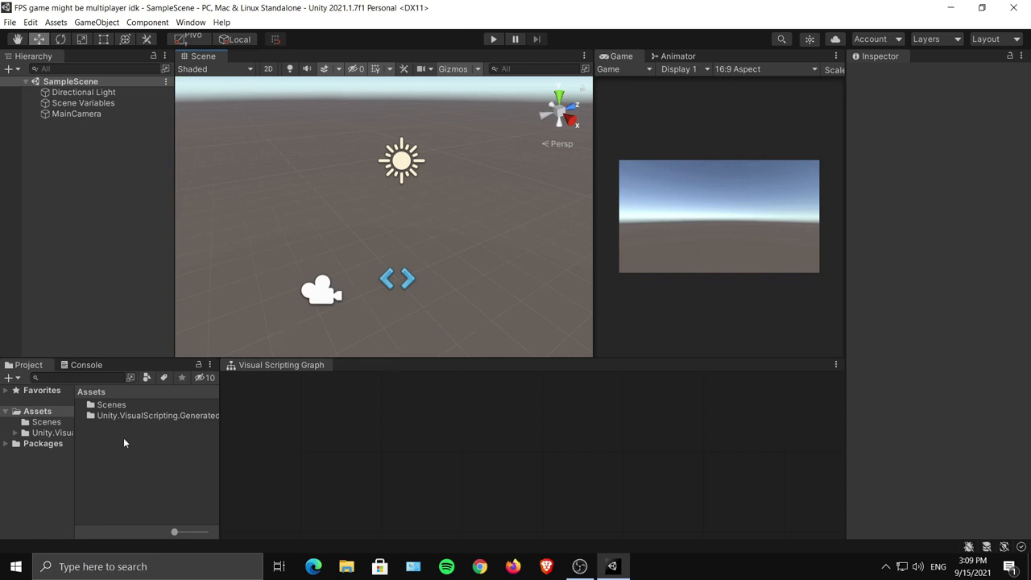
Create a folder named FBX in the project's Assets folder.
{"action": "right_click", "coordinate": [143, 452]}
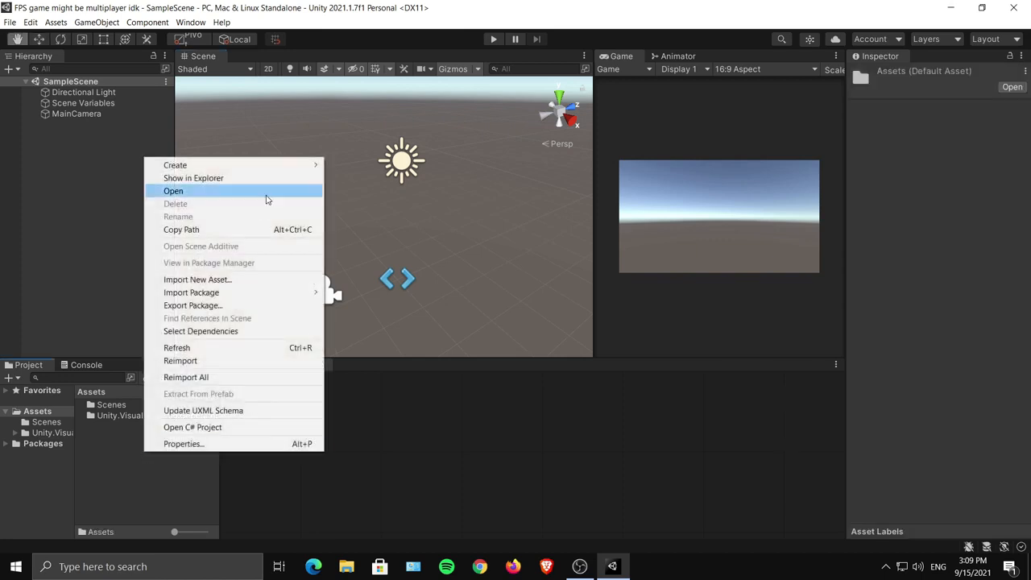
{"action": "mouse_move", "coordinate": [299, 165]}
{"action": "left_click", "coordinate": [351, 71]}
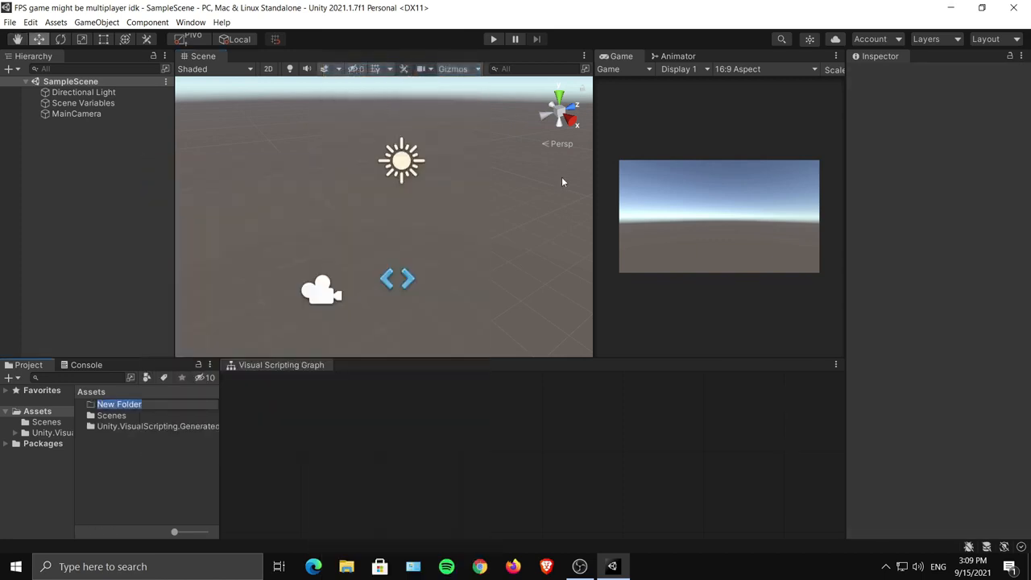
{"action": "type", "text": "FBX"}
{"action": "key", "text": "Return"}
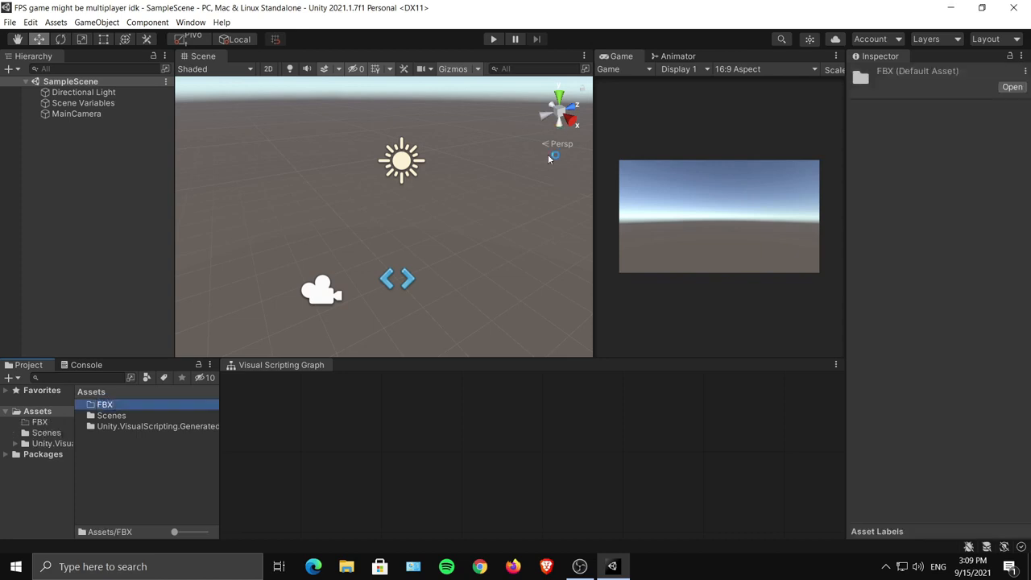
Create a second folder named Materials in the project's Assets folder.
{"action": "right_click", "coordinate": [153, 465]}
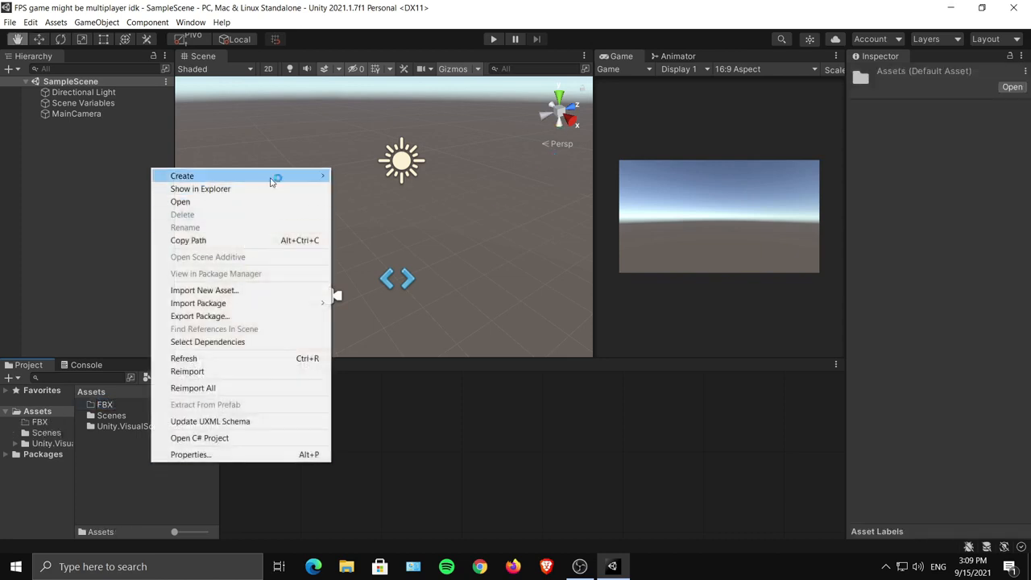
{"action": "mouse_move", "coordinate": [274, 178]}
{"action": "left_click", "coordinate": [400, 72]}
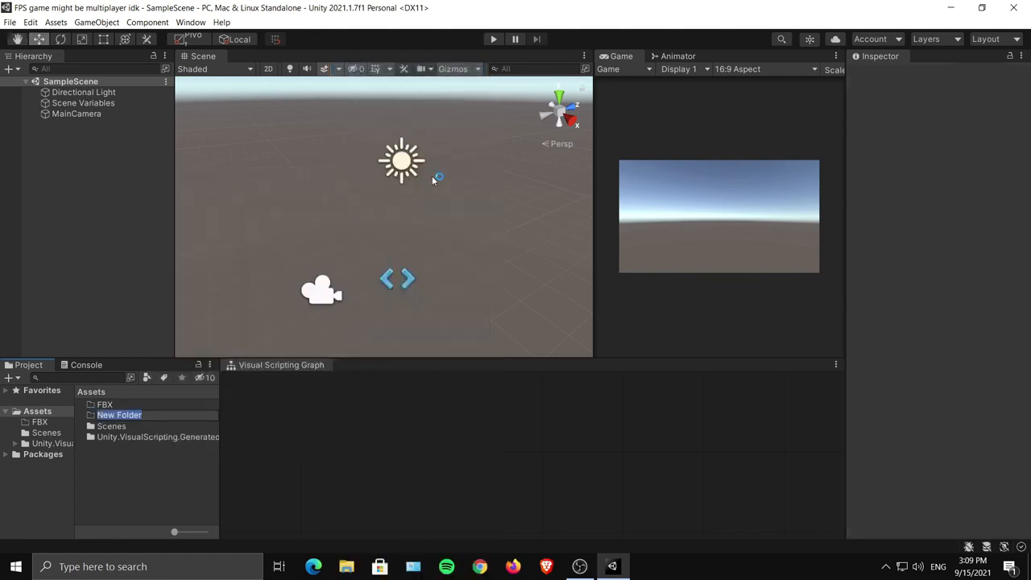
{"action": "type", "text": "Materials"}
{"action": "key", "text": "Return"}
Import the GUNS.fbx model from the GUNS directory into the project's FBX folder.
{"action": "double_click", "coordinate": [104, 404]}
{"action": "right_click", "coordinate": [154, 430]}
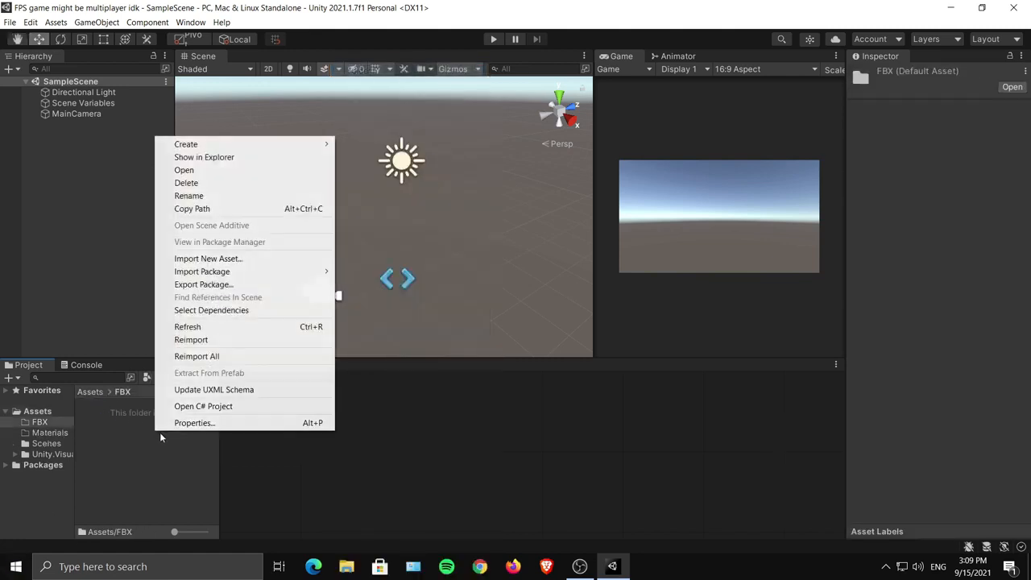
{"action": "left_click", "coordinate": [232, 259]}
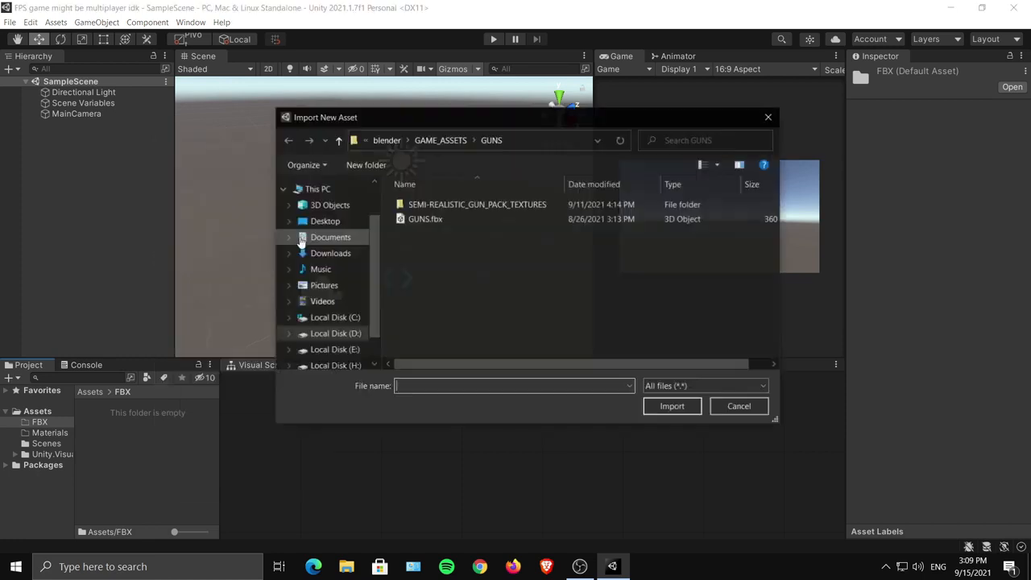
{"action": "left_click", "coordinate": [441, 217]}
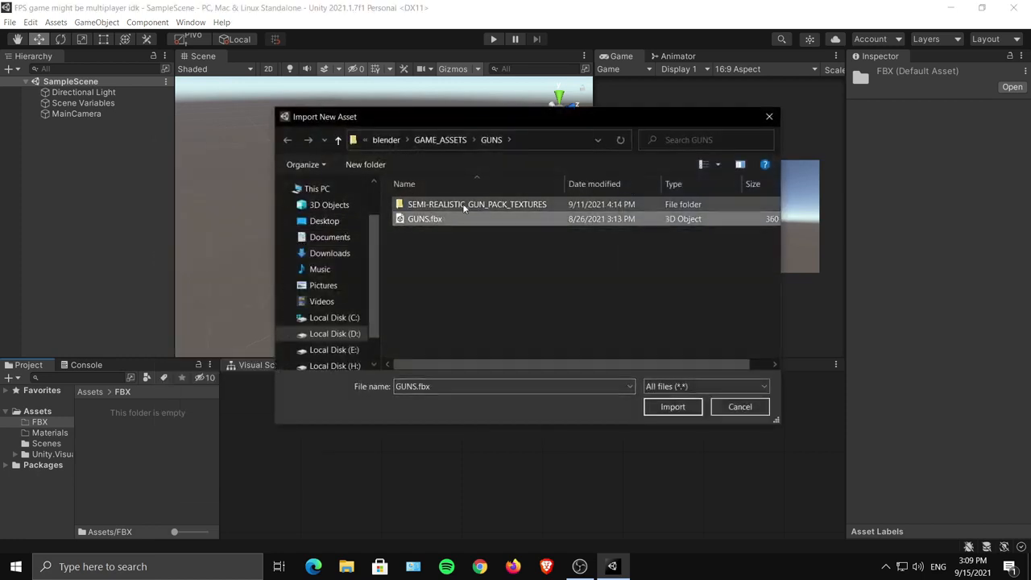
{"action": "left_click", "coordinate": [672, 406]}
Import the CT.fbx model from GAME_ASSETS\CHARACTER into the project's FBX folder.
{"action": "right_click", "coordinate": [150, 458]}
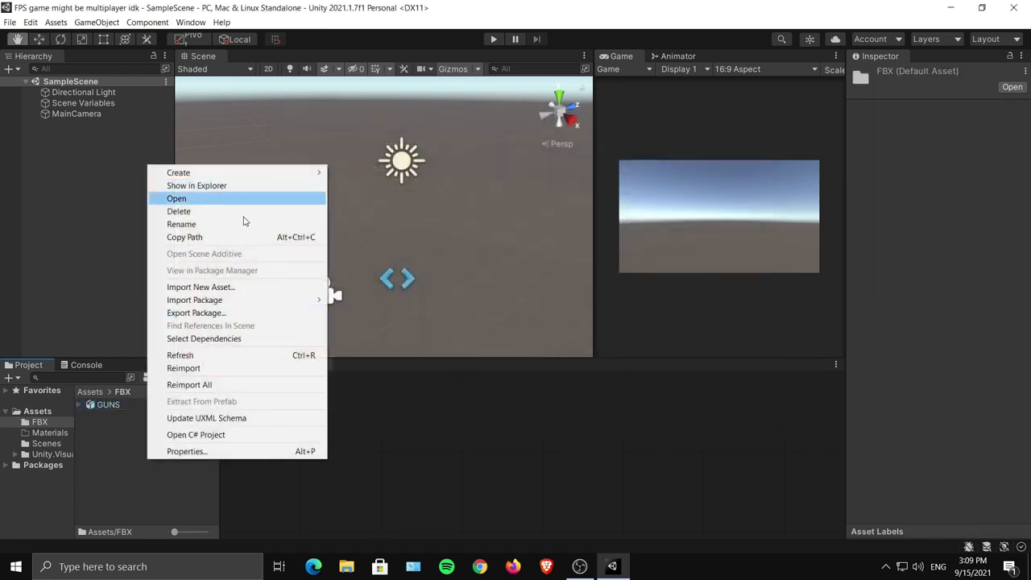
{"action": "left_click", "coordinate": [237, 288]}
{"action": "left_click", "coordinate": [445, 138]}
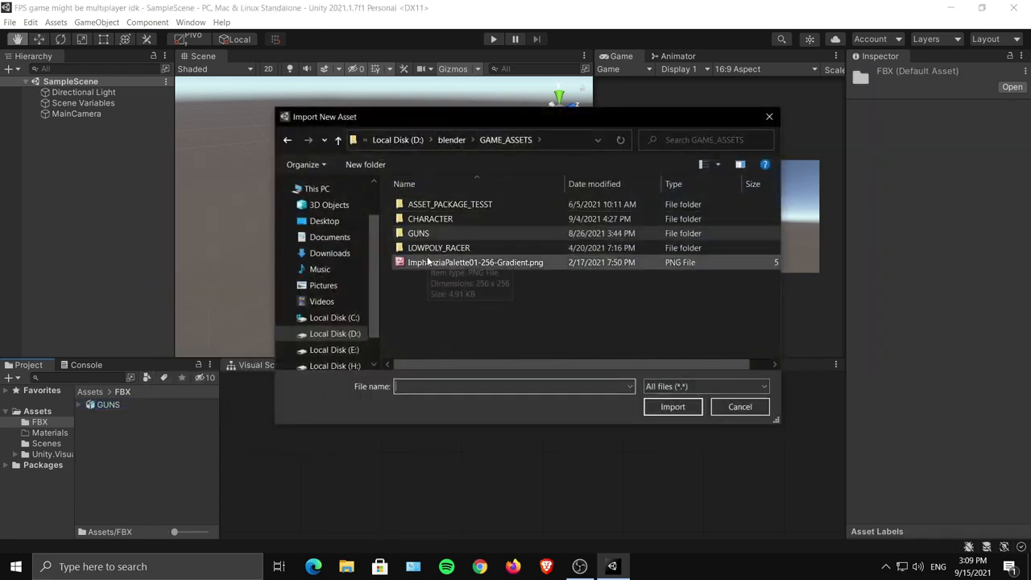
{"action": "double_click", "coordinate": [442, 217]}
{"action": "left_click", "coordinate": [442, 218]}
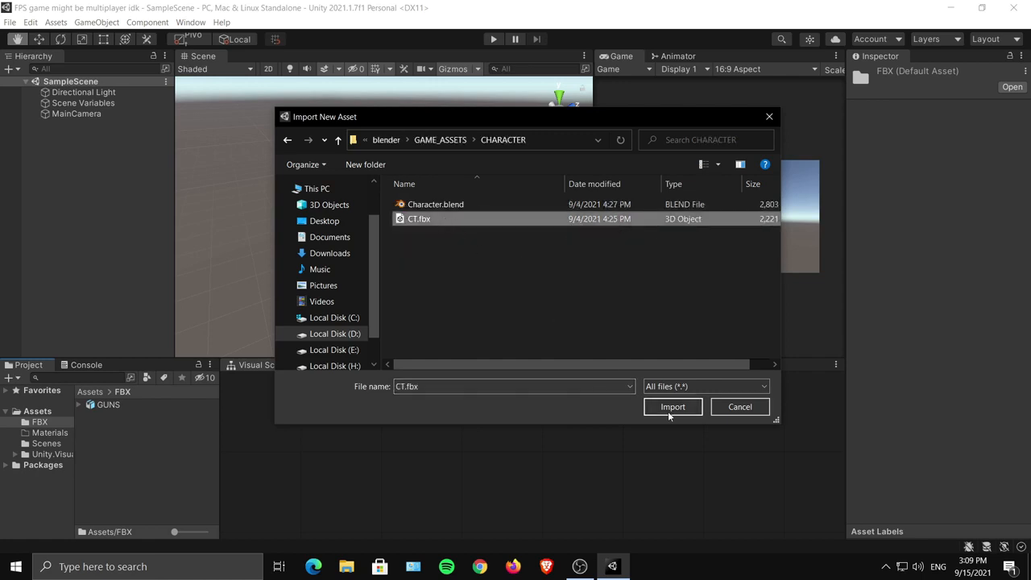
{"action": "left_click", "coordinate": [671, 409]}
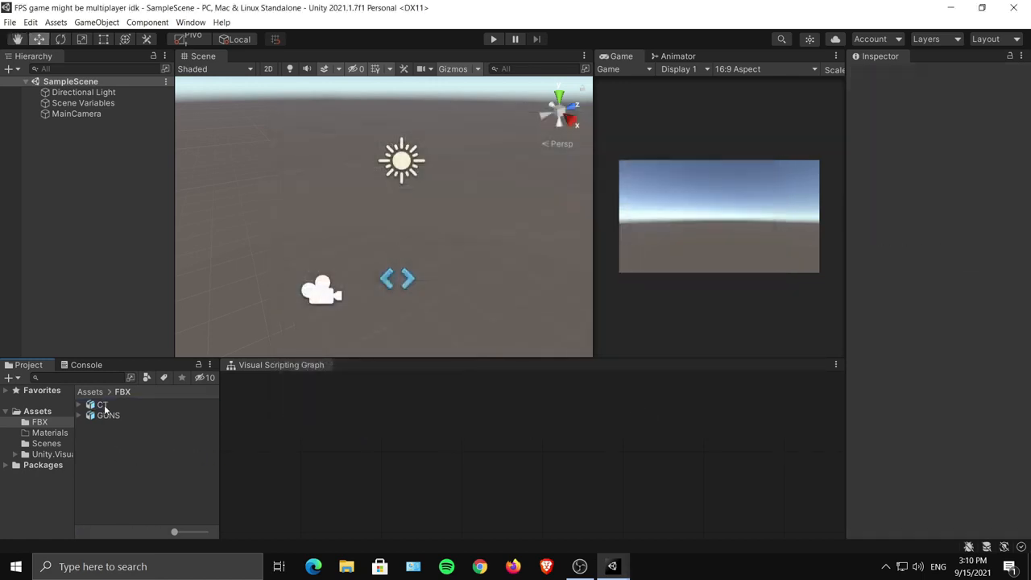
Import the ImphenziaPalette01-256-Gradient.png texture from GAME_ASSETS into the FBX folder.
{"action": "right_click", "coordinate": [119, 460]}
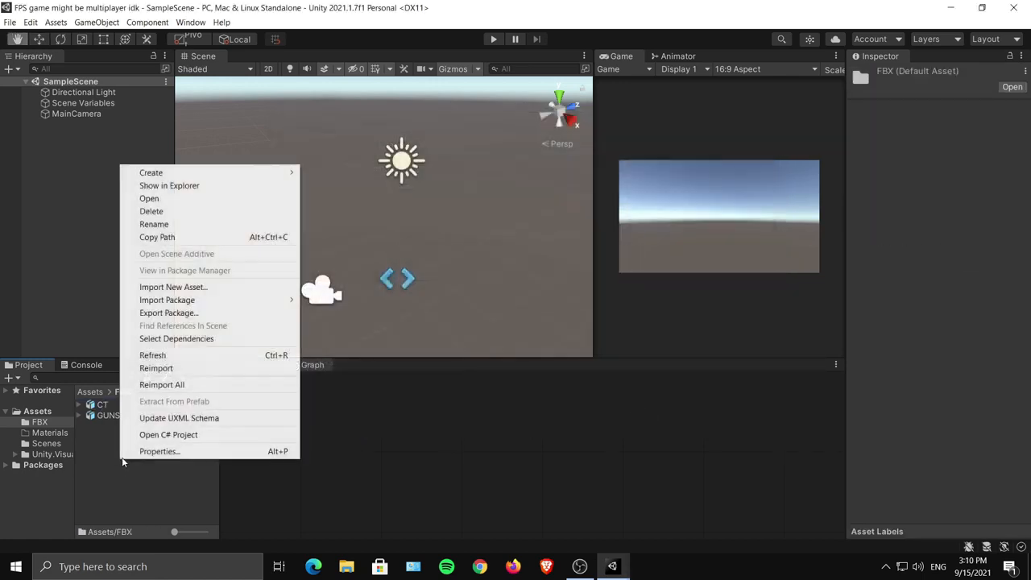
{"action": "left_click", "coordinate": [204, 289]}
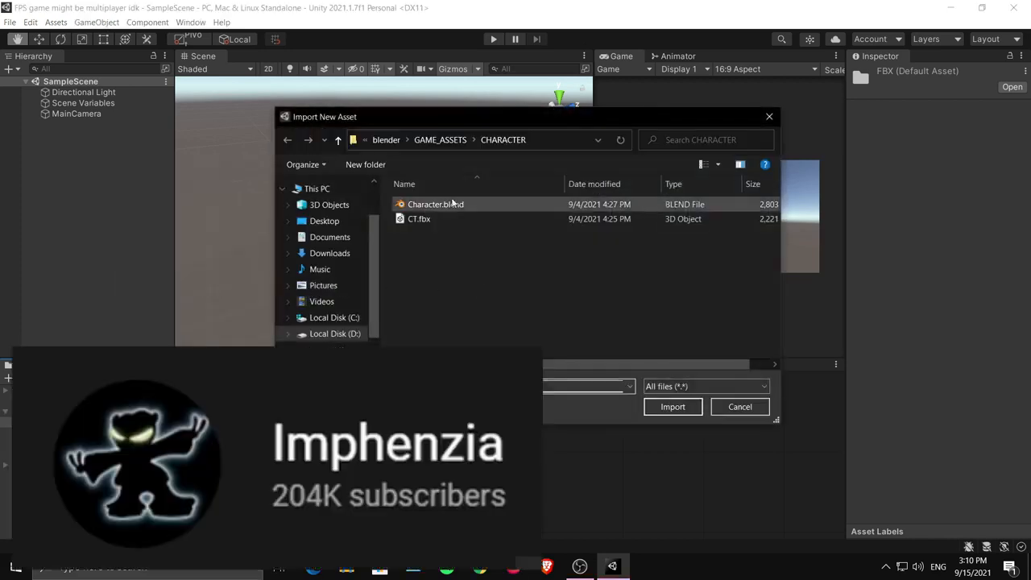
{"action": "left_click", "coordinate": [440, 140]}
{"action": "left_click", "coordinate": [467, 262]}
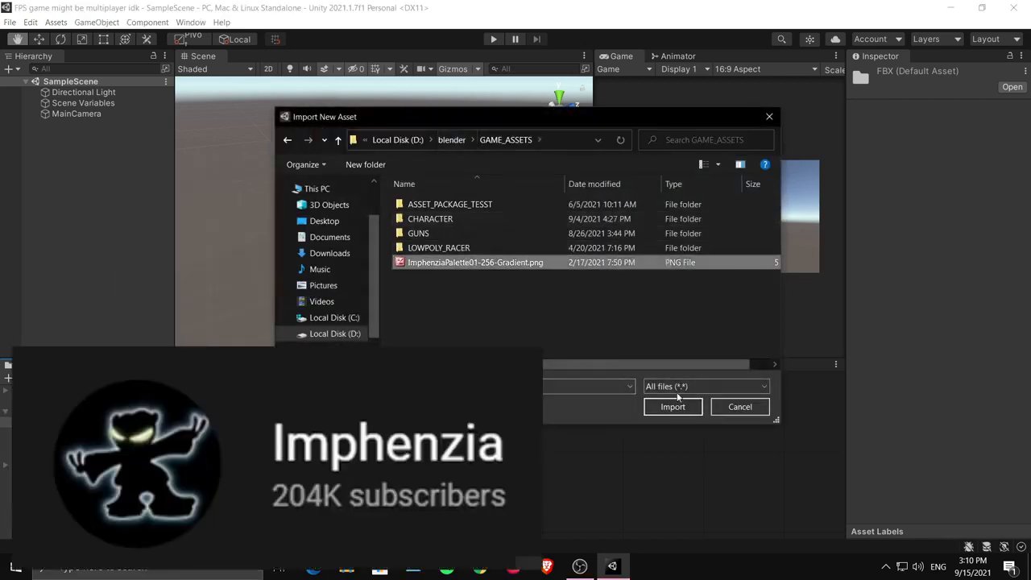
{"action": "left_click", "coordinate": [690, 407]}
{"action": "left_click", "coordinate": [129, 458]}
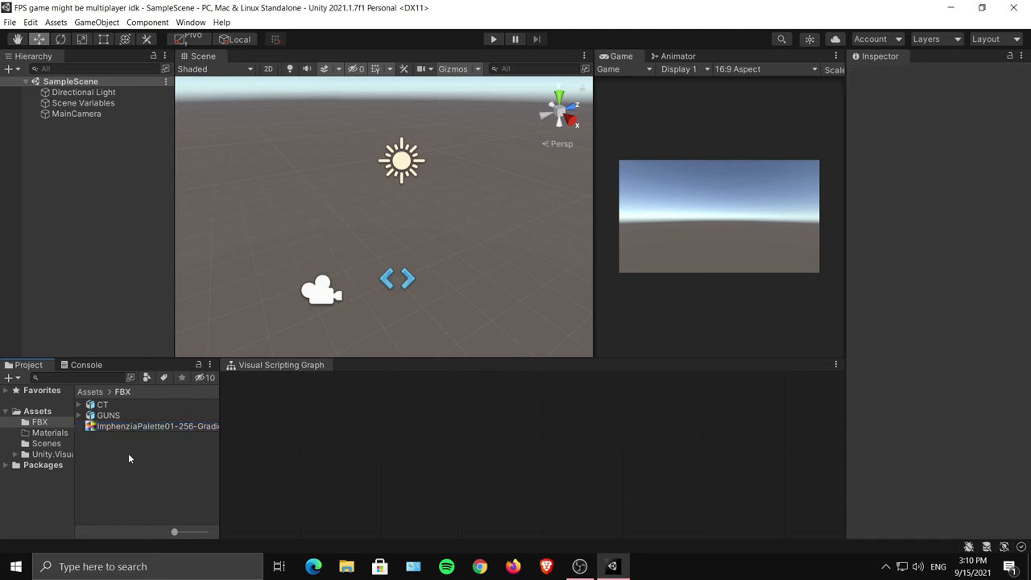
Restore Unity to a smaller window and open D:\blender\GAME_ASSETS\GUNS in File Explorer beside it.
{"action": "double_click", "coordinate": [497, 15]}
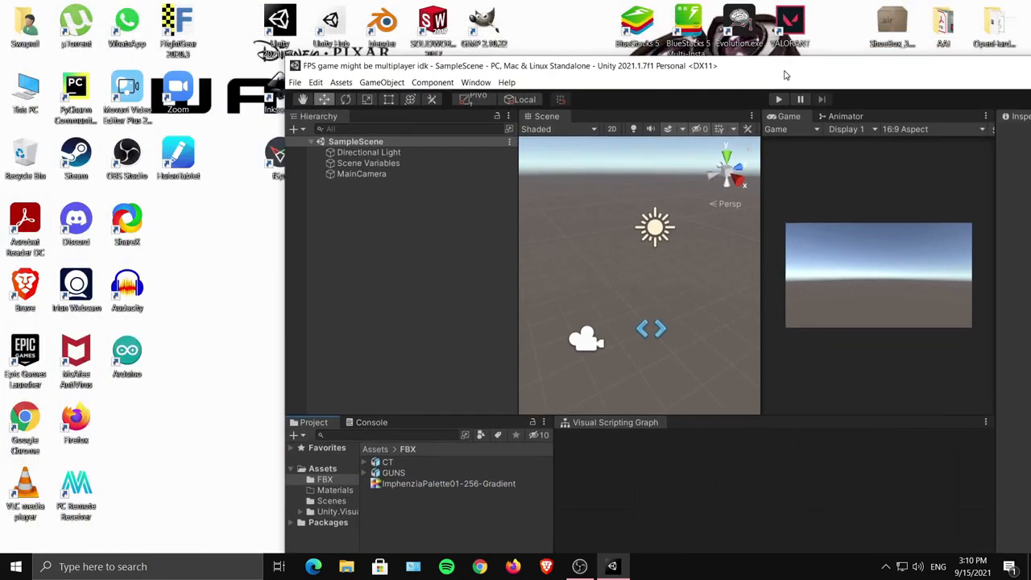
{"action": "left_click", "coordinate": [346, 567]}
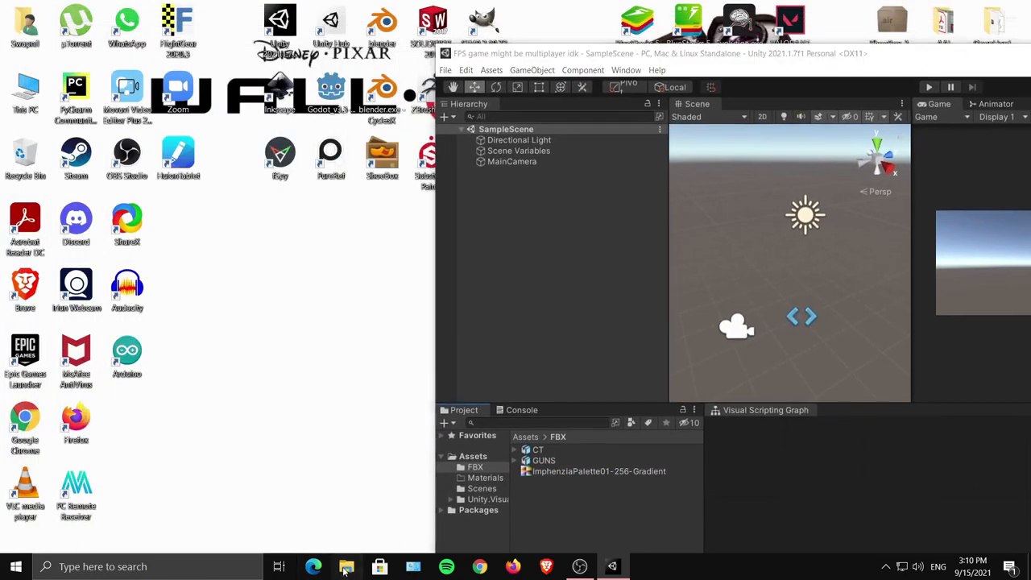
{"action": "left_click_drag", "start_coordinate": [714, 113], "coordinate": [2, 193]}
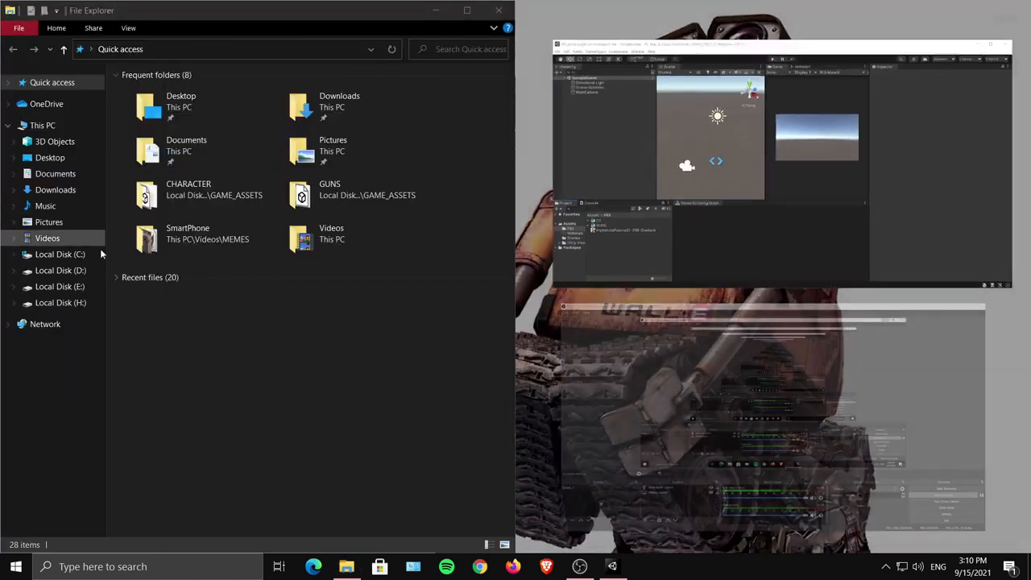
{"action": "left_click", "coordinate": [58, 270]}
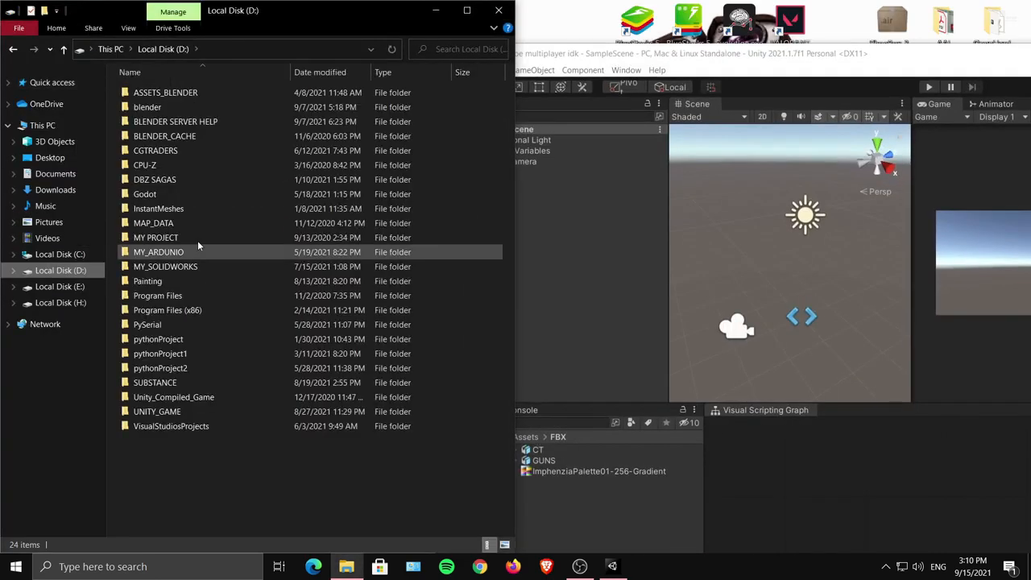
{"action": "double_click", "coordinate": [178, 106]}
{"action": "double_click", "coordinate": [190, 294]}
{"action": "double_click", "coordinate": [181, 122]}
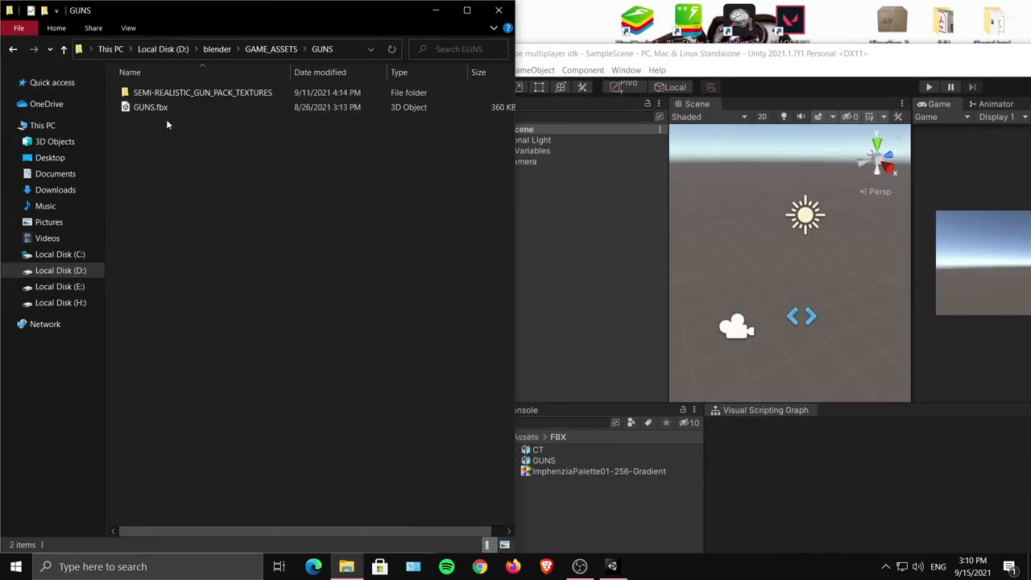
Copy the SEMI-REALISTIC_GUN_PACK_TEXTURES folder from File Explorer into the project's FBX folder, and return to a maximized Unity window.
{"action": "double_click", "coordinate": [169, 93]}
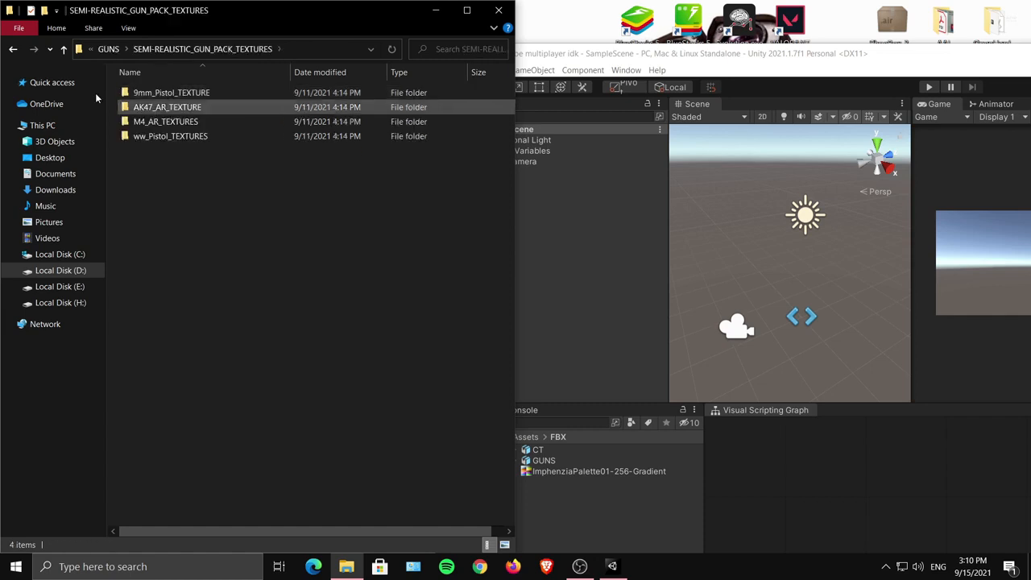
{"action": "double_click", "coordinate": [191, 94]}
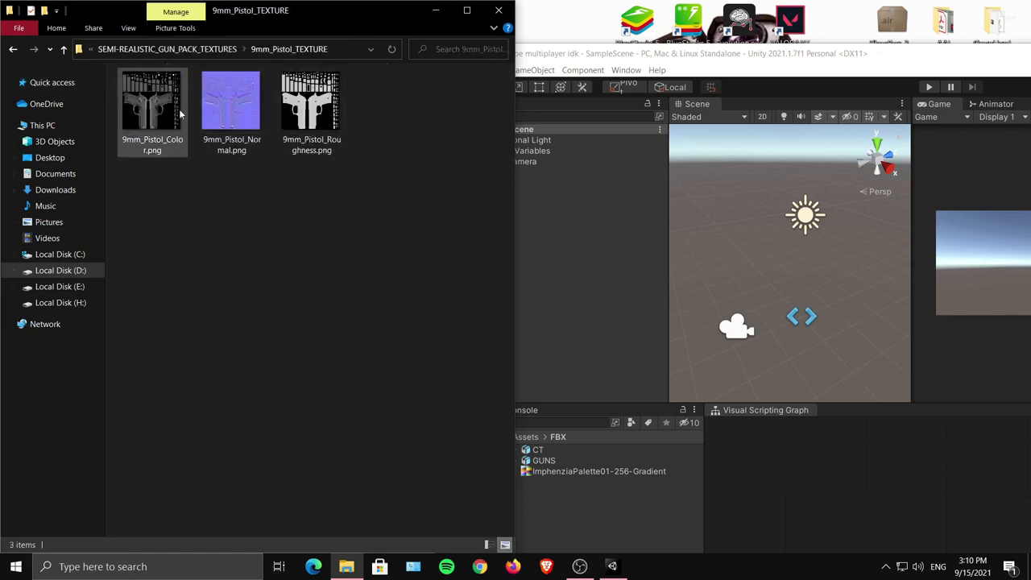
{"action": "left_click", "coordinate": [201, 49]}
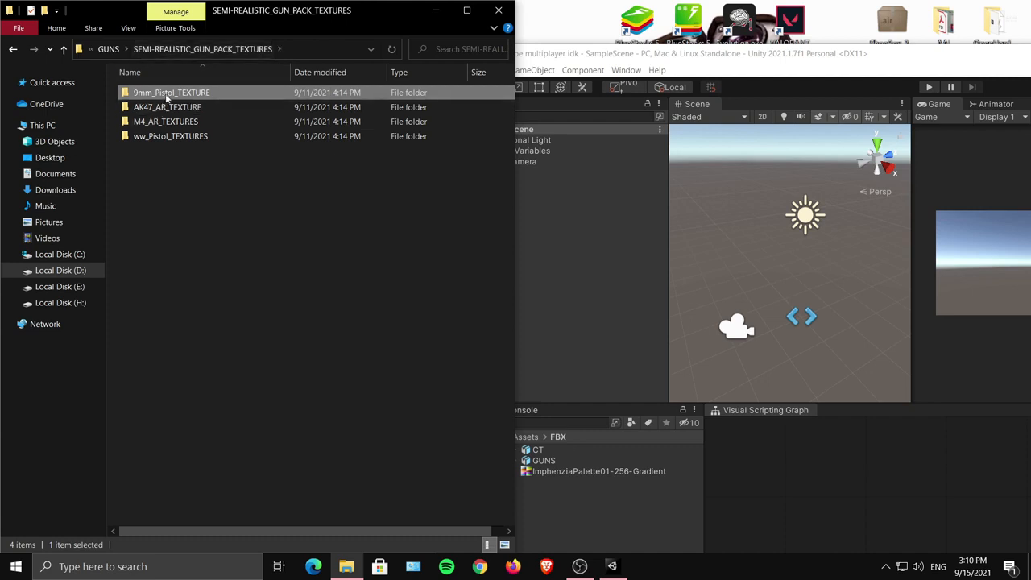
{"action": "left_click", "coordinate": [182, 50]}
{"action": "left_click", "coordinate": [111, 49]}
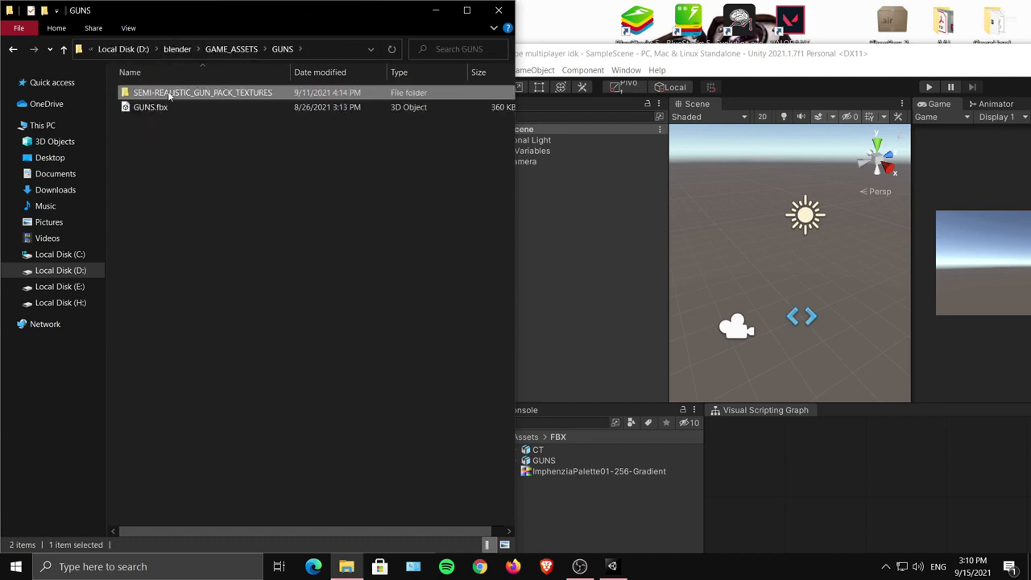
{"action": "left_click_drag", "start_coordinate": [167, 93], "coordinate": [597, 512]}
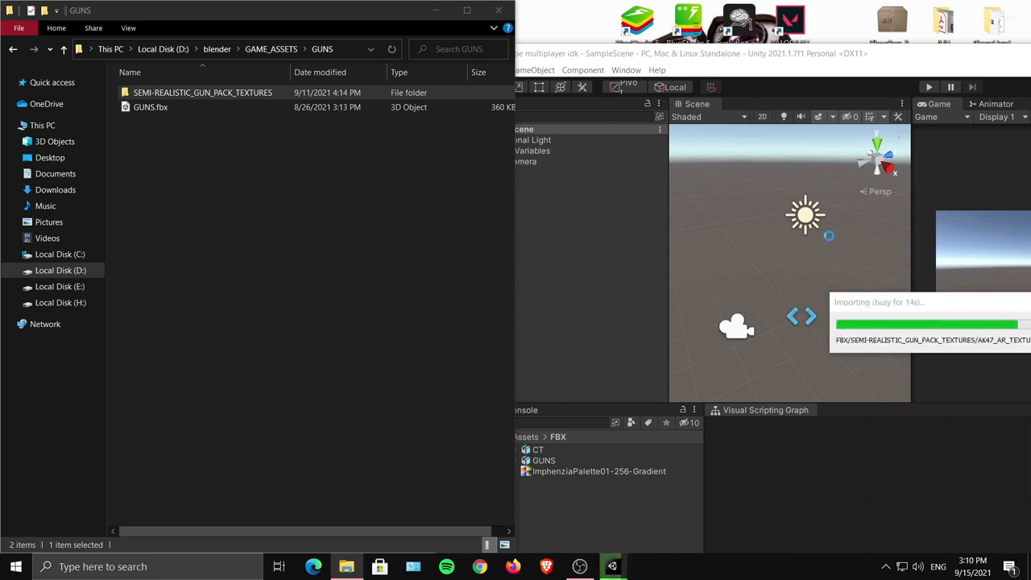
{"action": "left_click", "coordinate": [499, 10]}
{"action": "left_click_drag", "start_coordinate": [637, 57], "coordinate": [260, 2]}
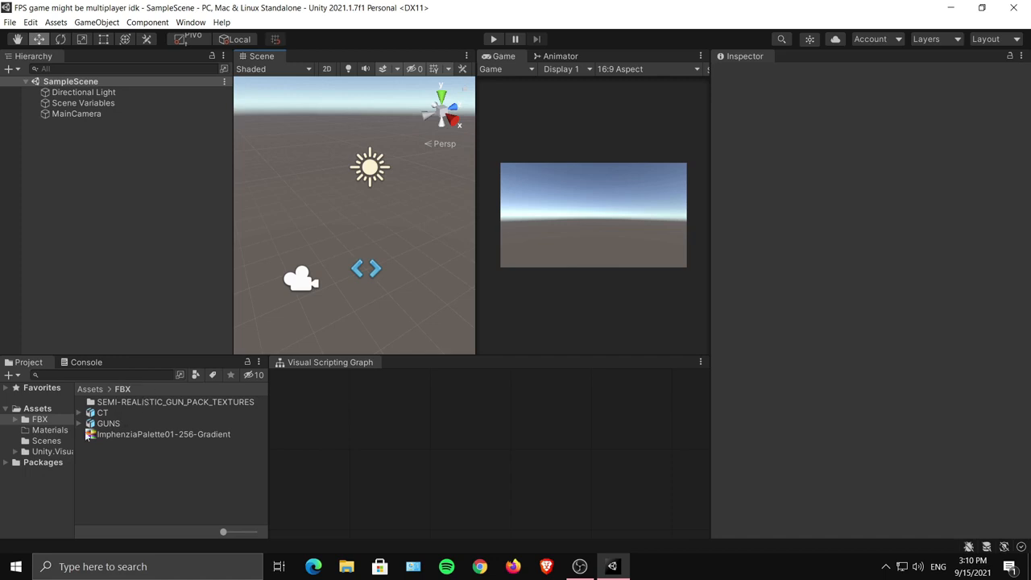
Move the SEMI-REALISTIC_GUN_PACK_TEXTURES folder and the ImphenziaPalette01-256-Gradient texture from FBX into the Materials folder.
{"action": "left_click", "coordinate": [50, 431]}
{"action": "left_click", "coordinate": [47, 419]}
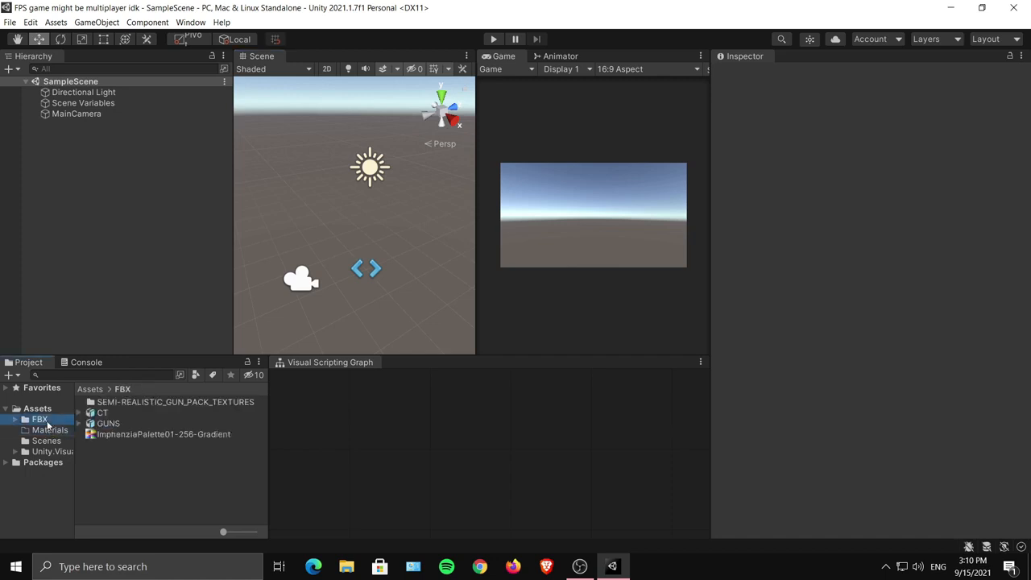
{"action": "left_click", "coordinate": [133, 404]}
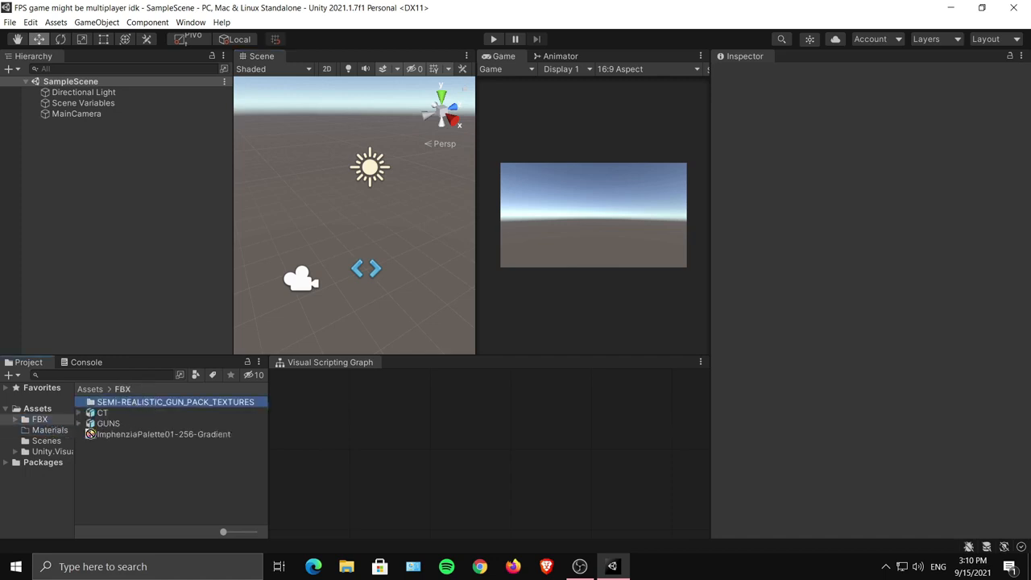
{"action": "left_click_drag", "start_coordinate": [43, 433], "coordinate": [46, 430]}
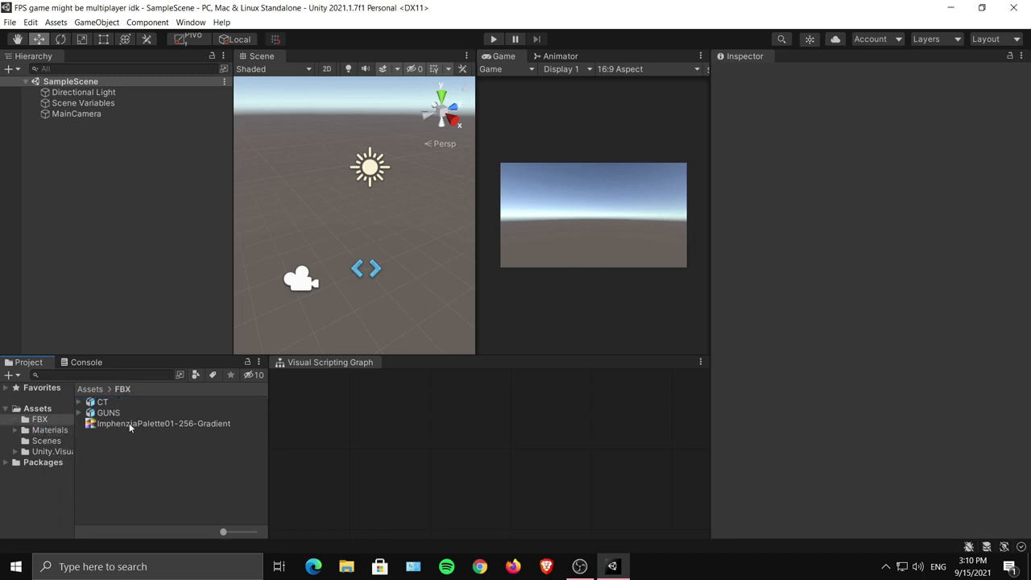
{"action": "left_click_drag", "start_coordinate": [129, 428], "coordinate": [53, 436]}
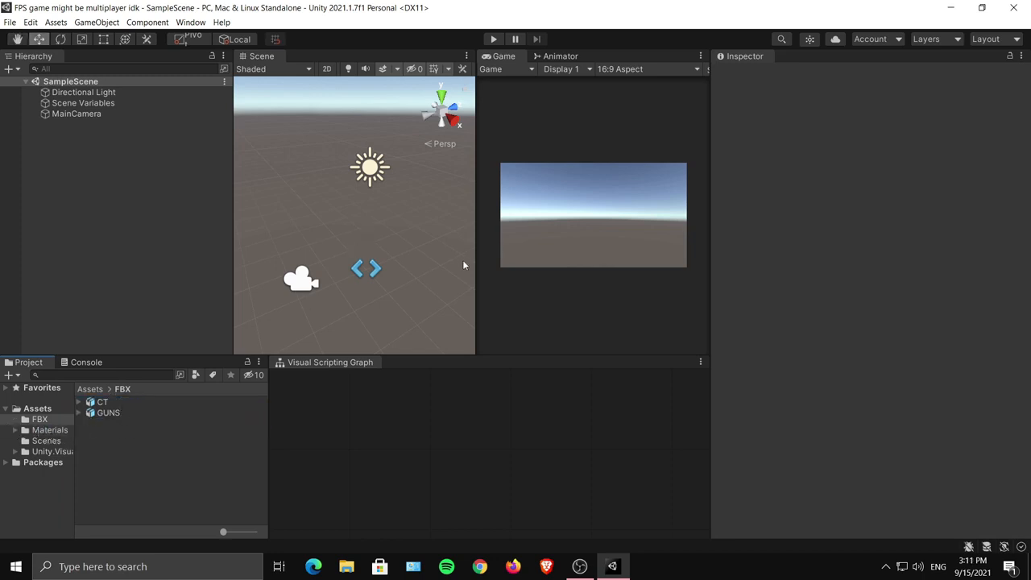
Rearrange the editor layout with a wider Scene view and narrower Game, Inspector, Hierarchy and Project areas.
{"action": "left_click_drag", "start_coordinate": [477, 160], "coordinate": [574, 165]}
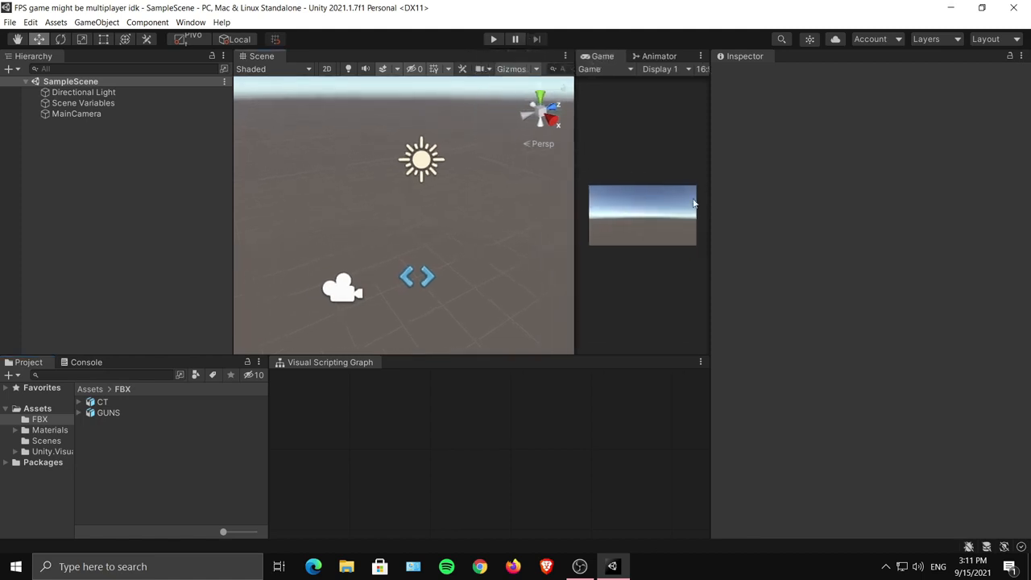
{"action": "left_click_drag", "start_coordinate": [710, 210], "coordinate": [845, 211]}
{"action": "left_click_drag", "start_coordinate": [277, 299], "coordinate": [155, 296]}
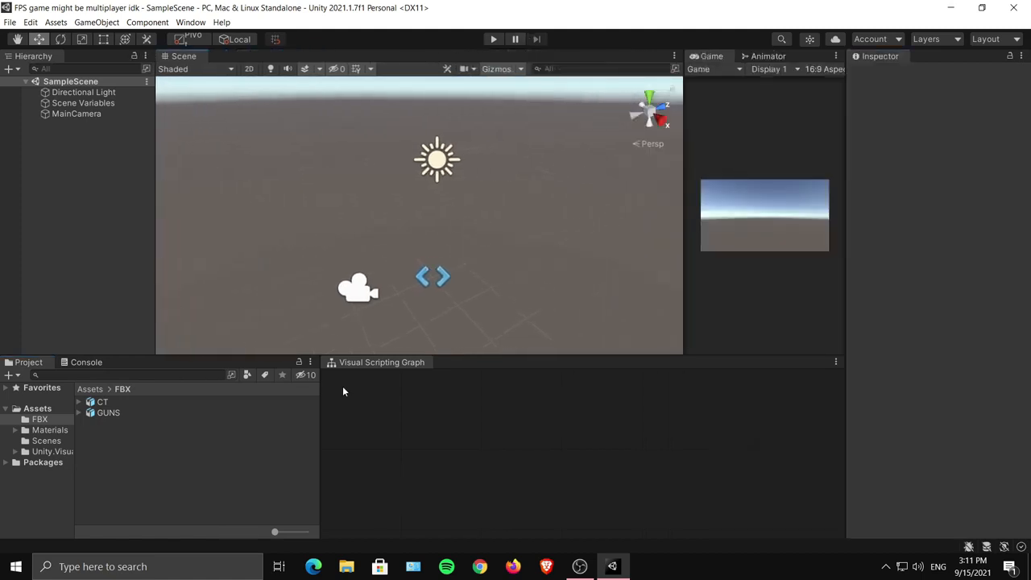
{"action": "left_click_drag", "start_coordinate": [320, 453], "coordinate": [195, 441]}
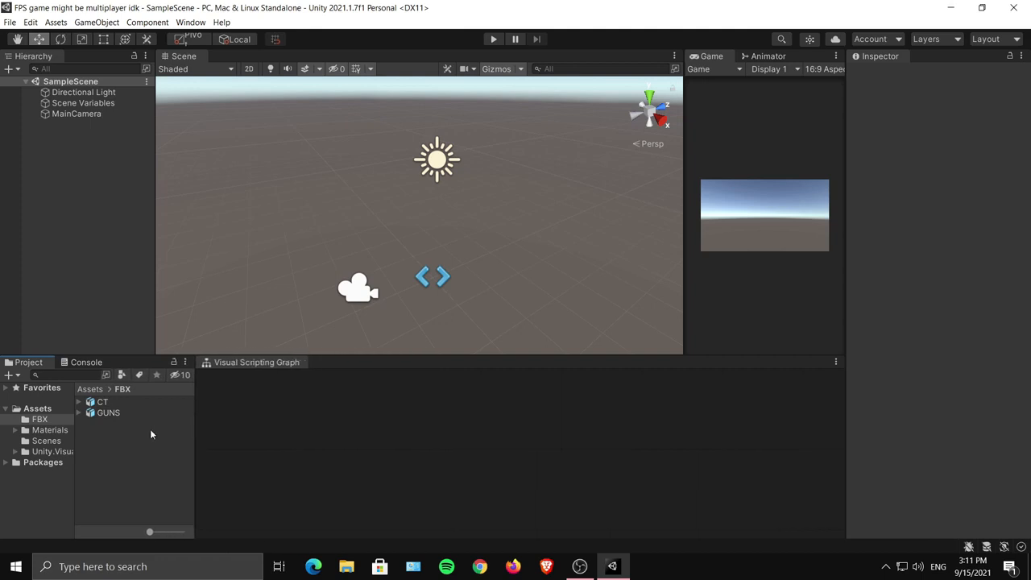
Add the CT character model to SampleScene and view it from the side.
{"action": "left_click_drag", "start_coordinate": [103, 404], "coordinate": [115, 235]}
{"action": "left_click_drag", "start_coordinate": [68, 185], "coordinate": [71, 183]}
{"action": "left_click_drag", "start_coordinate": [453, 220], "coordinate": [288, 177], "text": "alt"}
{"action": "right_click_drag", "start_coordinate": [368, 212], "coordinate": [393, 218], "text": "alt"}
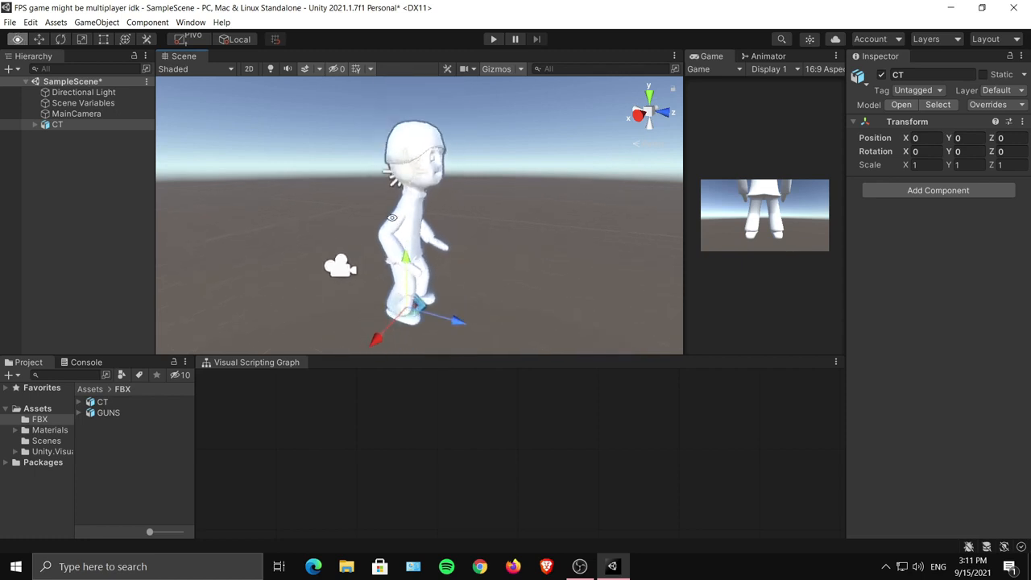
Examine the CT character from several angles and inspect the transforms of its Armature and COP child objects.
{"action": "left_click_drag", "start_coordinate": [392, 218], "coordinate": [472, 213], "text": "alt"}
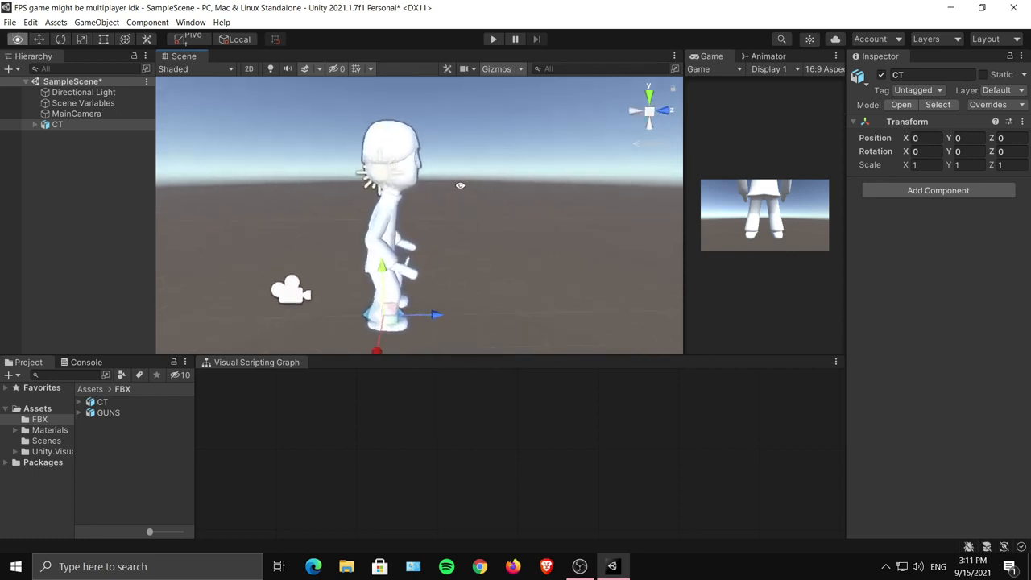
{"action": "middle_click_drag", "start_coordinate": [477, 197], "coordinate": [467, 172]}
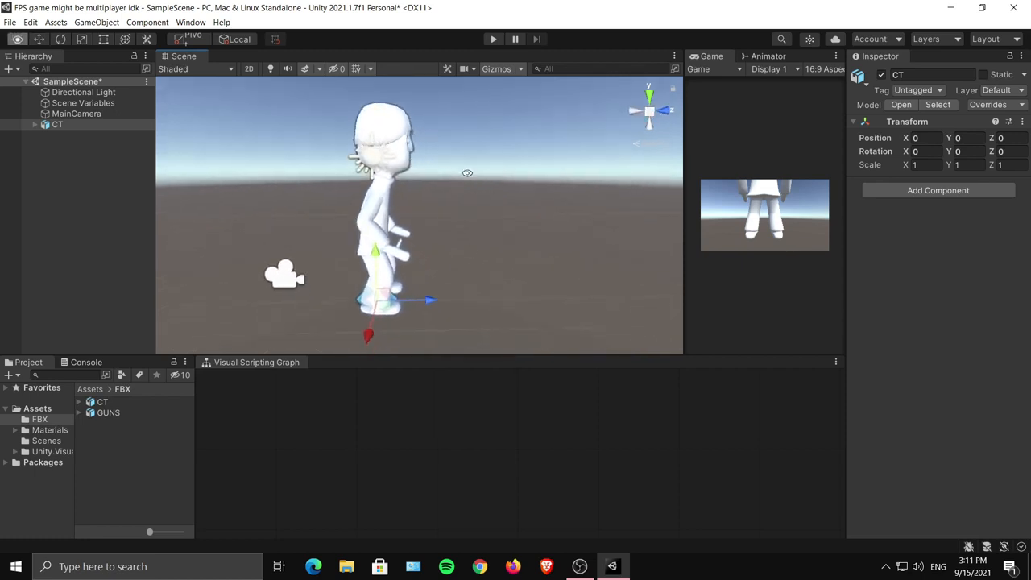
{"action": "scroll", "coordinate": [469, 202], "scroll_direction": "down", "scroll_amount": 12, "text": "alt"}
{"action": "scroll", "coordinate": [472, 213], "scroll_direction": "up", "scroll_amount": 8, "text": "alt"}
{"action": "left_click_drag", "start_coordinate": [474, 220], "coordinate": [491, 280], "text": "alt"}
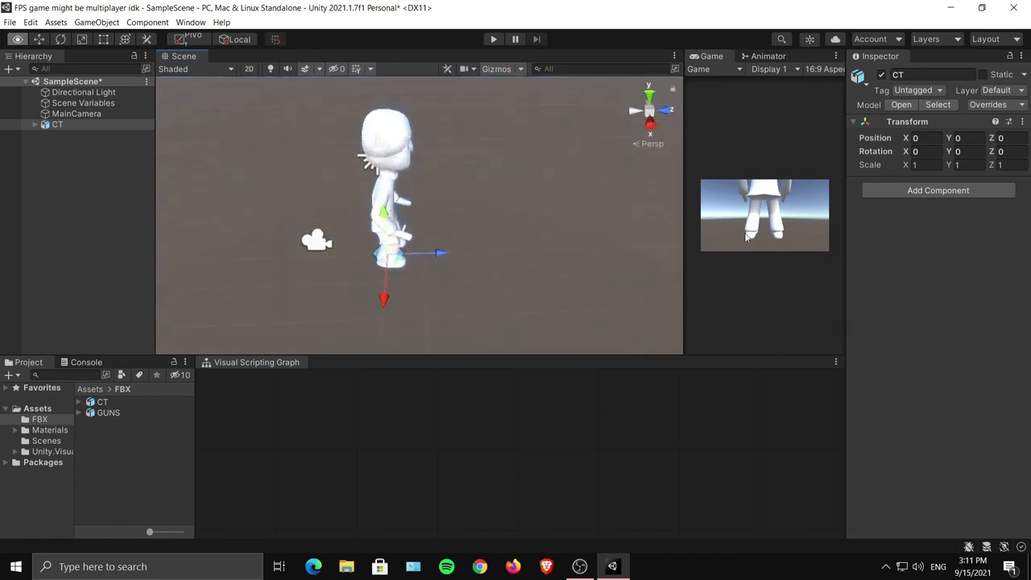
{"action": "left_click", "coordinate": [35, 125]}
{"action": "left_click", "coordinate": [59, 137]}
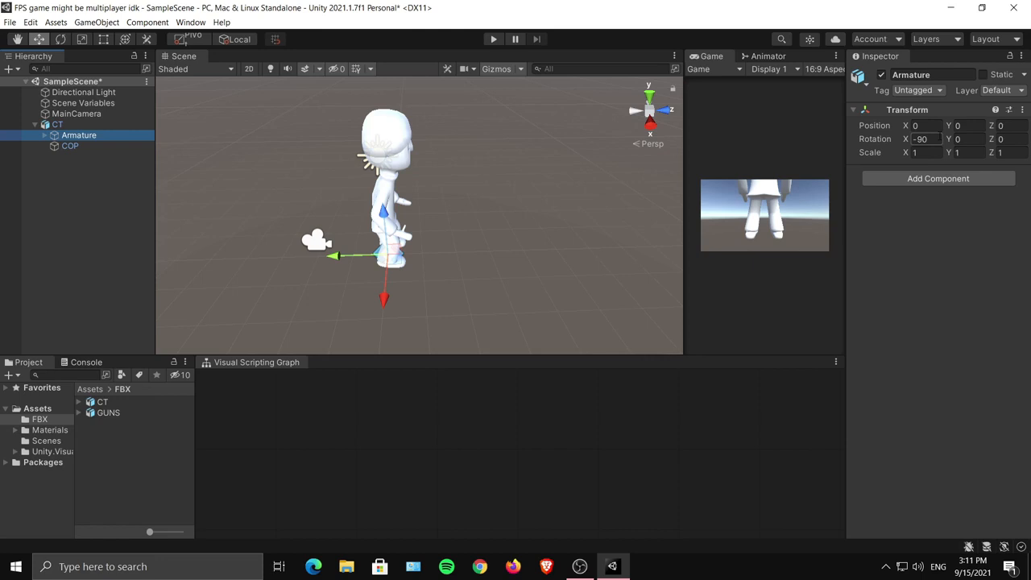
{"action": "left_click", "coordinate": [69, 146]}
{"action": "left_click", "coordinate": [58, 125]}
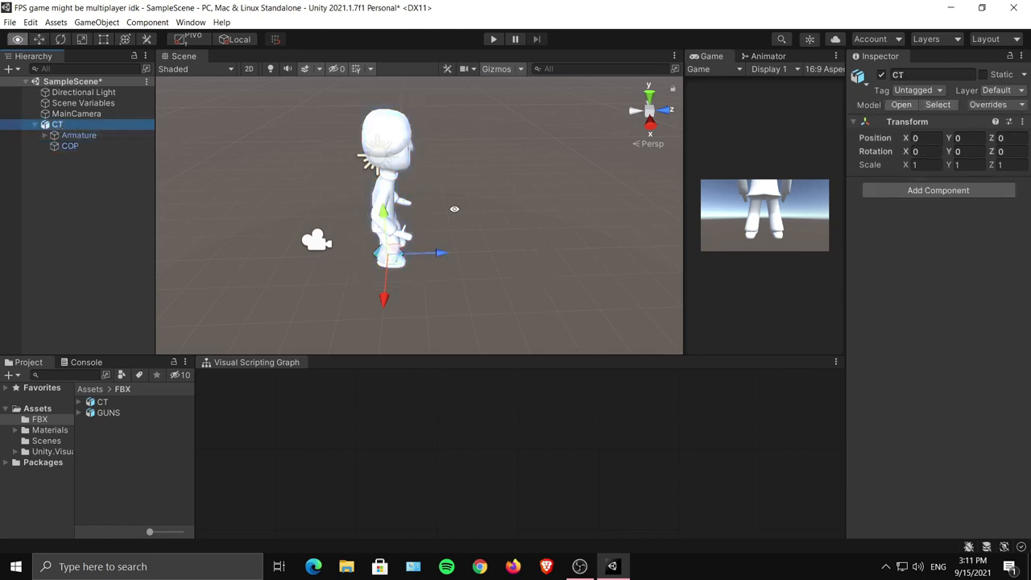
{"action": "left_click_drag", "start_coordinate": [454, 208], "coordinate": [674, 230], "text": "alt"}
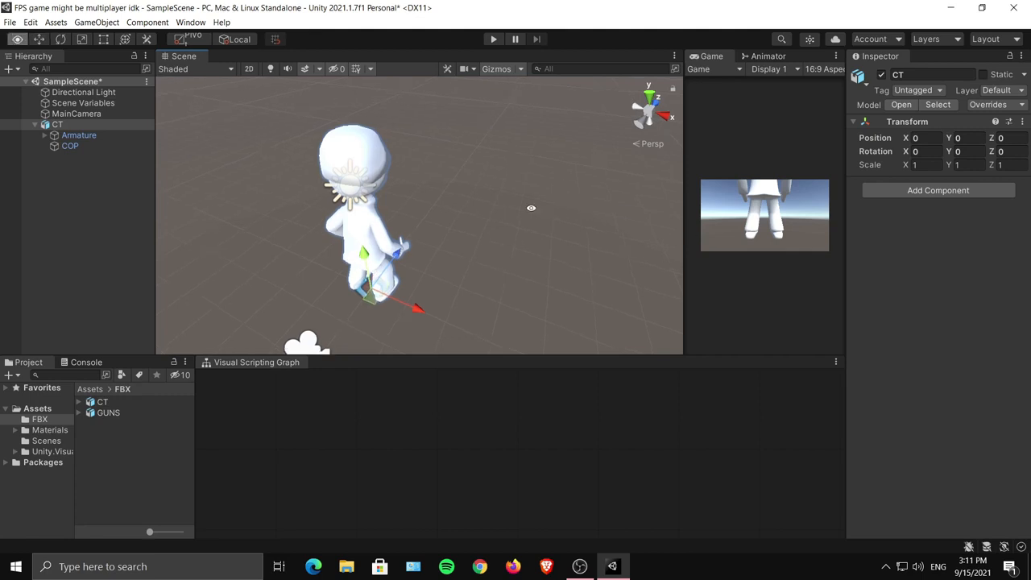
{"action": "left_click_drag", "start_coordinate": [529, 209], "coordinate": [317, 163], "text": "alt"}
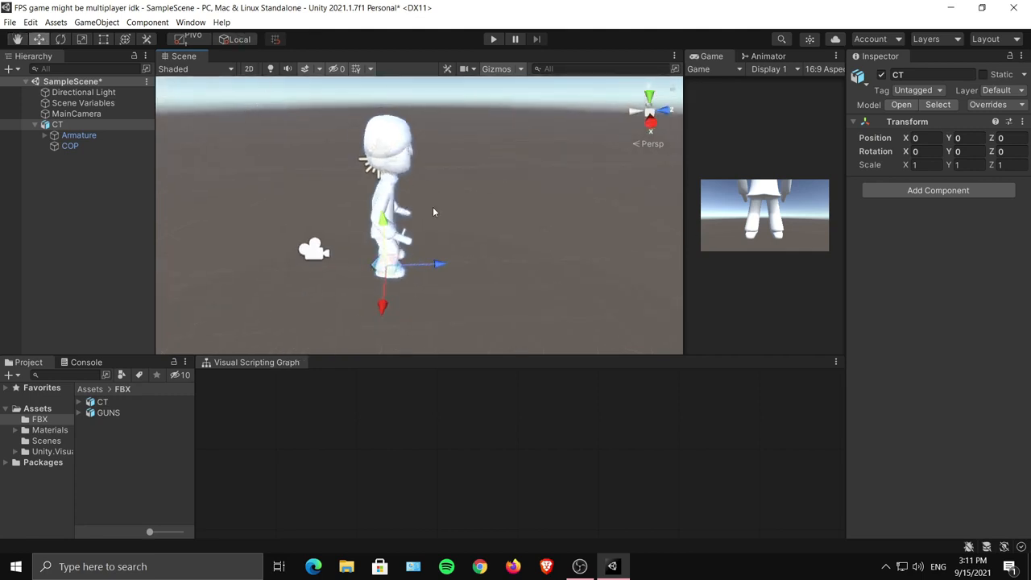
{"action": "left_click_drag", "start_coordinate": [432, 211], "coordinate": [640, 153], "text": "alt"}
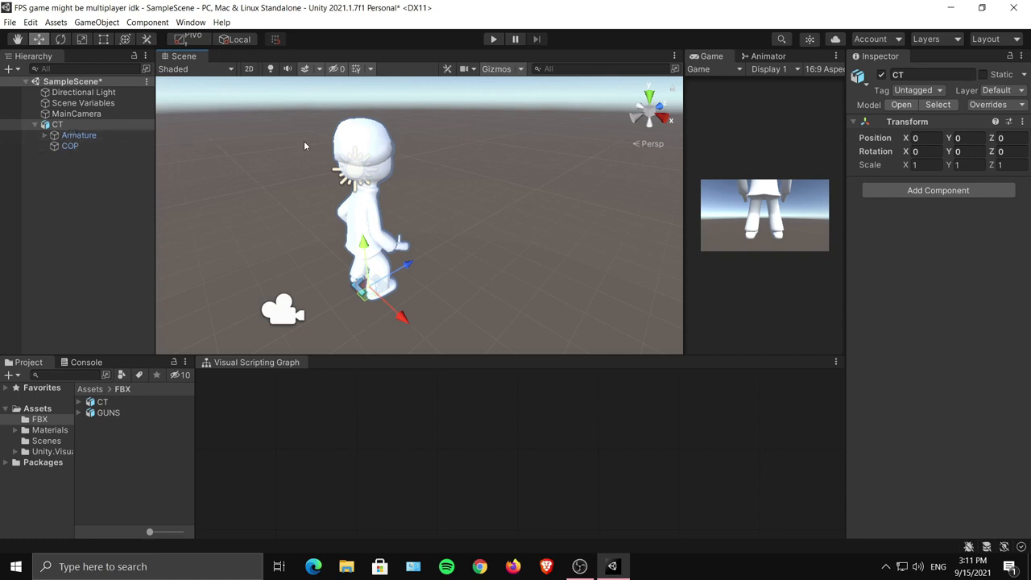
Set the Avatar Definition in the CT model's rig import settings to Create From This Model and apply the change.
{"action": "left_click", "coordinate": [102, 402]}
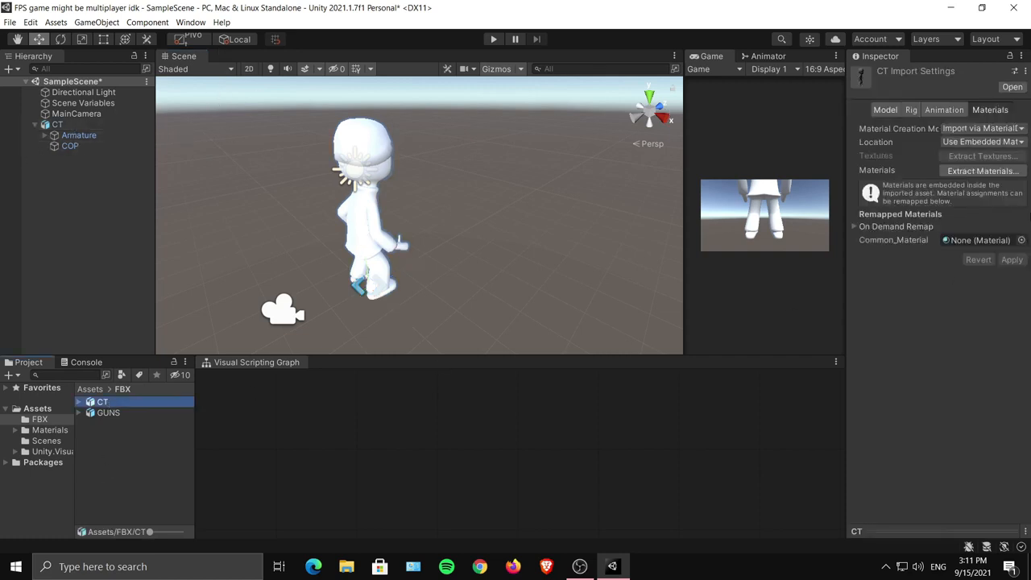
{"action": "left_click", "coordinate": [885, 110]}
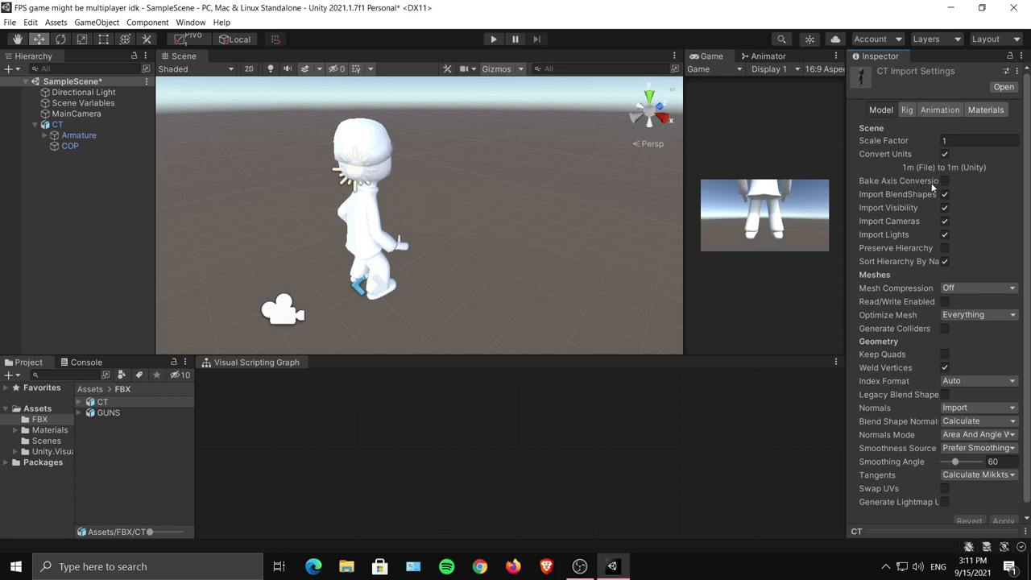
{"action": "scroll", "coordinate": [934, 185], "scroll_direction": "down", "scroll_amount": 1}
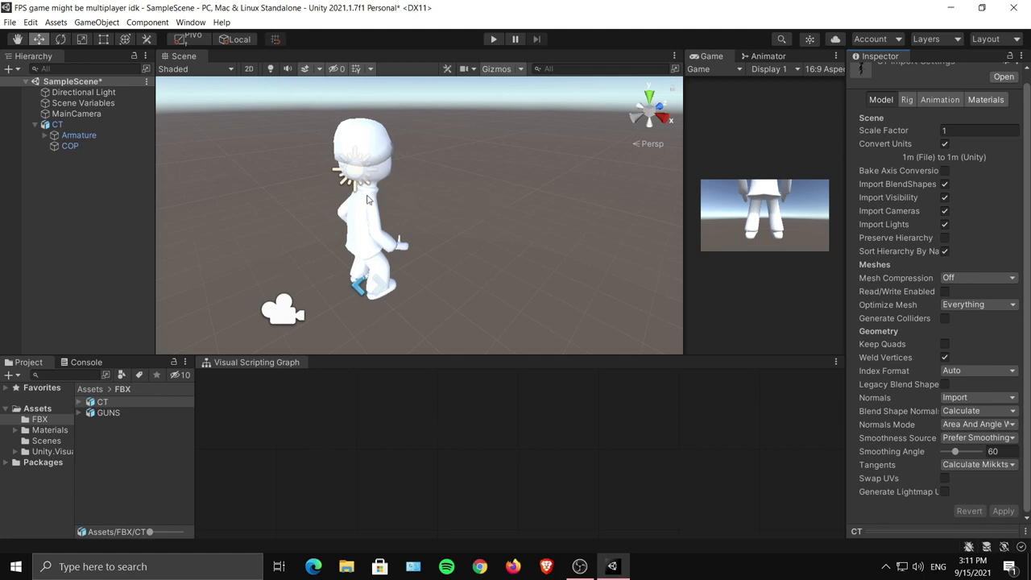
{"action": "left_click", "coordinate": [114, 401]}
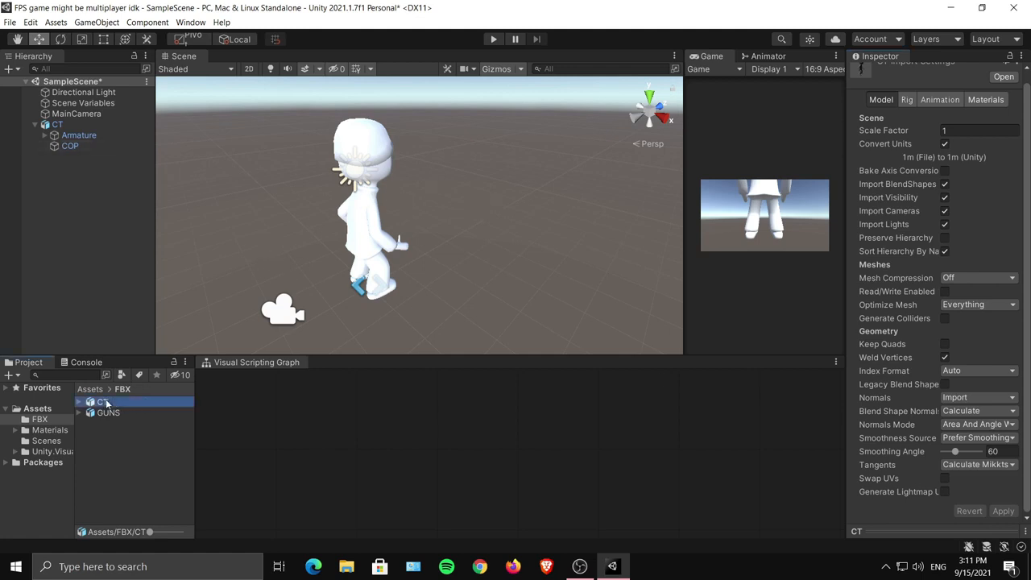
{"action": "left_click", "coordinate": [117, 474]}
{"action": "left_click", "coordinate": [908, 100]}
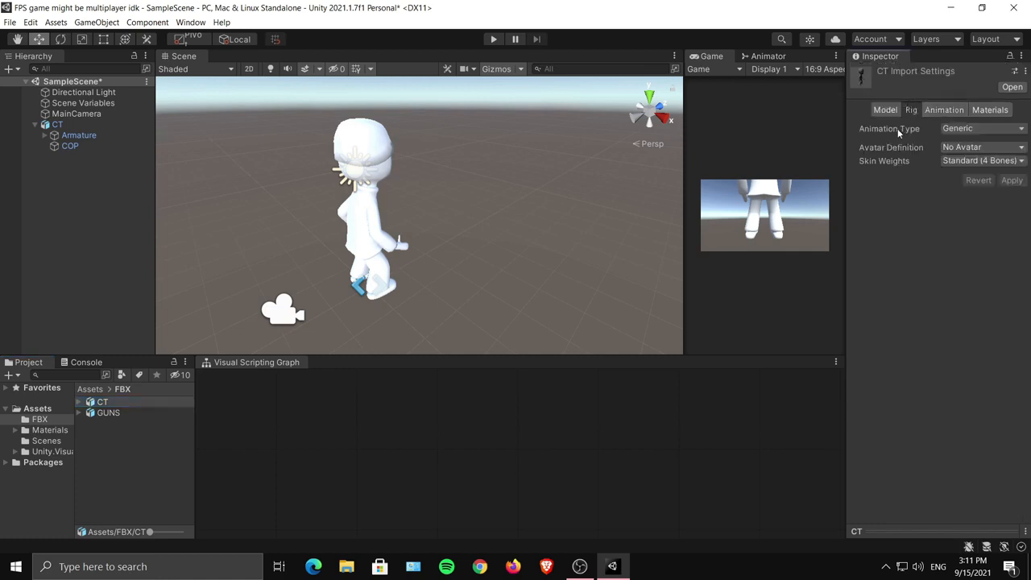
{"action": "left_click", "coordinate": [962, 149]}
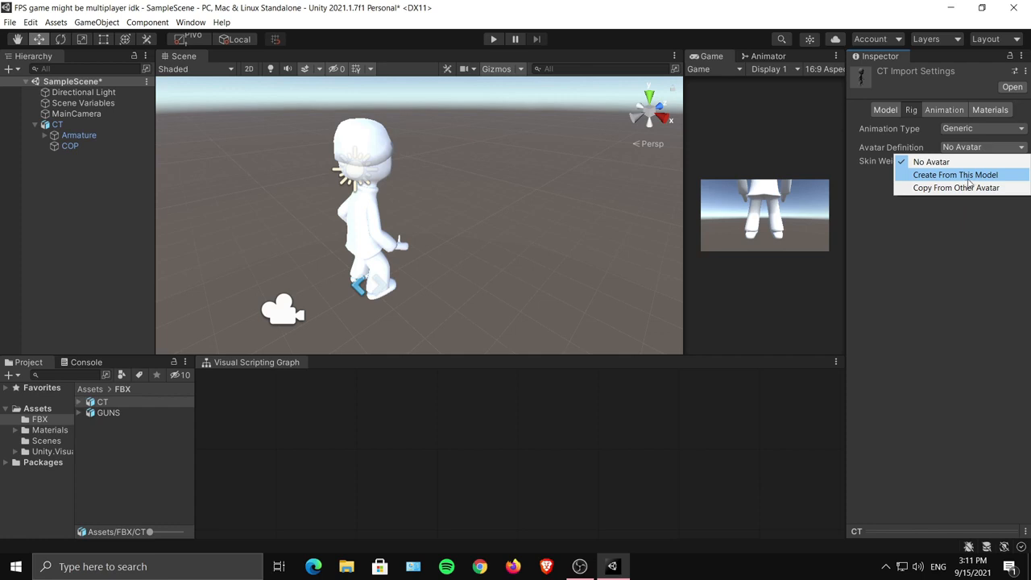
{"action": "left_click", "coordinate": [968, 176]}
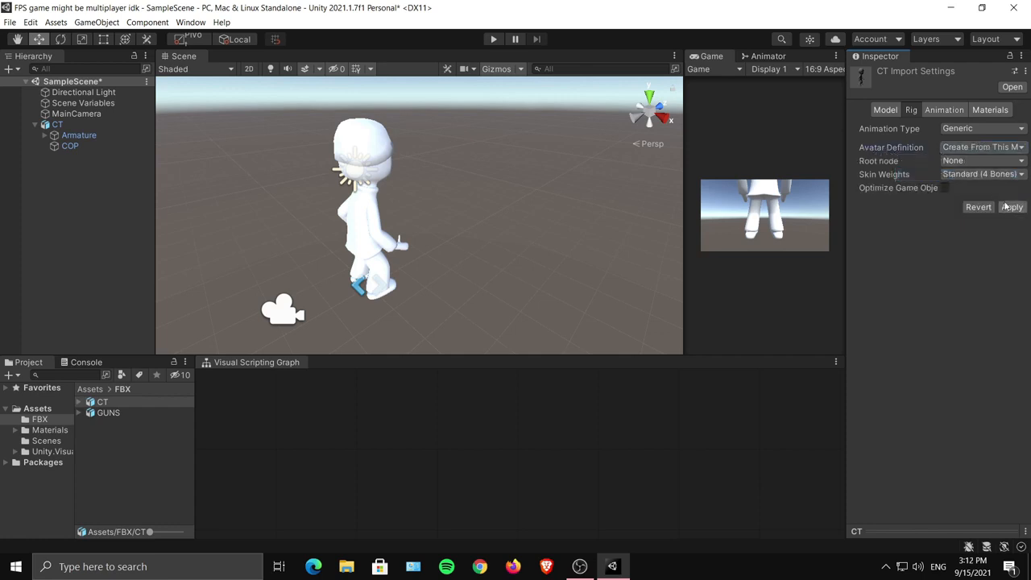
{"action": "left_click", "coordinate": [982, 128]}
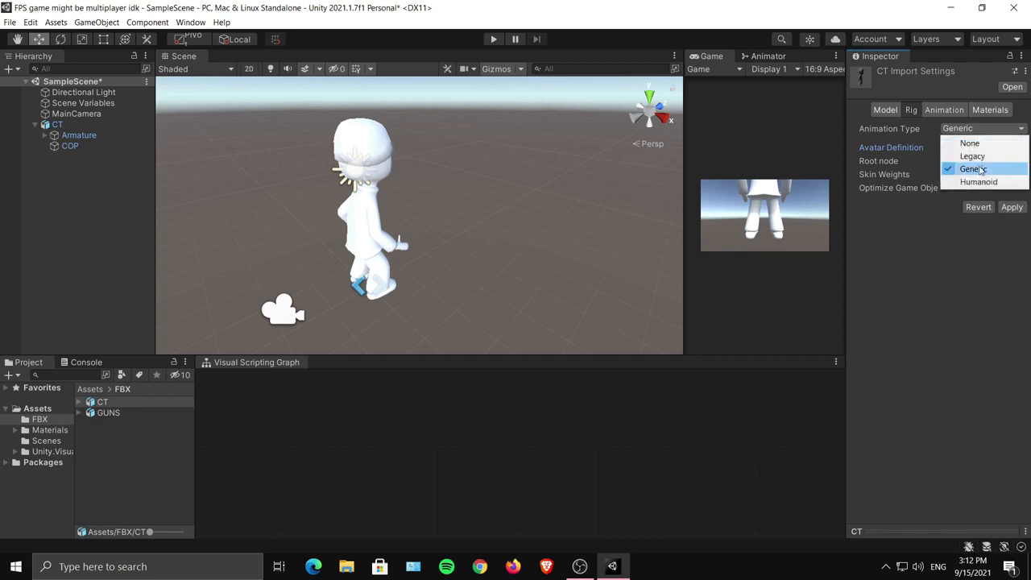
{"action": "left_click", "coordinate": [997, 277]}
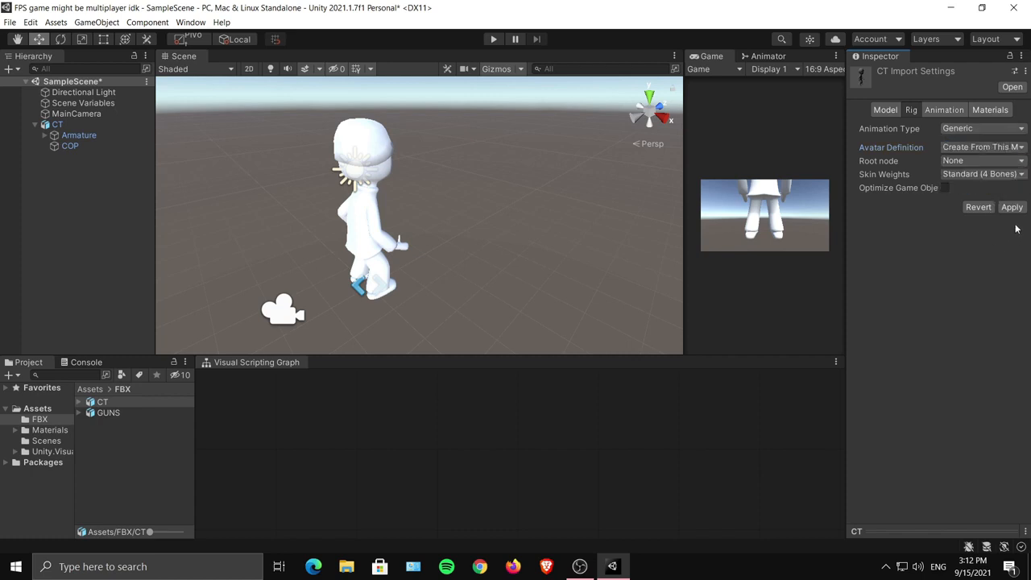
{"action": "left_click", "coordinate": [988, 131]}
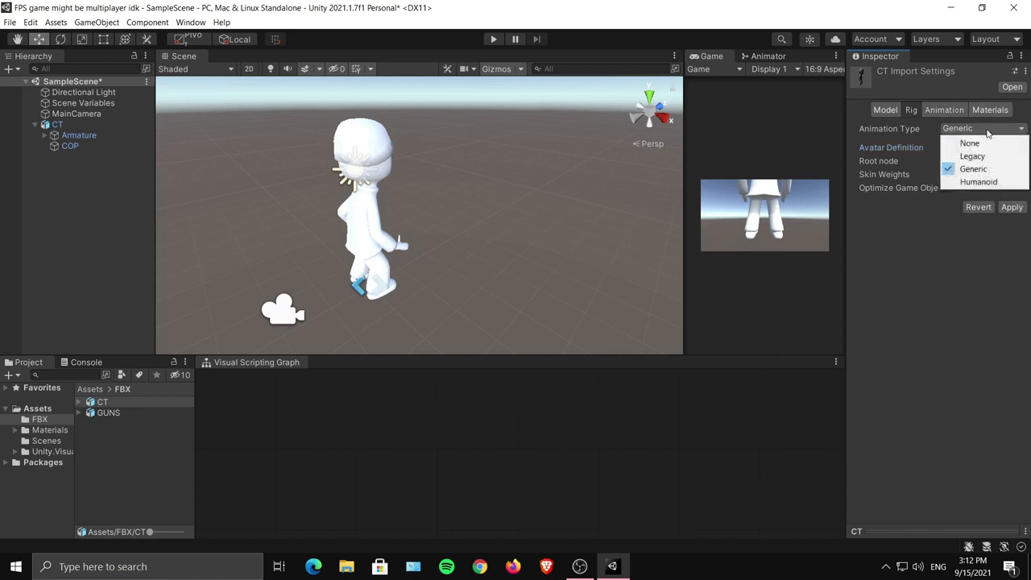
{"action": "left_click", "coordinate": [984, 199]}
{"action": "left_click", "coordinate": [1011, 208]}
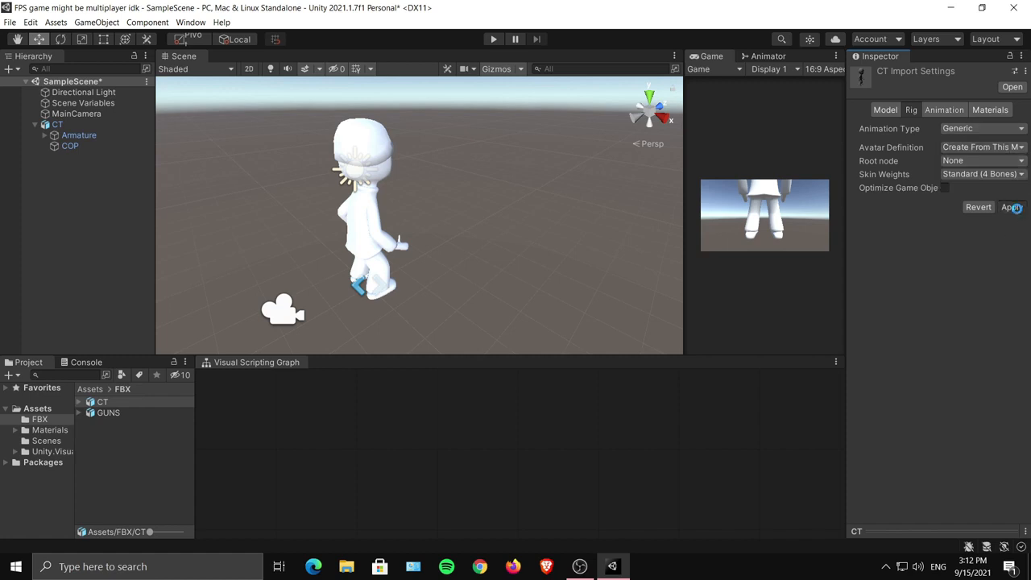
Enable Loop Time for the CT model's IDLE, IDLE_AR and IDLE_PISTOL animation clips.
{"action": "left_click_drag", "start_coordinate": [421, 209], "coordinate": [510, 168], "text": "alt"}
{"action": "left_click", "coordinate": [958, 109]}
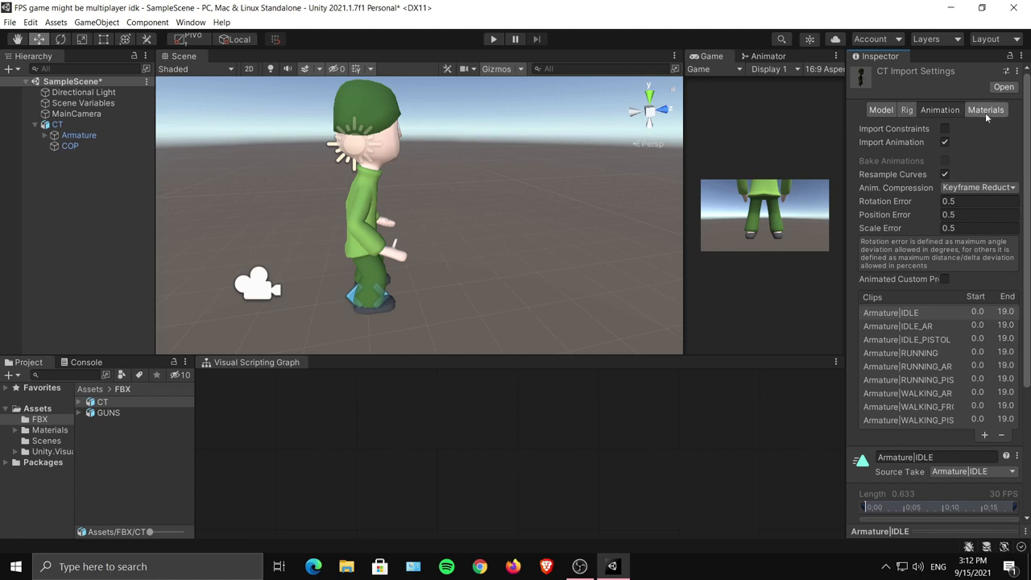
{"action": "scroll", "coordinate": [938, 241], "scroll_direction": "down", "scroll_amount": 3}
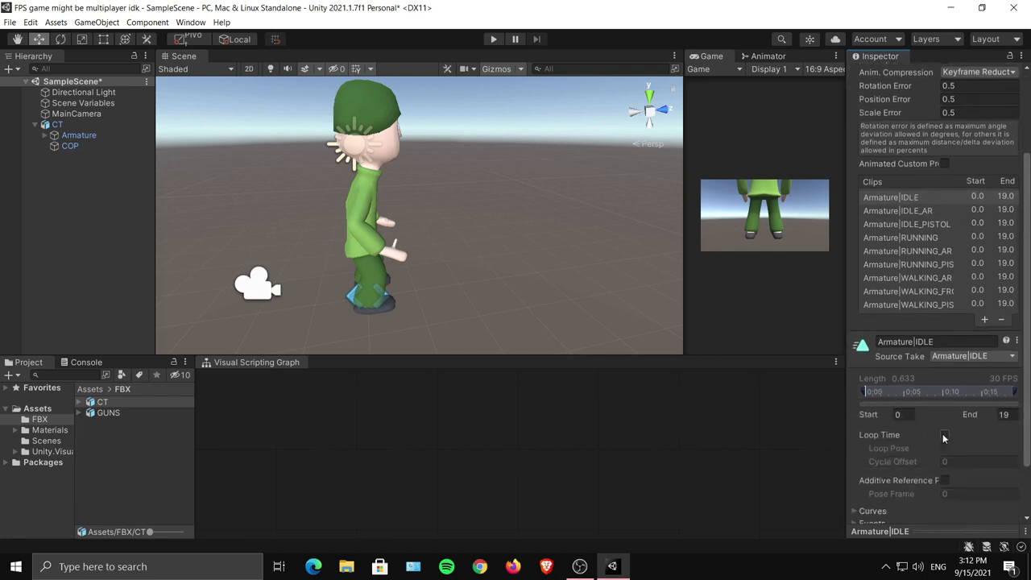
{"action": "left_click", "coordinate": [945, 435]}
{"action": "left_click", "coordinate": [943, 212]}
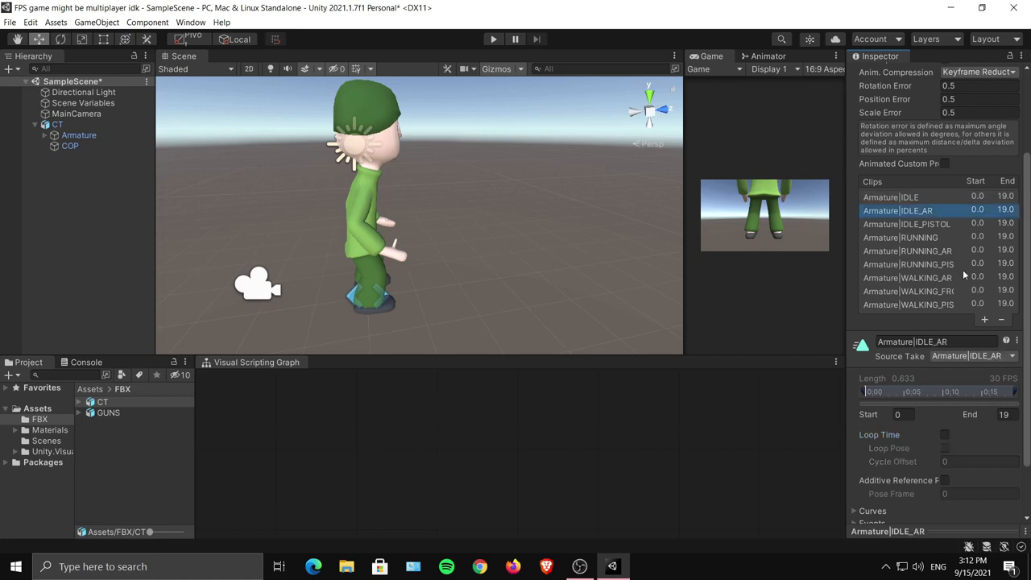
{"action": "left_click", "coordinate": [943, 435]}
{"action": "left_click", "coordinate": [934, 224]}
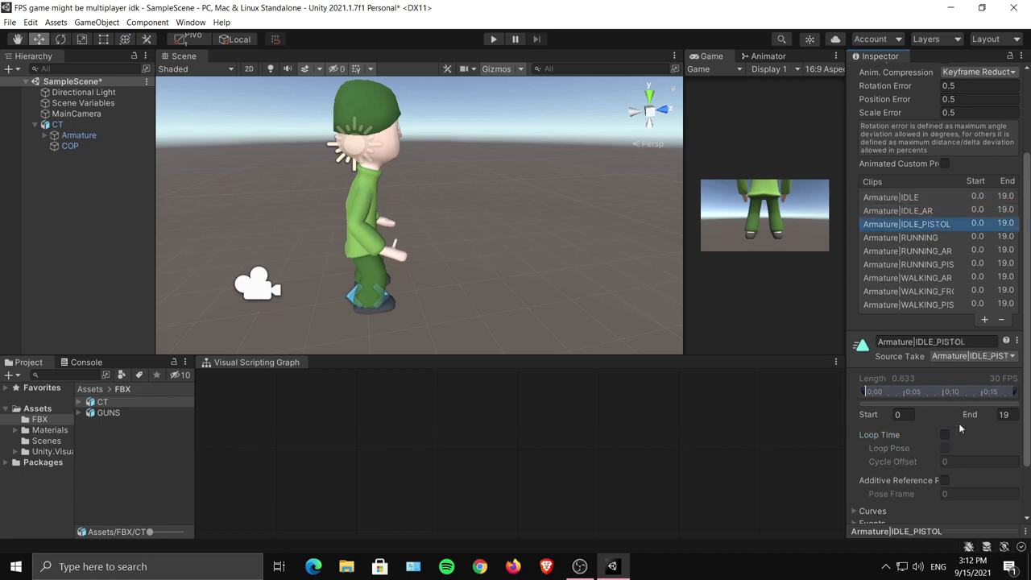
{"action": "left_click", "coordinate": [945, 435]}
Enable Loop Time for the CT model's three running clips: plain, AR and pistol.
{"action": "left_click", "coordinate": [934, 238]}
{"action": "left_click", "coordinate": [944, 435]}
{"action": "left_click", "coordinate": [930, 251]}
{"action": "left_click", "coordinate": [945, 435]}
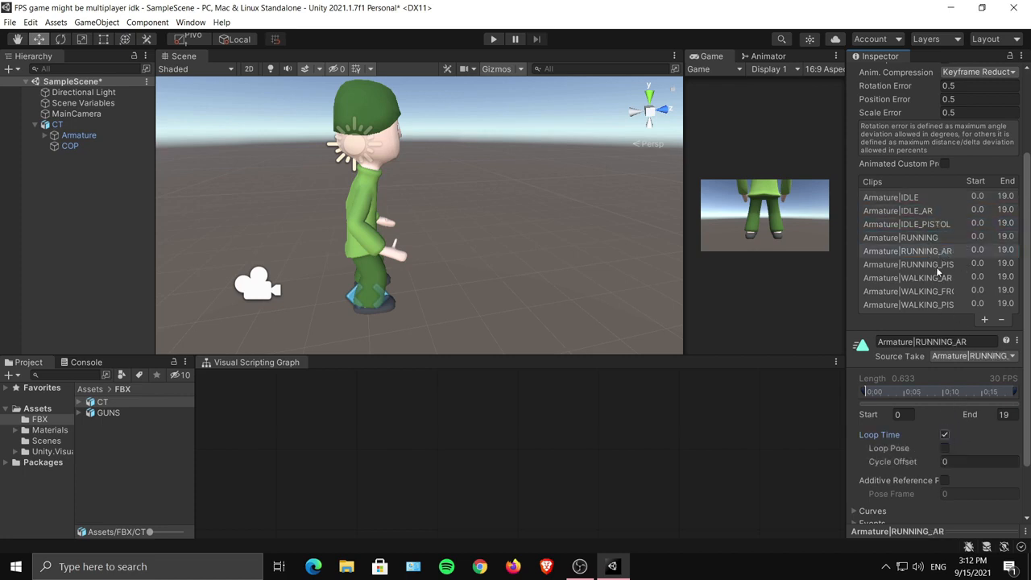
{"action": "left_click", "coordinate": [934, 264]}
{"action": "left_click", "coordinate": [945, 434]}
Enable Loop Time for the WALKING_AR, WALKING_FRONT and WALKING_PISTOL clips and apply the CT animation import settings.
{"action": "left_click", "coordinate": [934, 278]}
{"action": "left_click", "coordinate": [944, 435]}
{"action": "left_click", "coordinate": [934, 291]}
{"action": "left_click", "coordinate": [945, 434]}
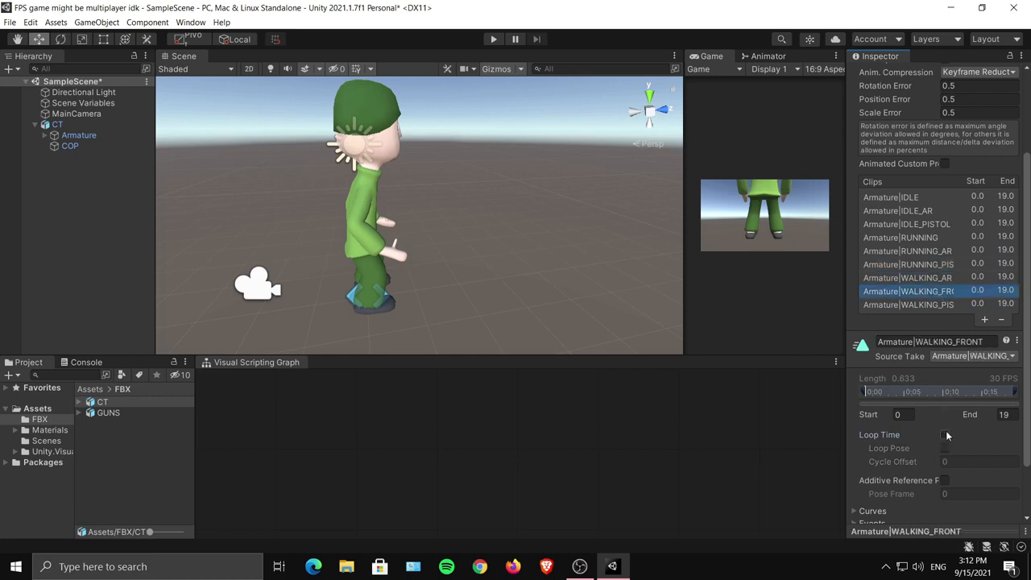
{"action": "left_click", "coordinate": [934, 304]}
{"action": "left_click", "coordinate": [944, 434]}
{"action": "scroll", "coordinate": [945, 435], "scroll_direction": "down", "scroll_amount": 3}
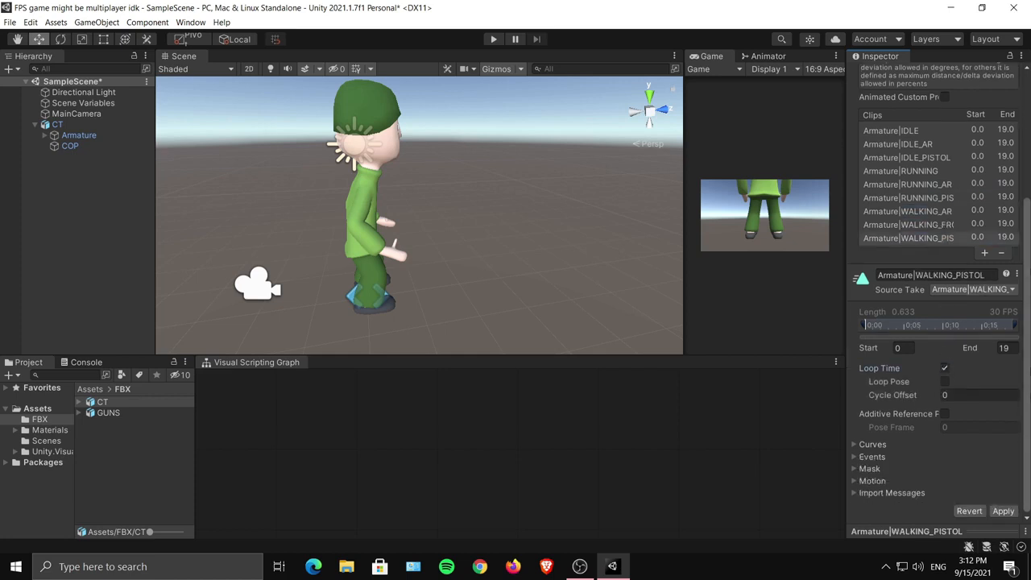
{"action": "left_click", "coordinate": [1004, 511]}
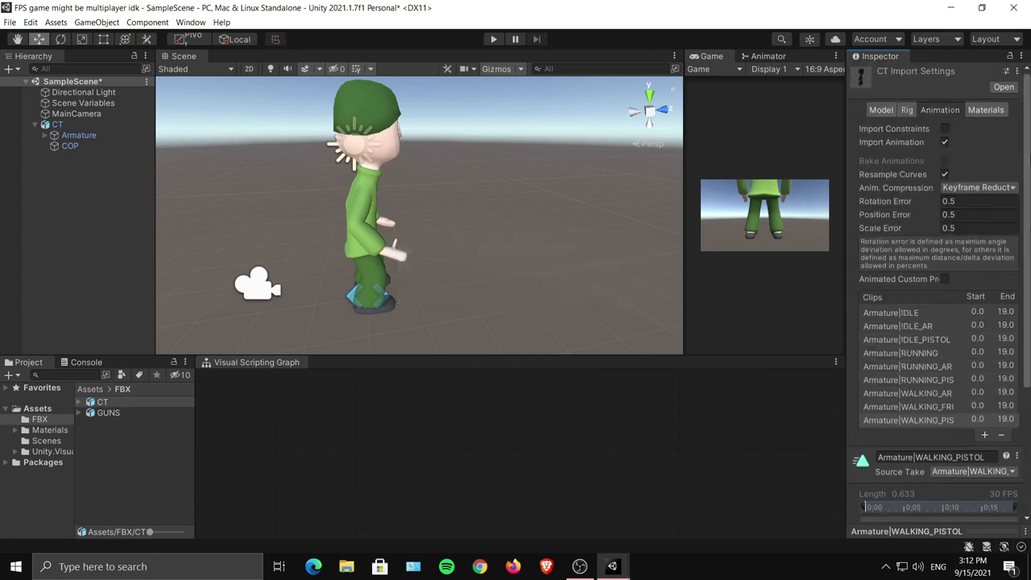
Set the CT model's Material Creation Mode to None and apply the change.
{"action": "left_click", "coordinate": [988, 112]}
{"action": "left_click", "coordinate": [974, 128]}
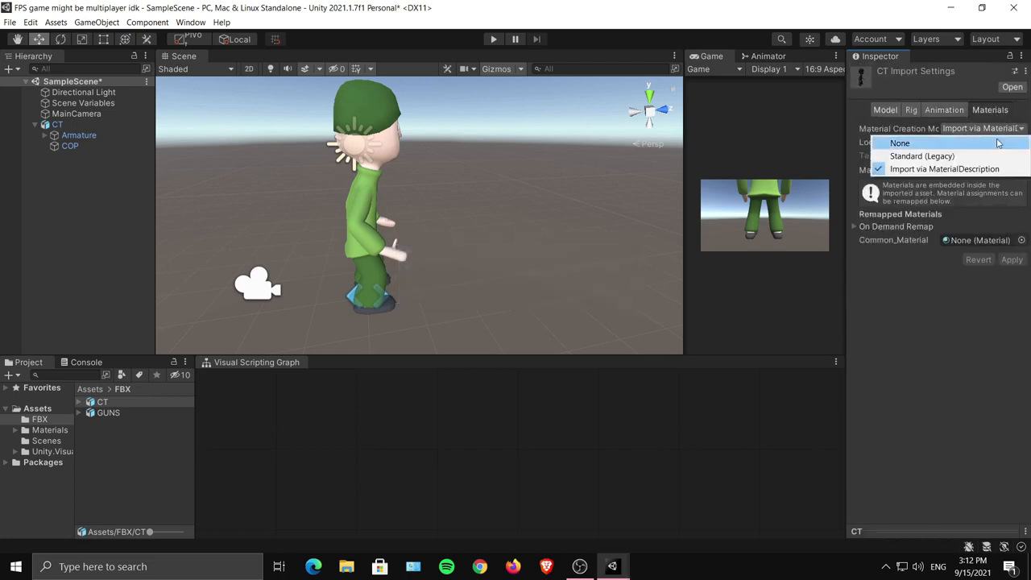
{"action": "left_click", "coordinate": [928, 144]}
{"action": "left_click", "coordinate": [1012, 175]}
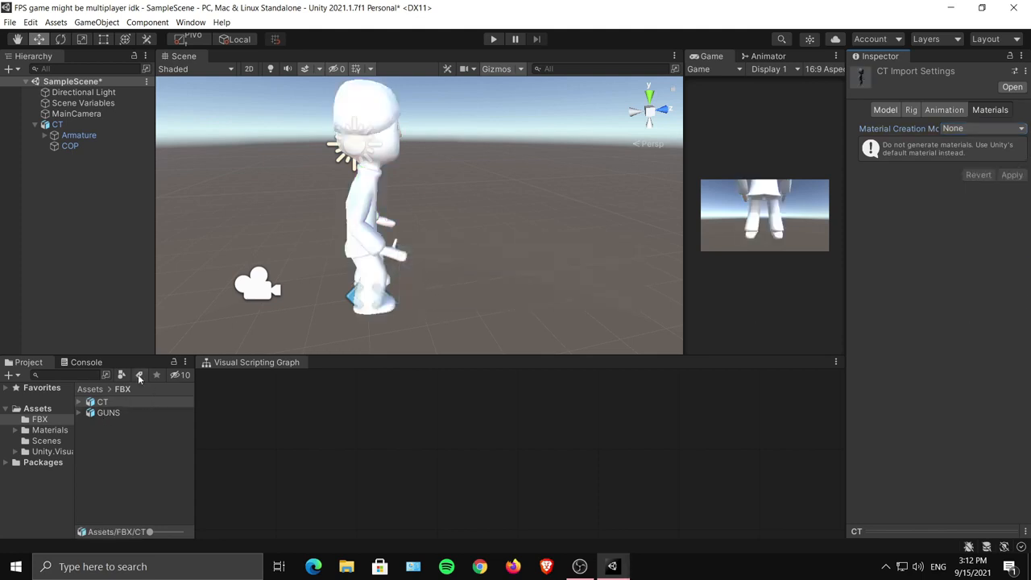
Set the Material Creation Mode of the GUNS model to None and apply the change.
{"action": "left_click", "coordinate": [104, 412]}
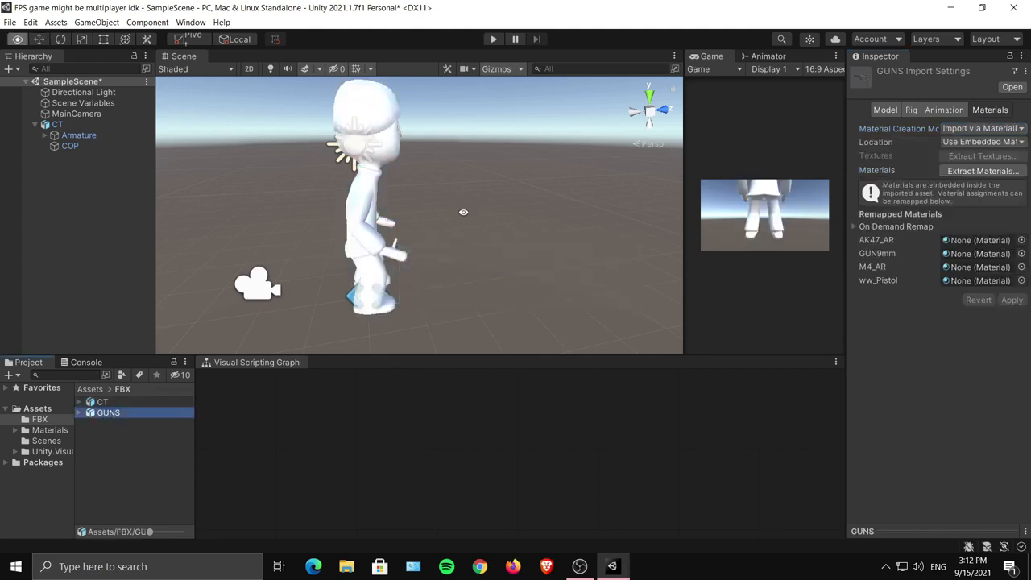
{"action": "left_click_drag", "start_coordinate": [461, 212], "coordinate": [401, 163], "text": "alt"}
{"action": "scroll", "coordinate": [401, 163], "scroll_direction": "up", "scroll_amount": 5}
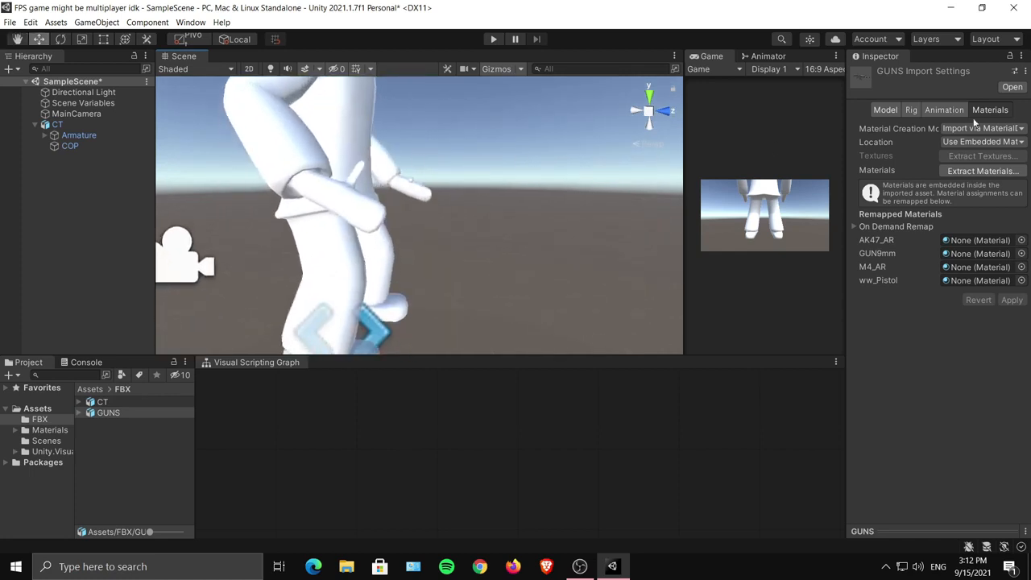
{"action": "left_click", "coordinate": [1014, 131]}
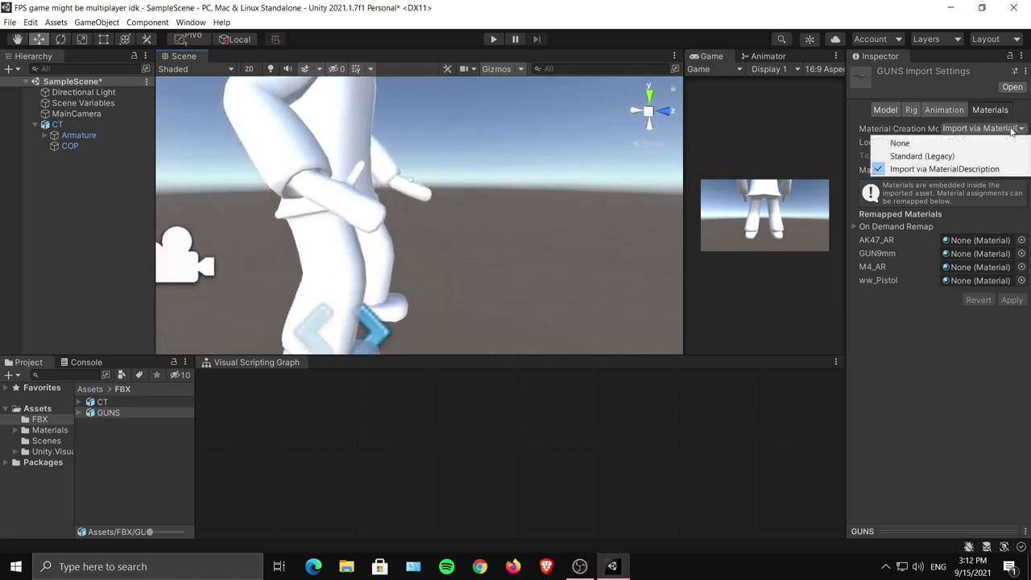
{"action": "left_click", "coordinate": [932, 144]}
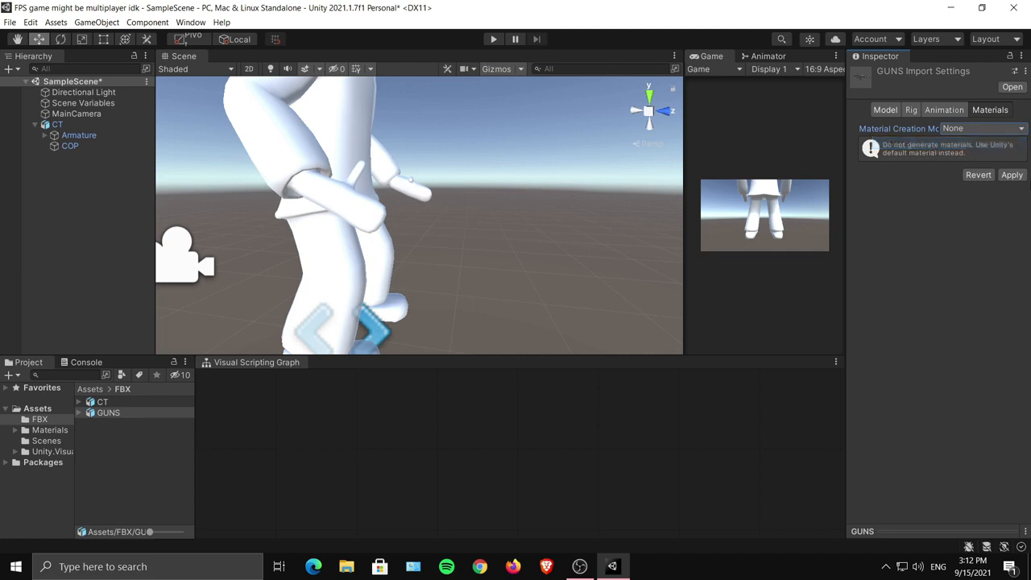
{"action": "left_click", "coordinate": [1013, 176]}
Review the animation, rig and model import settings of the GUNS model.
{"action": "left_click", "coordinate": [958, 110]}
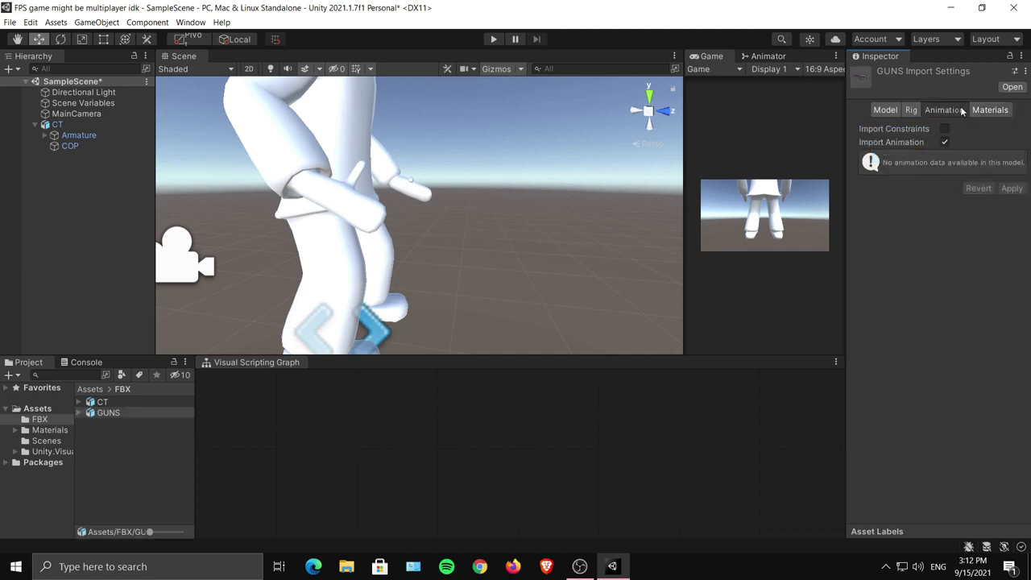
{"action": "left_click", "coordinate": [911, 111]}
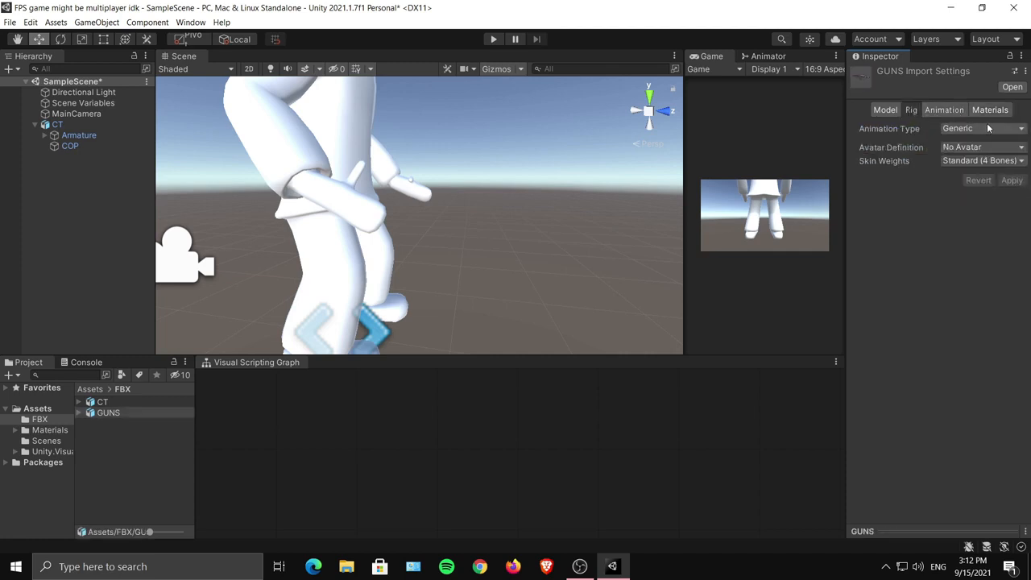
{"action": "left_click", "coordinate": [880, 109]}
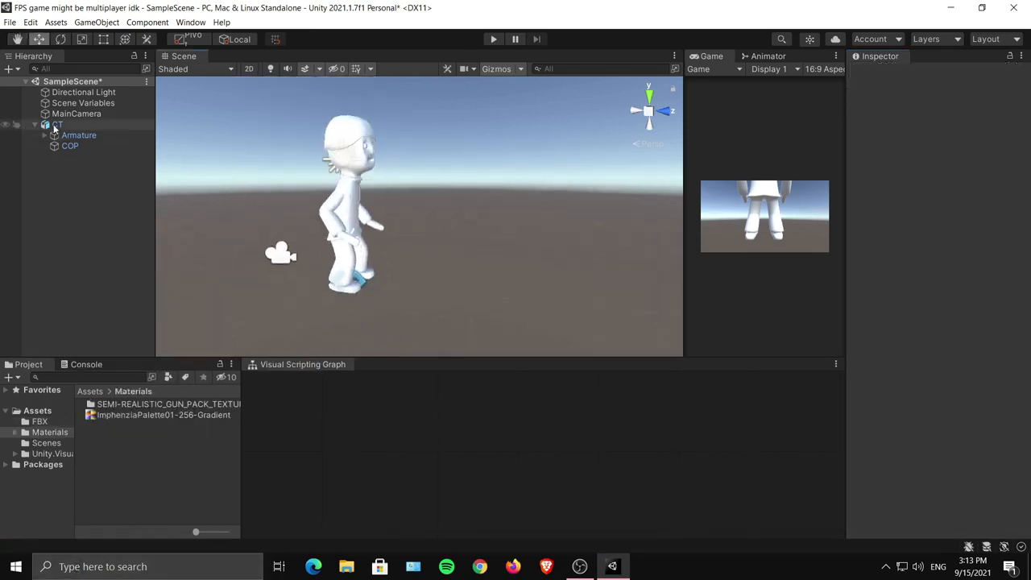
Create an Animator Controller named PlayerAnimeController in the Assets folder.
{"action": "left_click", "coordinate": [57, 125]}
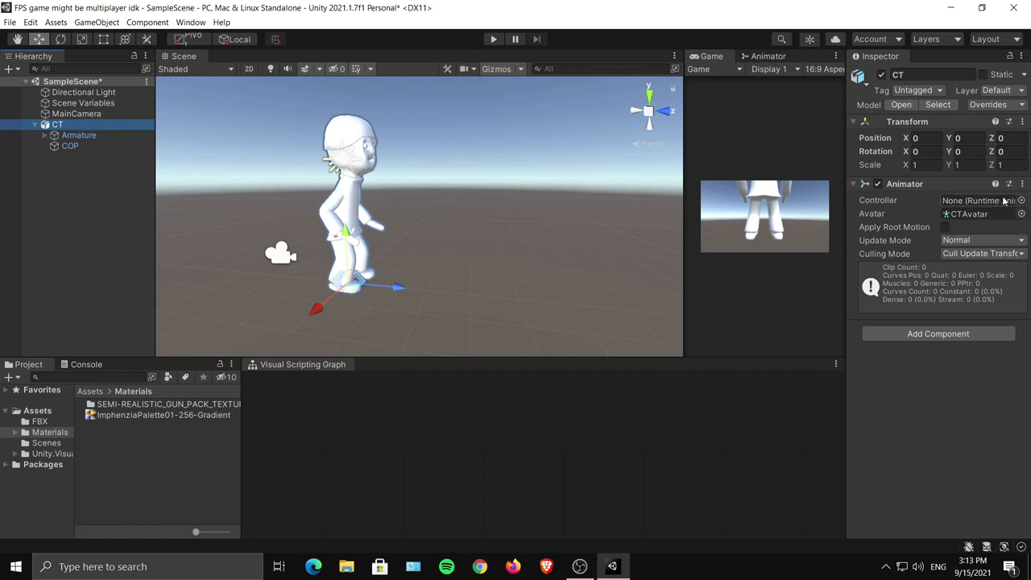
{"action": "left_click", "coordinate": [37, 410]}
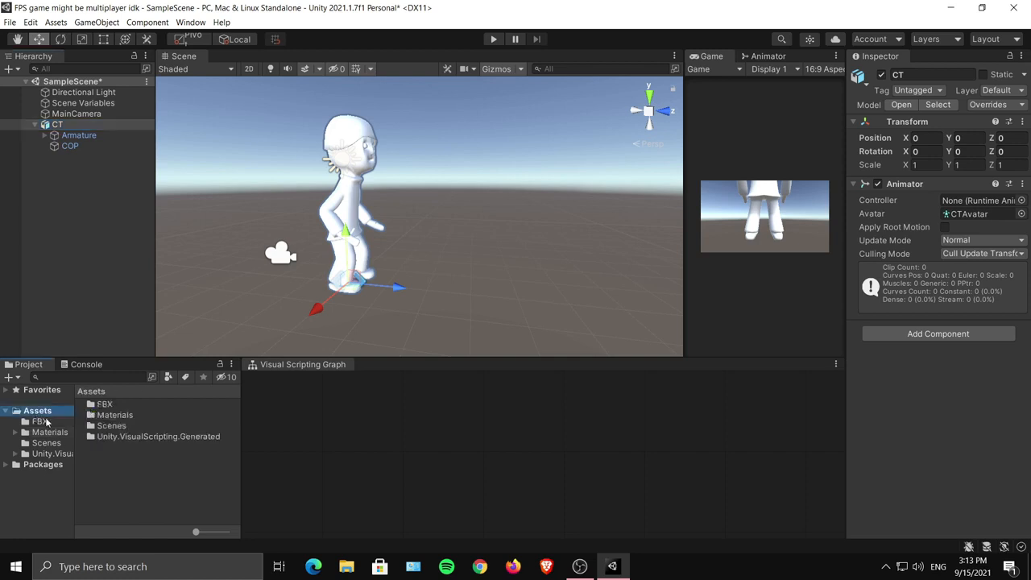
{"action": "right_click", "coordinate": [137, 468]}
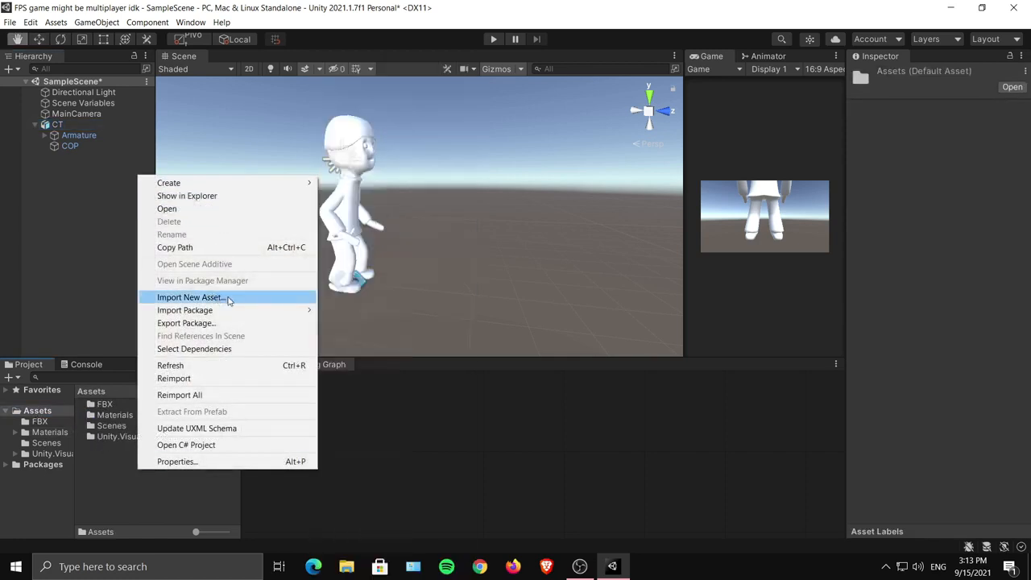
{"action": "mouse_move", "coordinate": [275, 185]}
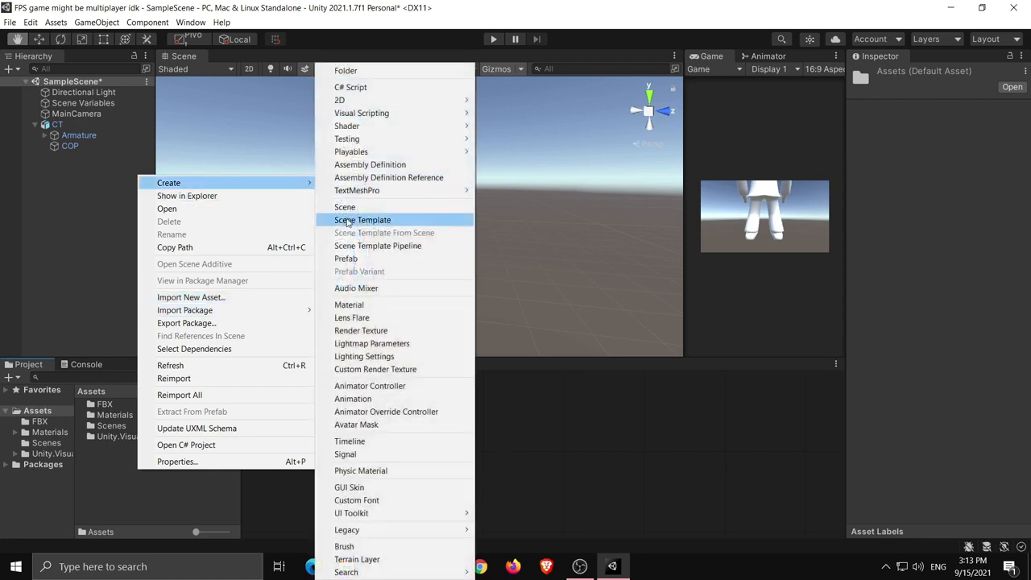
{"action": "left_click", "coordinate": [380, 392]}
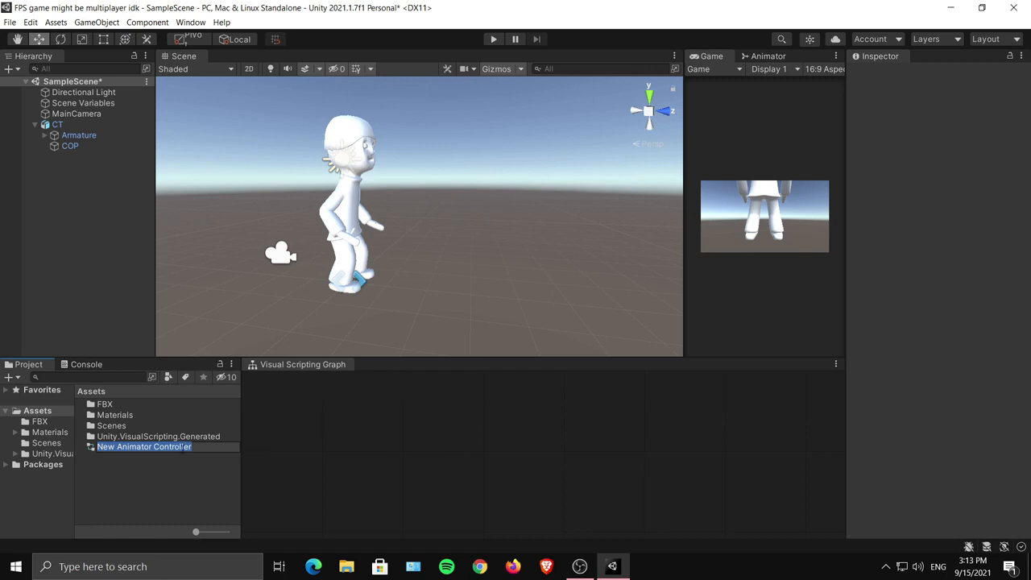
{"action": "type", "text": "Player"}
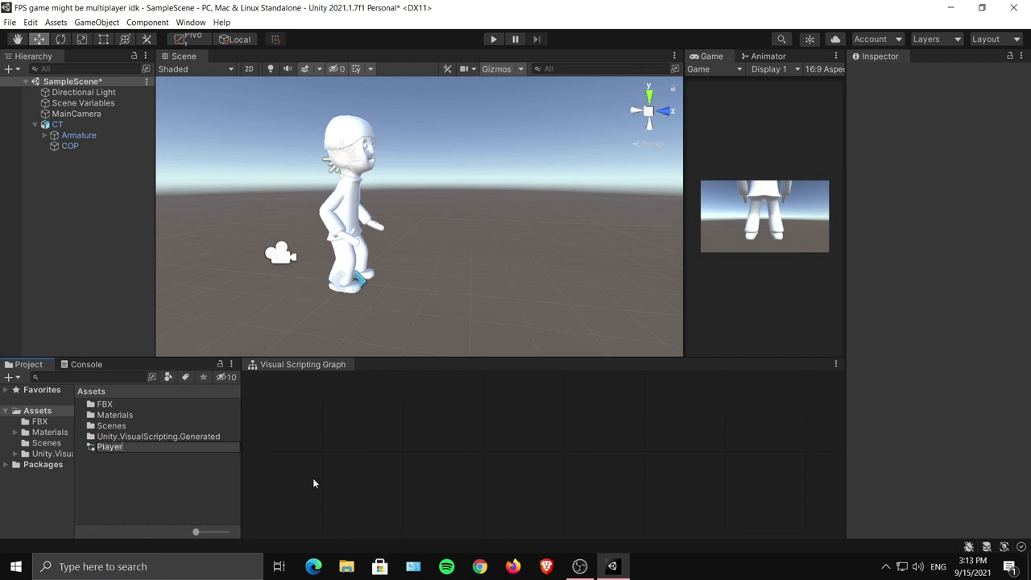
{"action": "type", "text": "AnimeController"}
{"action": "key", "text": "Return"}
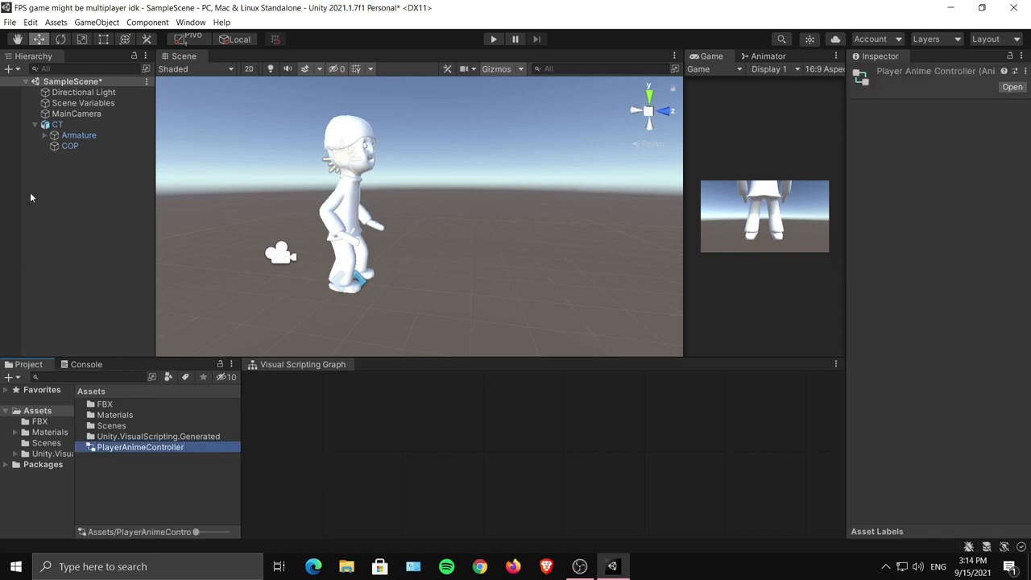
Assign PlayerAnimeController as the controller of the CT object's Animator component.
{"action": "left_click", "coordinate": [74, 125]}
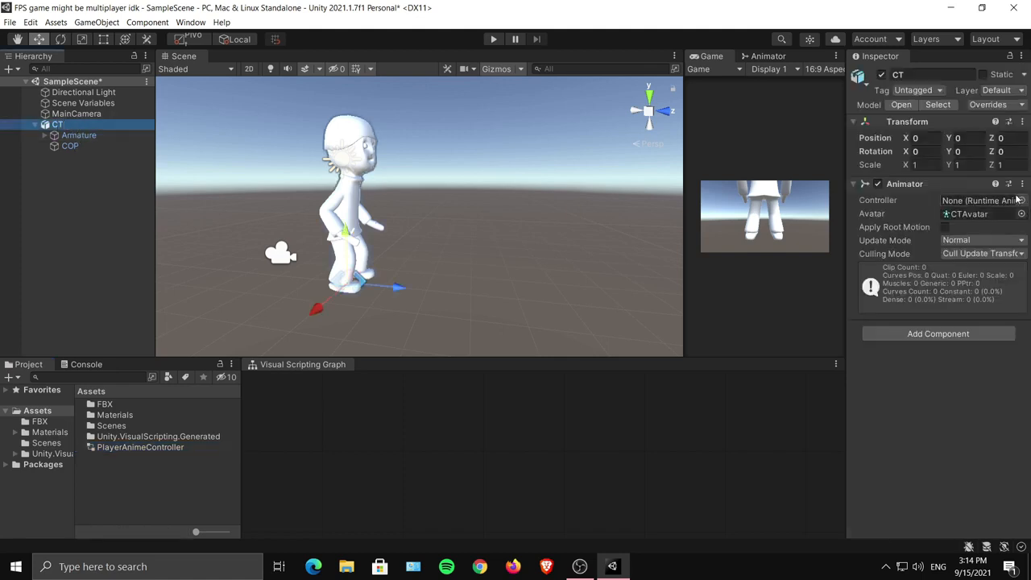
{"action": "left_click", "coordinate": [1020, 200]}
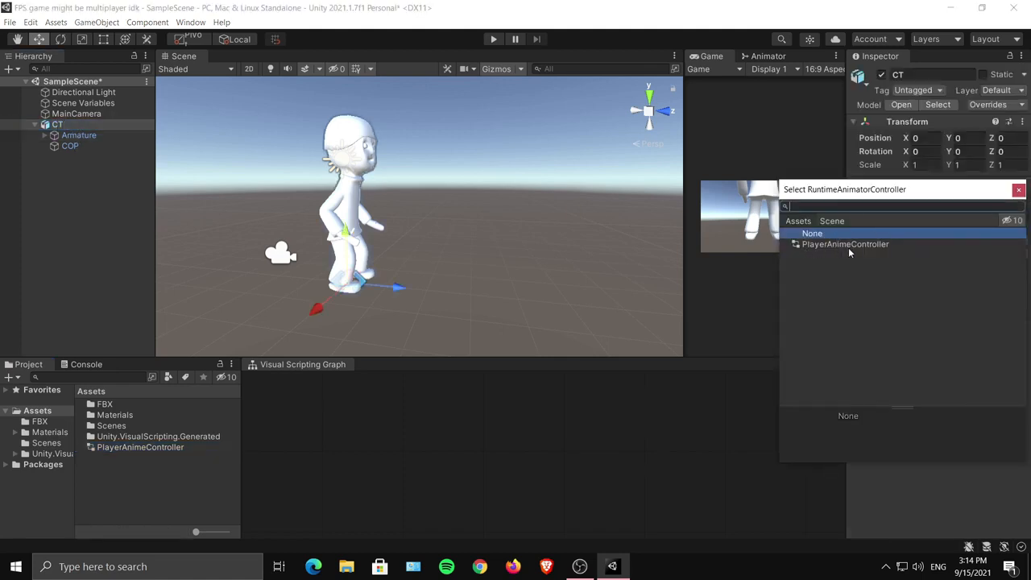
{"action": "left_click", "coordinate": [845, 244]}
{"action": "left_click", "coordinate": [698, 419]}
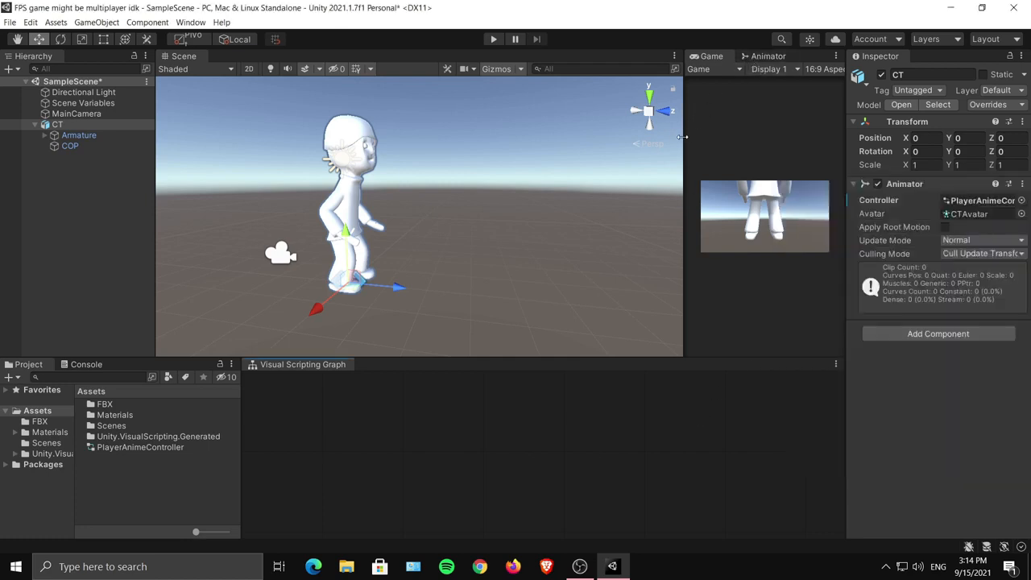
Enlarge the Animator area and view the state graph of PlayerAnimeController.
{"action": "left_click_drag", "start_coordinate": [682, 142], "coordinate": [519, 142]}
{"action": "left_click", "coordinate": [604, 56]}
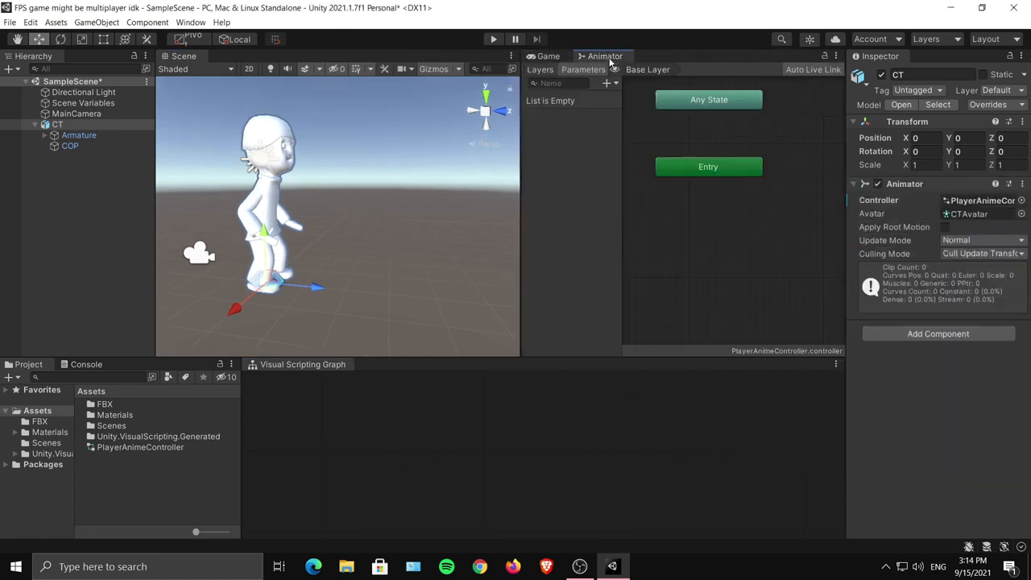
{"action": "left_click", "coordinate": [133, 448]}
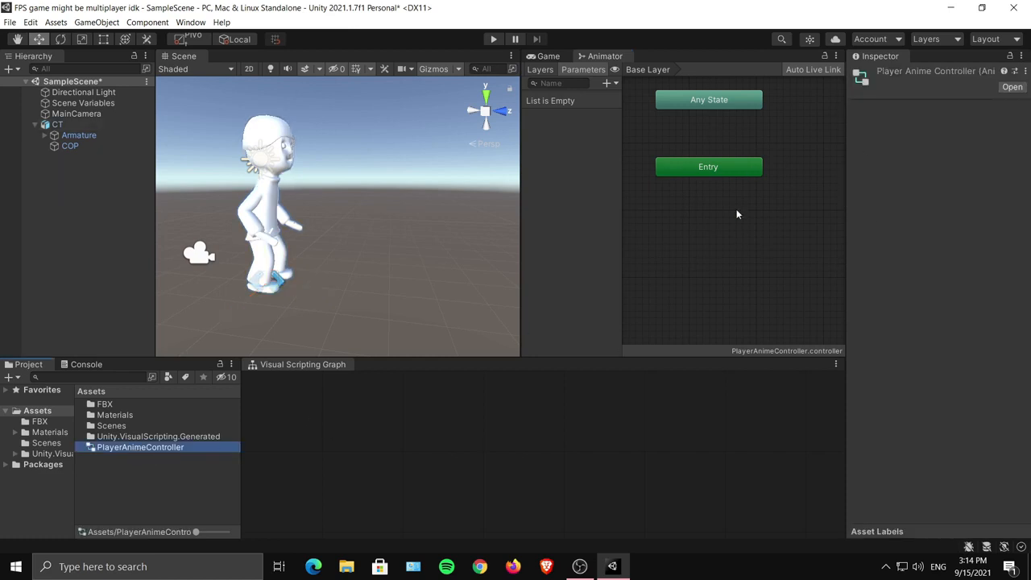
{"action": "left_click", "coordinate": [191, 22]}
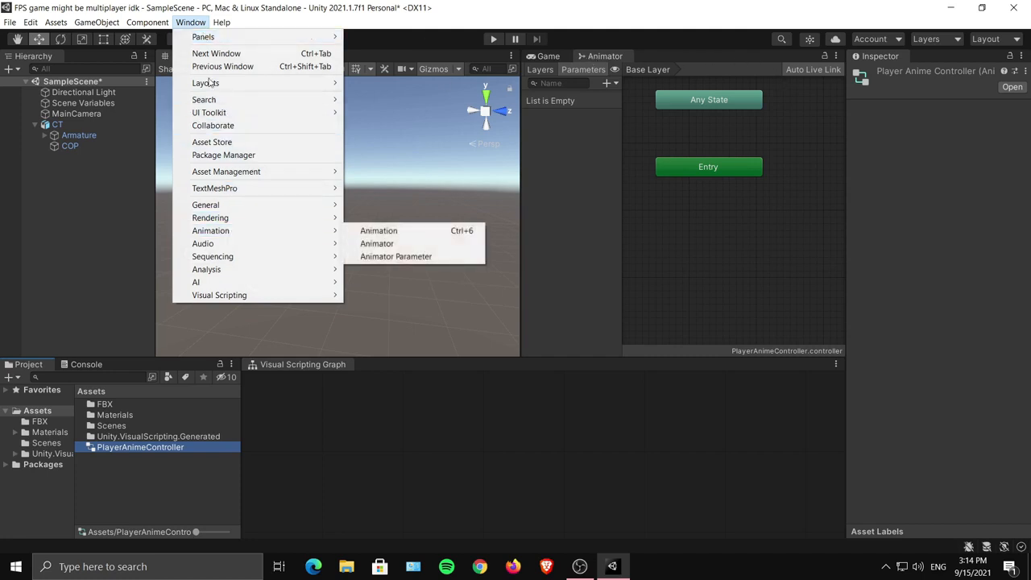
{"action": "mouse_move", "coordinate": [239, 232]}
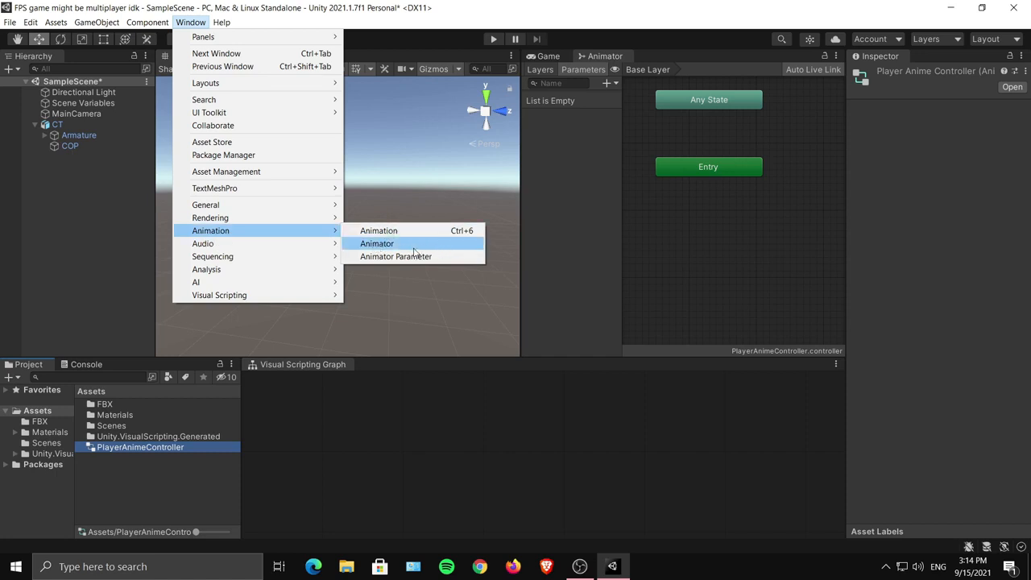
{"action": "left_click", "coordinate": [696, 256]}
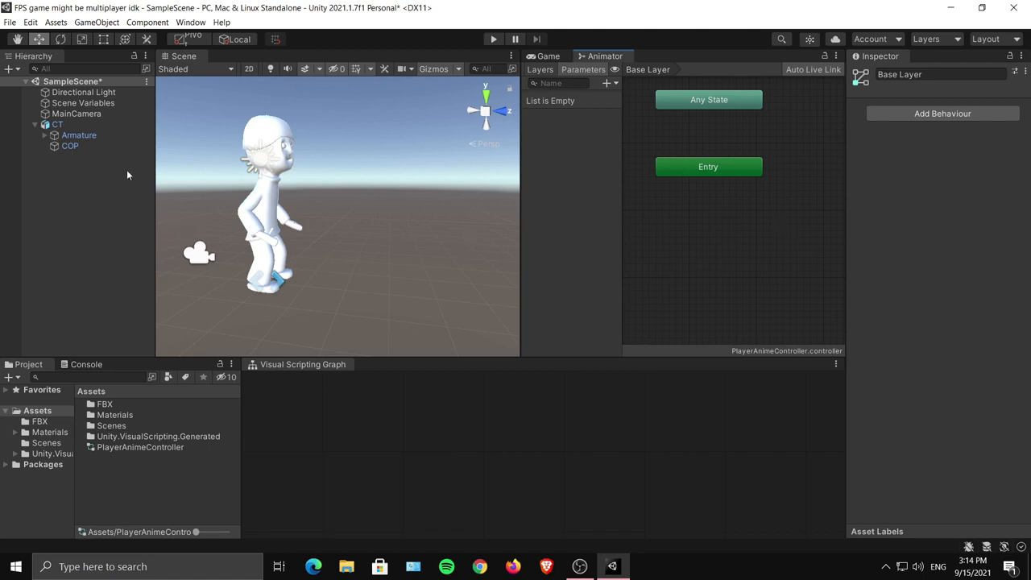
Widen the Scene view again and turn off its gizmos.
{"action": "left_click_drag", "start_coordinate": [285, 197], "coordinate": [386, 170], "text": "alt"}
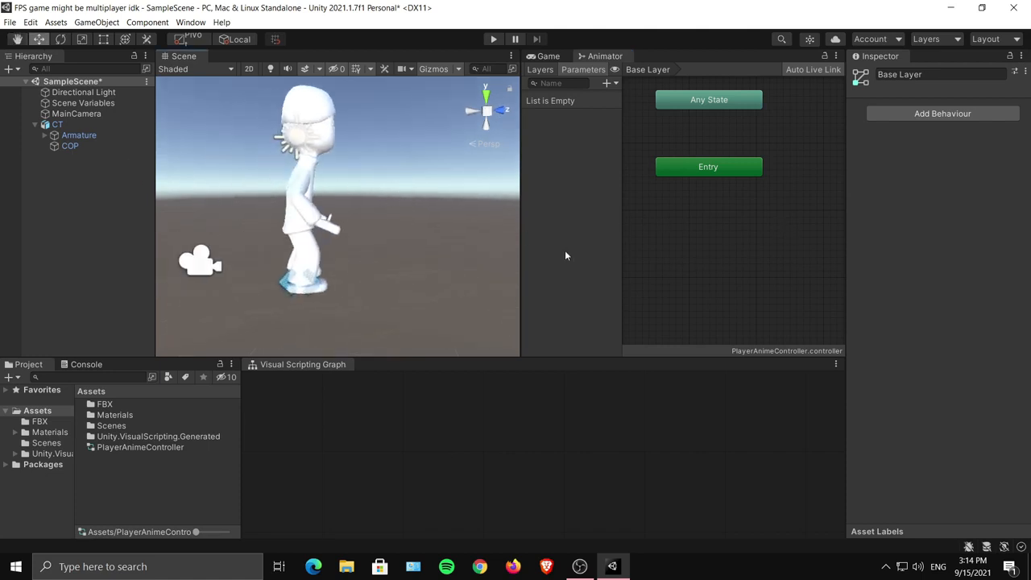
{"action": "left_click_drag", "start_coordinate": [519, 248], "coordinate": [271, 155]}
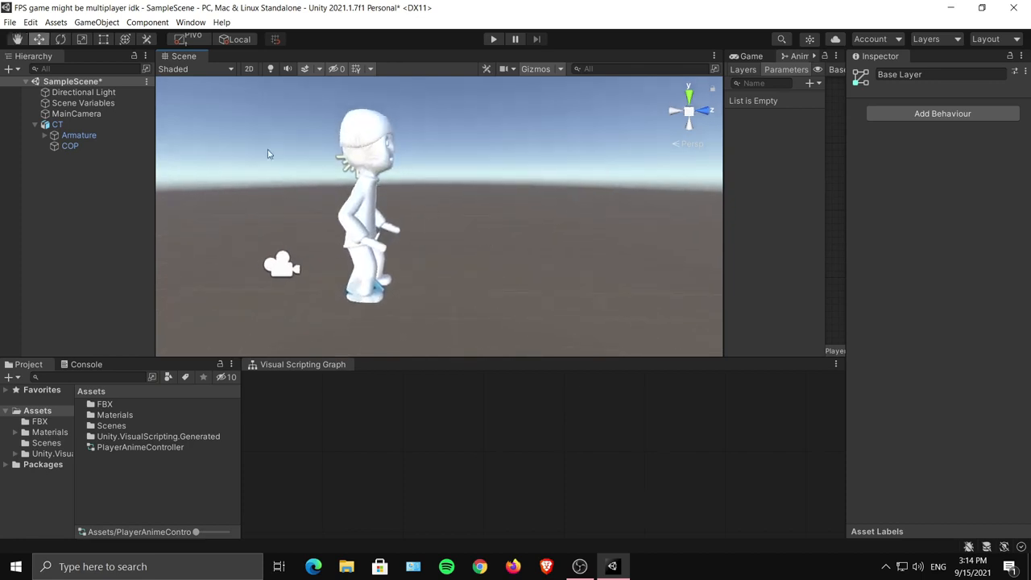
{"action": "middle_click_drag", "start_coordinate": [404, 179], "coordinate": [405, 267]}
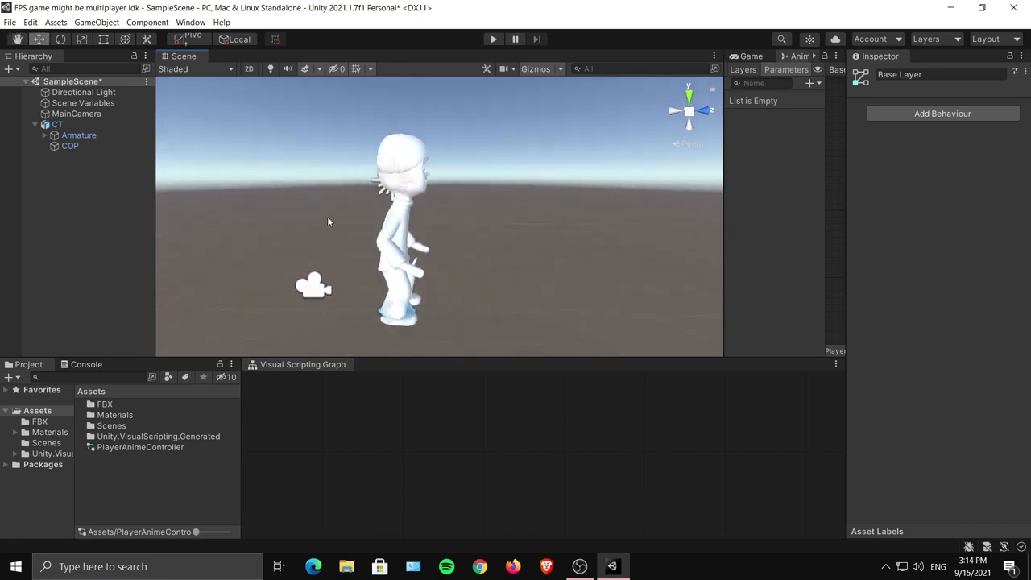
{"action": "left_click", "coordinate": [540, 72]}
{"action": "middle_click_drag", "start_coordinate": [493, 222], "coordinate": [446, 200]}
{"action": "scroll", "coordinate": [447, 200], "scroll_direction": "up", "scroll_amount": 4}
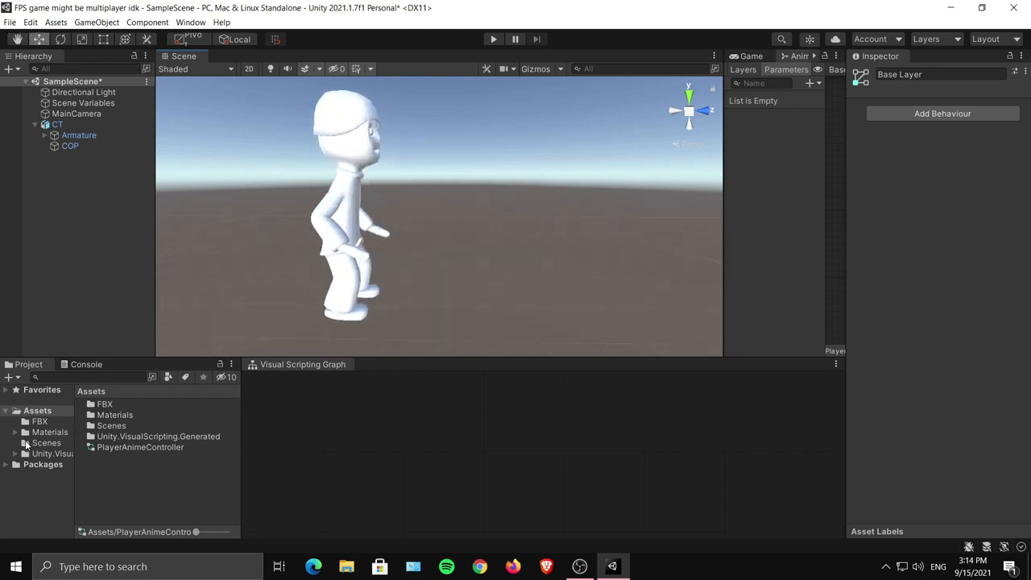
Add the GUNS model from the FBX folder to the scene hierarchy as its own root object.
{"action": "left_click", "coordinate": [40, 421]}
{"action": "left_click_drag", "start_coordinate": [106, 414], "coordinate": [86, 219]}
{"action": "middle_click_drag", "start_coordinate": [432, 241], "coordinate": [455, 224]}
{"action": "scroll", "coordinate": [459, 223], "scroll_direction": "up", "scroll_amount": 10}
{"action": "middle_click_drag", "start_coordinate": [471, 187], "coordinate": [512, 103]}
{"action": "left_click_drag", "start_coordinate": [478, 204], "coordinate": [496, 179], "text": "alt"}
{"action": "scroll", "coordinate": [497, 180], "scroll_direction": "down", "scroll_amount": 3}
{"action": "middle_click_drag", "start_coordinate": [499, 179], "coordinate": [518, 225]}
{"action": "scroll", "coordinate": [518, 200], "scroll_direction": "down", "scroll_amount": 3}
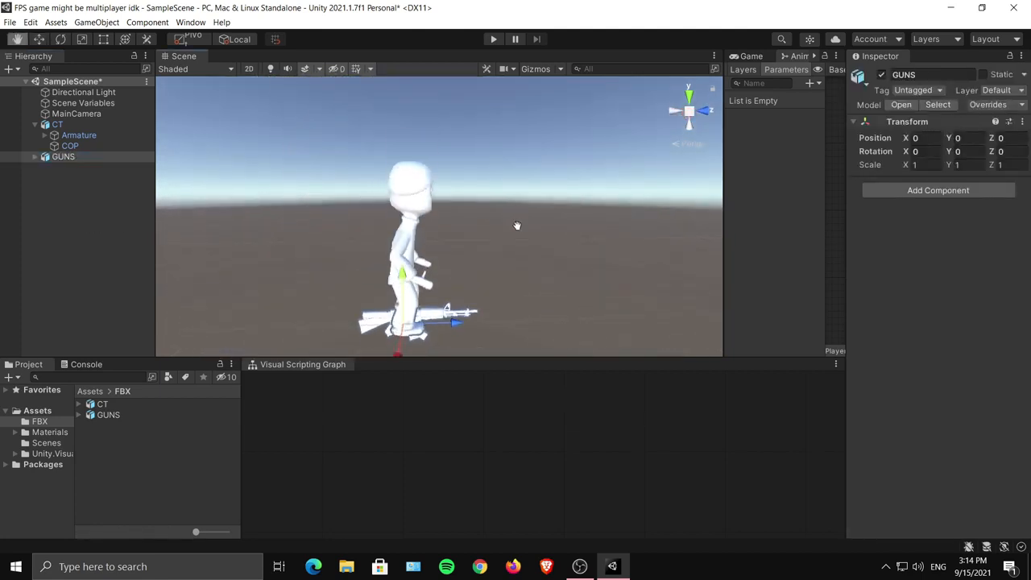
Check the transforms of the four guns under GUNS, enable Bake Axis Conversion for the GUNS model and apply the change.
{"action": "left_click", "coordinate": [38, 158]}
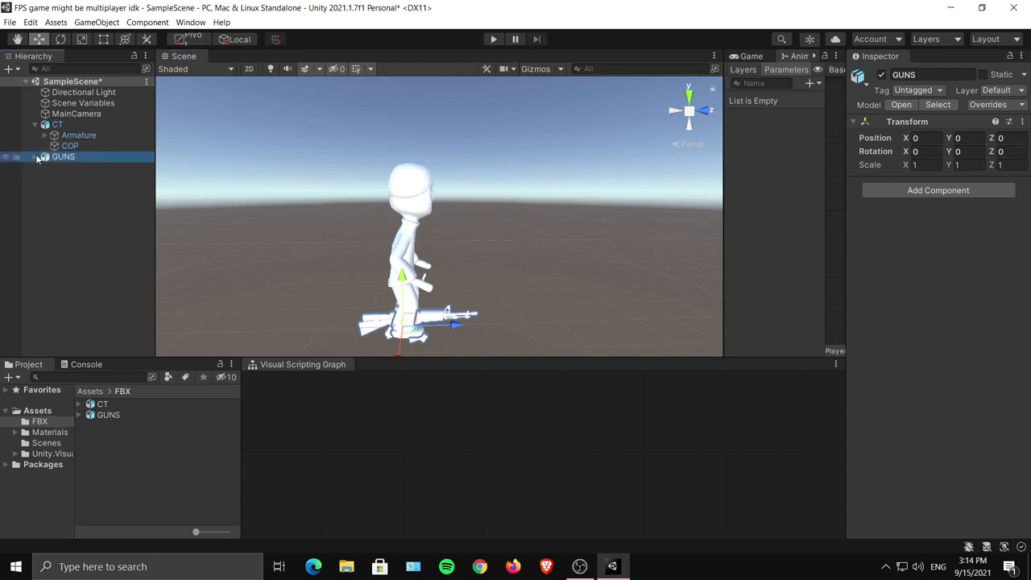
{"action": "left_click", "coordinate": [36, 157]}
{"action": "left_click", "coordinate": [71, 166]}
{"action": "left_click", "coordinate": [81, 198], "text": "shift"}
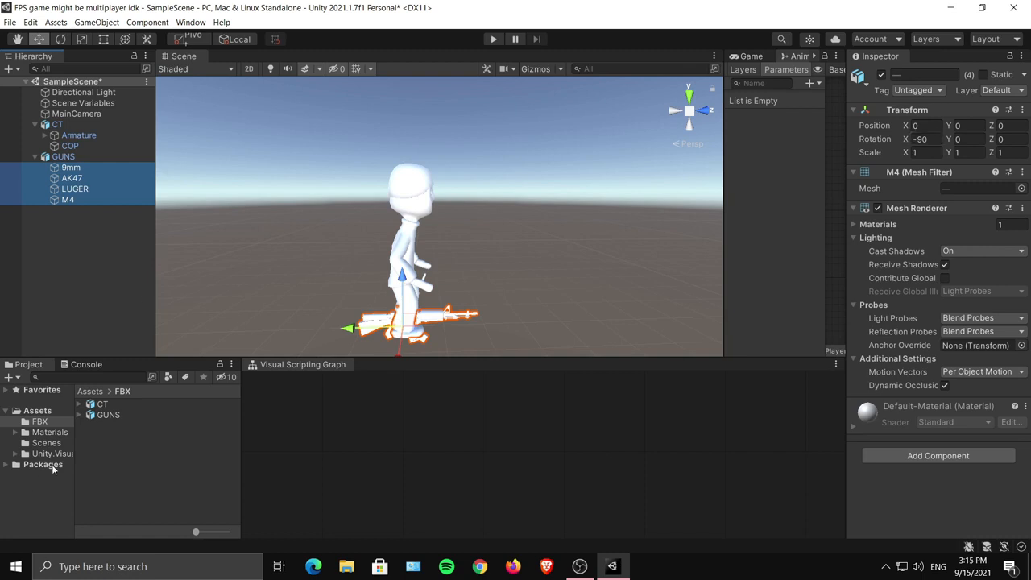
{"action": "left_click", "coordinate": [113, 416]}
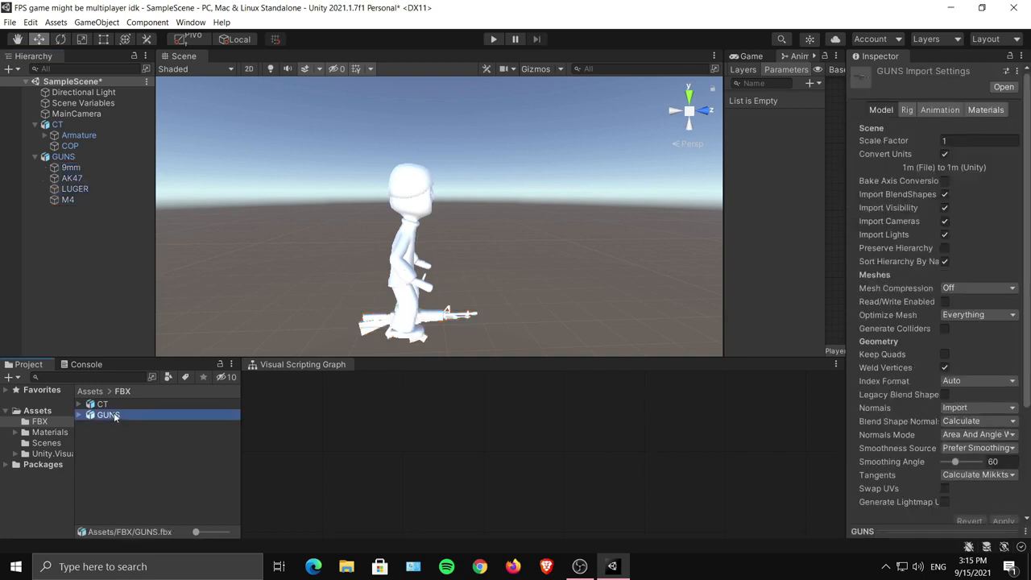
{"action": "left_click", "coordinate": [907, 110]}
{"action": "left_click", "coordinate": [882, 110]}
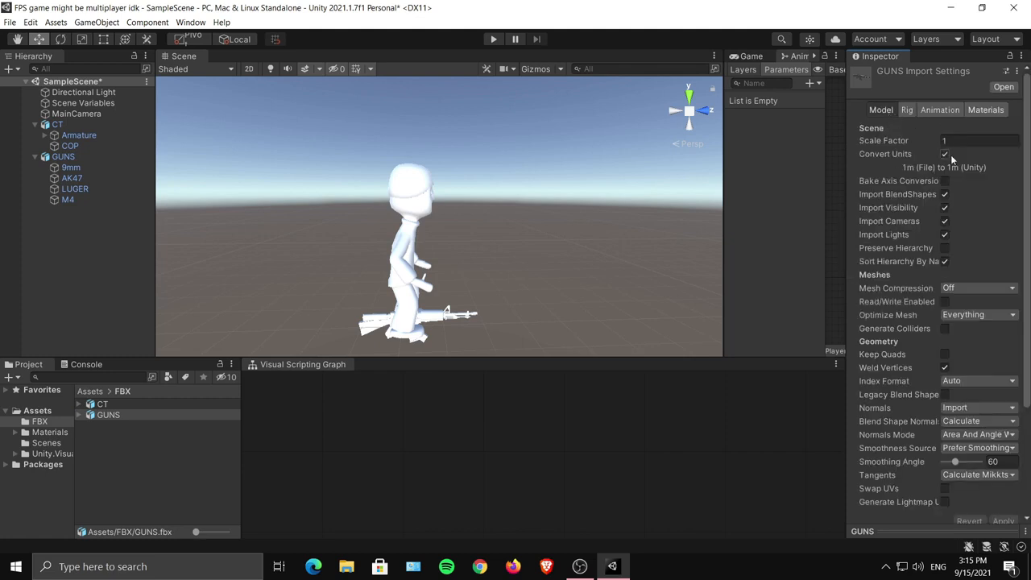
{"action": "left_click", "coordinate": [944, 180]}
{"action": "scroll", "coordinate": [962, 192], "scroll_direction": "down", "scroll_amount": 1}
{"action": "scroll", "coordinate": [966, 323], "scroll_direction": "down", "scroll_amount": 3}
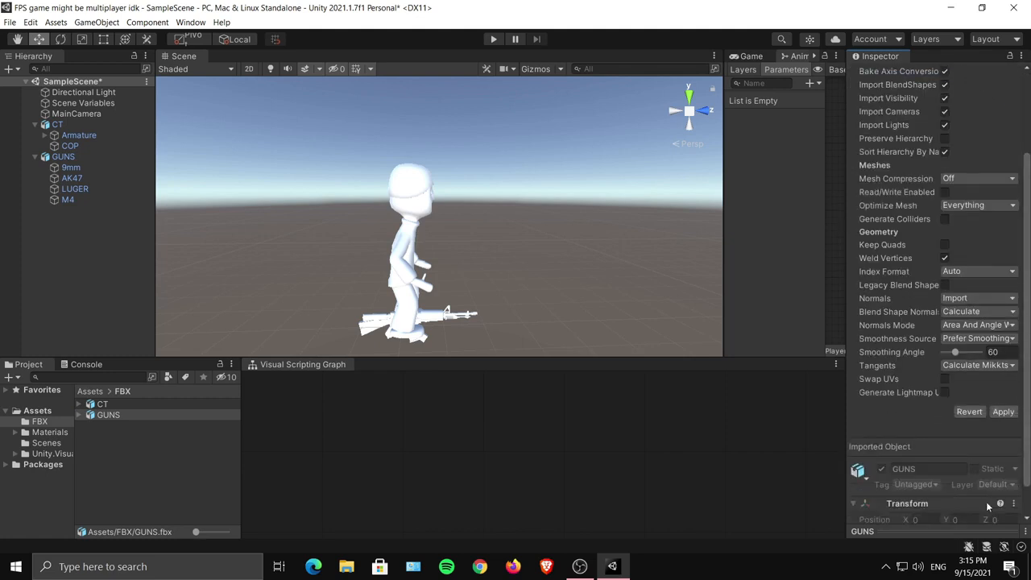
{"action": "left_click", "coordinate": [1002, 412]}
Set the Y rotation of the 9mm, AK47, LUGER and M4 objects to 0.
{"action": "scroll", "coordinate": [454, 246], "scroll_direction": "up", "scroll_amount": 3}
{"action": "middle_click_drag", "start_coordinate": [449, 251], "coordinate": [467, 216]}
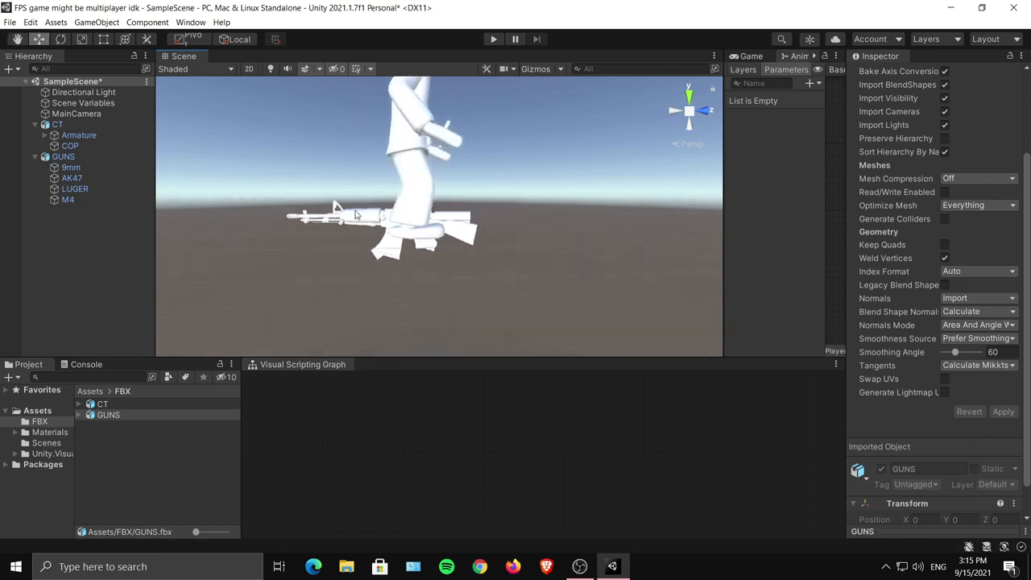
{"action": "left_click", "coordinate": [84, 168]}
{"action": "left_click", "coordinate": [87, 200], "text": "shift"}
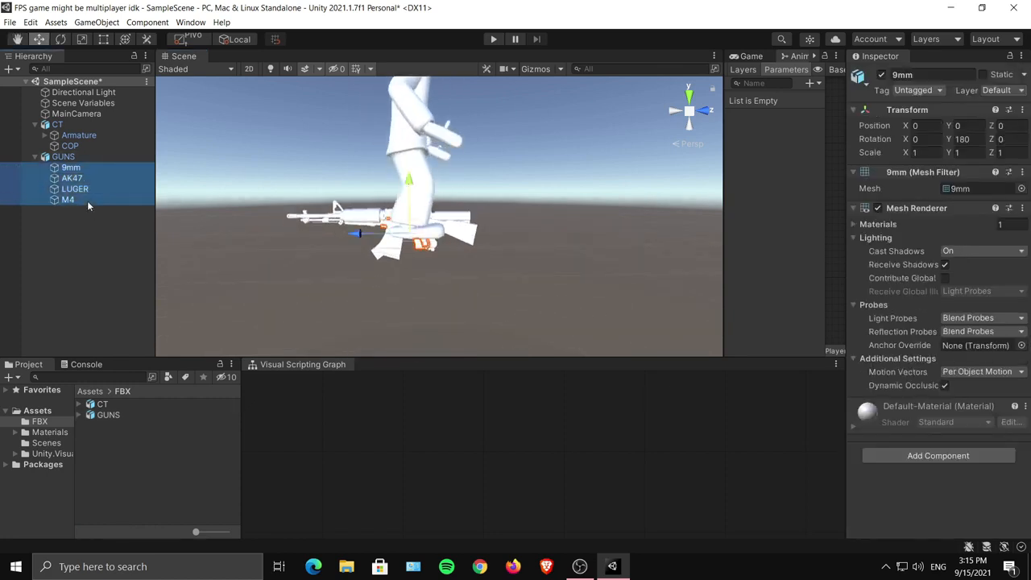
{"action": "left_click", "coordinate": [962, 139]}
{"action": "type", "text": "0"}
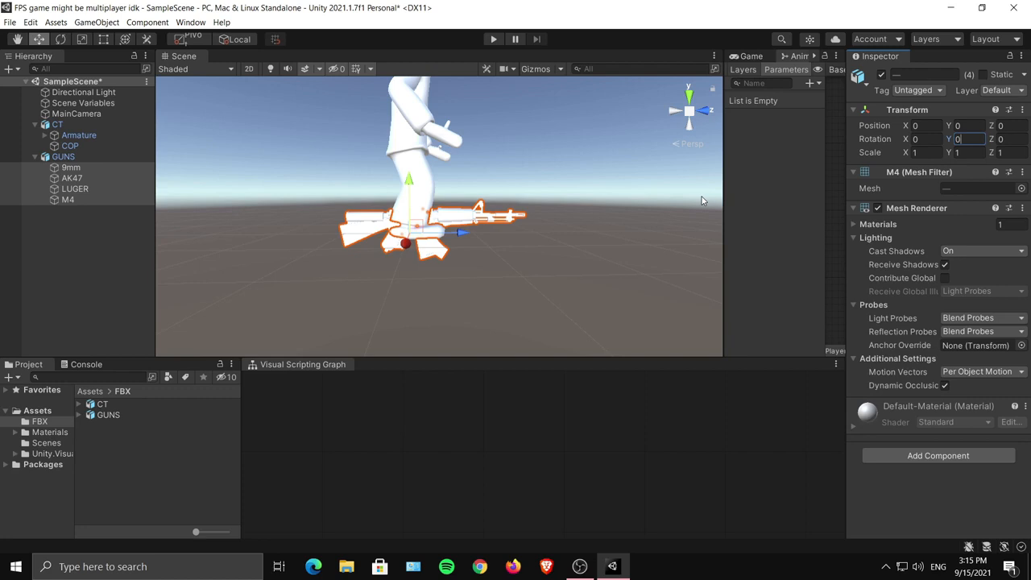
{"action": "left_click", "coordinate": [580, 187]}
{"action": "right_click_drag", "start_coordinate": [584, 172], "coordinate": [570, 205], "text": "alt"}
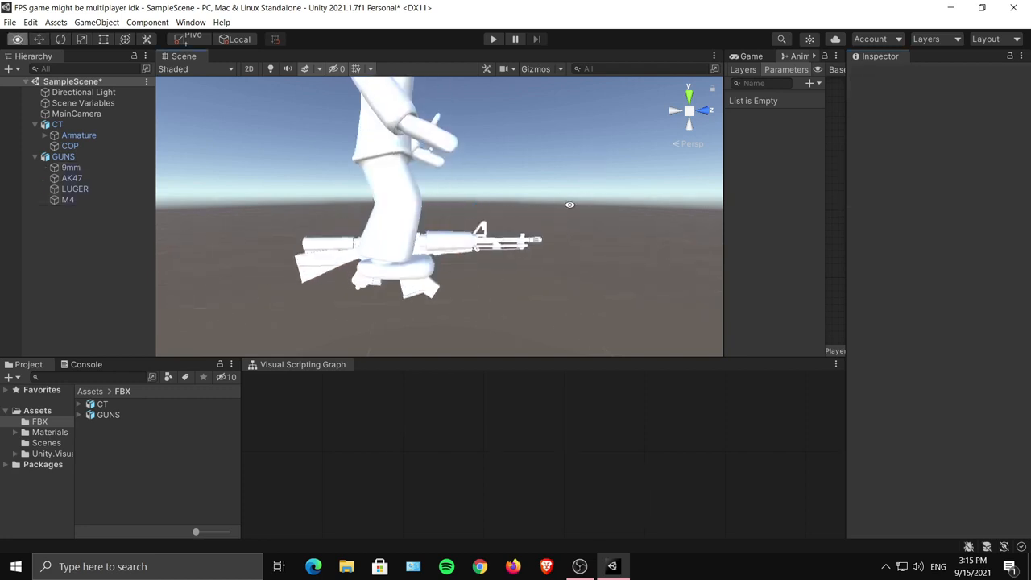
Create a new material named Player in the Materials folder.
{"action": "left_click", "coordinate": [71, 167]}
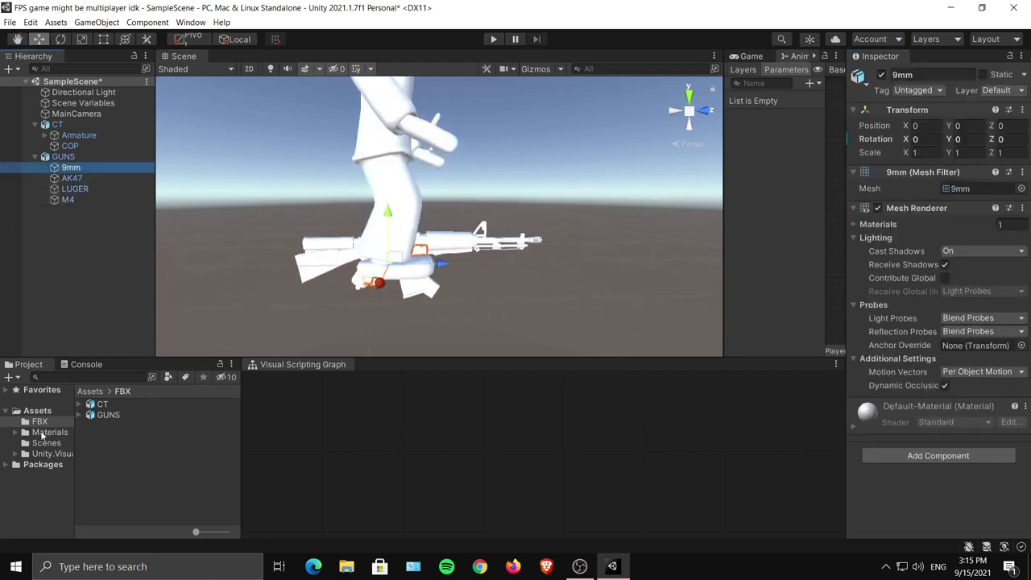
{"action": "left_click", "coordinate": [45, 432]}
{"action": "left_click", "coordinate": [144, 431]}
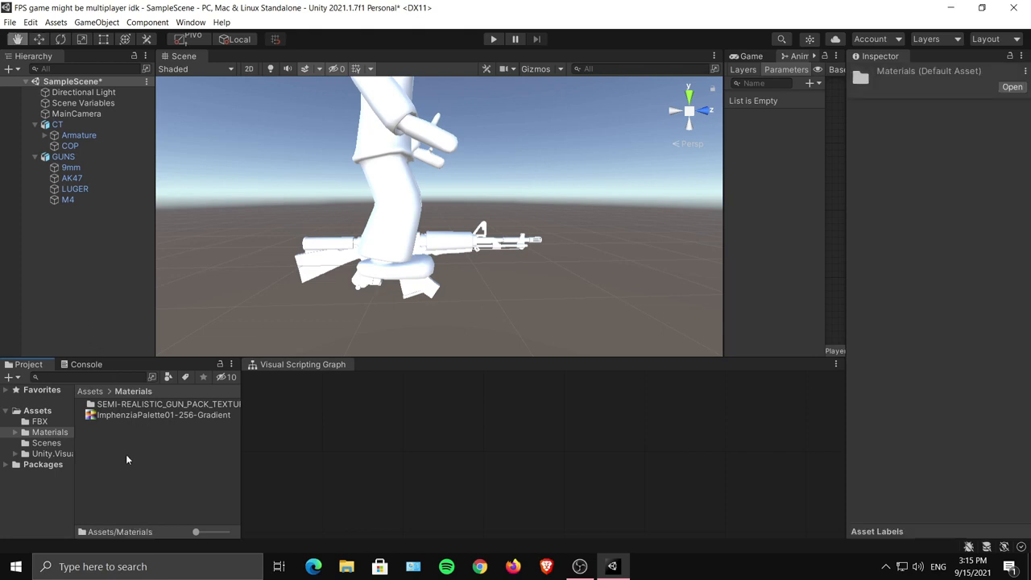
{"action": "right_click", "coordinate": [127, 456]}
{"action": "mouse_move", "coordinate": [249, 170]}
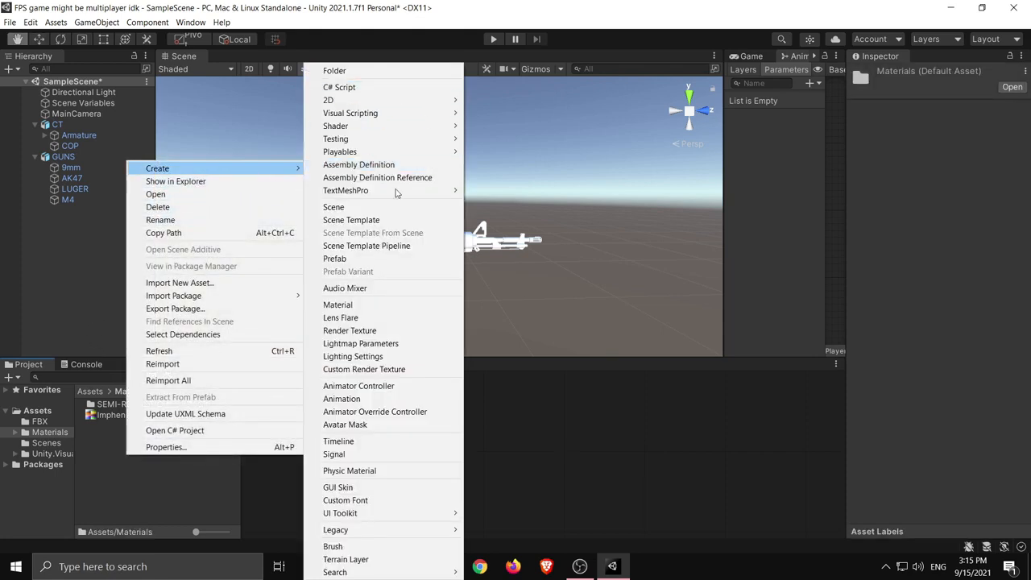
{"action": "left_click", "coordinate": [337, 304]}
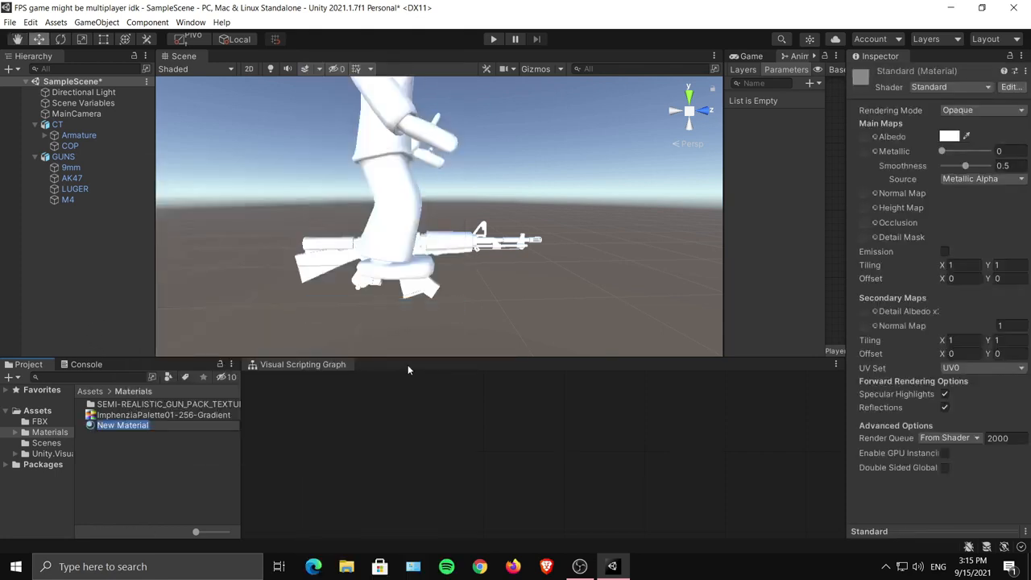
{"action": "type", "text": "Player"}
{"action": "key", "text": "Return"}
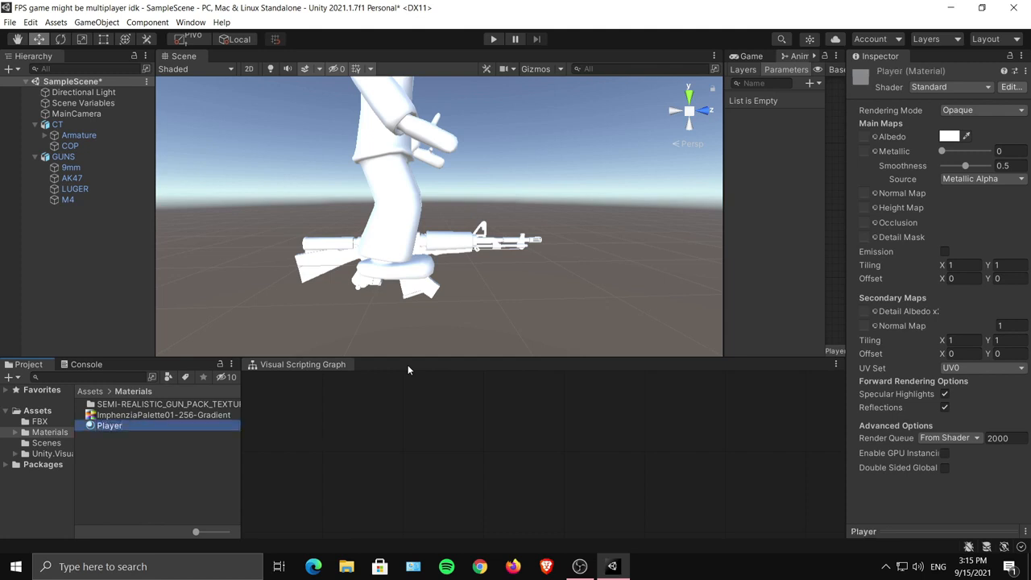
Assign the ImphenziaPalette01-256-Gradient texture to the Player material's albedo.
{"action": "left_click", "coordinate": [875, 138]}
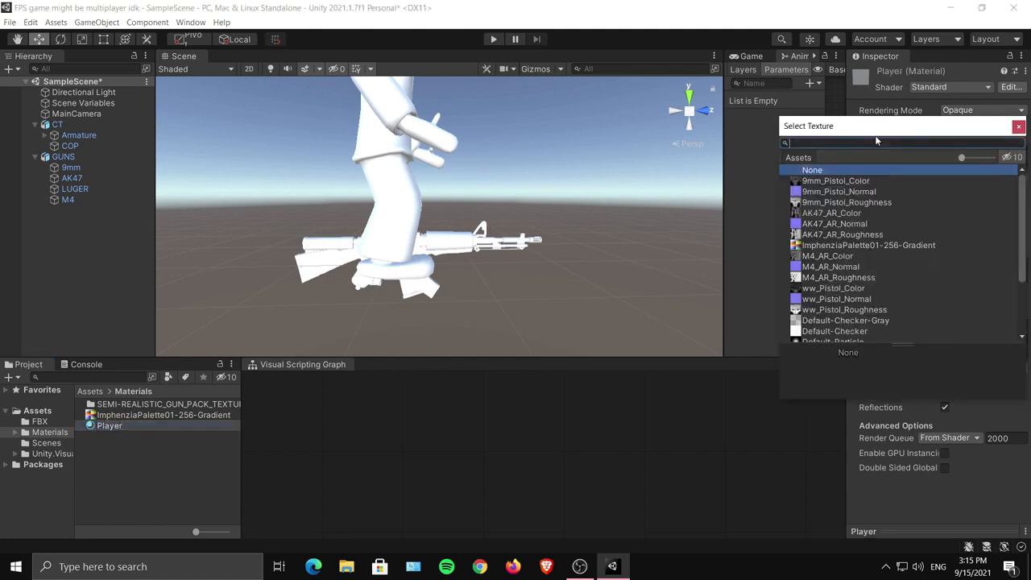
{"action": "left_click", "coordinate": [885, 246]}
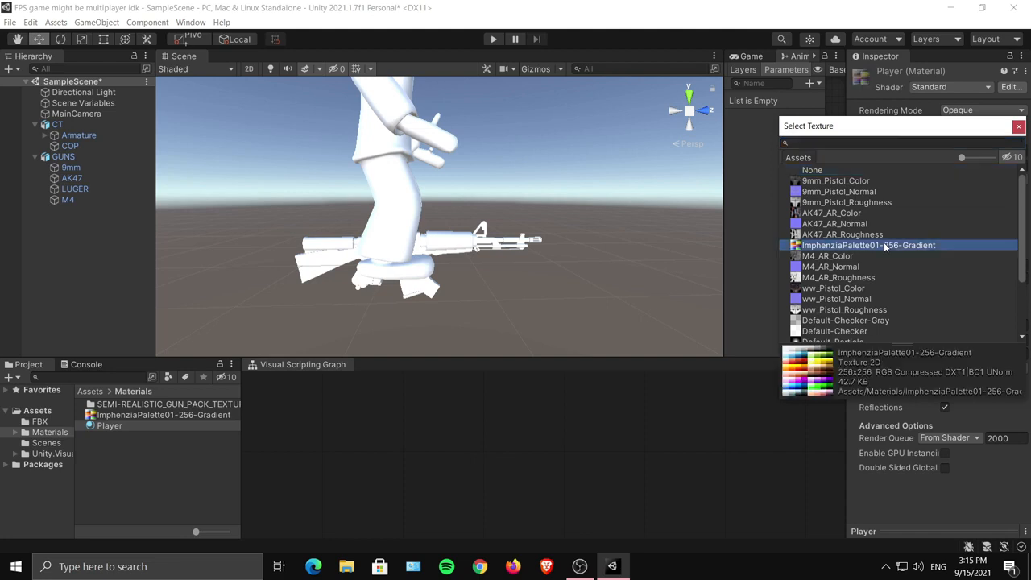
{"action": "left_click", "coordinate": [1018, 127]}
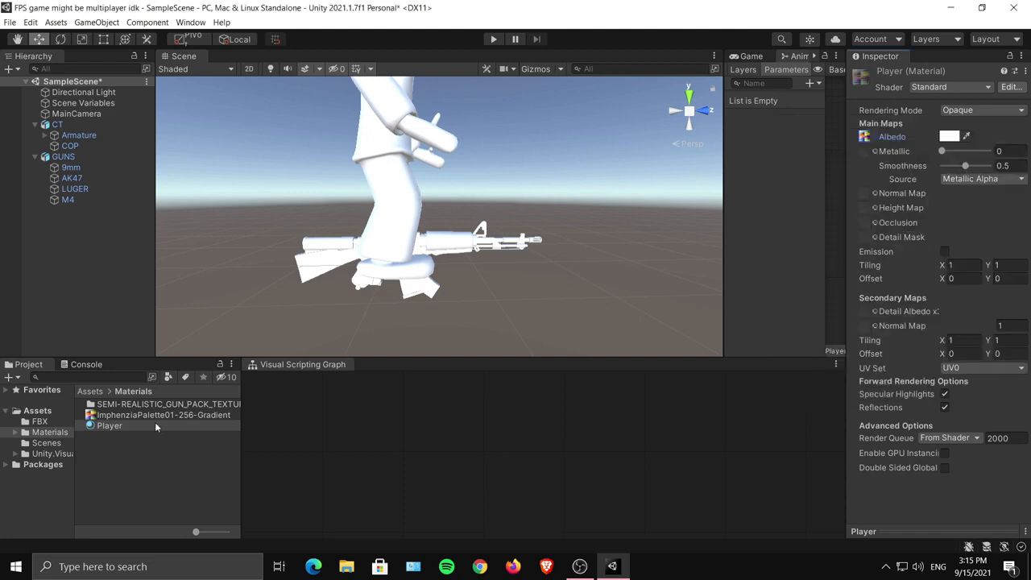
Apply the Player material to the character model in the scene.
{"action": "left_click_drag", "start_coordinate": [110, 425], "coordinate": [406, 155]}
{"action": "middle_click_drag", "start_coordinate": [513, 135], "coordinate": [526, 196]}
{"action": "scroll", "coordinate": [527, 196], "scroll_direction": "down", "scroll_amount": 4}
{"action": "left_click_drag", "start_coordinate": [526, 195], "coordinate": [535, 147], "text": "alt"}
{"action": "middle_click_drag", "start_coordinate": [534, 147], "coordinate": [513, 184]}
{"action": "scroll", "coordinate": [512, 184], "scroll_direction": "up", "scroll_amount": 3}
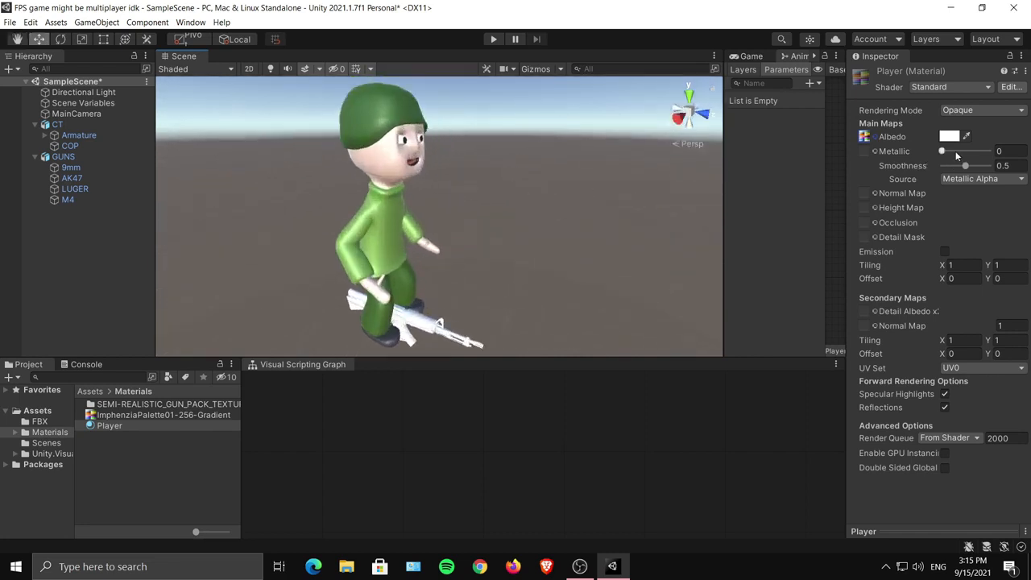
Lower the Player material's smoothness to 0.21 and check the character's look from the side.
{"action": "left_click_drag", "start_coordinate": [964, 165], "coordinate": [952, 169]}
{"action": "left_click_drag", "start_coordinate": [483, 243], "coordinate": [520, 249], "text": "alt"}
{"action": "right_click_drag", "start_coordinate": [521, 249], "coordinate": [520, 227], "text": "alt"}
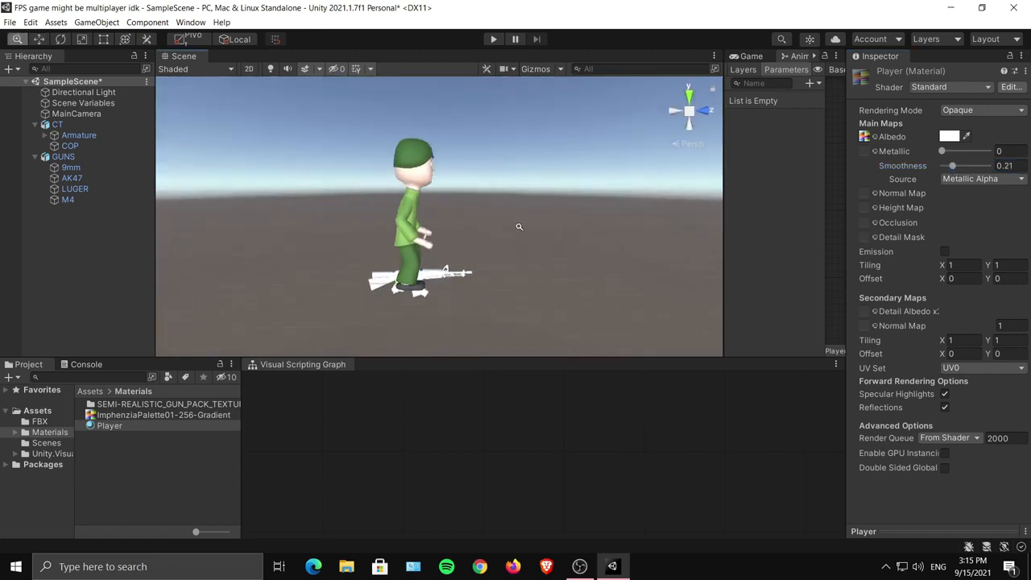
Duplicate the Player material, rename the copy 9mm and apply it to the 9mm gun.
{"action": "left_click", "coordinate": [112, 425]}
{"action": "key", "text": "ctrl+d"}
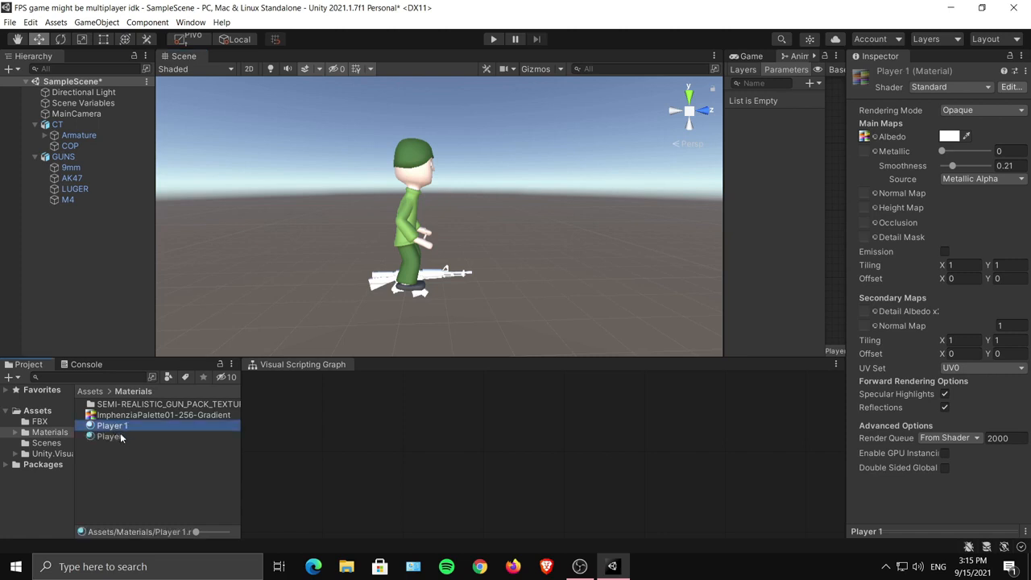
{"action": "key", "text": "F2"}
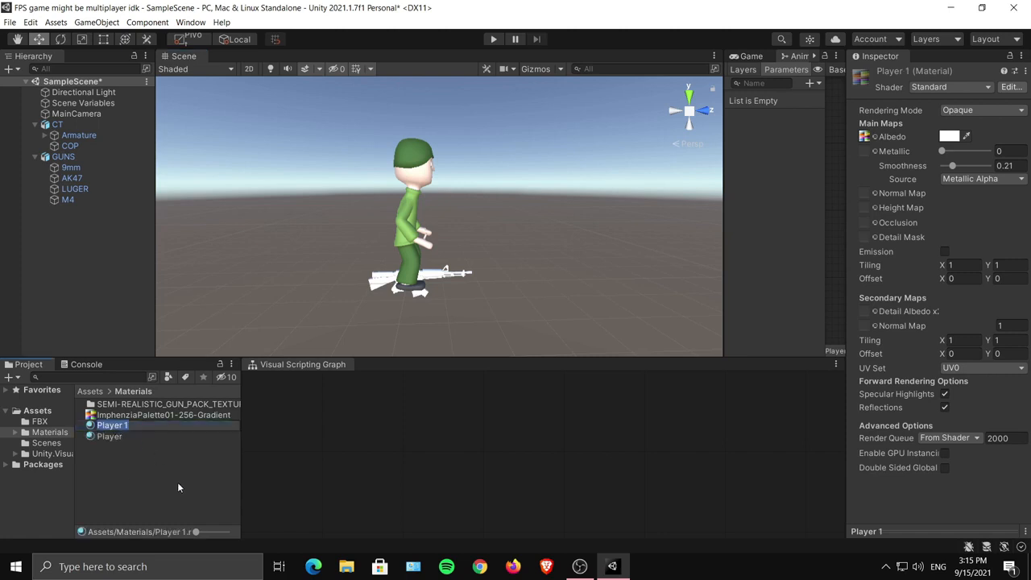
{"action": "type", "text": "9mm"}
{"action": "key", "text": "Return"}
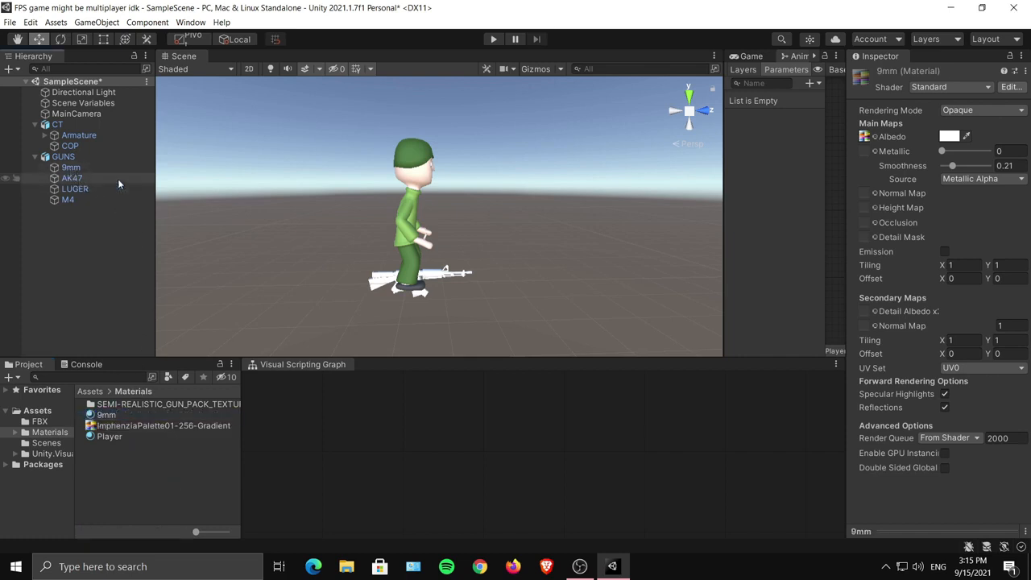
Deactivate the AK47, LUGER and M4 objects under GUNS, leaving only the 9mm gun active and selected.
{"action": "middle_click_drag", "start_coordinate": [506, 224], "coordinate": [523, 196]}
{"action": "scroll", "coordinate": [523, 195], "scroll_direction": "up", "scroll_amount": 6}
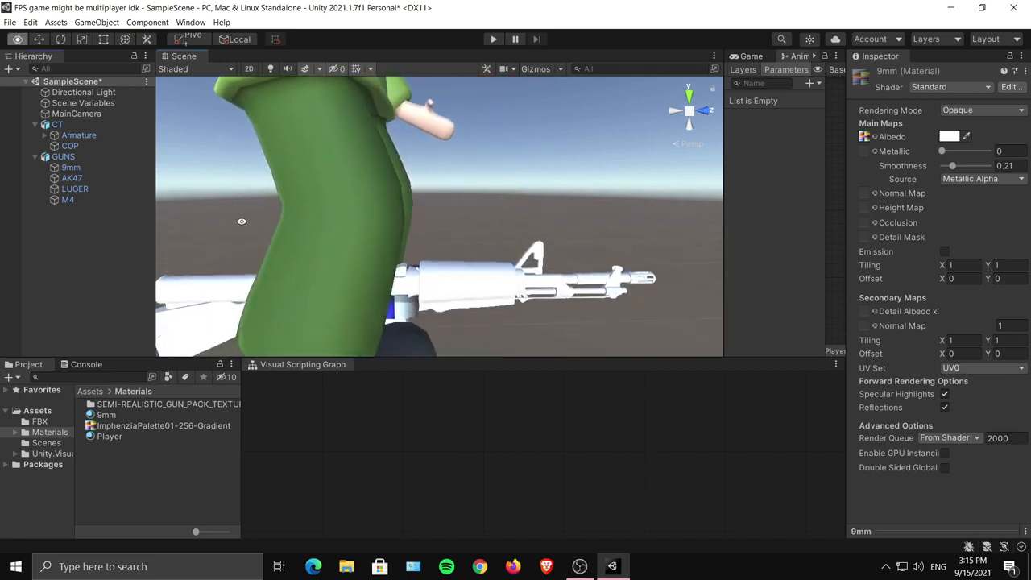
{"action": "left_click", "coordinate": [71, 178]}
{"action": "left_click", "coordinate": [68, 199], "text": "shift"}
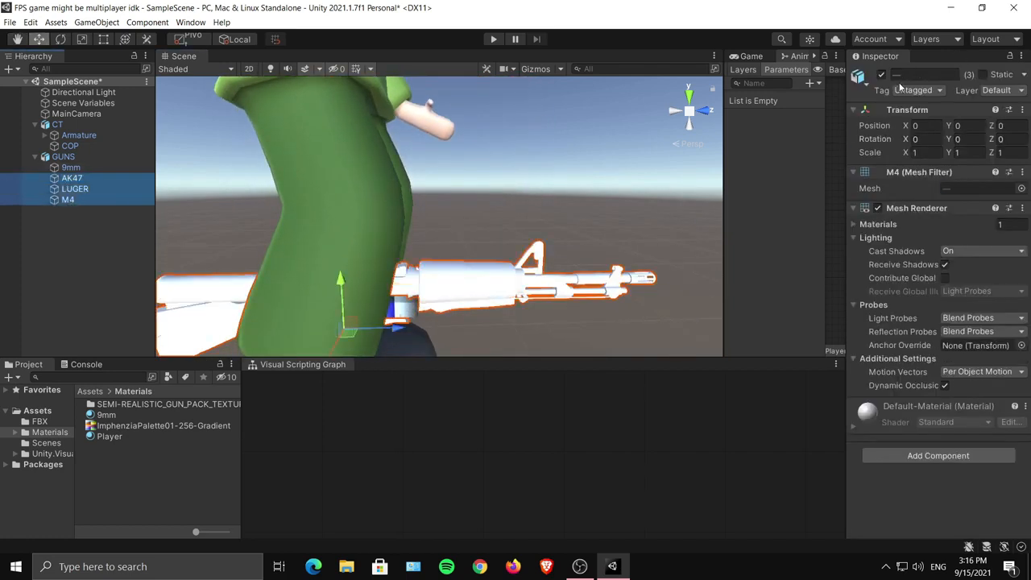
{"action": "left_click", "coordinate": [883, 75]}
{"action": "left_click", "coordinate": [88, 167]}
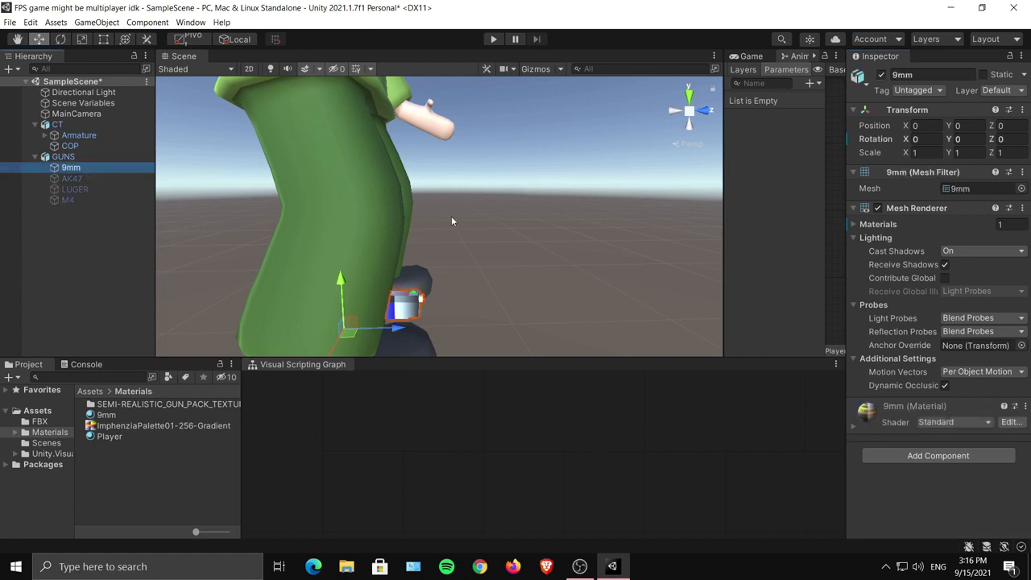
Set the 9mm material's albedo texture to 9mm_Pistol_Color.
{"action": "middle_click_drag", "start_coordinate": [451, 215], "coordinate": [535, 213]}
{"action": "left_click_drag", "start_coordinate": [535, 213], "coordinate": [429, 205], "text": "alt"}
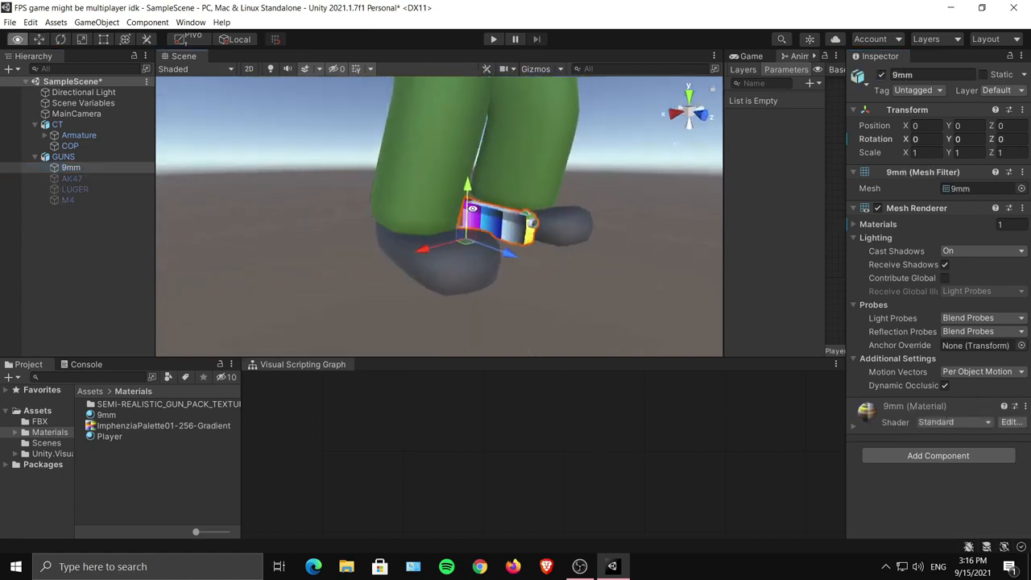
{"action": "middle_click_drag", "start_coordinate": [429, 205], "coordinate": [389, 205]}
{"action": "scroll", "coordinate": [403, 214], "scroll_direction": "up", "scroll_amount": 8}
{"action": "left_click_drag", "start_coordinate": [433, 226], "coordinate": [456, 235], "text": "alt"}
{"action": "left_click", "coordinate": [112, 415]}
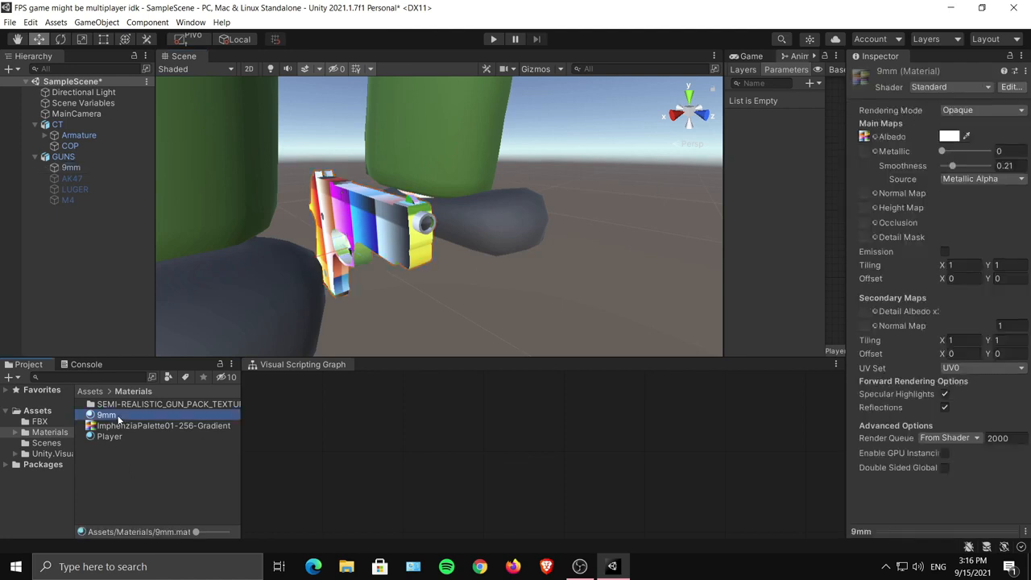
{"action": "left_click", "coordinate": [873, 139]}
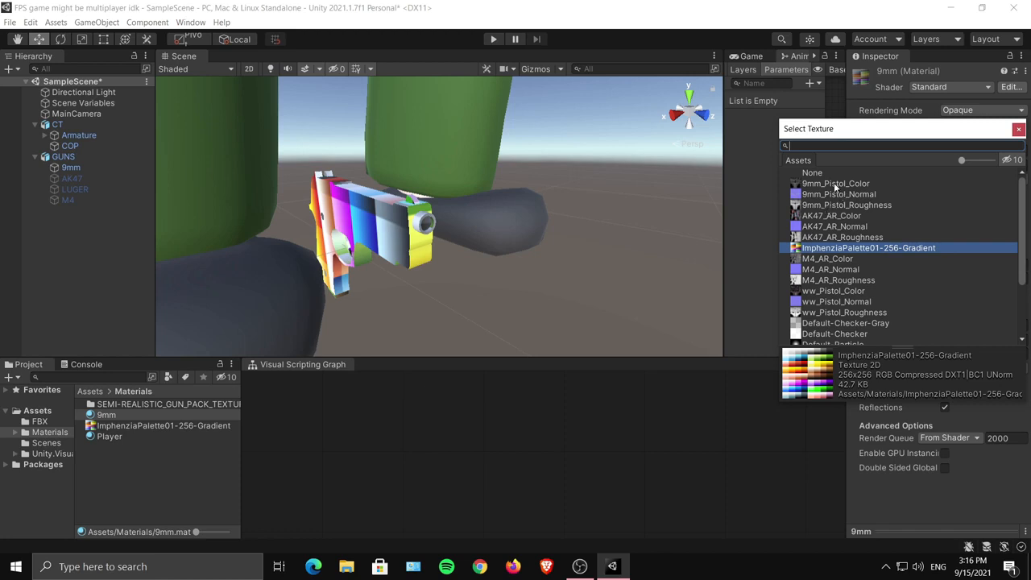
{"action": "left_click", "coordinate": [835, 185]}
{"action": "left_click", "coordinate": [1018, 129]}
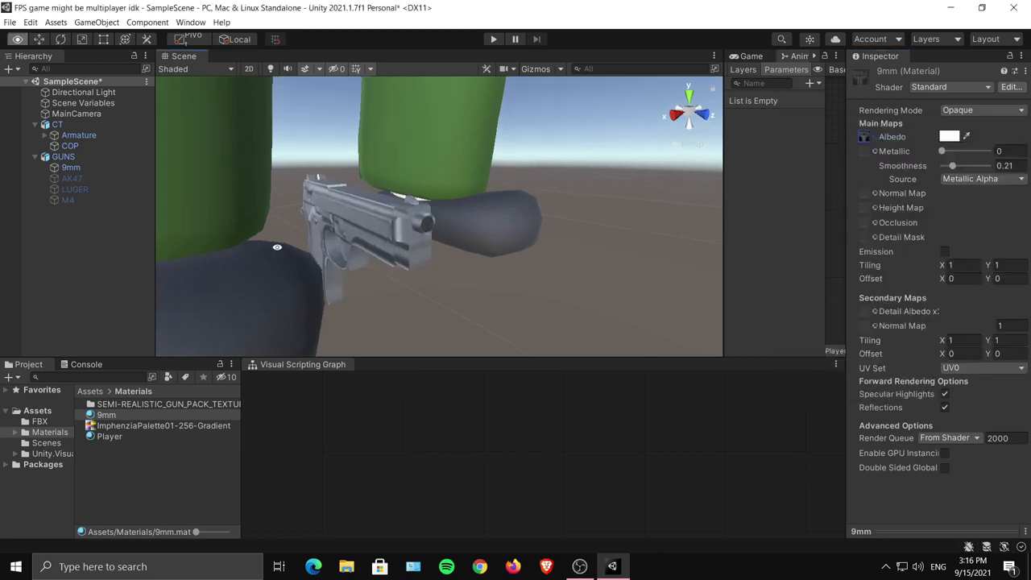
Assign the 9mm_Pistol_Roughness texture to the 9mm material's metallic map.
{"action": "left_click_drag", "start_coordinate": [277, 248], "coordinate": [299, 242], "text": "alt"}
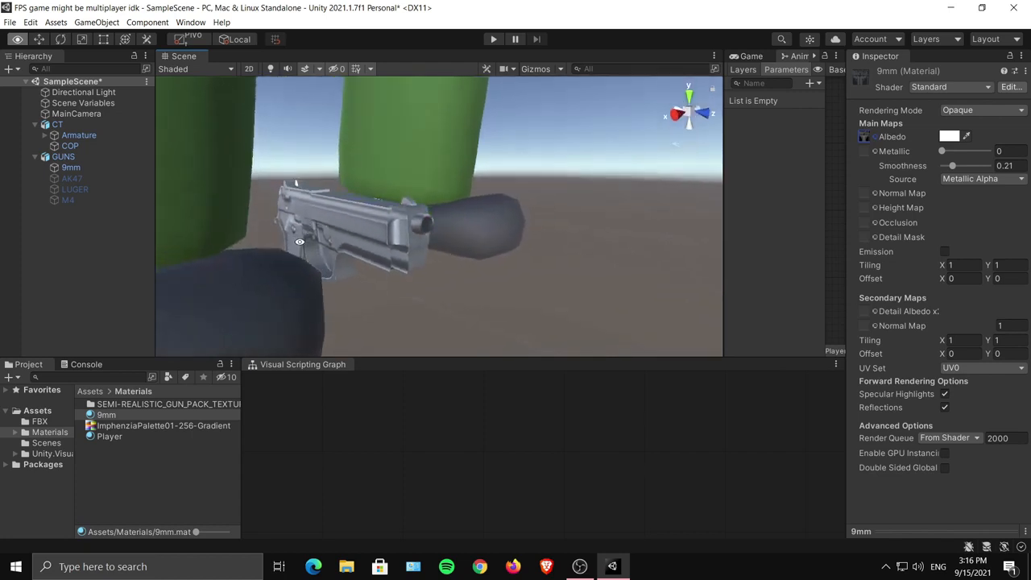
{"action": "left_click", "coordinate": [875, 152]}
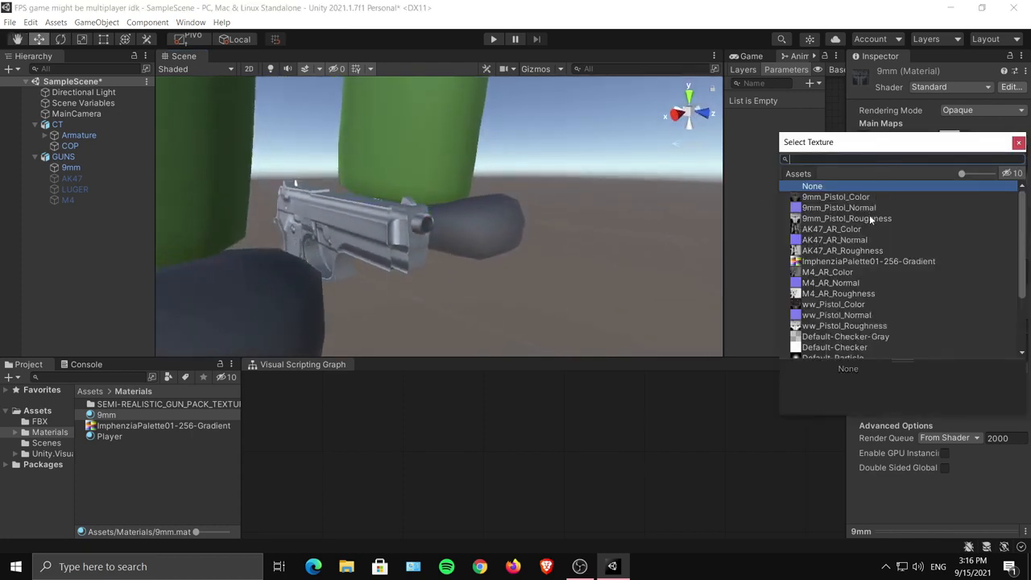
{"action": "left_click", "coordinate": [826, 219]}
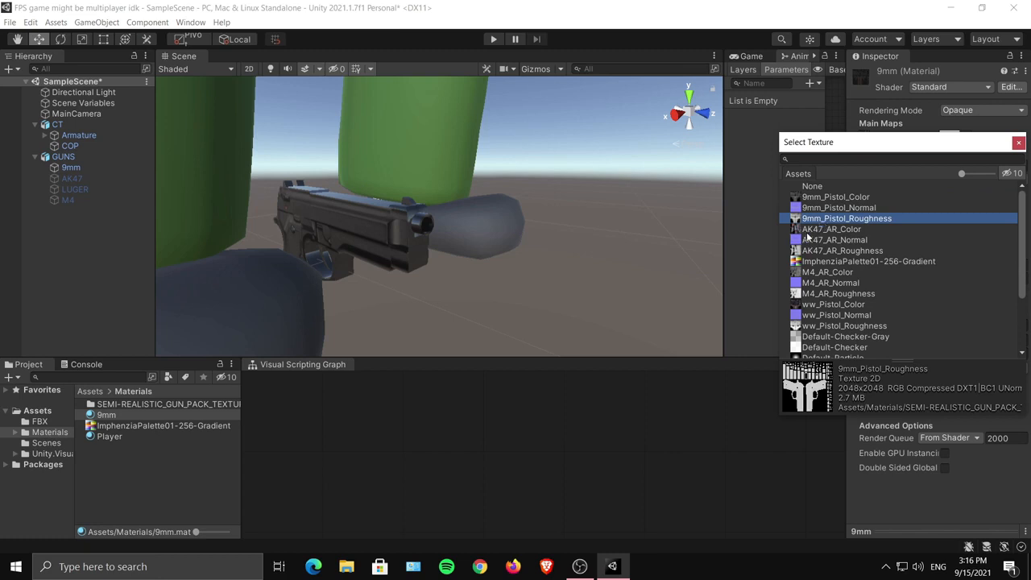
{"action": "left_click", "coordinate": [767, 247]}
{"action": "left_click", "coordinate": [111, 415]}
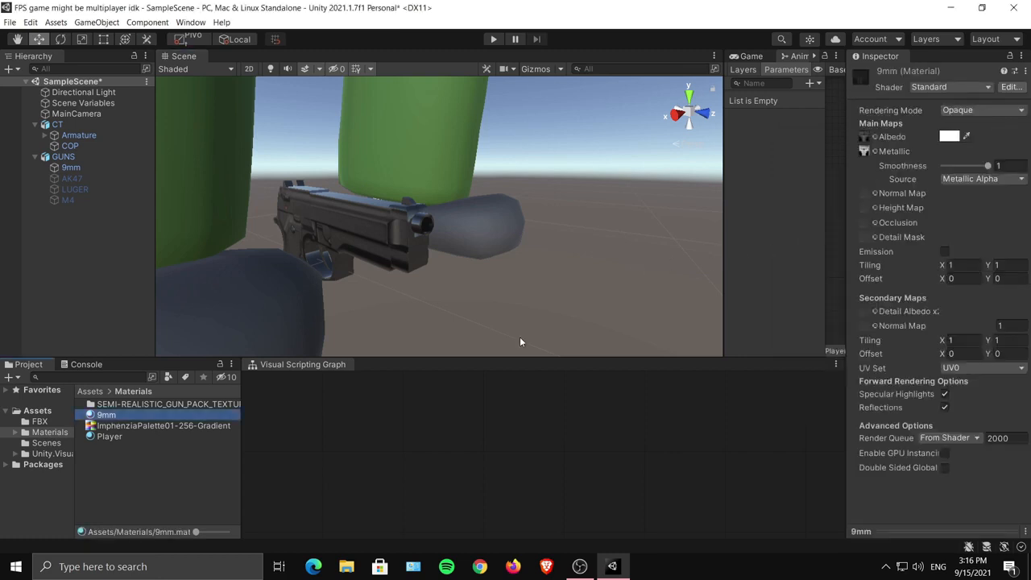
Assign 9mm_Pistol_Normal as the 9mm material's normal map and fix the texture's import type.
{"action": "left_click", "coordinate": [874, 192]}
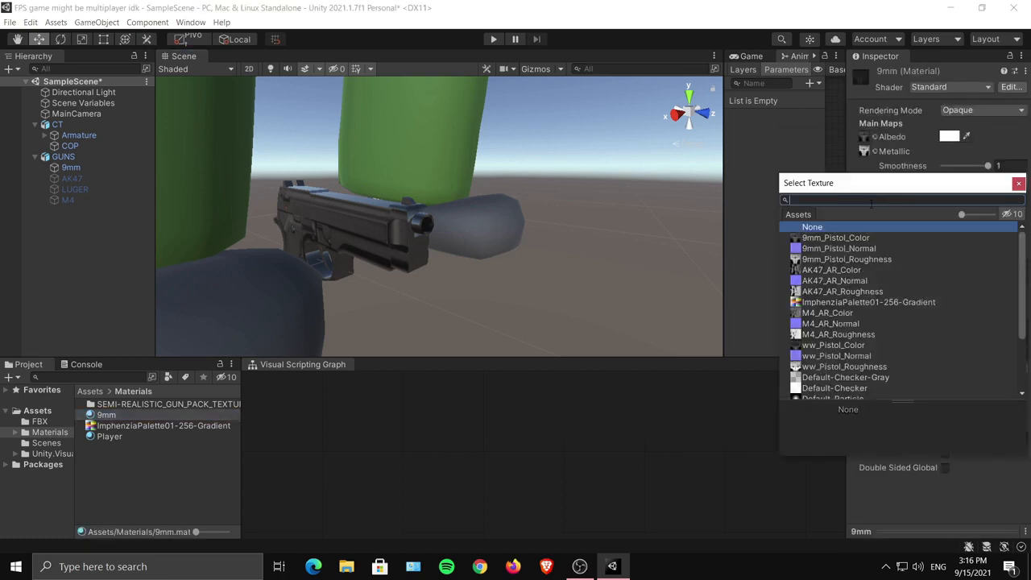
{"action": "left_click", "coordinate": [822, 249]}
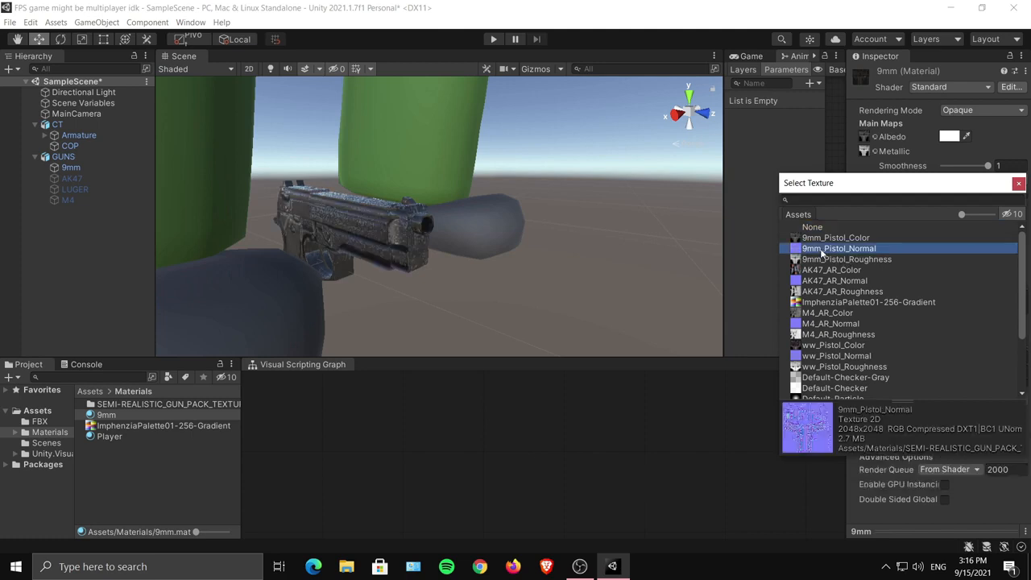
{"action": "left_click", "coordinate": [1017, 183]}
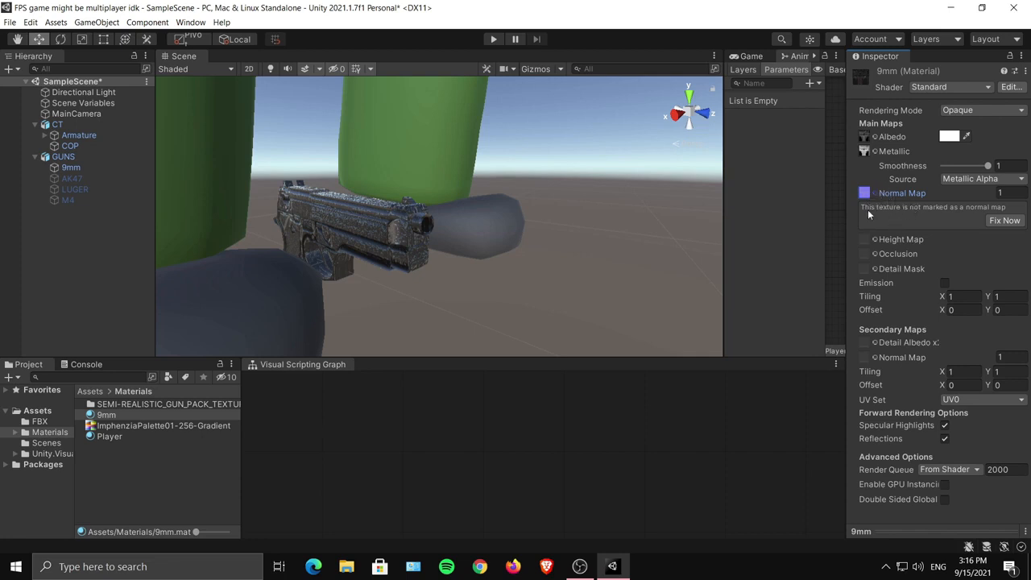
{"action": "left_click", "coordinate": [1005, 221]}
Inspect the pistol up close, try a normal map strength of 0.23 and set it back to 1.
{"action": "right_click_drag", "start_coordinate": [494, 272], "coordinate": [485, 195]}
{"action": "middle_click_drag", "start_coordinate": [486, 195], "coordinate": [568, 259]}
{"action": "left_click_drag", "start_coordinate": [578, 229], "coordinate": [488, 250], "text": "alt"}
{"action": "scroll", "coordinate": [481, 252], "scroll_direction": "up", "scroll_amount": 7}
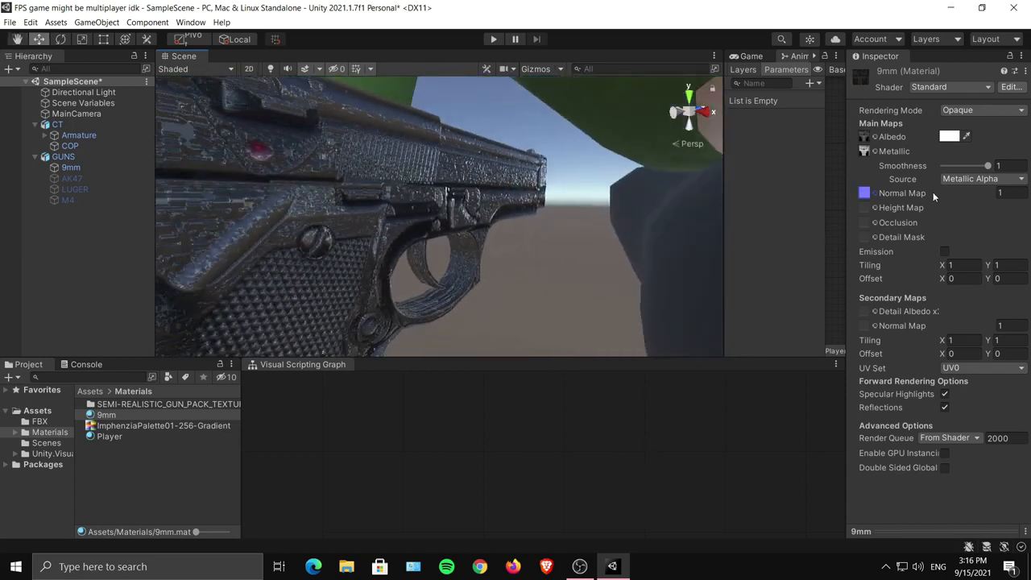
{"action": "left_click_drag", "start_coordinate": [988, 194], "coordinate": [981, 193]}
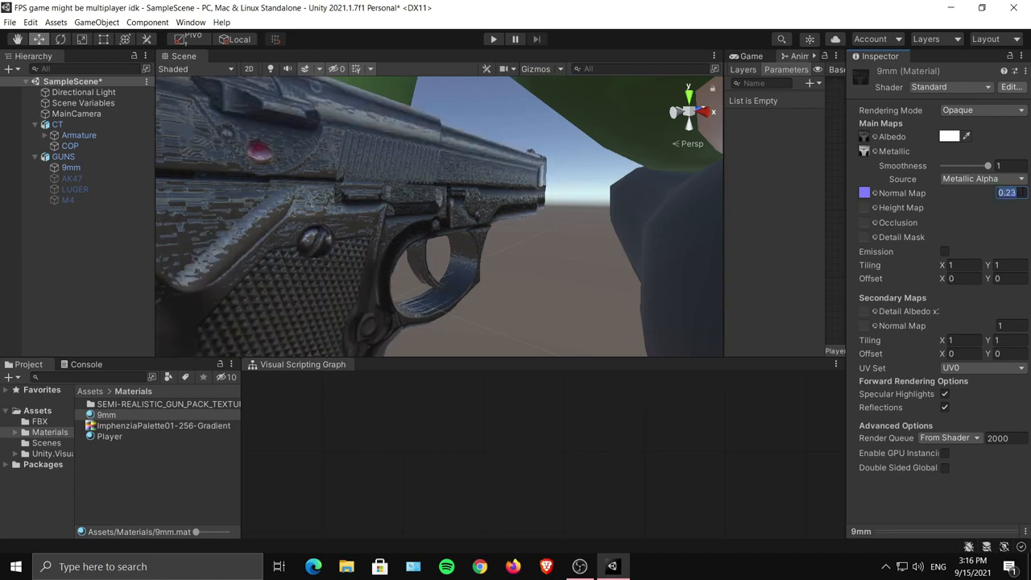
{"action": "type", "text": "1"}
Set the 9mm material's smoothness to 0.36 and its normal map strength to 0.2.
{"action": "mouse_move", "coordinate": [987, 166]}
{"action": "left_mouse_down"}
{"action": "mouse_move", "coordinate": [944, 166]}
{"action": "mouse_move", "coordinate": [959, 167]}
{"action": "left_mouse_up"}
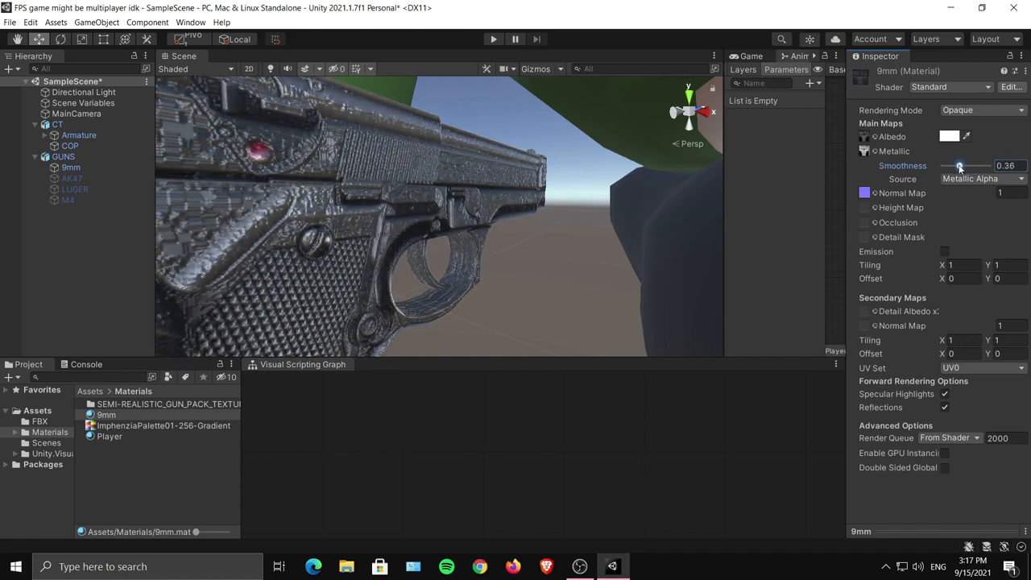
{"action": "left_click_drag", "start_coordinate": [582, 213], "coordinate": [528, 263], "text": "alt"}
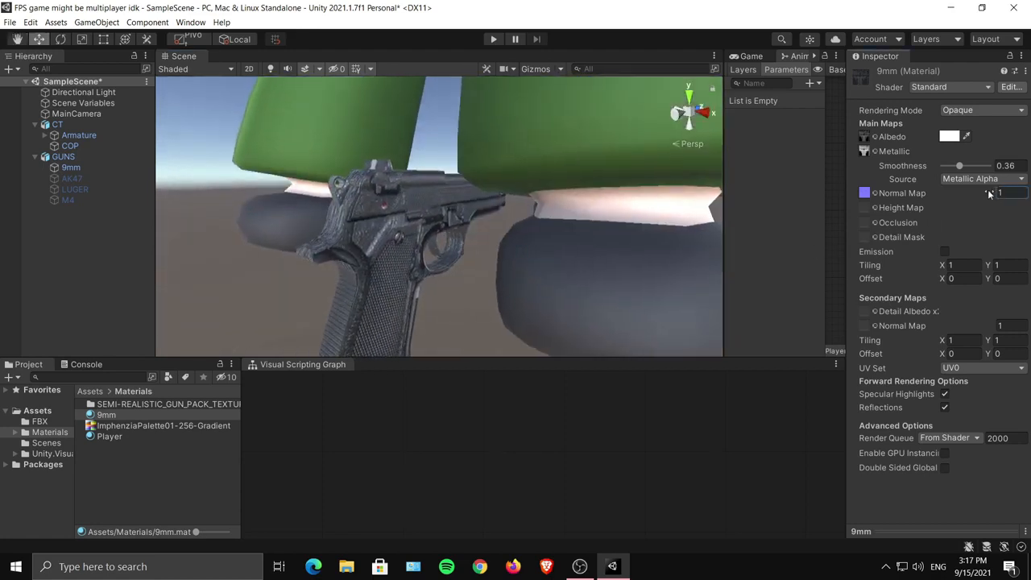
{"action": "left_click_drag", "start_coordinate": [989, 194], "coordinate": [985, 194]}
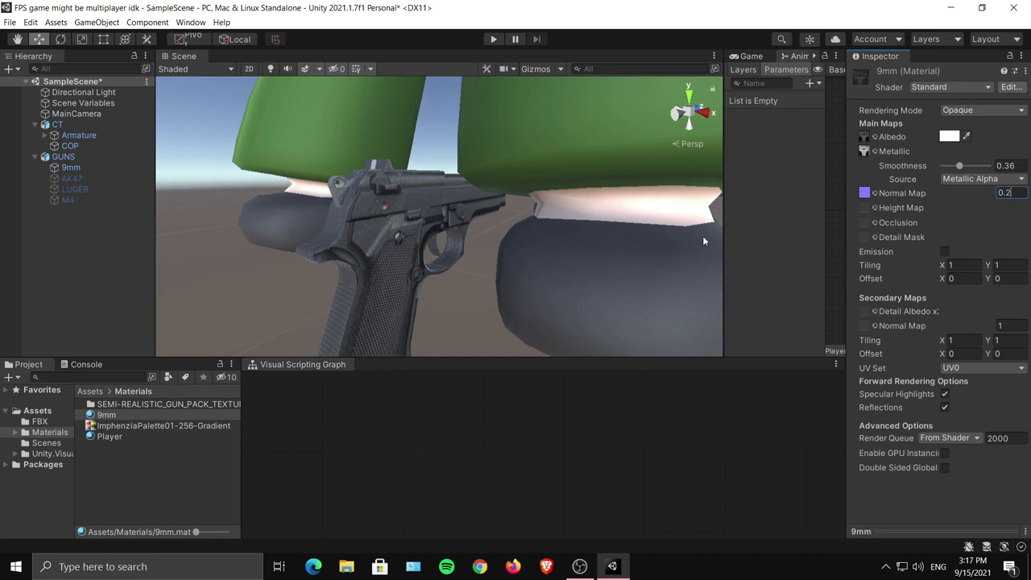
{"action": "left_click", "coordinate": [470, 268]}
Select the 9mm gun and expand its material settings within the object's properties.
{"action": "right_click_drag", "start_coordinate": [485, 261], "coordinate": [474, 173], "text": "alt"}
{"action": "left_click", "coordinate": [474, 173]}
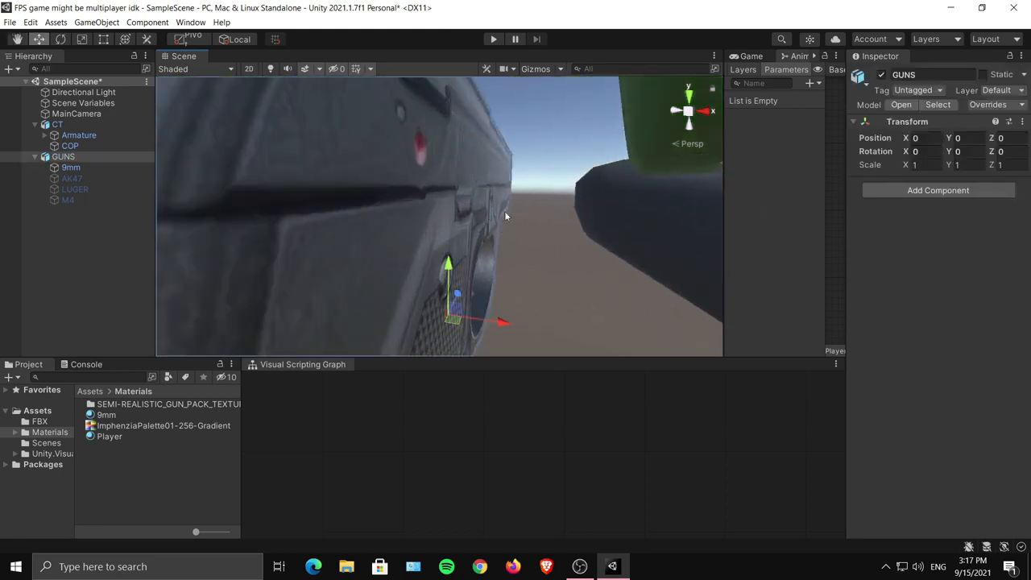
{"action": "left_click", "coordinate": [71, 167]}
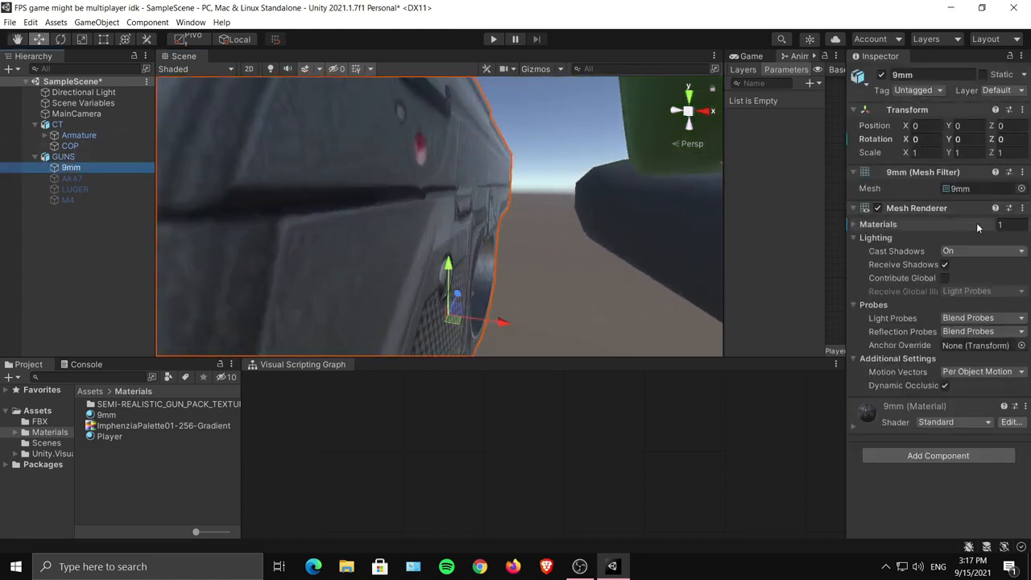
{"action": "left_click", "coordinate": [859, 431]}
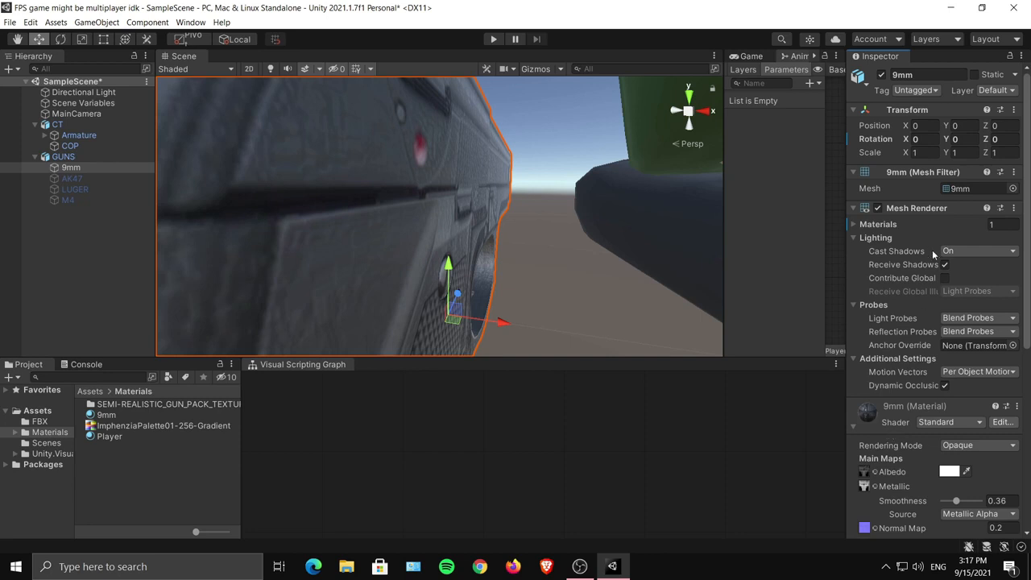
Set the 9mm material's normal map strength to 0.34 and check how the pistol looks.
{"action": "left_click_drag", "start_coordinate": [979, 527], "coordinate": [979, 528]}
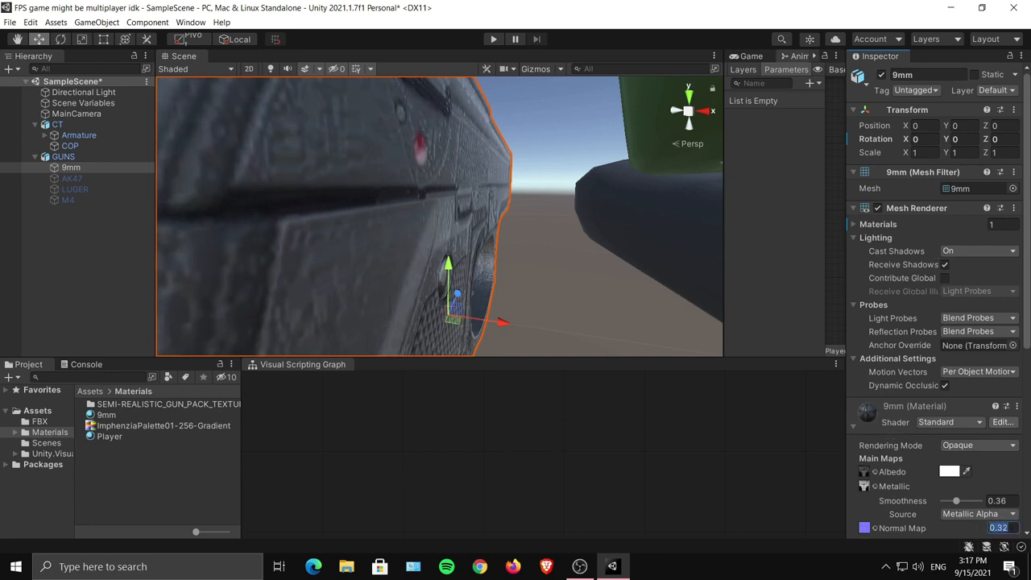
{"action": "type", "text": "0."}
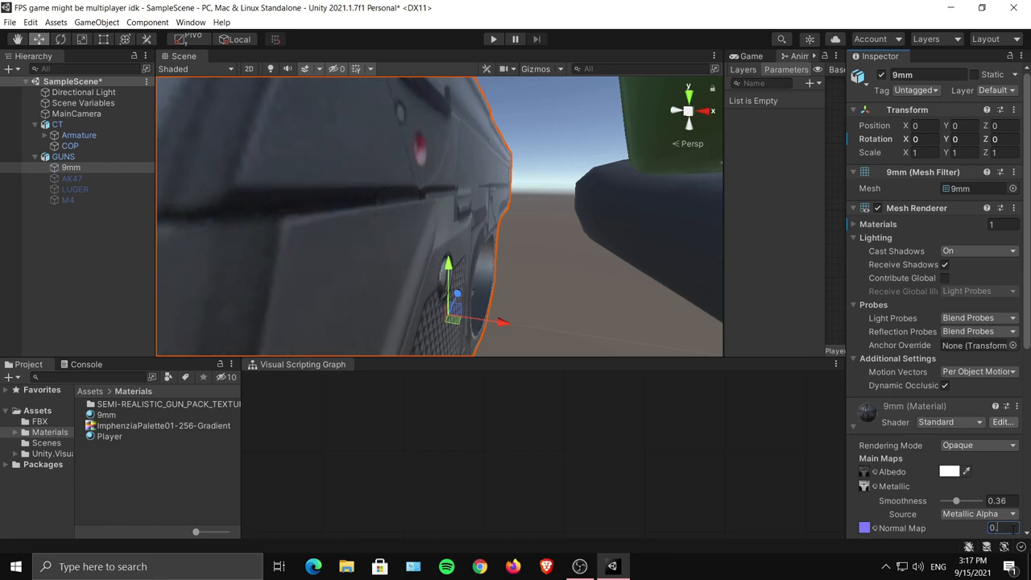
{"action": "type", "text": "34"}
{"action": "left_click", "coordinate": [564, 249]}
{"action": "middle_click_drag", "start_coordinate": [564, 249], "coordinate": [559, 265]}
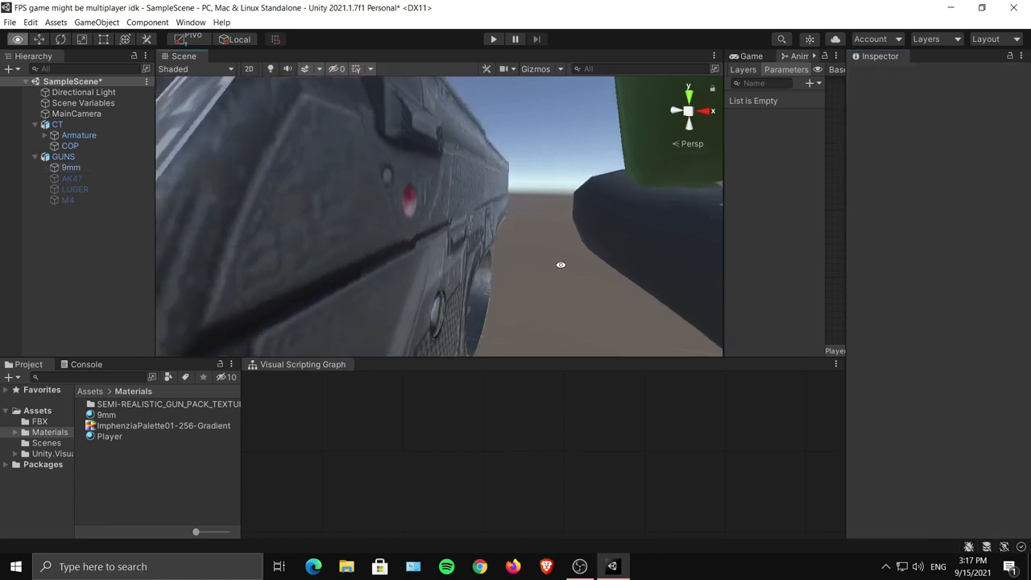
{"action": "scroll", "coordinate": [551, 217], "scroll_direction": "down", "scroll_amount": 8}
{"action": "left_click_drag", "start_coordinate": [604, 225], "coordinate": [428, 235], "text": "alt"}
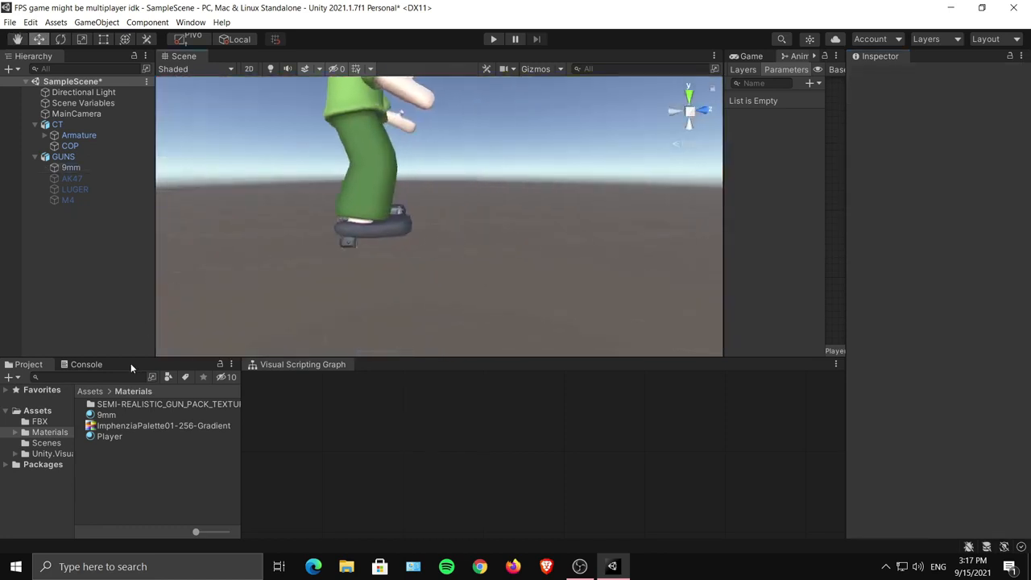
Deactivate the 9mm gun, activate the AK47 and frame it in the scene view.
{"action": "left_click", "coordinate": [106, 414]}
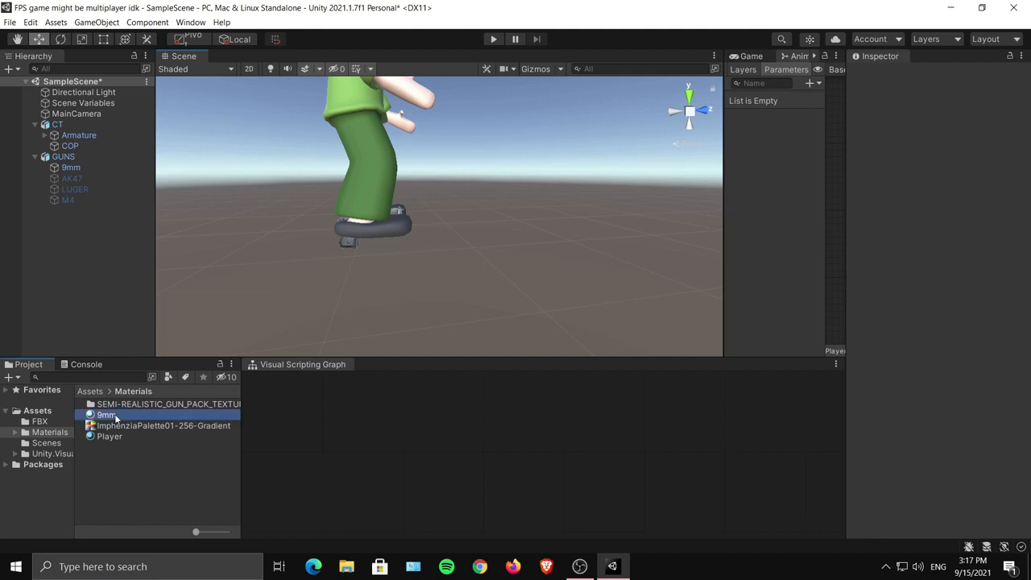
{"action": "left_click", "coordinate": [71, 167]}
{"action": "left_click", "coordinate": [881, 74]}
{"action": "left_click", "coordinate": [71, 178]}
{"action": "left_click", "coordinate": [881, 75]}
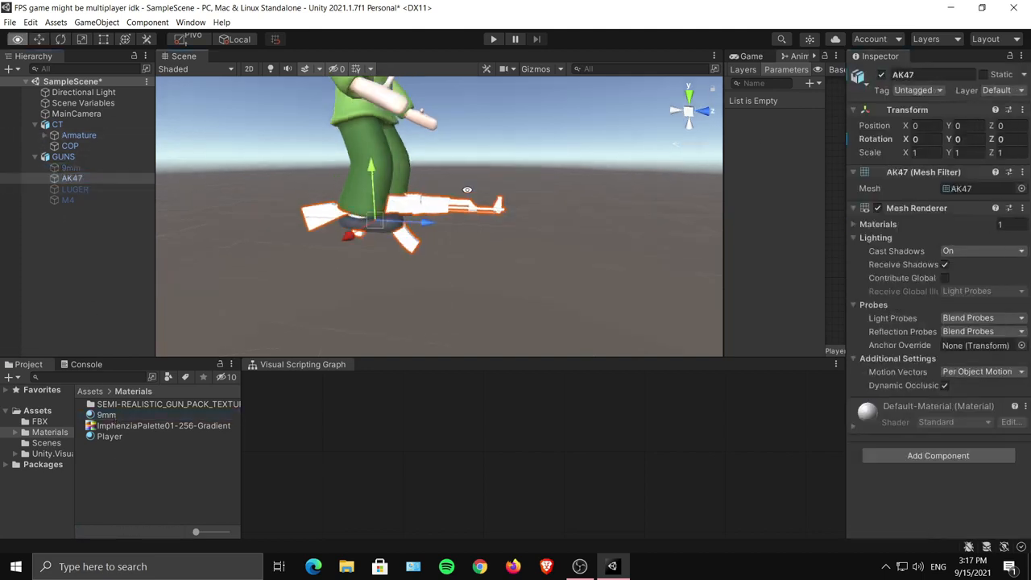
{"action": "key", "text": "f"}
Duplicate the 9mm material and name the copy AK47.
{"action": "left_click", "coordinate": [137, 414]}
{"action": "key", "text": "ctrl+d"}
{"action": "left_click", "coordinate": [128, 415]}
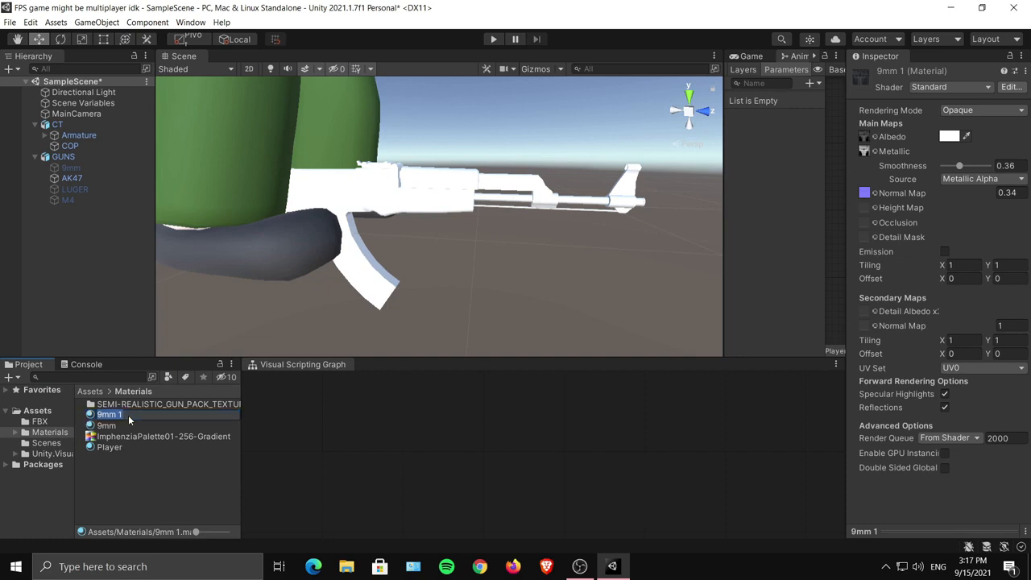
{"action": "type", "text": "AK47"}
{"action": "key", "text": "Return"}
Assign AK47_AR_Color as the AK47 material's albedo texture and AK47_AR_Roughness as its metallic map.
{"action": "left_click", "coordinate": [874, 137]}
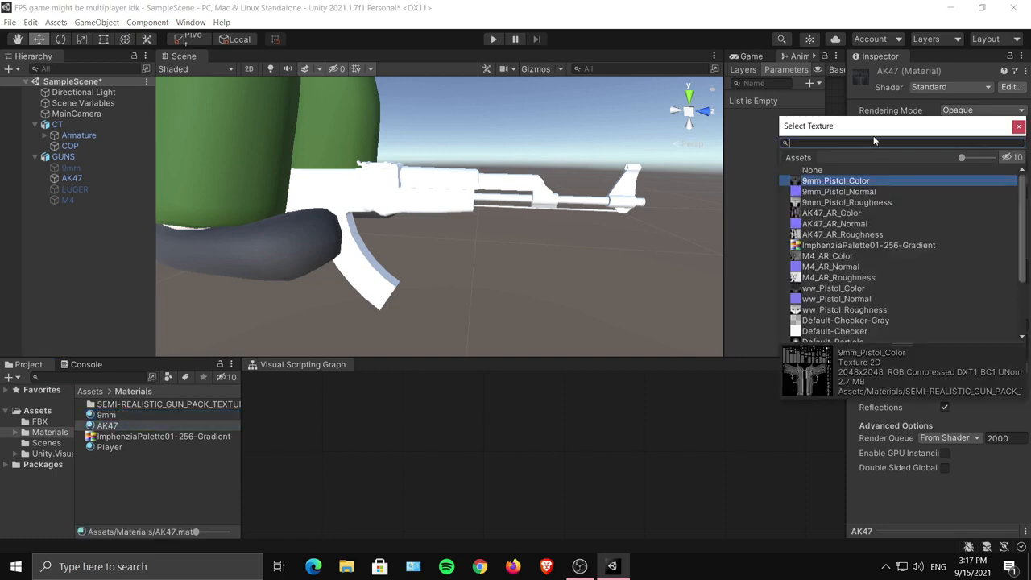
{"action": "left_click", "coordinate": [830, 213]}
{"action": "left_click", "coordinate": [1018, 126]}
{"action": "left_click", "coordinate": [874, 151]}
{"action": "double_click", "coordinate": [842, 251]}
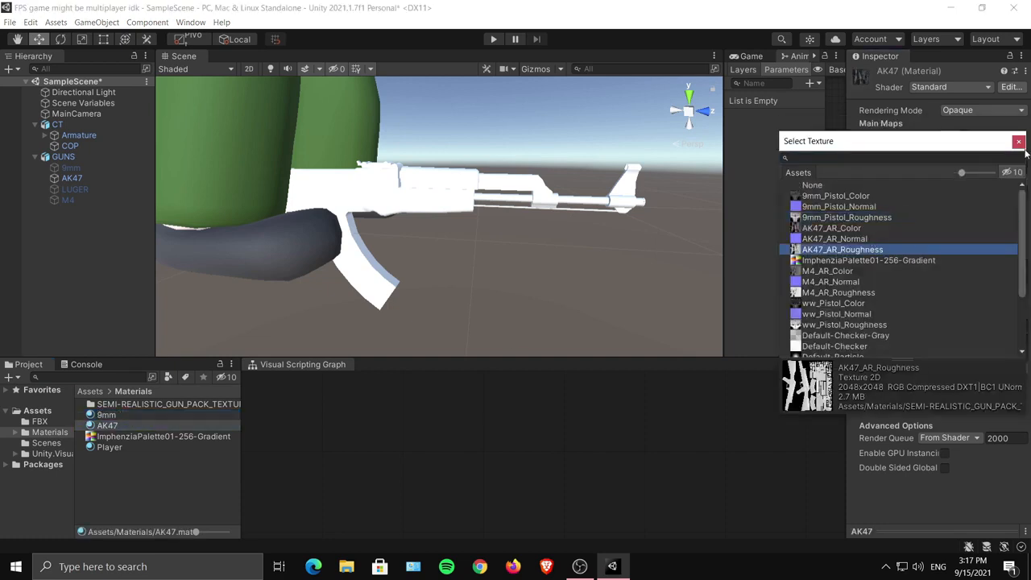
Assign AK47_AR_Normal as the AK47 material's normal map and fix the texture's import type.
{"action": "left_click", "coordinate": [876, 194]}
{"action": "left_click", "coordinate": [831, 282]}
{"action": "left_click", "coordinate": [1019, 190]}
{"action": "left_click", "coordinate": [1001, 221]}
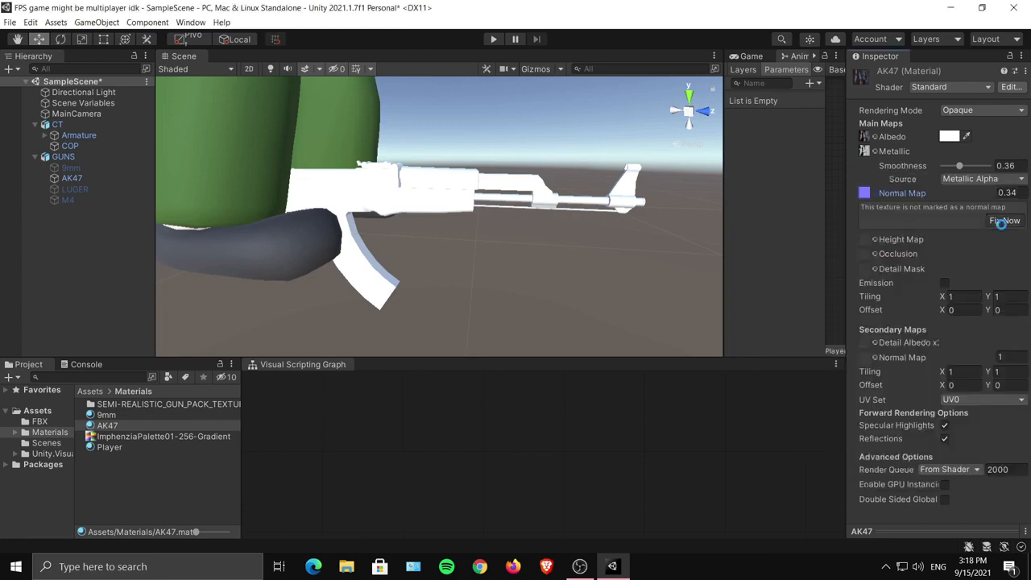
Apply the AK47 material to the rifle in the scene and check it from another angle.
{"action": "left_click_drag", "start_coordinate": [102, 426], "coordinate": [554, 206]}
{"action": "scroll", "coordinate": [553, 206], "scroll_direction": "down", "scroll_amount": 5}
{"action": "left_click_drag", "start_coordinate": [483, 217], "coordinate": [596, 234], "text": "alt"}
{"action": "left_click", "coordinate": [88, 258]}
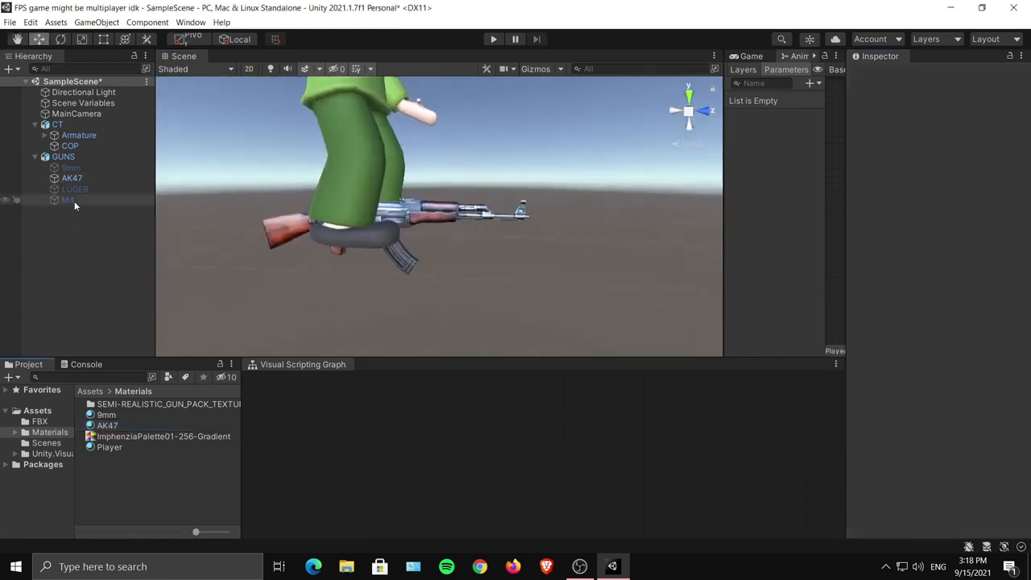
Deactivate the AK47, activate the LUGER and bring the pistol into close view.
{"action": "left_click", "coordinate": [72, 178]}
{"action": "left_click", "coordinate": [881, 74]}
{"action": "left_click", "coordinate": [100, 190]}
{"action": "left_click", "coordinate": [881, 74]}
{"action": "left_click_drag", "start_coordinate": [386, 226], "coordinate": [363, 230], "text": "alt"}
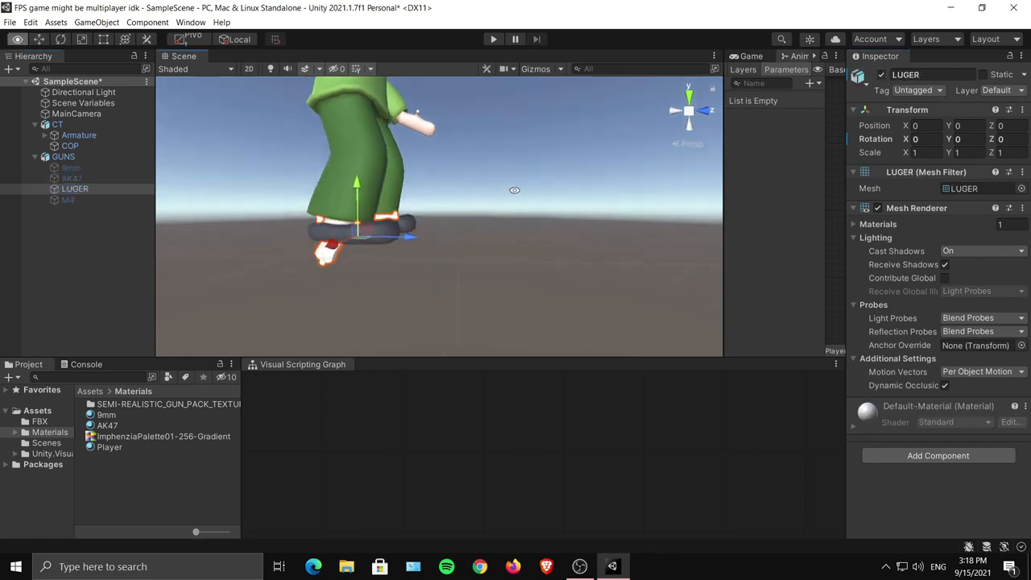
{"action": "scroll", "coordinate": [363, 229], "scroll_direction": "up", "scroll_amount": 5}
{"action": "middle_click_drag", "start_coordinate": [241, 274], "coordinate": [435, 230]}
{"action": "left_click_drag", "start_coordinate": [306, 218], "coordinate": [516, 221], "text": "alt"}
Duplicate the 9mm material as LUGER and apply the copy to the LUGER gun.
{"action": "left_click", "coordinate": [116, 417]}
{"action": "key", "text": "ctrl+d"}
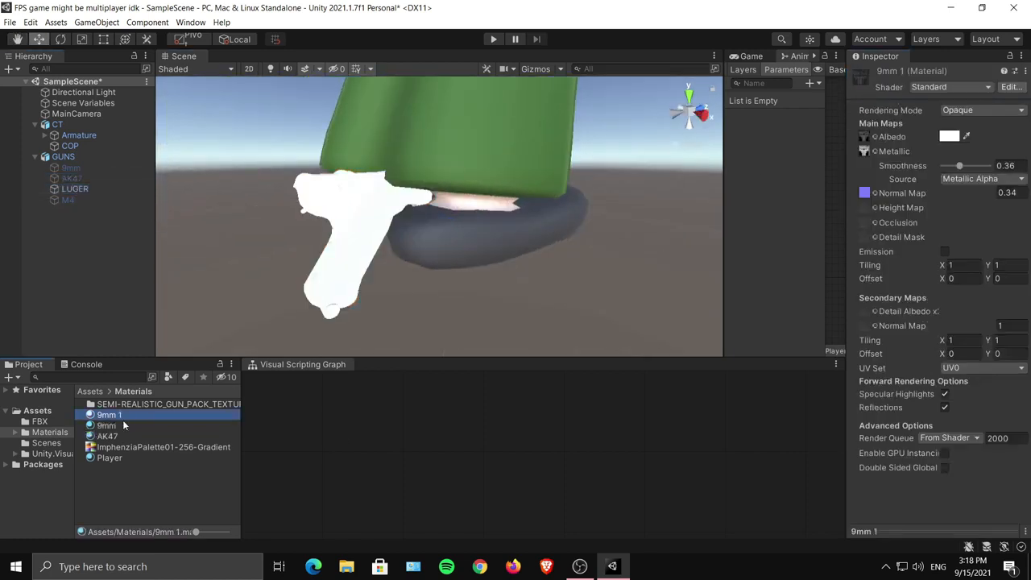
{"action": "key", "text": "F2"}
{"action": "key", "text": "Return"}
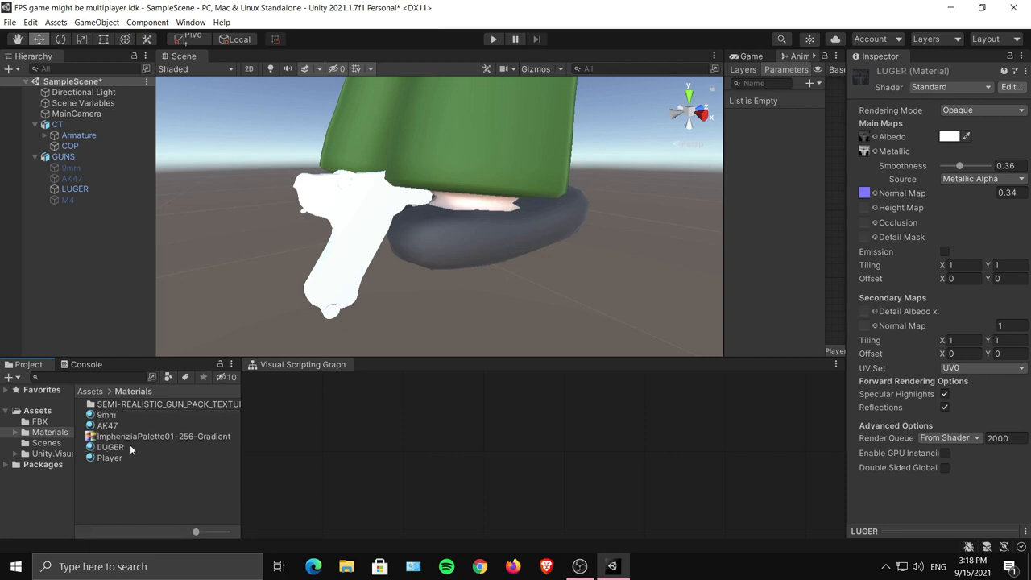
{"action": "left_click_drag", "start_coordinate": [129, 447], "coordinate": [80, 188]}
{"action": "left_click_drag", "start_coordinate": [387, 237], "coordinate": [580, 202], "text": "alt"}
Assign ww_Pistol_Color as the LUGER material's albedo texture and ww_Pistol_Roughness as its metallic map.
{"action": "left_click", "coordinate": [876, 136]}
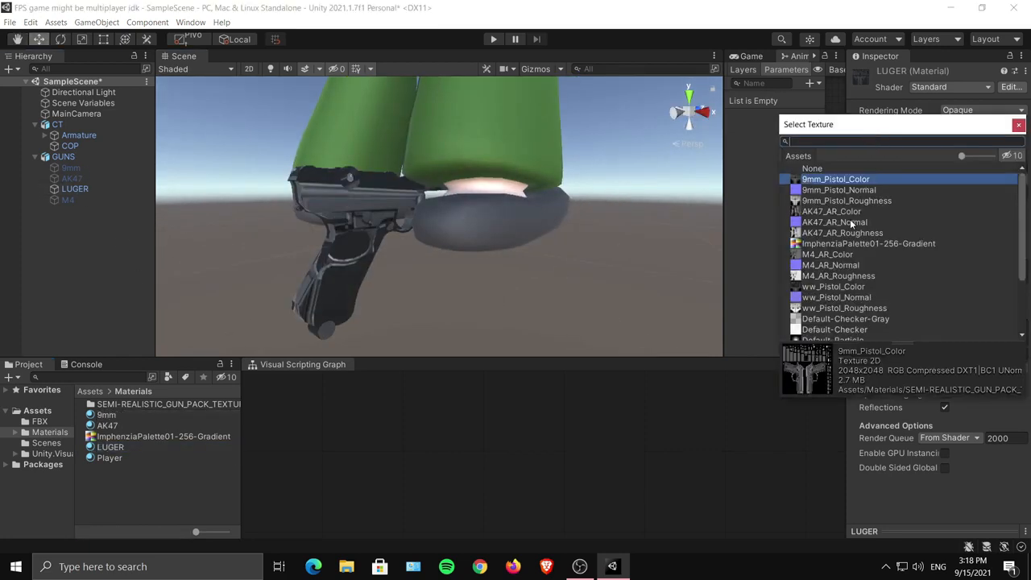
{"action": "double_click", "coordinate": [835, 286]}
{"action": "left_click", "coordinate": [878, 153]}
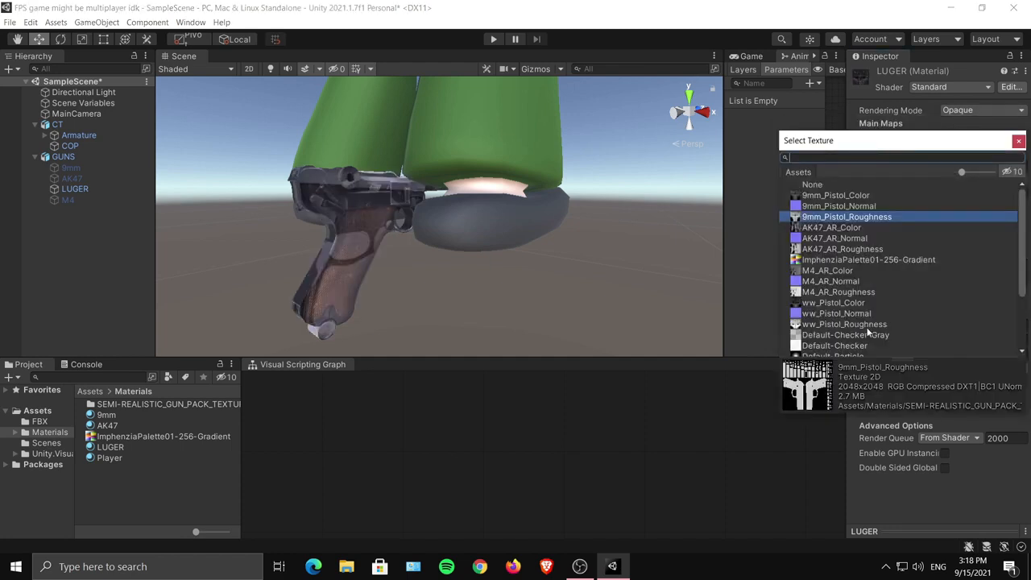
{"action": "left_click", "coordinate": [867, 325]}
{"action": "left_click", "coordinate": [1017, 141]}
Assign ww_Pistol_Normal as the LUGER material's normal map and fix the texture's import type.
{"action": "left_click", "coordinate": [875, 194]}
{"action": "left_click", "coordinate": [821, 357]}
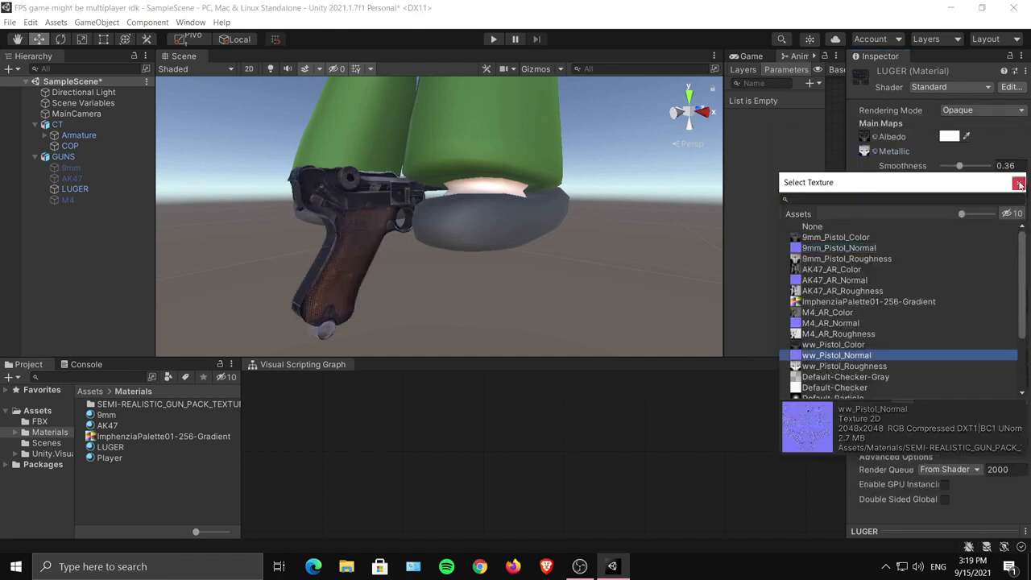
{"action": "left_click", "coordinate": [1018, 184]}
{"action": "left_click", "coordinate": [1001, 223]}
{"action": "mouse_move", "coordinate": [483, 201]}
{"action": "left_mouse_down", "text": "alt"}
{"action": "mouse_move", "coordinate": [688, 182]}
{"action": "mouse_move", "coordinate": [483, 206]}
{"action": "left_mouse_up", "text": "alt"}
{"action": "right_click_drag", "start_coordinate": [483, 205], "coordinate": [380, 222], "text": "alt"}
Deactivate the LUGER gun in the scene.
{"action": "left_click", "coordinate": [80, 189]}
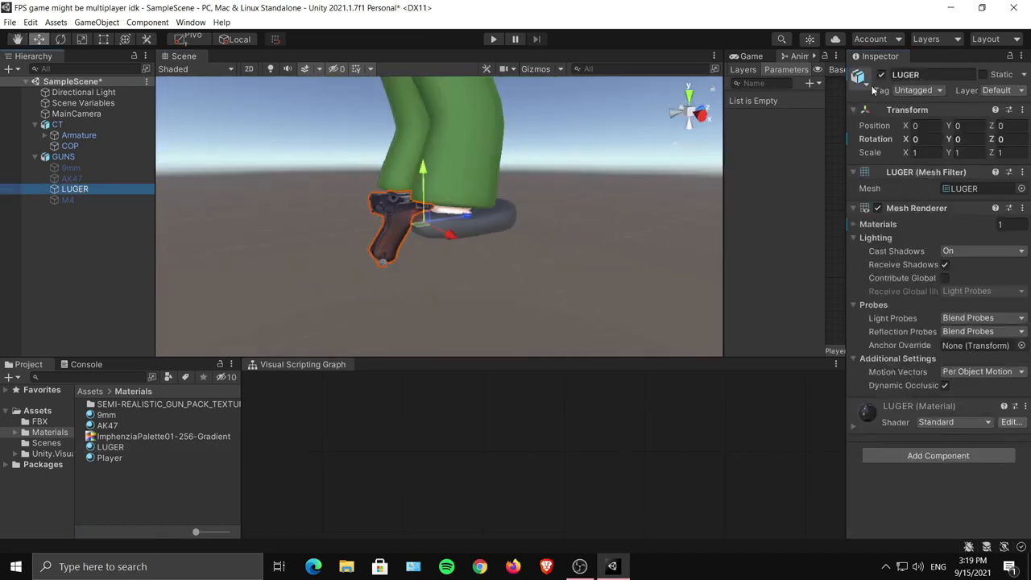
{"action": "left_click", "coordinate": [875, 71]}
{"action": "left_click", "coordinate": [84, 207]}
{"action": "left_click", "coordinate": [81, 201]}
Duplicate the 9mm material and name the copy M4.
{"action": "left_click", "coordinate": [111, 417]}
{"action": "key", "text": "ctrl+d"}
{"action": "key", "text": "F2"}
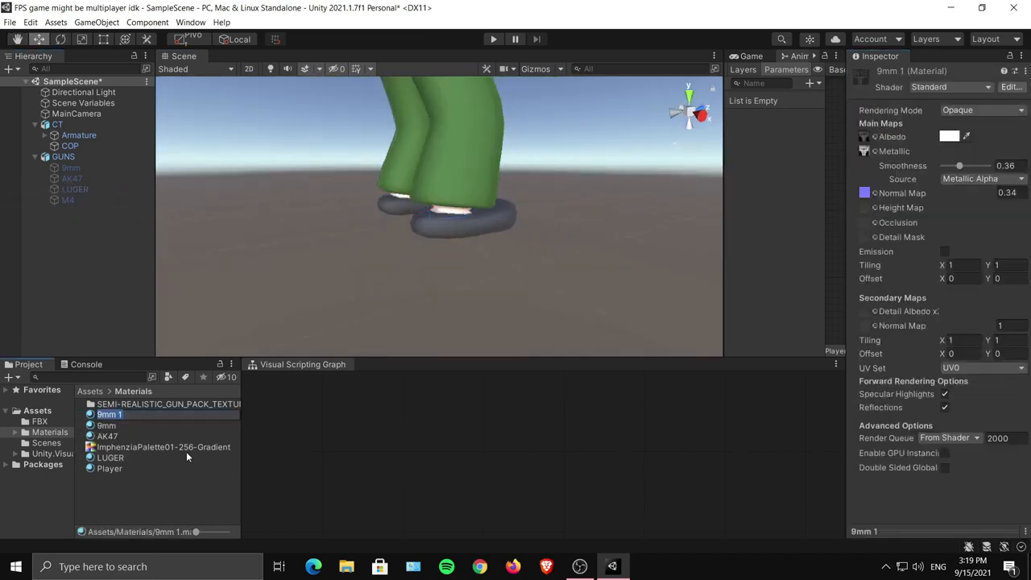
{"action": "type", "text": "M4"}
{"action": "key", "text": "Return"}
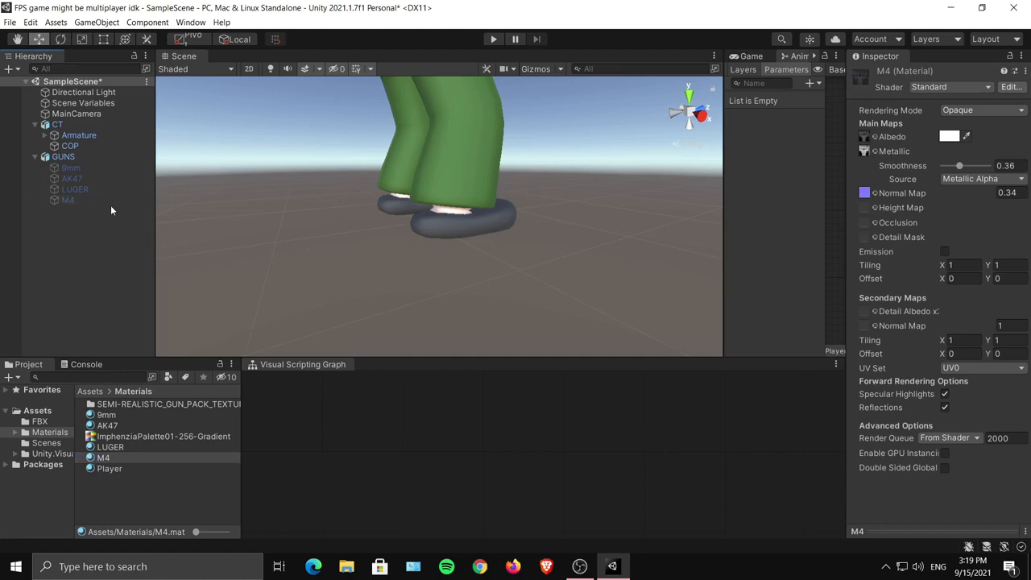
Activate the M4 gun, apply the M4 material to it and frame it in the scene view.
{"action": "left_click", "coordinate": [67, 200]}
{"action": "key", "text": "f"}
{"action": "right_click_drag", "start_coordinate": [335, 264], "coordinate": [402, 242]}
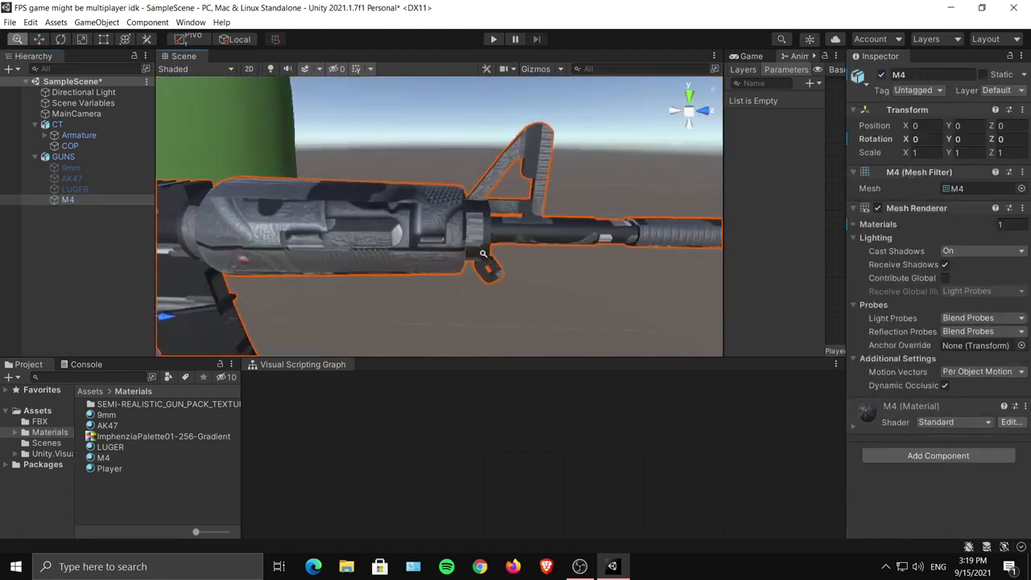
Expand the M4 gun's material settings and assign M4_AR_Color as the albedo texture.
{"action": "left_click", "coordinate": [873, 427]}
{"action": "scroll", "coordinate": [872, 435], "scroll_direction": "down", "scroll_amount": 5}
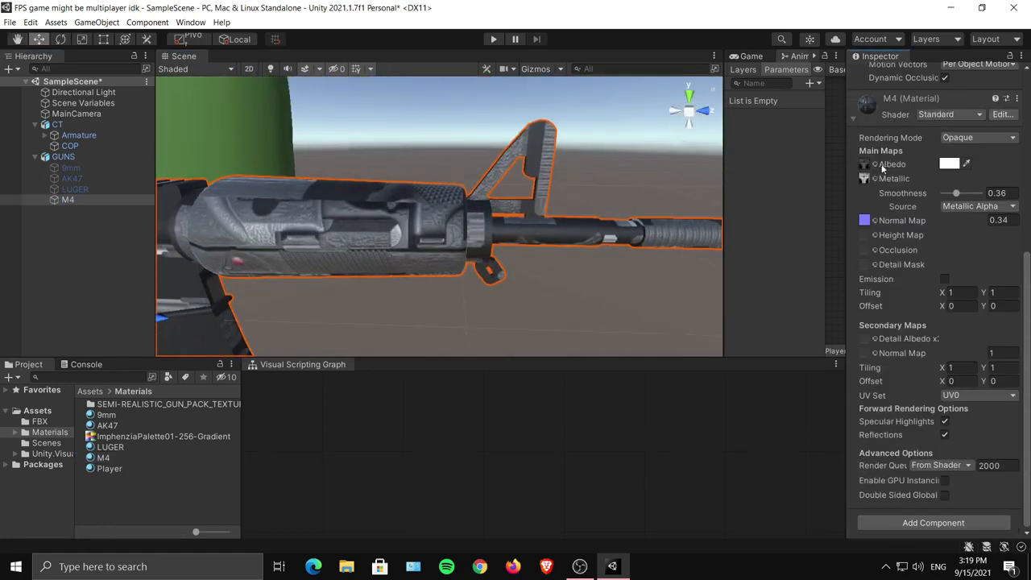
{"action": "left_click", "coordinate": [874, 164]}
{"action": "double_click", "coordinate": [838, 285]}
{"action": "left_click", "coordinate": [875, 235]}
{"action": "left_click", "coordinate": [1017, 223]}
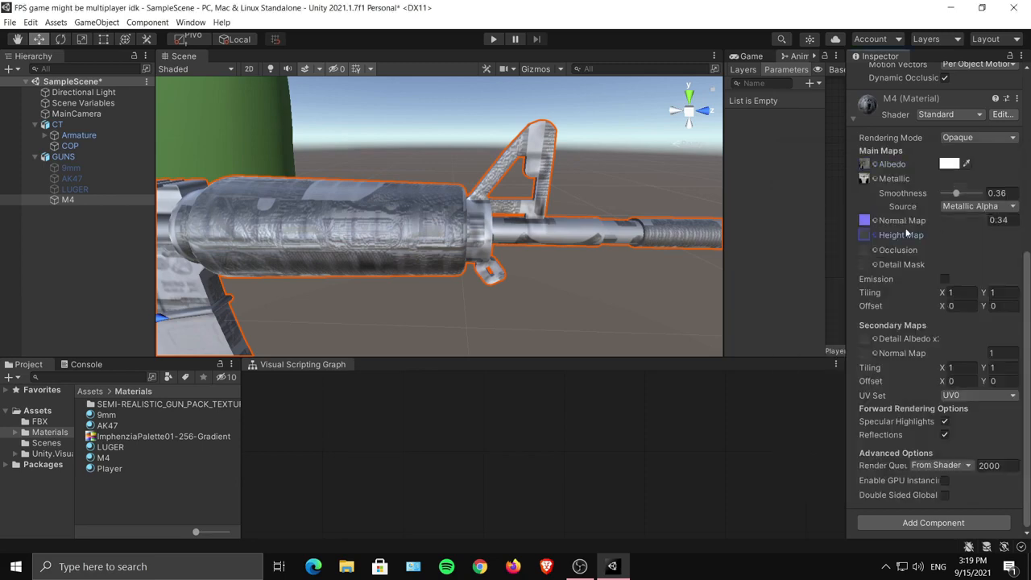
Assign M4_AR_Roughness as the M4 material's metallic map and M4_AR_Normal as its normal map, fixing the normal texture's import type.
{"action": "left_click", "coordinate": [876, 178]}
{"action": "left_click", "coordinate": [1018, 168]}
{"action": "left_click", "coordinate": [878, 180]}
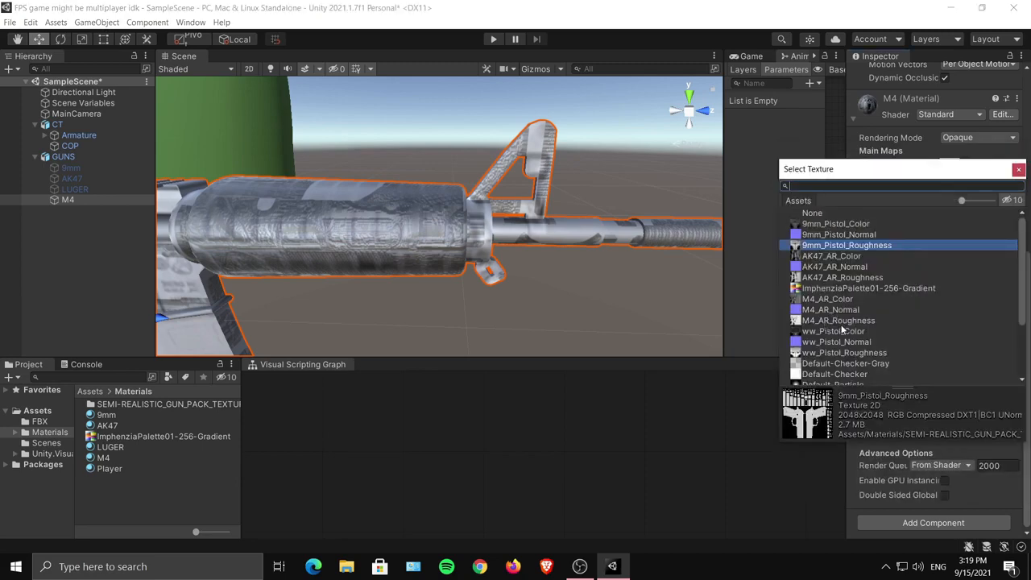
{"action": "double_click", "coordinate": [838, 319]}
{"action": "left_click", "coordinate": [876, 224]}
{"action": "double_click", "coordinate": [829, 352]}
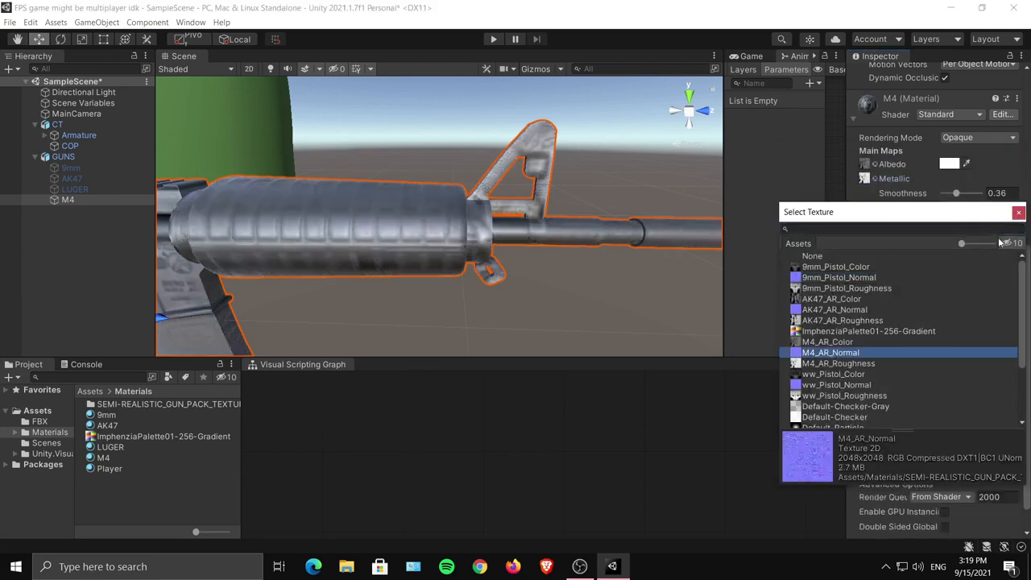
Reactivate the 9mm, AK47 and LUGER guns so that all four guns show beside the character.
{"action": "scroll", "coordinate": [405, 221], "scroll_direction": "down", "scroll_amount": 5}
{"action": "scroll", "coordinate": [934, 298], "scroll_direction": "up", "scroll_amount": 6}
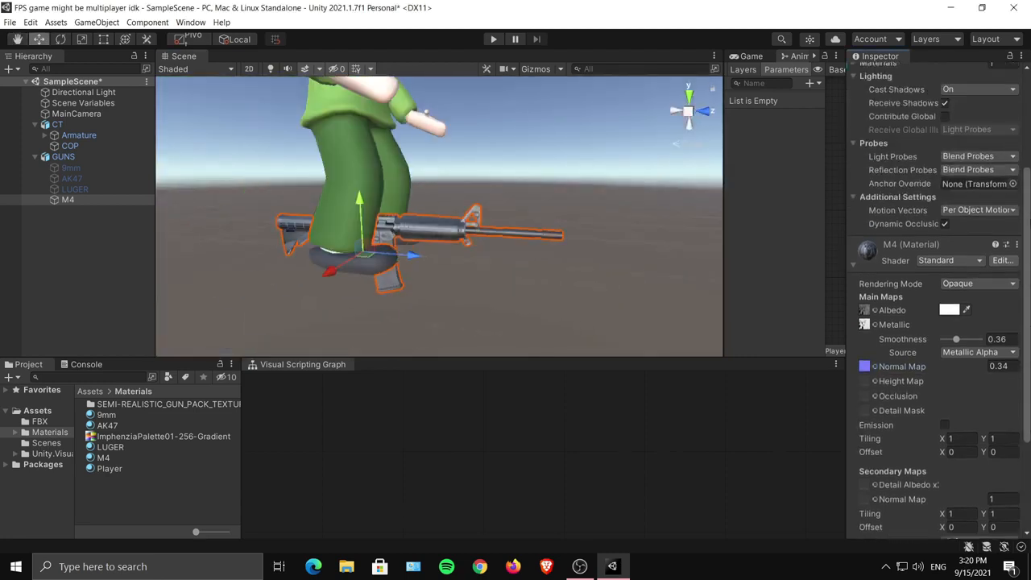
{"action": "left_click_drag", "start_coordinate": [591, 179], "coordinate": [586, 179], "text": "alt"}
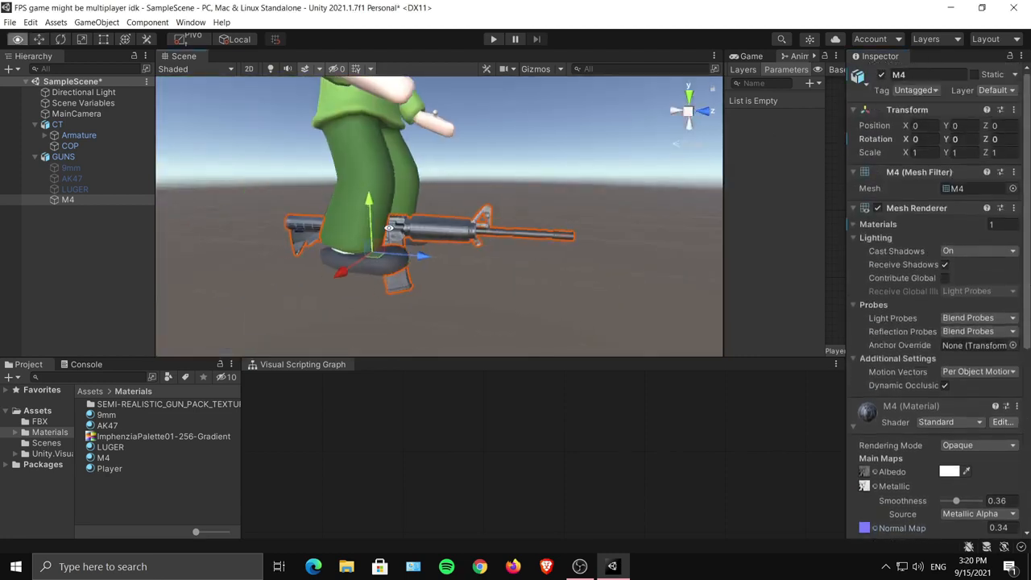
{"action": "left_click_drag", "start_coordinate": [586, 179], "coordinate": [523, 240], "text": "alt"}
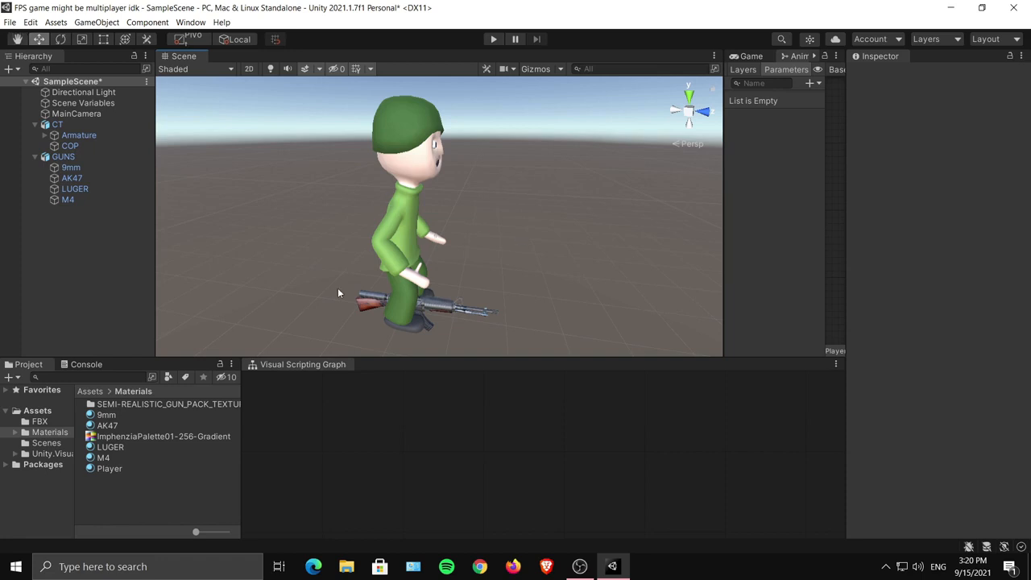
Expand the CT character's armature and unpack the CT prefab completely.
{"action": "left_click", "coordinate": [45, 135]}
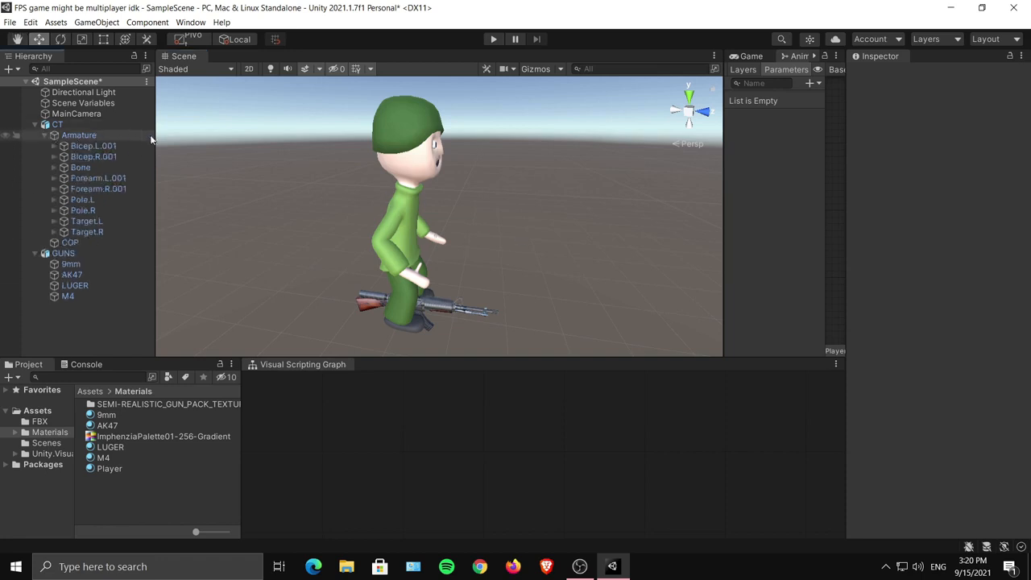
{"action": "left_click", "coordinate": [71, 127]}
{"action": "right_click", "coordinate": [67, 125]}
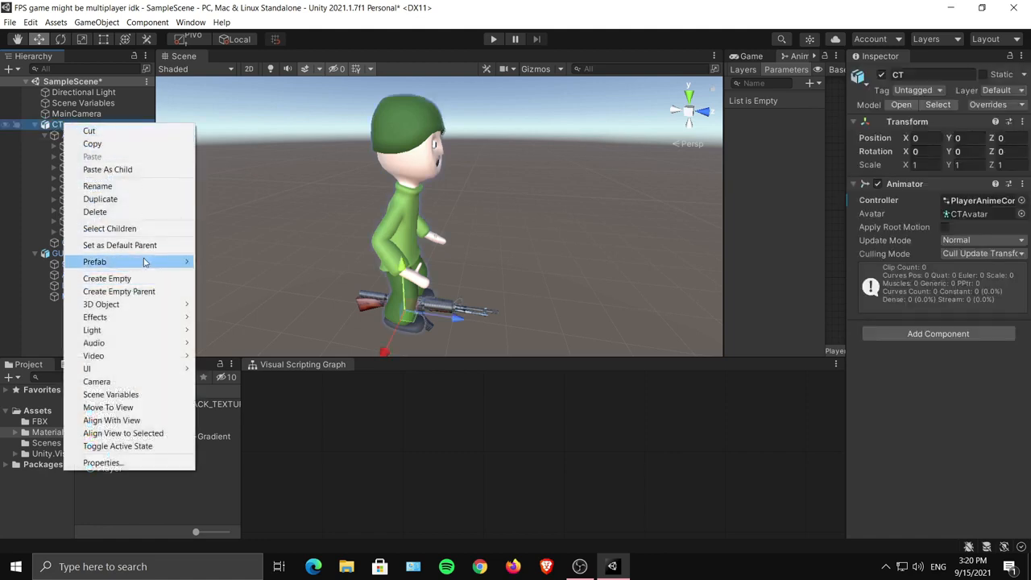
{"action": "mouse_move", "coordinate": [145, 261]}
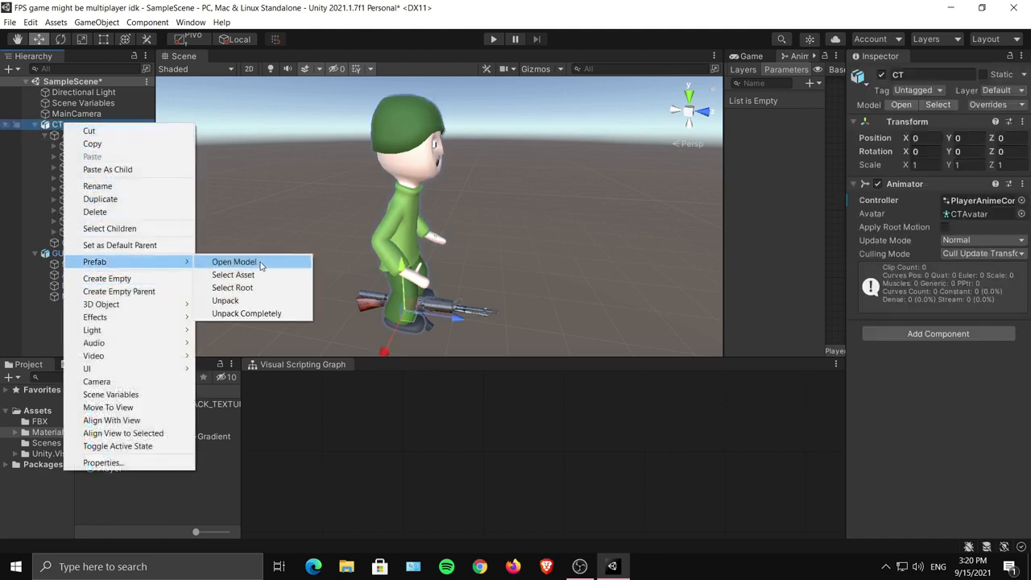
{"action": "left_click", "coordinate": [255, 313]}
Unpack the GUNS prefab completely and frame the guns in the scene view.
{"action": "left_click", "coordinate": [63, 254]}
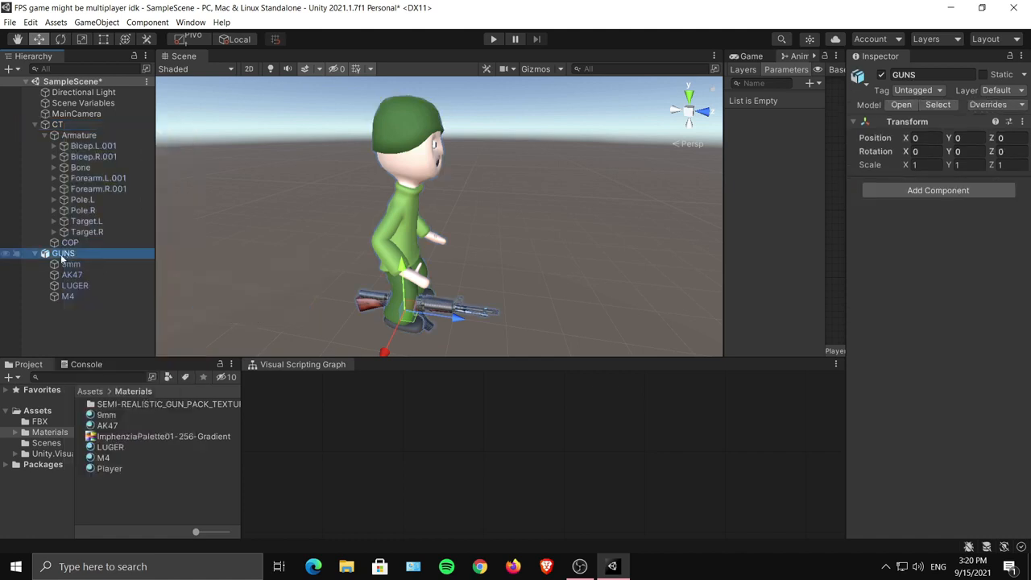
{"action": "right_click", "coordinate": [66, 254]}
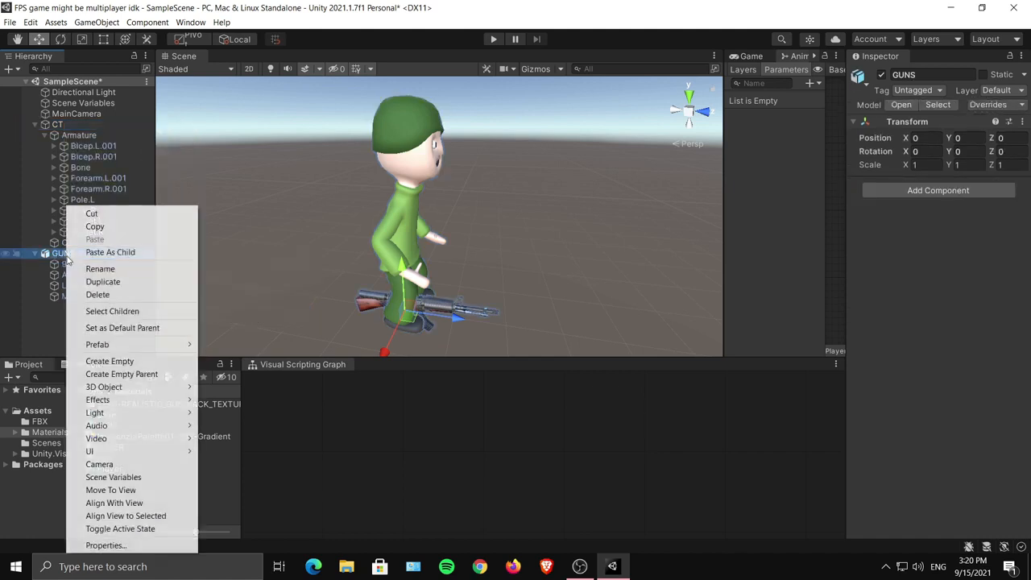
{"action": "mouse_move", "coordinate": [161, 344]}
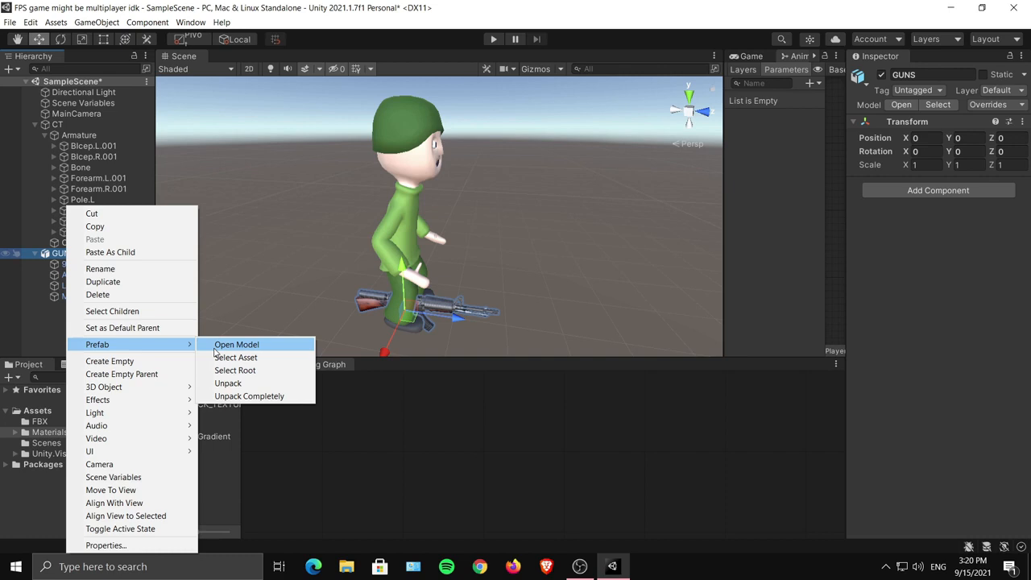
{"action": "left_click", "coordinate": [243, 397]}
{"action": "key", "text": "f"}
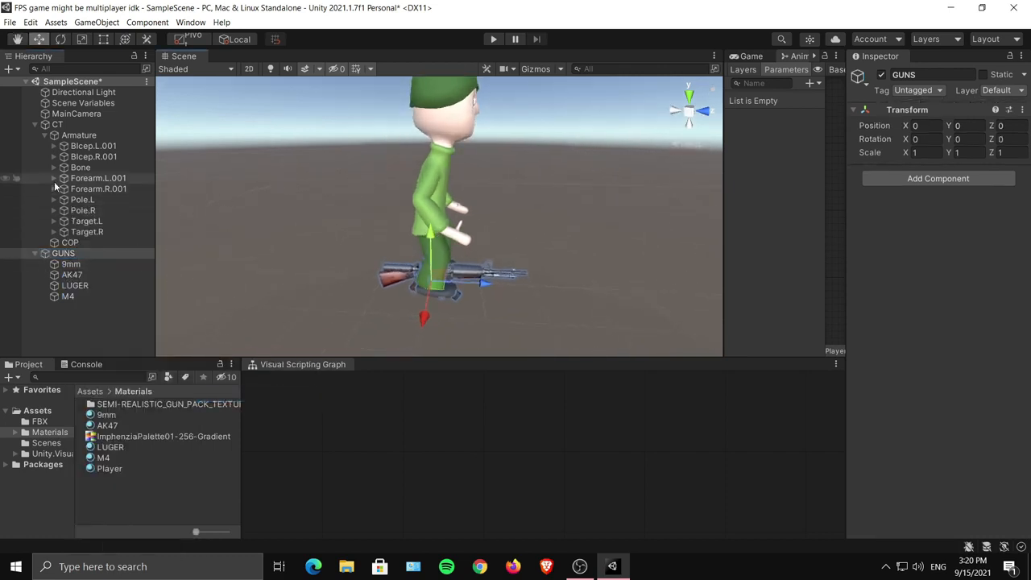
Examine the character's hands and the guns at its feet from several angles.
{"action": "left_click_drag", "start_coordinate": [546, 222], "coordinate": [377, 227], "text": "alt"}
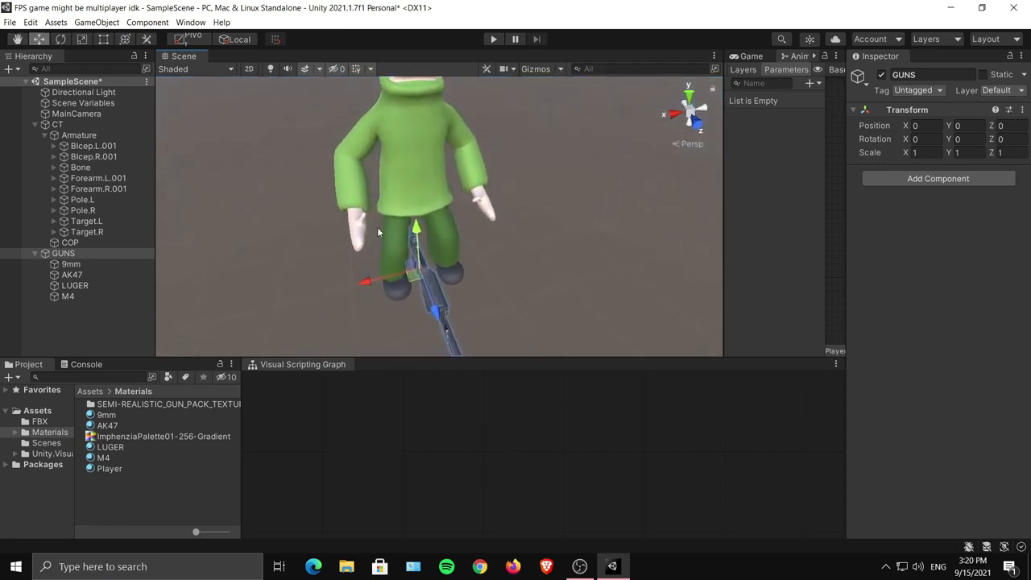
{"action": "left_click_drag", "start_coordinate": [343, 260], "coordinate": [493, 201], "text": "alt"}
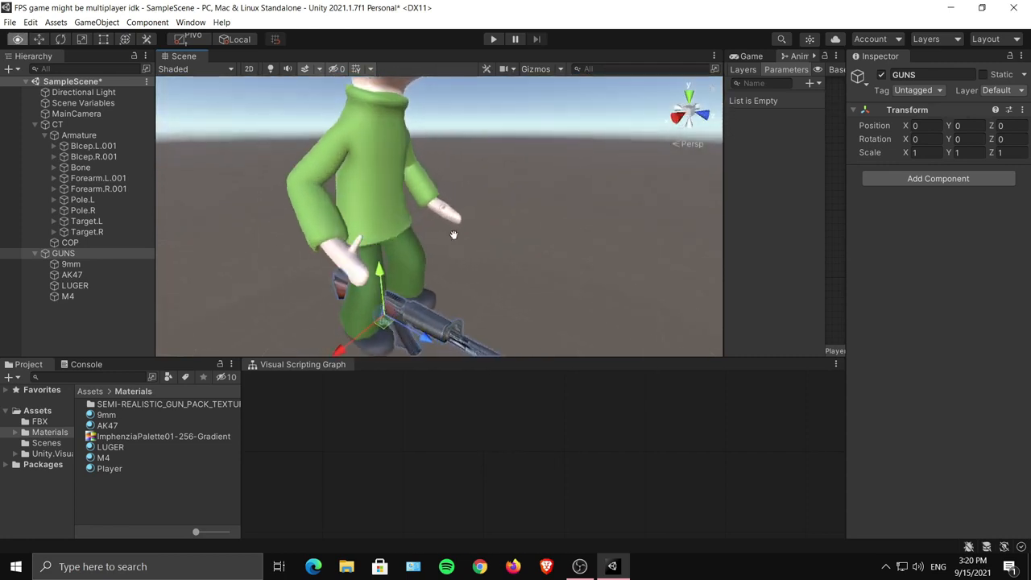
{"action": "right_click_drag", "start_coordinate": [456, 235], "coordinate": [522, 199], "text": "alt"}
{"action": "left_click_drag", "start_coordinate": [523, 199], "coordinate": [538, 237], "text": "alt"}
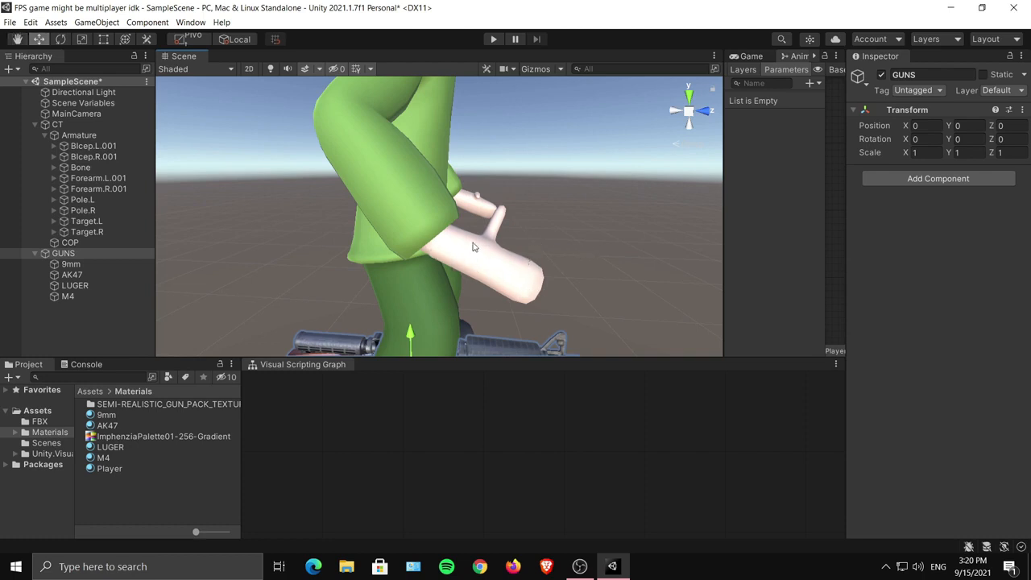
{"action": "left_click_drag", "start_coordinate": [579, 234], "coordinate": [186, 234], "text": "alt"}
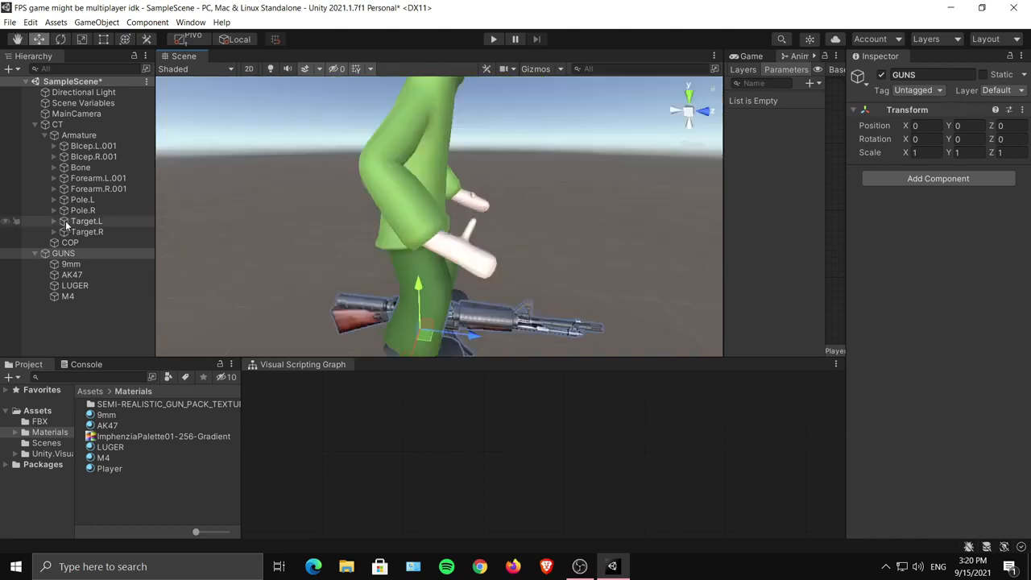
Look through the child bones of Forearm.L.001 and Forearm.R.001 for a bone to attach the guns to.
{"action": "left_click", "coordinate": [54, 177]}
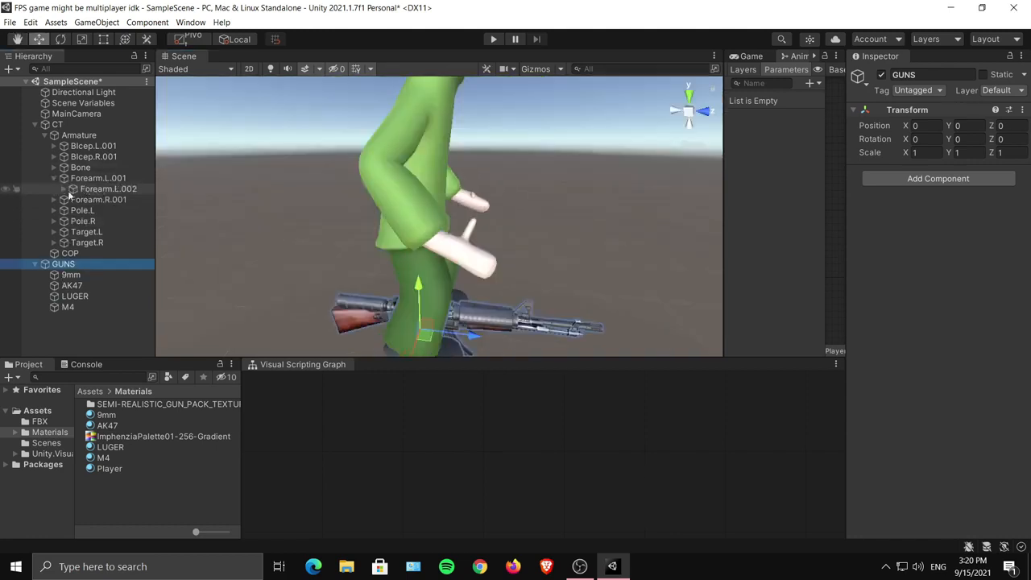
{"action": "left_click", "coordinate": [63, 189]}
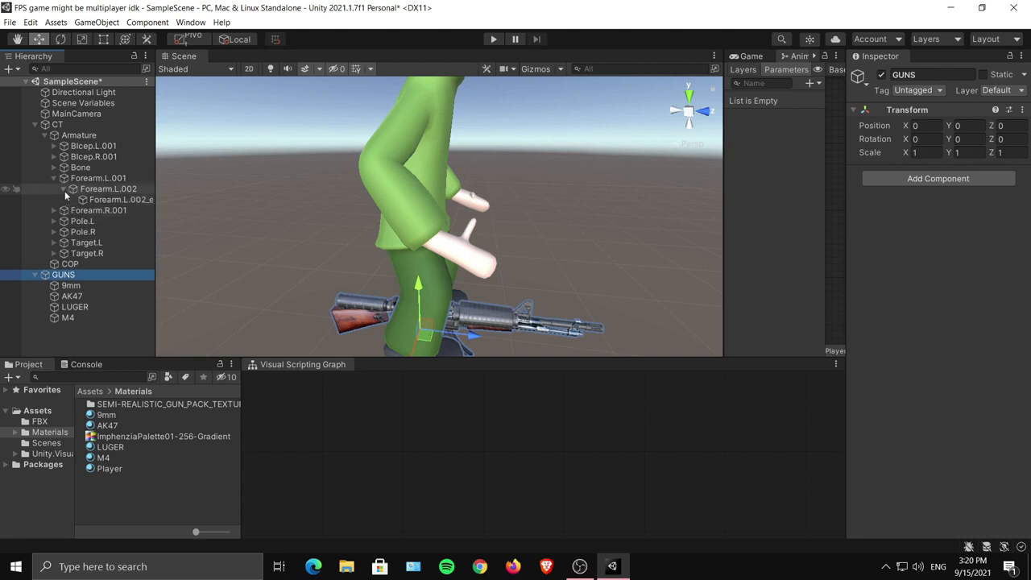
{"action": "left_click", "coordinate": [64, 189]}
{"action": "left_click", "coordinate": [53, 178]}
{"action": "left_click", "coordinate": [53, 188]}
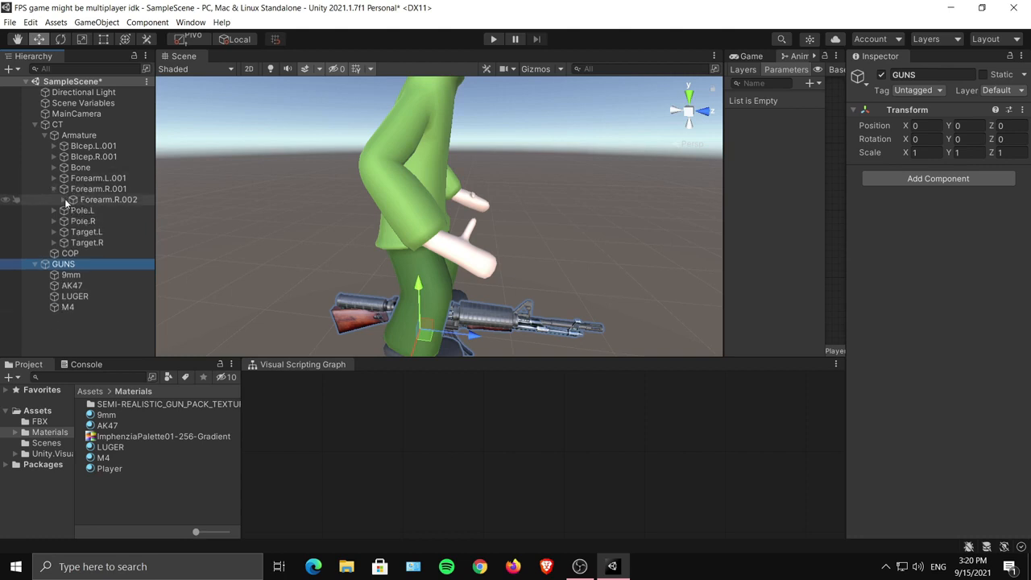
{"action": "left_click", "coordinate": [64, 199]}
{"action": "left_click", "coordinate": [72, 212]}
{"action": "left_click", "coordinate": [64, 200]}
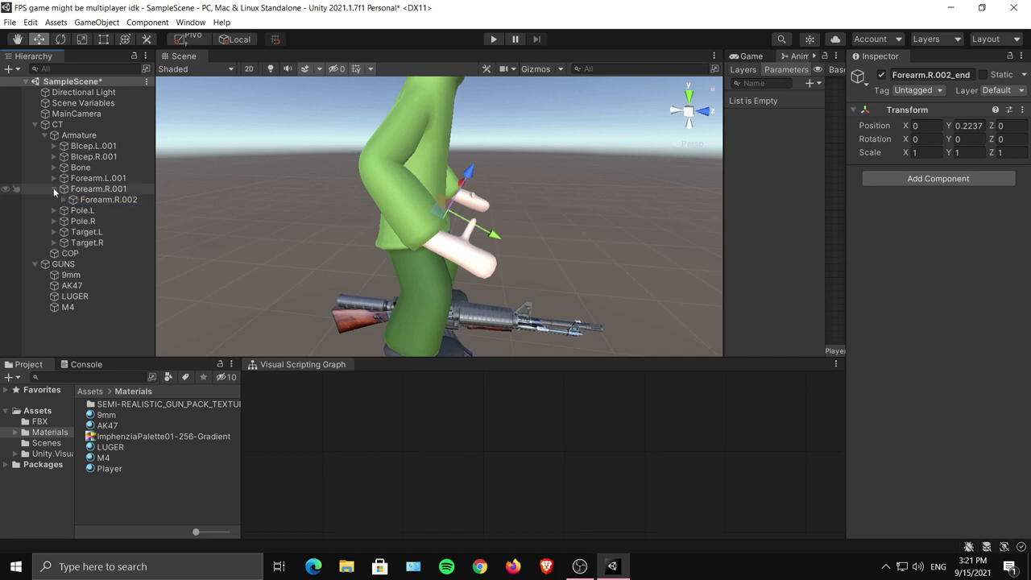
{"action": "left_click", "coordinate": [53, 188]}
Expand the bone chain from Bone through Bone.002, Shoulder.L, BIcep.L and Forearm.L, and select GUN_BONE.
{"action": "left_click", "coordinate": [54, 168]}
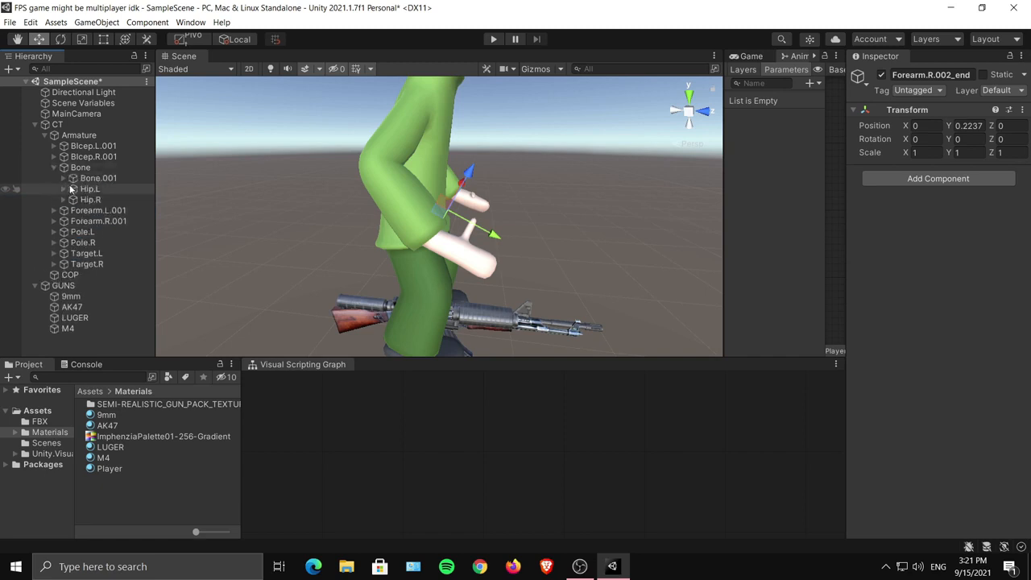
{"action": "left_click", "coordinate": [64, 178]}
{"action": "left_click", "coordinate": [73, 189]}
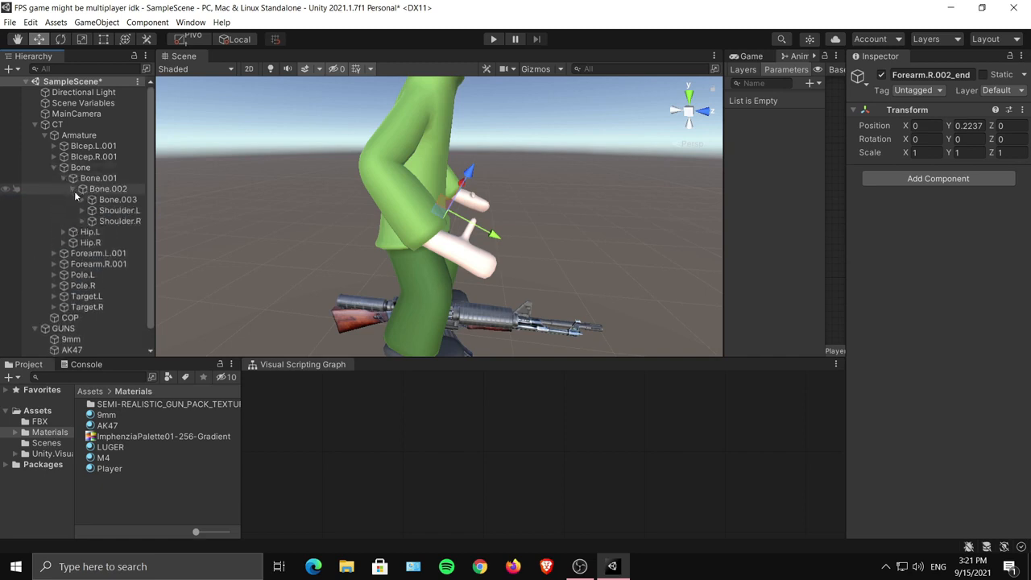
{"action": "left_click", "coordinate": [82, 210]}
{"action": "left_click_drag", "start_coordinate": [158, 230], "coordinate": [212, 230]}
{"action": "left_click", "coordinate": [91, 221]}
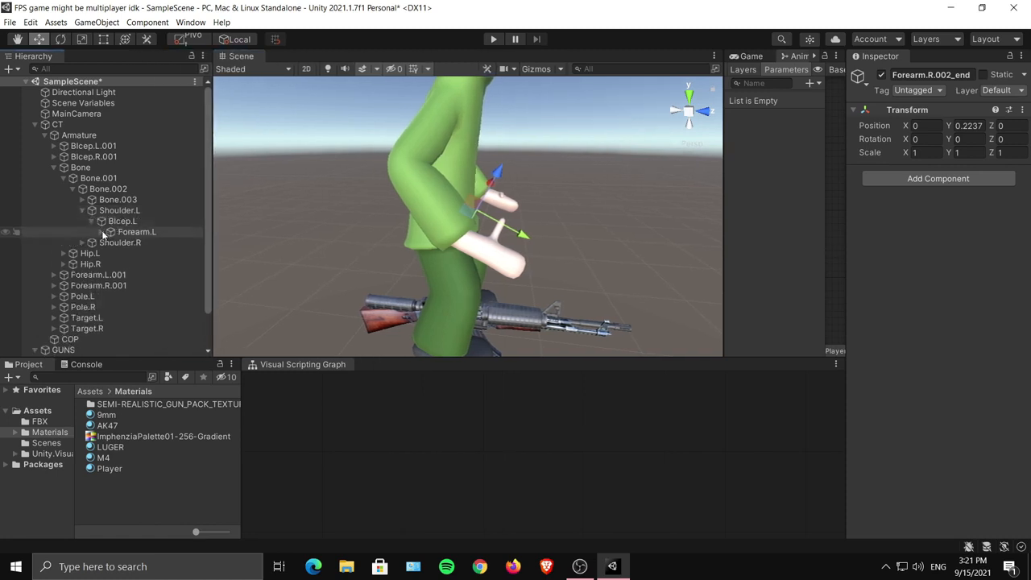
{"action": "left_click", "coordinate": [102, 232]}
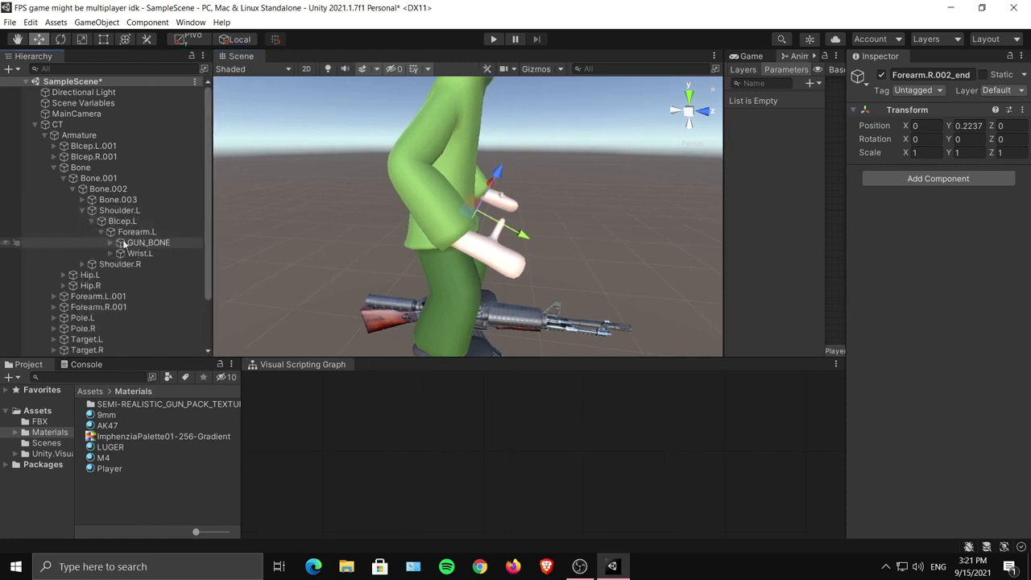
{"action": "left_click", "coordinate": [110, 242]}
{"action": "left_click", "coordinate": [154, 243]}
Make the GUNS object a child of GUN_BONE in the character's armature.
{"action": "left_click_drag", "start_coordinate": [467, 231], "coordinate": [333, 223], "text": "alt"}
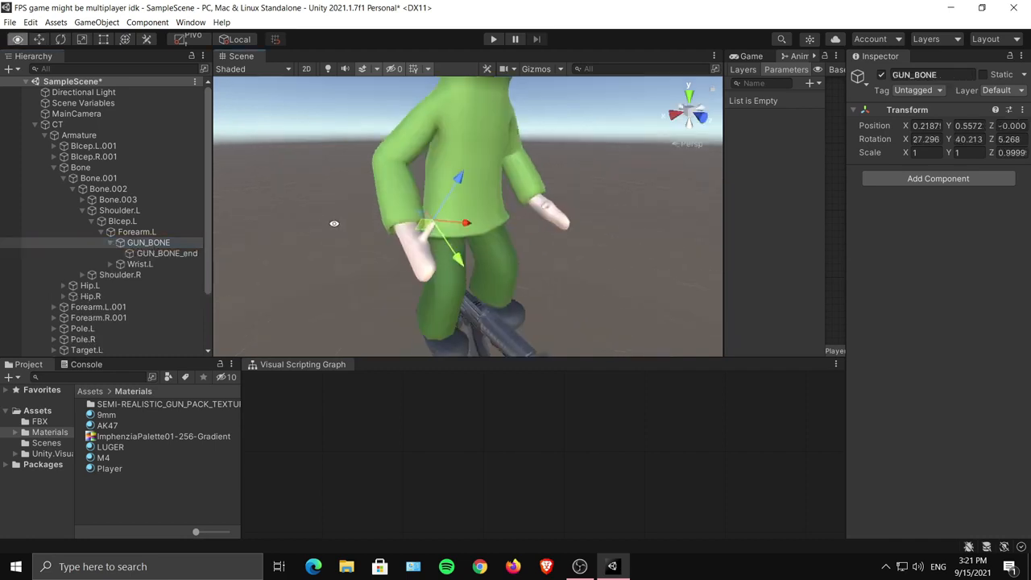
{"action": "middle_click_drag", "start_coordinate": [458, 249], "coordinate": [444, 247]}
{"action": "scroll", "coordinate": [444, 247], "scroll_direction": "down", "scroll_amount": 5}
{"action": "scroll", "coordinate": [444, 247], "scroll_direction": "up", "scroll_amount": 8}
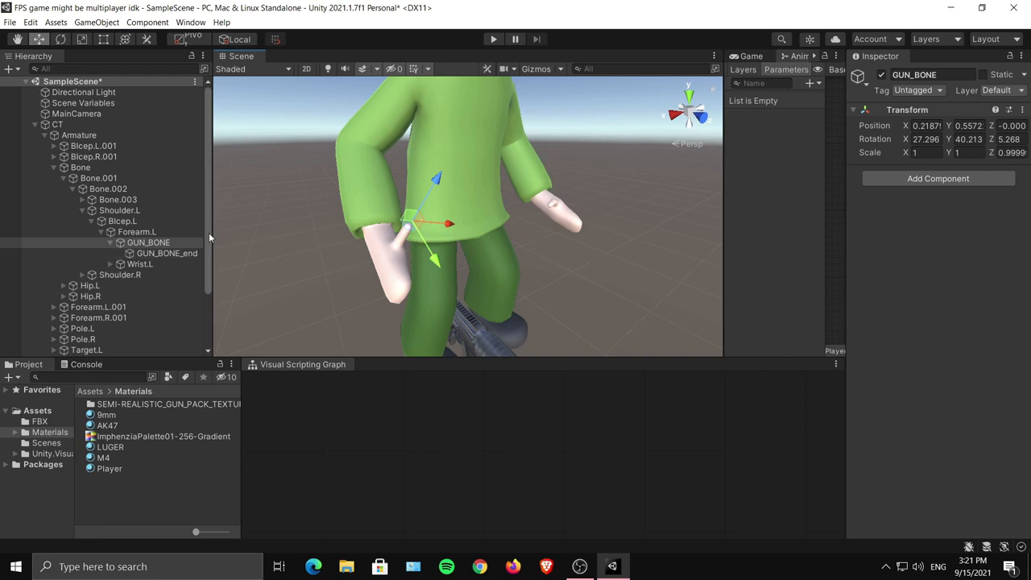
{"action": "left_click_drag", "start_coordinate": [208, 234], "coordinate": [207, 290]}
{"action": "left_click_drag", "start_coordinate": [64, 307], "coordinate": [149, 170]}
{"action": "scroll", "coordinate": [440, 195], "scroll_direction": "down", "scroll_amount": 5}
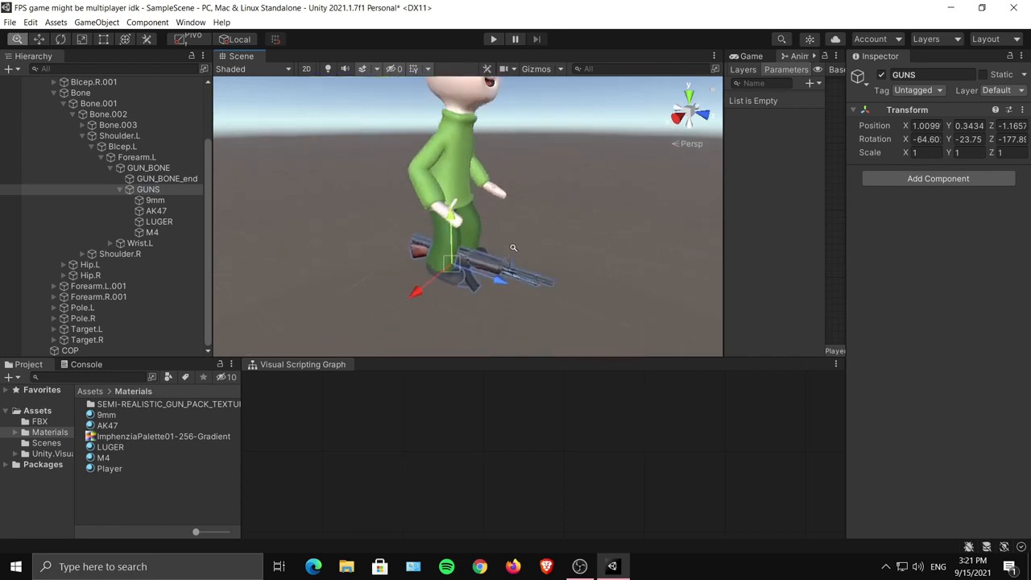
Examine the placement of the parented GUNS object relative to the character's hands.
{"action": "left_click_drag", "start_coordinate": [513, 247], "coordinate": [580, 211], "text": "alt"}
{"action": "right_click_drag", "start_coordinate": [579, 212], "coordinate": [523, 250], "text": "alt"}
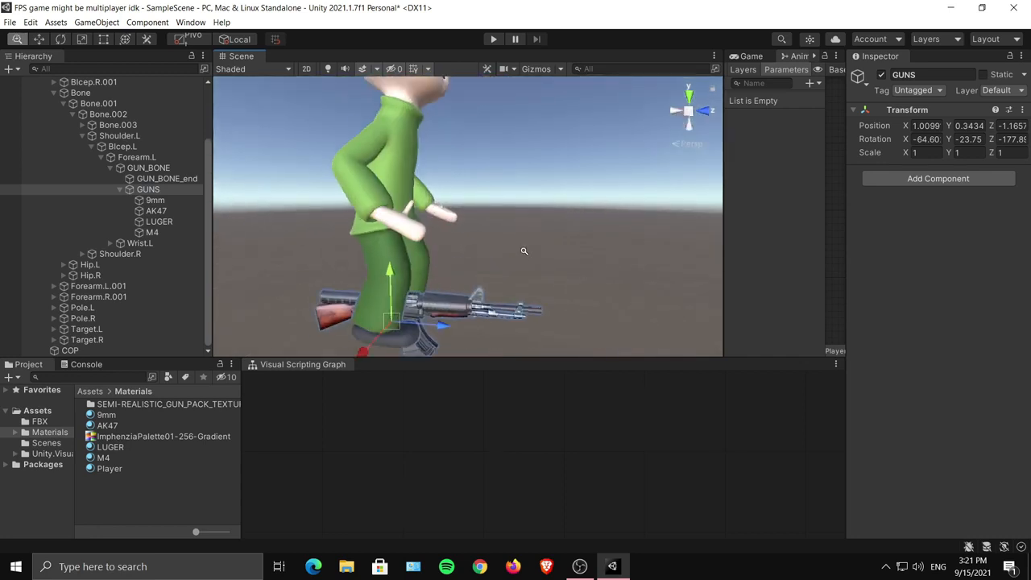
{"action": "left_click_drag", "start_coordinate": [523, 251], "coordinate": [403, 281], "text": "alt"}
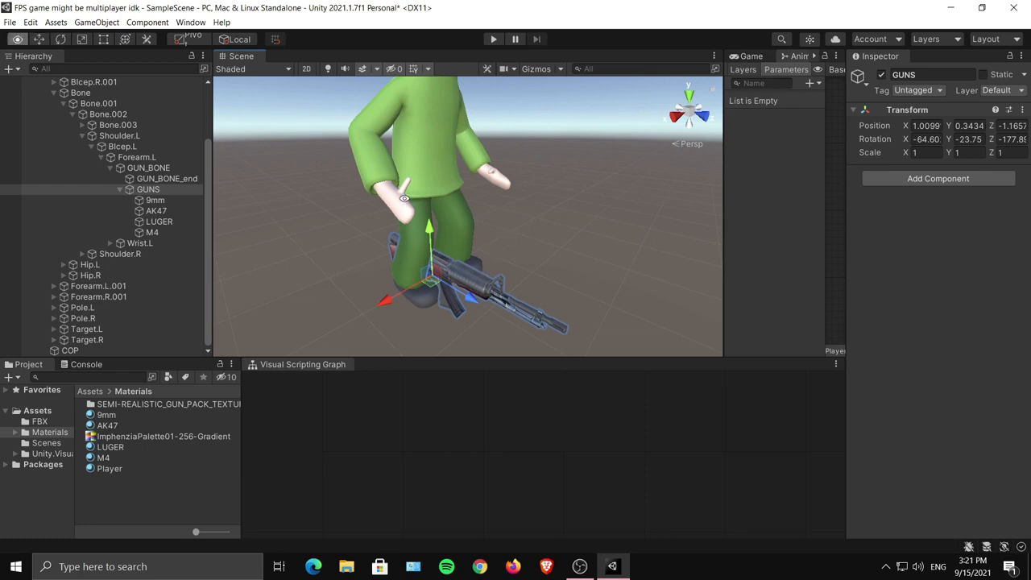
{"action": "left_click_drag", "start_coordinate": [404, 199], "coordinate": [462, 185], "text": "alt"}
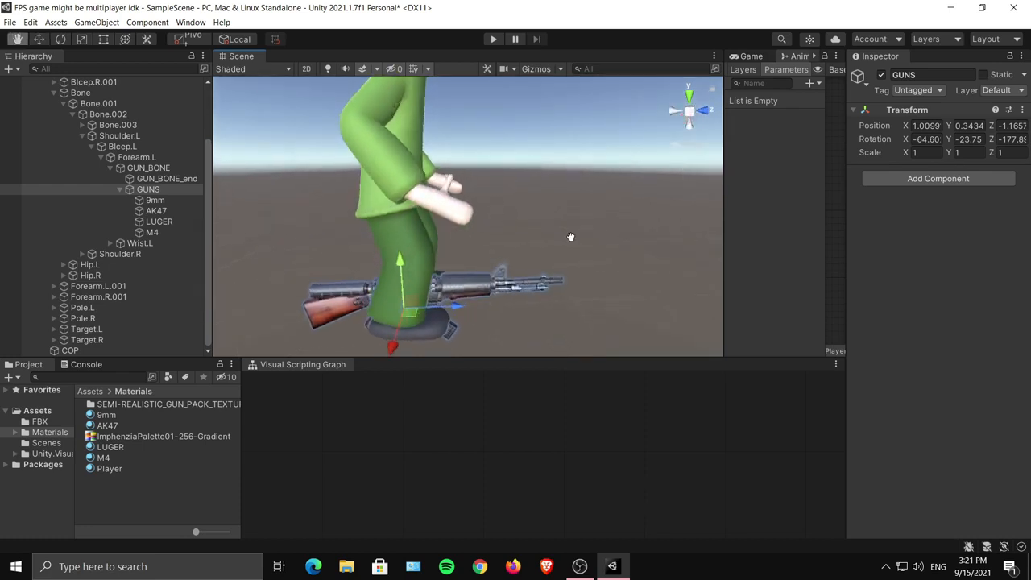
{"action": "middle_click_drag", "start_coordinate": [570, 237], "coordinate": [543, 223]}
{"action": "mouse_move", "coordinate": [543, 223]}
{"action": "left_mouse_down", "text": "alt"}
{"action": "mouse_move", "coordinate": [476, 223]}
{"action": "mouse_move", "coordinate": [532, 228]}
{"action": "left_mouse_up", "text": "alt"}
{"action": "right_click_drag", "start_coordinate": [531, 228], "coordinate": [730, 233], "text": "alt"}
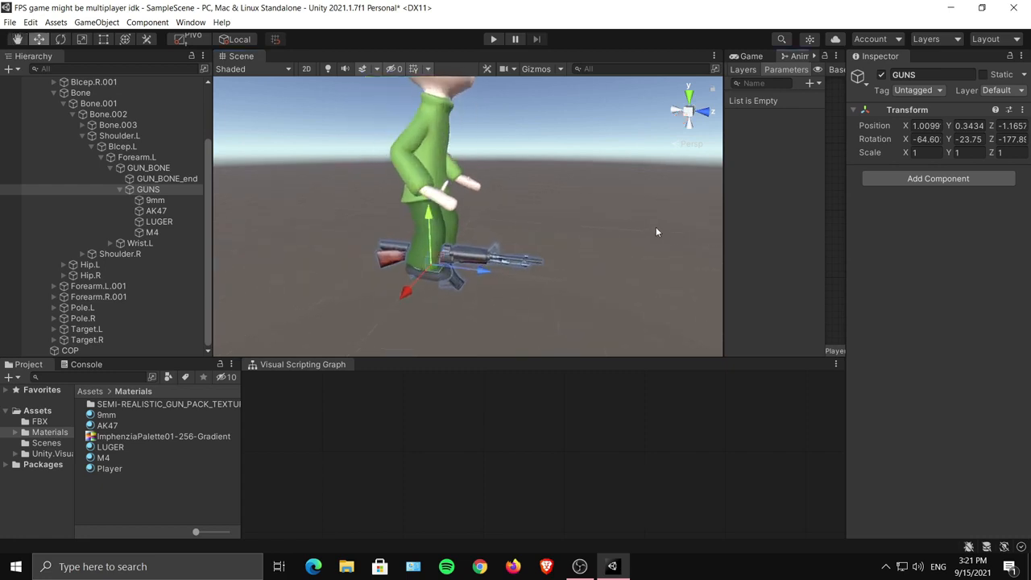
Widen the Animator area beside the scene view and reframe the character with its guns.
{"action": "left_click_drag", "start_coordinate": [724, 232], "coordinate": [583, 232]}
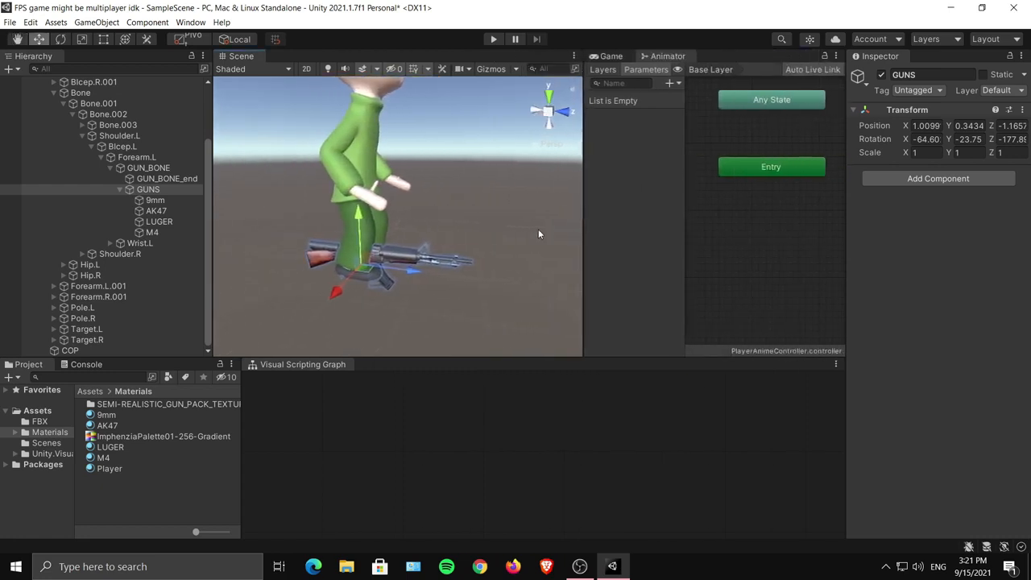
{"action": "left_click_drag", "start_coordinate": [452, 220], "coordinate": [463, 229], "text": "alt"}
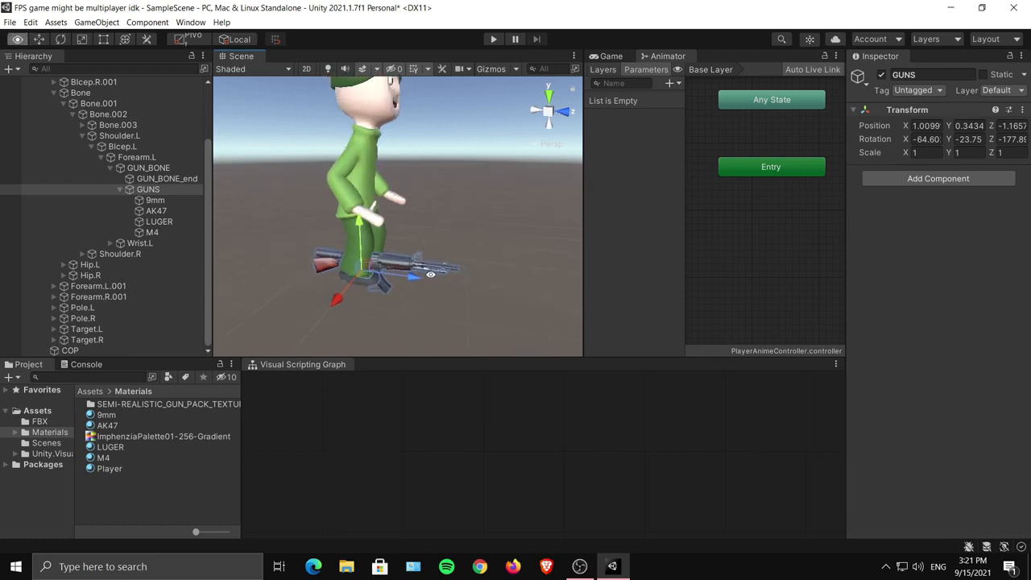
{"action": "left_click_drag", "start_coordinate": [430, 273], "coordinate": [424, 234], "text": "alt"}
Select the 9mm and LUGER pistols as a pair, and the AK47 and M4 rifles as another pair.
{"action": "left_click", "coordinate": [154, 199]}
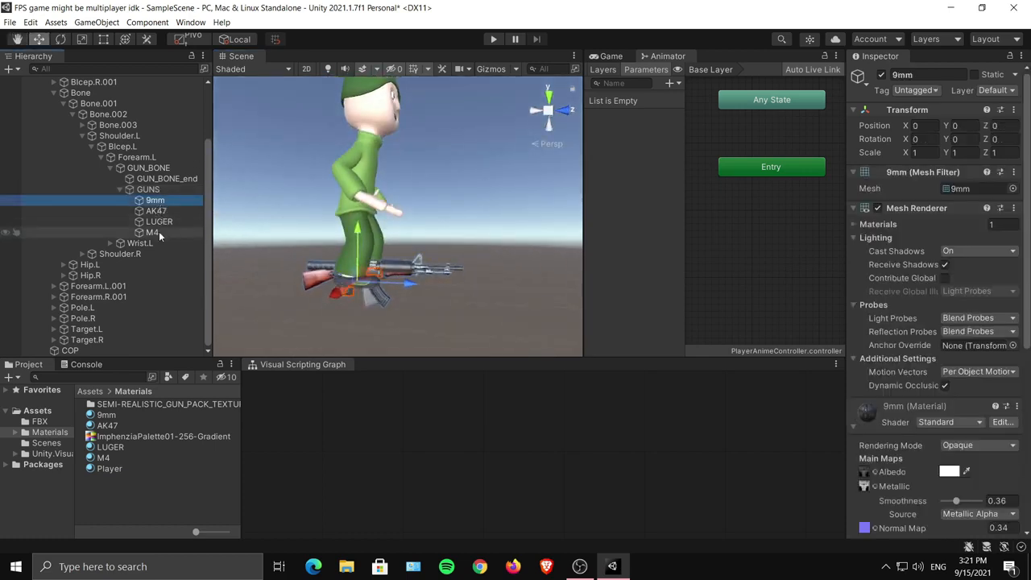
{"action": "left_click", "coordinate": [159, 222], "text": "ctrl"}
{"action": "right_click_drag", "start_coordinate": [402, 261], "coordinate": [439, 233], "text": "alt"}
{"action": "left_click", "coordinate": [156, 210]}
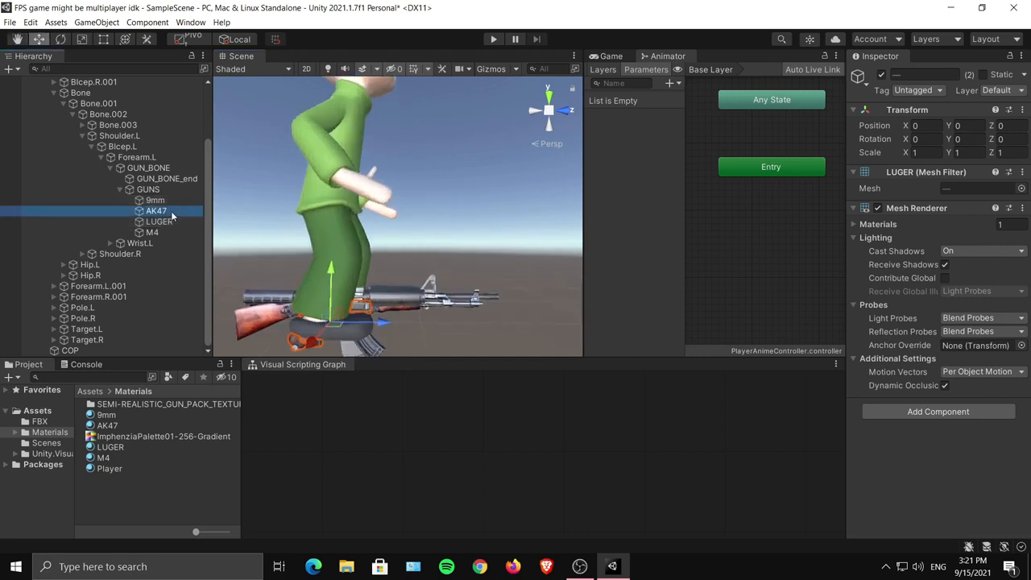
{"action": "left_click", "coordinate": [161, 232], "text": "ctrl"}
{"action": "left_click_drag", "start_coordinate": [378, 259], "coordinate": [409, 246], "text": "alt"}
{"action": "middle_click_drag", "start_coordinate": [409, 246], "coordinate": [408, 253]}
{"action": "left_click_drag", "start_coordinate": [408, 252], "coordinate": [407, 205], "text": "alt"}
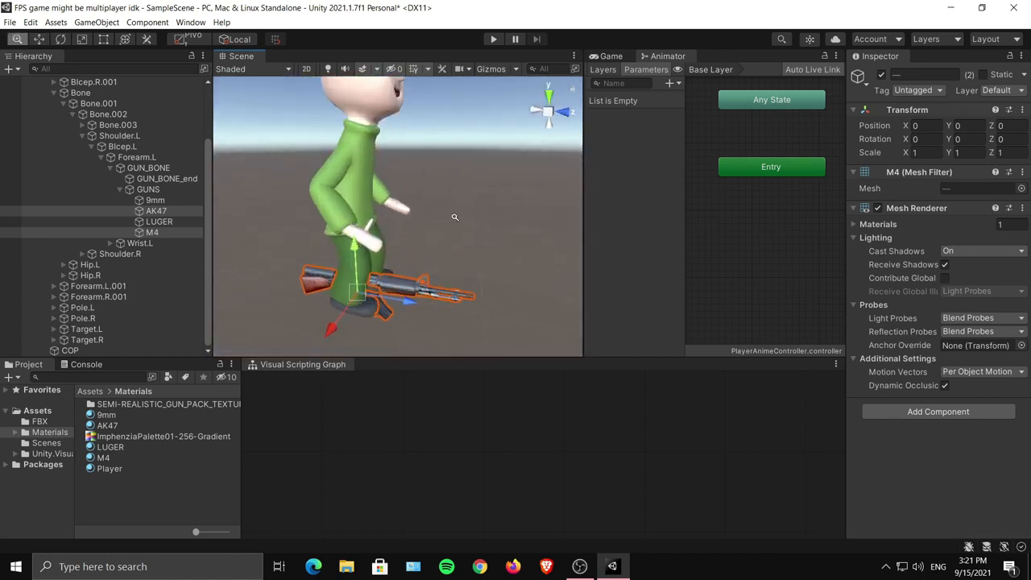
Highlight the two pistols and the two rifles once more, and clear the selection.
{"action": "left_click", "coordinate": [163, 210]}
{"action": "left_click", "coordinate": [168, 200]}
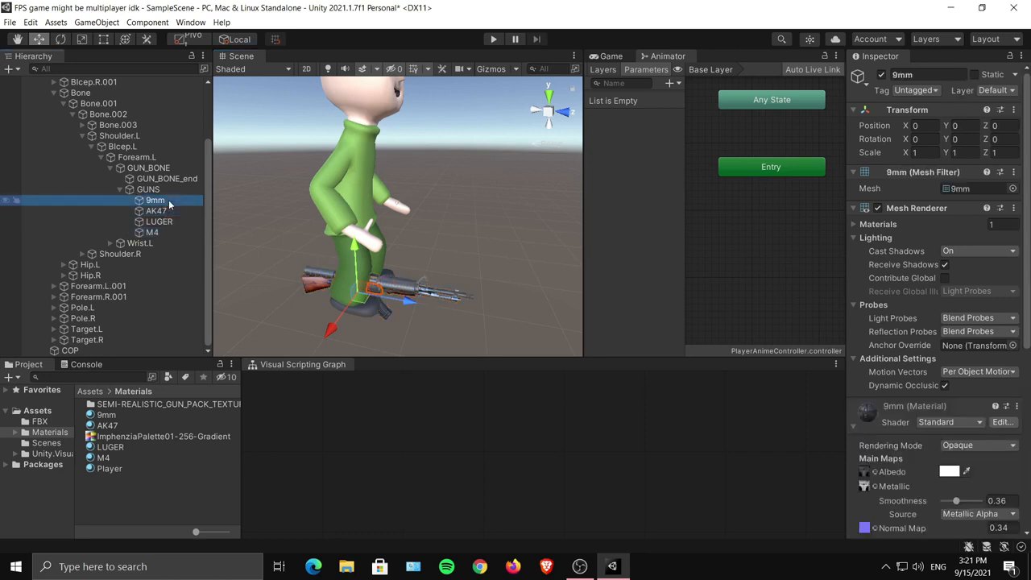
{"action": "left_click", "coordinate": [161, 222], "text": "ctrl"}
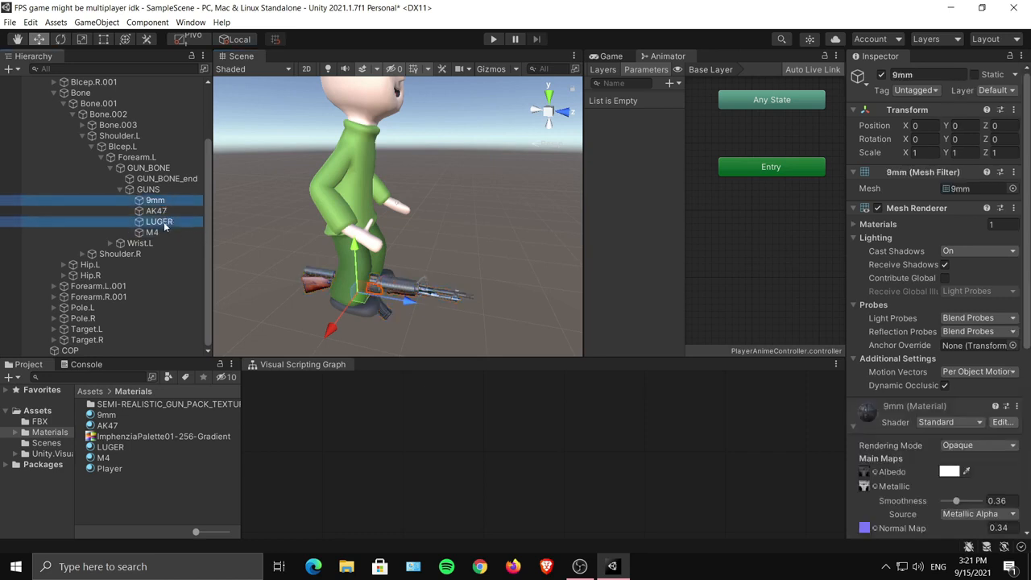
{"action": "left_click_drag", "start_coordinate": [395, 259], "coordinate": [378, 256], "text": "alt"}
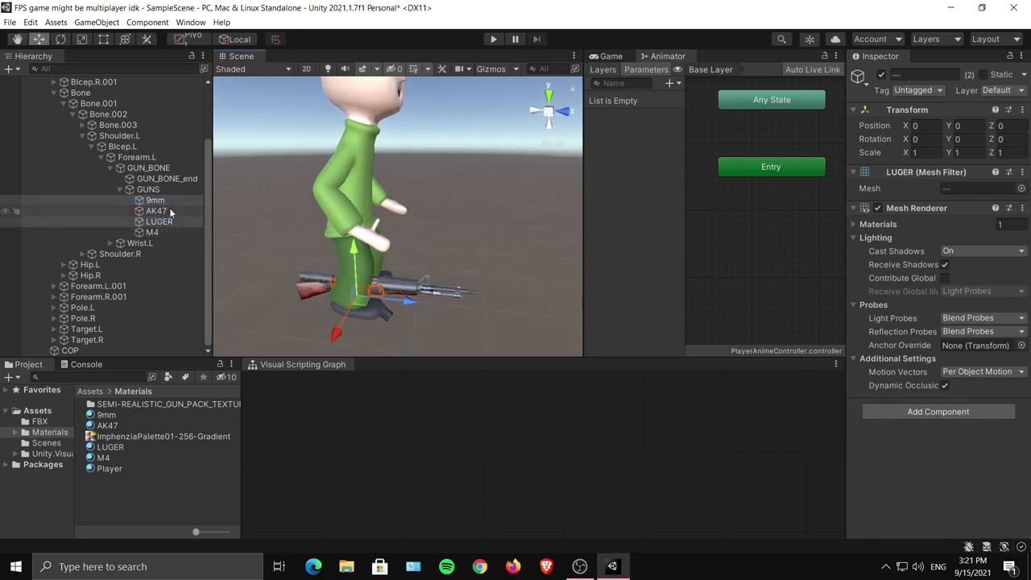
{"action": "left_click", "coordinate": [165, 210]}
{"action": "left_click", "coordinate": [153, 233], "text": "ctrl"}
{"action": "left_click_drag", "start_coordinate": [492, 230], "coordinate": [440, 223], "text": "alt"}
{"action": "left_click", "coordinate": [412, 251]}
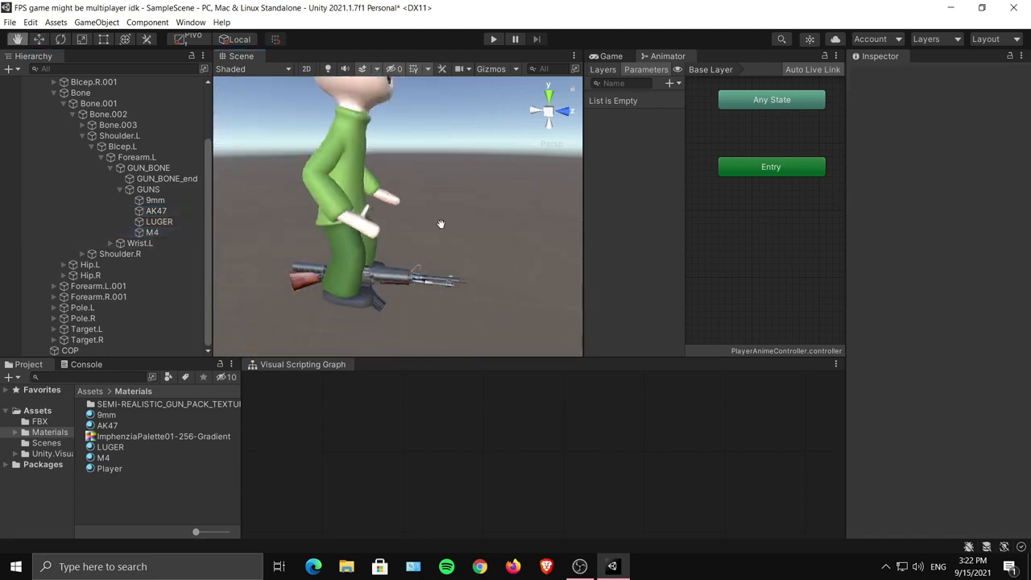
{"action": "middle_click_drag", "start_coordinate": [440, 223], "coordinate": [436, 199]}
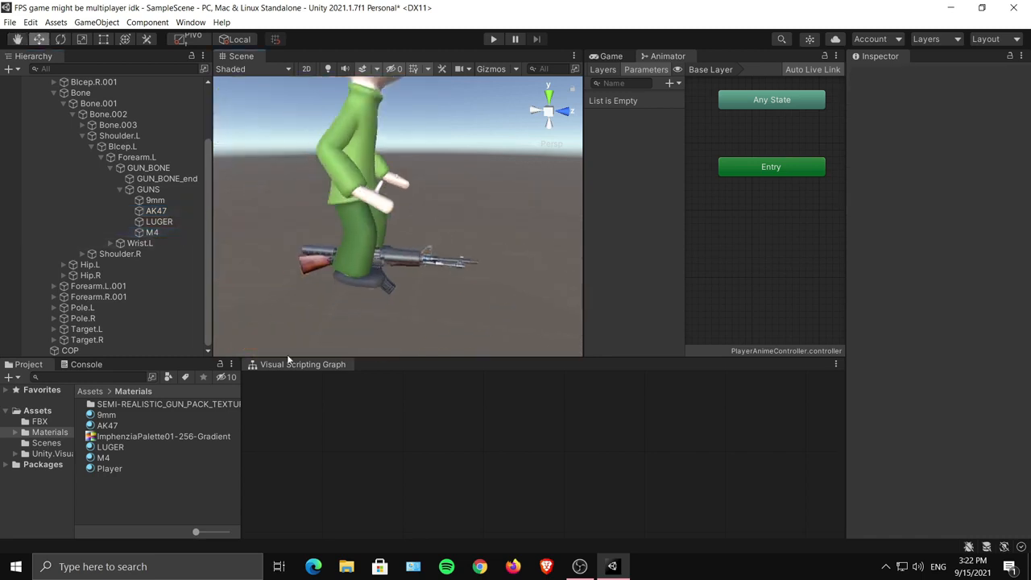
Add the CT model's Armature|IDLE_PISTOL clip from the FBX folder to the Animator graph as a state below Entry.
{"action": "left_click", "coordinate": [38, 421]}
{"action": "left_click", "coordinate": [80, 405]}
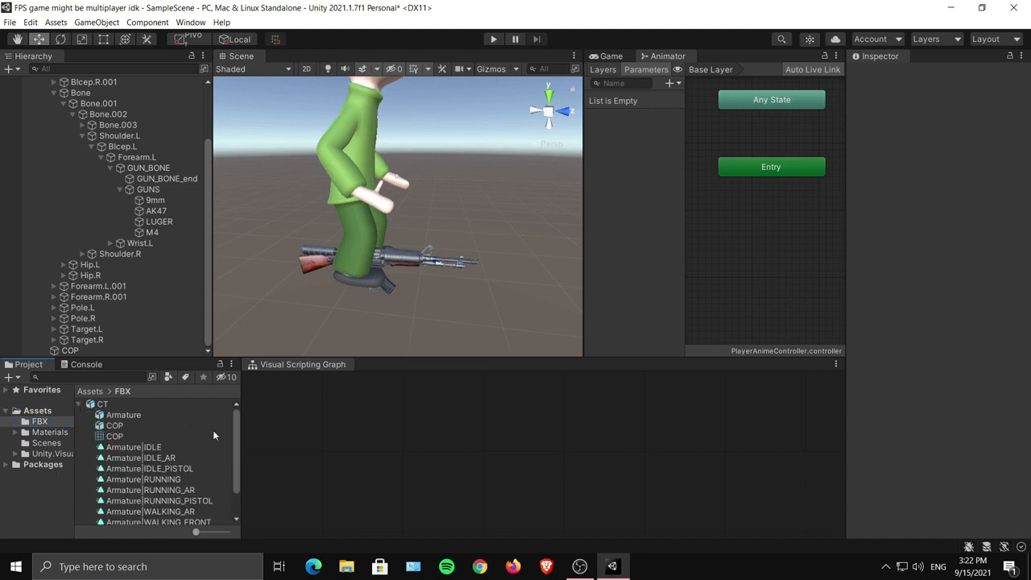
{"action": "left_click_drag", "start_coordinate": [238, 431], "coordinate": [237, 455]}
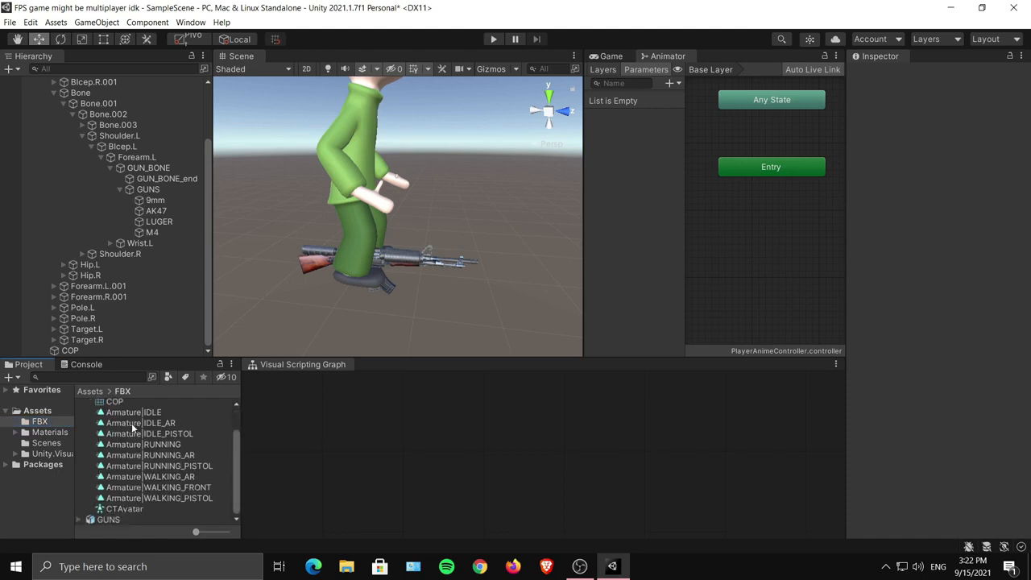
{"action": "left_click_drag", "start_coordinate": [222, 436], "coordinate": [707, 284]}
{"action": "left_click_drag", "start_coordinate": [769, 224], "coordinate": [773, 232]}
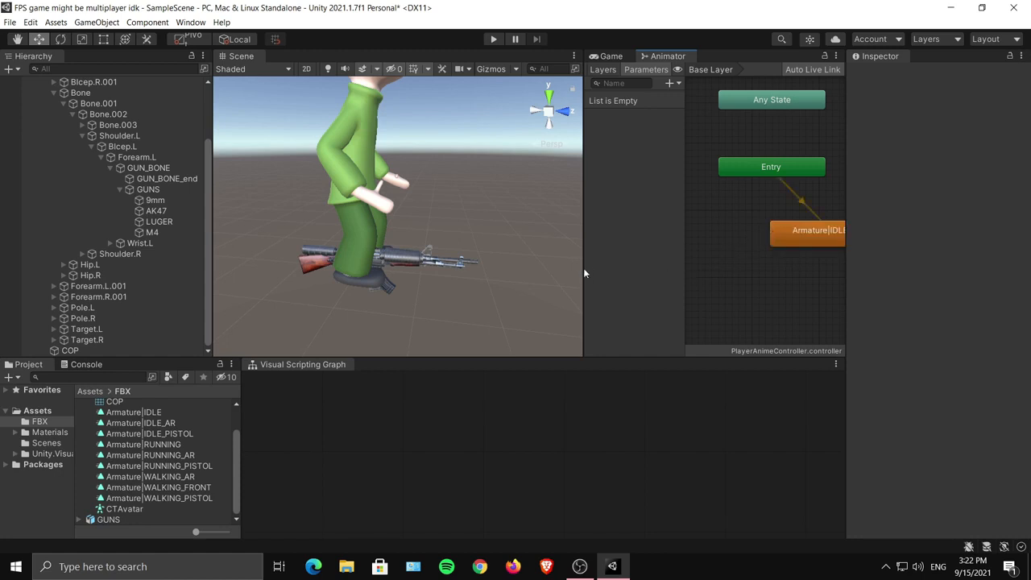
{"action": "left_click_drag", "start_coordinate": [794, 248], "coordinate": [731, 254]}
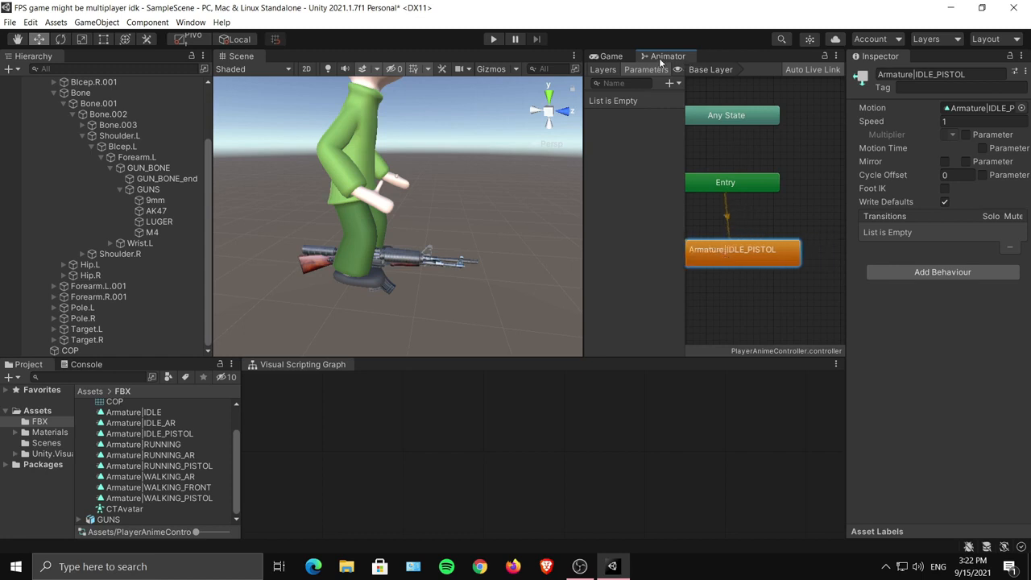
Widen the Animator area further so the whole state graph fits, and deselect its nodes.
{"action": "left_click_drag", "start_coordinate": [581, 217], "coordinate": [496, 218]}
{"action": "left_click", "coordinate": [725, 186]}
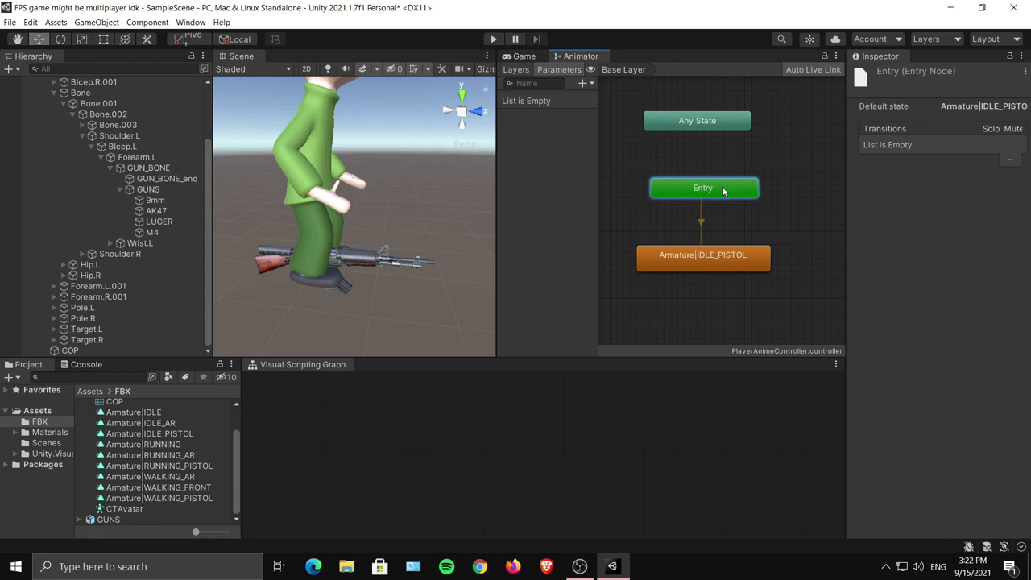
{"action": "left_click", "coordinate": [743, 236]}
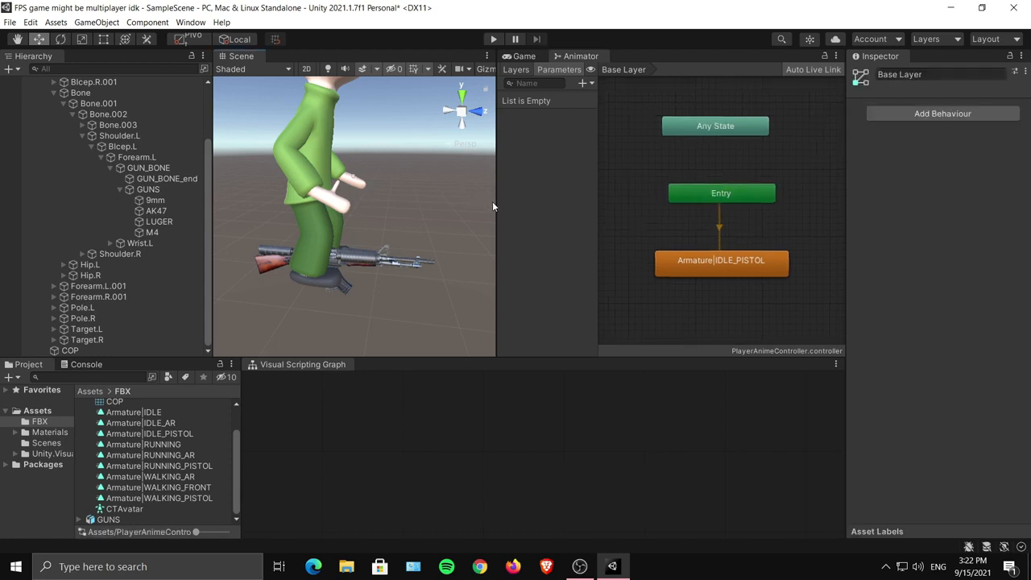
Widen the Scene view over the Game and Animator area and frame the whole character from the side.
{"action": "left_click", "coordinate": [534, 60]}
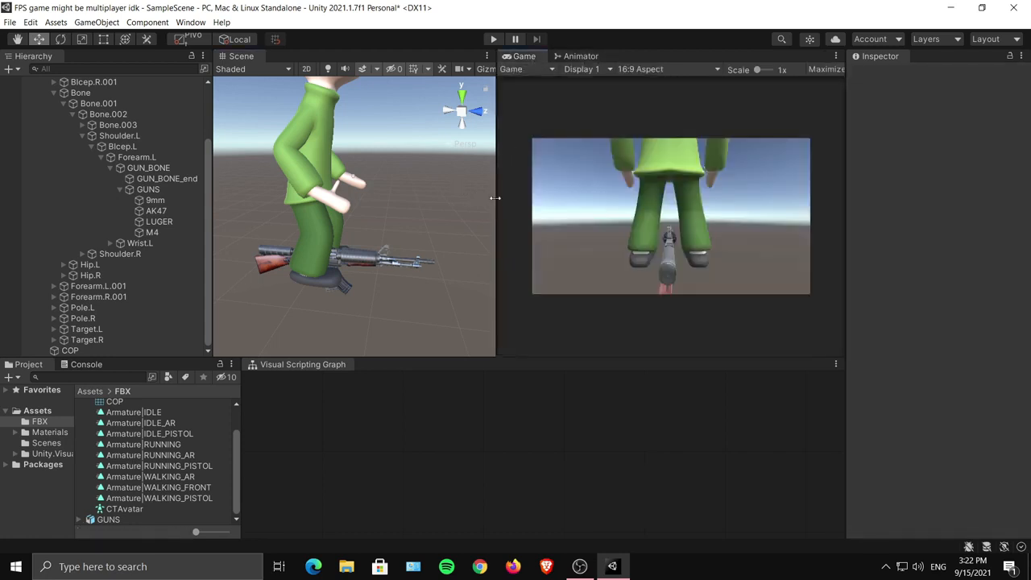
{"action": "left_click", "coordinate": [559, 57]}
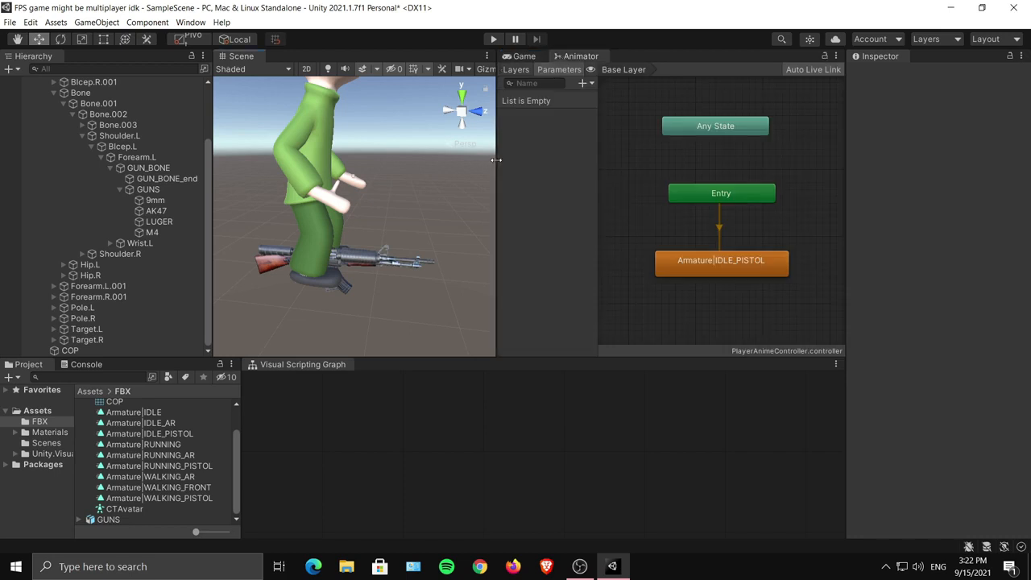
{"action": "left_click_drag", "start_coordinate": [496, 159], "coordinate": [727, 159]}
{"action": "scroll", "coordinate": [500, 200], "scroll_direction": "down", "scroll_amount": 4}
{"action": "middle_click_drag", "start_coordinate": [500, 200], "coordinate": [469, 253]}
{"action": "scroll", "coordinate": [475, 245], "scroll_direction": "down", "scroll_amount": 8}
{"action": "left_click_drag", "start_coordinate": [488, 227], "coordinate": [535, 198], "text": "alt"}
{"action": "scroll", "coordinate": [524, 202], "scroll_direction": "up", "scroll_amount": 5}
{"action": "middle_click_drag", "start_coordinate": [534, 198], "coordinate": [545, 215]}
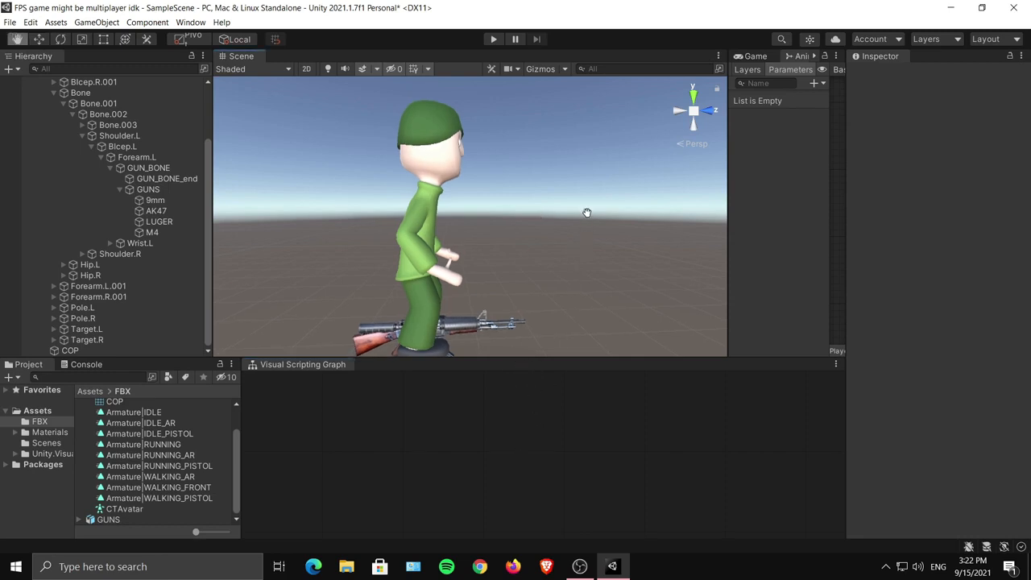
{"action": "scroll", "coordinate": [587, 209], "scroll_direction": "down", "scroll_amount": 7}
{"action": "scroll", "coordinate": [587, 197], "scroll_direction": "up", "scroll_amount": 3}
{"action": "left_click_drag", "start_coordinate": [586, 197], "coordinate": [578, 210], "text": "alt"}
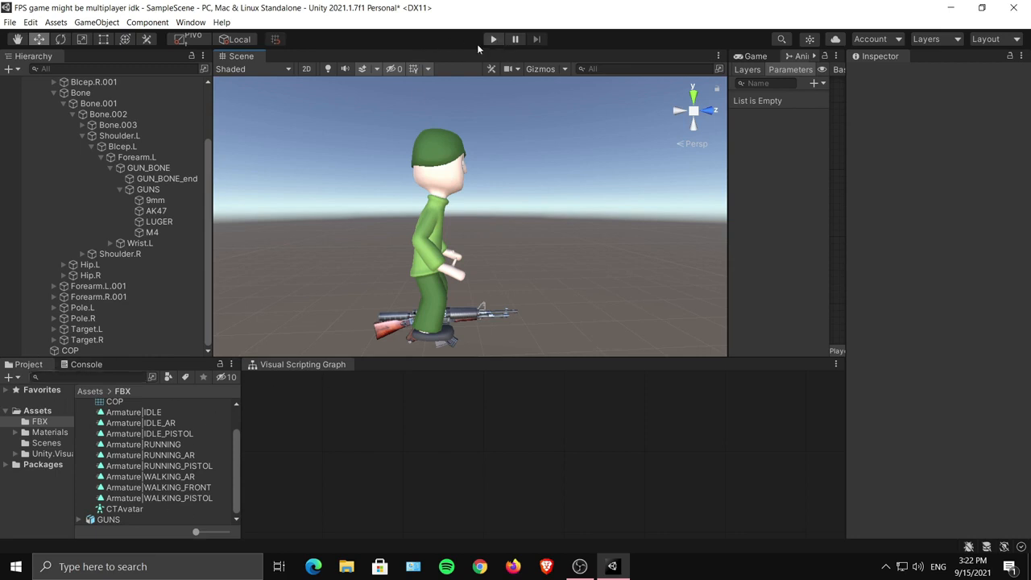
Deactivate the AK47, LUGER and M4 objects under GUNS, leaving only the 9mm active.
{"action": "left_click", "coordinate": [157, 209]}
{"action": "left_click", "coordinate": [151, 232], "text": "shift"}
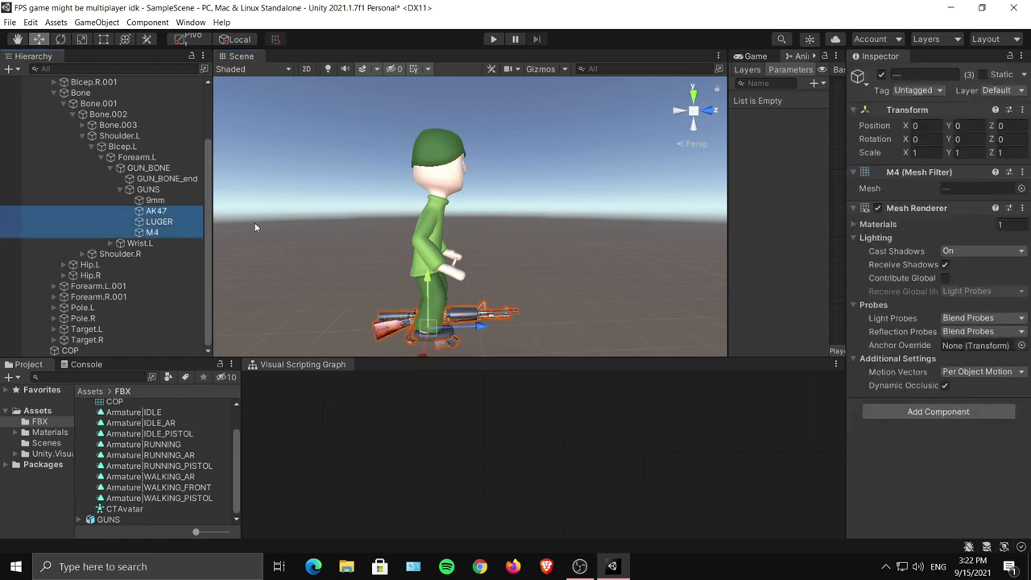
{"action": "left_click", "coordinate": [881, 74]}
{"action": "scroll", "coordinate": [495, 222], "scroll_direction": "up", "scroll_amount": 3}
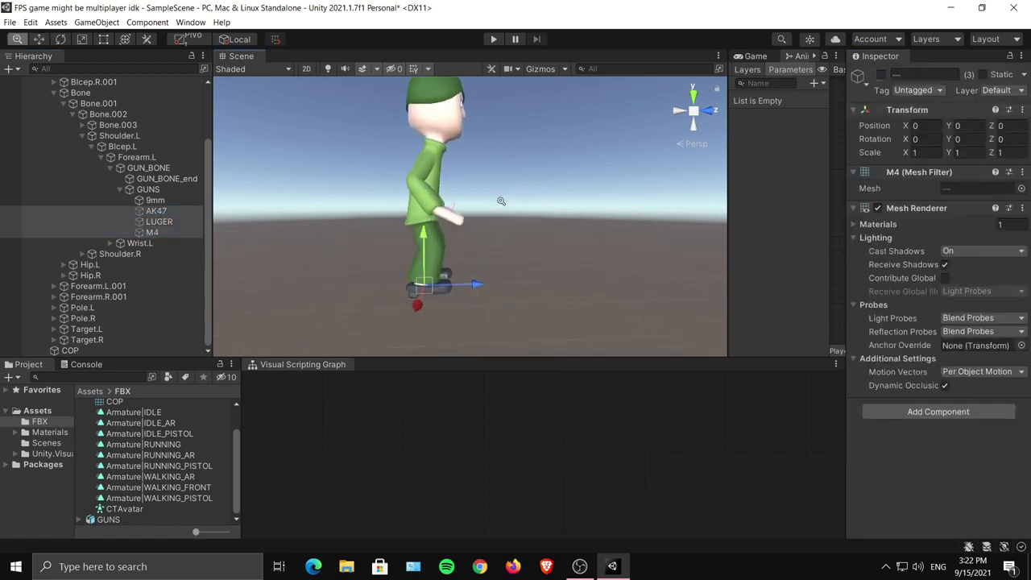
Select the 9mm pistol, enter Play mode and pause it while the character holds its pistol idle pose.
{"action": "left_click", "coordinate": [155, 199]}
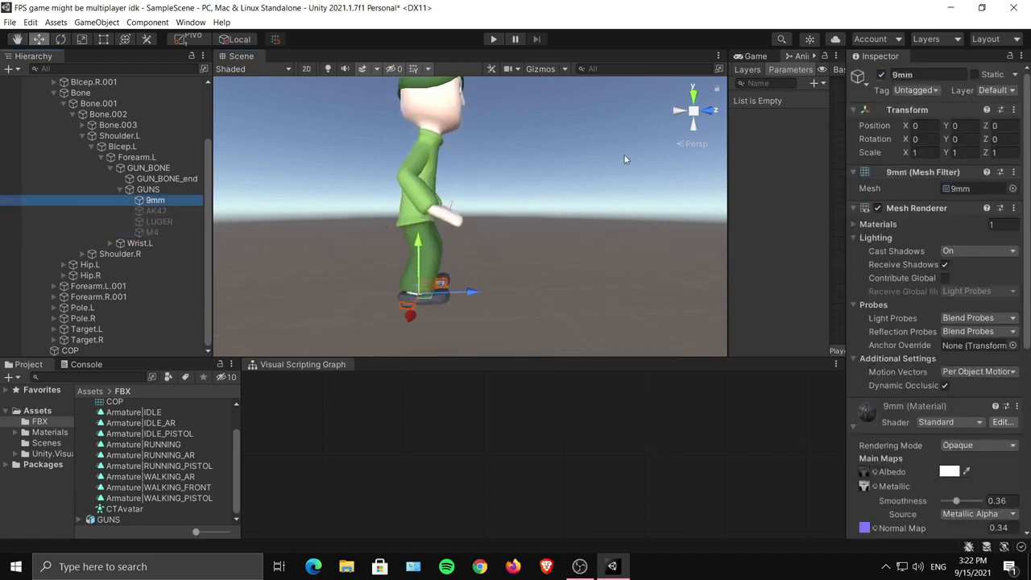
{"action": "left_click", "coordinate": [493, 39]}
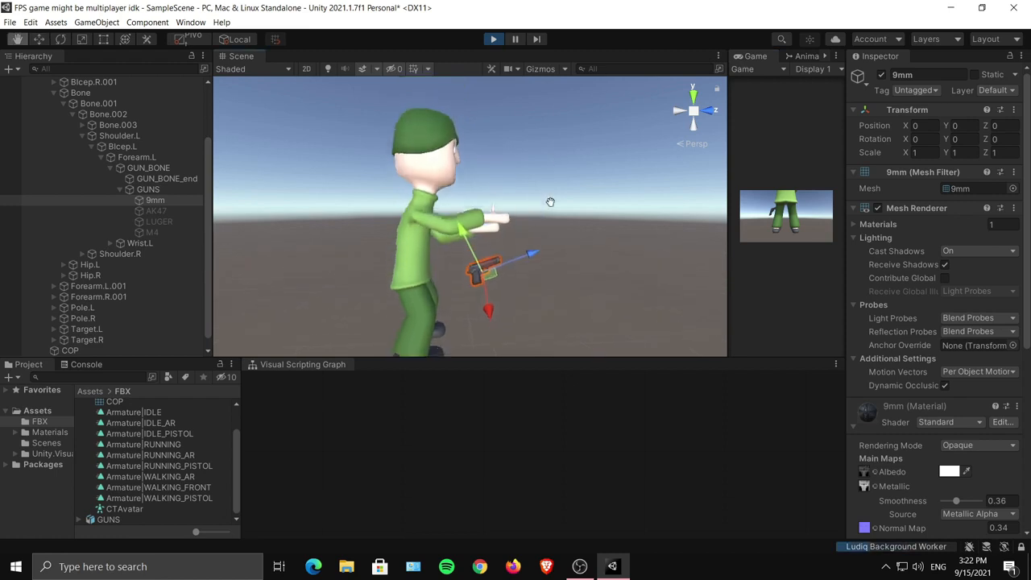
{"action": "left_click_drag", "start_coordinate": [550, 202], "coordinate": [393, 252], "text": "alt"}
{"action": "scroll", "coordinate": [494, 207], "scroll_direction": "up", "scroll_amount": 8}
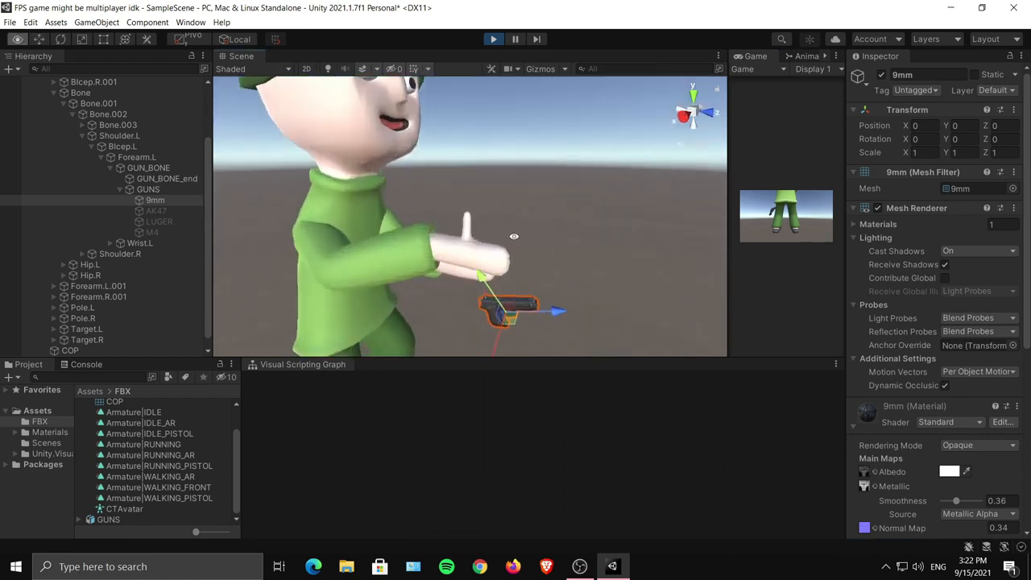
{"action": "left_click_drag", "start_coordinate": [514, 236], "coordinate": [555, 194], "text": "alt"}
{"action": "scroll", "coordinate": [549, 224], "scroll_direction": "down", "scroll_amount": 8}
{"action": "middle_click_drag", "start_coordinate": [541, 211], "coordinate": [527, 193]}
{"action": "middle_click_drag", "start_coordinate": [539, 316], "coordinate": [551, 218]}
{"action": "scroll", "coordinate": [552, 218], "scroll_direction": "down", "scroll_amount": 2}
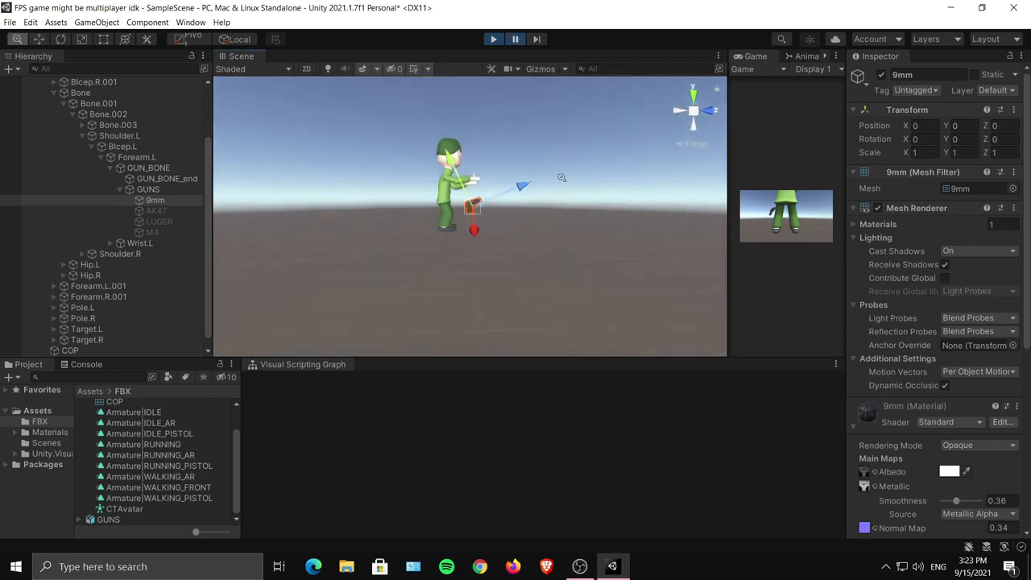
Raise the 9mm pistol toward the character's arms, to a position of about X 0.59, Y 1.56.
{"action": "scroll", "coordinate": [569, 209], "scroll_direction": "up", "scroll_amount": 10}
{"action": "left_click_drag", "start_coordinate": [578, 218], "coordinate": [492, 244], "text": "alt"}
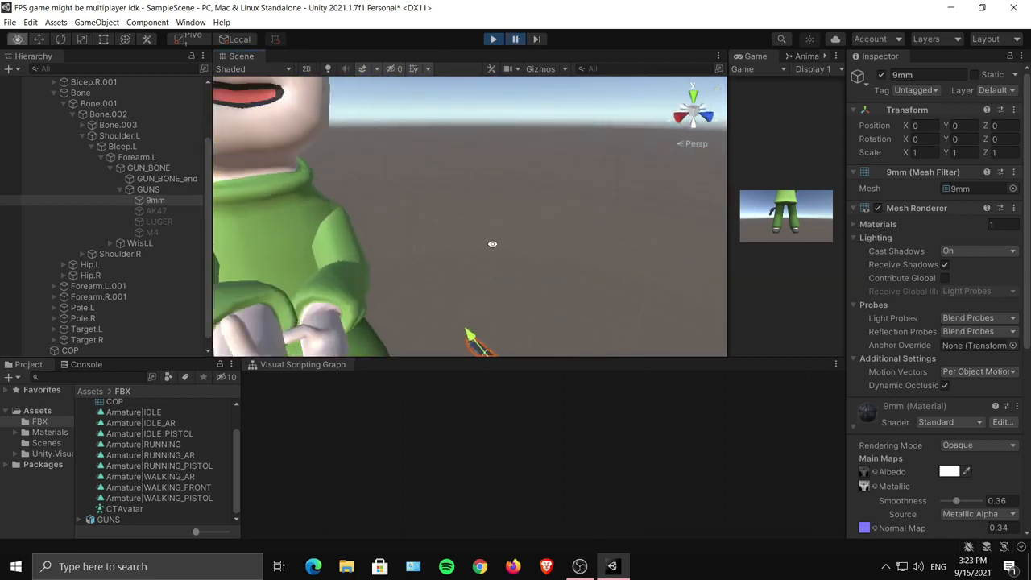
{"action": "scroll", "coordinate": [494, 207], "scroll_direction": "down", "scroll_amount": 5}
{"action": "left_click_drag", "start_coordinate": [495, 207], "coordinate": [401, 192], "text": "alt"}
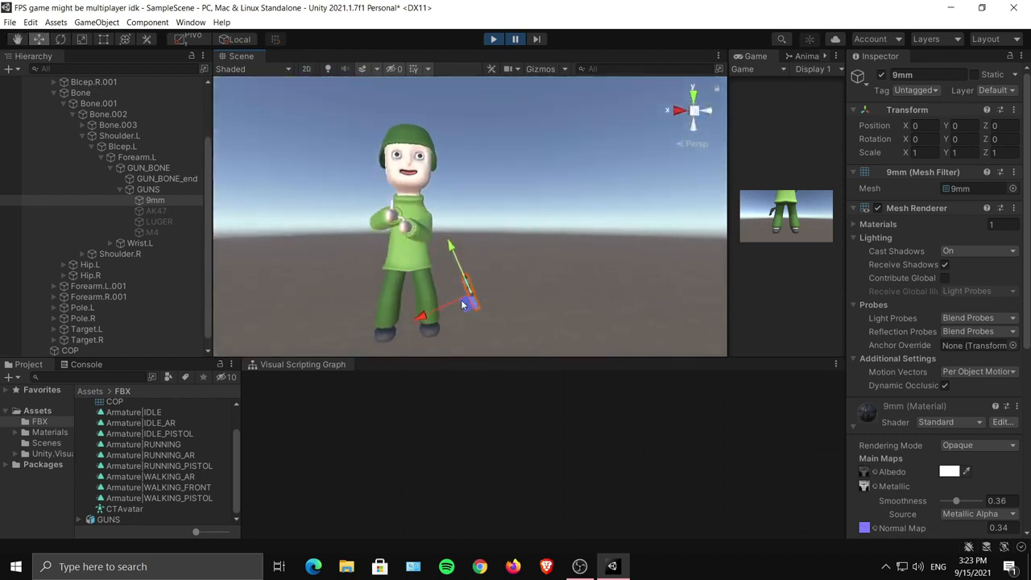
{"action": "left_click_drag", "start_coordinate": [463, 305], "coordinate": [570, 196]}
{"action": "scroll", "coordinate": [491, 225], "scroll_direction": "up", "scroll_amount": 3}
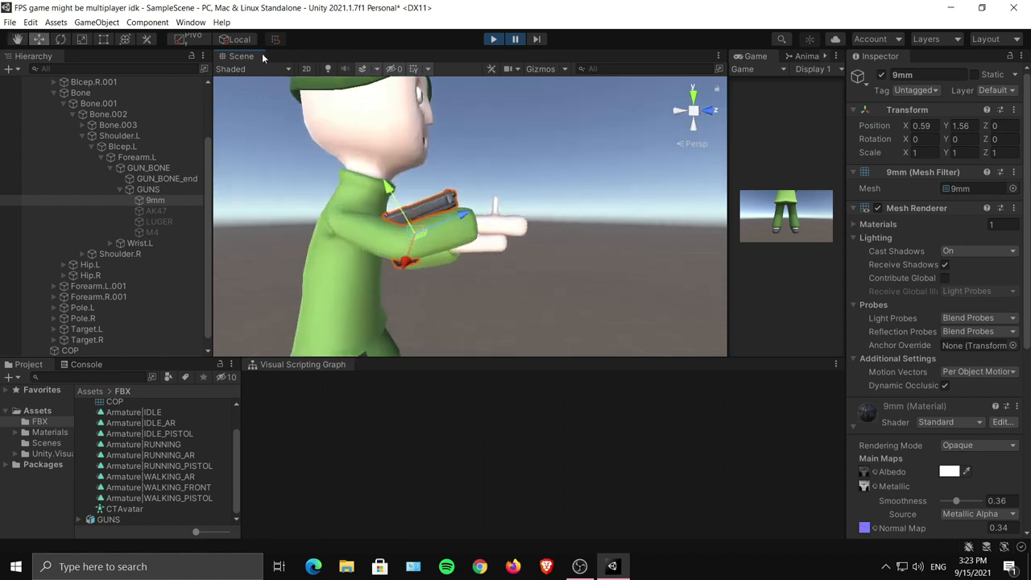
Move the 9mm forward into the character's hands, at about X 0.598, Y 1.21, Z 0.674.
{"action": "left_click", "coordinate": [236, 39]}
{"action": "left_click_drag", "start_coordinate": [466, 233], "coordinate": [539, 231]}
{"action": "left_click_drag", "start_coordinate": [669, 202], "coordinate": [607, 179], "text": "alt"}
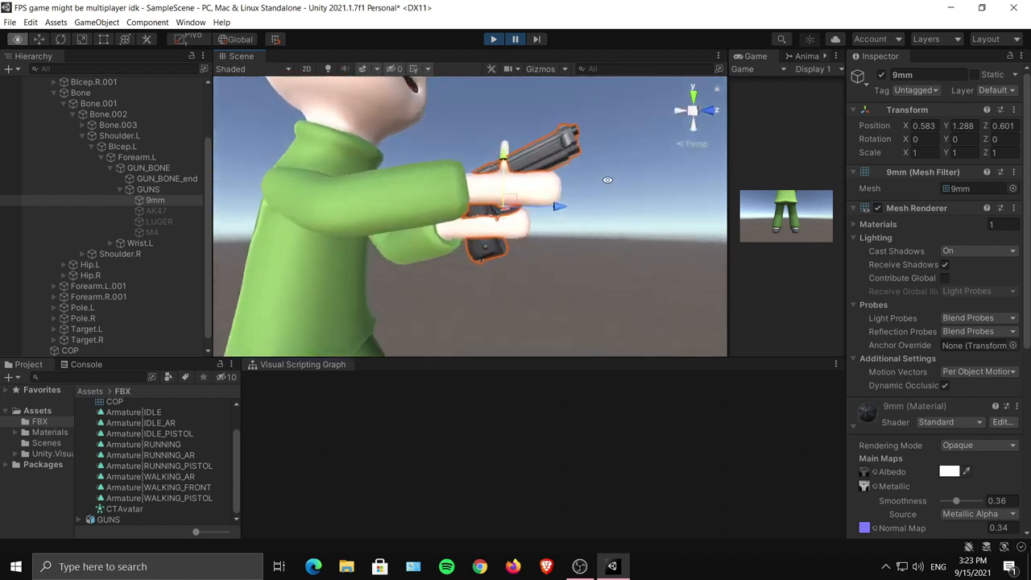
{"action": "left_click_drag", "start_coordinate": [510, 216], "coordinate": [593, 171]}
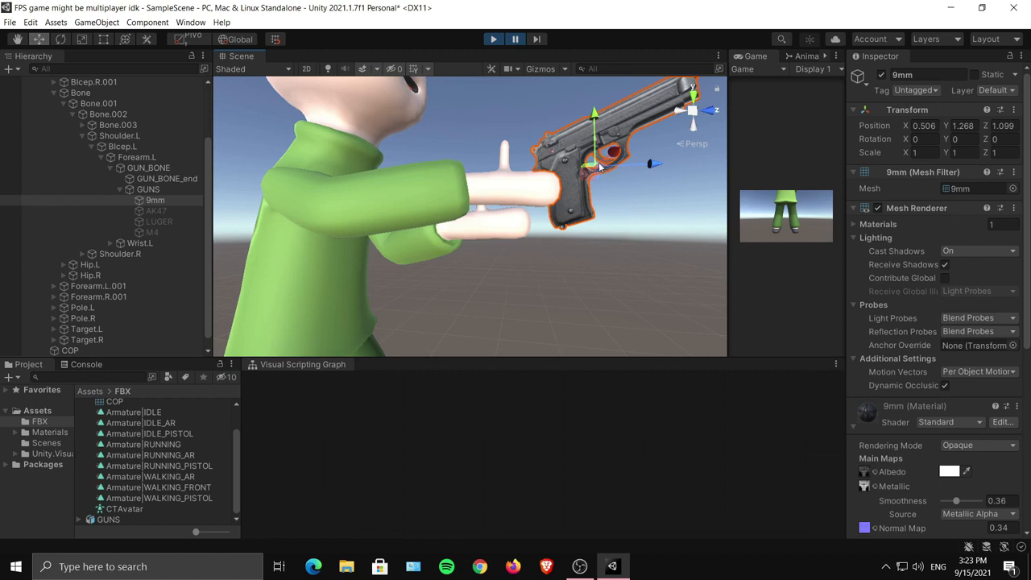
{"action": "left_click_drag", "start_coordinate": [588, 176], "coordinate": [516, 225]}
{"action": "left_click_drag", "start_coordinate": [516, 225], "coordinate": [524, 197], "text": "alt"}
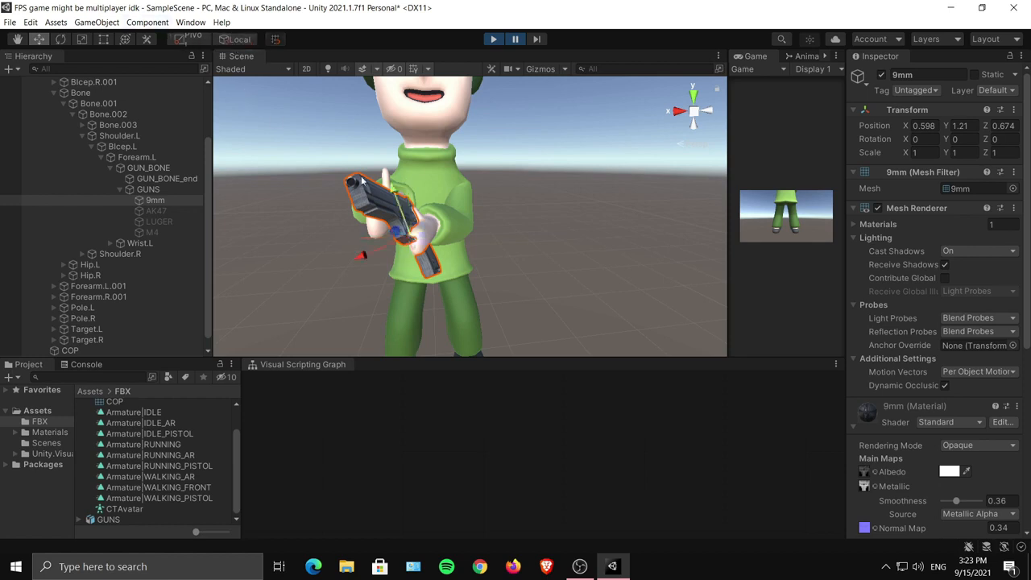
Rotate the 9mm so it points straight ahead, to about X 26.5, Y -1.4, Z 24.6 degrees.
{"action": "left_click", "coordinate": [62, 39]}
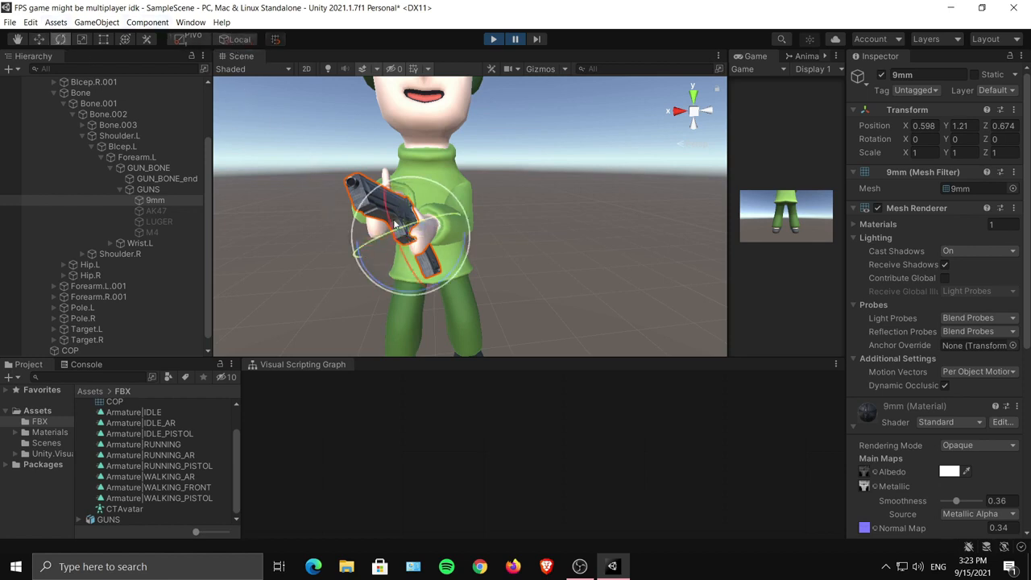
{"action": "left_click_drag", "start_coordinate": [394, 223], "coordinate": [481, 202]}
{"action": "left_click_drag", "start_coordinate": [480, 202], "coordinate": [562, 201], "text": "alt"}
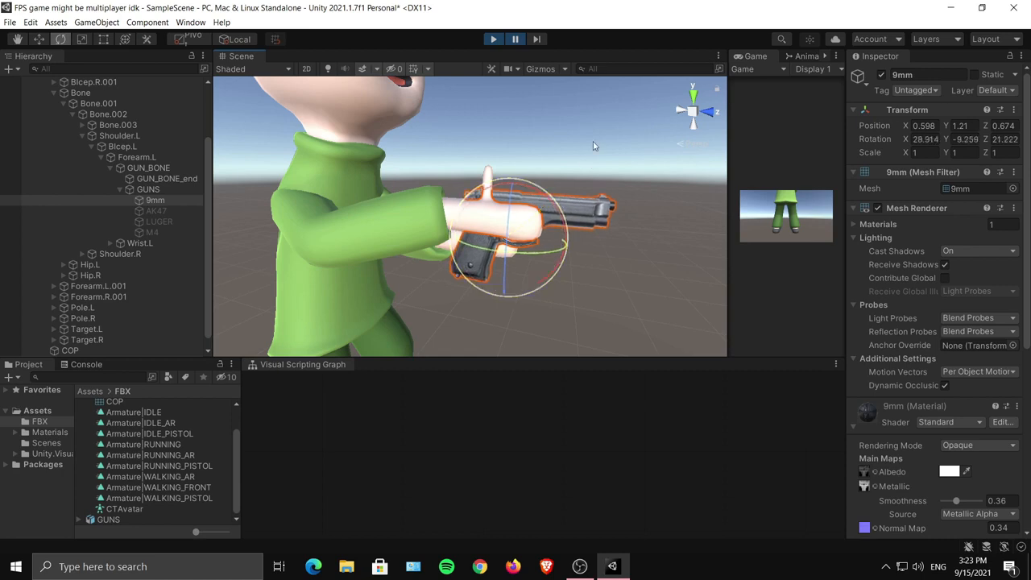
{"action": "left_click_drag", "start_coordinate": [603, 121], "coordinate": [521, 211], "text": "alt"}
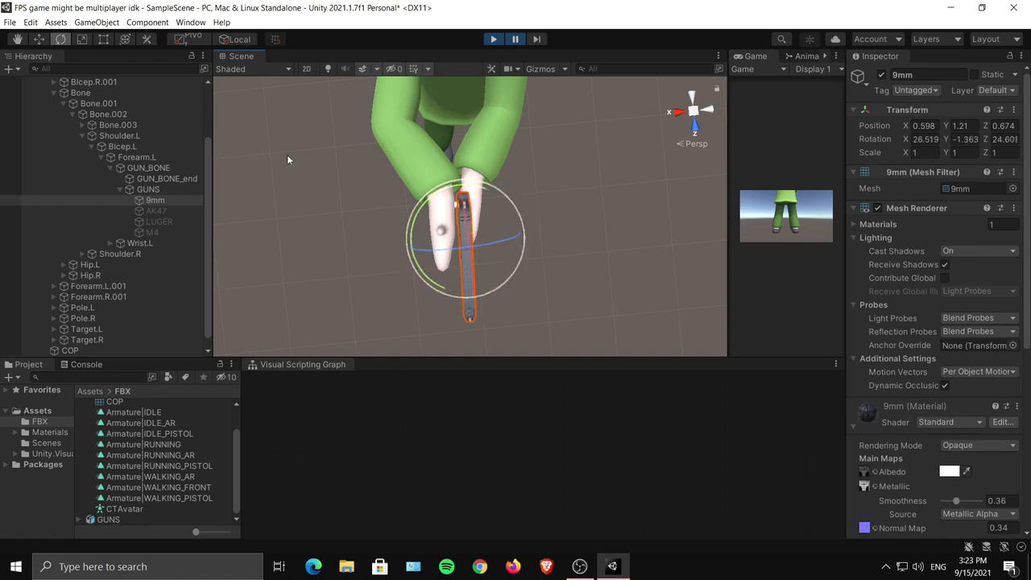
Fine-tune the pistol's place in the grip to about X 0.607, Y 1.288, Z 0.755.
{"action": "left_click", "coordinate": [39, 39]}
{"action": "mouse_move", "coordinate": [456, 236]}
{"action": "left_mouse_down"}
{"action": "mouse_move", "coordinate": [442, 238]}
{"action": "mouse_move", "coordinate": [452, 250]}
{"action": "mouse_move", "coordinate": [450, 232]}
{"action": "left_mouse_up"}
{"action": "left_click_drag", "start_coordinate": [450, 232], "coordinate": [564, 227], "text": "alt"}
{"action": "scroll", "coordinate": [590, 228], "scroll_direction": "up", "scroll_amount": 5}
{"action": "middle_click_drag", "start_coordinate": [564, 227], "coordinate": [454, 282]}
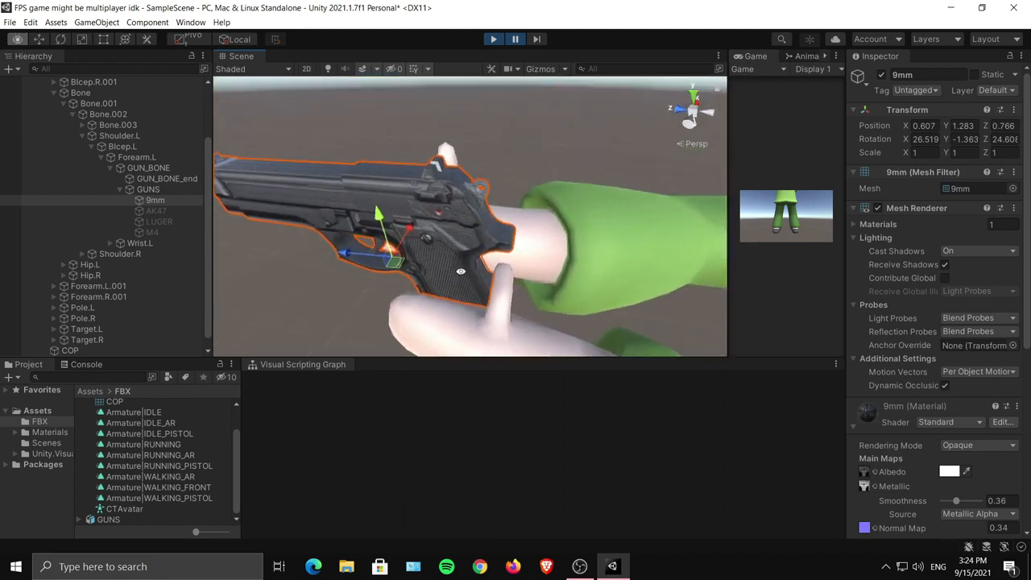
{"action": "left_click_drag", "start_coordinate": [454, 281], "coordinate": [559, 175], "text": "alt"}
{"action": "scroll", "coordinate": [559, 174], "scroll_direction": "up", "scroll_amount": 3}
{"action": "scroll", "coordinate": [554, 174], "scroll_direction": "down", "scroll_amount": 8}
{"action": "left_click_drag", "start_coordinate": [535, 240], "coordinate": [523, 216], "text": "alt"}
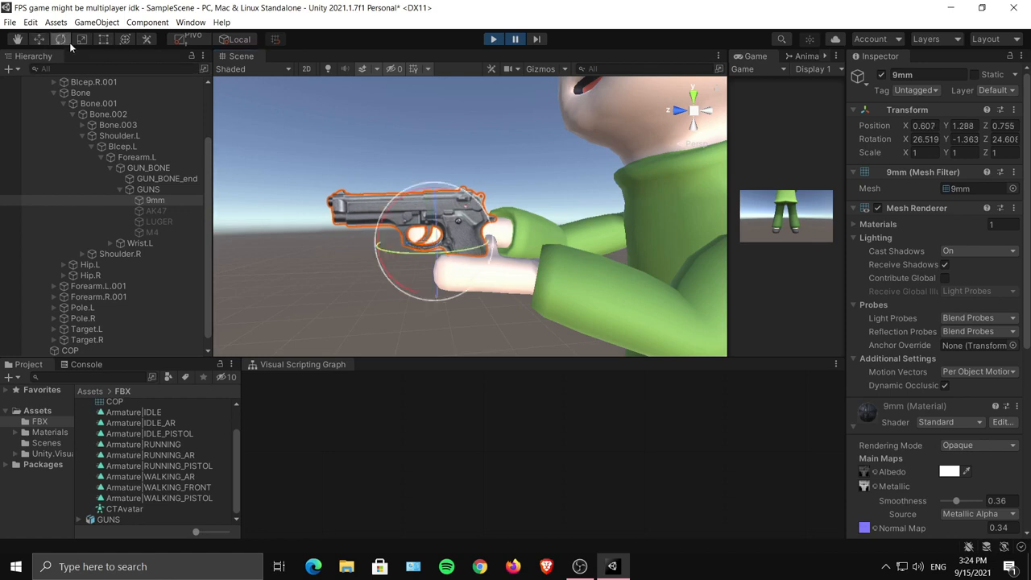
Adjust the 9mm's rotation to about X 24.7, Y -2.3, Z 24.2 degrees and check its aim from several sides.
{"action": "left_click_drag", "start_coordinate": [386, 218], "coordinate": [708, 274]}
{"action": "right_click_drag", "start_coordinate": [709, 274], "coordinate": [492, 201], "text": "alt"}
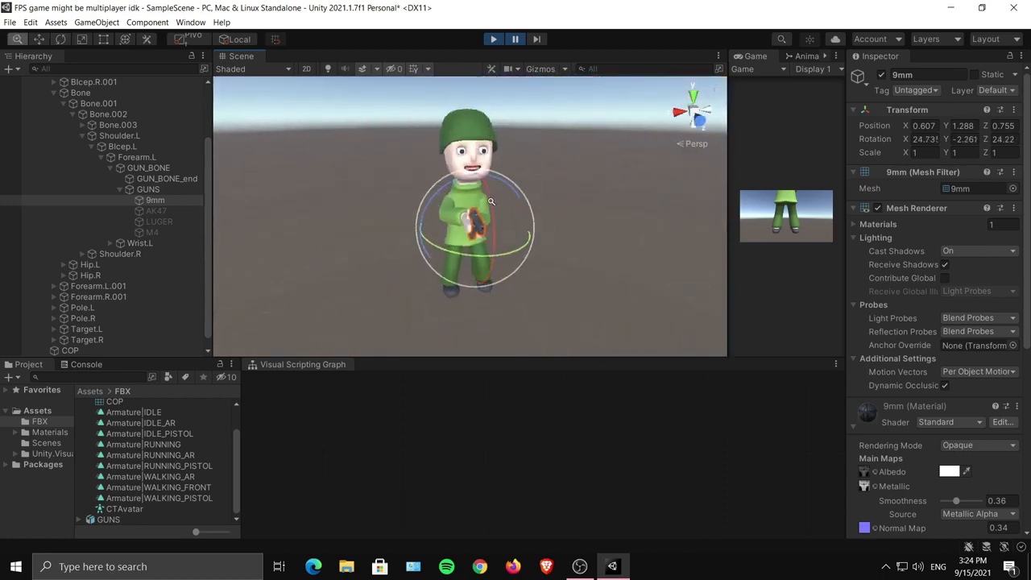
{"action": "left_click_drag", "start_coordinate": [492, 202], "coordinate": [266, 145], "text": "alt"}
{"action": "right_click_drag", "start_coordinate": [265, 145], "coordinate": [475, 165], "text": "alt"}
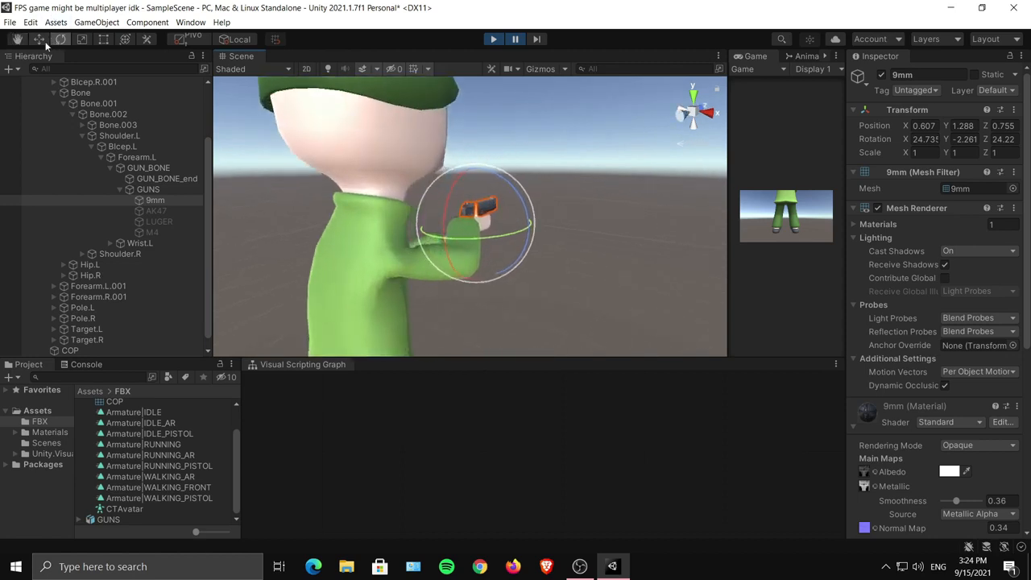
{"action": "left_click", "coordinate": [42, 42]}
{"action": "left_click_drag", "start_coordinate": [523, 161], "coordinate": [1002, 129], "text": "alt"}
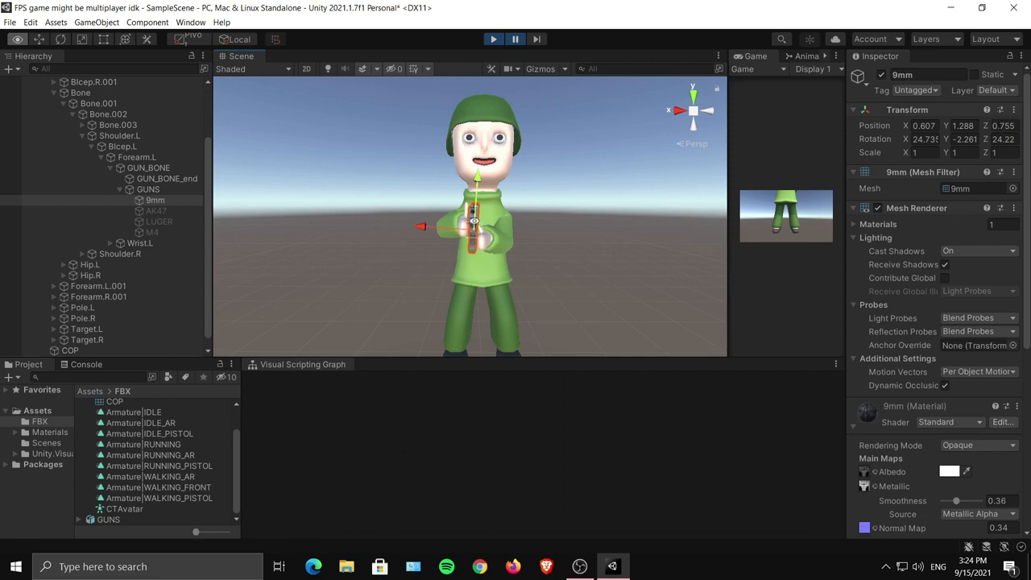
{"action": "scroll", "coordinate": [505, 233], "scroll_direction": "up", "scroll_amount": 3}
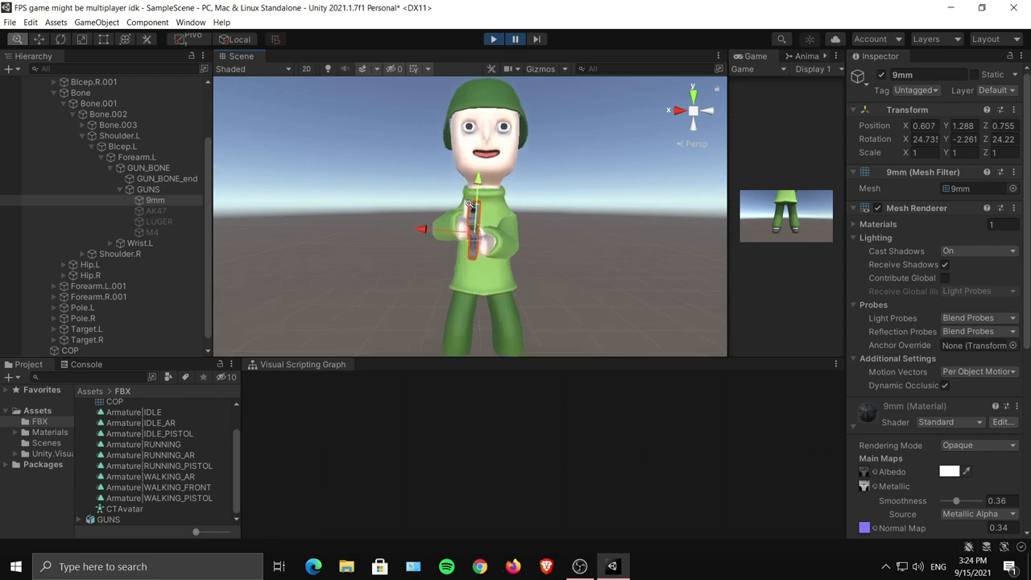
Straighten the pistol's sideways tilt as seen from the front, to a Z rotation of about 20.4 degrees.
{"action": "left_click", "coordinate": [60, 38]}
{"action": "left_click_drag", "start_coordinate": [369, 155], "coordinate": [344, 188], "text": "alt"}
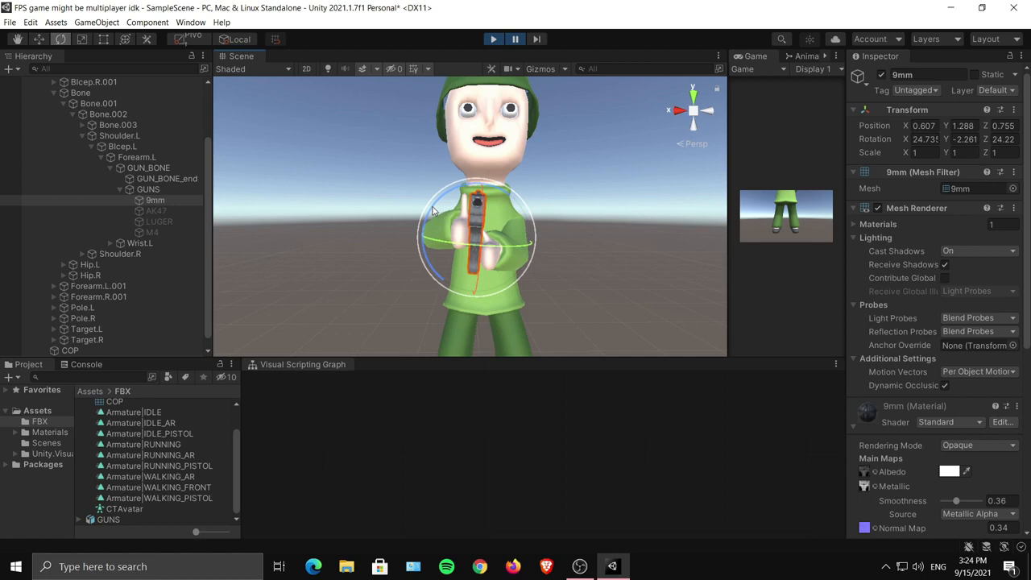
{"action": "left_click_drag", "start_coordinate": [433, 211], "coordinate": [429, 211]}
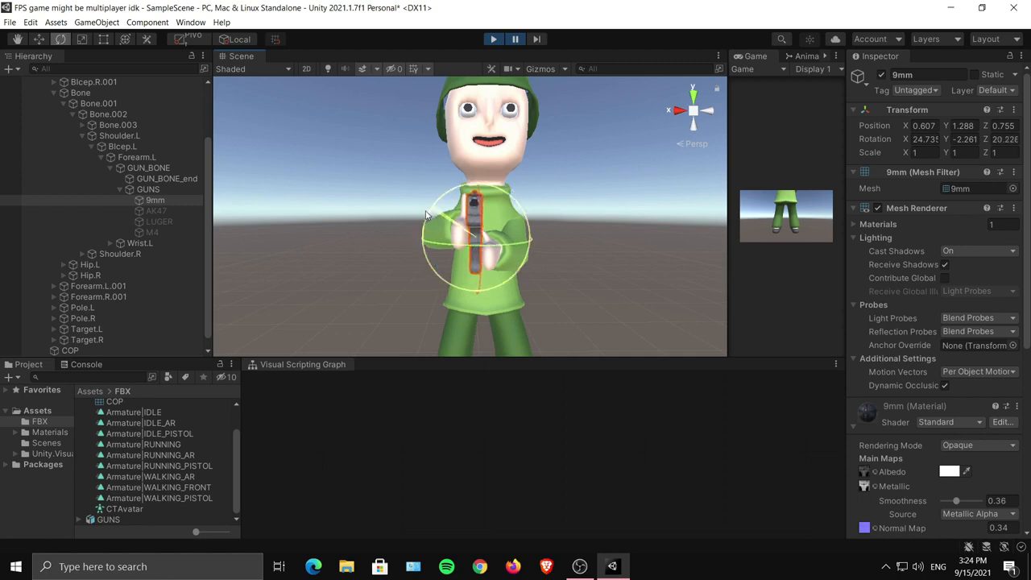
{"action": "left_click_drag", "start_coordinate": [427, 216], "coordinate": [529, 217], "text": "alt"}
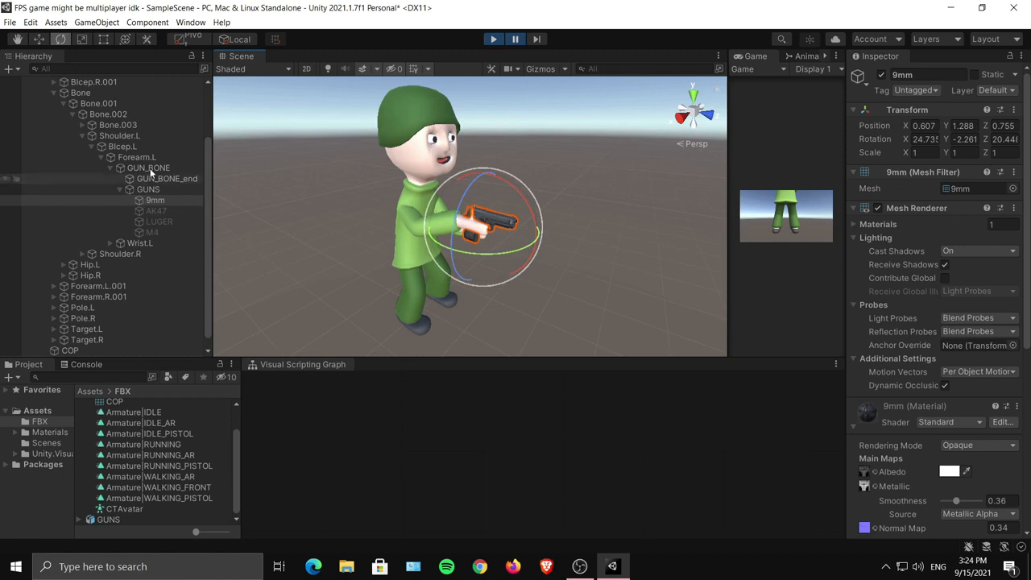
Copy the whole Transform component of the posed 9mm pistol.
{"action": "left_click", "coordinate": [39, 39]}
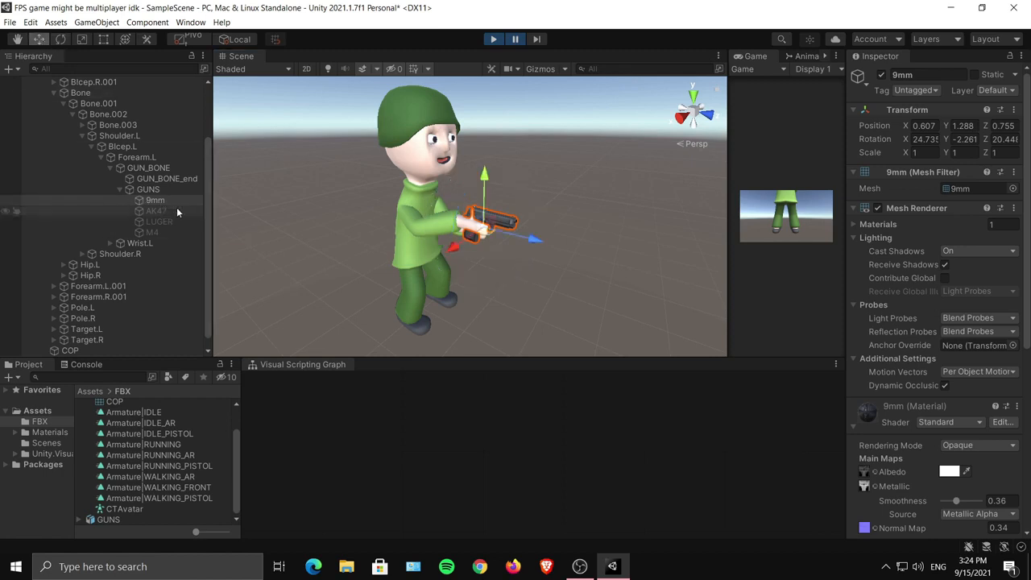
{"action": "right_click", "coordinate": [915, 113]}
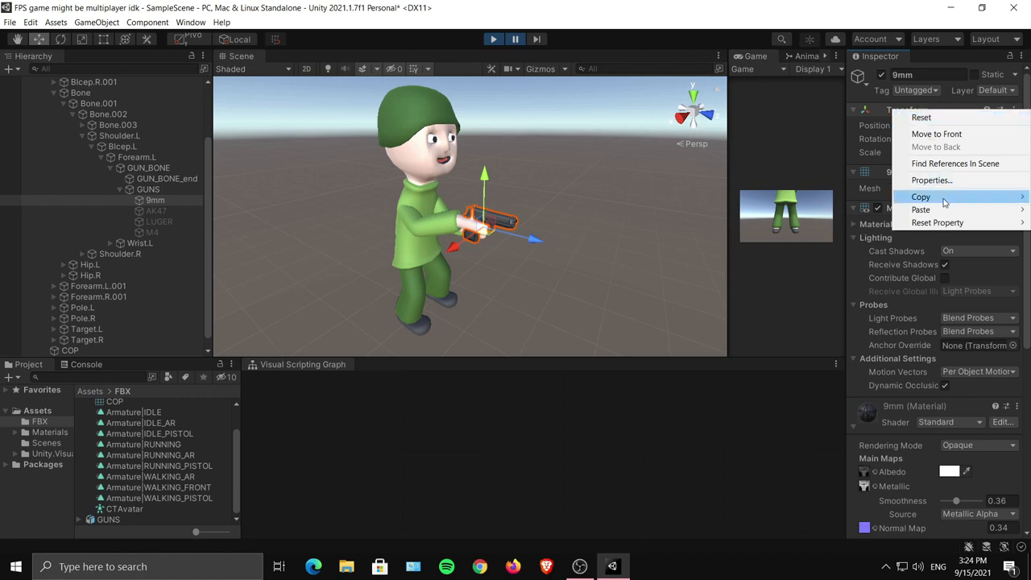
{"action": "mouse_move", "coordinate": [942, 205]}
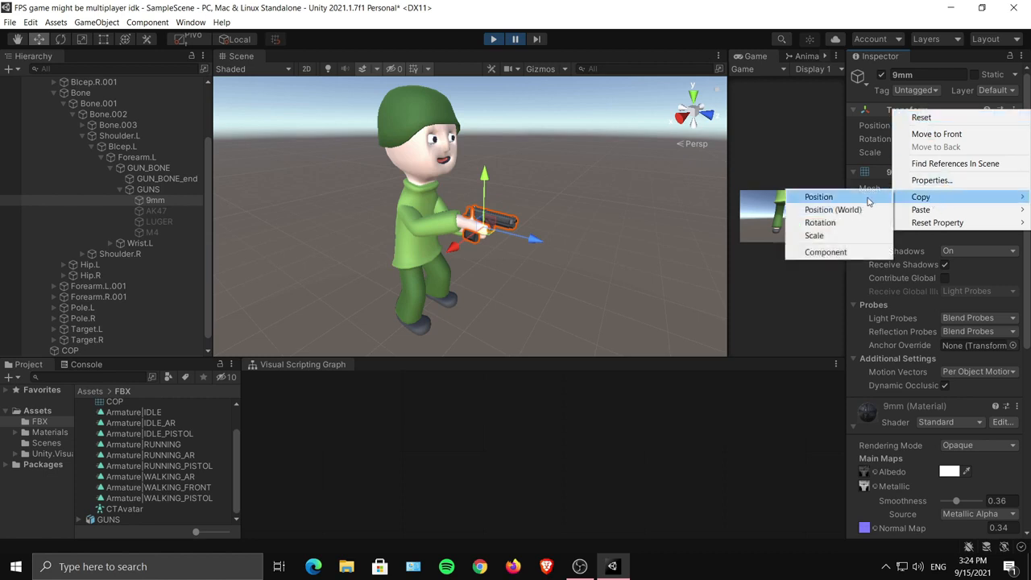
{"action": "left_click", "coordinate": [858, 256]}
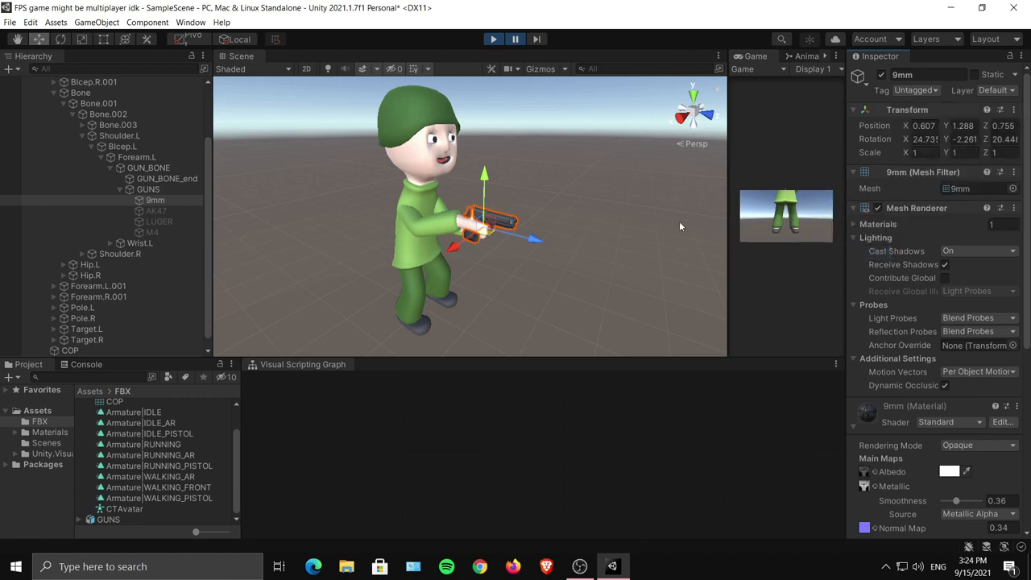
{"action": "left_click_drag", "start_coordinate": [679, 226], "coordinate": [493, 172], "text": "alt"}
Leave play mode and paste the copied Transform component values onto the 9mm pistol.
{"action": "left_click", "coordinate": [494, 39]}
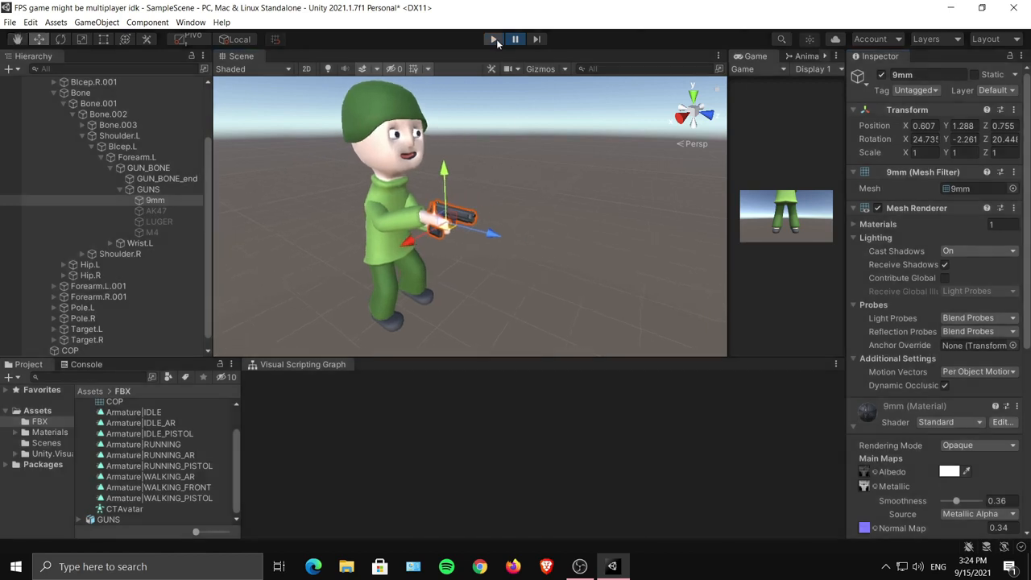
{"action": "left_click_drag", "start_coordinate": [480, 200], "coordinate": [660, 196], "text": "alt"}
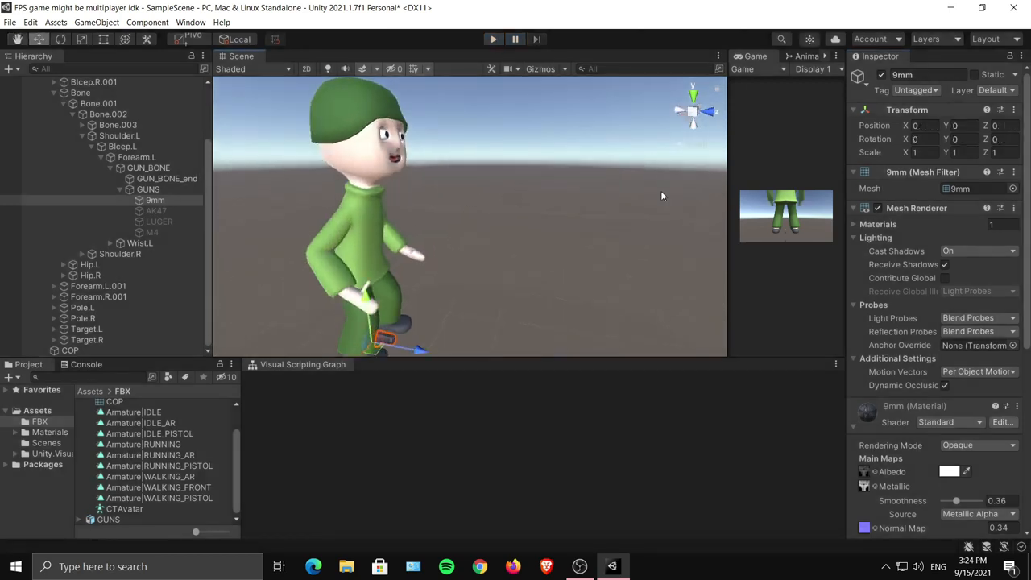
{"action": "right_click", "coordinate": [902, 119]}
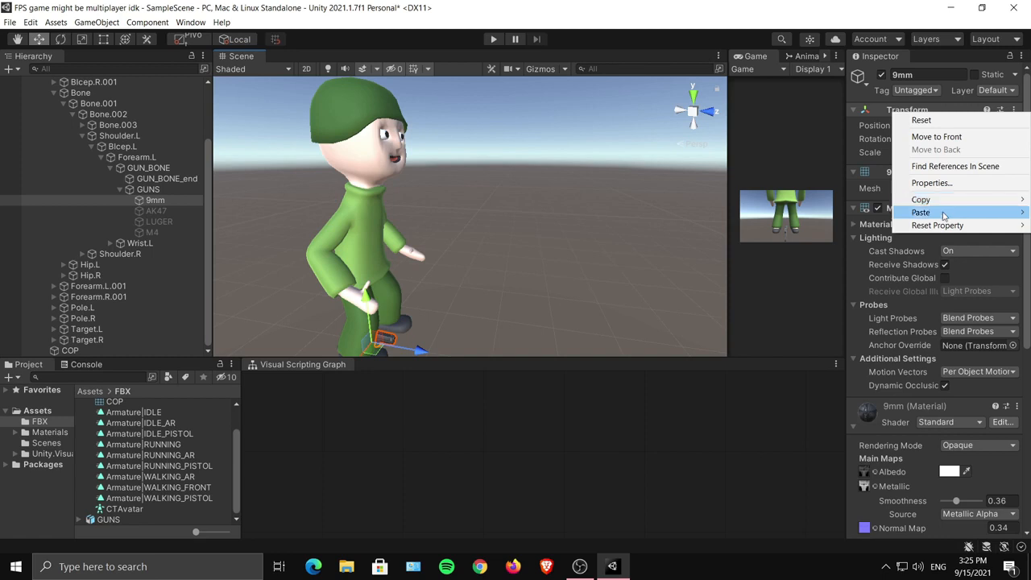
{"action": "mouse_move", "coordinate": [944, 214]}
{"action": "left_click", "coordinate": [830, 279]}
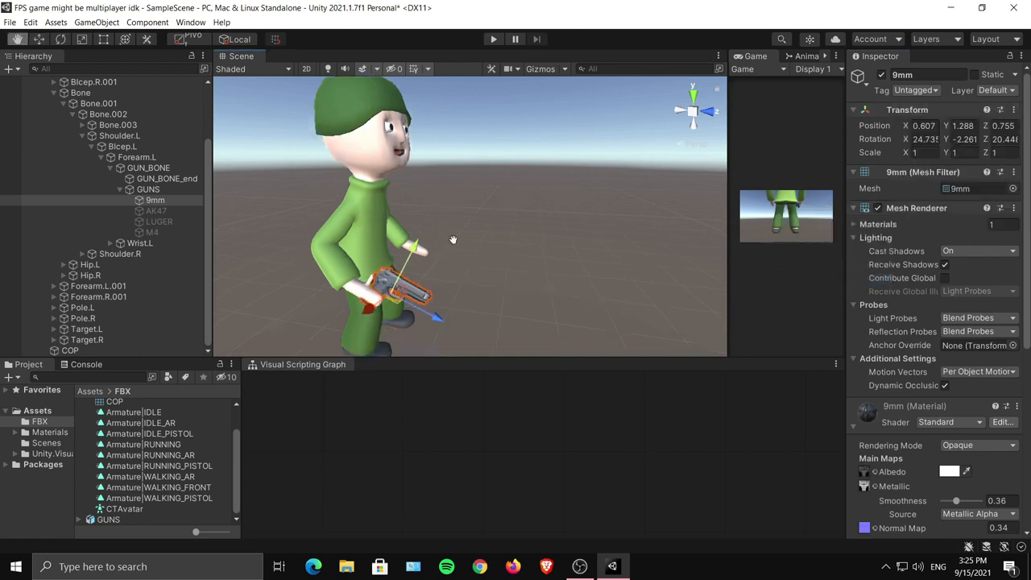
Examine the 9mm pistol at the character's hand in the edit-mode pose, both close up and from farther away.
{"action": "middle_click_drag", "start_coordinate": [453, 240], "coordinate": [472, 221]}
{"action": "left_click_drag", "start_coordinate": [466, 261], "coordinate": [486, 242], "text": "alt"}
{"action": "middle_click_drag", "start_coordinate": [485, 241], "coordinate": [506, 186]}
{"action": "scroll", "coordinate": [508, 187], "scroll_direction": "up", "scroll_amount": 5}
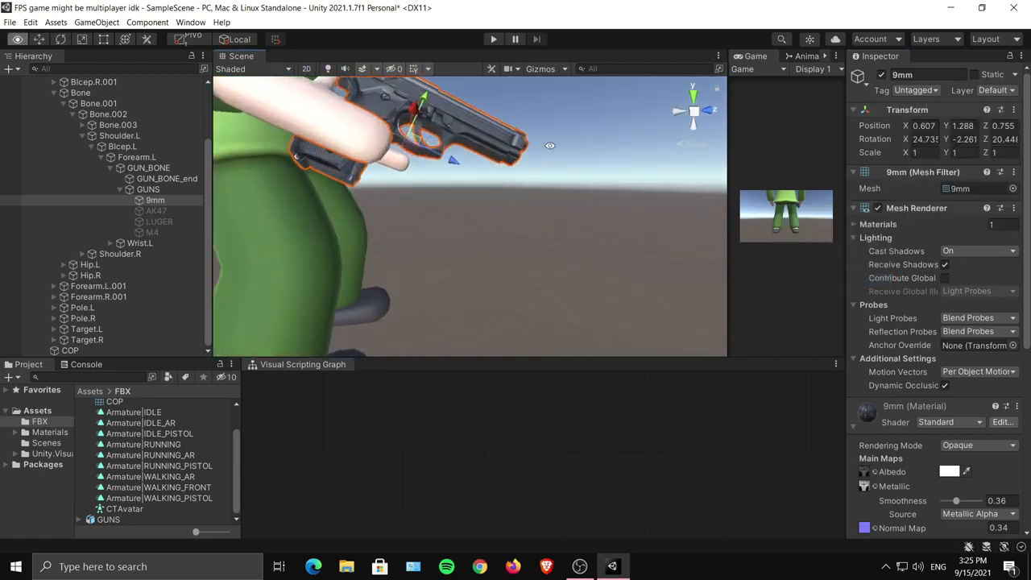
{"action": "left_click_drag", "start_coordinate": [550, 146], "coordinate": [520, 232], "text": "alt"}
{"action": "right_click_drag", "start_coordinate": [520, 233], "coordinate": [524, 192], "text": "alt"}
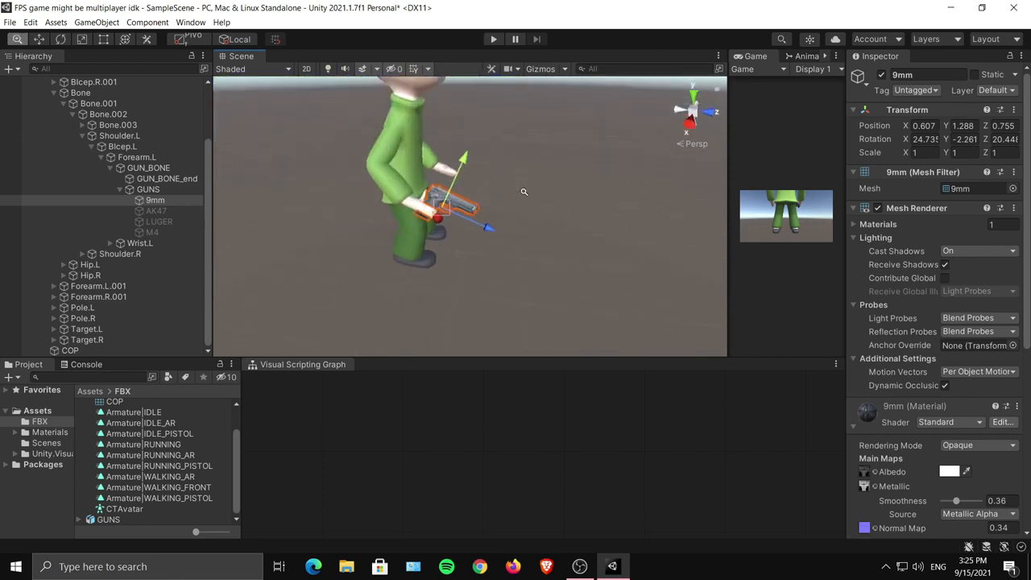
{"action": "middle_click_drag", "start_coordinate": [541, 80], "coordinate": [534, 191]}
{"action": "middle_click_drag", "start_coordinate": [512, 228], "coordinate": [524, 201]}
{"action": "left_click_drag", "start_coordinate": [524, 200], "coordinate": [536, 172], "text": "alt"}
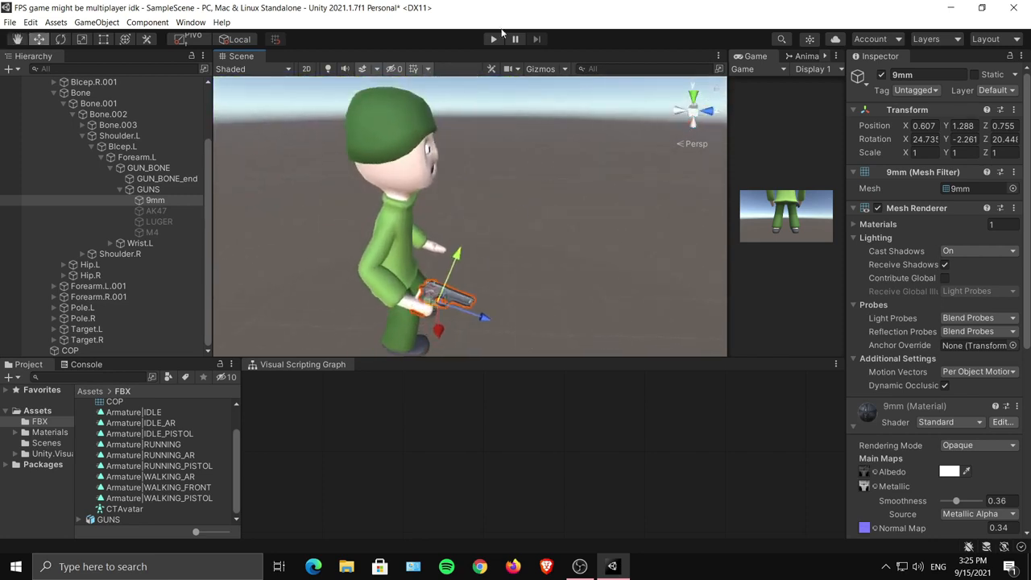
Run the scene and check from several sides how the 9mm sits in the character's hands.
{"action": "left_click", "coordinate": [493, 40]}
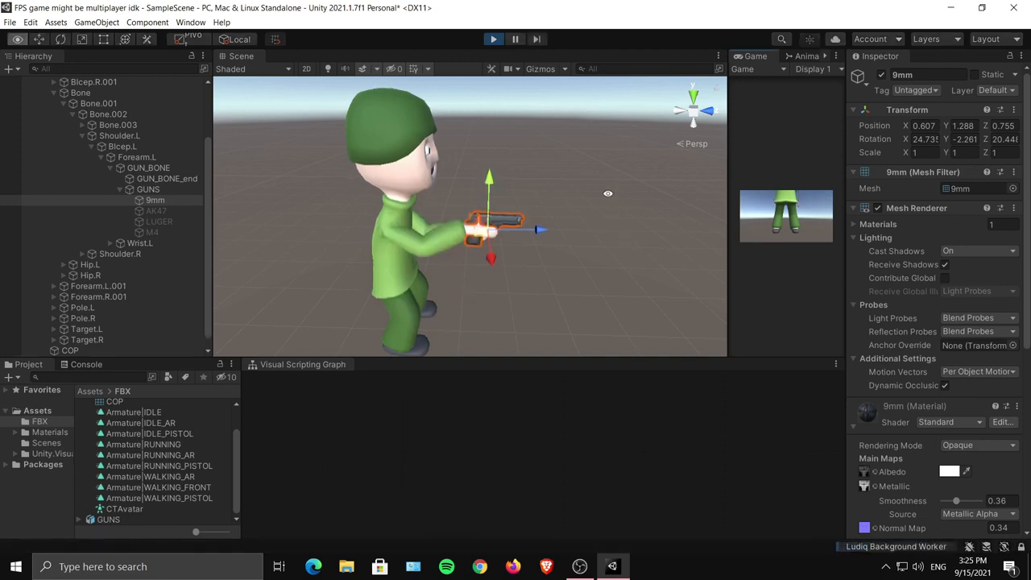
{"action": "left_click_drag", "start_coordinate": [612, 219], "coordinate": [535, 181], "text": "alt"}
{"action": "scroll", "coordinate": [559, 161], "scroll_direction": "up", "scroll_amount": 3}
{"action": "scroll", "coordinate": [568, 181], "scroll_direction": "down", "scroll_amount": 3}
{"action": "left_click_drag", "start_coordinate": [547, 194], "coordinate": [442, 230], "text": "alt"}
{"action": "right_click_drag", "start_coordinate": [441, 230], "coordinate": [469, 170], "text": "alt"}
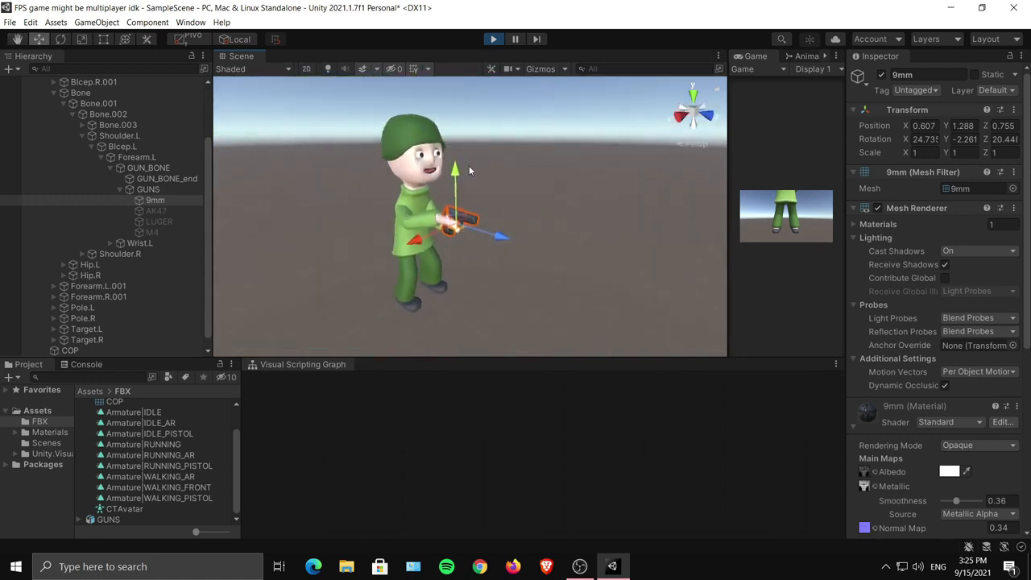
{"action": "left_click_drag", "start_coordinate": [470, 170], "coordinate": [595, 160], "text": "alt"}
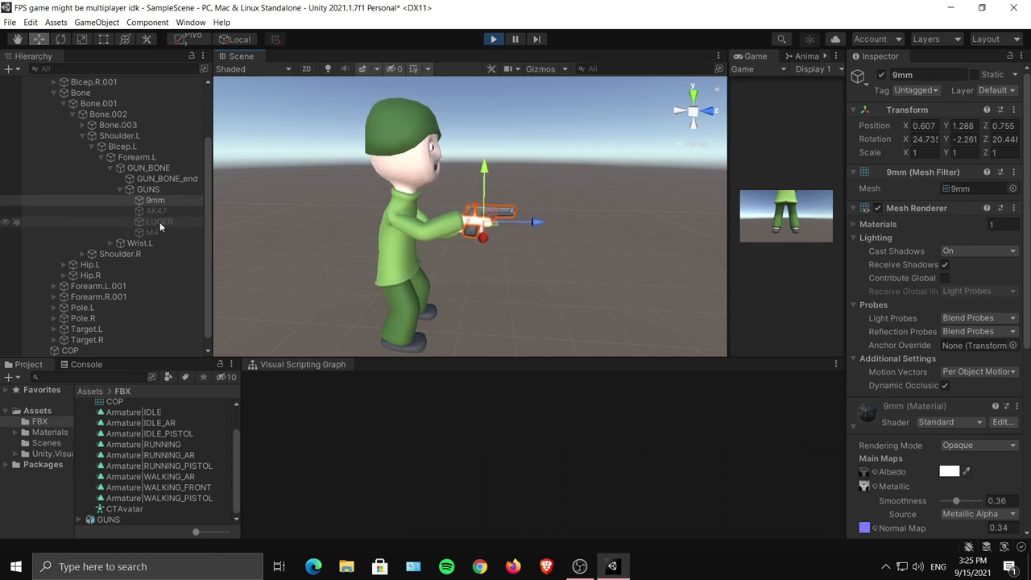
Stop the scene and deactivate the 9mm object under GUNS.
{"action": "left_click", "coordinate": [492, 38]}
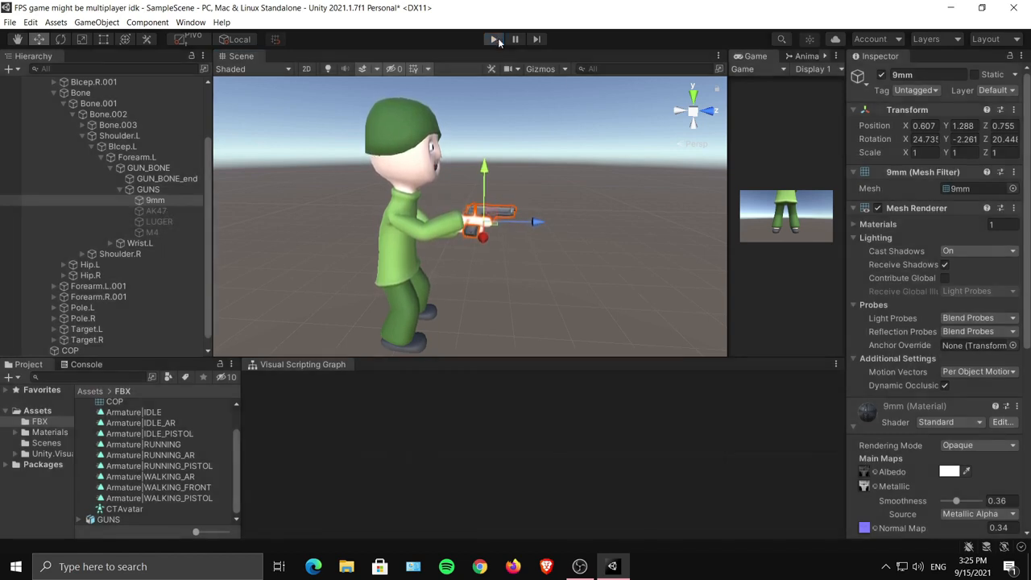
{"action": "left_click", "coordinate": [171, 211]}
{"action": "left_click", "coordinate": [173, 200]}
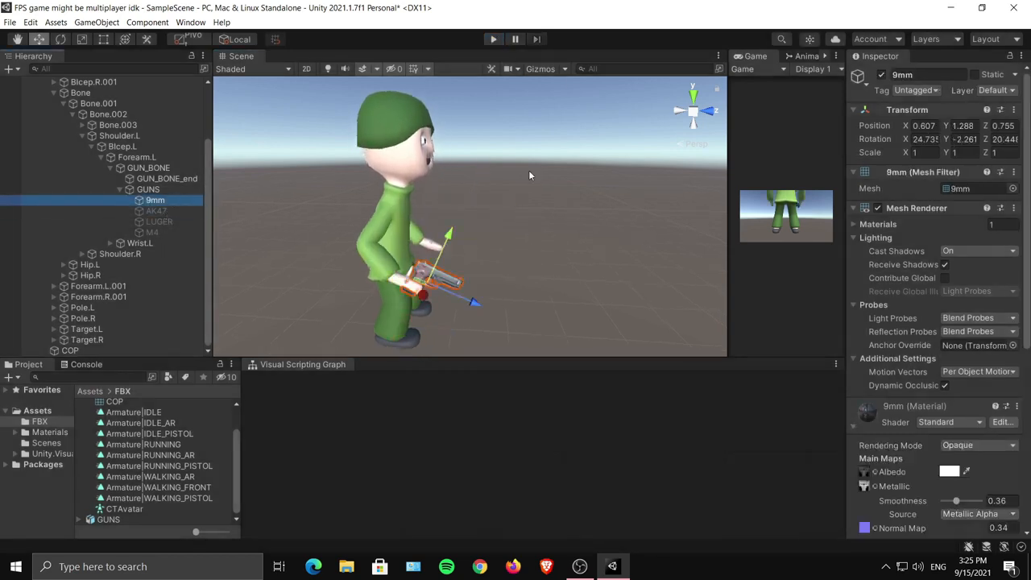
{"action": "left_click", "coordinate": [880, 74]}
{"action": "left_click", "coordinate": [179, 211]}
{"action": "left_click", "coordinate": [880, 74]}
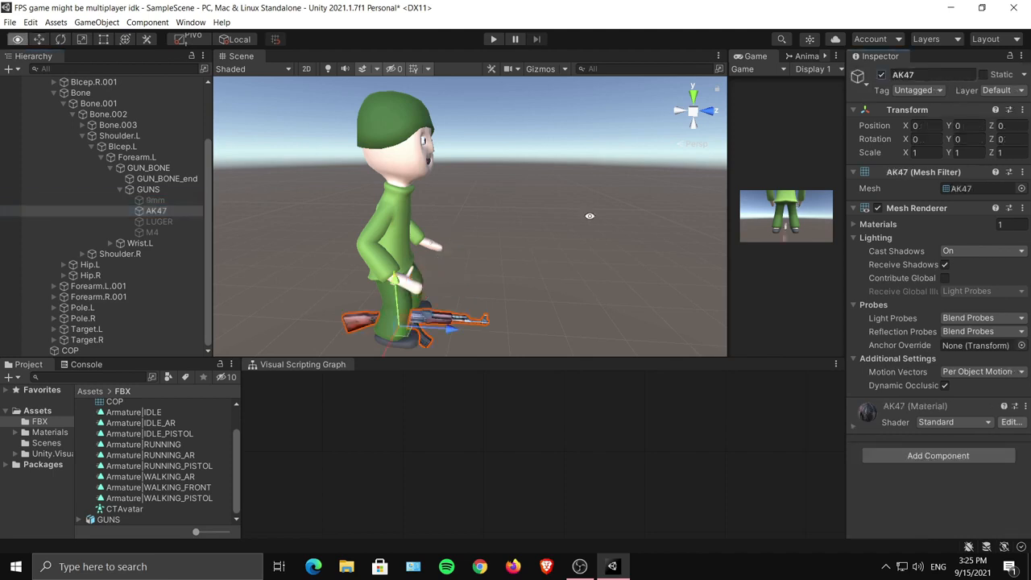
{"action": "left_click", "coordinate": [881, 74]}
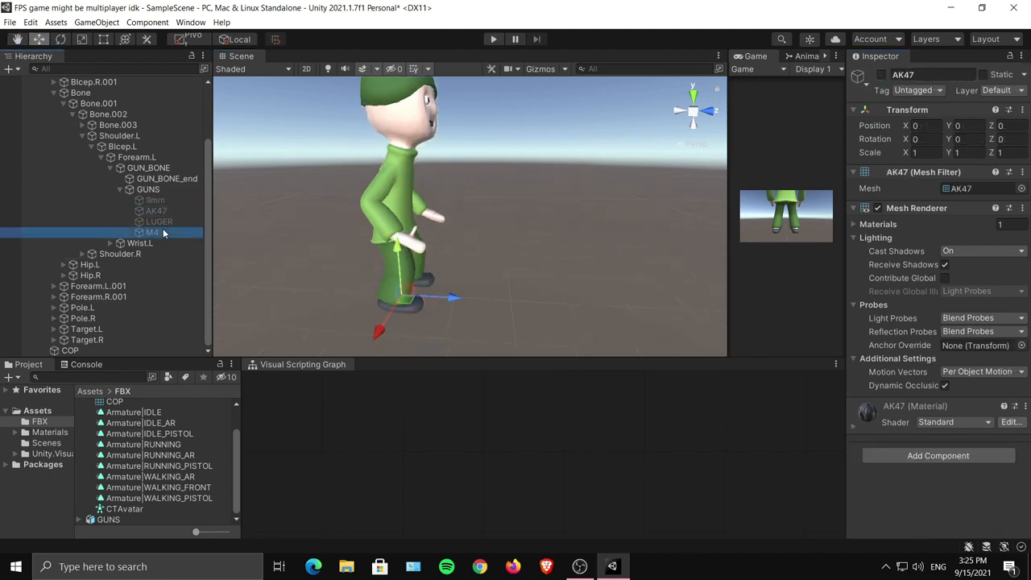
Activate the LUGER, run the scene, and paste the copied 9mm Transform values onto it.
{"action": "left_click", "coordinate": [159, 221]}
{"action": "left_click", "coordinate": [880, 74]}
{"action": "left_click", "coordinate": [493, 38]}
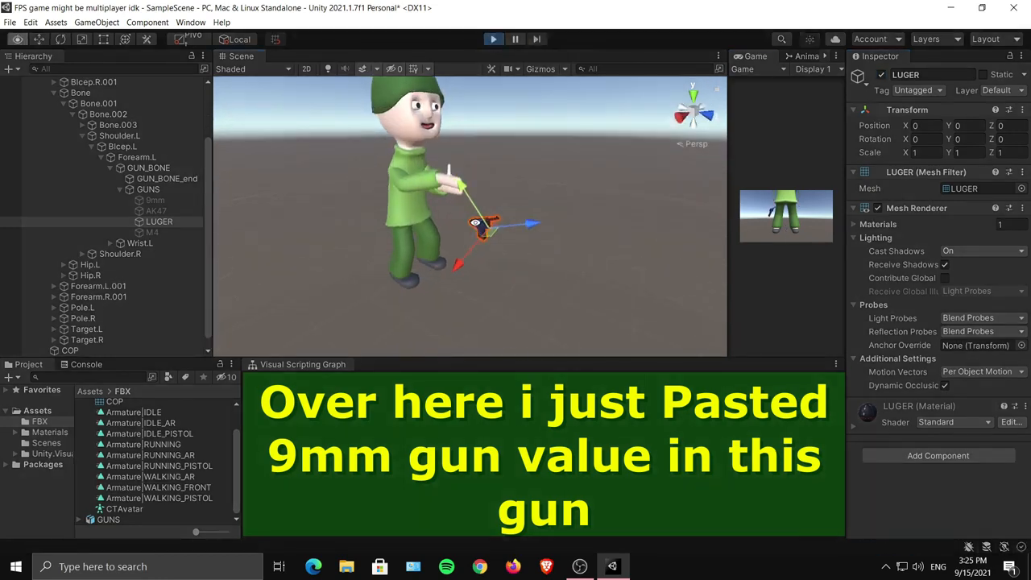
{"action": "right_click", "coordinate": [896, 110]}
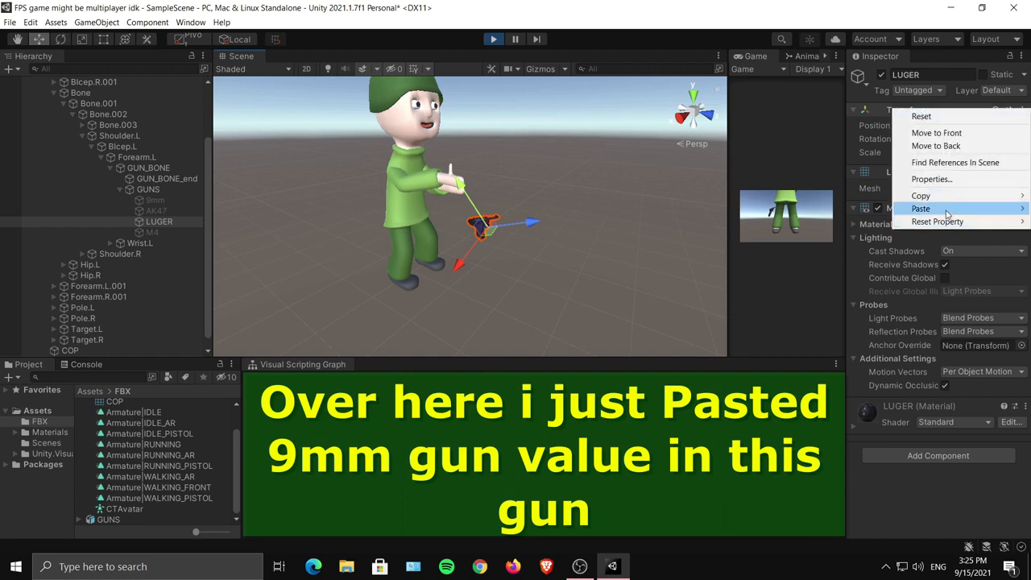
{"action": "mouse_move", "coordinate": [947, 214]}
{"action": "left_click", "coordinate": [823, 277]}
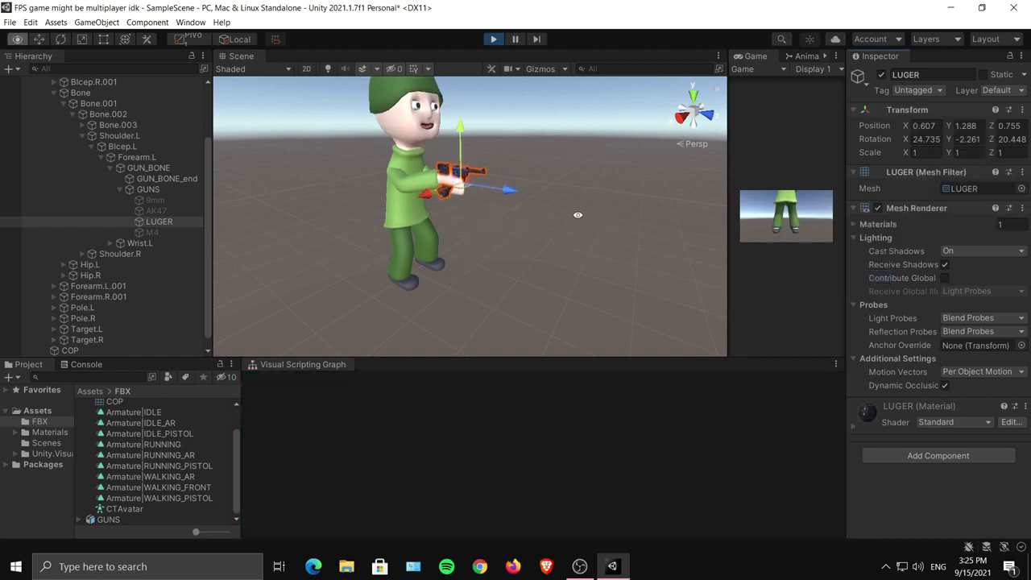
Fit the LUGER into the hands at about position 0.609, 1.256, 0.799 and rotation 23.06, 2.414, 22.343.
{"action": "scroll", "coordinate": [575, 218], "scroll_direction": "up", "scroll_amount": 6}
{"action": "left_click_drag", "start_coordinate": [472, 205], "coordinate": [456, 211]}
{"action": "left_click_drag", "start_coordinate": [456, 211], "coordinate": [550, 239], "text": "alt"}
{"action": "key", "text": "e"}
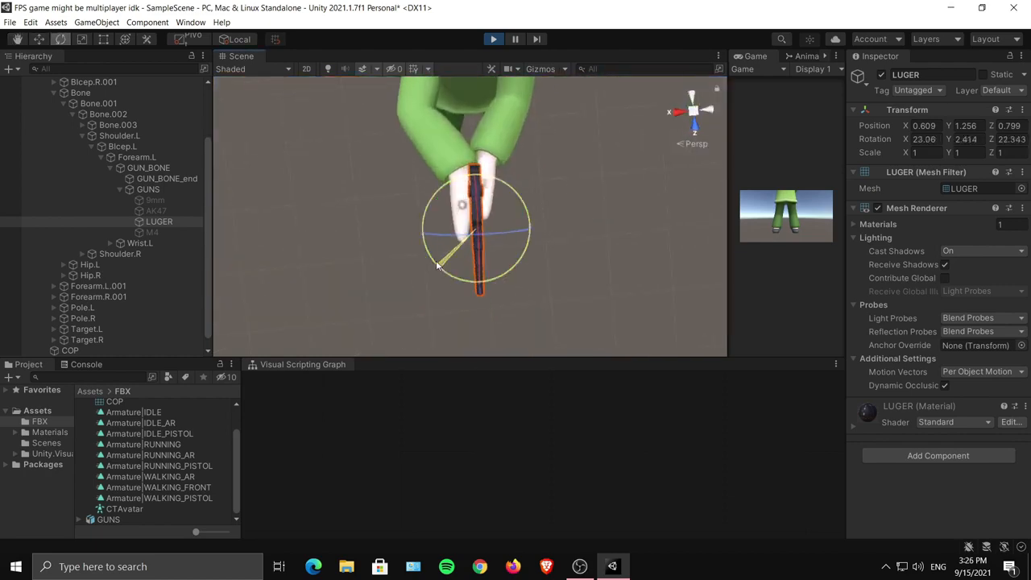
{"action": "left_click_drag", "start_coordinate": [437, 265], "coordinate": [559, 221], "text": "alt"}
{"action": "key", "text": "w"}
Copy the LUGER's fitted Transform component, paste its values back outside play mode, and deactivate the LUGER.
{"action": "right_click", "coordinate": [942, 108]}
{"action": "mouse_move", "coordinate": [950, 195]}
{"action": "left_click", "coordinate": [822, 250]}
{"action": "key", "text": "ctrl+p"}
{"action": "right_click", "coordinate": [906, 110]}
{"action": "left_click", "coordinate": [823, 276]}
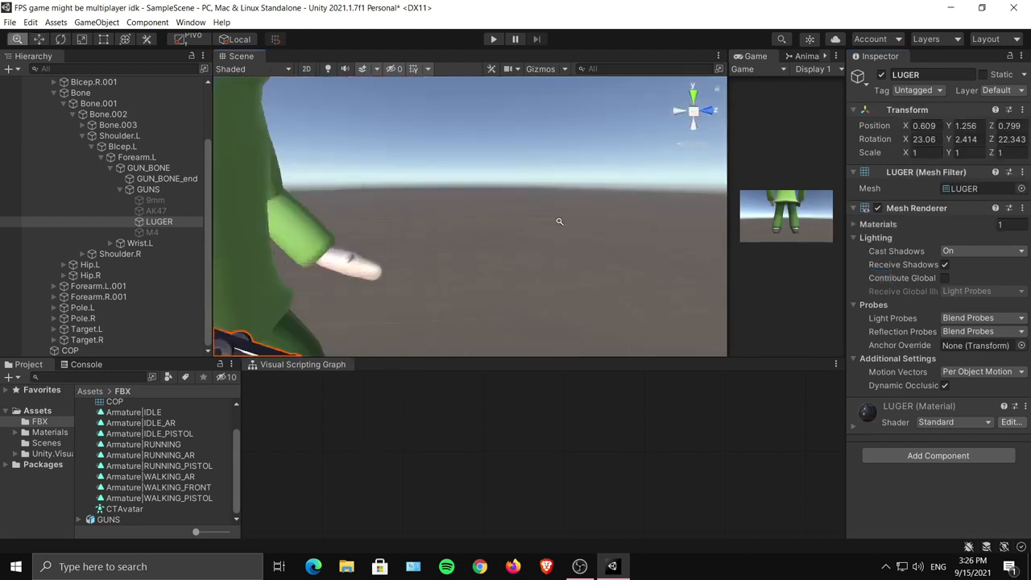
{"action": "right_click_drag", "start_coordinate": [559, 221], "coordinate": [451, 185], "text": "alt"}
{"action": "left_click", "coordinate": [156, 210]}
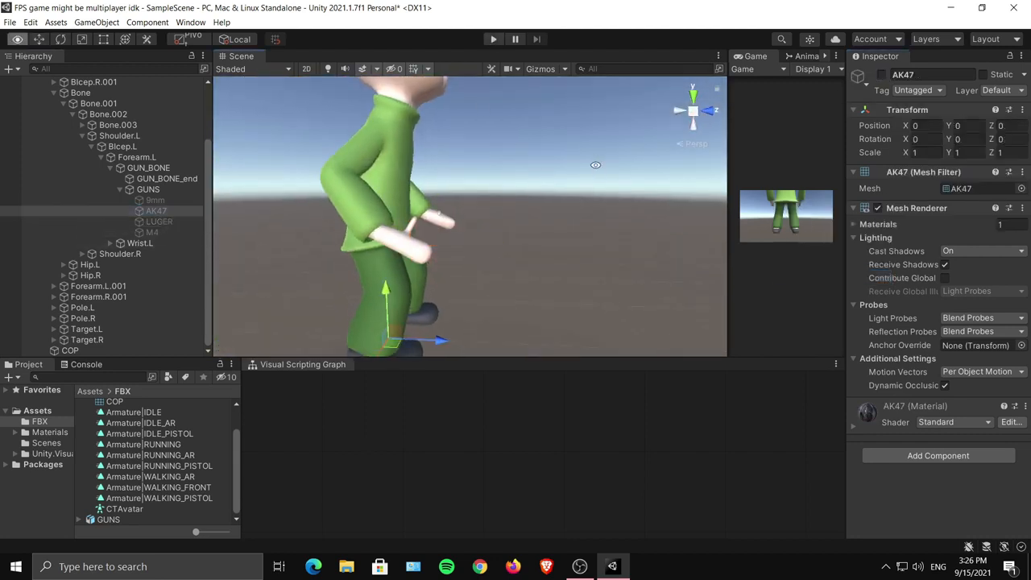
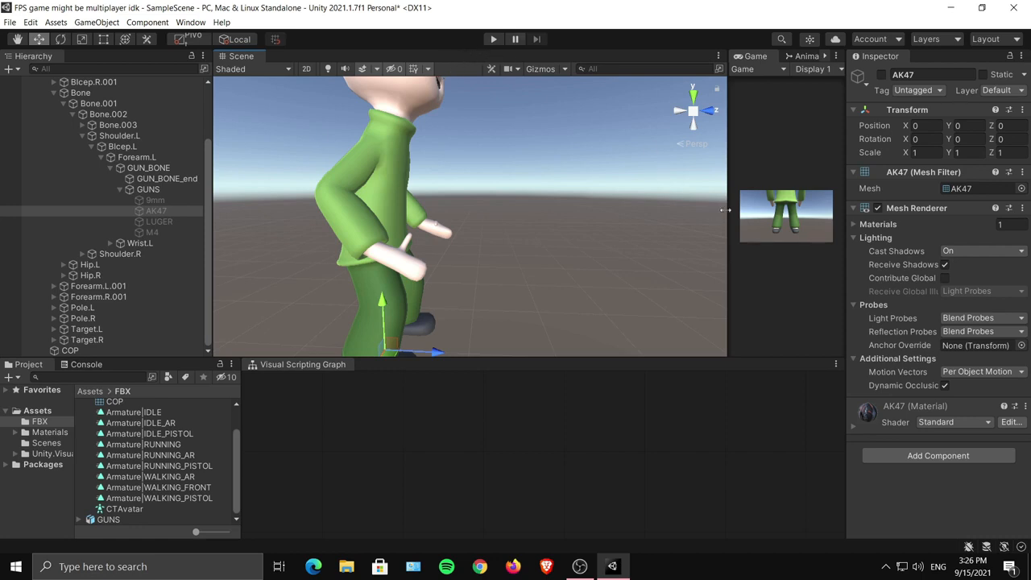
Replace the Armature|IDLE_PISTOL state in the Animator with Armature|IDLE_AR as the default state below Entry.
{"action": "left_click_drag", "start_coordinate": [726, 210], "coordinate": [560, 210]}
{"action": "left_click", "coordinate": [645, 55]}
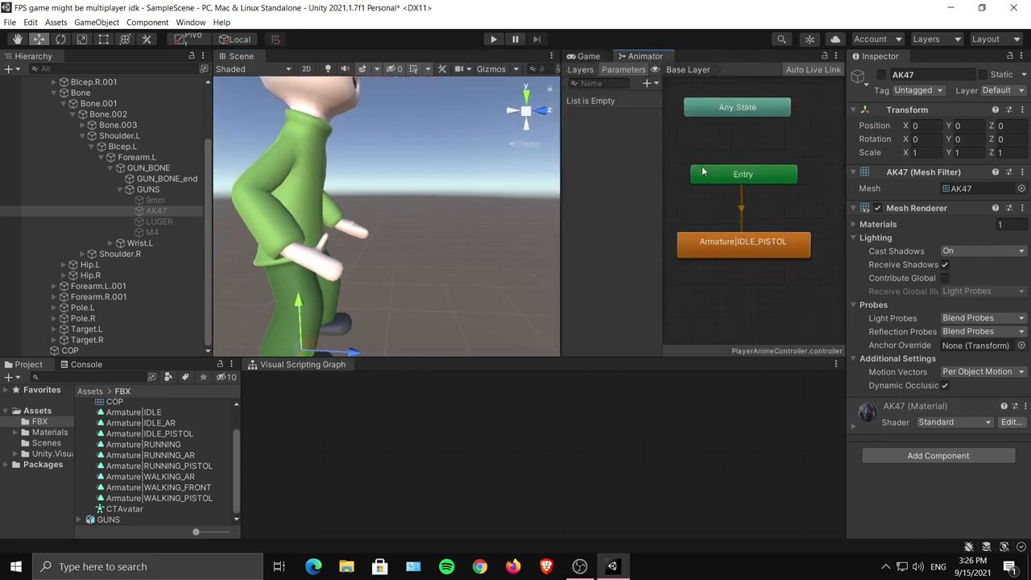
{"action": "left_click", "coordinate": [774, 242]}
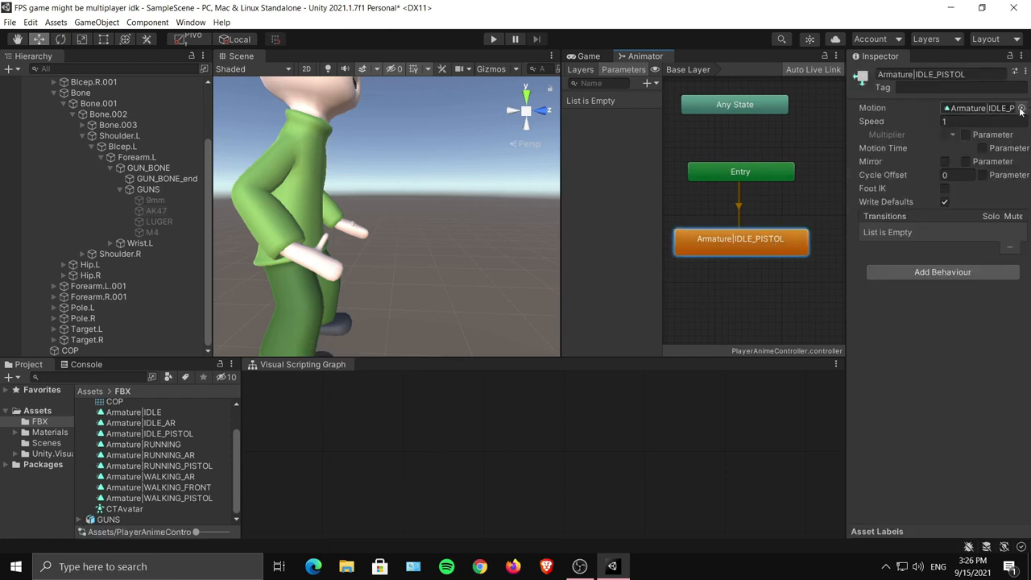
{"action": "left_click", "coordinate": [746, 286]}
{"action": "left_click", "coordinate": [755, 248]}
{"action": "key", "text": "Delete"}
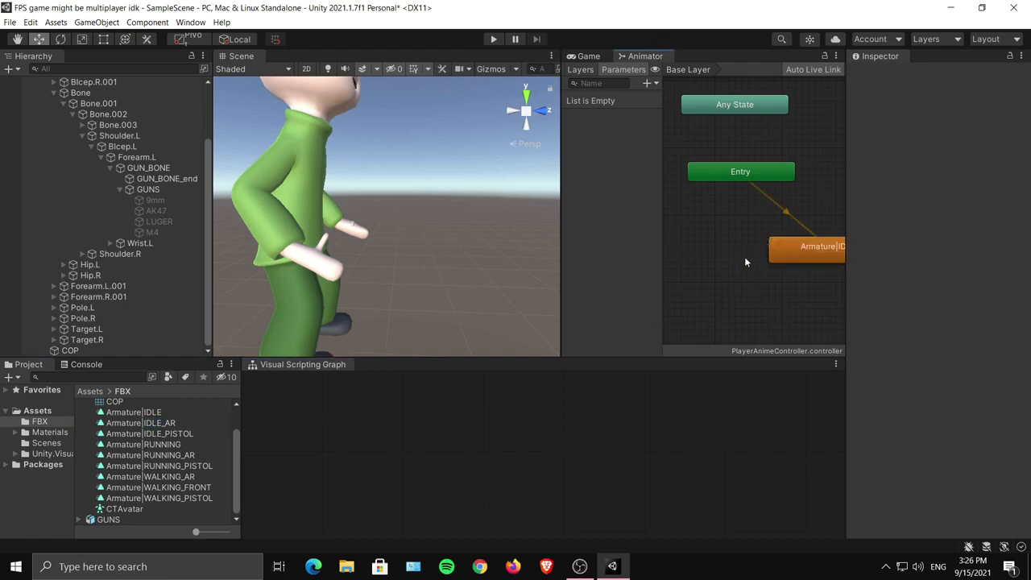
{"action": "left_click_drag", "start_coordinate": [793, 257], "coordinate": [711, 255]}
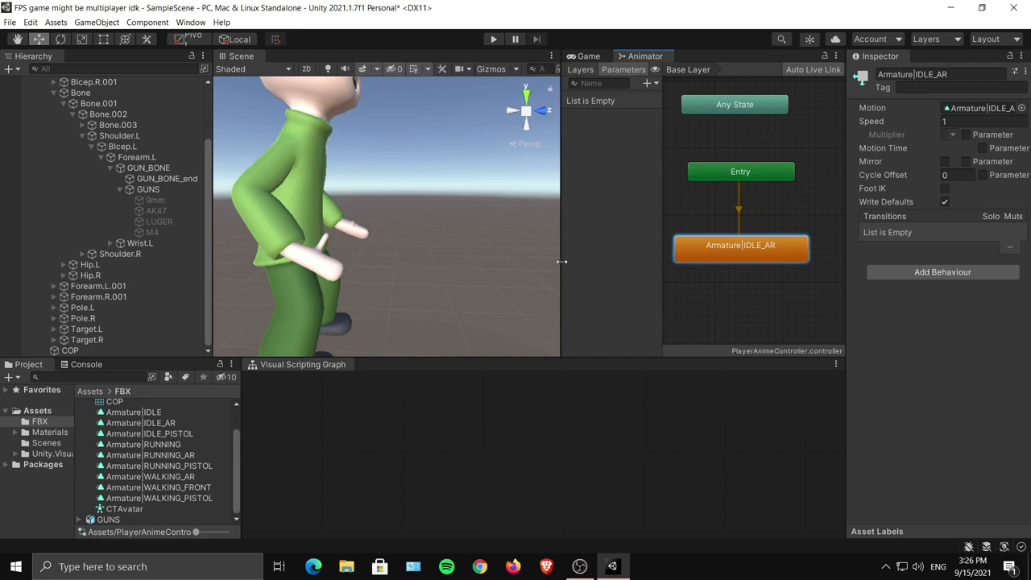
{"action": "left_click_drag", "start_coordinate": [561, 261], "coordinate": [724, 257]}
Activate the AK47 under GUNS and run the scene.
{"action": "scroll", "coordinate": [482, 218], "scroll_direction": "down", "scroll_amount": 5}
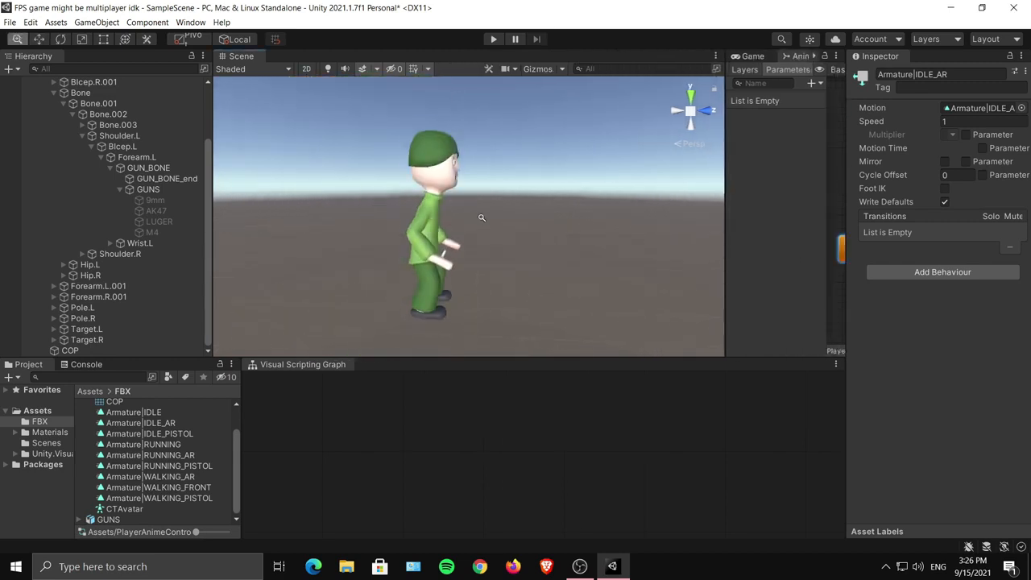
{"action": "scroll", "coordinate": [575, 219], "scroll_direction": "up", "scroll_amount": 2}
{"action": "left_click", "coordinate": [168, 208]}
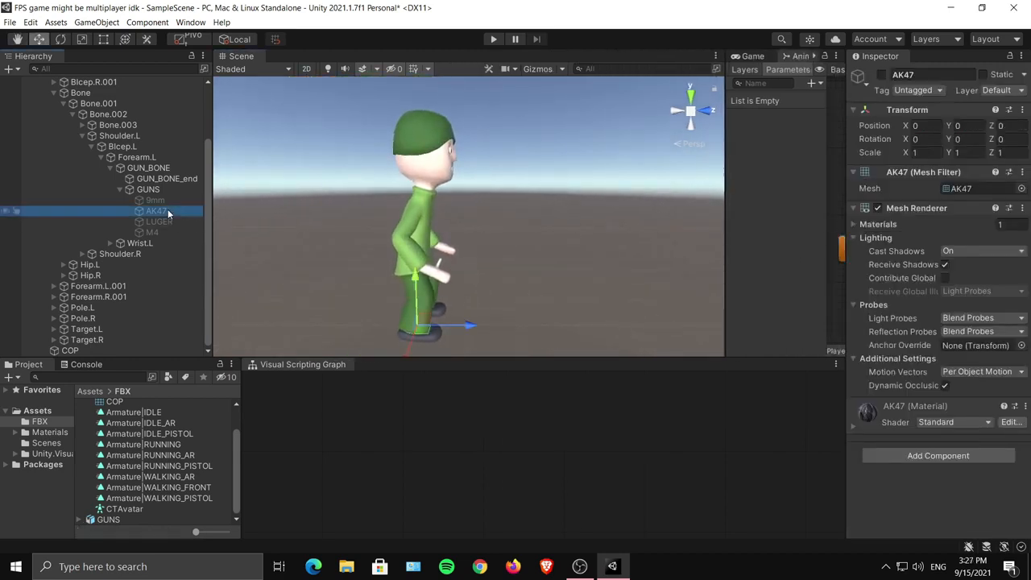
{"action": "middle_click_drag", "start_coordinate": [460, 232], "coordinate": [457, 203]}
{"action": "right_click_drag", "start_coordinate": [457, 203], "coordinate": [489, 256], "text": "alt"}
{"action": "left_click", "coordinate": [493, 39]}
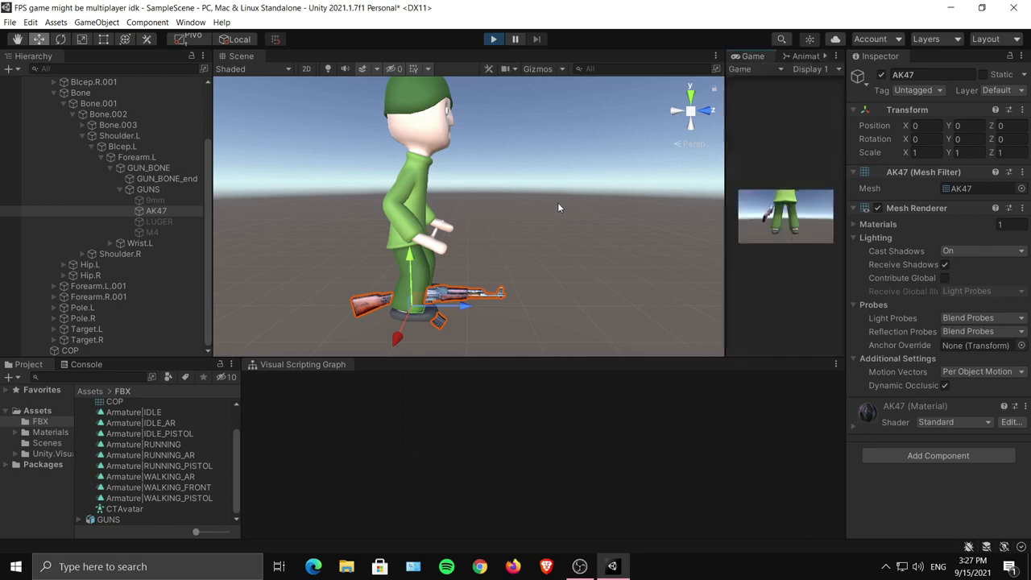
Paste the copied LUGER Transform component values onto the AK47 while the scene runs.
{"action": "left_click_drag", "start_coordinate": [558, 192], "coordinate": [636, 227], "text": "alt"}
{"action": "right_click", "coordinate": [902, 111]}
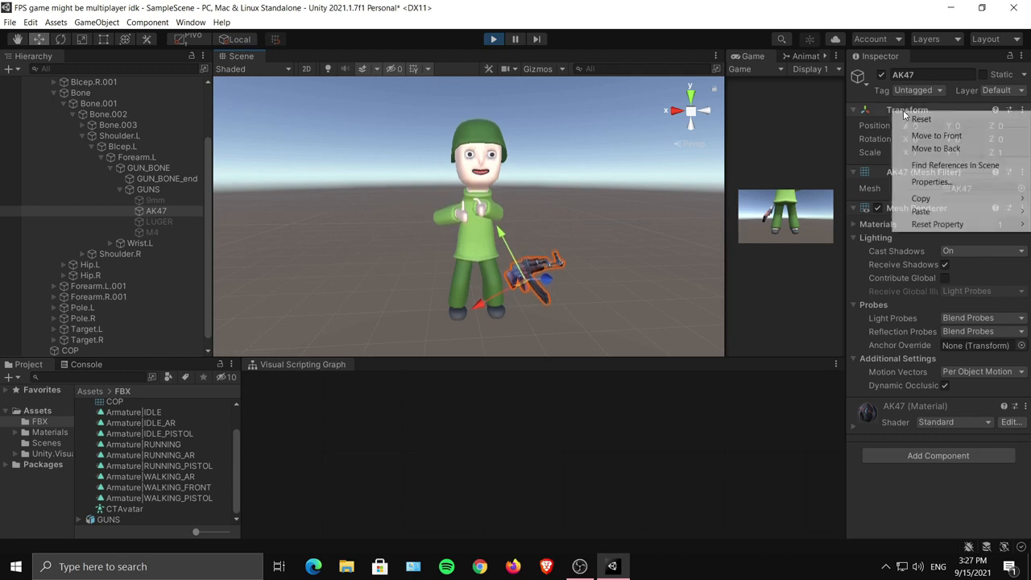
{"action": "mouse_move", "coordinate": [944, 216]}
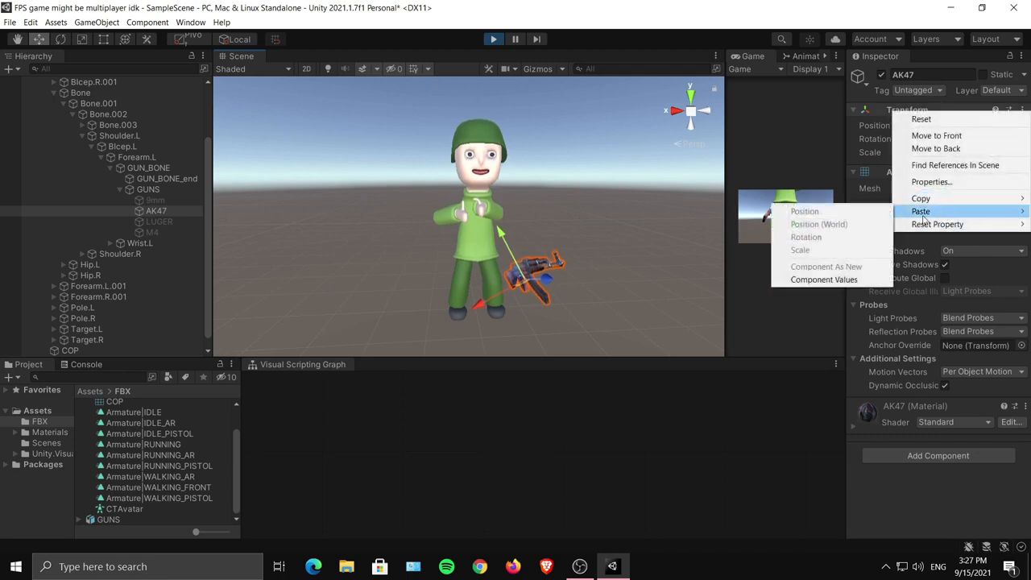
{"action": "left_click", "coordinate": [840, 279]}
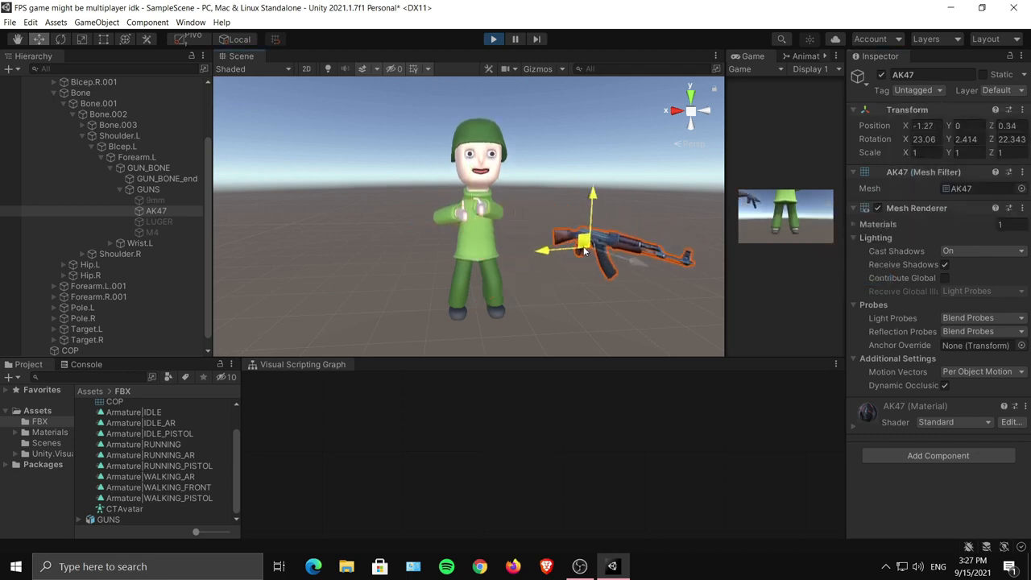
Rotate the AK47 to line up with the character's hands, about X 21.8, Y 11.7, Z 25.7, and pause the running scene.
{"action": "left_click_drag", "start_coordinate": [583, 250], "coordinate": [573, 248], "text": "alt"}
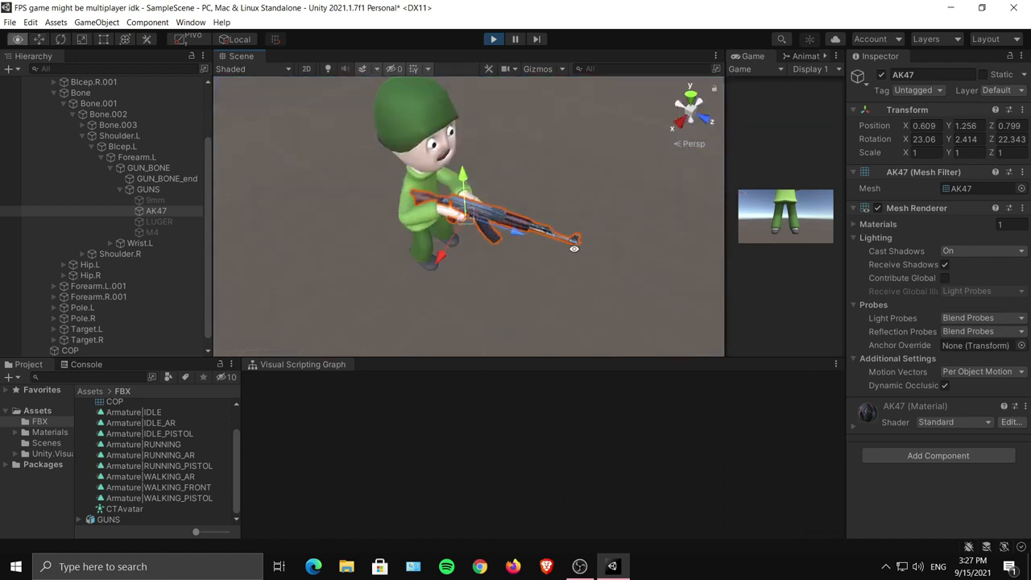
{"action": "right_click_drag", "start_coordinate": [563, 212], "coordinate": [564, 164], "text": "alt"}
{"action": "left_click_drag", "start_coordinate": [564, 164], "coordinate": [694, 49], "text": "alt"}
{"action": "scroll", "coordinate": [587, 178], "scroll_direction": "up", "scroll_amount": 9}
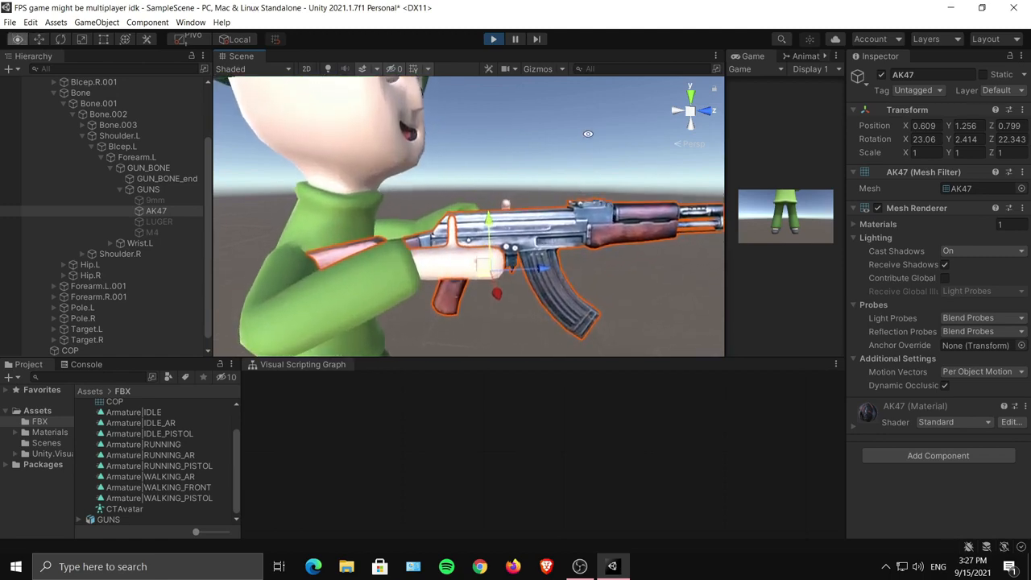
{"action": "mouse_move", "coordinate": [533, 253]}
{"action": "left_mouse_down", "text": "alt"}
{"action": "mouse_move", "coordinate": [550, 203]}
{"action": "mouse_move", "coordinate": [517, 255]}
{"action": "left_mouse_up", "text": "alt"}
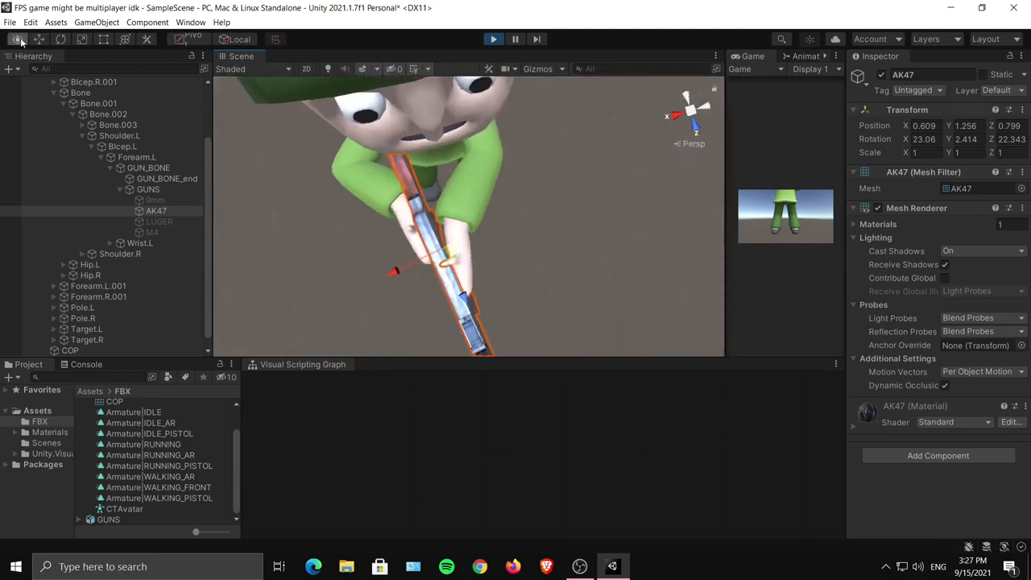
{"action": "left_click", "coordinate": [60, 40]}
{"action": "middle_click_drag", "start_coordinate": [460, 181], "coordinate": [496, 162]}
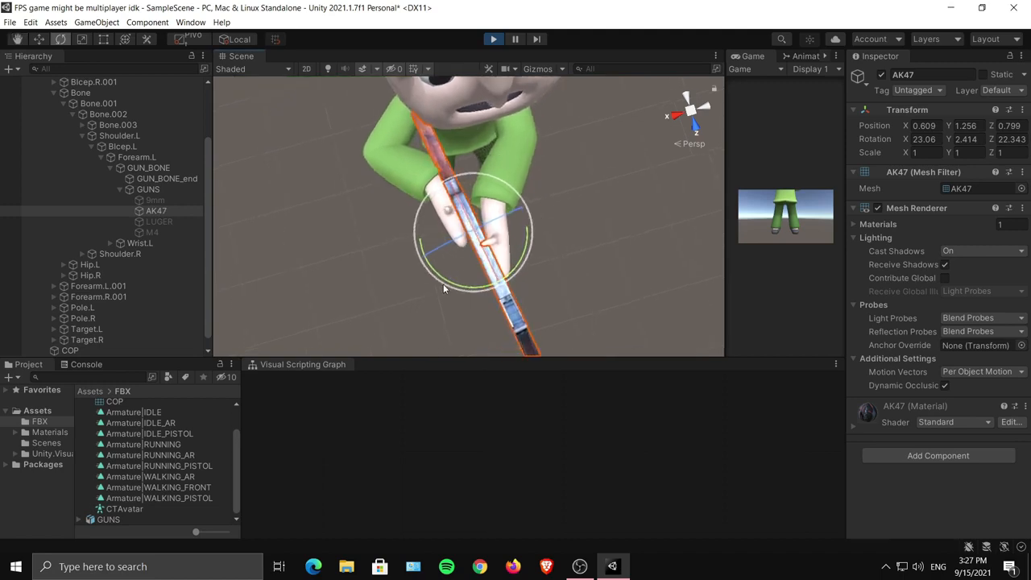
{"action": "left_click_drag", "start_coordinate": [453, 287], "coordinate": [540, 172]}
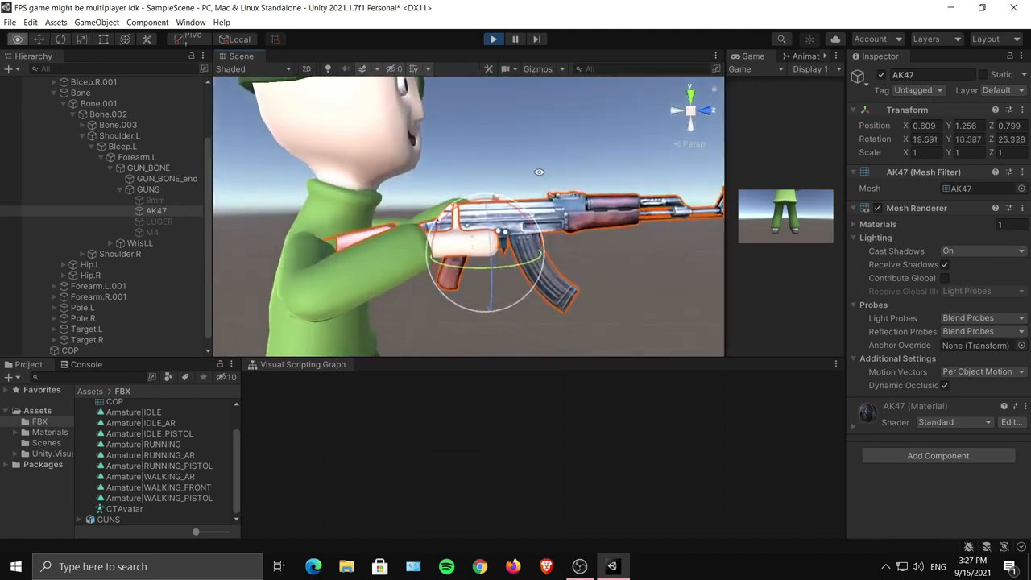
{"action": "left_click_drag", "start_coordinate": [506, 224], "coordinate": [512, 215], "text": "alt"}
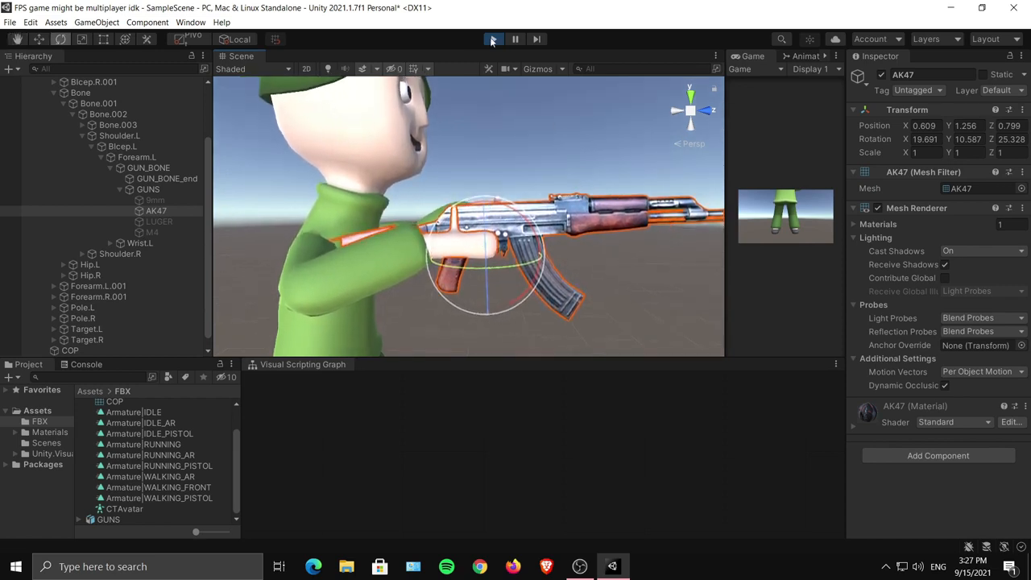
{"action": "left_click", "coordinate": [515, 39]}
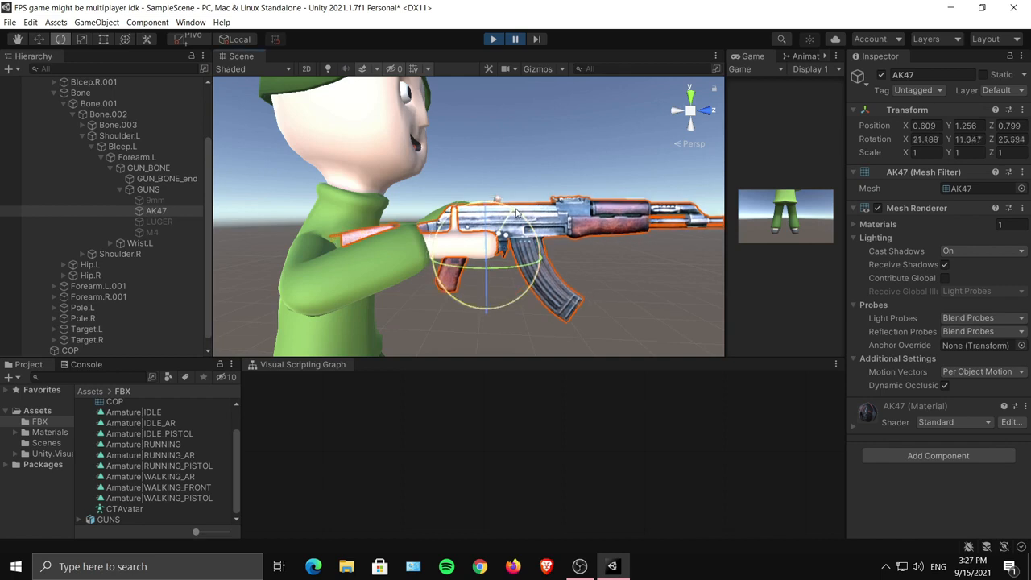
{"action": "left_click_drag", "start_coordinate": [513, 210], "coordinate": [504, 171], "text": "alt"}
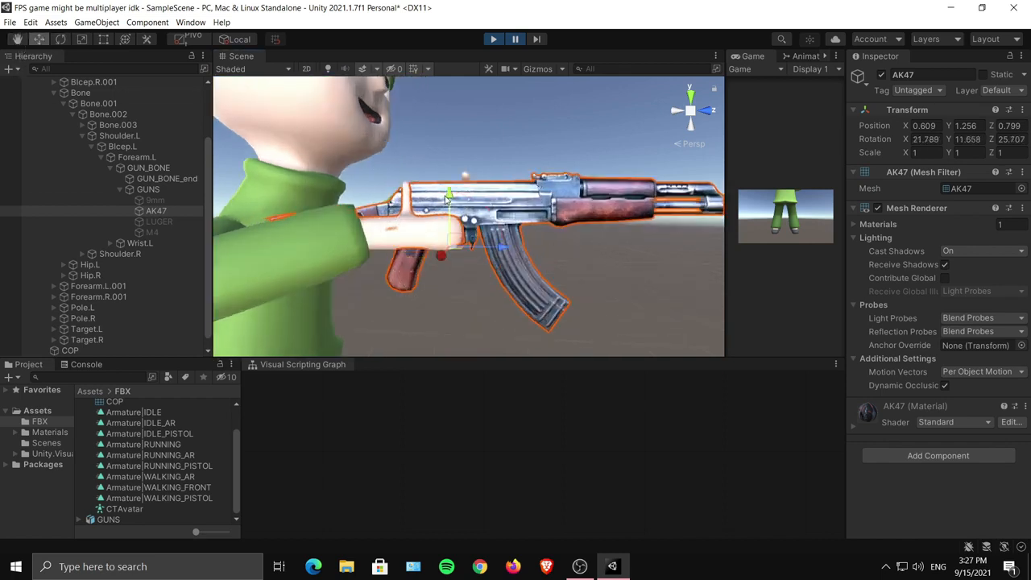
Move the AK47 into the character's grip at about X 0.601, Y 1.273, Z 0.792 and check the fit from several angles.
{"action": "left_click_drag", "start_coordinate": [447, 199], "coordinate": [448, 195]}
{"action": "left_click_drag", "start_coordinate": [539, 150], "coordinate": [548, 179], "text": "alt"}
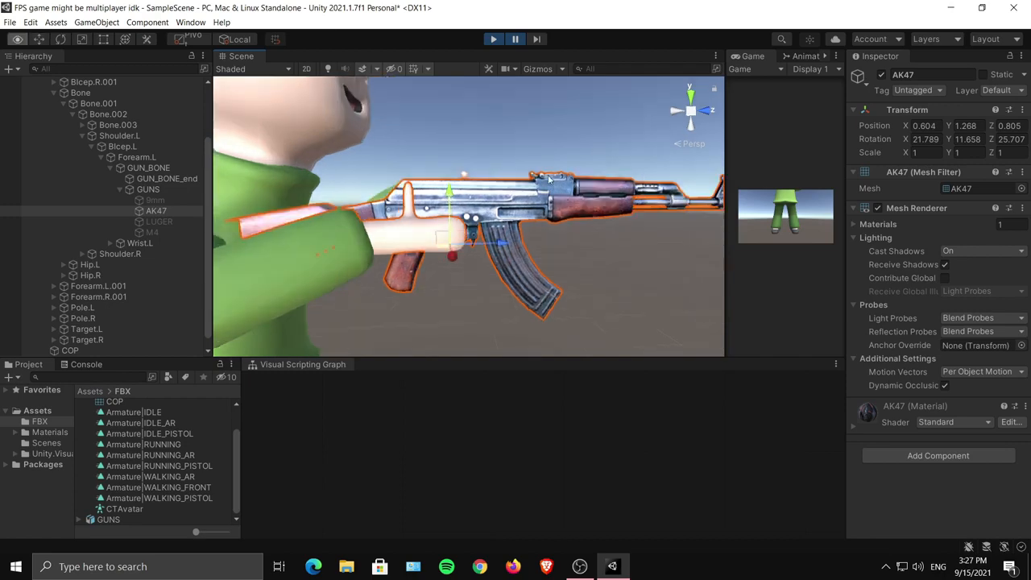
{"action": "left_click_drag", "start_coordinate": [494, 250], "coordinate": [564, 141]}
{"action": "right_click_drag", "start_coordinate": [564, 141], "coordinate": [518, 228], "text": "alt"}
{"action": "left_click_drag", "start_coordinate": [518, 228], "coordinate": [365, 546], "text": "alt"}
{"action": "left_click_drag", "start_coordinate": [502, 273], "coordinate": [491, 281], "text": "alt"}
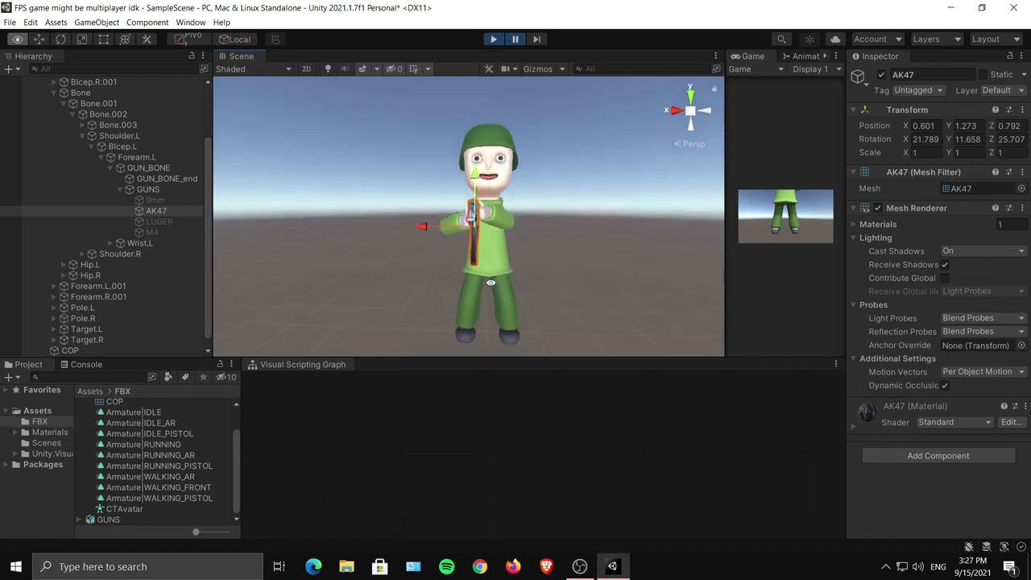
{"action": "right_click_drag", "start_coordinate": [531, 268], "coordinate": [545, 280], "text": "alt"}
{"action": "left_click_drag", "start_coordinate": [545, 280], "coordinate": [545, 279], "text": "alt"}
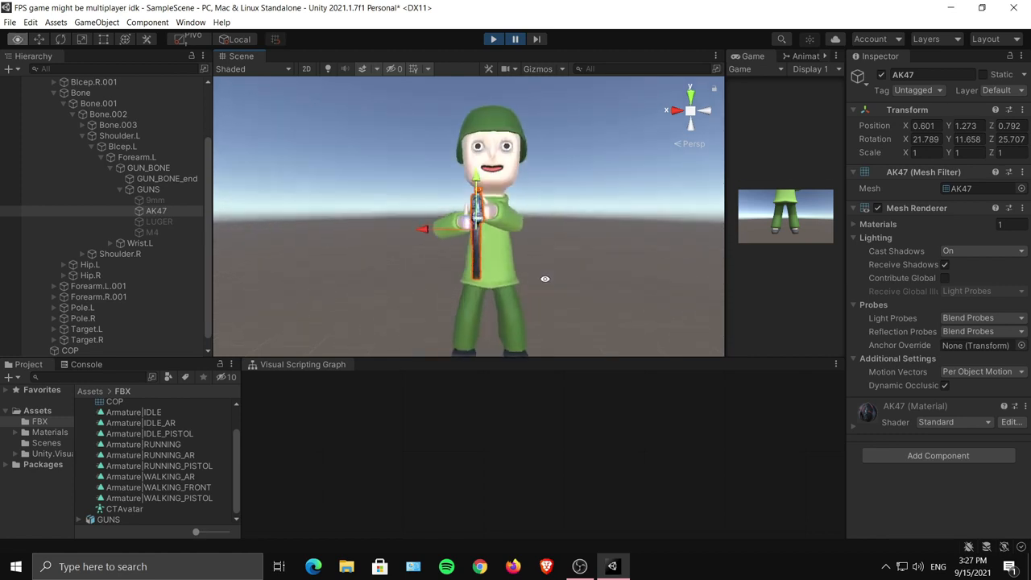
{"action": "left_click_drag", "start_coordinate": [411, 224], "coordinate": [576, 155], "text": "alt"}
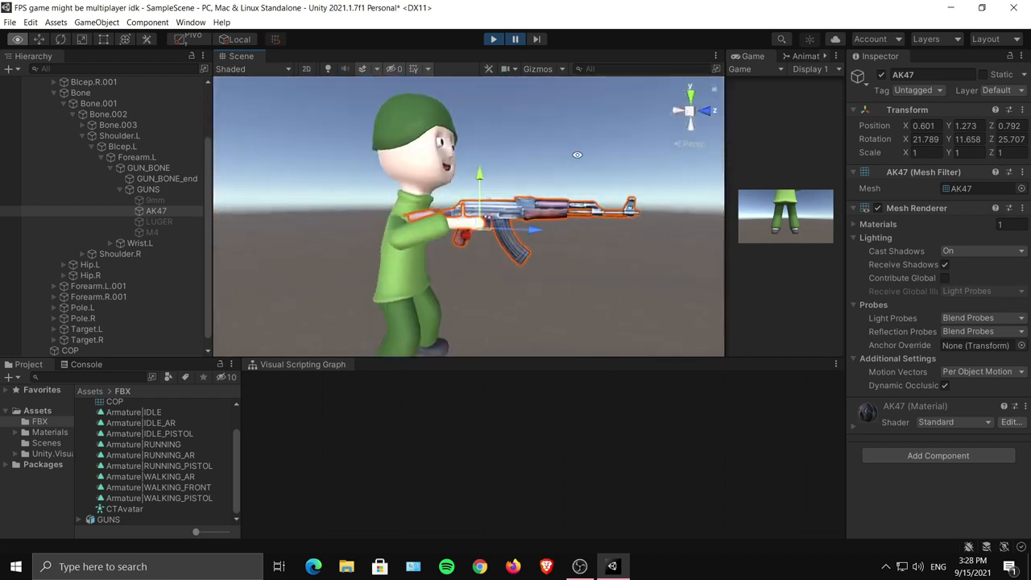
Copy the AK47's fitted Transform component, paste its values back outside play mode, and deactivate the AK47.
{"action": "right_click", "coordinate": [939, 110]}
{"action": "mouse_move", "coordinate": [930, 201]}
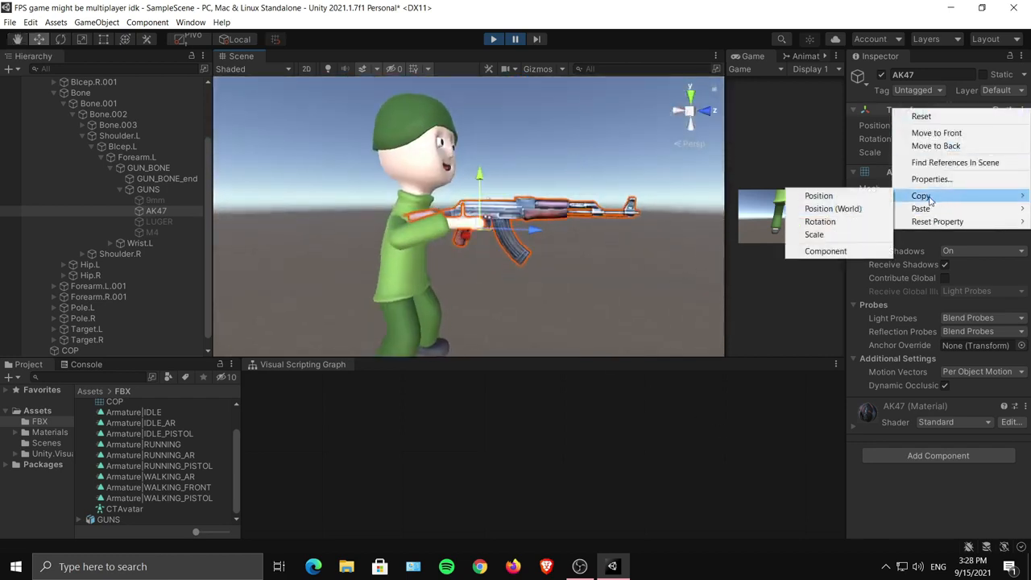
{"action": "left_click", "coordinate": [826, 251]}
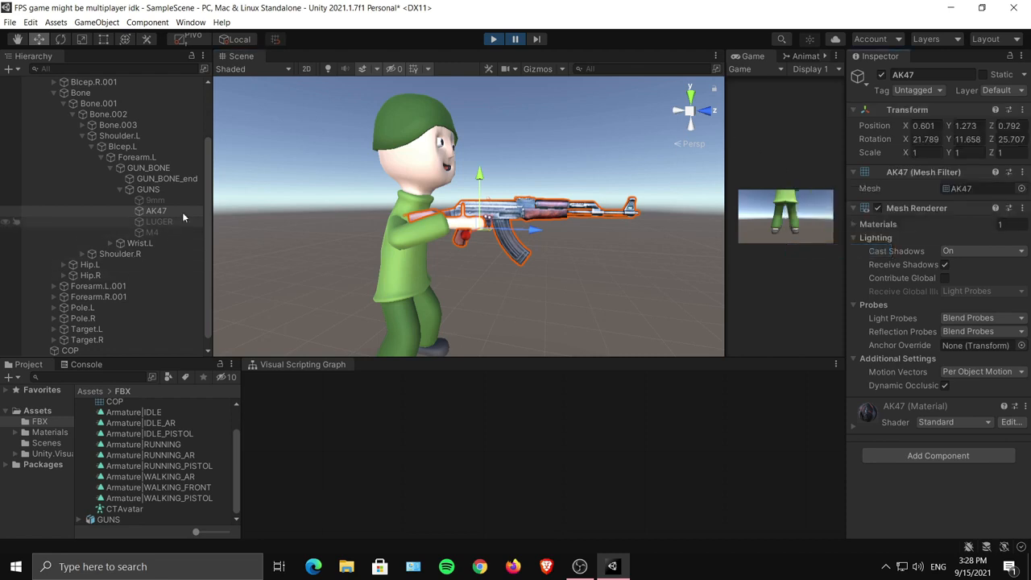
{"action": "left_click", "coordinate": [497, 40]}
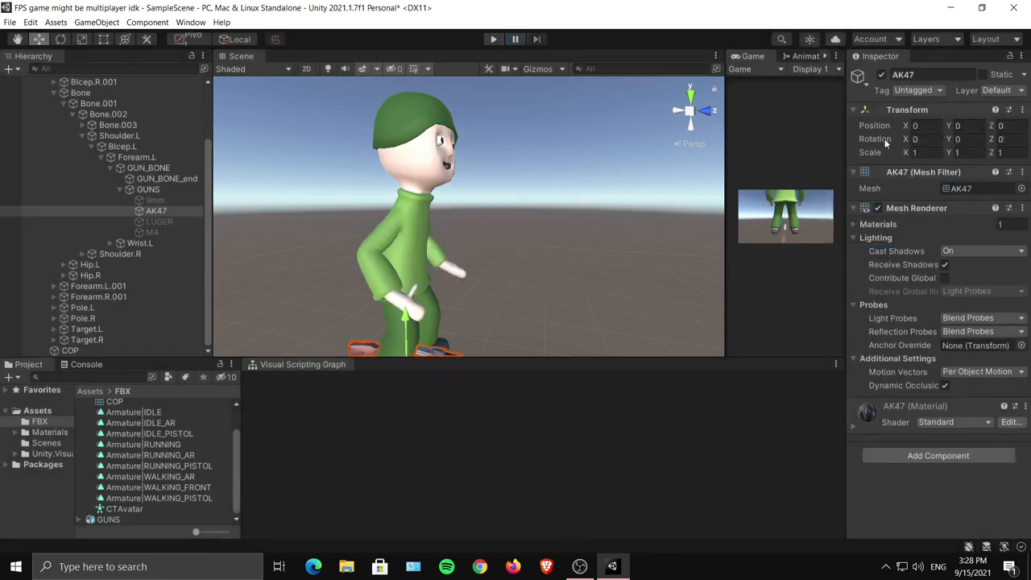
{"action": "right_click", "coordinate": [912, 113]}
{"action": "mouse_move", "coordinate": [914, 214]}
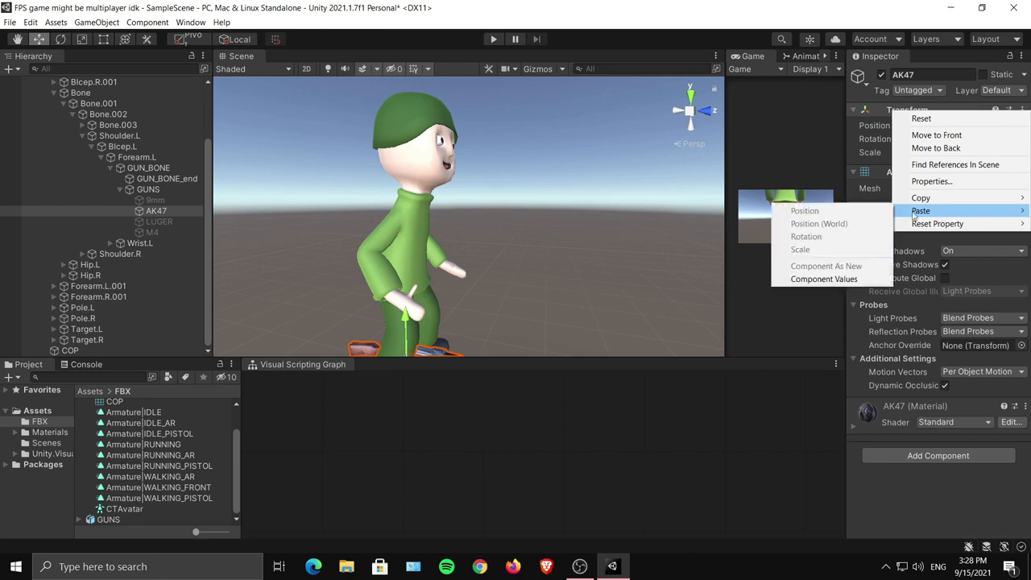
{"action": "left_click", "coordinate": [857, 278]}
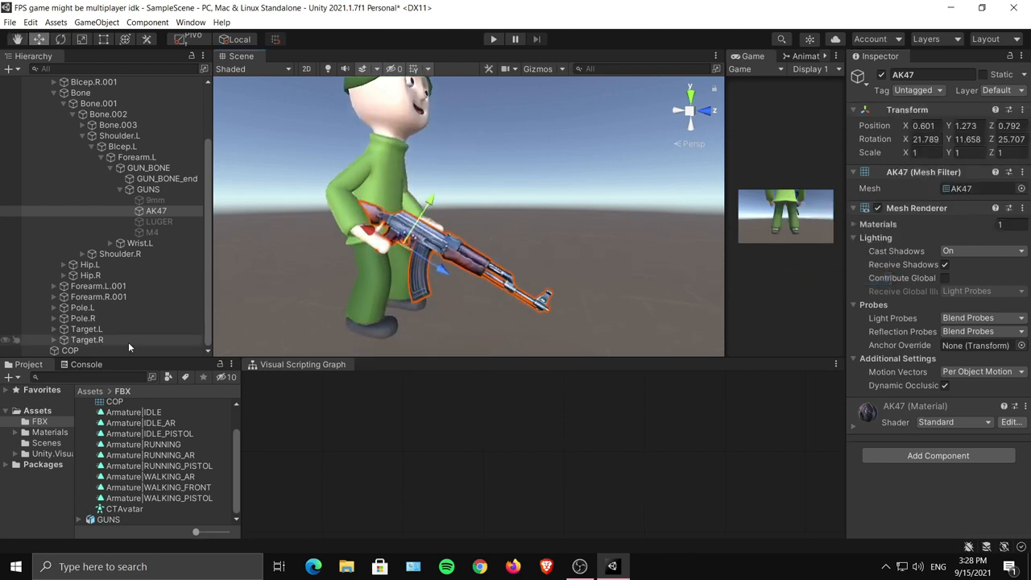
{"action": "left_click", "coordinate": [881, 75]}
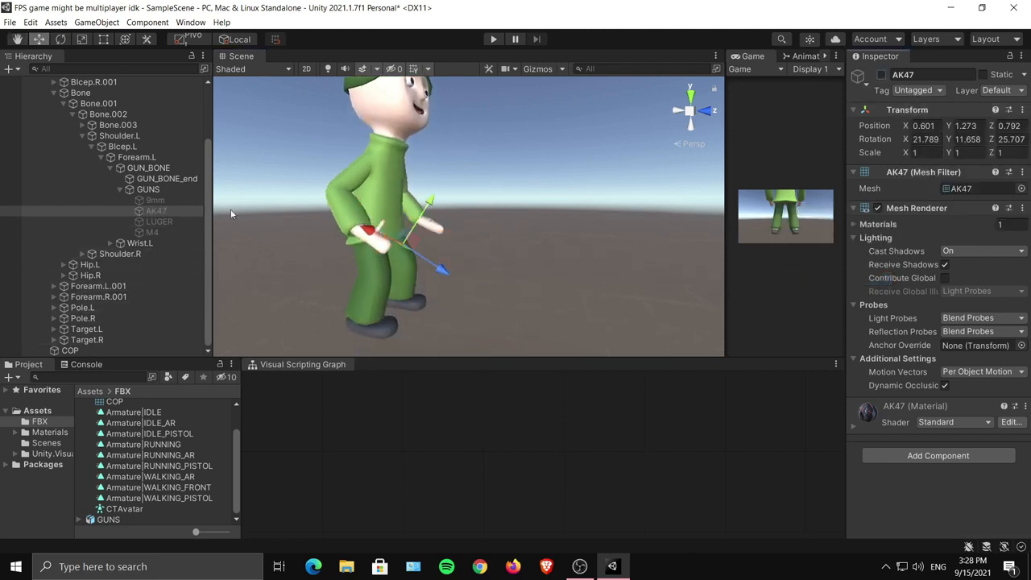
Activate the M4 under GUNS and paste the copied AK47 Transform component values onto it.
{"action": "left_click", "coordinate": [153, 232]}
{"action": "left_click", "coordinate": [880, 75]}
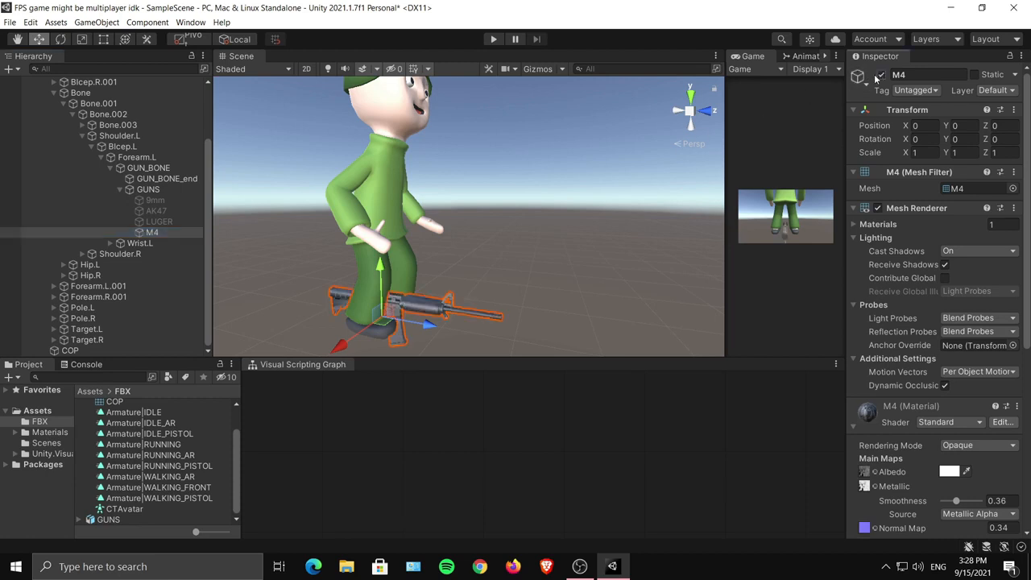
{"action": "right_click", "coordinate": [902, 113]}
{"action": "mouse_move", "coordinate": [937, 210]}
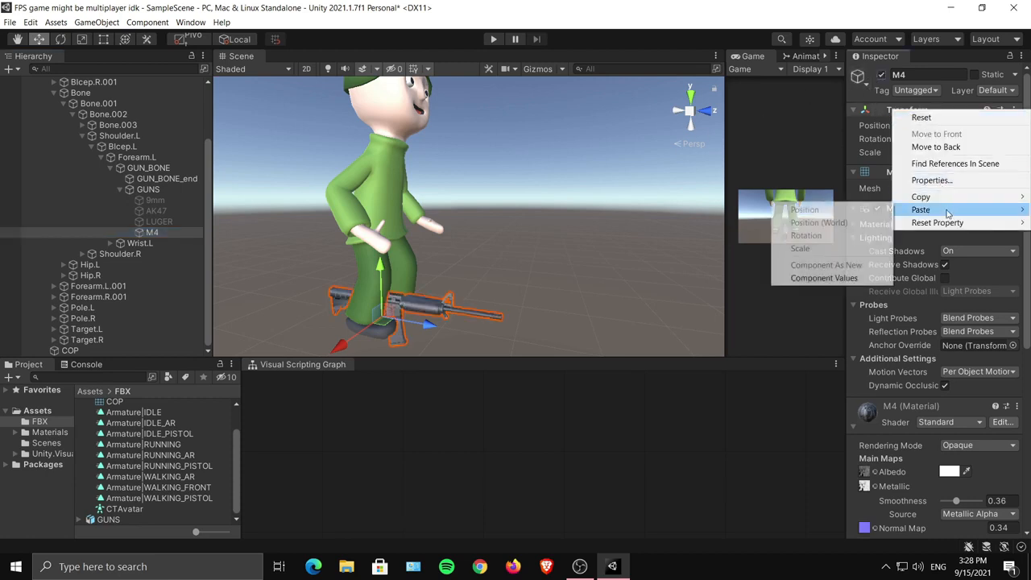
{"action": "left_click", "coordinate": [837, 278]}
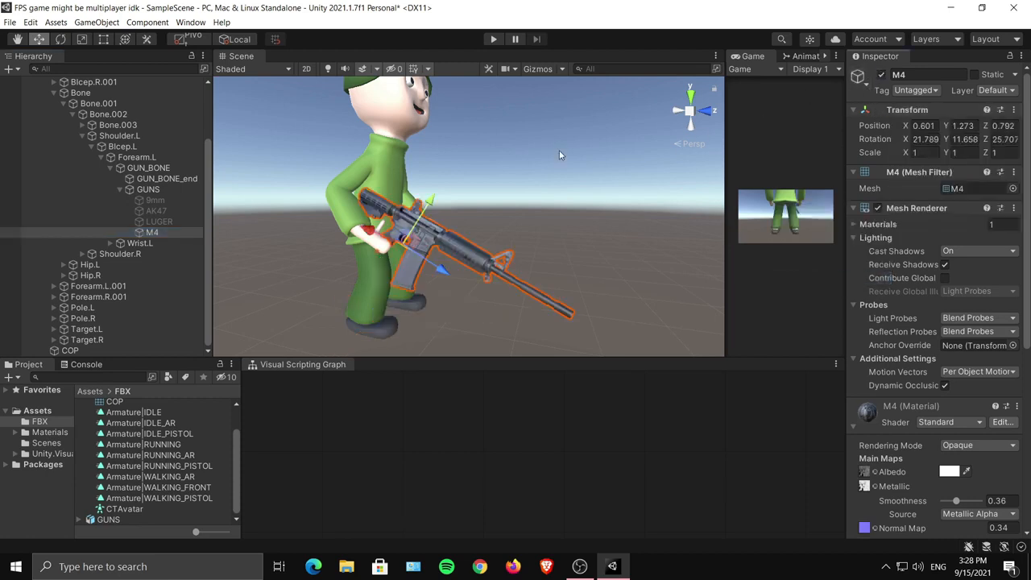
Run and pause the scene, and move the M4 into the character's grip at about X 0.617, Y 1.236, Z 0.773.
{"action": "left_click", "coordinate": [494, 38]}
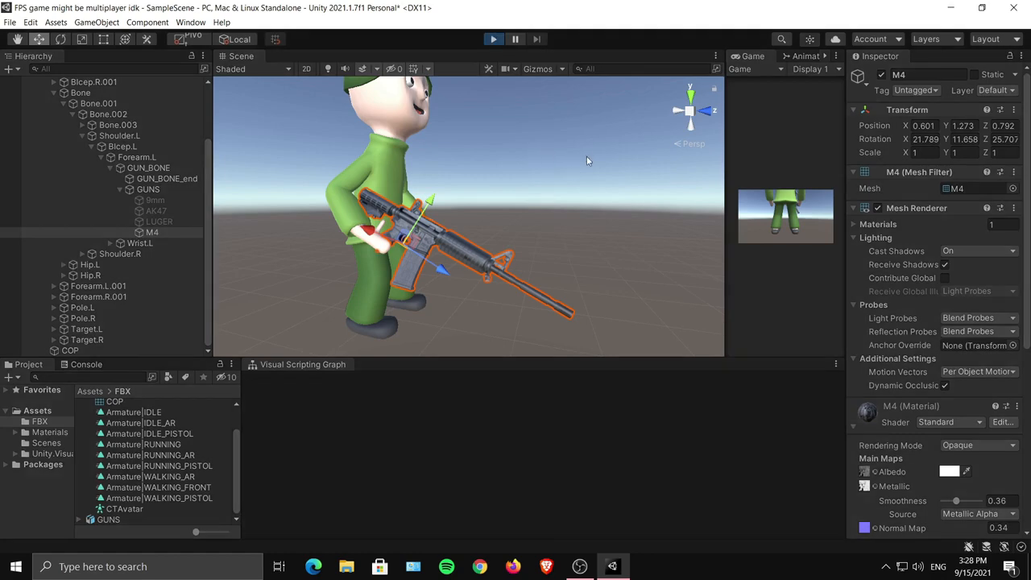
{"action": "left_click_drag", "start_coordinate": [541, 161], "coordinate": [577, 235], "text": "alt"}
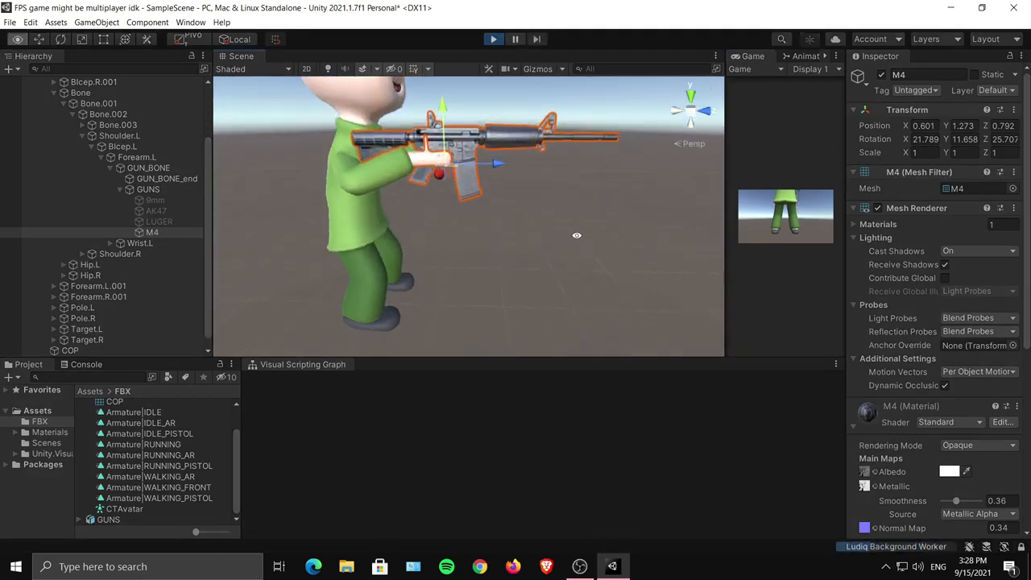
{"action": "middle_click_drag", "start_coordinate": [564, 171], "coordinate": [601, 230]}
{"action": "scroll", "coordinate": [603, 198], "scroll_direction": "down", "scroll_amount": 5}
{"action": "scroll", "coordinate": [603, 198], "scroll_direction": "up", "scroll_amount": 6}
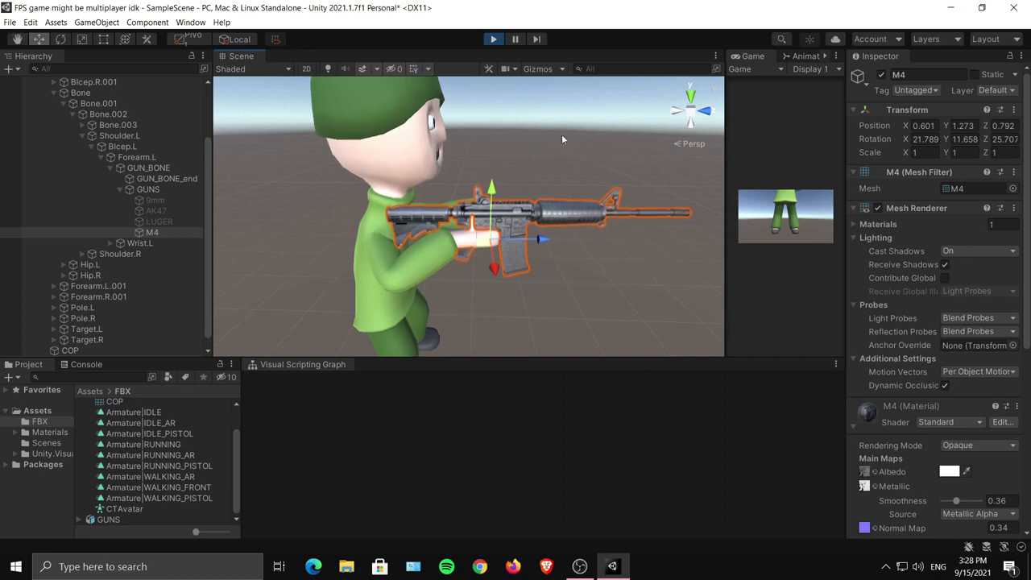
{"action": "left_click_drag", "start_coordinate": [562, 139], "coordinate": [538, 151], "text": "alt"}
{"action": "left_click", "coordinate": [514, 39]}
{"action": "right_click_drag", "start_coordinate": [537, 152], "coordinate": [526, 220], "text": "alt"}
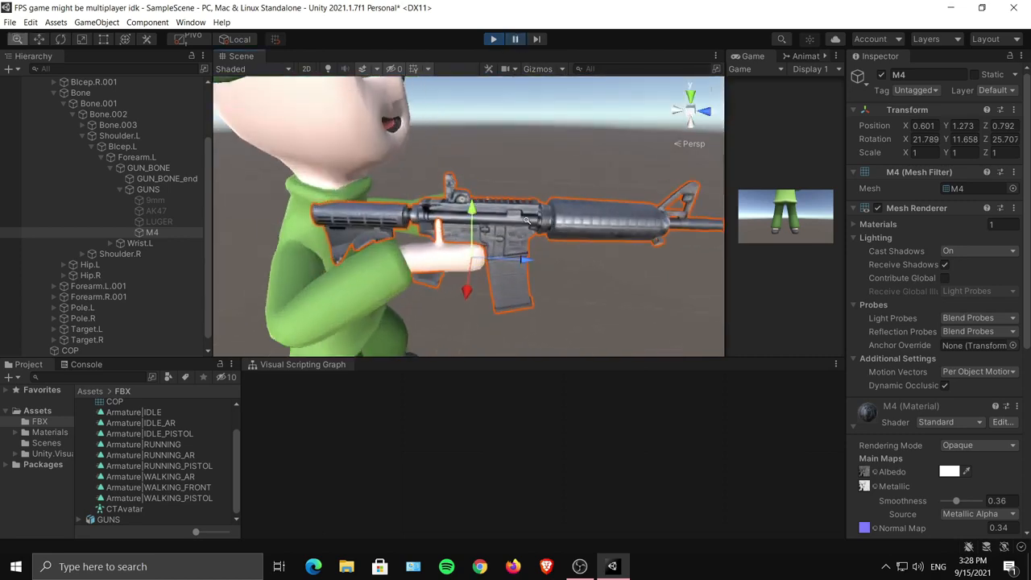
{"action": "left_click_drag", "start_coordinate": [526, 220], "coordinate": [542, 110], "text": "alt"}
{"action": "scroll", "coordinate": [520, 197], "scroll_direction": "down", "scroll_amount": 8}
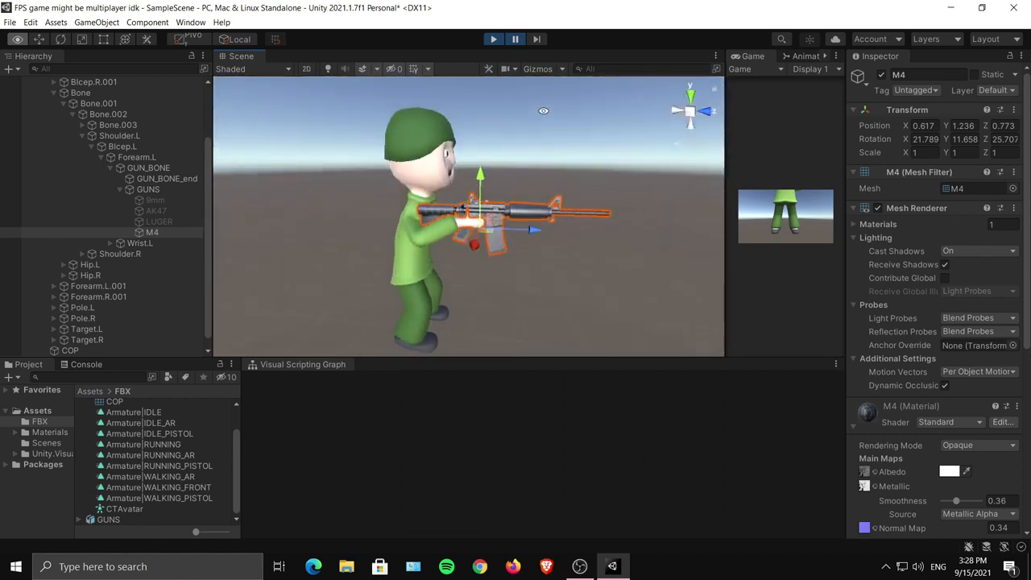
Copy the M4's fitted Transform component, exit play mode, and paste the component values back onto the M4.
{"action": "right_click", "coordinate": [890, 110]}
{"action": "mouse_move", "coordinate": [937, 209]}
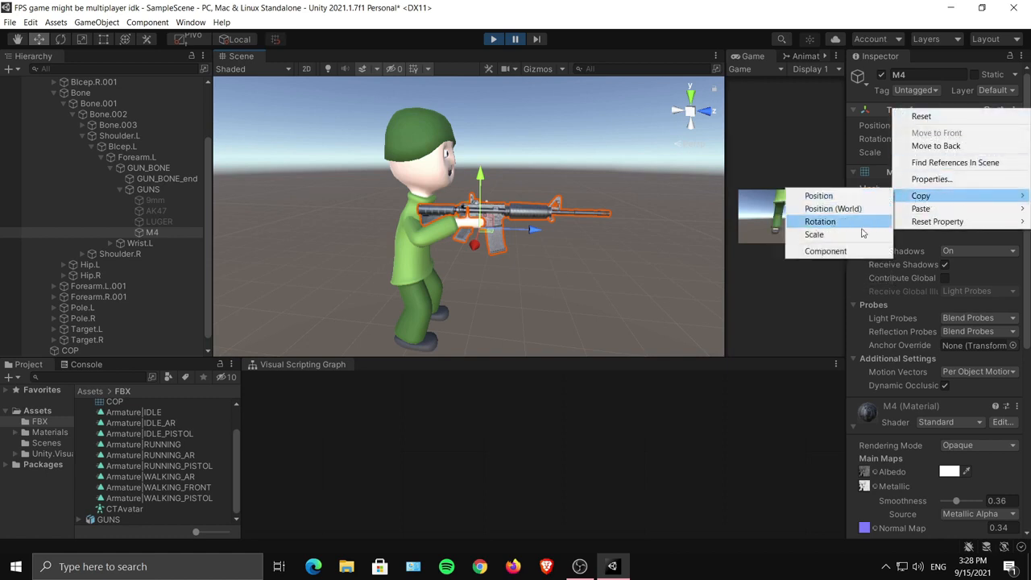
{"action": "left_click", "coordinate": [825, 251]}
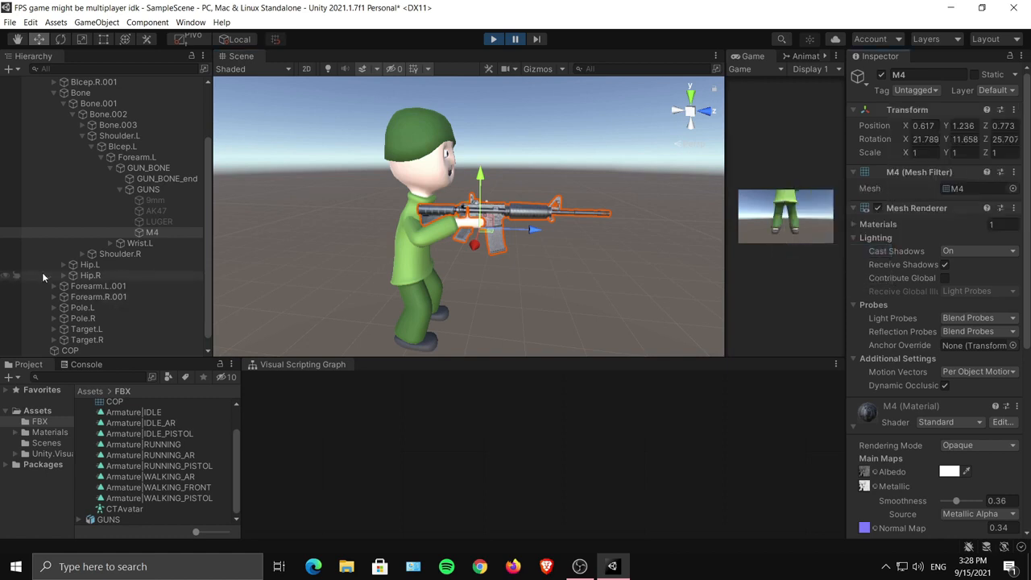
{"action": "left_click", "coordinate": [493, 44]}
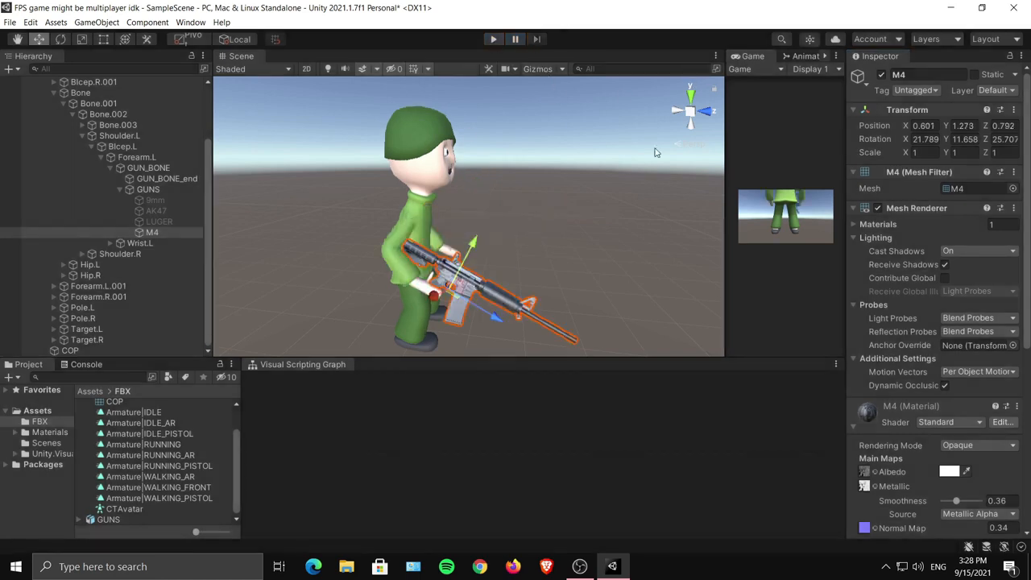
{"action": "right_click", "coordinate": [899, 116]}
{"action": "left_click", "coordinate": [907, 109]}
{"action": "left_click", "coordinate": [907, 109]}
{"action": "right_click", "coordinate": [906, 109]}
{"action": "mouse_move", "coordinate": [926, 208]}
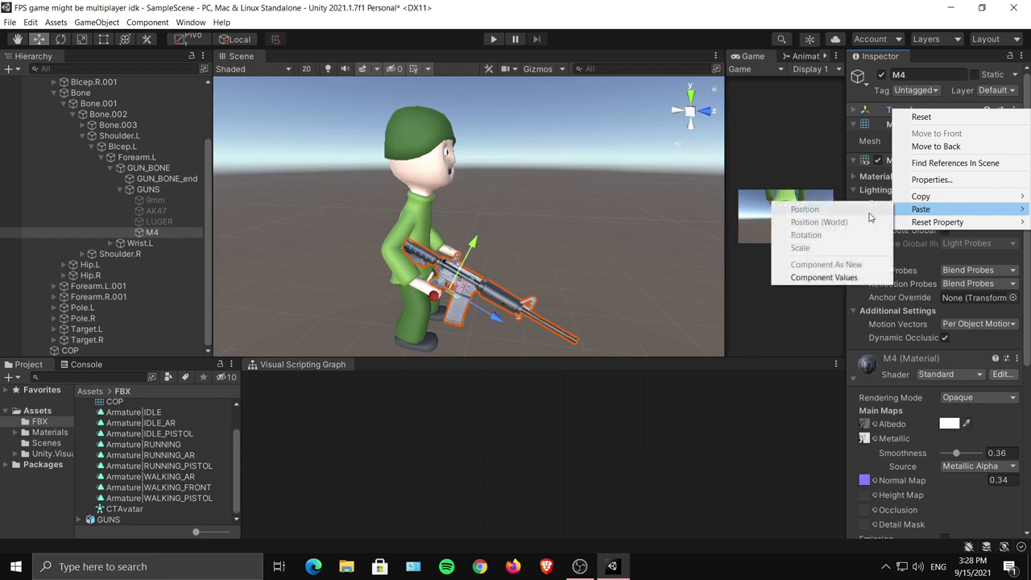
{"action": "left_click", "coordinate": [835, 279]}
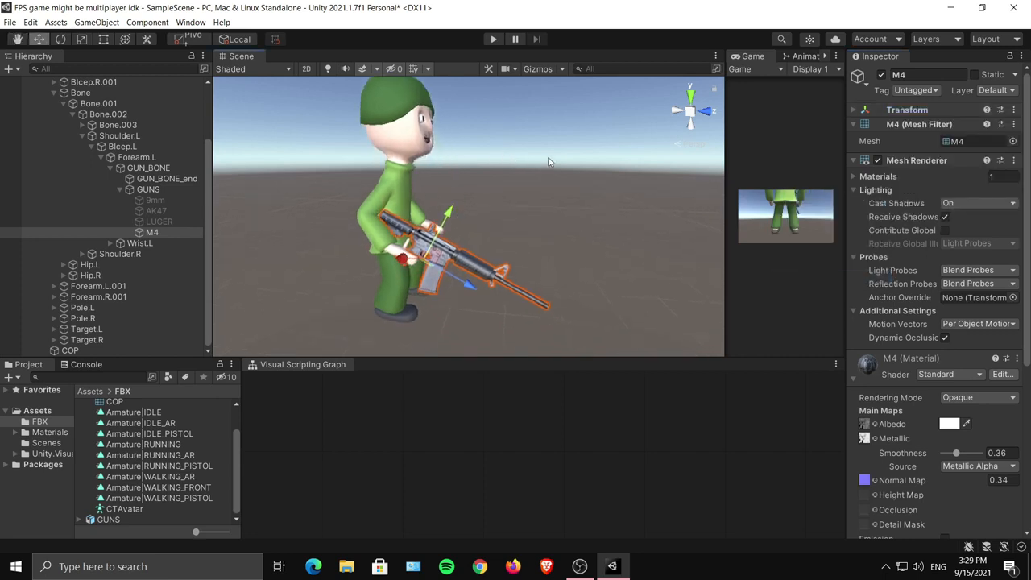
Deactivate the M4 and clear the selection in the scene.
{"action": "middle_click_drag", "start_coordinate": [516, 157], "coordinate": [529, 198]}
{"action": "scroll", "coordinate": [533, 182], "scroll_direction": "down", "scroll_amount": 4}
{"action": "left_click_drag", "start_coordinate": [529, 198], "coordinate": [554, 164], "text": "alt"}
{"action": "middle_click_drag", "start_coordinate": [552, 199], "coordinate": [543, 180]}
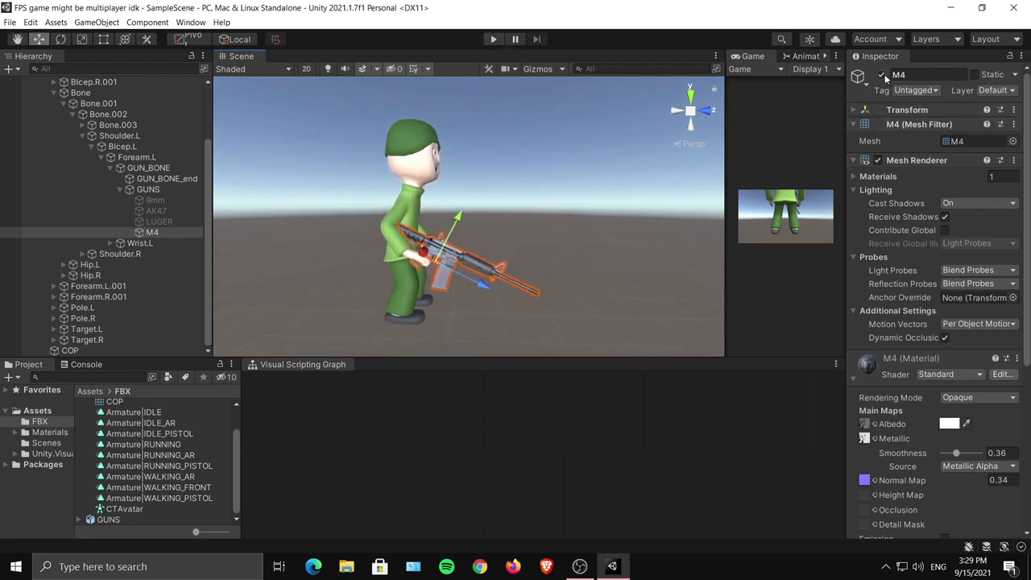
{"action": "left_click", "coordinate": [881, 75]}
{"action": "middle_click_drag", "start_coordinate": [485, 259], "coordinate": [463, 245]}
{"action": "scroll", "coordinate": [497, 197], "scroll_direction": "up", "scroll_amount": 3}
{"action": "left_click", "coordinate": [494, 215]}
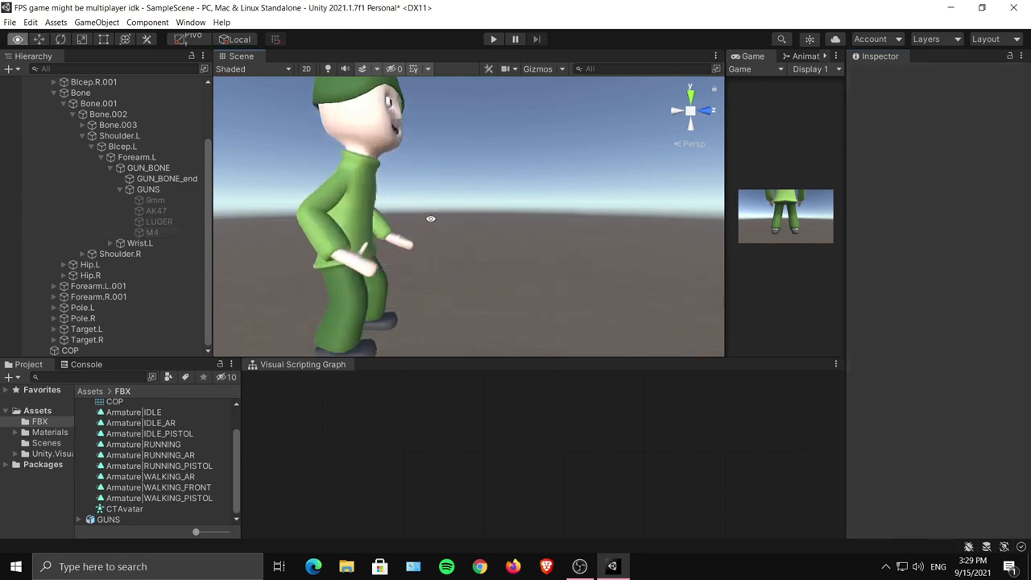
Select the 9mm, AK47, LUGER and M4 under GUNS together, and finish with only the M4 selected.
{"action": "left_click", "coordinate": [141, 197]}
{"action": "left_click", "coordinate": [158, 229], "text": "shift"}
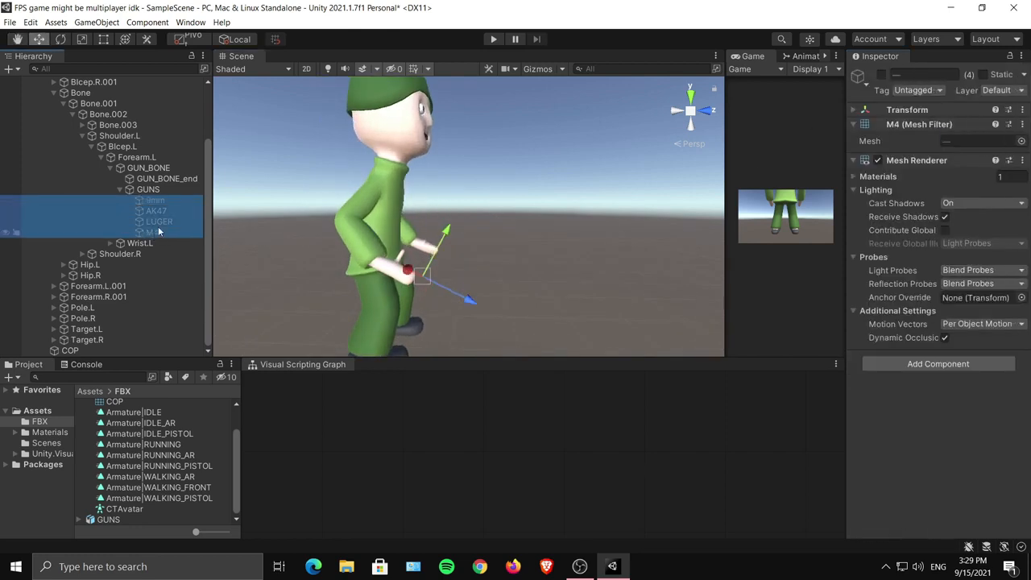
{"action": "left_click_drag", "start_coordinate": [466, 211], "coordinate": [486, 230], "text": "alt"}
{"action": "mouse_move", "coordinate": [504, 244]}
{"action": "right_mouse_down", "text": "alt"}
{"action": "mouse_move", "coordinate": [456, 228]}
{"action": "mouse_move", "coordinate": [504, 244]}
{"action": "right_mouse_up", "text": "alt"}
{"action": "left_click", "coordinate": [173, 233]}
{"action": "left_click", "coordinate": [172, 231]}
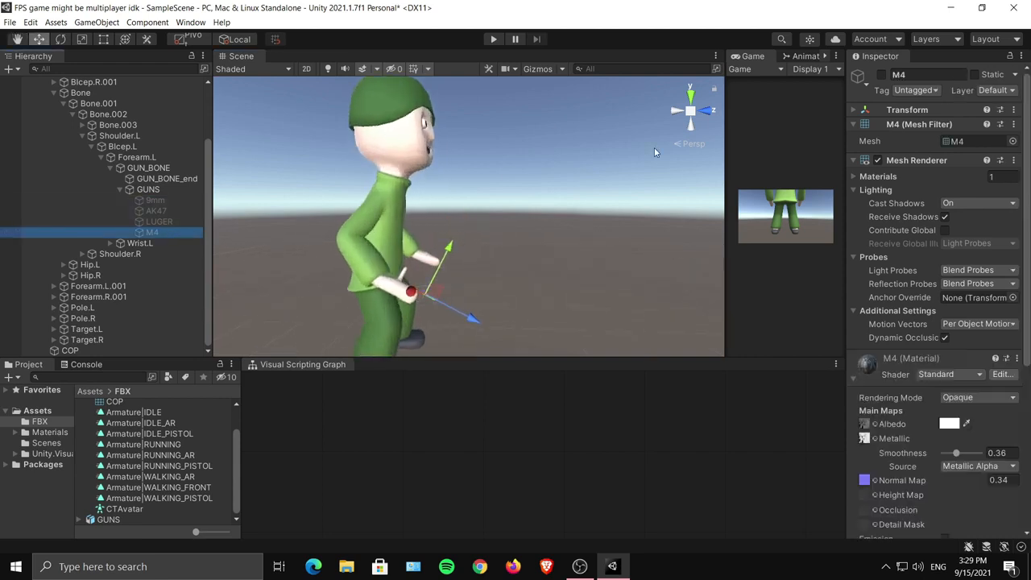
Reactivate the M4, widen the Game view, and inspect the gun from behind and from the side of the character.
{"action": "left_click", "coordinate": [880, 77]}
{"action": "right_click_drag", "start_coordinate": [564, 241], "coordinate": [571, 207], "text": "alt"}
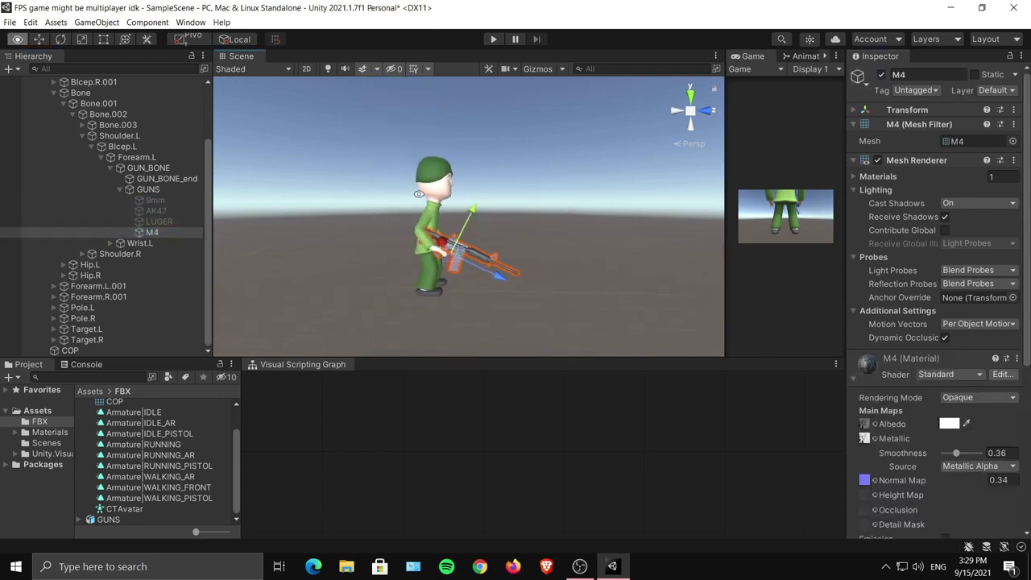
{"action": "left_click_drag", "start_coordinate": [571, 208], "coordinate": [643, 273], "text": "alt"}
{"action": "left_click_drag", "start_coordinate": [409, 222], "coordinate": [547, 245], "text": "alt"}
{"action": "scroll", "coordinate": [566, 218], "scroll_direction": "up", "scroll_amount": 6}
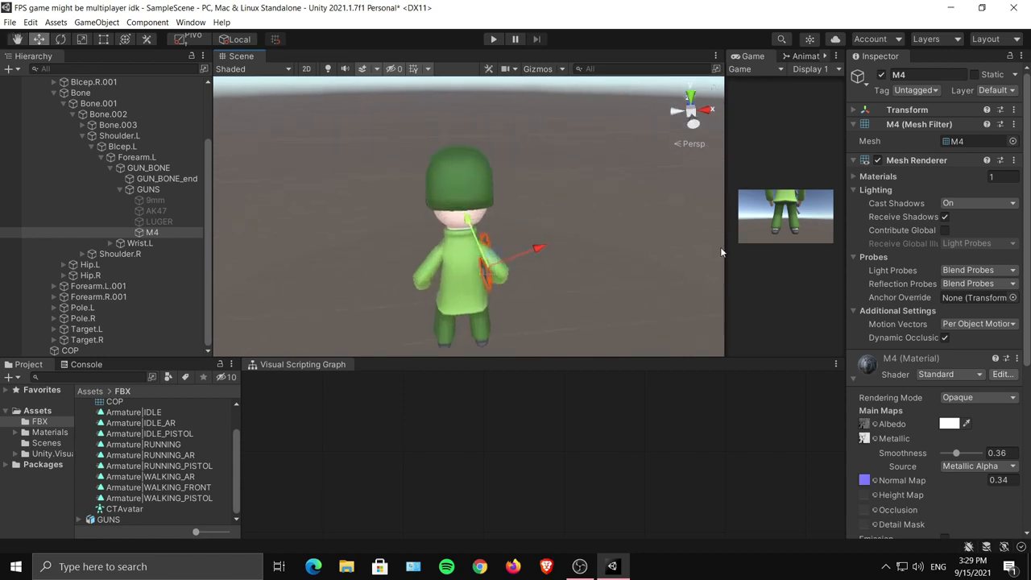
{"action": "left_click_drag", "start_coordinate": [724, 248], "coordinate": [562, 229]}
{"action": "left_click_drag", "start_coordinate": [564, 236], "coordinate": [443, 167], "text": "alt"}
{"action": "left_click_drag", "start_coordinate": [463, 212], "coordinate": [386, 283], "text": "alt"}
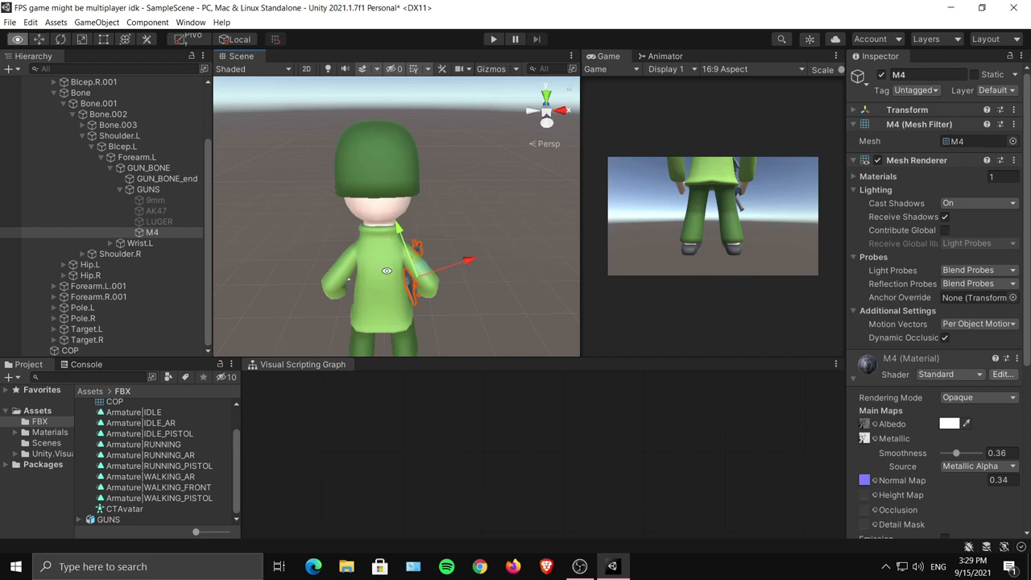
{"action": "left_click_drag", "start_coordinate": [314, 246], "coordinate": [427, 263], "text": "alt"}
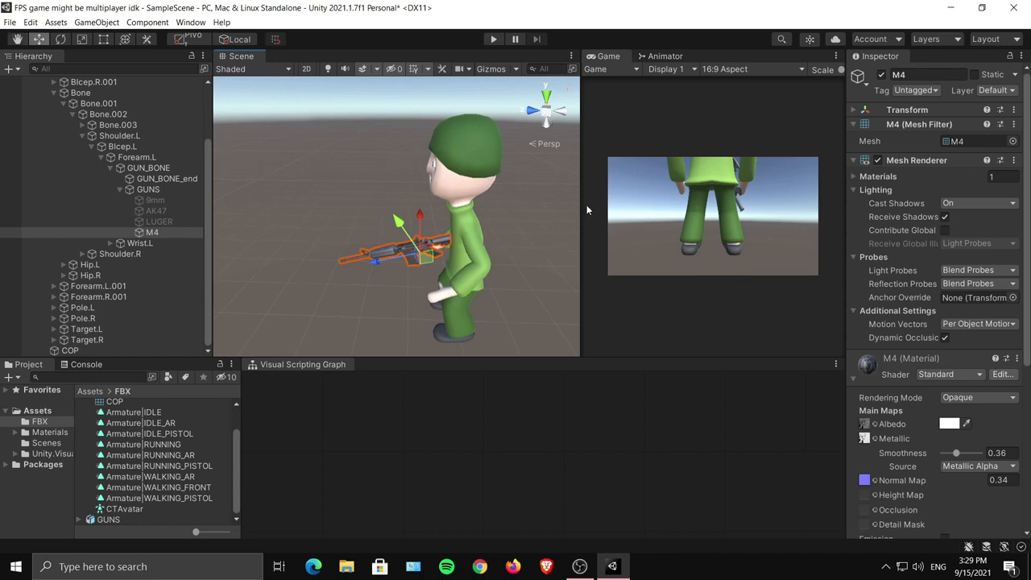
{"action": "middle_click_drag", "start_coordinate": [439, 185], "coordinate": [434, 202]}
{"action": "left_click_drag", "start_coordinate": [414, 225], "coordinate": [486, 200]}
{"action": "key", "text": "ctrl+z"}
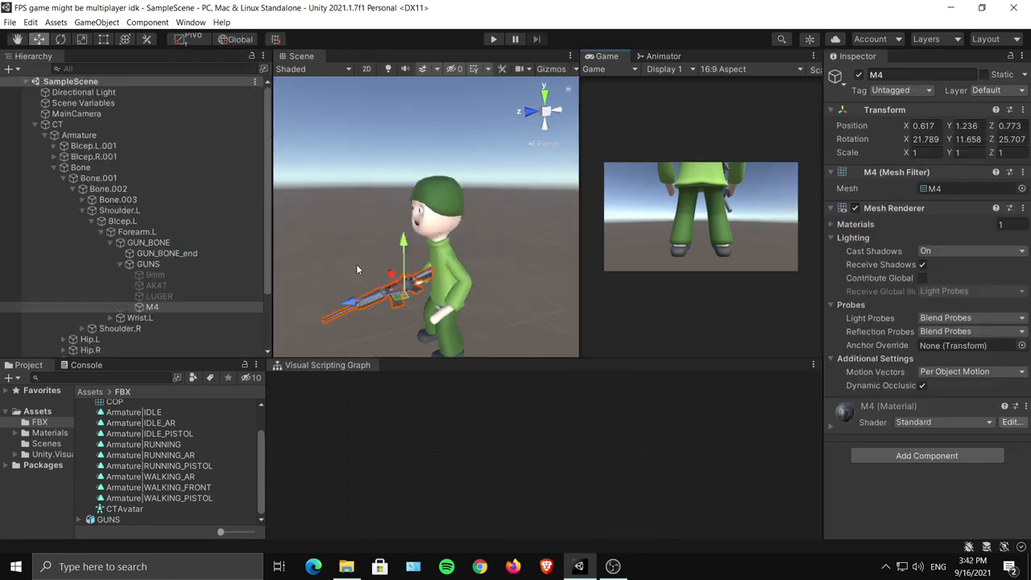
Expand Bone.003 and Bone.004 down to the Head bone and make MainCamera a child of Head.
{"action": "left_click", "coordinate": [82, 200]}
{"action": "left_click", "coordinate": [91, 211]}
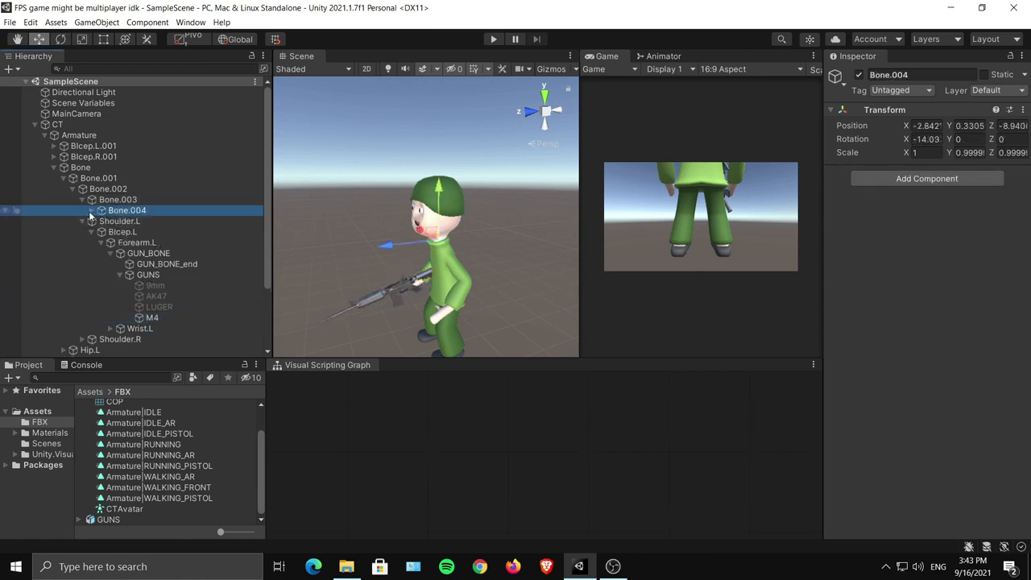
{"action": "left_click", "coordinate": [90, 212]}
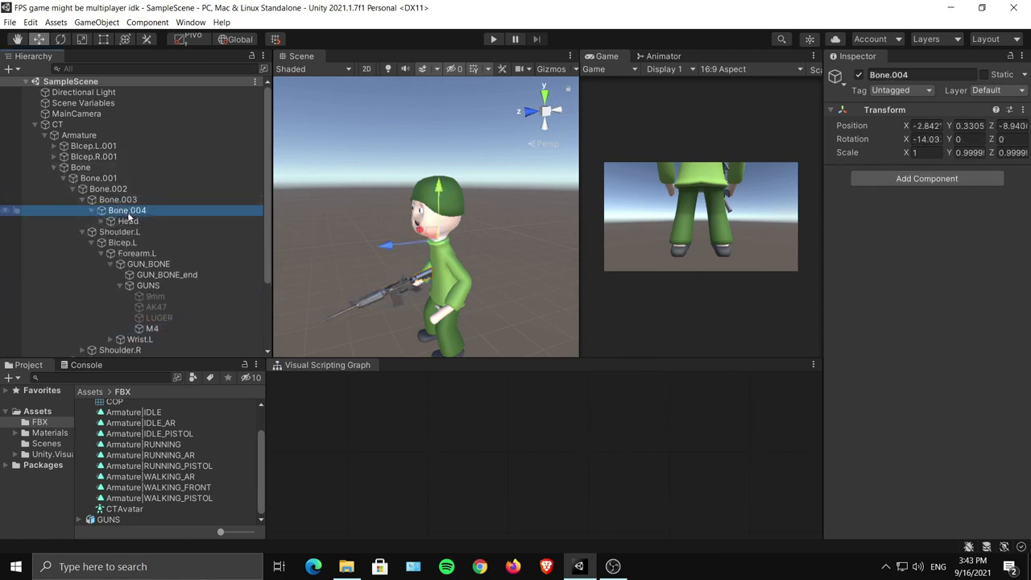
{"action": "left_click", "coordinate": [129, 221]}
{"action": "key", "text": "Right"}
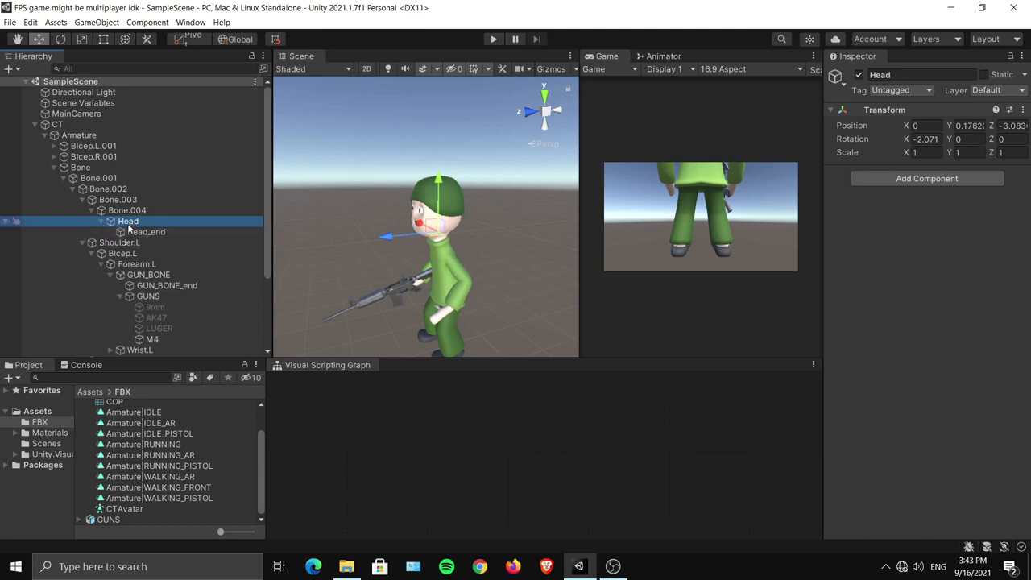
{"action": "right_click_drag", "start_coordinate": [436, 249], "coordinate": [436, 249]}
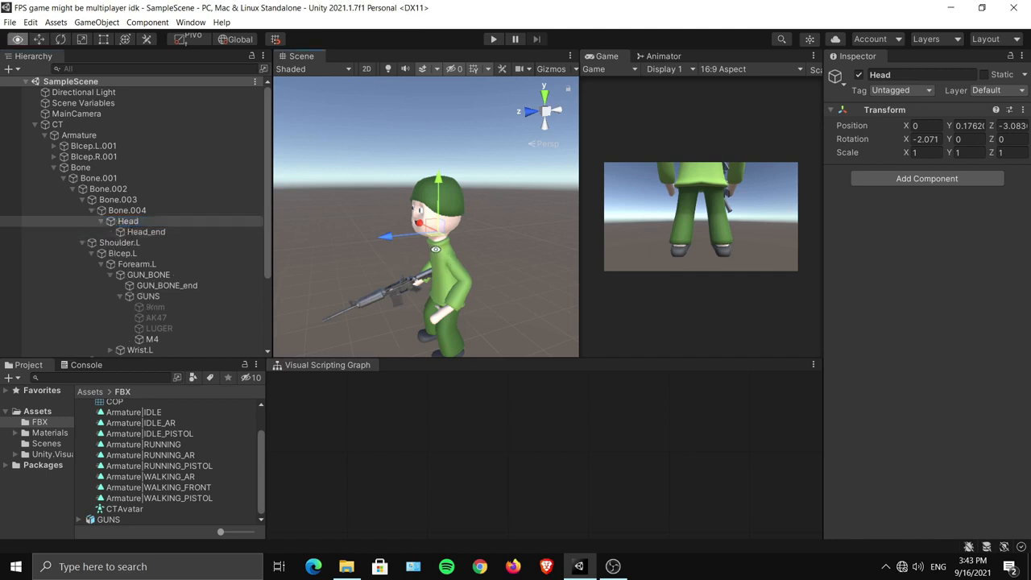
{"action": "left_click", "coordinate": [63, 115]}
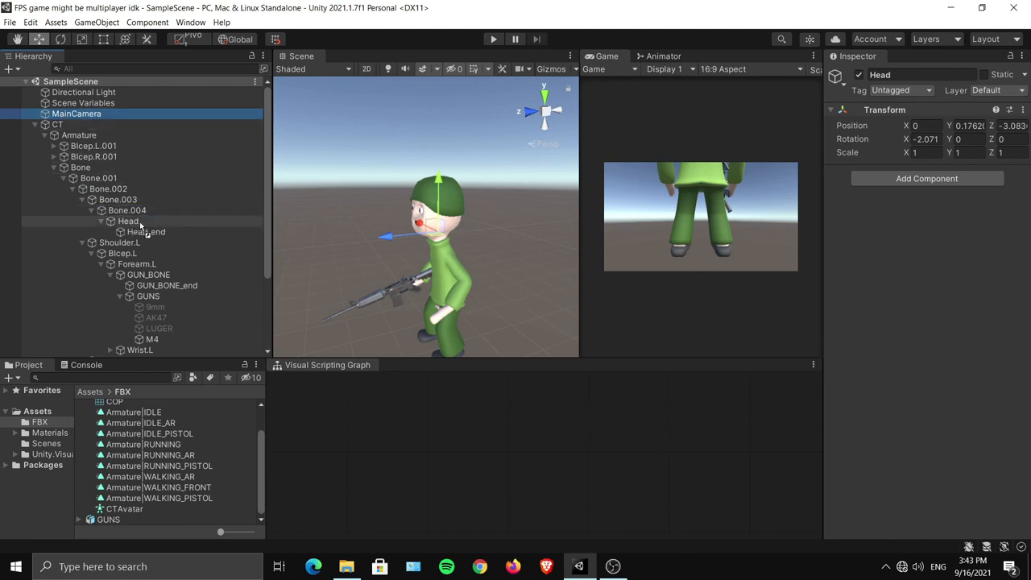
{"action": "left_click_drag", "start_coordinate": [136, 222], "coordinate": [136, 221]}
Move the MainCamera into the character's head at about X 0, Y 0.38, Z -0.06.
{"action": "left_click_drag", "start_coordinate": [402, 221], "coordinate": [421, 222], "text": "alt"}
{"action": "middle_click_drag", "start_coordinate": [445, 231], "coordinate": [421, 198]}
{"action": "left_click_drag", "start_coordinate": [421, 198], "coordinate": [339, 177], "text": "alt"}
{"action": "middle_click_drag", "start_coordinate": [438, 206], "coordinate": [402, 179]}
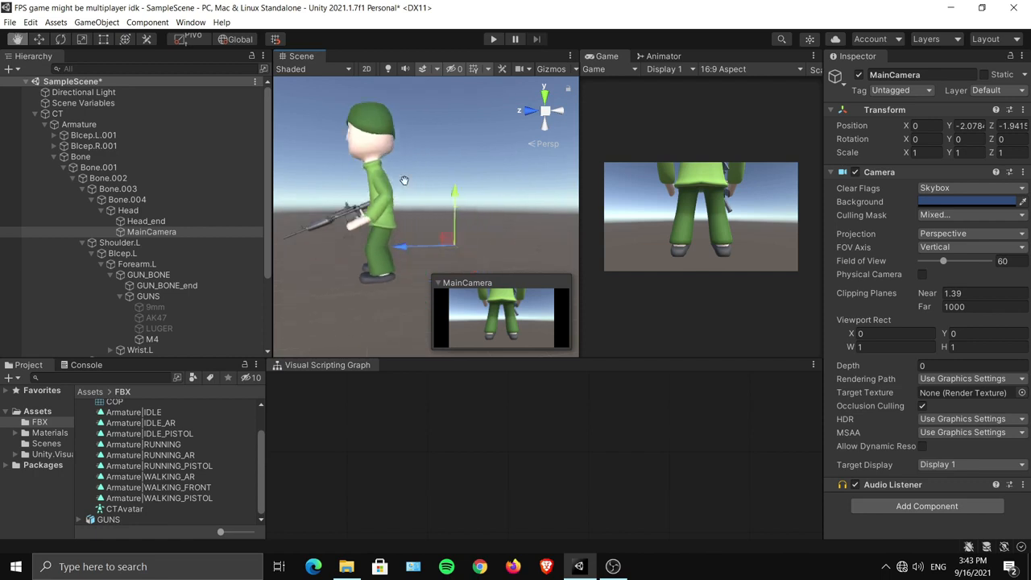
{"action": "left_click_drag", "start_coordinate": [448, 243], "coordinate": [365, 131]}
{"action": "right_click_drag", "start_coordinate": [402, 143], "coordinate": [459, 196], "text": "alt"}
{"action": "middle_click_drag", "start_coordinate": [459, 196], "coordinate": [481, 226]}
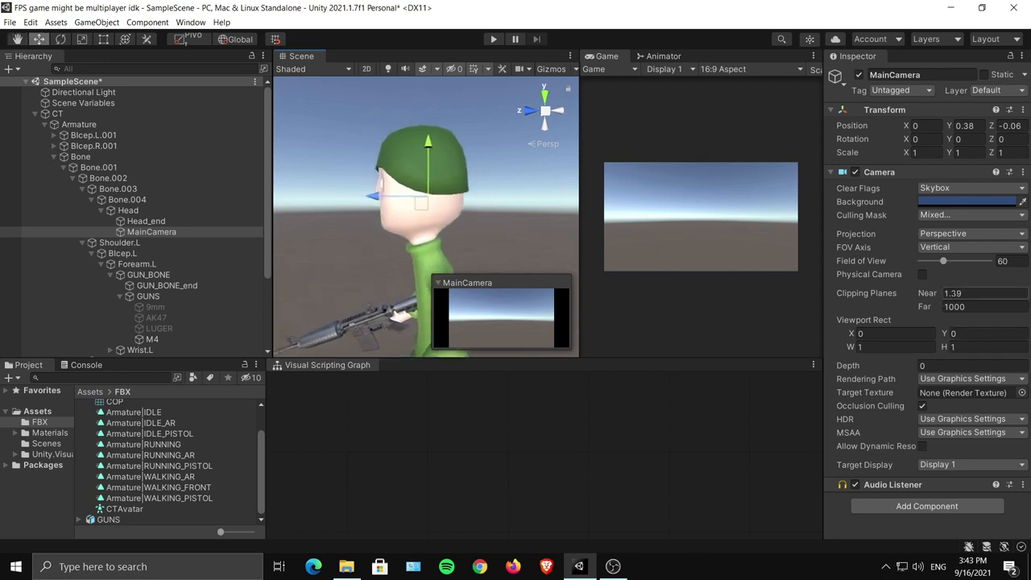
{"action": "middle_click_drag", "start_coordinate": [479, 199], "coordinate": [484, 223]}
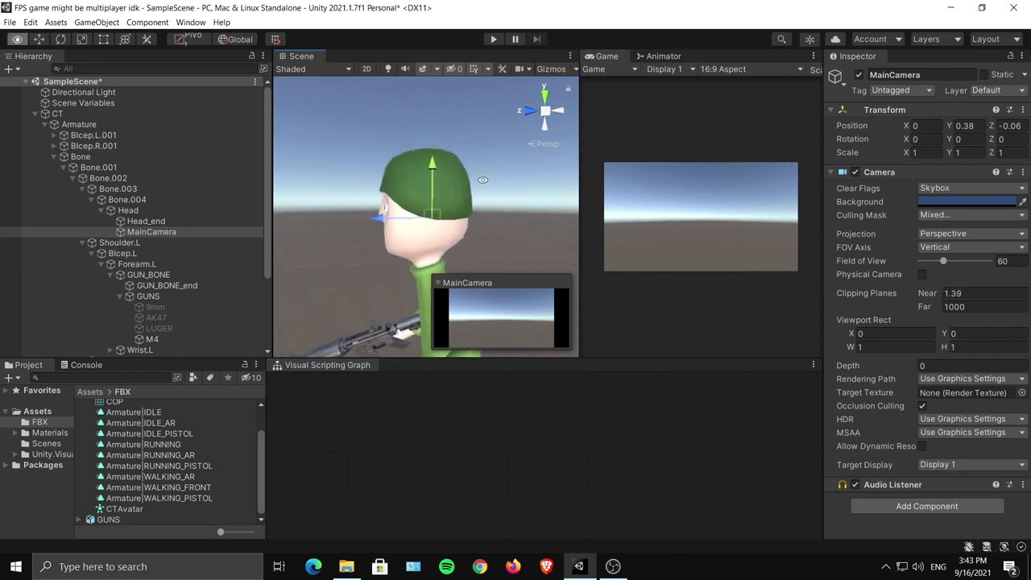
{"action": "scroll", "coordinate": [483, 222], "scroll_direction": "up", "scroll_amount": 4}
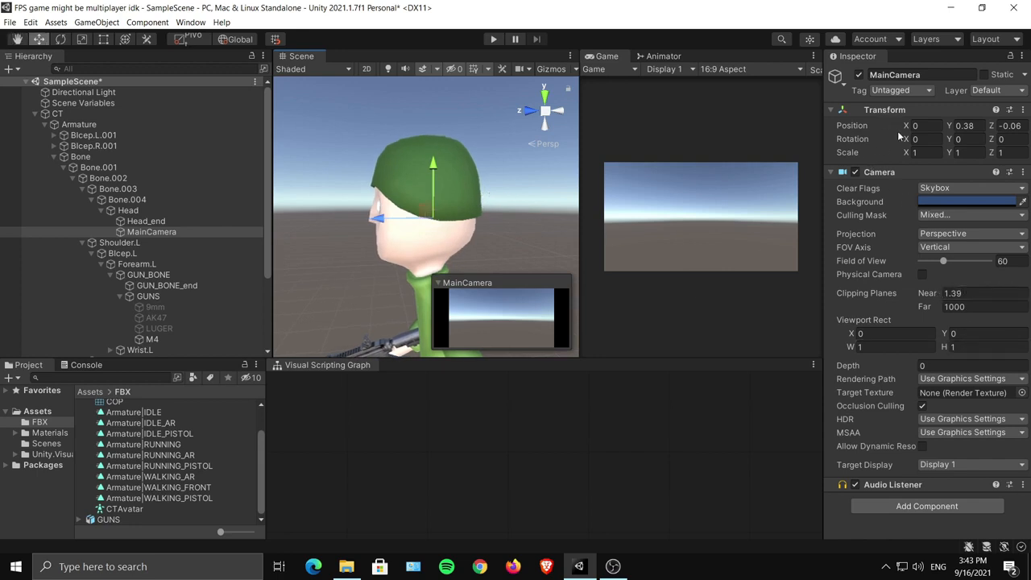
Tilt the MainCamera to an X rotation of about 5.7, show the scene gizmos, and collapse the camera preview.
{"action": "left_click_drag", "start_coordinate": [907, 141], "coordinate": [923, 142]}
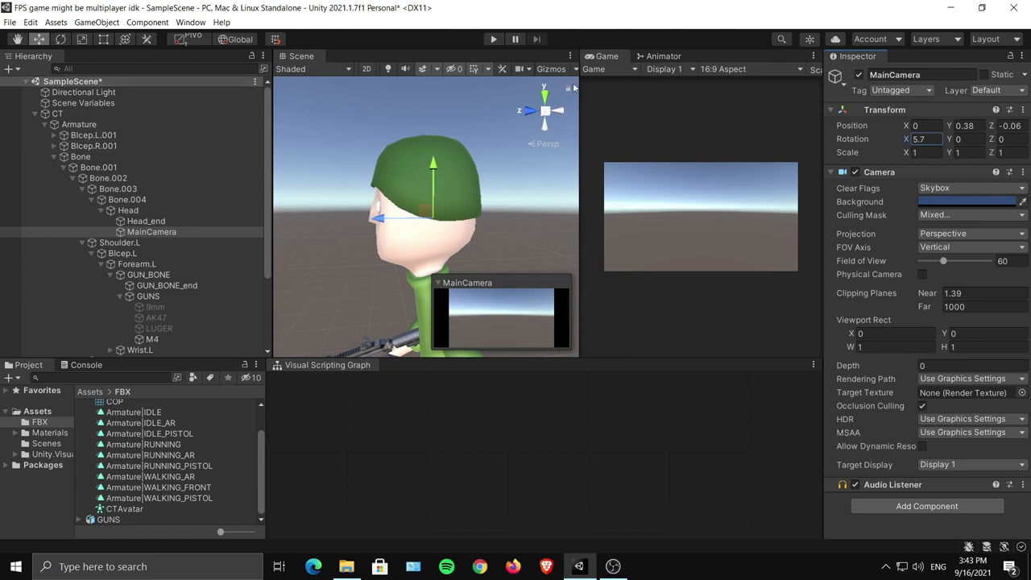
{"action": "left_click", "coordinate": [546, 70]}
{"action": "middle_click_drag", "start_coordinate": [488, 142], "coordinate": [481, 163]}
{"action": "scroll", "coordinate": [465, 172], "scroll_direction": "down", "scroll_amount": 5}
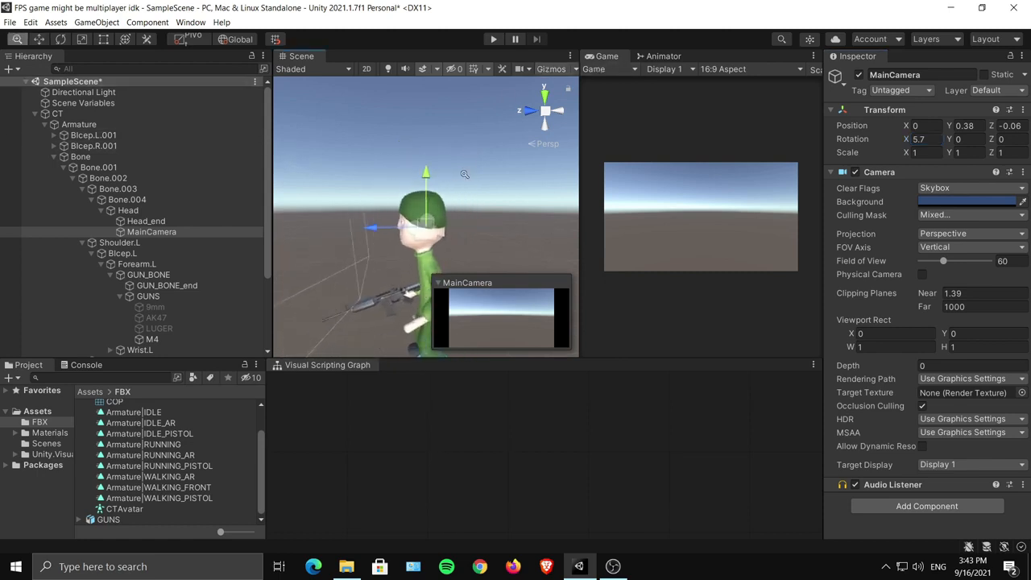
{"action": "scroll", "coordinate": [465, 173], "scroll_direction": "up", "scroll_amount": 5}
{"action": "right_click_drag", "start_coordinate": [465, 208], "coordinate": [466, 222]}
{"action": "left_click", "coordinate": [465, 285]}
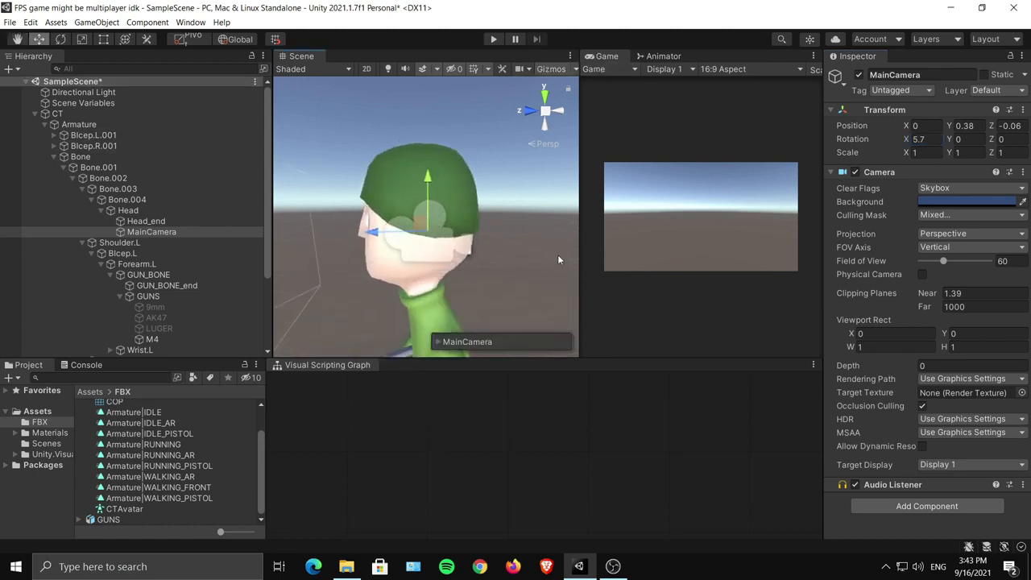
Tilt the MainCamera down to an X rotation of about 53.98, and rearrange the views so the Game view is larger.
{"action": "left_click_drag", "start_coordinate": [579, 253], "coordinate": [674, 254]}
{"action": "mouse_move", "coordinate": [564, 217]}
{"action": "right_mouse_down"}
{"action": "mouse_move", "coordinate": [541, 220]}
{"action": "mouse_move", "coordinate": [551, 208]}
{"action": "right_mouse_up"}
{"action": "scroll", "coordinate": [534, 170], "scroll_direction": "down", "scroll_amount": 5}
{"action": "scroll", "coordinate": [536, 193], "scroll_direction": "up", "scroll_amount": 5}
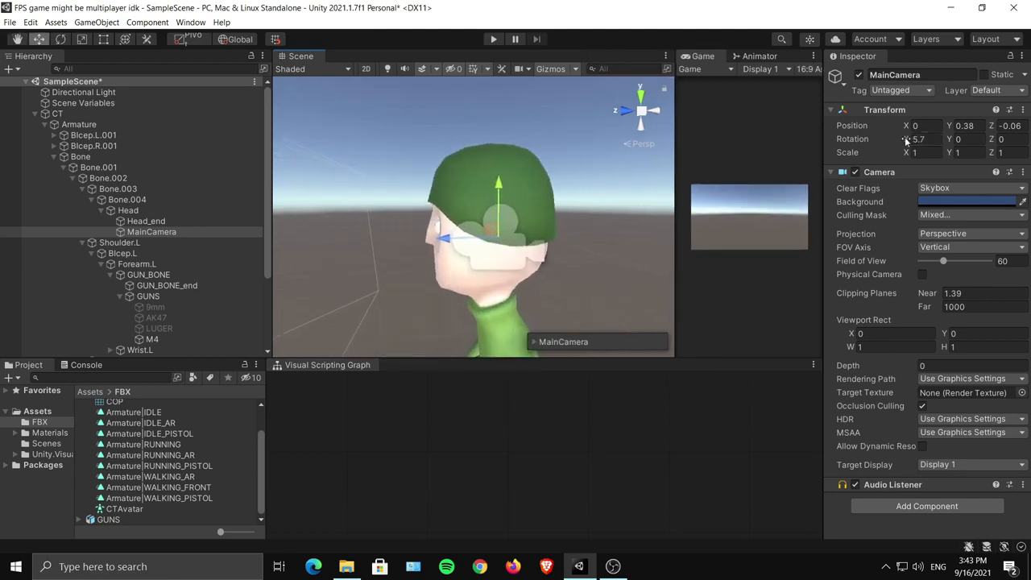
{"action": "left_click_drag", "start_coordinate": [905, 138], "coordinate": [731, 366]}
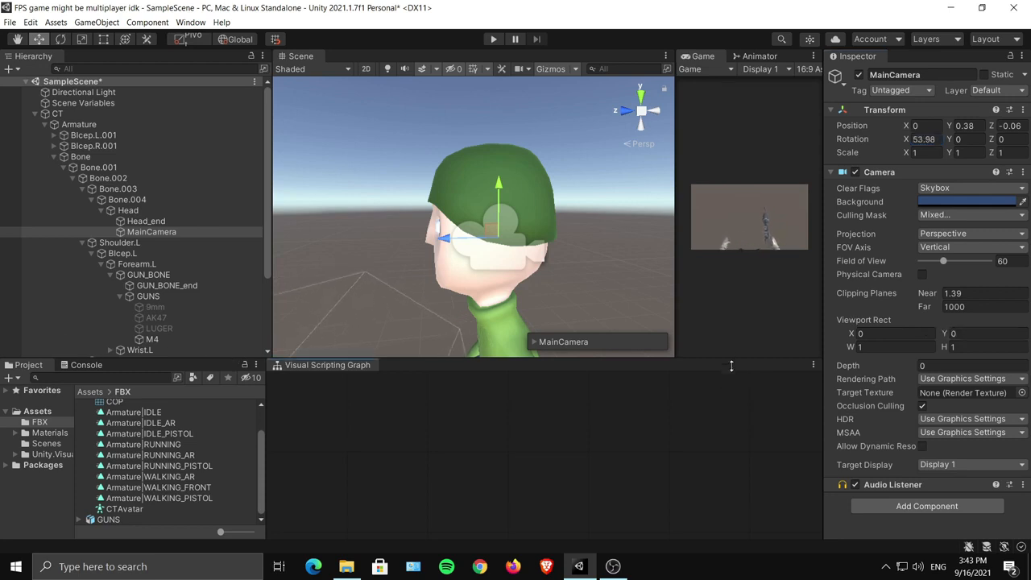
{"action": "left_click_drag", "start_coordinate": [671, 286], "coordinate": [538, 288]}
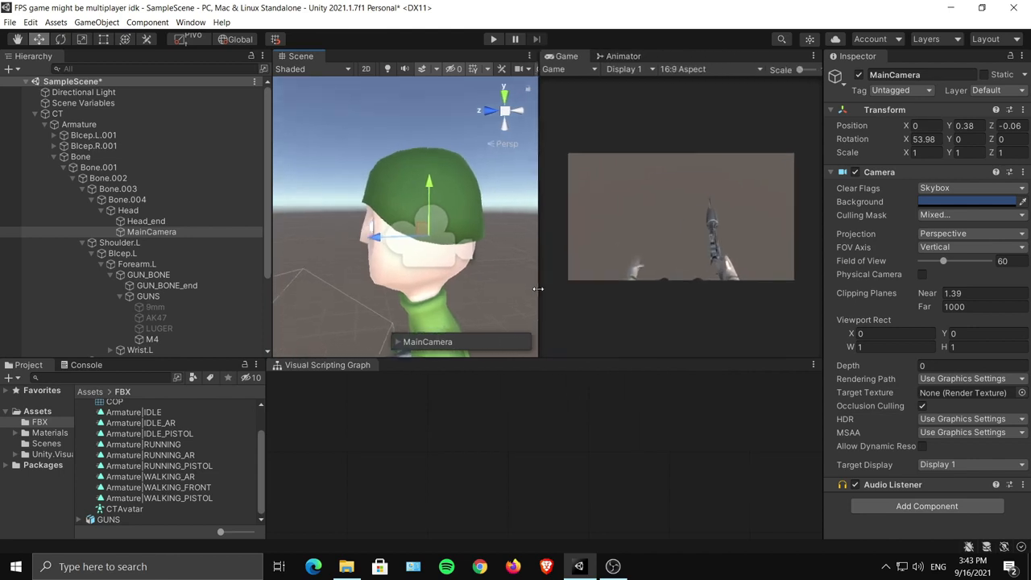
{"action": "left_click_drag", "start_coordinate": [273, 296], "coordinate": [182, 271]}
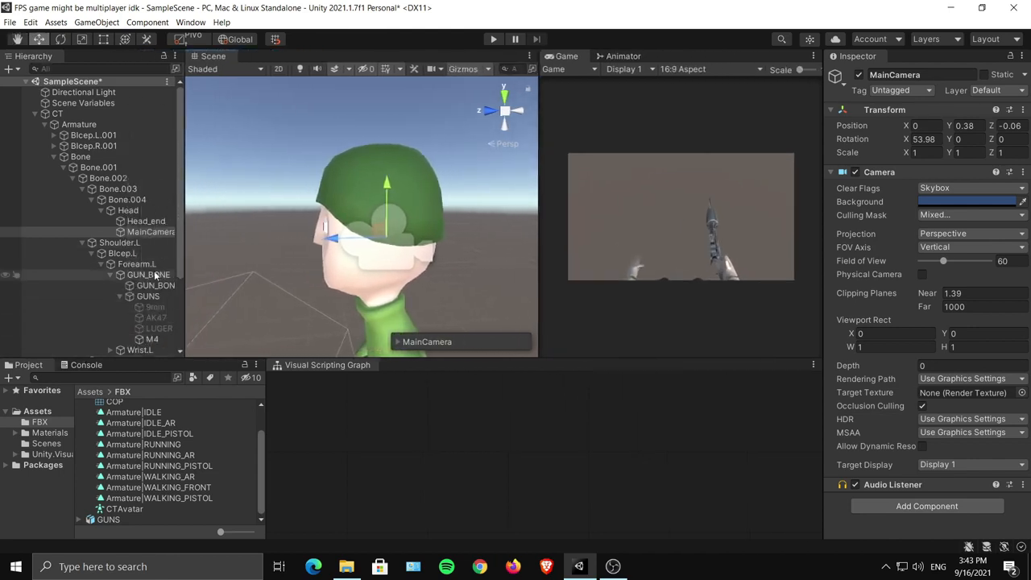
Tilt the MainCamera up to an X rotation of about -88.89 and raise it in the head to about Y 0.477, Z -0.036.
{"action": "left_click", "coordinate": [149, 232]}
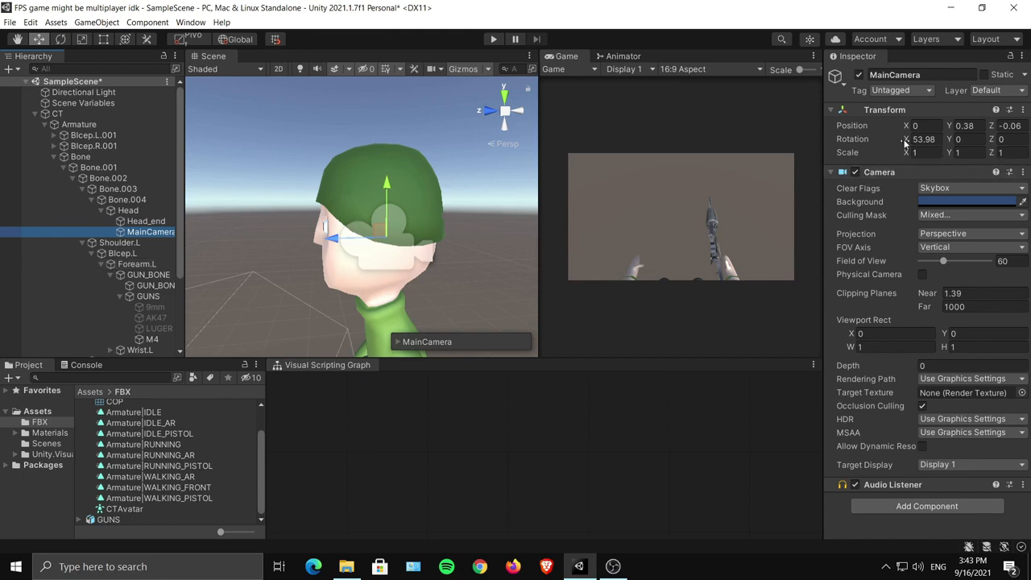
{"action": "left_click_drag", "start_coordinate": [905, 142], "coordinate": [603, 16]}
{"action": "scroll", "coordinate": [396, 137], "scroll_direction": "down", "scroll_amount": 10}
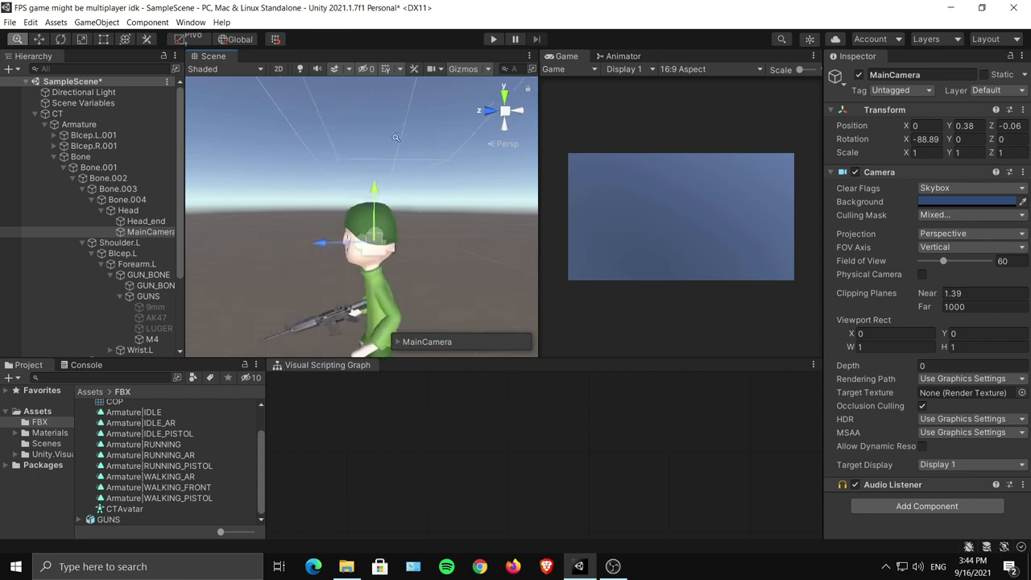
{"action": "scroll", "coordinate": [395, 137], "scroll_direction": "up", "scroll_amount": 5}
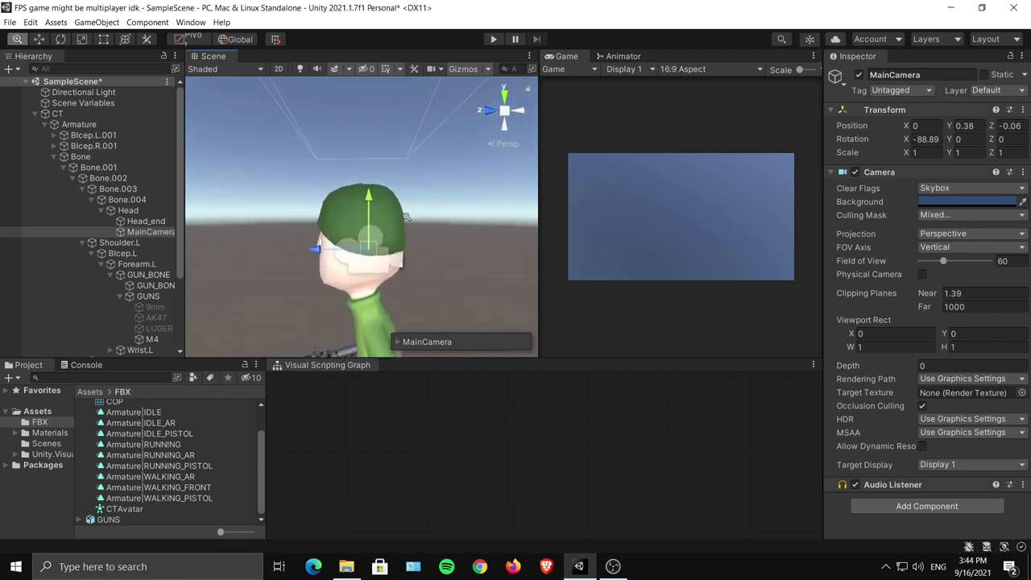
{"action": "left_click_drag", "start_coordinate": [366, 246], "coordinate": [358, 234]}
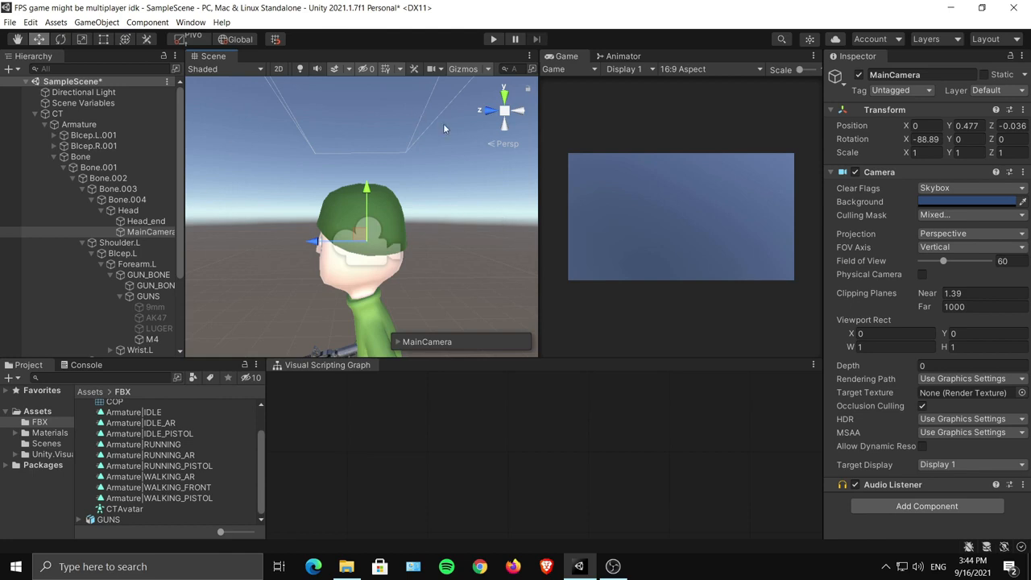
Tilt the MainCamera down to an X rotation of about 59.88 and lower its near clipping plane to 1.1.
{"action": "left_click_drag", "start_coordinate": [907, 142], "coordinate": [315, 201]}
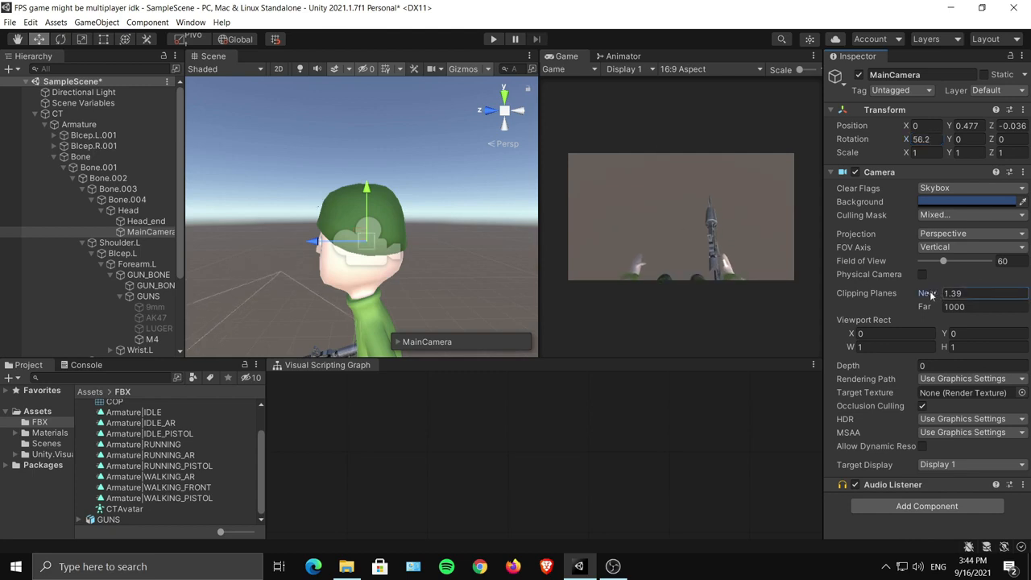
{"action": "left_click_drag", "start_coordinate": [931, 295], "coordinate": [925, 295]}
{"action": "left_click_drag", "start_coordinate": [905, 140], "coordinate": [967, 154]}
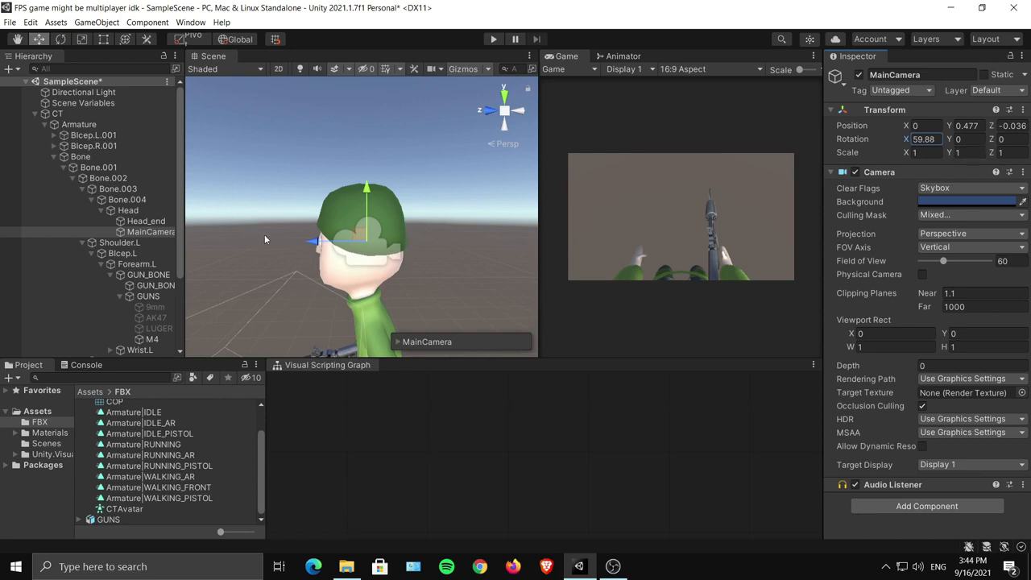
Reselect the MainCamera in the scene and move it forward in the head to about Z 0.092.
{"action": "left_click", "coordinate": [310, 238]}
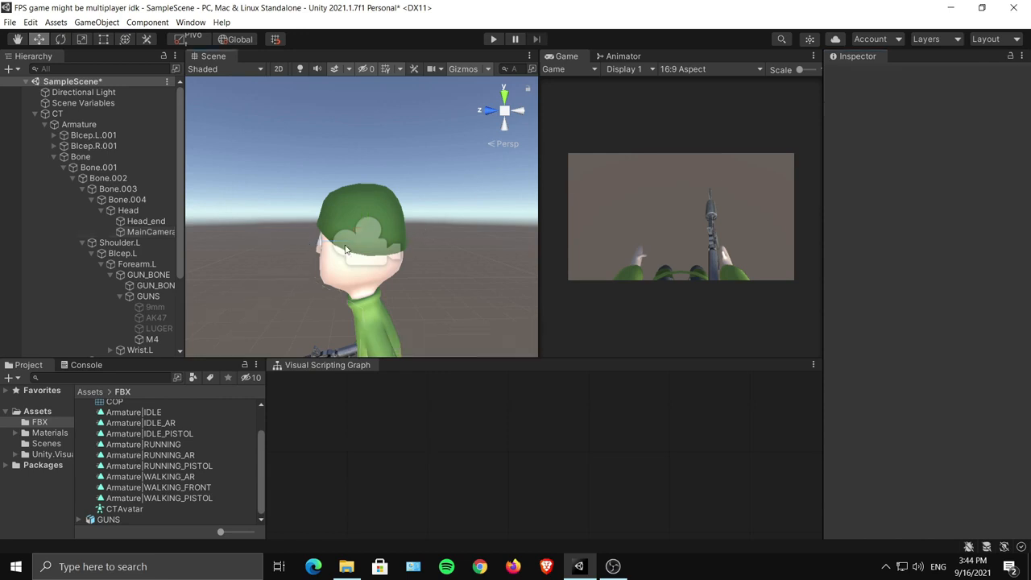
{"action": "left_click", "coordinate": [345, 246]}
{"action": "left_click_drag", "start_coordinate": [313, 245], "coordinate": [303, 245]}
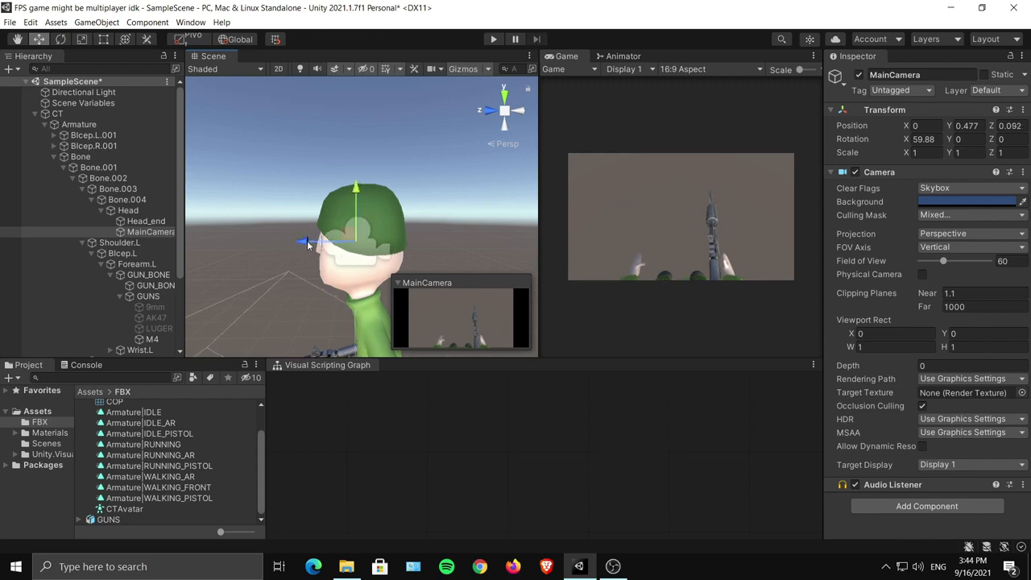
Set the MainCamera's X rotation to -90 to test the straight-up view.
{"action": "left_click", "coordinate": [922, 138]}
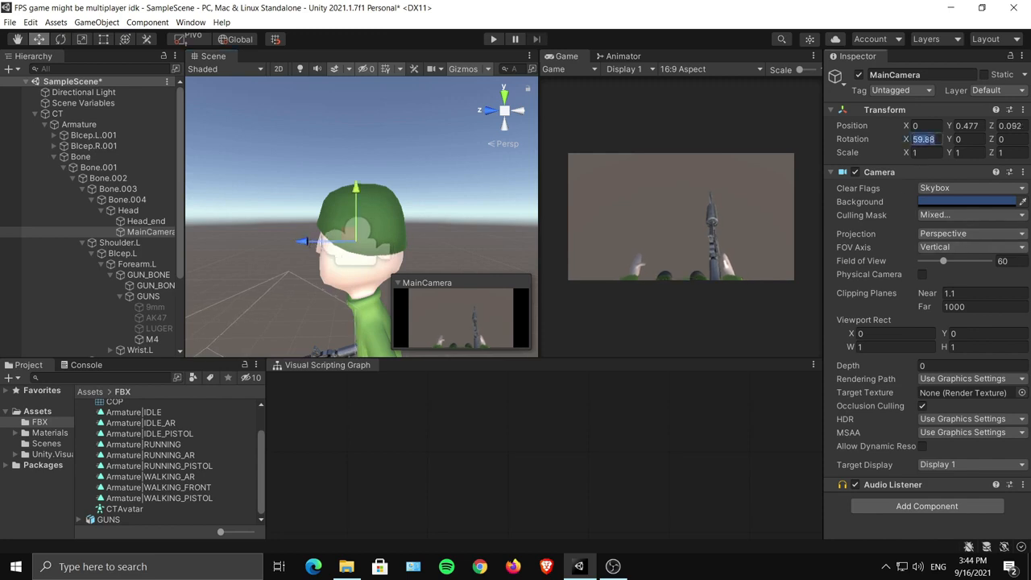
{"action": "type", "text": "60"}
{"action": "key", "text": "BackSpace"}
{"action": "key", "text": "BackSpace"}
{"action": "type", "text": "-90."}
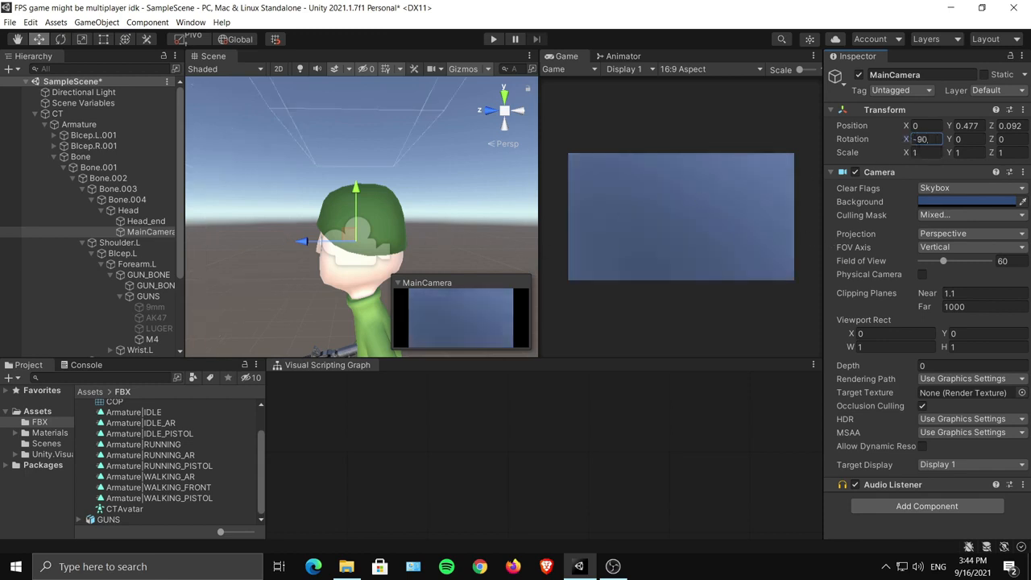
Set the MainCamera's X rotation to 60 for the downward view.
{"action": "left_click", "coordinate": [911, 140]}
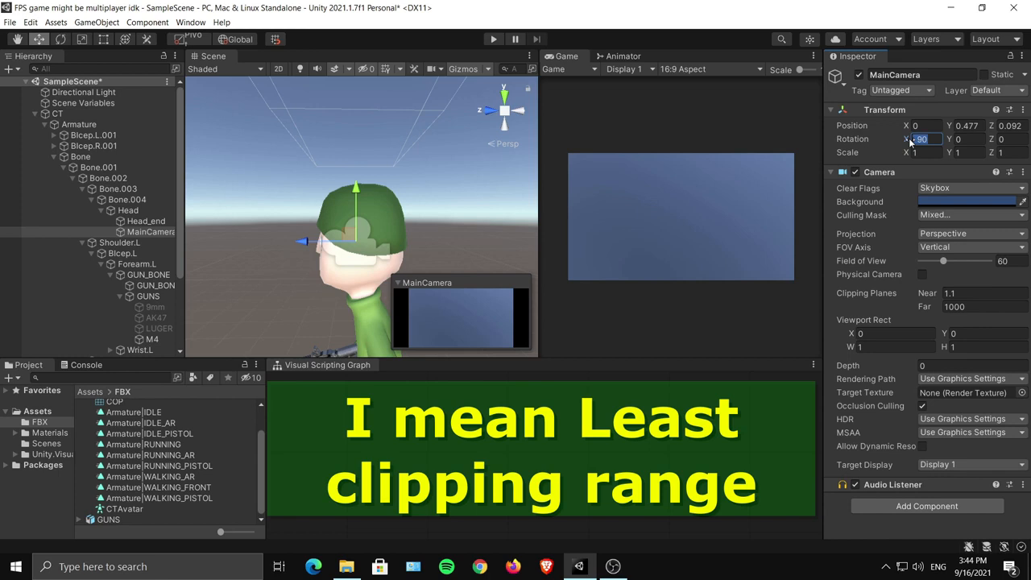
{"action": "type", "text": "60"}
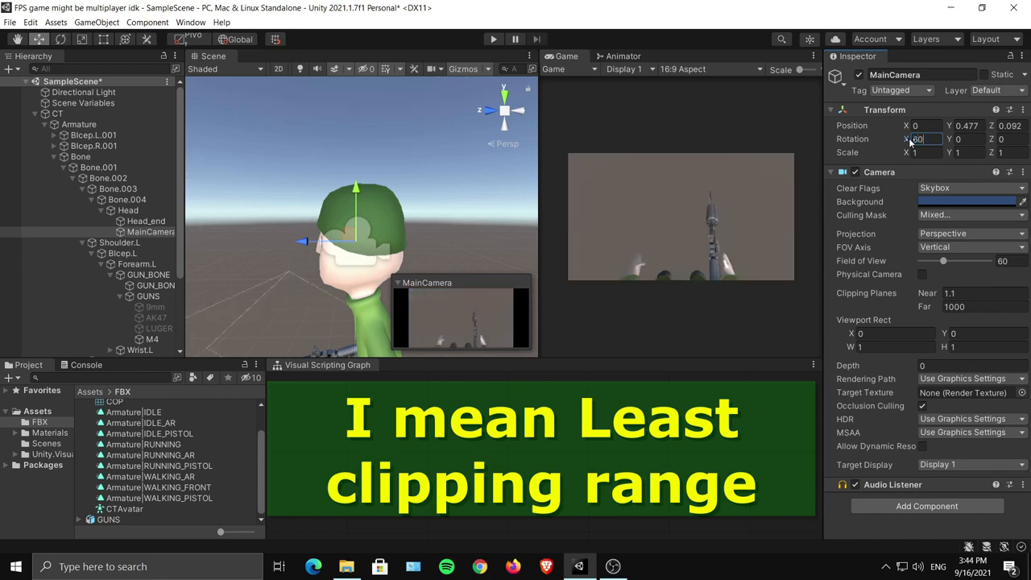
{"action": "left_click", "coordinate": [777, 400]}
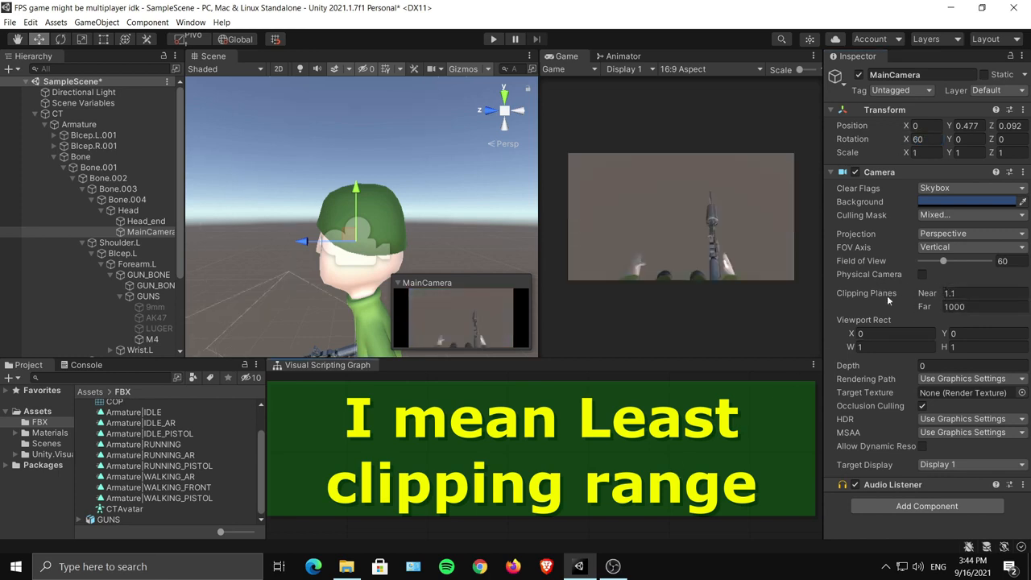
{"action": "key", "text": "alt"}
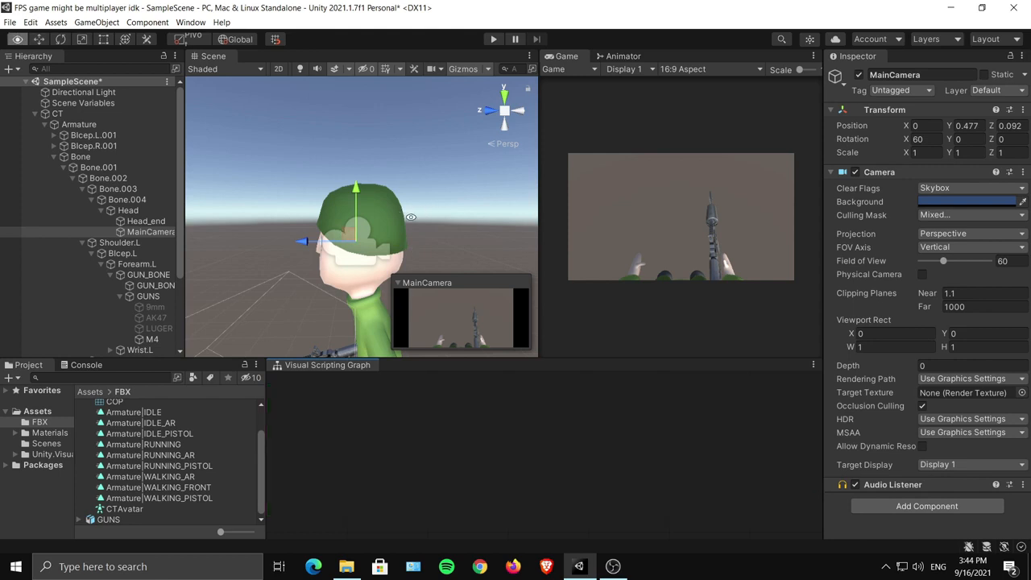
Check the Animator's default state and run the scene in Play mode to examine the MainCamera's downward view of the gun.
{"action": "left_click_drag", "start_coordinate": [410, 217], "coordinate": [483, 145], "text": "alt"}
{"action": "left_click", "coordinate": [640, 58]}
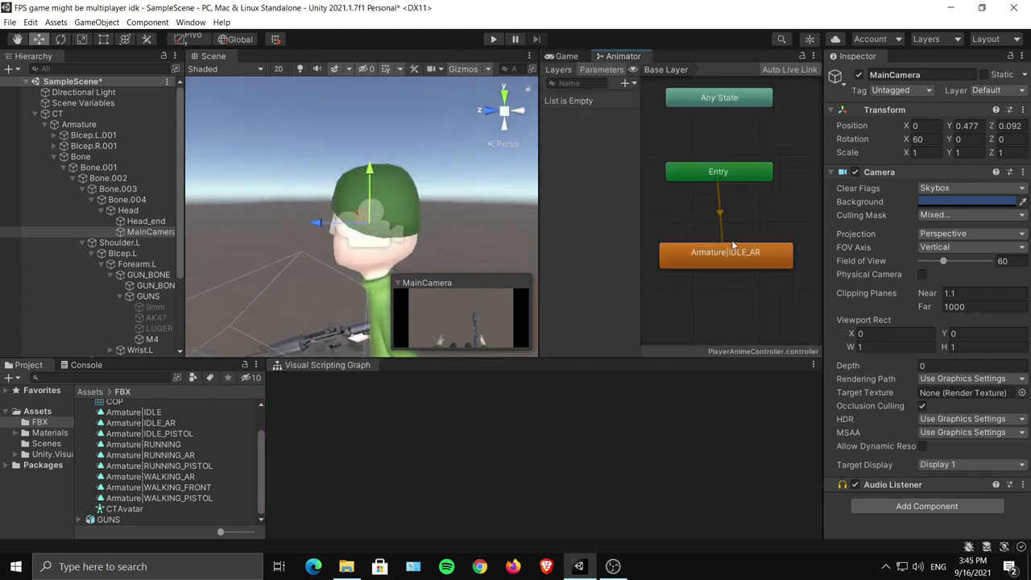
{"action": "left_click", "coordinate": [561, 57]}
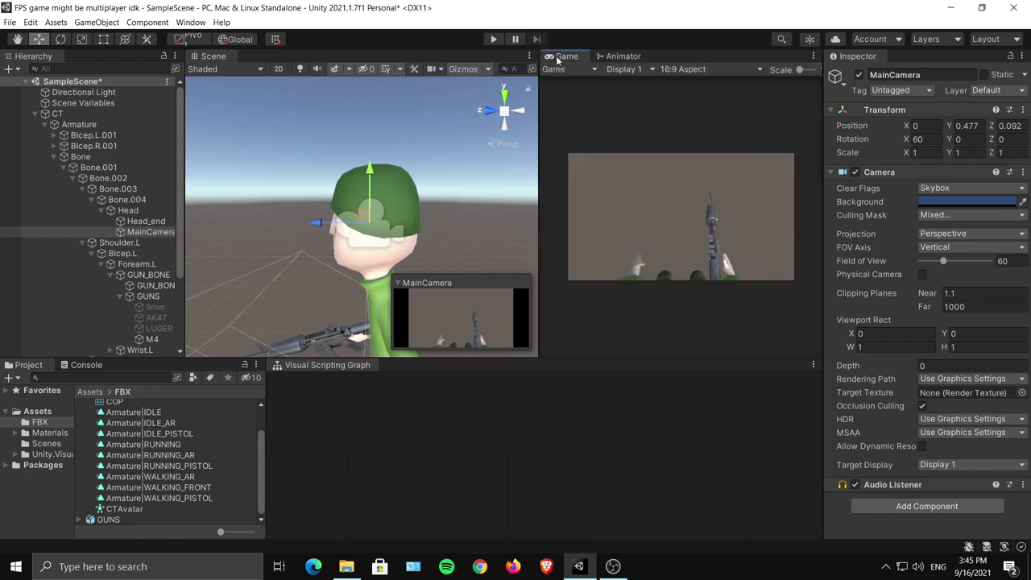
{"action": "left_click", "coordinate": [492, 39]}
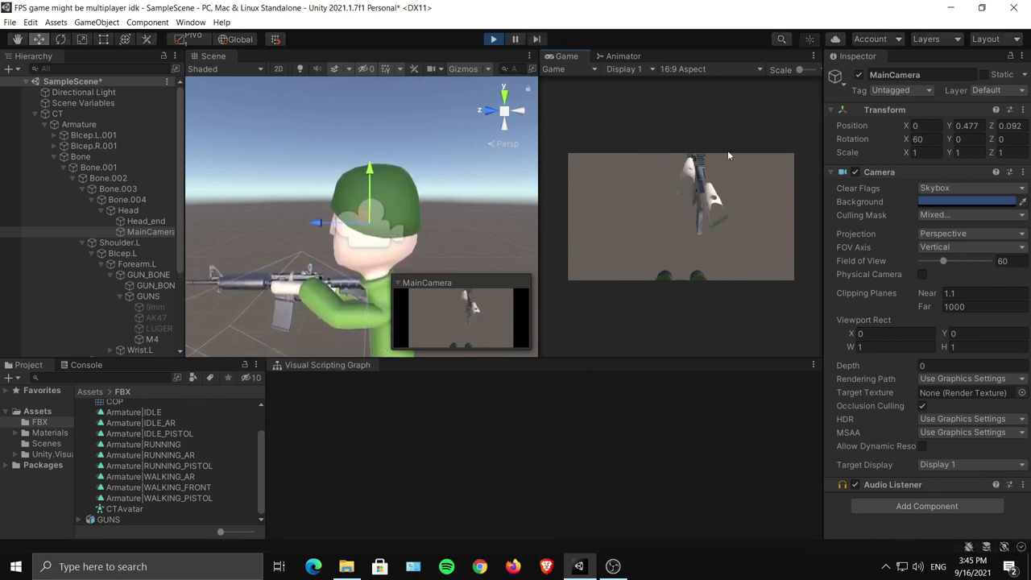
{"action": "left_click_drag", "start_coordinate": [906, 142], "coordinate": [814, 174]}
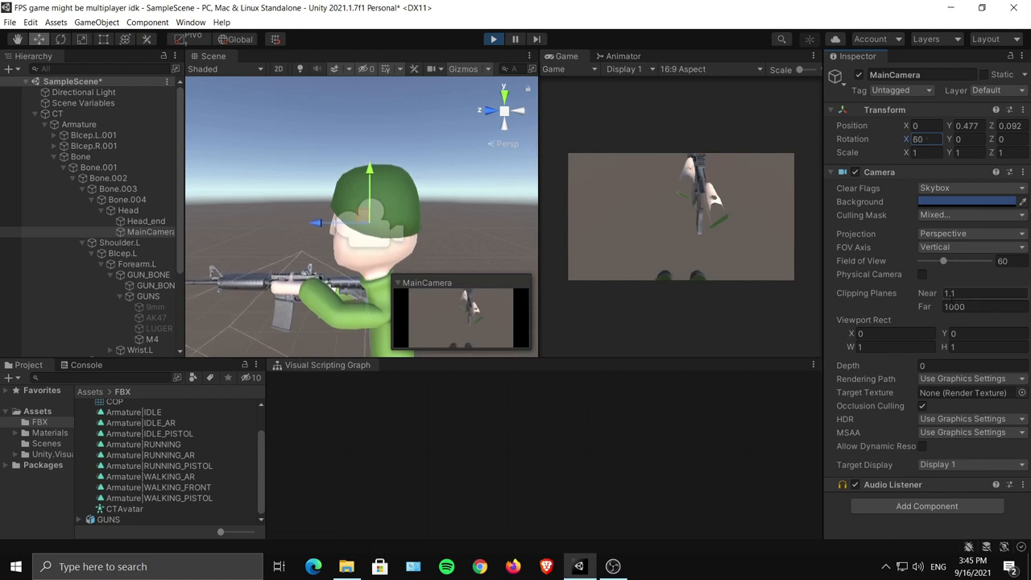
Test the MainCamera's near clipping plane in Play mode at 2.9 and 0.9.
{"action": "left_click", "coordinate": [931, 297]}
{"action": "type", "text": "2"}
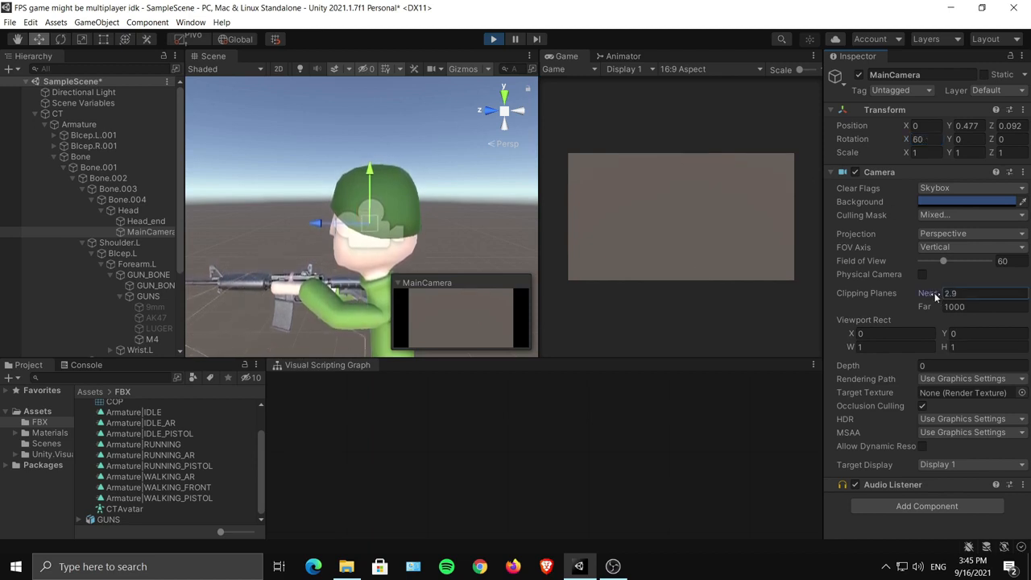
{"action": "left_click_drag", "start_coordinate": [934, 296], "coordinate": [933, 296]}
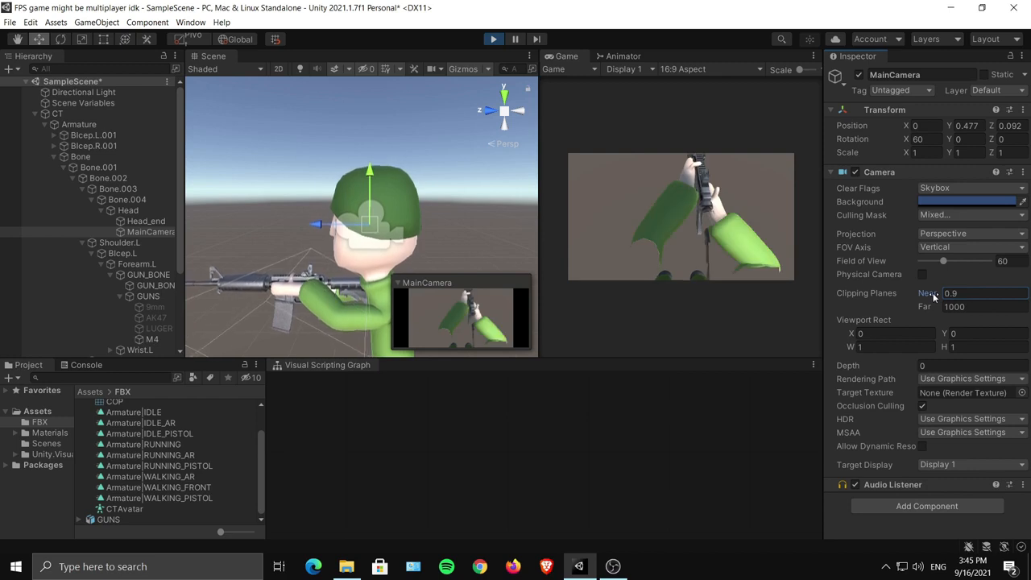
Try near clipping plane values of 1.1, 1.2 and 1.3 on the MainCamera while the scene runs.
{"action": "left_click", "coordinate": [964, 295]}
{"action": "type", "text": "1.1"}
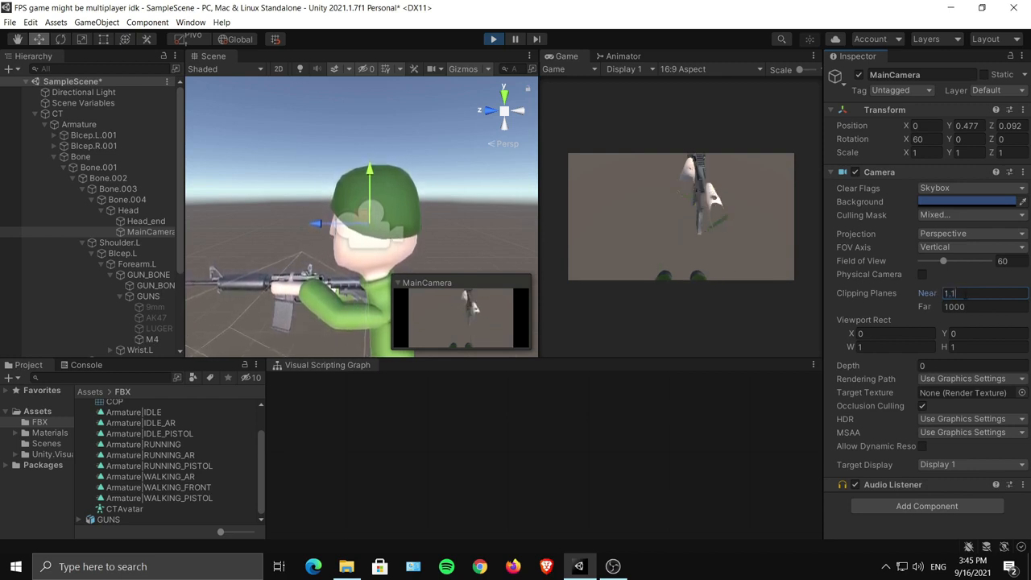
{"action": "key", "text": "BackSpace"}
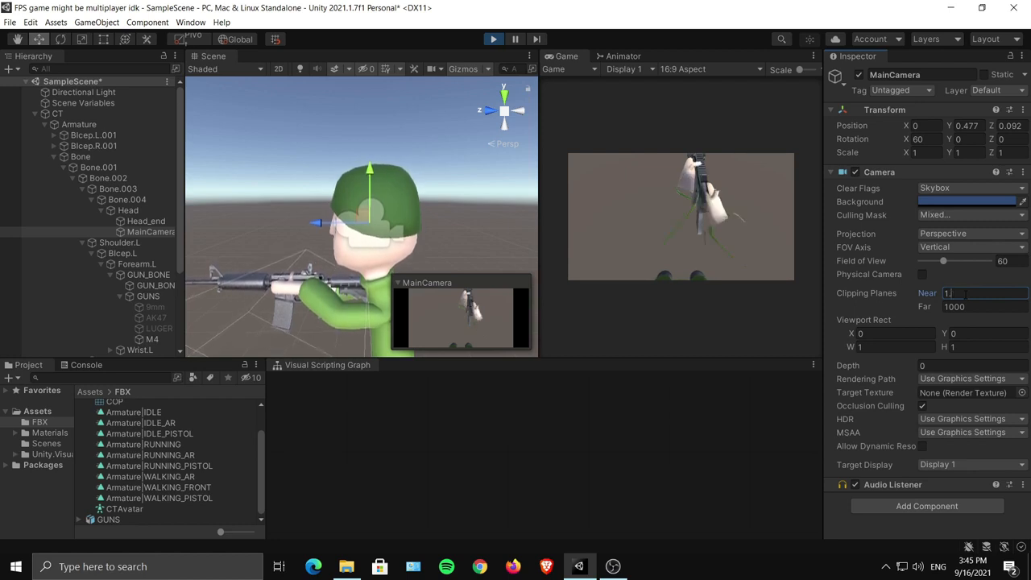
{"action": "type", "text": "2"}
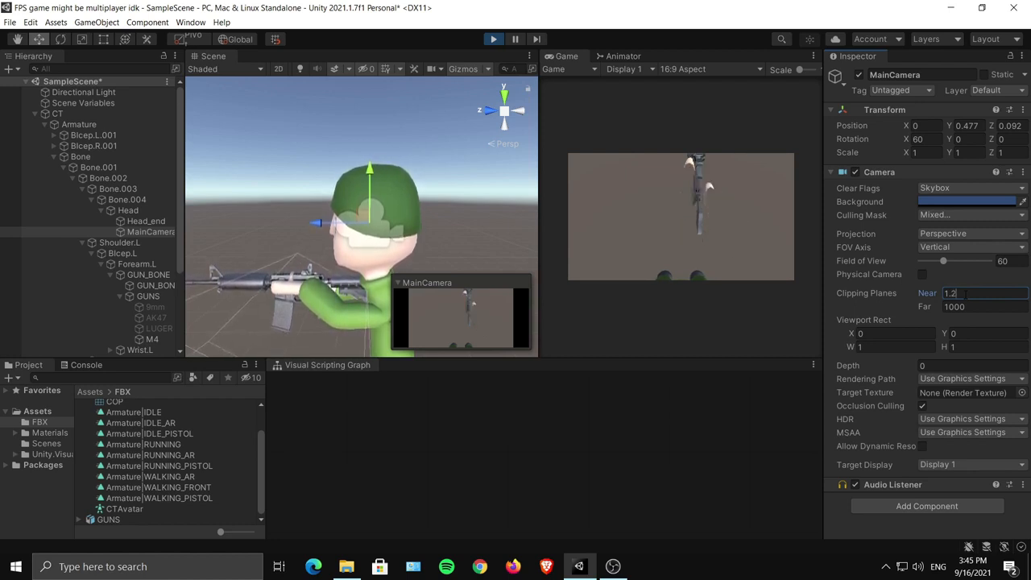
{"action": "key", "text": "BackSpace"}
{"action": "type", "text": "3"}
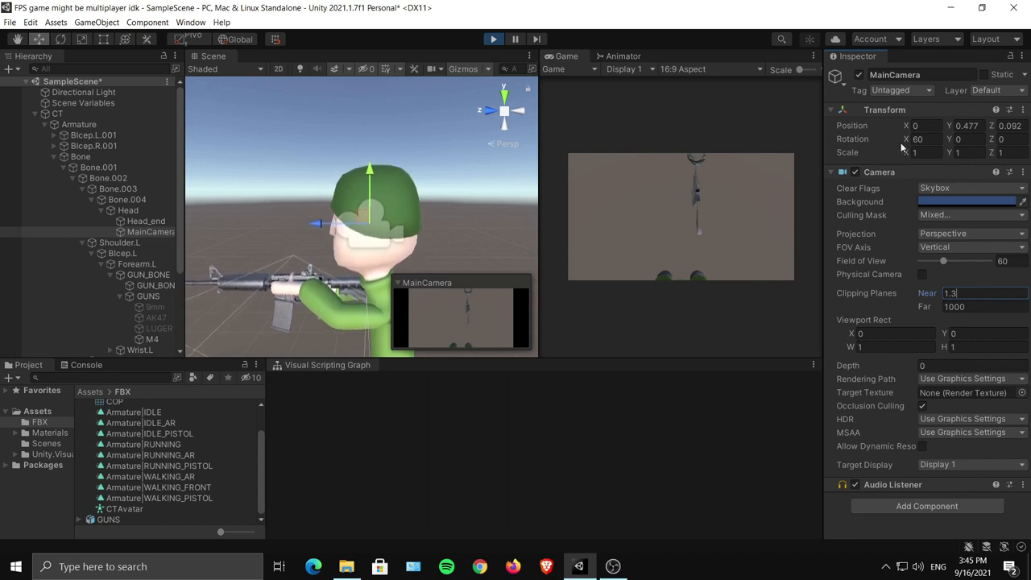
Test the MainCamera at Z 0.076 with an X rotation of about 16.24, and stop Play mode.
{"action": "left_click_drag", "start_coordinate": [319, 225], "coordinate": [322, 227]}
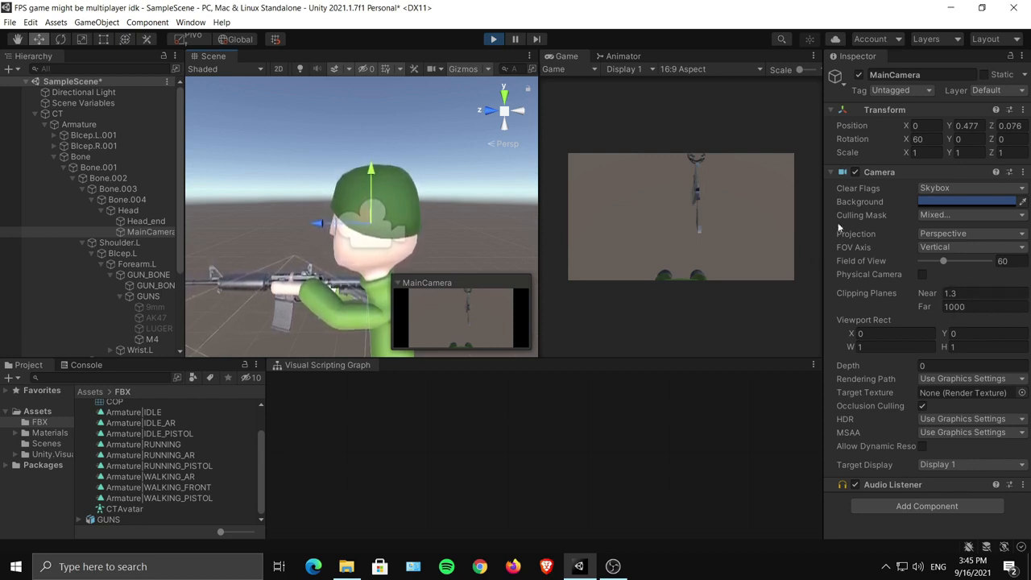
{"action": "left_click_drag", "start_coordinate": [908, 141], "coordinate": [1026, 108]}
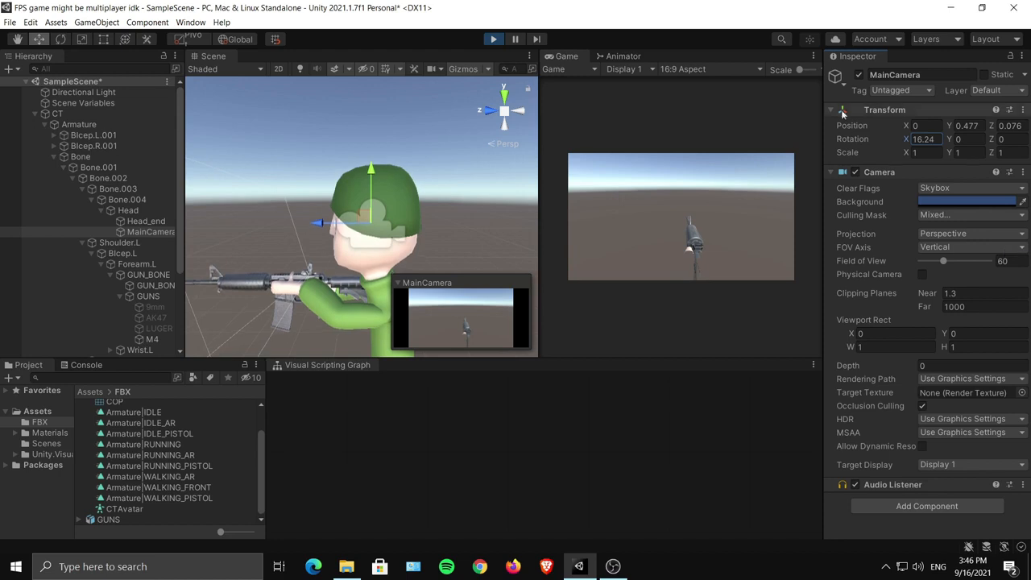
{"action": "left_click", "coordinate": [494, 39]}
Set the MainCamera's near clipping plane to 1.3 and move it back in the head to Z 0.076.
{"action": "left_click", "coordinate": [986, 292]}
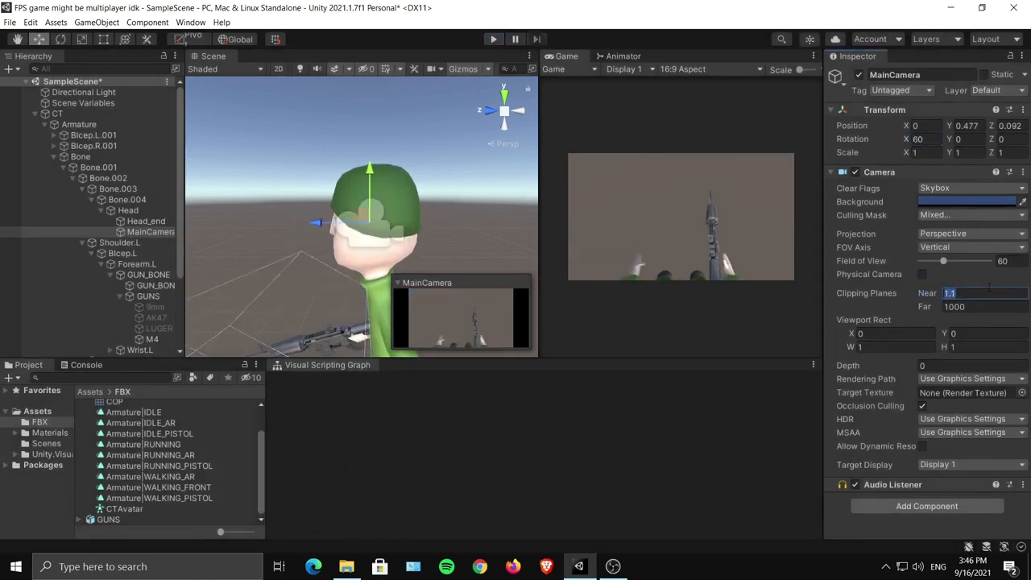
{"action": "type", "text": "1.3"}
{"action": "left_click", "coordinate": [317, 229]}
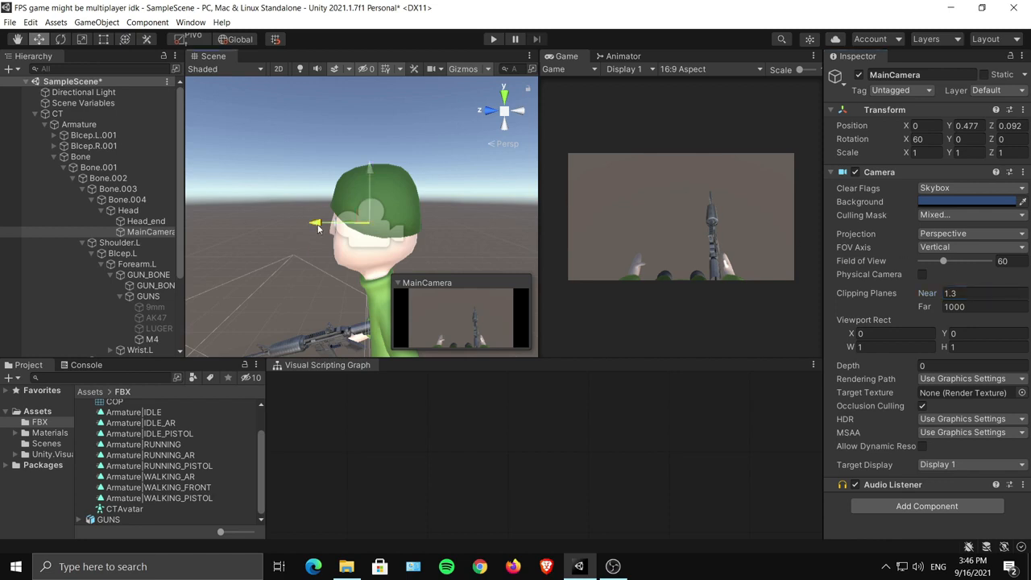
{"action": "left_click_drag", "start_coordinate": [317, 228], "coordinate": [320, 228]}
Collapse the MainCamera preview in the scene and set the camera's X rotation to 0.
{"action": "middle_click_drag", "start_coordinate": [416, 219], "coordinate": [420, 195]}
{"action": "right_click_drag", "start_coordinate": [420, 195], "coordinate": [427, 204], "text": "alt"}
{"action": "middle_click_drag", "start_coordinate": [427, 211], "coordinate": [403, 210], "text": "alt"}
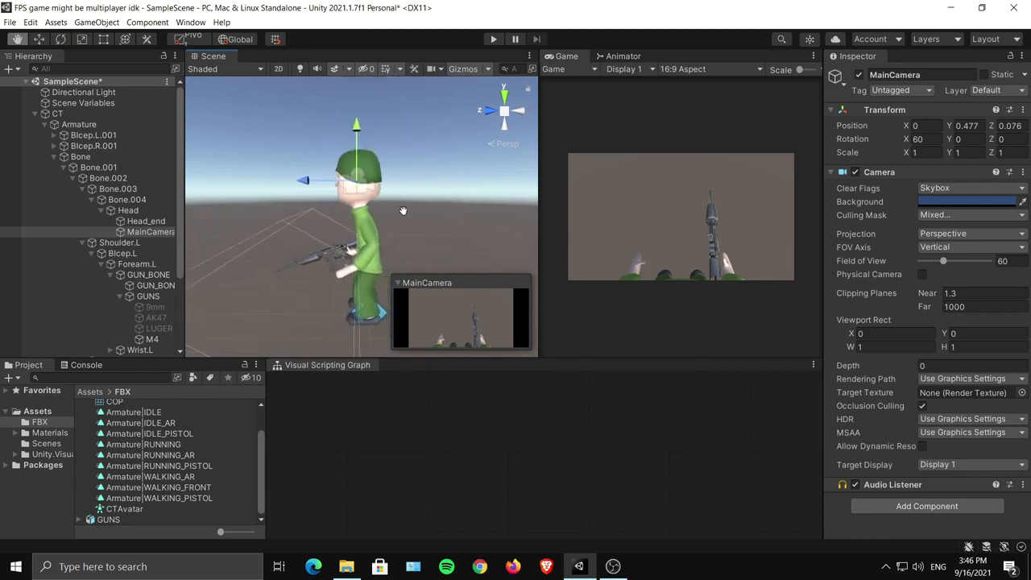
{"action": "left_click", "coordinate": [400, 283]}
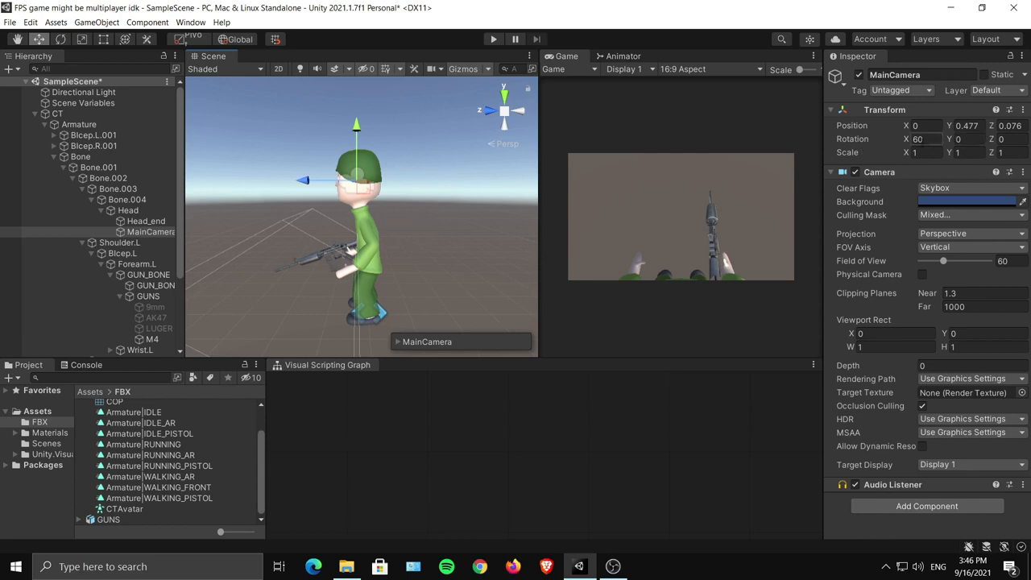
{"action": "left_click", "coordinate": [929, 138]}
{"action": "type", "text": "0"}
Widen the object hierarchy and create an empty child object named Guncamera under the Head bone.
{"action": "middle_click_drag", "start_coordinate": [375, 154], "coordinate": [400, 194]}
{"action": "scroll", "coordinate": [407, 202], "scroll_direction": "down", "scroll_amount": 5}
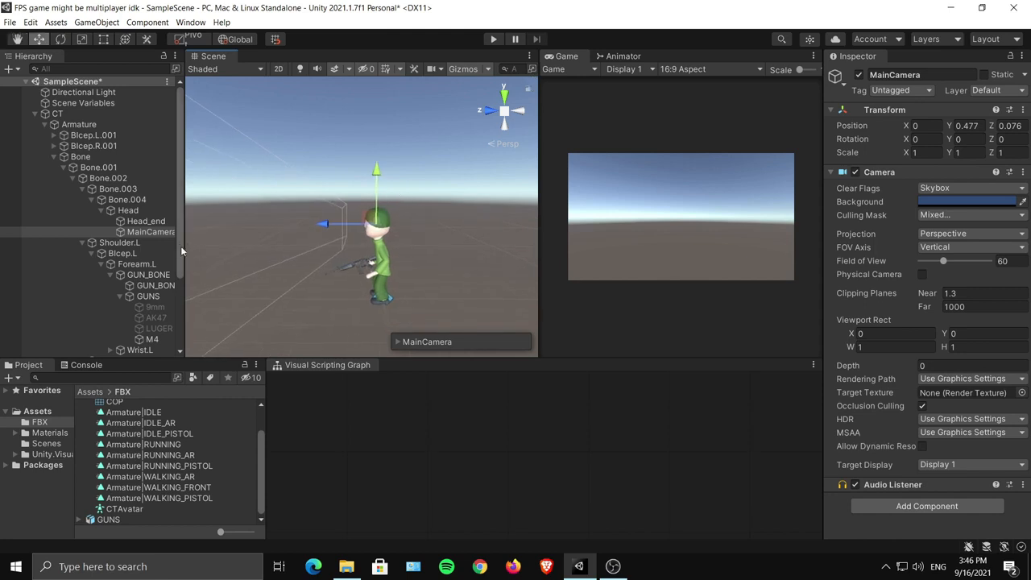
{"action": "left_click_drag", "start_coordinate": [186, 248], "coordinate": [212, 241]}
{"action": "left_click", "coordinate": [129, 210]}
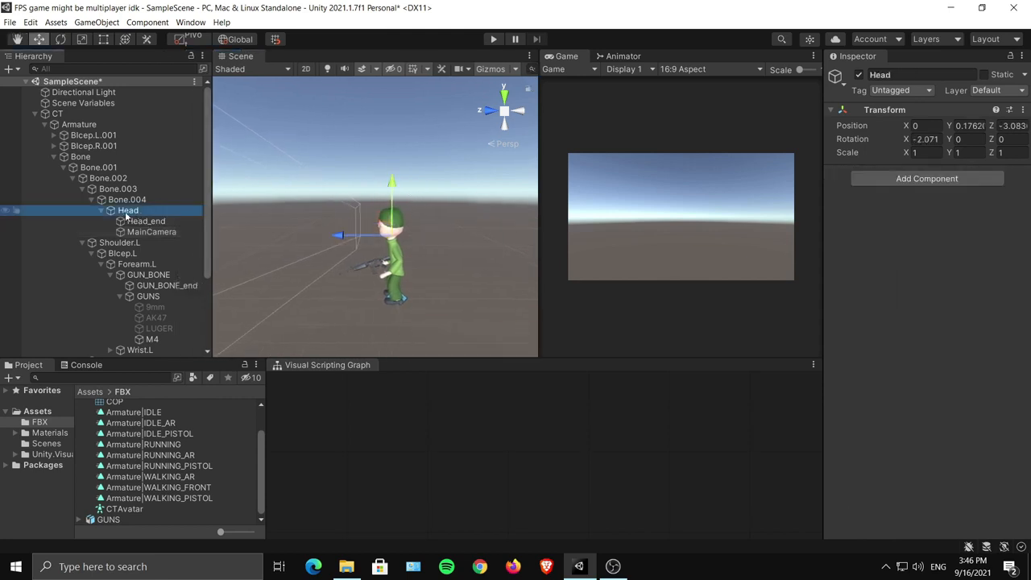
{"action": "right_click", "coordinate": [139, 211]}
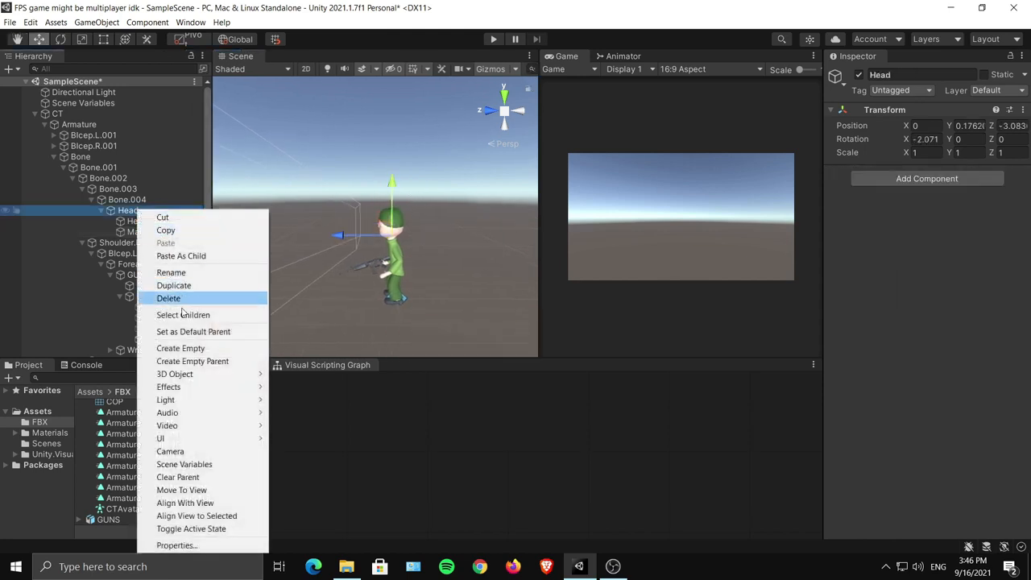
{"action": "left_click", "coordinate": [185, 349]}
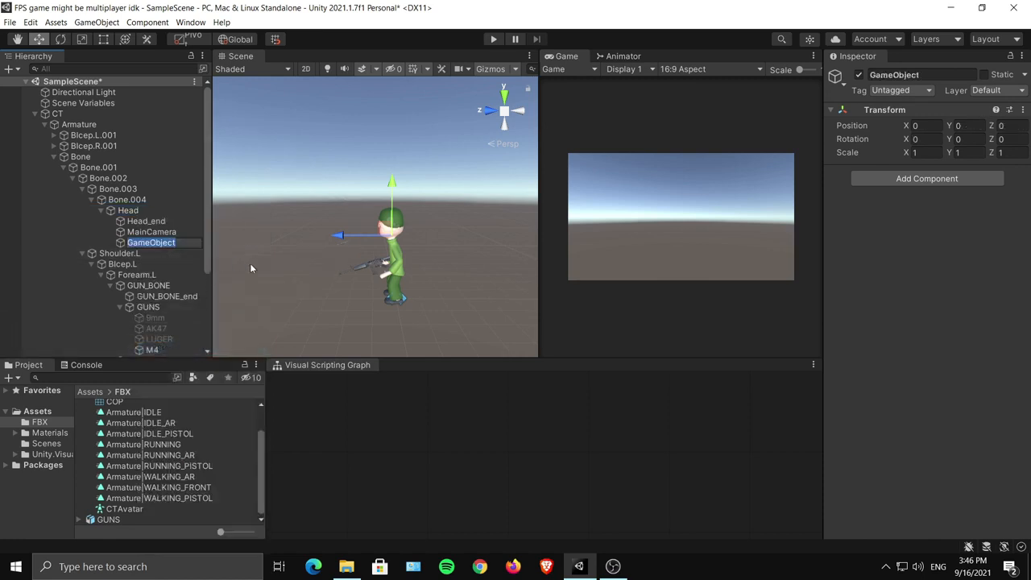
{"action": "type", "text": "Guncamera"}
{"action": "key", "text": "Return"}
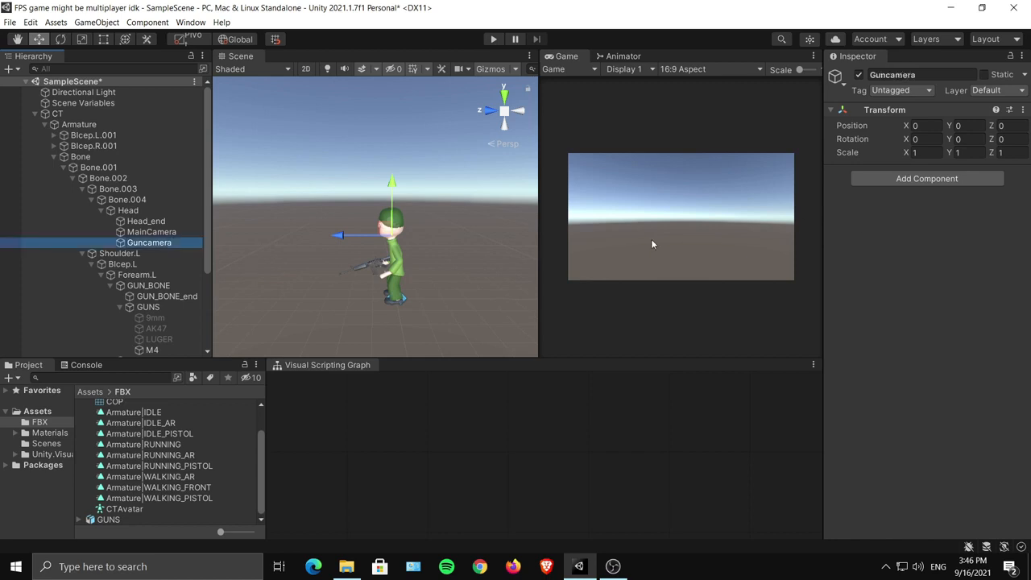
Add a Camera component to Guncamera and set its Clear Flags to Depth only.
{"action": "left_click", "coordinate": [927, 178]}
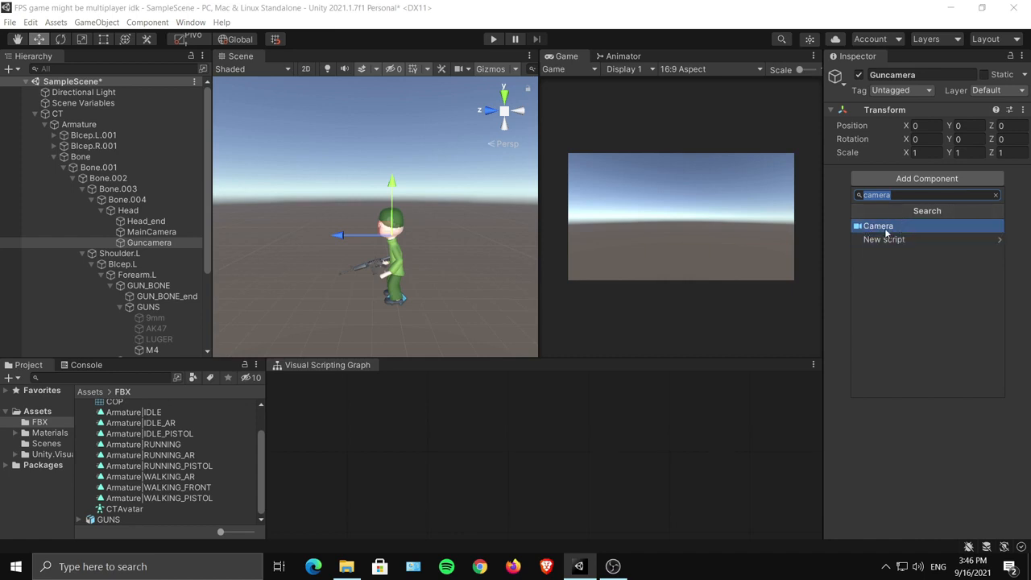
{"action": "left_click", "coordinate": [884, 227]}
{"action": "mouse_move", "coordinate": [326, 222]}
{"action": "middle_mouse_down"}
{"action": "mouse_move", "coordinate": [345, 206]}
{"action": "mouse_move", "coordinate": [339, 214]}
{"action": "middle_mouse_up"}
{"action": "scroll", "coordinate": [375, 214], "scroll_direction": "up", "scroll_amount": 8}
{"action": "left_click", "coordinate": [943, 189]}
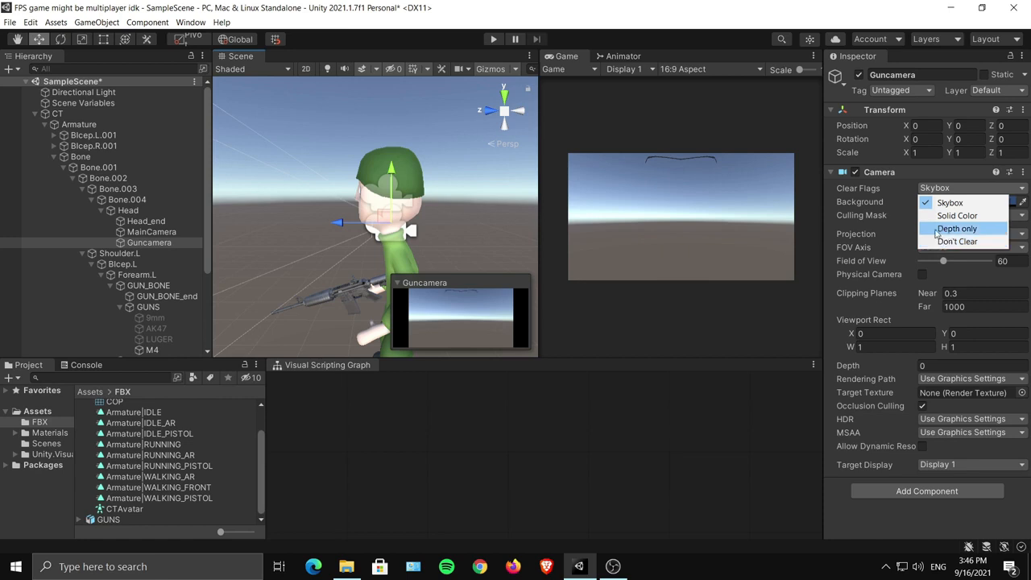
{"action": "left_click", "coordinate": [955, 229]}
Check which layers are available in the Guncamera's culling mask.
{"action": "left_click", "coordinate": [940, 203]}
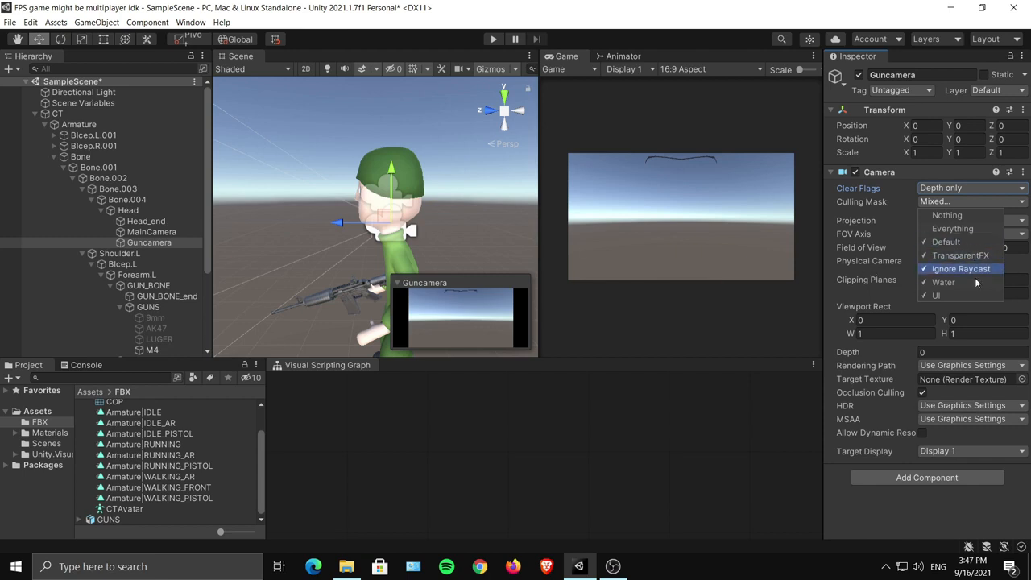
{"action": "left_click", "coordinate": [699, 440]}
{"action": "middle_click_drag", "start_coordinate": [434, 214], "coordinate": [398, 189]}
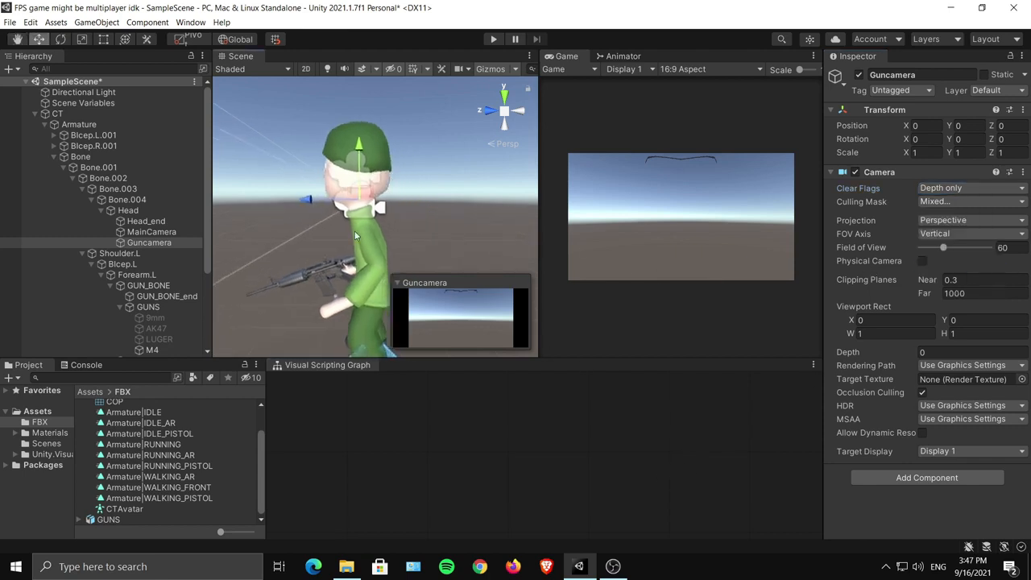
{"action": "left_click", "coordinate": [141, 242]}
Starting from the GUNS object's layer options, add a new layer named GunMask as User Layer 3.
{"action": "scroll", "coordinate": [208, 227], "scroll_direction": "down", "scroll_amount": 1}
{"action": "scroll", "coordinate": [208, 232], "scroll_direction": "down", "scroll_amount": 1}
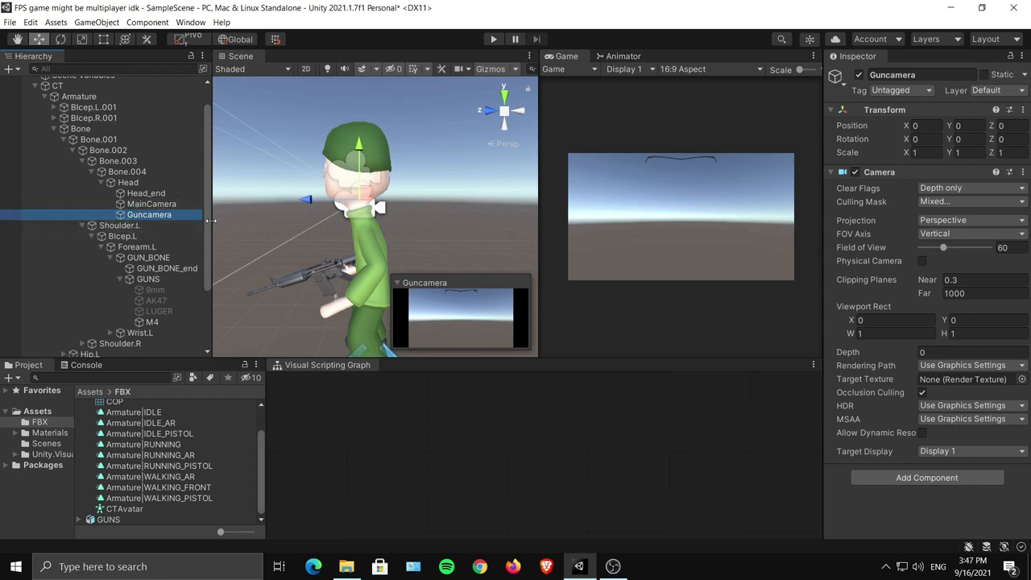
{"action": "scroll", "coordinate": [207, 219], "scroll_direction": "down", "scroll_amount": 3}
{"action": "left_click", "coordinate": [147, 250]}
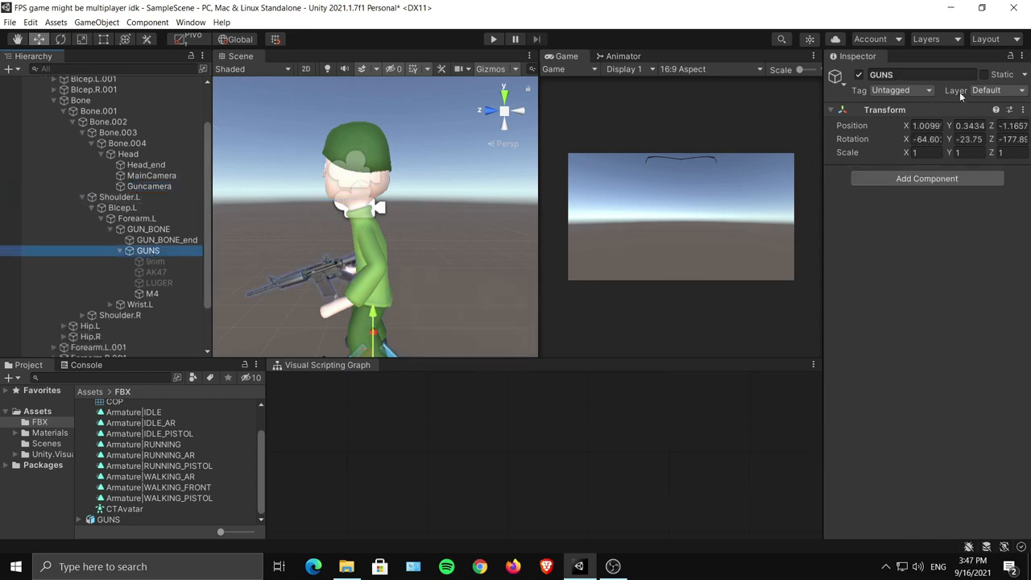
{"action": "left_click", "coordinate": [1007, 90]}
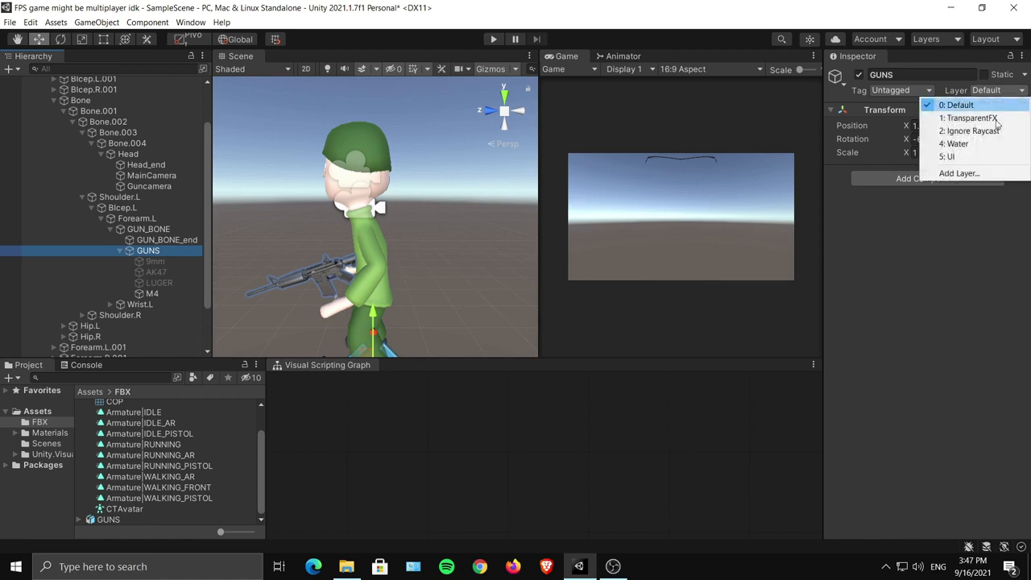
{"action": "left_click", "coordinate": [962, 173]}
{"action": "left_click", "coordinate": [930, 190]}
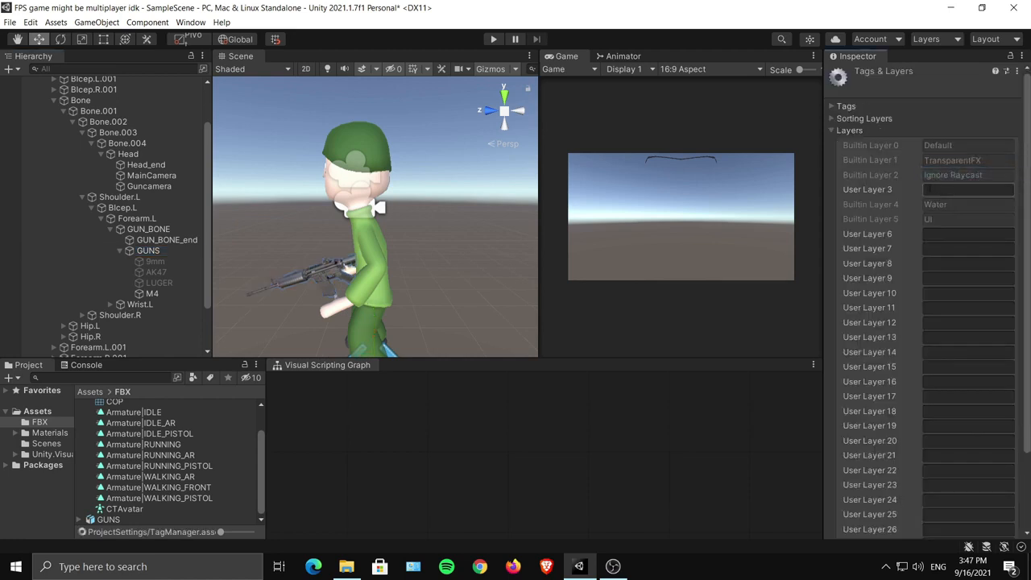
{"action": "left_click", "coordinate": [934, 189]}
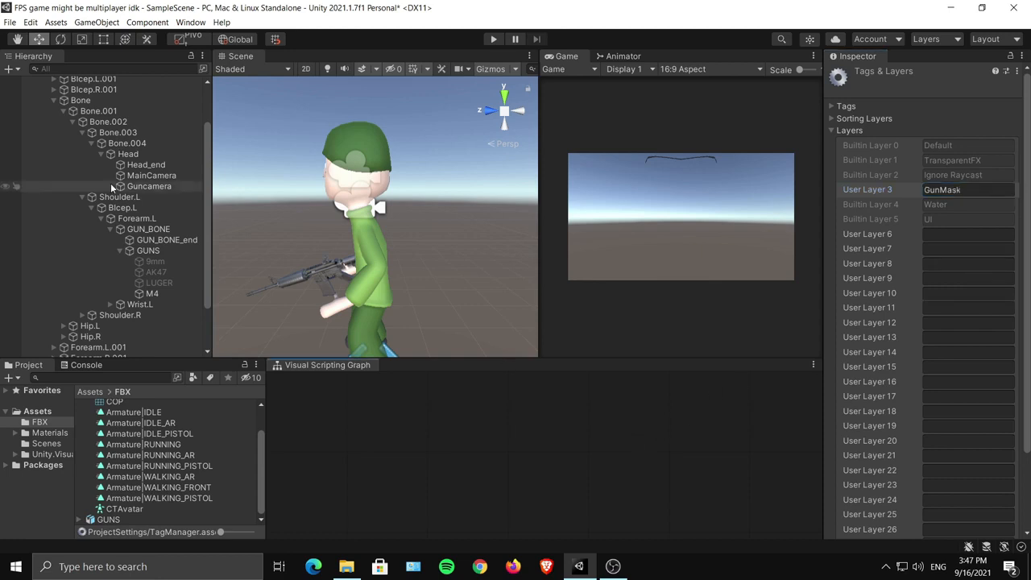
Assign the GUNS object to the GunMask layer.
{"action": "left_click", "coordinate": [155, 252]}
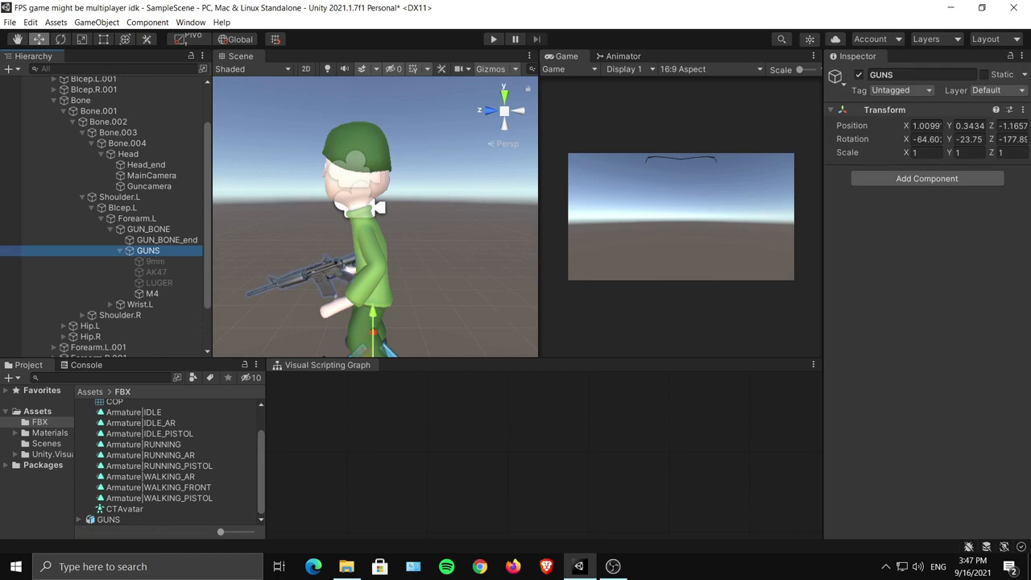
{"action": "left_click", "coordinate": [996, 91]}
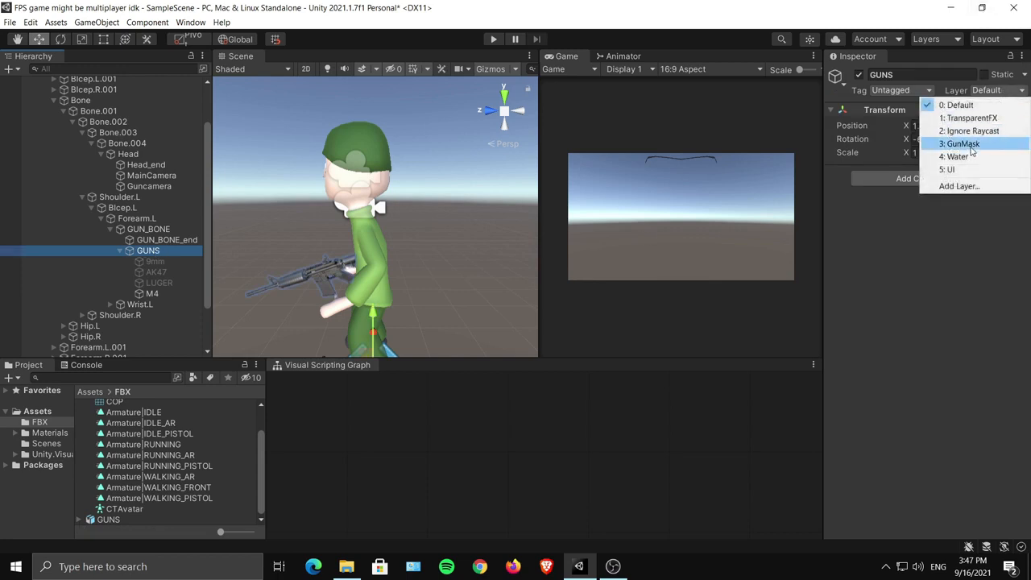
Assign the GunMask layer to the GUNS object and all its children, and check the layer on the individual weapons.
{"action": "left_click", "coordinate": [963, 143]}
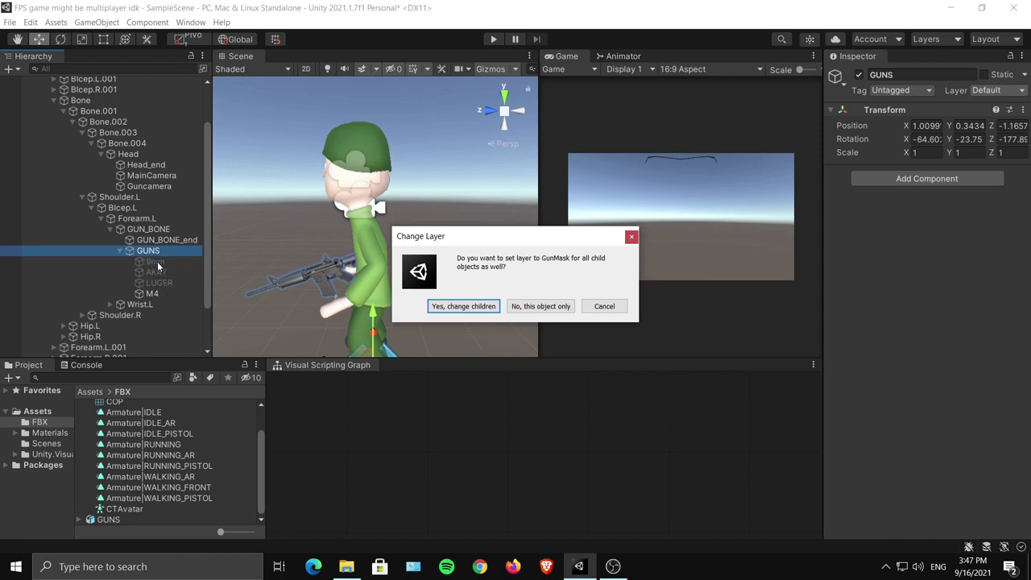
{"action": "left_click", "coordinate": [446, 306]}
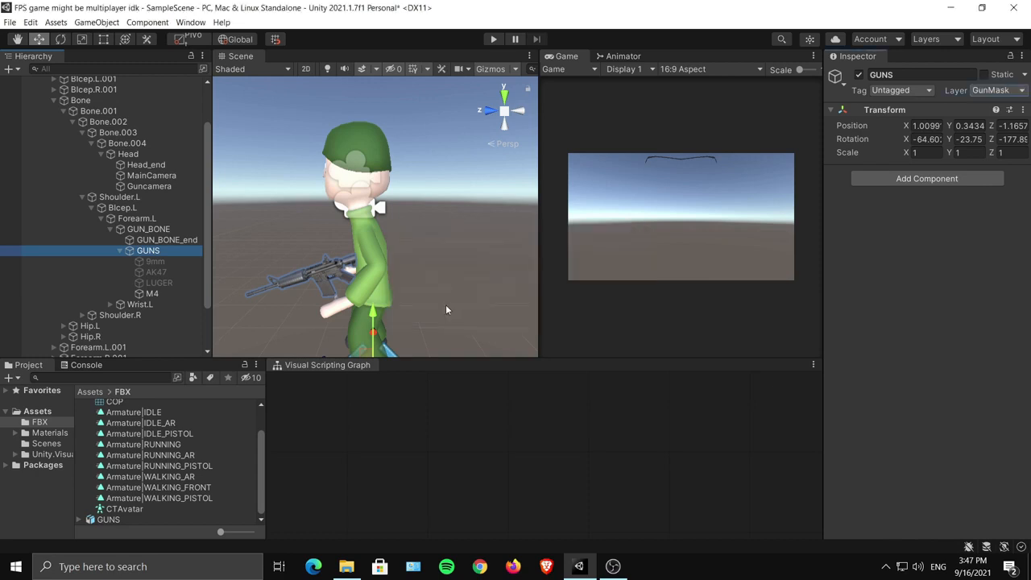
{"action": "left_click", "coordinate": [155, 272]}
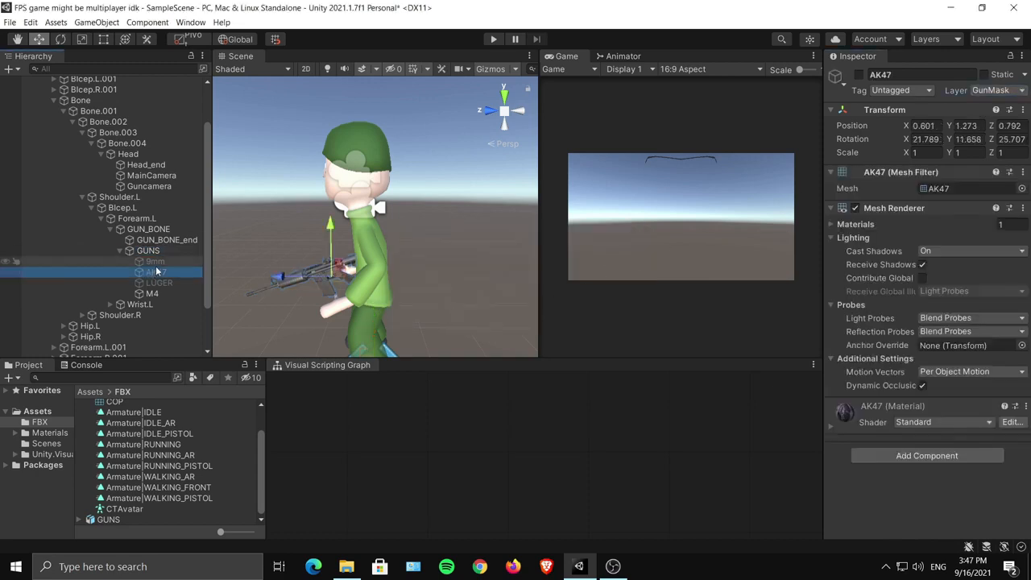
{"action": "left_click", "coordinate": [154, 261]}
{"action": "left_click", "coordinate": [156, 282]}
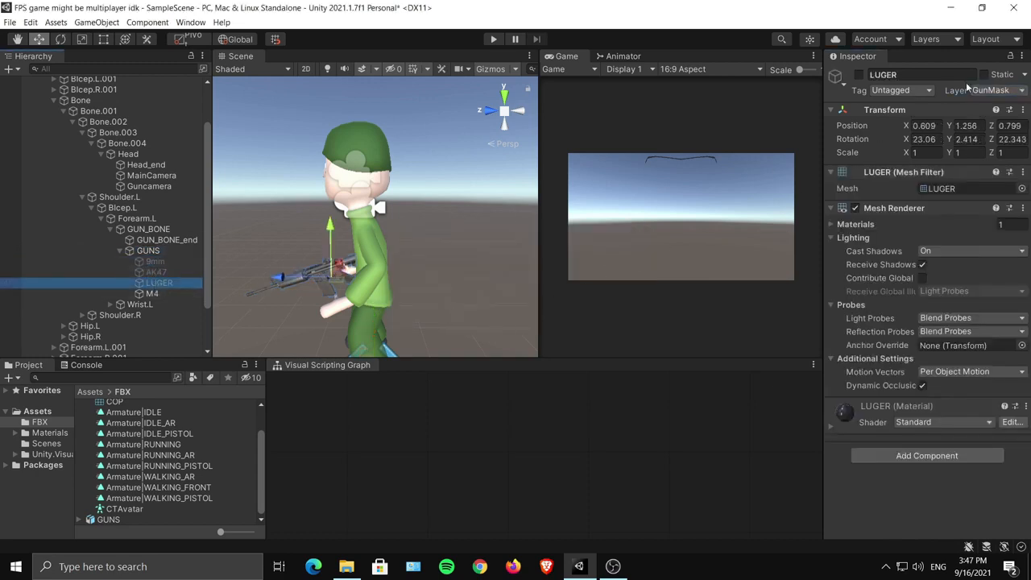
{"action": "left_click", "coordinate": [147, 251]}
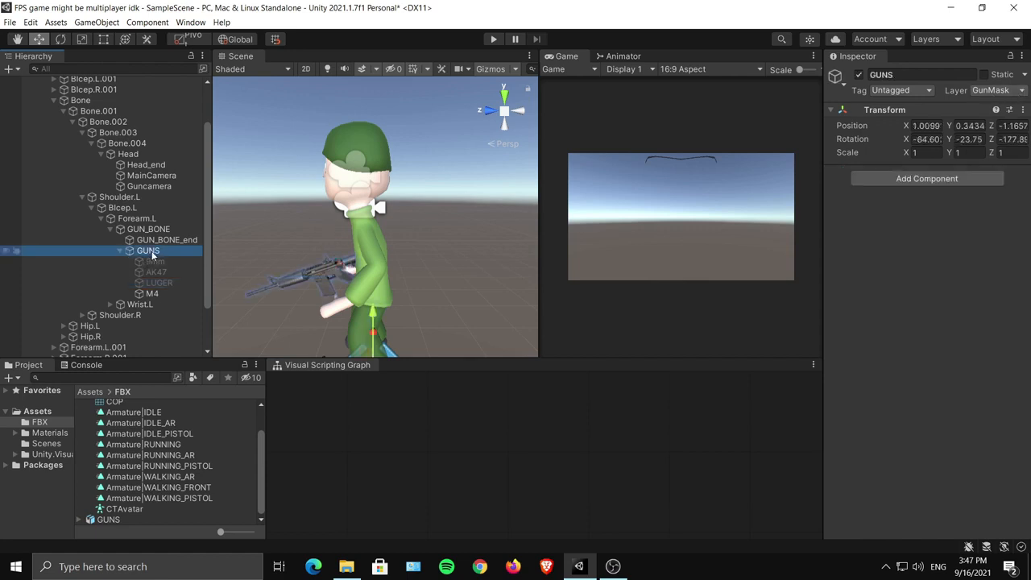
Limit Guncamera's culling mask to the Default and GunMask layers.
{"action": "left_click_drag", "start_coordinate": [206, 236], "coordinate": [209, 205]}
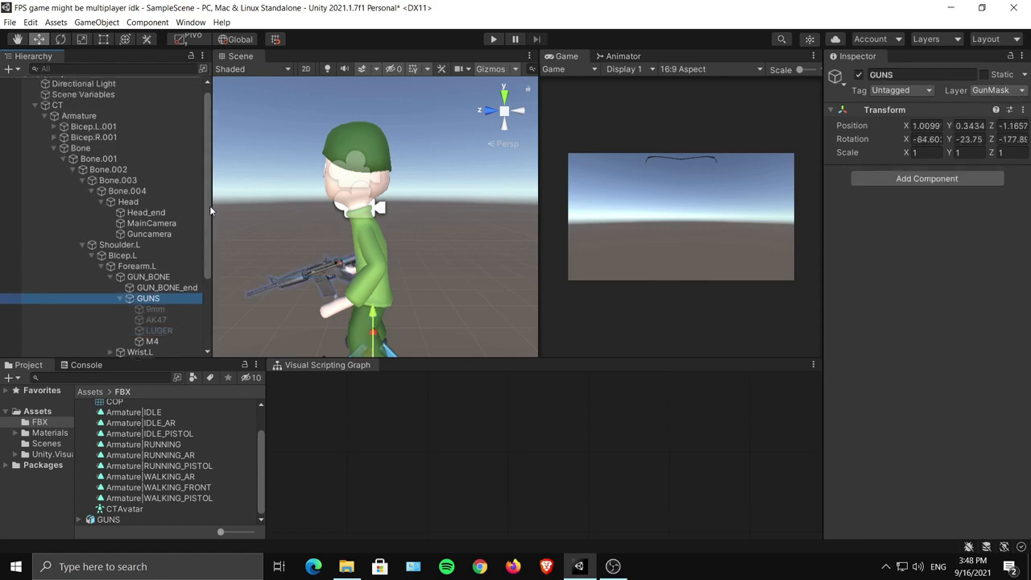
{"action": "left_click", "coordinate": [177, 237]}
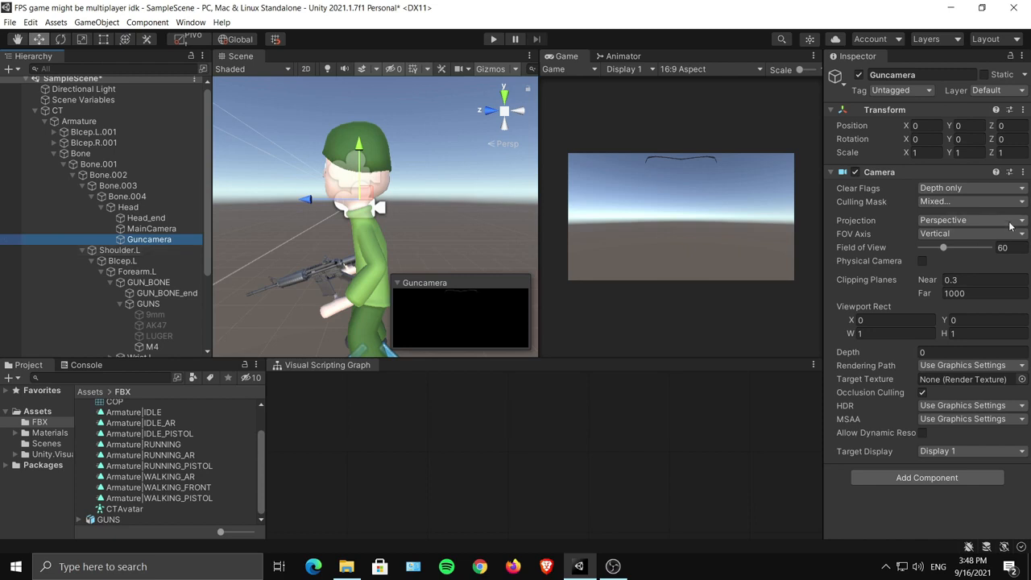
{"action": "left_click", "coordinate": [963, 201]}
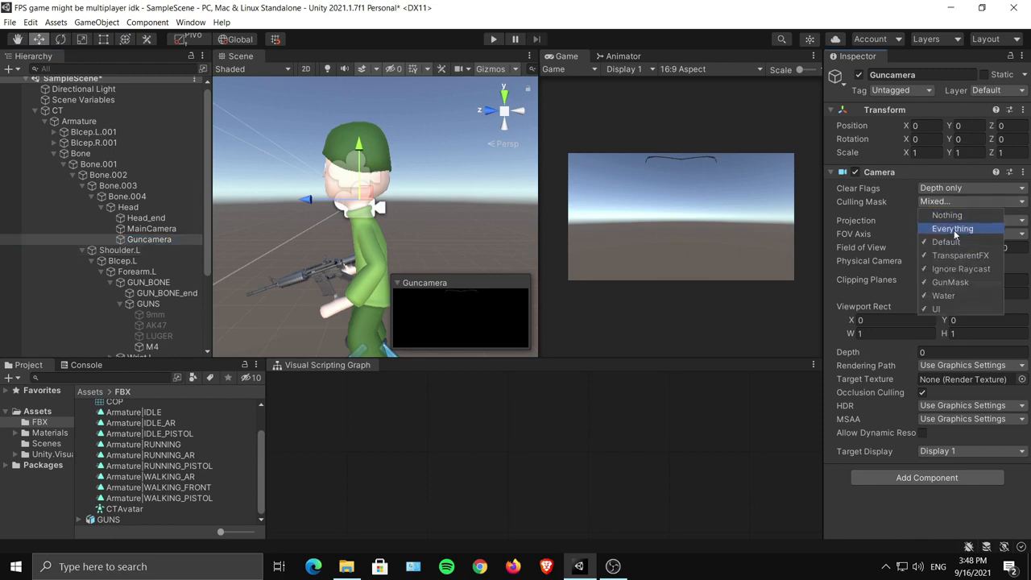
{"action": "left_click", "coordinate": [962, 215]}
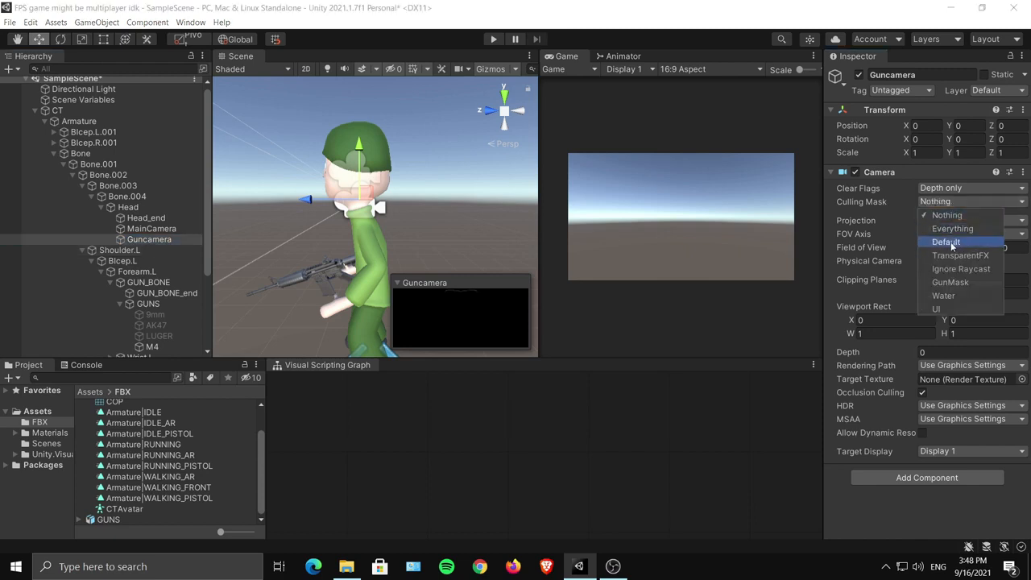
{"action": "left_click", "coordinate": [955, 244]}
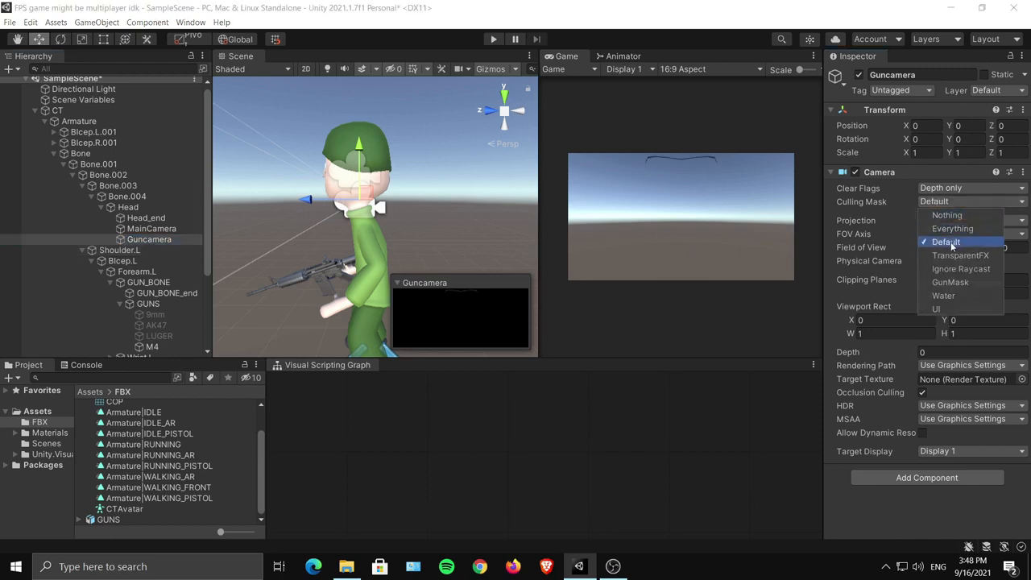
{"action": "left_click", "coordinate": [955, 284]}
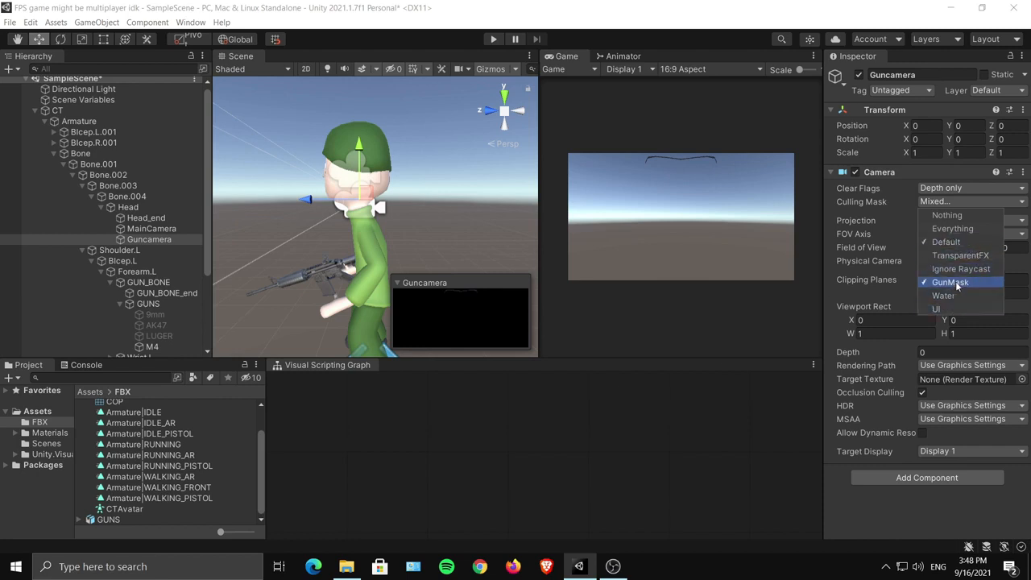
{"action": "left_click", "coordinate": [597, 433]}
{"action": "left_click_drag", "start_coordinate": [478, 334], "coordinate": [346, 205], "text": "alt"}
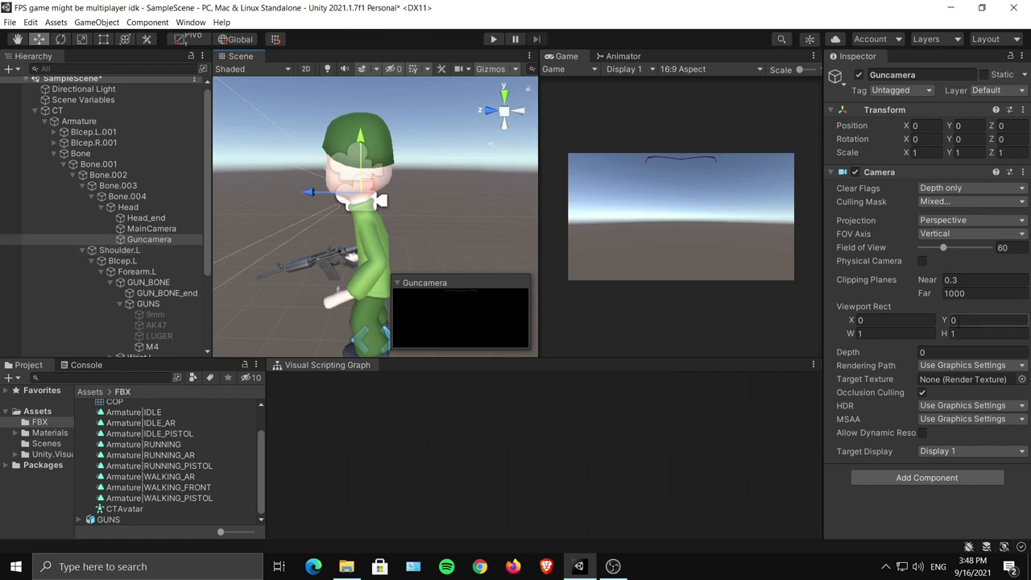
Check MainCamera's depth and set Guncamera's depth to 1.
{"action": "left_click", "coordinate": [140, 230]}
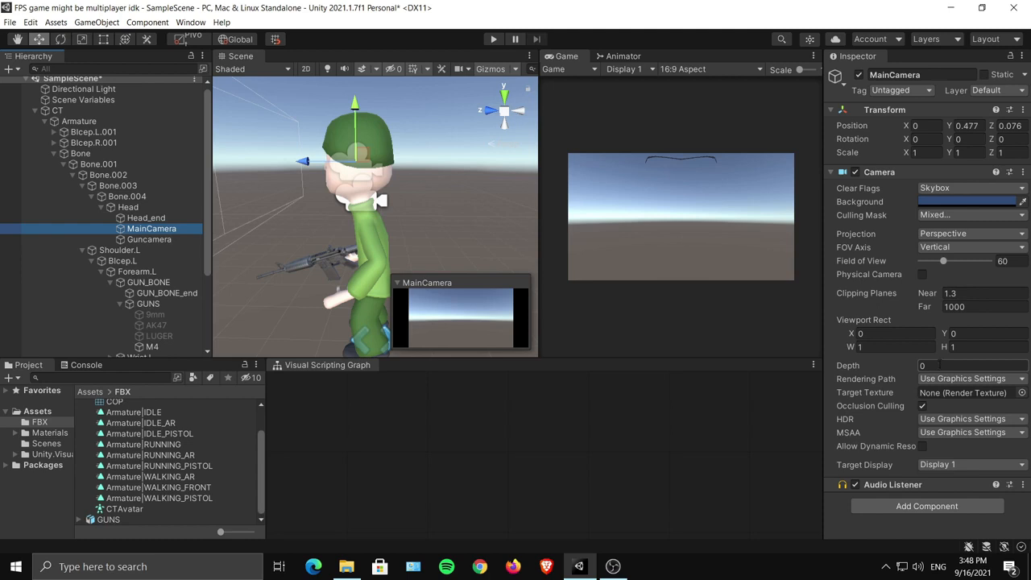
{"action": "left_click", "coordinate": [172, 240]}
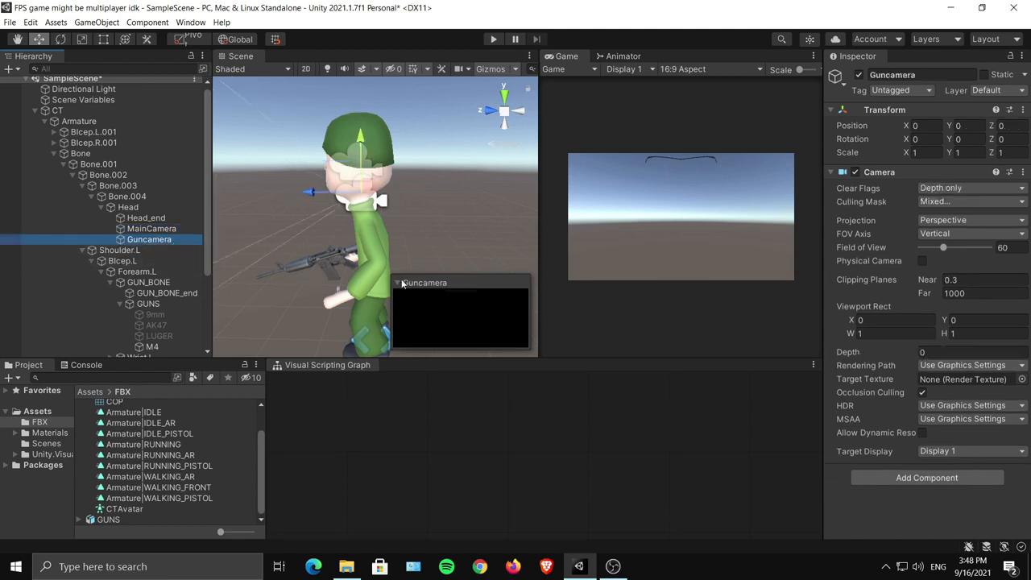
{"action": "left_click", "coordinate": [938, 353]}
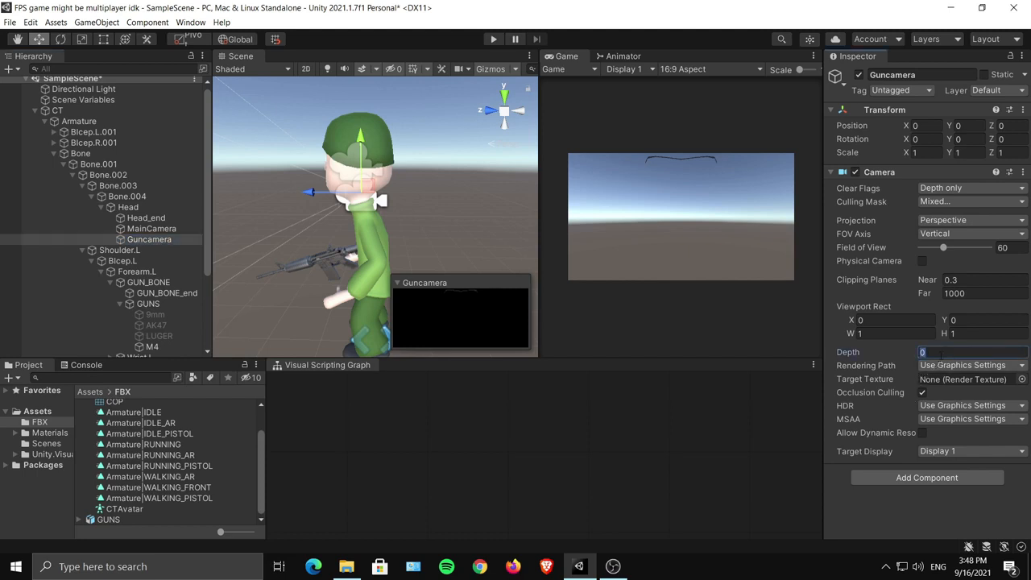
{"action": "type", "text": "1"}
{"action": "left_click", "coordinate": [585, 470]}
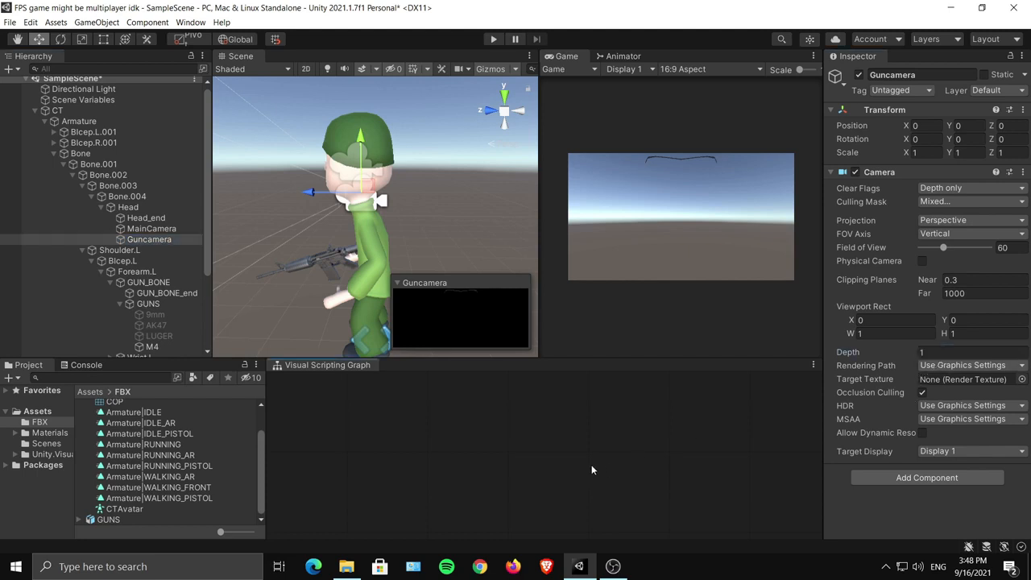
Compare the camera settings of MainCamera and Guncamera, including their depth values.
{"action": "left_click", "coordinate": [147, 231]}
{"action": "left_click", "coordinate": [149, 240]}
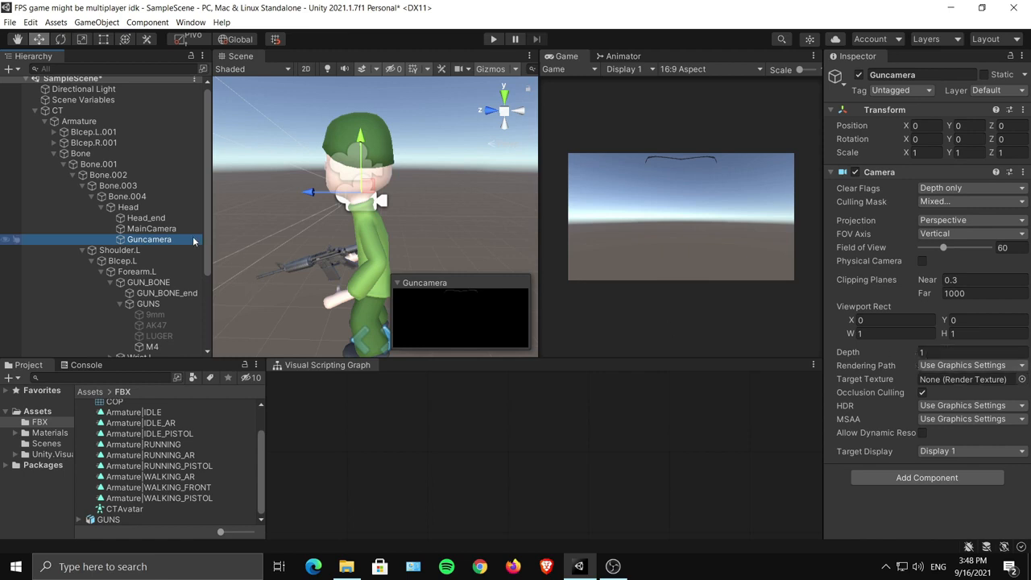
{"action": "left_click", "coordinate": [184, 229]}
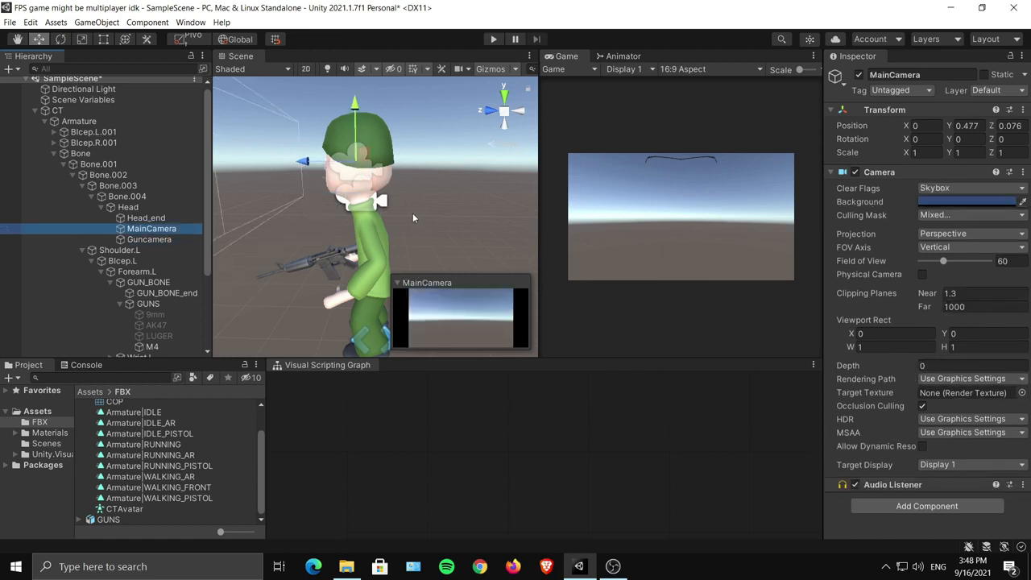
{"action": "left_click", "coordinate": [161, 240]}
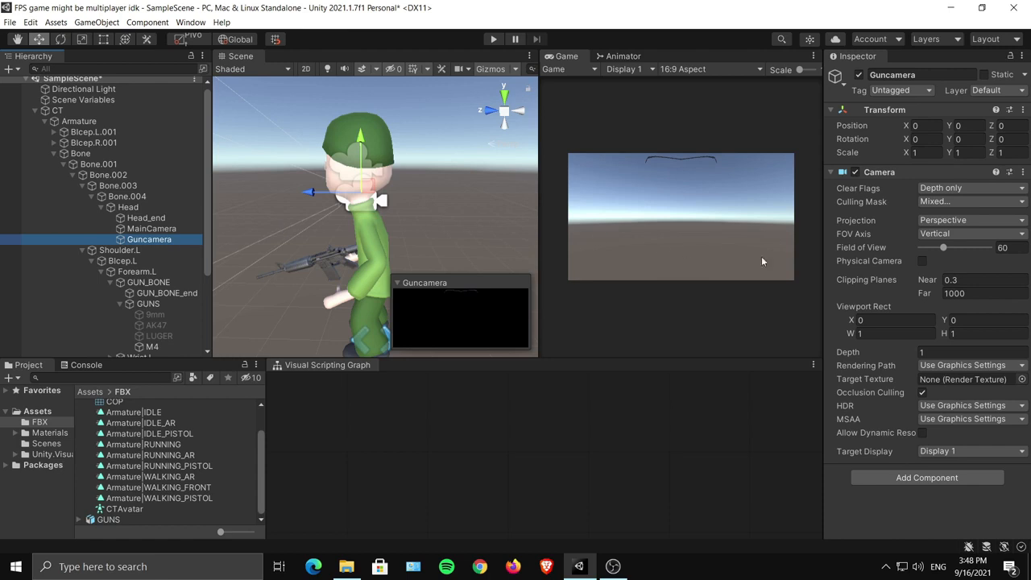
{"action": "left_click", "coordinate": [150, 229]}
{"action": "left_click", "coordinate": [149, 239]}
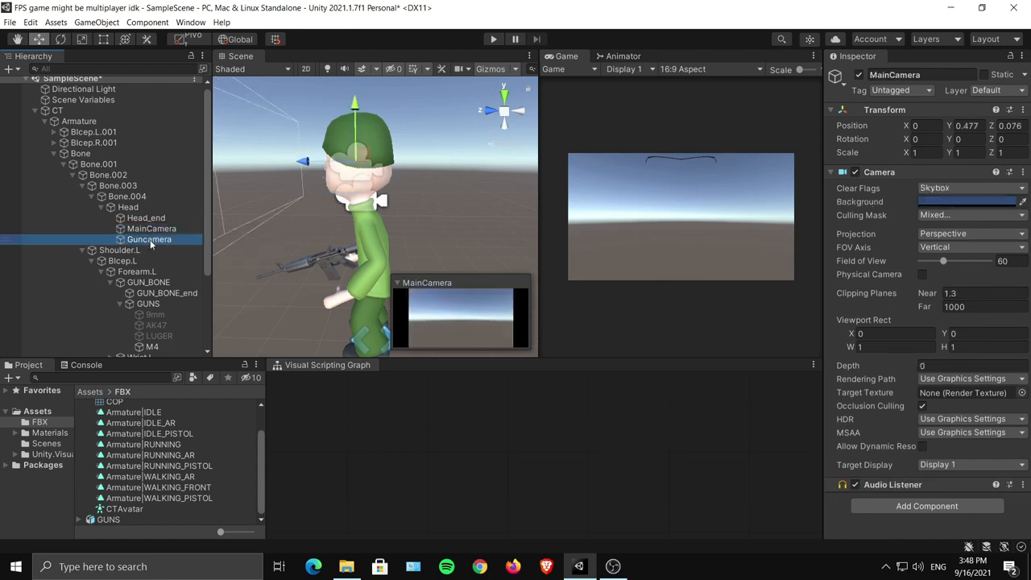
Run the scene in play mode and move Guncamera to about X -0.202, Y -0.052, Z 0.128.
{"action": "middle_click_drag", "start_coordinate": [395, 209], "coordinate": [425, 233]}
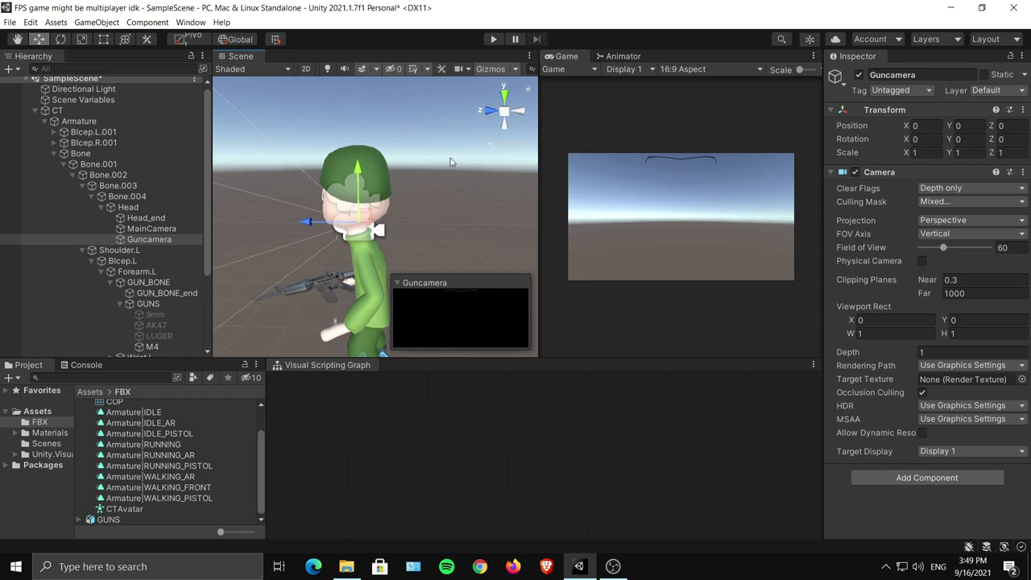
{"action": "left_click", "coordinate": [493, 40]}
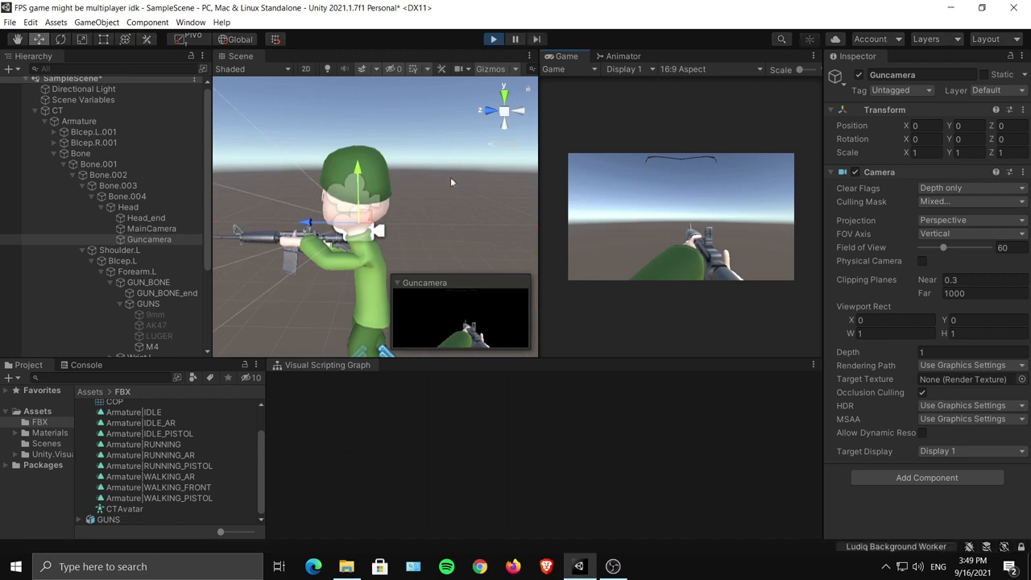
{"action": "left_click_drag", "start_coordinate": [451, 182], "coordinate": [325, 242], "text": "alt"}
{"action": "scroll", "coordinate": [324, 242], "scroll_direction": "down", "scroll_amount": 2}
{"action": "scroll", "coordinate": [325, 242], "scroll_direction": "up", "scroll_amount": 2}
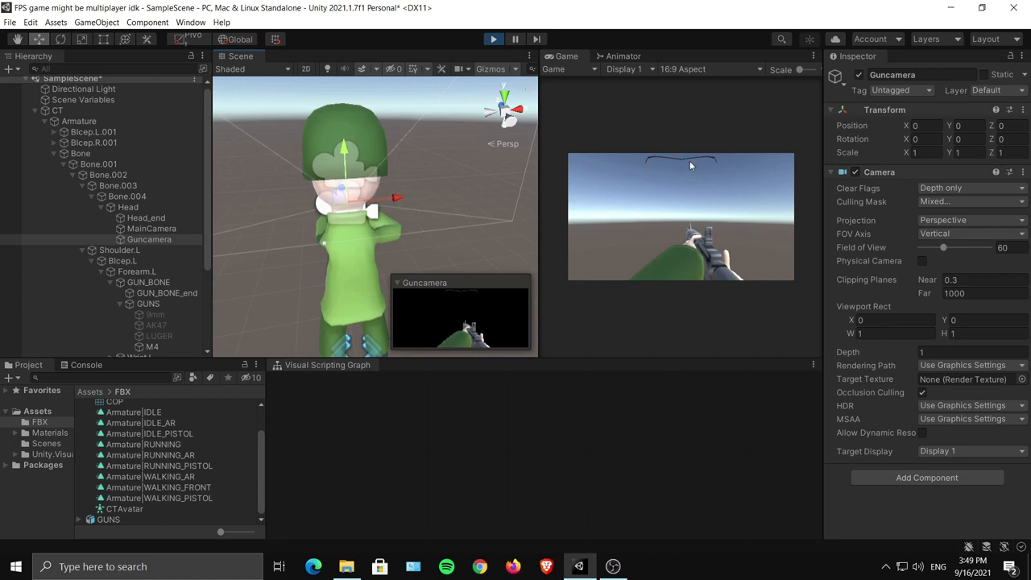
{"action": "left_click_drag", "start_coordinate": [503, 252], "coordinate": [318, 228], "text": "alt"}
{"action": "key", "text": "f"}
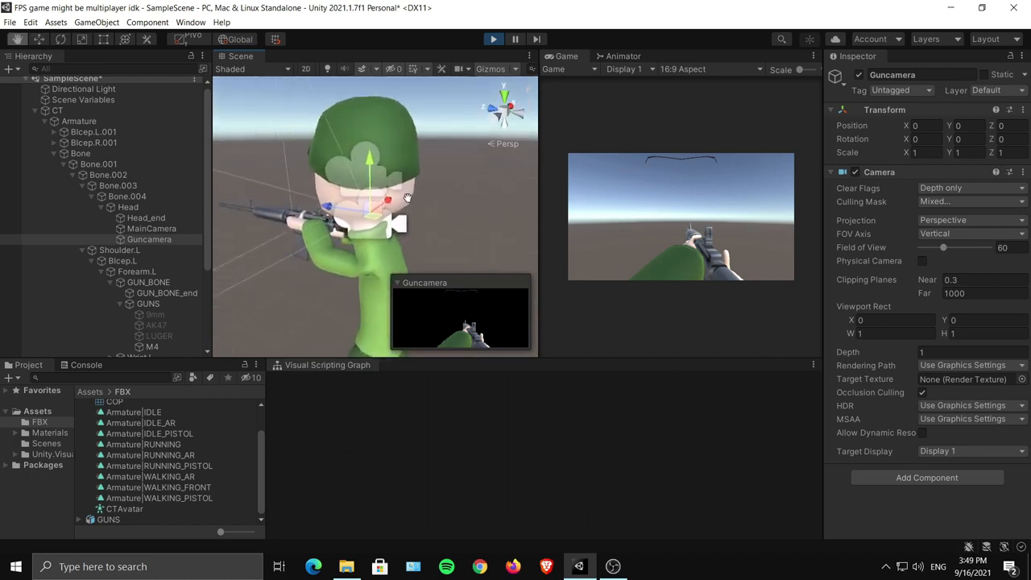
{"action": "left_click_drag", "start_coordinate": [333, 210], "coordinate": [320, 210]}
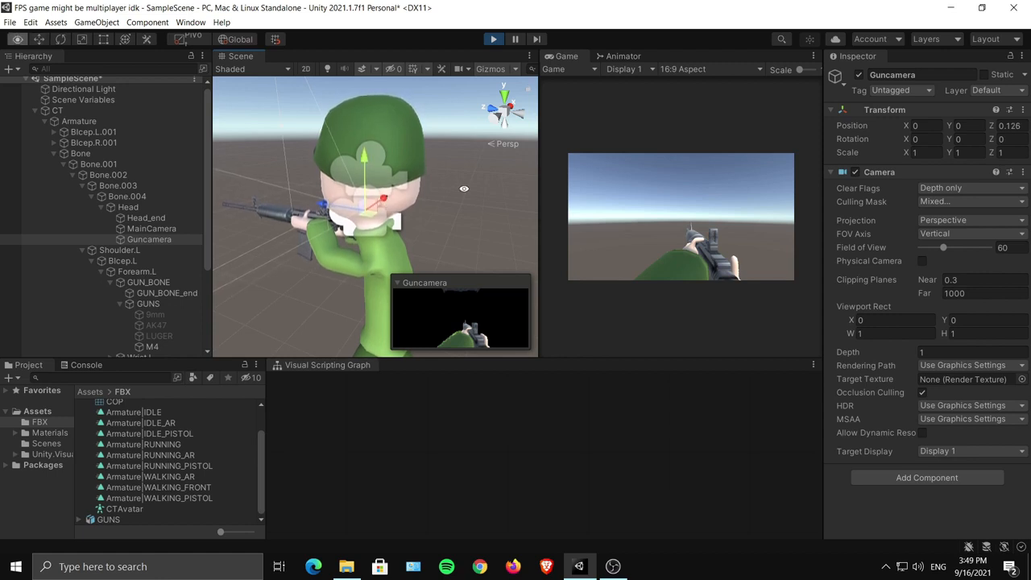
{"action": "left_click_drag", "start_coordinate": [386, 204], "coordinate": [269, 237], "text": "alt"}
{"action": "left_click_drag", "start_coordinate": [418, 198], "coordinate": [317, 206]}
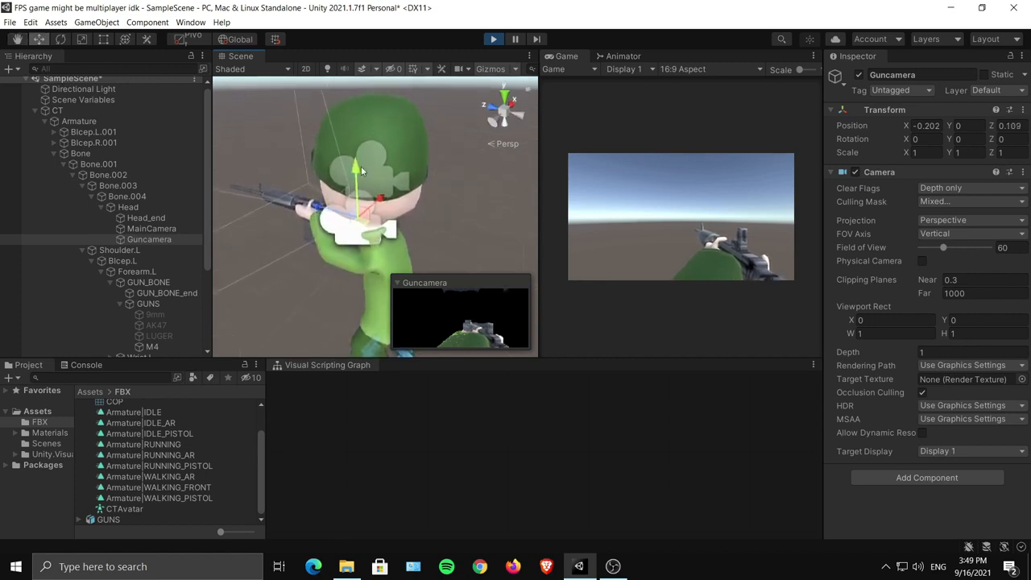
{"action": "left_click_drag", "start_coordinate": [354, 166], "coordinate": [357, 174]}
{"action": "left_click_drag", "start_coordinate": [320, 210], "coordinate": [320, 210]}
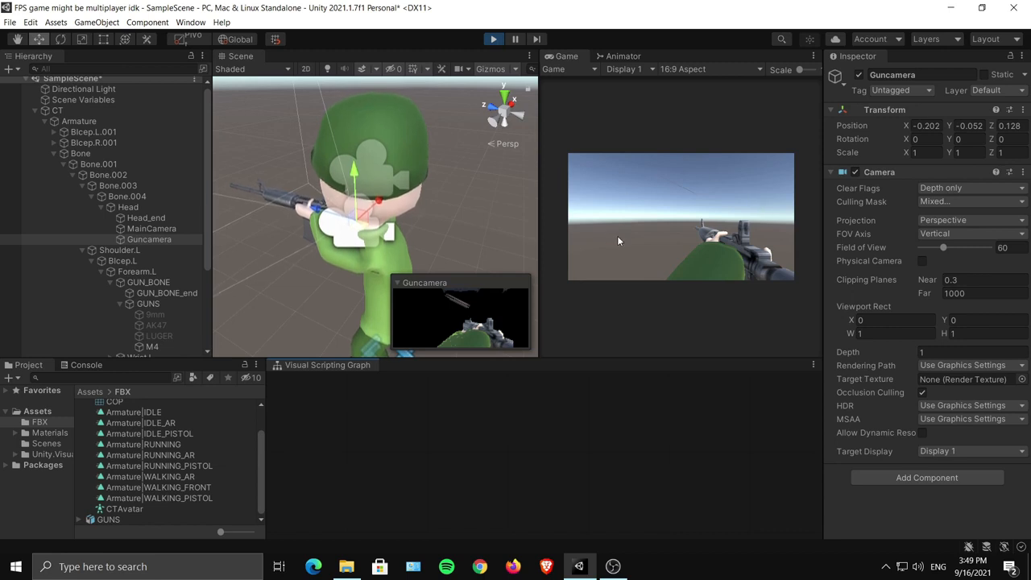
Copy Guncamera's play-mode position, stop the game and paste the position back into Guncamera's Transform.
{"action": "right_click_drag", "start_coordinate": [349, 223], "coordinate": [401, 182], "text": "alt"}
{"action": "left_click_drag", "start_coordinate": [401, 183], "coordinate": [437, 197], "text": "alt"}
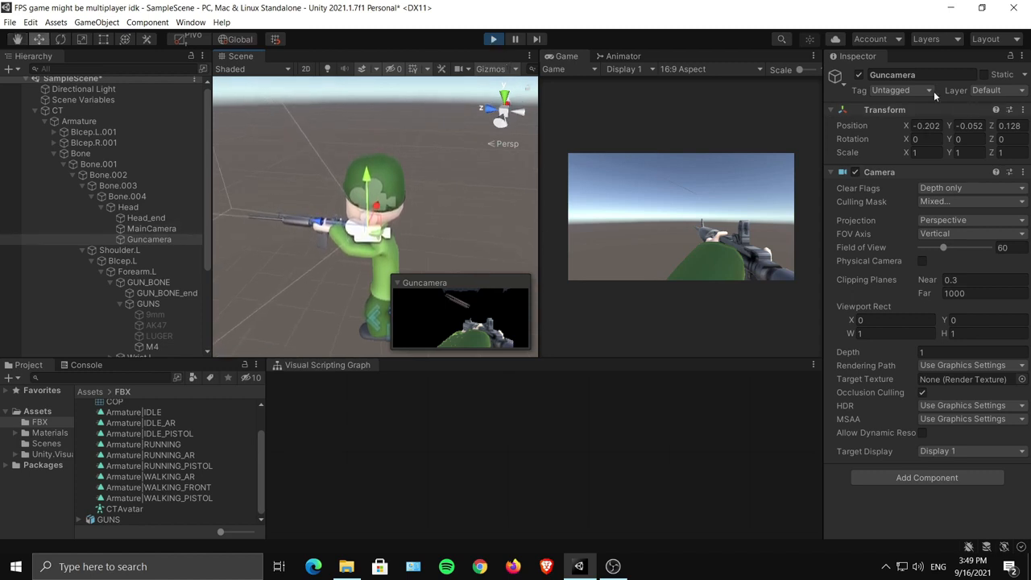
{"action": "right_click", "coordinate": [894, 115]}
{"action": "mouse_move", "coordinate": [938, 198]}
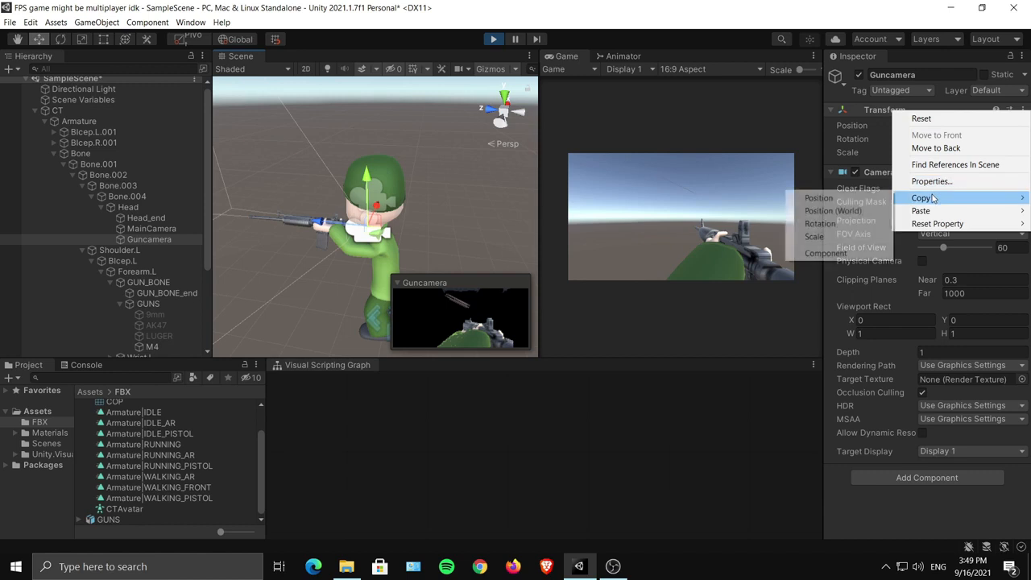
{"action": "left_click", "coordinate": [873, 201]}
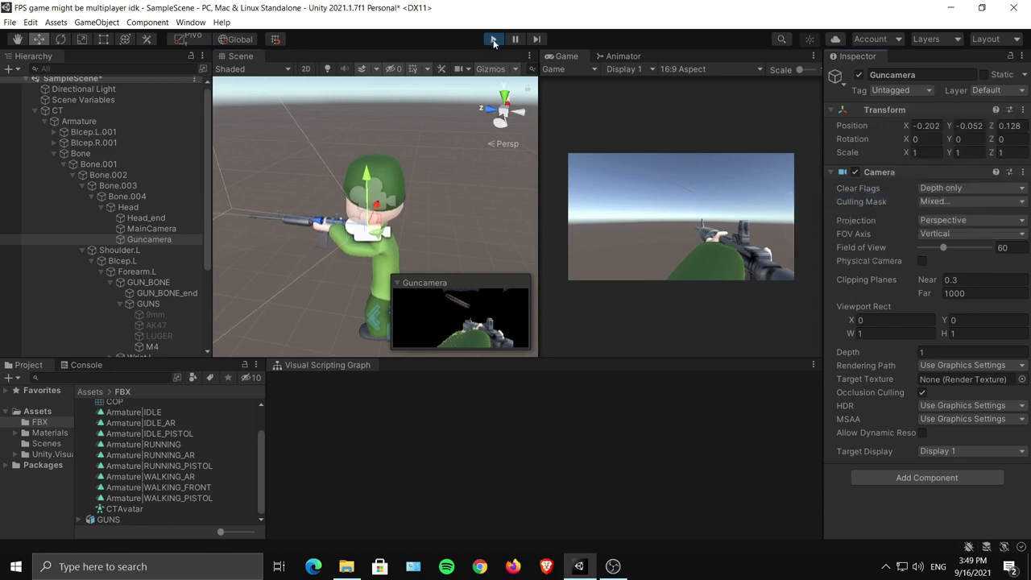
{"action": "left_click", "coordinate": [495, 40]}
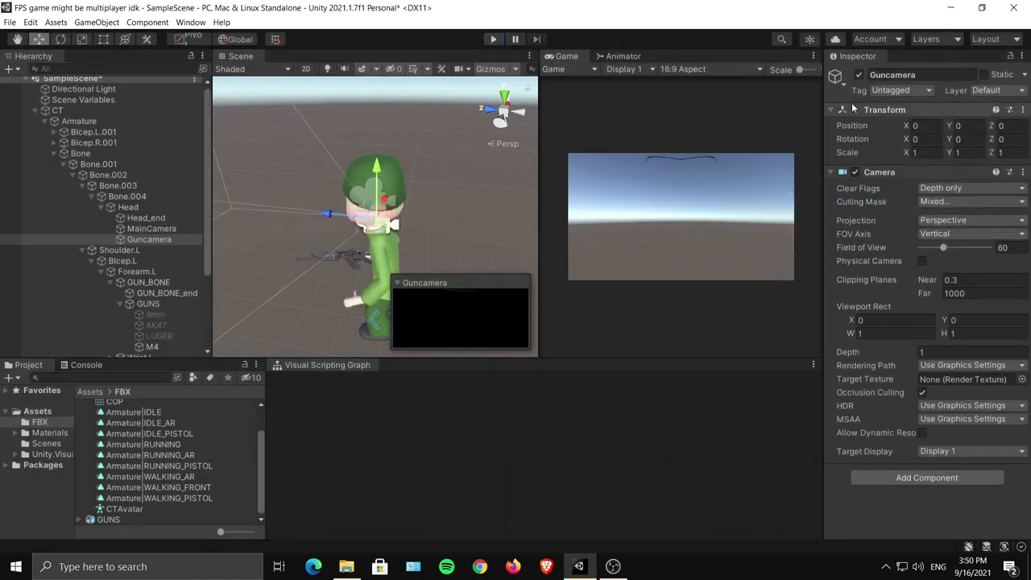
{"action": "right_click", "coordinate": [876, 111]}
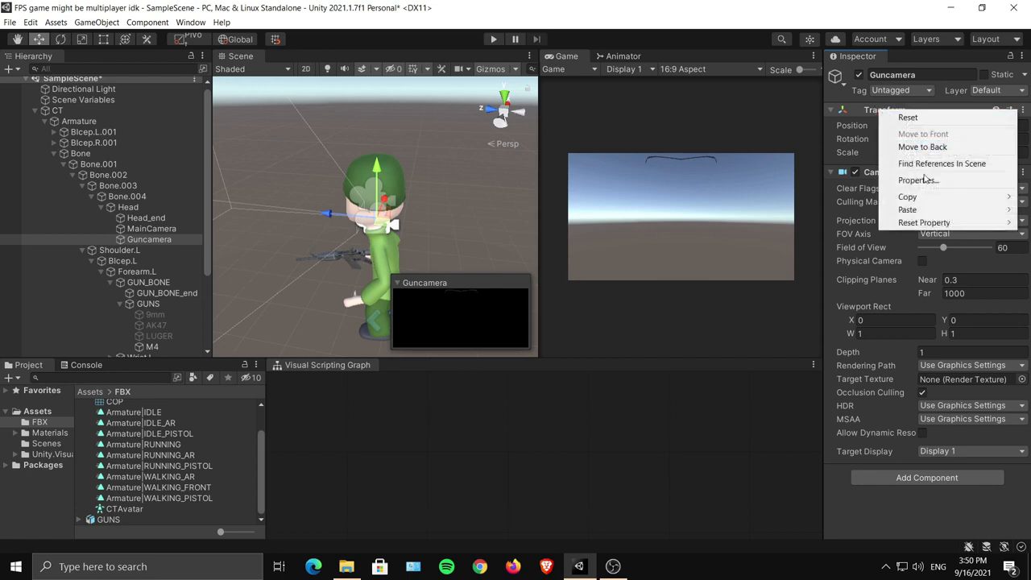
{"action": "mouse_move", "coordinate": [907, 212]}
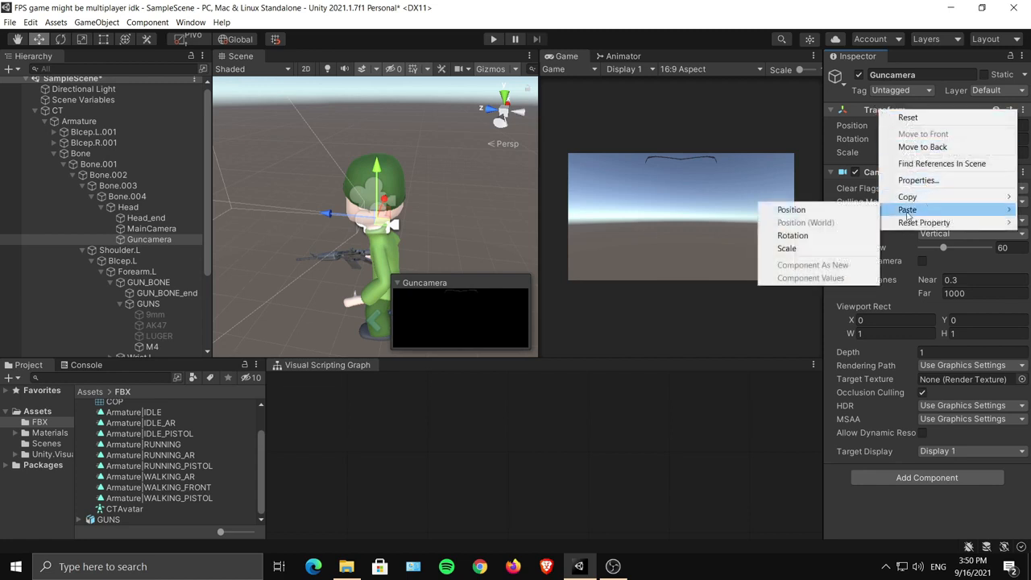
{"action": "left_click", "coordinate": [829, 209]}
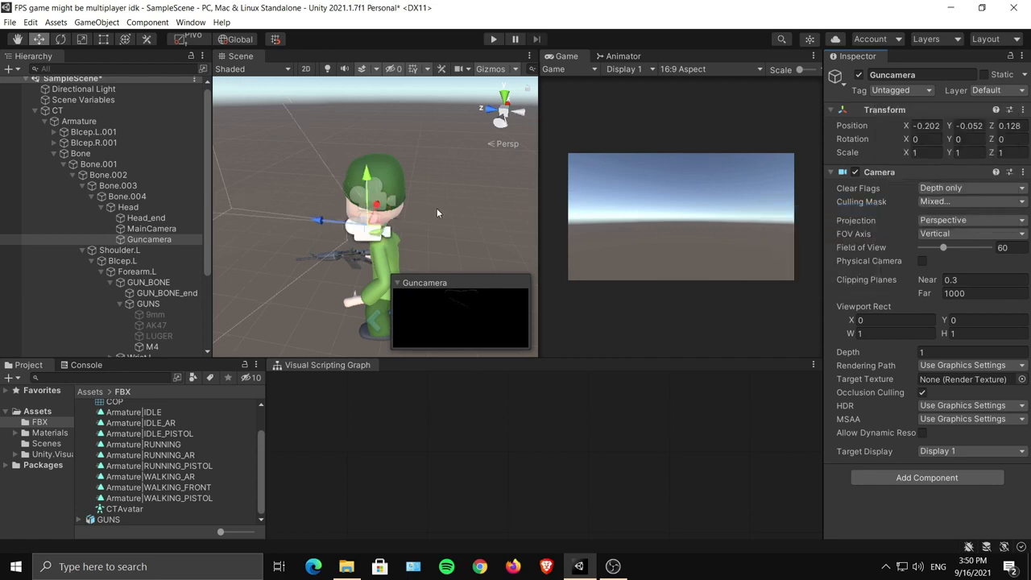
{"action": "left_click_drag", "start_coordinate": [372, 229], "coordinate": [391, 191], "text": "alt"}
{"action": "right_click_drag", "start_coordinate": [391, 190], "coordinate": [408, 198], "text": "alt"}
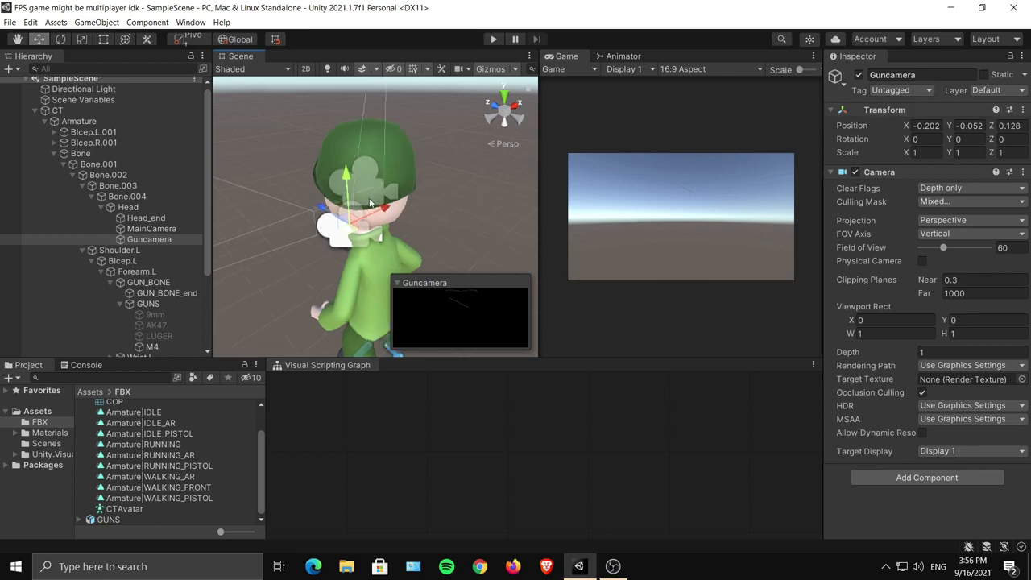
Run the scene in play mode and tilt MainCamera downward to an X rotation of about 39.94.
{"action": "left_click", "coordinate": [495, 40]}
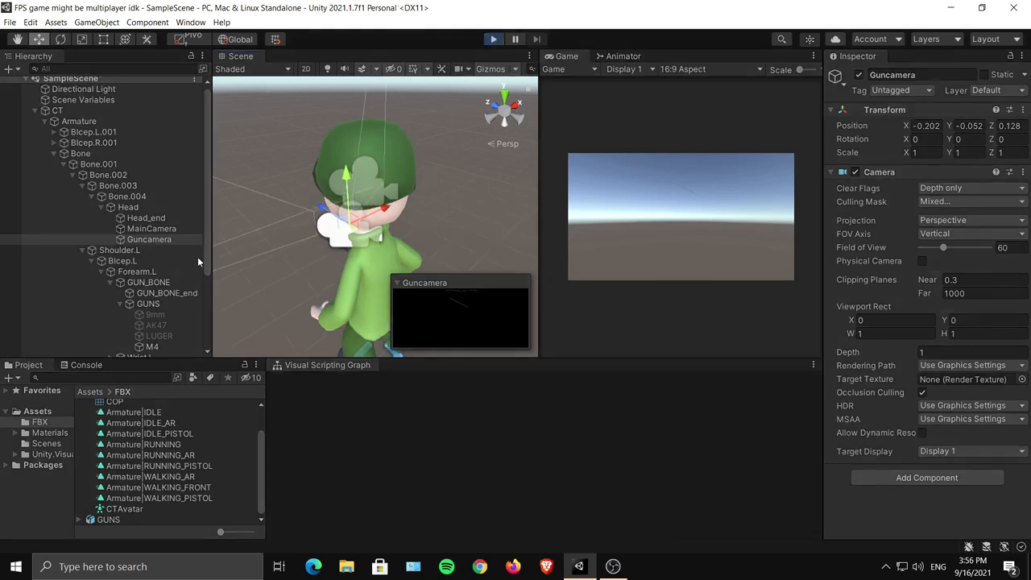
{"action": "left_click", "coordinate": [165, 229]}
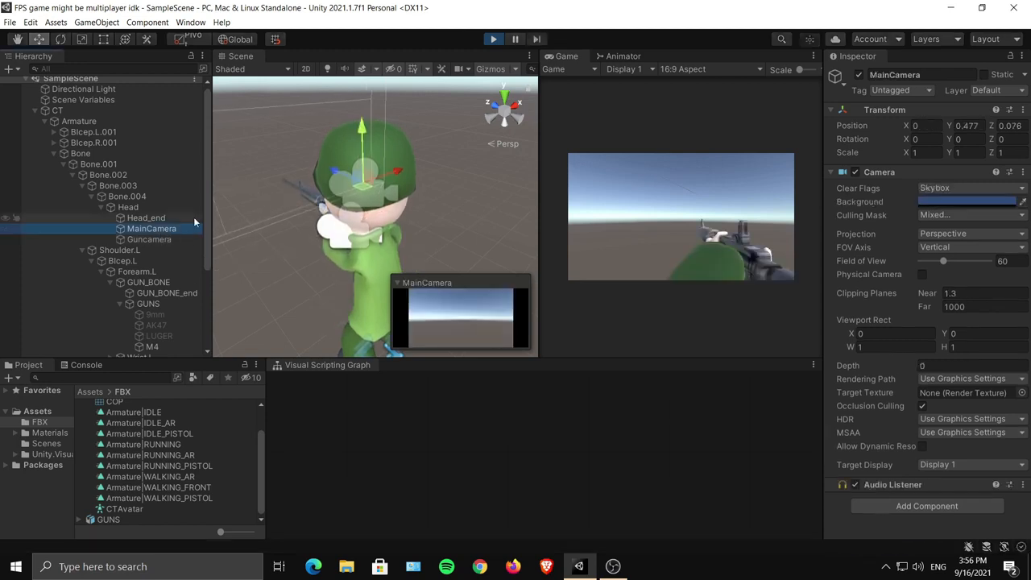
{"action": "left_click_drag", "start_coordinate": [912, 145], "coordinate": [946, 316]}
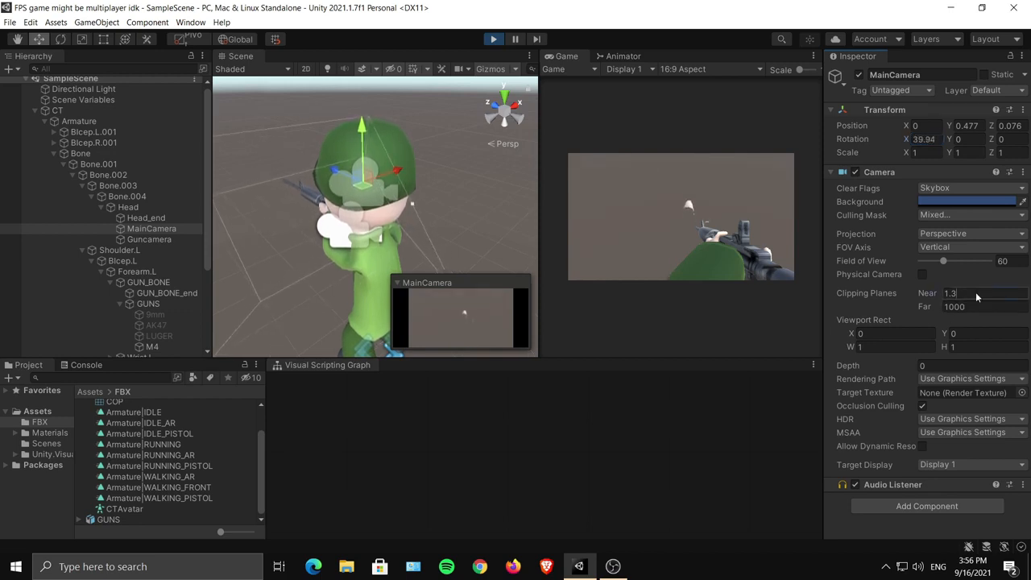
Set MainCamera's near clipping plane to 1.5 and tilt the camera back up to an X rotation of about 6.47.
{"action": "left_click", "coordinate": [976, 295]}
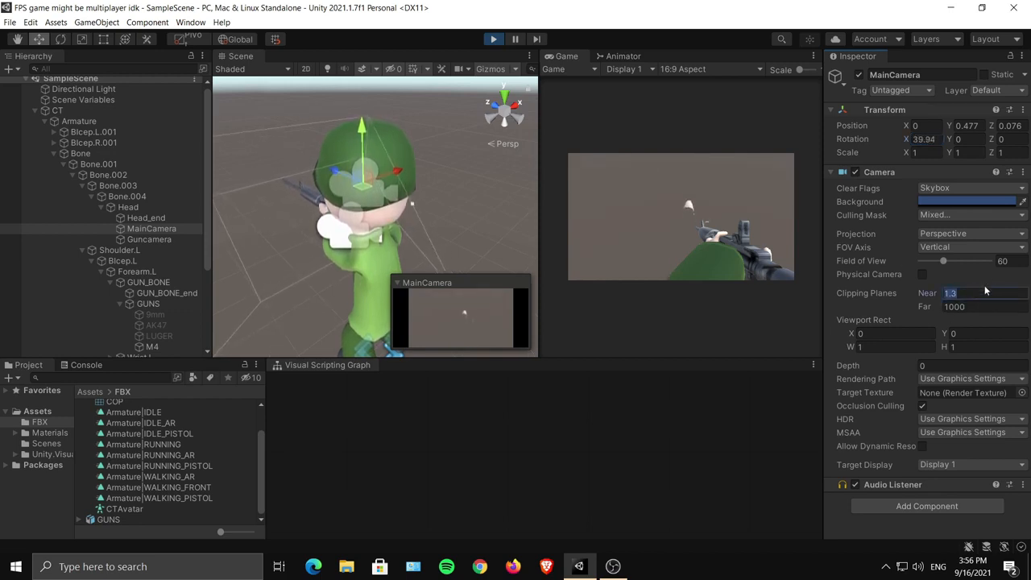
{"action": "left_click", "coordinate": [980, 293]}
{"action": "key", "text": "BackSpace"}
{"action": "type", "text": "4"}
{"action": "key", "text": "BackSpace"}
{"action": "type", "text": "5"}
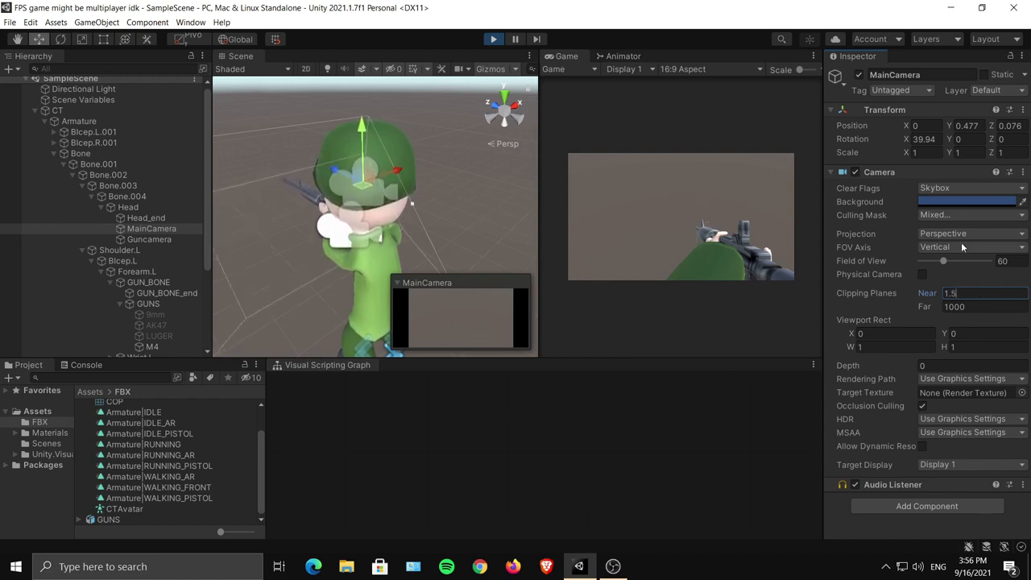
{"action": "left_click_drag", "start_coordinate": [904, 140], "coordinate": [892, 72]}
{"action": "left_click_drag", "start_coordinate": [118, 117], "coordinate": [415, 213]}
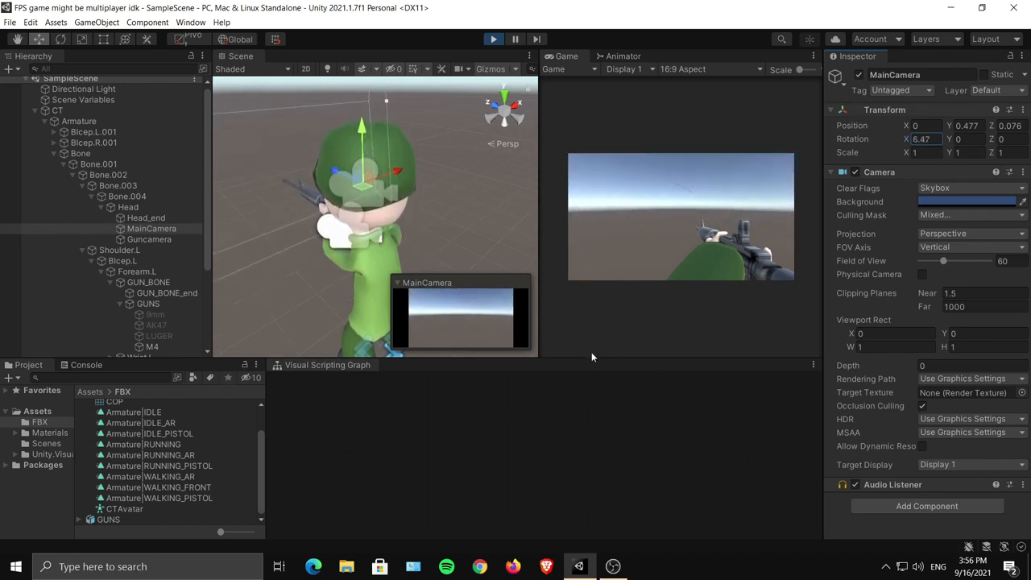
Enlarge the Game view and move Guncamera forward along its Z axis to about 0.178.
{"action": "left_click_drag", "start_coordinate": [538, 258], "coordinate": [424, 241]}
{"action": "middle_click_drag", "start_coordinate": [332, 225], "coordinate": [358, 162]}
{"action": "left_click", "coordinate": [160, 241]}
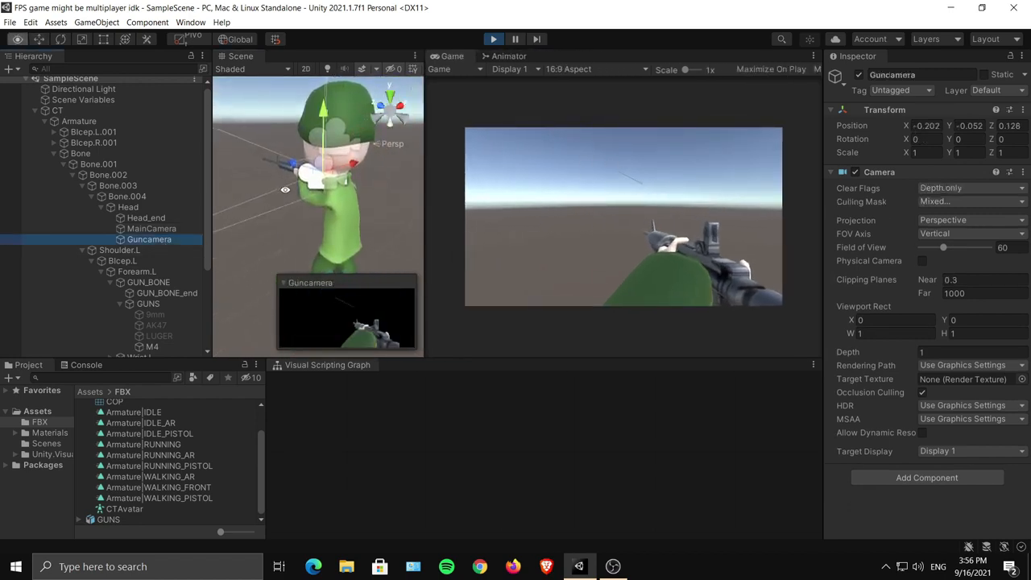
{"action": "left_click_drag", "start_coordinate": [236, 241], "coordinate": [351, 210], "text": "alt"}
{"action": "right_click_drag", "start_coordinate": [351, 210], "coordinate": [374, 174], "text": "alt"}
{"action": "mouse_move", "coordinate": [288, 173]}
{"action": "left_mouse_down"}
{"action": "mouse_move", "coordinate": [275, 174]}
{"action": "mouse_move", "coordinate": [286, 171]}
{"action": "left_mouse_up"}
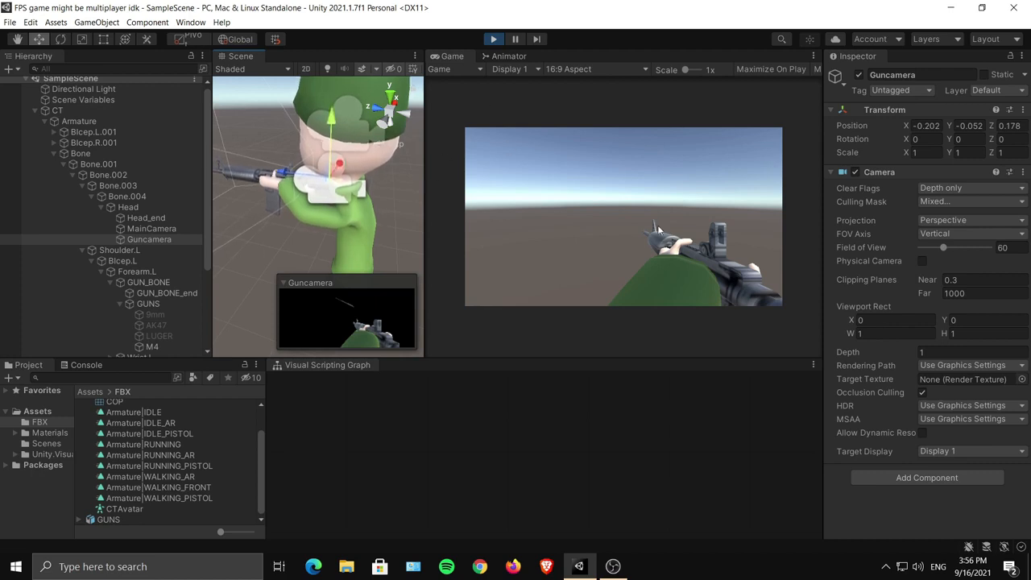
Inspect the aiming character and the weapon around Guncamera from several angles in the Scene view.
{"action": "middle_click_drag", "start_coordinate": [355, 165], "coordinate": [357, 185]}
{"action": "scroll", "coordinate": [357, 186], "scroll_direction": "down", "scroll_amount": 5}
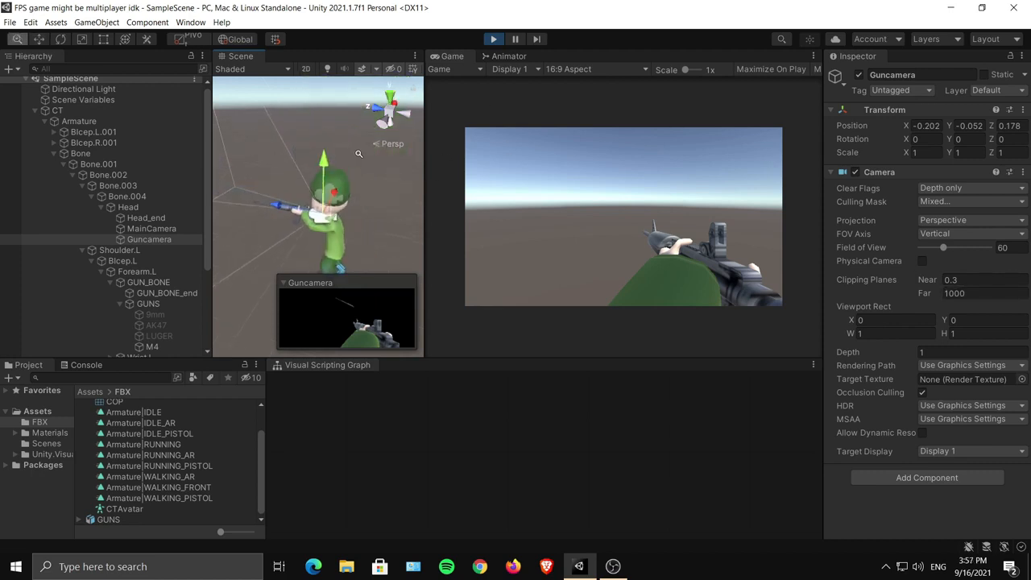
{"action": "left_click_drag", "start_coordinate": [356, 167], "coordinate": [282, 200], "text": "alt"}
{"action": "left_click_drag", "start_coordinate": [361, 203], "coordinate": [349, 192], "text": "alt"}
{"action": "key", "text": "e"}
{"action": "right_click_drag", "start_coordinate": [349, 192], "coordinate": [350, 191]}
{"action": "key", "text": "q"}
{"action": "key", "text": "d"}
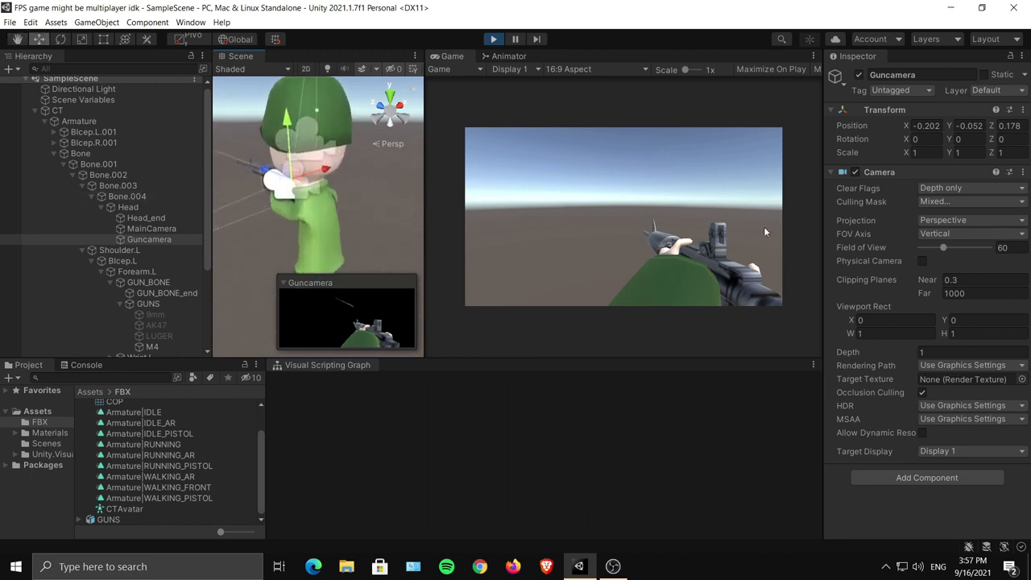
Copy Guncamera's adjusted position from play mode, stop the game and paste the position into its Transform.
{"action": "right_click", "coordinate": [916, 117]}
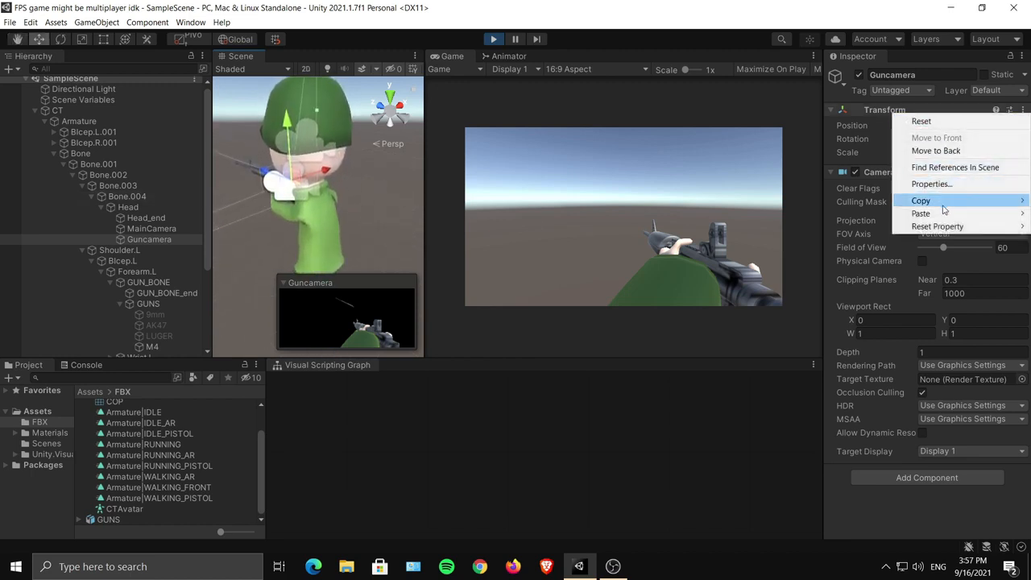
{"action": "mouse_move", "coordinate": [926, 208]}
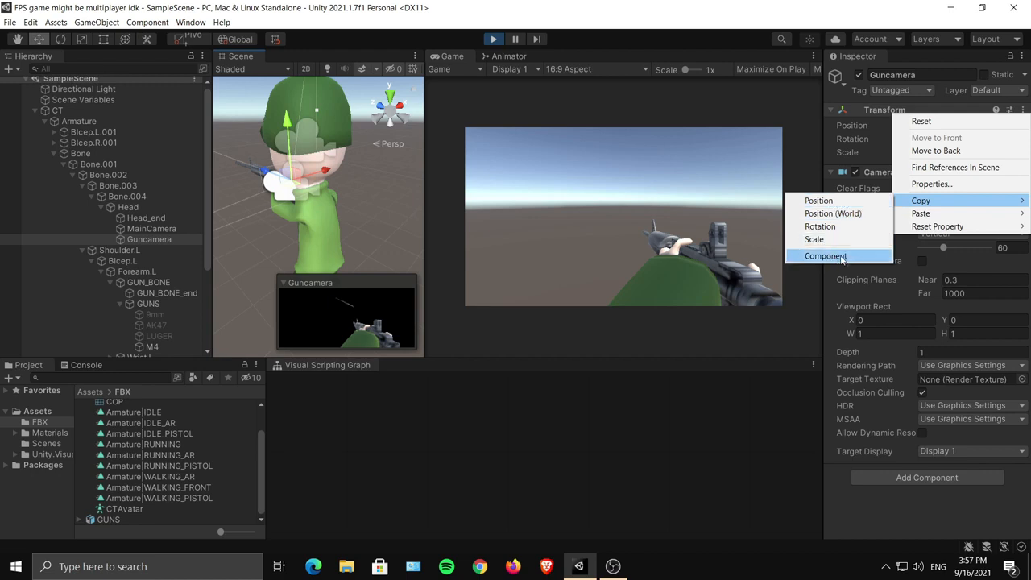
{"action": "left_click", "coordinate": [818, 200]}
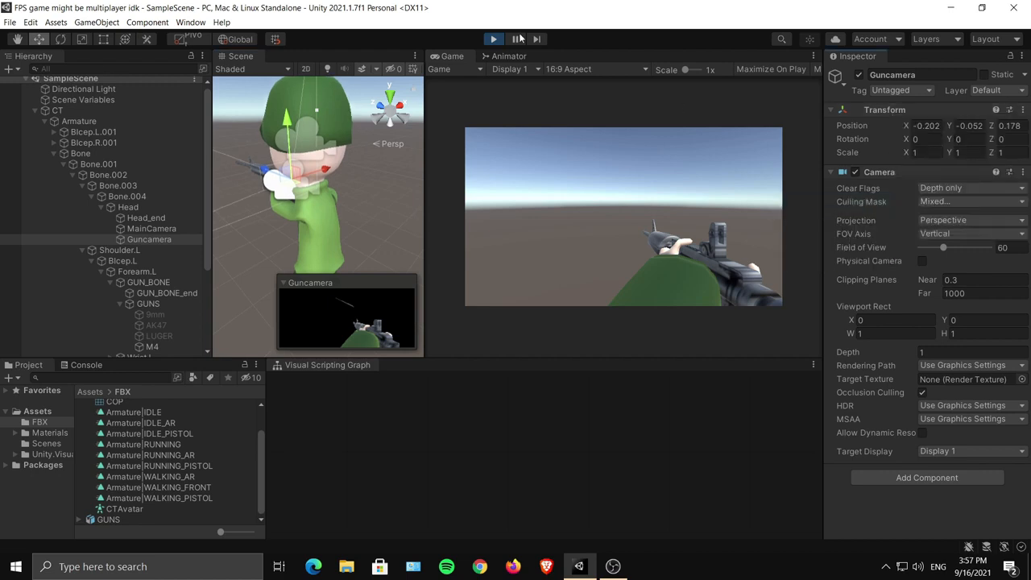
{"action": "left_click", "coordinate": [493, 39]}
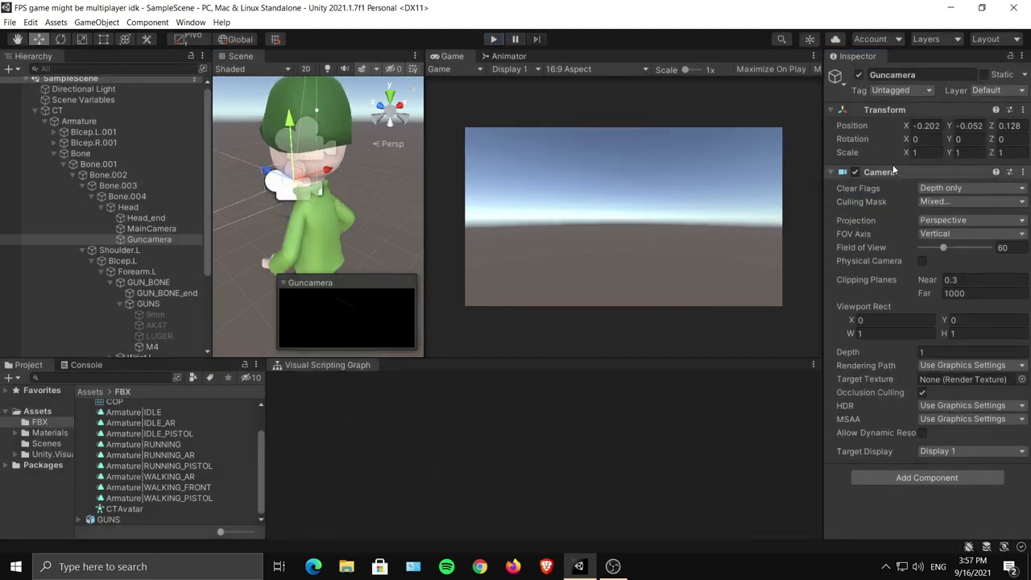
{"action": "right_click", "coordinate": [890, 111]}
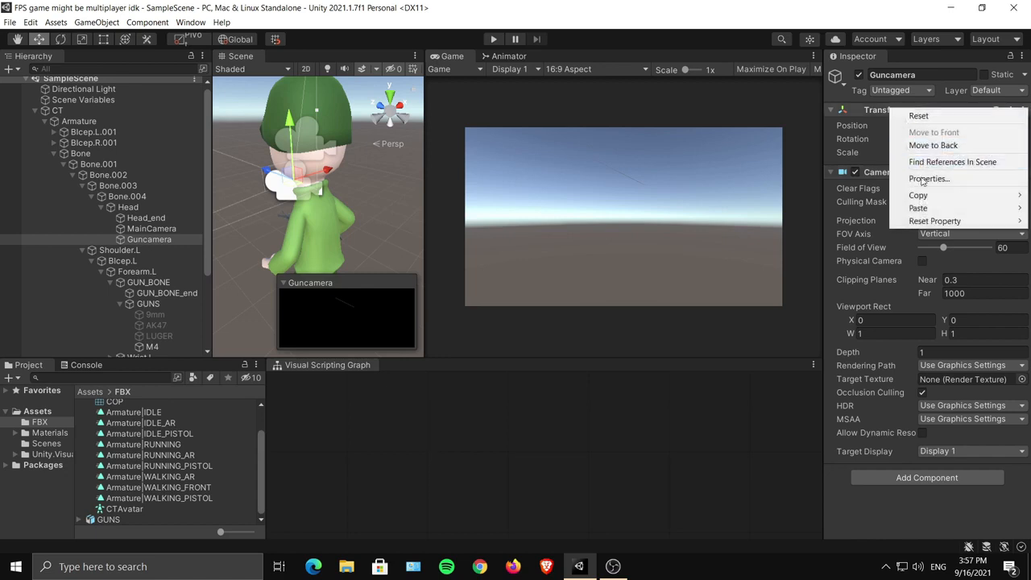
{"action": "mouse_move", "coordinate": [924, 211]}
{"action": "left_click", "coordinate": [845, 213]}
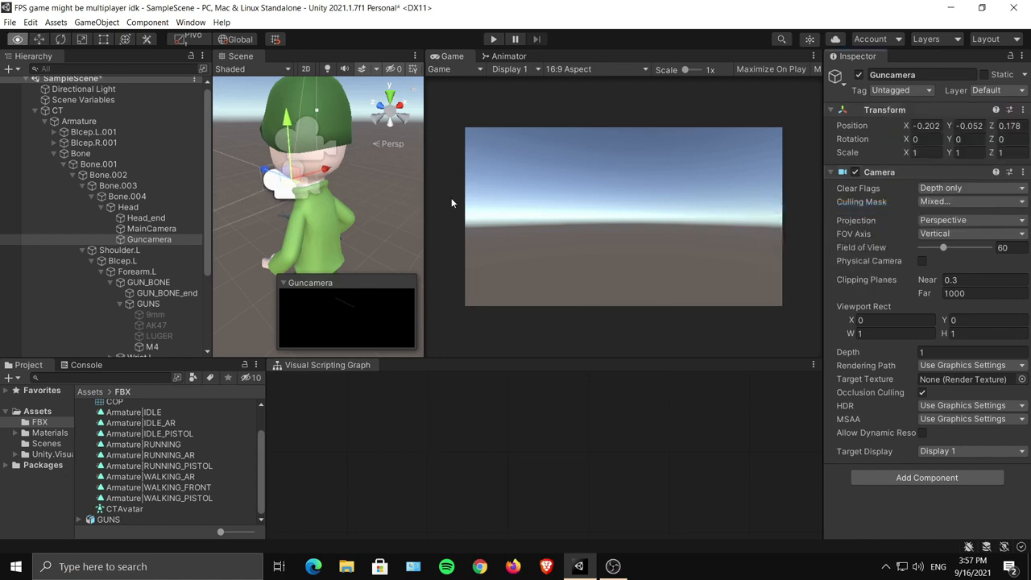
Widen the Scene view, collapse the Guncamera preview and examine the character with its cameras from several angles.
{"action": "middle_click_drag", "start_coordinate": [324, 171], "coordinate": [352, 187], "text": "alt"}
{"action": "scroll", "coordinate": [354, 184], "scroll_direction": "down", "scroll_amount": 5, "text": "alt"}
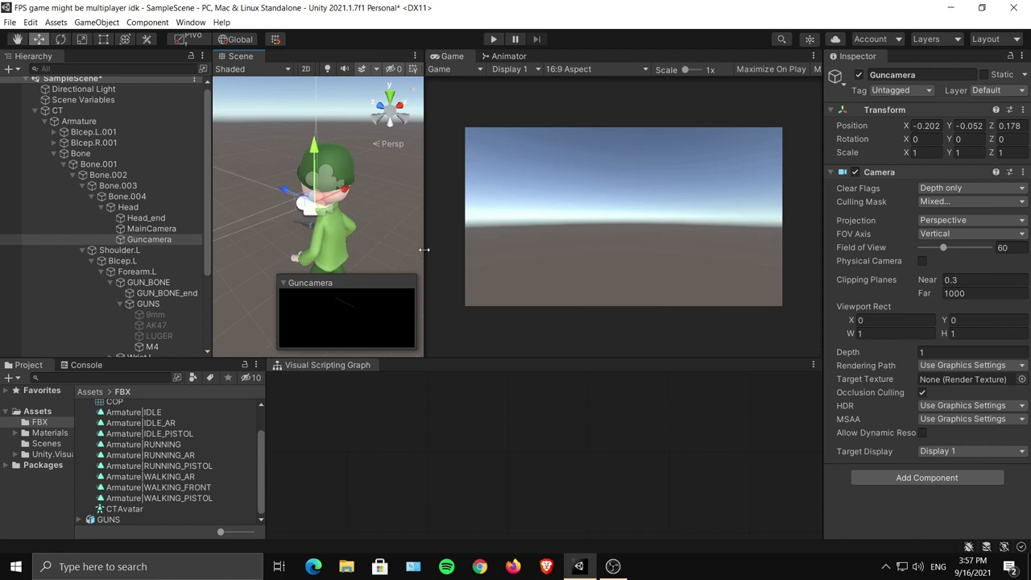
{"action": "left_click_drag", "start_coordinate": [424, 249], "coordinate": [539, 250]}
{"action": "left_click", "coordinate": [404, 283]}
{"action": "scroll", "coordinate": [410, 210], "scroll_direction": "down", "scroll_amount": 3}
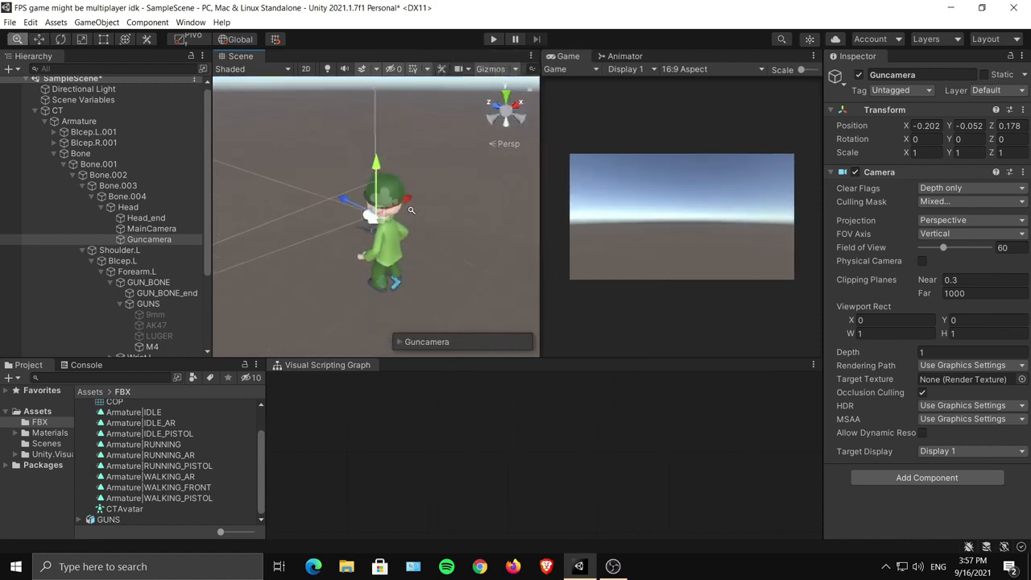
{"action": "right_click_drag", "start_coordinate": [411, 210], "coordinate": [348, 252], "text": "alt"}
{"action": "left_click_drag", "start_coordinate": [348, 251], "coordinate": [420, 258], "text": "alt"}
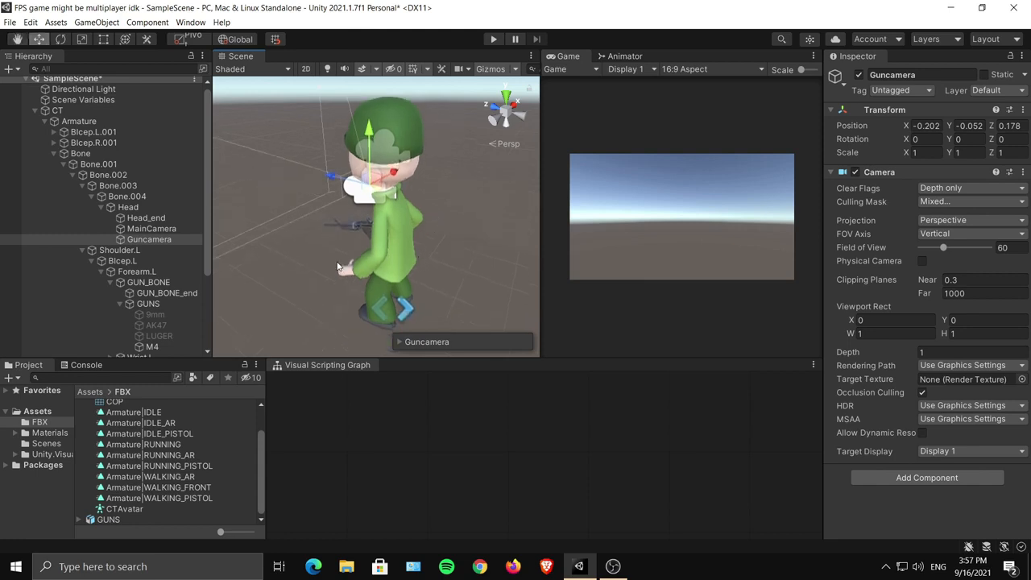
{"action": "left_click_drag", "start_coordinate": [338, 266], "coordinate": [321, 211], "text": "alt"}
{"action": "right_click_drag", "start_coordinate": [407, 223], "coordinate": [429, 224], "text": "alt"}
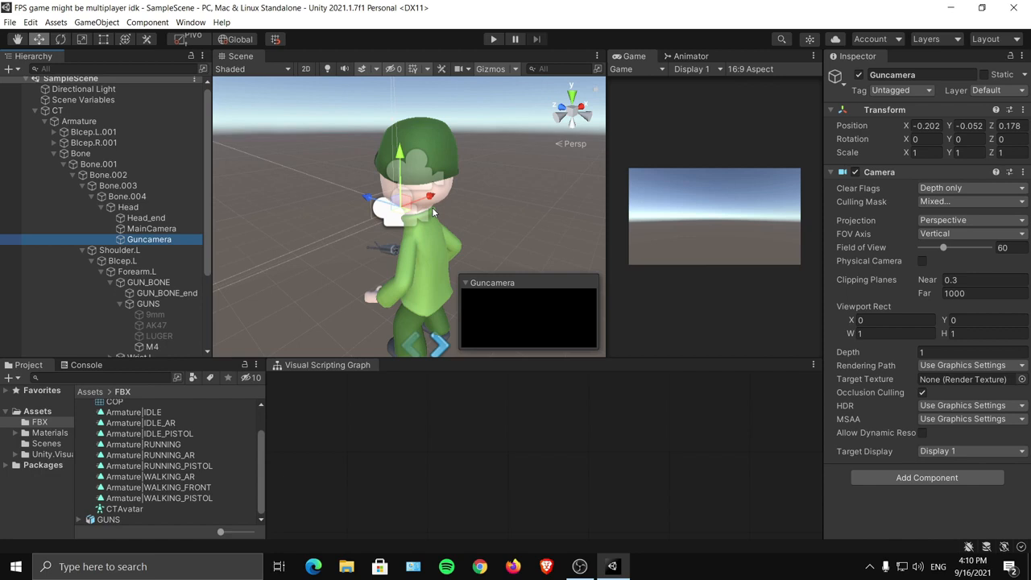
Show the PlayerAnimeController state graph in the Animator and widen its area.
{"action": "left_click", "coordinate": [691, 57]}
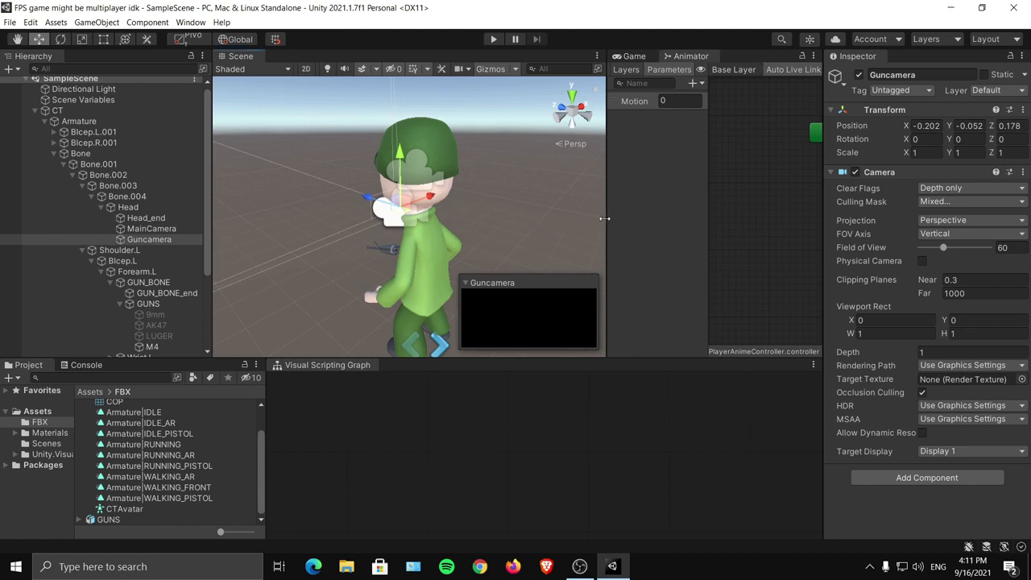
{"action": "left_click_drag", "start_coordinate": [605, 218], "coordinate": [445, 218]}
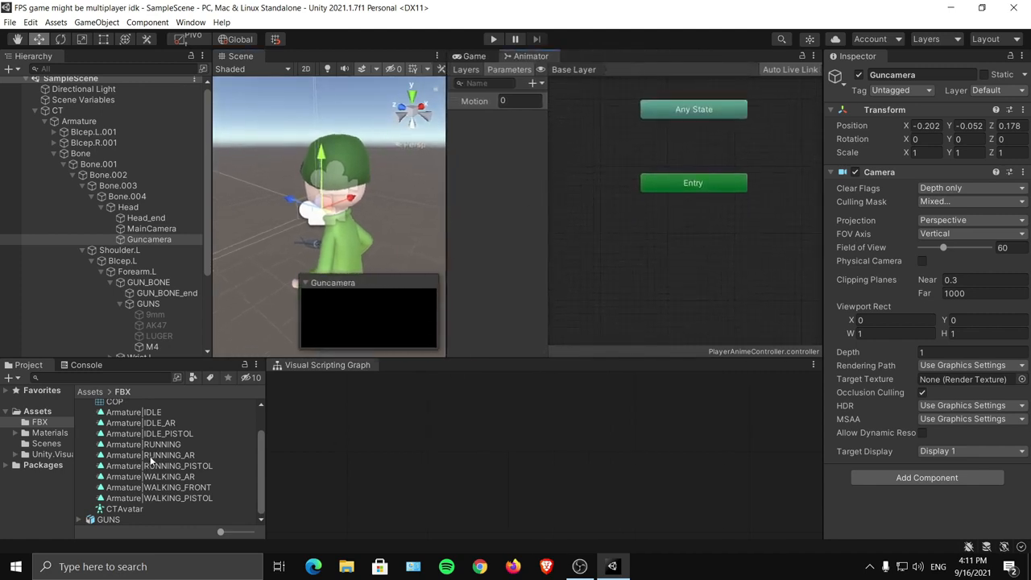
{"action": "left_click_drag", "start_coordinate": [149, 429], "coordinate": [686, 263]}
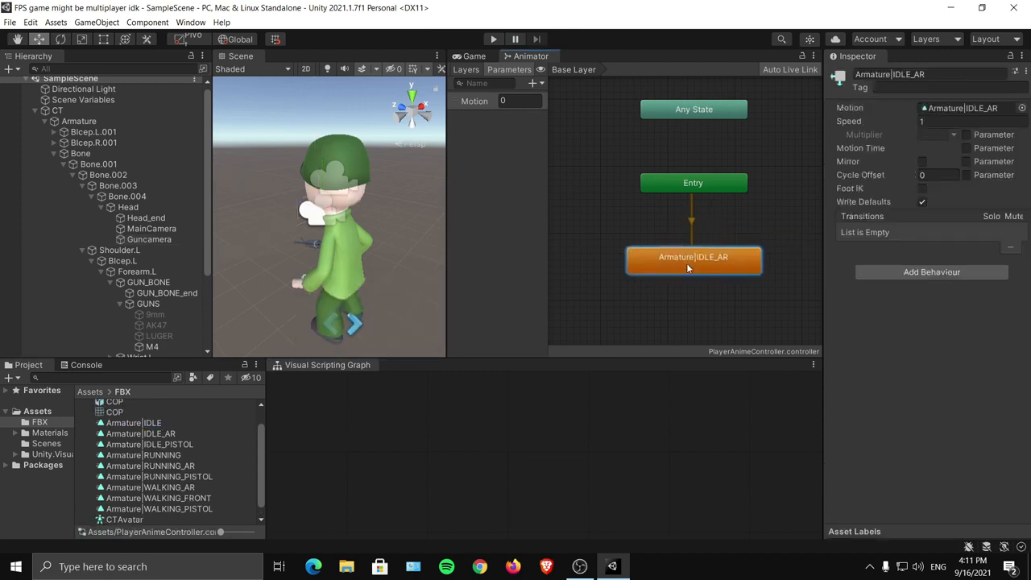
{"action": "key", "text": "Delete"}
{"action": "middle_click_drag", "start_coordinate": [747, 169], "coordinate": [742, 190]}
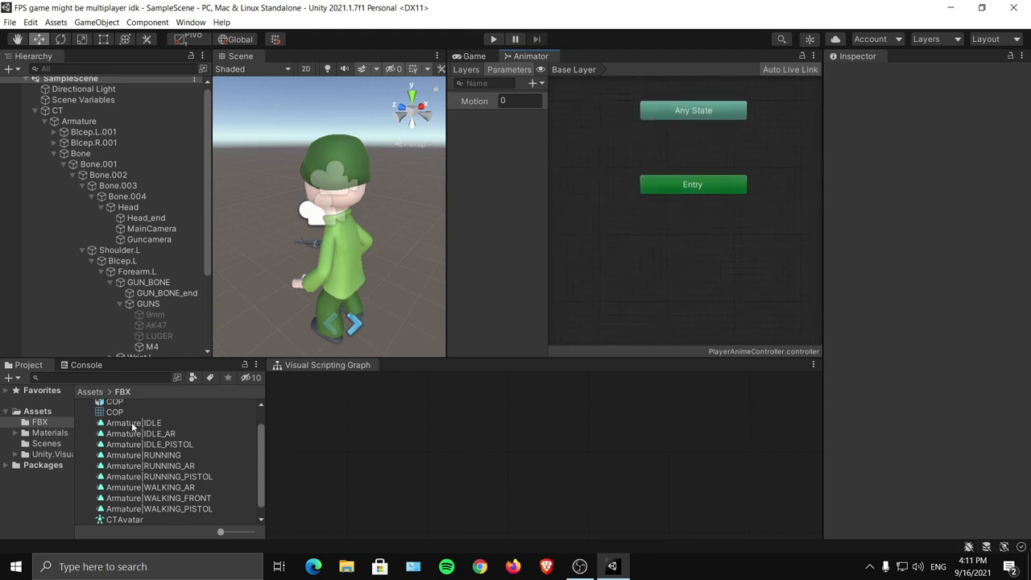
Add the Armature|IDLE animation to the Animator graph as the default state below Entry.
{"action": "left_click_drag", "start_coordinate": [132, 422], "coordinate": [574, 292]}
{"action": "left_click_drag", "start_coordinate": [628, 230], "coordinate": [629, 230]}
{"action": "middle_click_drag", "start_coordinate": [740, 261], "coordinate": [763, 219]}
{"action": "left_click_drag", "start_coordinate": [747, 201], "coordinate": [660, 204]}
{"action": "middle_click_drag", "start_coordinate": [698, 213], "coordinate": [661, 203]}
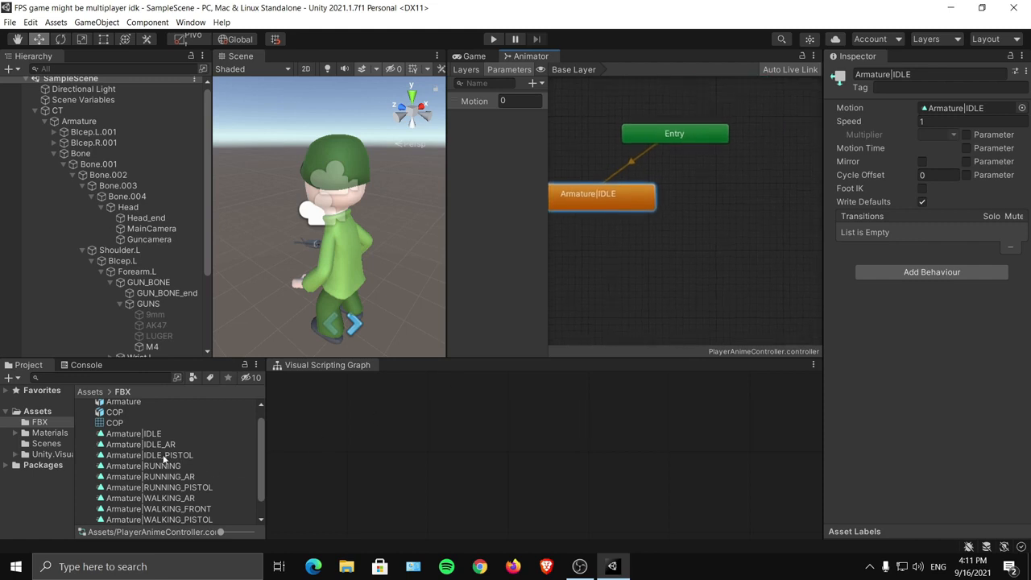
Add the Armature|IDLE_PISTOL animation as a state and place it beside Armature|IDLE.
{"action": "left_click_drag", "start_coordinate": [151, 456], "coordinate": [716, 202]}
{"action": "middle_click_drag", "start_coordinate": [745, 226], "coordinate": [732, 232]}
{"action": "left_click_drag", "start_coordinate": [762, 219], "coordinate": [716, 198]}
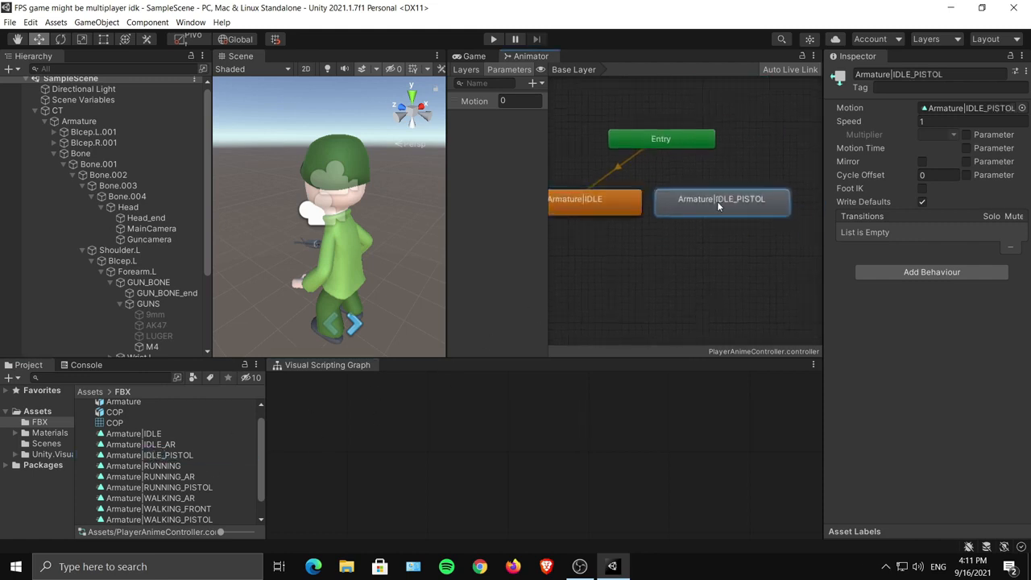
{"action": "middle_click_drag", "start_coordinate": [716, 201], "coordinate": [682, 203]}
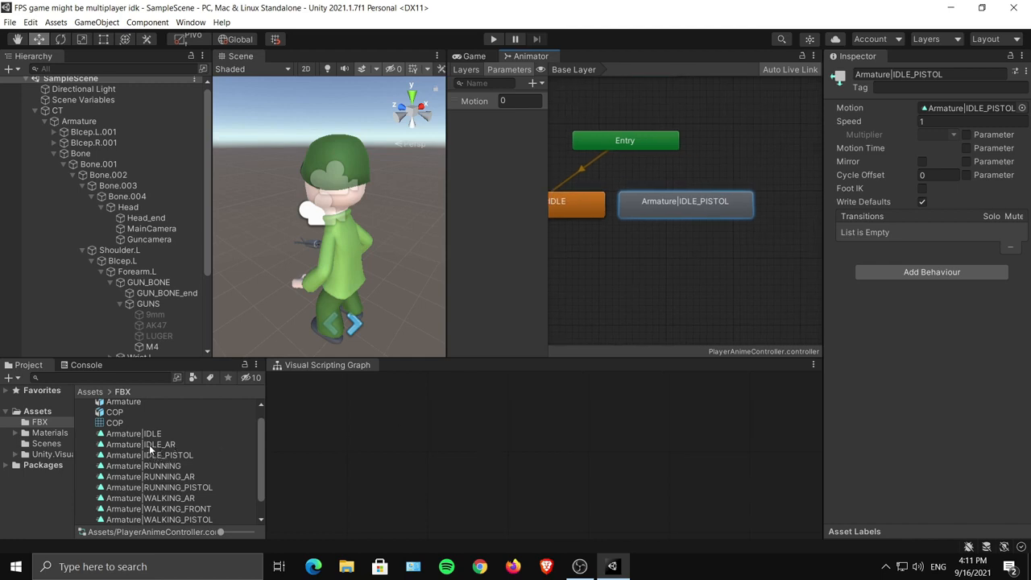
Add the Armature|IDLE_AR animation as a state to the graph and widen the Animator area further.
{"action": "left_click_drag", "start_coordinate": [760, 251], "coordinate": [764, 250]}
{"action": "mouse_move", "coordinate": [801, 250]}
{"action": "middle_mouse_down"}
{"action": "mouse_move", "coordinate": [639, 299]}
{"action": "mouse_move", "coordinate": [785, 249]}
{"action": "middle_mouse_up"}
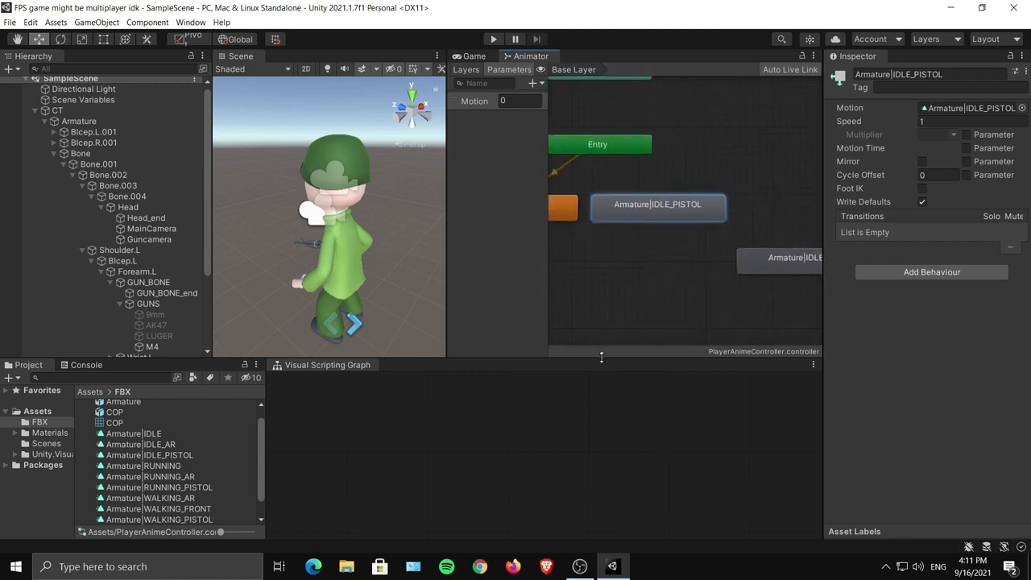
{"action": "left_click_drag", "start_coordinate": [447, 271], "coordinate": [341, 266]}
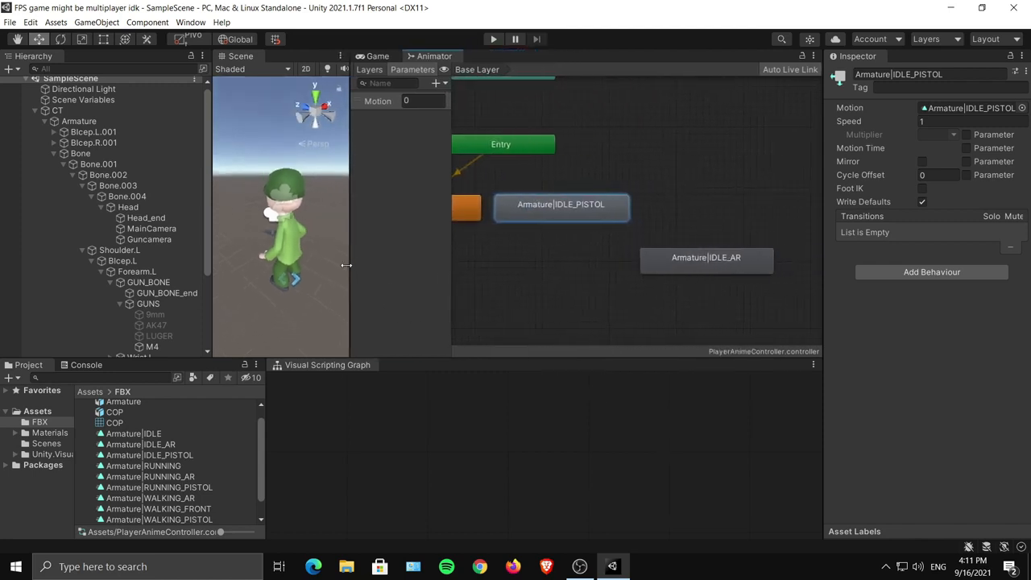
{"action": "middle_click_drag", "start_coordinate": [559, 239], "coordinate": [683, 302]}
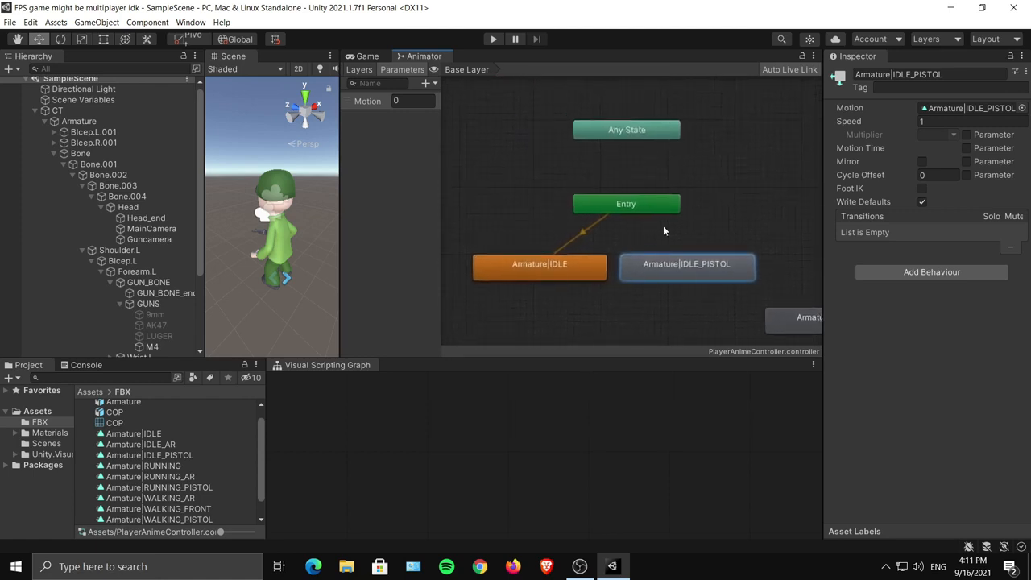
Rearrange the graph with Armature|IDLE directly under Entry and Armature|IDLE_PISTOL below it, slightly to the left.
{"action": "middle_click_drag", "start_coordinate": [690, 245], "coordinate": [687, 171]}
{"action": "left_click_drag", "start_coordinate": [663, 190], "coordinate": [572, 303]}
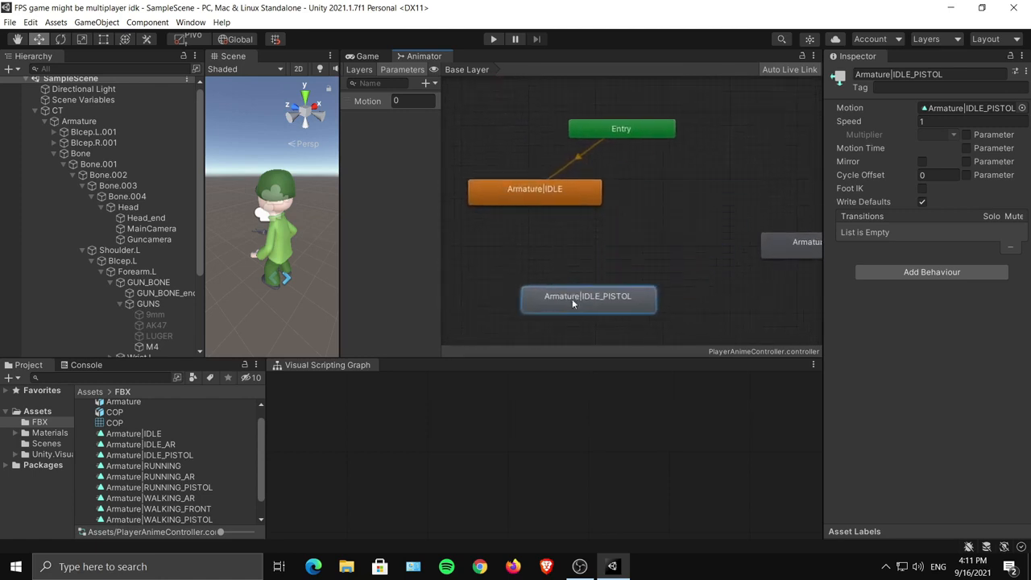
{"action": "left_click_drag", "start_coordinate": [556, 202], "coordinate": [653, 197]}
{"action": "left_click_drag", "start_coordinate": [619, 294], "coordinate": [612, 248]}
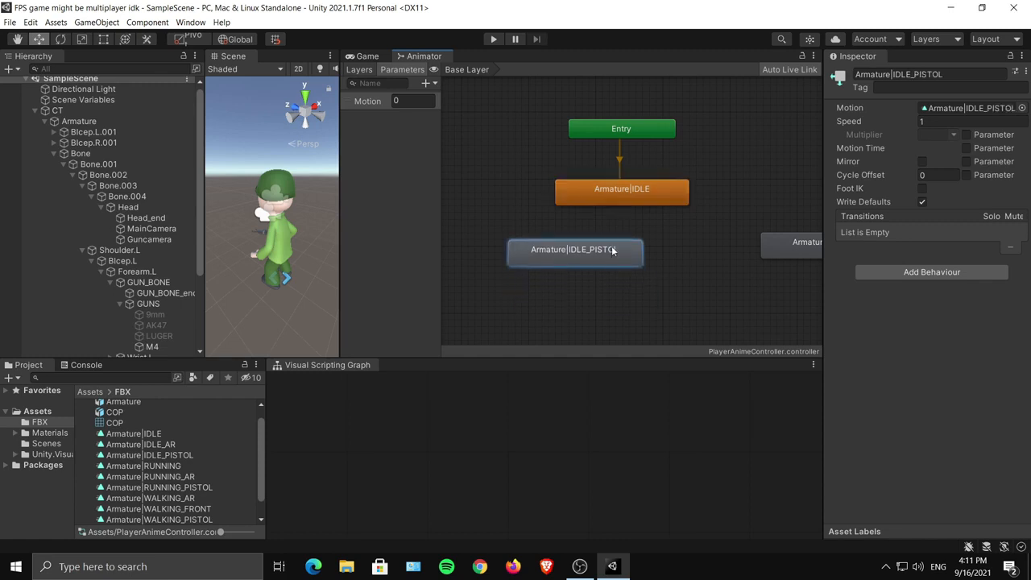
Place the Armature|IDLE_AR state in line with Armature|IDLE_PISTOL, to its right below Armature|IDLE.
{"action": "middle_click_drag", "start_coordinate": [727, 255], "coordinate": [582, 243]}
{"action": "left_click_drag", "start_coordinate": [680, 236], "coordinate": [594, 248]}
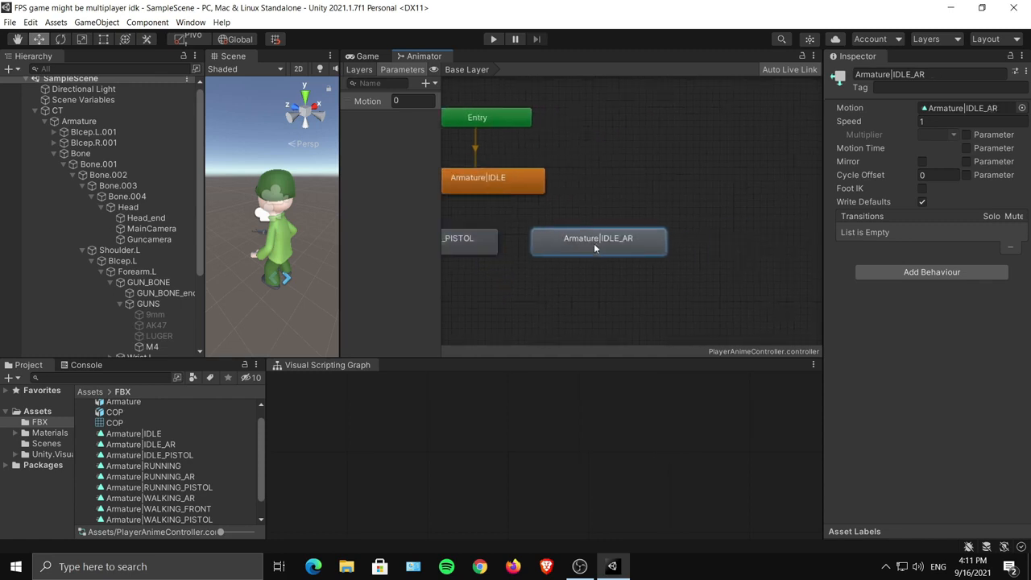
{"action": "middle_click_drag", "start_coordinate": [593, 243], "coordinate": [747, 255]}
{"action": "left_click_drag", "start_coordinate": [723, 254], "coordinate": [721, 257]}
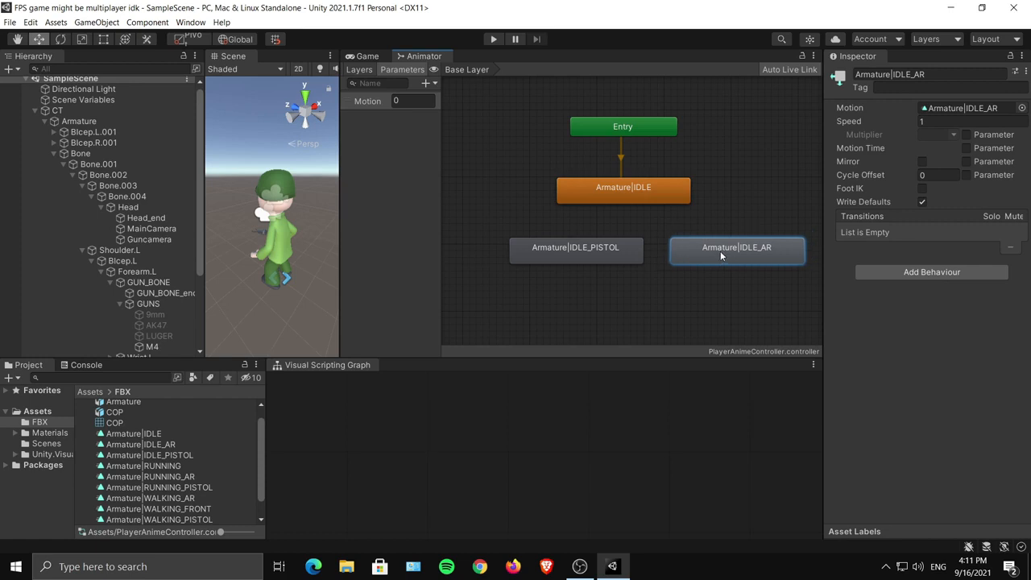
{"action": "middle_click_drag", "start_coordinate": [679, 259], "coordinate": [667, 210]}
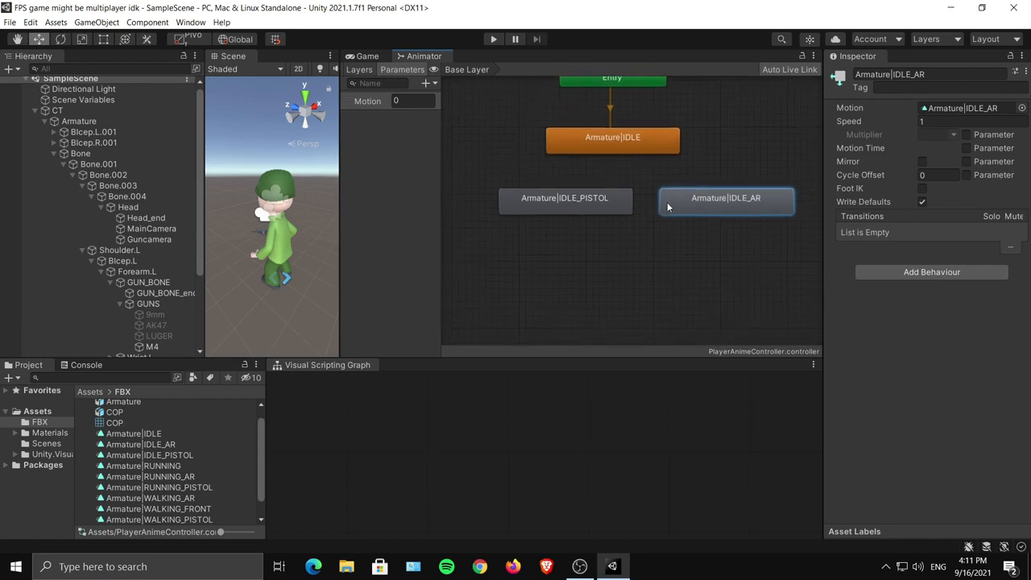
Move the Armature|IDLE_PISTOL and Armature|IDLE_AR states together to the right, freeing space beside them in the graph.
{"action": "left_click", "coordinate": [591, 202]}
{"action": "left_click_drag", "start_coordinate": [668, 200], "coordinate": [676, 194]}
{"action": "left_click_drag", "start_coordinate": [483, 178], "coordinate": [679, 235]}
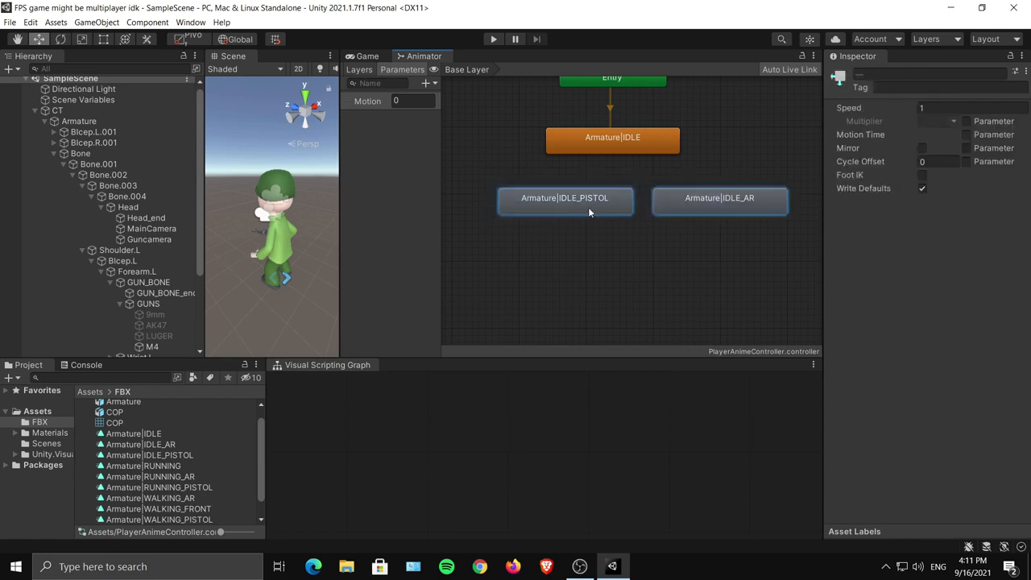
{"action": "left_click_drag", "start_coordinate": [588, 207], "coordinate": [665, 208]}
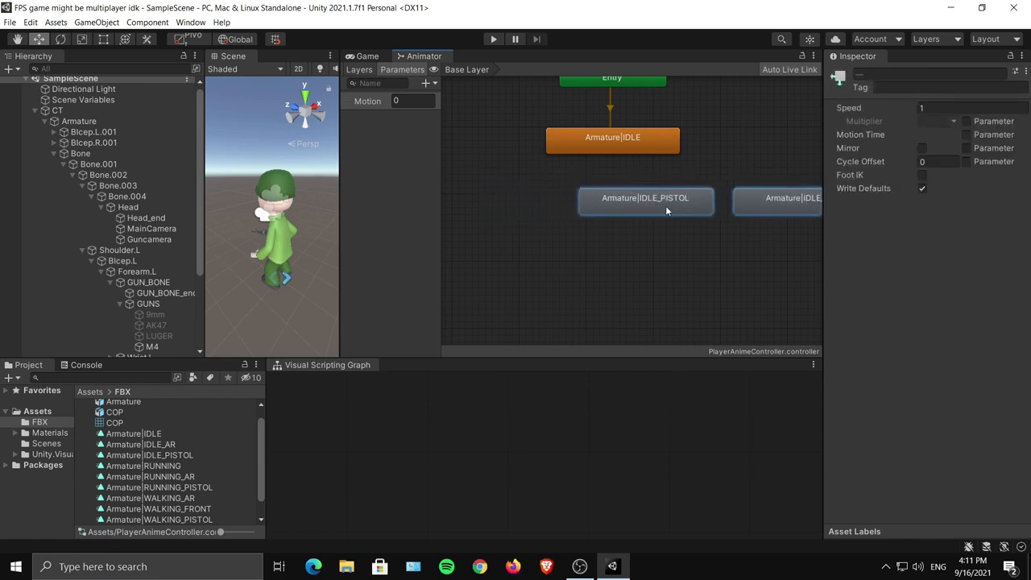
{"action": "left_click", "coordinate": [677, 260]}
{"action": "middle_click_drag", "start_coordinate": [652, 256], "coordinate": [733, 250]}
Create a new blend tree state to the left of Armature|IDLE_PISTOL and name it Walking.
{"action": "left_click", "coordinate": [675, 134]}
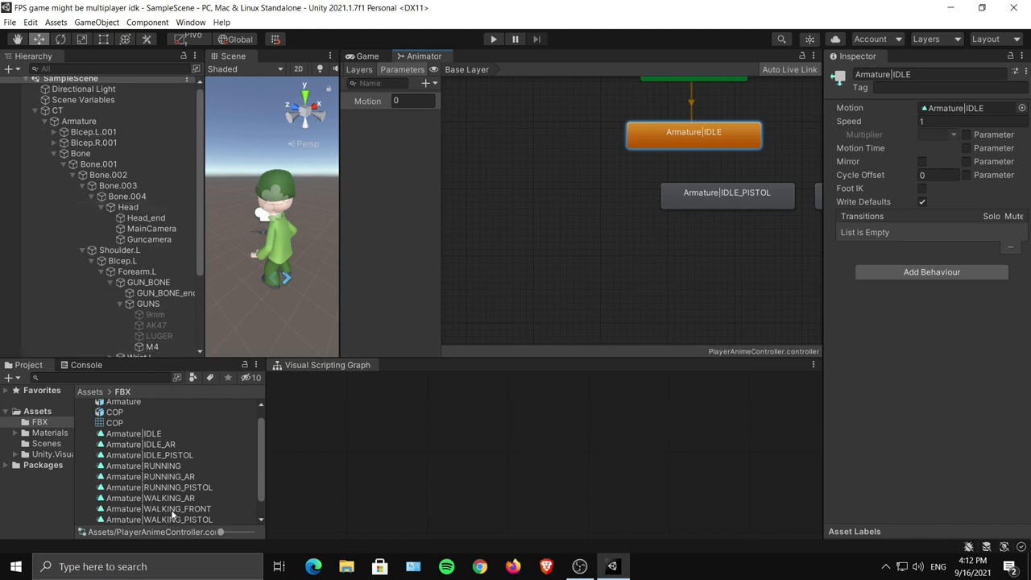
{"action": "left_click", "coordinate": [547, 199]}
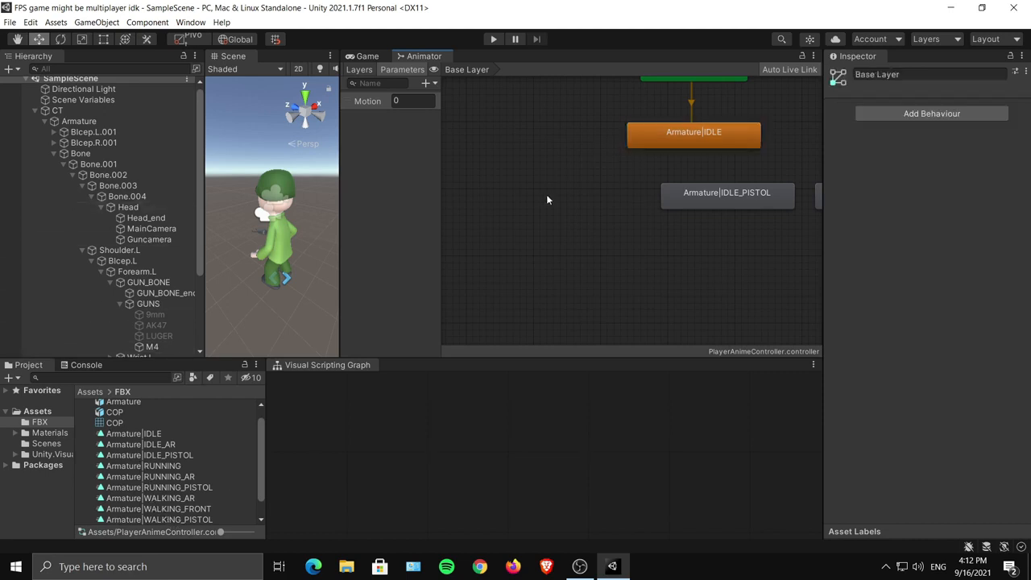
{"action": "right_click", "coordinate": [504, 199]}
{"action": "mouse_move", "coordinate": [621, 209]}
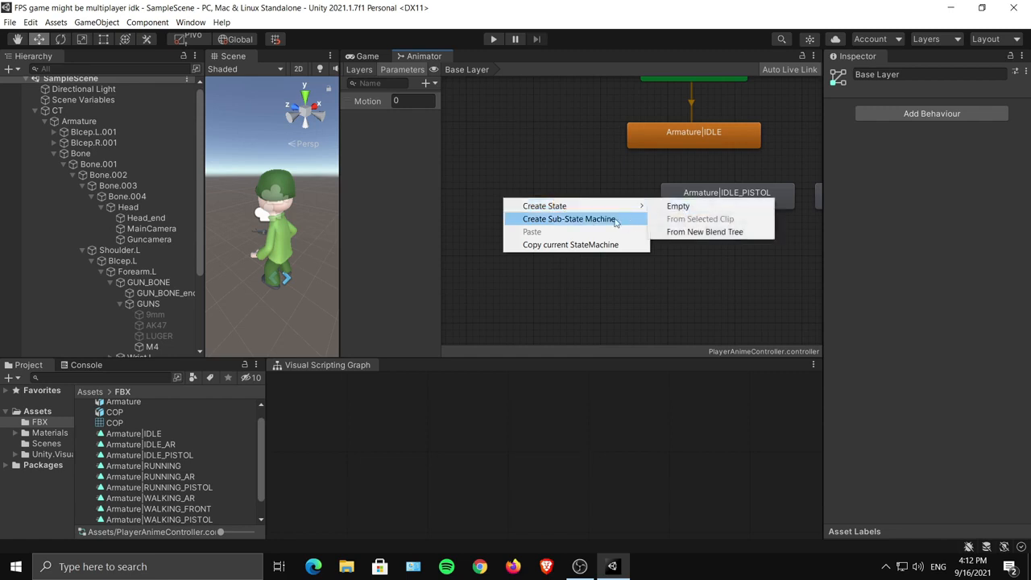
{"action": "left_click", "coordinate": [686, 232]}
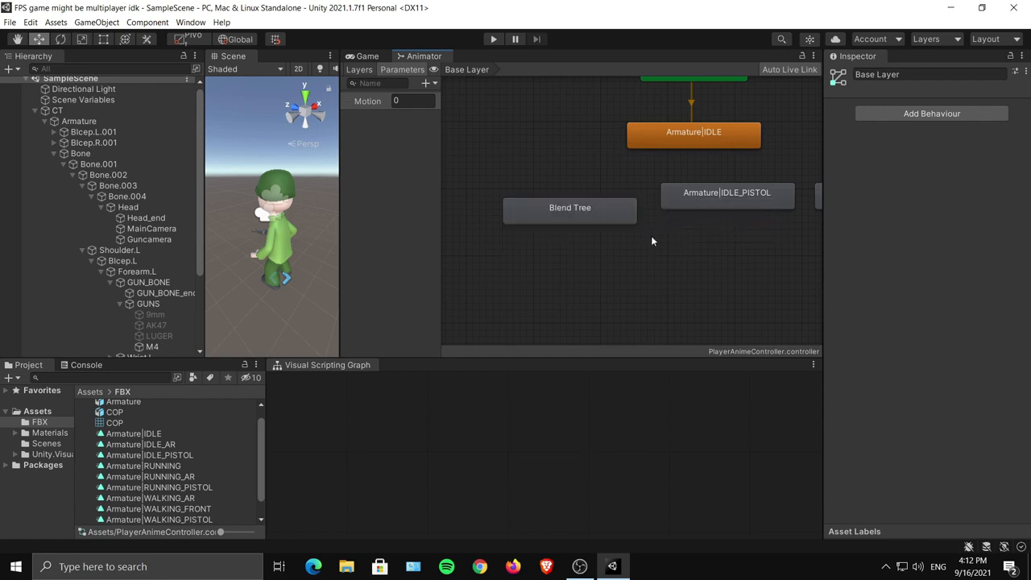
{"action": "left_click", "coordinate": [571, 217]}
{"action": "left_click", "coordinate": [885, 74]}
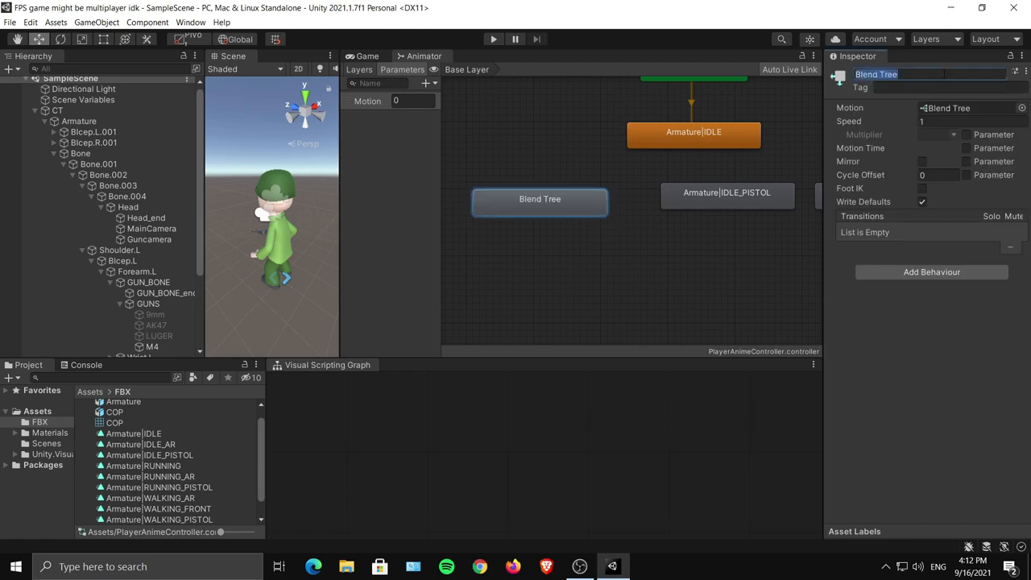
{"action": "type", "text": "Walking"}
{"action": "key", "text": "Return"}
Duplicate the Walking state, place the copy directly below it and rename the copy Running.
{"action": "left_click", "coordinate": [532, 204]}
{"action": "key", "text": "ctrl+d"}
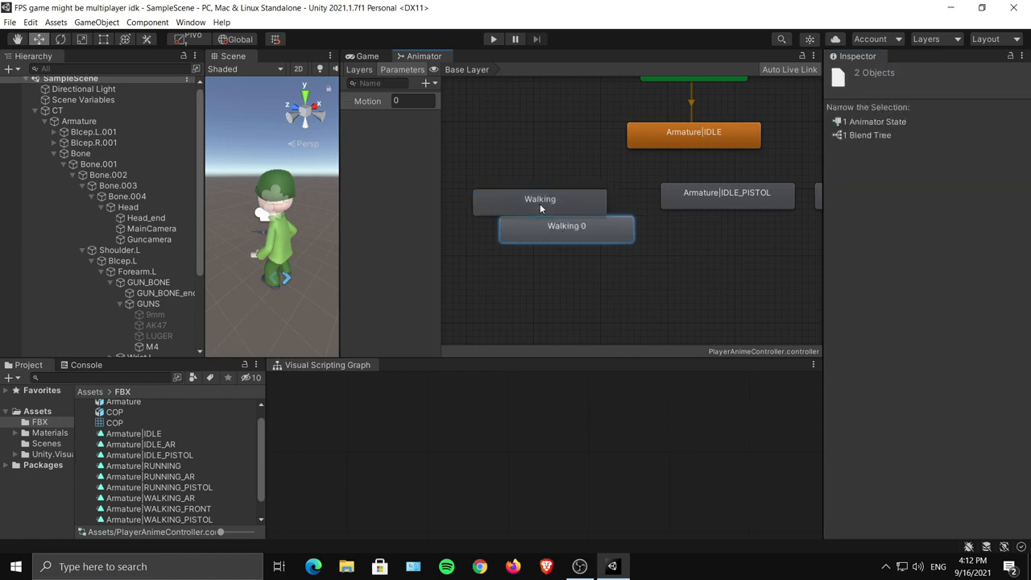
{"action": "left_click_drag", "start_coordinate": [576, 229], "coordinate": [544, 279]}
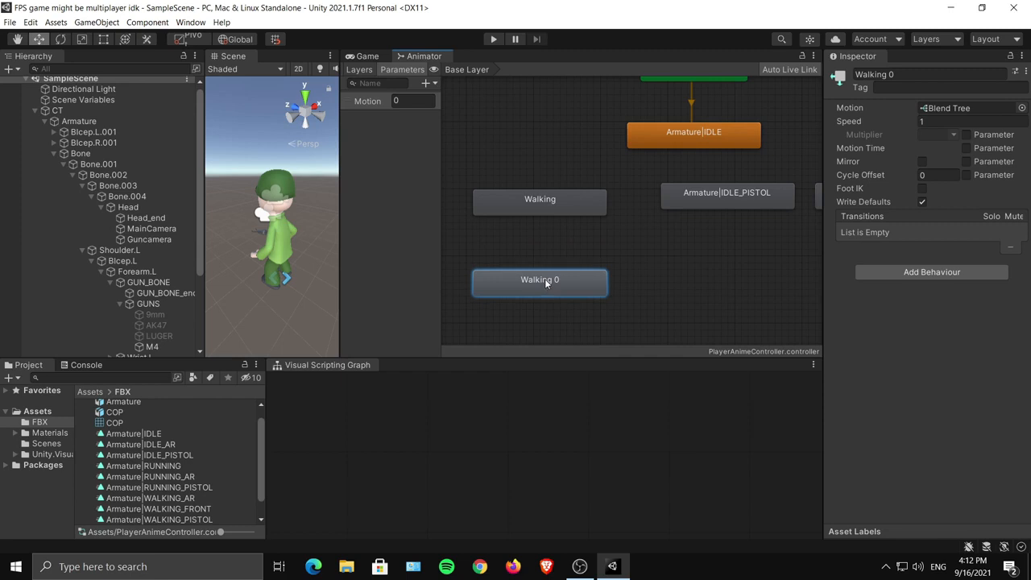
{"action": "left_click", "coordinate": [952, 72]}
{"action": "type", "text": "Run"}
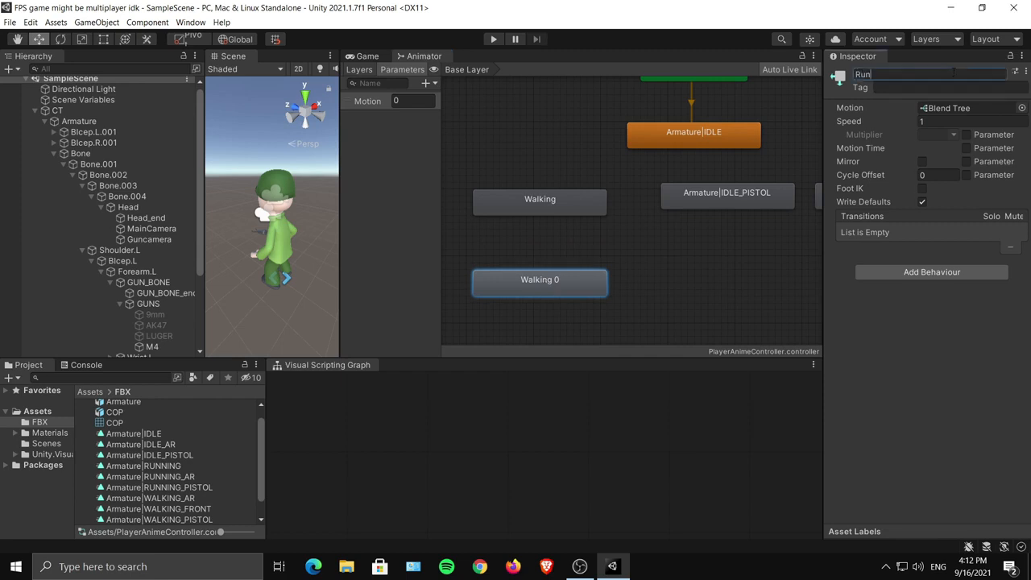
{"action": "type", "text": "ning"}
{"action": "key", "text": "Return"}
Open the Walking state's blend tree and try to add the Armature|WALKING_FRONT clip directly to its graph.
{"action": "double_click", "coordinate": [538, 202]}
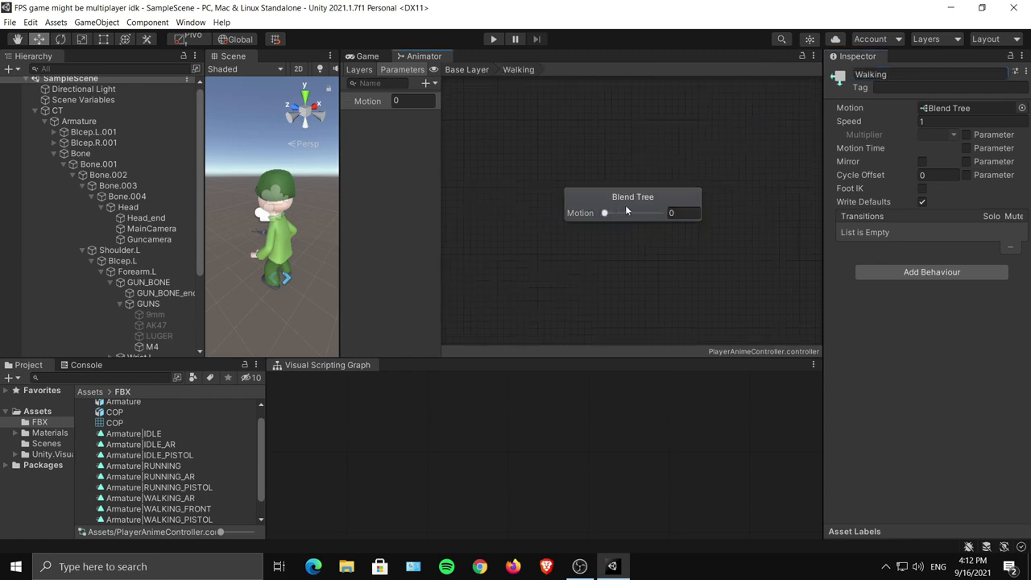
{"action": "middle_click_drag", "start_coordinate": [707, 206], "coordinate": [589, 206]}
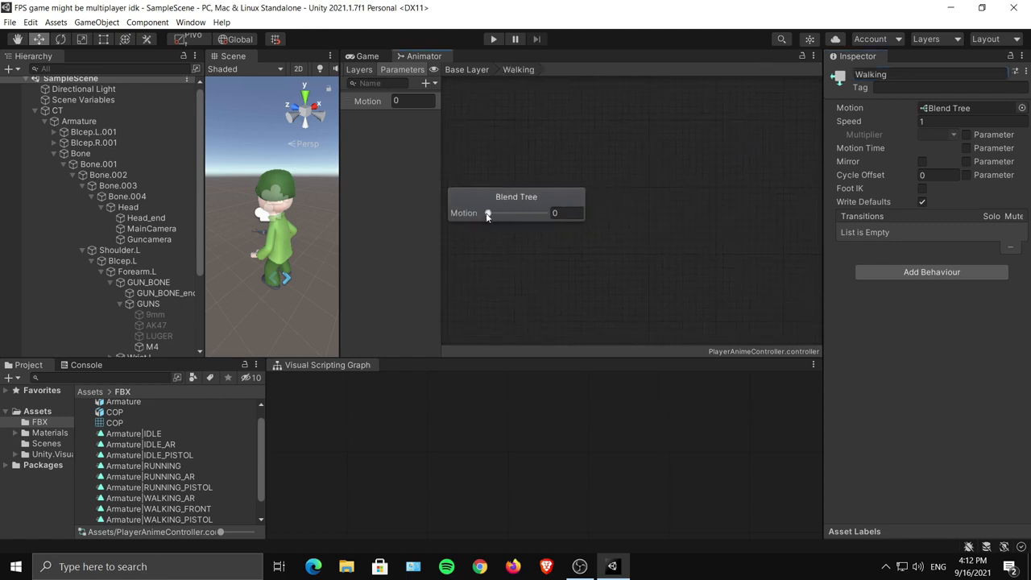
{"action": "mouse_move", "coordinate": [486, 213]}
{"action": "left_mouse_down"}
{"action": "mouse_move", "coordinate": [544, 214]}
{"action": "mouse_move", "coordinate": [476, 215]}
{"action": "left_mouse_up"}
{"action": "mouse_move", "coordinate": [260, 447]}
{"action": "left_mouse_down"}
{"action": "mouse_move", "coordinate": [261, 459]}
{"action": "mouse_move", "coordinate": [269, 454]}
{"action": "left_mouse_up"}
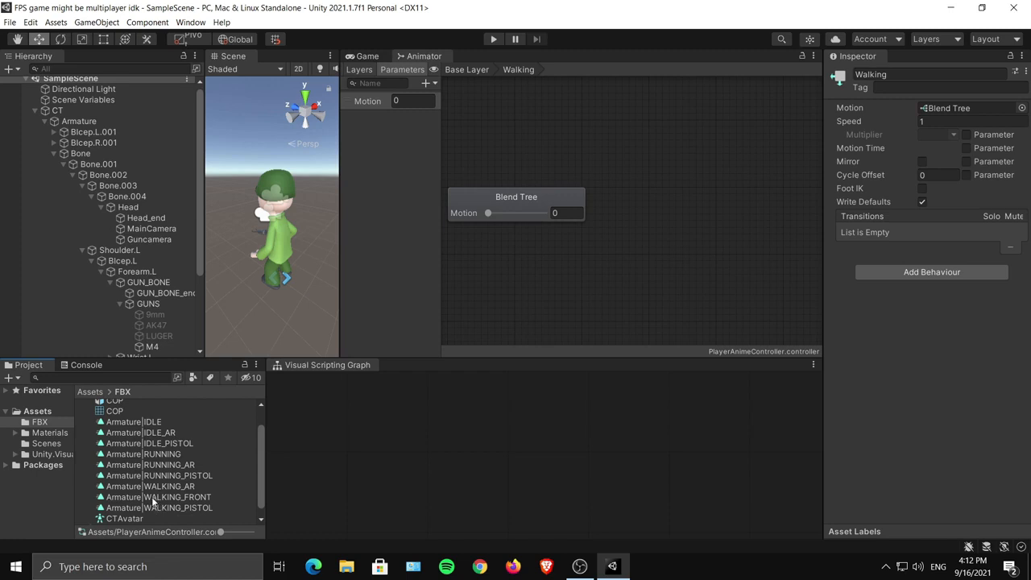
{"action": "left_click_drag", "start_coordinate": [153, 498], "coordinate": [686, 170]}
Add a motion field to the Walking blend tree and assign Armature|WALKING_FRONT to it.
{"action": "left_click", "coordinate": [526, 199]}
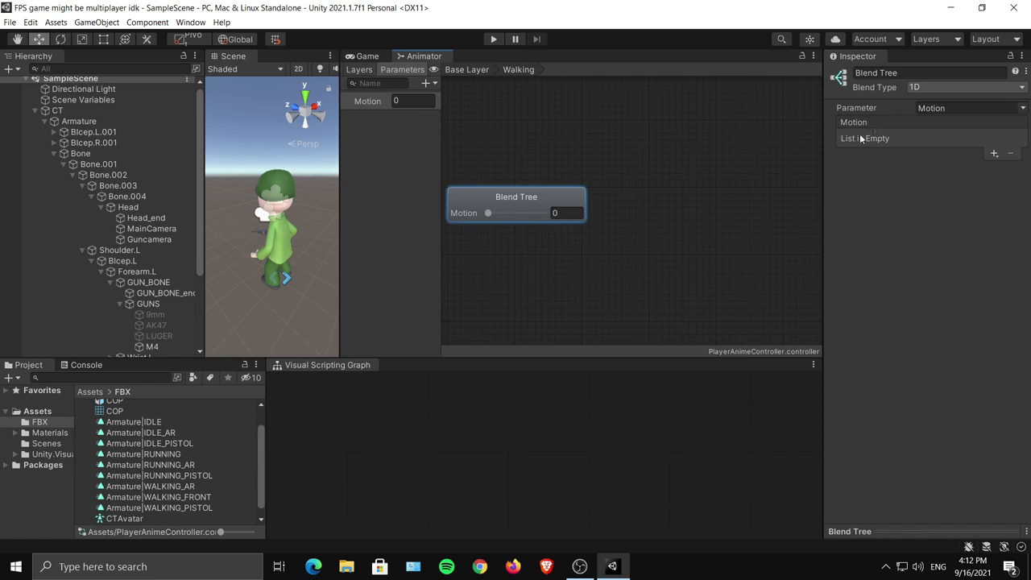
{"action": "left_click", "coordinate": [993, 154]}
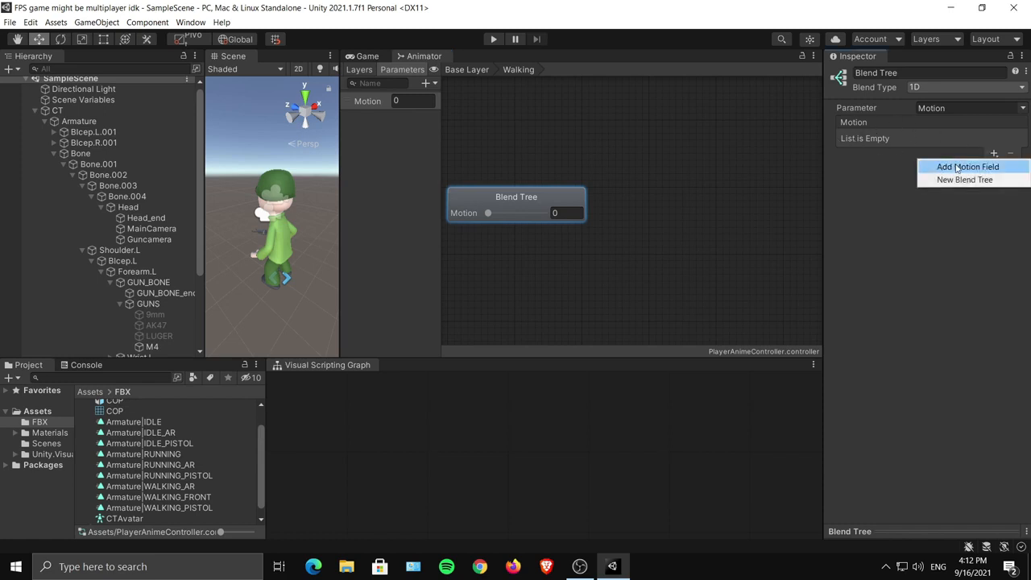
{"action": "left_click", "coordinate": [955, 167]}
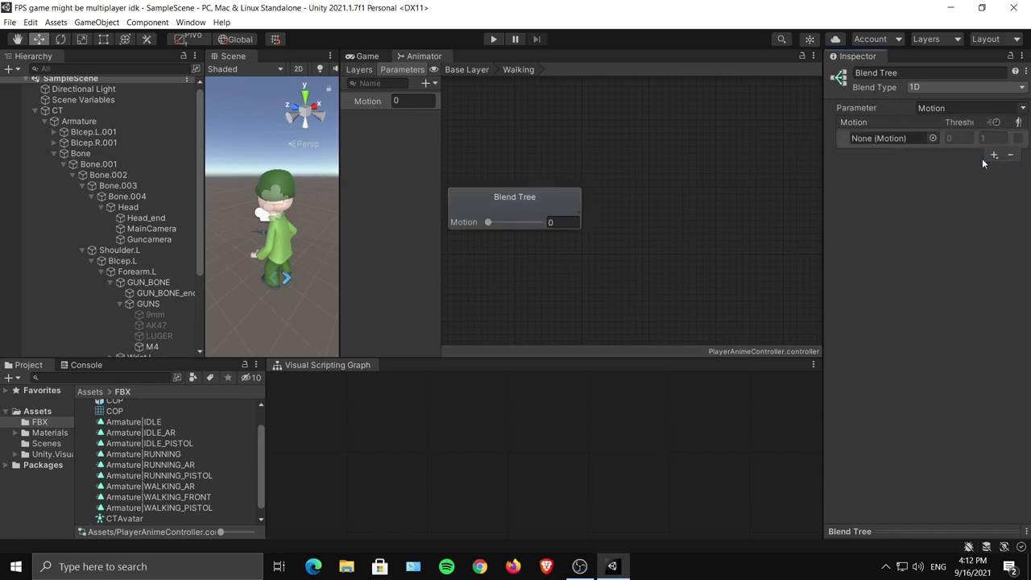
{"action": "left_click", "coordinate": [933, 138]}
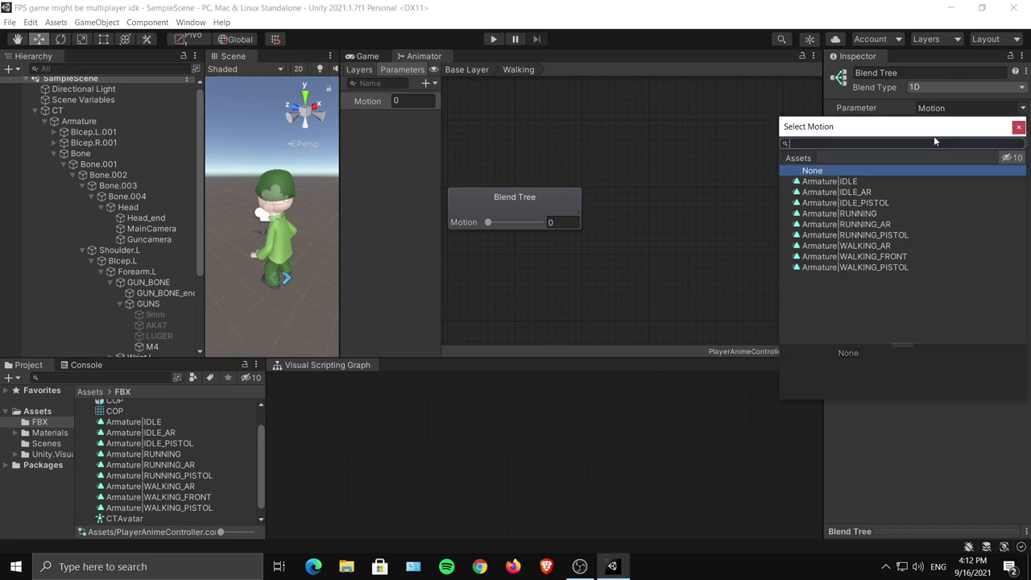
{"action": "double_click", "coordinate": [860, 256]}
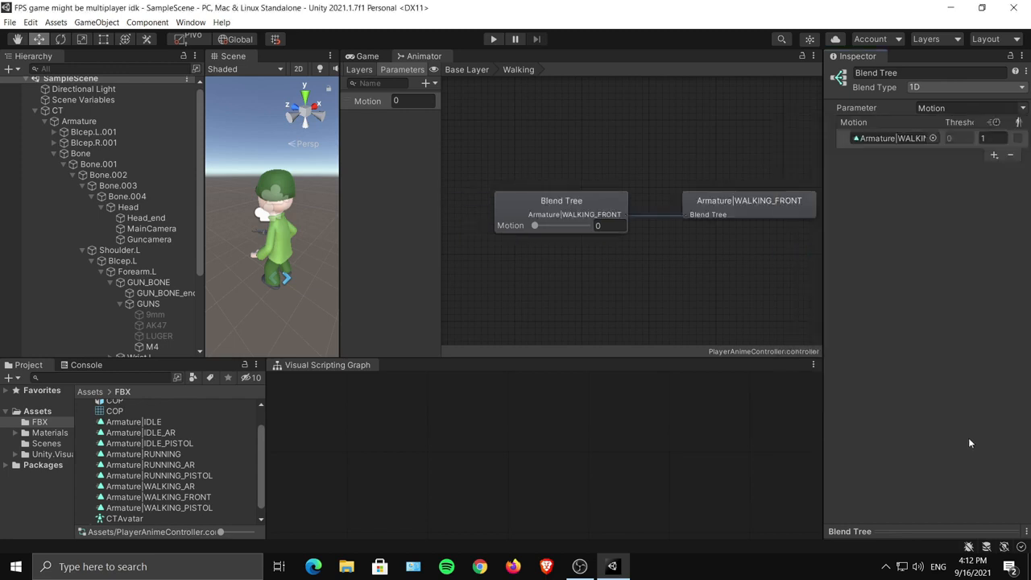
Add a second motion field to the Walking blend tree, also using Armature|WALKING_FRONT.
{"action": "left_click", "coordinate": [993, 154]}
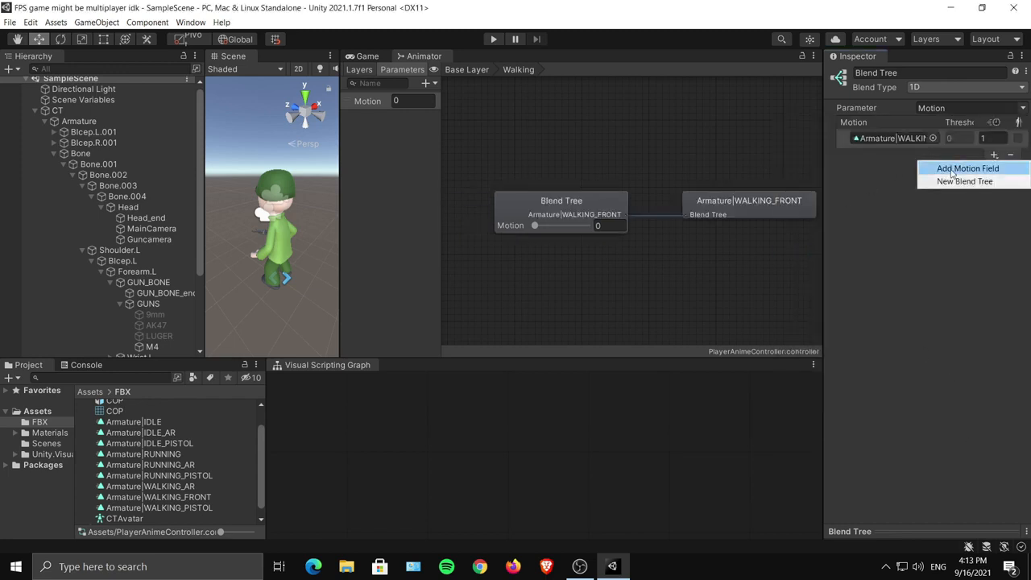
{"action": "left_click", "coordinate": [958, 167]}
{"action": "left_click", "coordinate": [933, 199]}
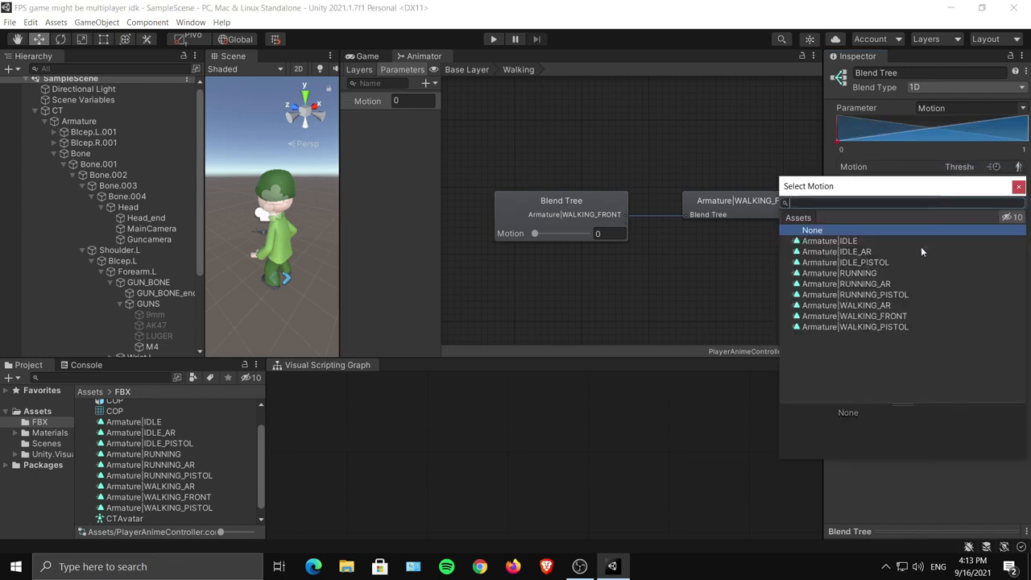
{"action": "left_click", "coordinate": [864, 317]}
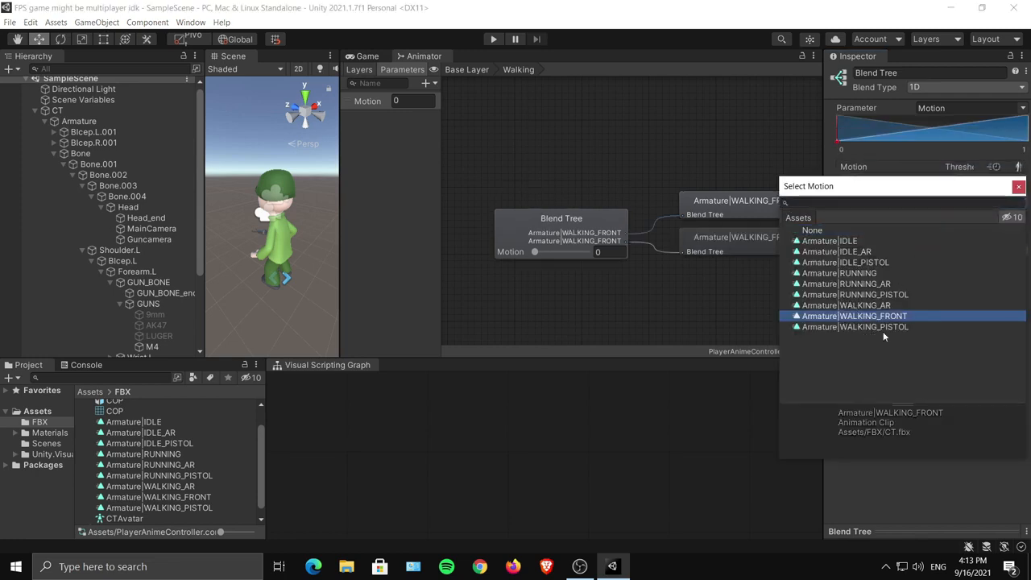
{"action": "left_click", "coordinate": [930, 483]}
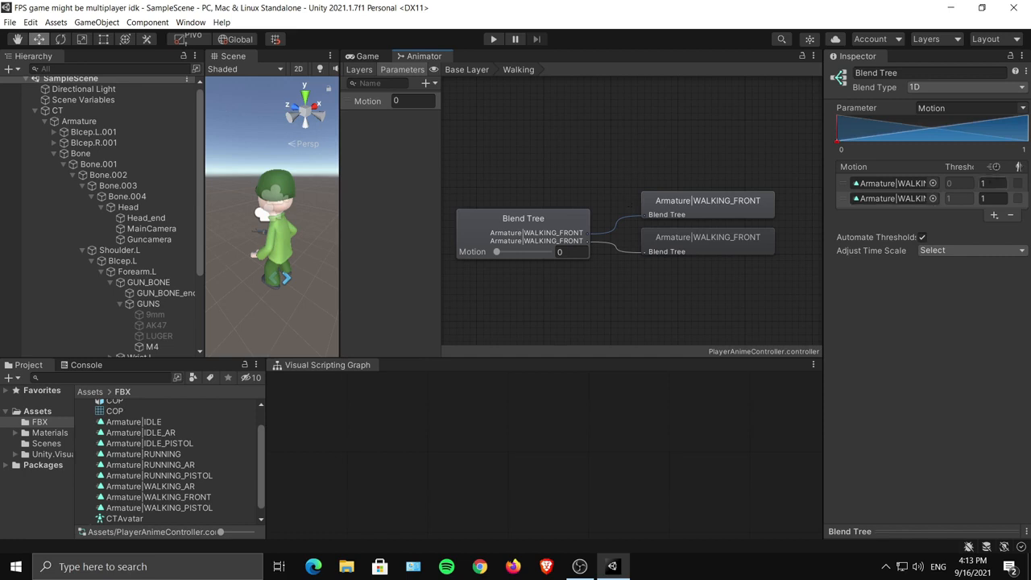
With Automate Thresholds off, set the first walking motion's threshold to -1 and try out the blend tree's Motion slider.
{"action": "left_click", "coordinate": [956, 198]}
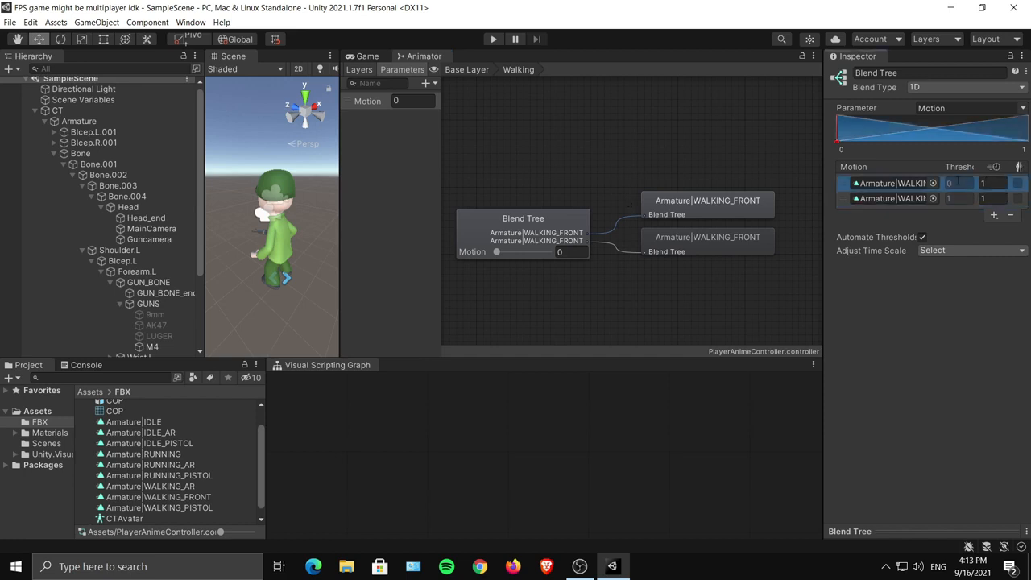
{"action": "left_click", "coordinate": [923, 237]}
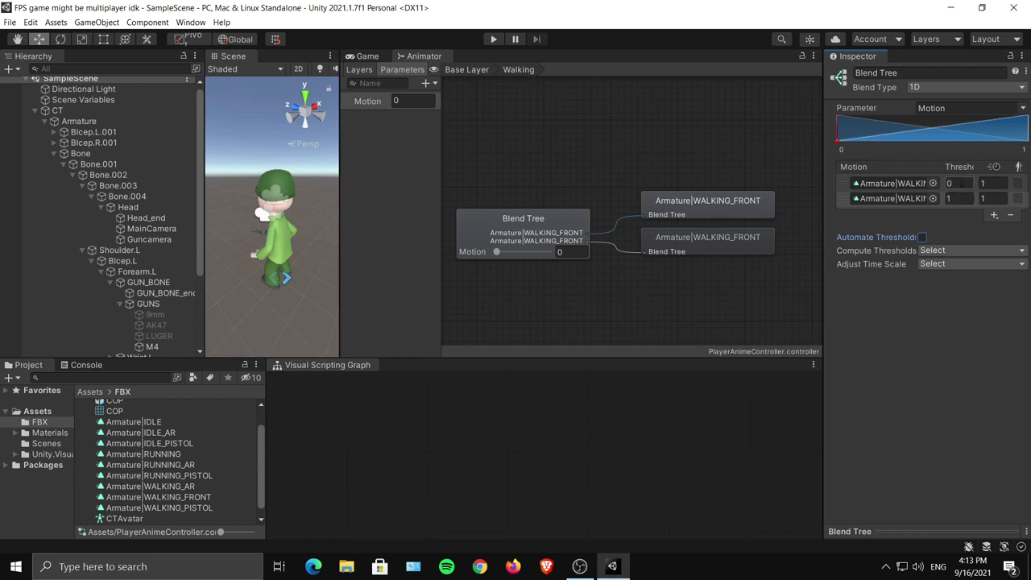
{"action": "left_click", "coordinate": [958, 183]}
{"action": "type", "text": "-1"}
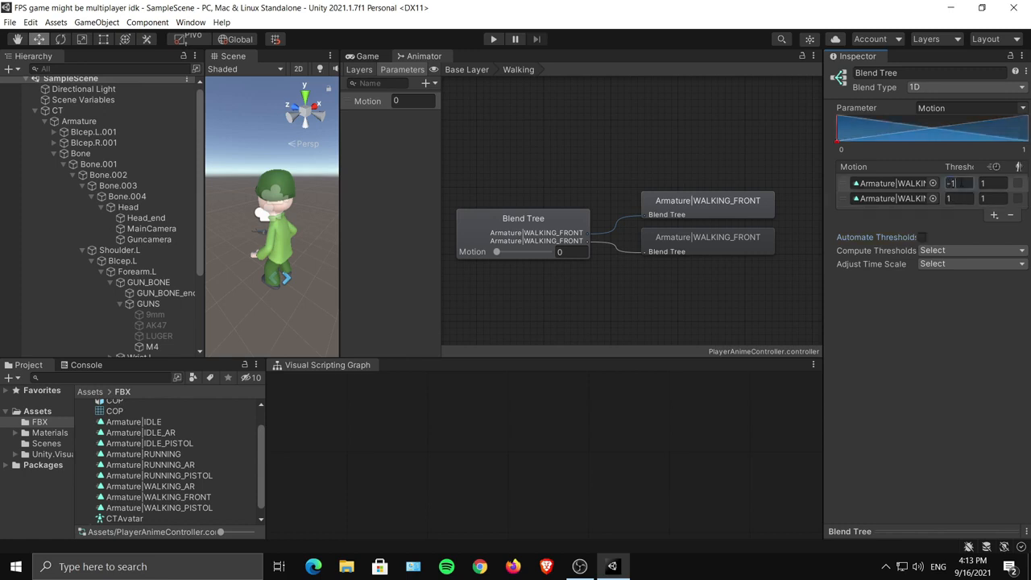
{"action": "left_click", "coordinate": [938, 336]}
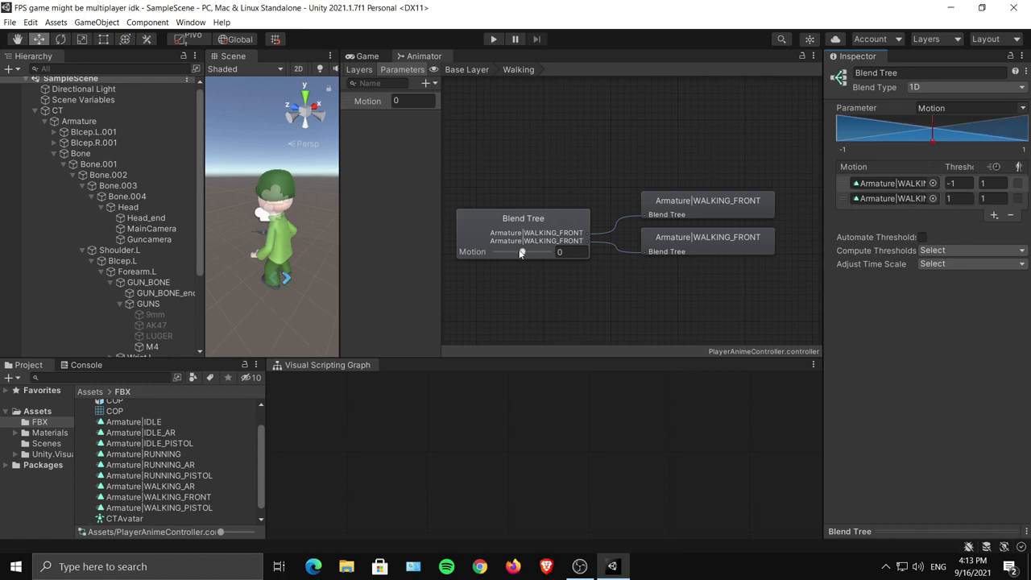
{"action": "mouse_move", "coordinate": [521, 253]}
{"action": "left_mouse_down"}
{"action": "mouse_move", "coordinate": [492, 253]}
{"action": "mouse_move", "coordinate": [554, 253]}
{"action": "mouse_move", "coordinate": [522, 255]}
{"action": "left_mouse_up"}
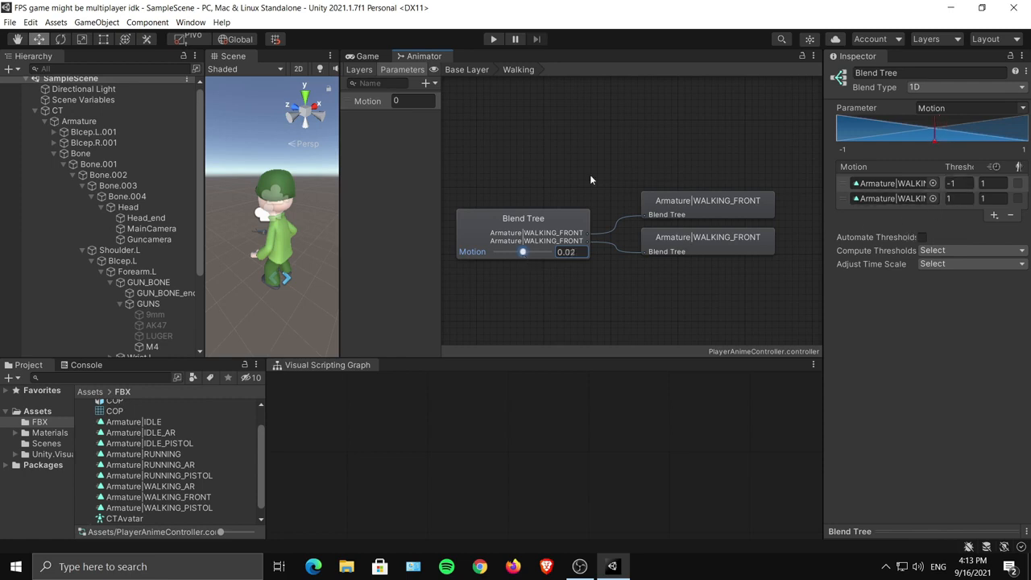
Open the Running state's blend tree and add a motion field with Armature|RUNNING assigned.
{"action": "left_click", "coordinate": [476, 71]}
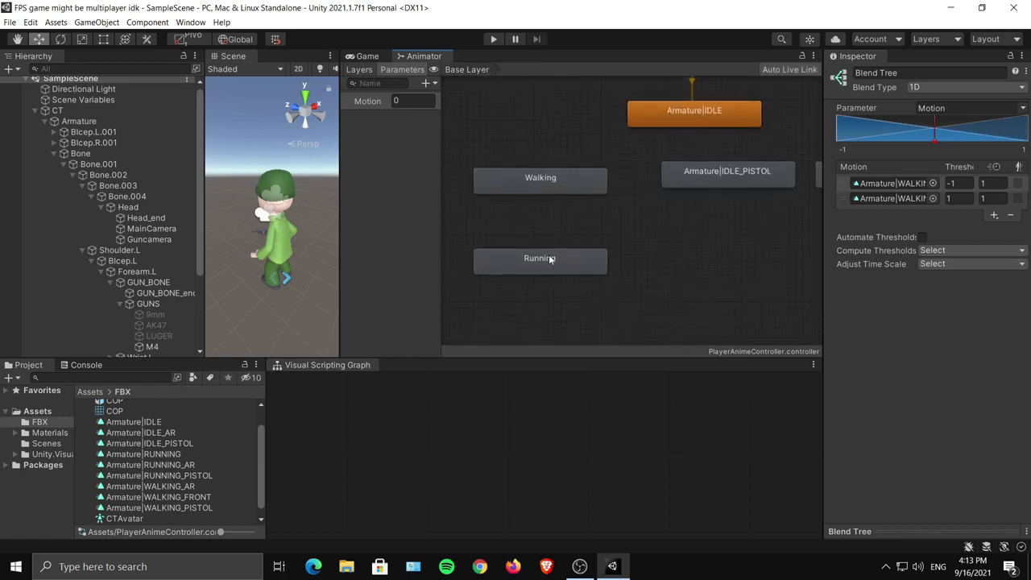
{"action": "left_click", "coordinate": [550, 256]}
{"action": "double_click", "coordinate": [552, 261]}
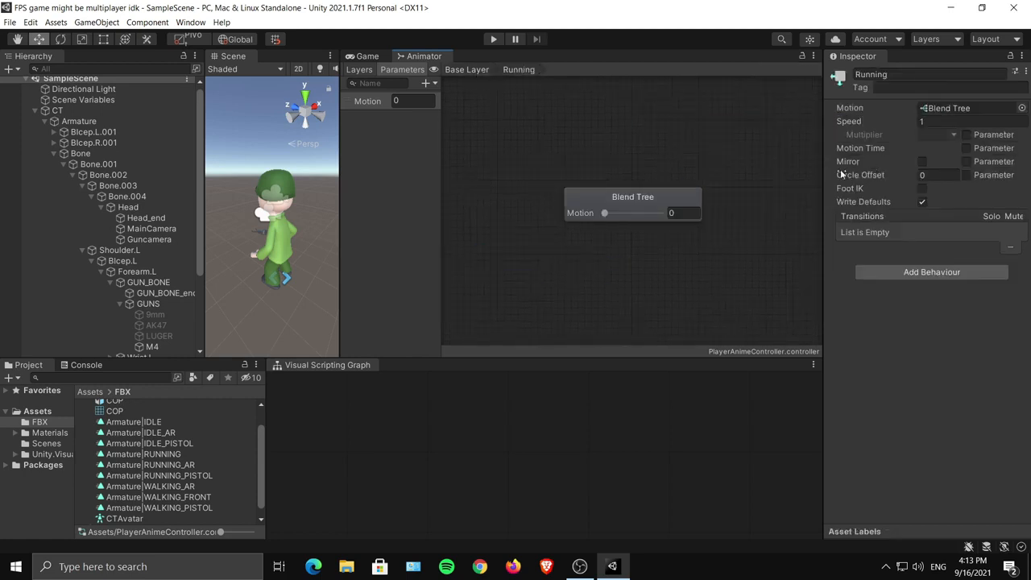
{"action": "left_click", "coordinate": [558, 207]}
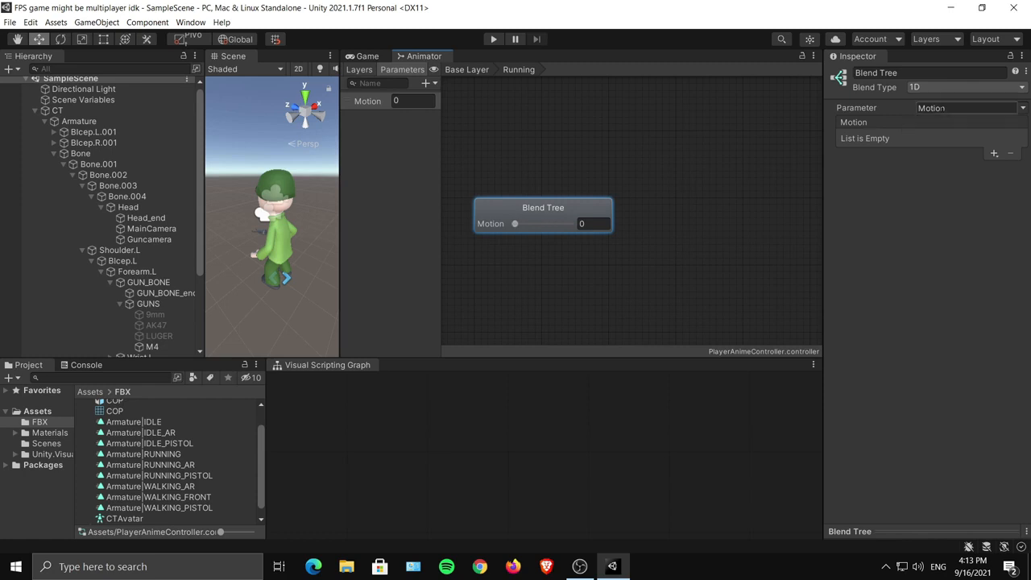
{"action": "left_click", "coordinate": [994, 153]}
{"action": "left_click", "coordinate": [950, 168]}
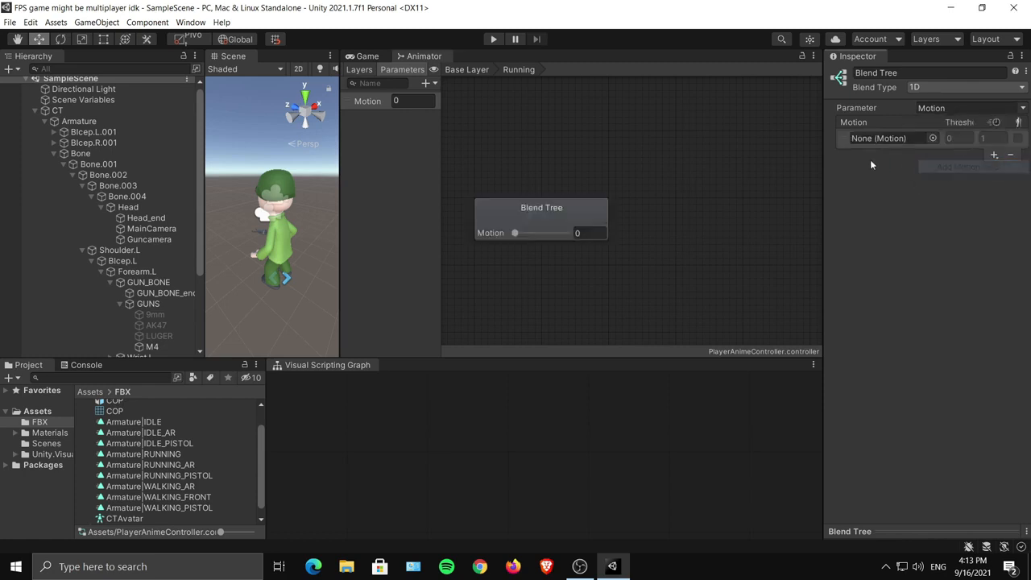
{"action": "left_click", "coordinate": [937, 141]}
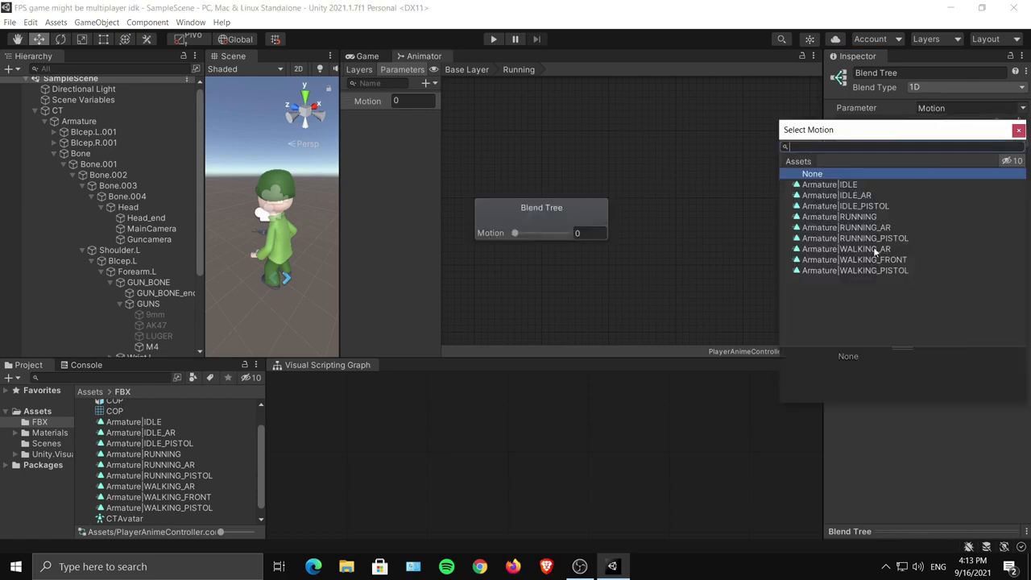
{"action": "left_click", "coordinate": [862, 217]}
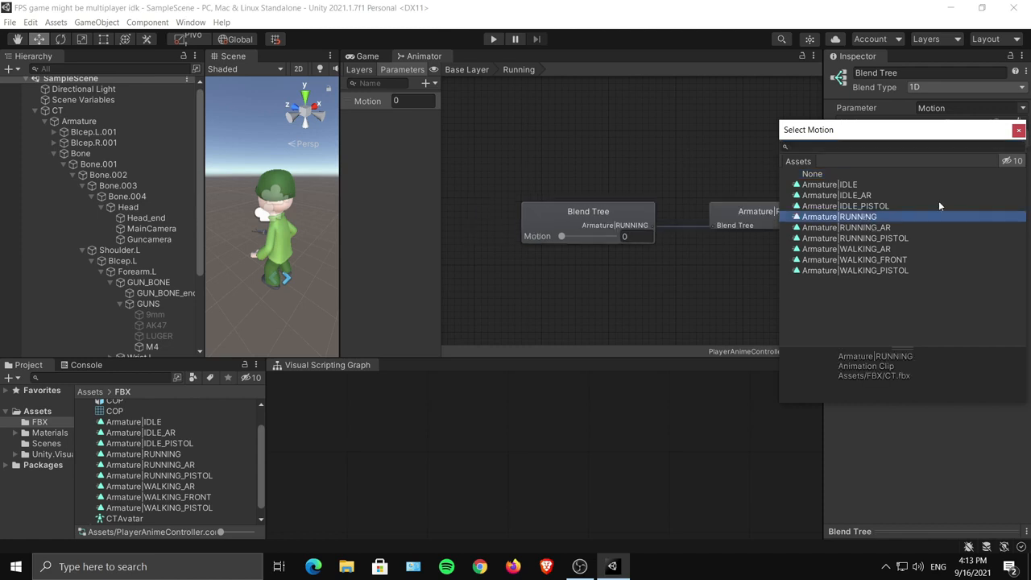
{"action": "left_click", "coordinate": [1018, 130]}
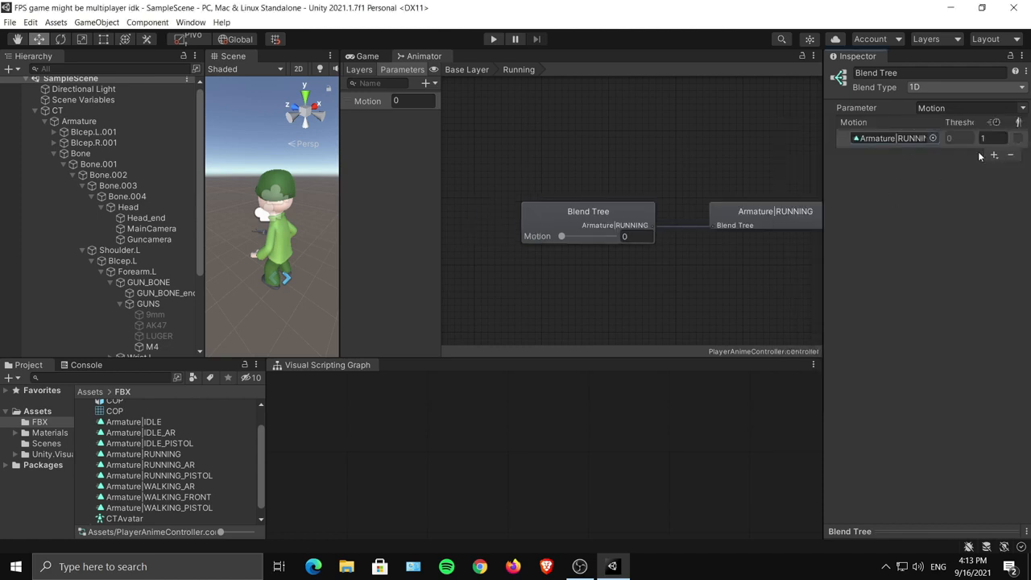
Add a second motion field to the Running blend tree and assign Armature|RUNNING to it.
{"action": "left_click", "coordinate": [992, 155]}
{"action": "left_click", "coordinate": [906, 167]}
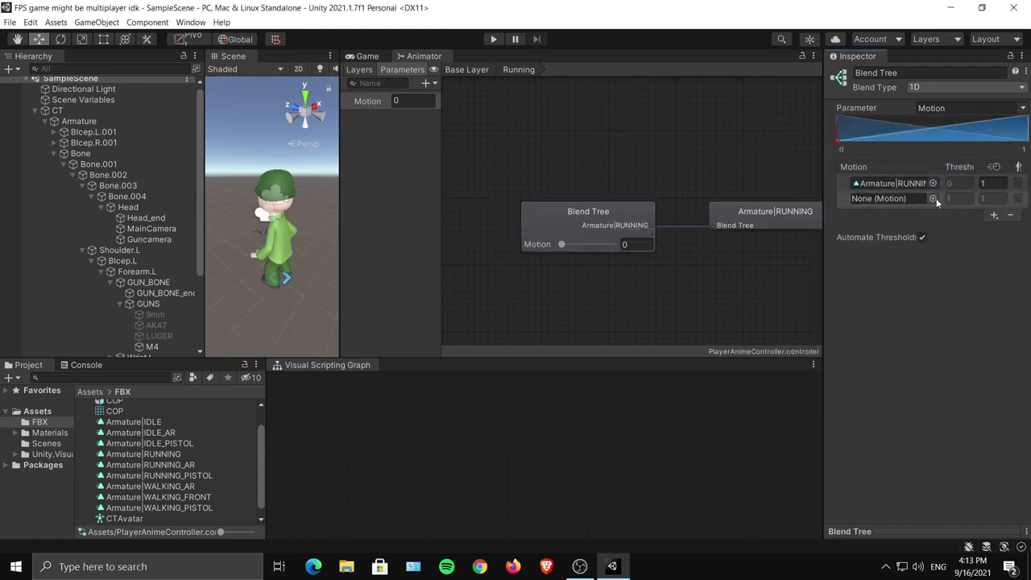
{"action": "left_click", "coordinate": [933, 198]}
{"action": "left_click", "coordinate": [871, 275]}
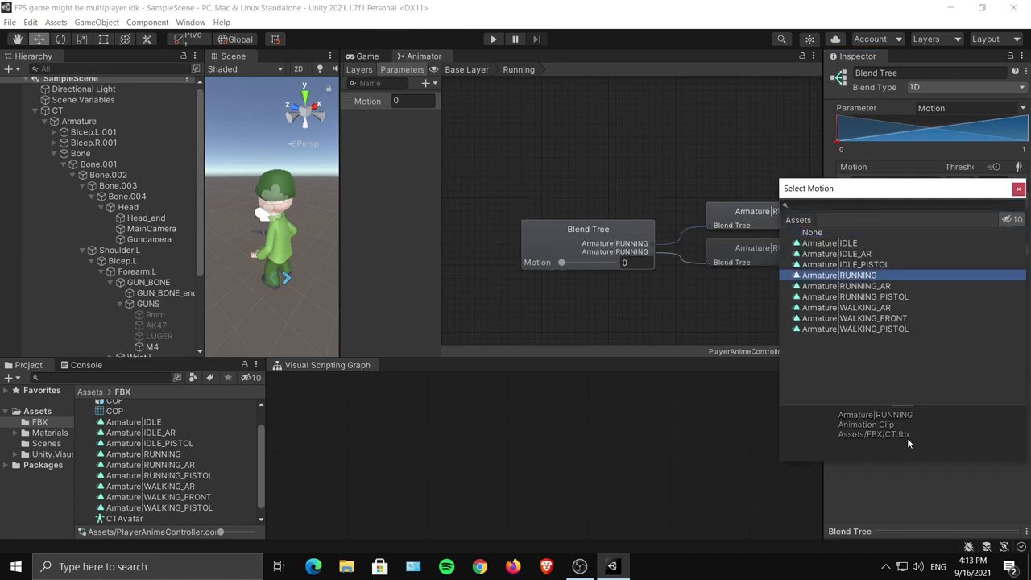
{"action": "left_click", "coordinate": [935, 483]}
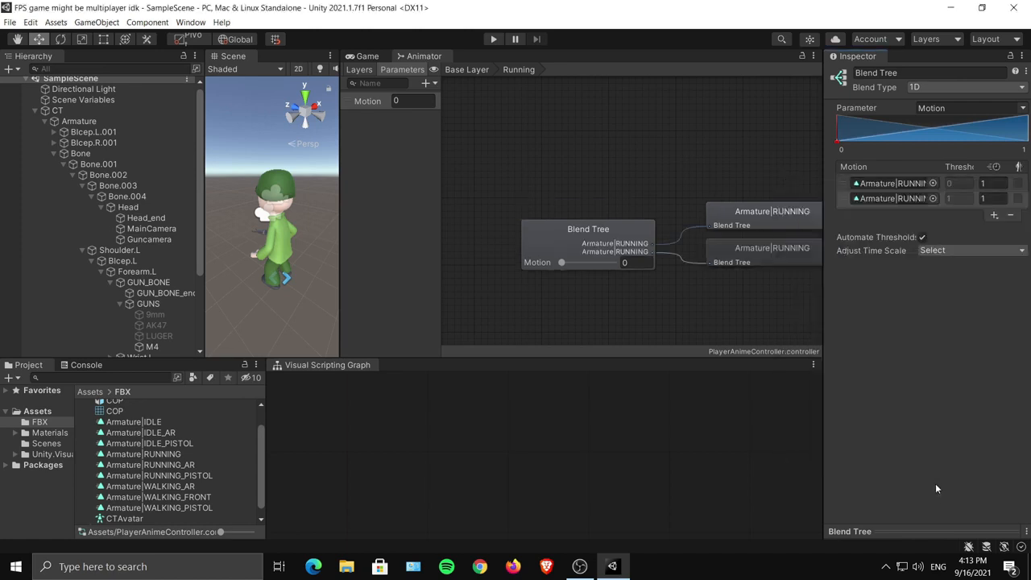
Turn off Automate Thresholds in the Running blend tree, set the first motion's threshold to -1, and return to the Base Layer.
{"action": "left_click", "coordinate": [921, 237]}
{"action": "left_click", "coordinate": [963, 183]}
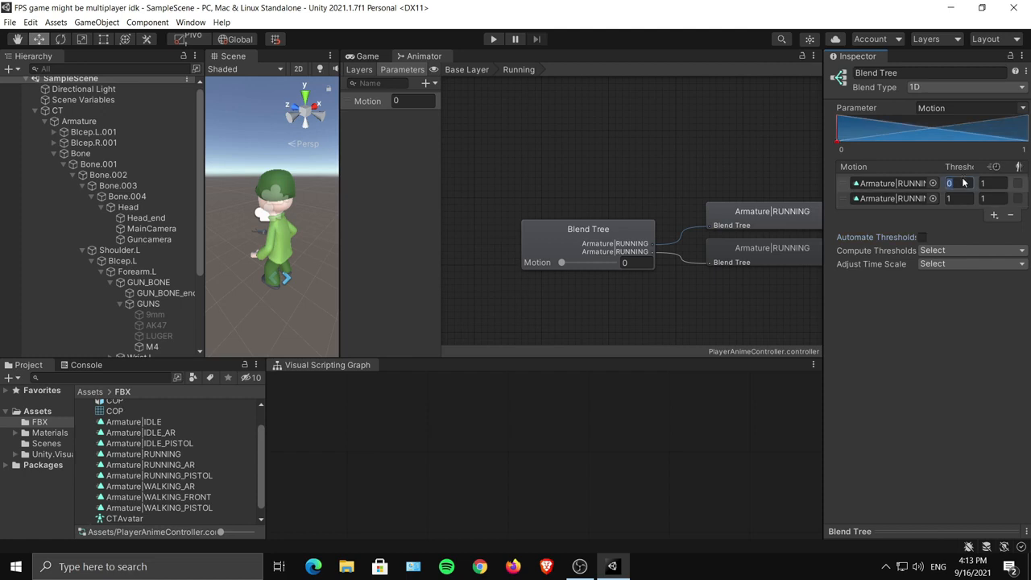
{"action": "type", "text": "-1"}
{"action": "key", "text": "Return"}
{"action": "middle_click_drag", "start_coordinate": [665, 238], "coordinate": [582, 231]}
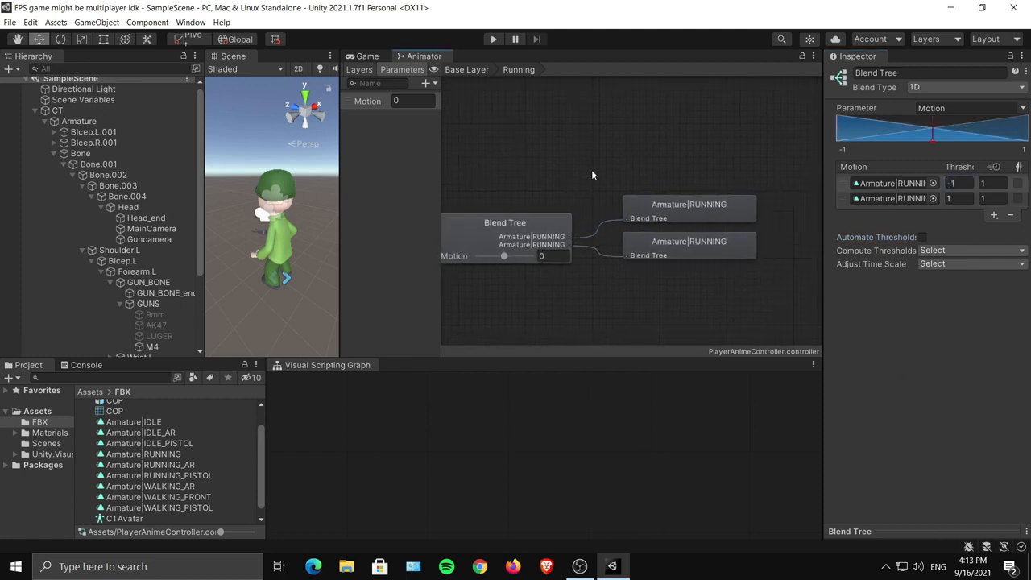
{"action": "middle_click_drag", "start_coordinate": [592, 172], "coordinate": [608, 183]}
{"action": "left_click", "coordinate": [465, 70]}
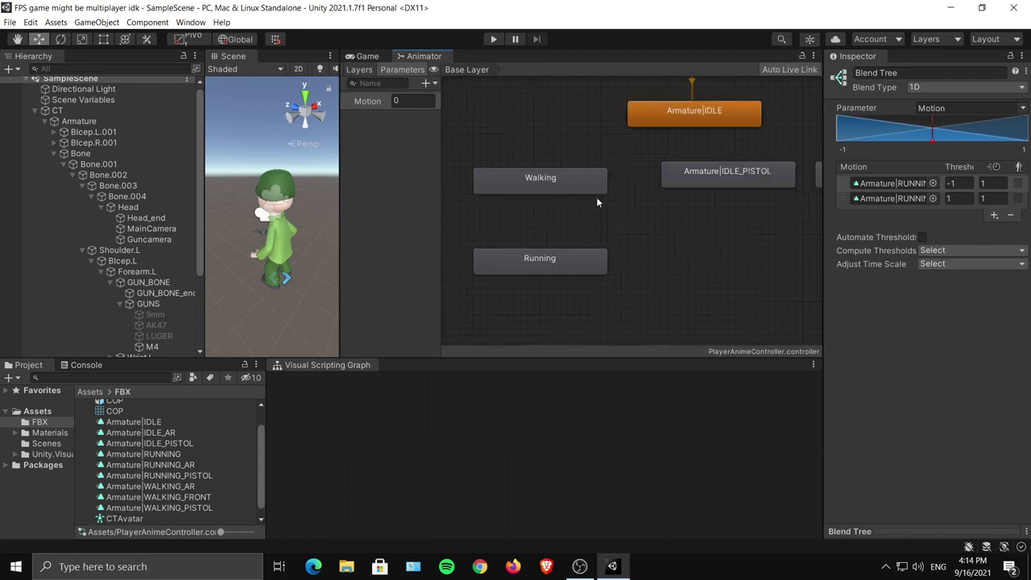
Rearrange the idle states so Armature|IDLE_PISTOL sits directly below Armature|IDLE, with Armature|IDLE_AR beside it in the same row.
{"action": "left_click", "coordinate": [573, 280]}
{"action": "left_click", "coordinate": [576, 206], "text": "shift"}
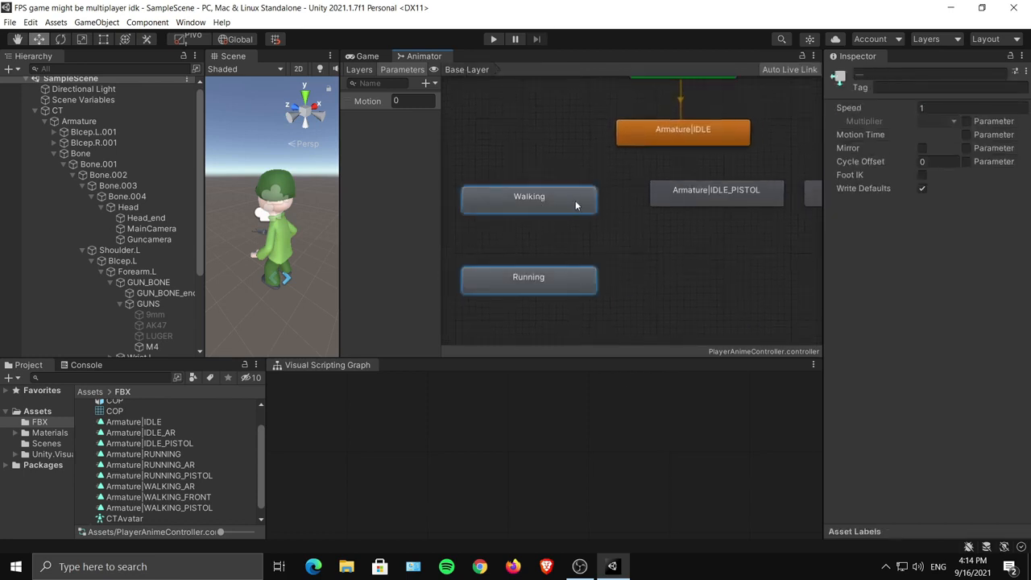
{"action": "middle_click_drag", "start_coordinate": [651, 241], "coordinate": [555, 206]}
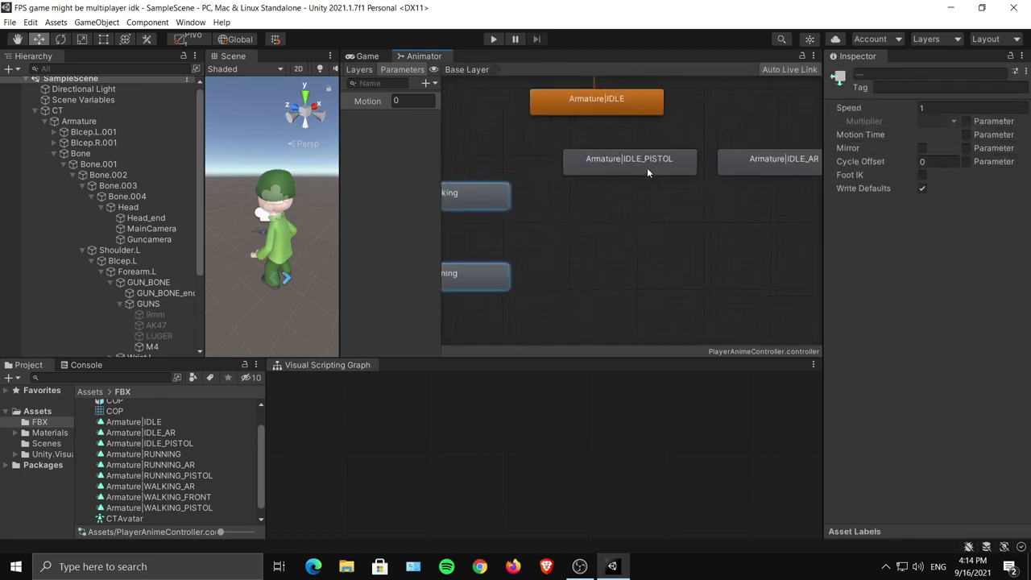
{"action": "left_click_drag", "start_coordinate": [647, 168], "coordinate": [619, 170]}
{"action": "middle_click_drag", "start_coordinate": [693, 187], "coordinate": [641, 188]}
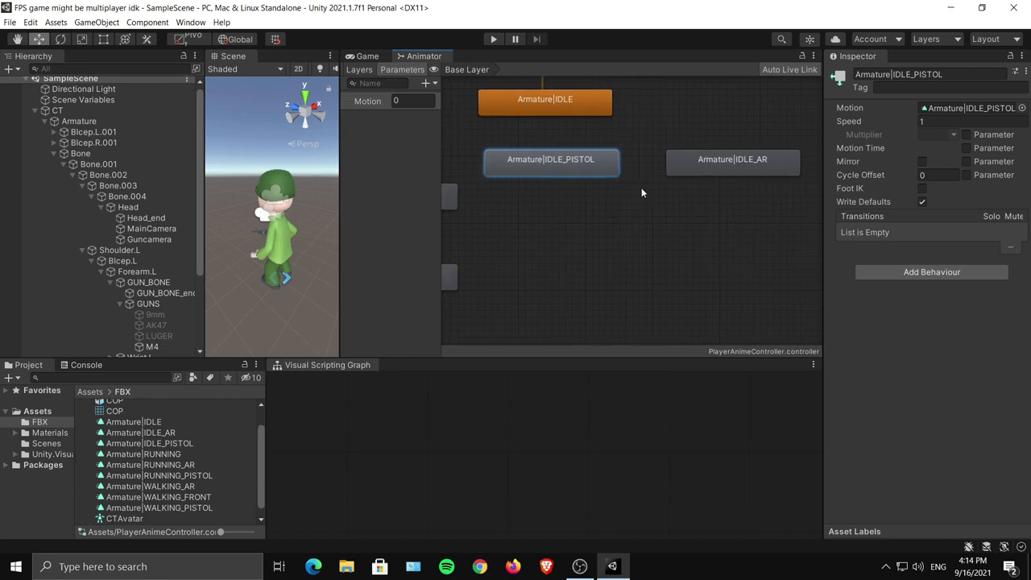
{"action": "middle_click_drag", "start_coordinate": [563, 197], "coordinate": [680, 199]}
{"action": "mouse_move", "coordinate": [676, 166]}
{"action": "left_mouse_down"}
{"action": "mouse_move", "coordinate": [676, 199]}
{"action": "mouse_move", "coordinate": [671, 160]}
{"action": "left_mouse_up"}
{"action": "middle_click_drag", "start_coordinate": [809, 166], "coordinate": [721, 177]}
{"action": "left_click_drag", "start_coordinate": [722, 182], "coordinate": [741, 169]}
{"action": "middle_click_drag", "start_coordinate": [532, 270], "coordinate": [679, 232]}
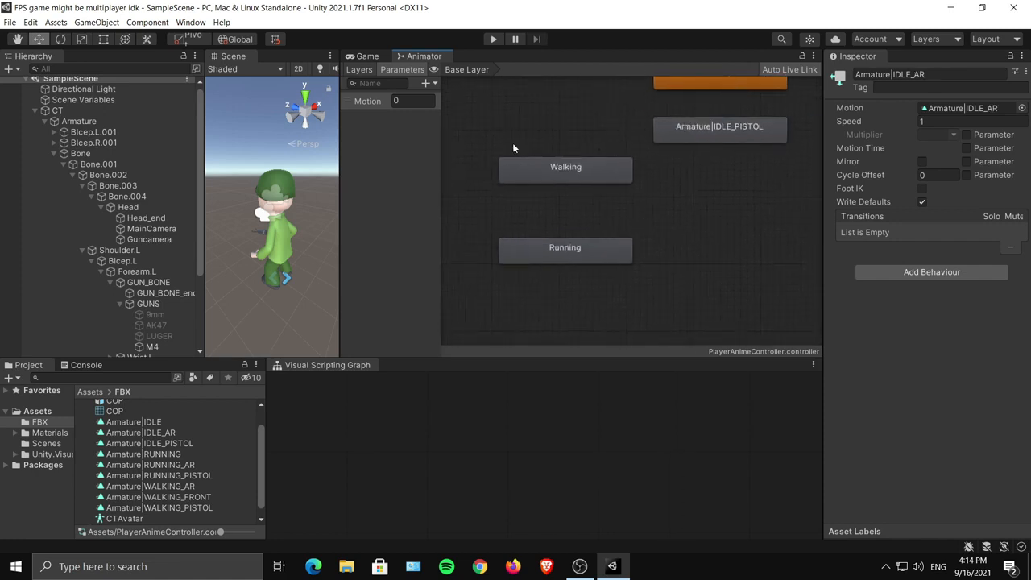
Duplicate the Walking and Running states together and place the copies below Armature|IDLE_PISTOL.
{"action": "middle_click_drag", "start_coordinate": [632, 181], "coordinate": [569, 189]}
{"action": "left_click", "coordinate": [539, 179]}
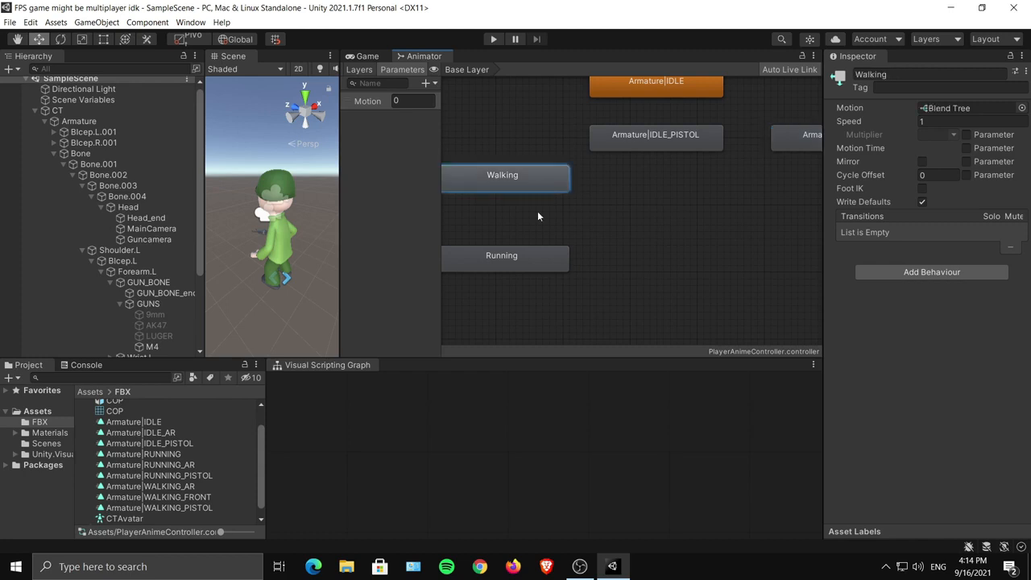
{"action": "left_click", "coordinate": [531, 265], "text": "shift"}
{"action": "key", "text": "ctrl+d"}
{"action": "left_click_drag", "start_coordinate": [551, 208], "coordinate": [687, 184]}
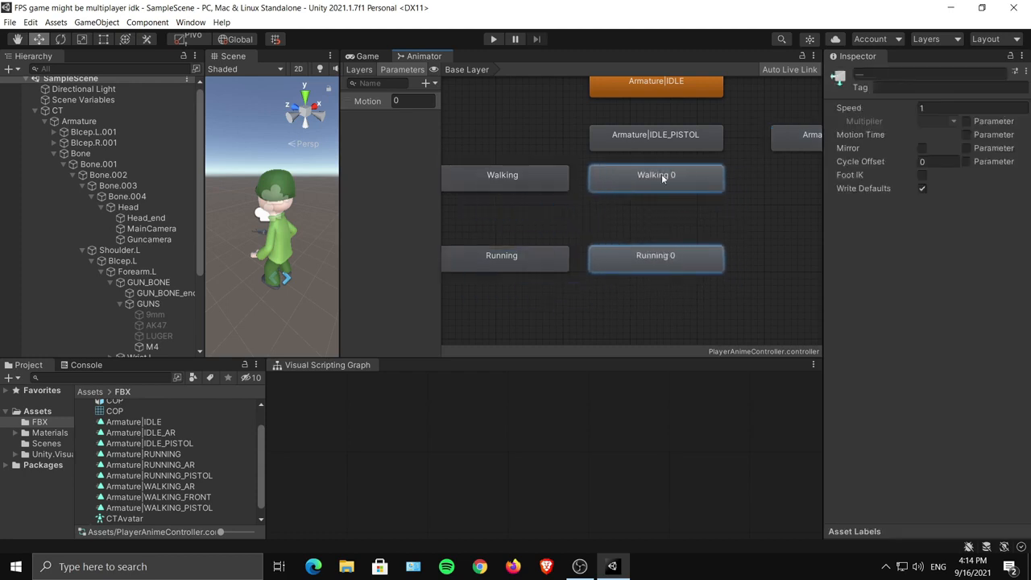
Rename the duplicated Walking state to Walking Pistol.
{"action": "left_click", "coordinate": [654, 176]}
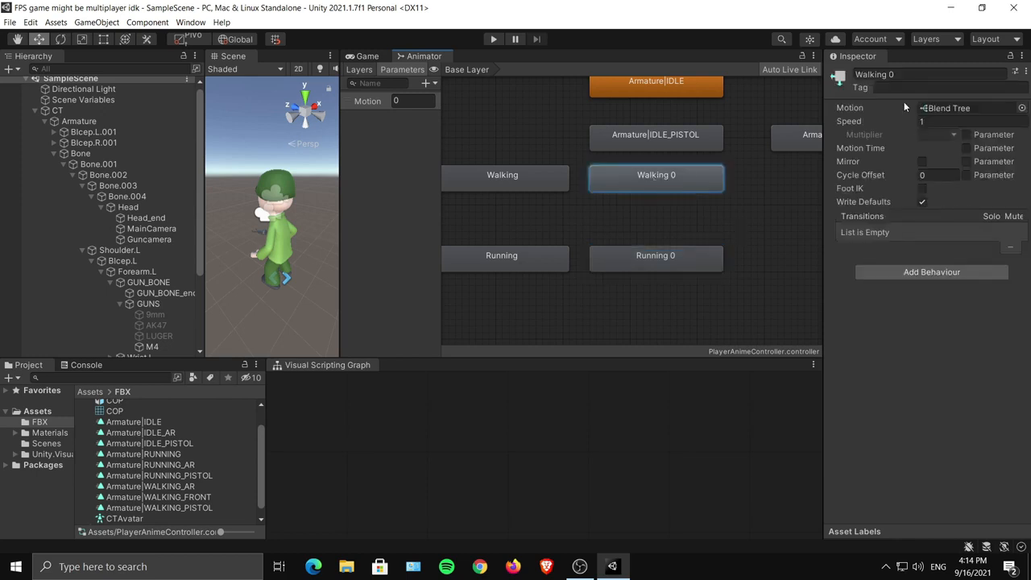
{"action": "left_click", "coordinate": [929, 73]}
{"action": "left_click", "coordinate": [928, 74]}
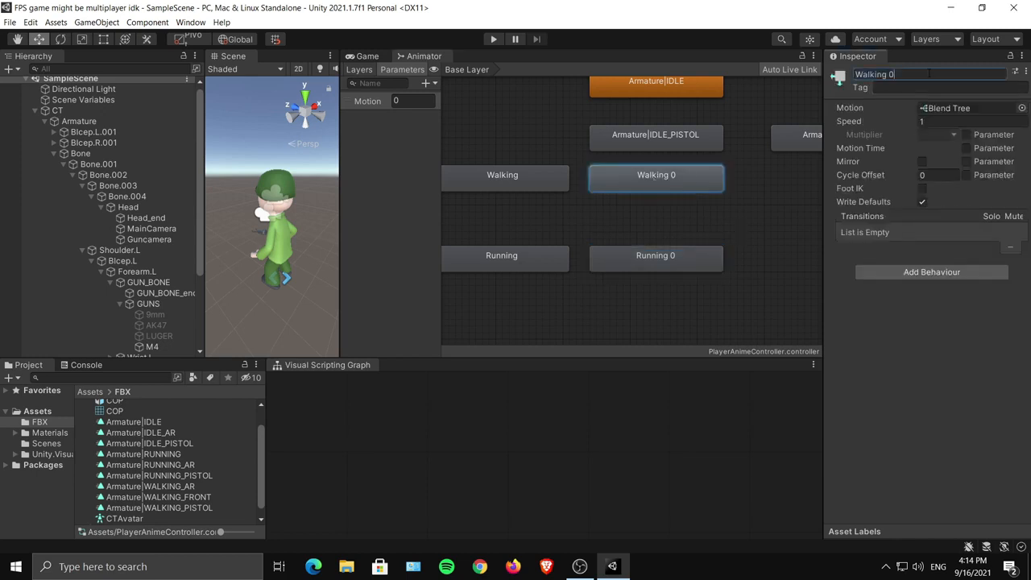
{"action": "key", "text": "BackSpace"}
{"action": "type", "text": "Pistol"}
{"action": "key", "text": "Return"}
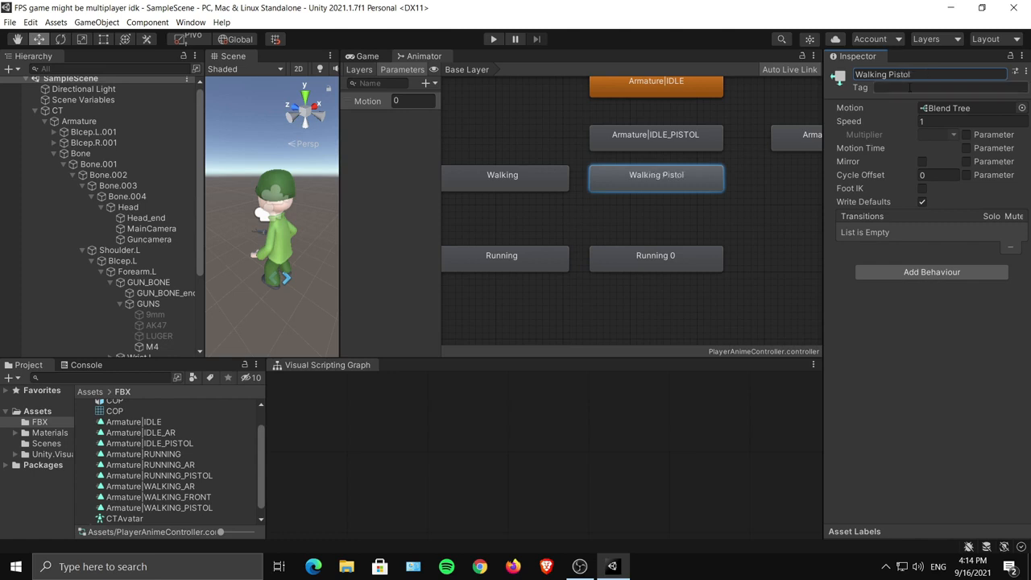
Rename the duplicated Running state to Running Pistol.
{"action": "left_click", "coordinate": [686, 266]}
{"action": "left_click", "coordinate": [947, 73]}
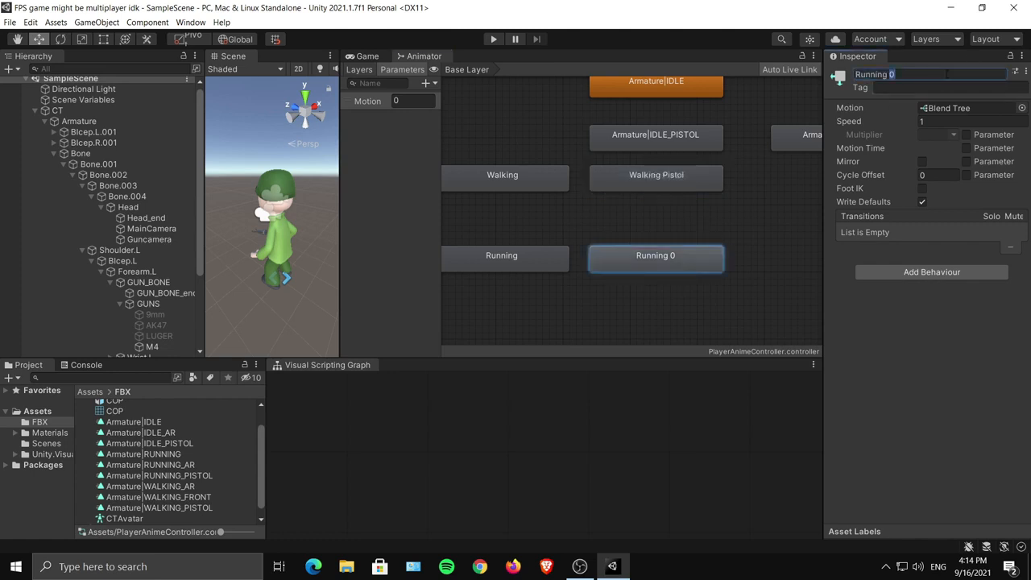
{"action": "key", "text": "BackSpace"}
{"action": "type", "text": "Pistol"}
{"action": "key", "text": "Return"}
Replace both motions in the Walking Pistol blend tree with Armature|WALKING_PISTOL and return to the Base Layer.
{"action": "double_click", "coordinate": [692, 177]}
{"action": "left_click", "coordinate": [692, 183]}
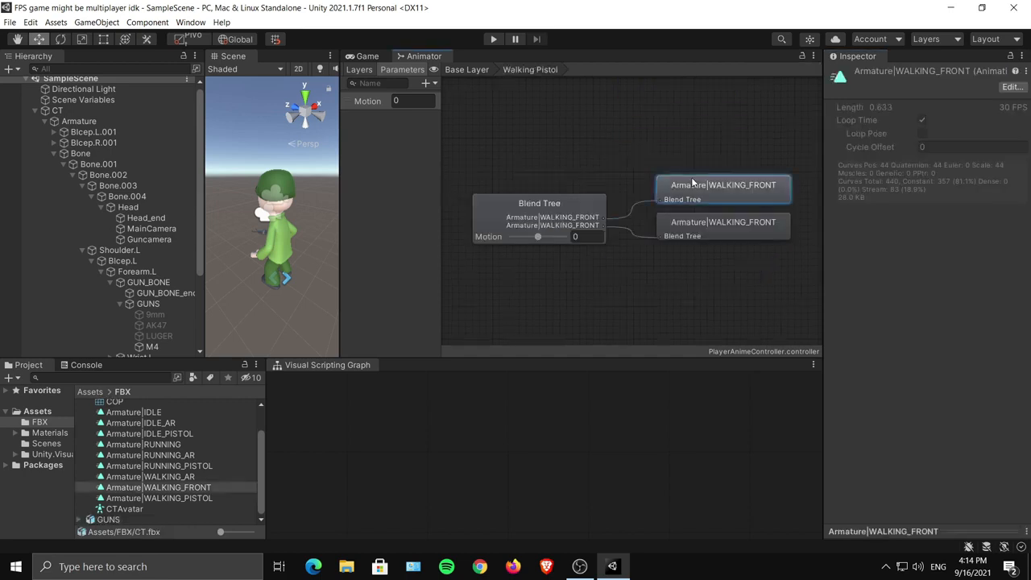
{"action": "left_click", "coordinate": [586, 221]}
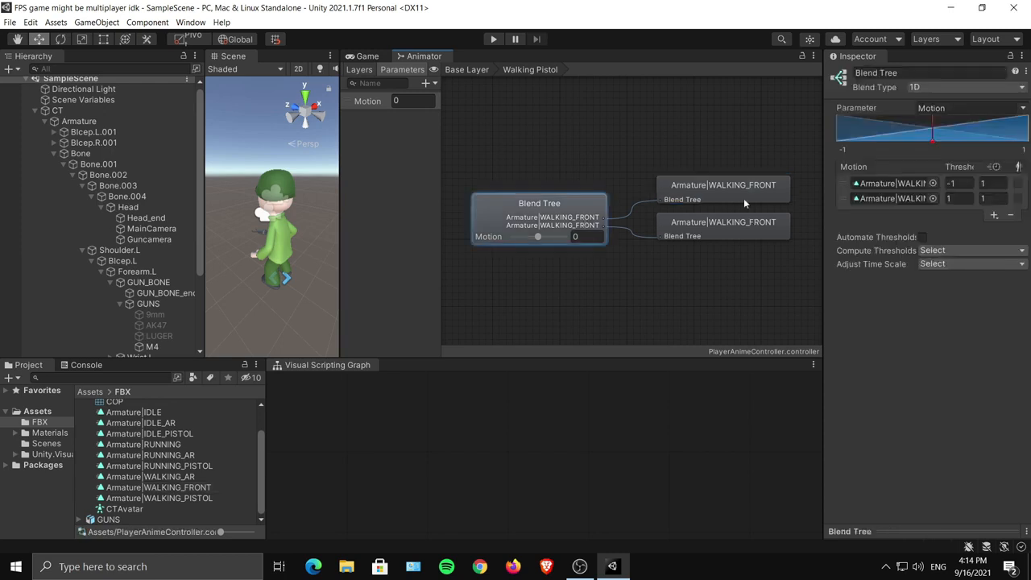
{"action": "left_click", "coordinate": [941, 189]}
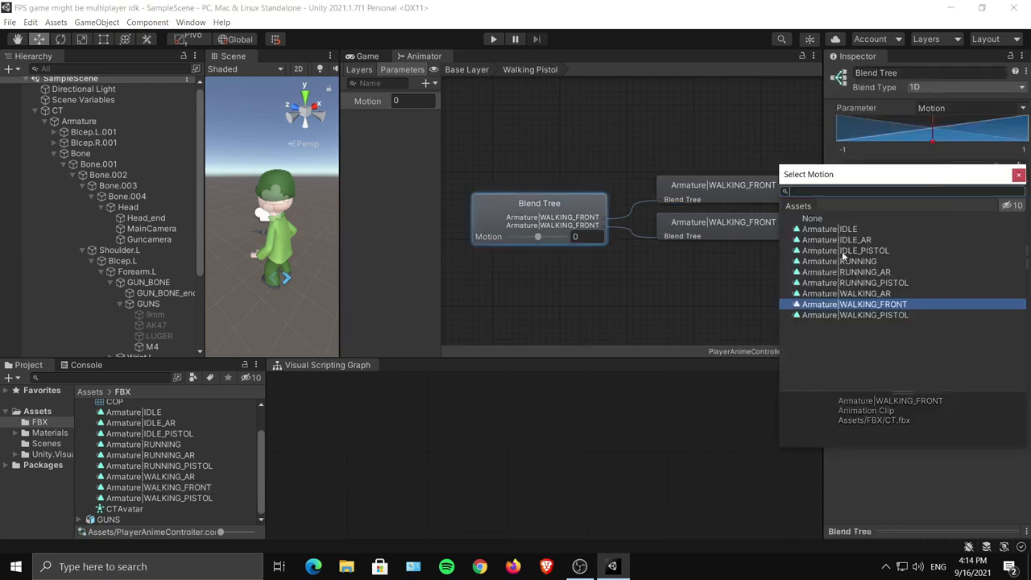
{"action": "left_click", "coordinate": [868, 314]}
{"action": "left_click", "coordinate": [686, 300]}
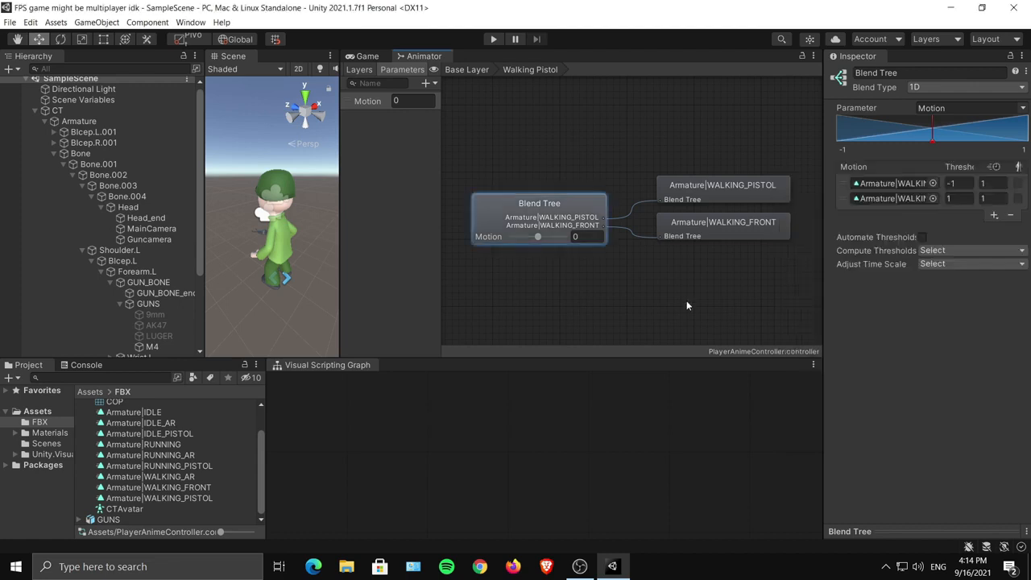
{"action": "left_click", "coordinate": [932, 198]}
{"action": "left_click", "coordinate": [858, 331]}
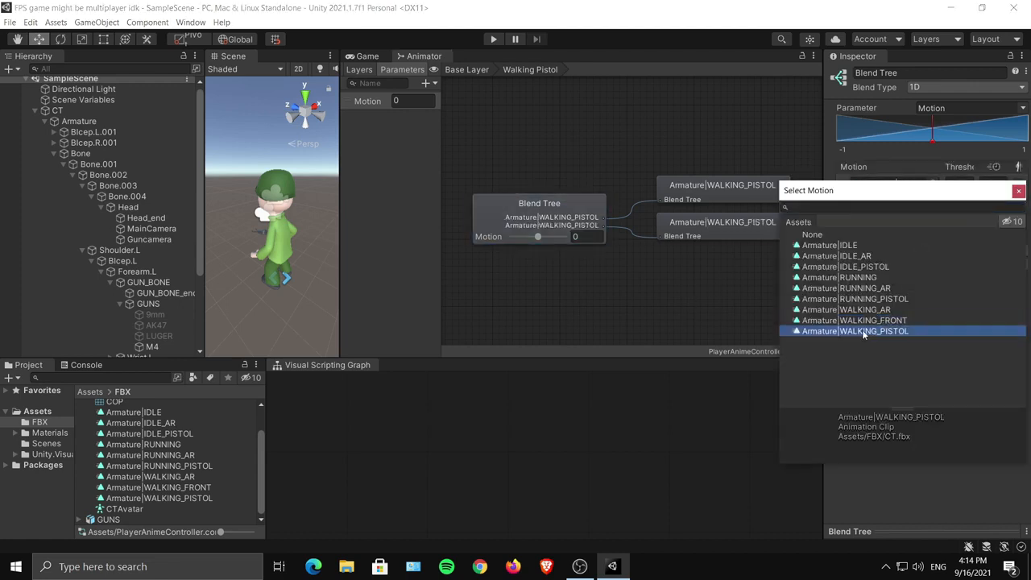
{"action": "left_click", "coordinate": [678, 282]}
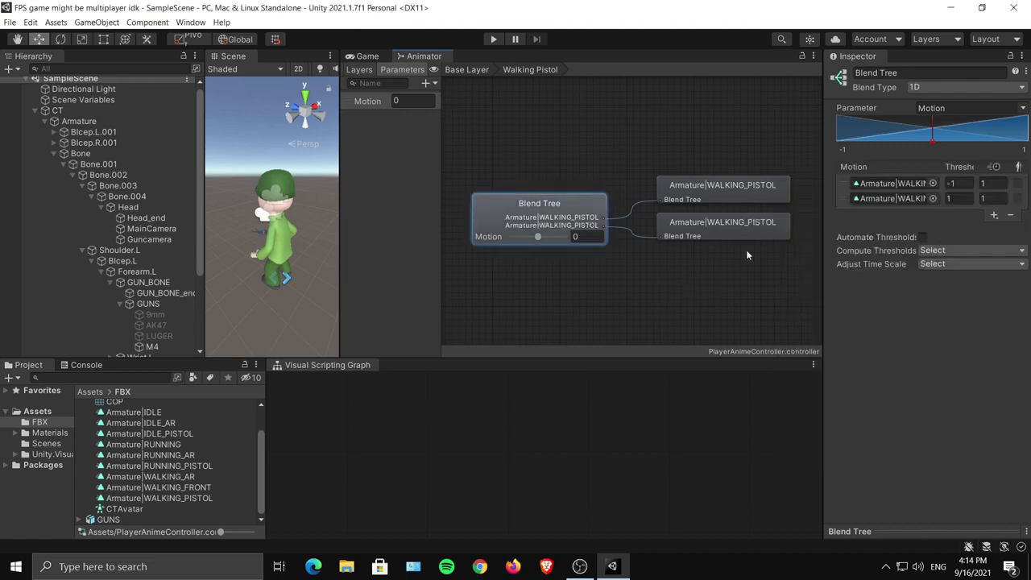
{"action": "left_click", "coordinate": [467, 70]}
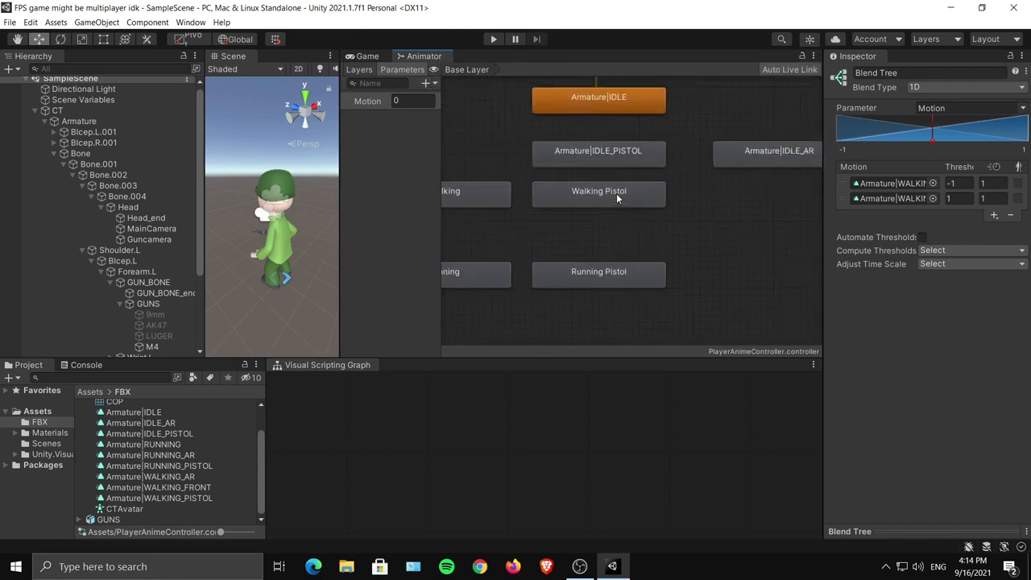
Replace both motions in the Running Pistol blend tree with Armature|RUNNING_PISTOL and return to the Base Layer.
{"action": "left_click", "coordinate": [622, 274]}
{"action": "double_click", "coordinate": [622, 274]}
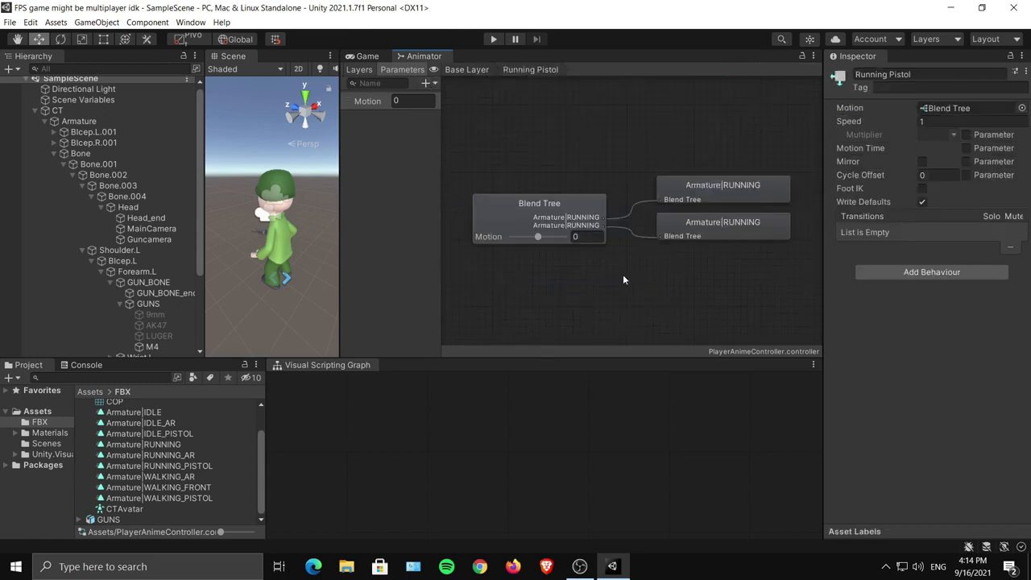
{"action": "left_click", "coordinate": [568, 202]}
{"action": "left_click", "coordinate": [932, 183]}
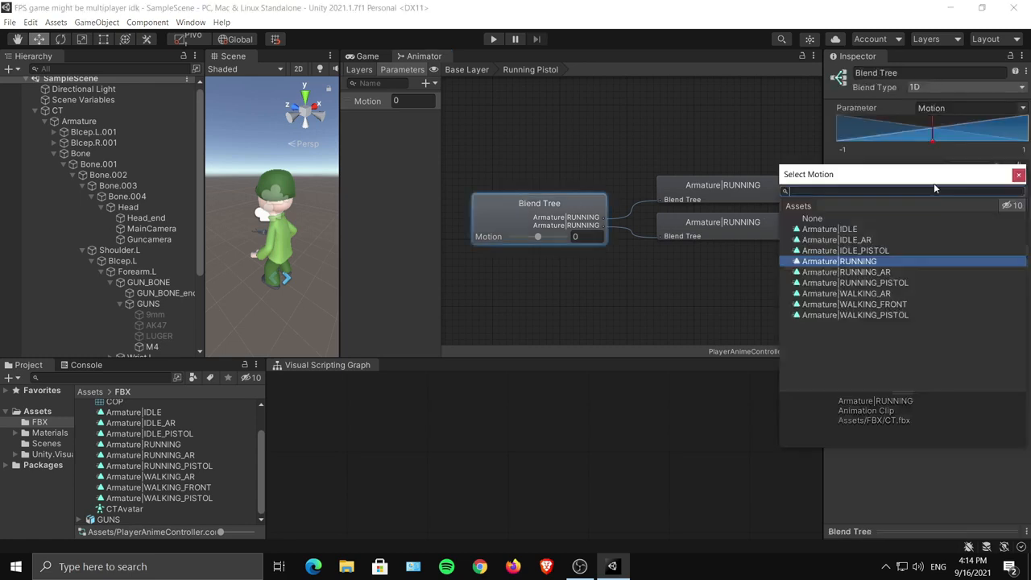
{"action": "left_click", "coordinate": [866, 283]}
{"action": "left_click", "coordinate": [931, 478]}
{"action": "left_click", "coordinate": [715, 221]}
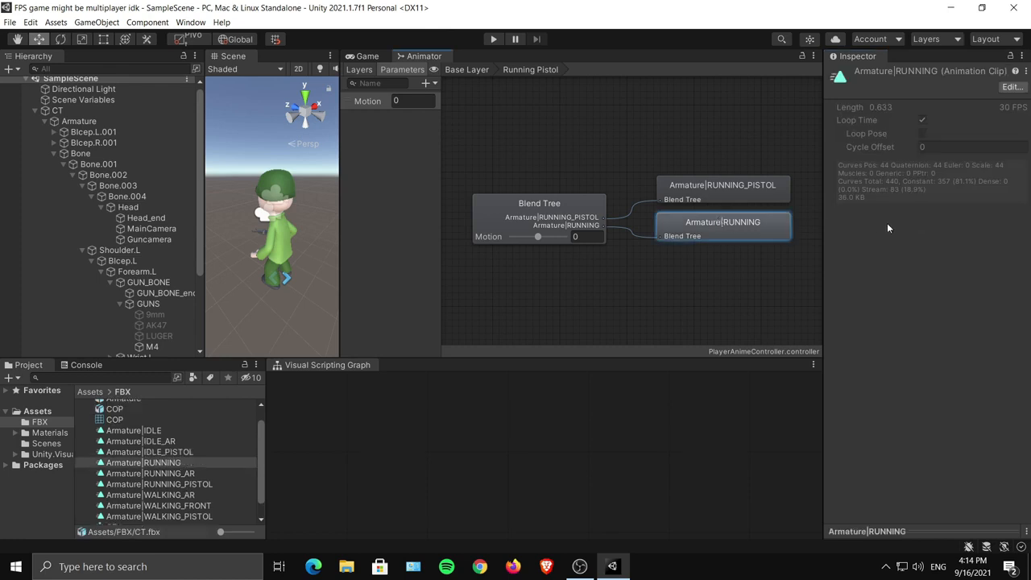
{"action": "left_click", "coordinate": [604, 216]}
{"action": "left_click", "coordinate": [934, 199]}
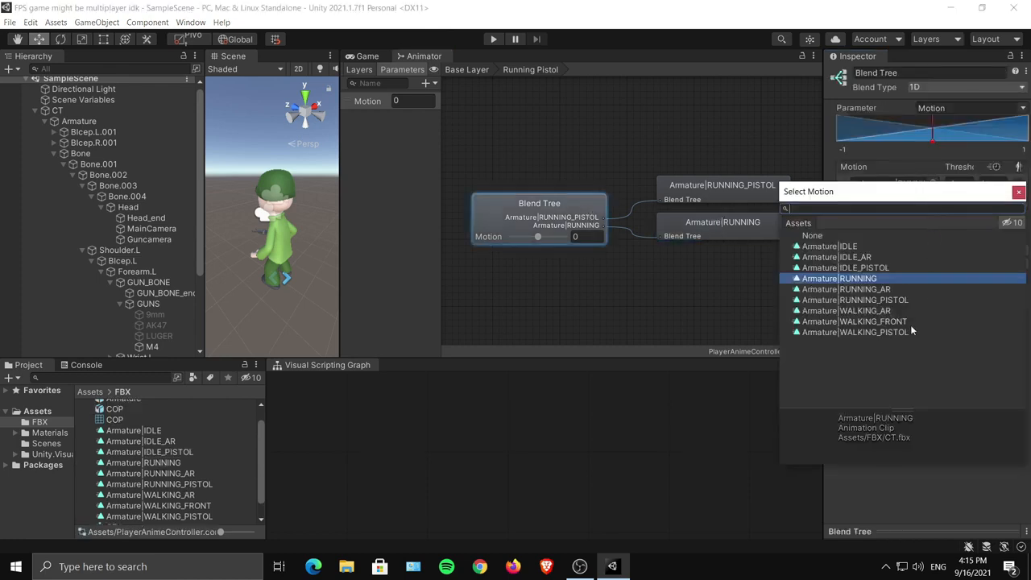
{"action": "left_click", "coordinate": [866, 299]}
{"action": "left_click", "coordinate": [894, 478]}
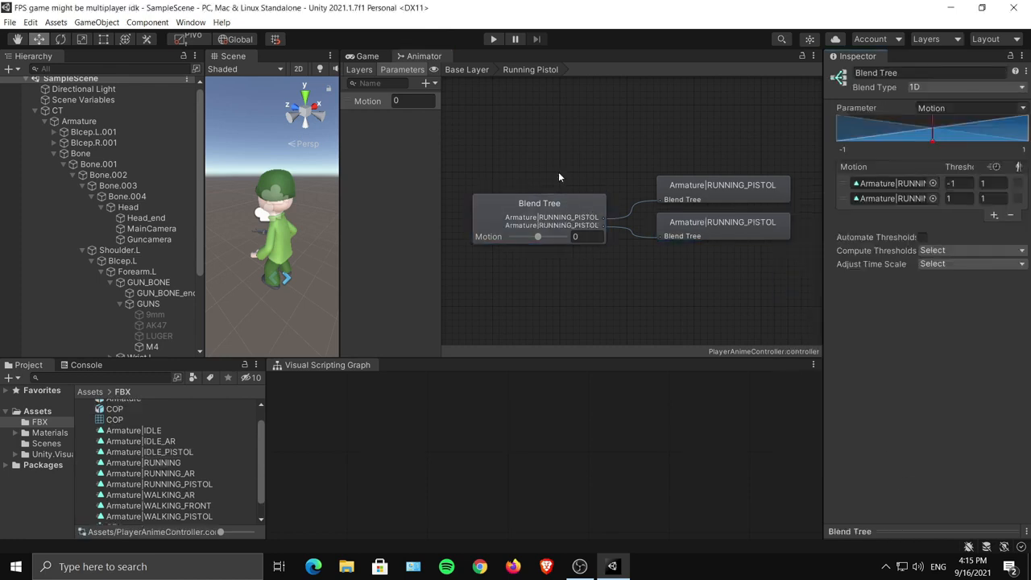
{"action": "left_click", "coordinate": [466, 70]}
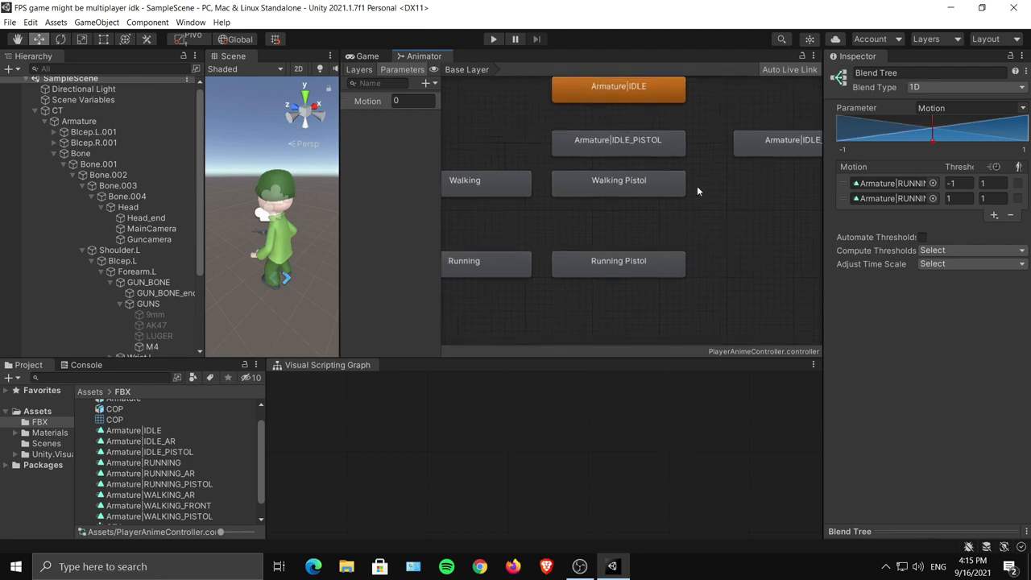
Duplicate the Walking Pistol and Running Pistol states together and place the copies below Armature|IDLE_AR.
{"action": "middle_click_drag", "start_coordinate": [697, 186], "coordinate": [667, 191]}
{"action": "left_click", "coordinate": [672, 186]}
{"action": "left_click", "coordinate": [612, 193]}
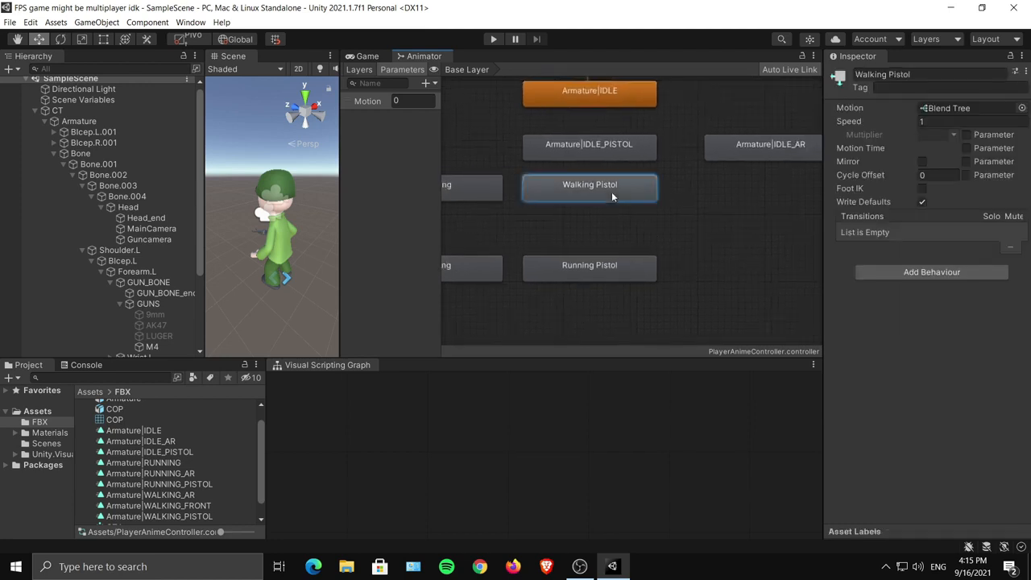
{"action": "left_click", "coordinate": [609, 286]}
{"action": "left_click", "coordinate": [616, 190]}
{"action": "left_click", "coordinate": [612, 268], "text": "shift"}
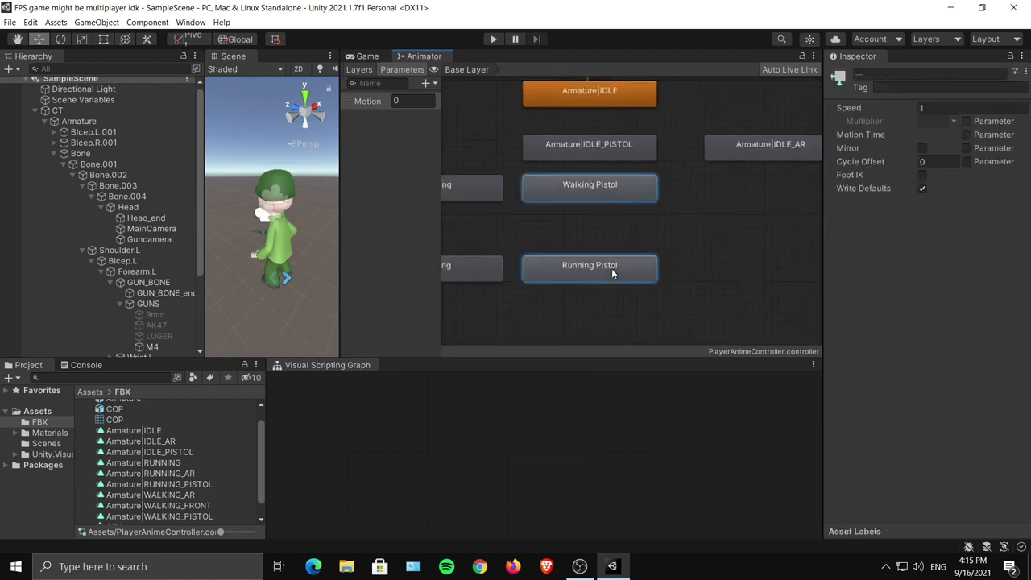
{"action": "key", "text": "ctrl+d"}
{"action": "left_click_drag", "start_coordinate": [662, 219], "coordinate": [808, 194]}
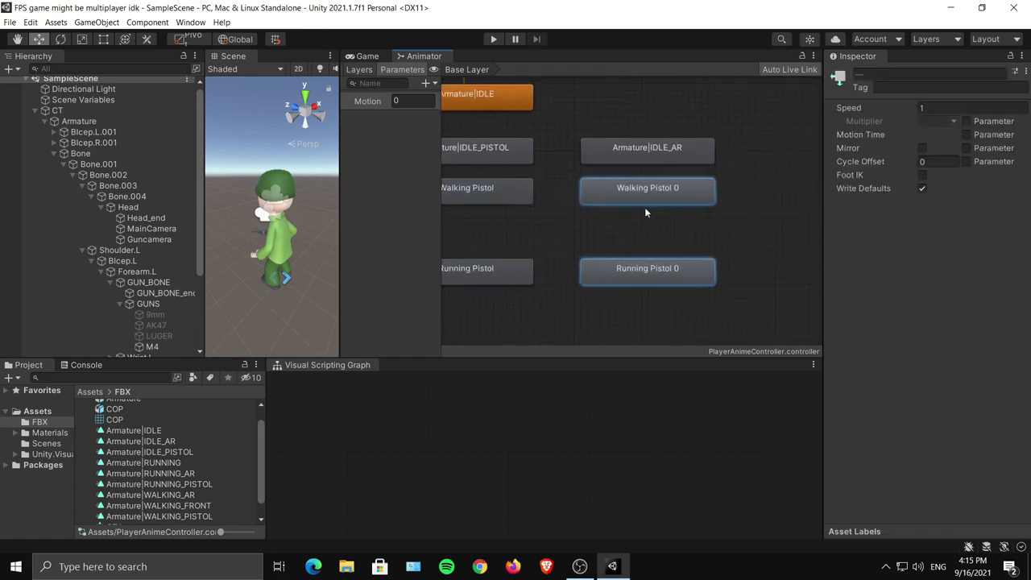
{"action": "middle_click_drag", "start_coordinate": [810, 191], "coordinate": [689, 205]}
Rename the duplicated Walking Pistol 0 state to Walking AR.
{"action": "double_click", "coordinate": [657, 198]}
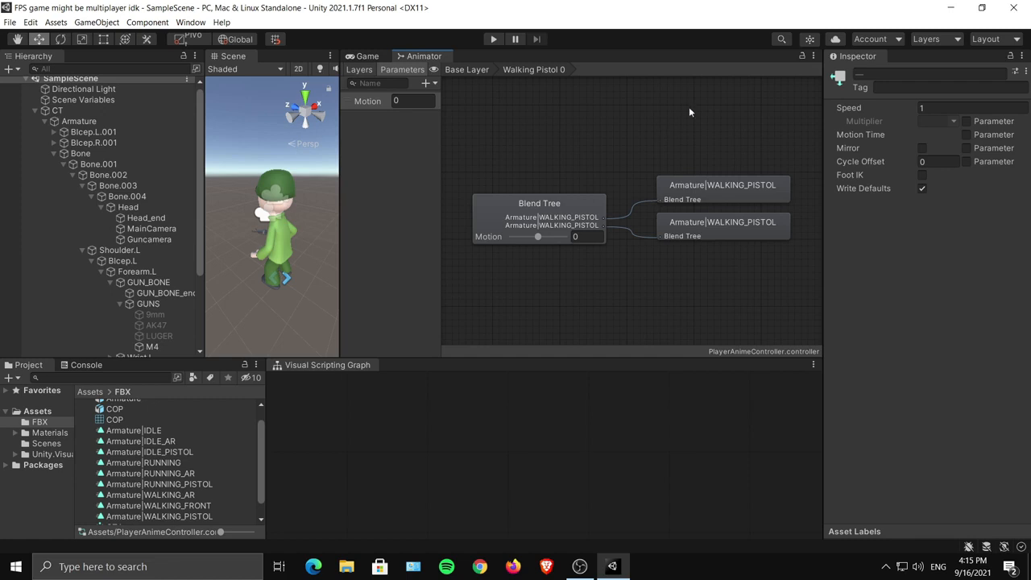
{"action": "left_click", "coordinate": [465, 70]}
{"action": "left_click", "coordinate": [654, 188]}
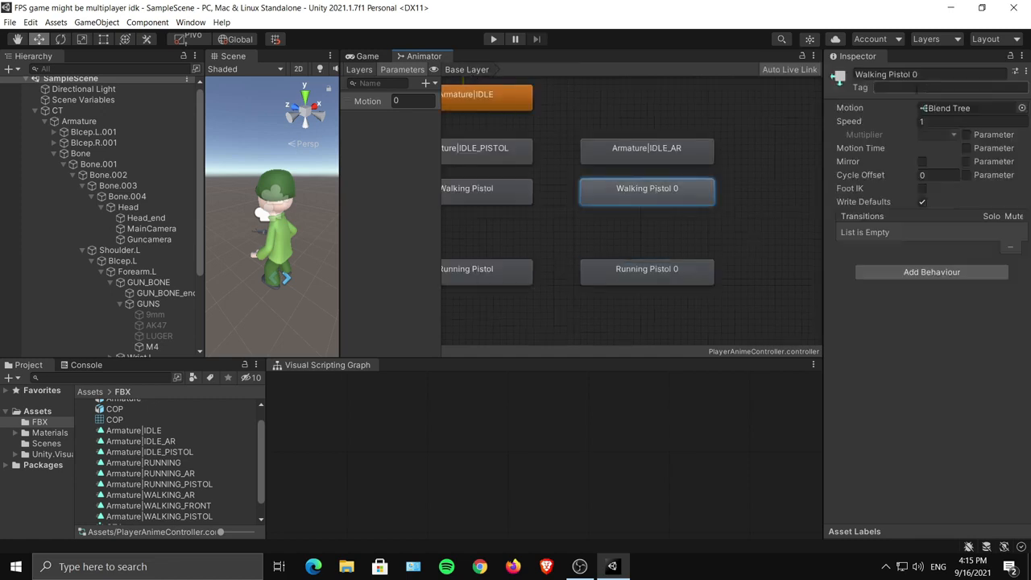
{"action": "left_click", "coordinate": [941, 75]}
{"action": "left_click", "coordinate": [942, 77]}
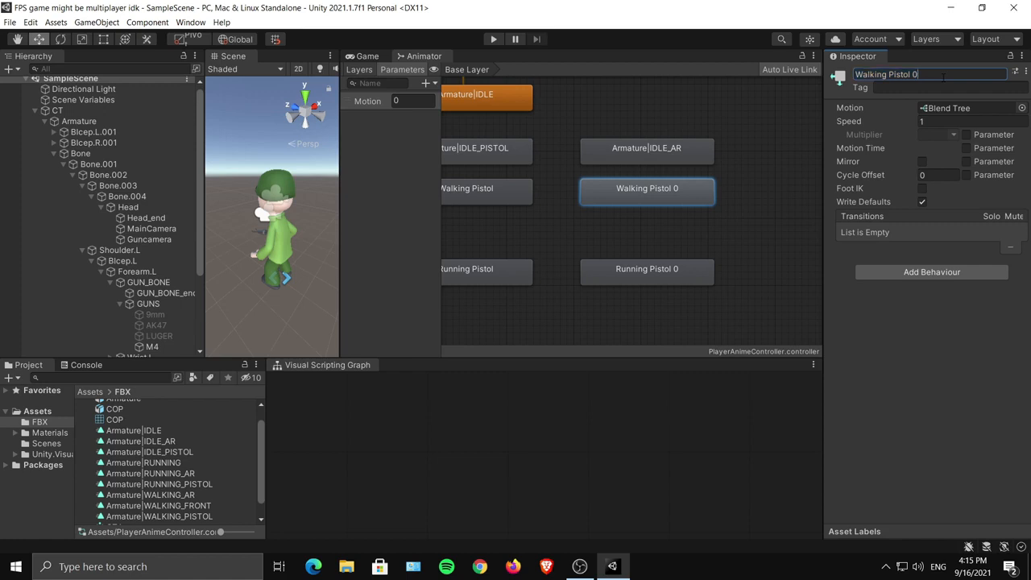
{"action": "key", "text": "BackSpace"}
{"action": "key", "text": "BackSpace"}
{"action": "key", "text": "BackSpace"}
{"action": "key", "text": "BackSpace"}
{"action": "key", "text": "BackSpace"}
{"action": "key", "text": "BackSpace"}
{"action": "key", "text": "BackSpace"}
{"action": "key", "text": "BackSpace"}
{"action": "type", "text": "A"}
{"action": "type", "text": "R"}
{"action": "key", "text": "Return"}
Rename the duplicated Running Pistol 0 state to Running AR.
{"action": "left_click", "coordinate": [687, 271]}
{"action": "left_click", "coordinate": [938, 75]}
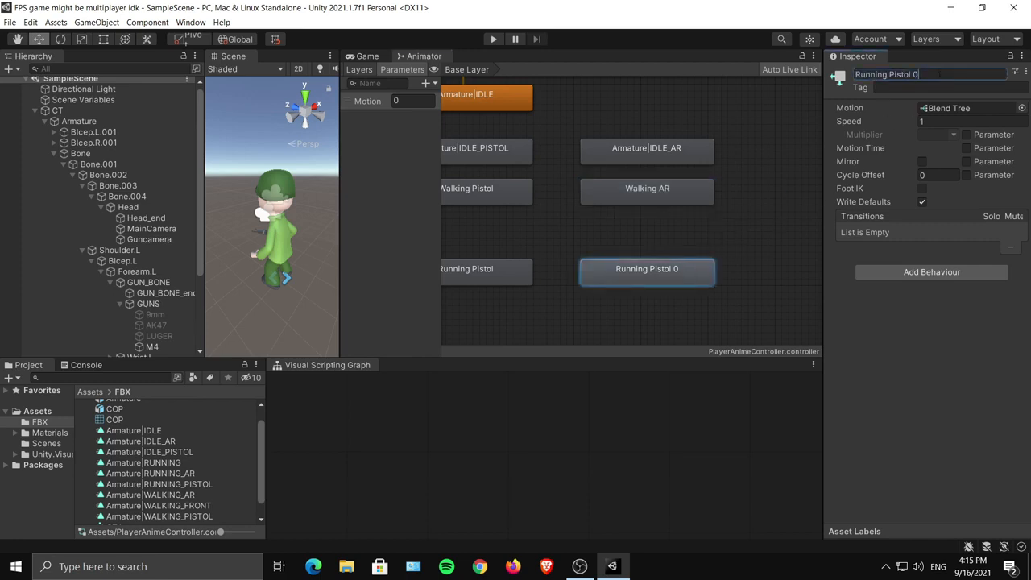
{"action": "key", "text": "BackSpace"}
{"action": "key", "text": "BackSpace"}
{"action": "key", "text": "BackSpace"}
{"action": "key", "text": "BackSpace"}
{"action": "key", "text": "BackSpace"}
{"action": "key", "text": "BackSpace"}
{"action": "key", "text": "BackSpace"}
{"action": "key", "text": "BackSpace"}
{"action": "type", "text": "AR"}
{"action": "key", "text": "Return"}
Replace both motions in the Walking AR blend tree with Armature|WALKING_AR and return to the Base Layer.
{"action": "left_click", "coordinate": [642, 191]}
{"action": "double_click", "coordinate": [642, 191]}
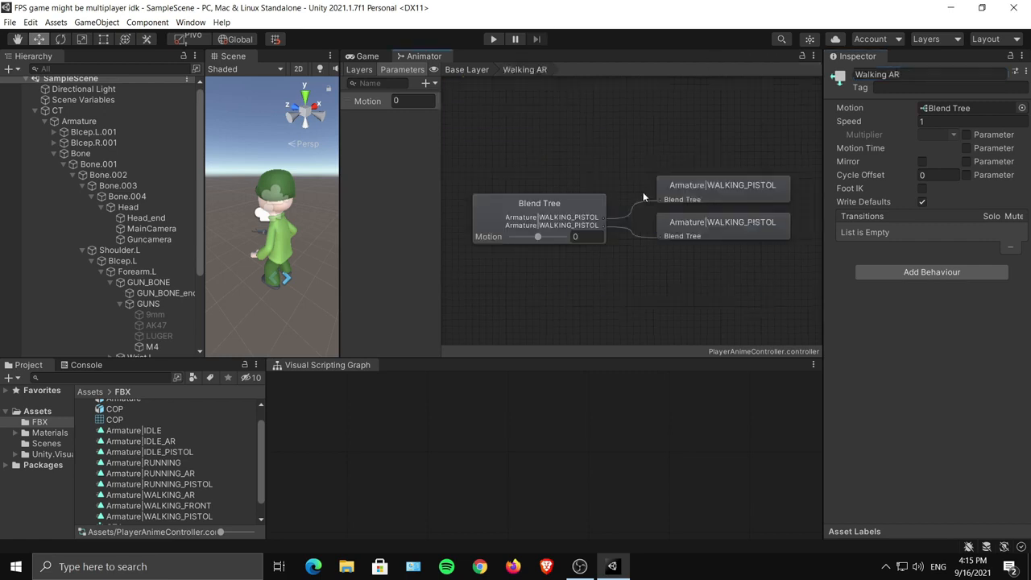
{"action": "left_click", "coordinate": [557, 217]}
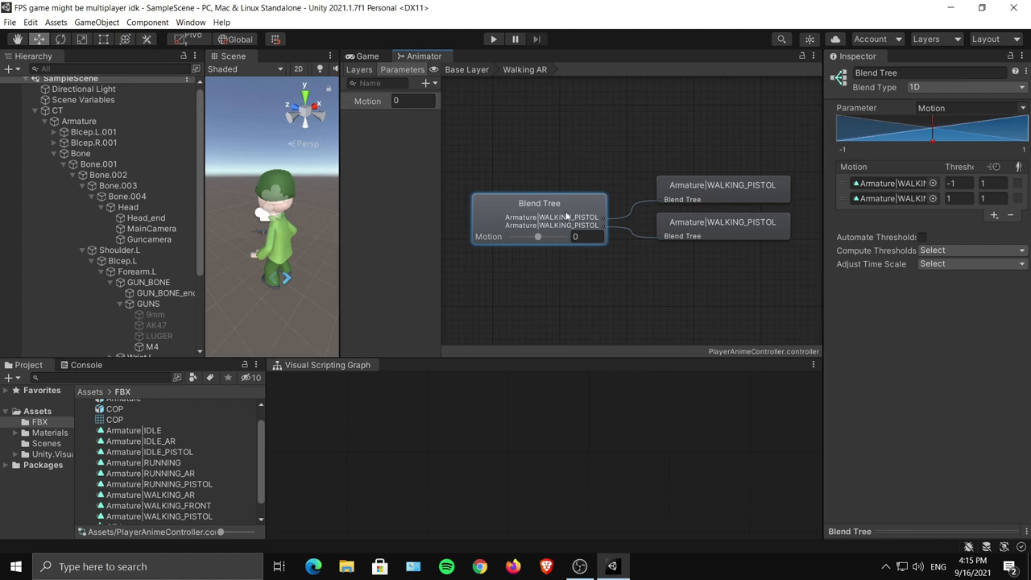
{"action": "left_click", "coordinate": [931, 195]}
{"action": "left_click", "coordinate": [873, 291]}
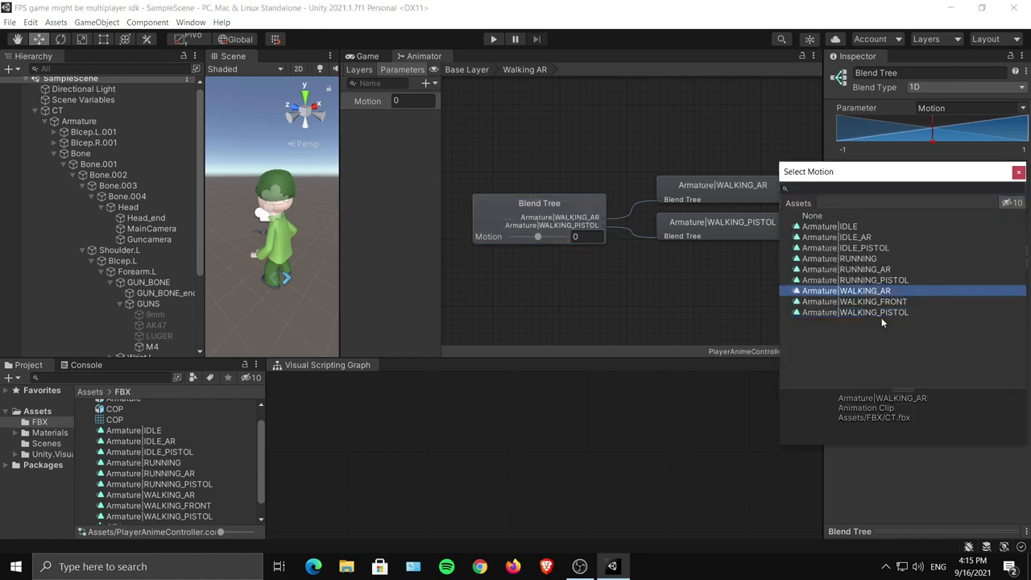
{"action": "left_click", "coordinate": [923, 470]}
{"action": "left_click", "coordinate": [936, 205]}
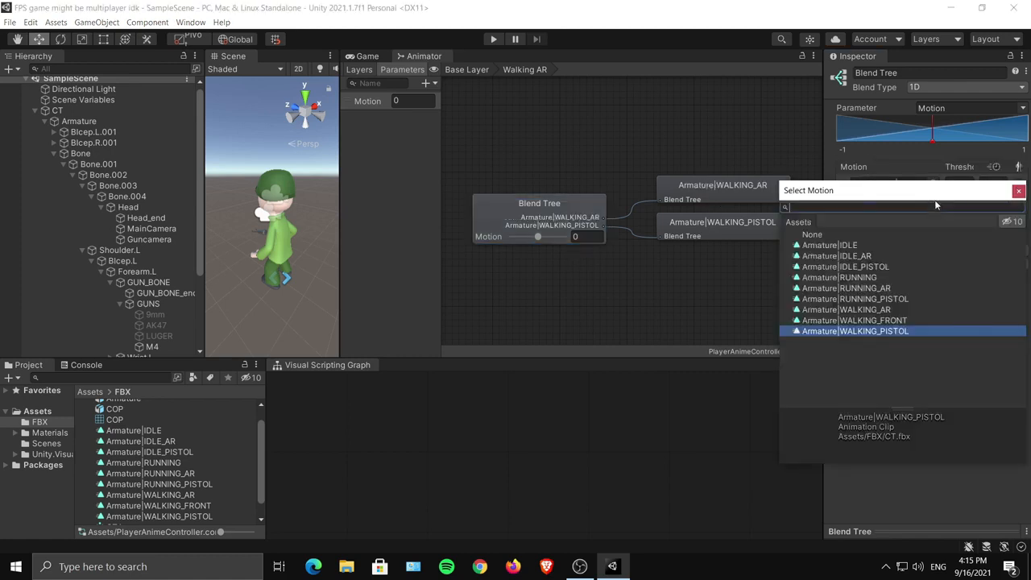
{"action": "left_click", "coordinate": [890, 309]}
{"action": "left_click", "coordinate": [932, 467]}
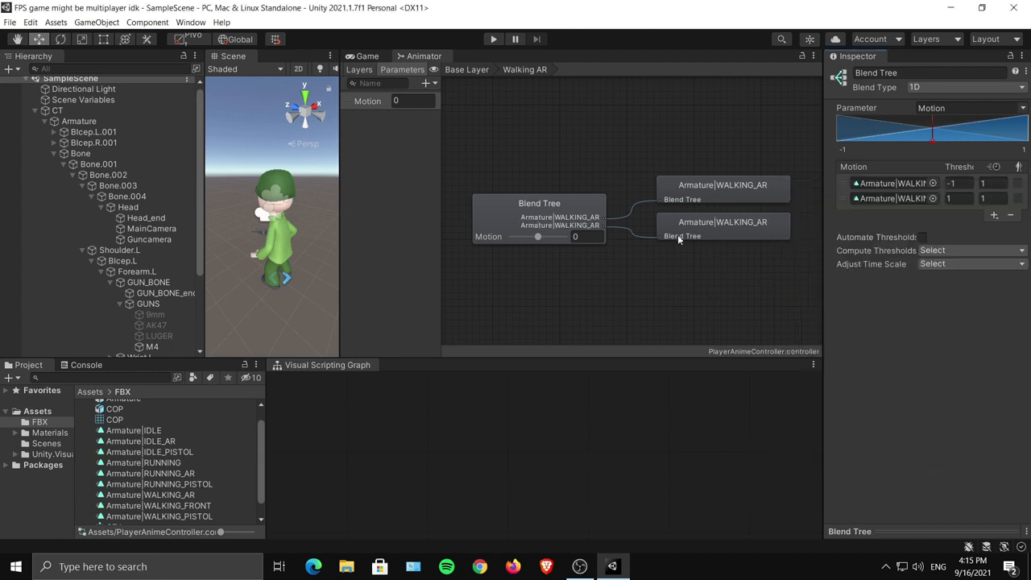
{"action": "left_click", "coordinate": [474, 70]}
Replace both motions in the Running AR blend tree with Armature|RUNNING_AR and return to the Base Layer.
{"action": "left_click", "coordinate": [657, 274]}
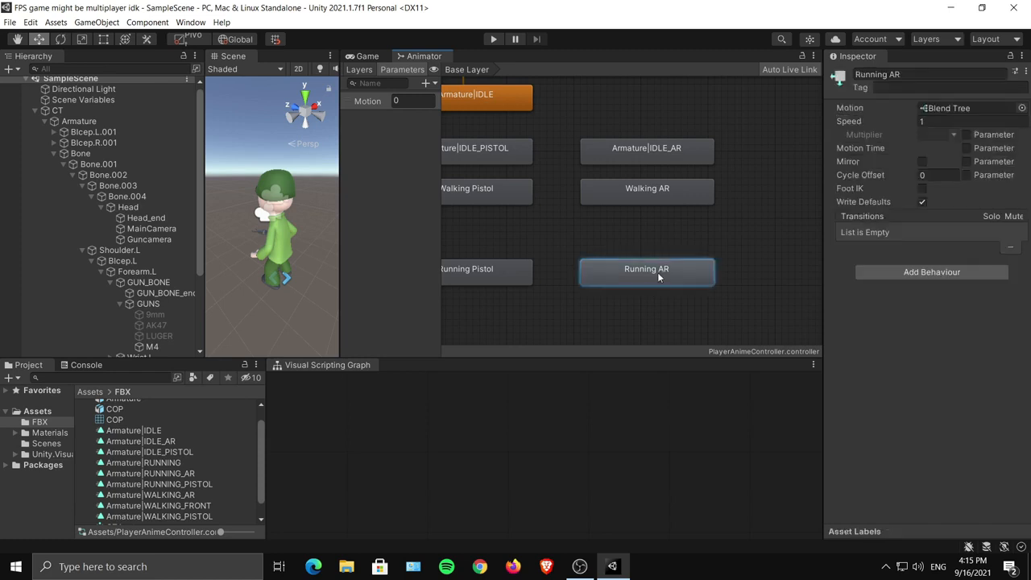
{"action": "double_click", "coordinate": [682, 274]}
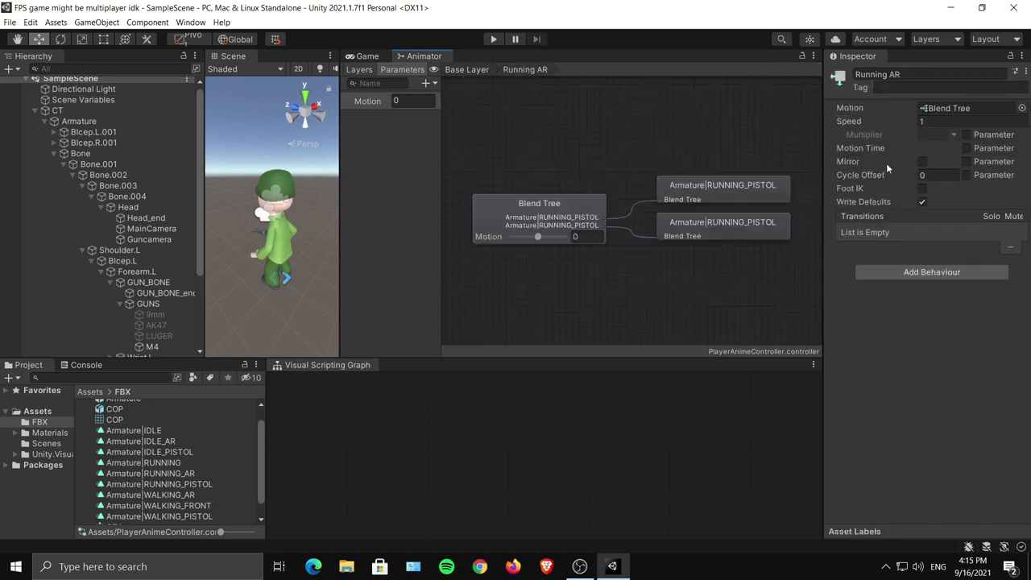
{"action": "left_click", "coordinate": [558, 202]}
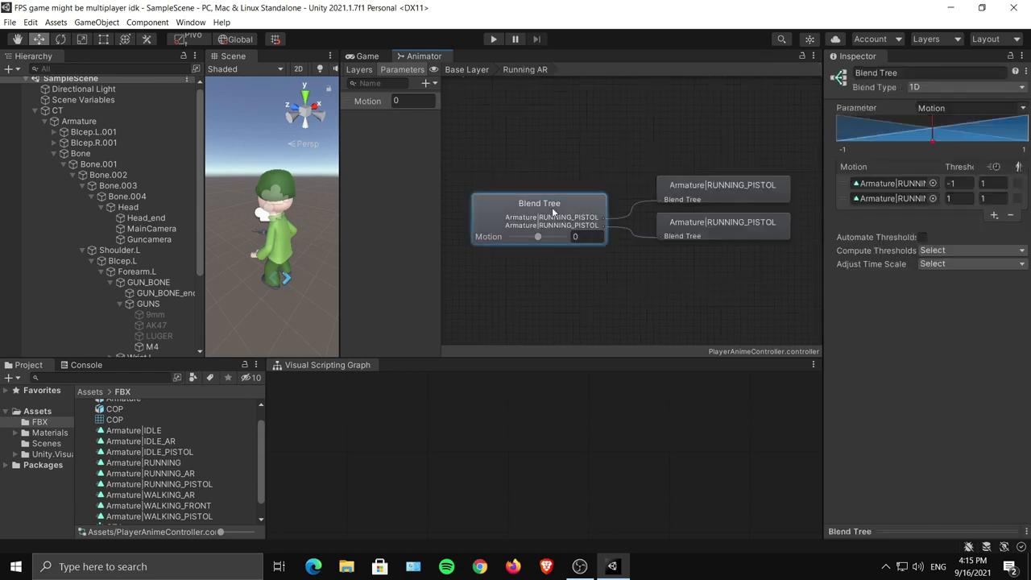
{"action": "left_click", "coordinate": [932, 184]}
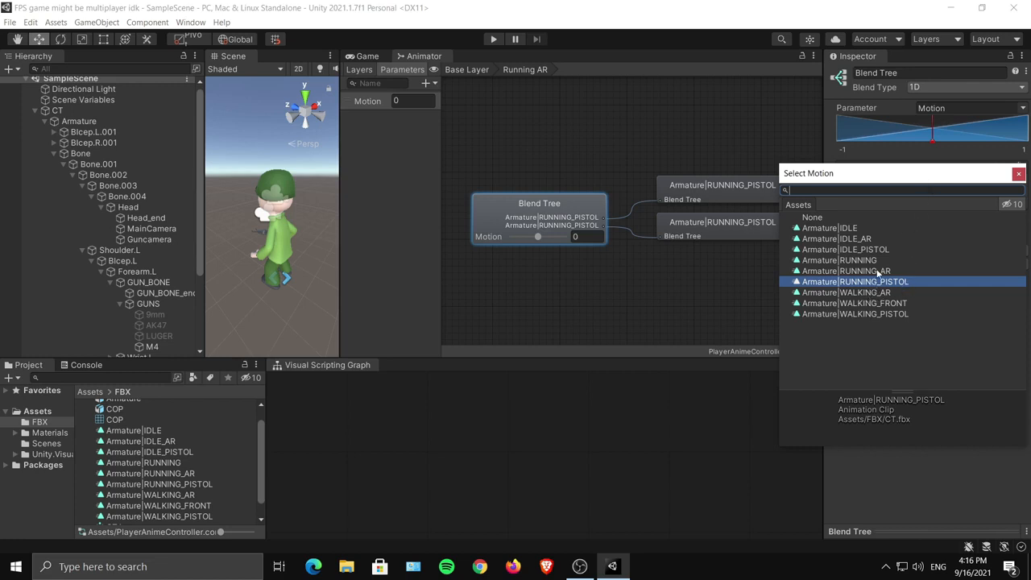
{"action": "left_click", "coordinate": [879, 272]}
{"action": "left_click", "coordinate": [947, 470]}
{"action": "left_click", "coordinate": [932, 198]}
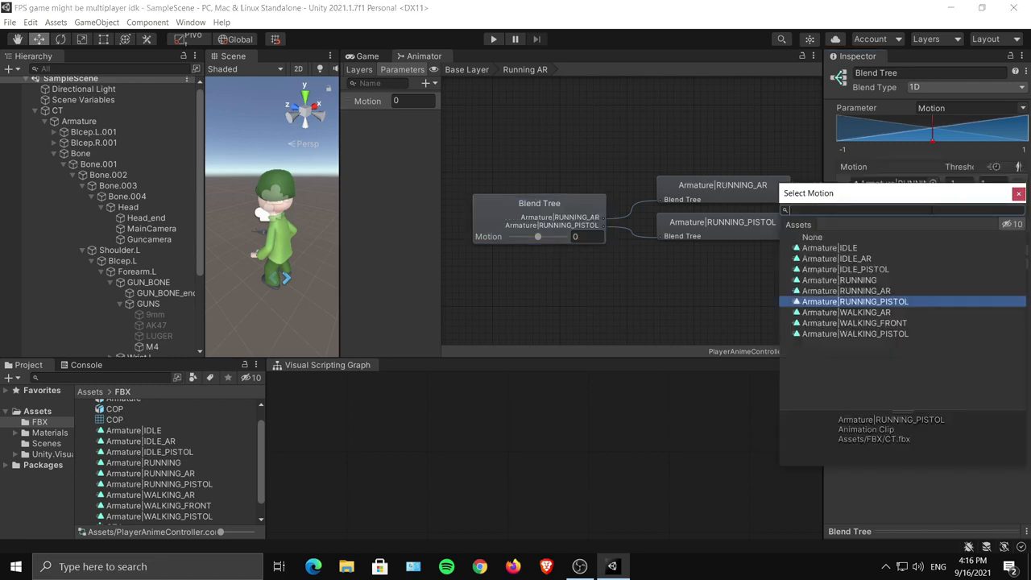
{"action": "left_click", "coordinate": [876, 293]}
{"action": "left_click", "coordinate": [916, 475]}
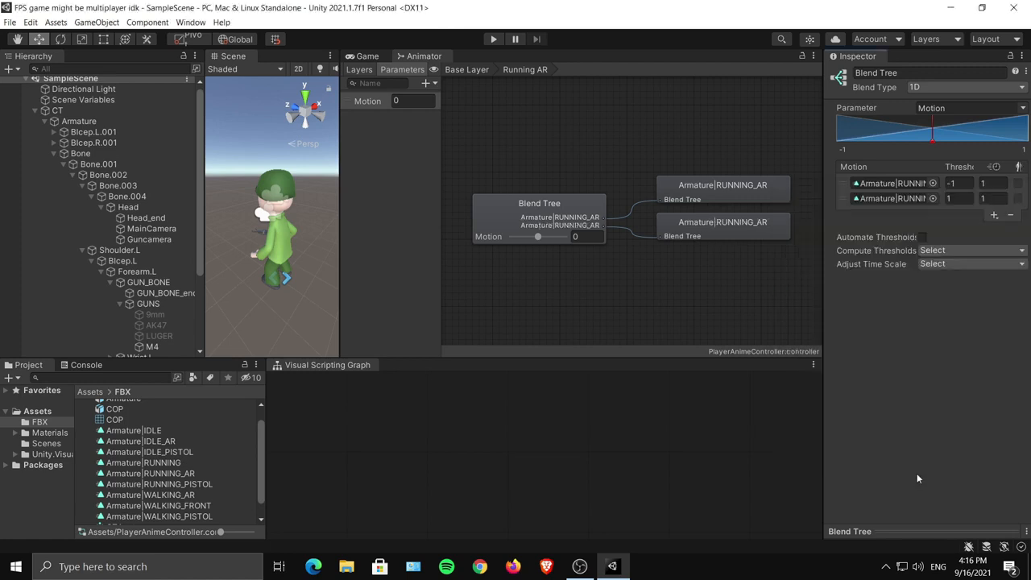
{"action": "left_click", "coordinate": [466, 70]}
Move the Walking, Walking Pistol and Walking AR states together slightly down, farther from the idle states, and deselect them.
{"action": "middle_click_drag", "start_coordinate": [592, 224], "coordinate": [701, 222]}
{"action": "middle_click_drag", "start_coordinate": [645, 169], "coordinate": [650, 187]}
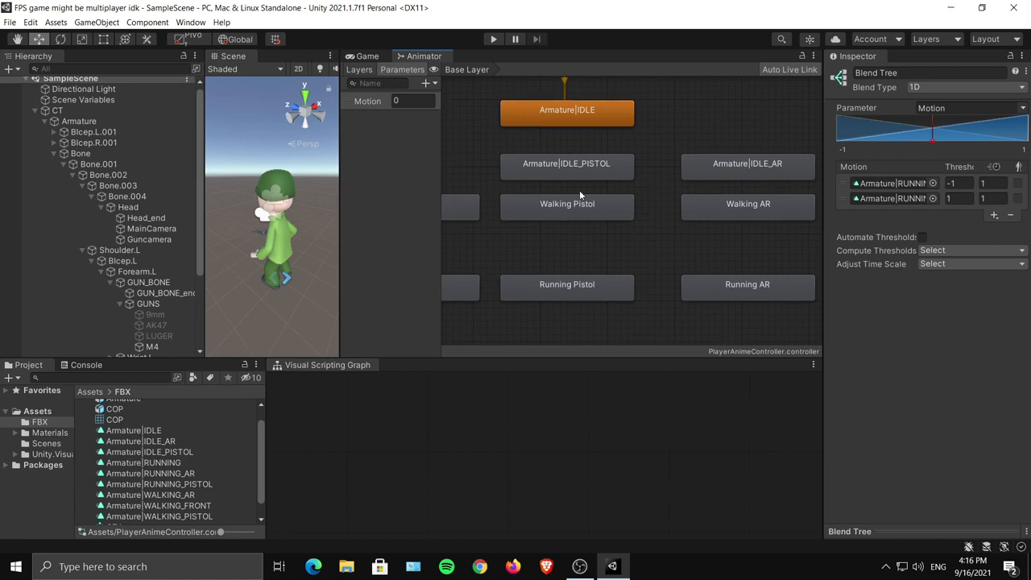
{"action": "middle_click_drag", "start_coordinate": [579, 193], "coordinate": [636, 168]}
{"action": "left_click_drag", "start_coordinate": [503, 215], "coordinate": [776, 185]}
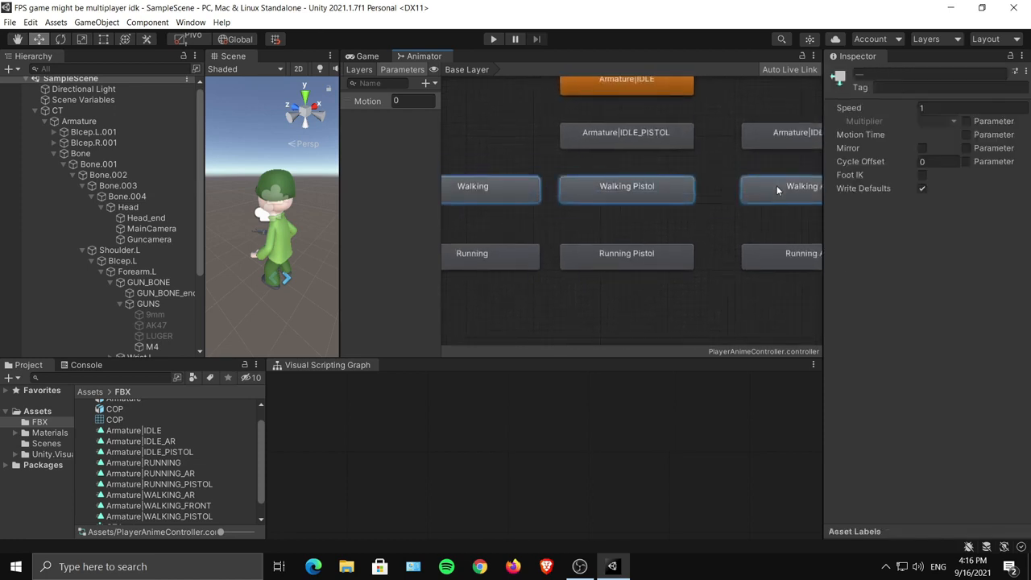
{"action": "middle_click_drag", "start_coordinate": [707, 217], "coordinate": [738, 244]}
{"action": "left_click", "coordinate": [673, 197]}
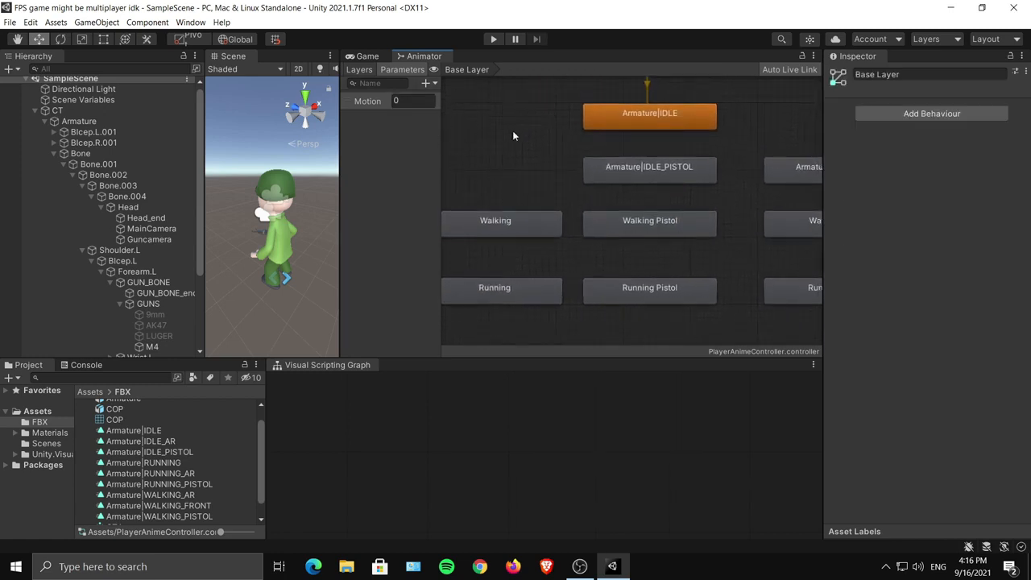
Add two Bool parameters named walking and running to the animator controller.
{"action": "left_click", "coordinate": [428, 83]}
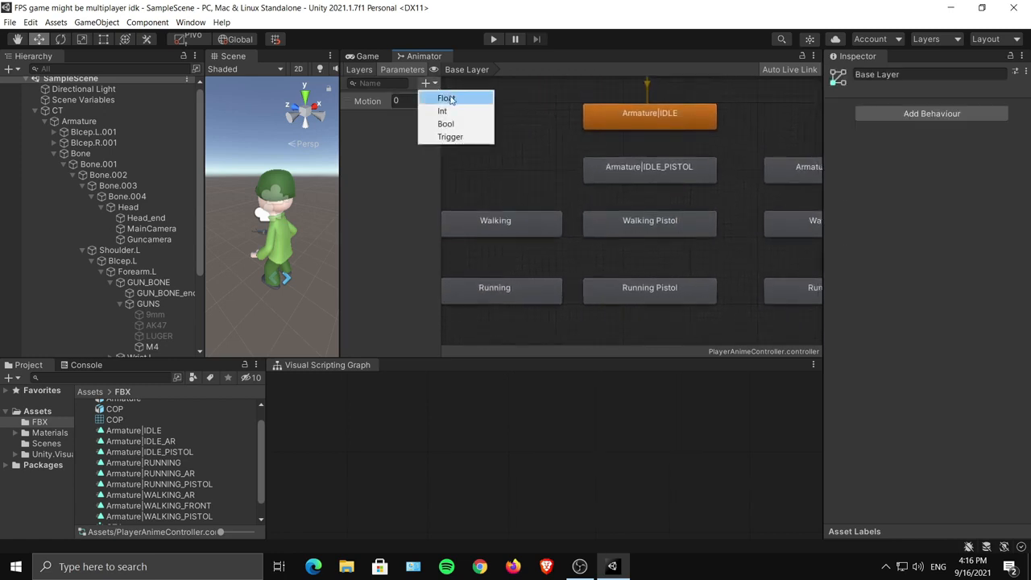
{"action": "left_click", "coordinate": [463, 126]}
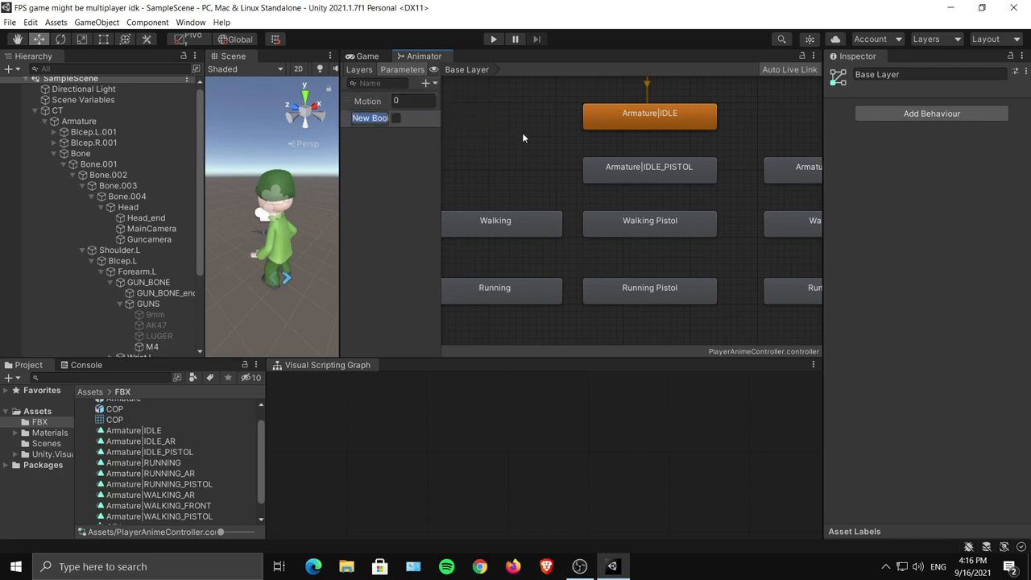
{"action": "type", "text": "walking"}
{"action": "key", "text": "Return"}
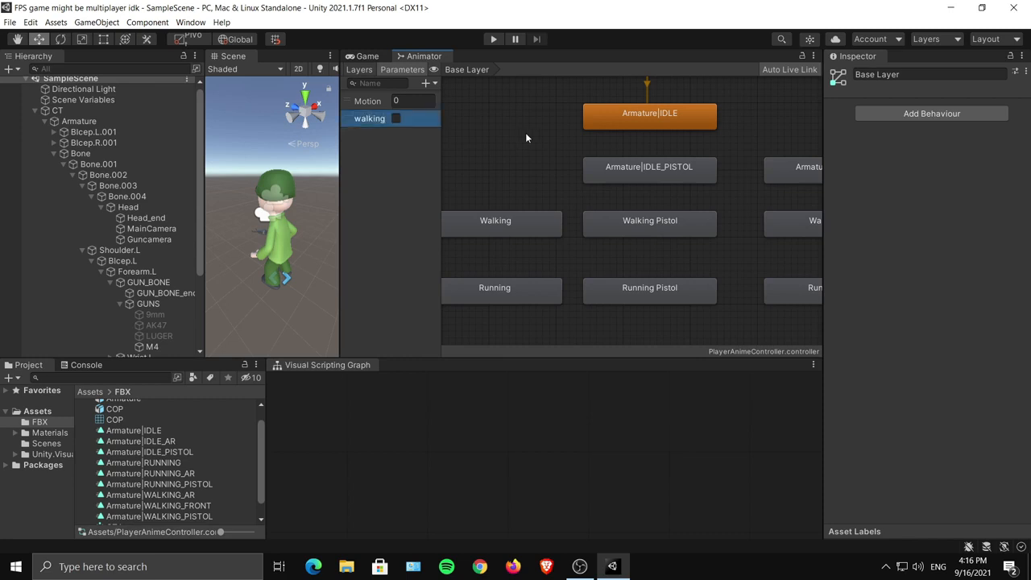
{"action": "left_click", "coordinate": [433, 84]}
{"action": "left_click", "coordinate": [457, 124]}
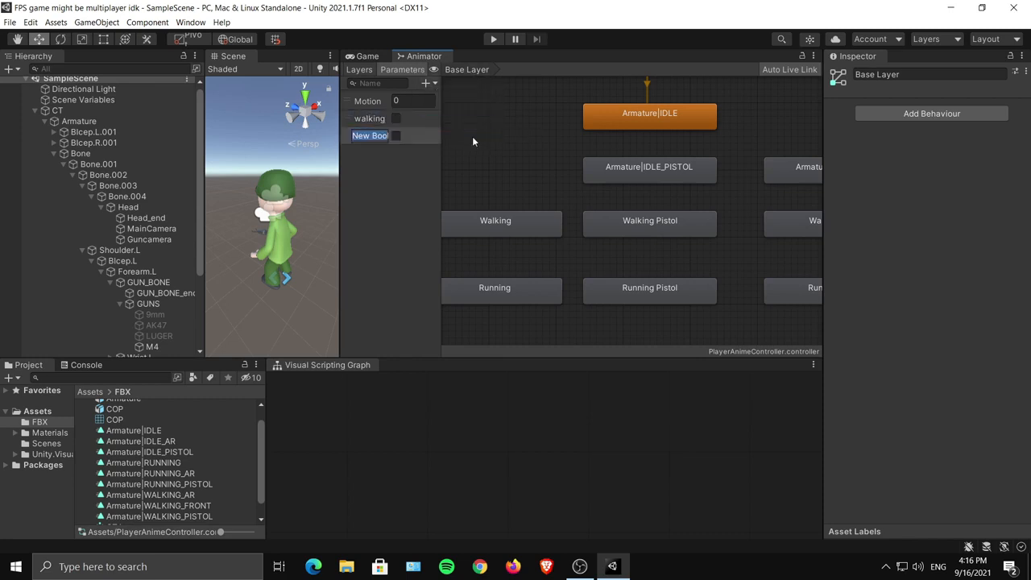
{"action": "type", "text": "running"}
{"action": "key", "text": "Return"}
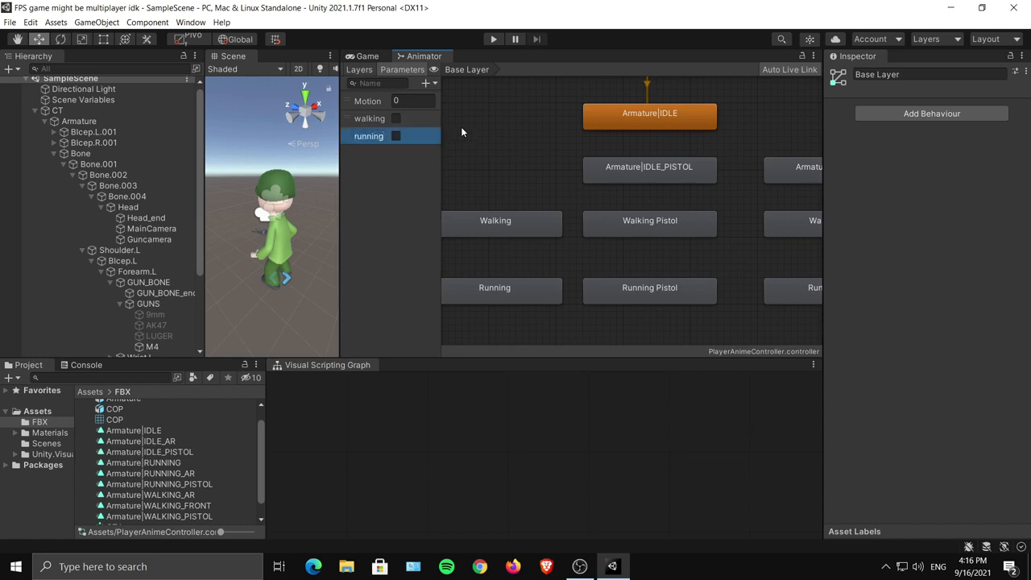
Add two Bool parameters named haspistol and hasAR to the animator controller.
{"action": "left_click", "coordinate": [426, 83]}
{"action": "left_click", "coordinate": [454, 124]}
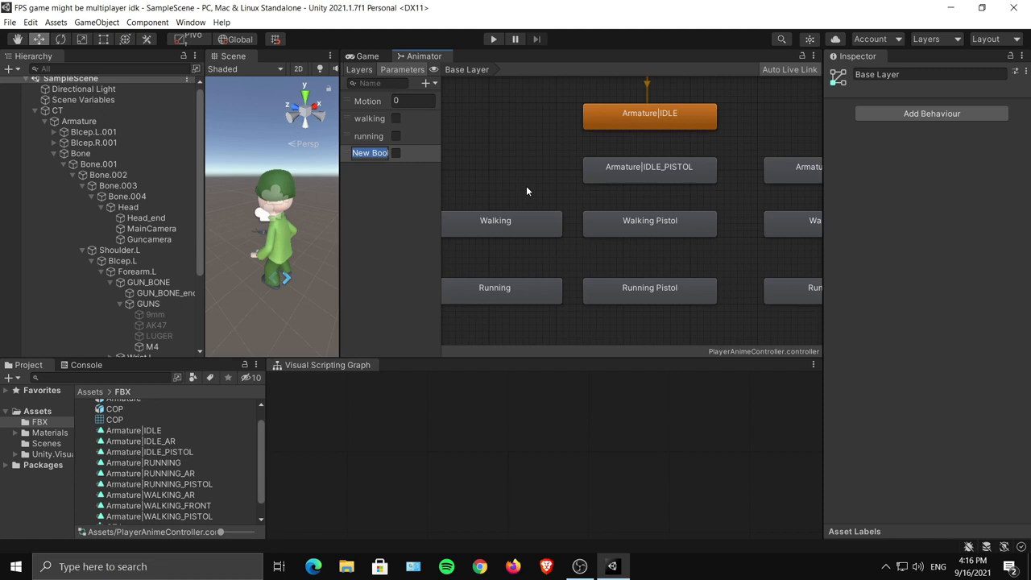
{"action": "type", "text": "haspistol"}
{"action": "key", "text": "Return"}
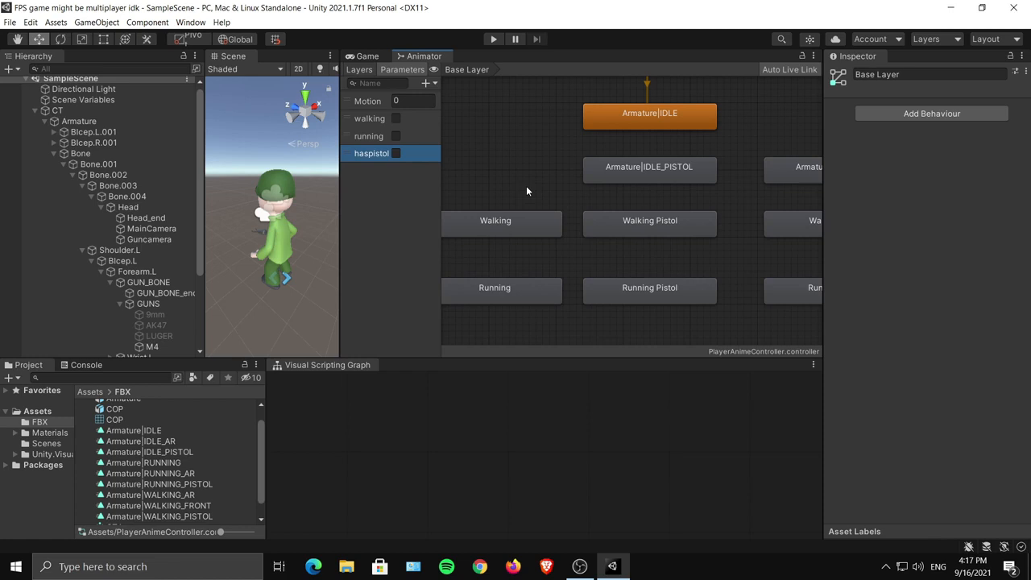
{"action": "left_click", "coordinate": [427, 83]}
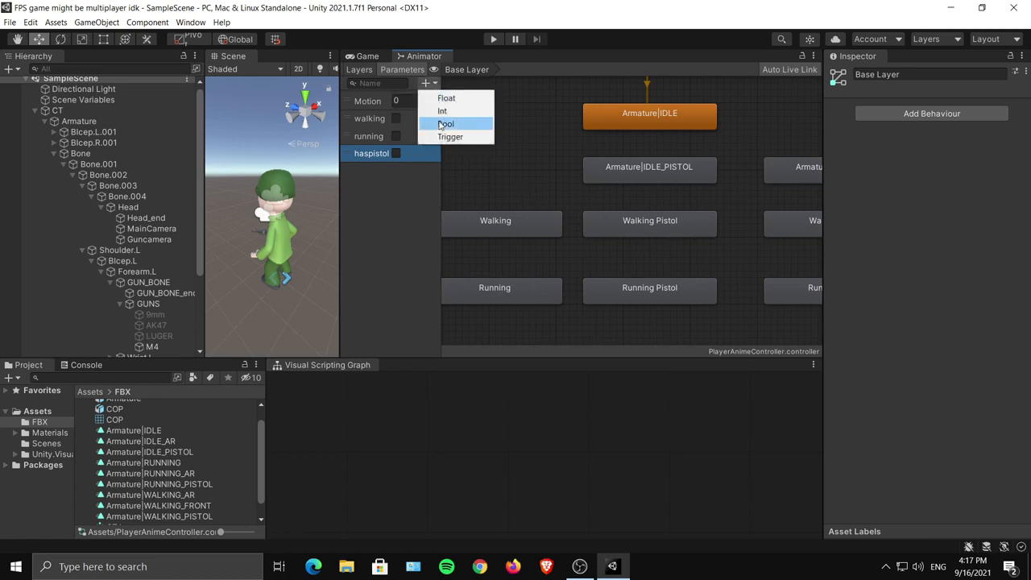
{"action": "left_click", "coordinate": [445, 124]}
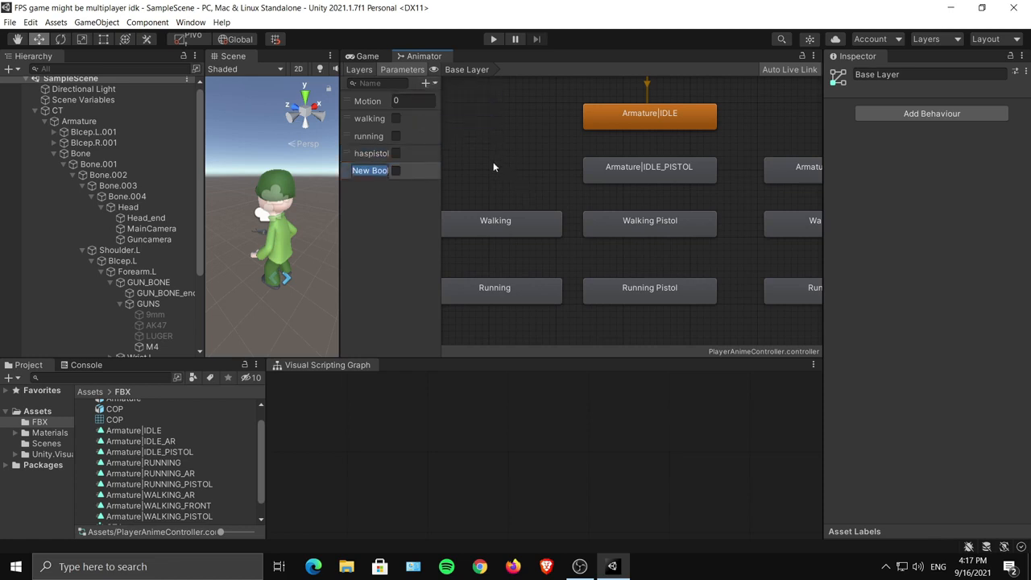
{"action": "type", "text": "hasA"}
{"action": "key", "text": "BackSpace"}
{"action": "type", "text": "AR"}
{"action": "key", "text": "Return"}
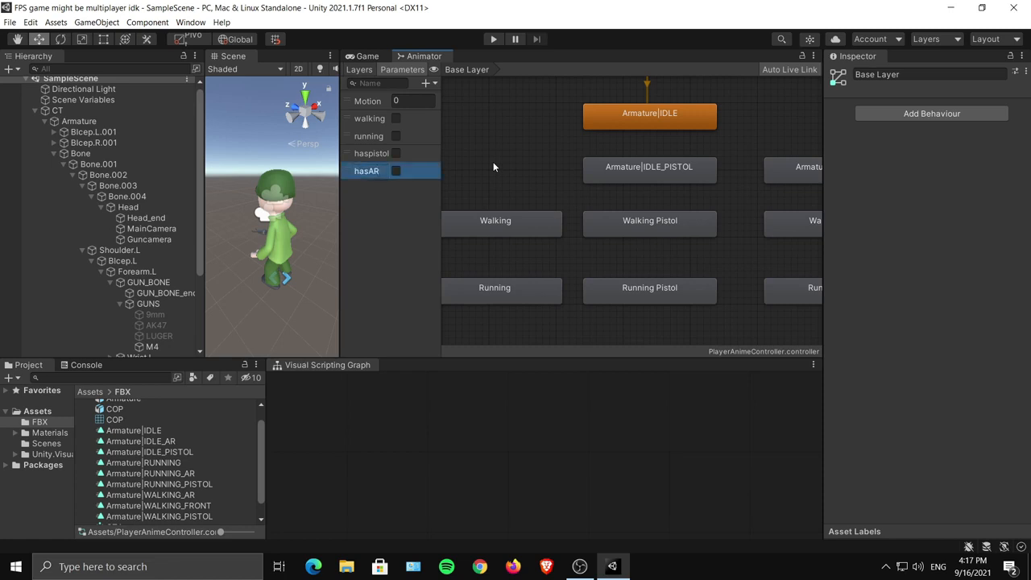
Create a transition from Armature|IDLE to Walking and turn off its Has Exit Time option.
{"action": "middle_click_drag", "start_coordinate": [613, 162], "coordinate": [554, 169]}
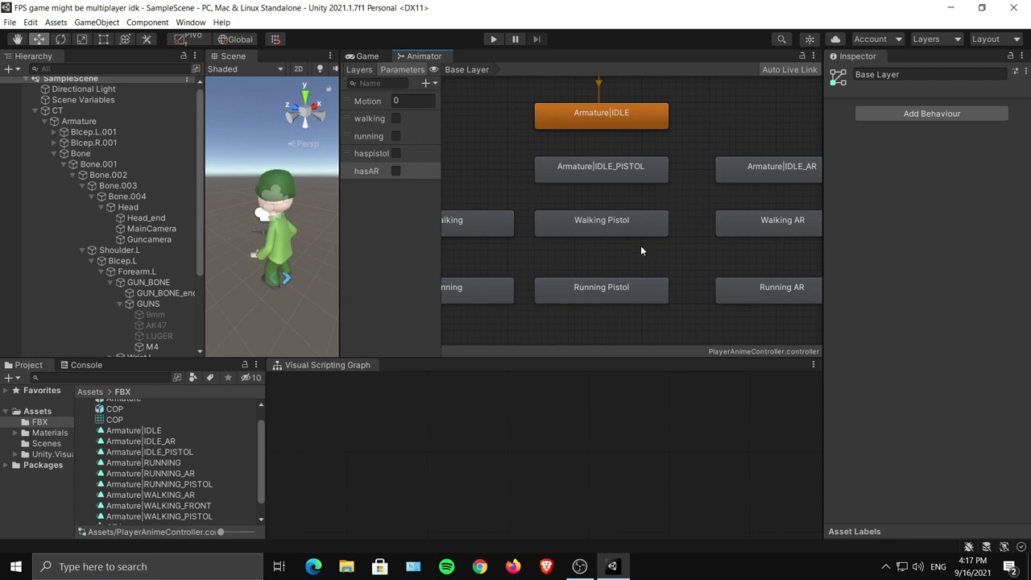
{"action": "middle_click_drag", "start_coordinate": [564, 213], "coordinate": [659, 211]}
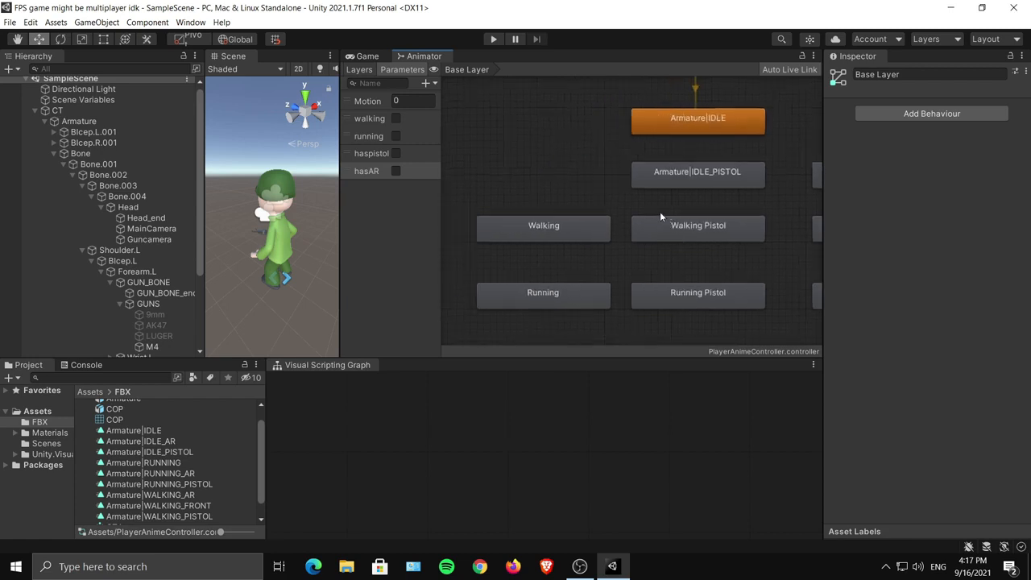
{"action": "right_click", "coordinate": [696, 127]}
{"action": "left_click", "coordinate": [716, 135]}
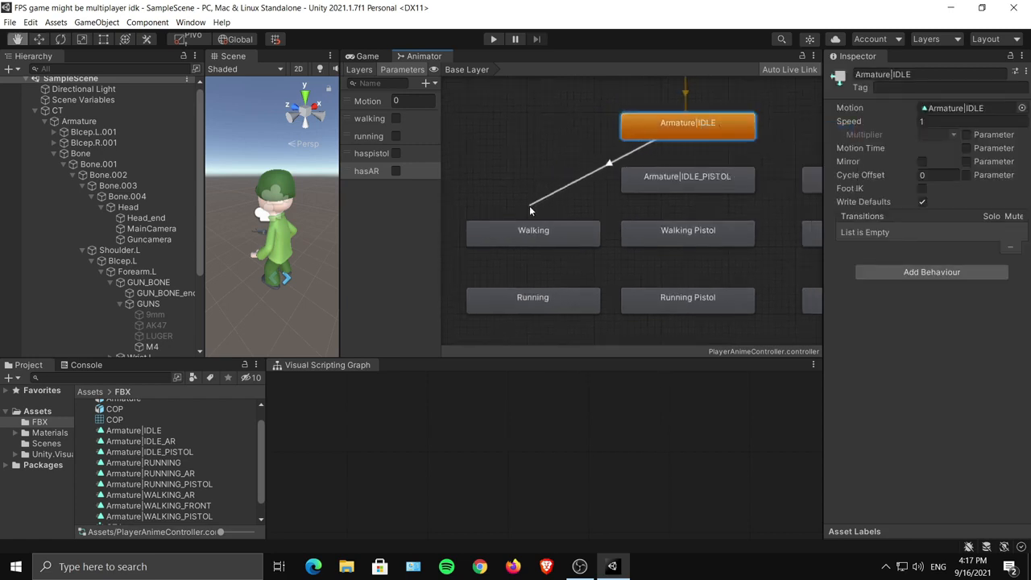
{"action": "left_click", "coordinate": [519, 230]}
{"action": "left_click", "coordinate": [600, 184]}
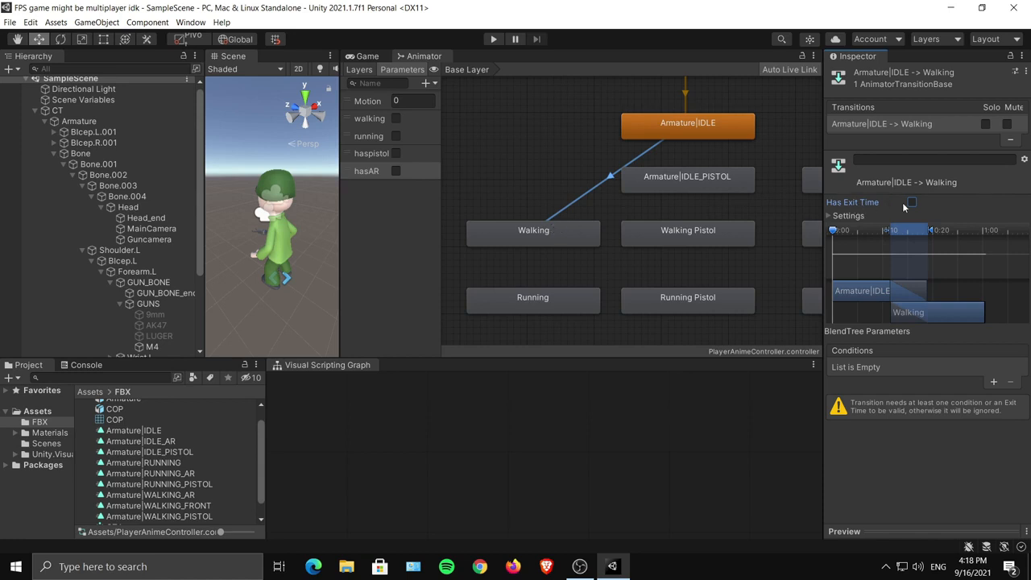
Add a condition to the Armature|IDLE to Walking transition that requires walking to be true.
{"action": "middle_click_drag", "start_coordinate": [720, 202], "coordinate": [651, 202]}
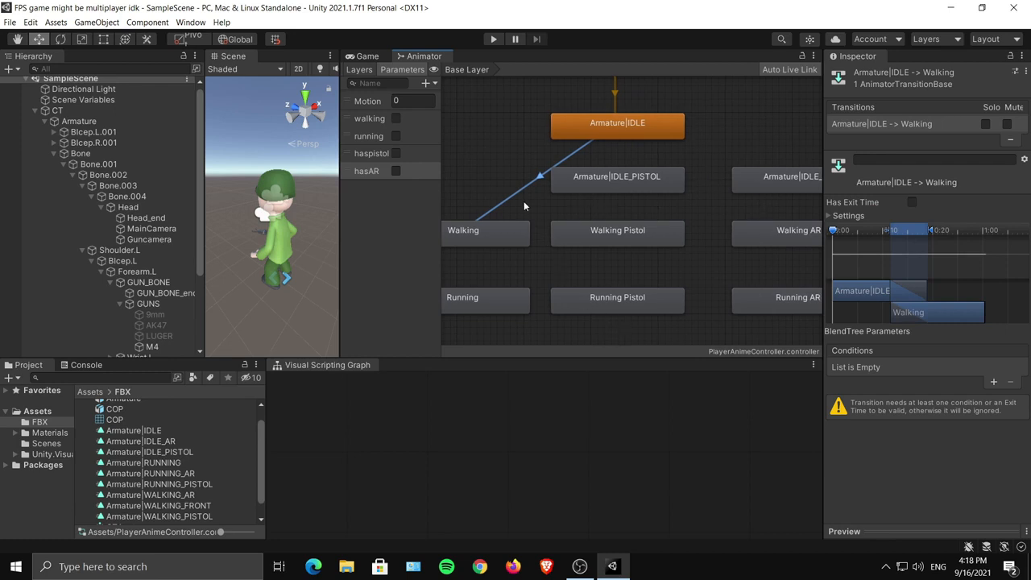
{"action": "middle_click_drag", "start_coordinate": [523, 204], "coordinate": [635, 206]}
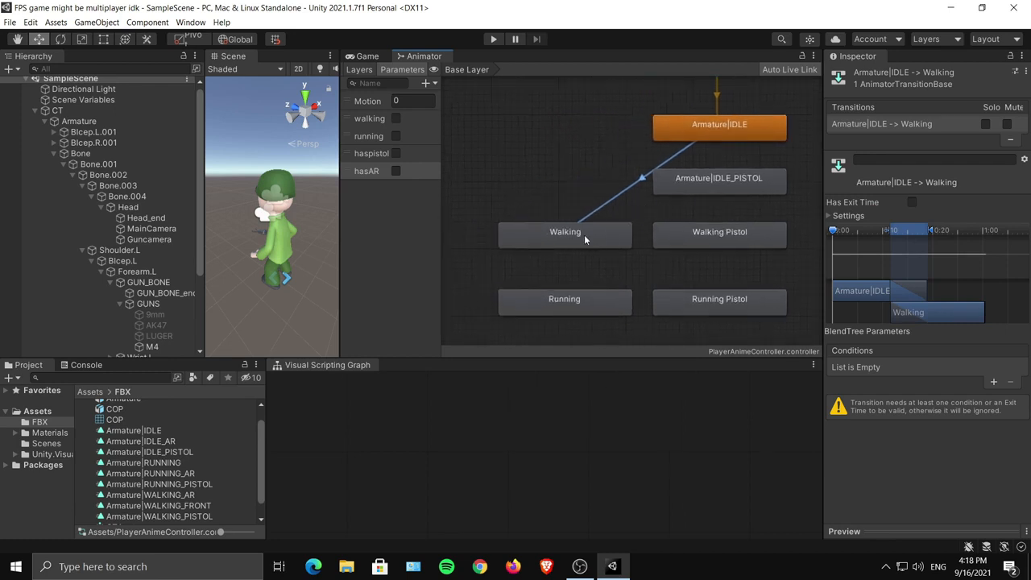
{"action": "left_click", "coordinate": [993, 384]}
{"action": "left_click", "coordinate": [905, 367]}
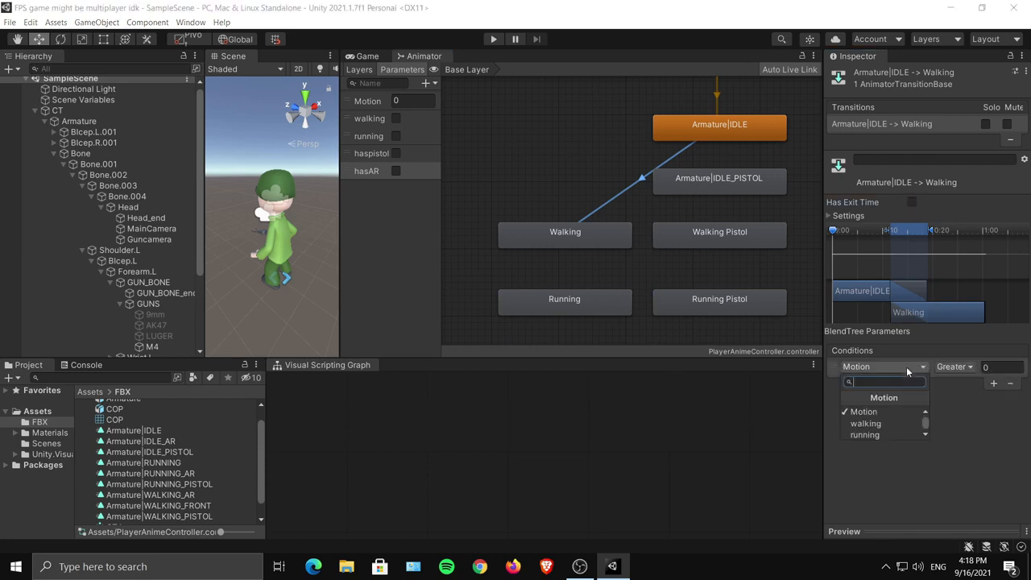
{"action": "left_click", "coordinate": [888, 422]}
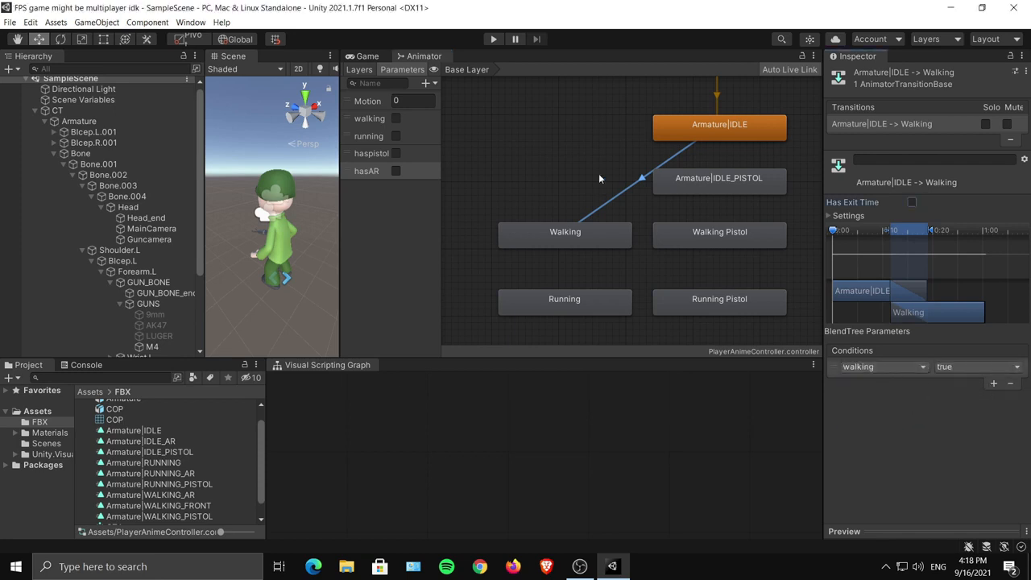
Create a transition from Walking to Running and turn off its Has Exit Time option.
{"action": "middle_click_drag", "start_coordinate": [729, 157], "coordinate": [663, 162]}
{"action": "middle_click_drag", "start_coordinate": [571, 213], "coordinate": [603, 196]}
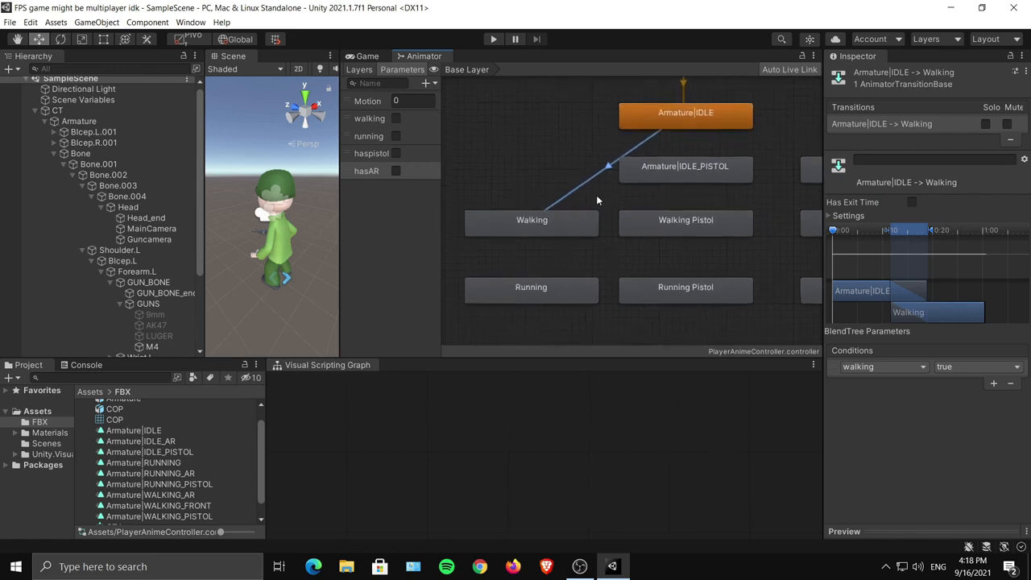
{"action": "left_click", "coordinate": [535, 223]}
{"action": "right_click", "coordinate": [535, 223]}
{"action": "left_click", "coordinate": [556, 230]}
{"action": "left_click", "coordinate": [534, 294]}
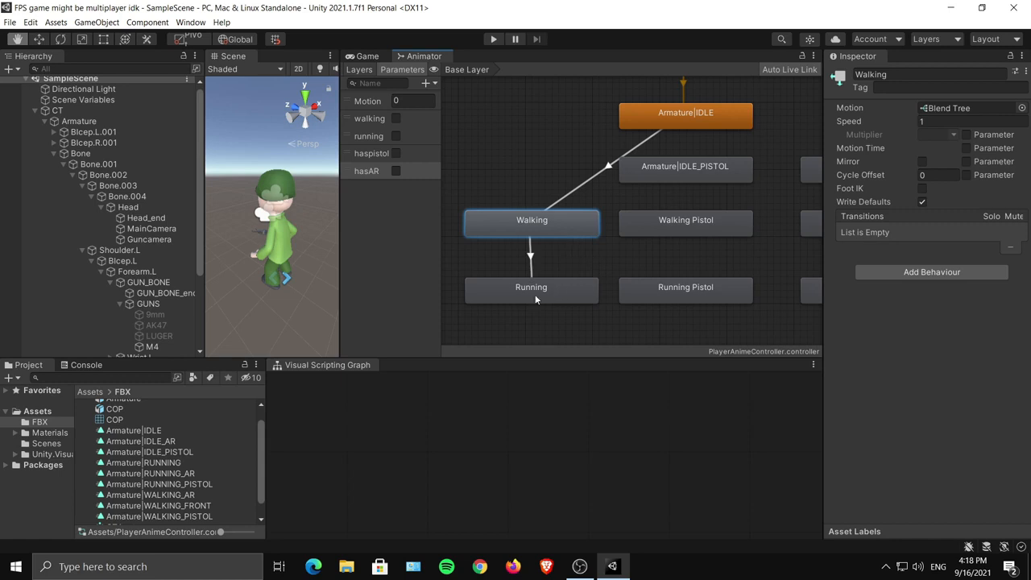
{"action": "left_click", "coordinate": [530, 266]}
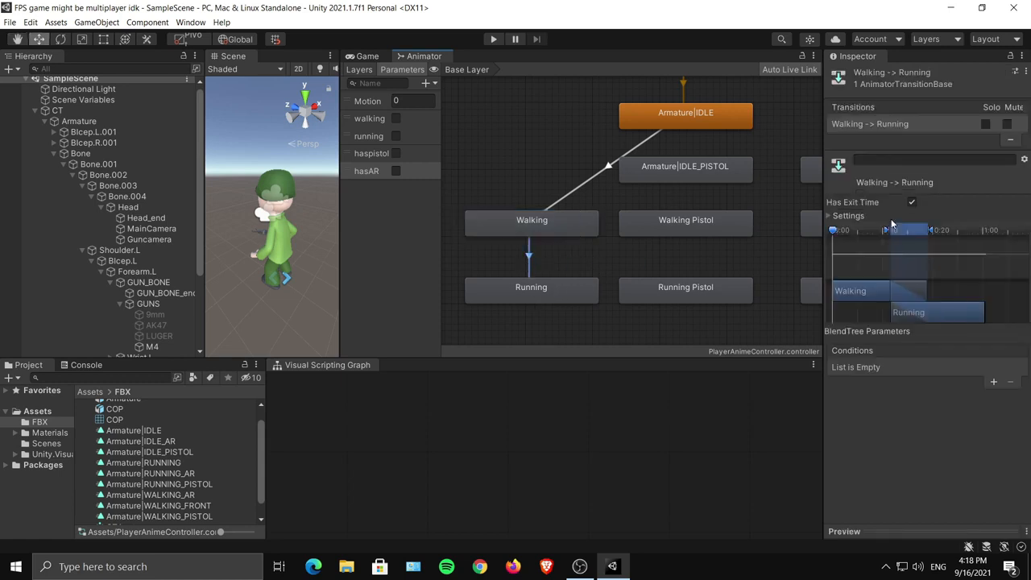
{"action": "left_click", "coordinate": [911, 203]}
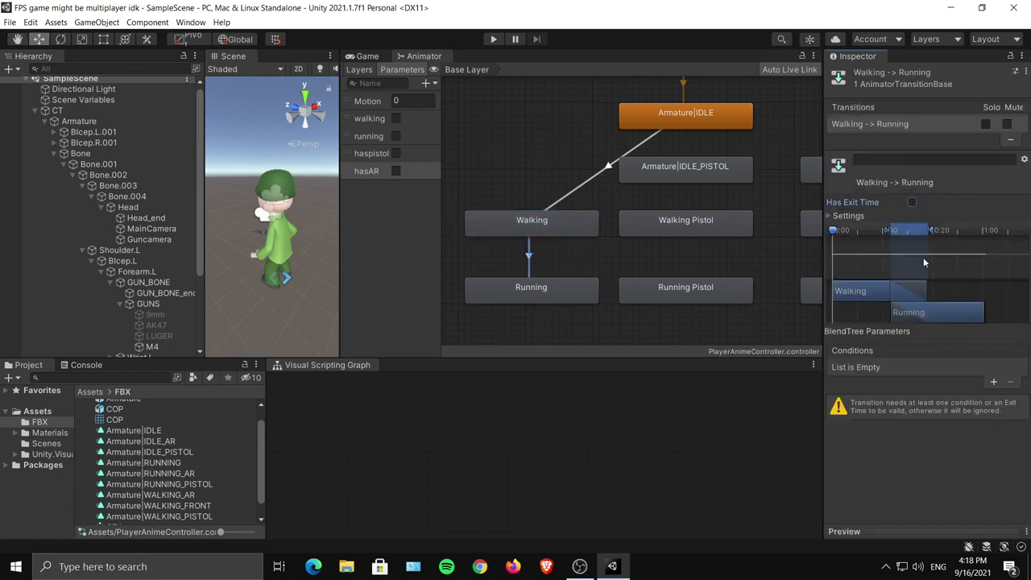
Add a condition to the Walking to Running transition that requires running to be true.
{"action": "left_click", "coordinate": [993, 383]}
{"action": "left_click", "coordinate": [894, 366]}
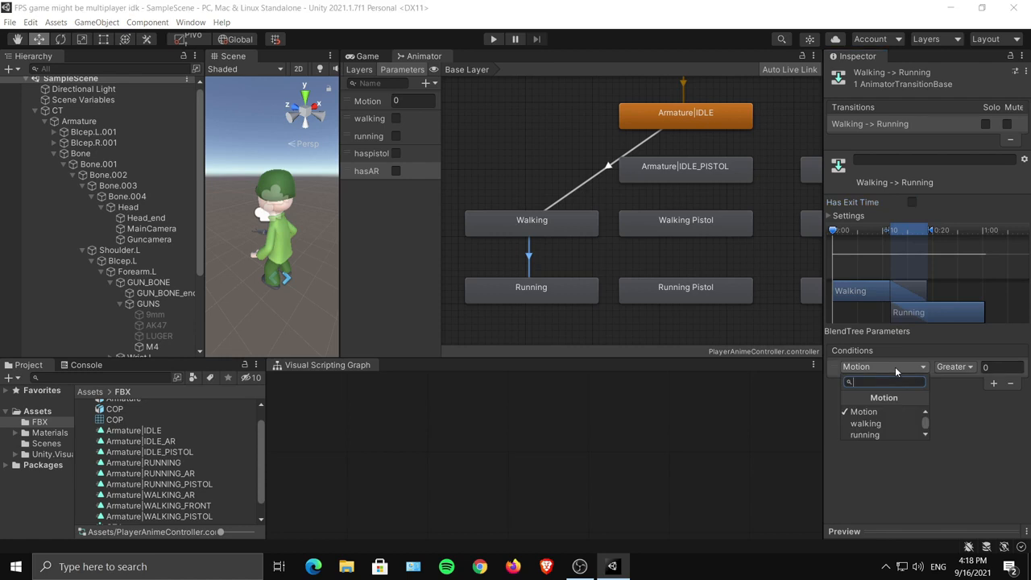
{"action": "left_click", "coordinate": [886, 435]}
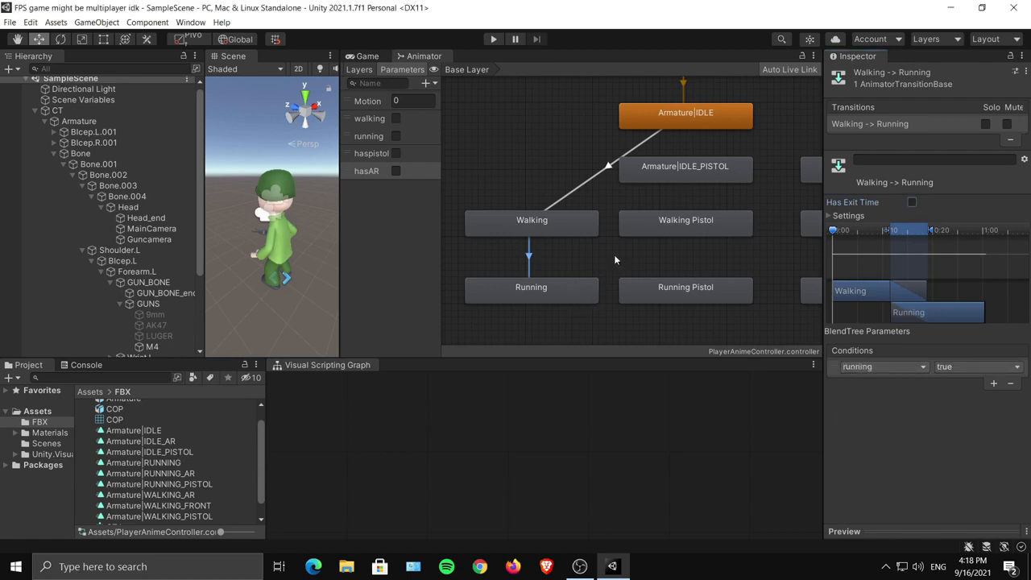
Create a transition from Running back to Walking and turn off its Has Exit Time option.
{"action": "middle_click_drag", "start_coordinate": [621, 251], "coordinate": [603, 254]}
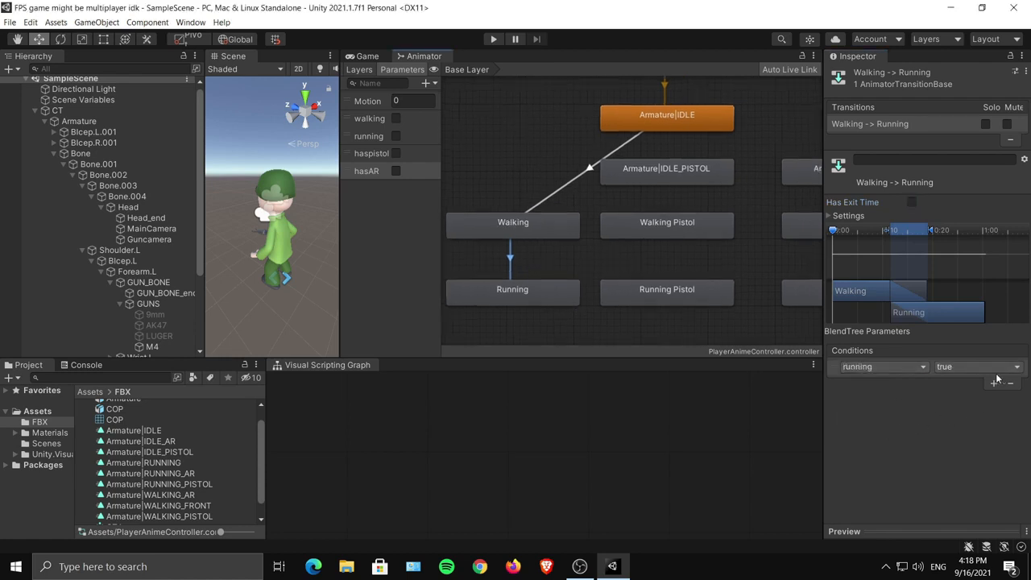
{"action": "middle_click_drag", "start_coordinate": [577, 260], "coordinate": [591, 274]}
{"action": "left_click", "coordinate": [559, 308]}
{"action": "right_click", "coordinate": [559, 308]}
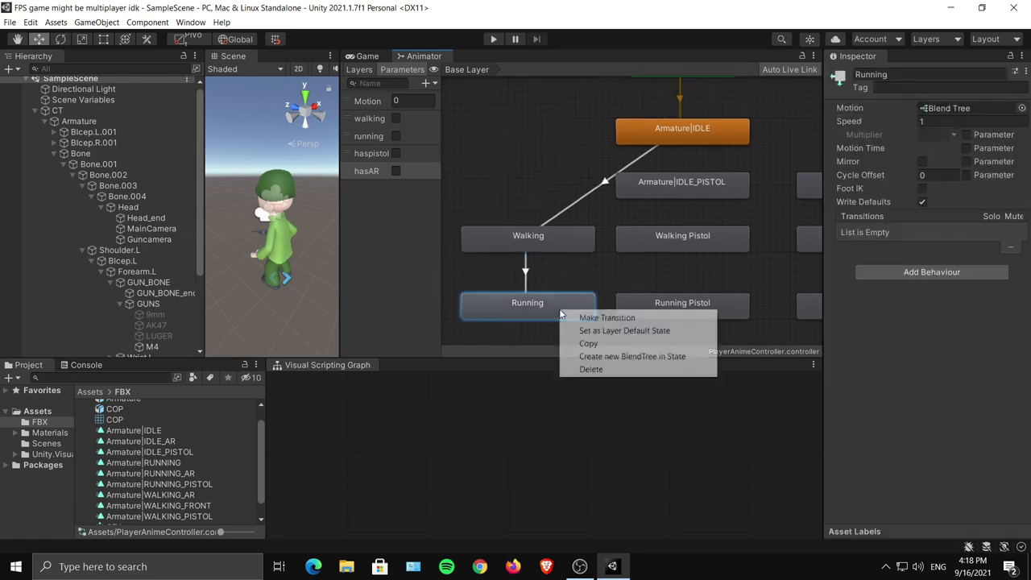
{"action": "left_click", "coordinate": [592, 316]}
{"action": "left_click", "coordinate": [558, 246]}
{"action": "left_click", "coordinate": [531, 271]}
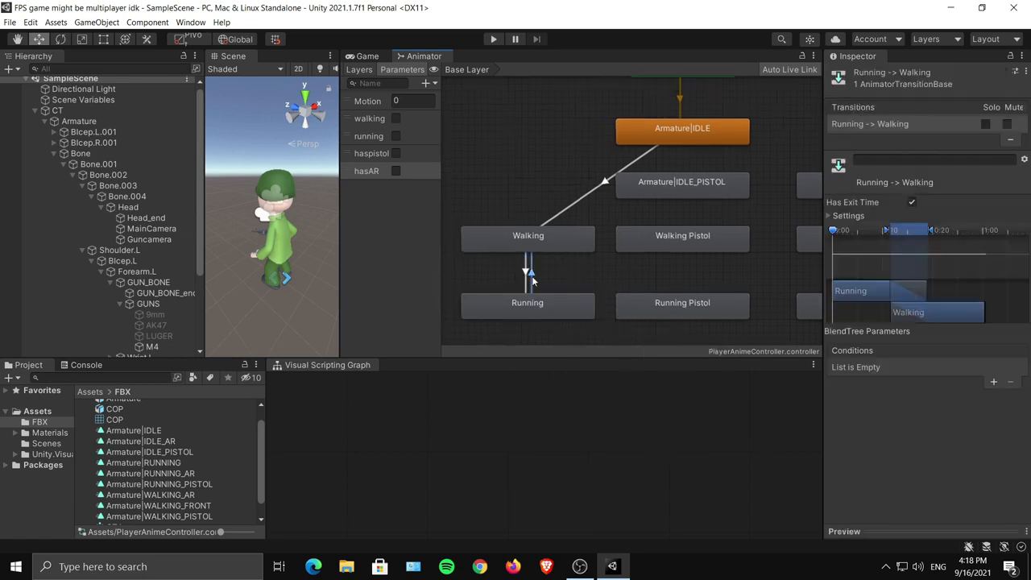
{"action": "left_click", "coordinate": [912, 202]}
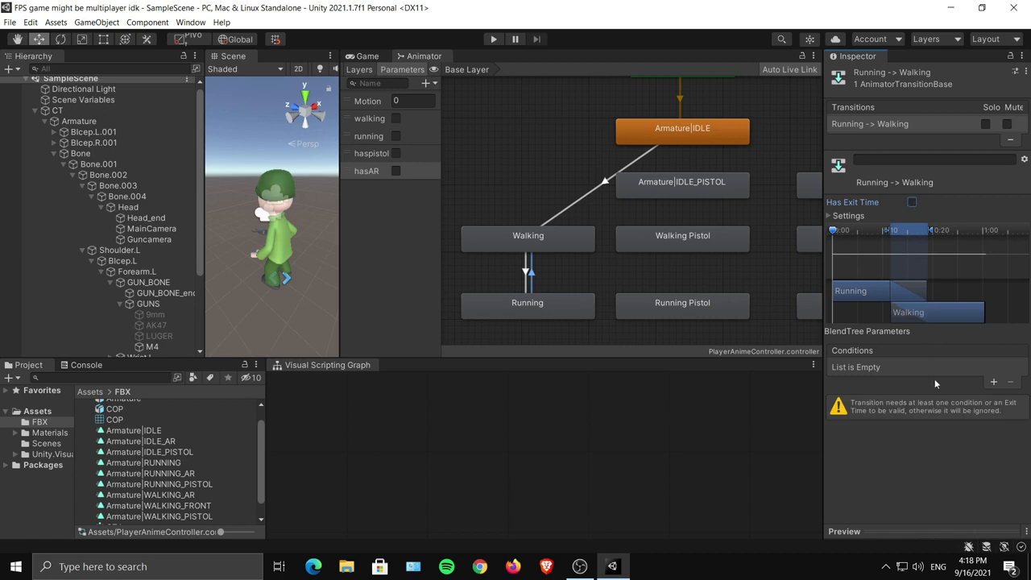
Add a condition to the Running to Walking transition that requires running to be false.
{"action": "left_click", "coordinate": [992, 383]}
{"action": "left_click", "coordinate": [882, 366]}
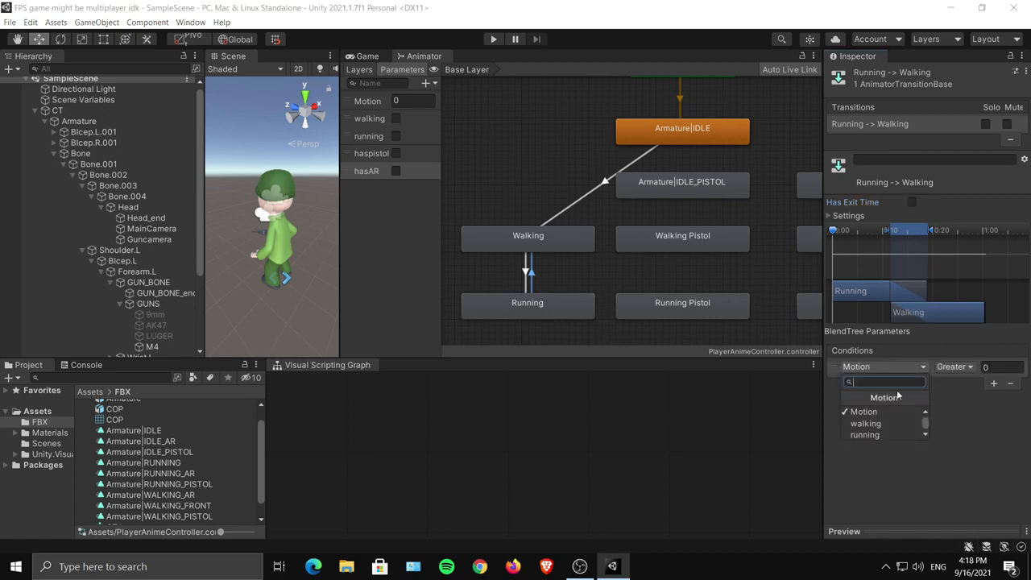
{"action": "left_click", "coordinate": [864, 434]}
{"action": "left_click", "coordinate": [975, 367]}
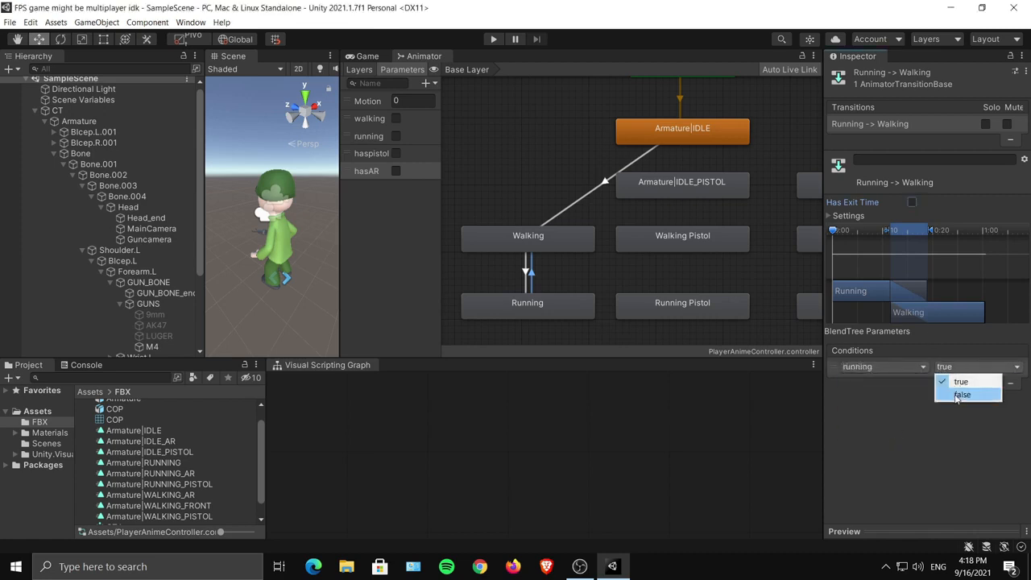
{"action": "left_click", "coordinate": [970, 394]}
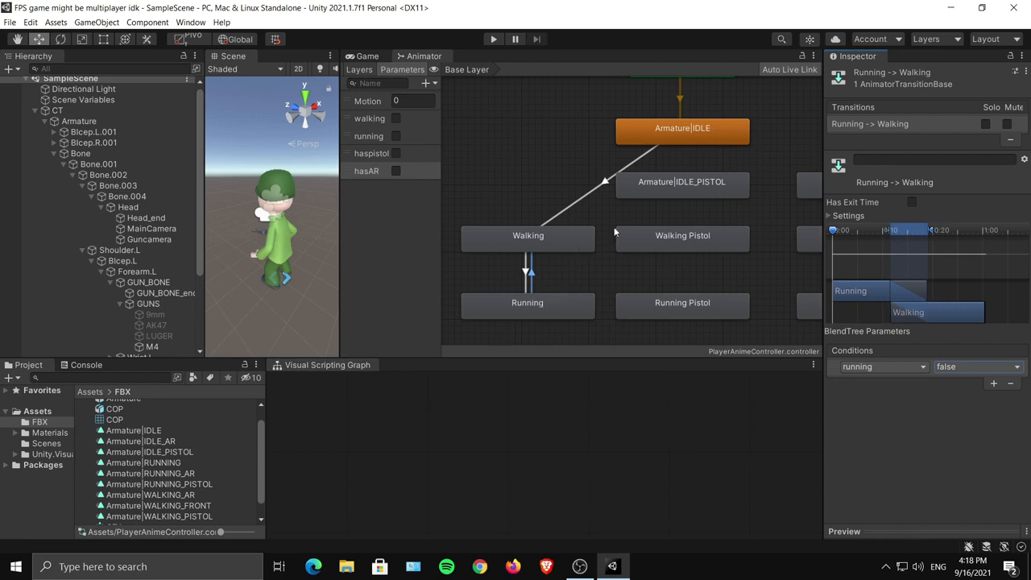
Create a transition from Walking back to Armature|IDLE with Has Exit Time off and a condition of walking set to true.
{"action": "middle_click_drag", "start_coordinate": [613, 227], "coordinate": [595, 272]}
{"action": "left_click", "coordinate": [532, 287]}
{"action": "right_click", "coordinate": [533, 288]}
{"action": "left_click", "coordinate": [559, 295]}
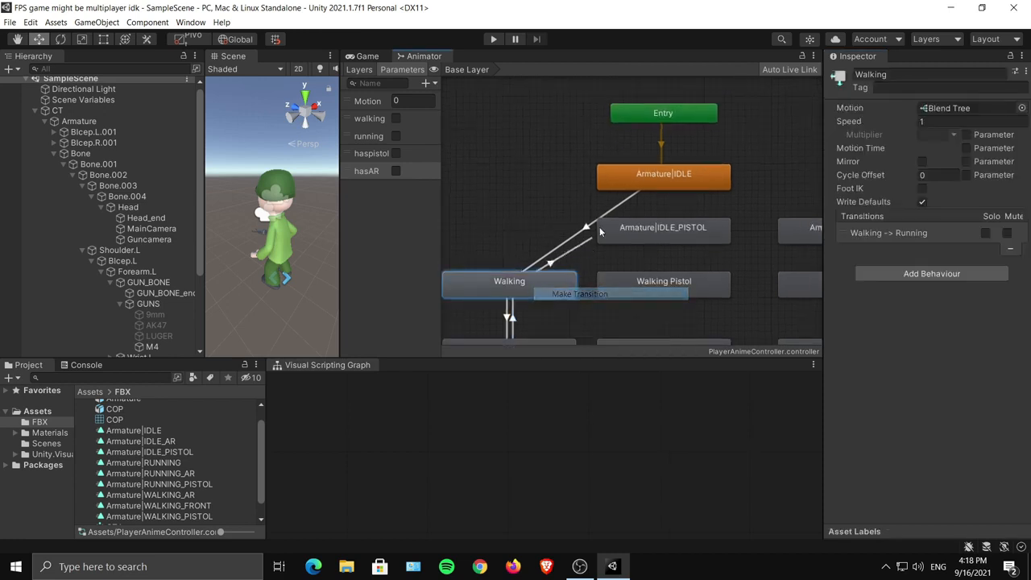
{"action": "left_click", "coordinate": [654, 184]}
{"action": "left_click", "coordinate": [585, 234]}
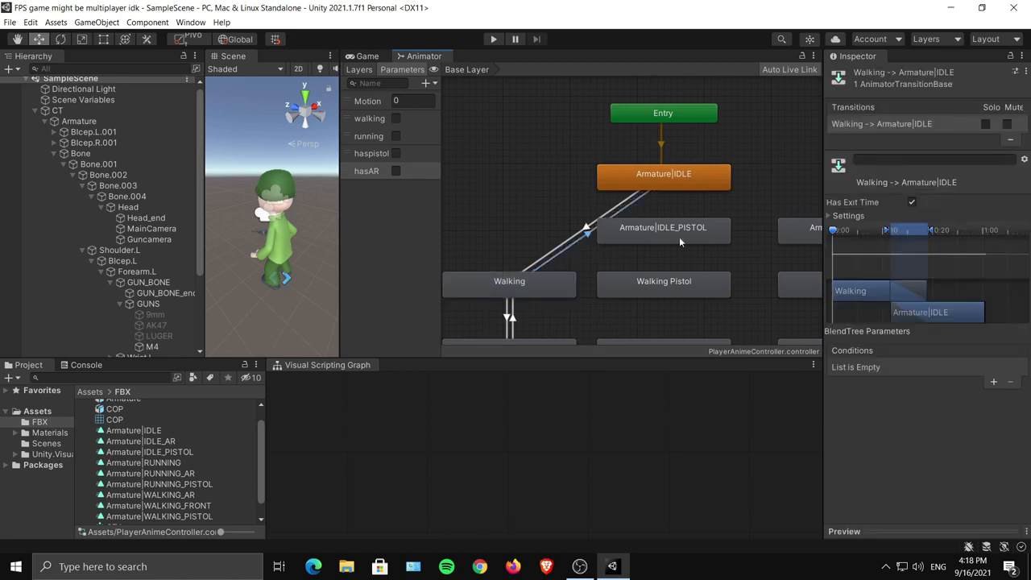
{"action": "left_click", "coordinate": [912, 203]}
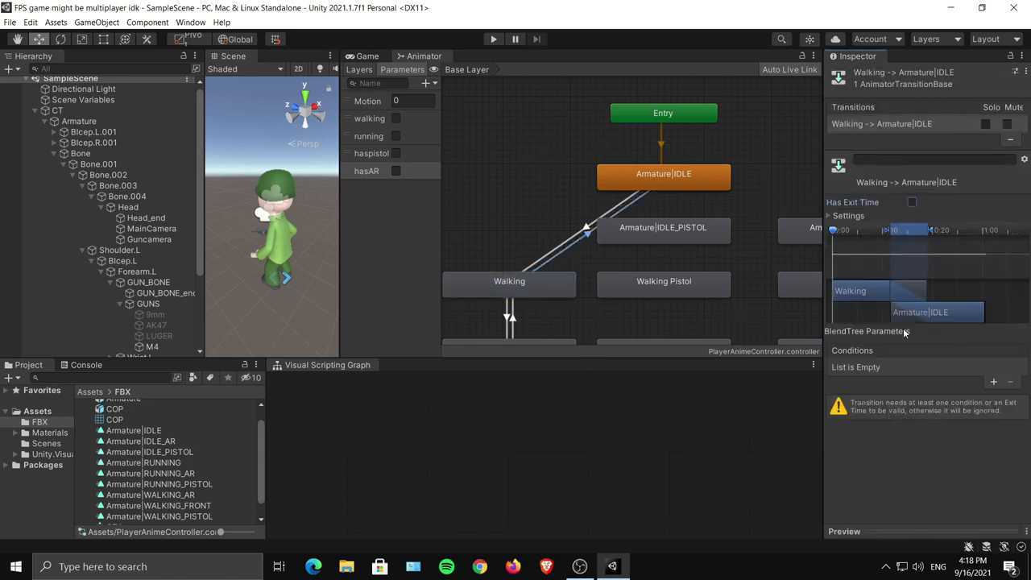
{"action": "left_click", "coordinate": [991, 383]}
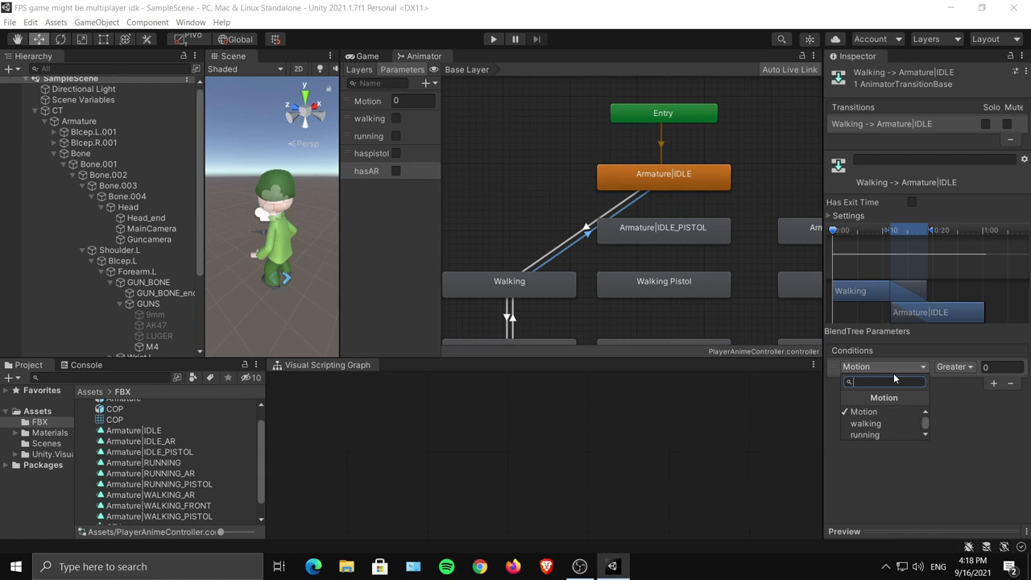
{"action": "left_click", "coordinate": [865, 423]}
Move the Armature|IDLE_PISTOL, Walking Pistol and Running Pistol states together slightly down and away from the unarmed states, and deselect them.
{"action": "middle_click_drag", "start_coordinate": [617, 241], "coordinate": [580, 191]}
{"action": "middle_click_drag", "start_coordinate": [722, 197], "coordinate": [683, 181]}
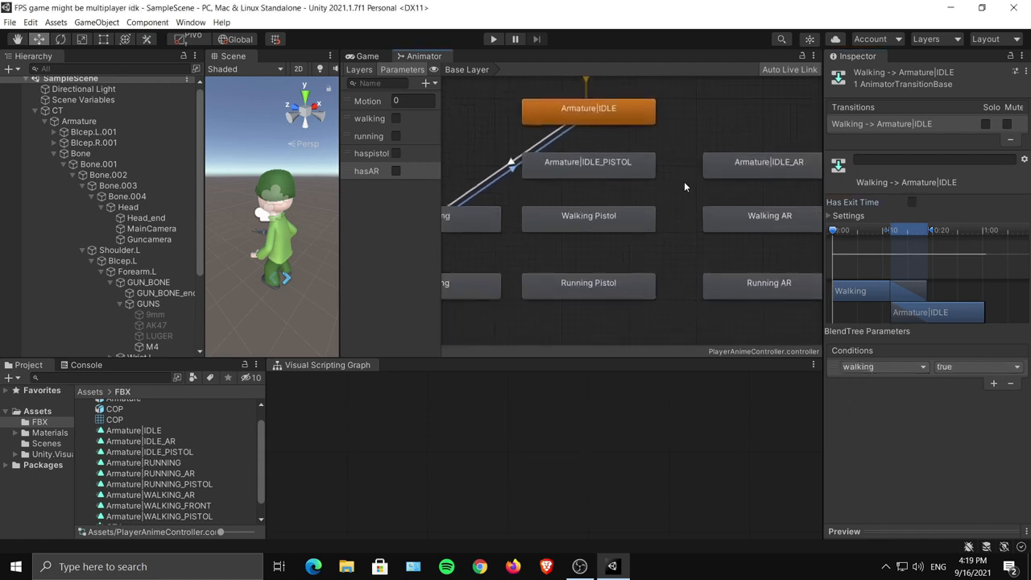
{"action": "left_click_drag", "start_coordinate": [677, 159], "coordinate": [595, 281]}
{"action": "left_click_drag", "start_coordinate": [620, 169], "coordinate": [636, 182]}
{"action": "left_click", "coordinate": [693, 129]}
Move the Armature|IDLE_AR, Walking AR and Running AR states together so their rows line up with the pistol states, and deselect them.
{"action": "middle_click_drag", "start_coordinate": [807, 132], "coordinate": [712, 136]}
{"action": "left_click_drag", "start_coordinate": [757, 132], "coordinate": [686, 331]}
{"action": "mouse_move", "coordinate": [696, 169]}
{"action": "left_mouse_down"}
{"action": "mouse_move", "coordinate": [709, 181]}
{"action": "mouse_move", "coordinate": [690, 178]}
{"action": "left_mouse_up"}
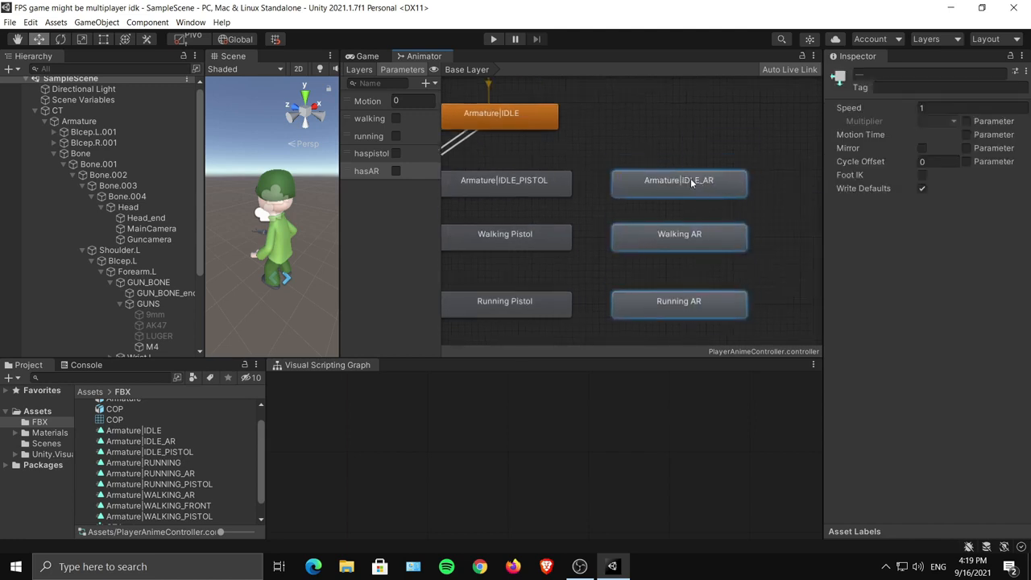
{"action": "left_click", "coordinate": [583, 176]}
Check the conditions of the transitions linking Armature|IDLE, Walking and Running in both directions.
{"action": "middle_click_drag", "start_coordinate": [583, 176], "coordinate": [757, 187]}
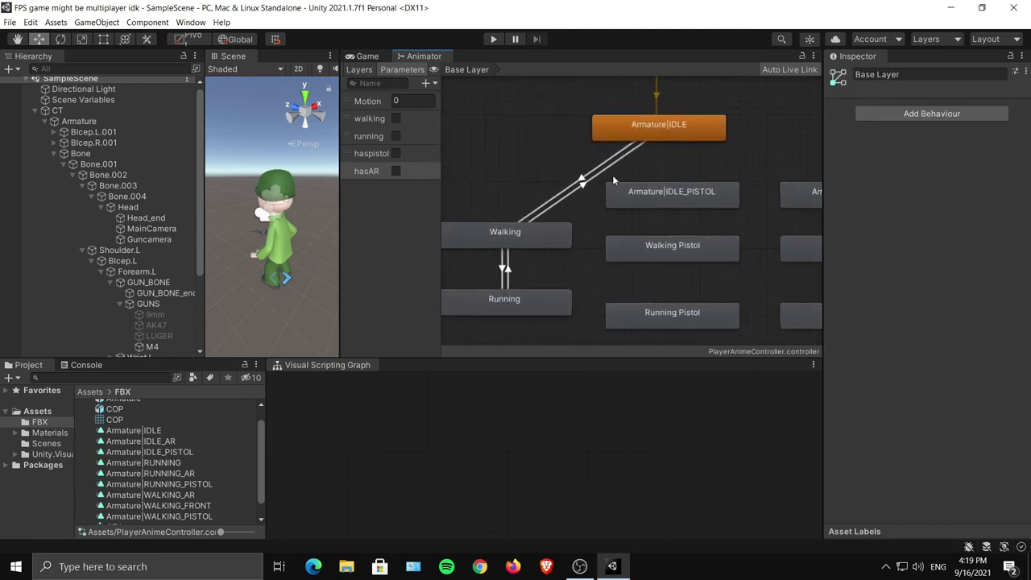
{"action": "left_click", "coordinate": [593, 184]}
{"action": "middle_click_drag", "start_coordinate": [592, 190], "coordinate": [608, 191]}
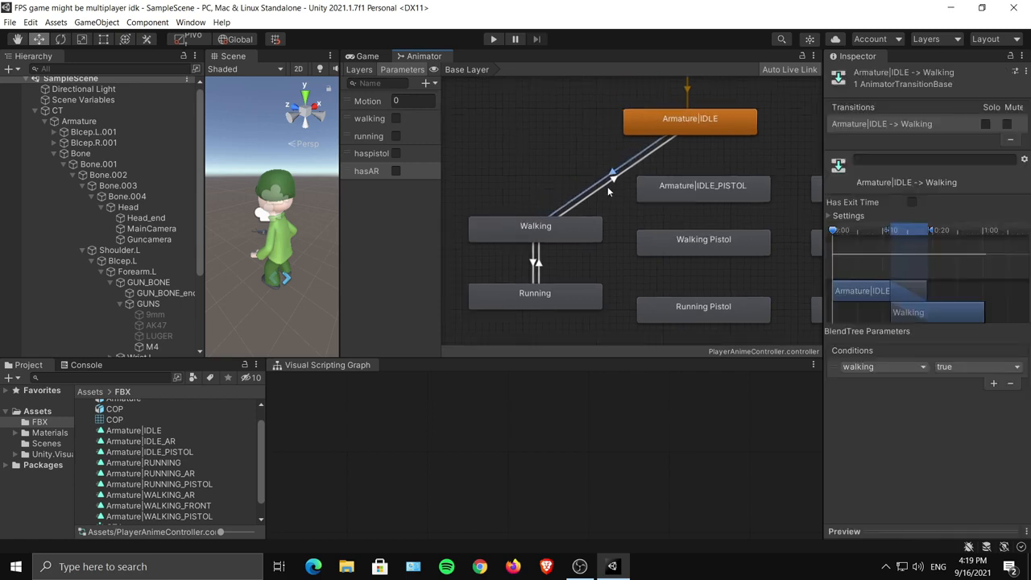
{"action": "left_click", "coordinate": [535, 267]}
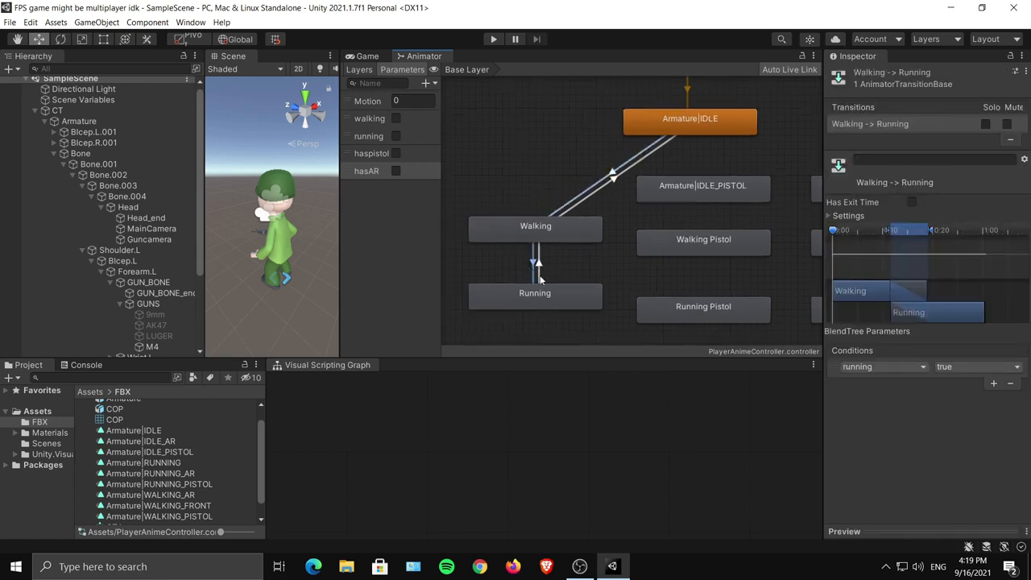
{"action": "left_click", "coordinate": [541, 270]}
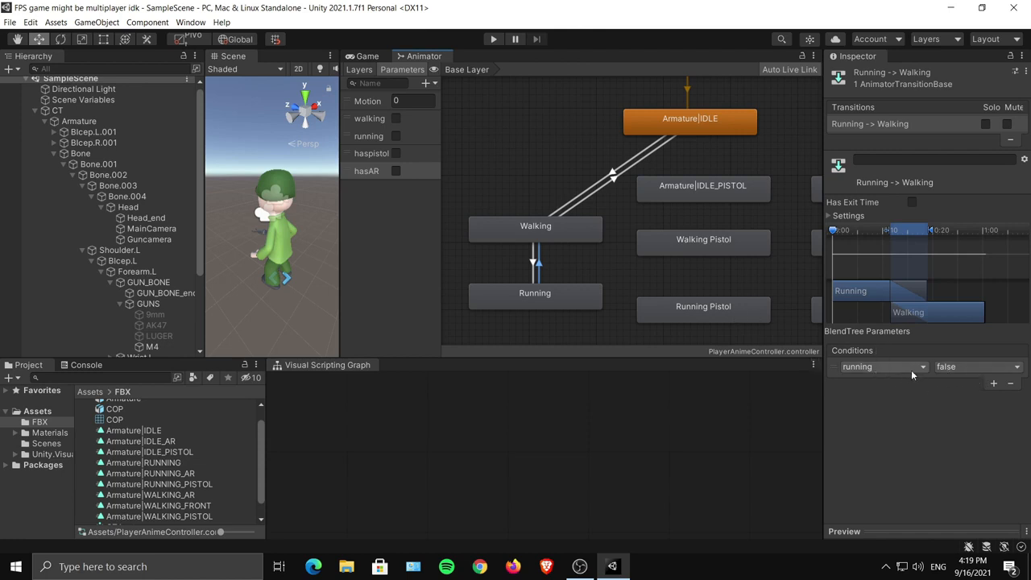
{"action": "left_click", "coordinate": [612, 182]}
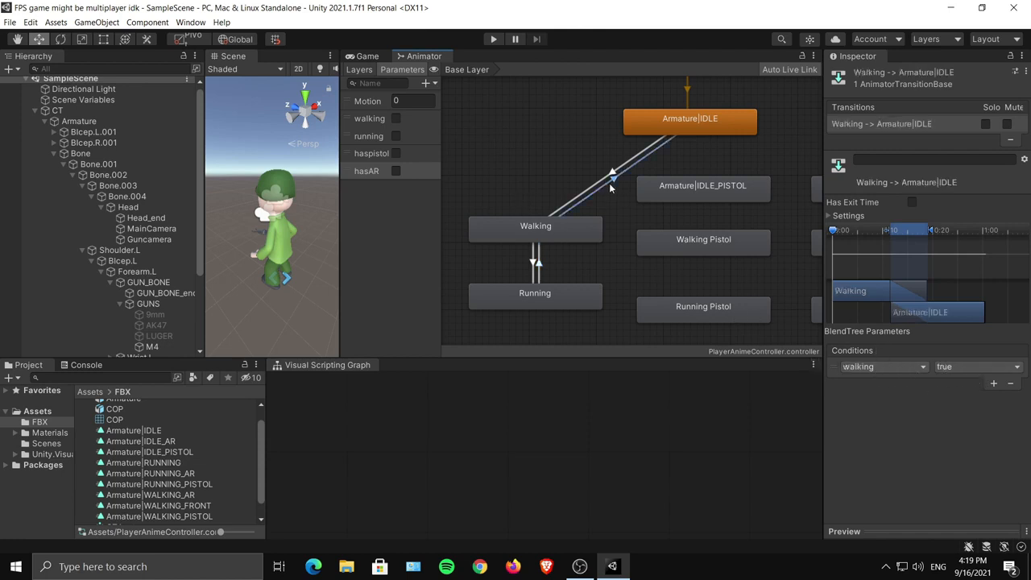
Create a transition from Armature|IDLE to Armature|IDLE_PISTOL, turn off its Has Exit Time and add a condition.
{"action": "middle_click_drag", "start_coordinate": [735, 140], "coordinate": [664, 154]}
{"action": "left_click", "coordinate": [628, 198]}
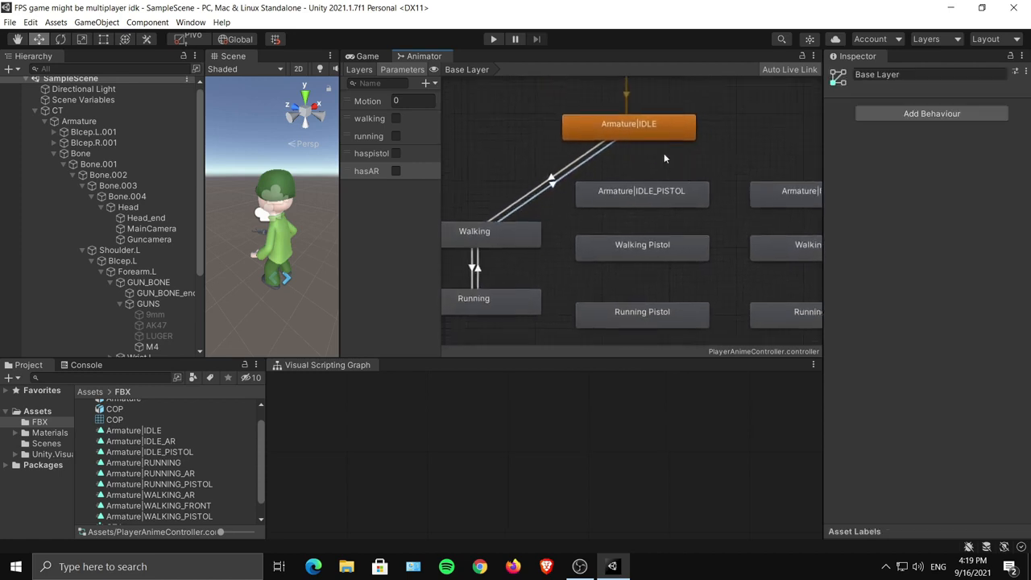
{"action": "right_click", "coordinate": [643, 128]}
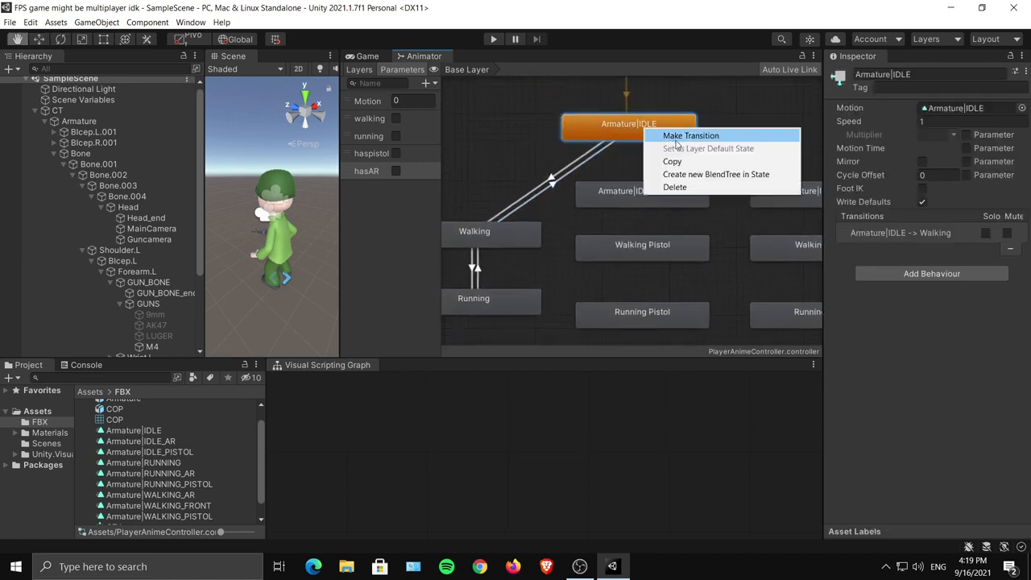
{"action": "left_click", "coordinate": [677, 137]}
{"action": "left_click", "coordinate": [653, 200]}
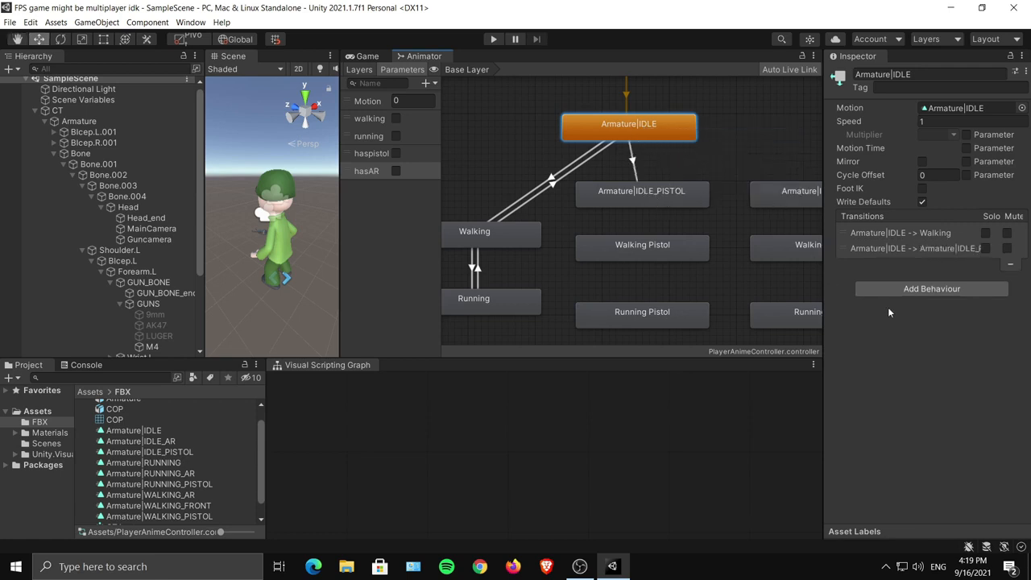
{"action": "left_click", "coordinate": [650, 194]}
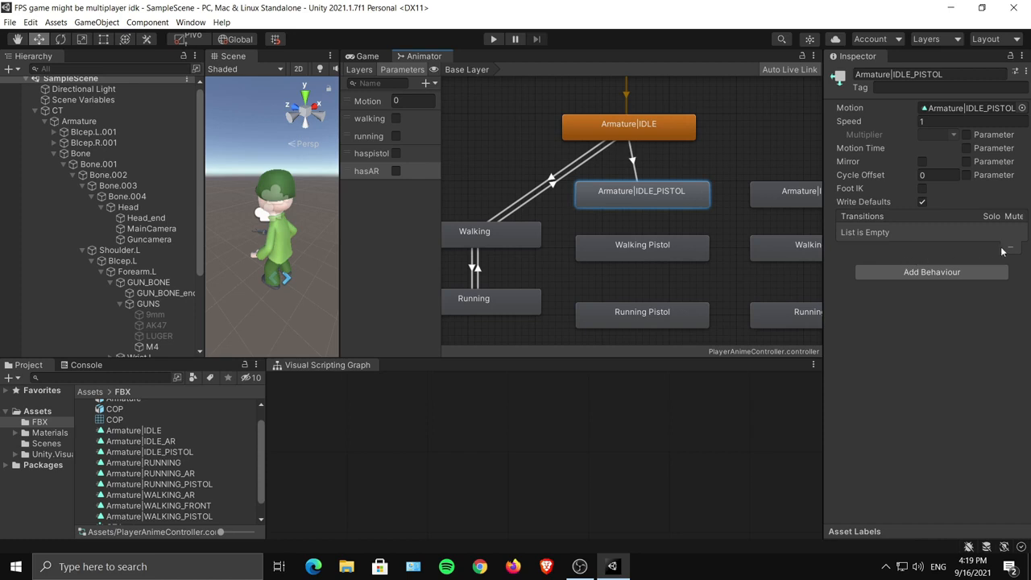
{"action": "left_click", "coordinate": [633, 163]}
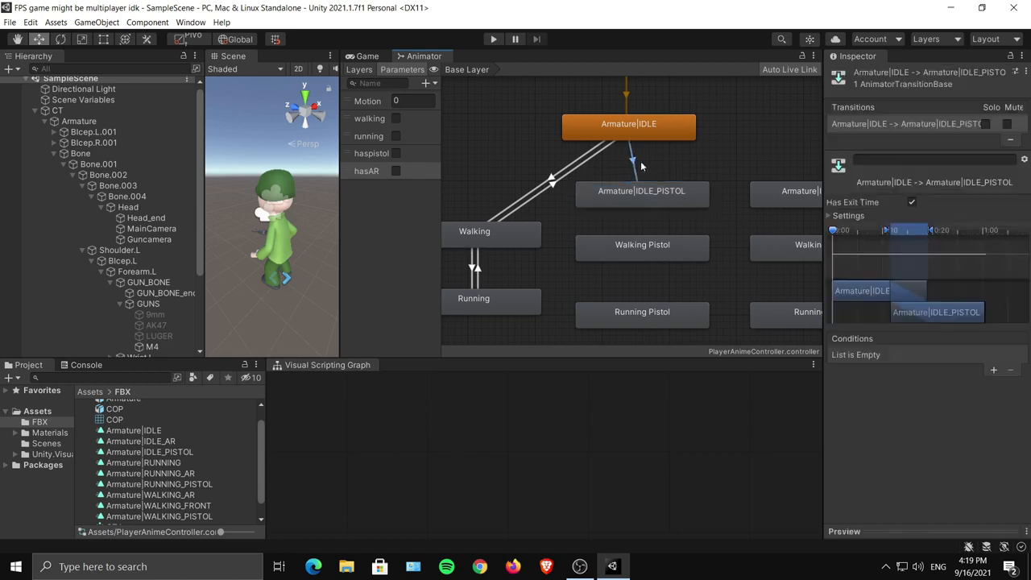
{"action": "left_click", "coordinate": [911, 202]}
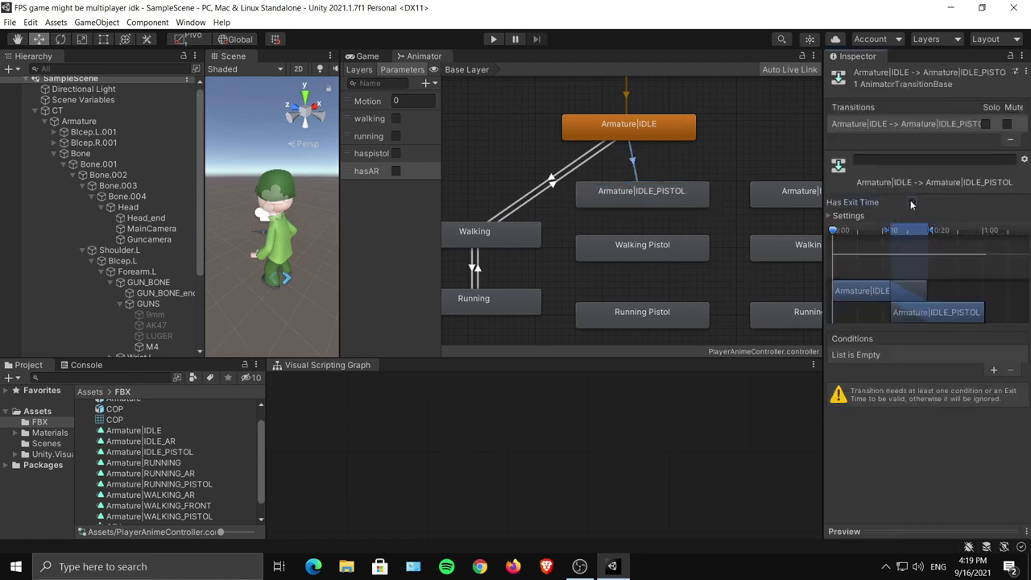
{"action": "left_click", "coordinate": [993, 370]}
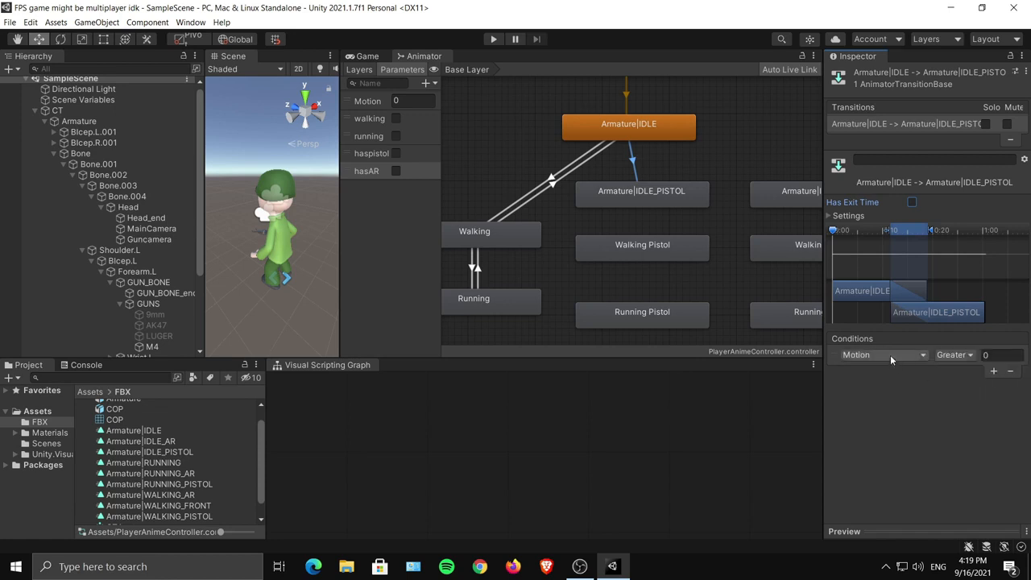
{"action": "left_click", "coordinate": [890, 355]}
{"action": "left_click", "coordinate": [893, 412]}
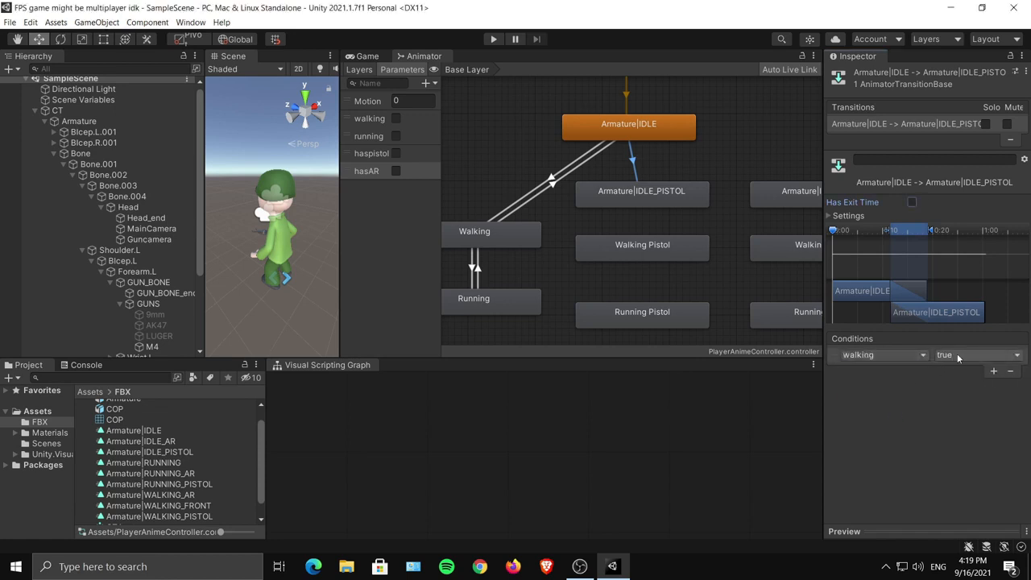
{"action": "left_click", "coordinate": [993, 371]}
{"action": "left_click", "coordinate": [920, 372]}
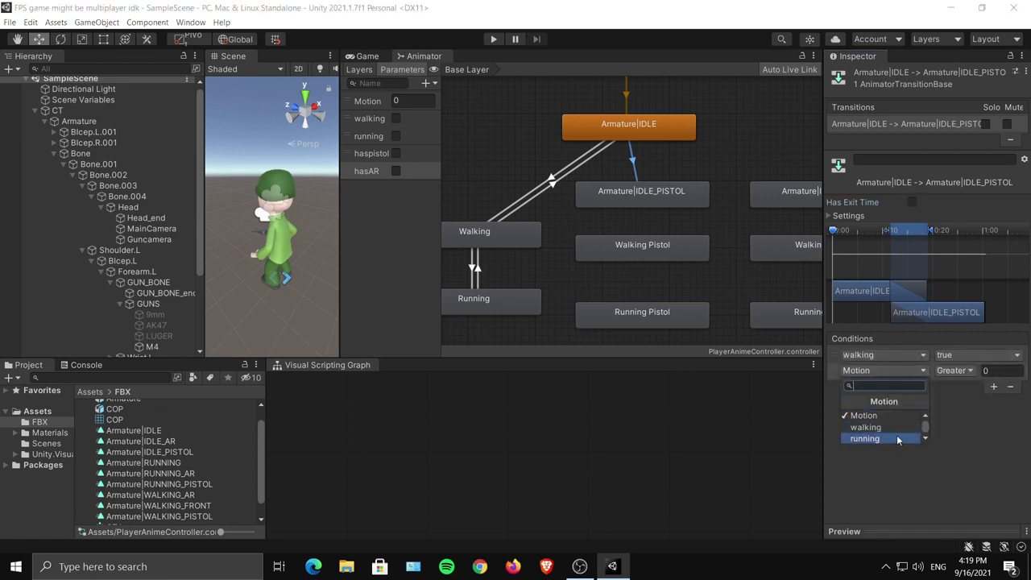
{"action": "scroll", "coordinate": [926, 428], "scroll_direction": "down", "scroll_amount": 2}
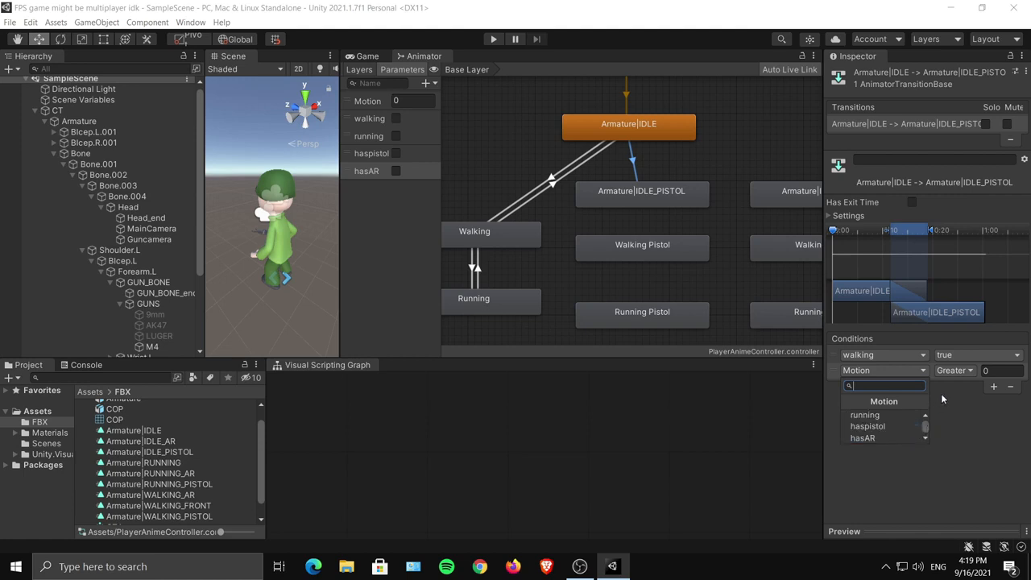
{"action": "left_click", "coordinate": [941, 398]}
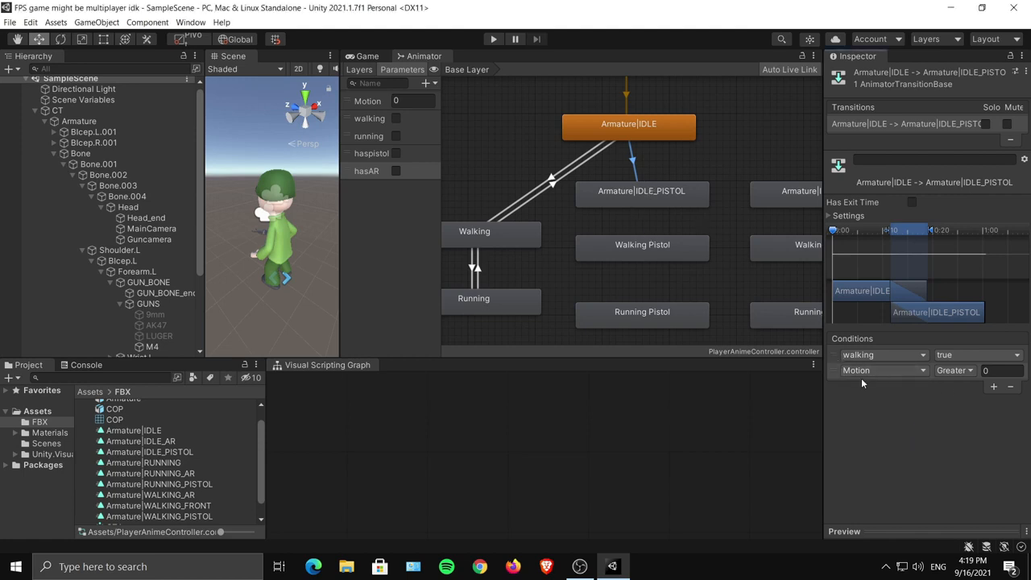
{"action": "left_click", "coordinate": [839, 356]}
{"action": "left_click", "coordinate": [1010, 387]}
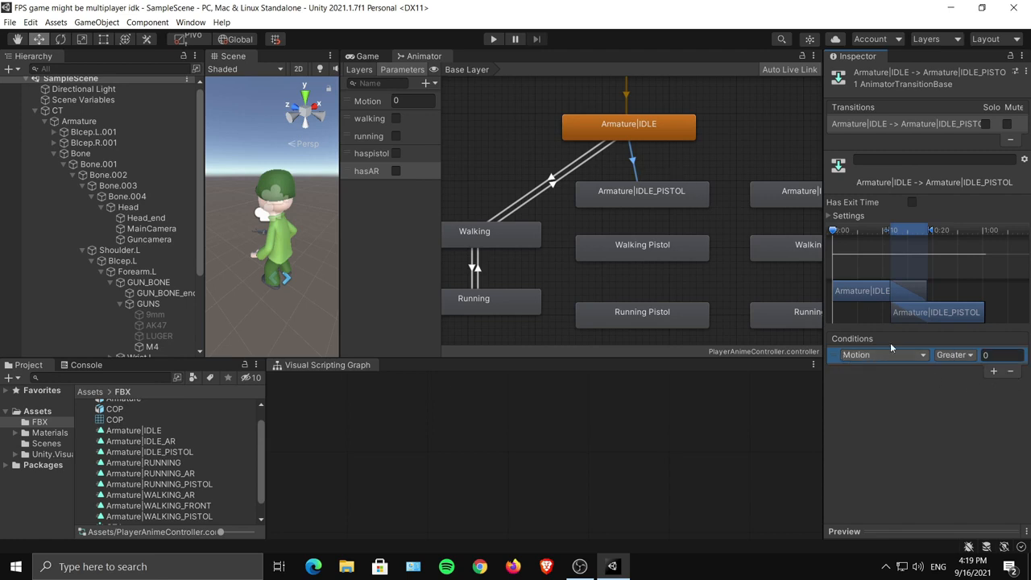
Set the condition of the Armature|IDLE to Armature|IDLE_PISTOL transition to haspistol true.
{"action": "left_click", "coordinate": [892, 354]}
{"action": "scroll", "coordinate": [926, 414], "scroll_direction": "down", "scroll_amount": 1}
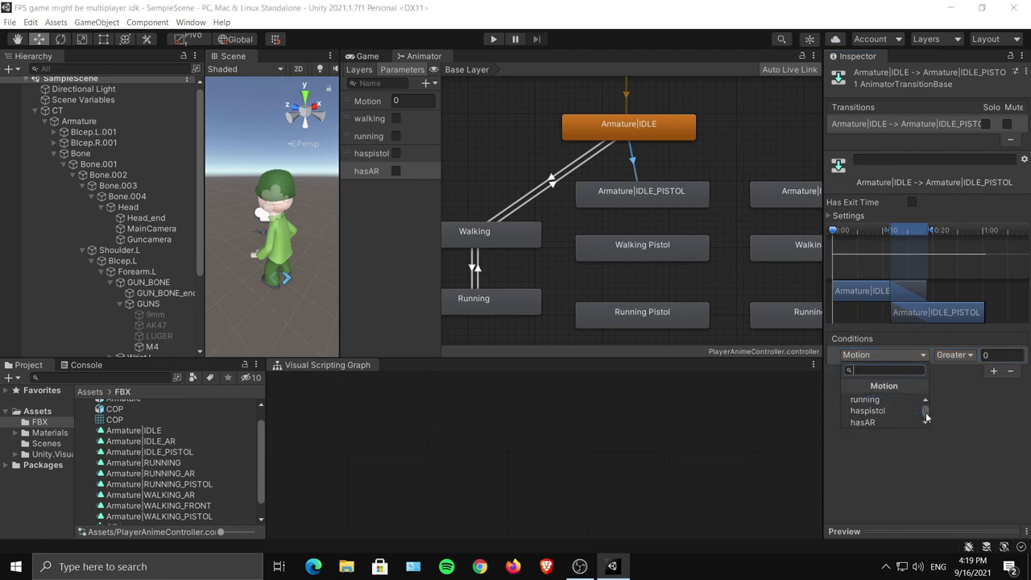
{"action": "left_click", "coordinate": [911, 411]}
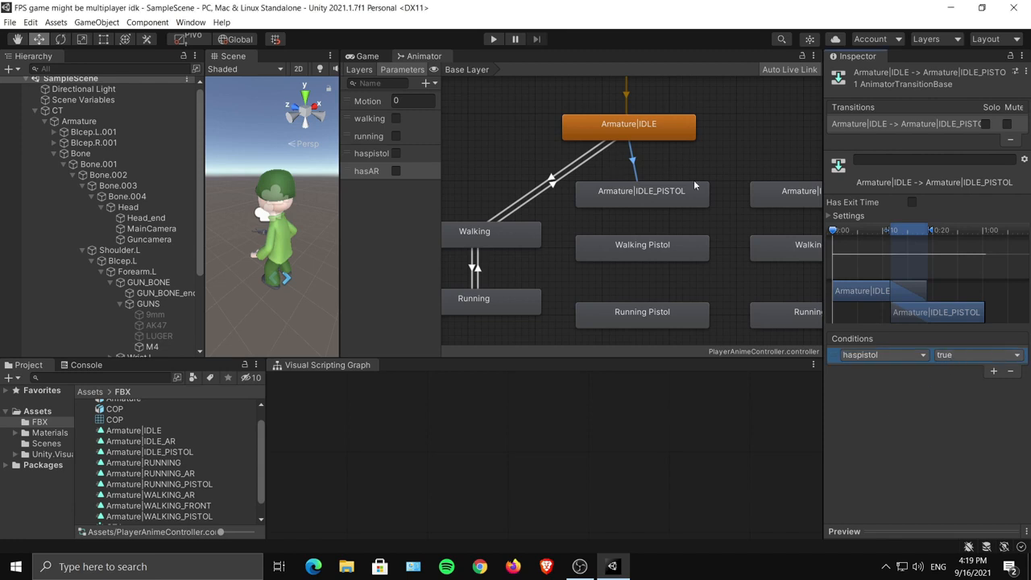
Create a transition from Armature|IDLE_PISTOL back to Armature|IDLE and turn off its Has Exit Time.
{"action": "middle_click_drag", "start_coordinate": [695, 185], "coordinate": [677, 187]}
{"action": "left_click", "coordinate": [659, 202]}
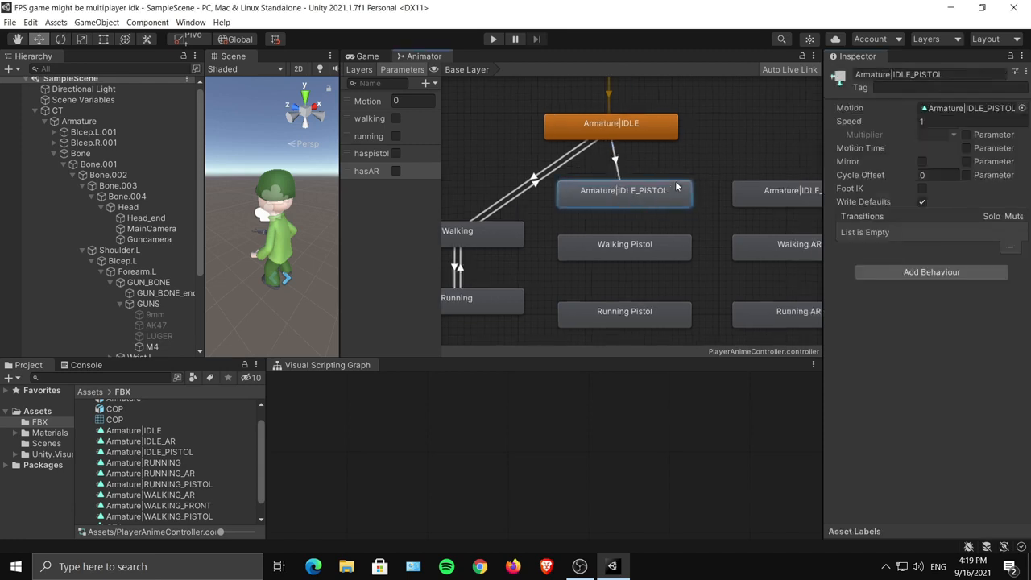
{"action": "middle_click_drag", "start_coordinate": [657, 148], "coordinate": [588, 139]}
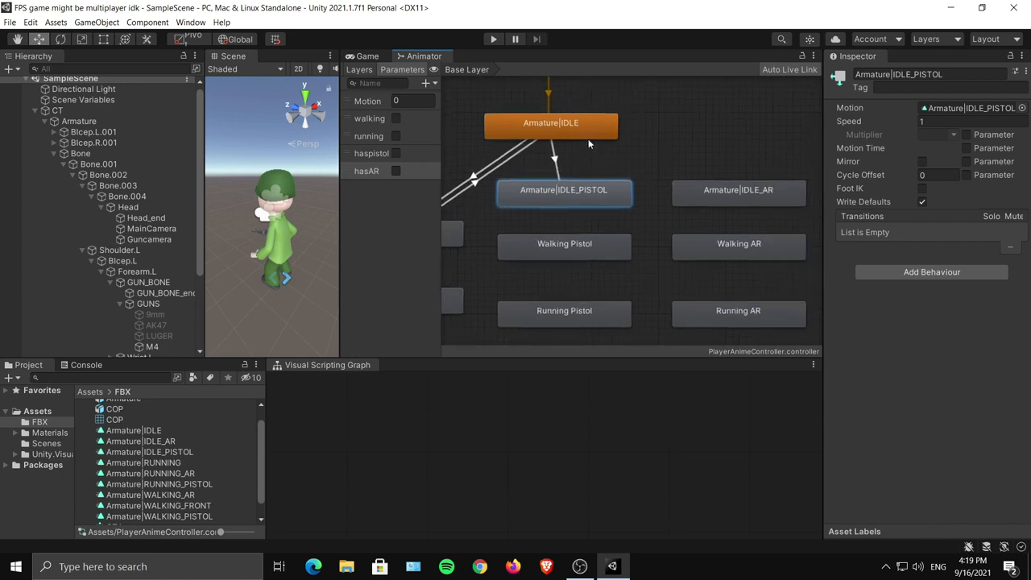
{"action": "right_click", "coordinate": [578, 191]}
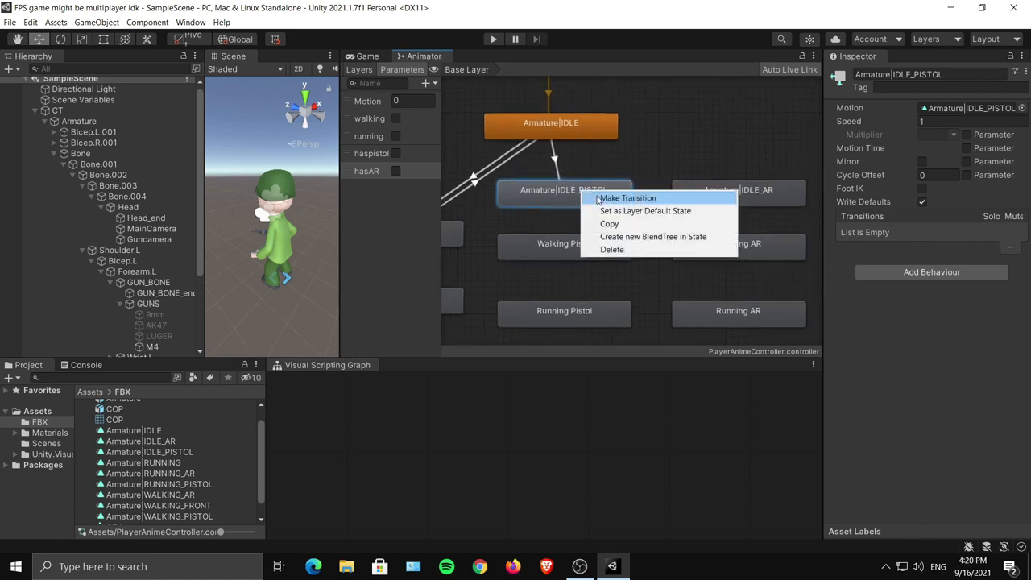
{"action": "left_click", "coordinate": [600, 198]}
{"action": "left_click", "coordinate": [594, 121]}
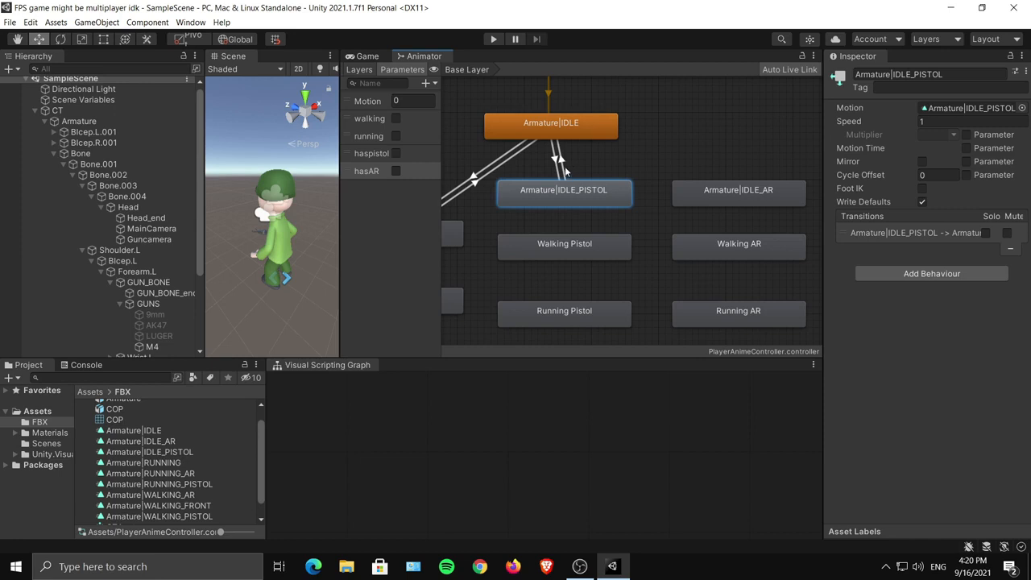
{"action": "left_click", "coordinate": [562, 165]}
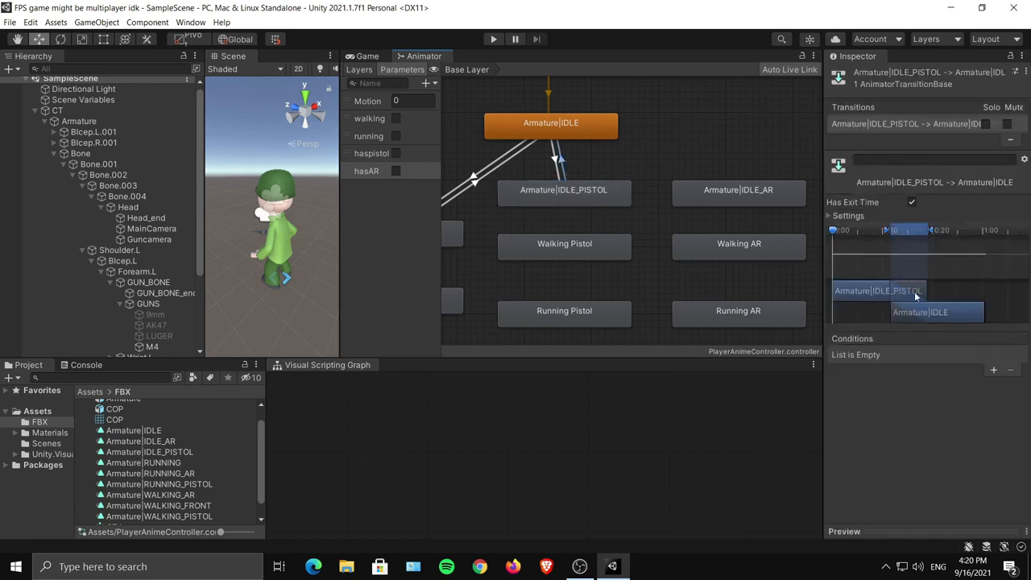
{"action": "left_click", "coordinate": [912, 202]}
Add a condition of haspistol set to false on the transition from Armature|IDLE_PISTOL to Armature|IDLE.
{"action": "middle_click_drag", "start_coordinate": [535, 129], "coordinate": [566, 140]}
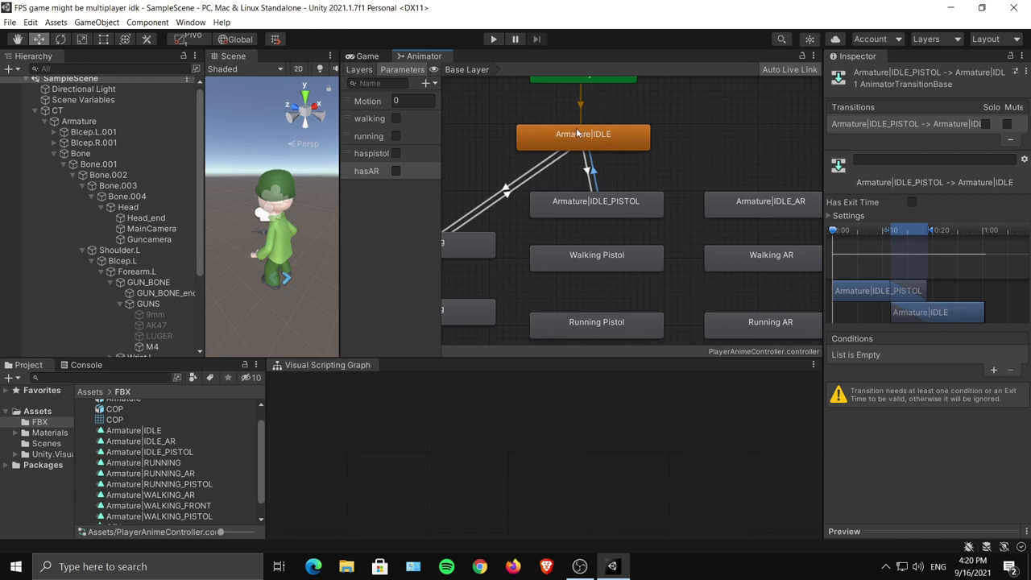
{"action": "middle_click_drag", "start_coordinate": [578, 135], "coordinate": [616, 165]}
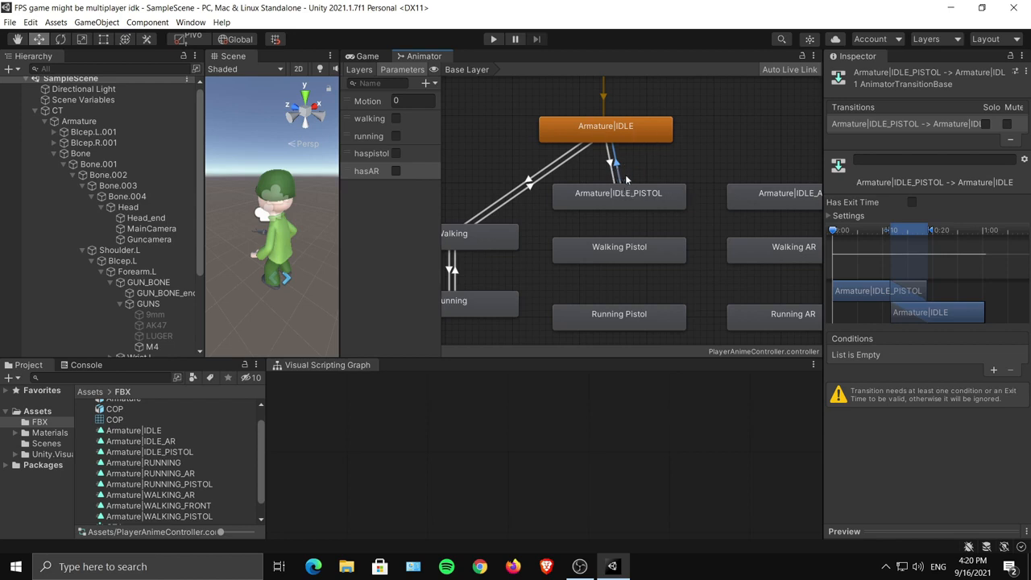
{"action": "left_click", "coordinate": [993, 371]}
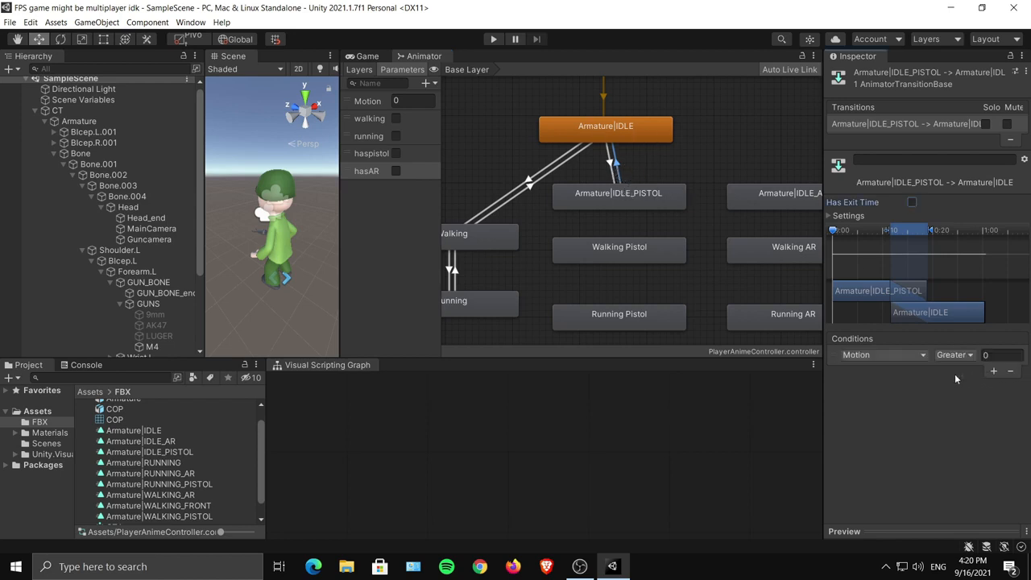
{"action": "left_click", "coordinate": [900, 355]}
{"action": "scroll", "coordinate": [925, 412], "scroll_direction": "down", "scroll_amount": 2}
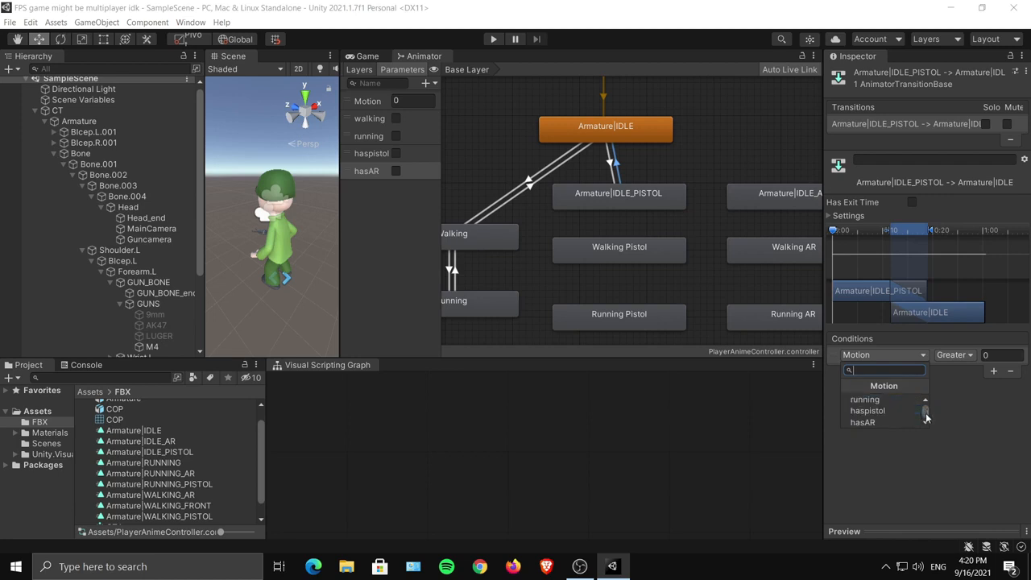
{"action": "left_click", "coordinate": [878, 411]}
{"action": "left_click", "coordinate": [967, 355]}
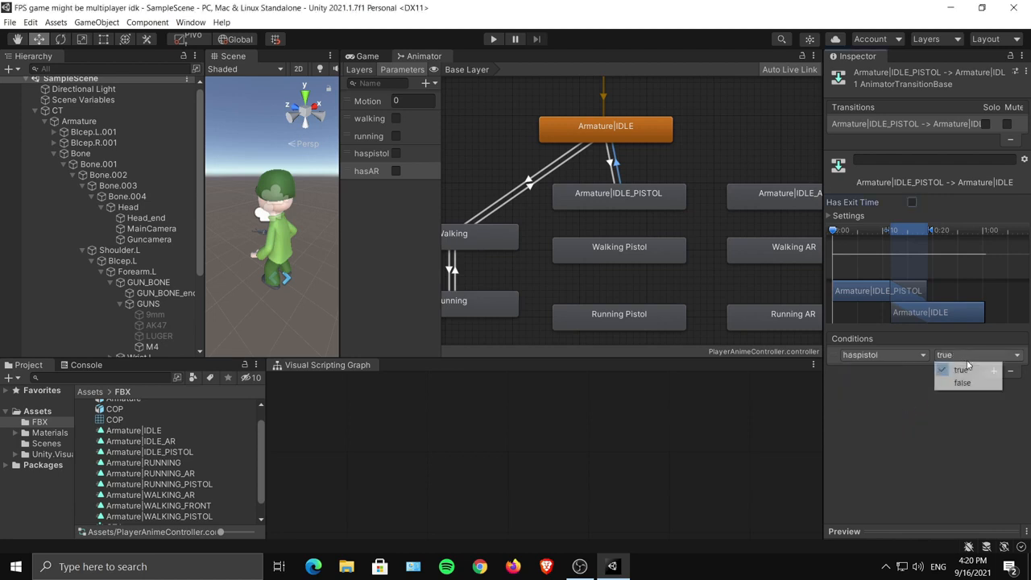
{"action": "left_click", "coordinate": [964, 384]}
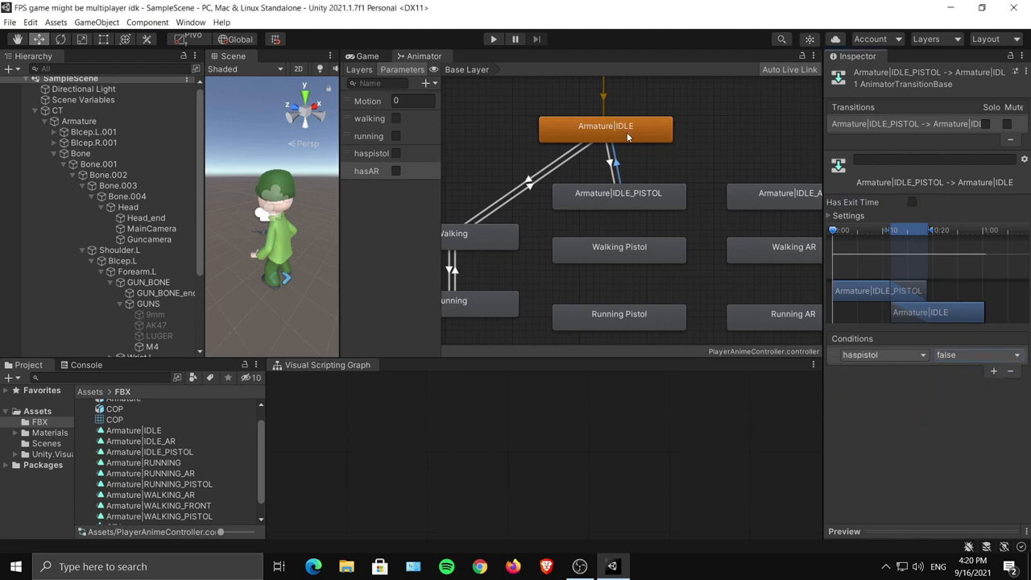
Create a transition from Armature|IDLE_PISTOL to Walking Pistol and turn off its Has Exit Time.
{"action": "middle_click_drag", "start_coordinate": [695, 182], "coordinate": [666, 157]}
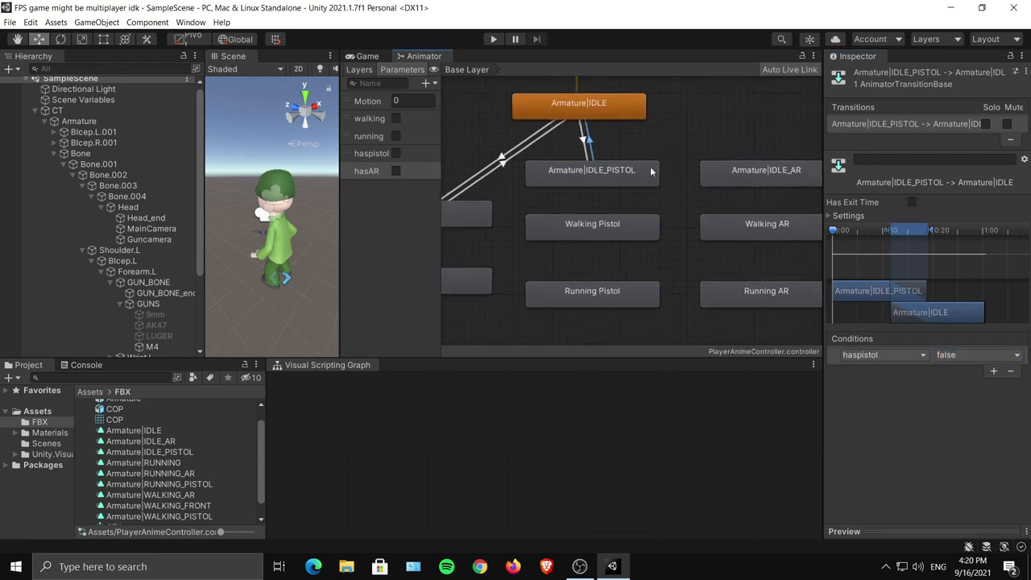
{"action": "left_click", "coordinate": [577, 174]}
{"action": "right_click", "coordinate": [585, 171]}
{"action": "left_click", "coordinate": [605, 178]}
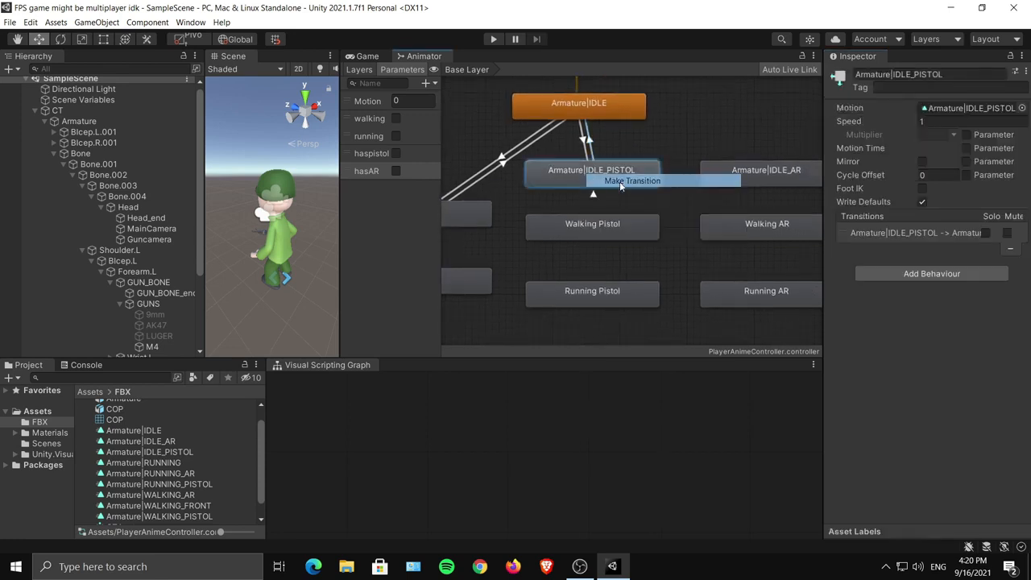
{"action": "left_click", "coordinate": [589, 230]}
{"action": "left_click", "coordinate": [591, 204]}
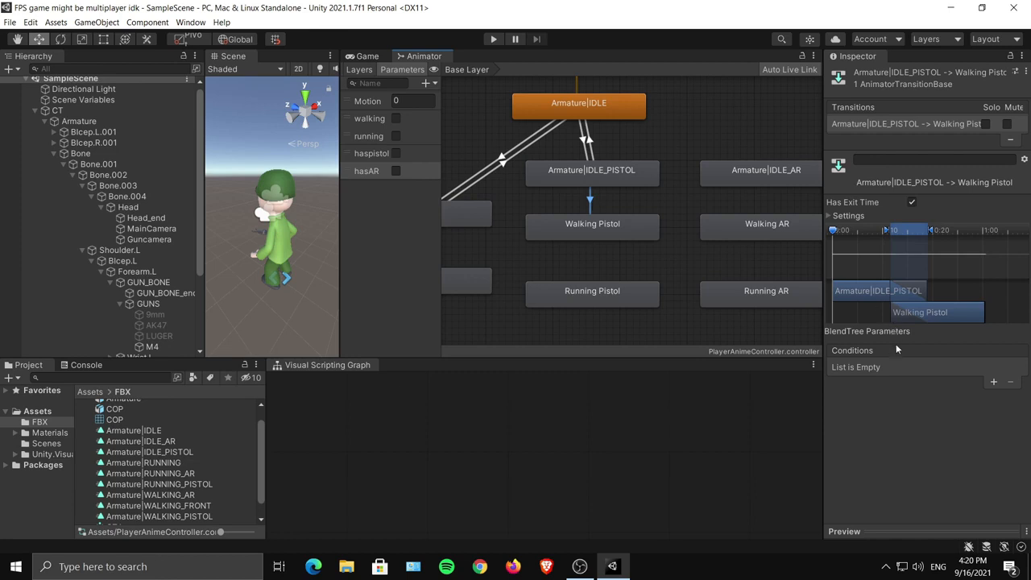
{"action": "left_click", "coordinate": [911, 202]}
Add the conditions haspistol true and walking true to the transition from Armature|IDLE_PISTOL to Walking Pistol.
{"action": "left_click", "coordinate": [993, 382]}
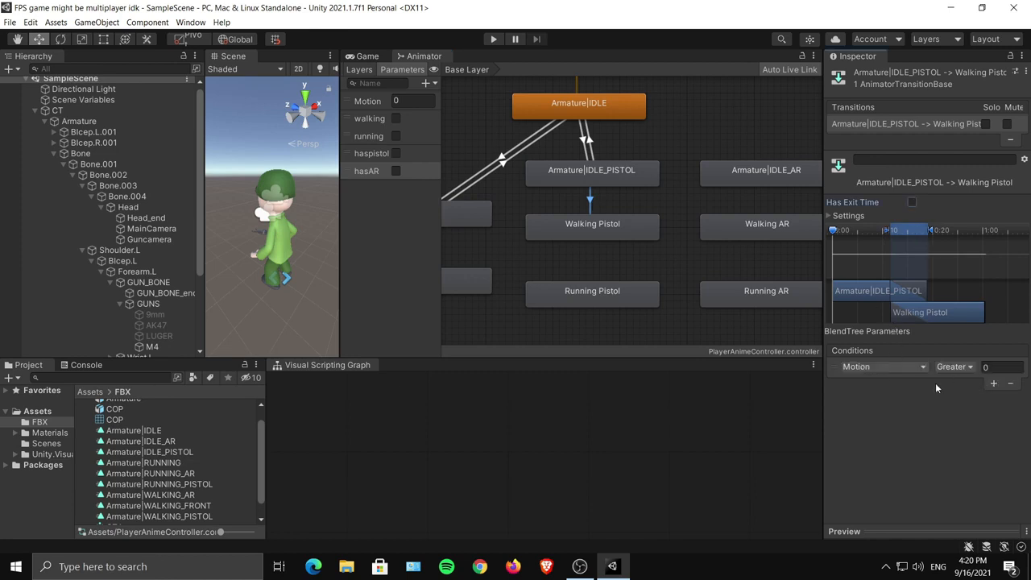
{"action": "left_click", "coordinate": [881, 366]}
{"action": "left_click_drag", "start_coordinate": [925, 425], "coordinate": [924, 430]}
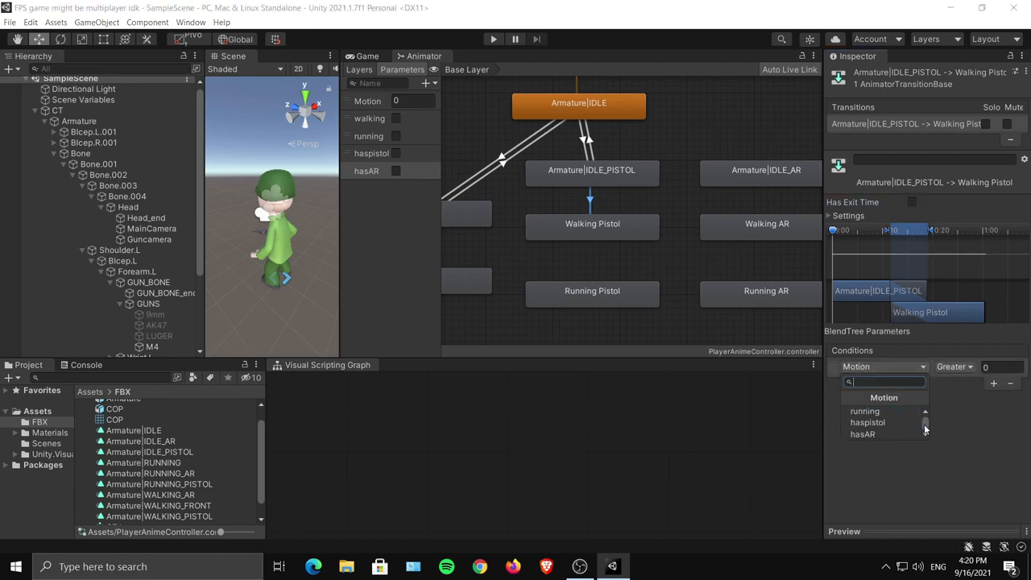
{"action": "left_click", "coordinate": [867, 422]}
{"action": "left_click", "coordinate": [966, 366]}
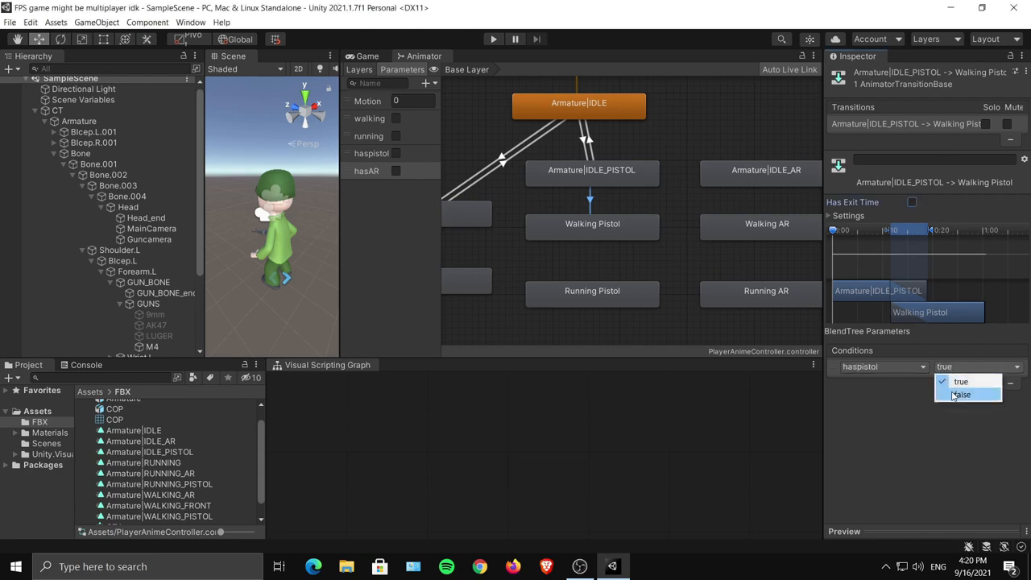
{"action": "left_click", "coordinate": [957, 381]}
{"action": "left_click", "coordinate": [994, 384]}
{"action": "left_click", "coordinate": [876, 382]}
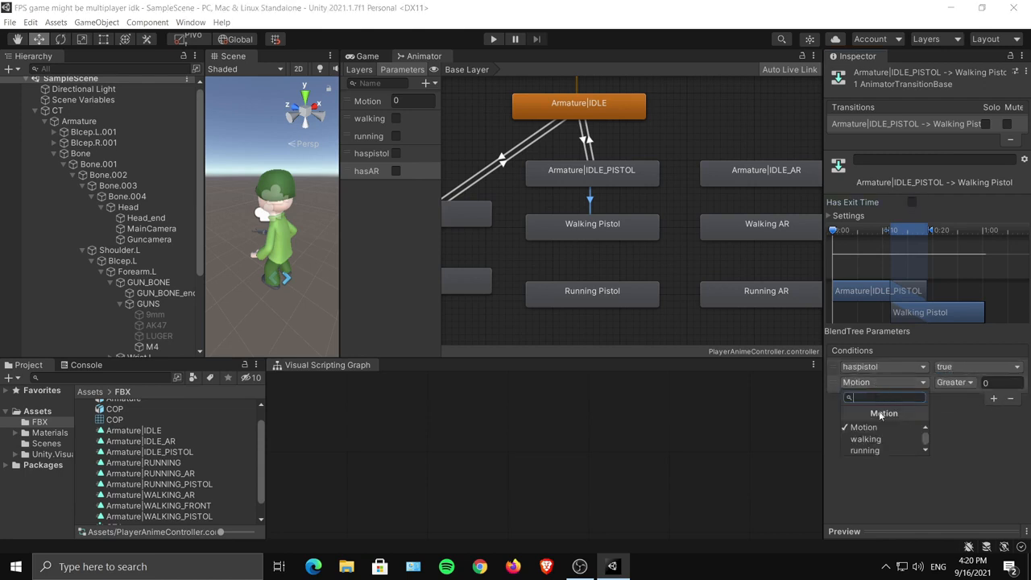
{"action": "left_click", "coordinate": [865, 439]}
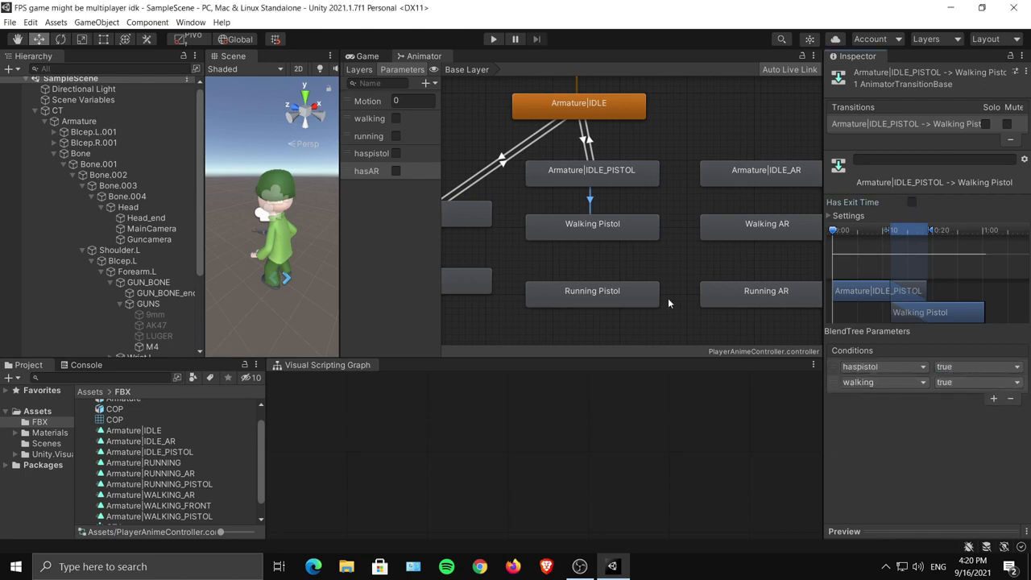
Create a transition from Walking Pistol to Running Pistol.
{"action": "middle_click_drag", "start_coordinate": [599, 213], "coordinate": [595, 207]}
{"action": "left_click", "coordinate": [574, 225]}
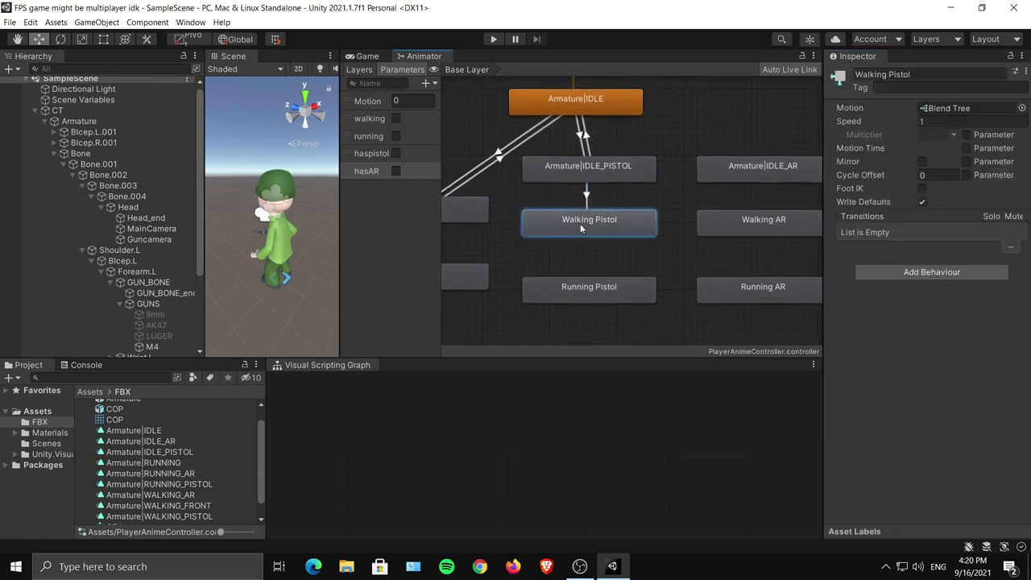
{"action": "right_click", "coordinate": [579, 223]}
{"action": "left_click", "coordinate": [599, 232]}
{"action": "left_click", "coordinate": [585, 298]}
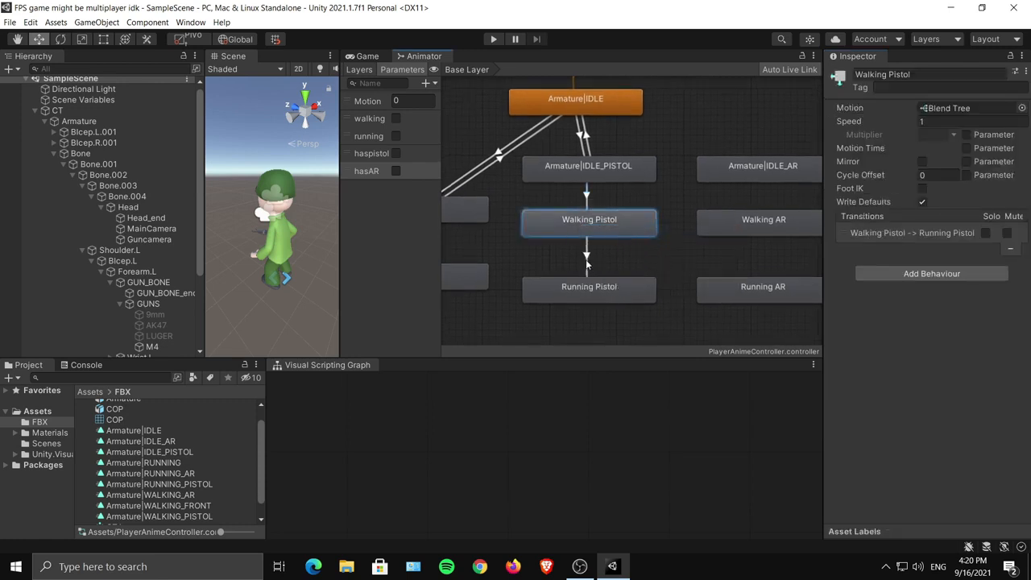
Turn off Has Exit Time on the Walking Pistol to Running Pistol transition and add the conditions haspistol true and running true.
{"action": "left_click", "coordinate": [586, 260]}
{"action": "left_click", "coordinate": [911, 202]}
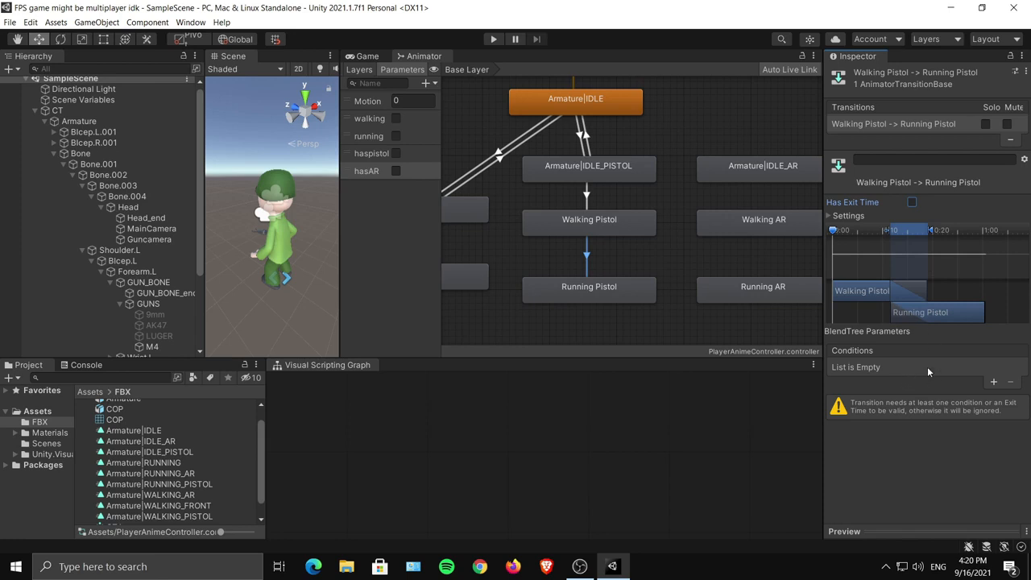
{"action": "left_click", "coordinate": [993, 382]}
{"action": "left_click", "coordinate": [884, 367]}
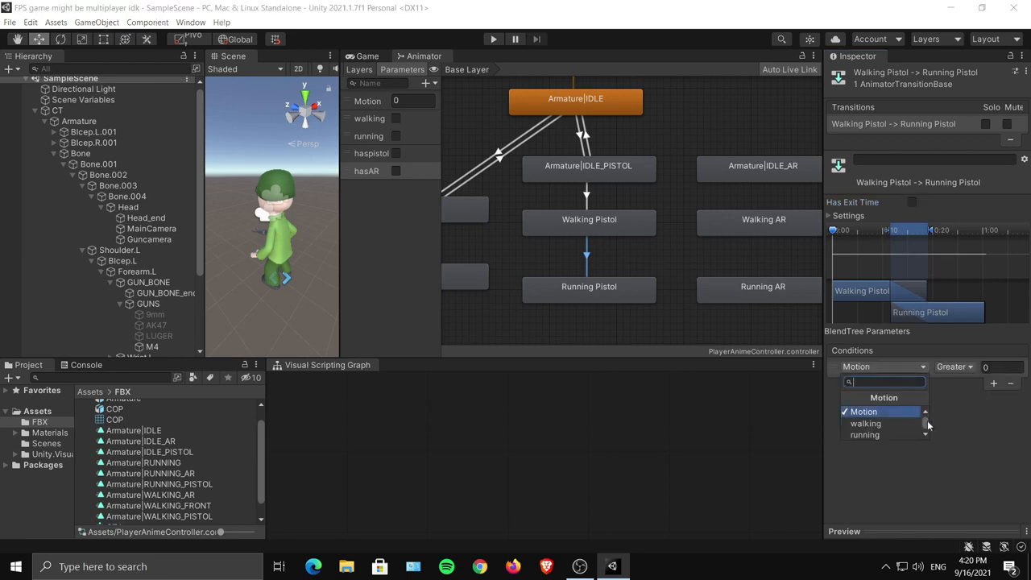
{"action": "scroll", "coordinate": [926, 424], "scroll_direction": "down", "scroll_amount": 2}
{"action": "left_click", "coordinate": [904, 422]}
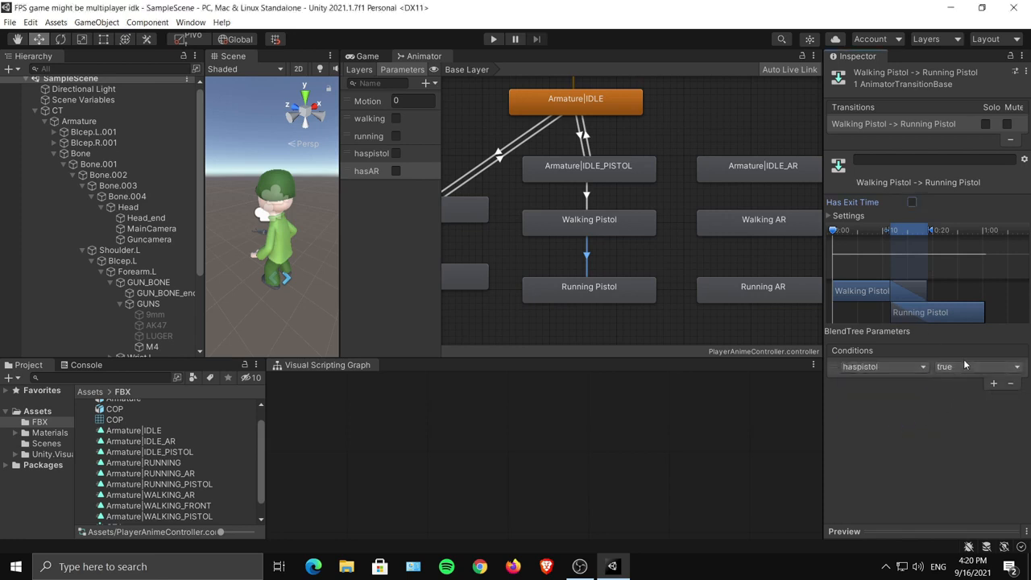
{"action": "left_click", "coordinate": [993, 384]}
{"action": "left_click", "coordinate": [908, 383]}
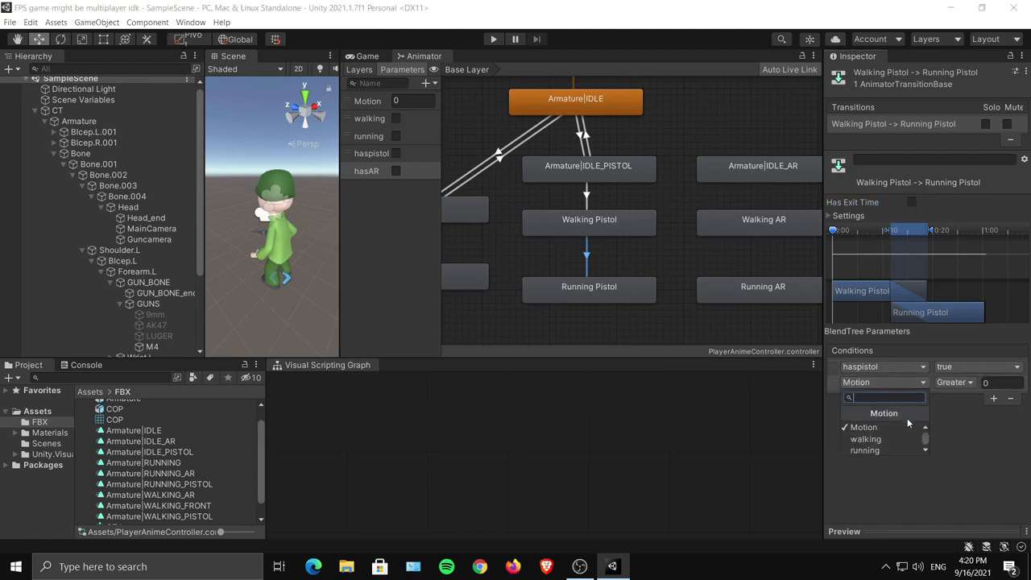
{"action": "left_click", "coordinate": [895, 449]}
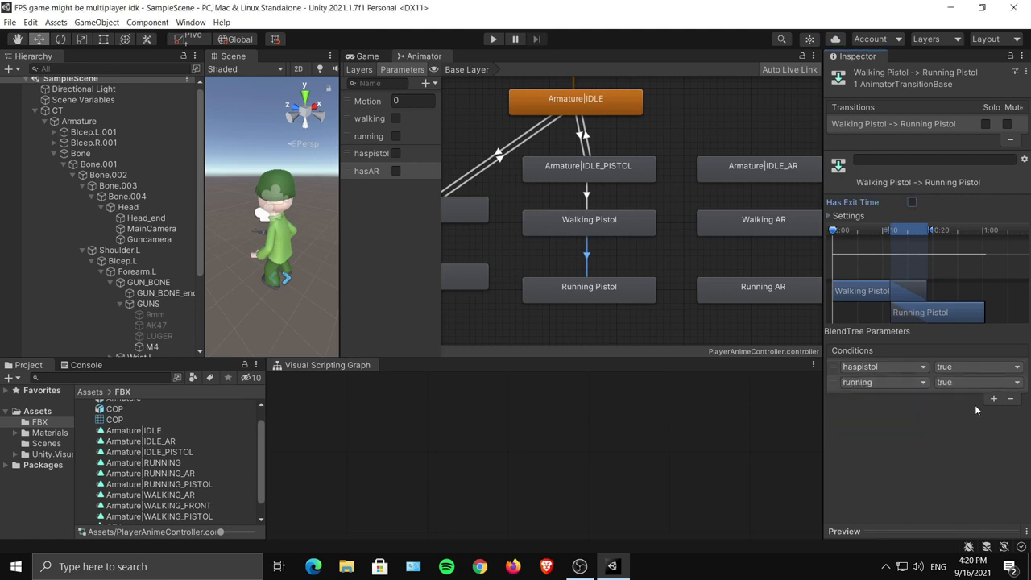
Create a transition from Running Pistol back to Walking Pistol and turn off its Has Exit Time.
{"action": "left_click", "coordinate": [620, 290]}
{"action": "right_click", "coordinate": [620, 291]}
{"action": "left_click", "coordinate": [645, 298]}
{"action": "left_click", "coordinate": [591, 226]}
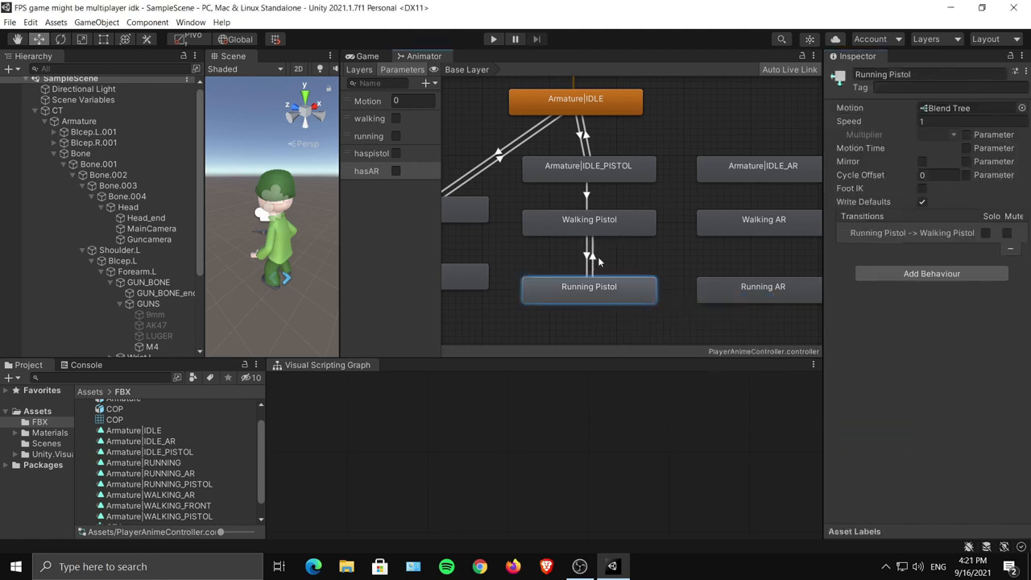
{"action": "left_click", "coordinate": [596, 257]}
{"action": "left_click", "coordinate": [912, 203]}
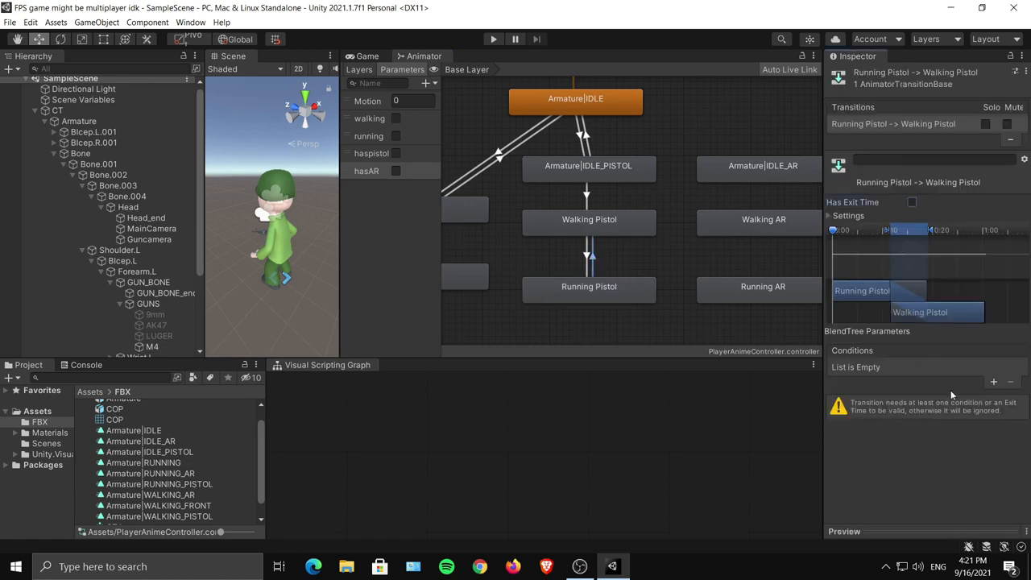
Add a condition of running set to false on the transition from Running Pistol to Walking Pistol.
{"action": "left_click", "coordinate": [993, 382]}
{"action": "left_click", "coordinate": [885, 367]}
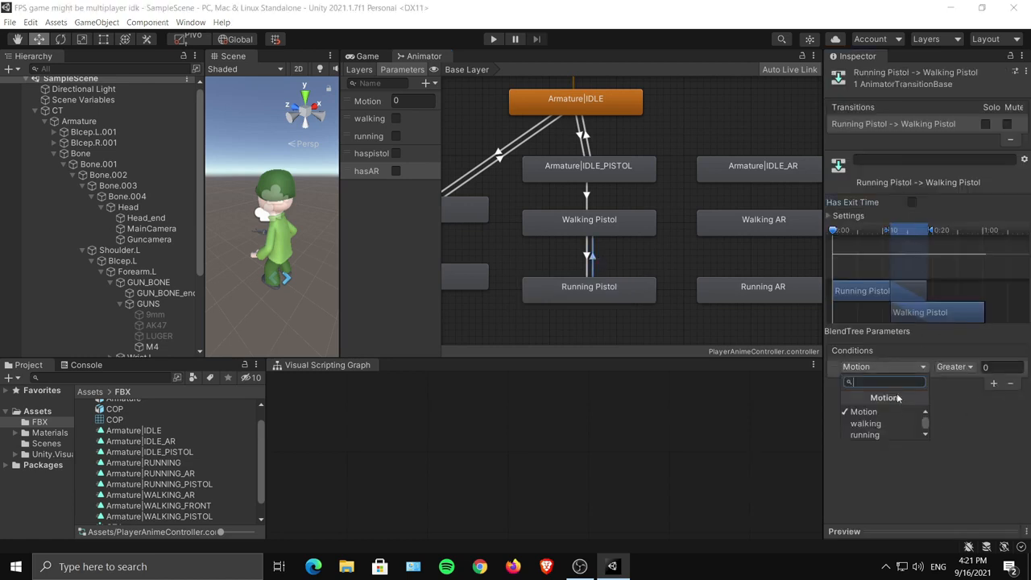
{"action": "left_click", "coordinate": [894, 434]}
{"action": "left_click", "coordinate": [958, 367]}
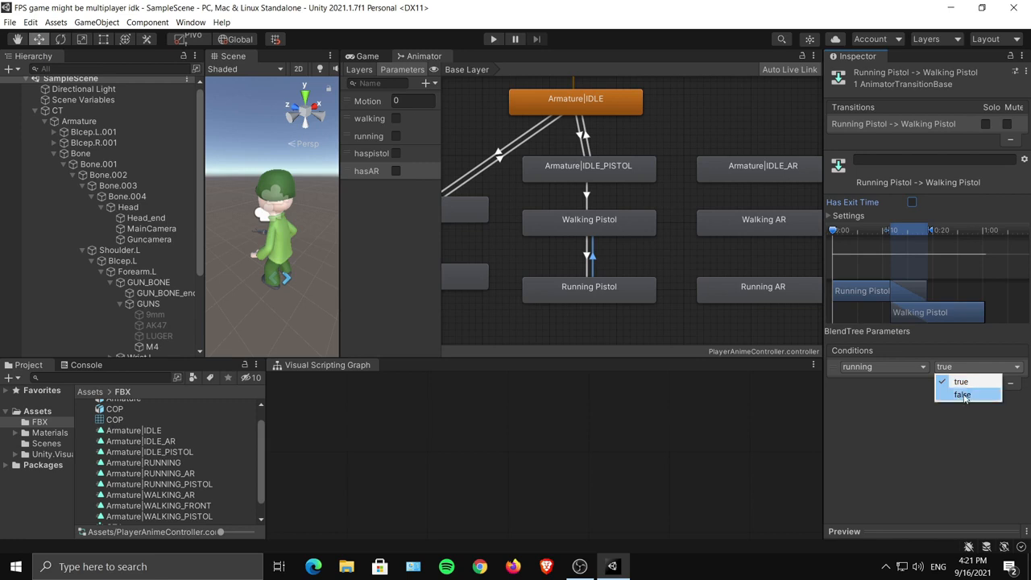
{"action": "left_click", "coordinate": [959, 398]}
Create a transition from Walking Pistol back to Armature|IDLE_PISTOL and turn off its Has Exit Time.
{"action": "middle_click_drag", "start_coordinate": [648, 232], "coordinate": [634, 272]}
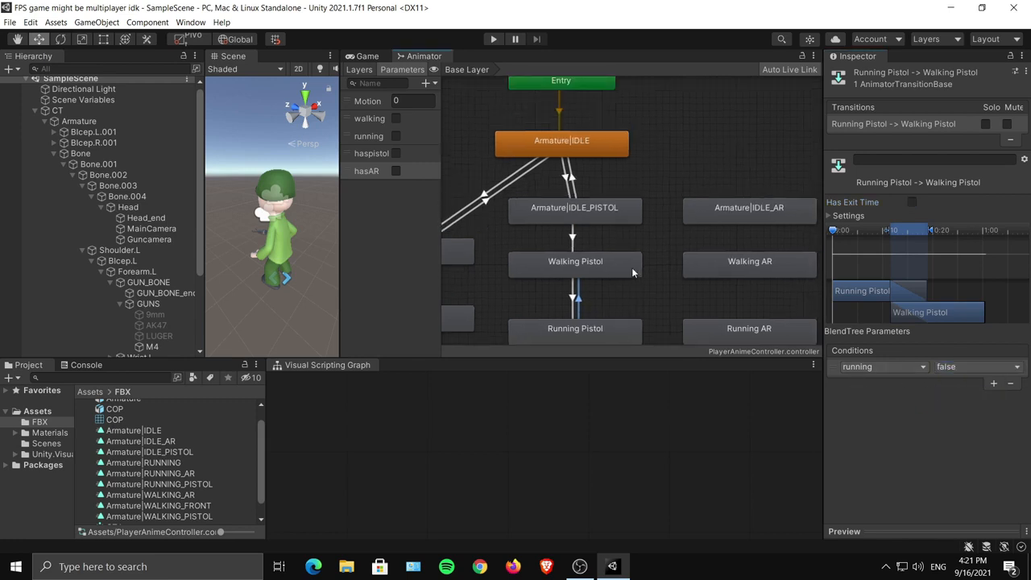
{"action": "right_click", "coordinate": [596, 263]}
{"action": "left_click", "coordinate": [642, 269]}
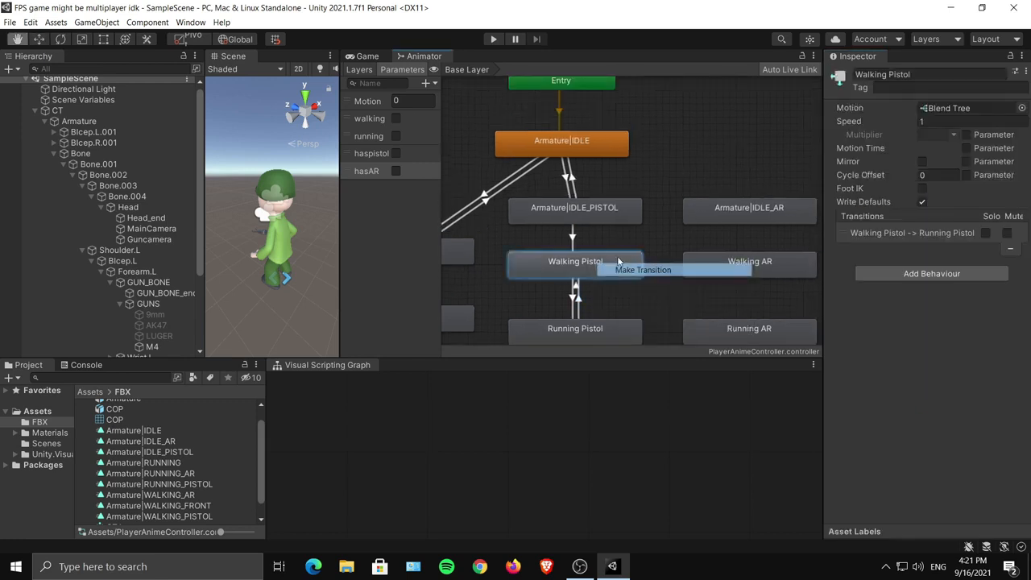
{"action": "left_click", "coordinate": [610, 201]}
{"action": "left_click", "coordinate": [577, 240]}
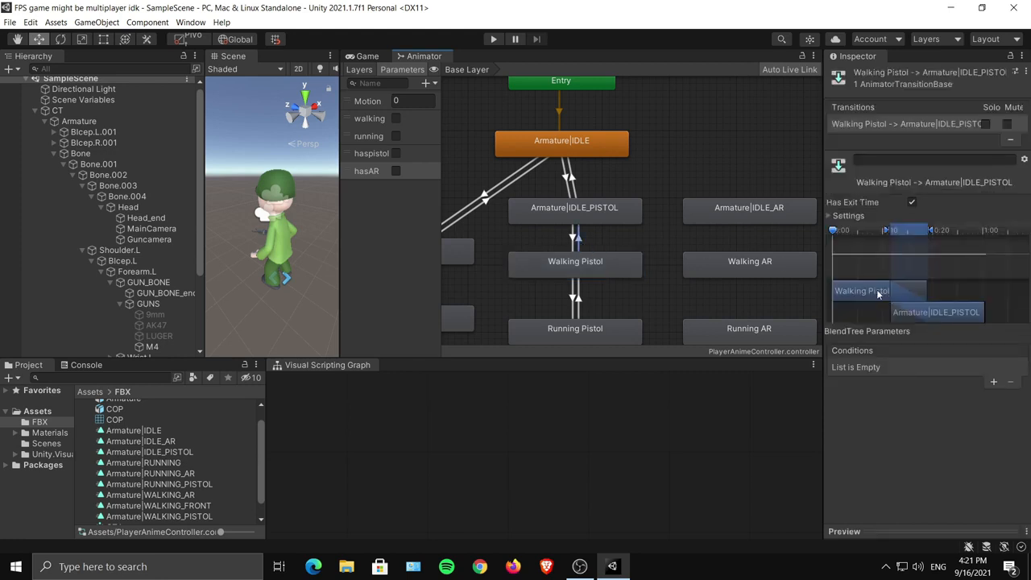
{"action": "left_click", "coordinate": [911, 202]}
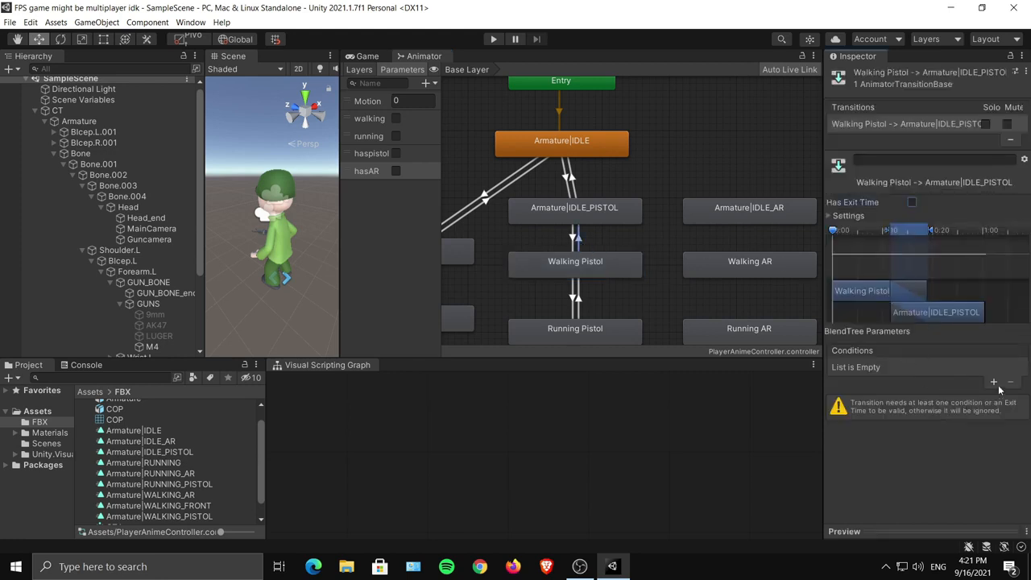
Add a condition of walking set to false on the transition from Walking Pistol to Armature|IDLE_PISTOL.
{"action": "left_click", "coordinate": [993, 382]}
{"action": "left_click", "coordinate": [914, 368]}
{"action": "left_click", "coordinate": [915, 425]}
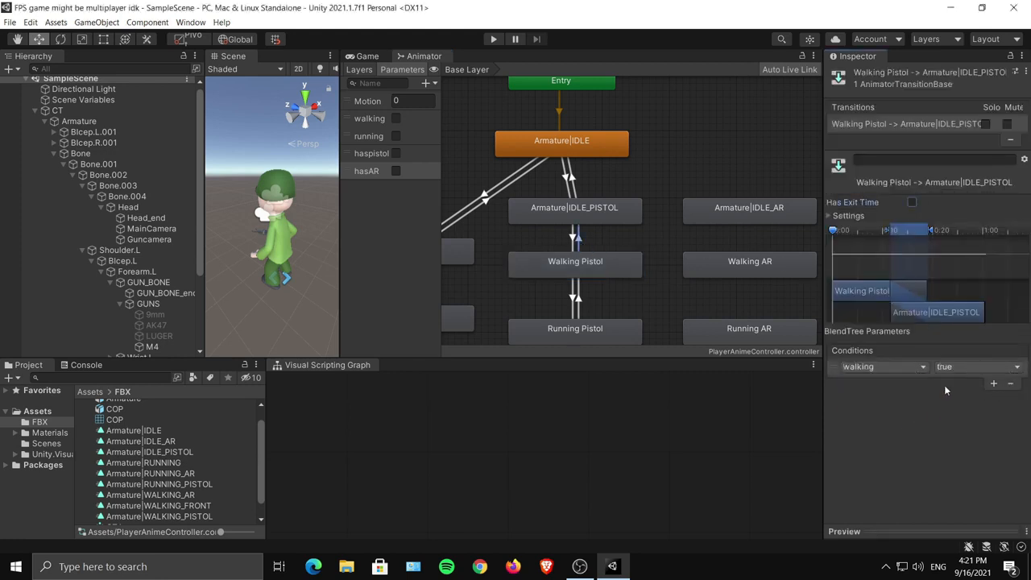
{"action": "left_click", "coordinate": [967, 369]}
{"action": "left_click", "coordinate": [954, 393]}
{"action": "left_click", "coordinate": [568, 183]}
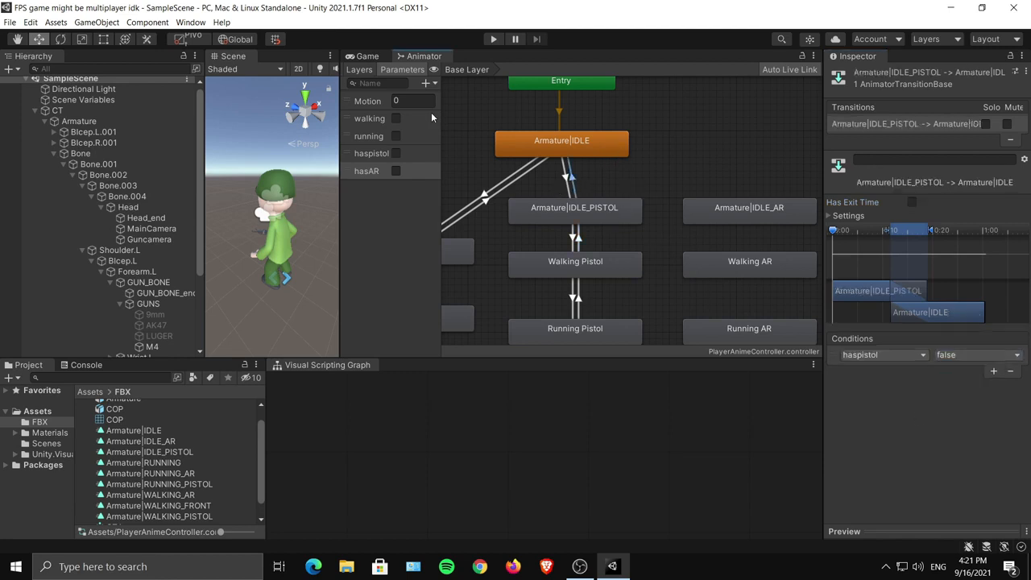
Create a transition from Armature|IDLE to Armature|IDLE_AR and turn off its Has Exit Time.
{"action": "middle_click_drag", "start_coordinate": [649, 188], "coordinate": [609, 166]}
{"action": "left_click", "coordinate": [634, 152]}
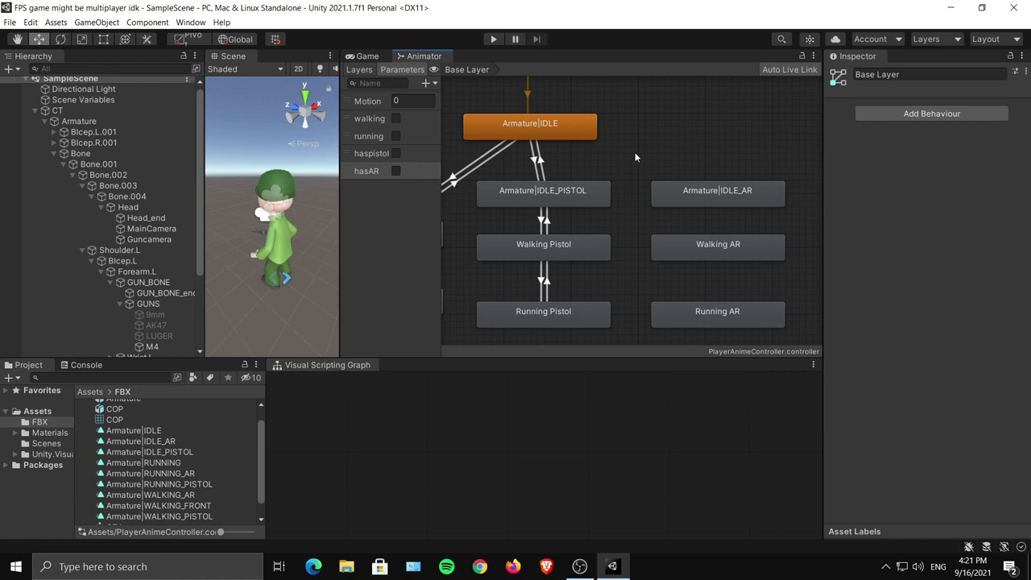
{"action": "middle_click_drag", "start_coordinate": [635, 152], "coordinate": [581, 144]}
{"action": "right_click", "coordinate": [517, 120]}
{"action": "left_click", "coordinate": [564, 127]}
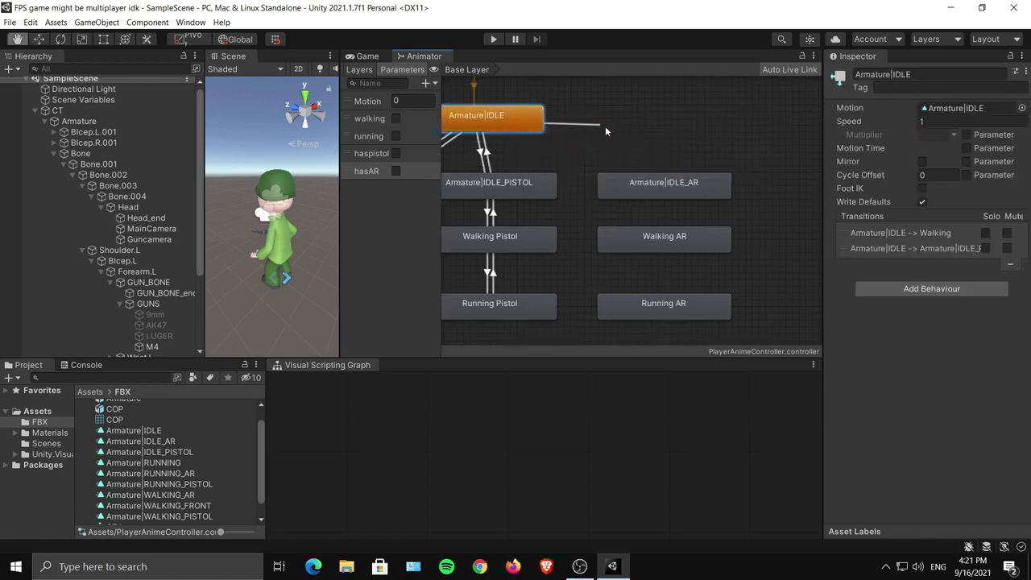
{"action": "left_click", "coordinate": [678, 186]}
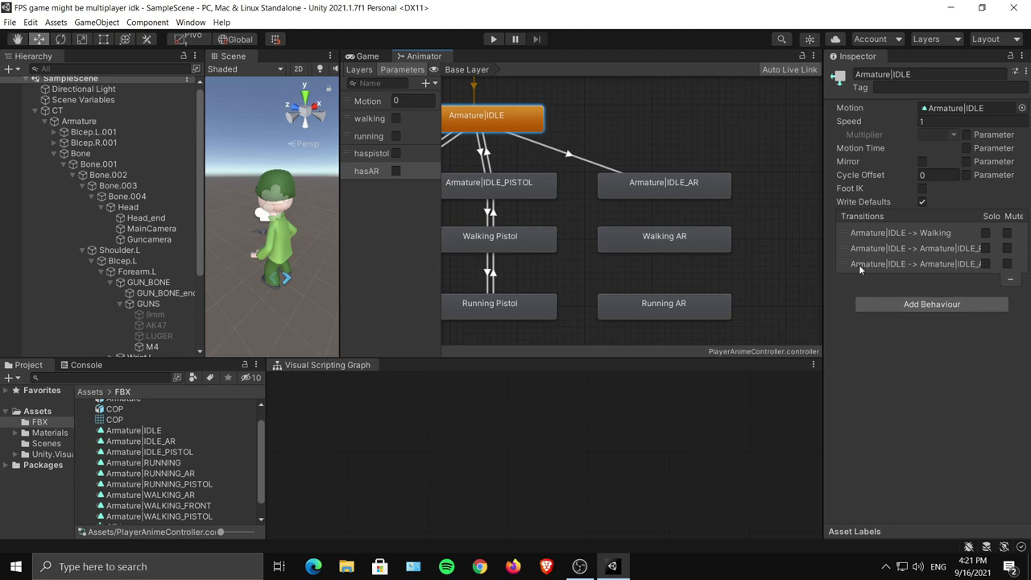
{"action": "left_click", "coordinate": [552, 153]}
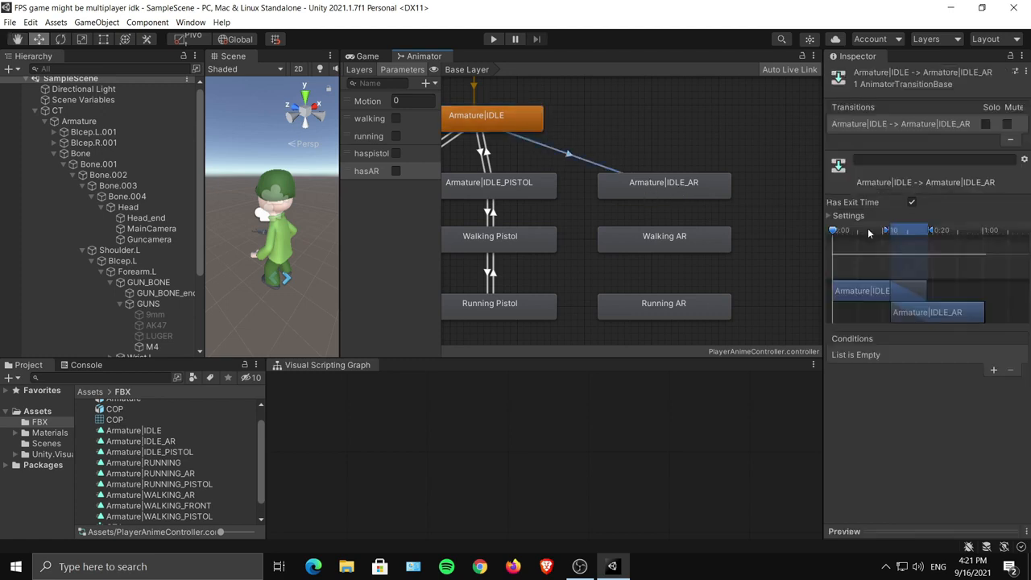
{"action": "left_click", "coordinate": [911, 202]}
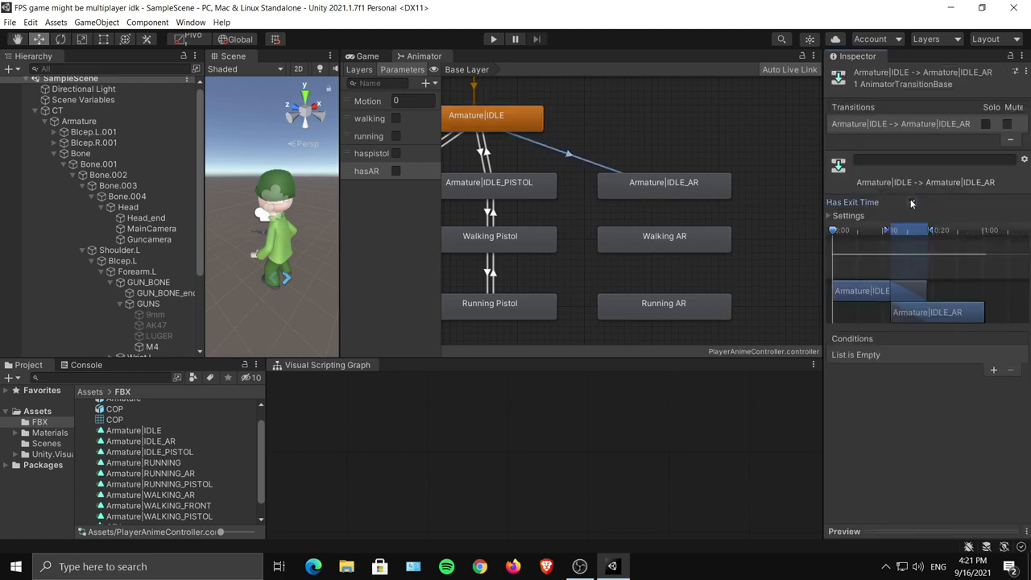
Add a condition of hasAR set to true on the transition from Armature|IDLE to Armature|IDLE_AR.
{"action": "left_click", "coordinate": [994, 371]}
{"action": "left_click", "coordinate": [884, 354]}
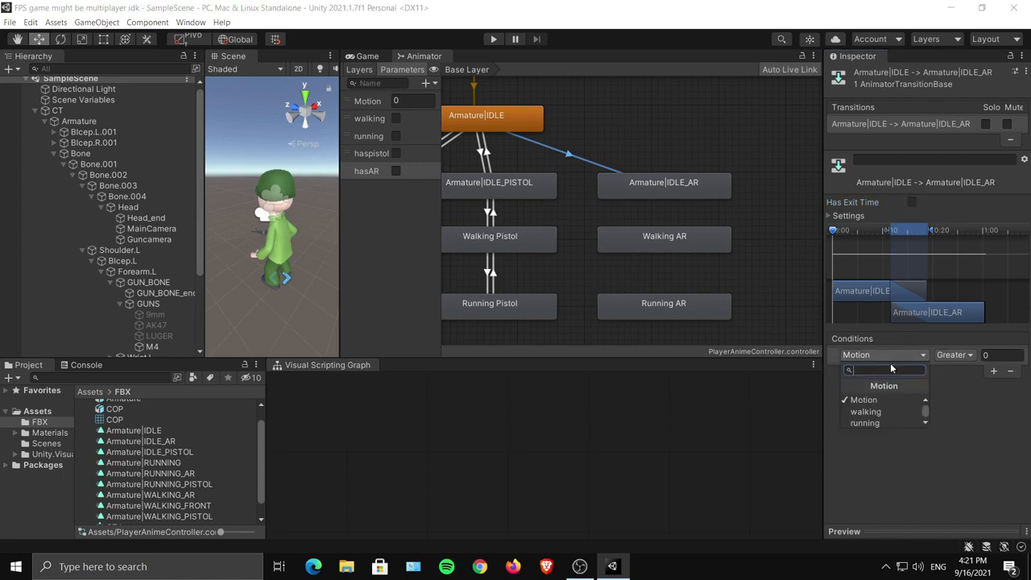
{"action": "left_click_drag", "start_coordinate": [925, 415], "coordinate": [924, 426]}
{"action": "left_click", "coordinate": [902, 422]}
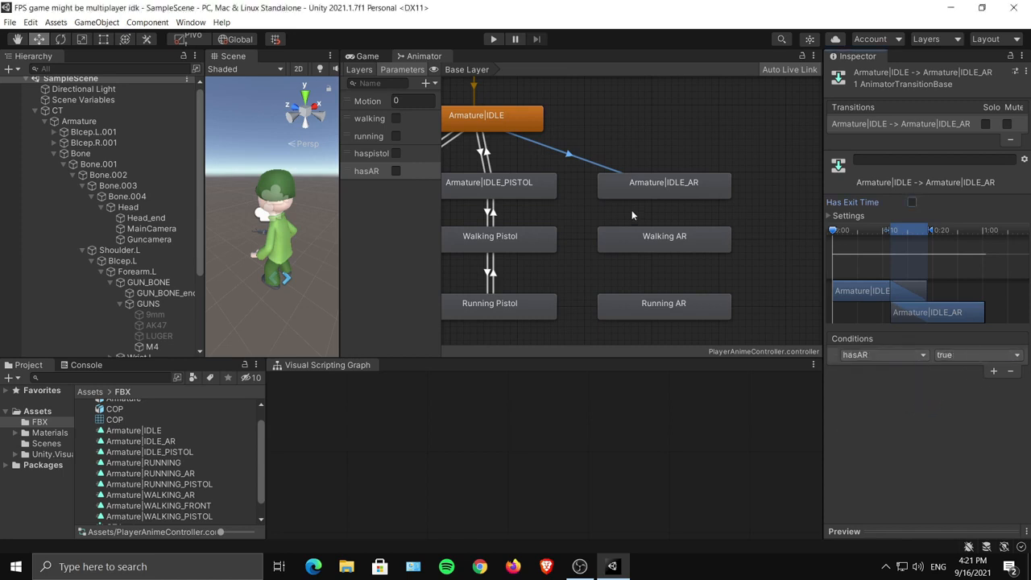
Create a transition from Armature|IDLE_AR back to Armature|IDLE and turn off its Has Exit Time.
{"action": "right_click", "coordinate": [664, 188]}
{"action": "left_click", "coordinate": [701, 194]}
{"action": "left_click", "coordinate": [527, 120]}
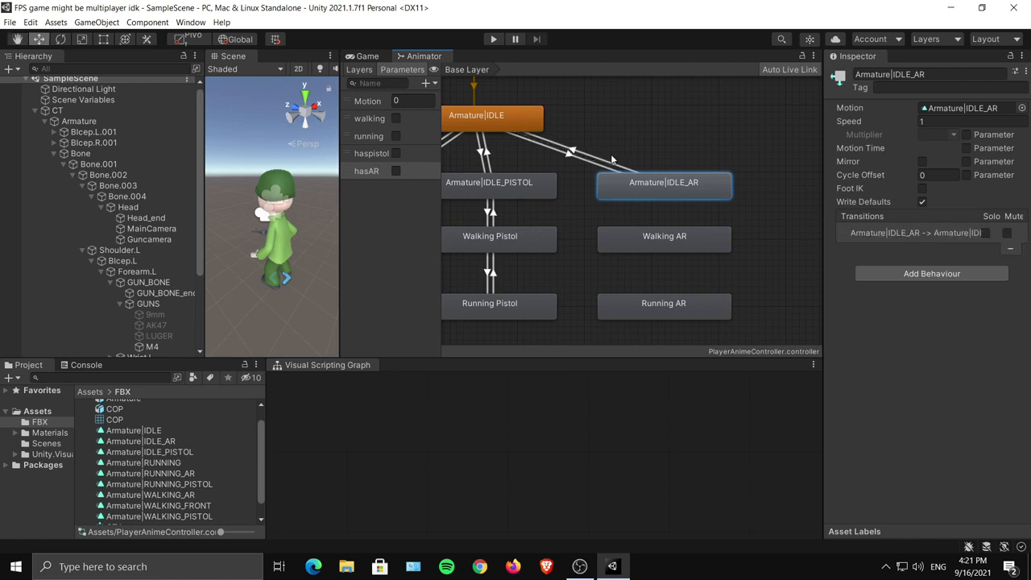
{"action": "left_click", "coordinate": [605, 163]}
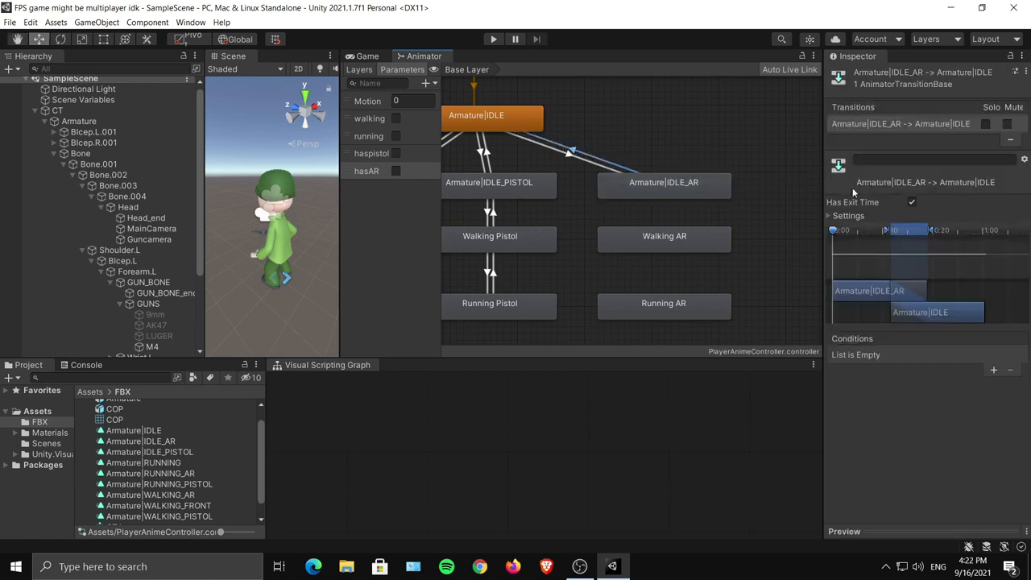
{"action": "left_click", "coordinate": [911, 202]}
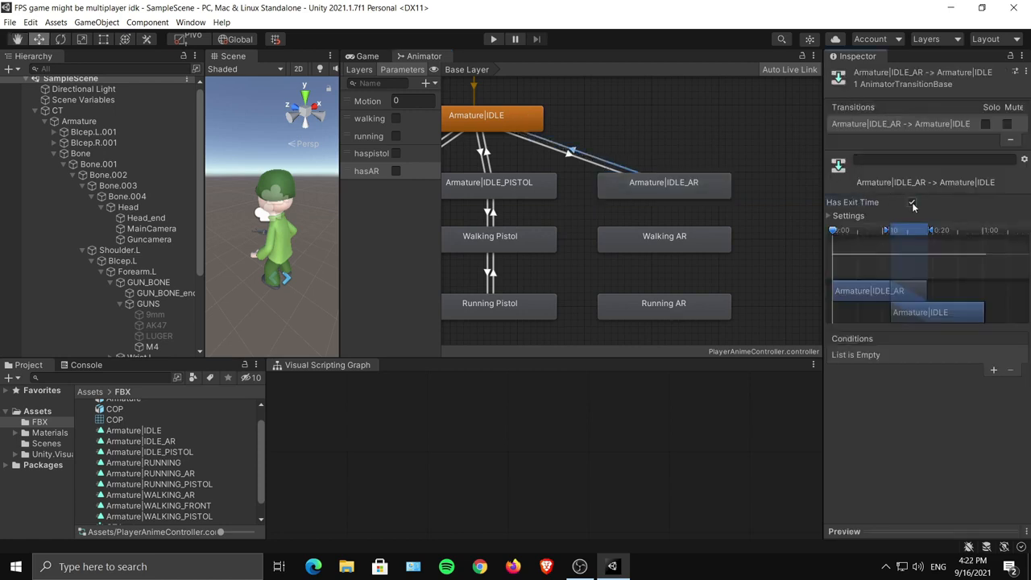
Add a condition of hasAR set to false on the transition from Armature|IDLE_AR to Armature|IDLE.
{"action": "left_click", "coordinate": [994, 372]}
{"action": "left_click", "coordinate": [894, 355]}
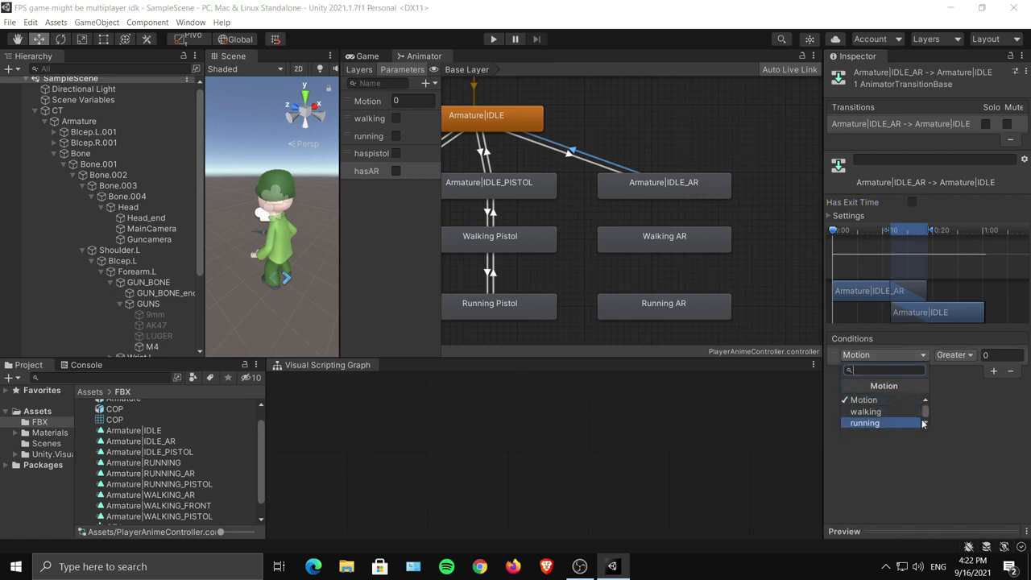
{"action": "scroll", "coordinate": [925, 422], "scroll_direction": "down", "scroll_amount": 2}
{"action": "left_click", "coordinate": [893, 422]}
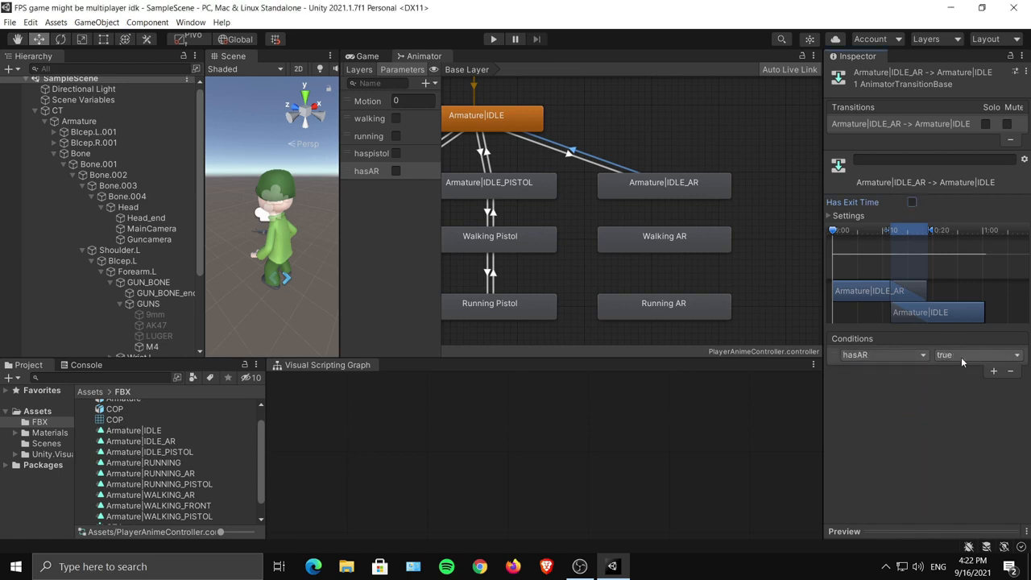
{"action": "left_click", "coordinate": [958, 355]}
{"action": "left_click", "coordinate": [966, 383]}
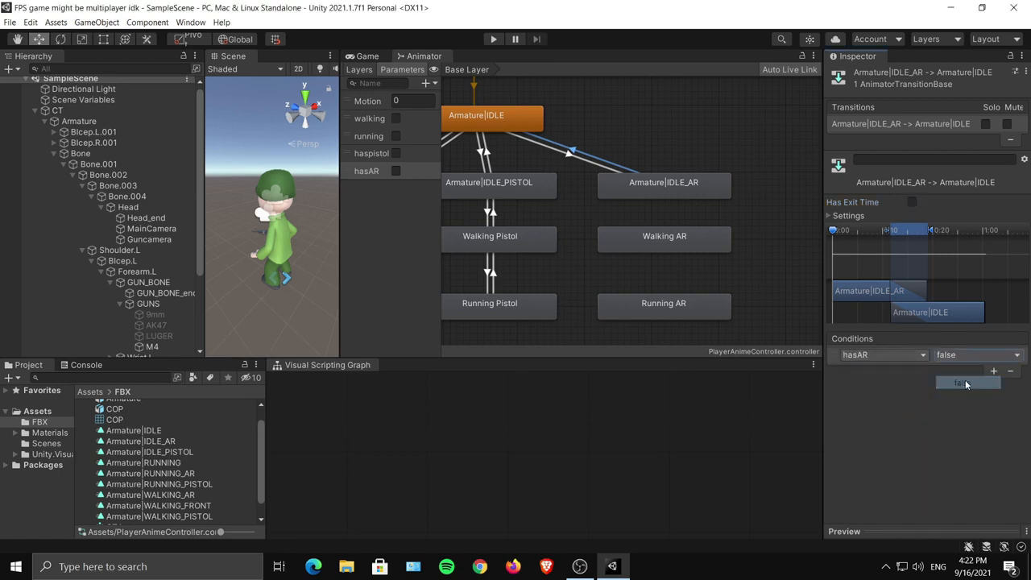
Create a transition from Armature|IDLE_AR to Walking AR and turn off its Has Exit Time.
{"action": "left_click", "coordinate": [696, 156]}
{"action": "middle_click_drag", "start_coordinate": [711, 153], "coordinate": [581, 111]}
{"action": "left_click", "coordinate": [548, 140]}
{"action": "right_click", "coordinate": [548, 140]}
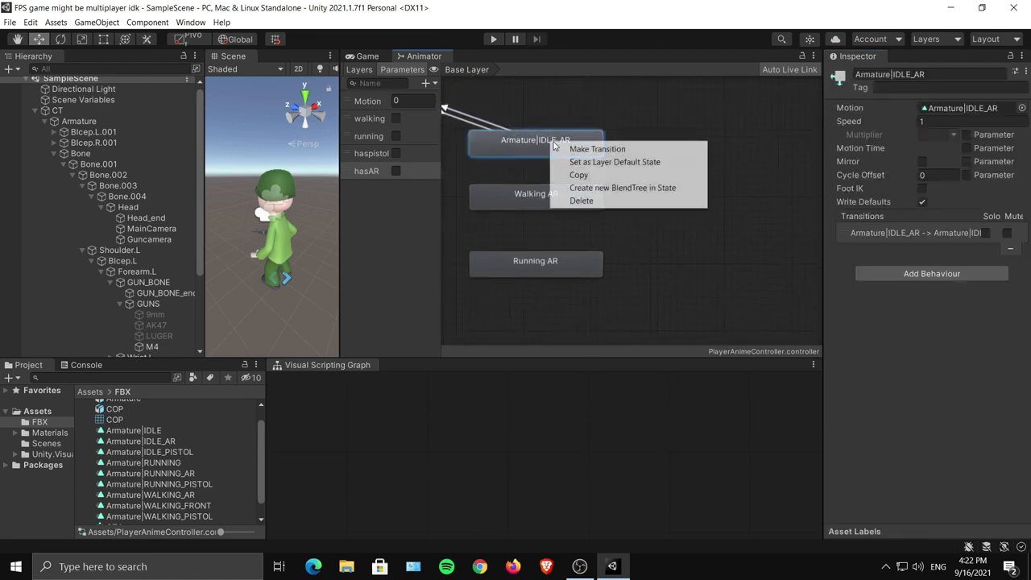
{"action": "left_click", "coordinate": [579, 151]}
{"action": "left_click", "coordinate": [552, 195]}
{"action": "left_click", "coordinate": [535, 172]}
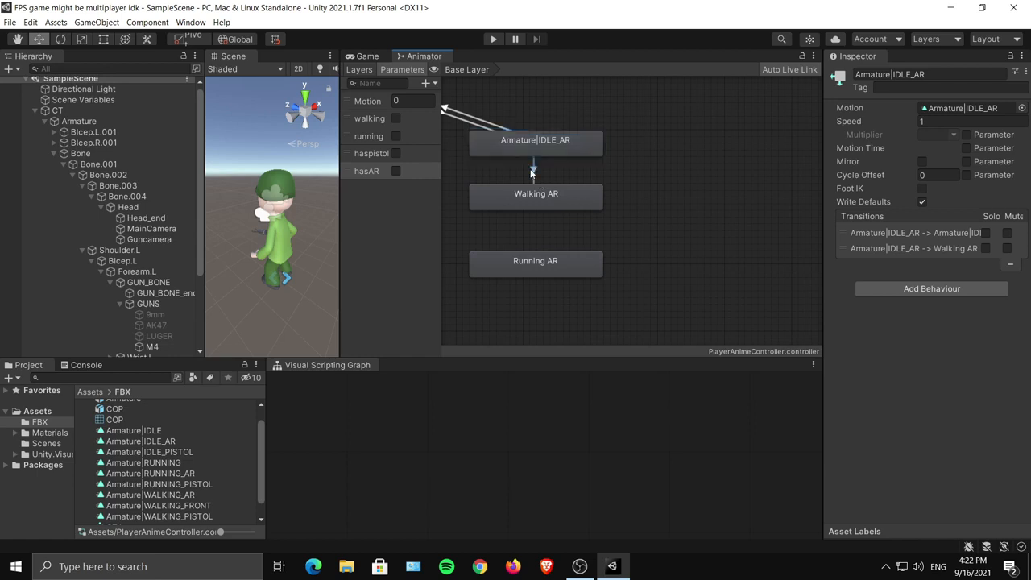
{"action": "left_click", "coordinate": [912, 202]}
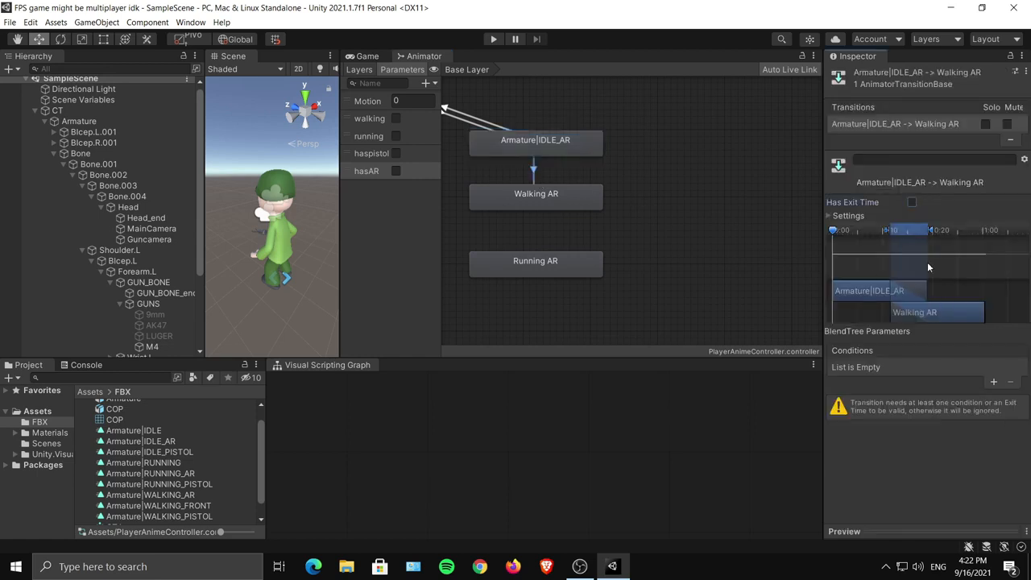
Add the conditions walking true and hasAR true to the transition from Armature|IDLE_AR to Walking AR.
{"action": "left_click", "coordinate": [992, 382]}
{"action": "left_click", "coordinate": [897, 369]}
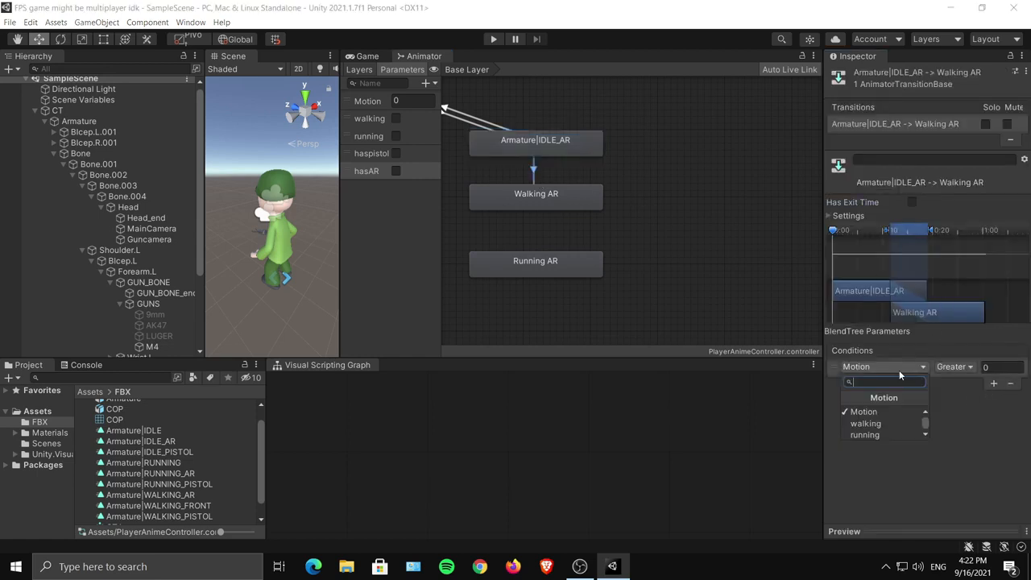
{"action": "left_click", "coordinate": [907, 426]}
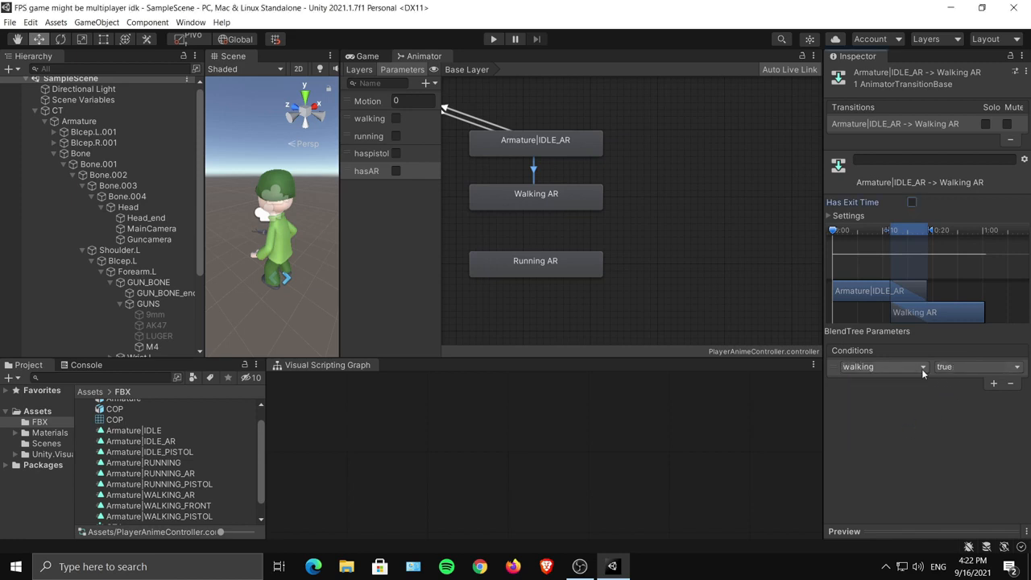
{"action": "left_click", "coordinate": [994, 387]}
{"action": "left_click", "coordinate": [904, 383]}
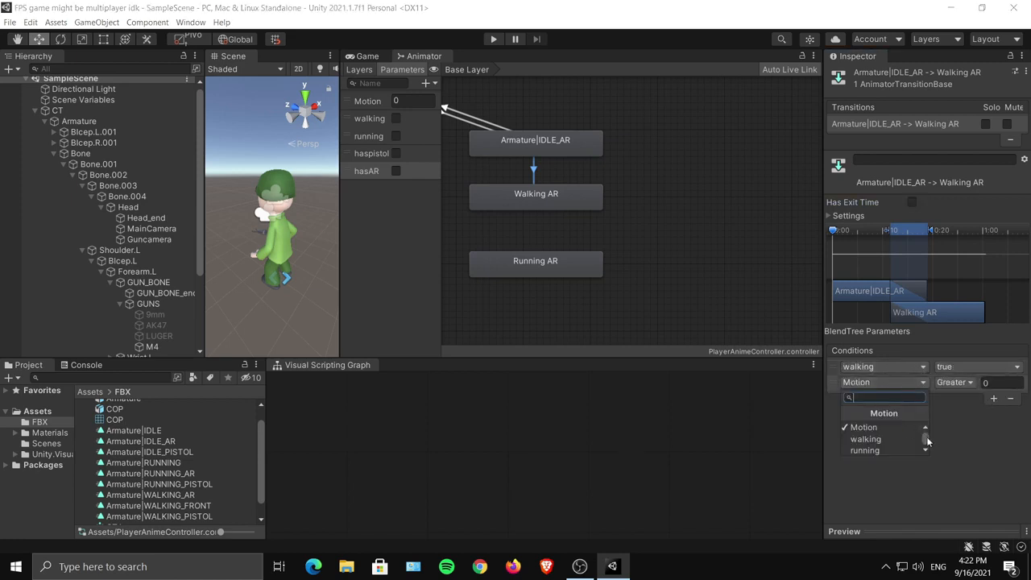
{"action": "scroll", "coordinate": [926, 442], "scroll_direction": "down", "scroll_amount": 1}
{"action": "left_click", "coordinate": [894, 449]}
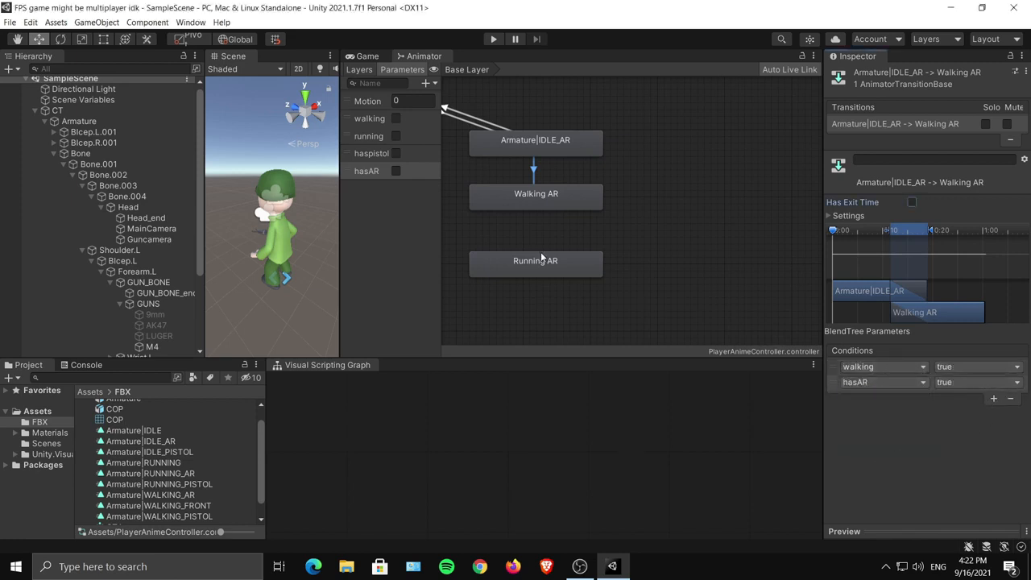
Create a transition from Walking AR to Running AR and turn off its Has Exit Time.
{"action": "left_click", "coordinate": [634, 227]}
{"action": "right_click", "coordinate": [521, 198]}
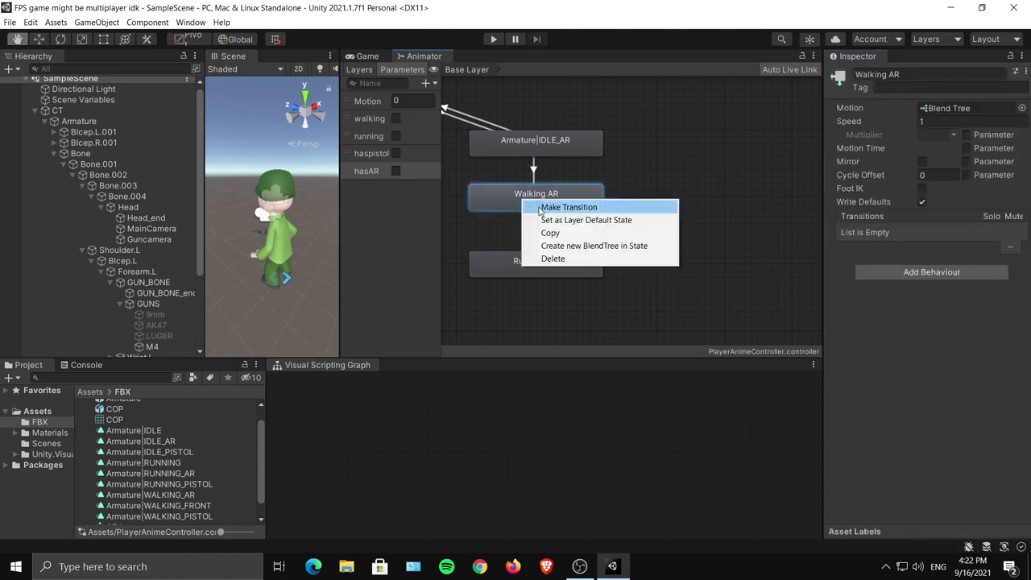
{"action": "left_click", "coordinate": [547, 207]}
{"action": "left_click", "coordinate": [529, 270]}
{"action": "left_click", "coordinate": [534, 237]}
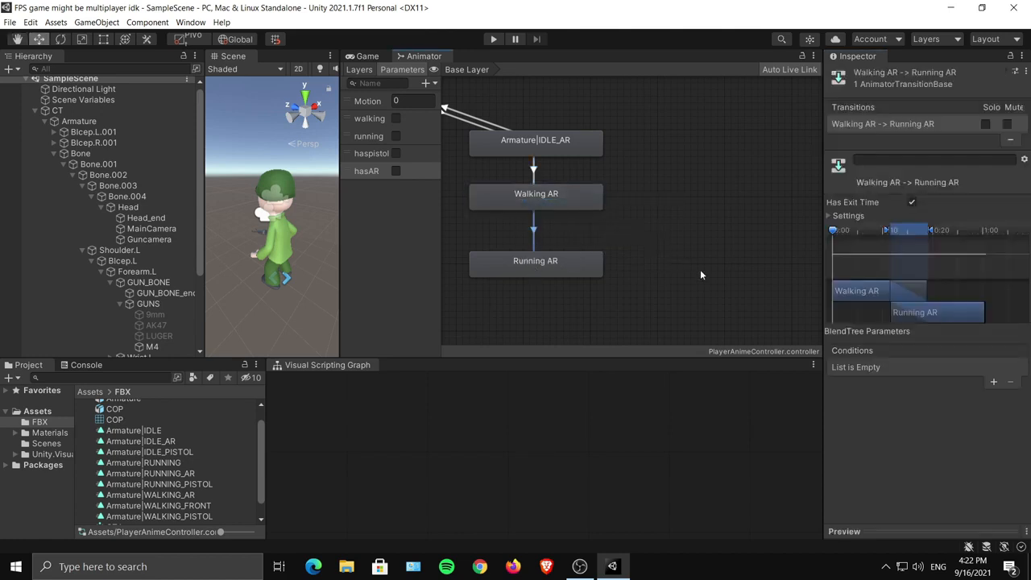
{"action": "left_click", "coordinate": [912, 202]}
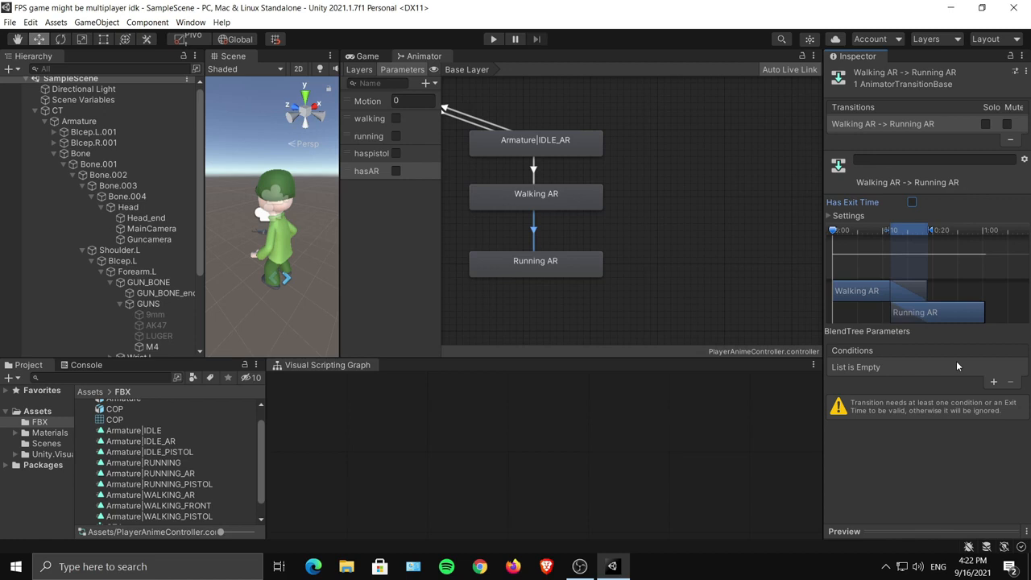
Add the conditions running true and hasAR true to the transition from Walking AR to Running AR.
{"action": "left_click", "coordinate": [993, 384]}
{"action": "left_click", "coordinate": [883, 367]}
{"action": "left_click_drag", "start_coordinate": [924, 418], "coordinate": [925, 432]}
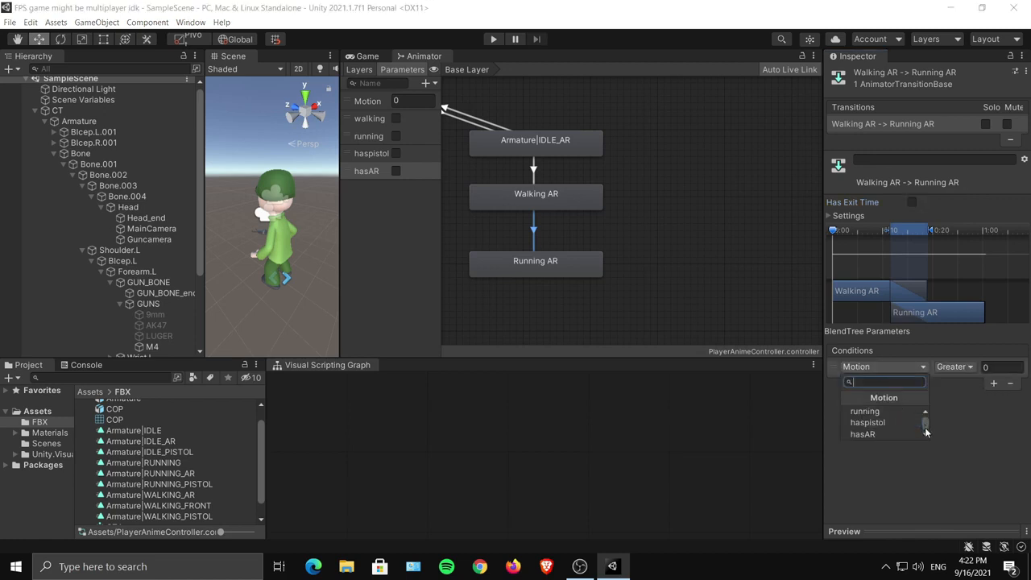
{"action": "left_click", "coordinate": [865, 411]}
{"action": "left_click", "coordinate": [988, 382]}
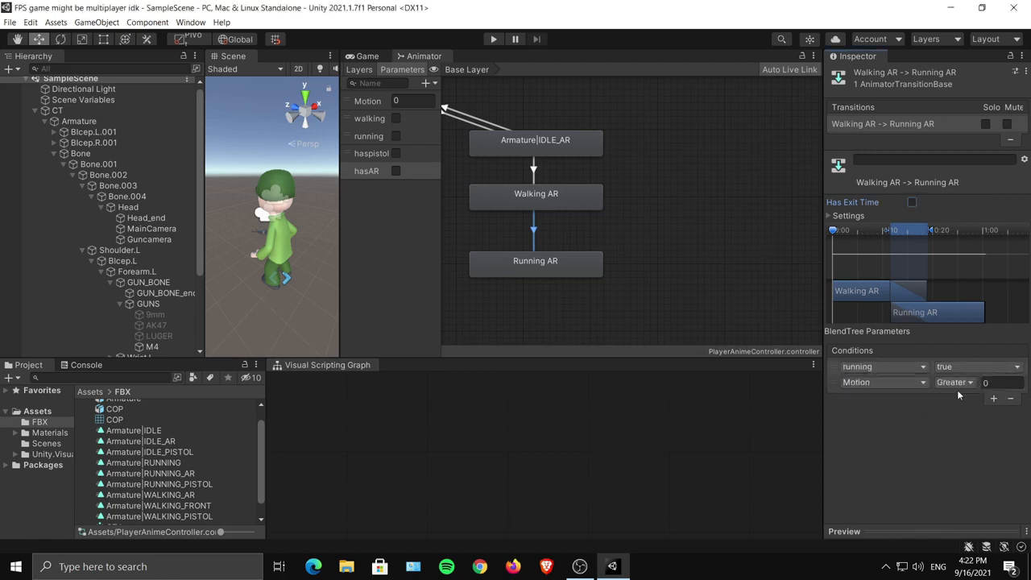
{"action": "left_click", "coordinate": [915, 383]}
{"action": "left_click_drag", "start_coordinate": [926, 437], "coordinate": [926, 448]}
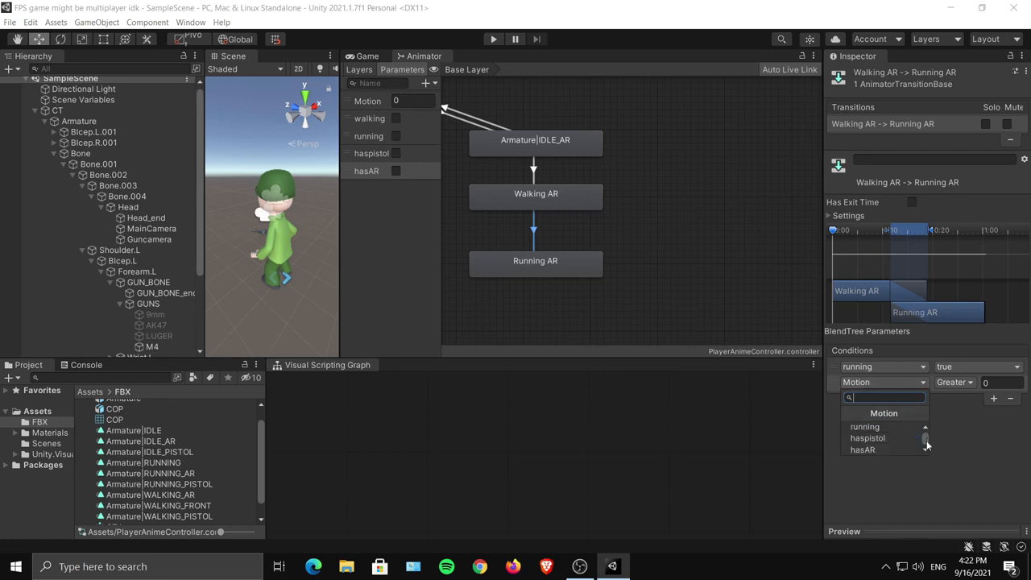
{"action": "left_click", "coordinate": [893, 447]}
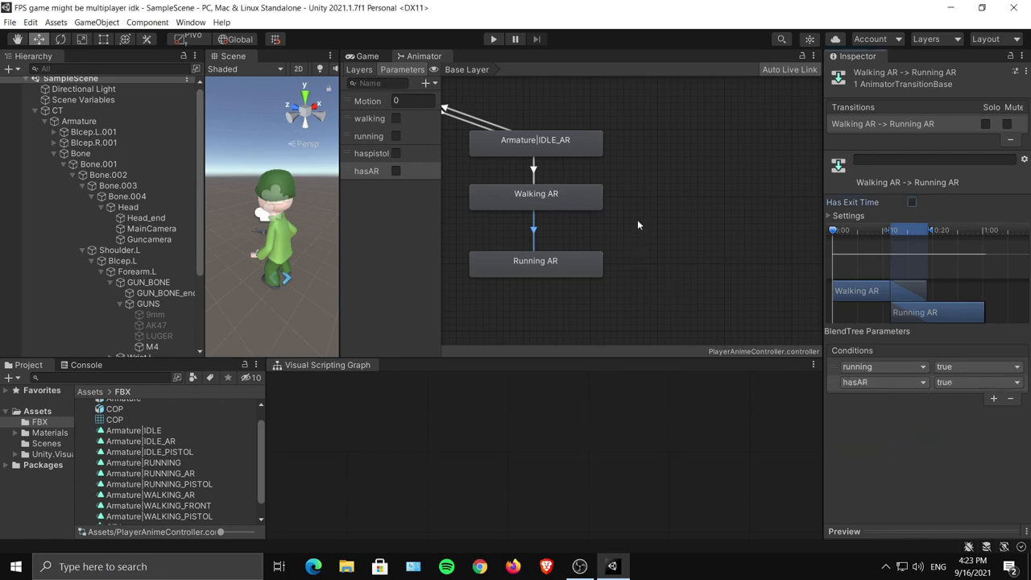
Create a transition from Running AR back to Walking AR and turn off its Has Exit Time.
{"action": "middle_click_drag", "start_coordinate": [637, 219], "coordinate": [652, 221]}
{"action": "left_click", "coordinate": [649, 241]}
{"action": "right_click", "coordinate": [591, 266]}
{"action": "left_click", "coordinate": [636, 270]}
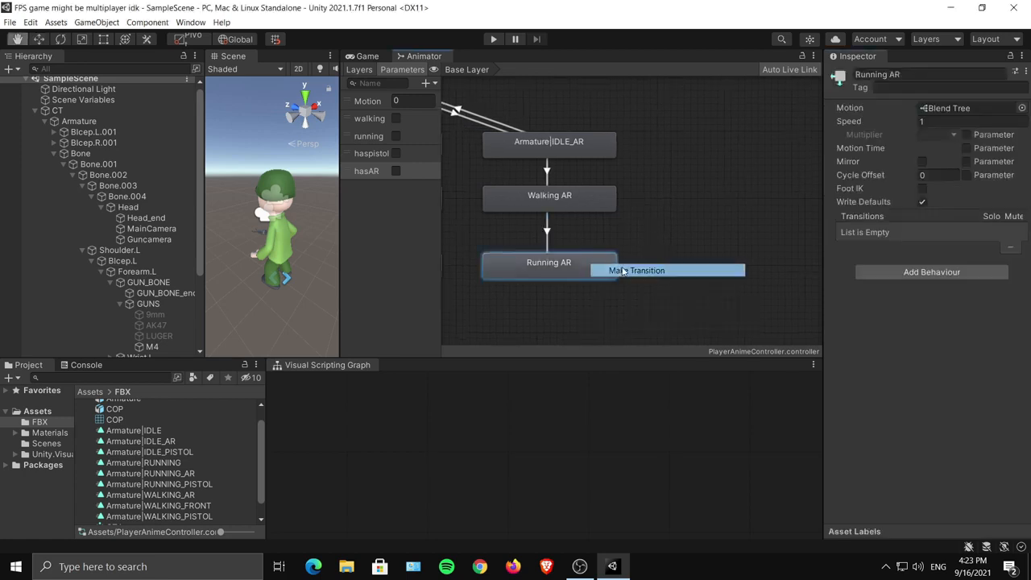
{"action": "left_click", "coordinate": [571, 197]}
{"action": "left_click", "coordinate": [557, 240]}
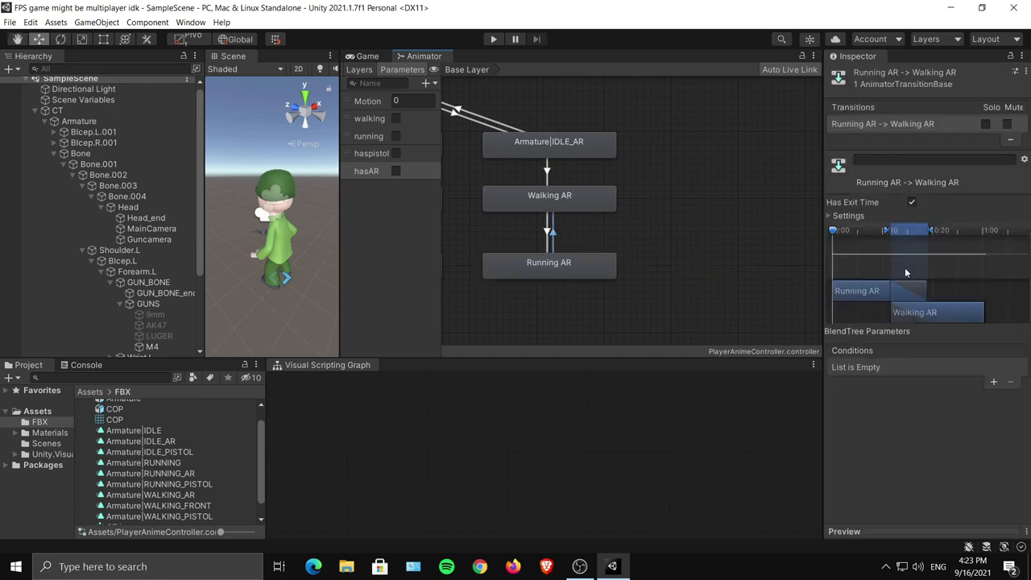
{"action": "left_click", "coordinate": [910, 204]}
Add a condition of running set to false on the transition from Running AR to Walking AR.
{"action": "left_click", "coordinate": [993, 383]}
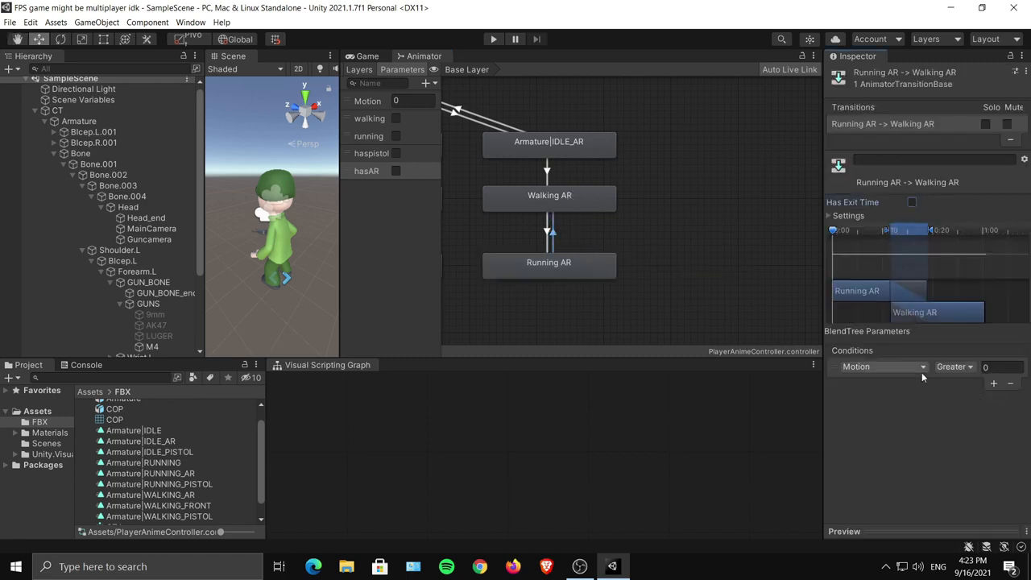
{"action": "left_click", "coordinate": [921, 368]}
{"action": "left_click", "coordinate": [908, 433]}
{"action": "left_click", "coordinate": [965, 369]}
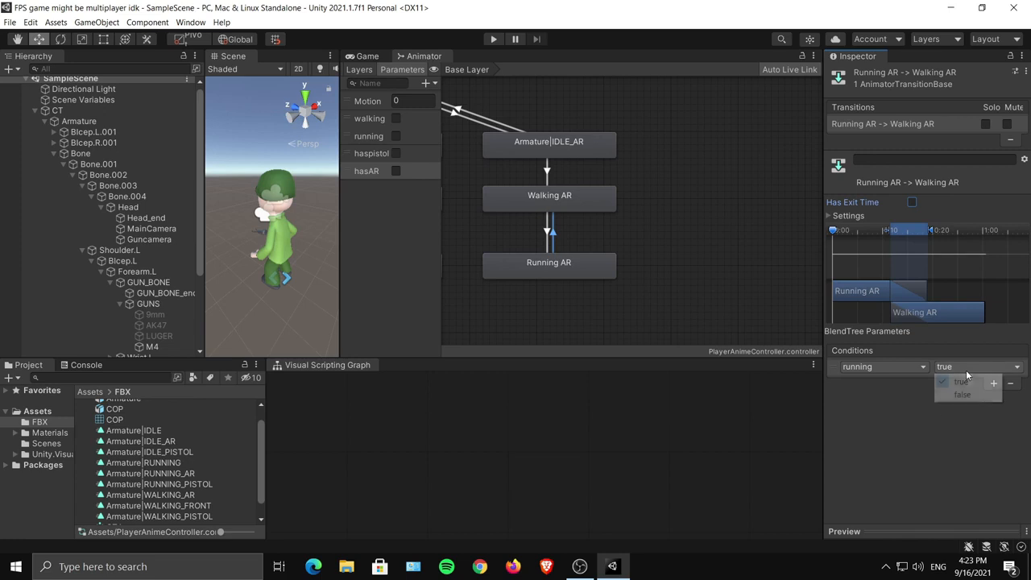
{"action": "left_click", "coordinate": [962, 394]}
Create a transition from Walking AR back to Armature|IDLE_AR and turn off its Has Exit Time.
{"action": "right_click", "coordinate": [571, 206]}
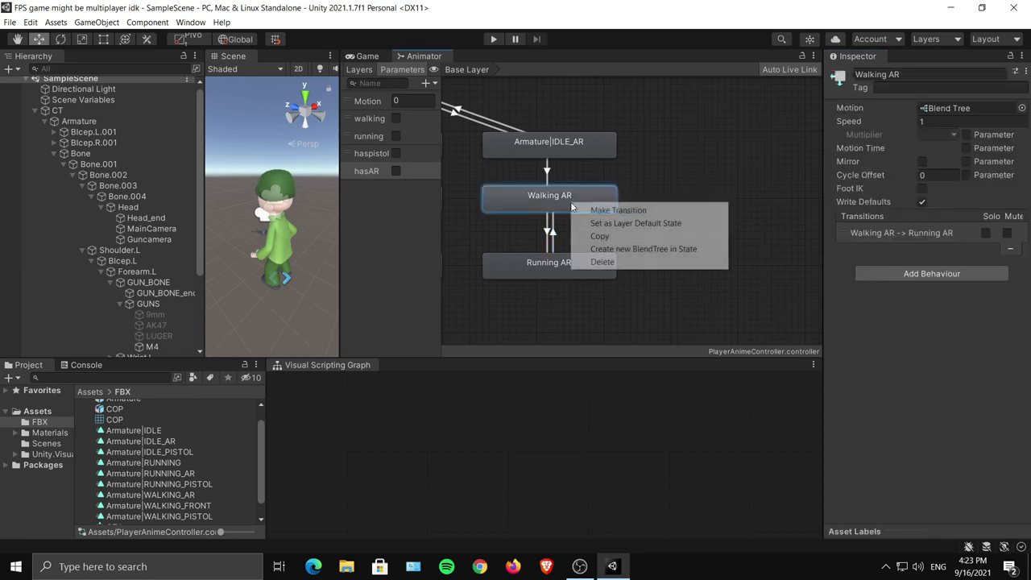
{"action": "left_click", "coordinate": [620, 207]}
{"action": "left_click", "coordinate": [573, 143]}
{"action": "left_click", "coordinate": [554, 173]}
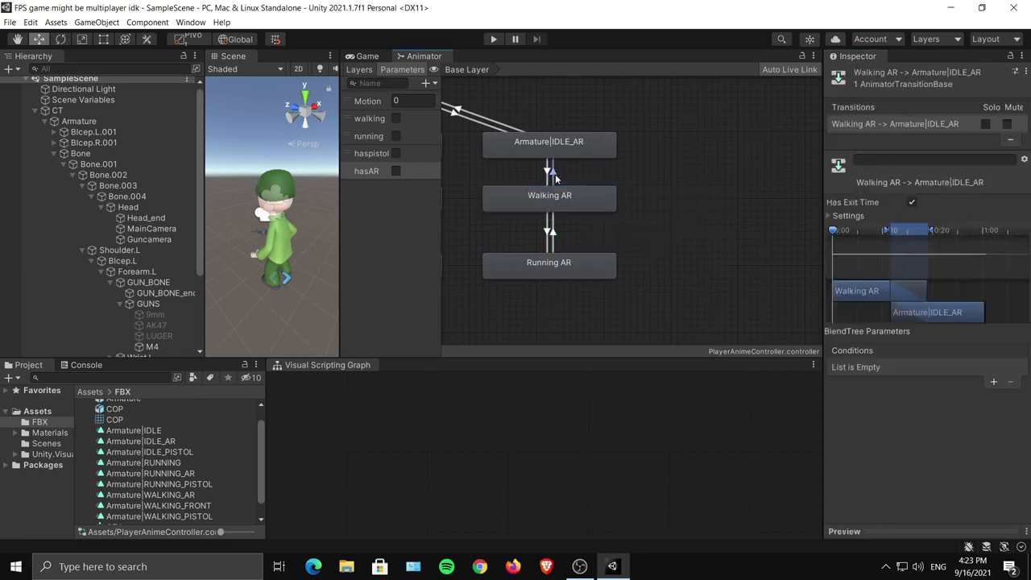
{"action": "left_click", "coordinate": [912, 203]}
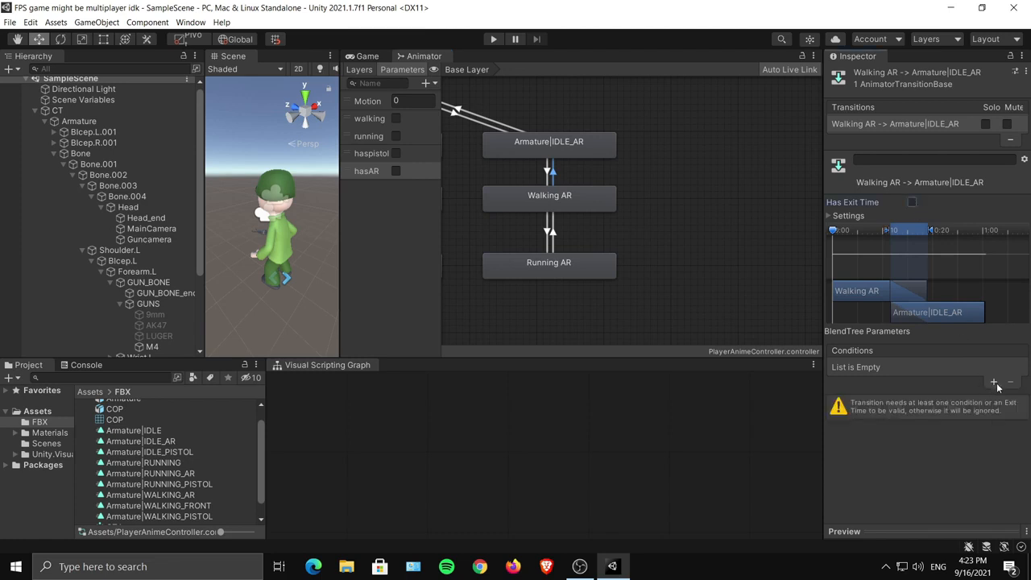
Add a condition of walking set to false on the transition from Walking AR to Armature|IDLE_AR.
{"action": "left_click", "coordinate": [994, 383]}
{"action": "left_click", "coordinate": [910, 368]}
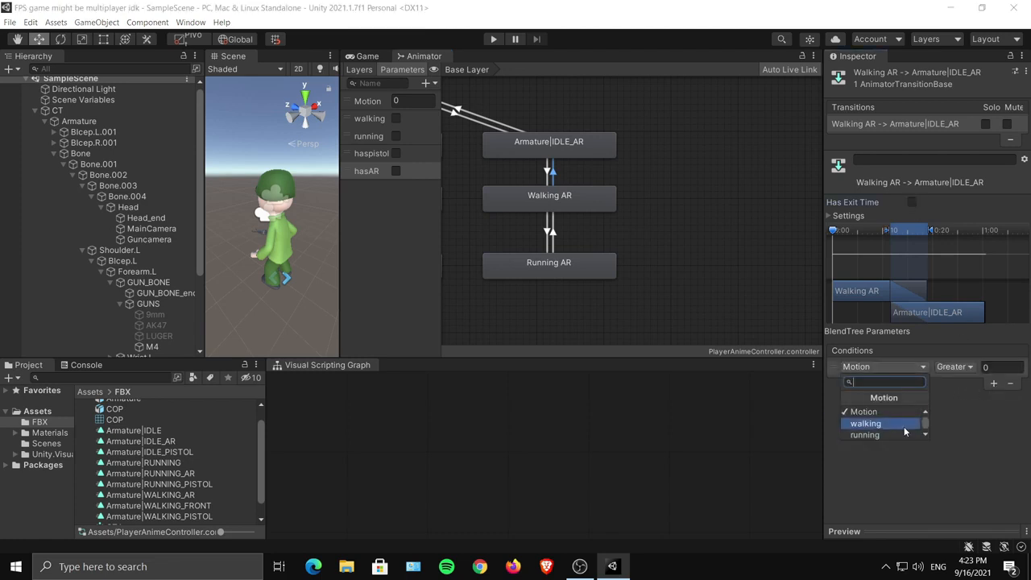
{"action": "left_click", "coordinate": [905, 427]}
{"action": "left_click", "coordinate": [967, 369]}
{"action": "left_click", "coordinate": [965, 394]}
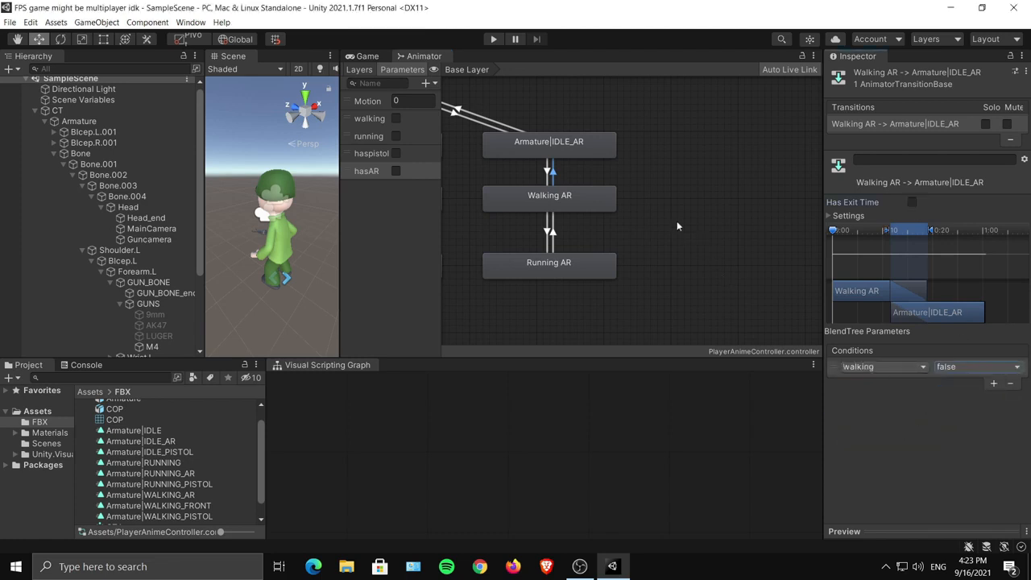
Examine the conditions on the return transitions of the AR, pistol and unarmed states.
{"action": "left_click", "coordinate": [658, 183]}
{"action": "middle_click_drag", "start_coordinate": [619, 181], "coordinate": [675, 232]}
{"action": "left_click", "coordinate": [608, 225]}
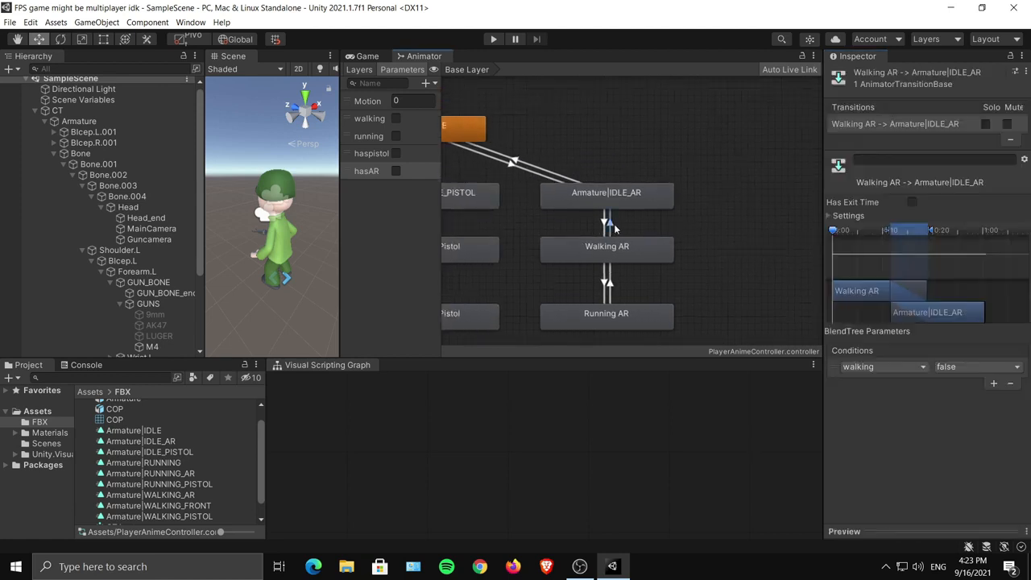
{"action": "left_click", "coordinate": [609, 287]}
{"action": "middle_click_drag", "start_coordinate": [514, 230], "coordinate": [665, 185]}
{"action": "left_click", "coordinate": [522, 205]}
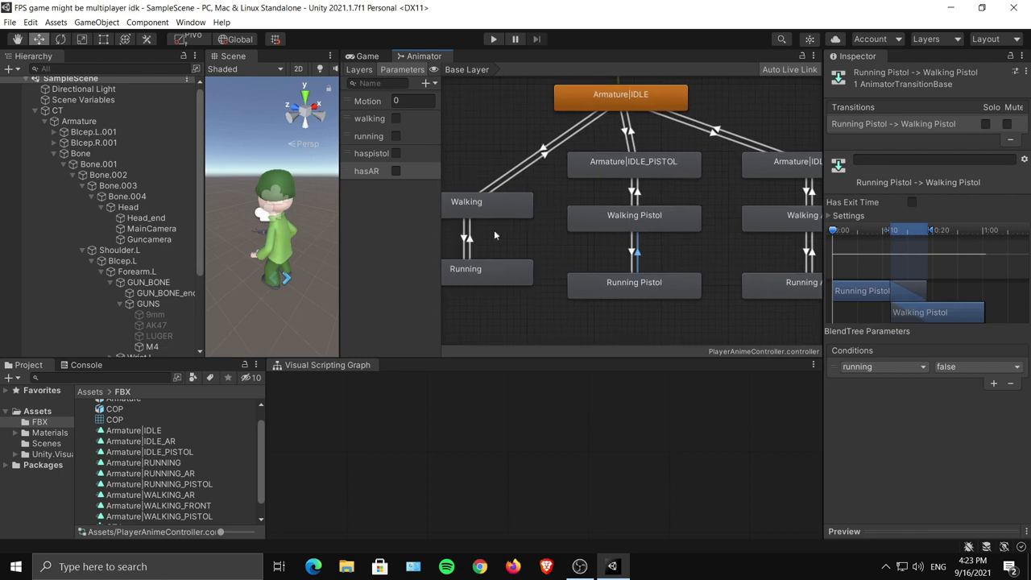
{"action": "left_click", "coordinate": [479, 238]}
{"action": "left_click", "coordinate": [472, 238]}
Examine the conditions on the transitions leading from Armature|IDLE to the walking and running states of the unarmed, pistol and AR branches.
{"action": "left_click", "coordinate": [533, 156]}
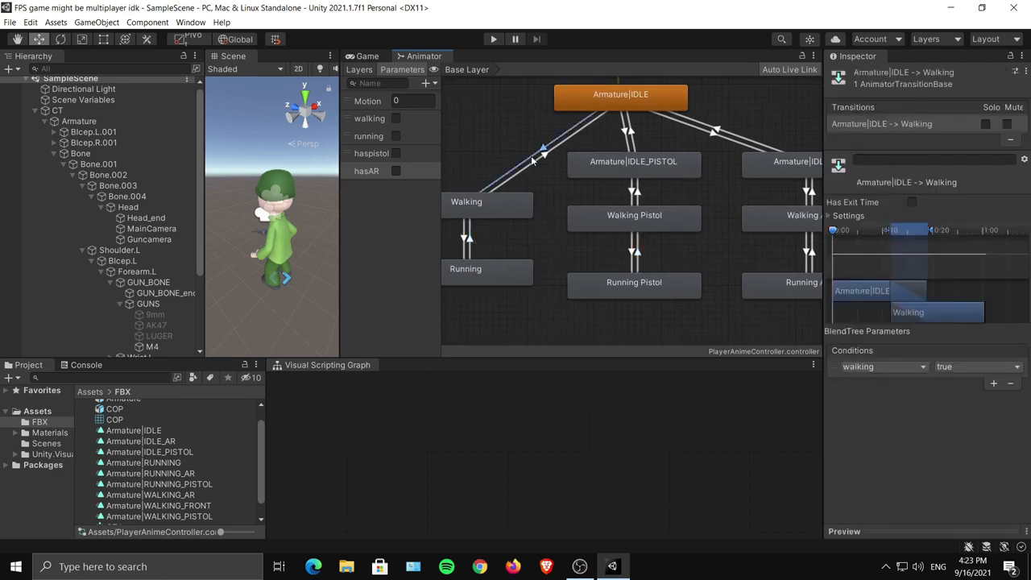
{"action": "middle_click_drag", "start_coordinate": [625, 134], "coordinate": [600, 143]}
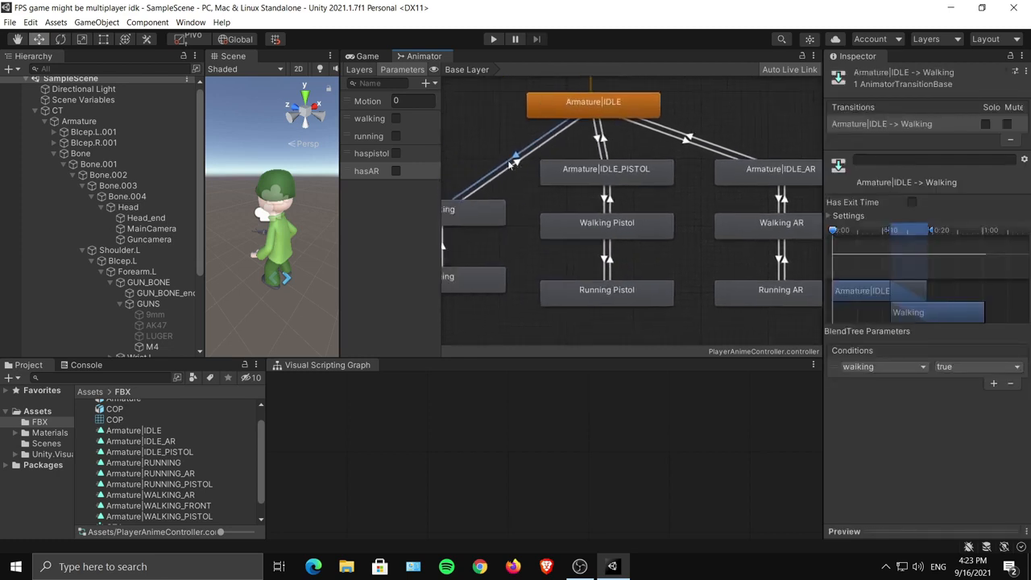
{"action": "middle_click_drag", "start_coordinate": [511, 163], "coordinate": [587, 132]}
{"action": "left_click", "coordinate": [512, 214]}
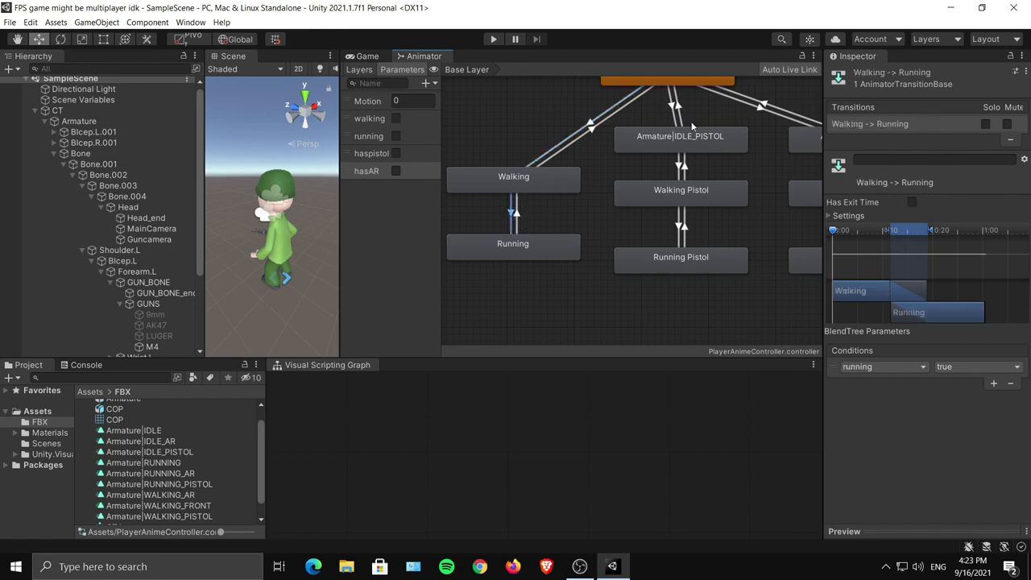
{"action": "left_click", "coordinate": [670, 108]}
{"action": "left_click", "coordinate": [682, 165]}
{"action": "left_click", "coordinate": [681, 226]}
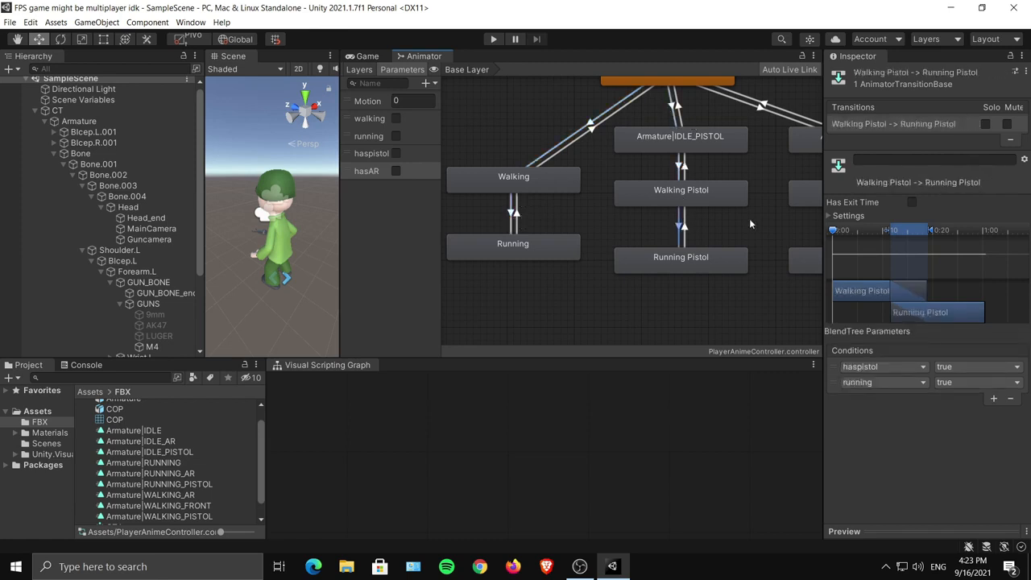
{"action": "left_click", "coordinate": [749, 217]}
{"action": "middle_click_drag", "start_coordinate": [750, 185], "coordinate": [661, 217]}
{"action": "left_click", "coordinate": [666, 138]}
{"action": "middle_click_drag", "start_coordinate": [761, 210], "coordinate": [724, 202]}
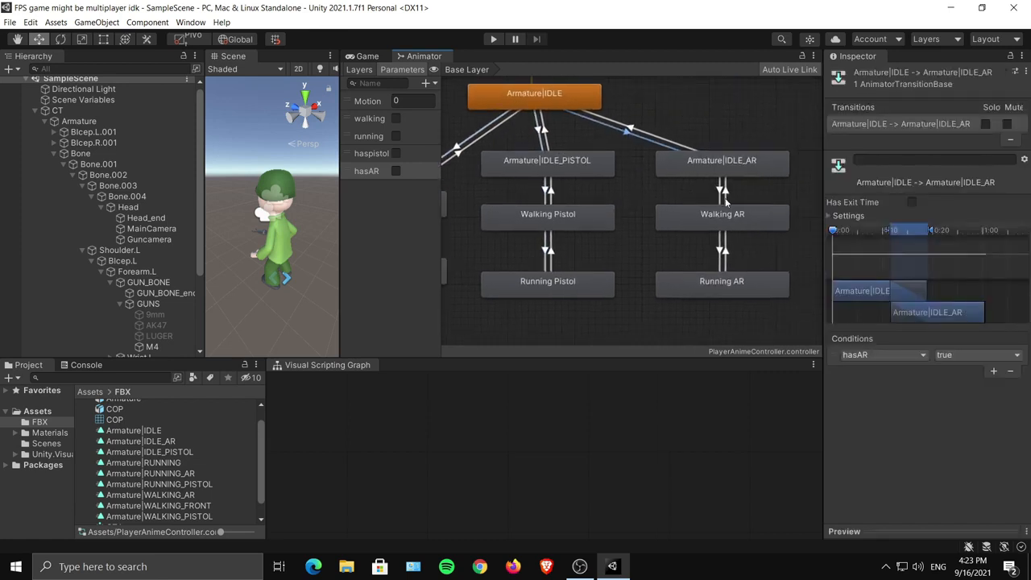
{"action": "left_click", "coordinate": [720, 191]}
{"action": "left_click", "coordinate": [722, 251]}
{"action": "left_click", "coordinate": [738, 109]}
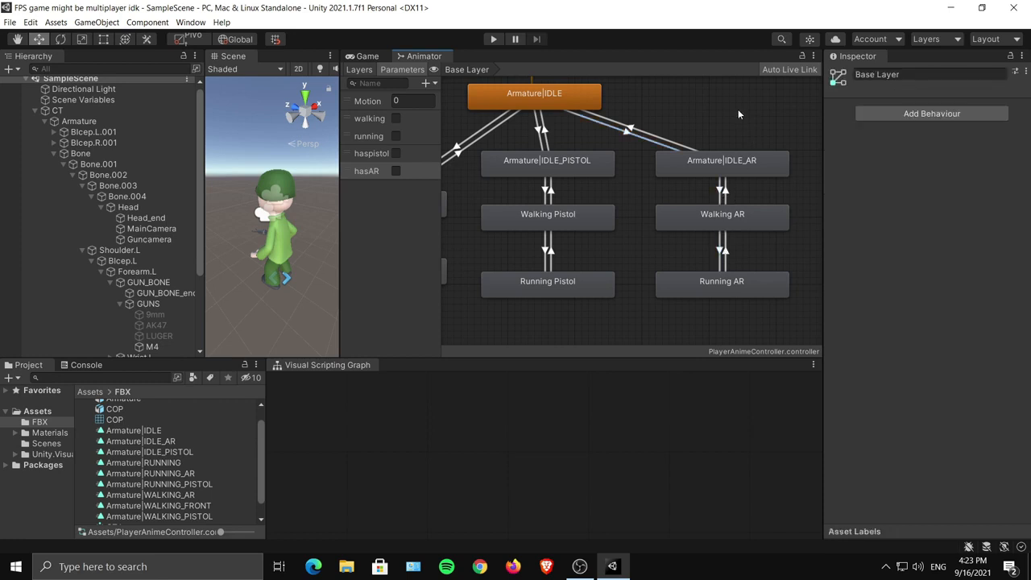
{"action": "middle_click_drag", "start_coordinate": [737, 109], "coordinate": [686, 144]}
{"action": "left_click_drag", "start_coordinate": [737, 174], "coordinate": [705, 335]}
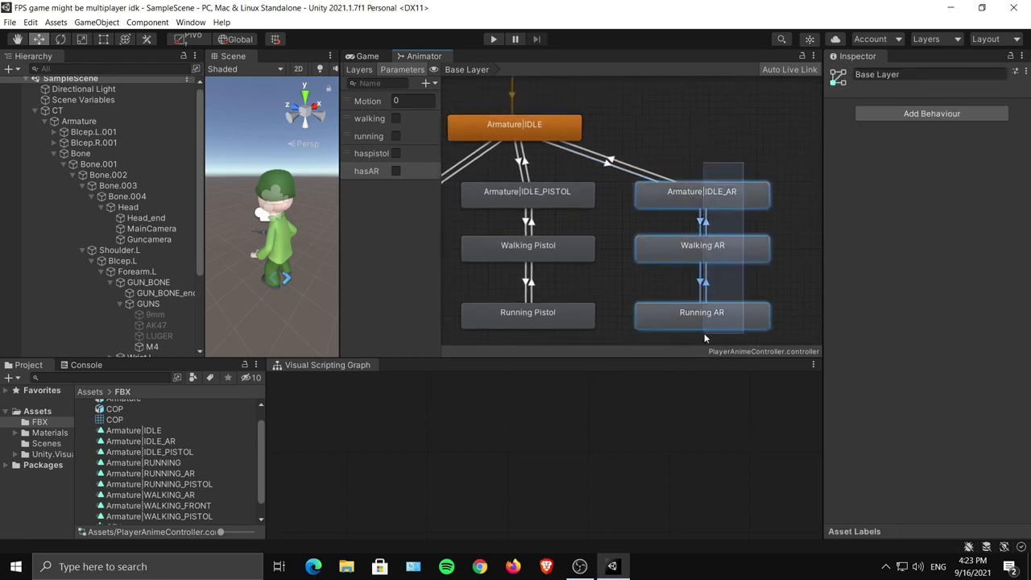
{"action": "left_click", "coordinate": [615, 272]}
{"action": "middle_click_drag", "start_coordinate": [615, 272], "coordinate": [743, 242]}
{"action": "middle_click_drag", "start_coordinate": [609, 151], "coordinate": [610, 186]}
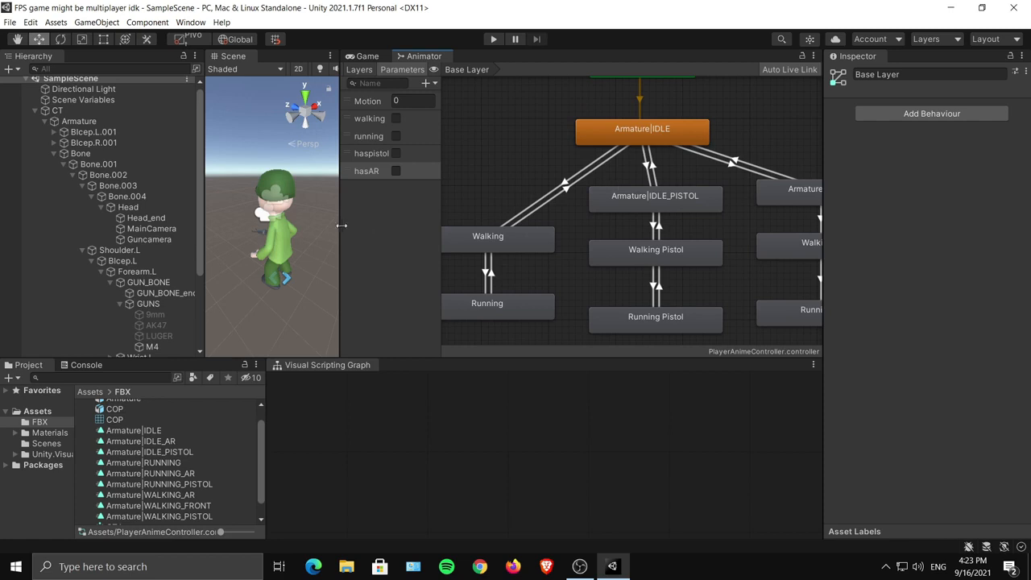
Widen the Scene view, hide its gizmos and frame the whole character holding the rifle.
{"action": "left_click_drag", "start_coordinate": [339, 281], "coordinate": [550, 269]}
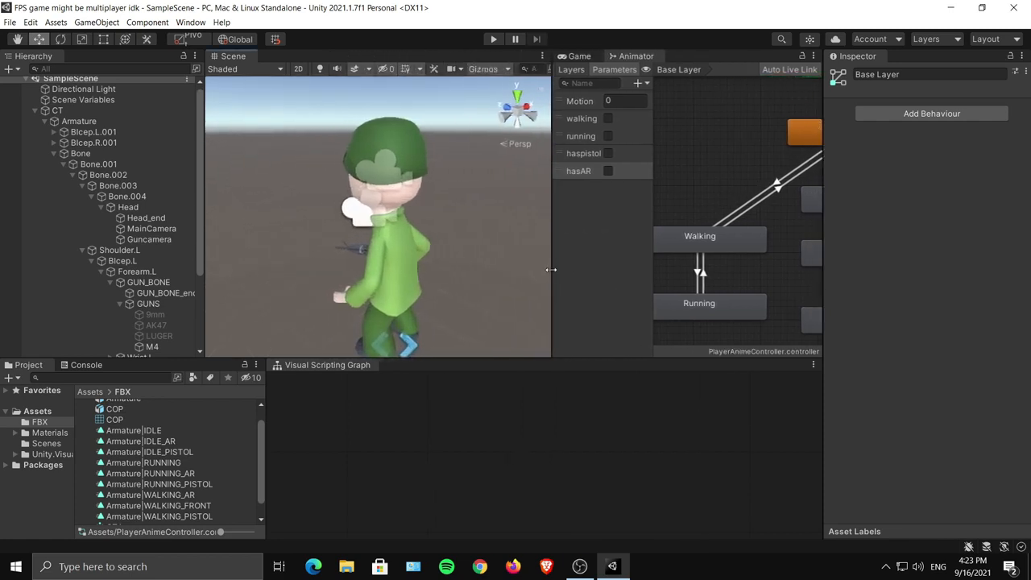
{"action": "scroll", "coordinate": [435, 195], "scroll_direction": "down", "scroll_amount": 3}
{"action": "right_click_drag", "start_coordinate": [435, 195], "coordinate": [437, 222], "text": "alt"}
{"action": "left_click_drag", "start_coordinate": [418, 232], "coordinate": [639, 221], "text": "alt"}
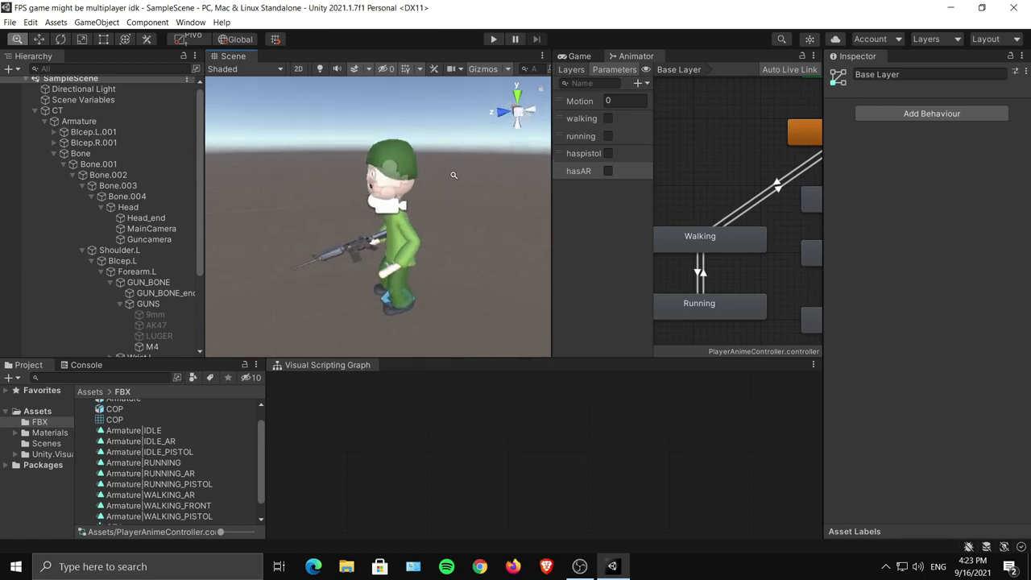
{"action": "right_click_drag", "start_coordinate": [453, 175], "coordinate": [480, 180], "text": "alt"}
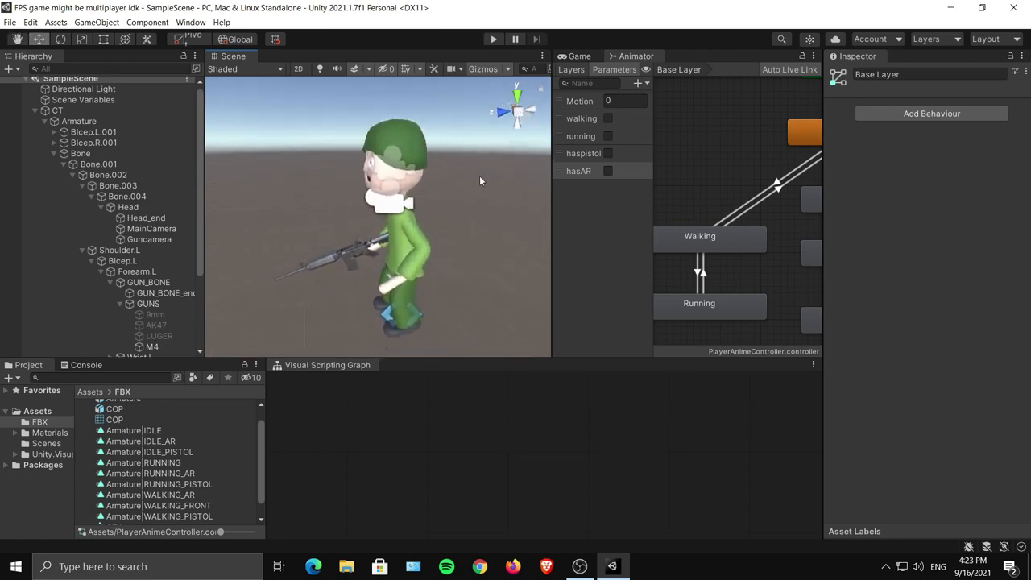
{"action": "left_click", "coordinate": [484, 69]}
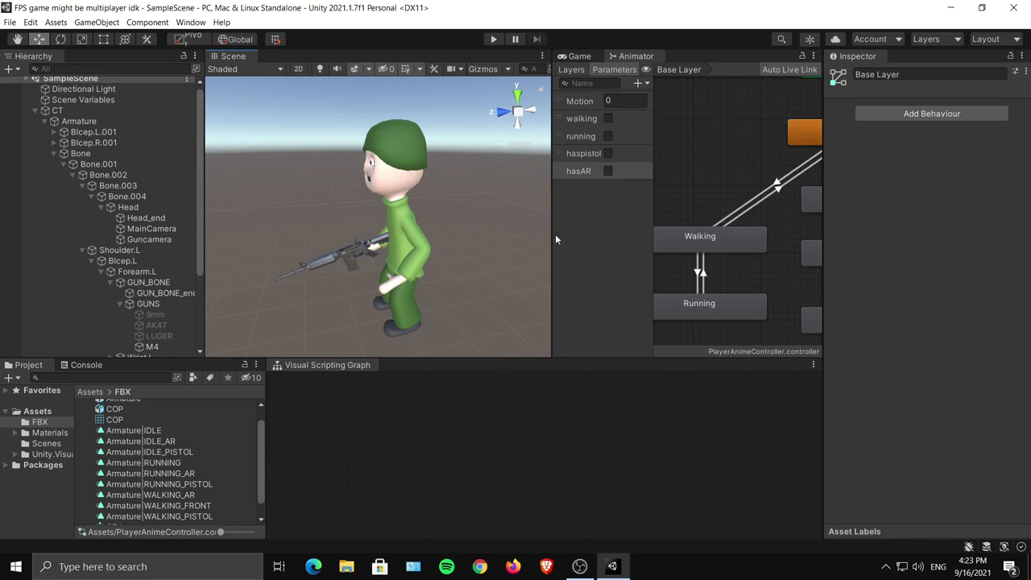
{"action": "mouse_move", "coordinate": [553, 238]}
{"action": "left_mouse_down"}
{"action": "mouse_move", "coordinate": [536, 237]}
{"action": "mouse_move", "coordinate": [550, 237]}
{"action": "left_mouse_up"}
{"action": "left_click_drag", "start_coordinate": [409, 239], "coordinate": [466, 185], "text": "alt"}
{"action": "middle_click_drag", "start_coordinate": [712, 204], "coordinate": [687, 185]}
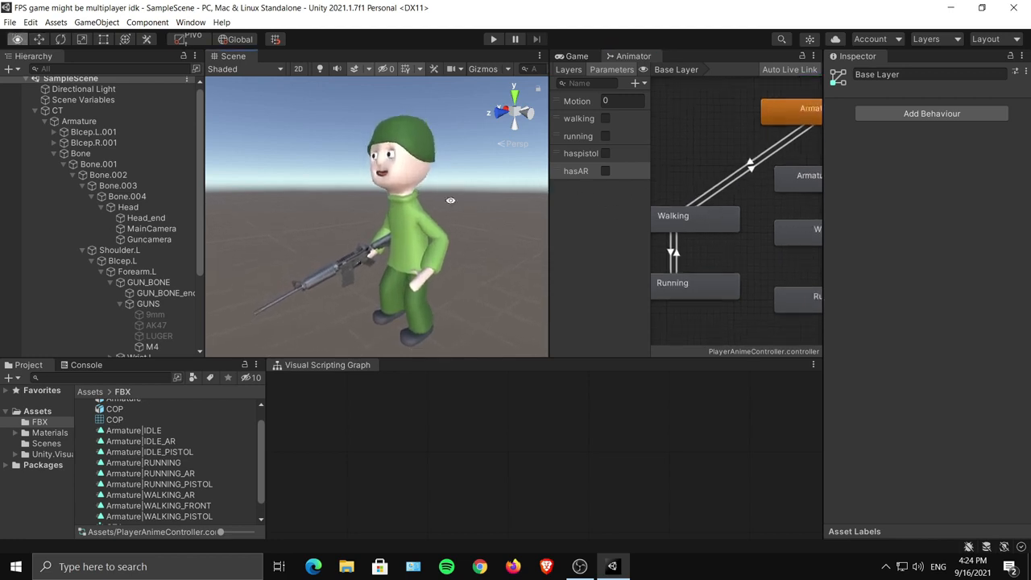
{"action": "left_click_drag", "start_coordinate": [459, 186], "coordinate": [431, 243], "text": "alt"}
{"action": "mouse_move", "coordinate": [431, 243]}
{"action": "right_mouse_down", "text": "alt"}
{"action": "mouse_move", "coordinate": [435, 223]}
{"action": "mouse_move", "coordinate": [439, 234]}
{"action": "right_mouse_up", "text": "alt"}
{"action": "left_click_drag", "start_coordinate": [439, 234], "coordinate": [440, 230]}
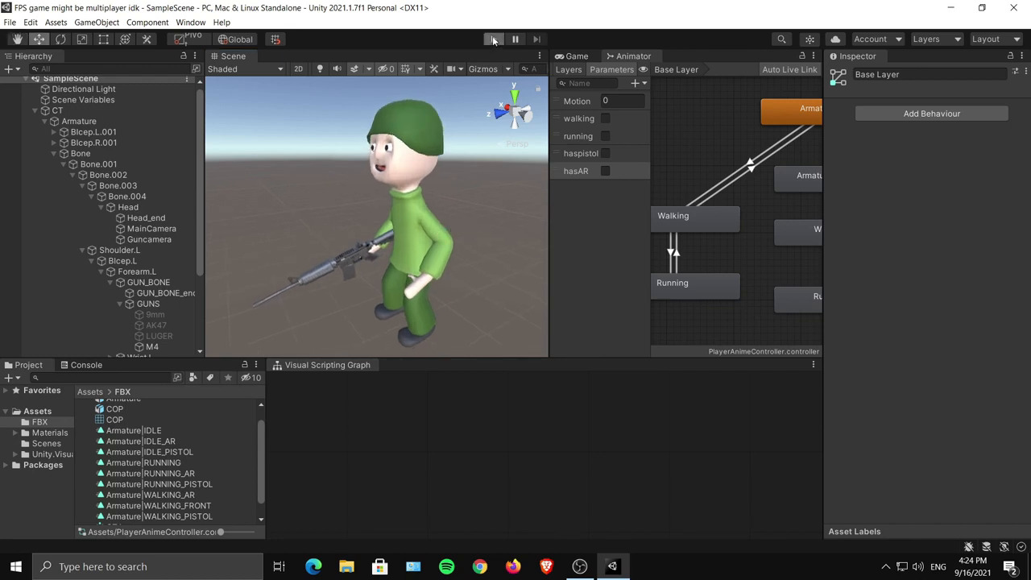
Run the scene, set walking to true and Motion to 1, and select CT to test the walking animation.
{"action": "left_click", "coordinate": [494, 40]}
{"action": "left_click", "coordinate": [641, 56]}
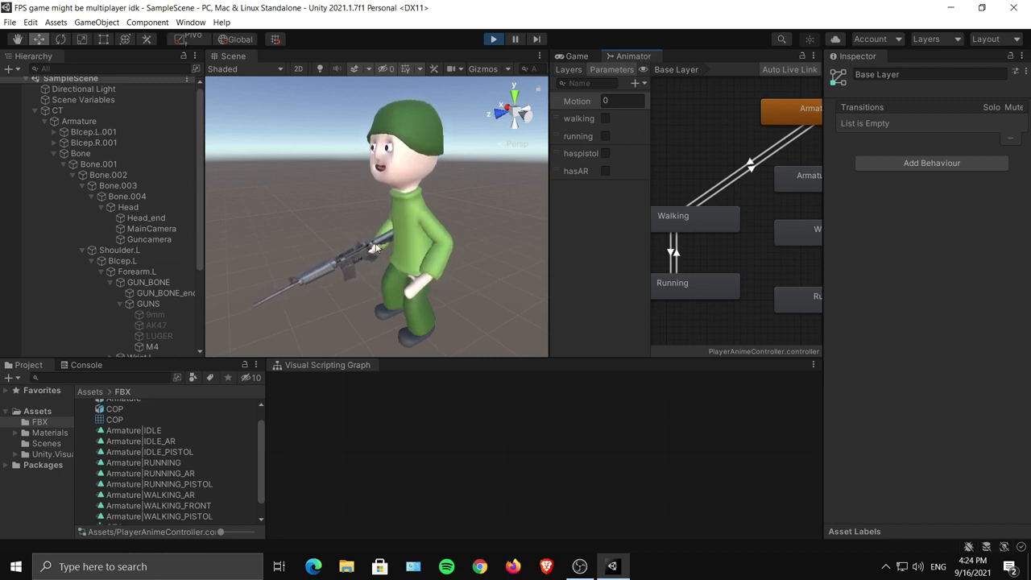
{"action": "left_click", "coordinate": [607, 119]}
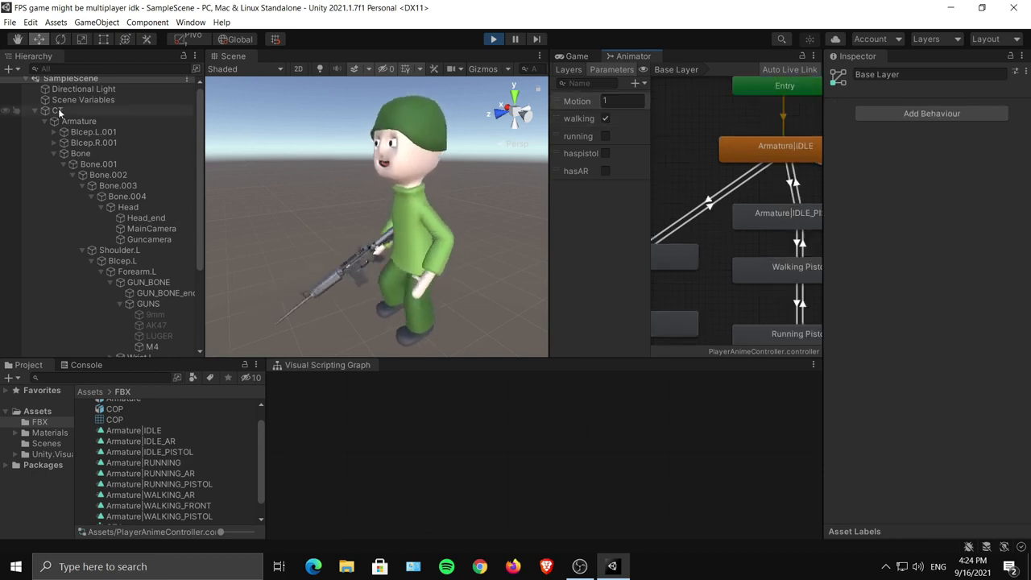
{"action": "left_click", "coordinate": [59, 110]}
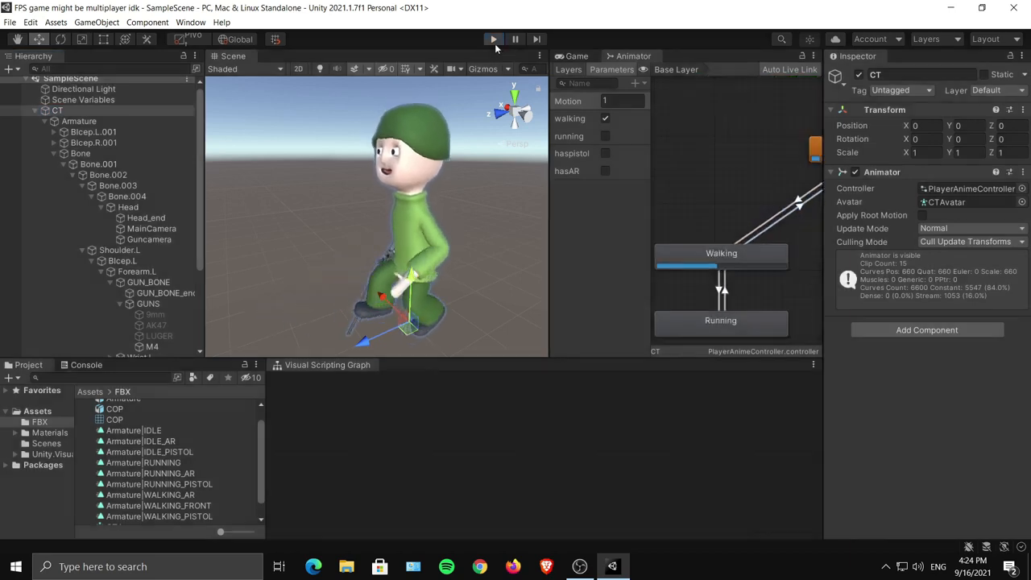
Stop the scene, set the walking condition on the Walking -> Armature|IDLE transition to false, and check the opposite transition's condition.
{"action": "left_click", "coordinate": [494, 44]}
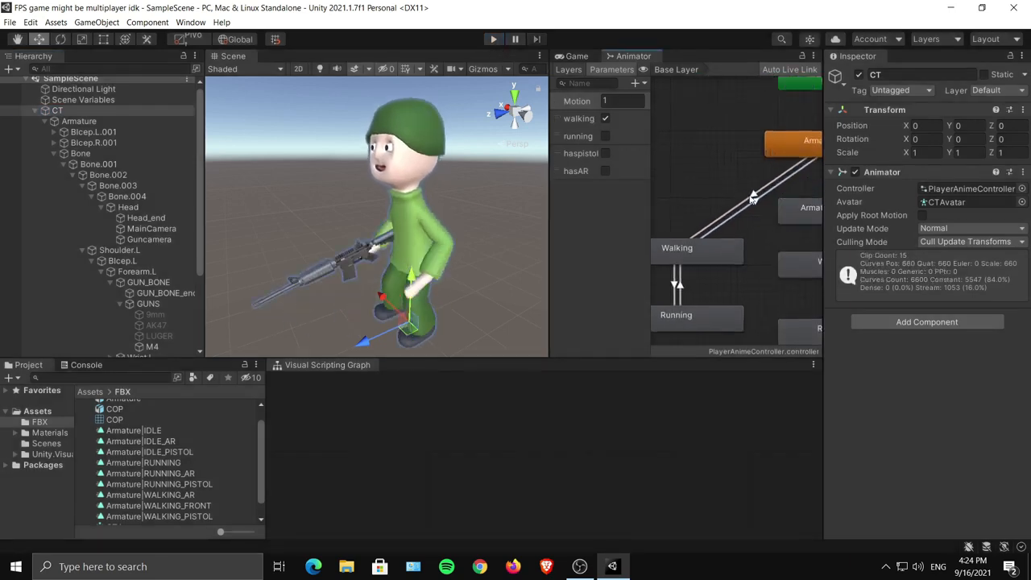
{"action": "left_click", "coordinate": [753, 198]}
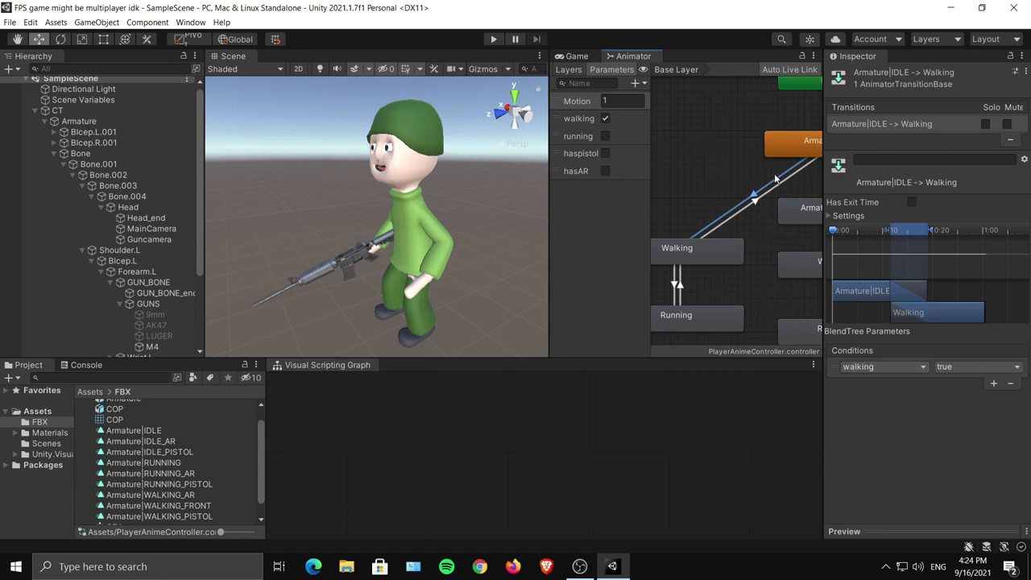
{"action": "left_click", "coordinate": [747, 202]}
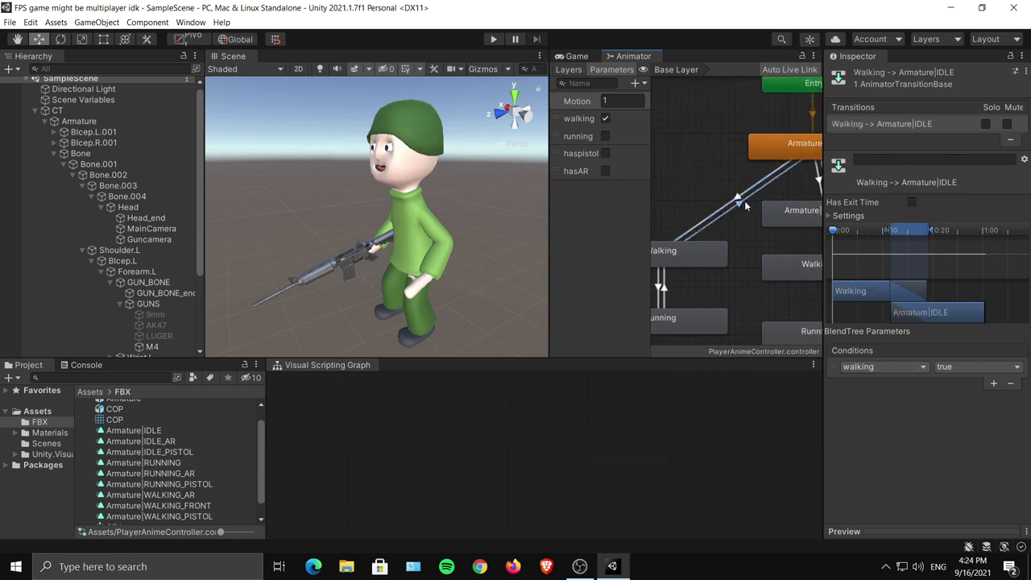
{"action": "left_click", "coordinate": [956, 370]}
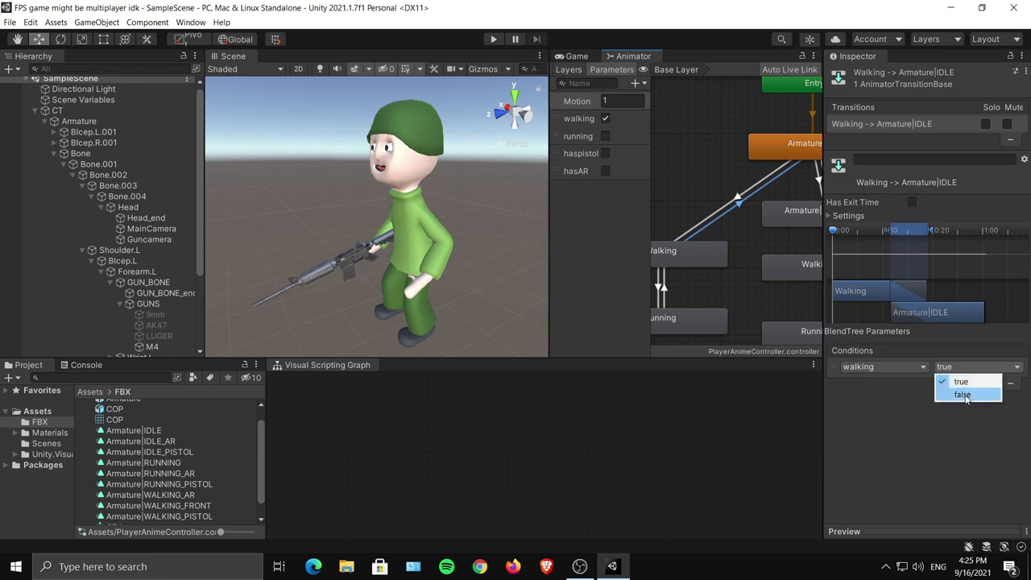
{"action": "left_click", "coordinate": [963, 395]}
{"action": "middle_click_drag", "start_coordinate": [698, 261], "coordinate": [719, 253]}
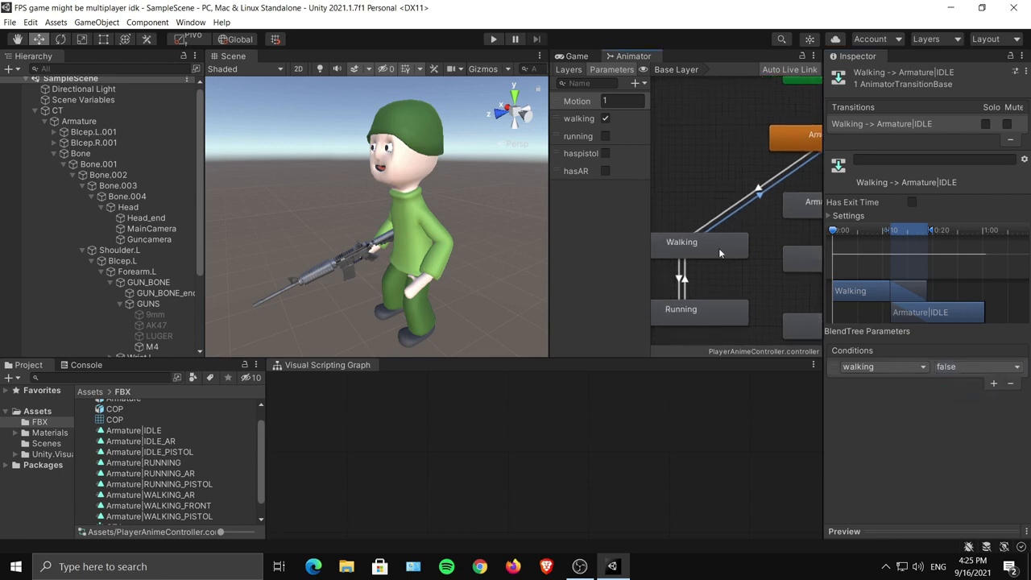
{"action": "left_click", "coordinate": [686, 278]}
{"action": "left_click", "coordinate": [742, 201]}
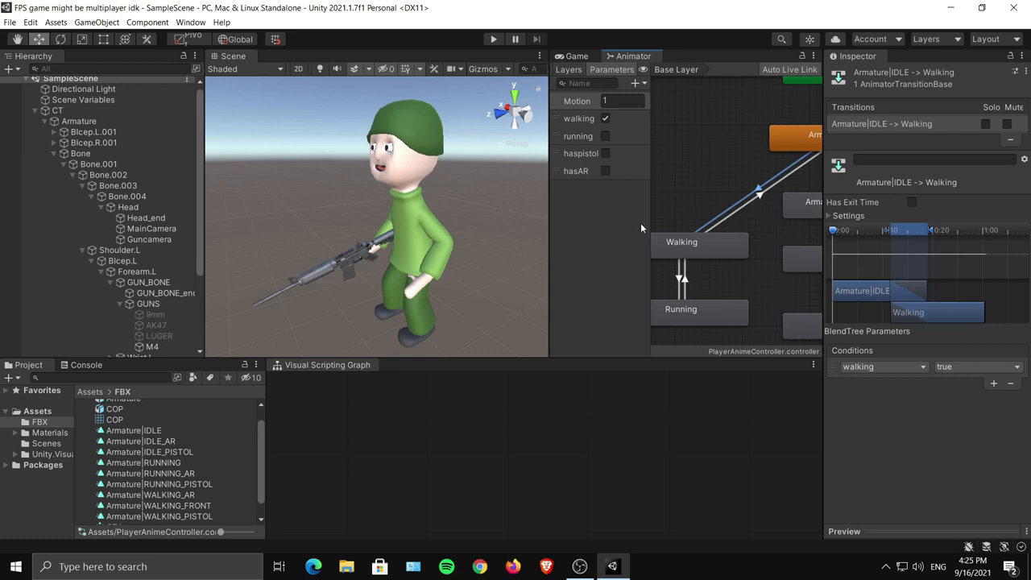
Run the scene, set Motion to 0 in the Animator, and turn walking off to test the return to idle.
{"action": "left_click", "coordinate": [493, 40]}
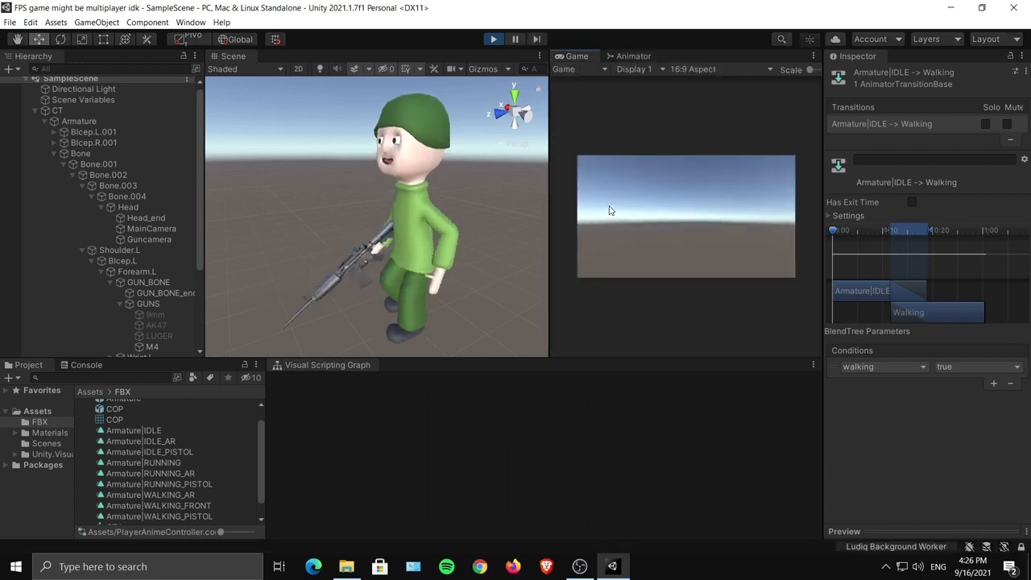
{"action": "left_click", "coordinate": [630, 56]}
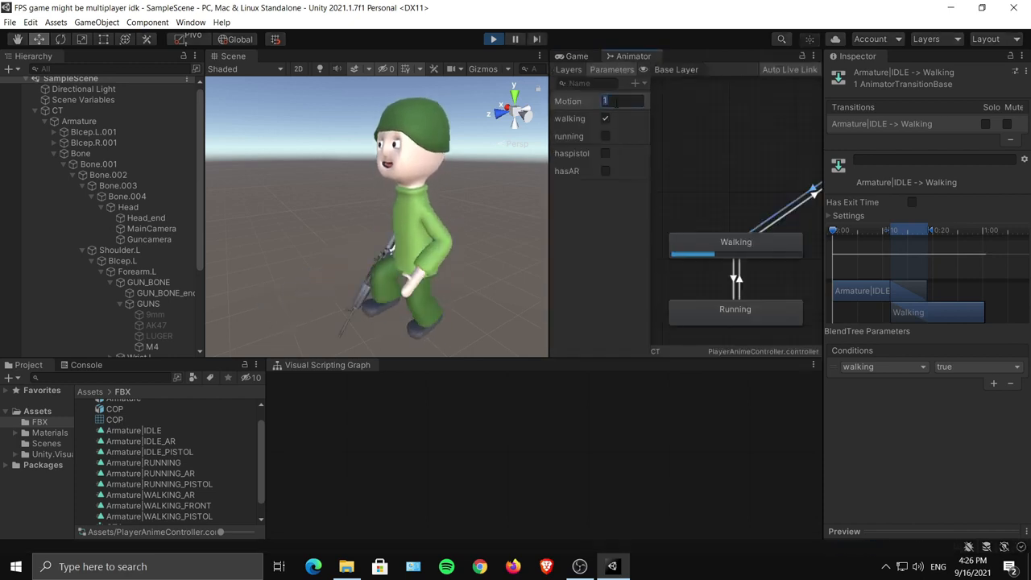
{"action": "left_click", "coordinate": [609, 238]}
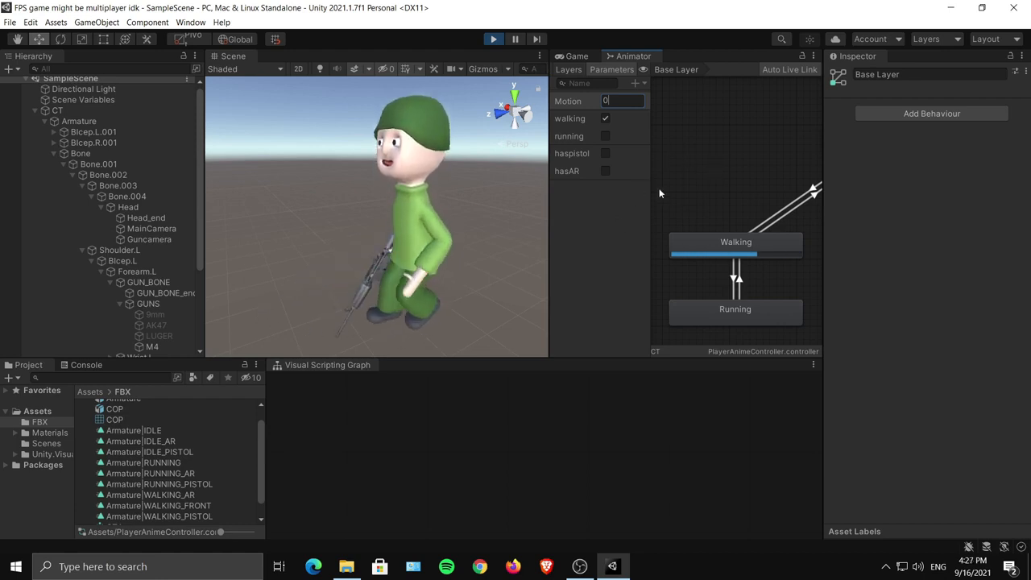
{"action": "middle_click_drag", "start_coordinate": [693, 158], "coordinate": [691, 139]}
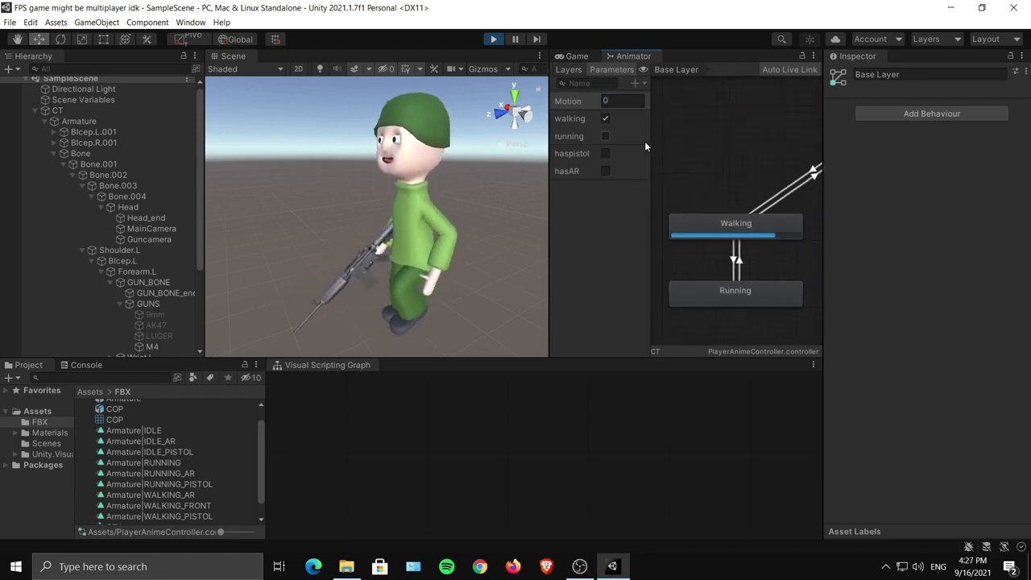
{"action": "left_click", "coordinate": [606, 119]}
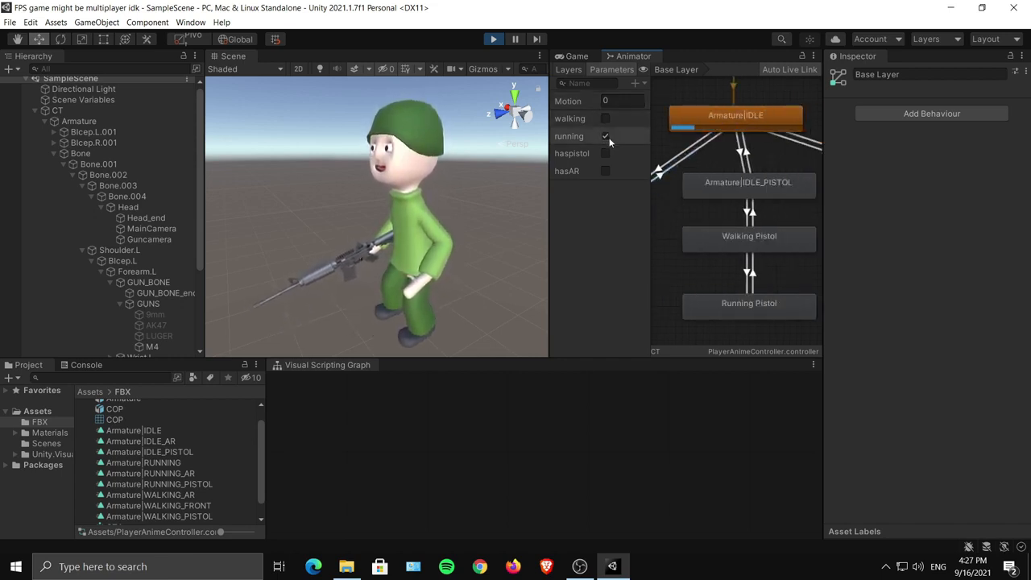
Turn running off, enable walking and running to test the unarmed movement states, and enable hasAR while running.
{"action": "left_click", "coordinate": [605, 137]}
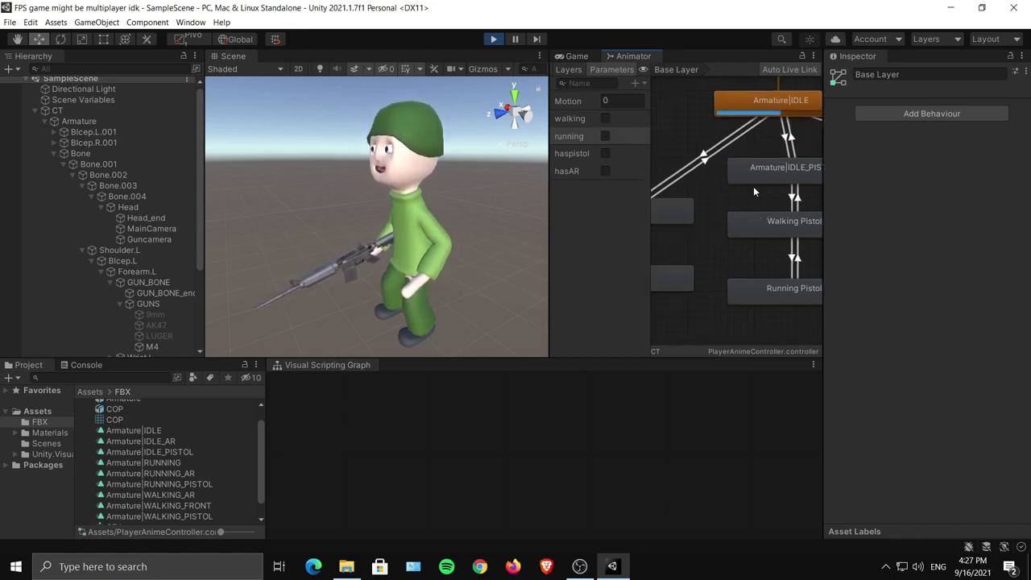
{"action": "left_click", "coordinate": [605, 118]}
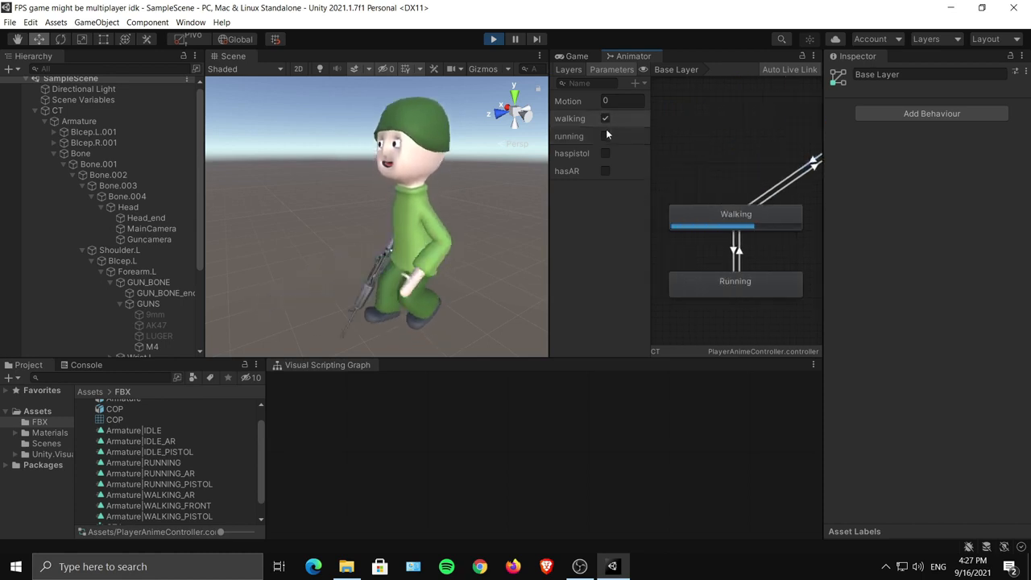
{"action": "left_click", "coordinate": [606, 136]}
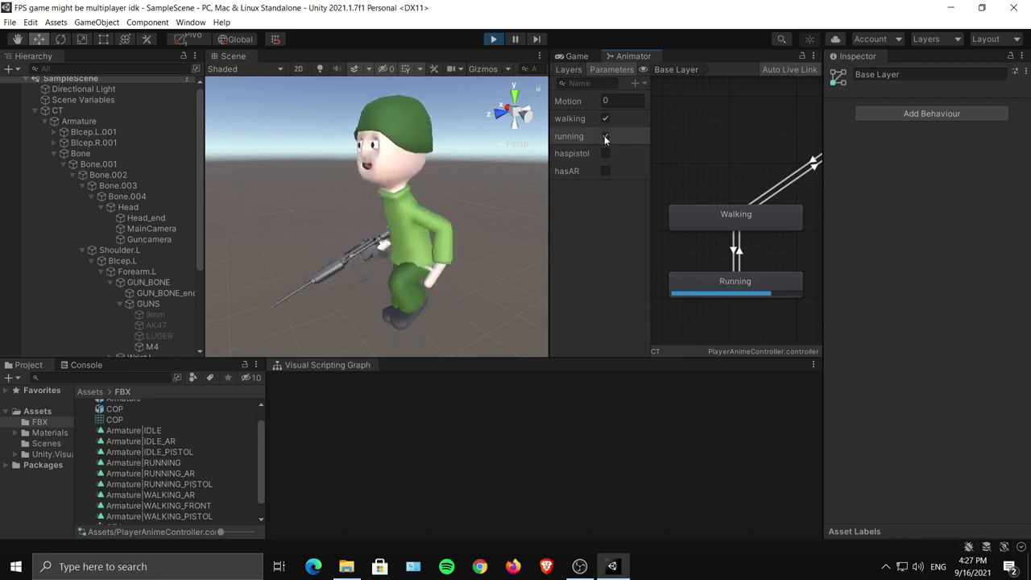
{"action": "left_click", "coordinate": [606, 170]}
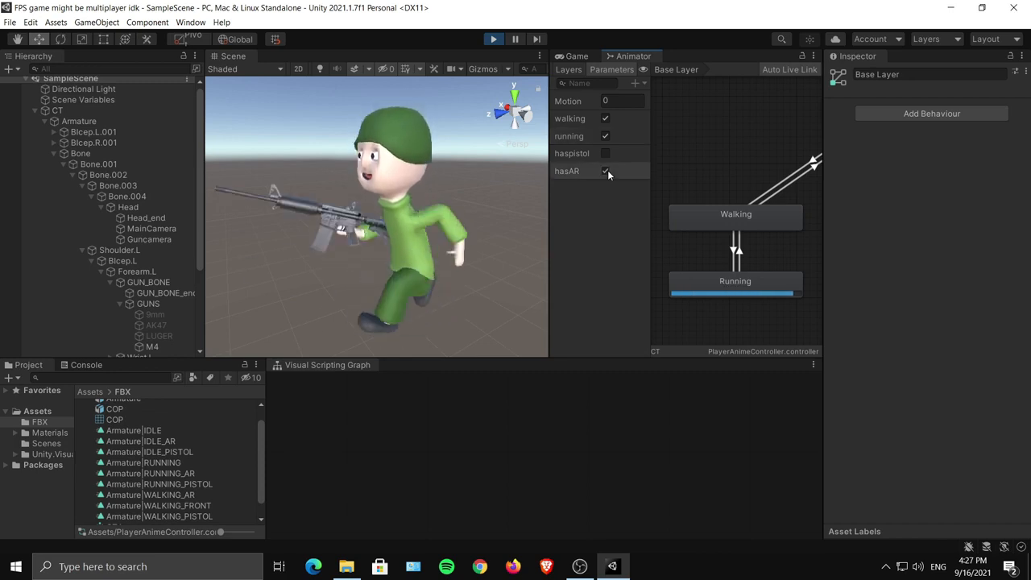
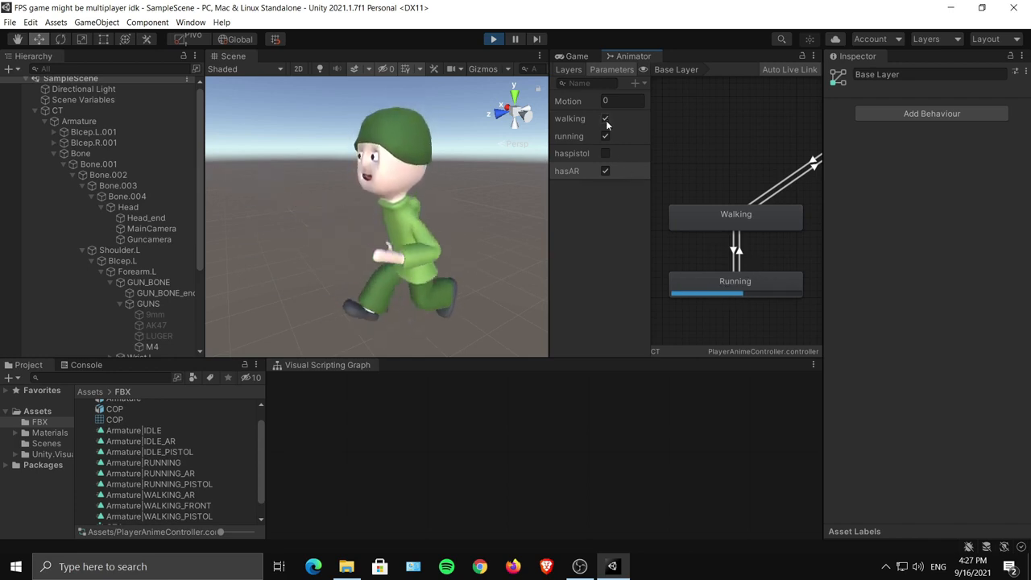
Pause the scene, turn off hasAR, running and walking, and resume playback to return the character to idle.
{"action": "left_click", "coordinate": [516, 40]}
{"action": "middle_click_drag", "start_coordinate": [731, 218], "coordinate": [720, 218]}
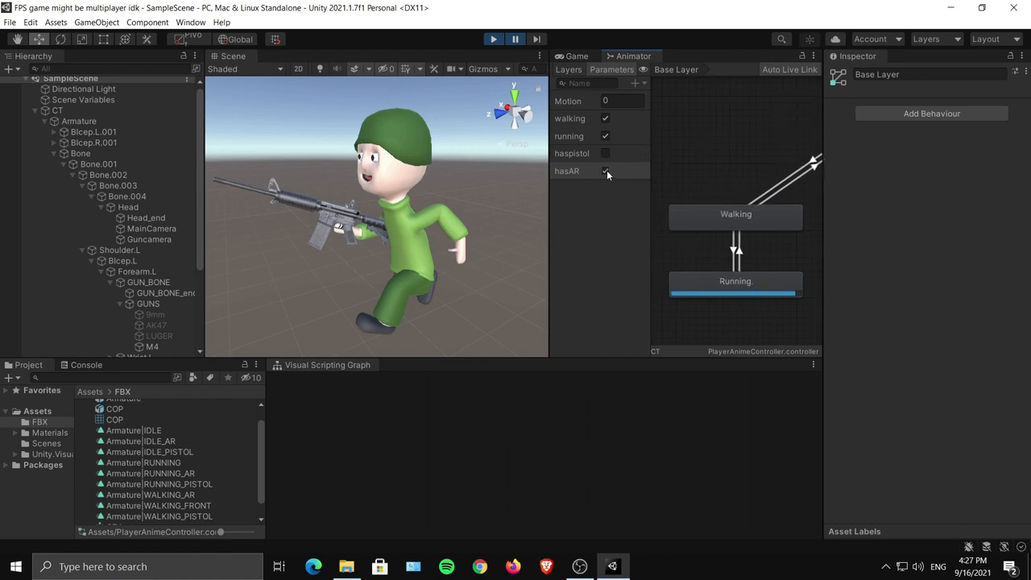
{"action": "left_click", "coordinate": [603, 136]}
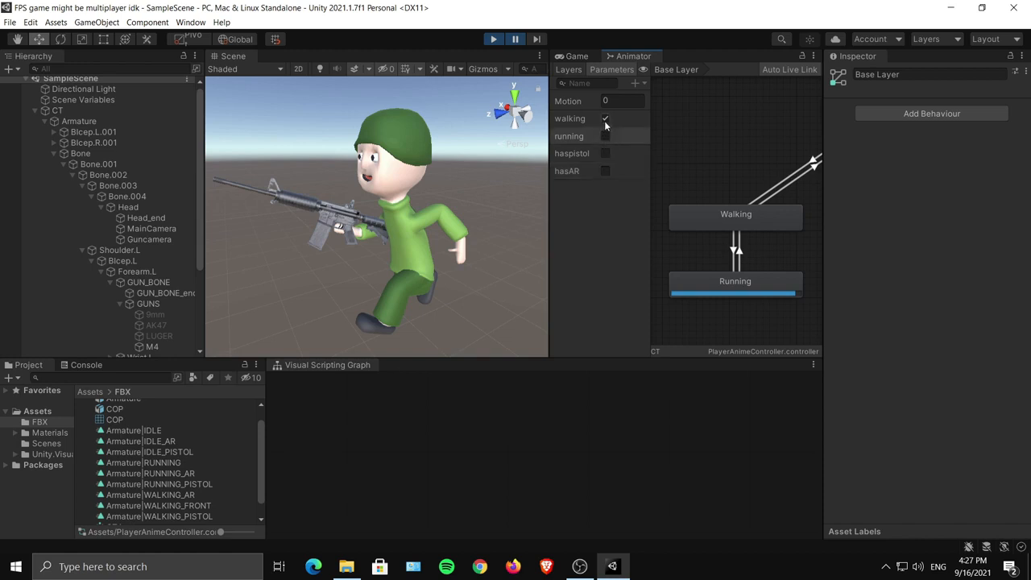
{"action": "left_click", "coordinate": [605, 118]}
{"action": "left_click", "coordinate": [517, 39]}
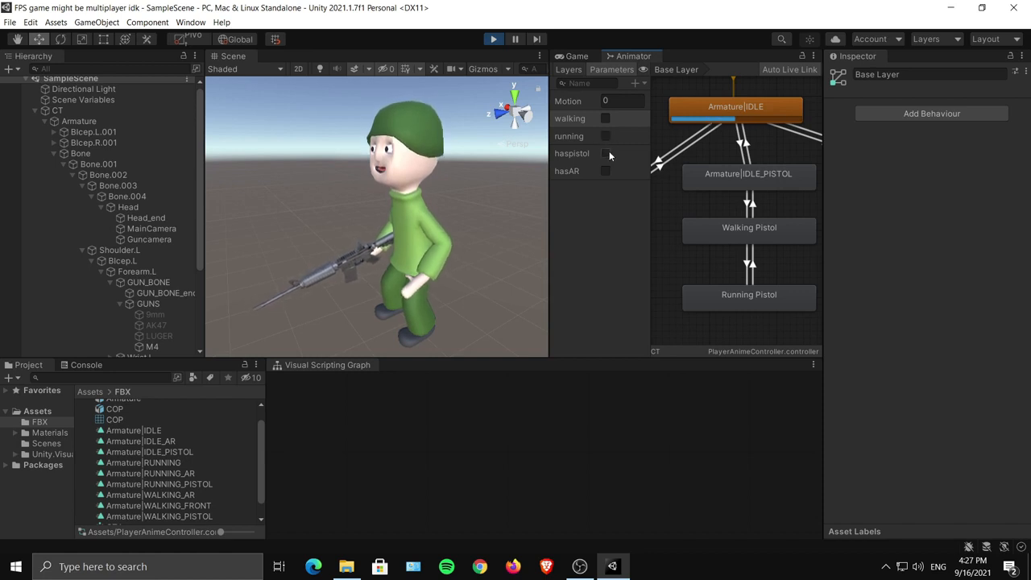
Turn haspistol on and swap the character's weapon by deactivating M4 and activating 9mm.
{"action": "left_click", "coordinate": [606, 153]}
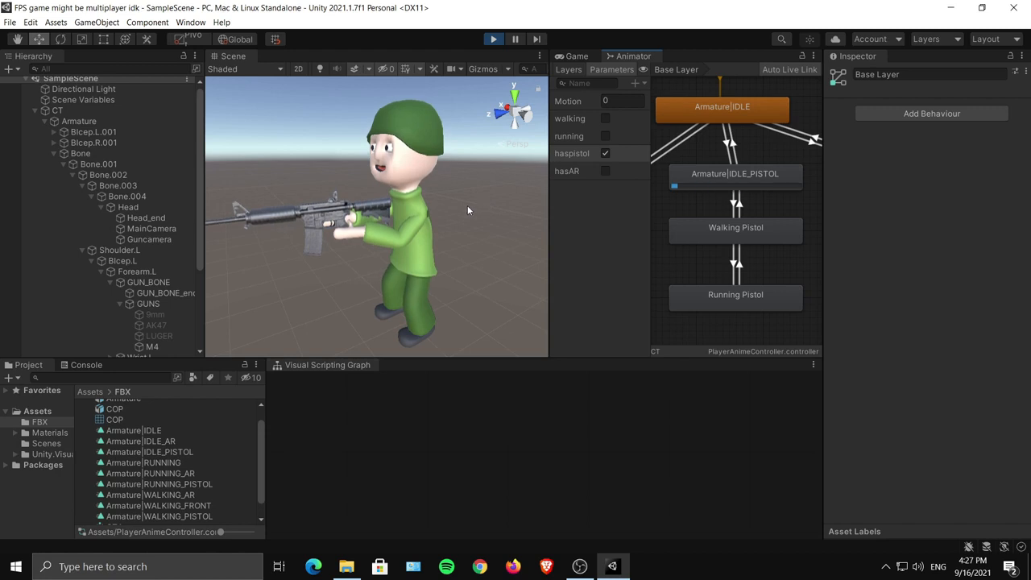
{"action": "right_click_drag", "start_coordinate": [467, 204], "coordinate": [355, 201]}
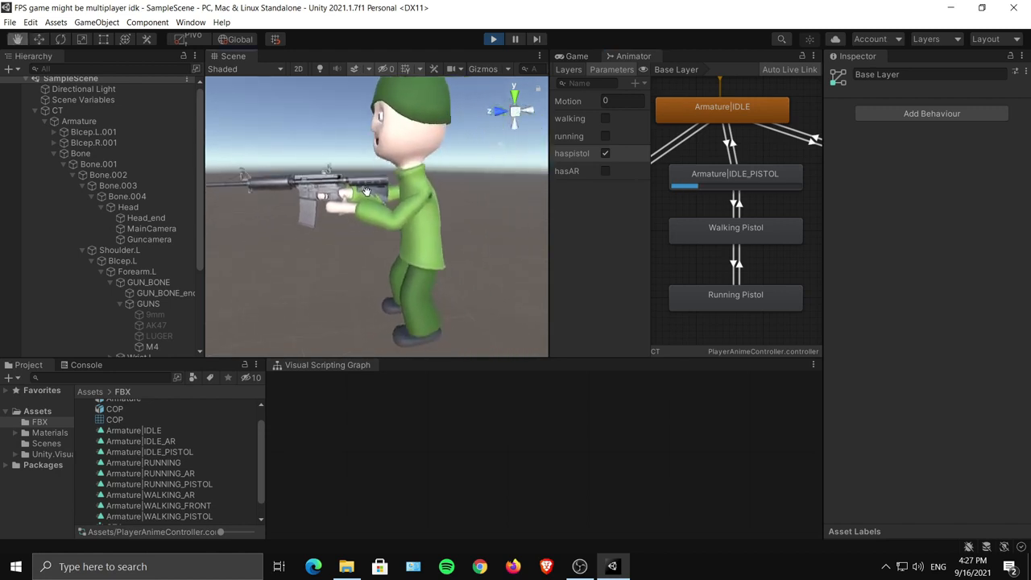
{"action": "left_click", "coordinate": [151, 346]}
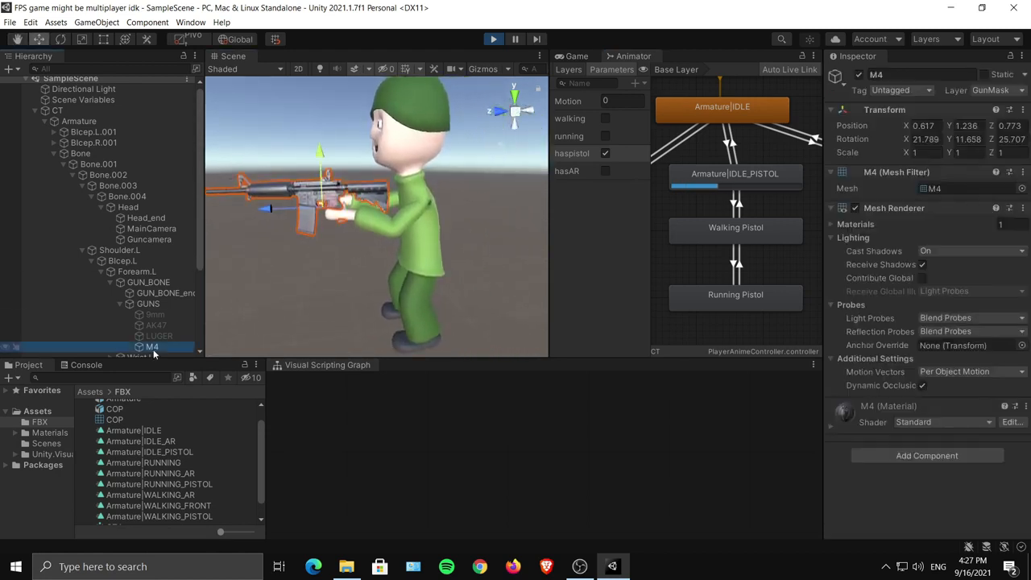
{"action": "left_click", "coordinate": [858, 74]}
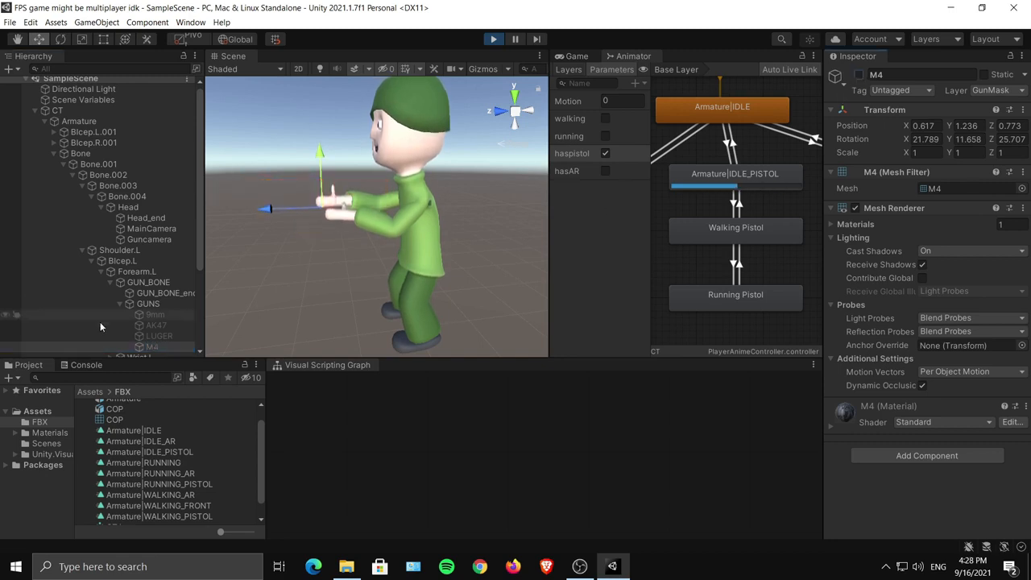
{"action": "left_click", "coordinate": [153, 314]}
{"action": "left_click", "coordinate": [858, 74]}
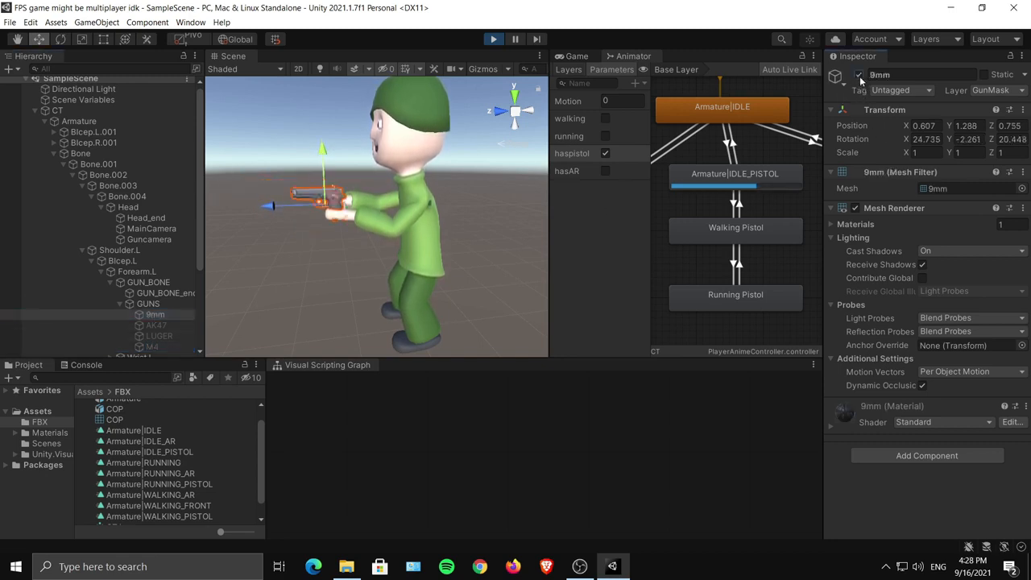
{"action": "left_click", "coordinate": [477, 187]}
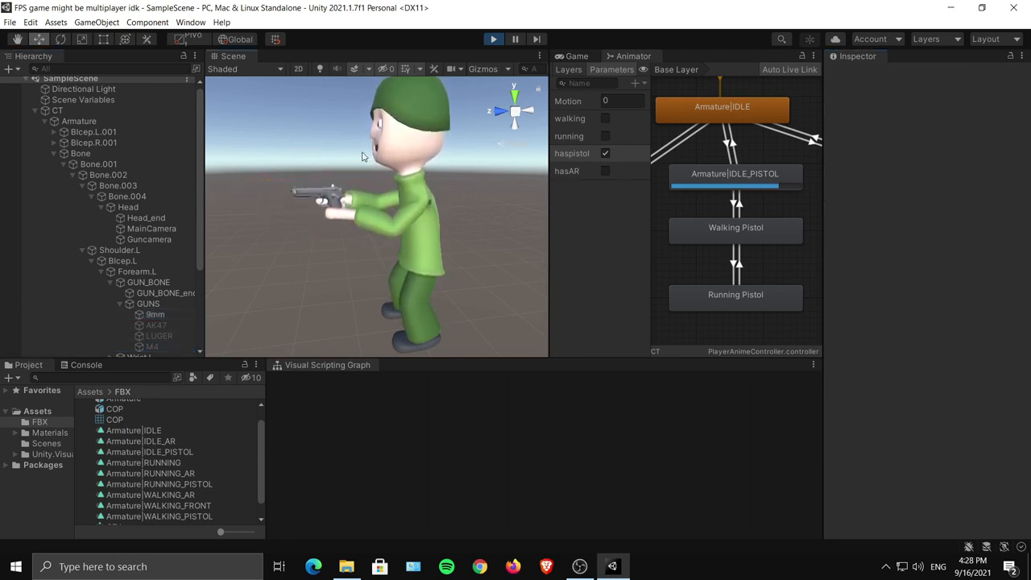
Test the pistol walking and running animations with the walking and running parameters, and turn off running, haspistol and walking.
{"action": "left_click", "coordinate": [605, 118]}
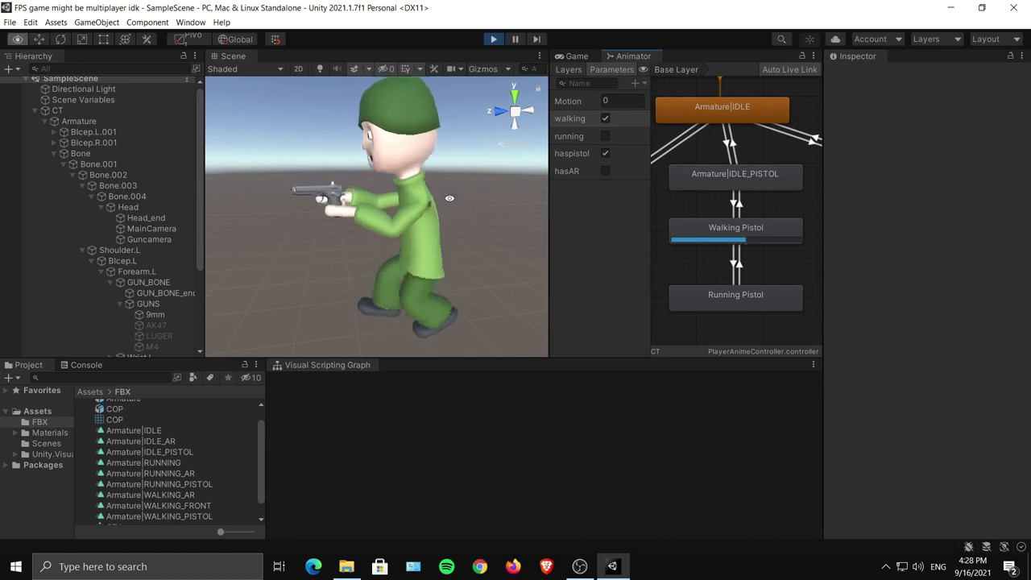
{"action": "scroll", "coordinate": [431, 201], "scroll_direction": "down", "scroll_amount": 2}
{"action": "left_click_drag", "start_coordinate": [427, 203], "coordinate": [436, 186], "text": "alt"}
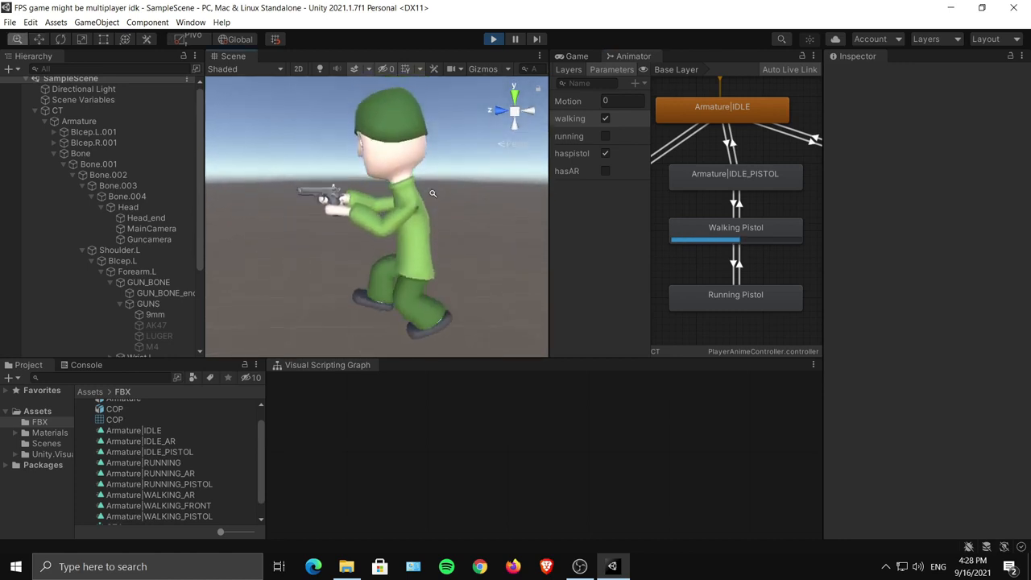
{"action": "left_click", "coordinate": [605, 118]}
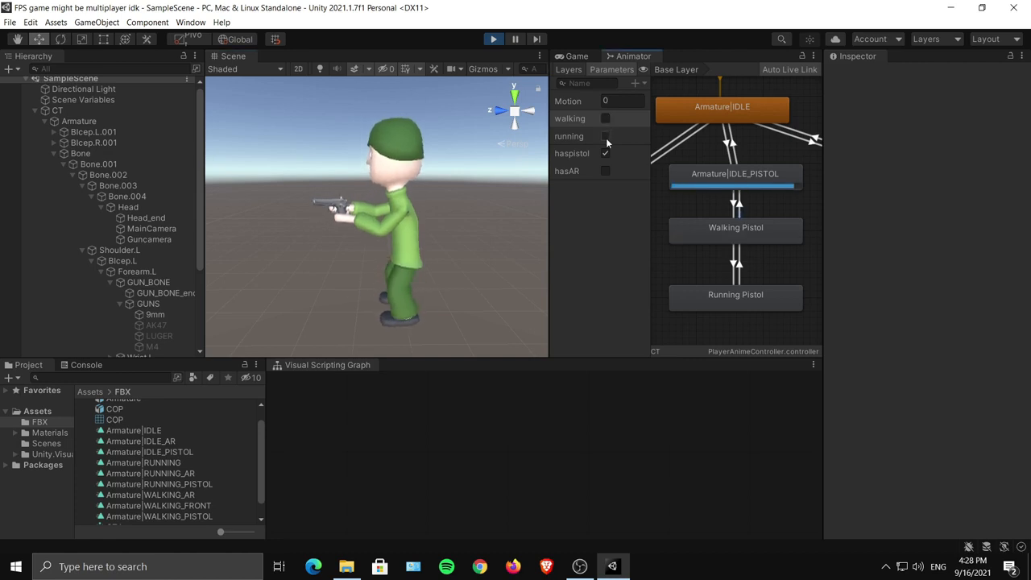
{"action": "left_click", "coordinate": [606, 136]}
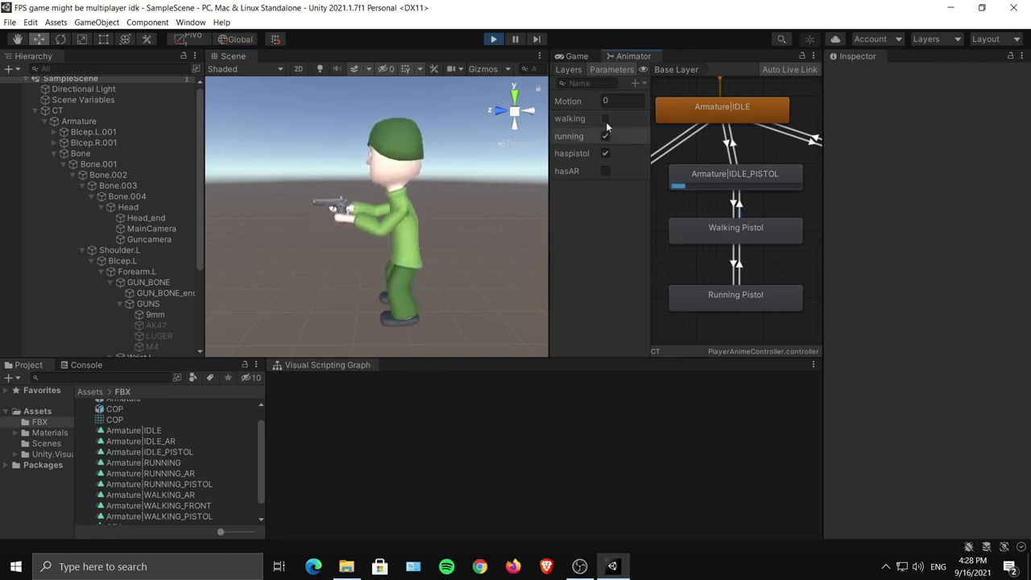
{"action": "left_click", "coordinate": [606, 118]}
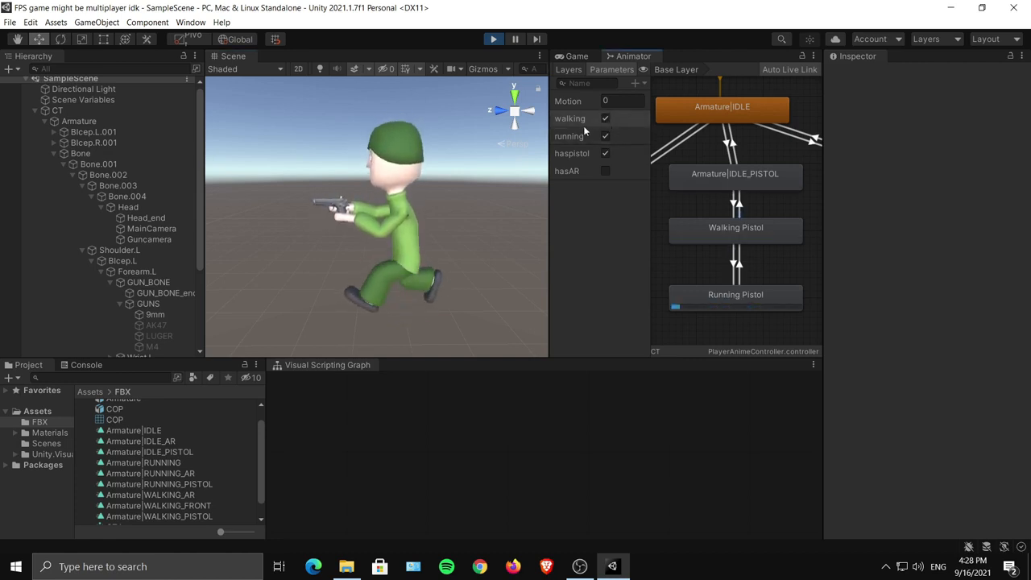
{"action": "left_click", "coordinate": [606, 136]}
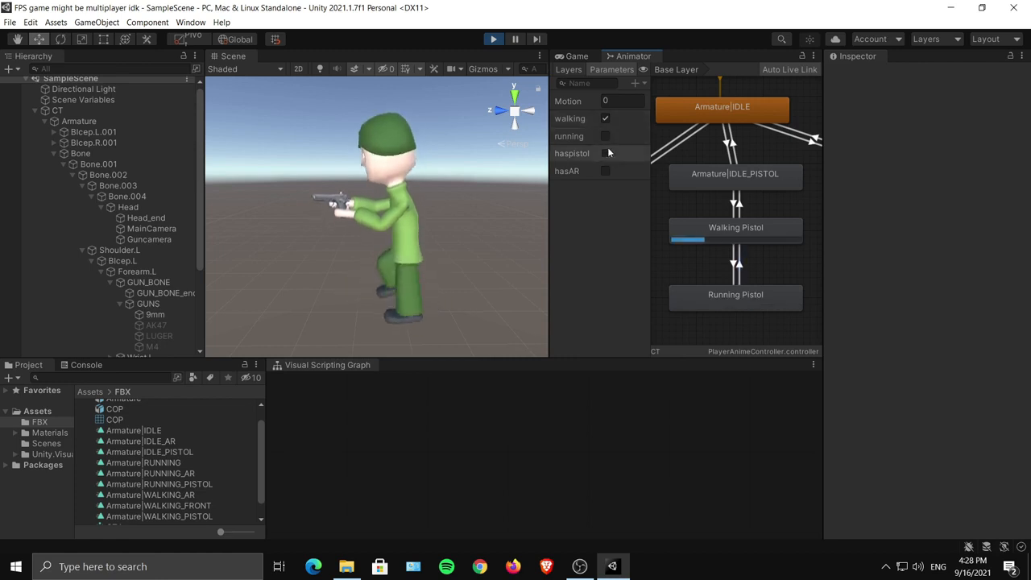
{"action": "left_click", "coordinate": [606, 119]}
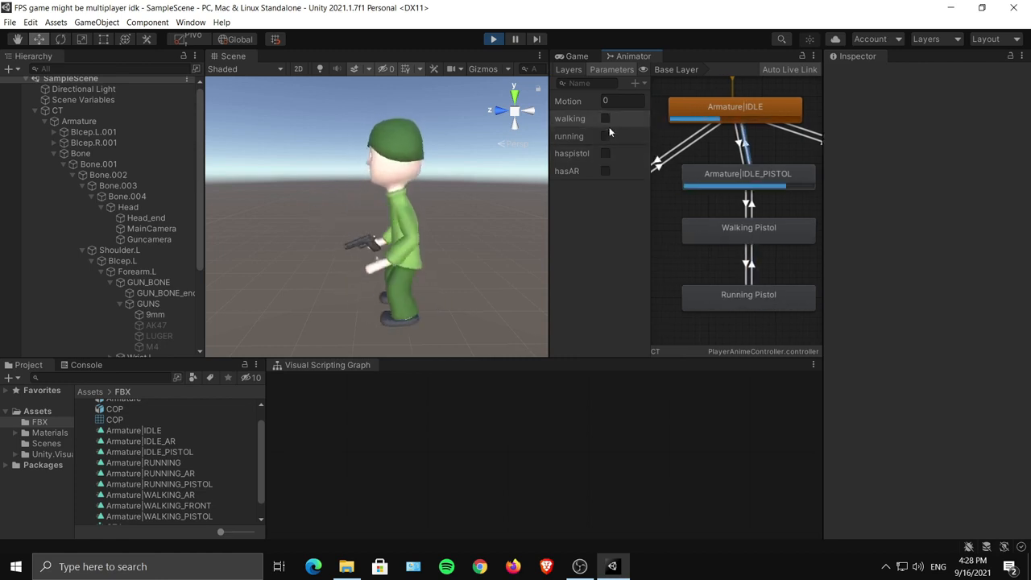
Toggle hasAR and haspistol to test switching between the idle poses, finishing with only hasAR enabled.
{"action": "left_click", "coordinate": [605, 171]}
{"action": "left_click", "coordinate": [607, 171]}
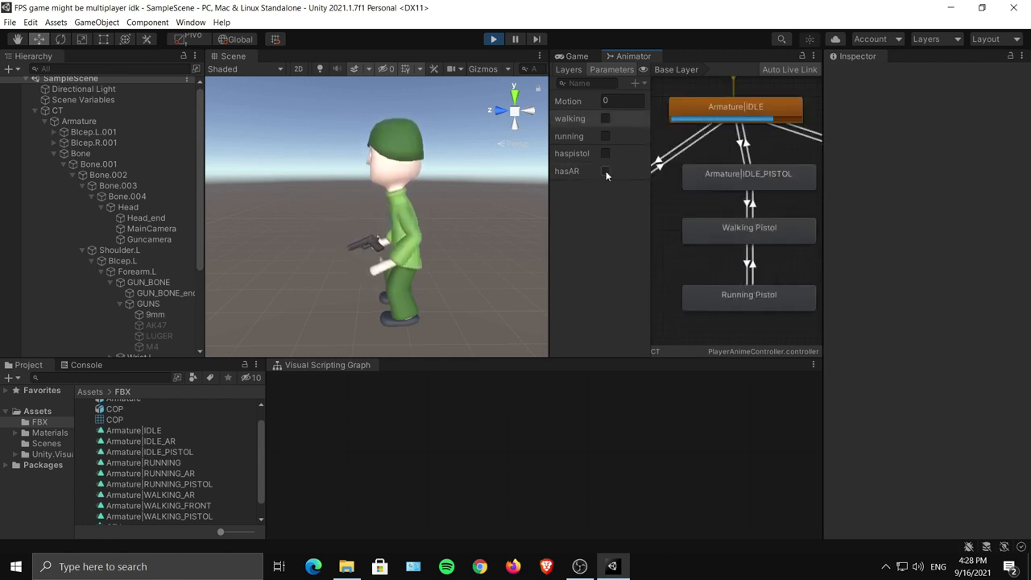
{"action": "left_click", "coordinate": [606, 168]}
{"action": "left_click", "coordinate": [606, 170]}
{"action": "left_click", "coordinate": [606, 153]}
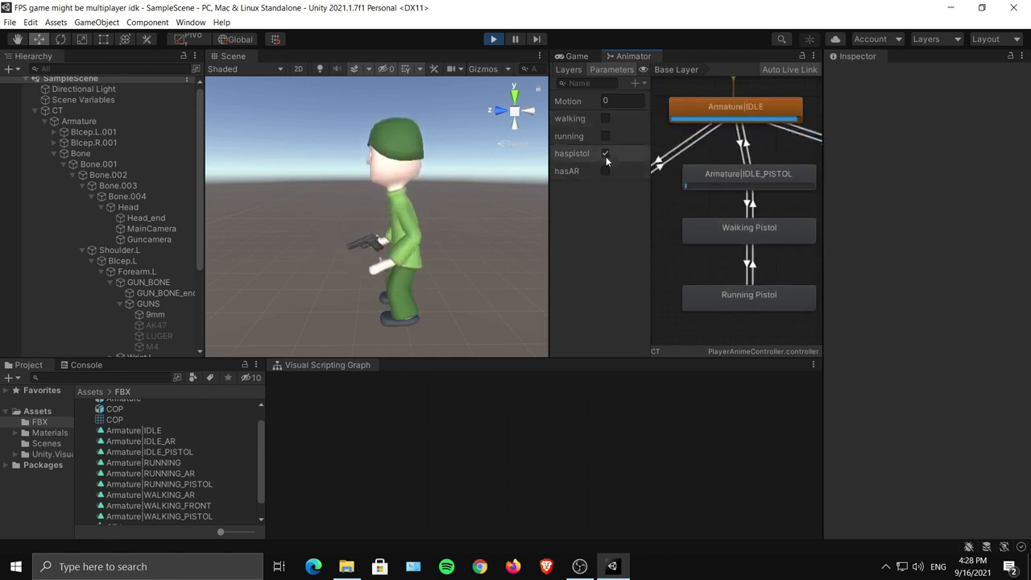
{"action": "left_click", "coordinate": [606, 171]}
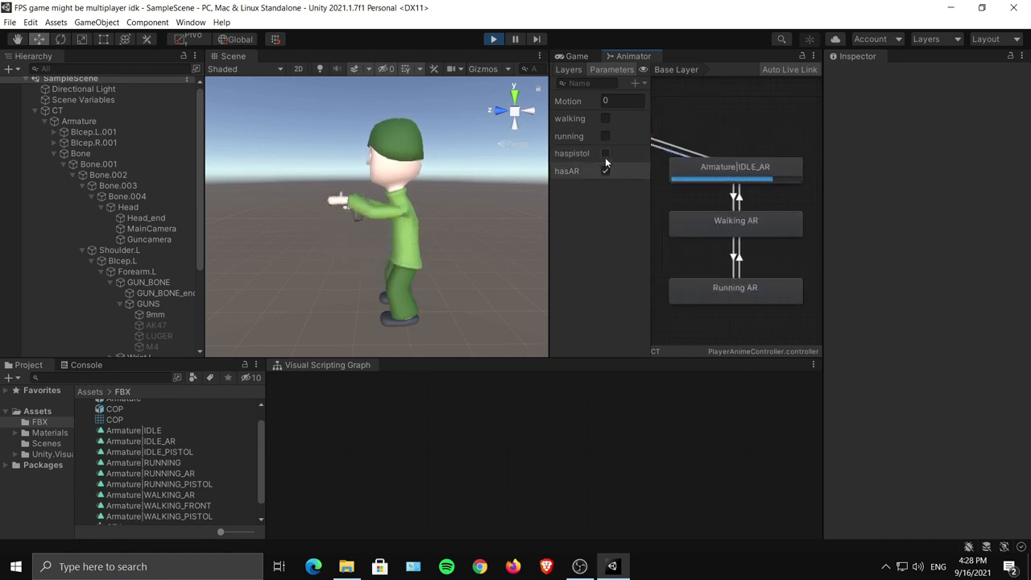
Toggle hasAR off and on to test switching between the idle and AR idle states, leaving it enabled.
{"action": "left_click", "coordinate": [605, 171]}
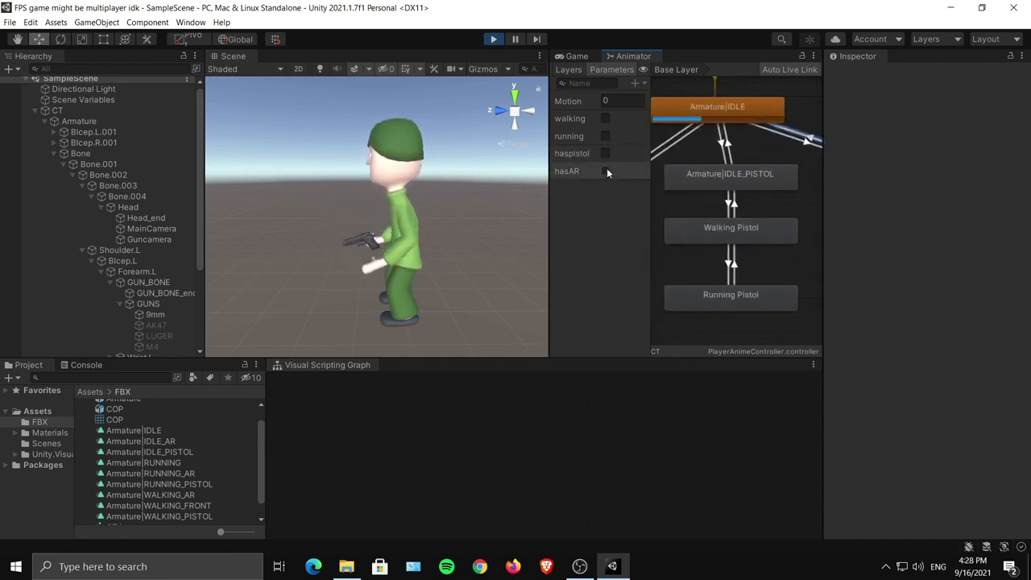
{"action": "left_click", "coordinate": [606, 171]}
{"action": "left_click", "coordinate": [605, 170]}
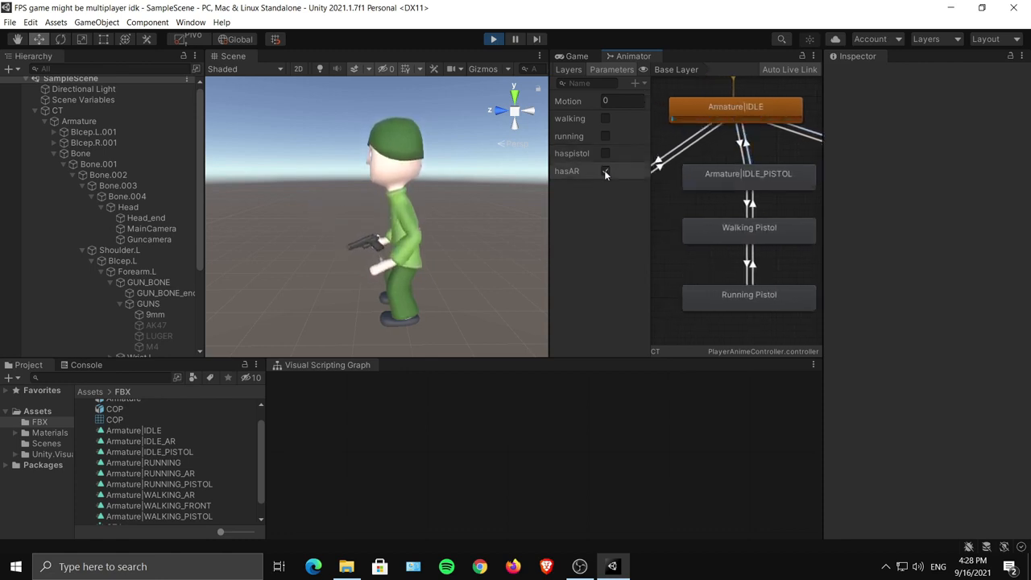
{"action": "left_click", "coordinate": [605, 171]}
Swap the character's weapon by deactivating 9mm and activating AK47.
{"action": "left_click", "coordinate": [155, 315]}
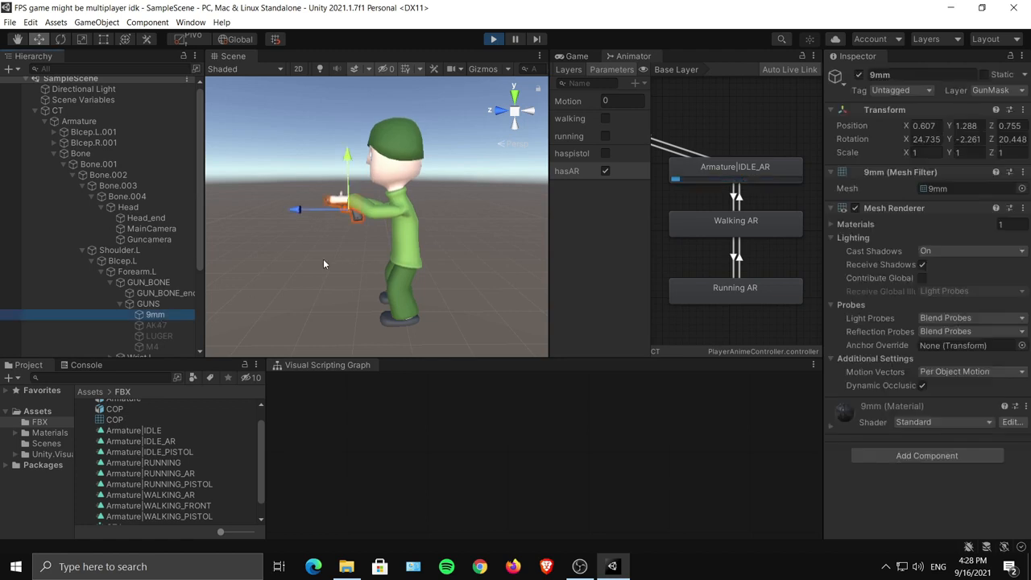
{"action": "left_click", "coordinate": [858, 74]}
{"action": "left_click", "coordinate": [155, 324]}
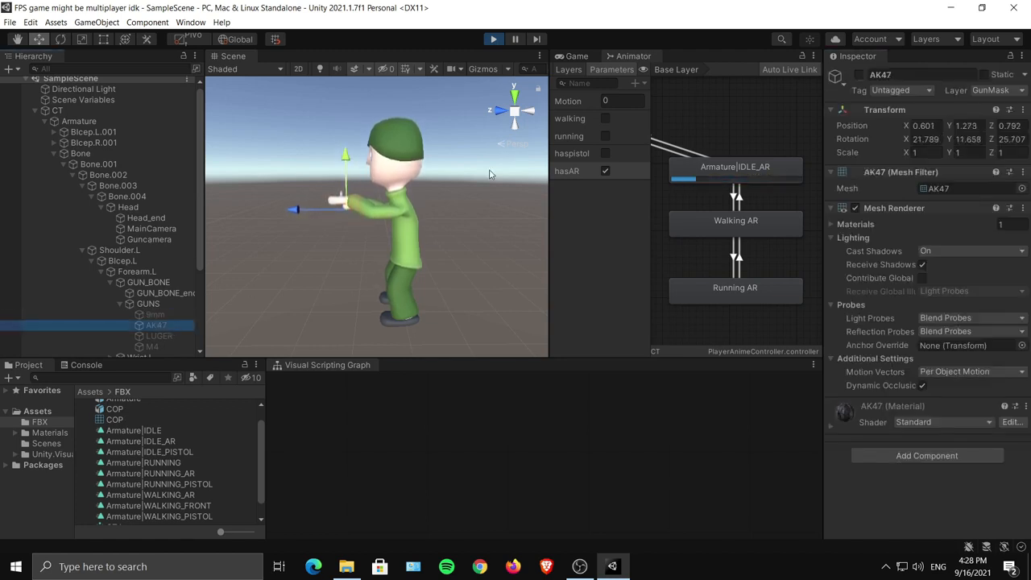
{"action": "left_click", "coordinate": [858, 74]}
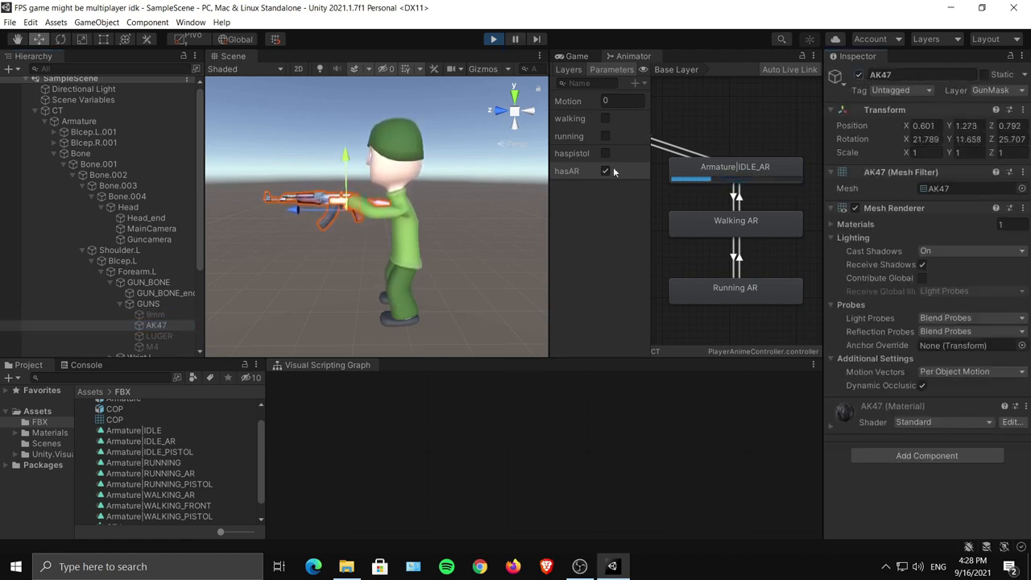
Toggle hasAR and haspistol with the AK47 equipped to test the idle transitions, leaving only hasAR enabled.
{"action": "left_click", "coordinate": [606, 170]}
{"action": "left_click", "coordinate": [606, 170]}
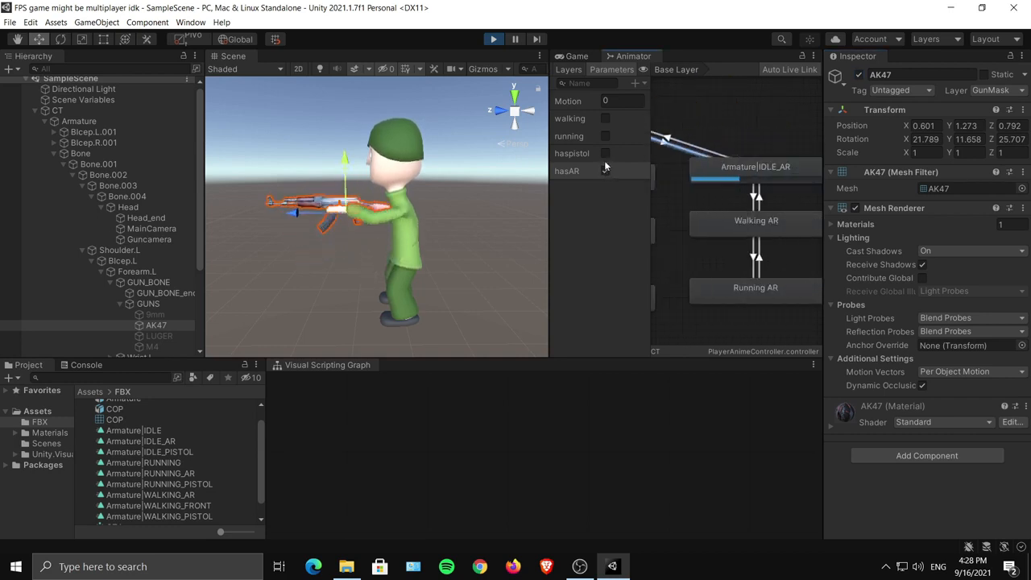
{"action": "left_click", "coordinate": [605, 156]}
{"action": "left_click", "coordinate": [604, 156]}
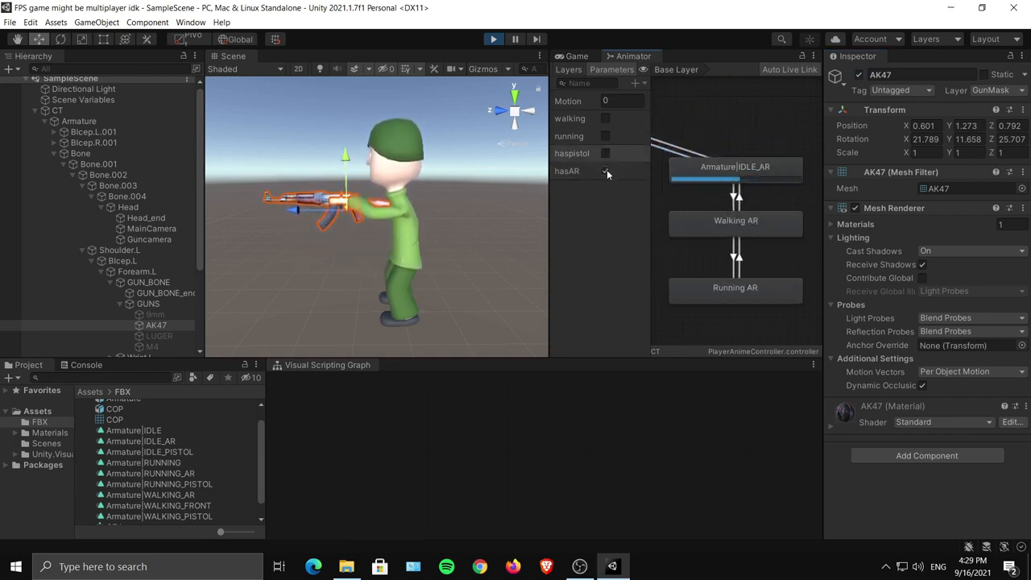
Test the AR walking and running animations with the walking and running parameters, and turn both off.
{"action": "left_click", "coordinate": [605, 119]}
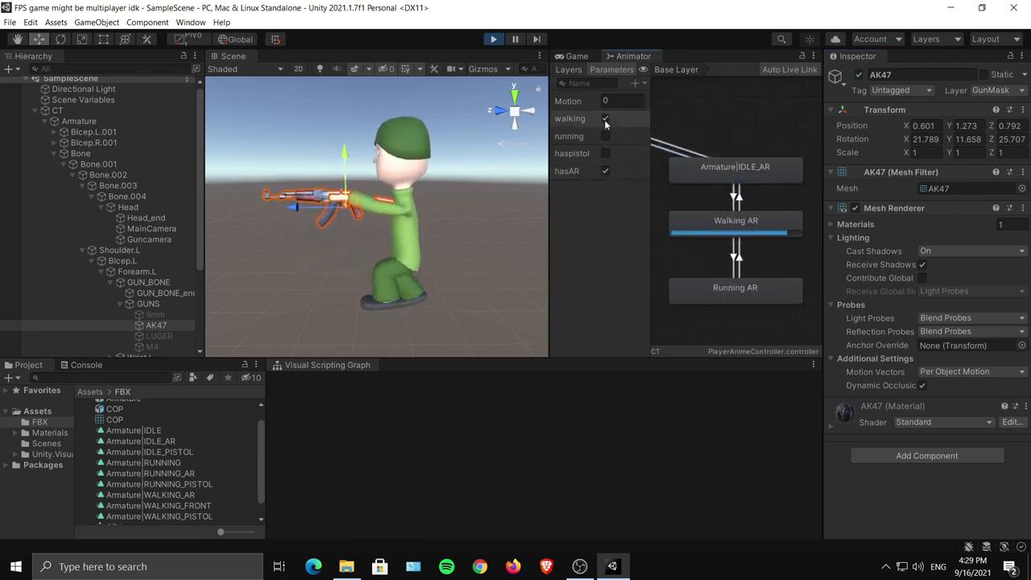
{"action": "left_click", "coordinate": [605, 137]}
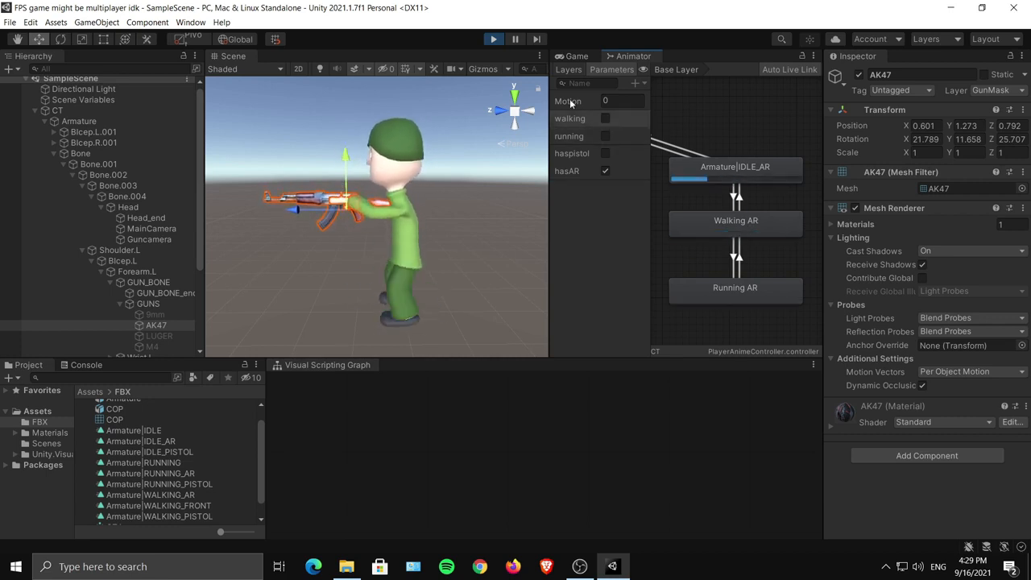
{"action": "left_click", "coordinate": [605, 136]}
{"action": "left_click", "coordinate": [605, 119]}
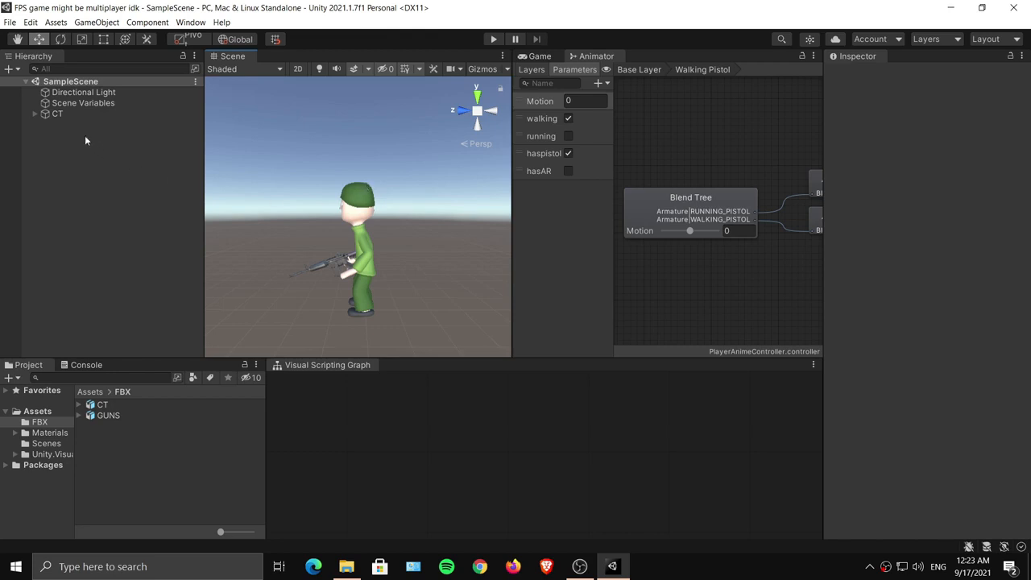
Add a Script Machine component to the CT object.
{"action": "left_click", "coordinate": [34, 114], "text": "alt"}
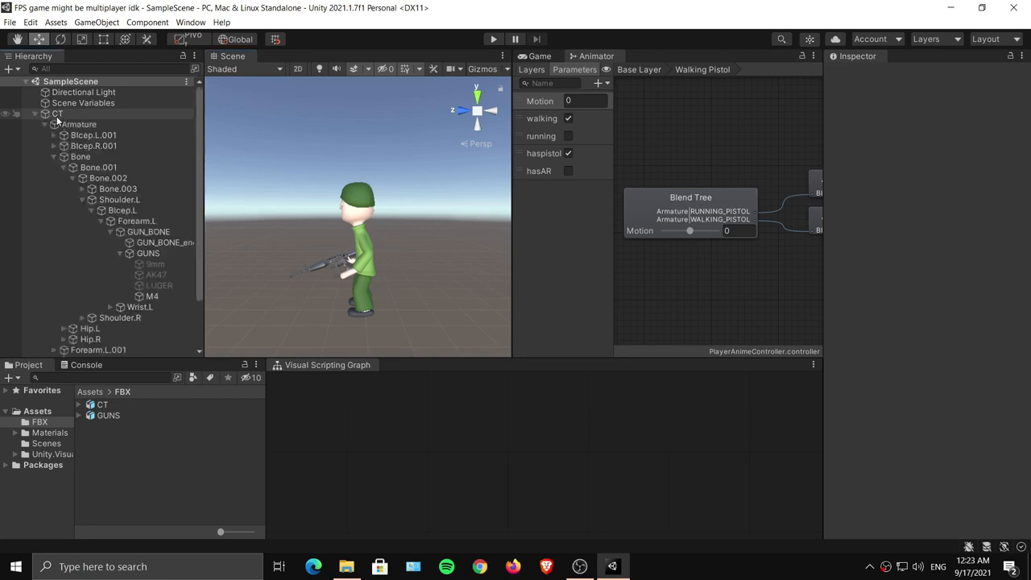
{"action": "left_click", "coordinate": [56, 115]}
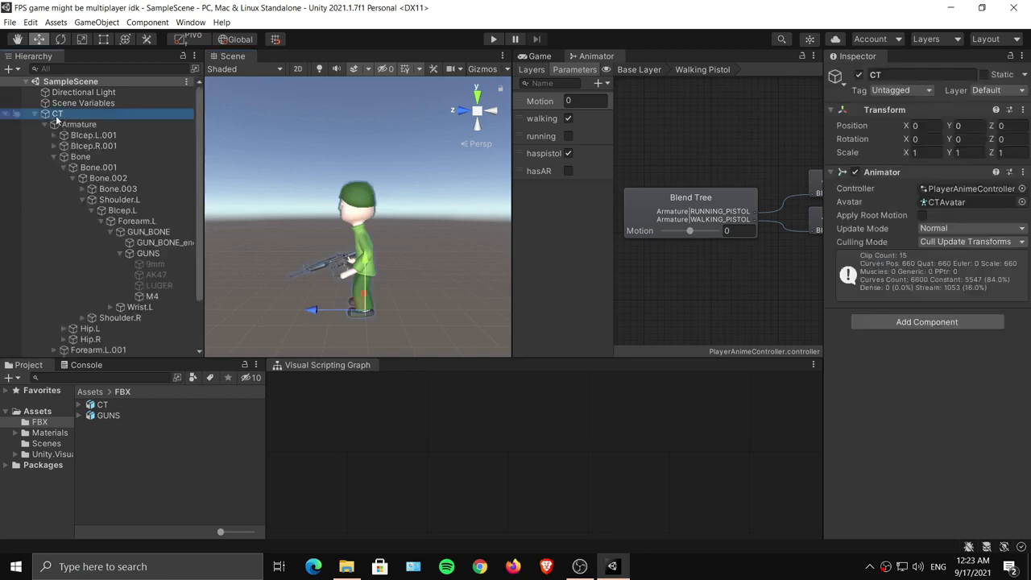
{"action": "left_click", "coordinate": [927, 323]}
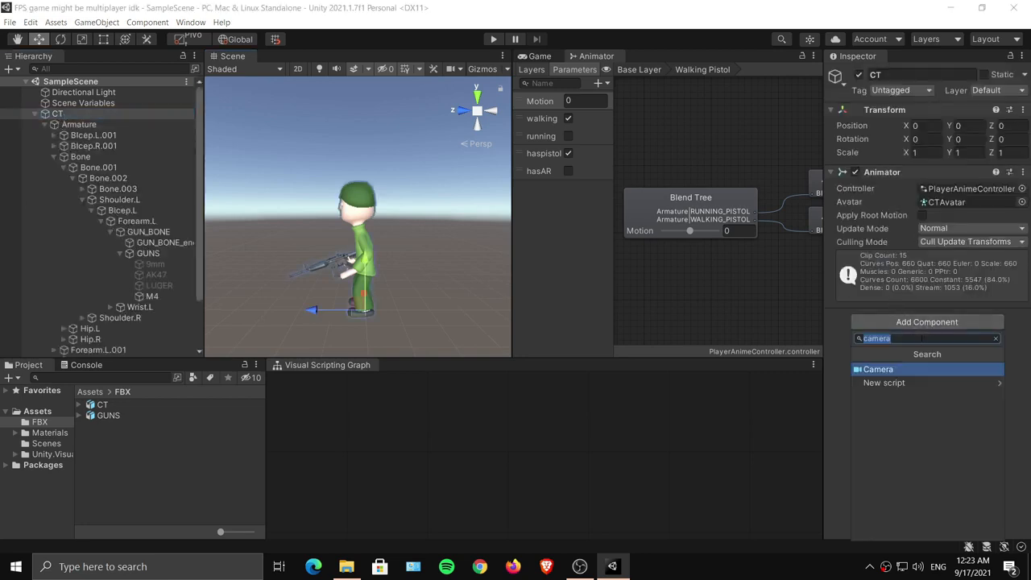
{"action": "type", "text": "scrip"}
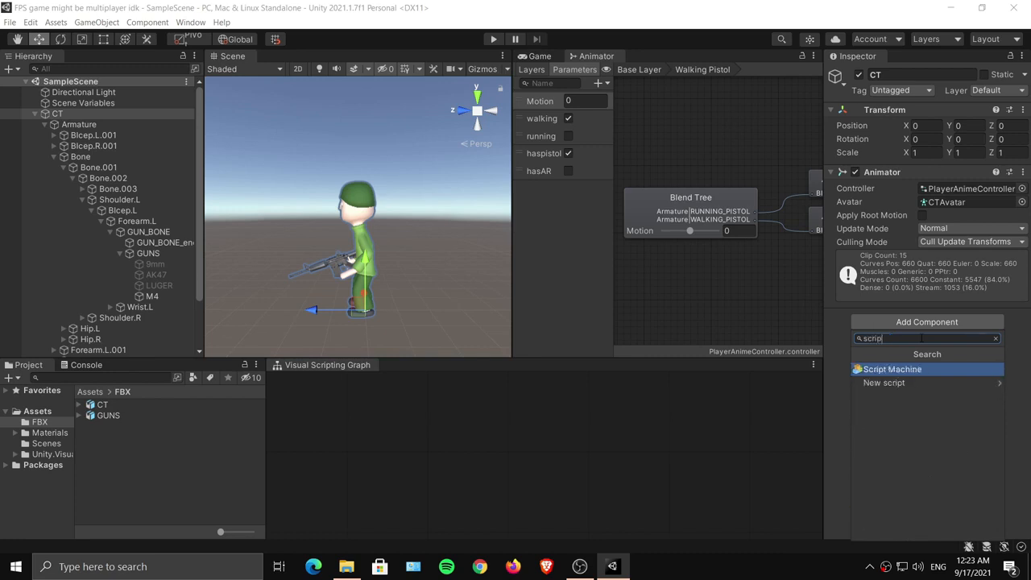
{"action": "left_click", "coordinate": [926, 371]}
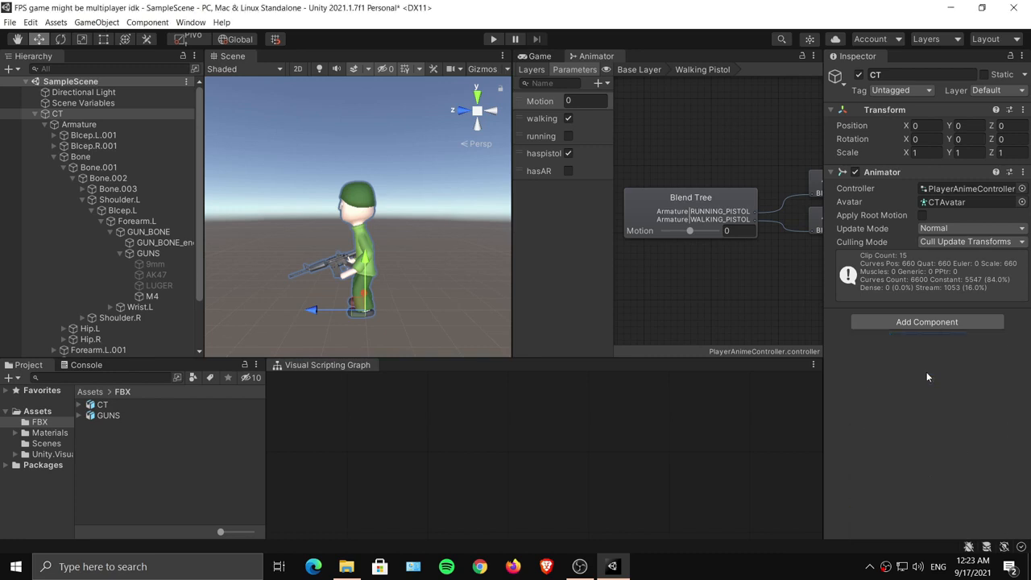
Create a folder named scriptmachines inside Assets.
{"action": "left_click", "coordinate": [37, 412]}
{"action": "right_click", "coordinate": [155, 489]}
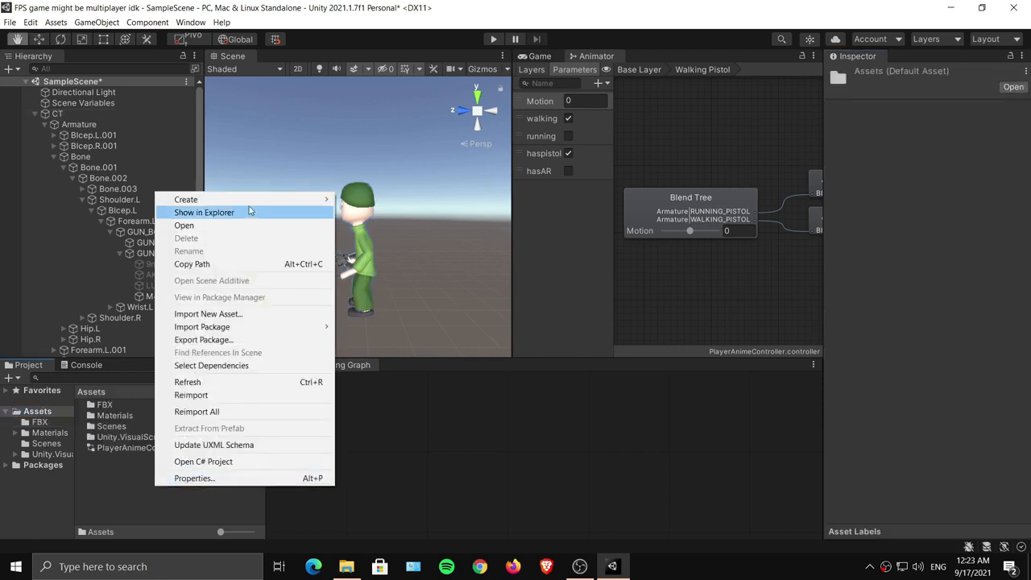
{"action": "mouse_move", "coordinate": [190, 198]}
{"action": "left_click", "coordinate": [378, 70]}
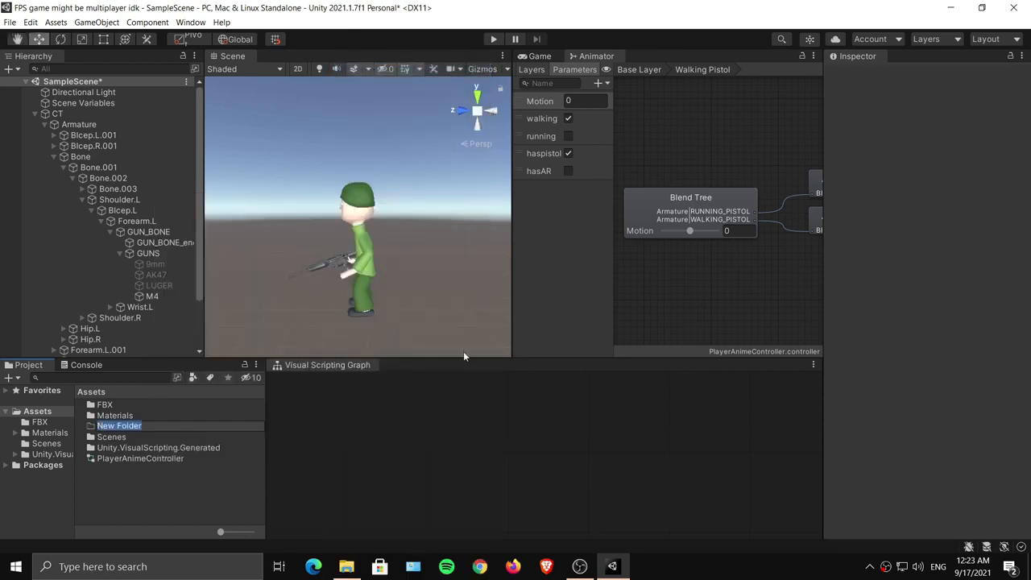
{"action": "type", "text": "S"}
{"action": "key", "text": "Return"}
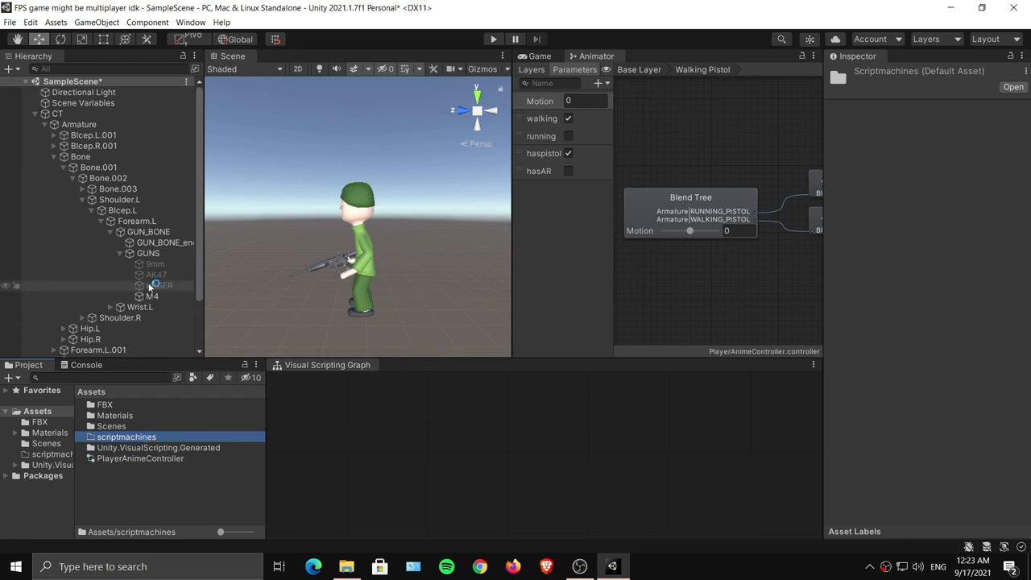
Create a new graph for CT's Script Machine, saved as PlayerController in the scriptmachines folder, and enlarge the Script Graph area.
{"action": "left_click", "coordinate": [133, 114]}
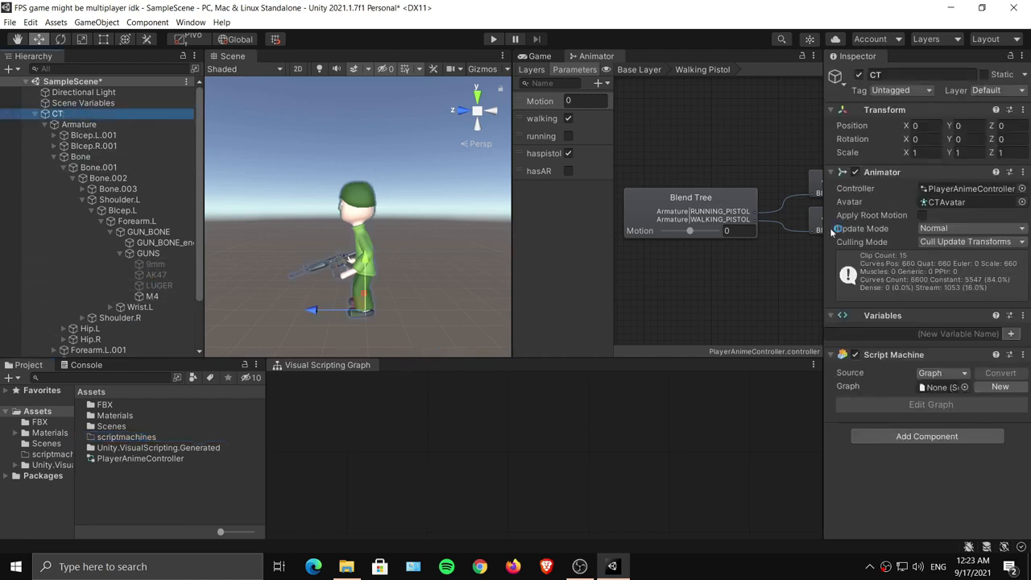
{"action": "left_click", "coordinate": [999, 387]}
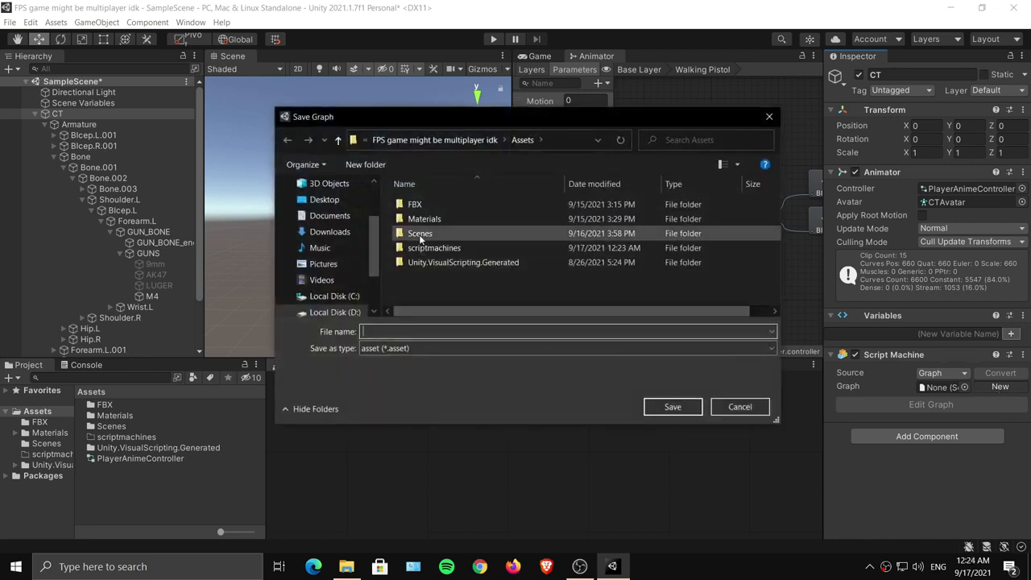
{"action": "double_click", "coordinate": [439, 248]}
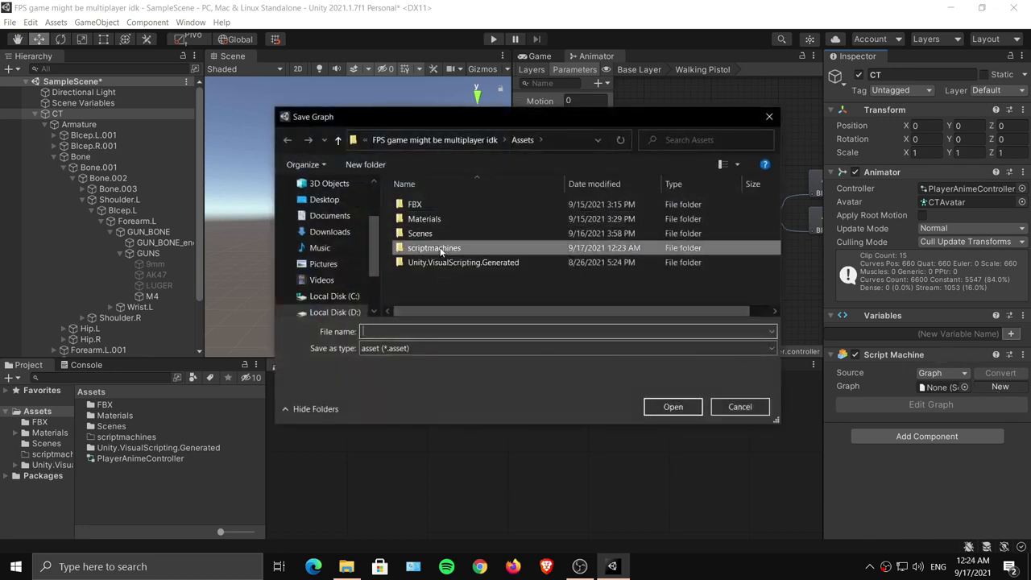
{"action": "left_click", "coordinate": [484, 331]}
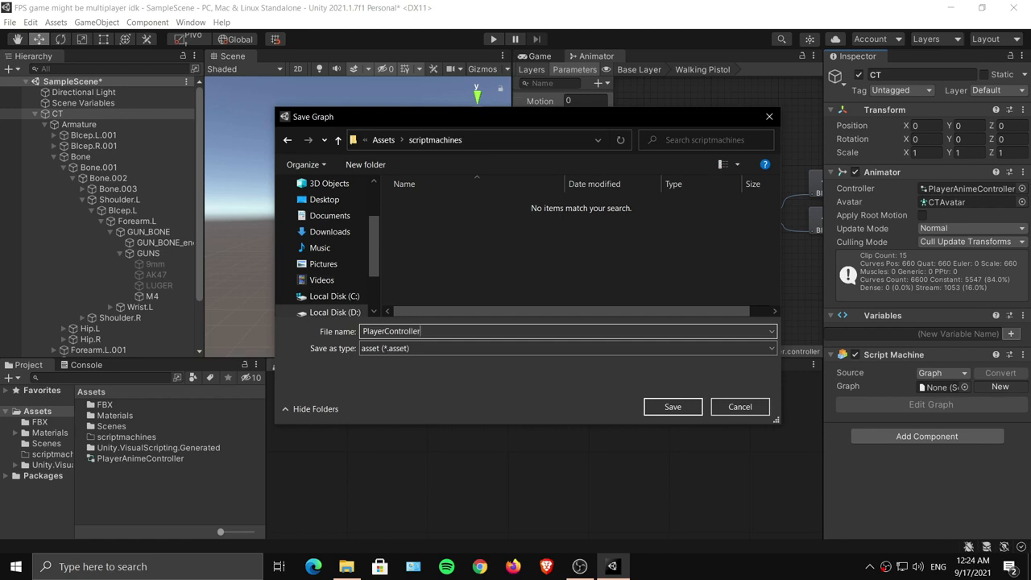
{"action": "key", "text": "Return"}
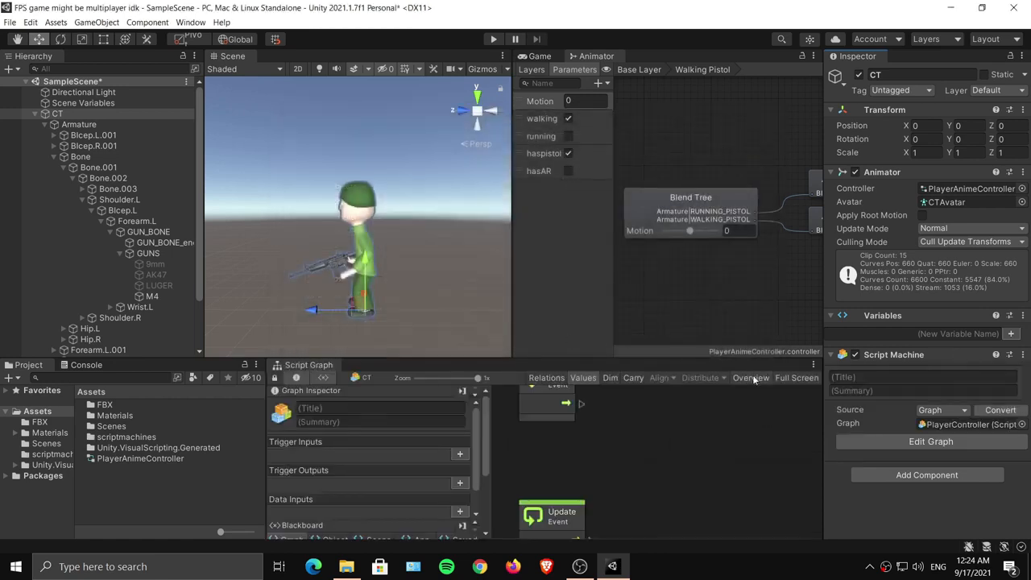
{"action": "left_click_drag", "start_coordinate": [497, 360], "coordinate": [495, 209]}
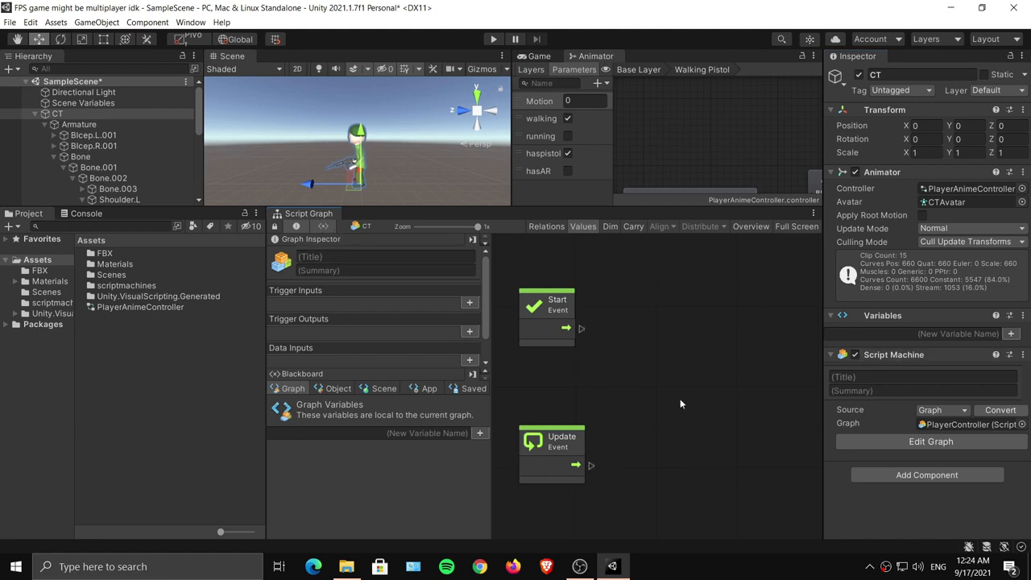
{"action": "middle_click_drag", "start_coordinate": [681, 403], "coordinate": [661, 409]}
Add a Rigidbody component to CT and move it above the Variables and Script Machine components.
{"action": "left_click_drag", "start_coordinate": [332, 149], "coordinate": [389, 151], "text": "alt"}
{"action": "scroll", "coordinate": [391, 136], "scroll_direction": "up", "scroll_amount": 5}
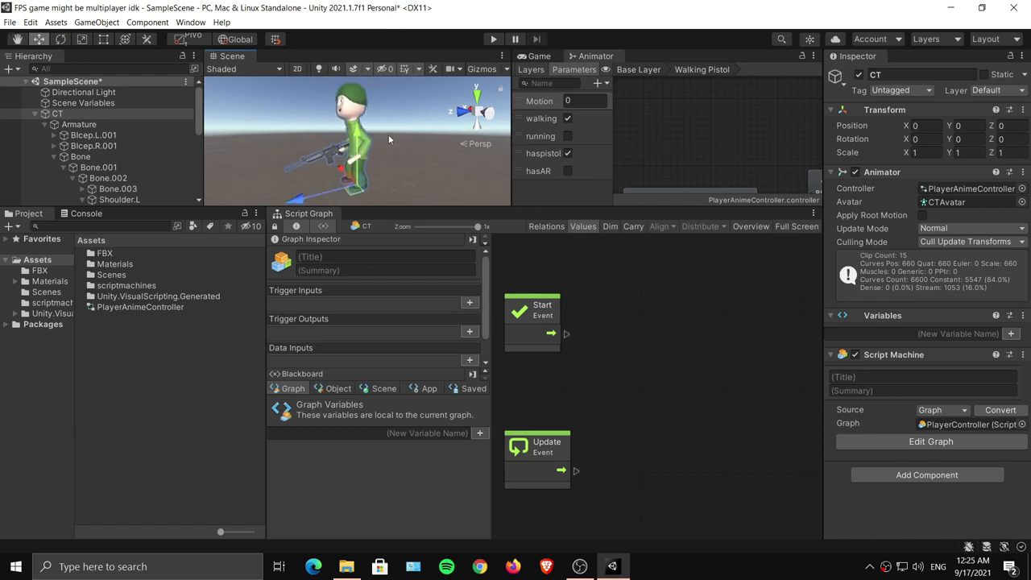
{"action": "left_click", "coordinate": [888, 477]}
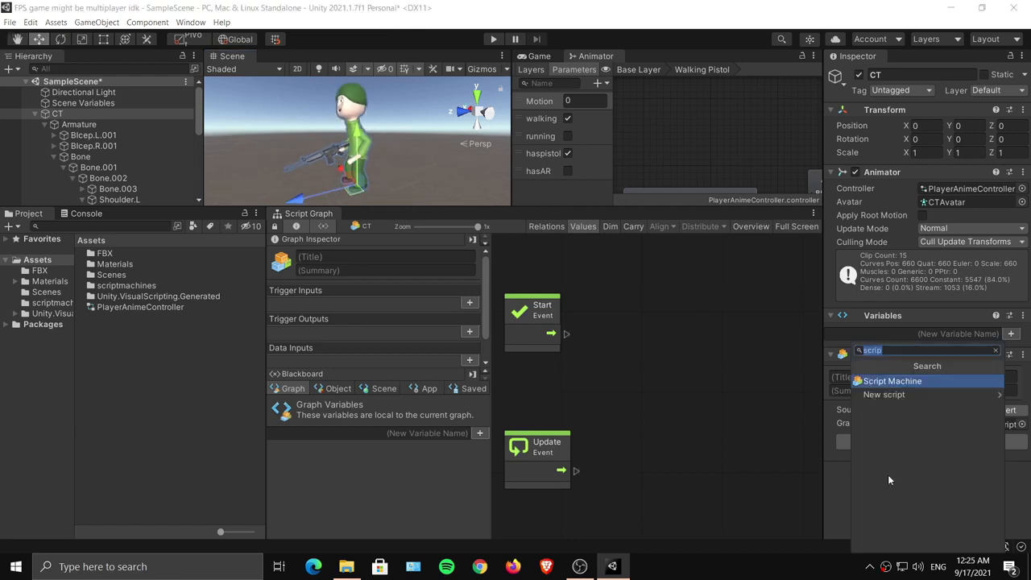
{"action": "type", "text": "ri"}
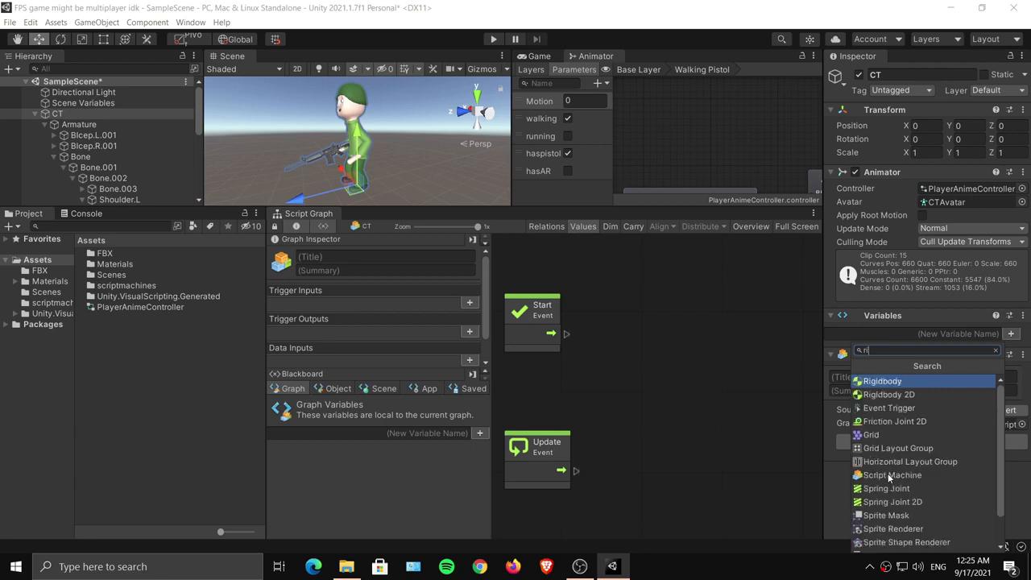
{"action": "key", "text": "Return"}
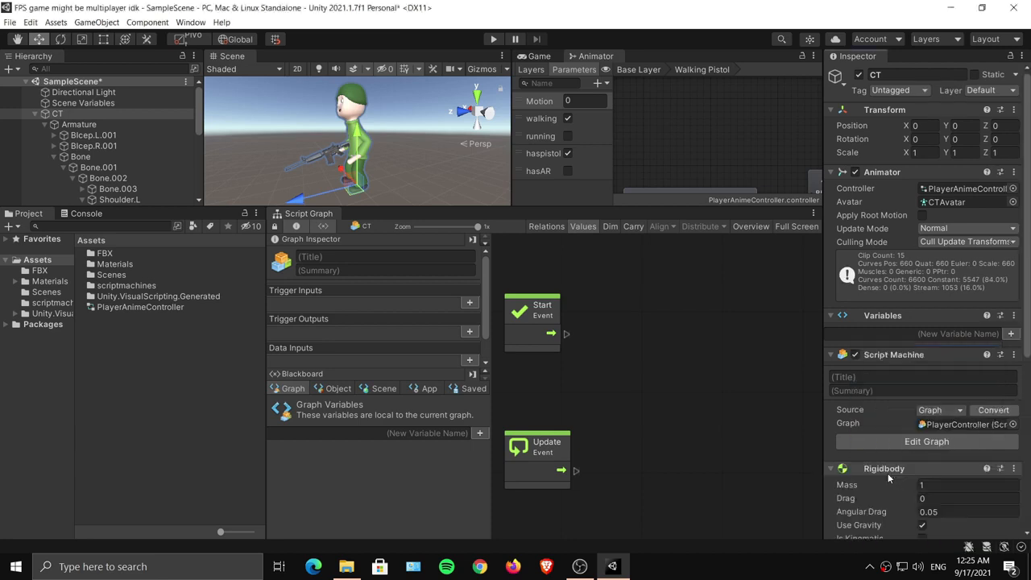
{"action": "scroll", "coordinate": [953, 454], "scroll_direction": "down", "scroll_amount": 1}
{"action": "left_click_drag", "start_coordinate": [1028, 282], "coordinate": [1028, 308]}
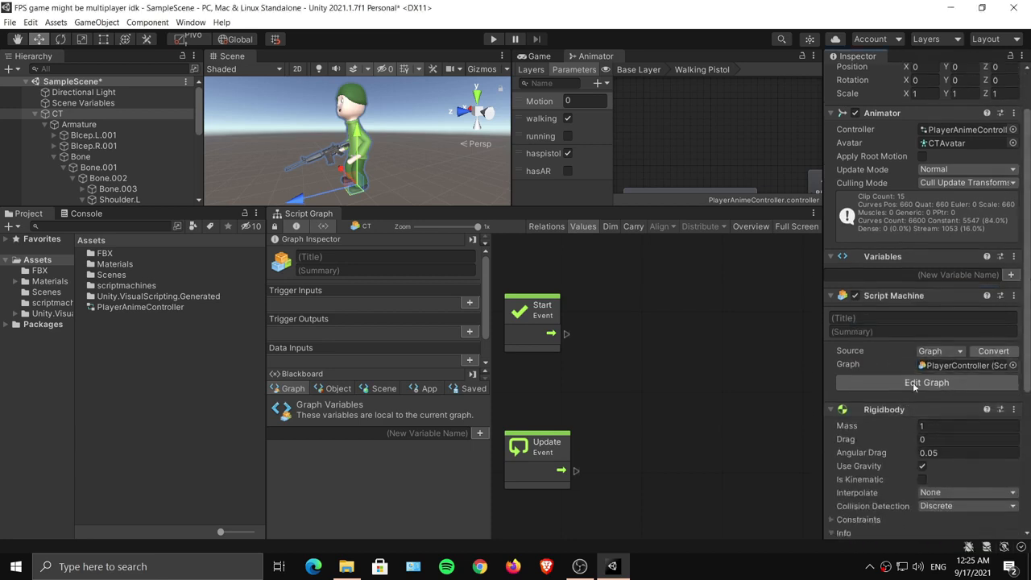
{"action": "left_click_drag", "start_coordinate": [900, 413], "coordinate": [919, 262]}
Add a Capsule Collider component to CT and place it directly below the Rigidbody, above Variables.
{"action": "left_click_drag", "start_coordinate": [1029, 223], "coordinate": [1028, 362]}
{"action": "left_click", "coordinate": [924, 523]}
{"action": "type", "text": "r"}
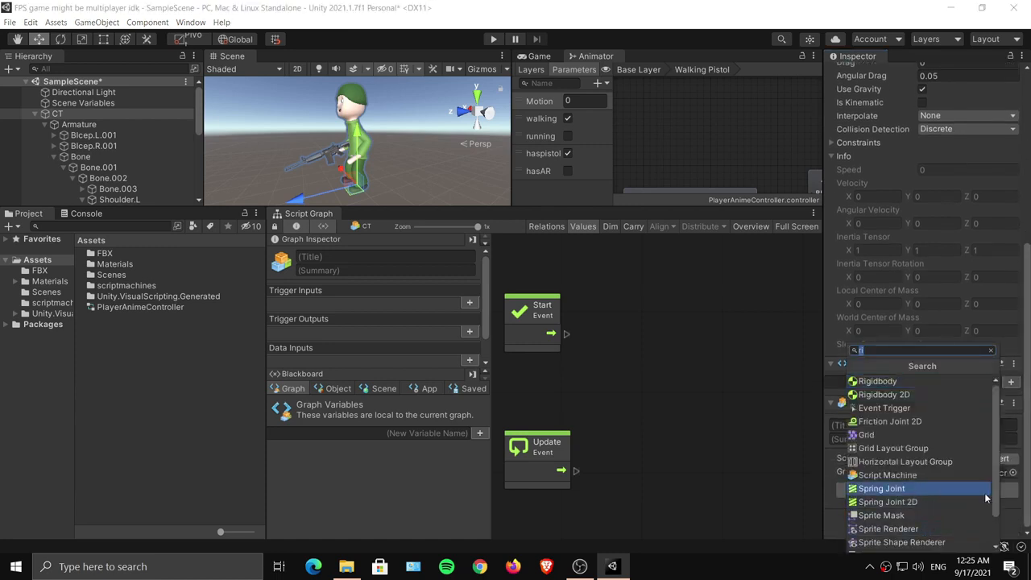
{"action": "key", "text": "BackSpace"}
{"action": "type", "text": "collide"}
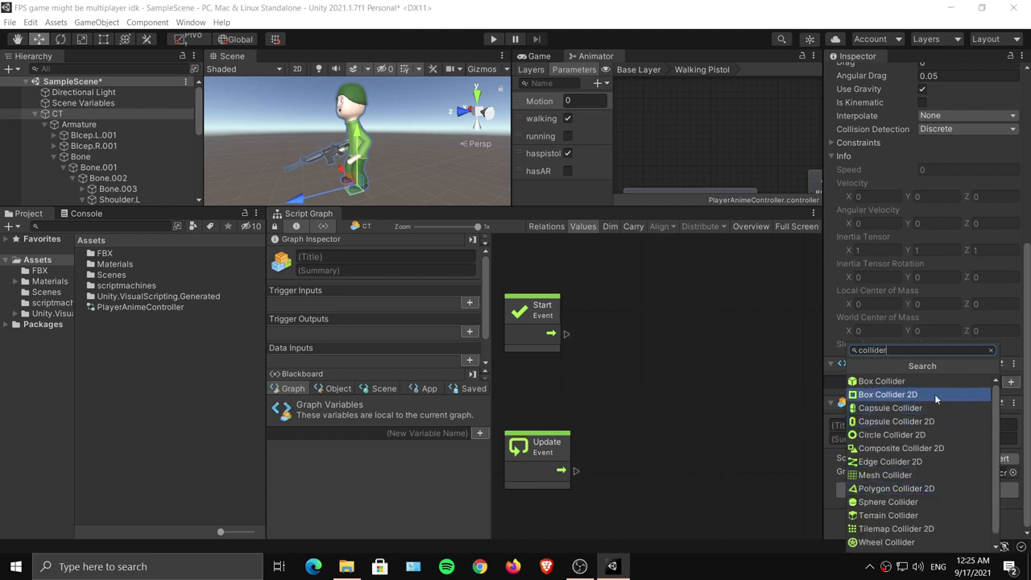
{"action": "left_click", "coordinate": [910, 409]}
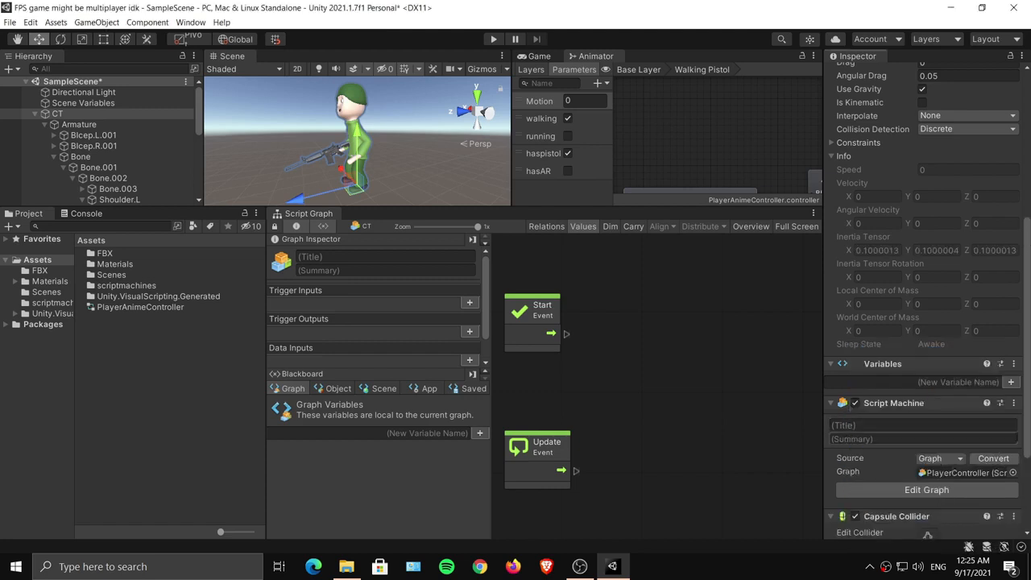
{"action": "left_click_drag", "start_coordinate": [928, 519], "coordinate": [954, 358]}
{"action": "scroll", "coordinate": [982, 342], "scroll_direction": "down", "scroll_amount": 3}
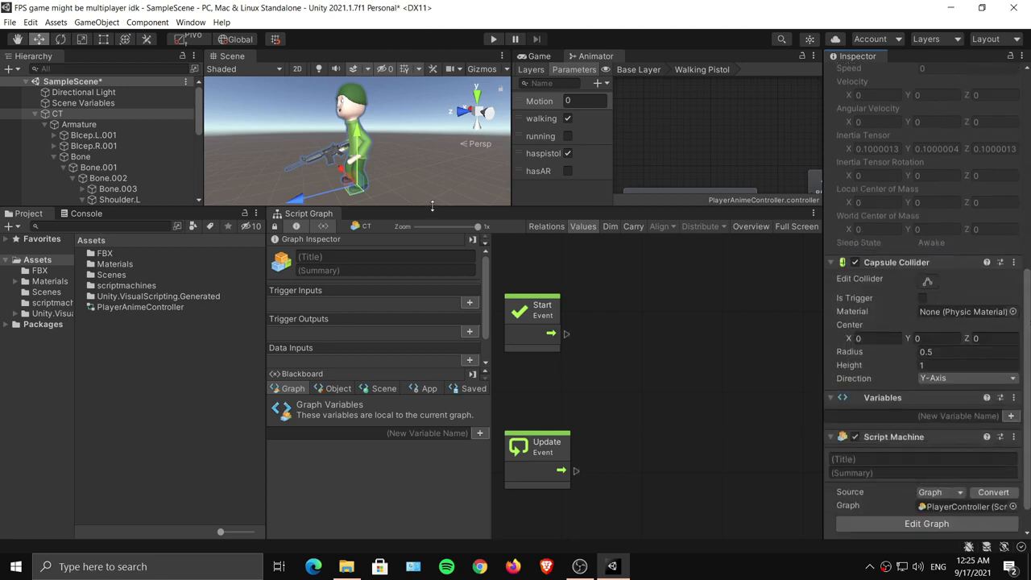
Enlarge the Scene view to inspect the CT character from an angle.
{"action": "left_click_drag", "start_coordinate": [432, 206], "coordinate": [431, 358]}
{"action": "left_click_drag", "start_coordinate": [389, 258], "coordinate": [411, 287], "text": "alt"}
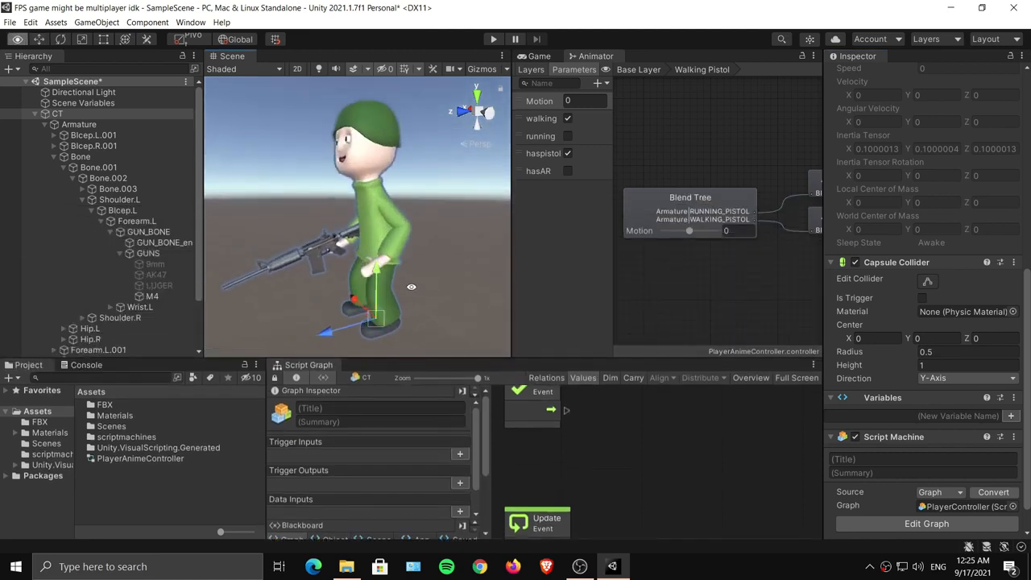
Collapse the CT object's hierarchy and add a 3D cube to the scene.
{"action": "scroll", "coordinate": [410, 287], "scroll_direction": "down", "scroll_amount": 5}
{"action": "left_click", "coordinate": [35, 113]}
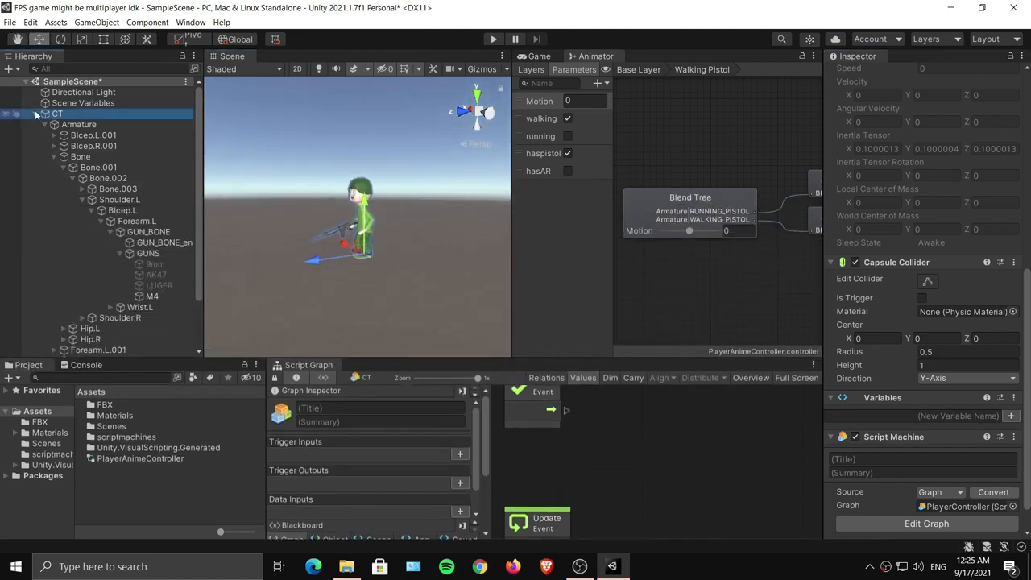
{"action": "left_click", "coordinate": [36, 114]}
{"action": "right_click", "coordinate": [58, 190]}
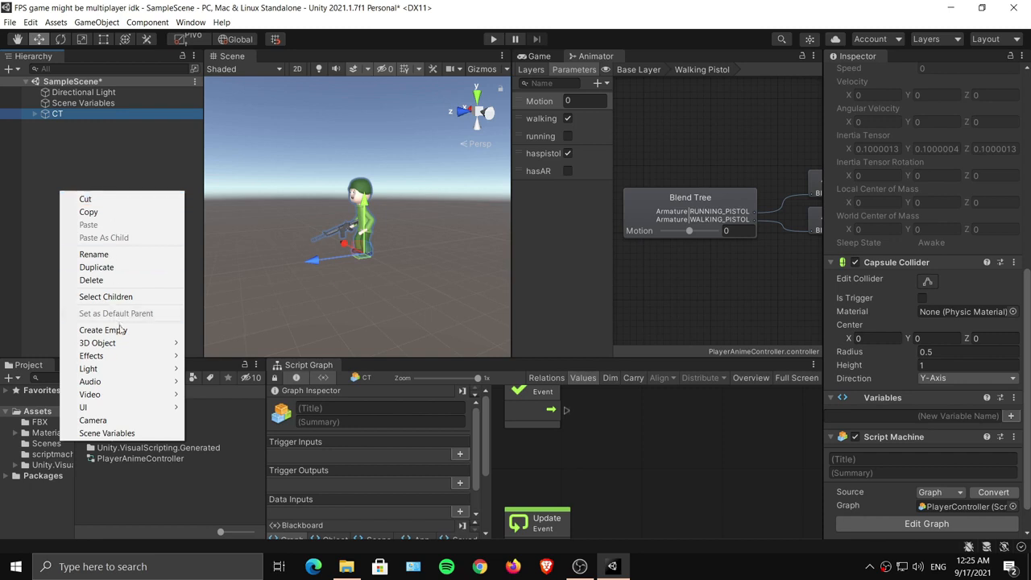
{"action": "mouse_move", "coordinate": [129, 343]}
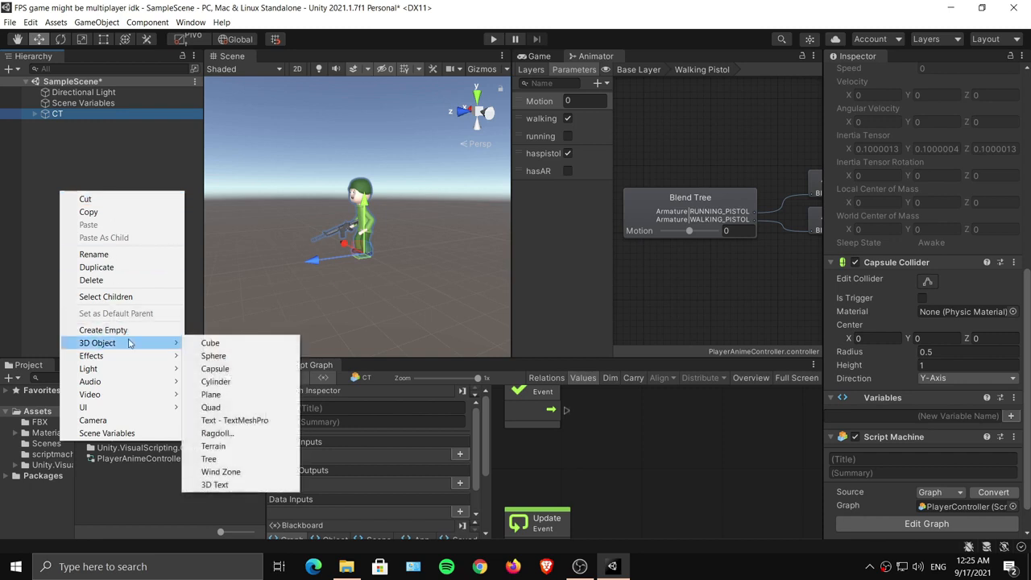
{"action": "left_click", "coordinate": [233, 345]}
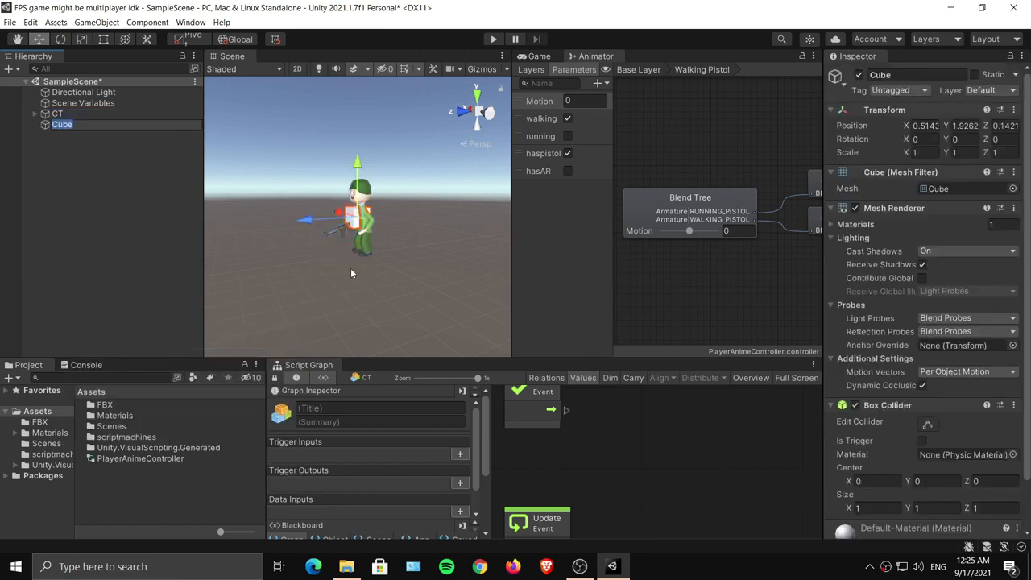
Reset the cube's transform so it sits at the world origin, and frame it in the scene.
{"action": "left_click_drag", "start_coordinate": [350, 268], "coordinate": [437, 235], "text": "alt"}
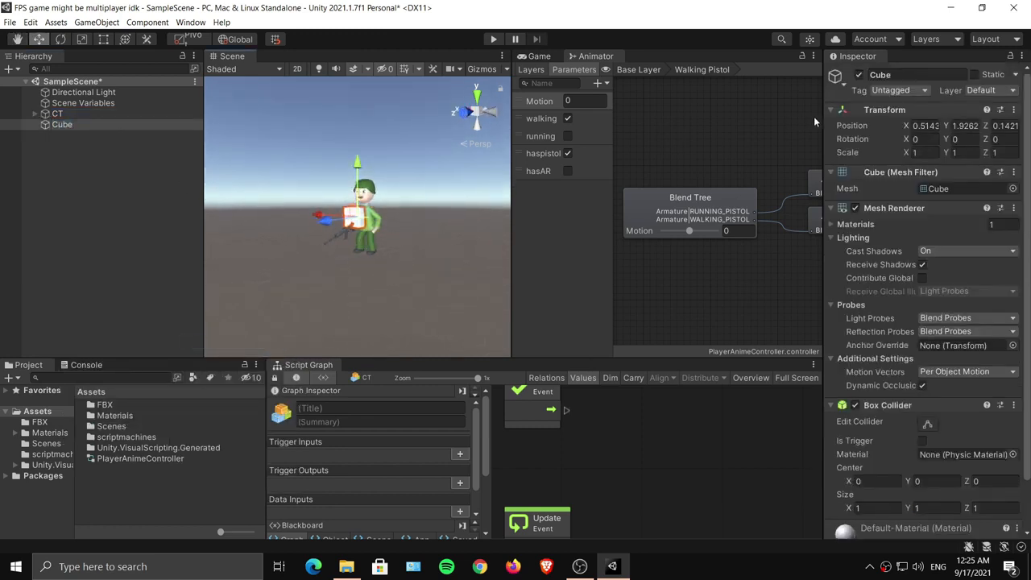
{"action": "right_click", "coordinate": [889, 110]}
{"action": "left_click", "coordinate": [918, 116]}
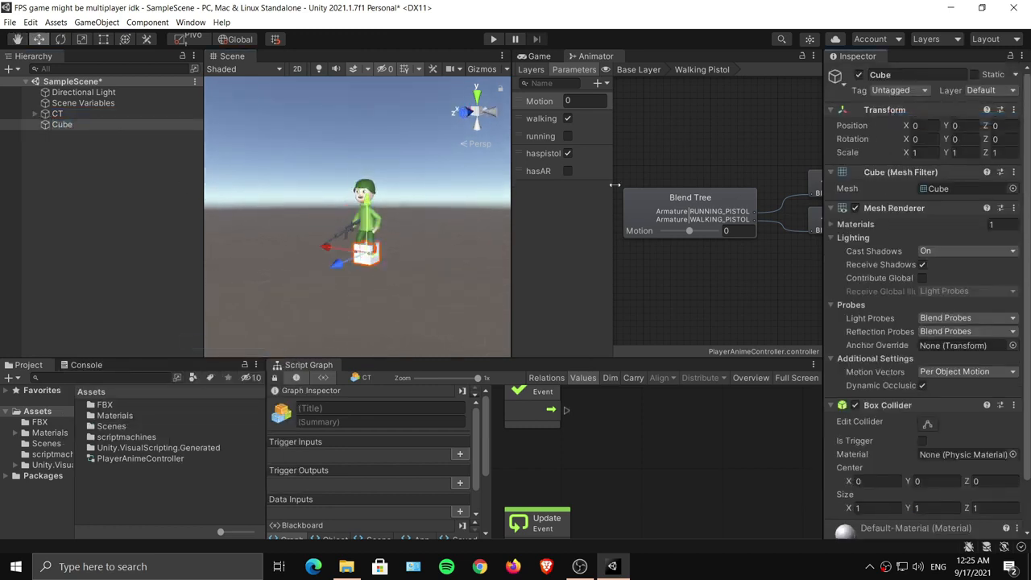
{"action": "key", "text": "f"}
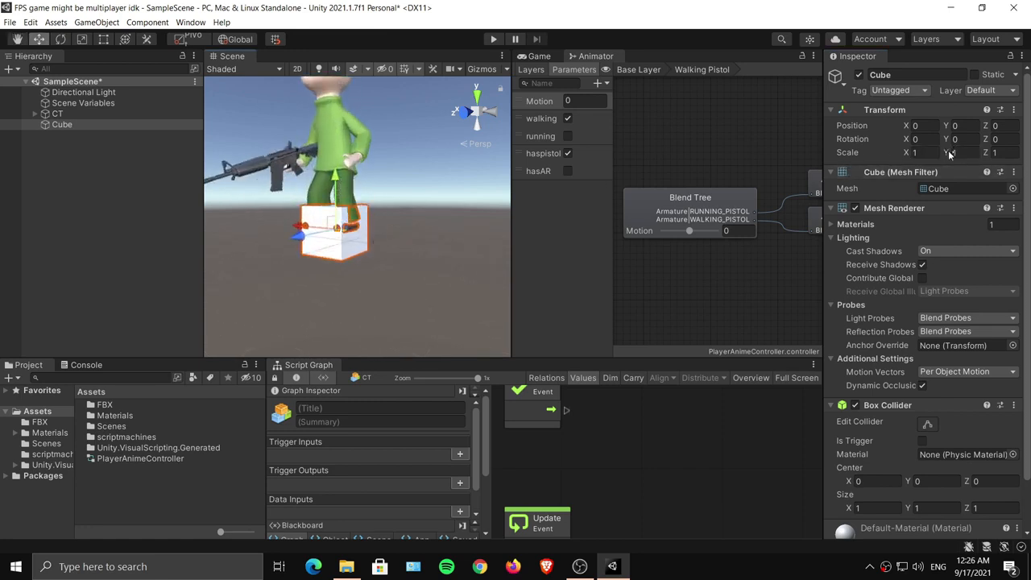
Flatten the cube by setting its Y scale to 0.3.
{"action": "left_click_drag", "start_coordinate": [947, 155], "coordinate": [938, 155]}
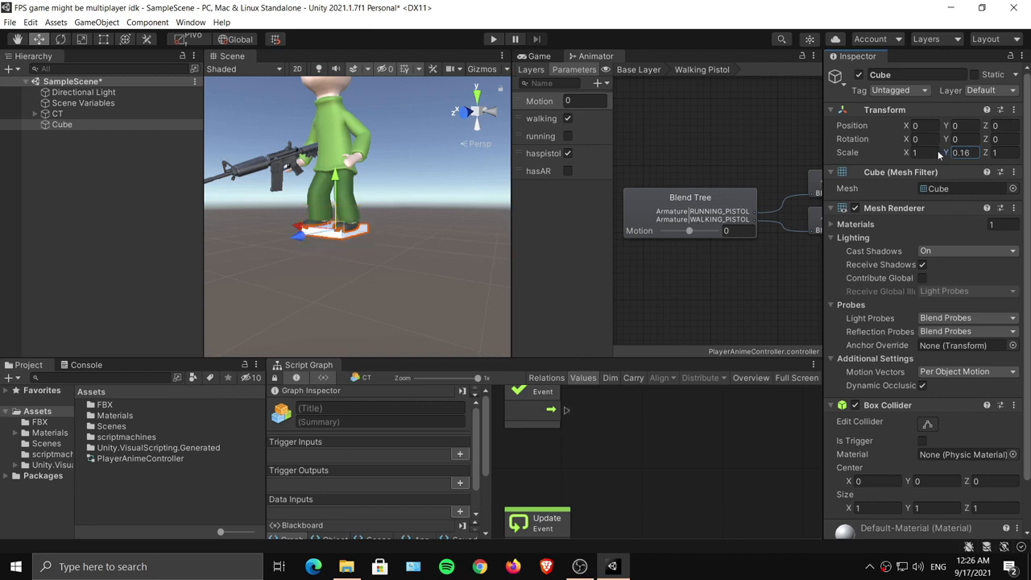
{"action": "left_click", "coordinate": [967, 152]}
{"action": "type", "text": "0.1"}
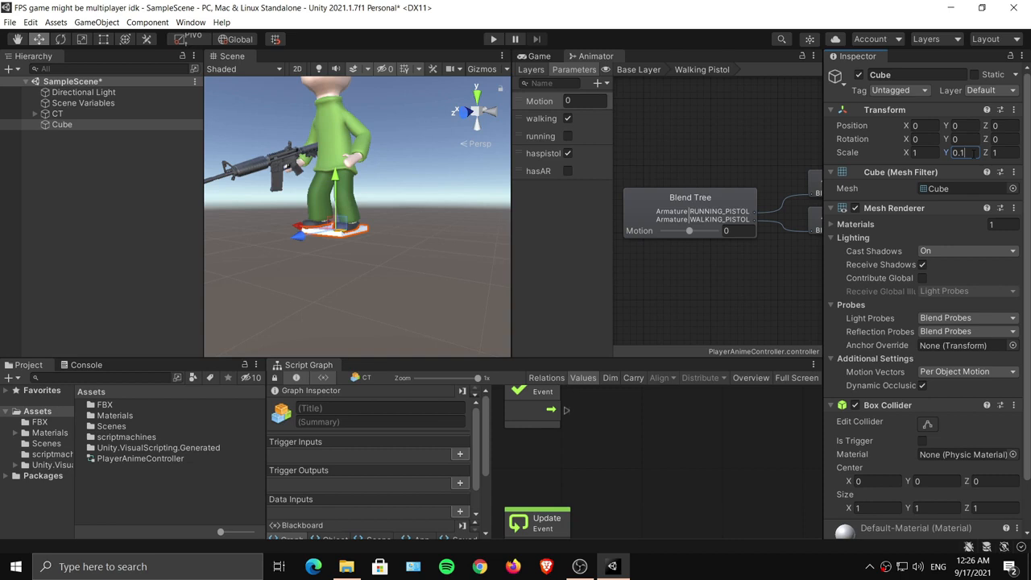
{"action": "key", "text": "BackSpace"}
{"action": "type", "text": "3"}
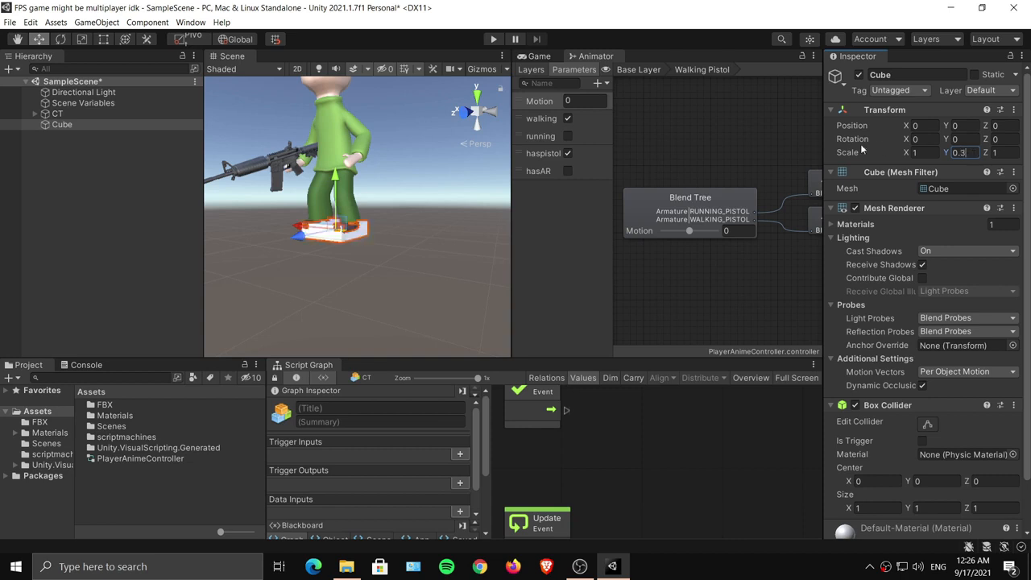
Lower the cube to a Y position of about -0.158, with its upper face directly beneath the character's shoes.
{"action": "left_click_drag", "start_coordinate": [335, 183], "coordinate": [438, 184]}
{"action": "right_click_drag", "start_coordinate": [437, 184], "coordinate": [432, 223], "text": "alt"}
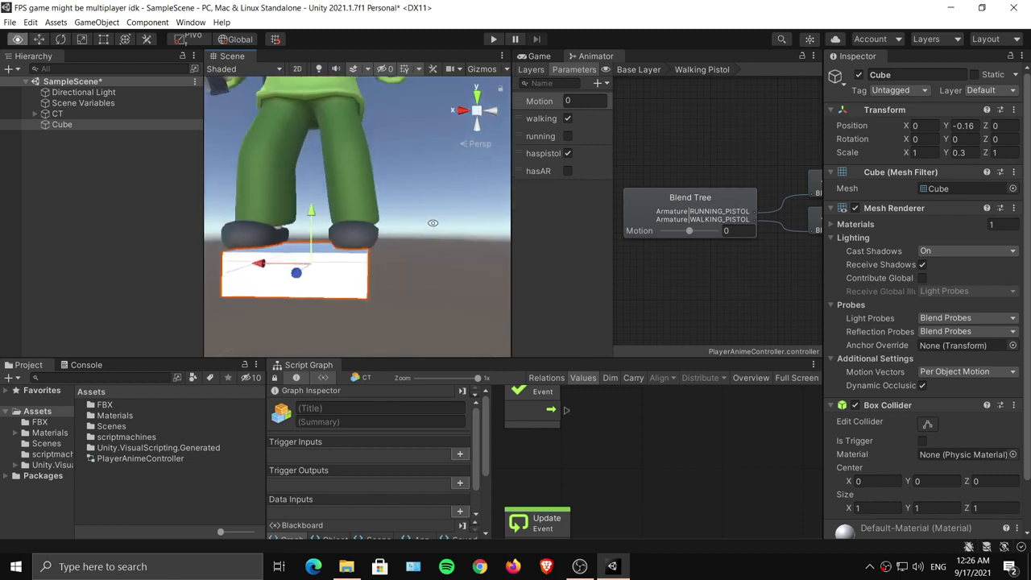
{"action": "left_click_drag", "start_coordinate": [338, 235], "coordinate": [375, 235], "text": "alt"}
{"action": "mouse_move", "coordinate": [314, 216]}
{"action": "left_mouse_down"}
{"action": "mouse_move", "coordinate": [363, 223]}
{"action": "mouse_move", "coordinate": [313, 213]}
{"action": "left_mouse_up"}
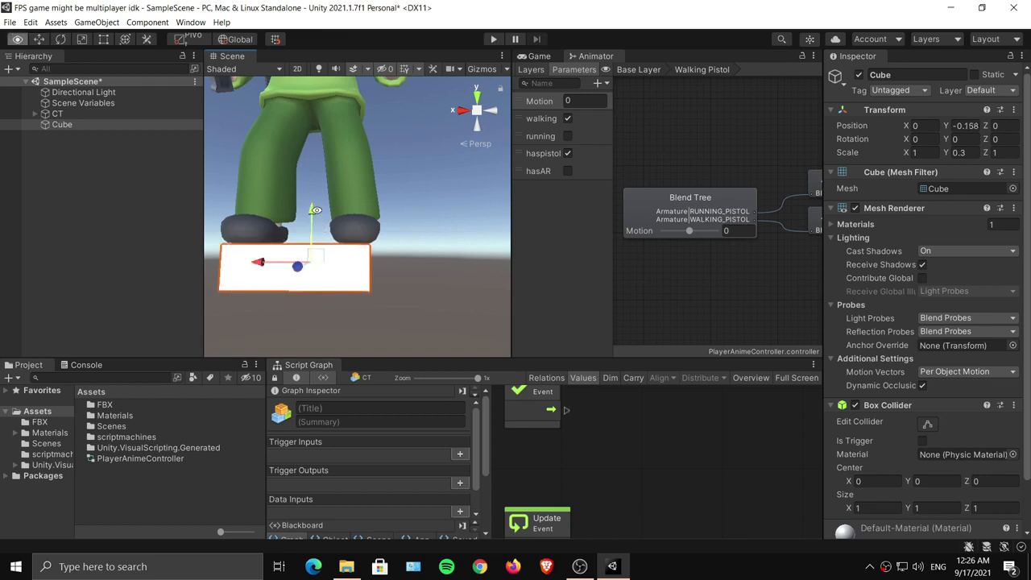
Enlarge the cube into a floor by setting its X and Z scale to 30.
{"action": "right_click_drag", "start_coordinate": [431, 267], "coordinate": [409, 163], "text": "alt"}
{"action": "left_click_drag", "start_coordinate": [435, 207], "coordinate": [292, 256], "text": "alt"}
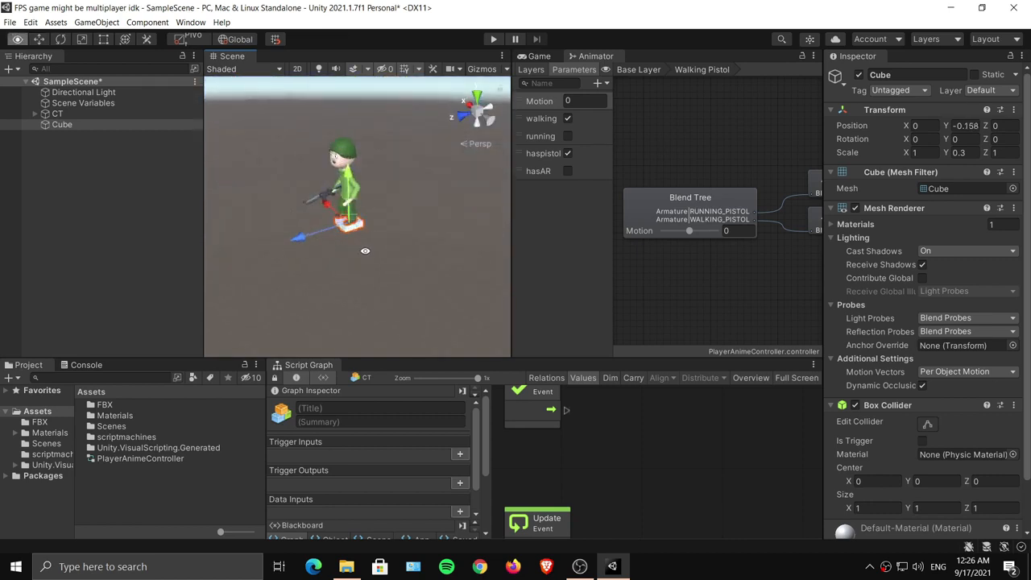
{"action": "right_click_drag", "start_coordinate": [291, 256], "coordinate": [266, 241], "text": "alt"}
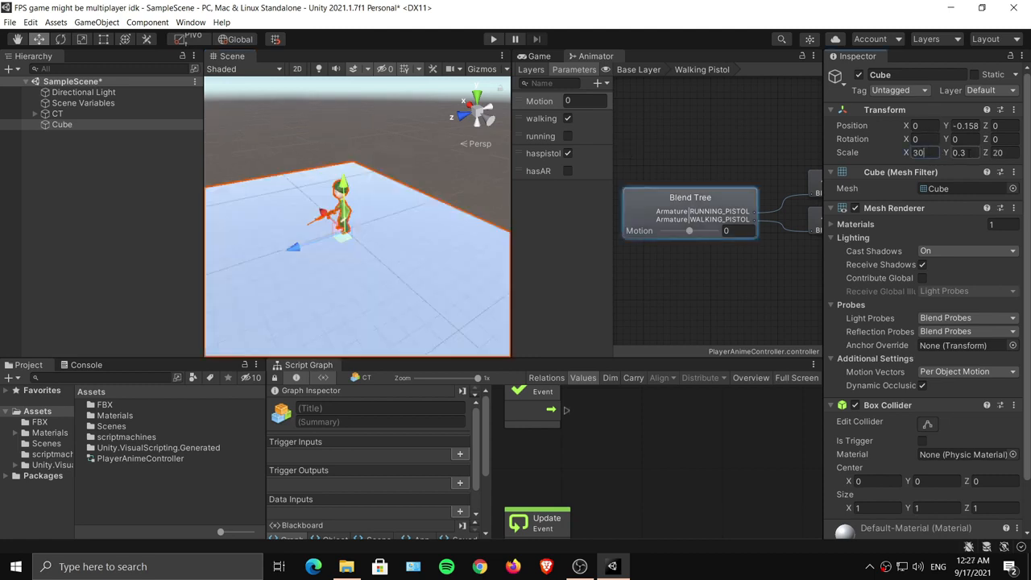
{"action": "left_click", "coordinate": [1001, 152]}
{"action": "type", "text": "30"}
{"action": "left_click_drag", "start_coordinate": [365, 220], "coordinate": [370, 199], "text": "alt"}
{"action": "right_click_drag", "start_coordinate": [369, 200], "coordinate": [405, 175], "text": "alt"}
{"action": "middle_click_drag", "start_coordinate": [405, 175], "coordinate": [416, 208], "text": "alt"}
{"action": "right_click_drag", "start_coordinate": [416, 208], "coordinate": [439, 171], "text": "alt"}
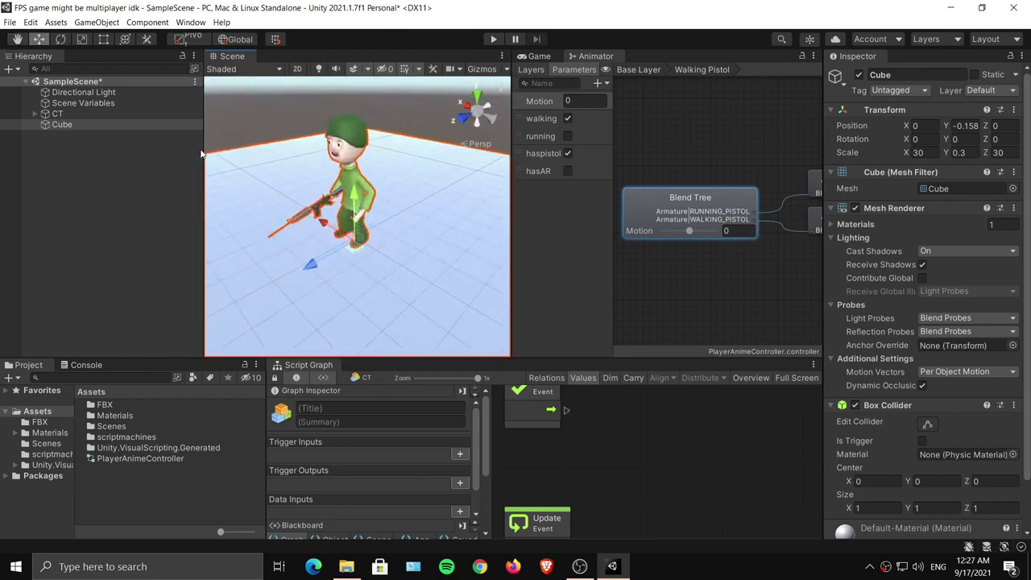
Create a material named Ground in the Materials folder and apply it to the floor cube.
{"action": "left_click", "coordinate": [50, 433]}
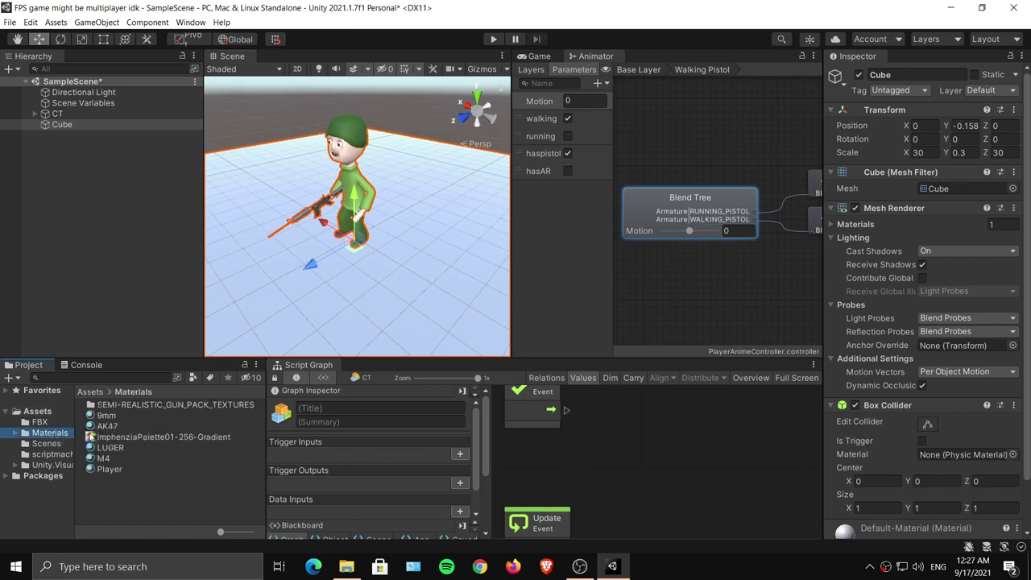
{"action": "left_click", "coordinate": [149, 513]}
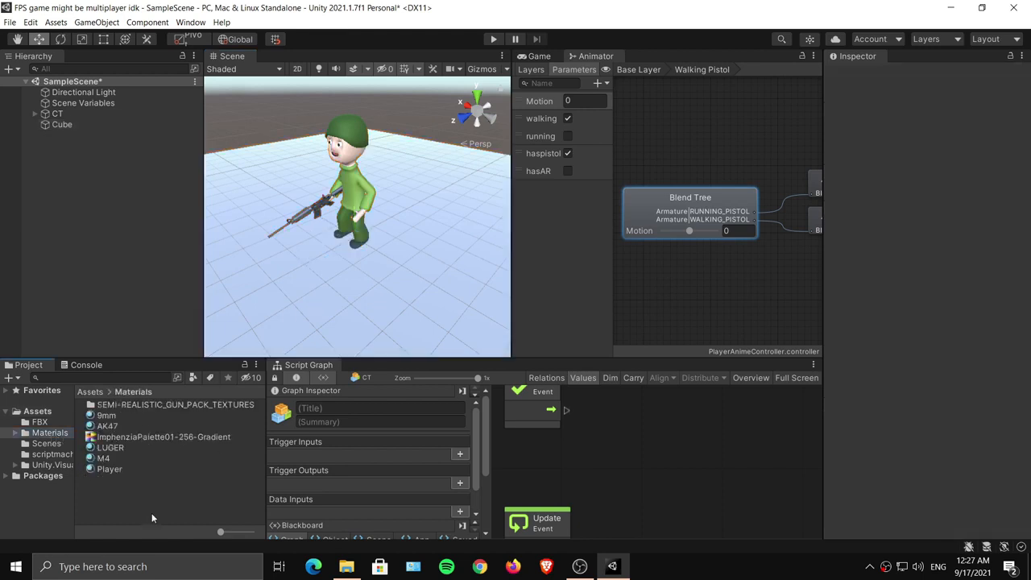
{"action": "right_click", "coordinate": [118, 485]}
{"action": "mouse_move", "coordinate": [257, 200]}
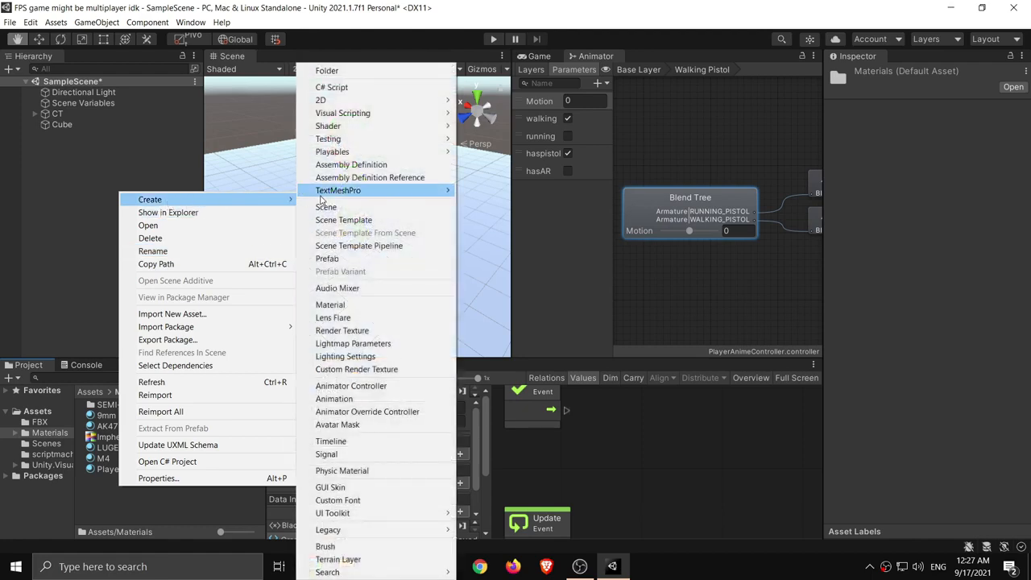
{"action": "left_click", "coordinate": [329, 305]}
{"action": "type", "text": "Ground"}
{"action": "key", "text": "Return"}
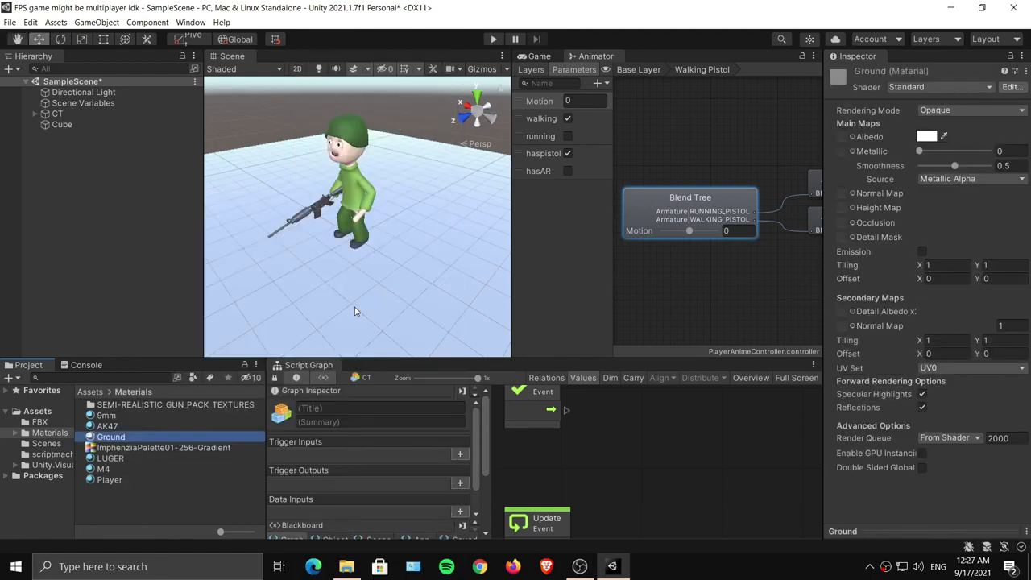
Assign the Default-Checker-Gray texture to the Ground material's albedo.
{"action": "left_click", "coordinate": [852, 136]}
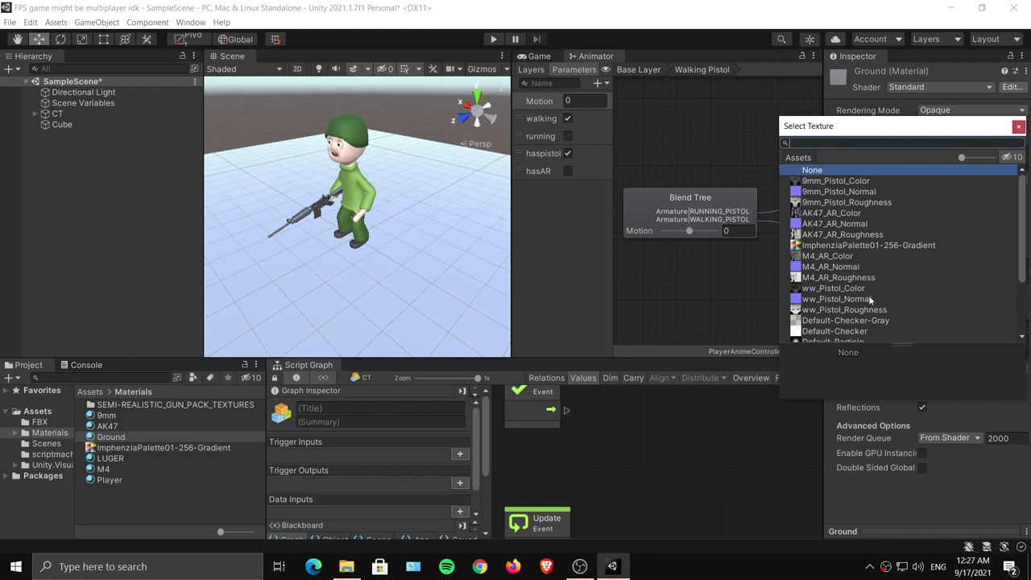
{"action": "left_click", "coordinate": [826, 321]}
{"action": "left_click", "coordinate": [738, 483]}
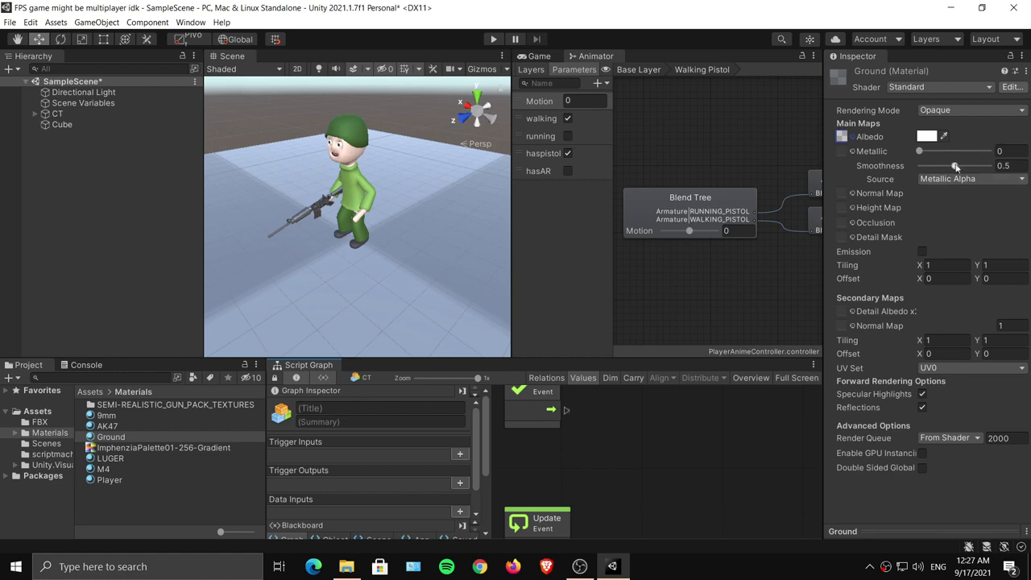
Set the Ground material's main map tiling to 50 on both X and Y.
{"action": "left_click", "coordinate": [942, 264]}
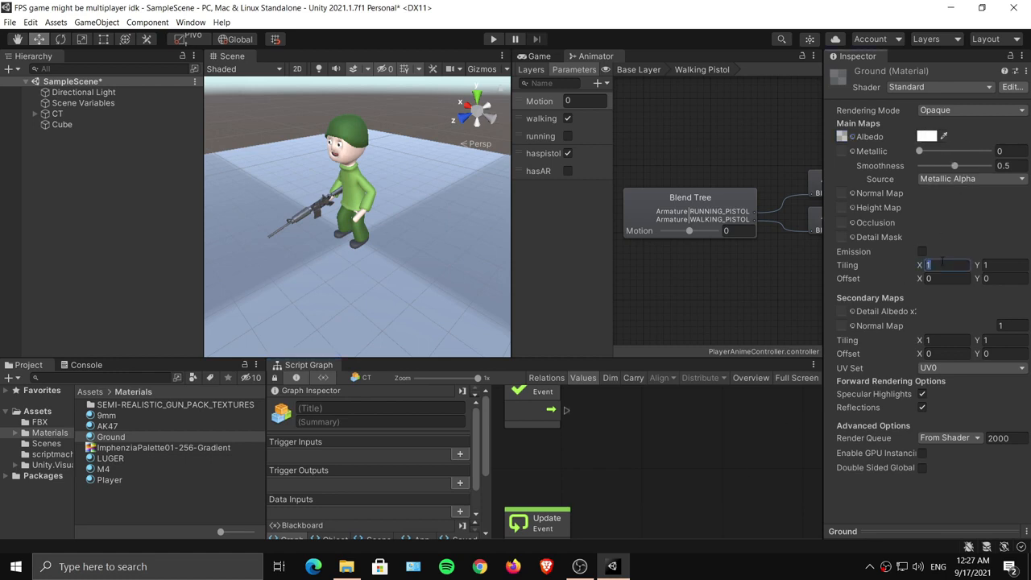
{"action": "type", "text": "50"}
{"action": "key", "text": "Tab"}
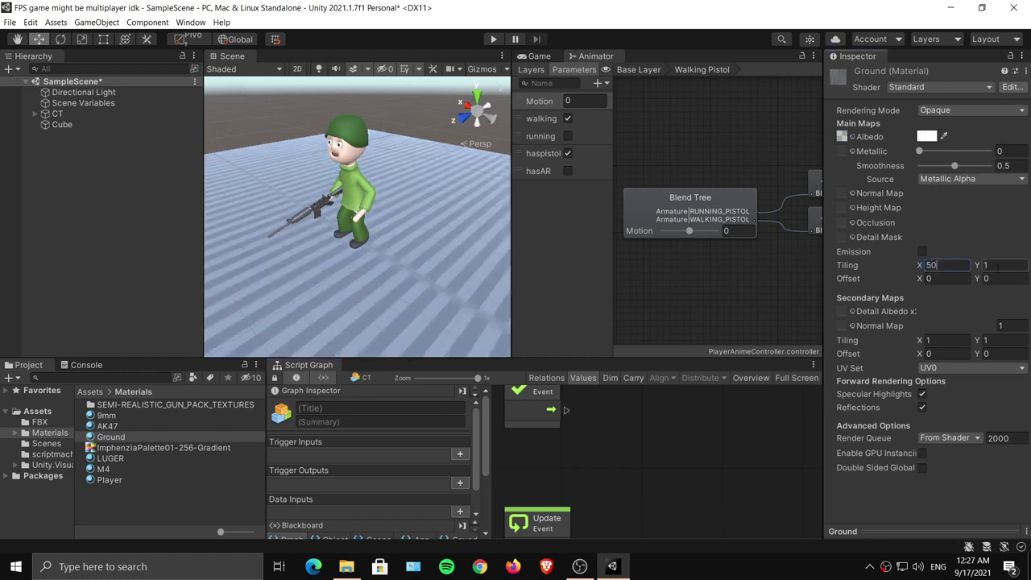
{"action": "type", "text": "50"}
{"action": "left_click_drag", "start_coordinate": [350, 252], "coordinate": [357, 228], "text": "alt"}
{"action": "left_click_drag", "start_coordinate": [360, 246], "coordinate": [451, 209], "text": "alt"}
{"action": "scroll", "coordinate": [385, 181], "scroll_direction": "up", "scroll_amount": 5, "text": "alt"}
{"action": "scroll", "coordinate": [385, 180], "scroll_direction": "down", "scroll_amount": 5, "text": "alt"}
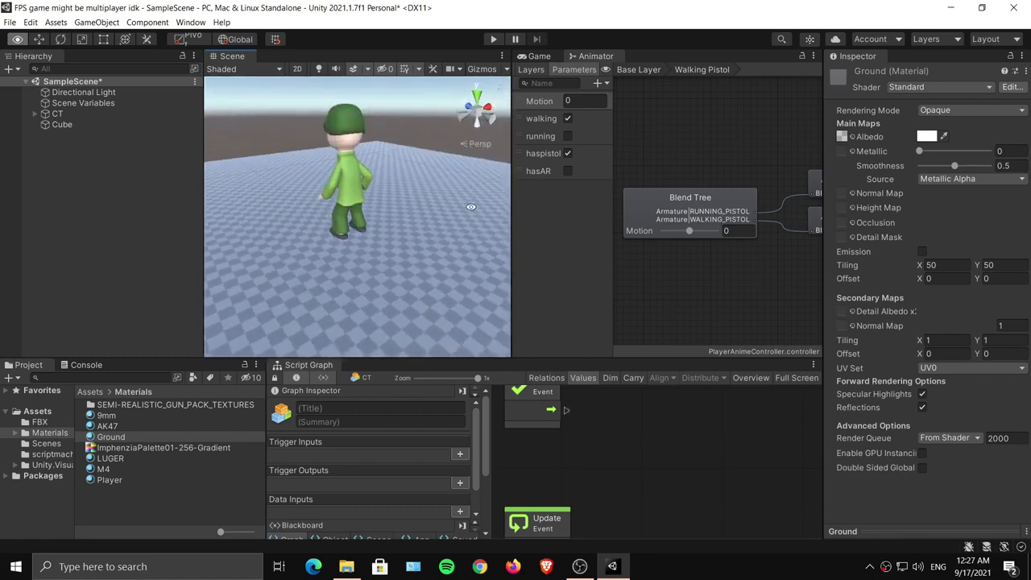
Set the floor cube's X and Z scale to 50.
{"action": "left_click", "coordinate": [455, 208]}
{"action": "left_click", "coordinate": [925, 152]}
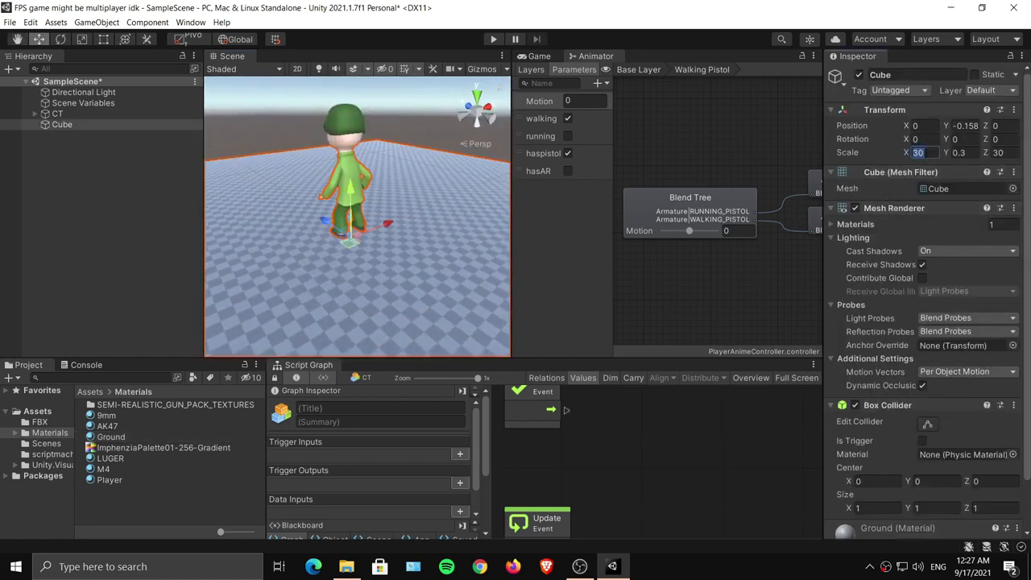
{"action": "type", "text": "50"}
{"action": "left_click", "coordinate": [1003, 153]}
{"action": "type", "text": "50"}
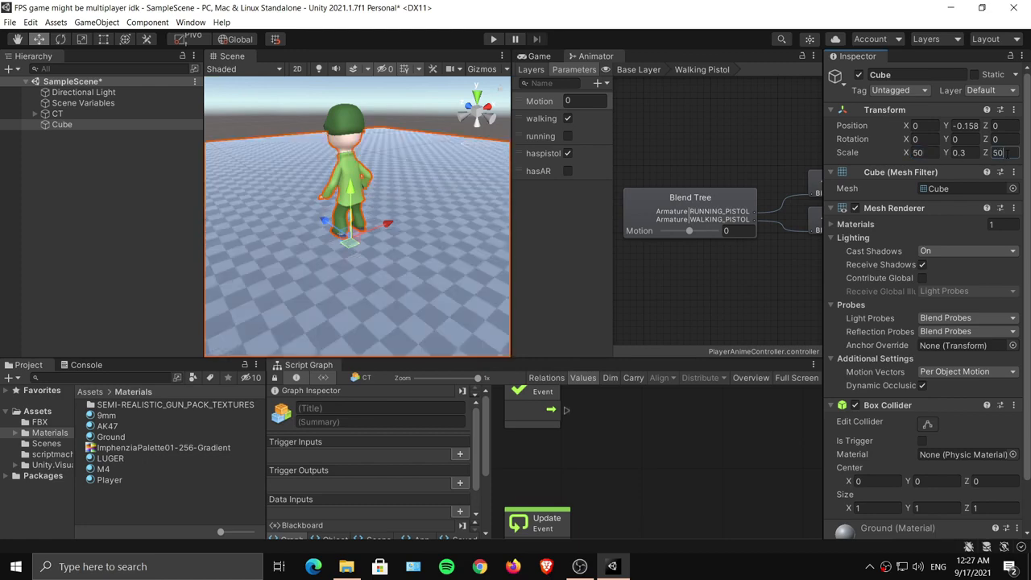
{"action": "left_click_drag", "start_coordinate": [463, 172], "coordinate": [282, 205], "text": "alt"}
{"action": "scroll", "coordinate": [348, 209], "scroll_direction": "up", "scroll_amount": 7, "text": "alt"}
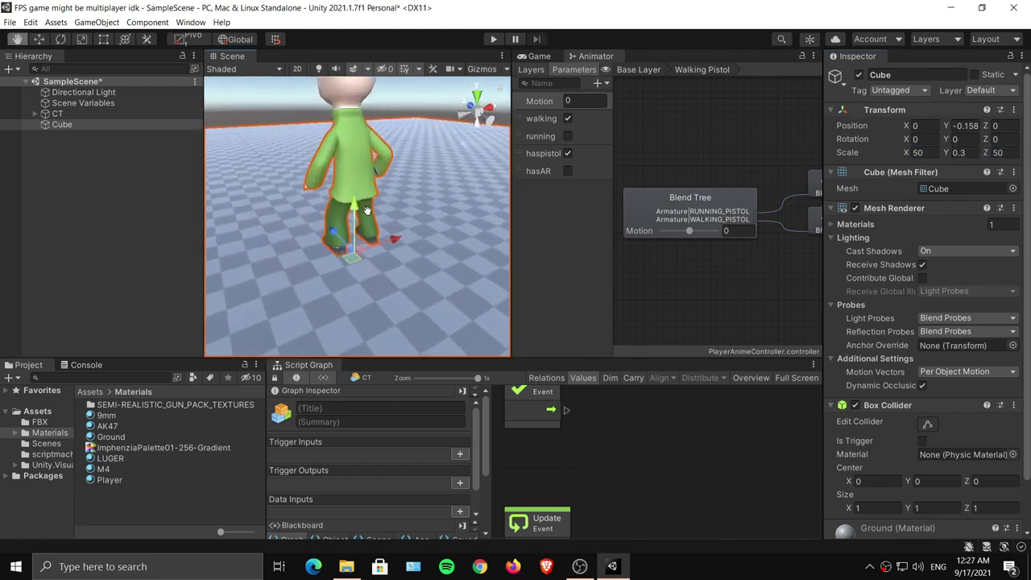
Edit the CT character's capsule collider in the left side view, extending its upper end to the helmet's top for a height of about 4.39.
{"action": "left_click", "coordinate": [110, 170]}
{"action": "left_click", "coordinate": [57, 114]}
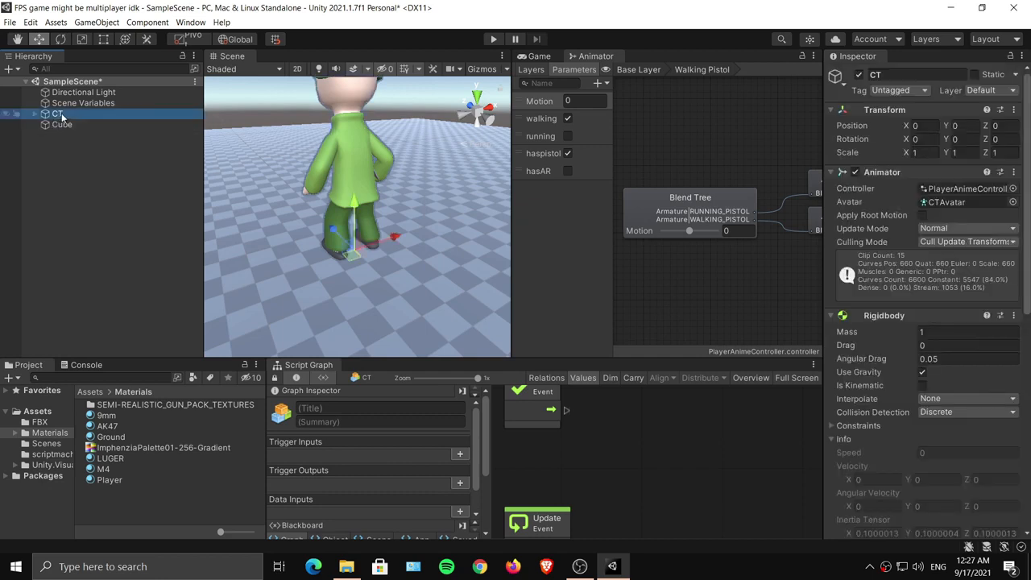
{"action": "left_click_drag", "start_coordinate": [441, 171], "coordinate": [438, 192], "text": "alt"}
{"action": "middle_click_drag", "start_coordinate": [438, 192], "coordinate": [439, 206]}
{"action": "scroll", "coordinate": [439, 206], "scroll_direction": "down", "scroll_amount": 5}
{"action": "left_click_drag", "start_coordinate": [370, 241], "coordinate": [574, 207], "text": "alt"}
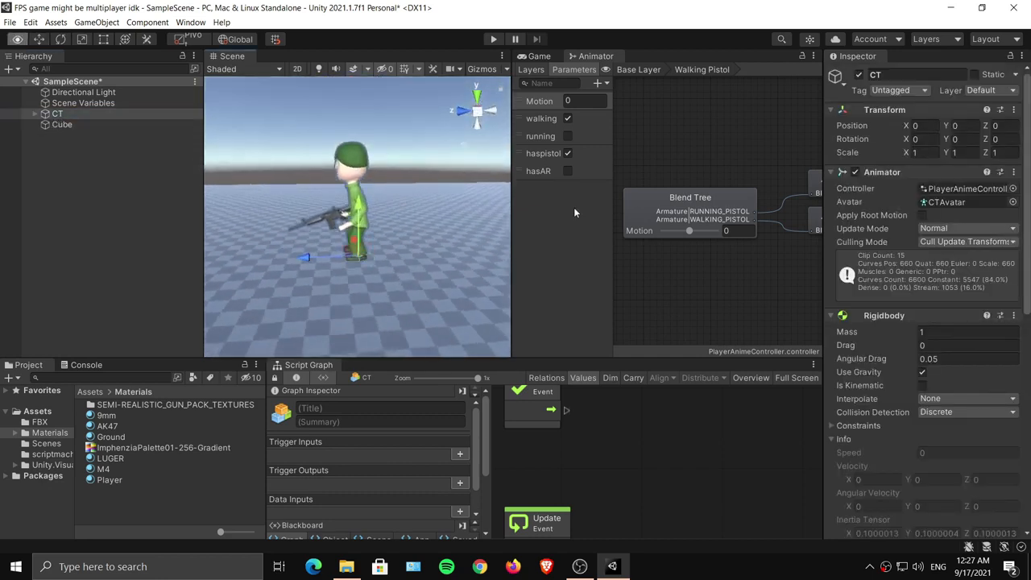
{"action": "scroll", "coordinate": [926, 298], "scroll_direction": "down", "scroll_amount": 8}
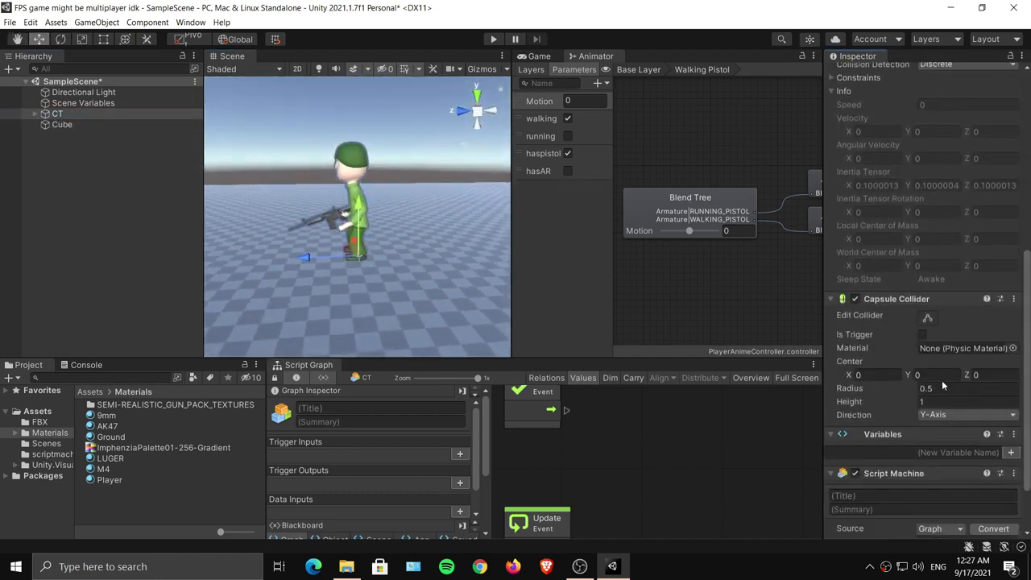
{"action": "left_click", "coordinate": [476, 117]}
{"action": "left_click", "coordinate": [478, 113]}
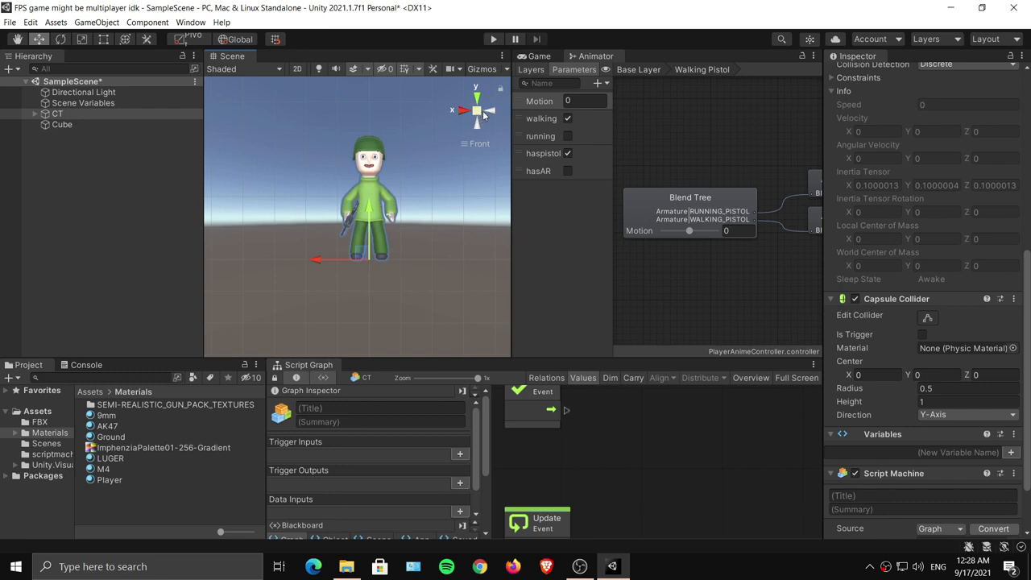
{"action": "left_click", "coordinate": [488, 111]}
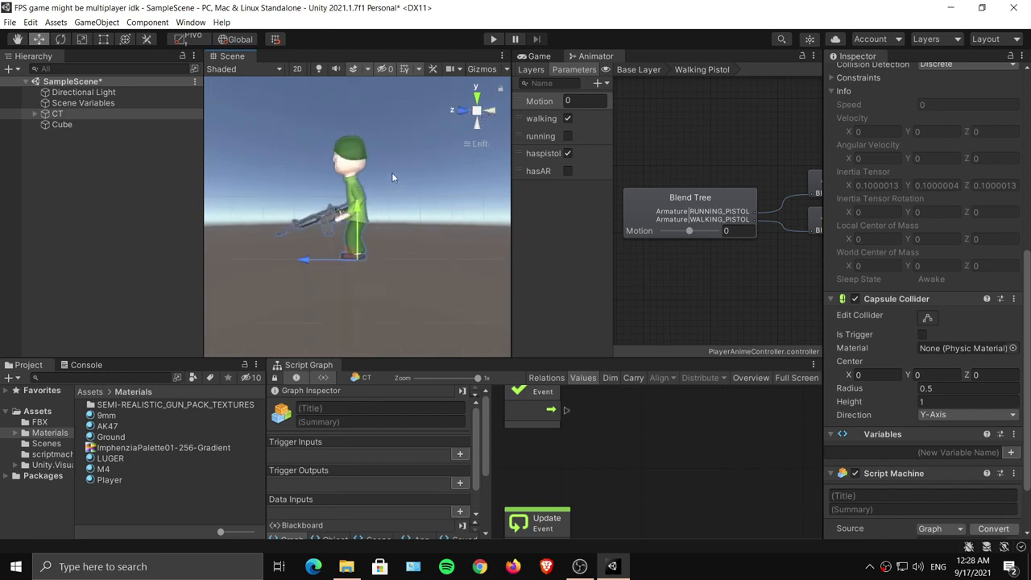
{"action": "right_click_drag", "start_coordinate": [391, 172], "coordinate": [395, 190], "text": "alt"}
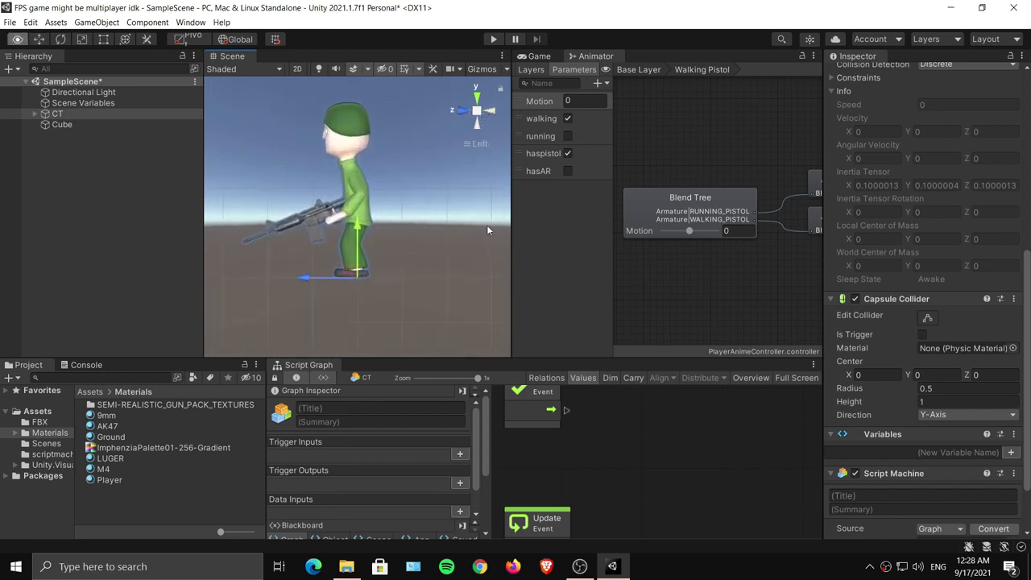
{"action": "left_click", "coordinate": [928, 317]}
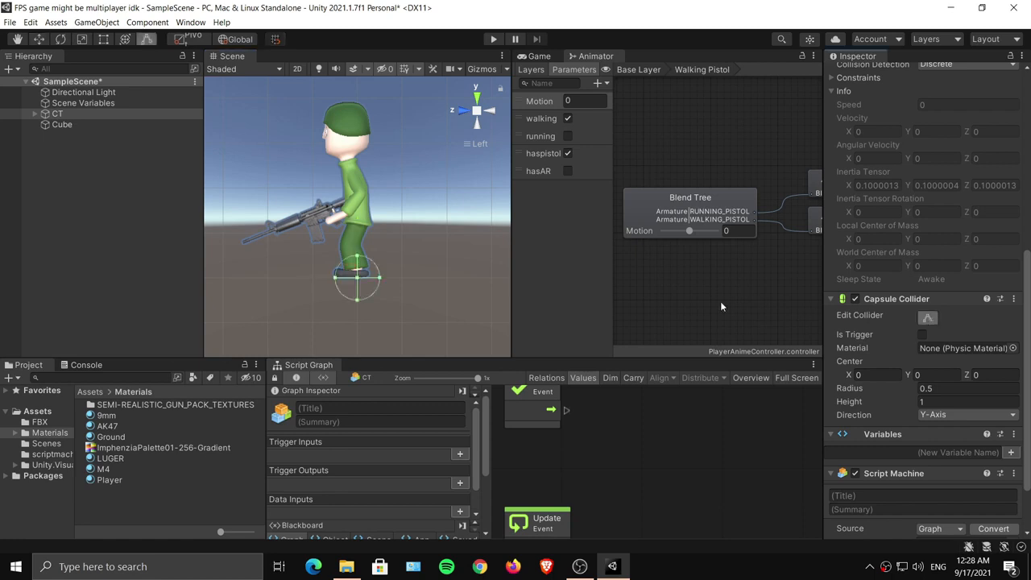
{"action": "left_click_drag", "start_coordinate": [359, 260], "coordinate": [357, 106]}
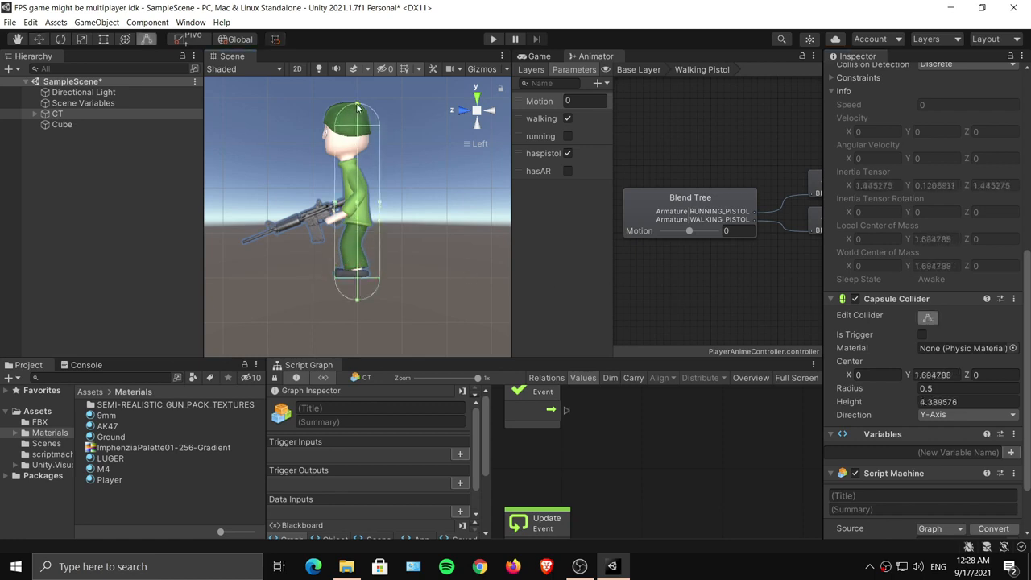
Raise the capsule collider's lower end to the character's feet for a height of about 3.86, and center it on the body with a radius of about 0.54.
{"action": "left_click_drag", "start_coordinate": [359, 303], "coordinate": [364, 276]}
{"action": "scroll", "coordinate": [420, 202], "scroll_direction": "up", "scroll_amount": 3}
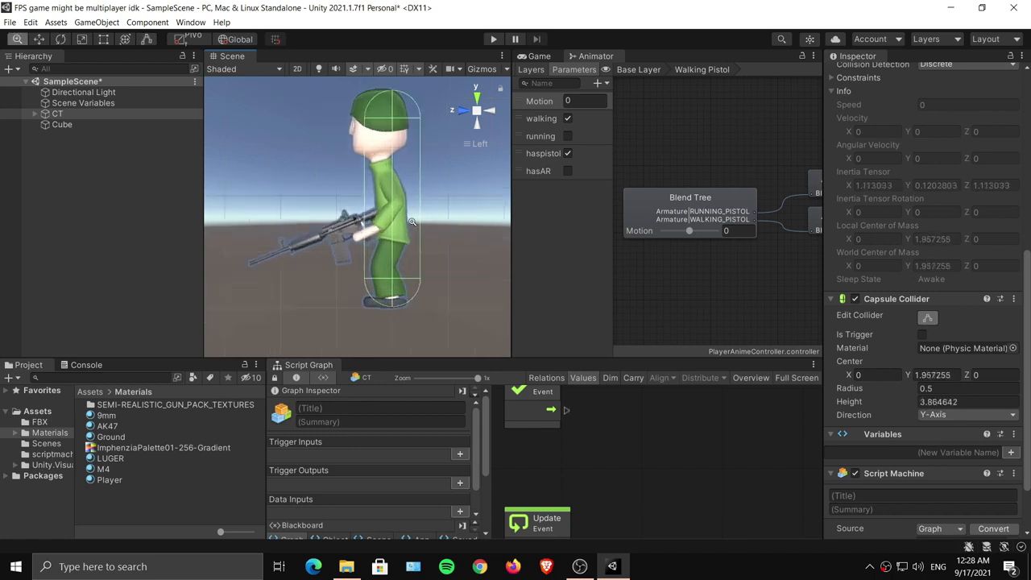
{"action": "right_click_drag", "start_coordinate": [420, 203], "coordinate": [418, 195], "text": "alt"}
{"action": "middle_click_drag", "start_coordinate": [418, 195], "coordinate": [387, 218]}
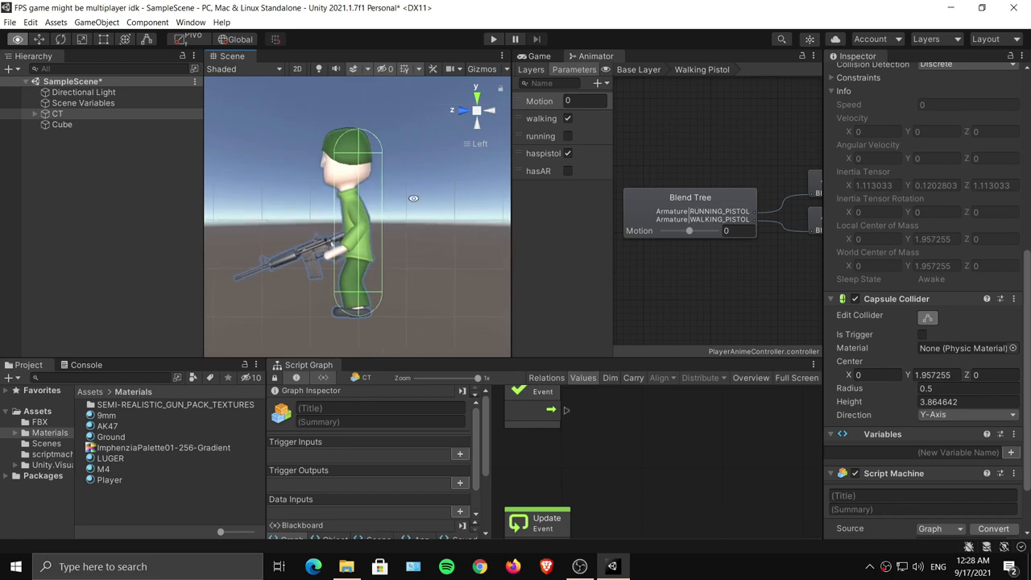
{"action": "right_click_drag", "start_coordinate": [411, 196], "coordinate": [414, 201], "text": "alt"}
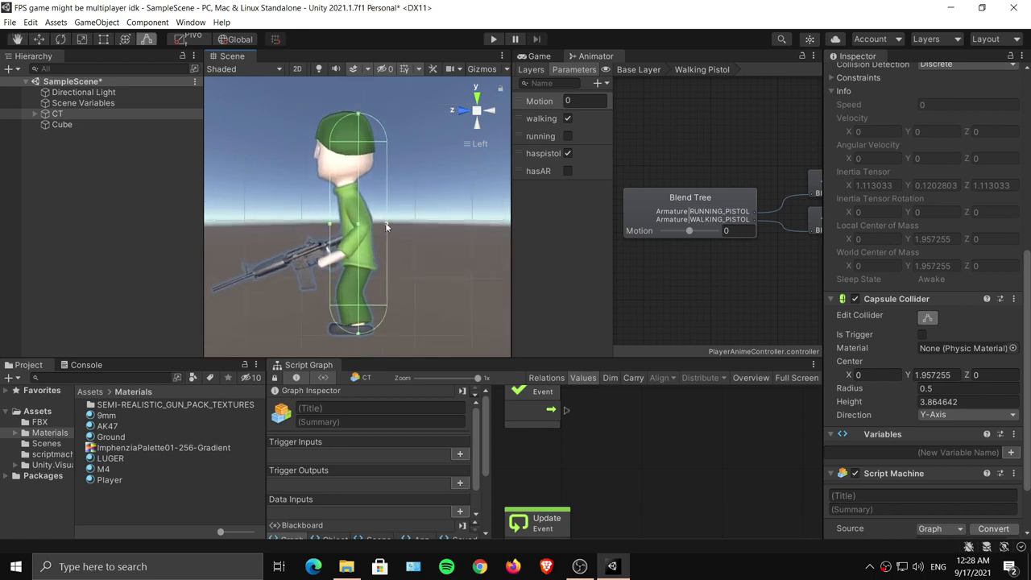
{"action": "left_click_drag", "start_coordinate": [384, 225], "coordinate": [313, 225]}
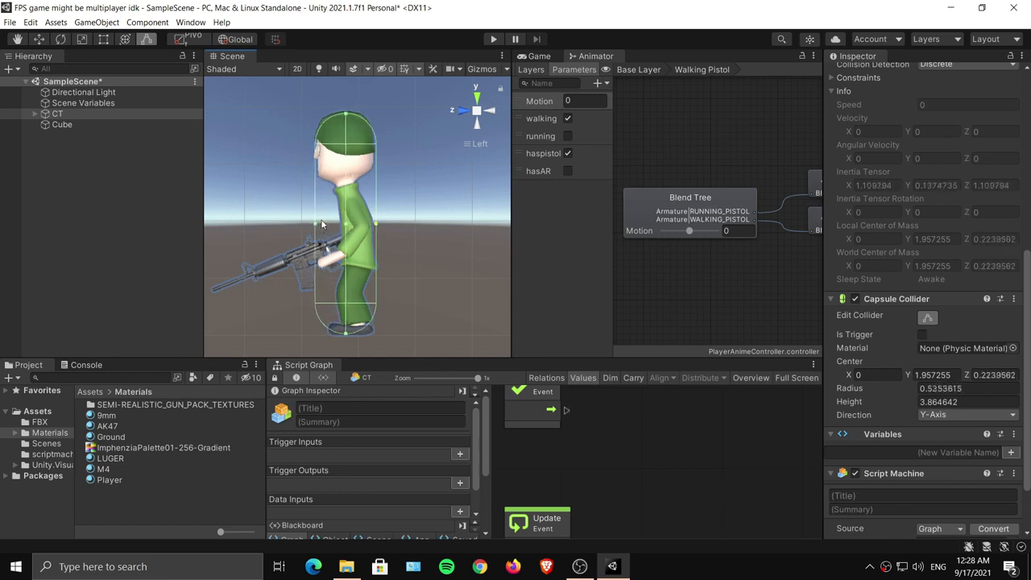
Try widening the capsule collider toward the character's arms in the front view, and undo the change.
{"action": "left_click", "coordinate": [462, 109]}
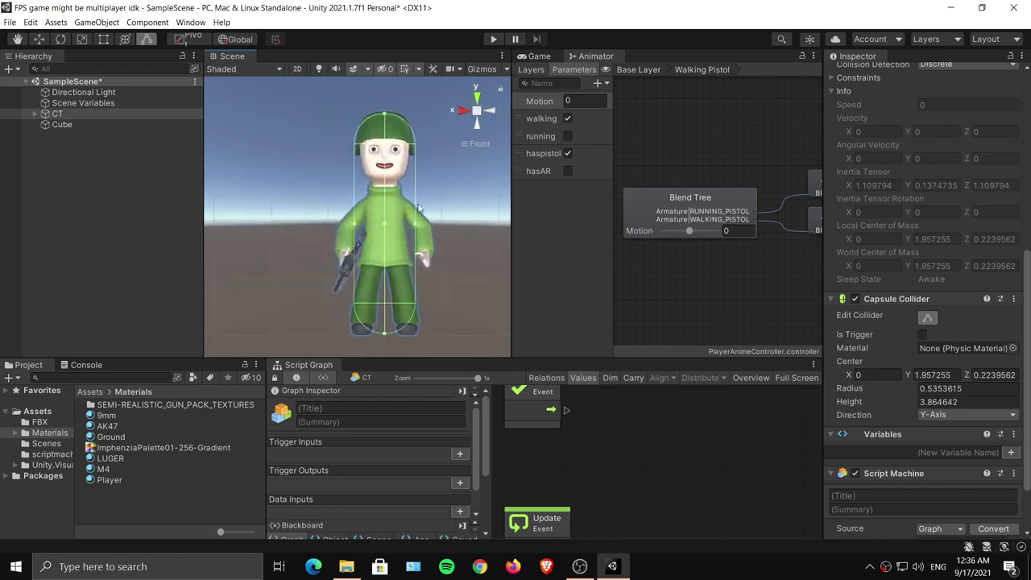
{"action": "left_click_drag", "start_coordinate": [415, 229], "coordinate": [439, 249]}
{"action": "key", "text": "ctrl+z"}
Return the scene to a perspective view of the character and hide the script graph's Graph Inspector and Blackboard.
{"action": "left_click", "coordinate": [476, 115]}
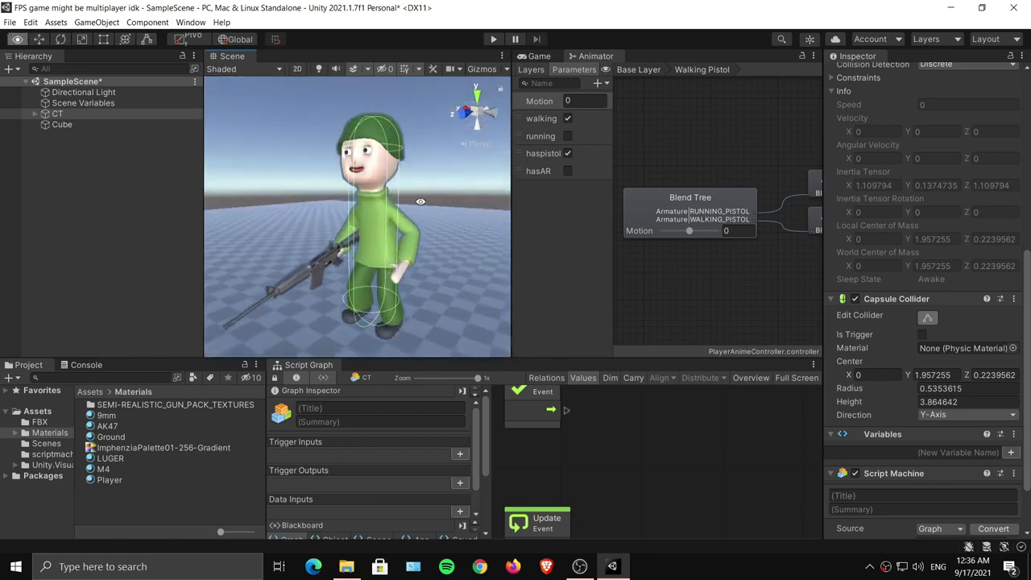
{"action": "left_click_drag", "start_coordinate": [421, 202], "coordinate": [435, 224], "text": "alt"}
{"action": "right_click_drag", "start_coordinate": [435, 224], "coordinate": [407, 225], "text": "alt"}
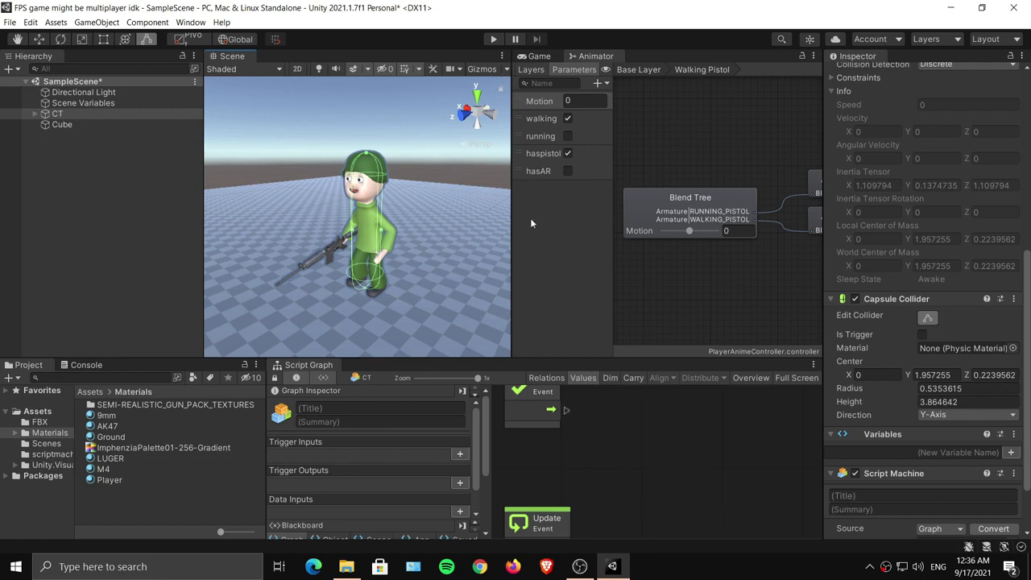
{"action": "left_click", "coordinate": [301, 377]}
{"action": "left_click", "coordinate": [320, 378]}
Run the scene, switch off the haspistol and walking animator parameters, and return to the game view.
{"action": "key", "text": "ctrl+p"}
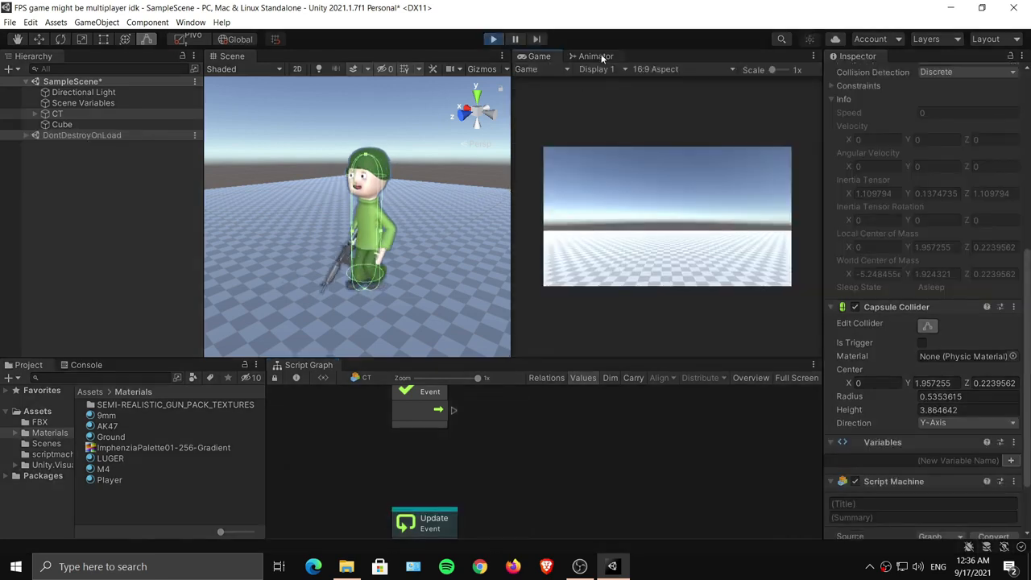
{"action": "left_click", "coordinate": [596, 55]}
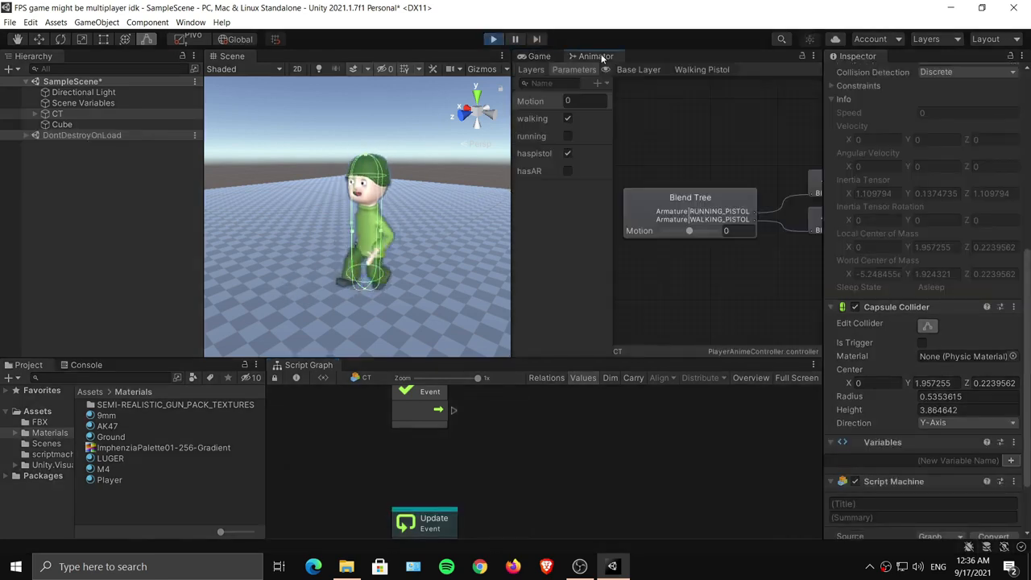
{"action": "left_click", "coordinate": [568, 153]}
{"action": "left_click", "coordinate": [569, 119]}
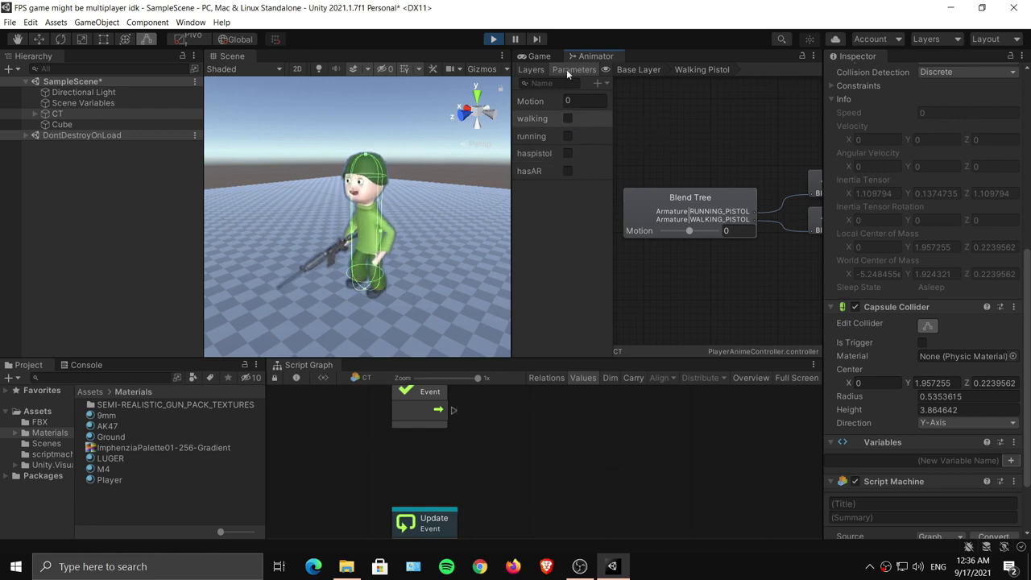
{"action": "left_click", "coordinate": [538, 55]}
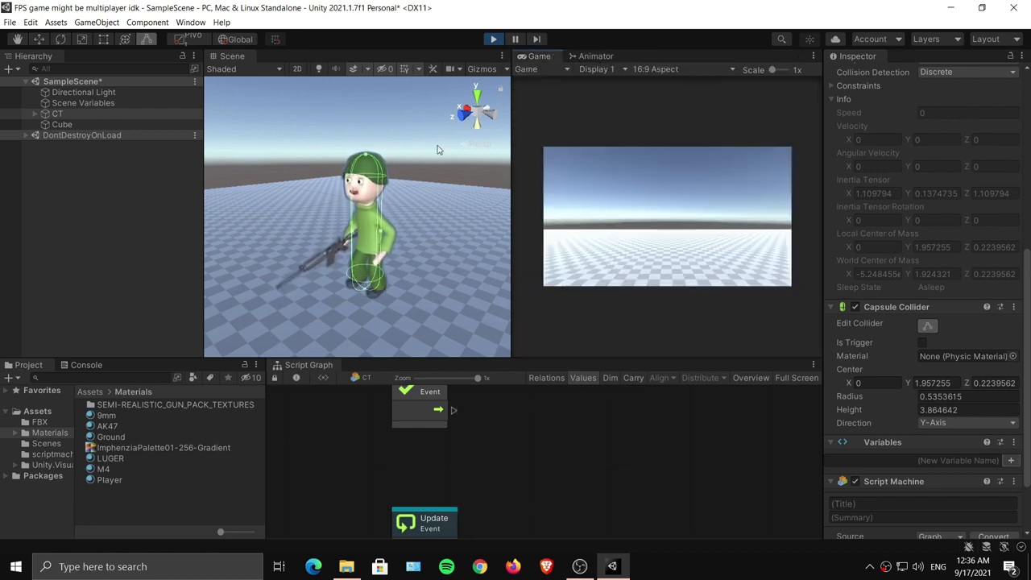
Leave collider editing on CT, test lifting the character above the floor several times, and stop the scene.
{"action": "left_click", "coordinate": [55, 113]}
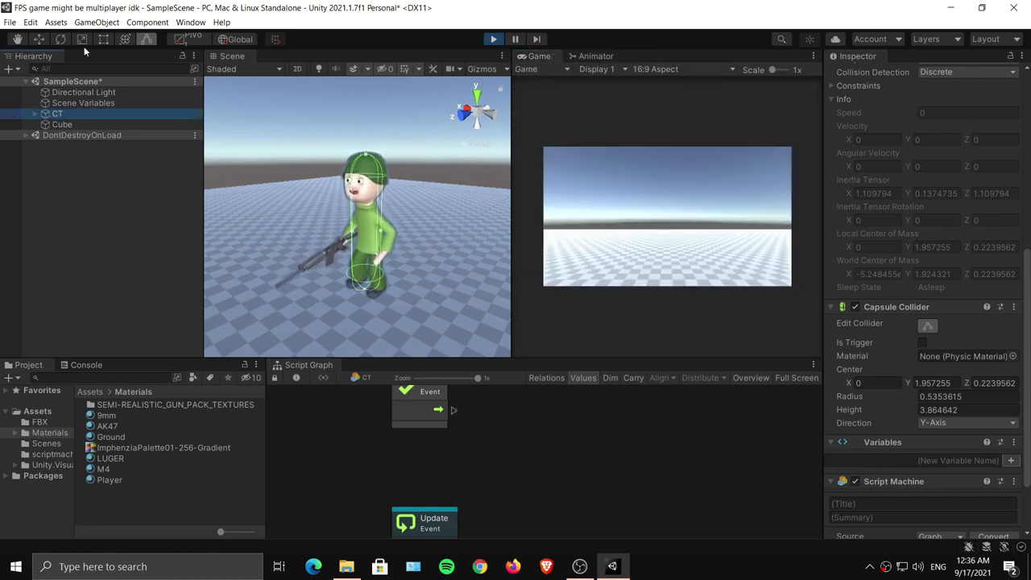
{"action": "left_click", "coordinate": [927, 325]}
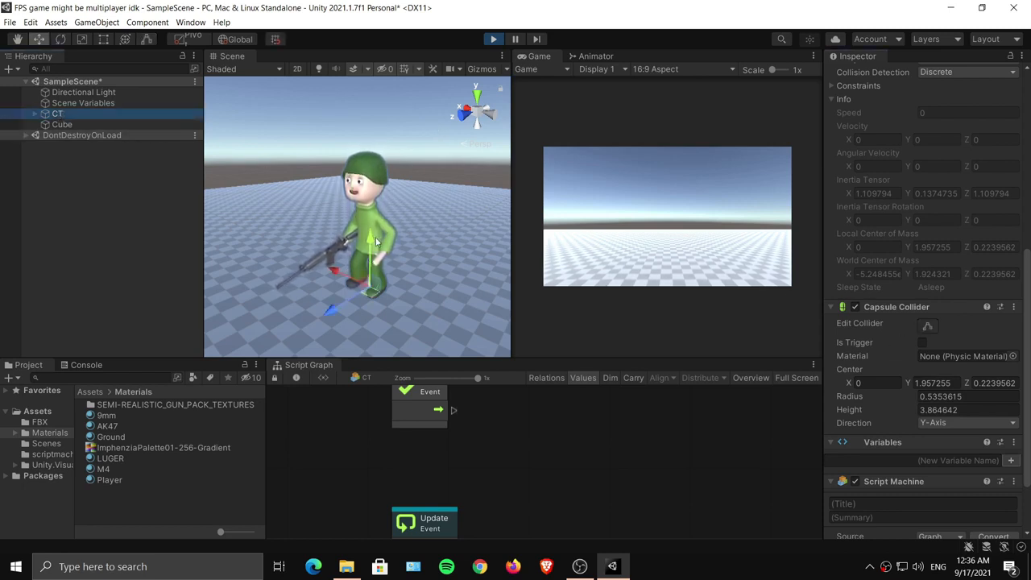
{"action": "left_click_drag", "start_coordinate": [373, 237], "coordinate": [399, 117]}
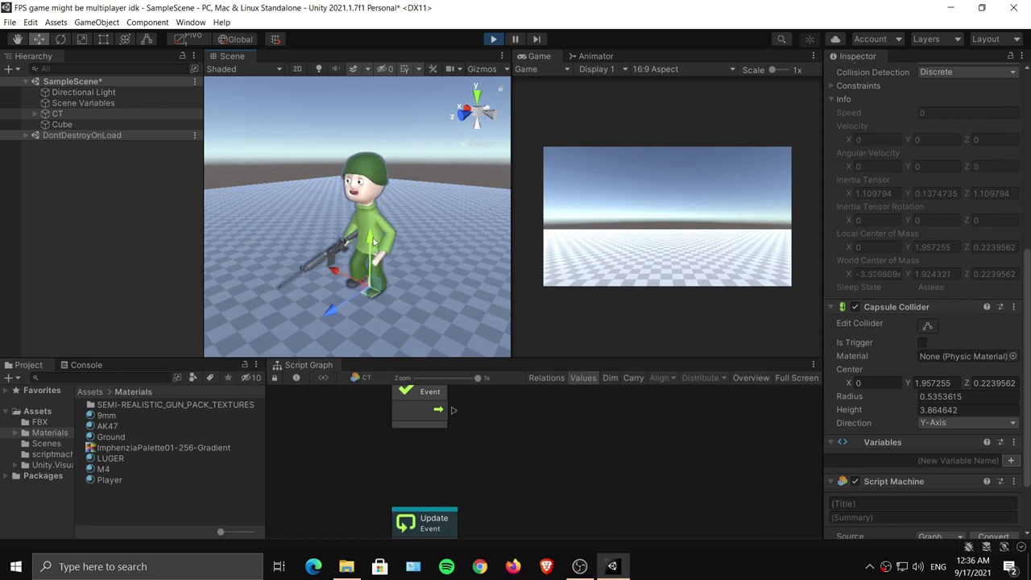
{"action": "left_click_drag", "start_coordinate": [374, 242], "coordinate": [394, 25]}
{"action": "left_click_drag", "start_coordinate": [374, 240], "coordinate": [395, 7]}
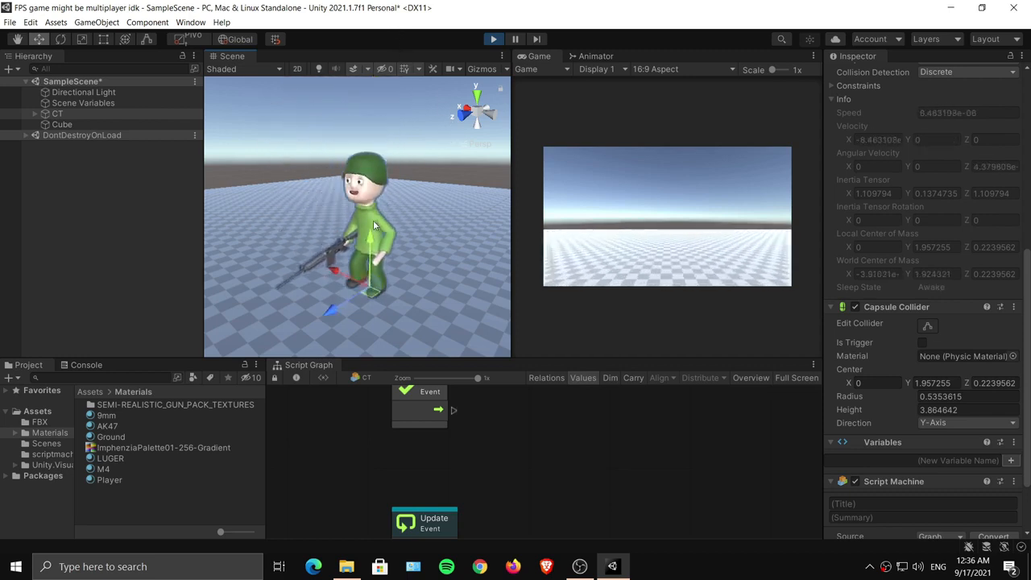
{"action": "left_click", "coordinate": [500, 39]}
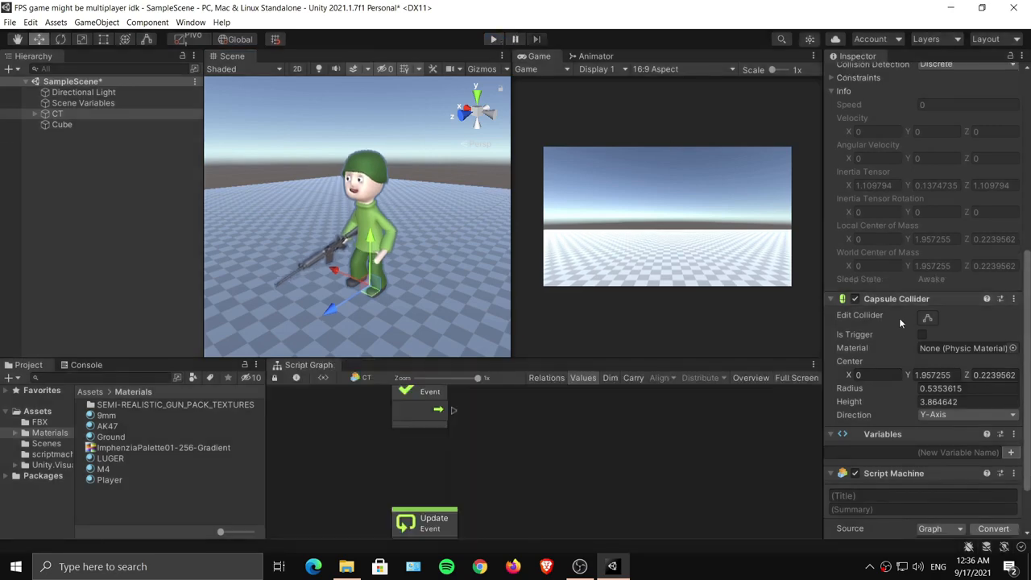
Enlarge the script graph area upward and check the Animator parameters before returning to the game view.
{"action": "left_click_drag", "start_coordinate": [615, 358], "coordinate": [626, 222]}
{"action": "middle_click_drag", "start_coordinate": [597, 288], "coordinate": [588, 294]}
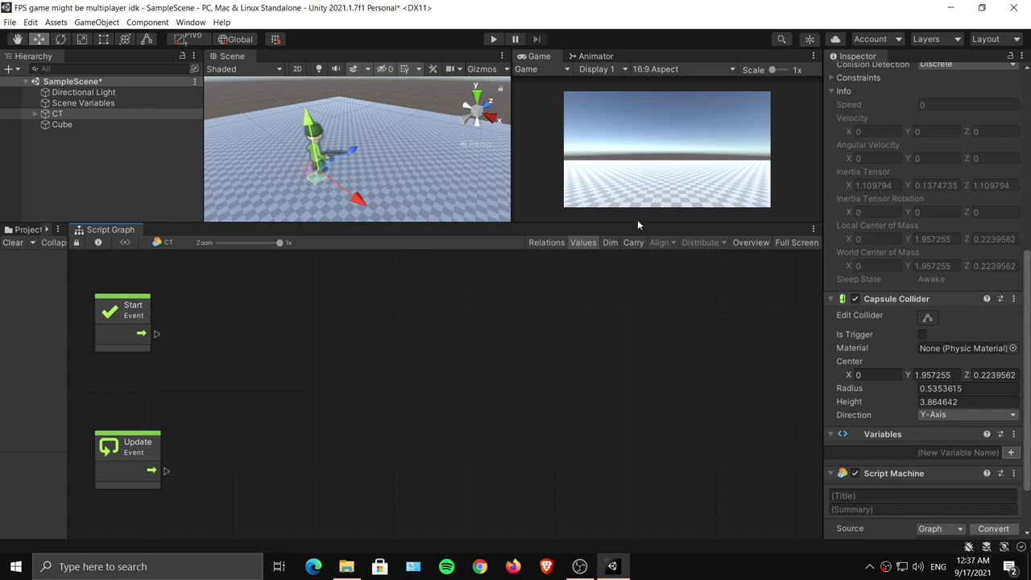
{"action": "left_click", "coordinate": [591, 56]}
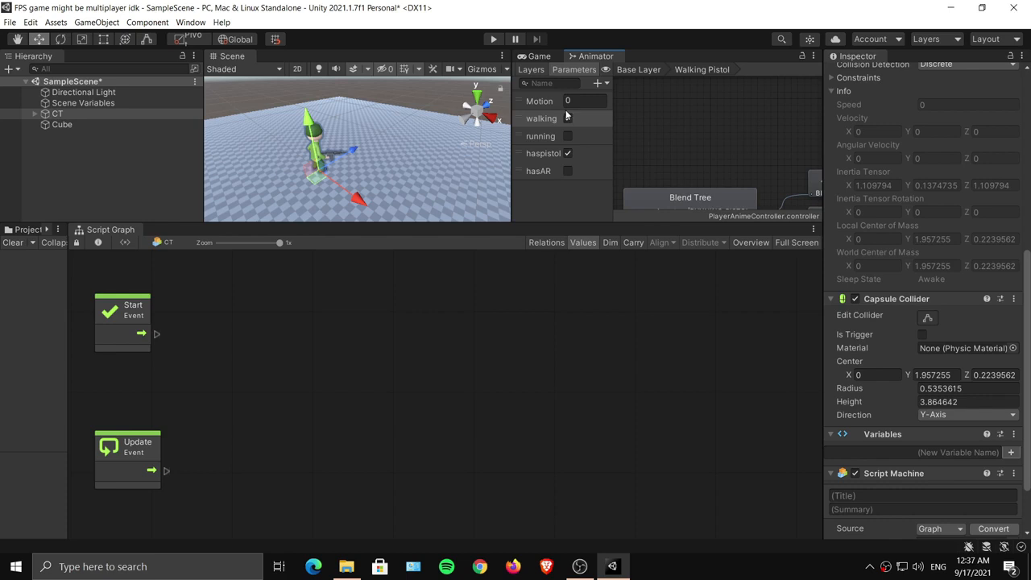
{"action": "left_click", "coordinate": [539, 56]}
Add an Input Get Axis unit beside the Update event in CT's script graph, with the axis name Horizontal.
{"action": "middle_click_drag", "start_coordinate": [164, 451], "coordinate": [223, 368]}
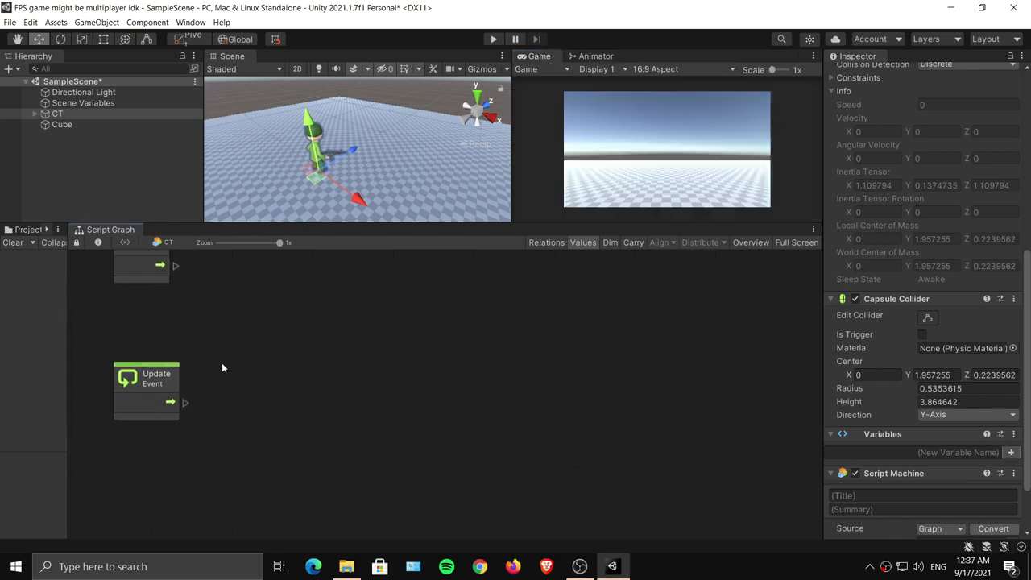
{"action": "right_click", "coordinate": [315, 325]}
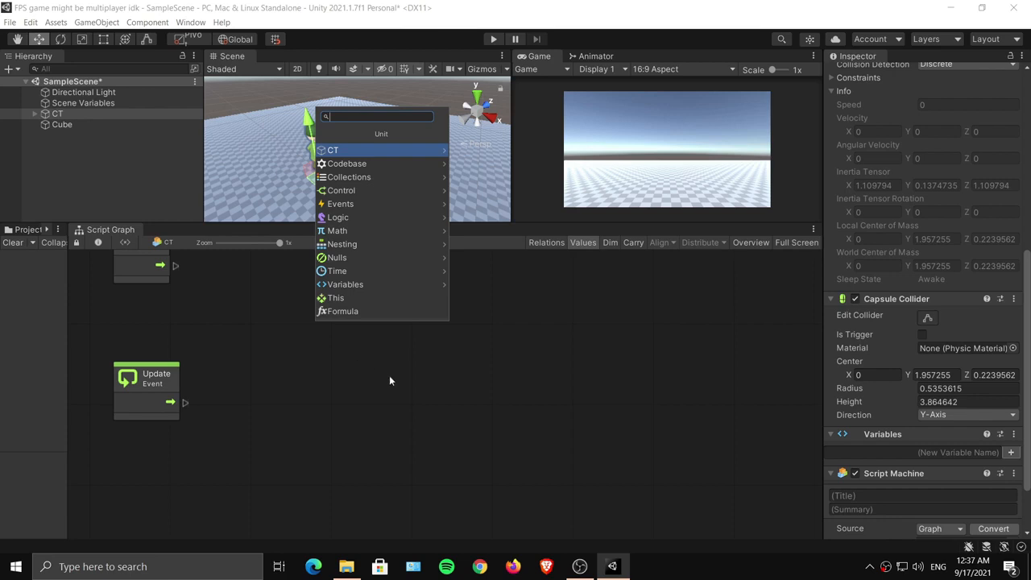
{"action": "type", "text": "get axis"}
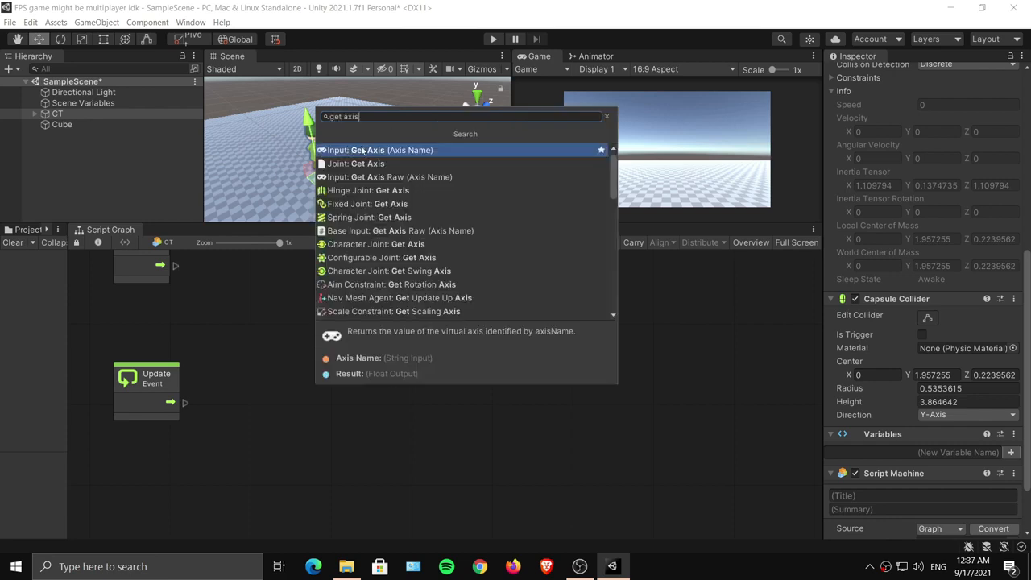
{"action": "left_click", "coordinate": [379, 145]}
{"action": "left_click_drag", "start_coordinate": [357, 353], "coordinate": [330, 358]}
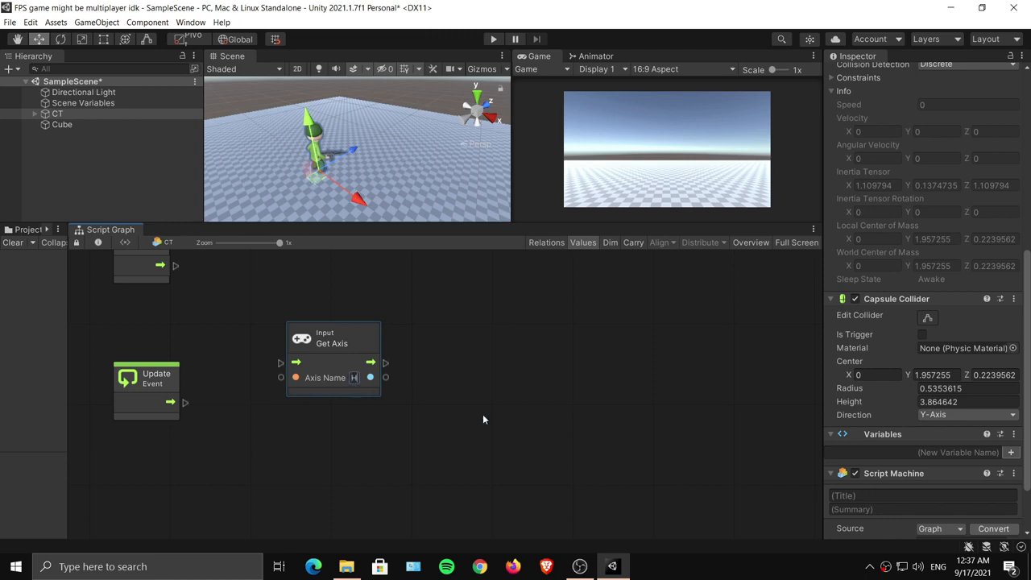
{"action": "type", "text": "Horizontal"}
Duplicate the Horizontal Get Axis unit and set the copy's axis name to Vertical.
{"action": "left_click_drag", "start_coordinate": [375, 341], "coordinate": [371, 426]}
{"action": "key", "text": "ctrl+d"}
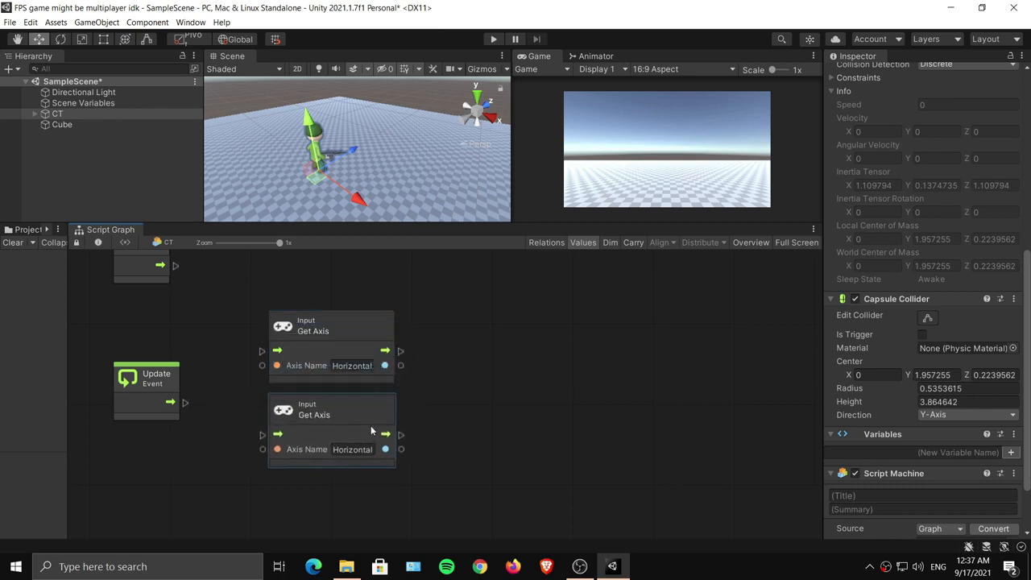
{"action": "left_click", "coordinate": [358, 449]}
{"action": "type", "text": "Vertical"}
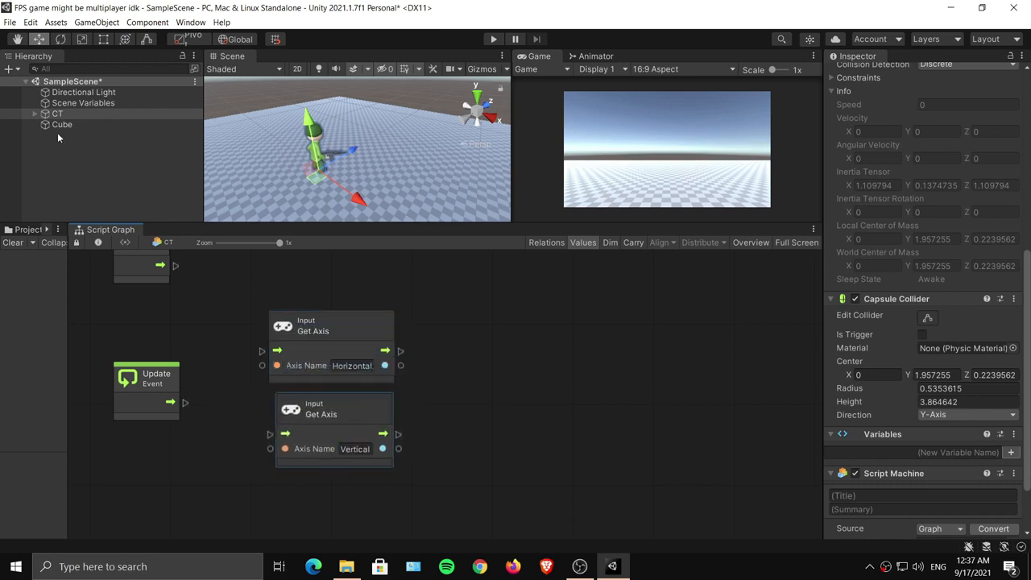
Examine the key bindings of the Horizontal and Vertical axes in the project's Input Manager, and close the project settings.
{"action": "left_click", "coordinate": [30, 22]}
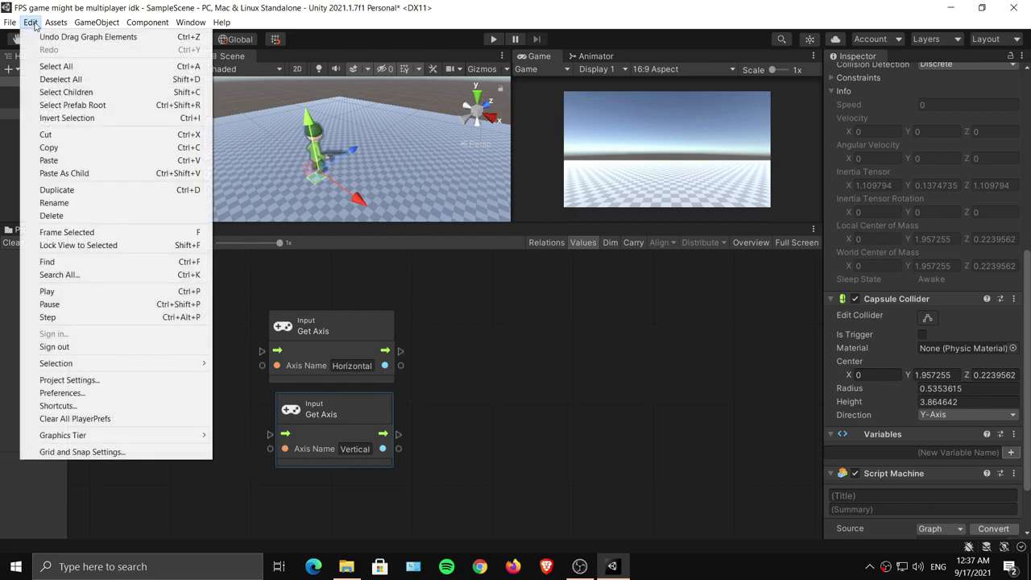
{"action": "left_click", "coordinate": [77, 380]}
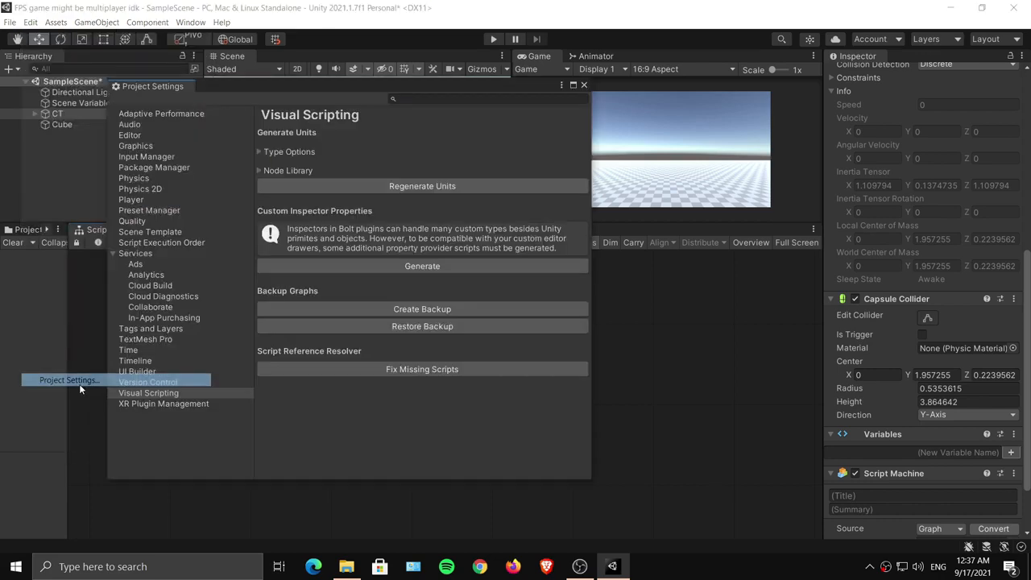
{"action": "left_click", "coordinate": [146, 156]}
{"action": "left_click", "coordinate": [272, 164]}
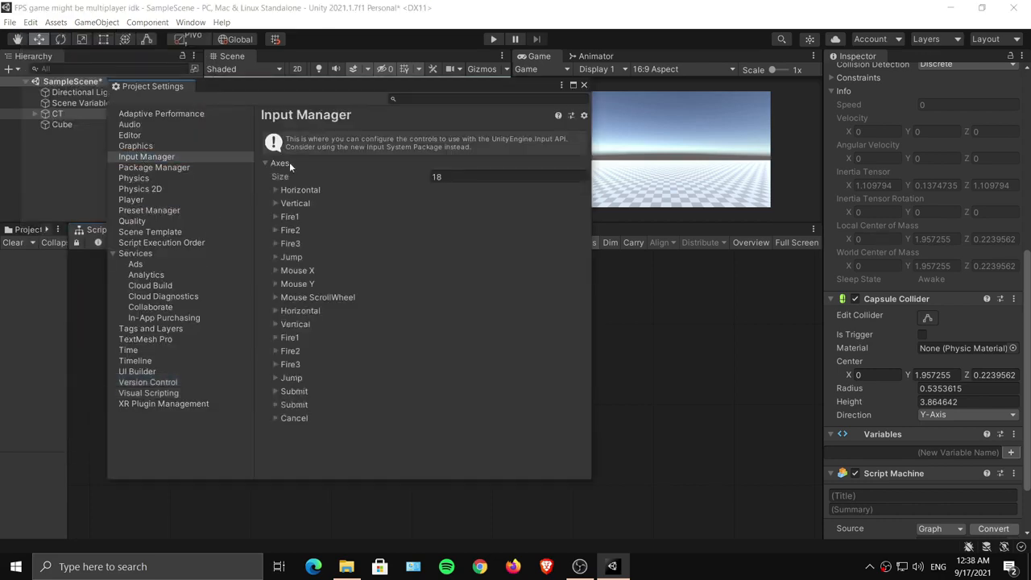
{"action": "left_click_drag", "start_coordinate": [393, 85], "coordinate": [248, 84]}
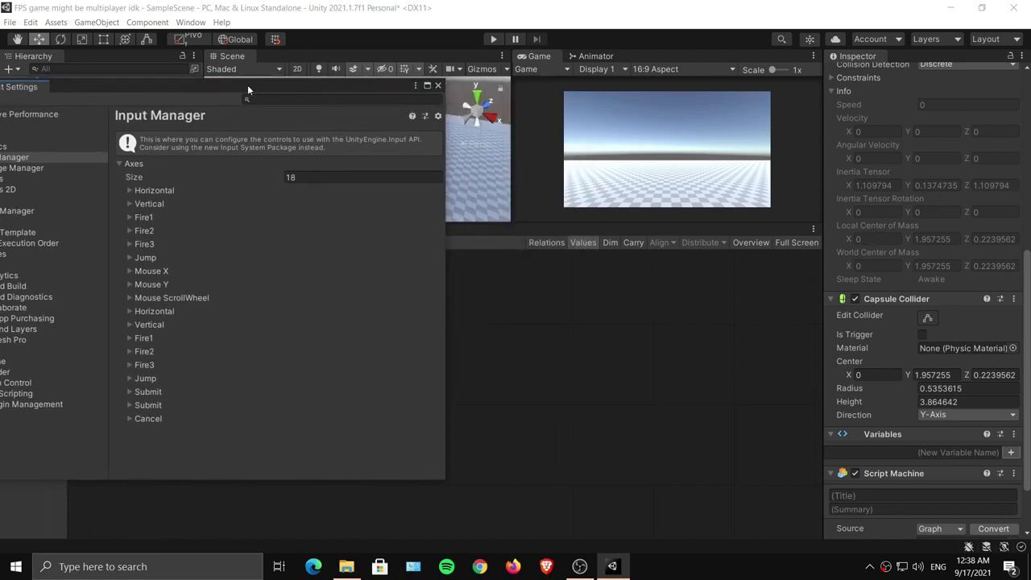
{"action": "left_click", "coordinate": [130, 203]}
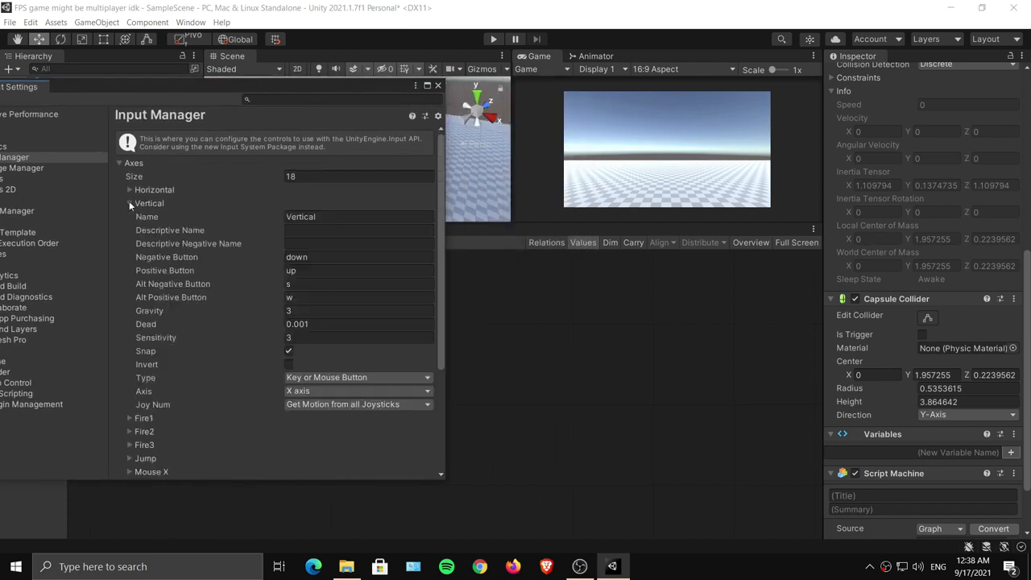
{"action": "left_click", "coordinate": [128, 190]}
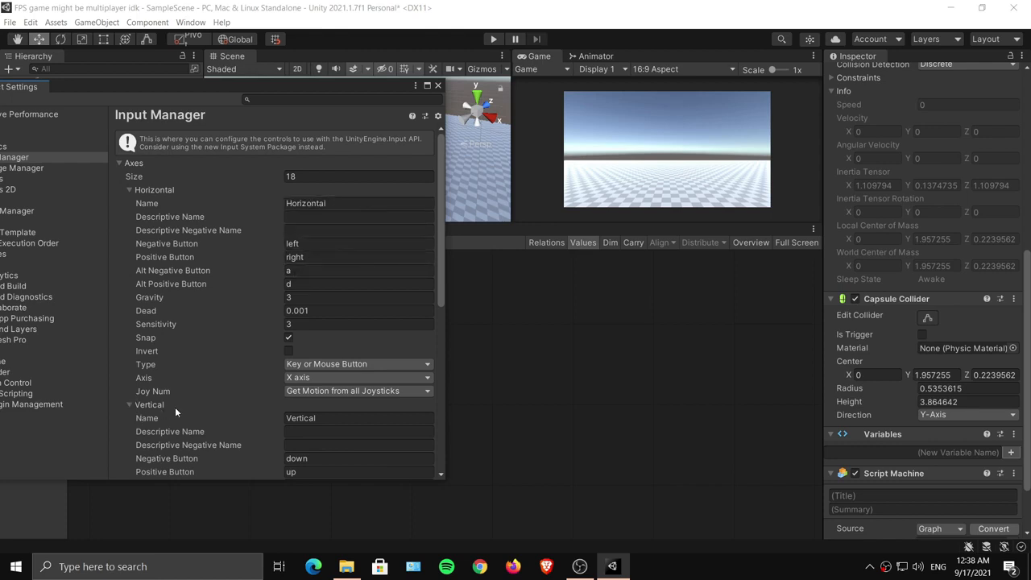
{"action": "left_click_drag", "start_coordinate": [442, 243], "coordinate": [443, 308]}
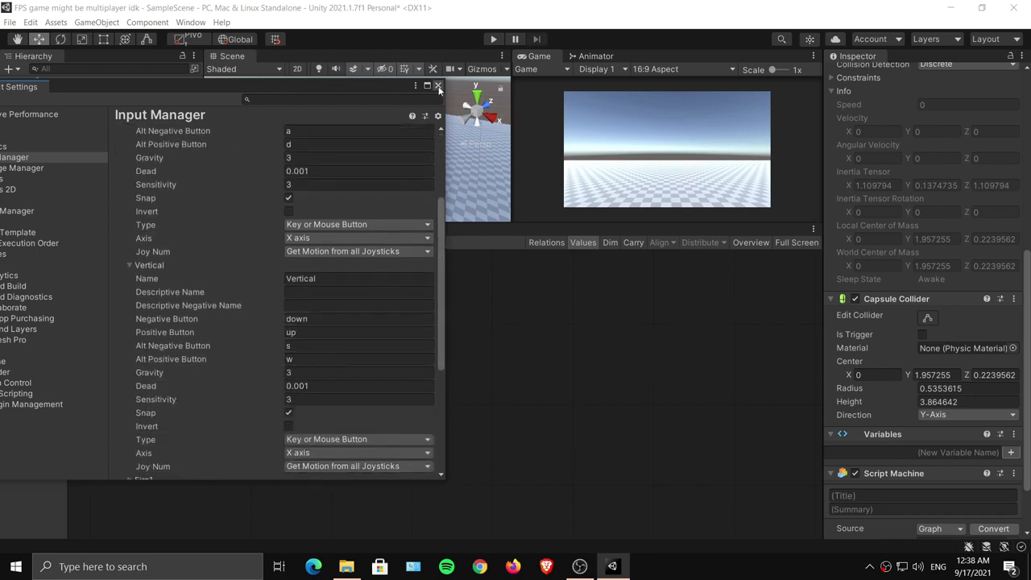
{"action": "left_click_drag", "start_coordinate": [440, 208], "coordinate": [439, 274]}
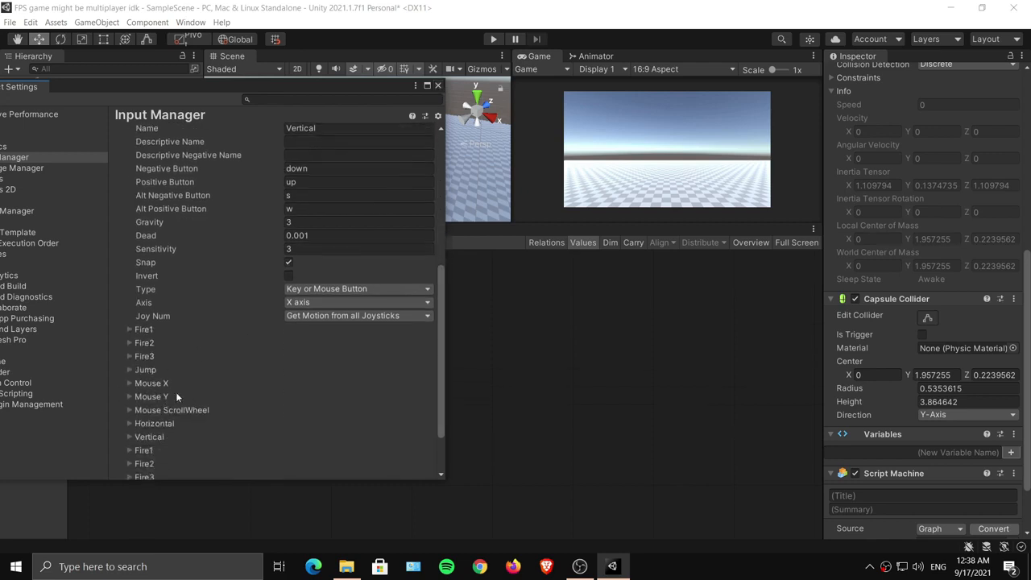
{"action": "left_click", "coordinate": [438, 87]}
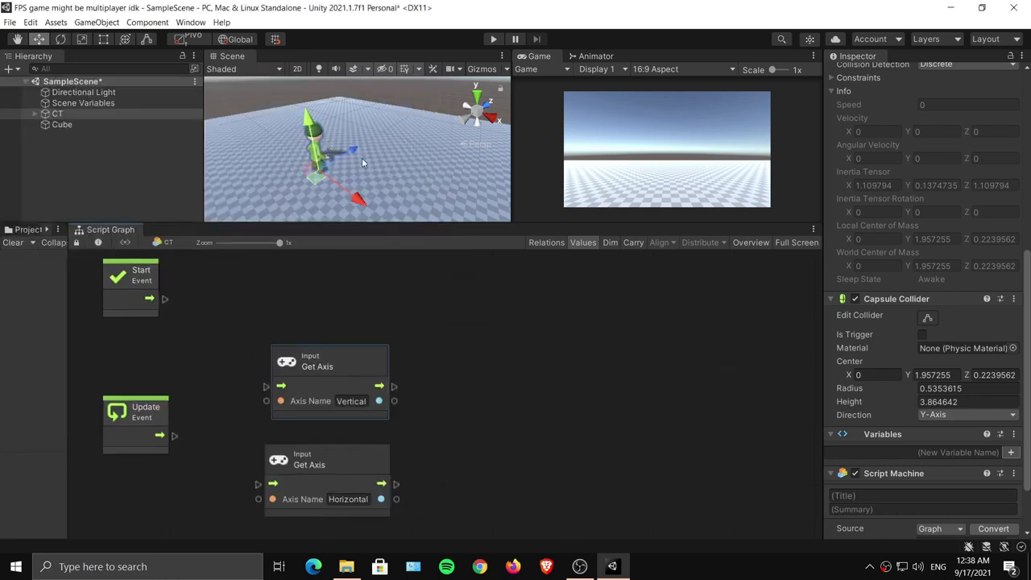
Add a Transform Translate (X, Y, Z, Relative To) unit beside the Get Axis units and set Relative To to Self.
{"action": "right_click", "coordinate": [526, 343]}
{"action": "left_click", "coordinate": [560, 355]}
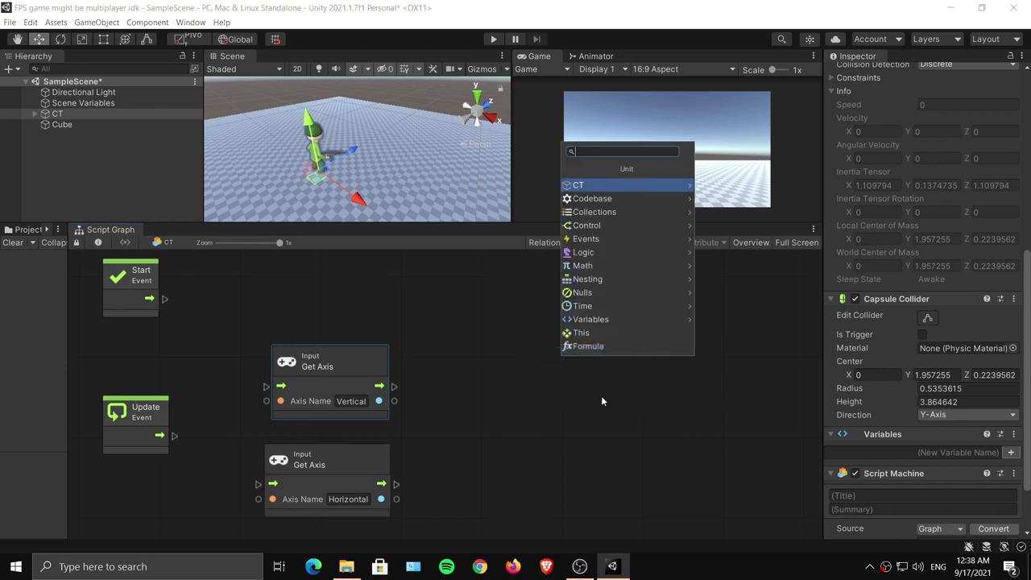
{"action": "type", "text": "translate"}
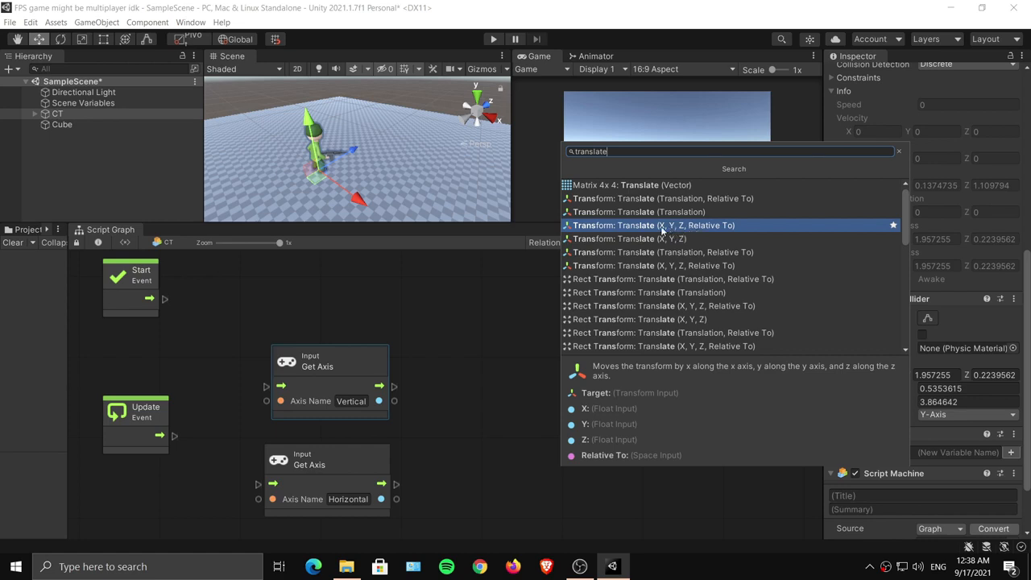
{"action": "left_click", "coordinate": [651, 227]}
{"action": "left_click_drag", "start_coordinate": [608, 368], "coordinate": [663, 362]}
{"action": "middle_click_drag", "start_coordinate": [694, 410], "coordinate": [671, 394]}
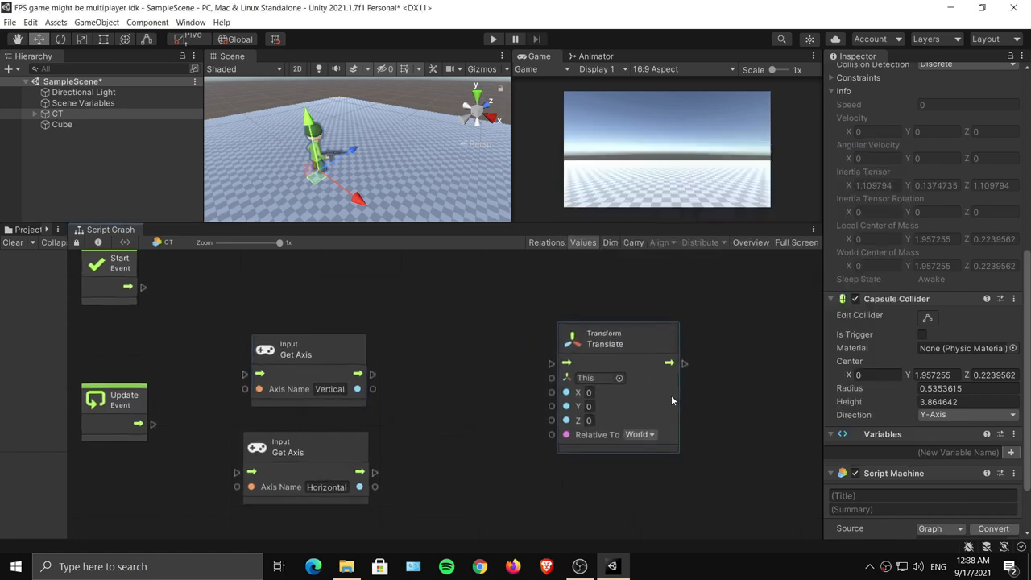
{"action": "left_click", "coordinate": [641, 432]}
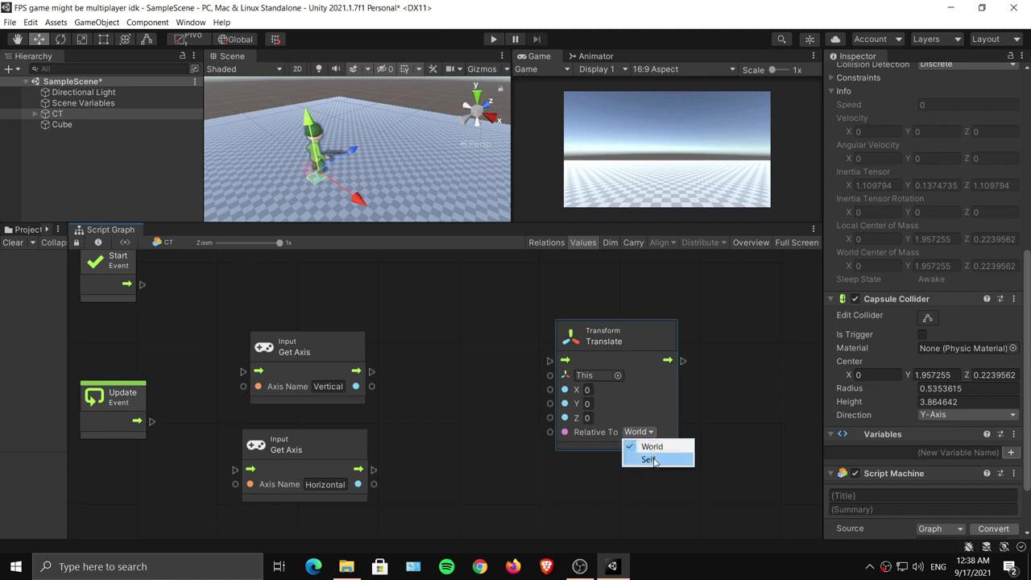
{"action": "left_click", "coordinate": [649, 459]}
{"action": "left_click", "coordinate": [654, 435]}
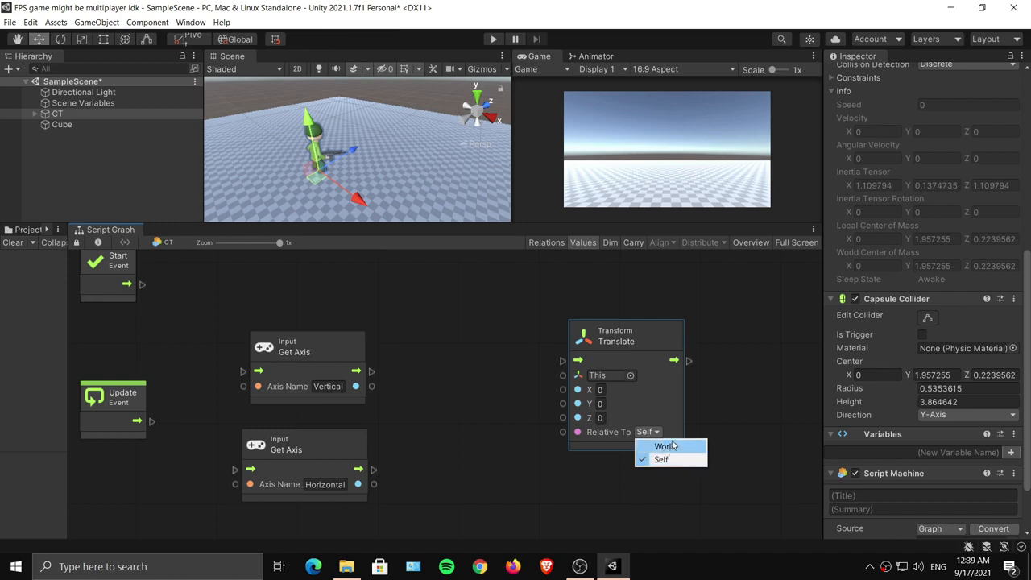
{"action": "left_click", "coordinate": [637, 333]}
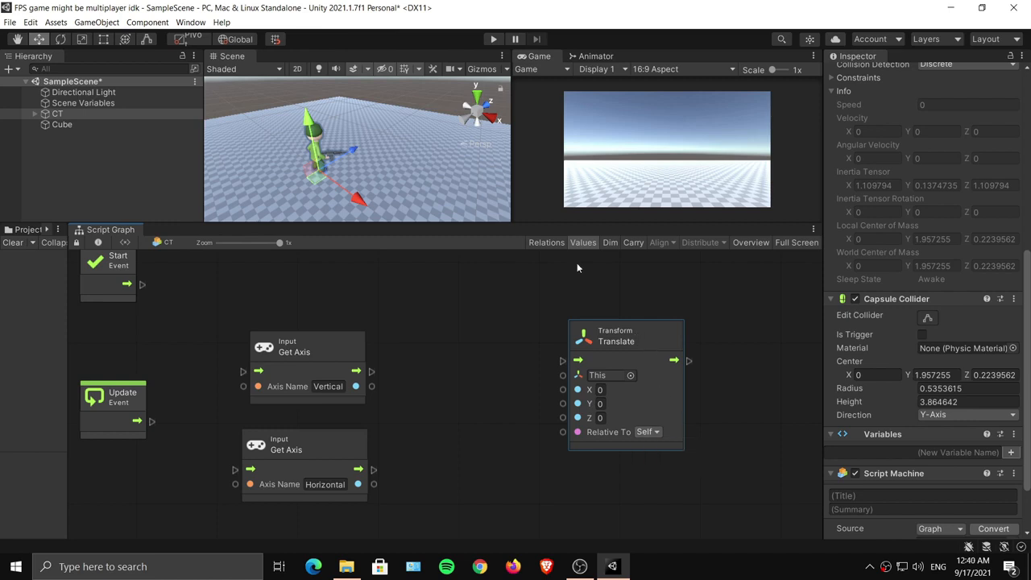
Connect the Horizontal axis value to Translate's X input and the Vertical axis value to its Z input, placing the Horizontal unit above the Vertical one.
{"action": "left_click_drag", "start_coordinate": [334, 131], "coordinate": [383, 209], "text": "alt"}
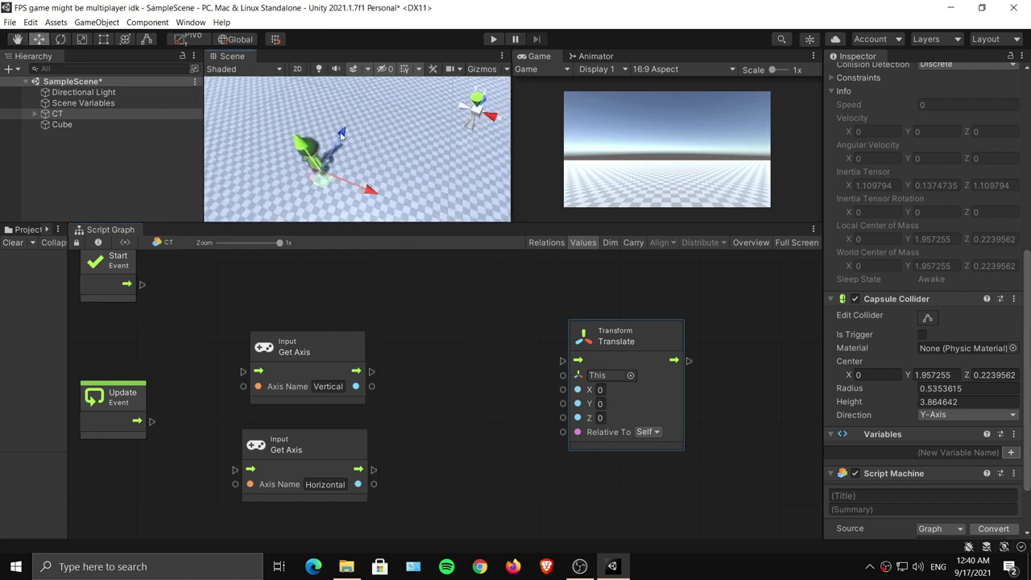
{"action": "left_click_drag", "start_coordinate": [355, 385], "coordinate": [562, 417]}
{"action": "left_click_drag", "start_coordinate": [326, 370], "coordinate": [439, 494]}
{"action": "left_click_drag", "start_coordinate": [330, 427], "coordinate": [327, 346]}
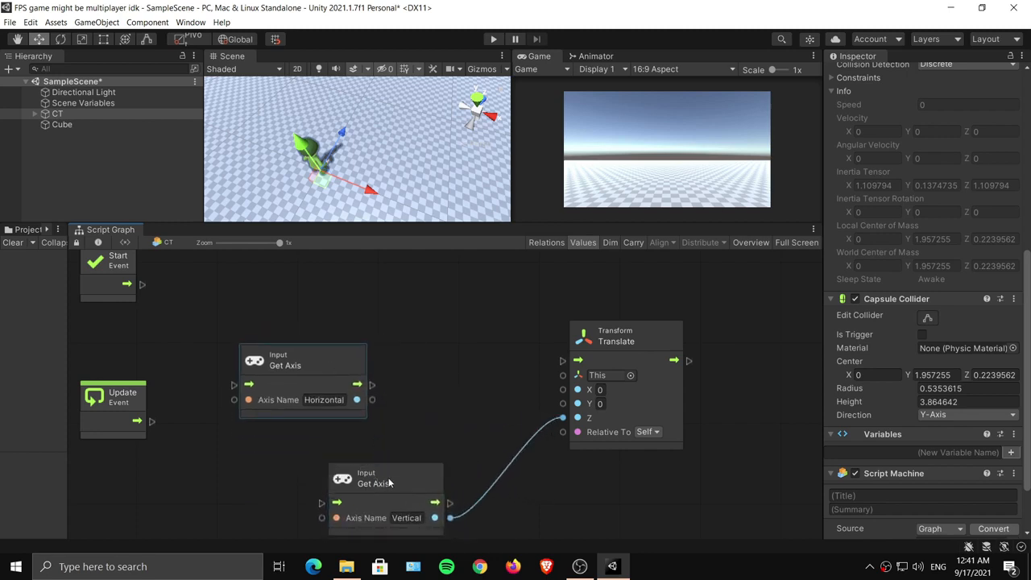
{"action": "left_click_drag", "start_coordinate": [421, 479], "coordinate": [298, 441]}
{"action": "left_click_drag", "start_coordinate": [372, 399], "coordinate": [572, 392]}
{"action": "left_click_drag", "start_coordinate": [633, 345], "coordinate": [647, 349]}
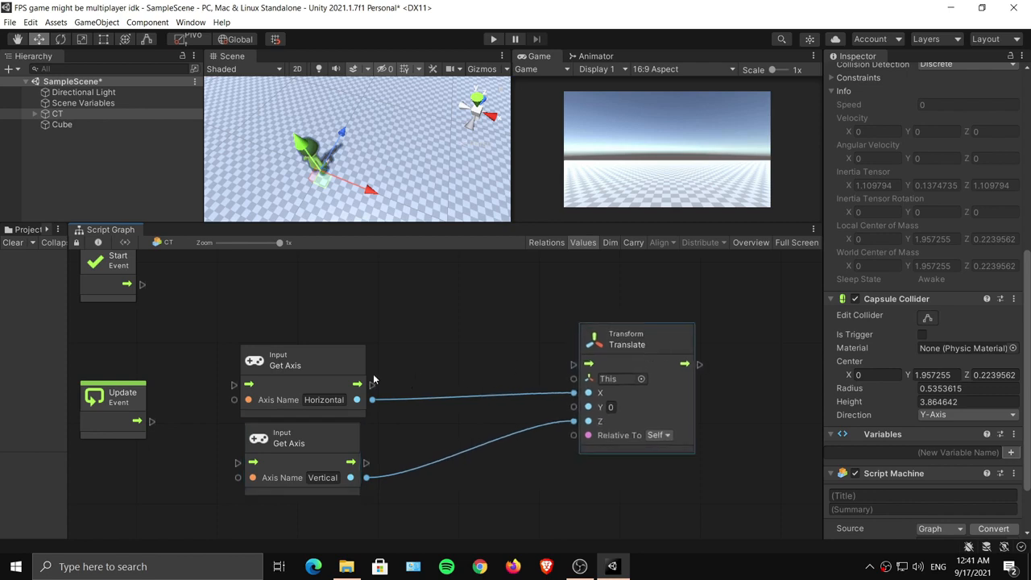
Space out the units, move the Update event above them, and connect its flow output to the Translate unit.
{"action": "left_click_drag", "start_coordinate": [312, 369], "coordinate": [315, 321]}
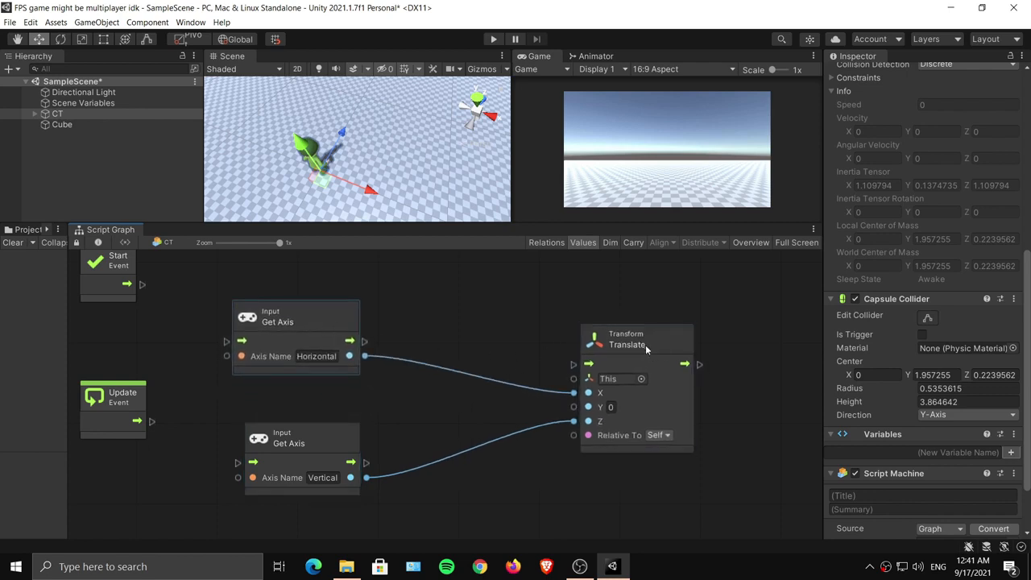
{"action": "left_click_drag", "start_coordinate": [645, 345], "coordinate": [652, 329]}
{"action": "left_click_drag", "start_coordinate": [107, 410], "coordinate": [398, 272]}
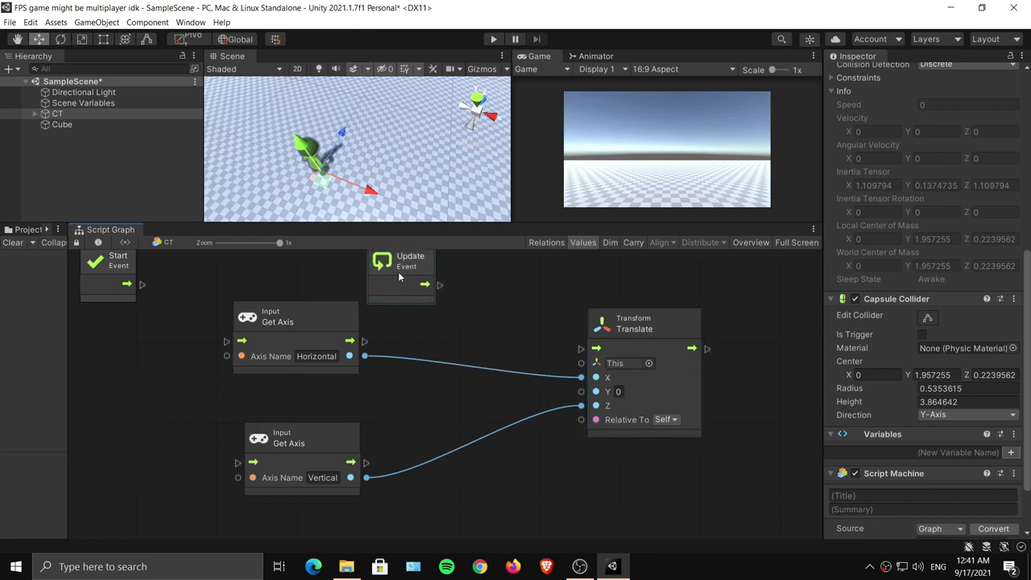
{"action": "middle_click_drag", "start_coordinate": [418, 264], "coordinate": [435, 349]}
{"action": "left_click_drag", "start_coordinate": [434, 349], "coordinate": [597, 434]}
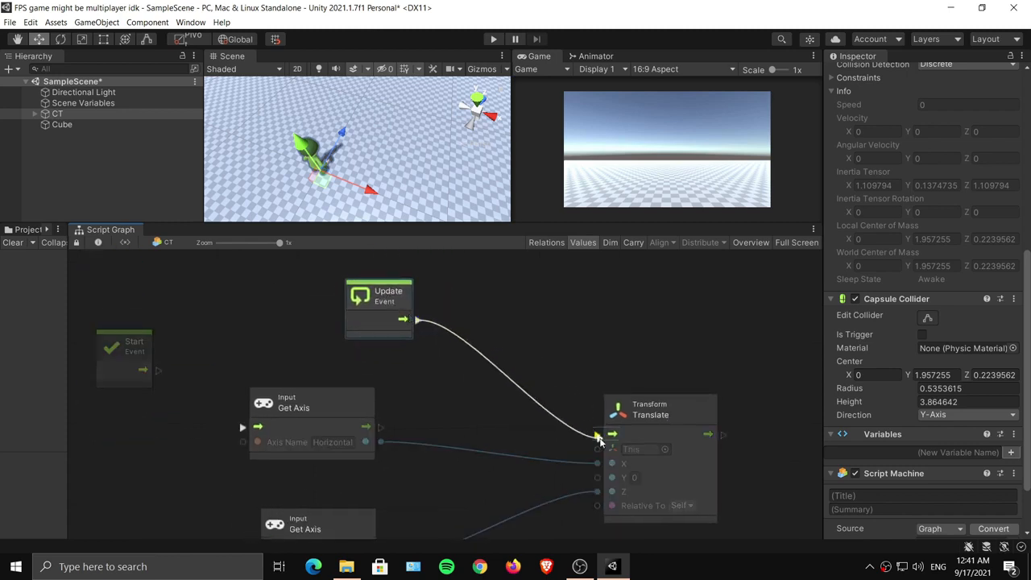
Add a Multiply unit fed by the Horizontal axis value and make room for a second one beside the Vertical unit.
{"action": "scroll", "coordinate": [519, 310], "scroll_direction": "down", "scroll_amount": 3}
{"action": "left_click_drag", "start_coordinate": [417, 373], "coordinate": [416, 372]}
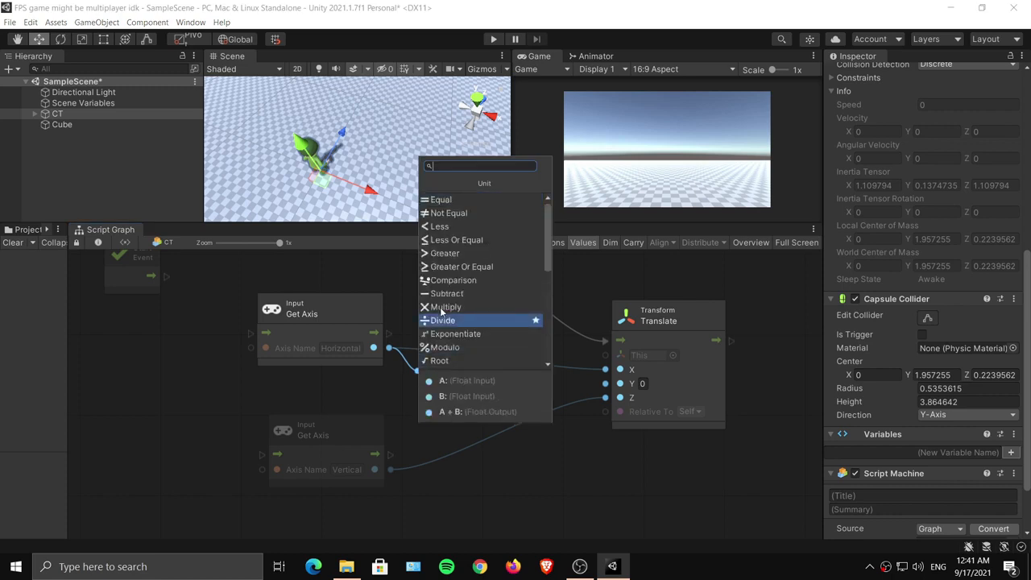
{"action": "left_click", "coordinate": [457, 309]}
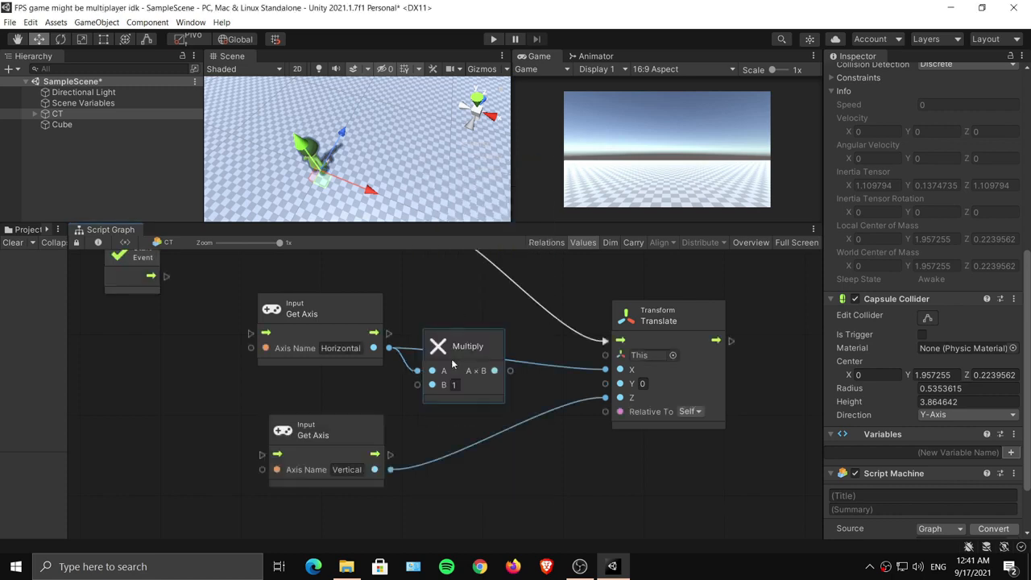
{"action": "left_click_drag", "start_coordinate": [354, 434], "coordinate": [327, 463]}
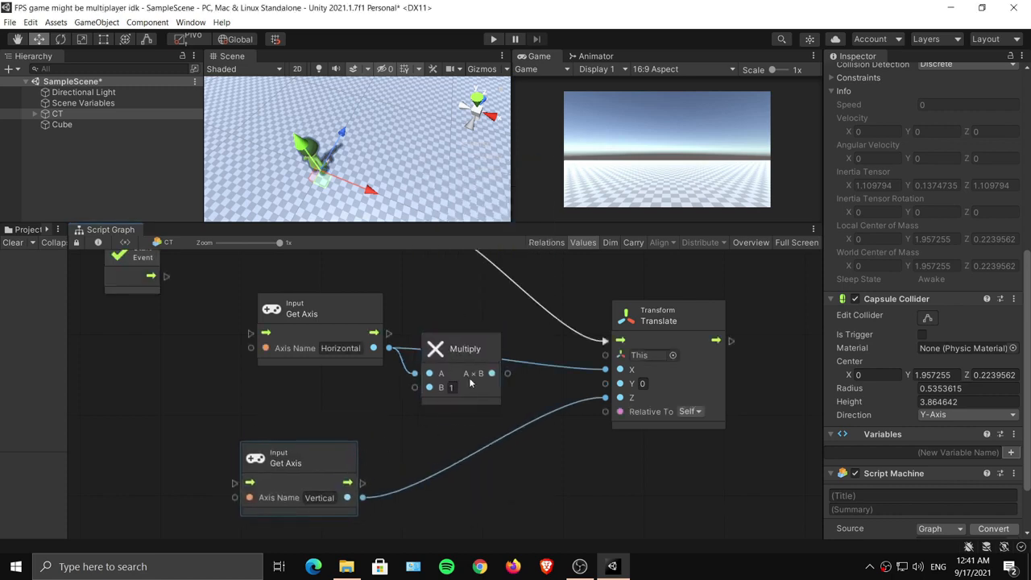
Duplicate Multiply for the Vertical axis, route the Horizontal and Vertical products into Translate's X and Z, and set both B factors to 0.1.
{"action": "left_click_drag", "start_coordinate": [462, 375], "coordinate": [460, 455]}
{"action": "key", "text": "ctrl+d"}
{"action": "left_click_drag", "start_coordinate": [346, 497], "coordinate": [422, 468]}
{"action": "left_click_drag", "start_coordinate": [515, 467], "coordinate": [604, 397]}
{"action": "left_click_drag", "start_coordinate": [454, 365], "coordinate": [607, 370]}
{"action": "left_click_drag", "start_coordinate": [488, 367], "coordinate": [492, 359]}
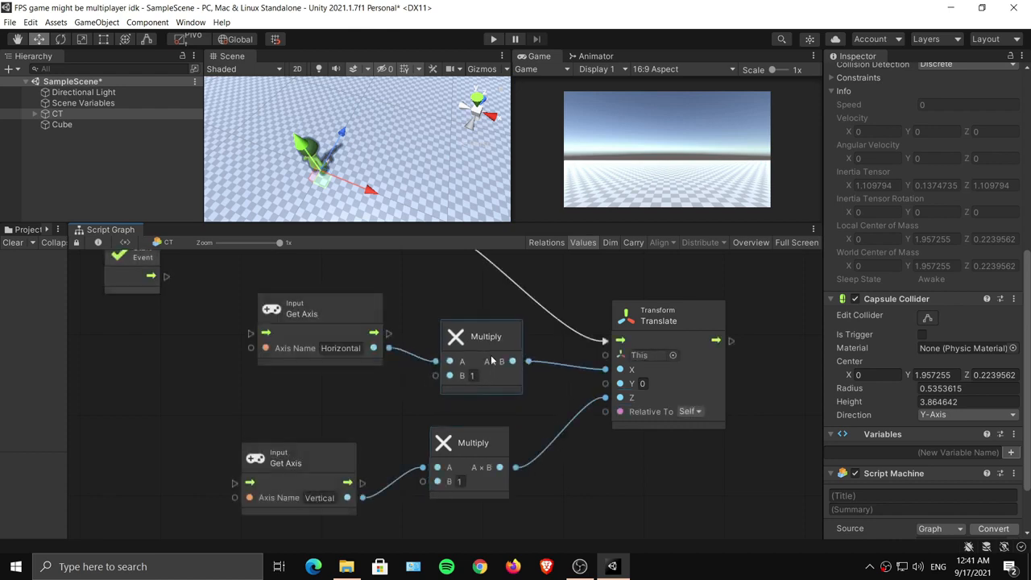
{"action": "middle_click_drag", "start_coordinate": [479, 377], "coordinate": [466, 358]}
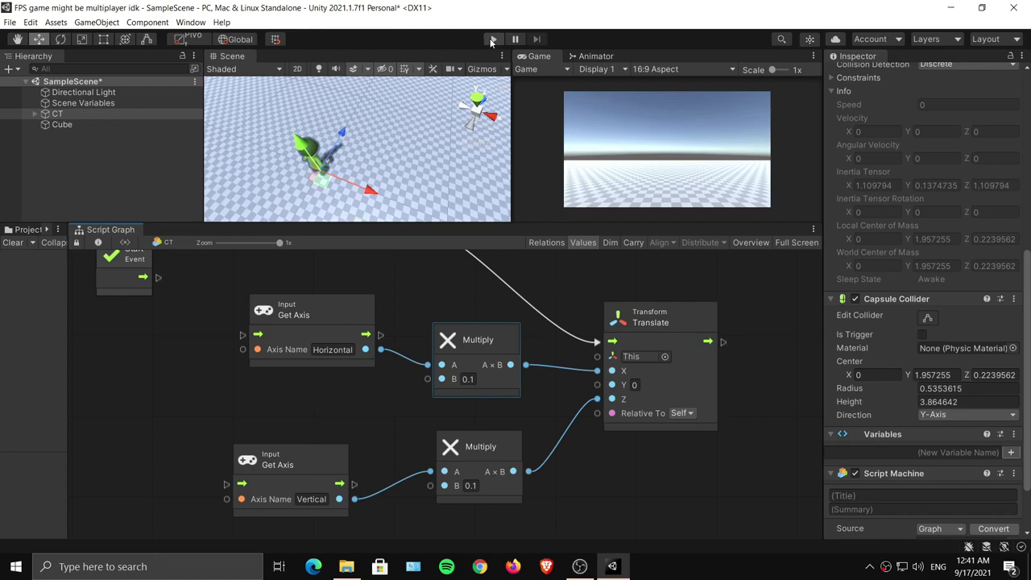
Run the scene, enlarge the game view, test moving CT forward, backward and sideways, and stop play mode.
{"action": "left_click", "coordinate": [493, 39]}
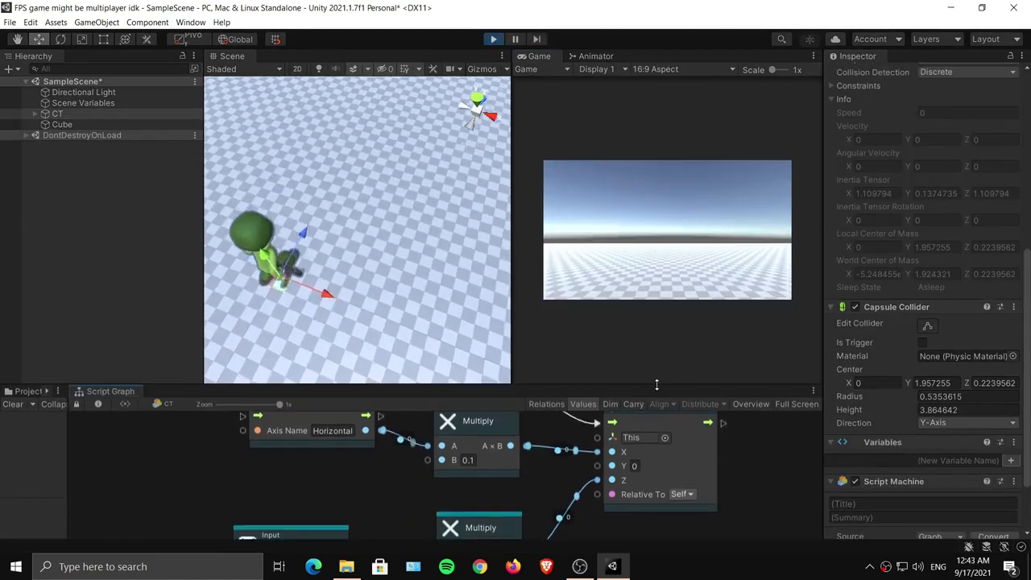
{"action": "left_click_drag", "start_coordinate": [656, 384], "coordinate": [656, 381]}
{"action": "left_click", "coordinate": [653, 283]}
{"action": "key", "text": "w"}
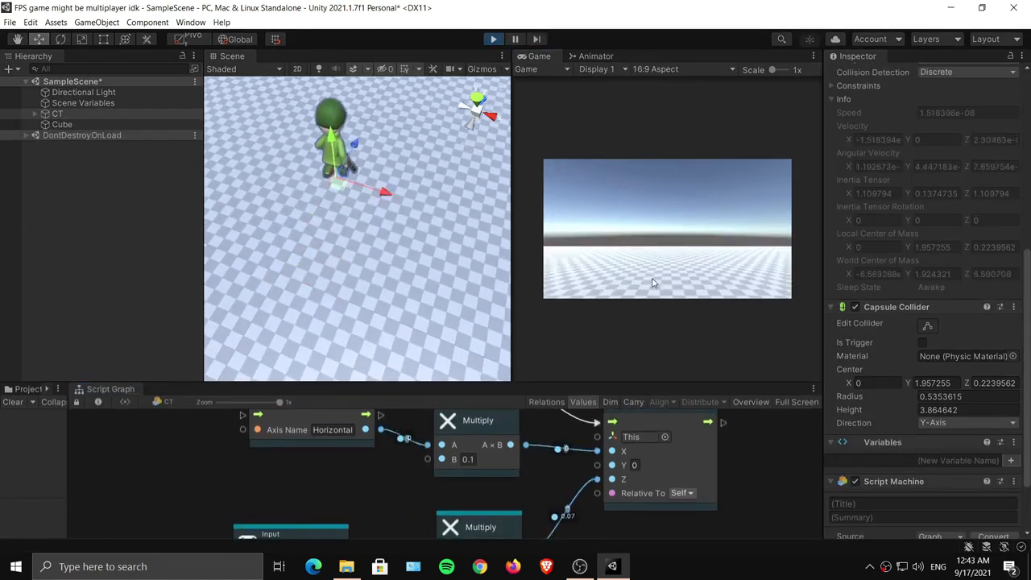
{"action": "key", "text": "s"}
{"action": "key", "text": "w"}
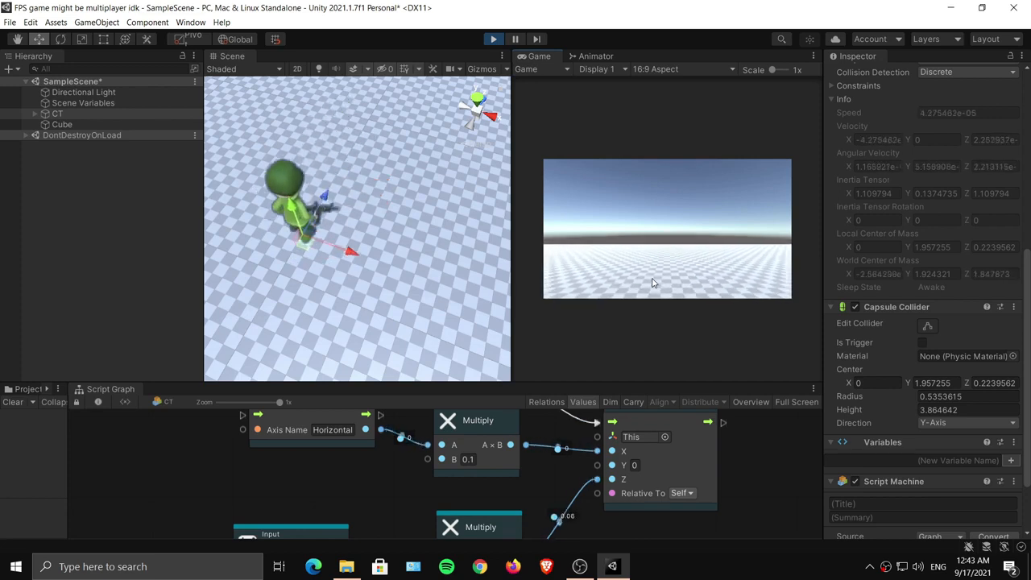
{"action": "key", "text": "s"}
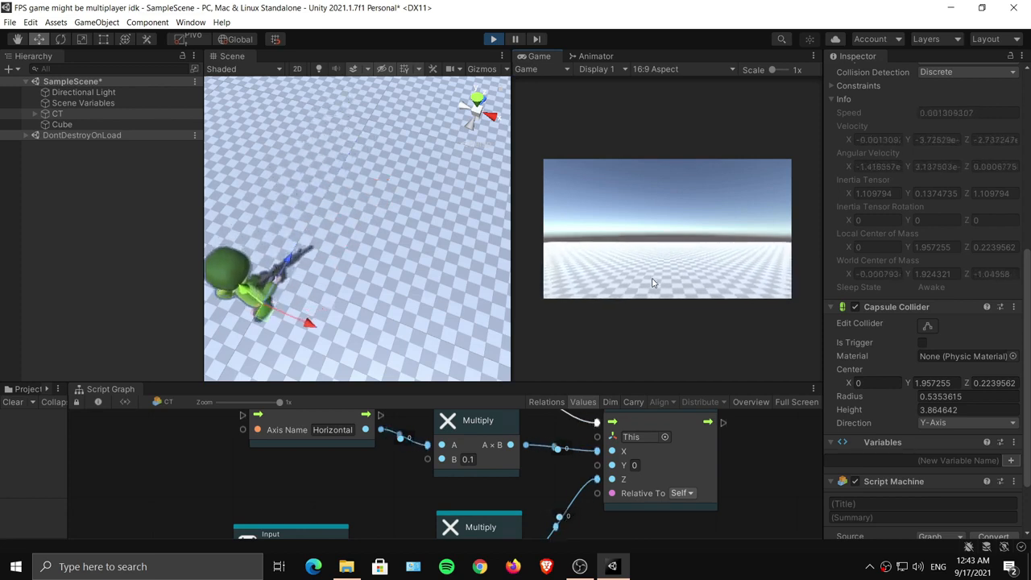
{"action": "key", "text": "d"}
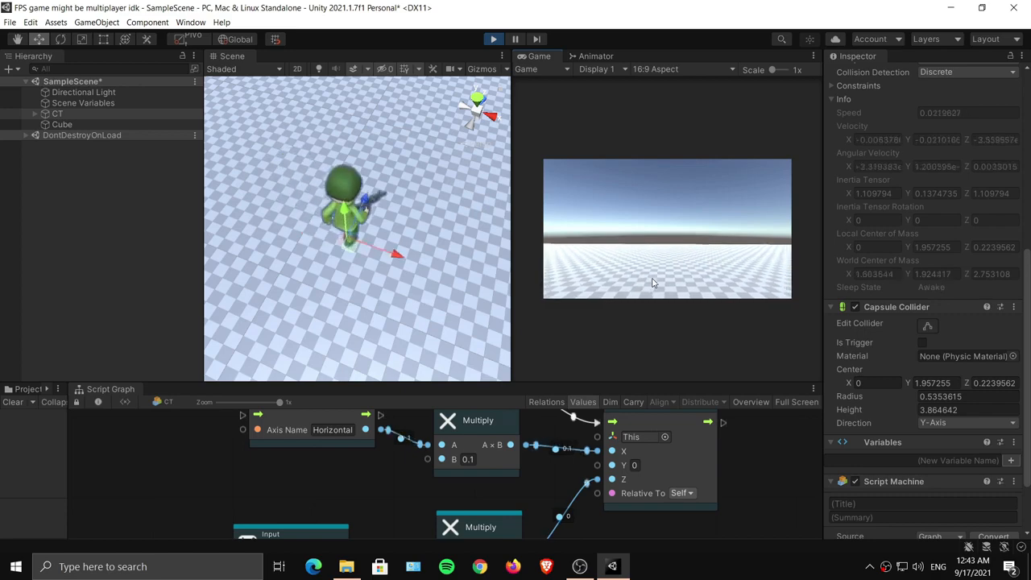
{"action": "key", "text": "a"}
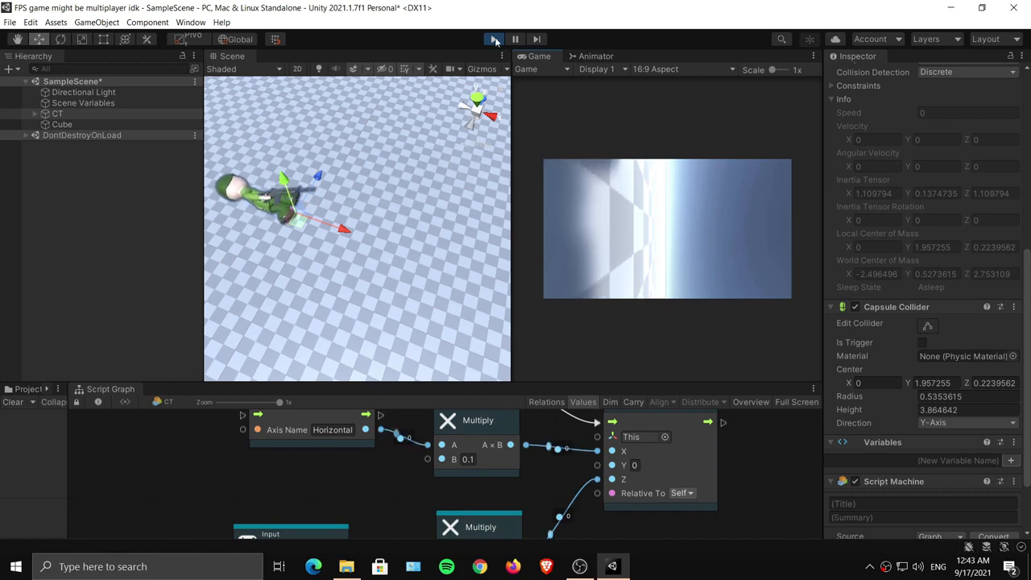
{"action": "left_click", "coordinate": [494, 39]}
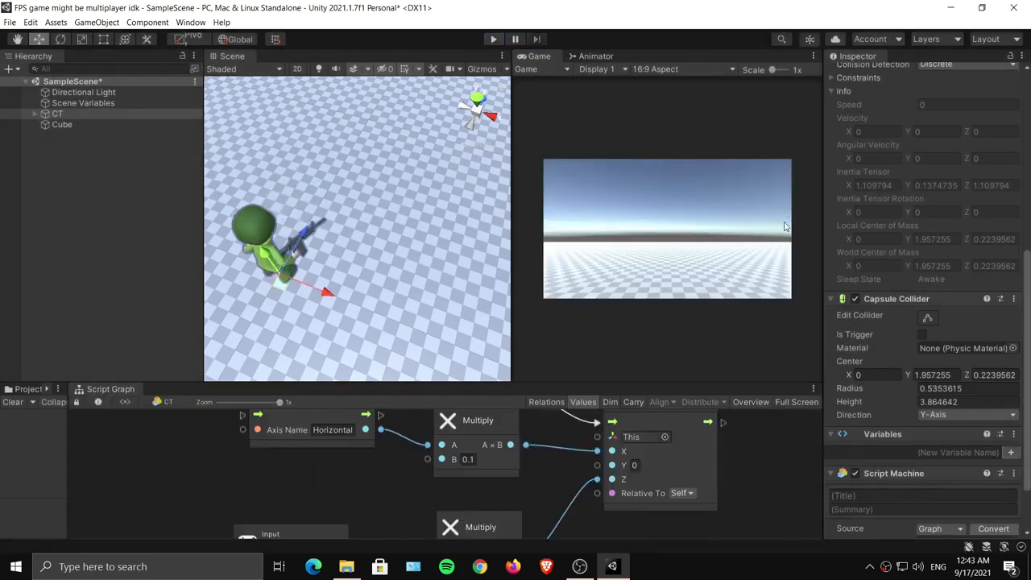
Freeze rotation on the X and Z axes in the constraints of CT's Rigidbody.
{"action": "scroll", "coordinate": [926, 338], "scroll_direction": "down", "scroll_amount": 2}
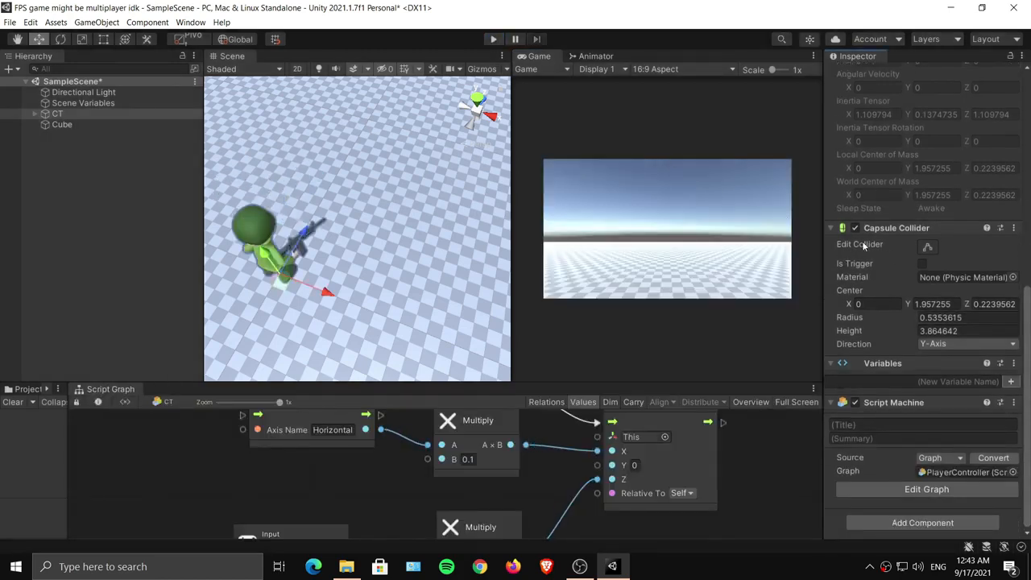
{"action": "scroll", "coordinate": [928, 298], "scroll_direction": "up", "scroll_amount": 8}
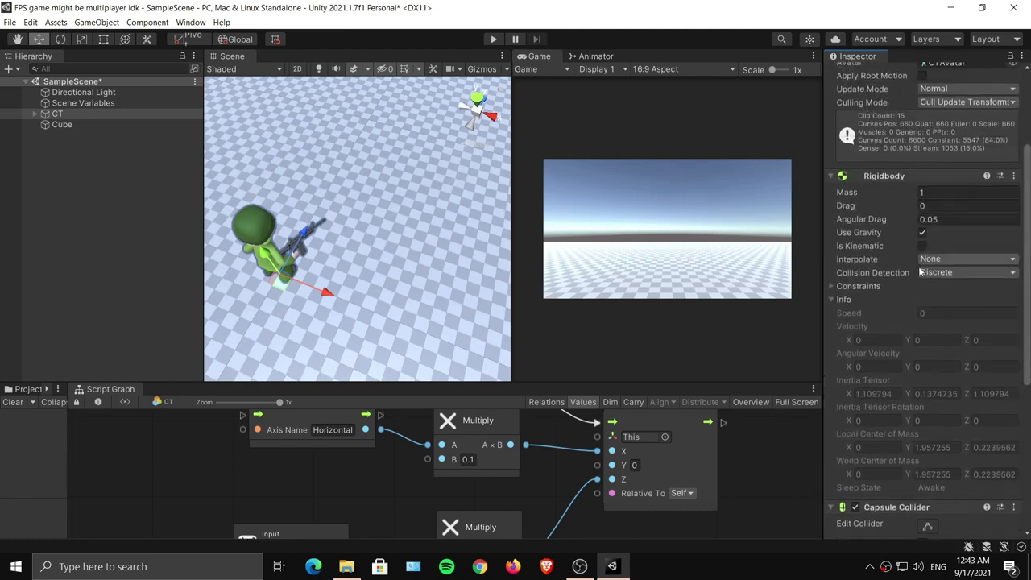
{"action": "left_click", "coordinate": [852, 285]}
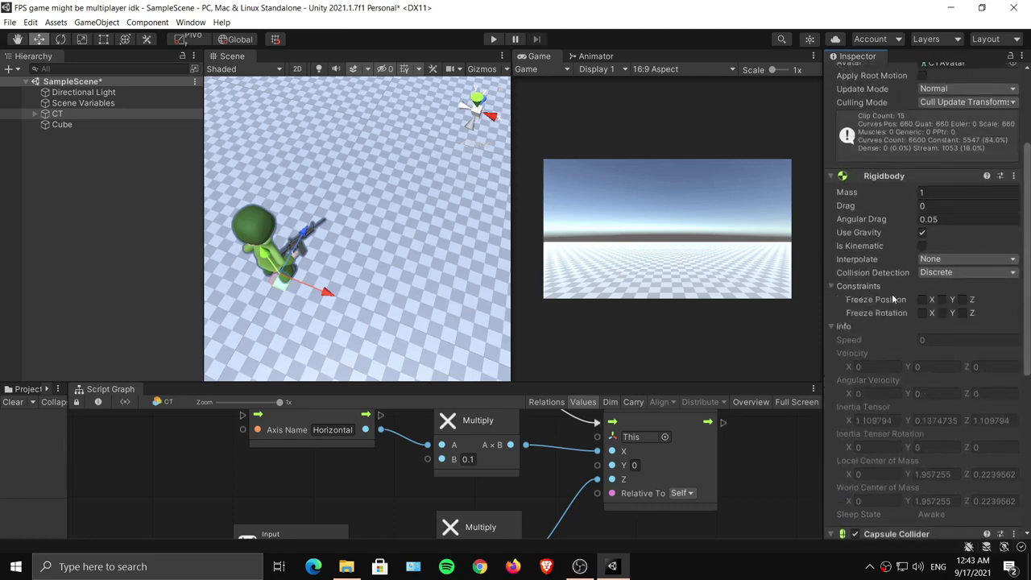
{"action": "left_click_drag", "start_coordinate": [382, 313], "coordinate": [406, 234], "text": "alt"}
{"action": "left_click_drag", "start_coordinate": [330, 274], "coordinate": [389, 255], "text": "alt"}
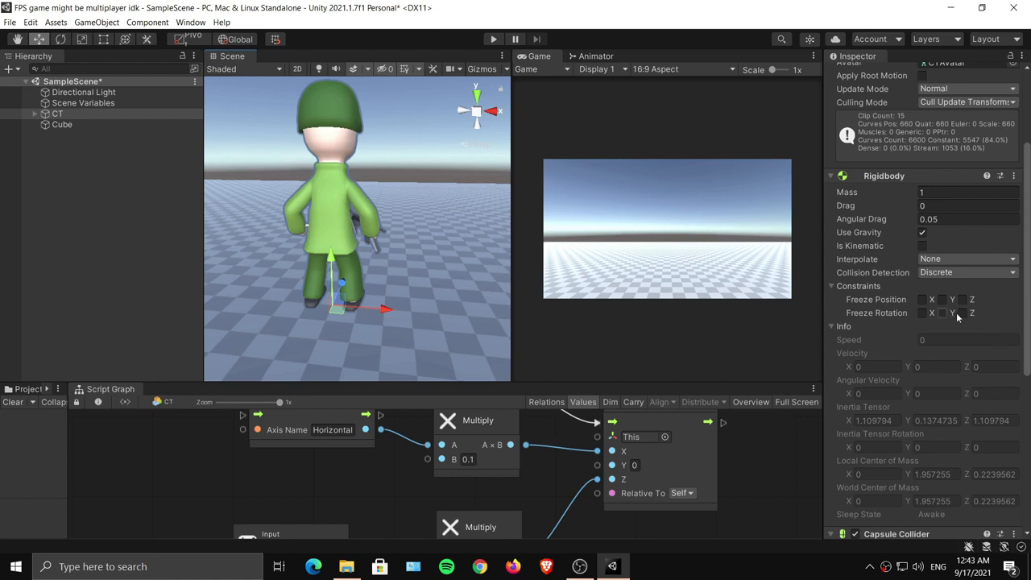
{"action": "left_click_drag", "start_coordinate": [352, 264], "coordinate": [362, 288], "text": "alt"}
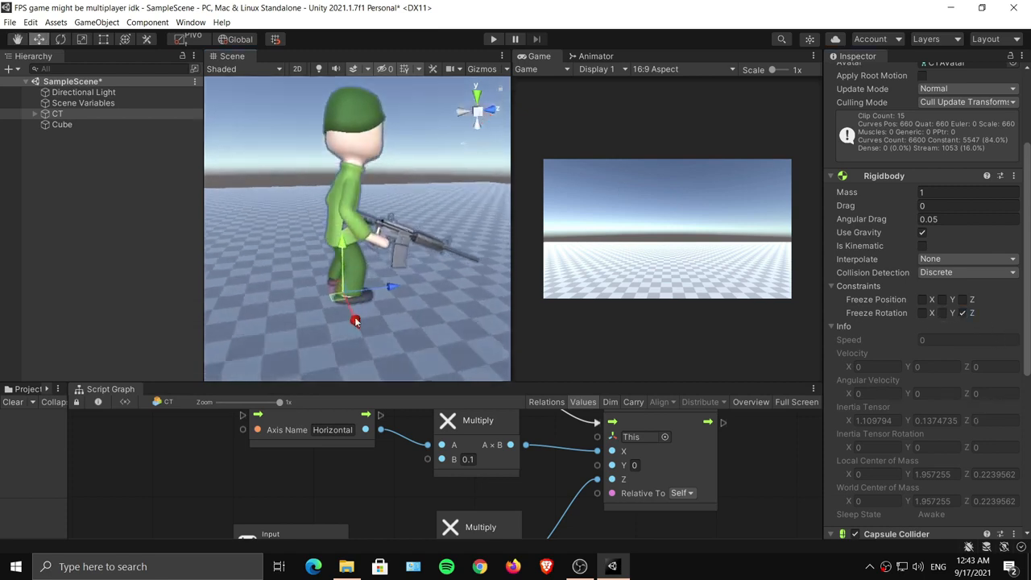
{"action": "right_click_drag", "start_coordinate": [451, 241], "coordinate": [424, 251], "text": "alt"}
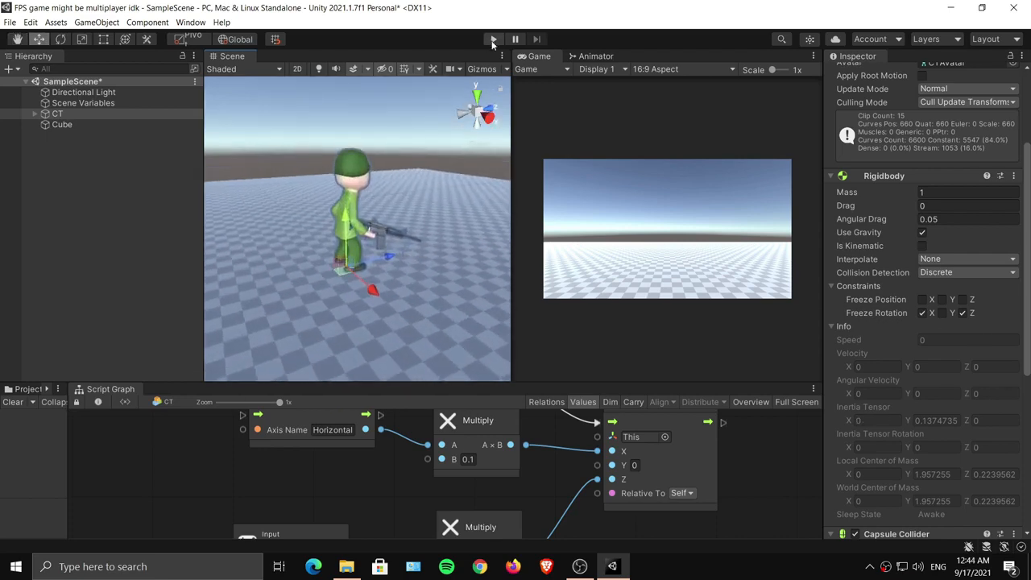
Play the scene again to check that CT stays upright when moving in all directions, and exit play mode.
{"action": "left_click", "coordinate": [493, 39]}
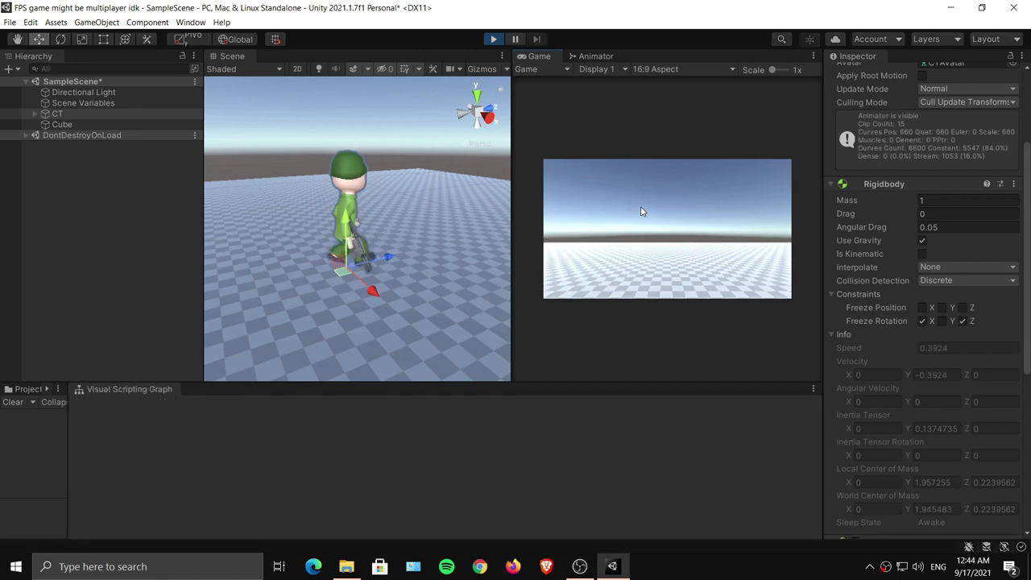
{"action": "key", "text": "w"}
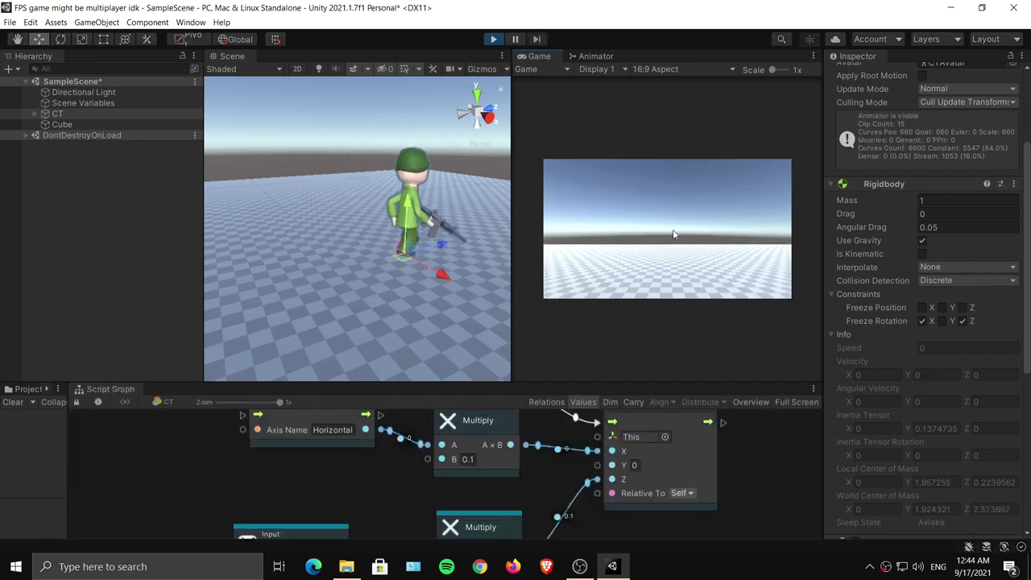
{"action": "key", "text": "a"}
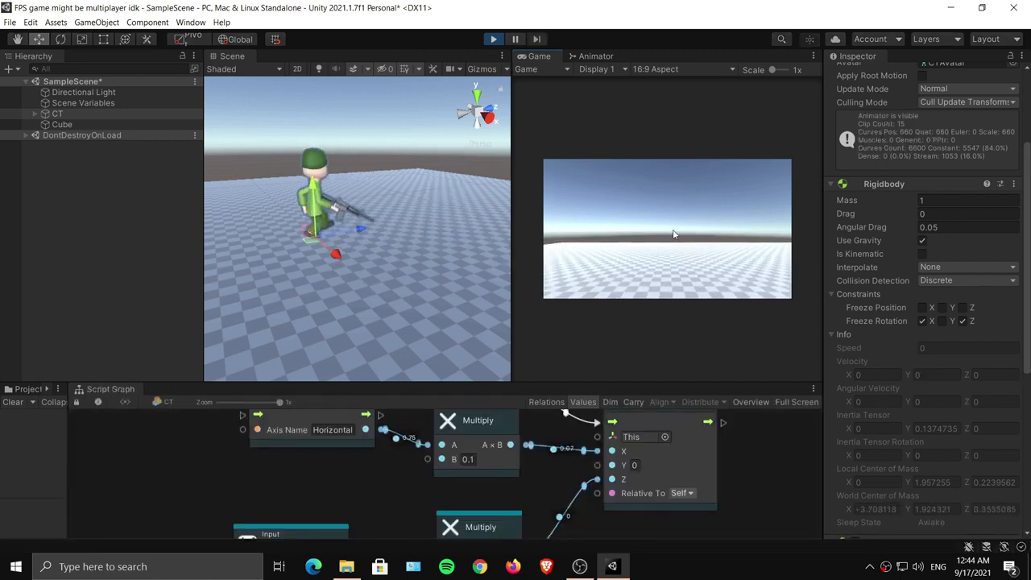
{"action": "key", "text": "a"}
{"action": "key", "text": "d"}
{"action": "key", "text": "a"}
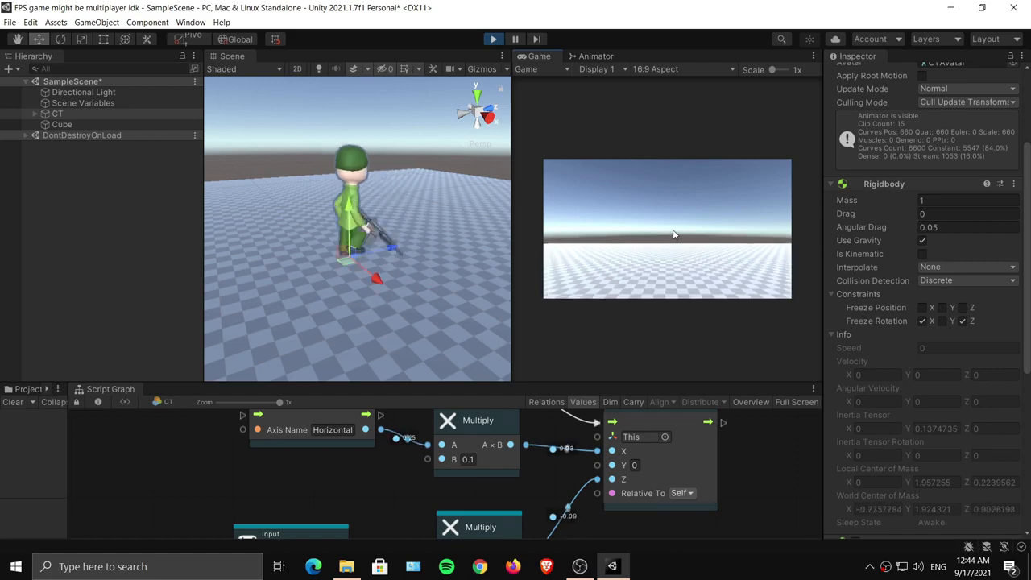
{"action": "key", "text": "d"}
{"action": "key", "text": "s"}
{"action": "key", "text": "ctrl+p"}
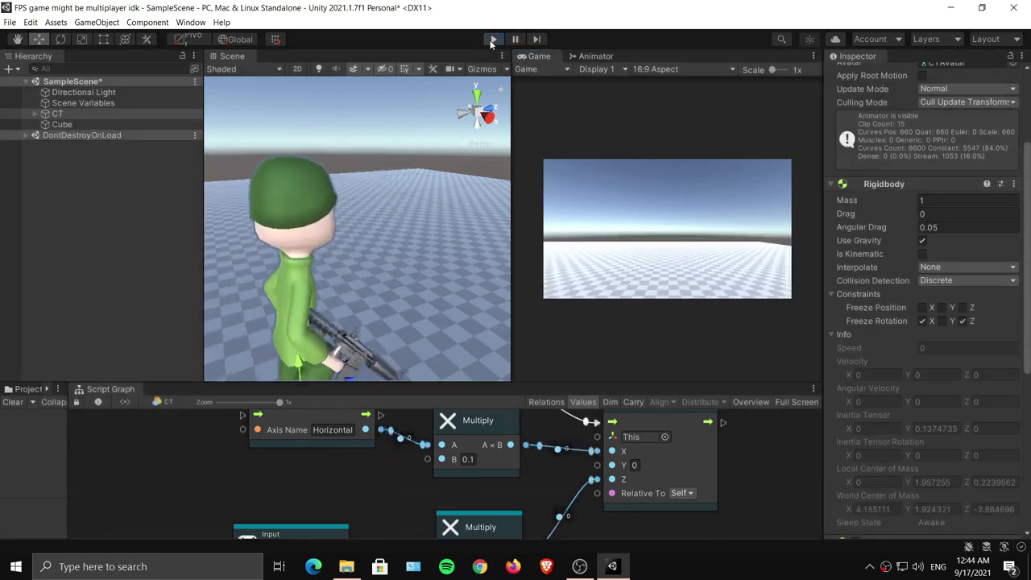
Enlarge the script graph and rearrange the Update, Get Axis, Multiply and Translate nodes into a compact layout.
{"action": "left_click_drag", "start_coordinate": [551, 381], "coordinate": [539, 130]}
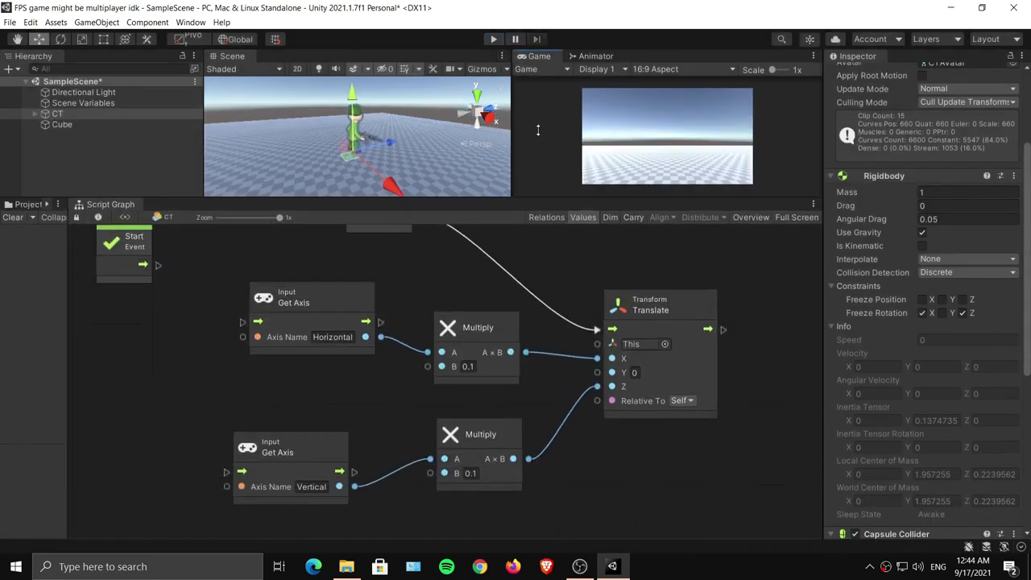
{"action": "middle_click_drag", "start_coordinate": [399, 294], "coordinate": [335, 396]}
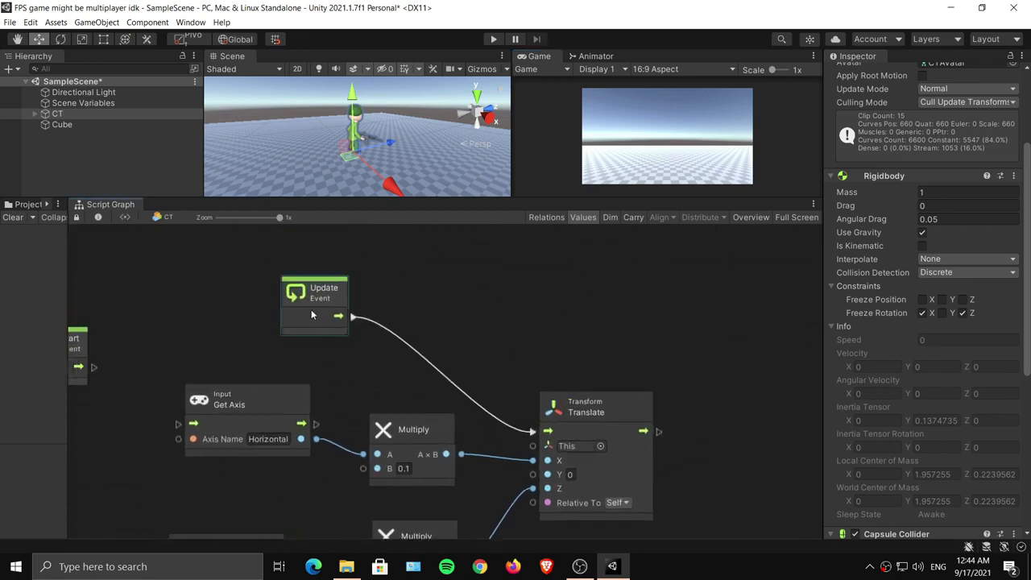
{"action": "left_click_drag", "start_coordinate": [310, 310], "coordinate": [273, 346]}
{"action": "middle_click_drag", "start_coordinate": [435, 440], "coordinate": [404, 340]}
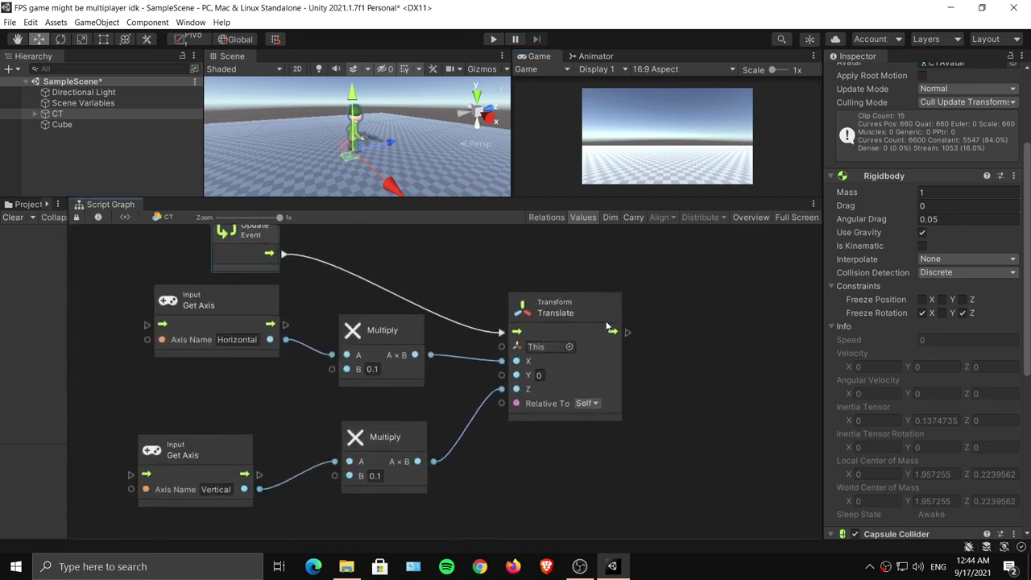
{"action": "left_click_drag", "start_coordinate": [587, 314], "coordinate": [596, 247]}
{"action": "middle_click_drag", "start_coordinate": [596, 280], "coordinate": [599, 330]}
{"action": "left_click_drag", "start_coordinate": [458, 373], "coordinate": [458, 369]}
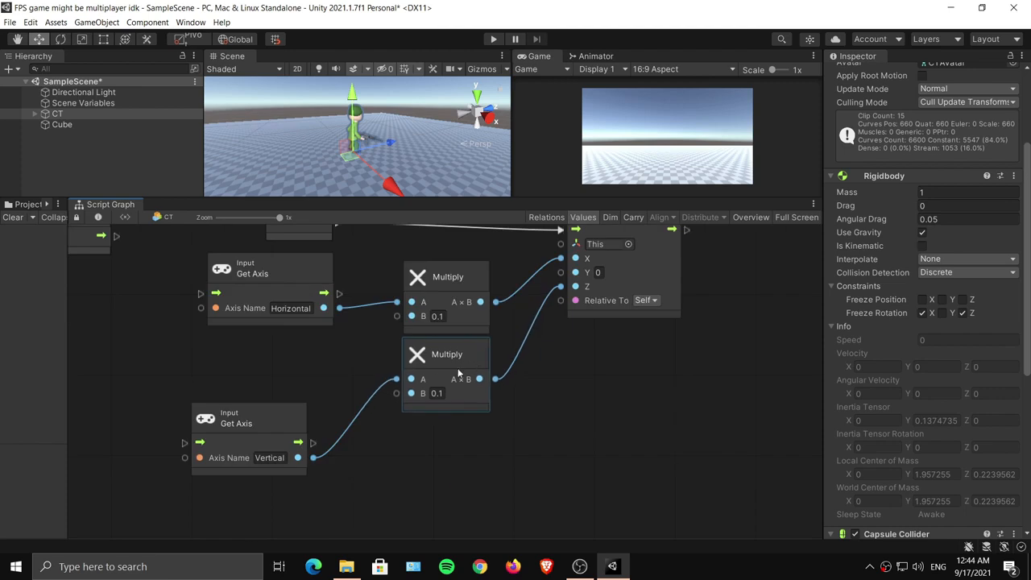
{"action": "left_click_drag", "start_coordinate": [279, 423], "coordinate": [300, 352]}
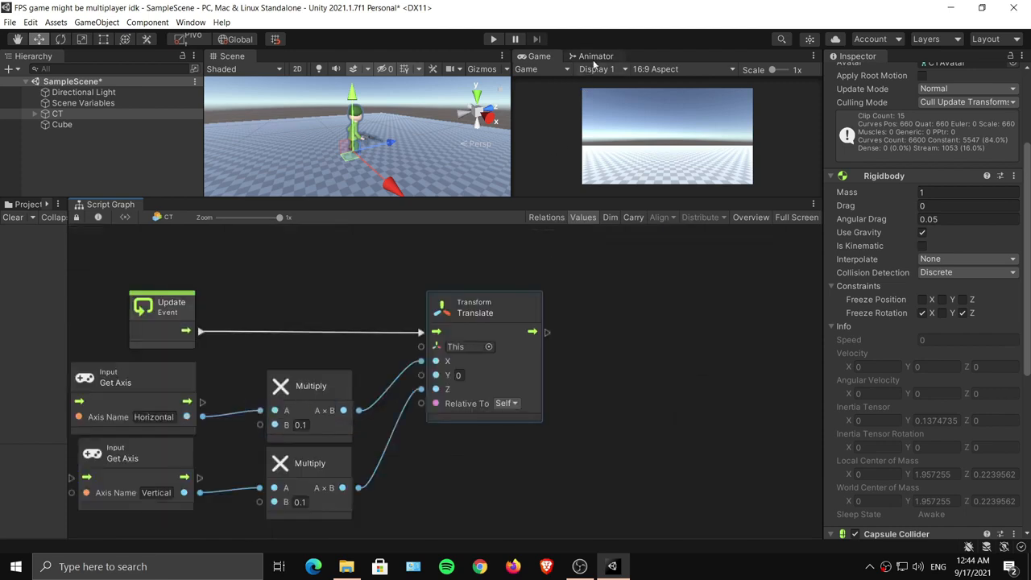
Open the Base Layer in the Animator and examine the idle, walking and running states of the player controller.
{"action": "left_click", "coordinate": [594, 58]}
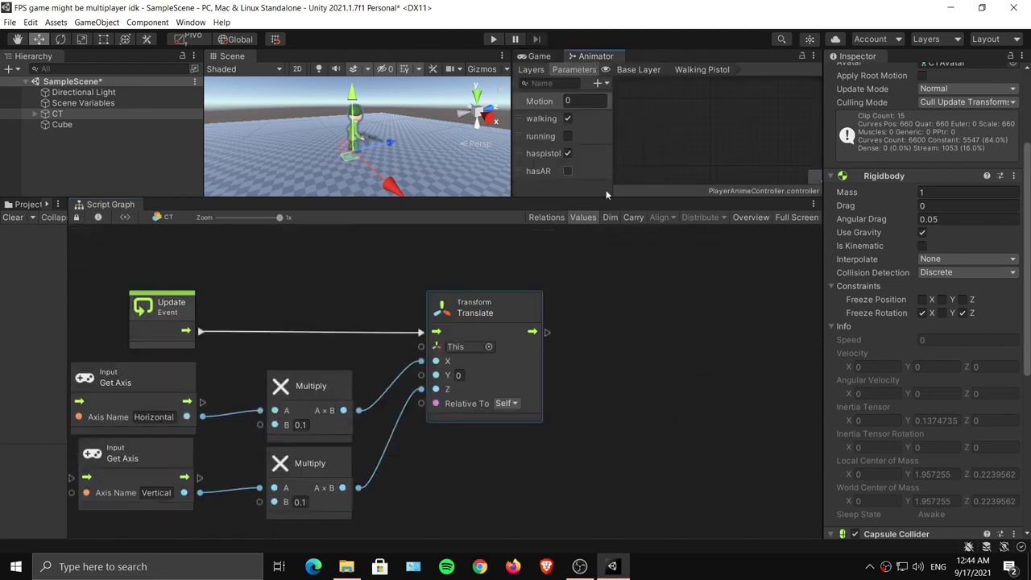
{"action": "left_click_drag", "start_coordinate": [621, 199], "coordinate": [623, 460]}
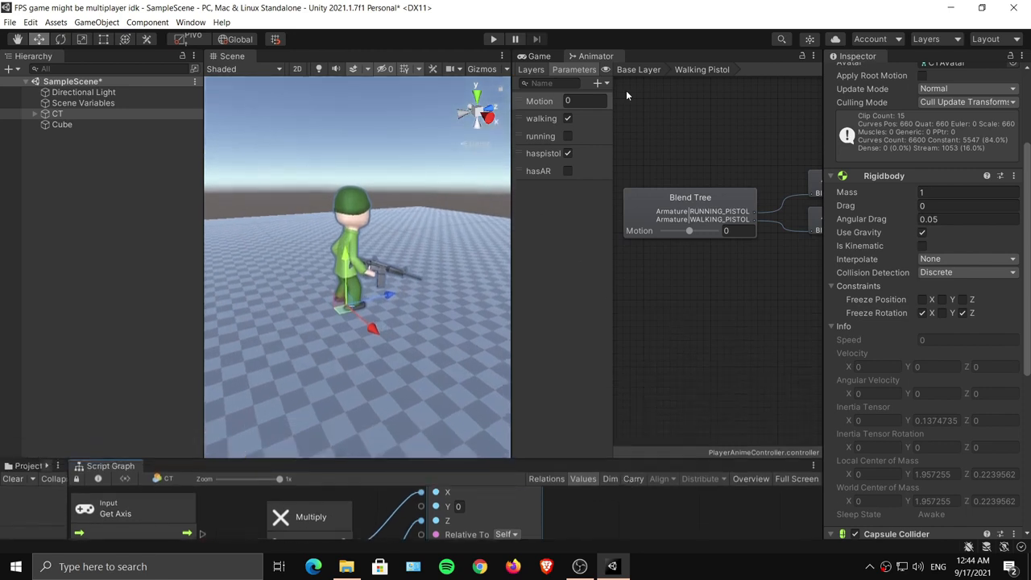
{"action": "left_click", "coordinate": [636, 70]}
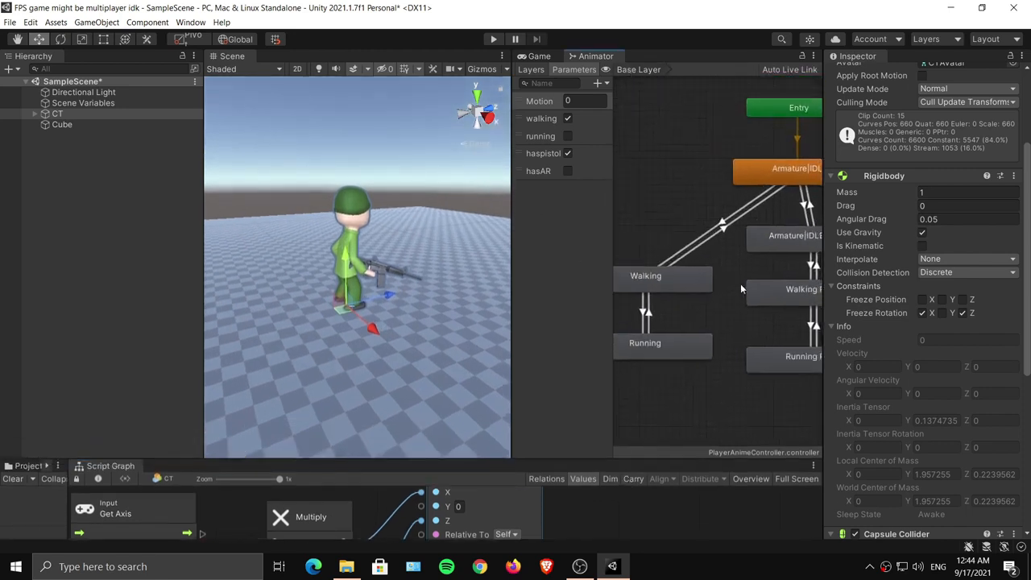
{"action": "middle_click_drag", "start_coordinate": [738, 268], "coordinate": [756, 190]}
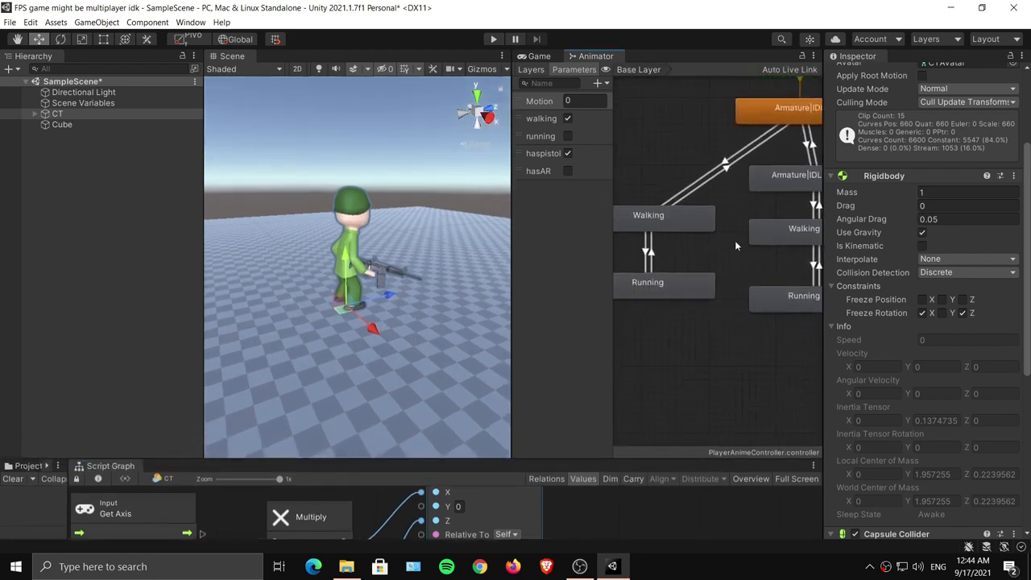
{"action": "middle_click_drag", "start_coordinate": [734, 240], "coordinate": [669, 208]}
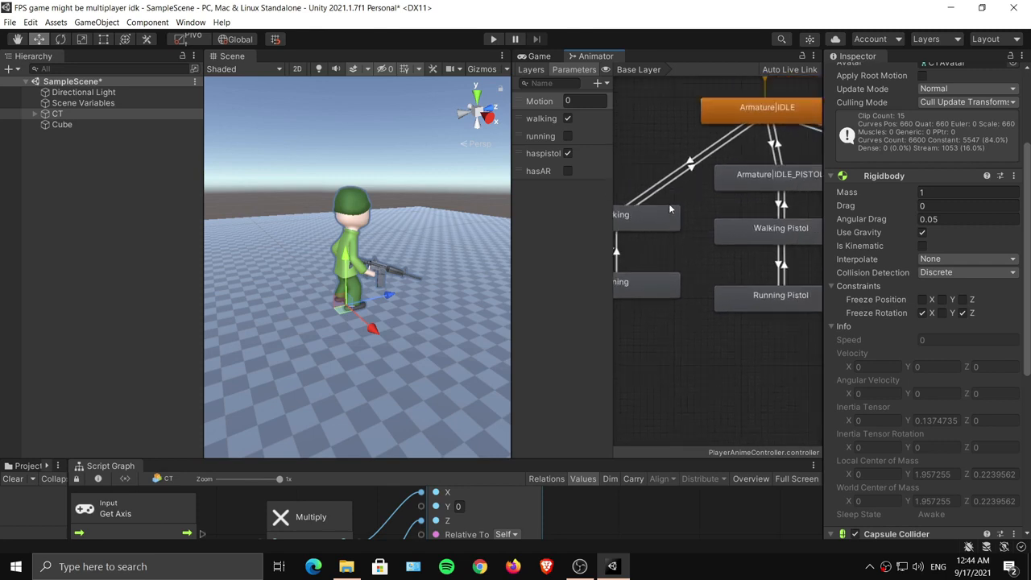
{"action": "middle_click_drag", "start_coordinate": [775, 242], "coordinate": [717, 248]}
{"action": "mouse_move", "coordinate": [785, 221]}
{"action": "middle_mouse_down"}
{"action": "mouse_move", "coordinate": [710, 231]}
{"action": "mouse_move", "coordinate": [739, 217]}
{"action": "mouse_move", "coordinate": [715, 212]}
{"action": "mouse_move", "coordinate": [890, 199]}
{"action": "middle_mouse_up"}
{"action": "left_click_drag", "start_coordinate": [654, 240], "coordinate": [653, 196]}
{"action": "middle_click_drag", "start_coordinate": [630, 305], "coordinate": [653, 275]}
{"action": "left_click_drag", "start_coordinate": [653, 276], "coordinate": [652, 289]}
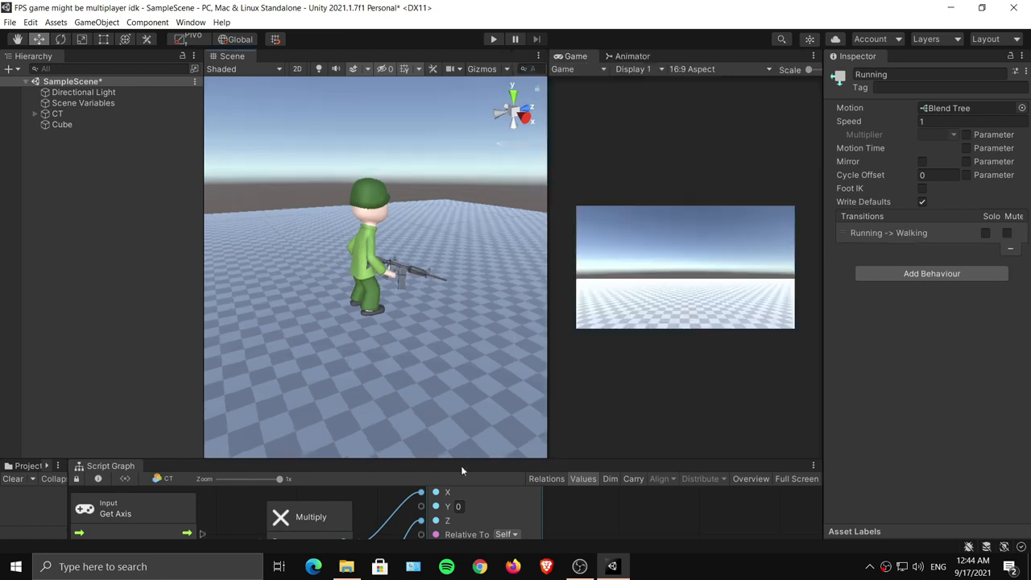
Add a Rigidbody Add Force (X, Y, Z) node to CT's script graph and run it after Translate.
{"action": "left_click_drag", "start_coordinate": [464, 458], "coordinate": [475, 213]}
{"action": "middle_click_drag", "start_coordinate": [549, 344], "coordinate": [467, 329]}
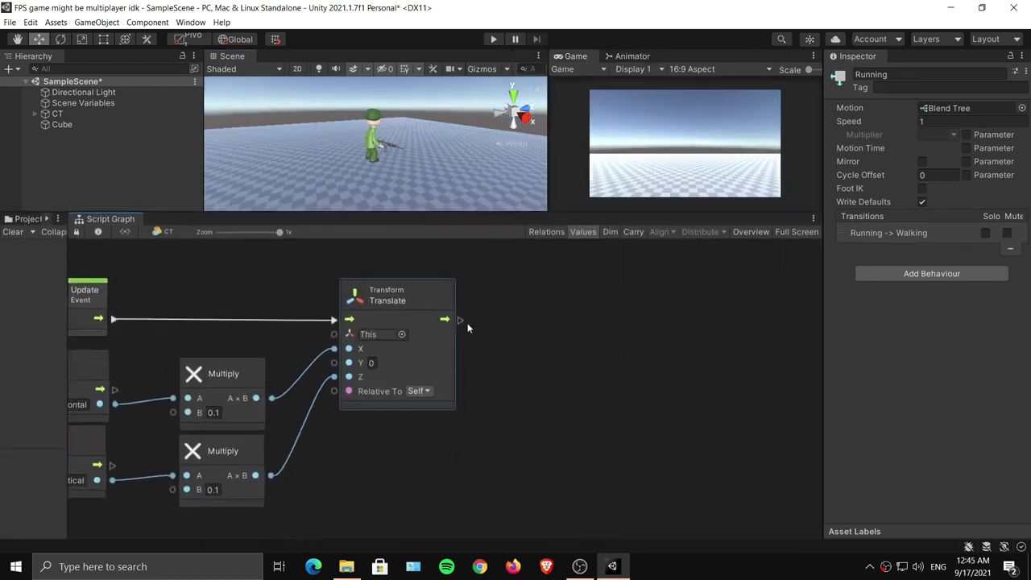
{"action": "left_click_drag", "start_coordinate": [429, 310], "coordinate": [442, 316]}
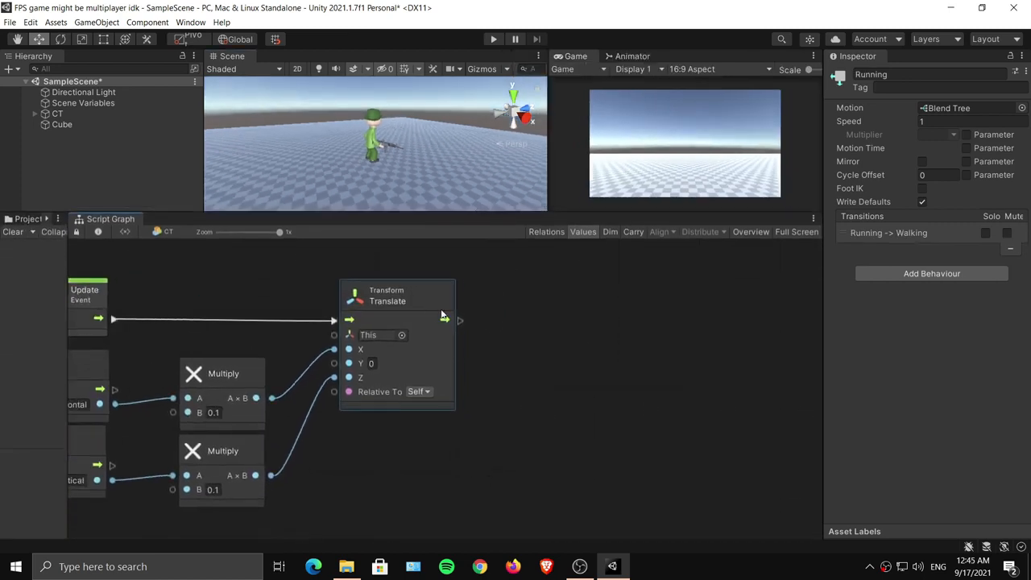
{"action": "right_click", "coordinate": [553, 337]}
{"action": "left_click", "coordinate": [583, 342]}
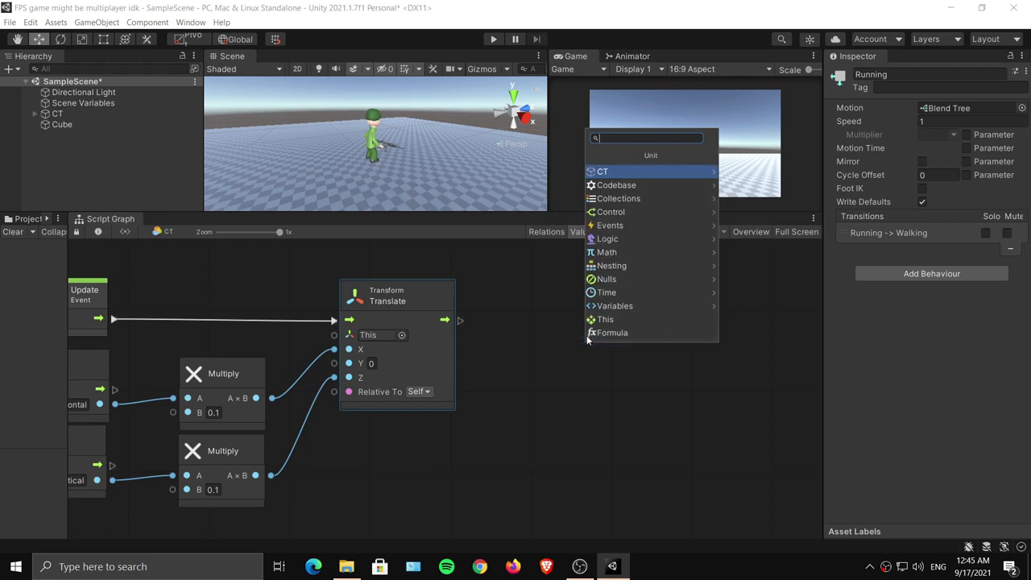
{"action": "type", "text": "add force"}
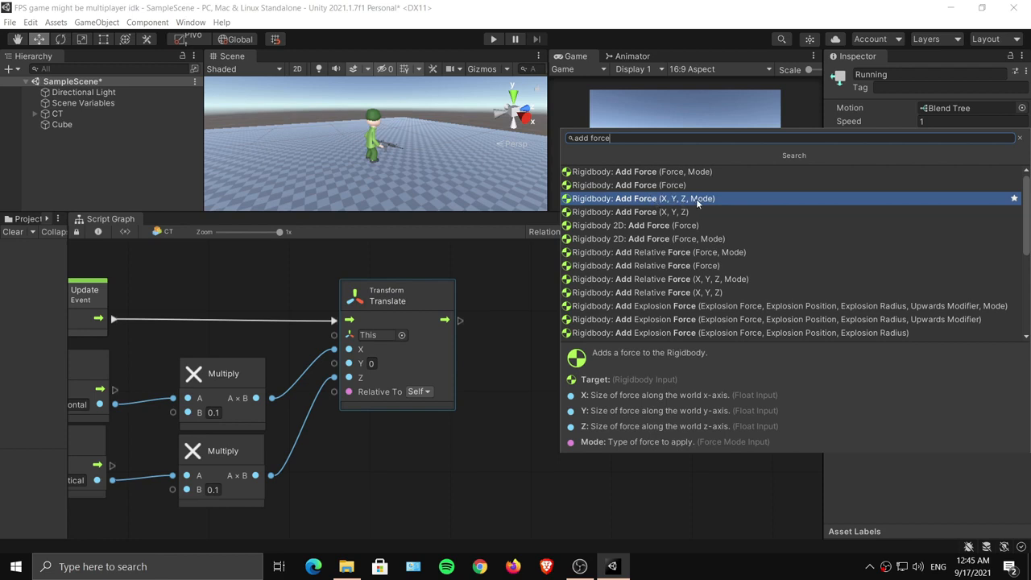
{"action": "left_click", "coordinate": [646, 212]}
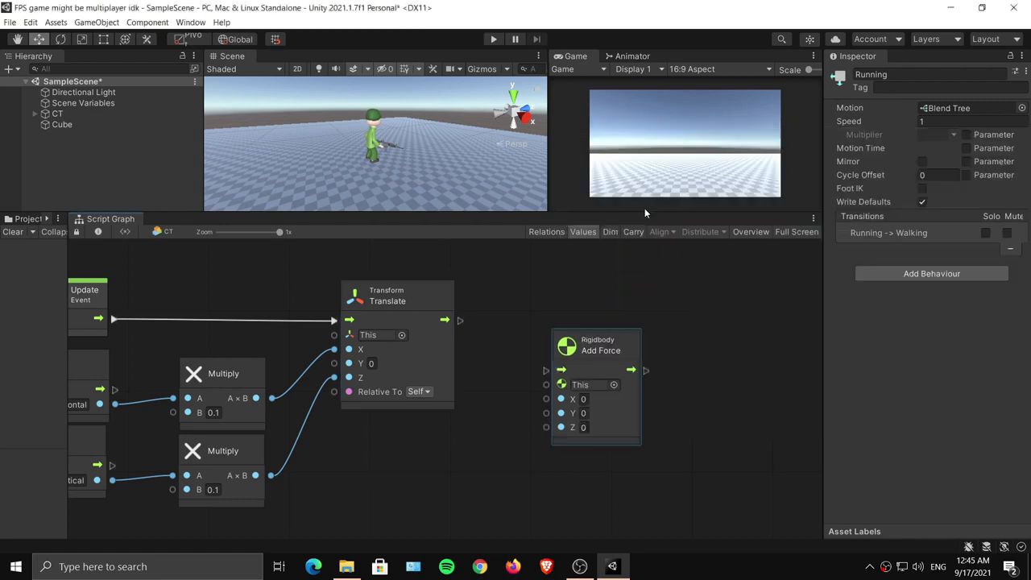
{"action": "left_click_drag", "start_coordinate": [596, 373], "coordinate": [597, 316]}
{"action": "middle_click_drag", "start_coordinate": [575, 346], "coordinate": [536, 329]}
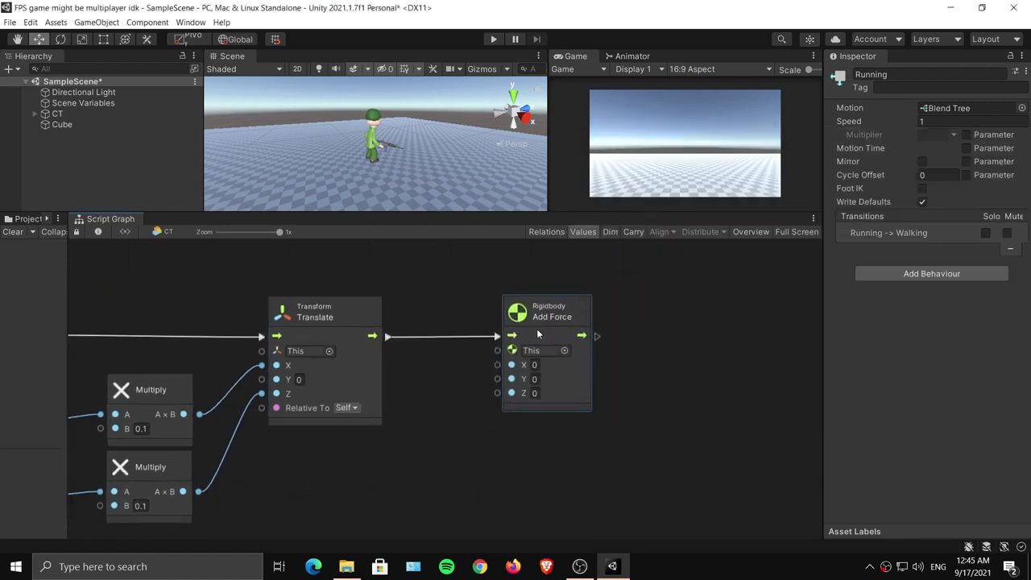
{"action": "left_click_drag", "start_coordinate": [546, 326], "coordinate": [595, 318]}
Duplicate the Horizontal Get Axis node and set the copy's axis name to Jump.
{"action": "mouse_move", "coordinate": [378, 356]}
{"action": "middle_mouse_down"}
{"action": "mouse_move", "coordinate": [580, 343]}
{"action": "mouse_move", "coordinate": [416, 326]}
{"action": "mouse_move", "coordinate": [508, 324]}
{"action": "middle_mouse_up"}
{"action": "middle_click_drag", "start_coordinate": [121, 353], "coordinate": [210, 317]}
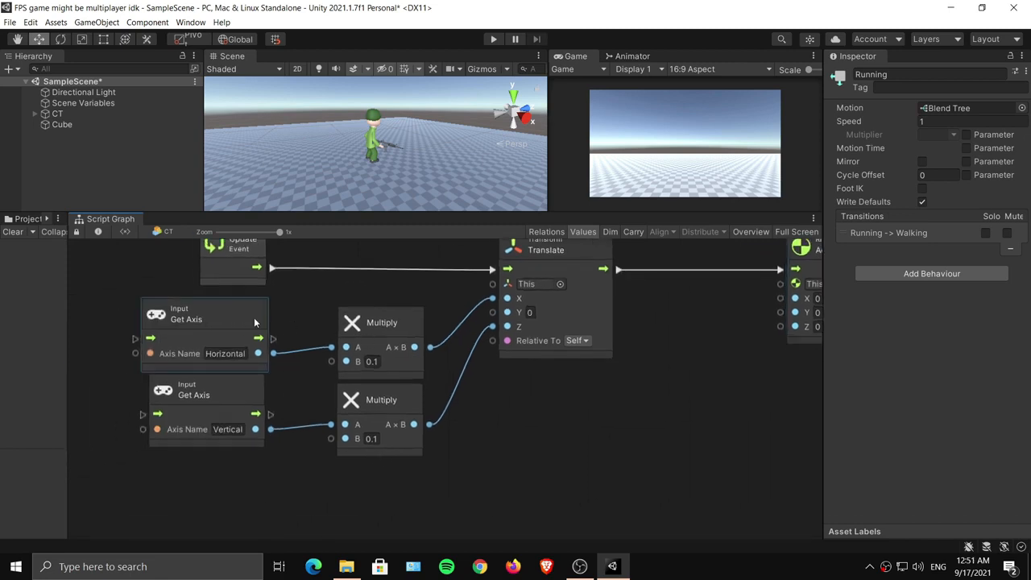
{"action": "key", "text": "ctrl+d"}
{"action": "left_click_drag", "start_coordinate": [254, 322], "coordinate": [602, 426]}
{"action": "middle_click_drag", "start_coordinate": [602, 425], "coordinate": [425, 385]}
{"action": "left_click_drag", "start_coordinate": [416, 387], "coordinate": [396, 378]}
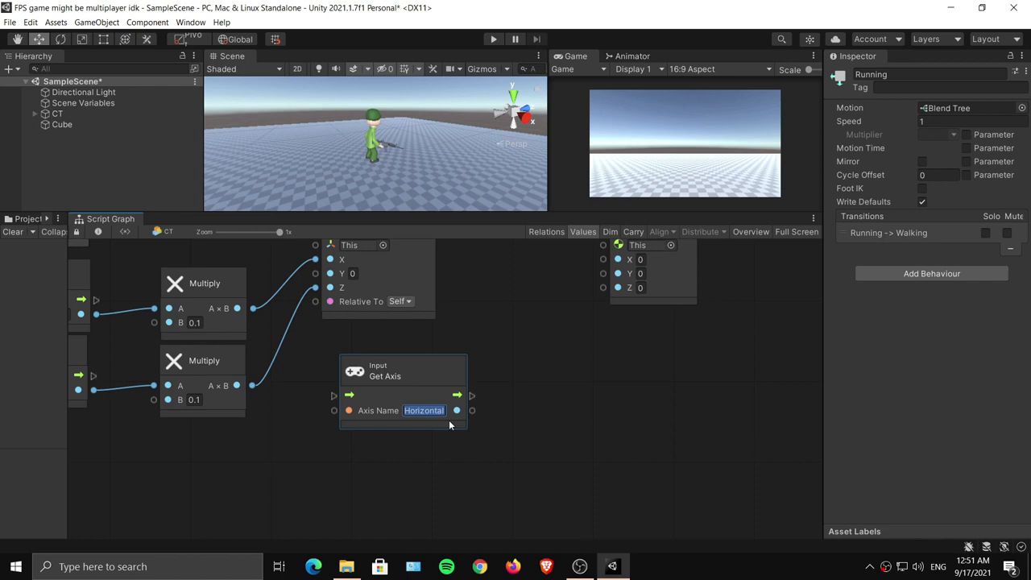
{"action": "type", "text": "Jump"}
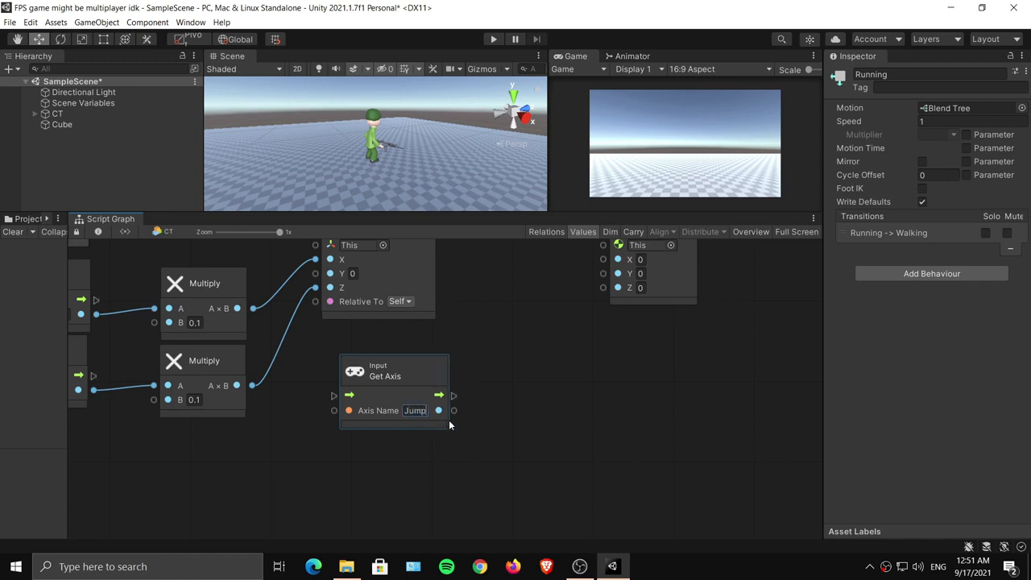
{"action": "left_click", "coordinate": [542, 386]}
{"action": "scroll", "coordinate": [467, 410], "scroll_direction": "up", "scroll_amount": 5}
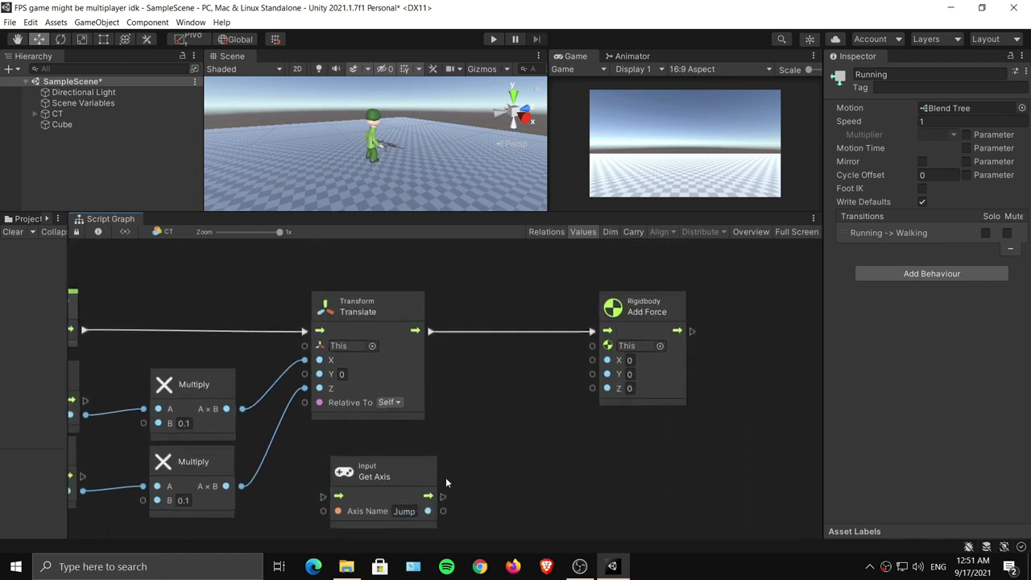
Place the Jump Get Axis node beneath Translate and connect its value to Add Force's Y input.
{"action": "left_click_drag", "start_coordinate": [406, 467], "coordinate": [388, 435]}
{"action": "middle_click_drag", "start_coordinate": [451, 433], "coordinate": [428, 435]}
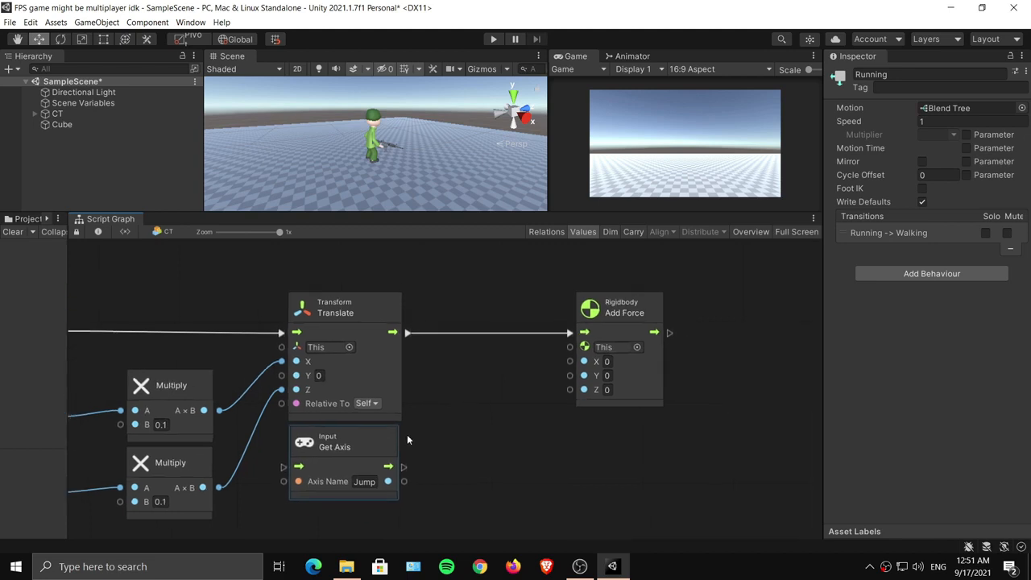
{"action": "left_click_drag", "start_coordinate": [392, 437], "coordinate": [395, 438]}
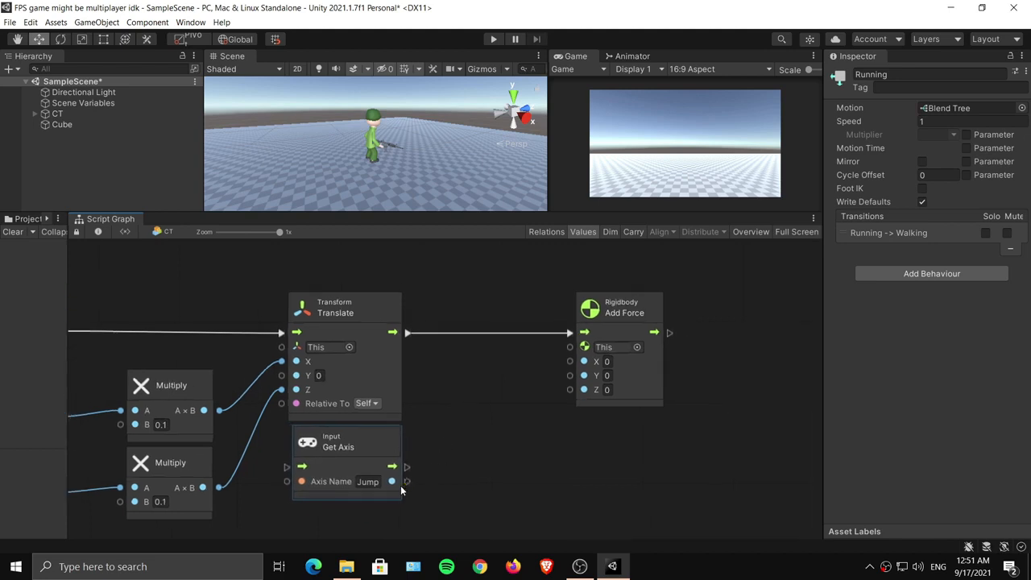
{"action": "left_click_drag", "start_coordinate": [403, 481], "coordinate": [427, 481]}
{"action": "left_click_drag", "start_coordinate": [567, 379], "coordinate": [569, 376]}
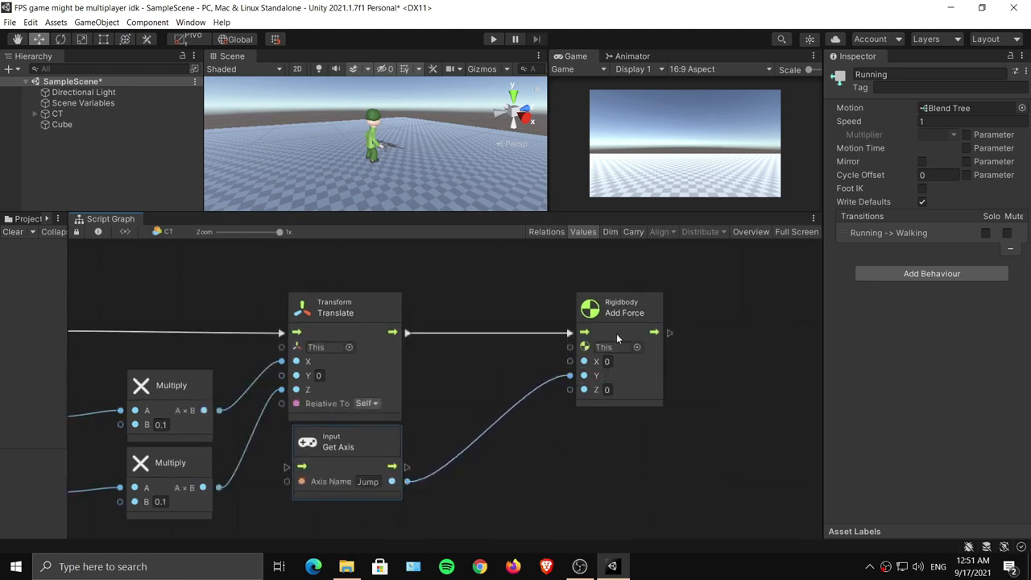
{"action": "left_click_drag", "start_coordinate": [627, 321], "coordinate": [643, 319]}
Duplicate a Multiply node, insert it between the Jump axis and Add Force's Y, and set its B factor to 10.
{"action": "middle_click_drag", "start_coordinate": [548, 429], "coordinate": [498, 383]}
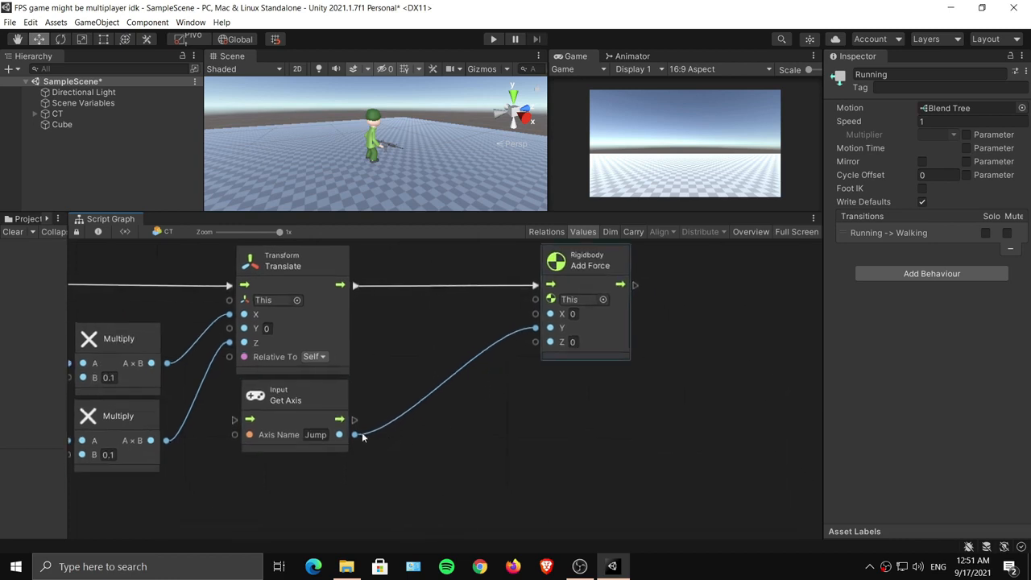
{"action": "middle_click_drag", "start_coordinate": [327, 333], "coordinate": [451, 326]}
{"action": "key", "text": "ctrl+d"}
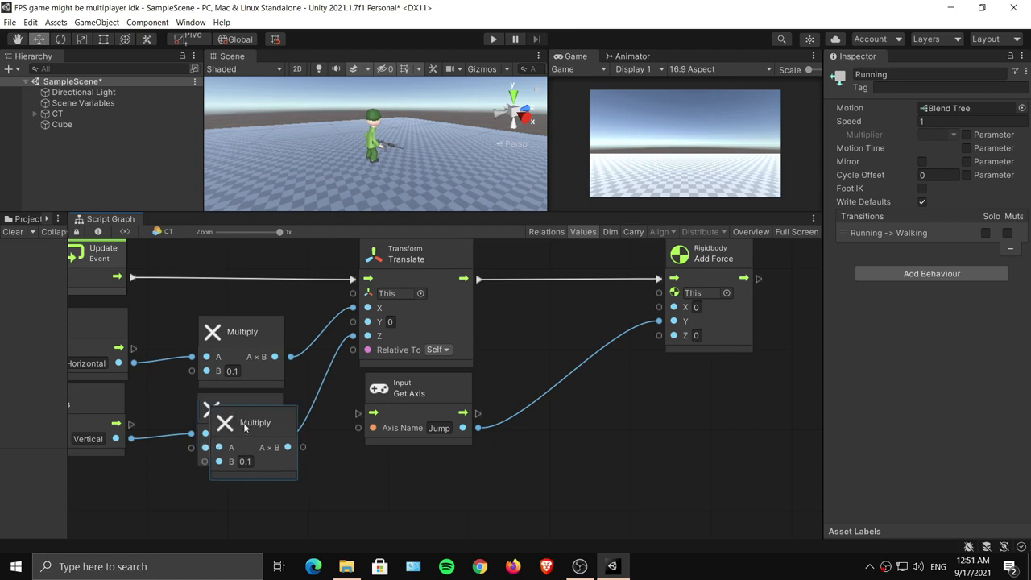
{"action": "left_click_drag", "start_coordinate": [245, 423], "coordinate": [575, 384]}
{"action": "middle_click_drag", "start_coordinate": [551, 390], "coordinate": [503, 419]}
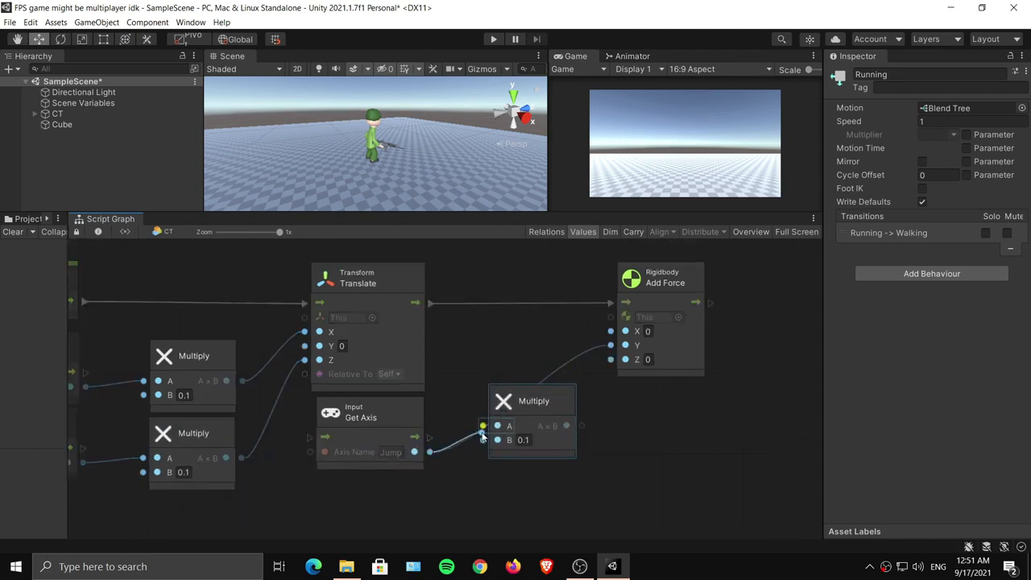
{"action": "left_click_drag", "start_coordinate": [583, 426], "coordinate": [611, 346]}
{"action": "left_click_drag", "start_coordinate": [551, 421], "coordinate": [551, 401]}
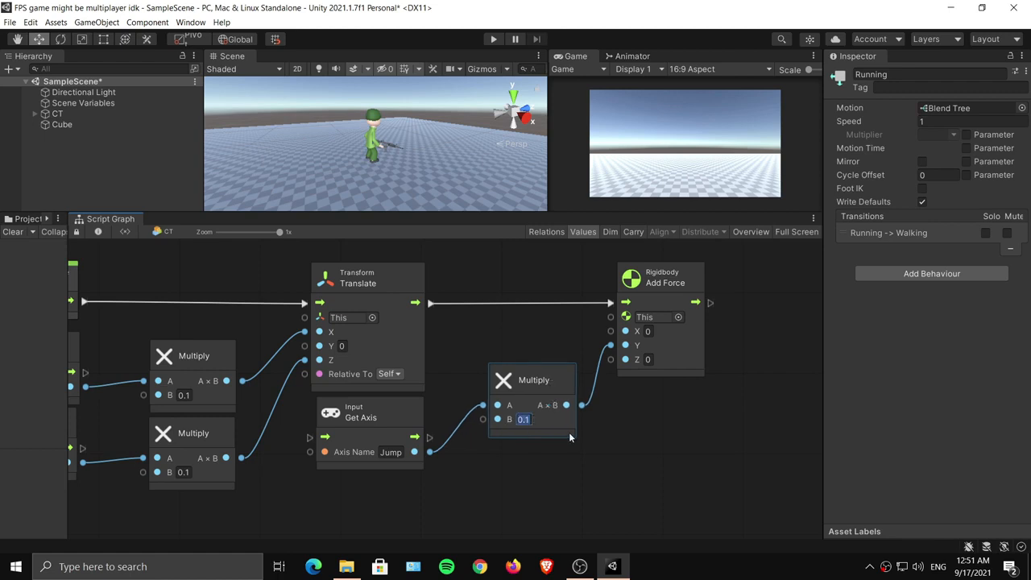
{"action": "type", "text": "10"}
{"action": "left_click", "coordinate": [616, 415]}
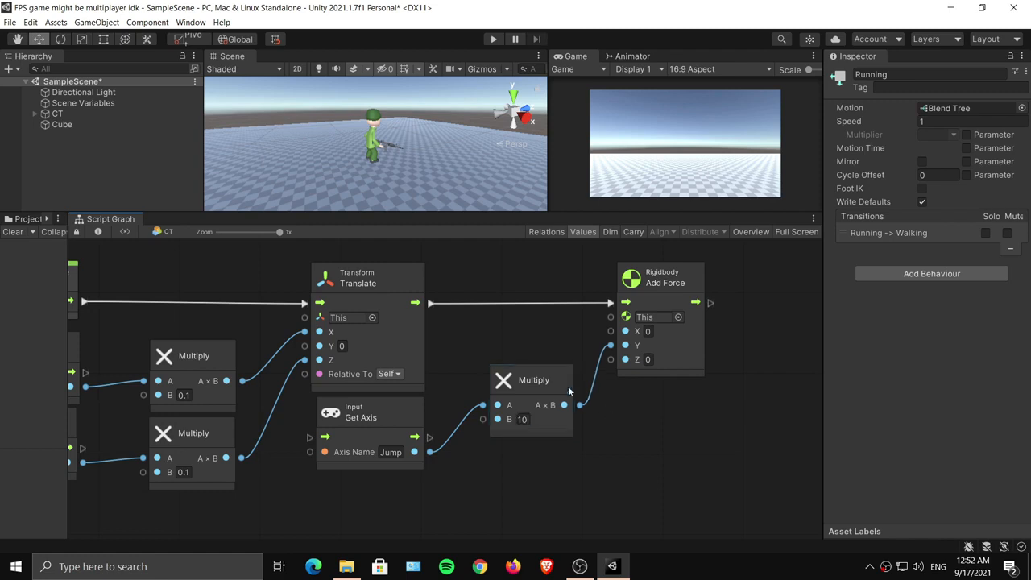
Enlarge the scene and game views, play the scene and select CT to test its jump.
{"action": "left_click_drag", "start_coordinate": [469, 214], "coordinate": [469, 331]}
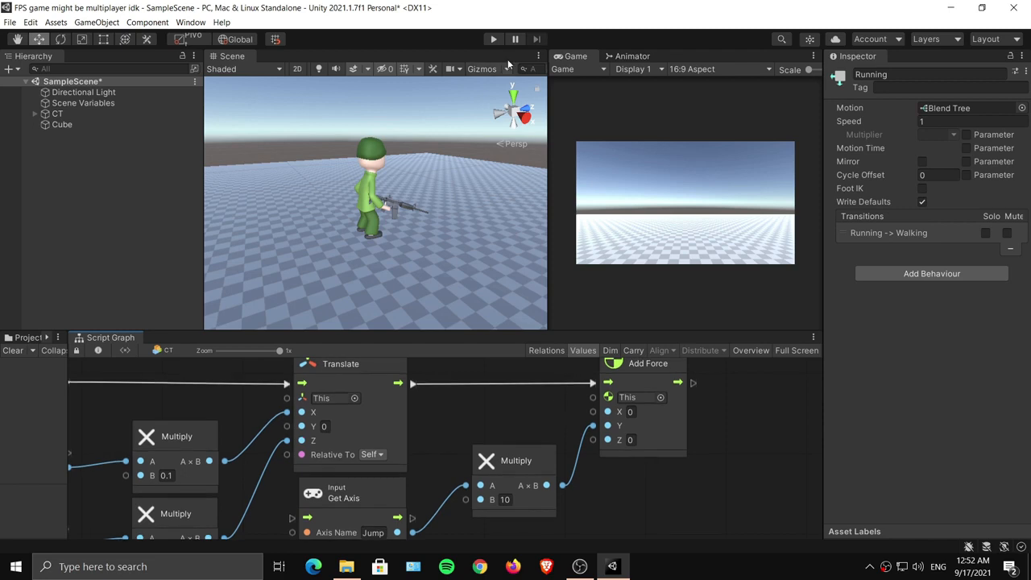
{"action": "left_click", "coordinate": [495, 39]}
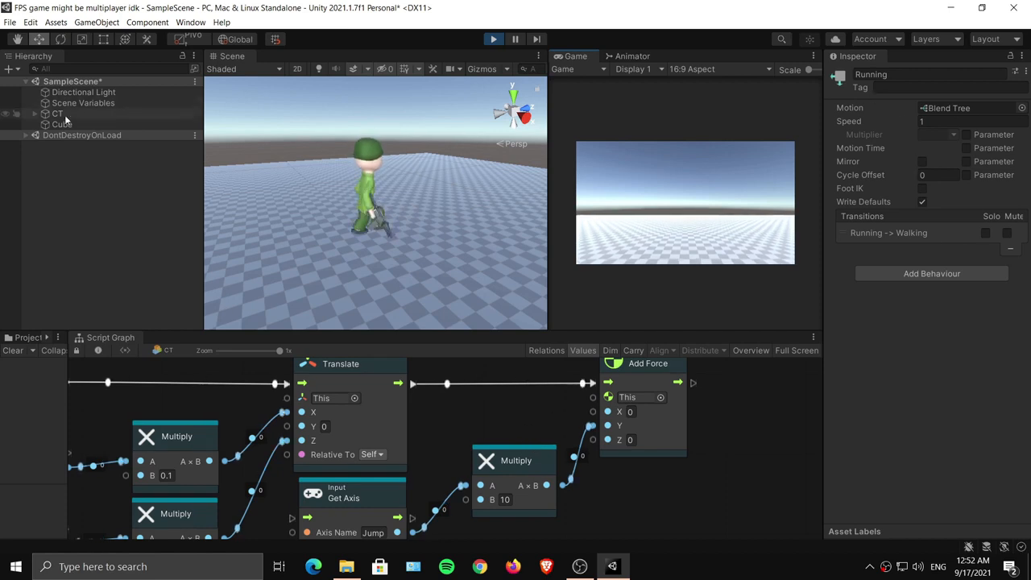
{"action": "left_click", "coordinate": [161, 113]}
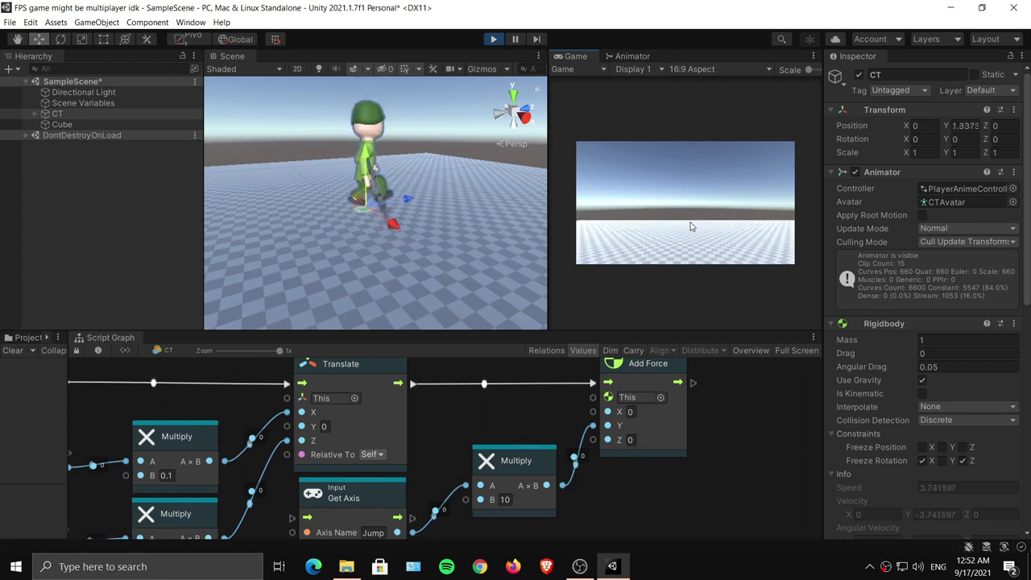
Set the jump Multiply's B factor to 20 during play and make CT jump several times to test it.
{"action": "middle_click_drag", "start_coordinate": [575, 484], "coordinate": [601, 424]}
{"action": "left_click", "coordinate": [529, 439]}
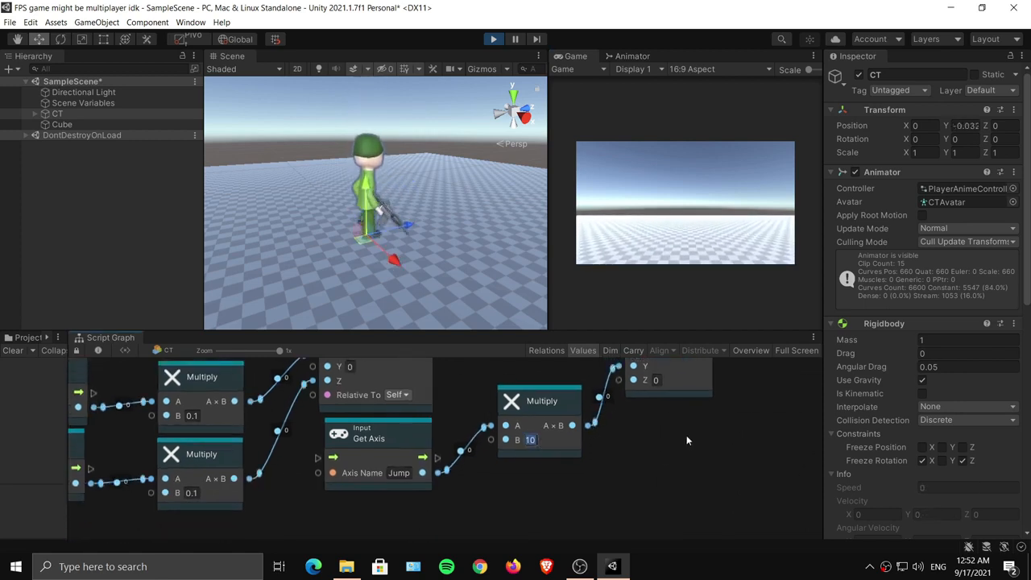
{"action": "type", "text": "20"}
{"action": "key", "text": "Return"}
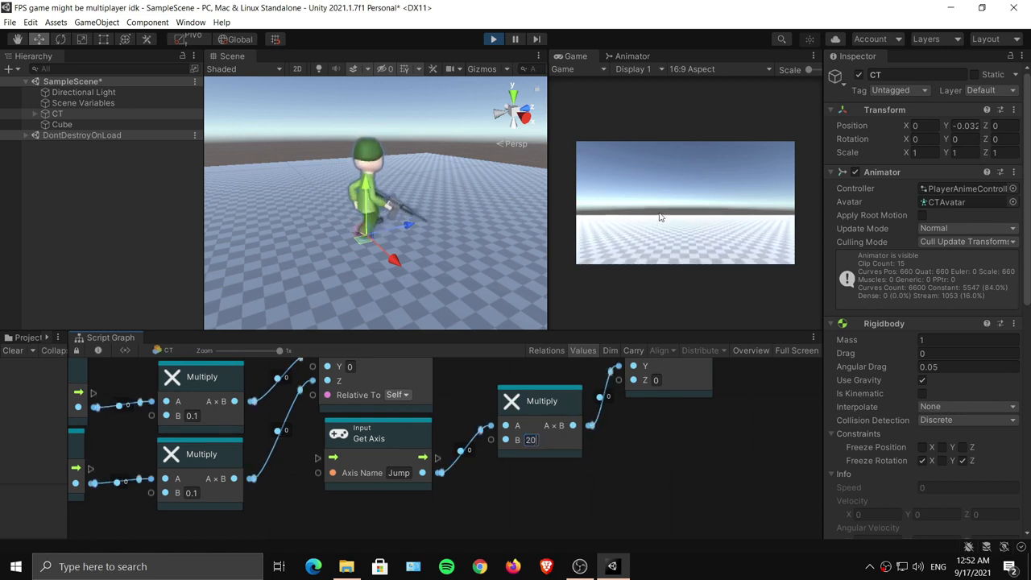
{"action": "key", "text": "space"}
{"action": "key", "text": "space"}
{"action": "key", "text": "space"}
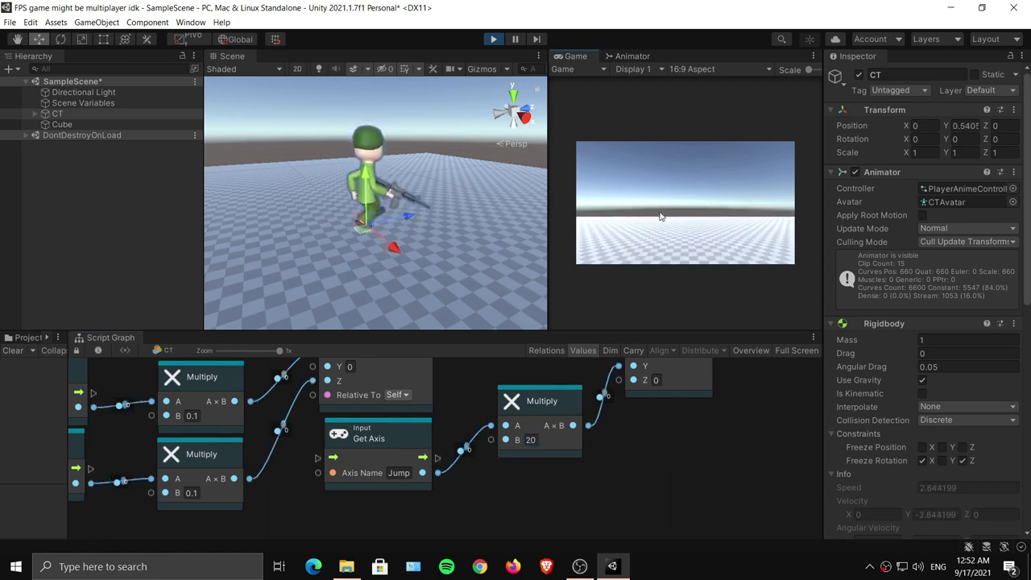
Set the jump Multiply's B factor to 30 during play and make CT jump several times to test it.
{"action": "key", "text": "space"}
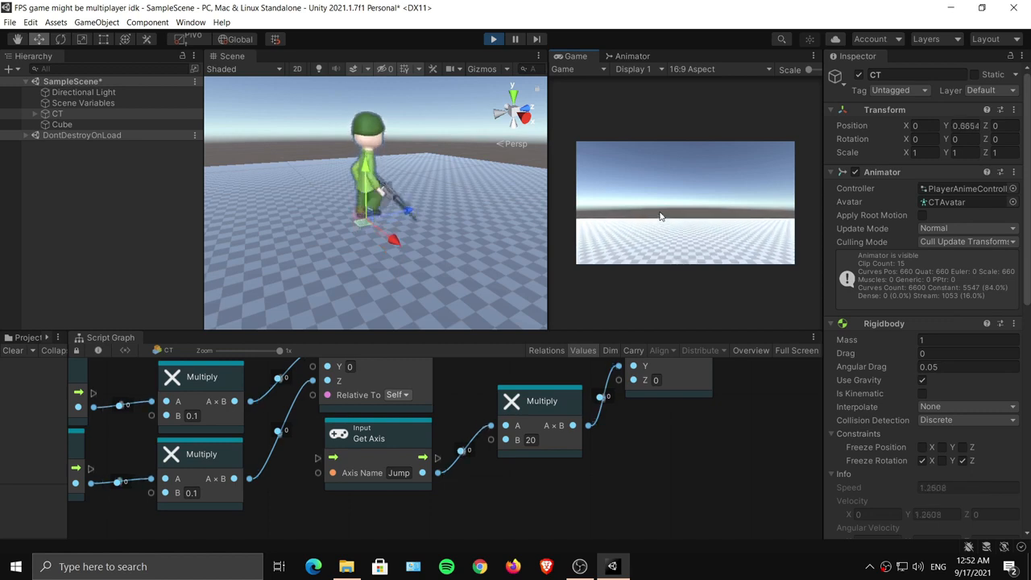
{"action": "left_click", "coordinate": [540, 442]}
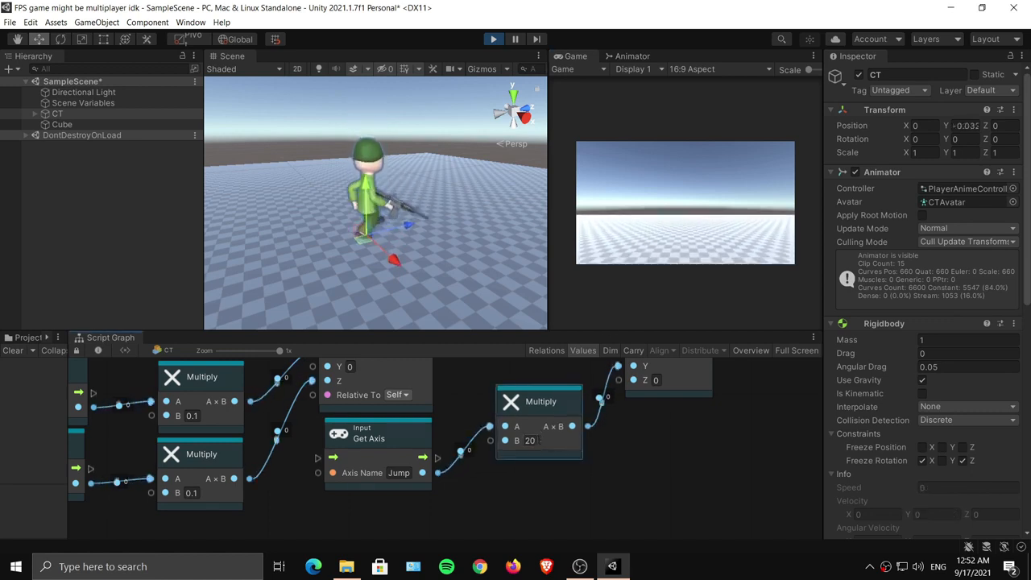
{"action": "type", "text": "30"}
{"action": "left_click", "coordinate": [643, 446]}
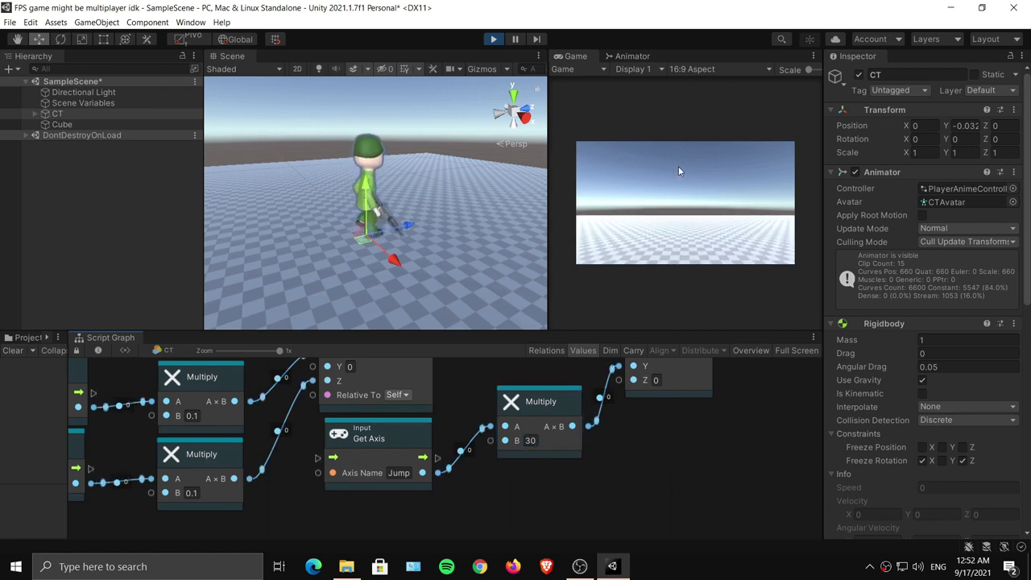
{"action": "key", "text": "space"}
{"action": "key", "text": "space"}
{"action": "key", "text": "space"}
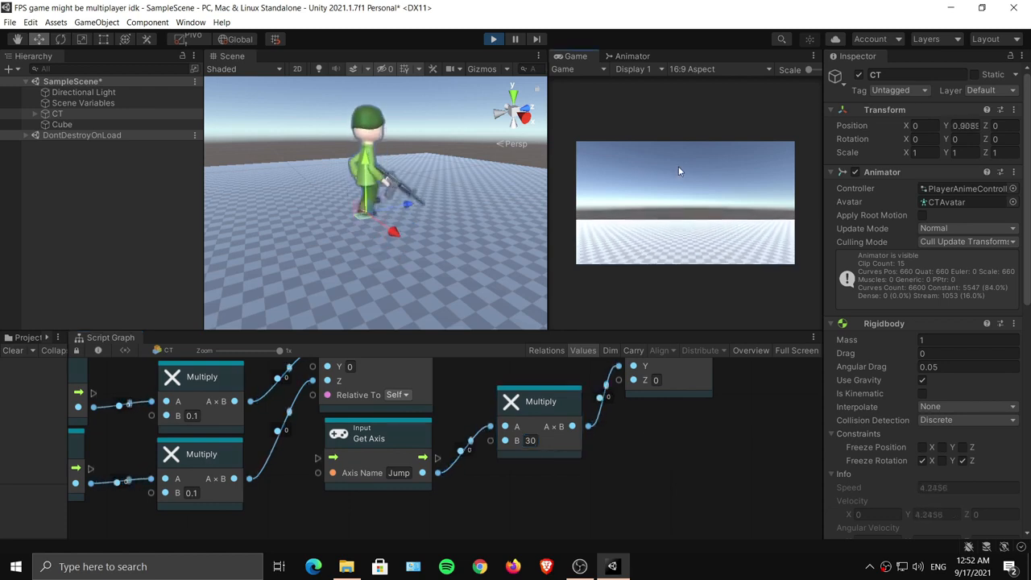
Turn off the haspistol animator parameter during play, test CT's jump several more times, and stop playing.
{"action": "left_click", "coordinate": [632, 56]}
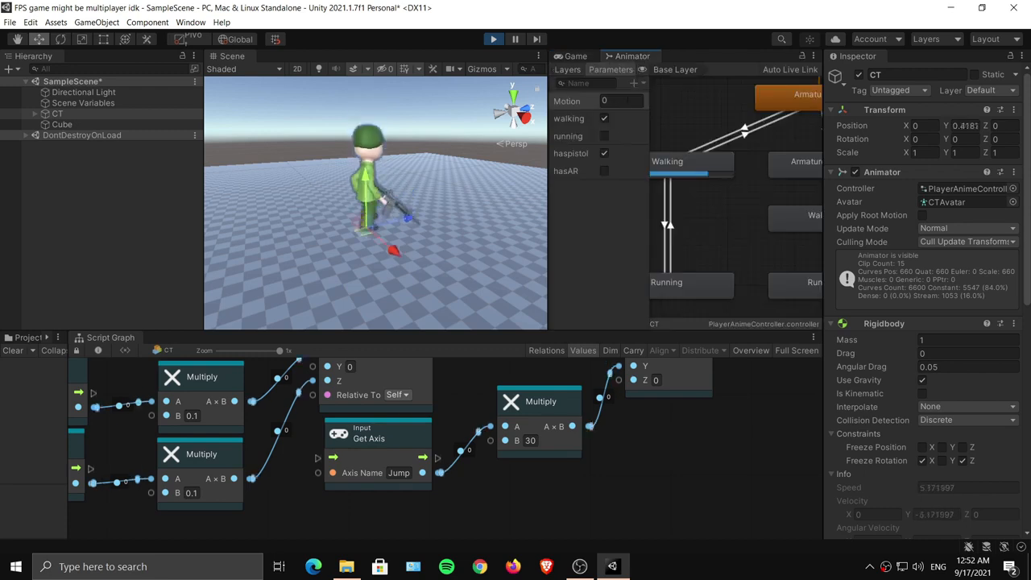
{"action": "left_click", "coordinate": [604, 153]}
{"action": "left_click", "coordinate": [576, 57]}
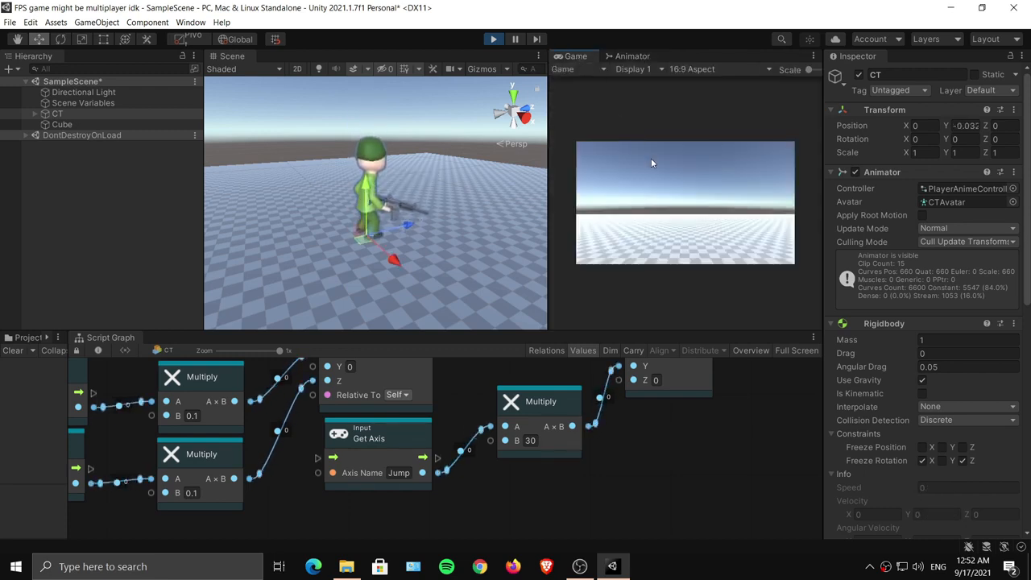
{"action": "key", "text": "space"}
{"action": "key", "text": "space"}
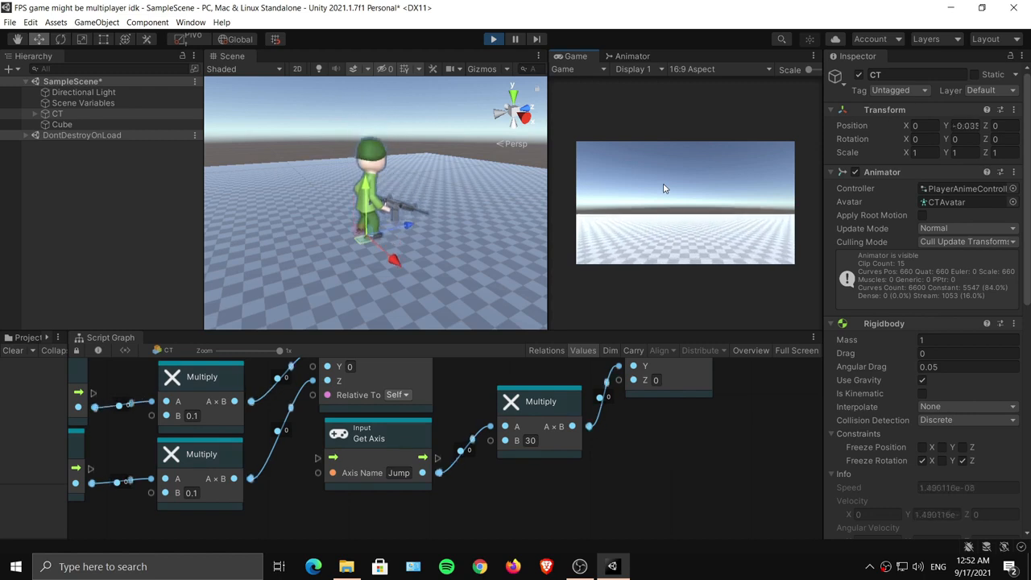
{"action": "key", "text": "space"}
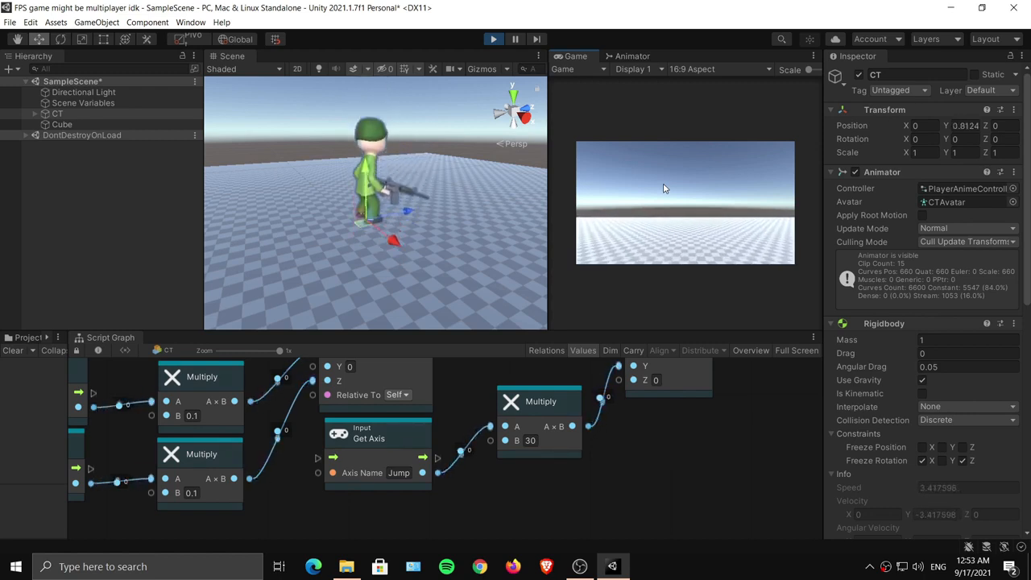
{"action": "key", "text": "space"}
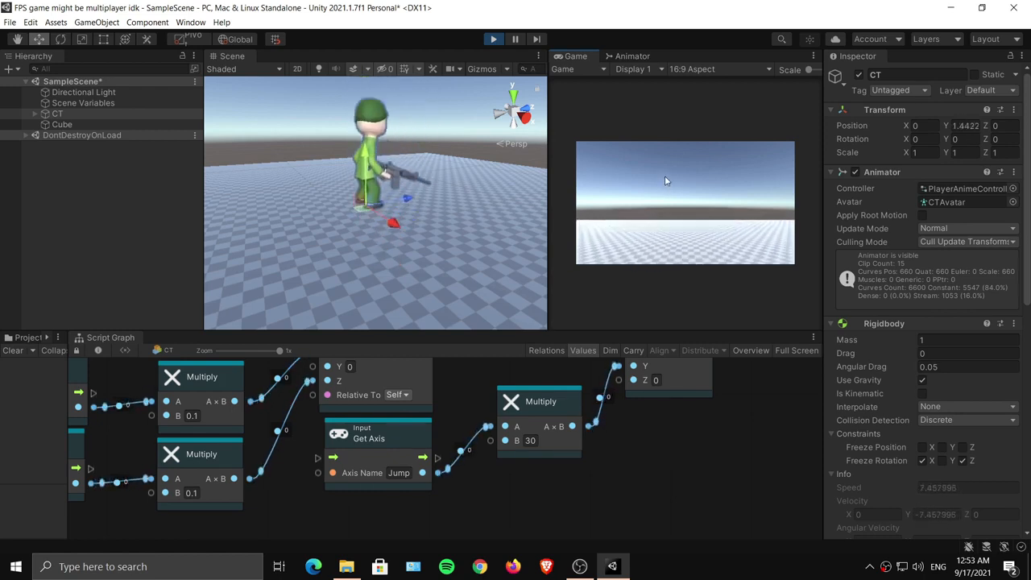
{"action": "left_click", "coordinate": [492, 40]}
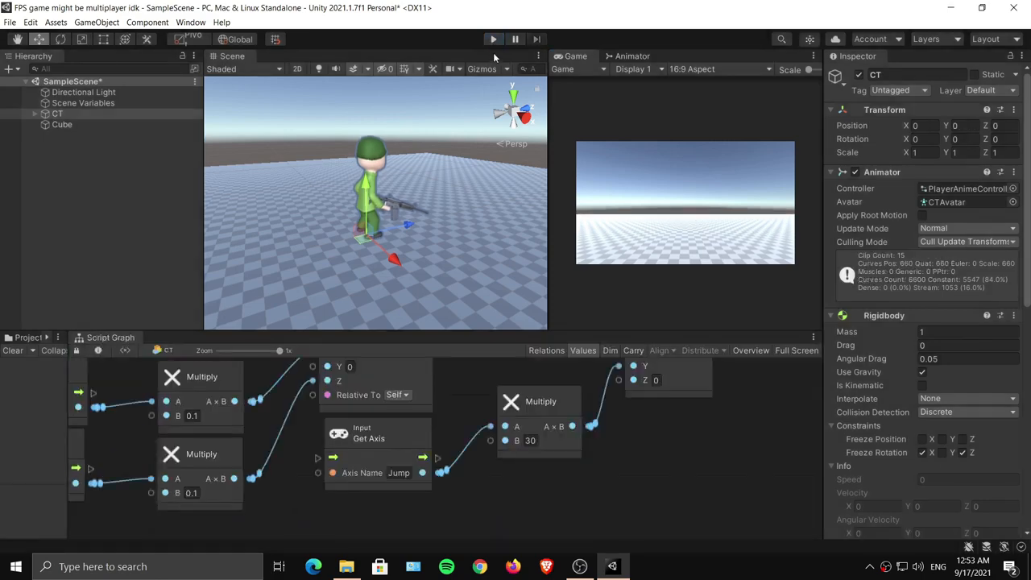
Set the project's physics gravity Y to -30 and close the project and build settings.
{"action": "left_click", "coordinate": [10, 23]}
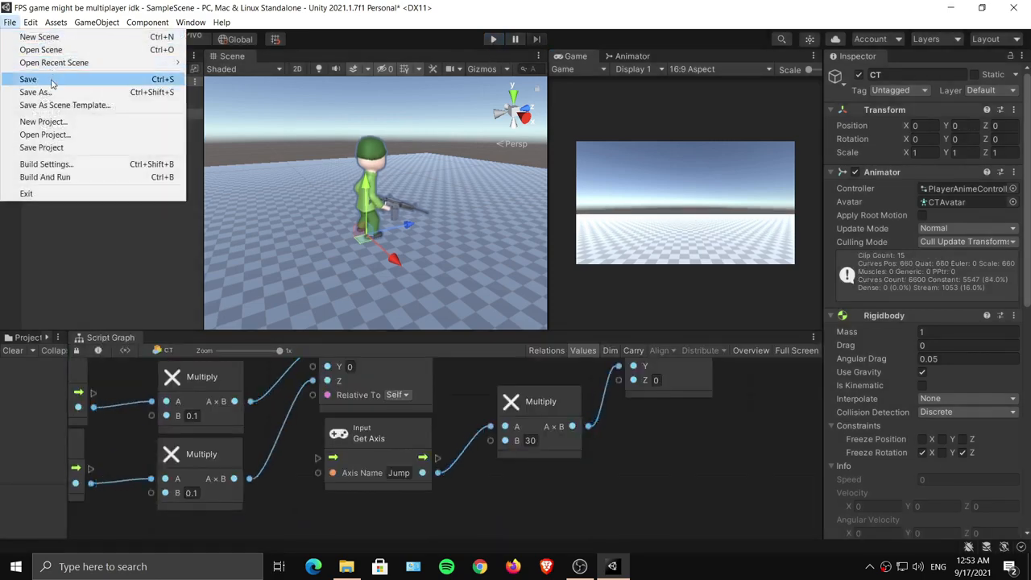
{"action": "left_click", "coordinate": [47, 165]}
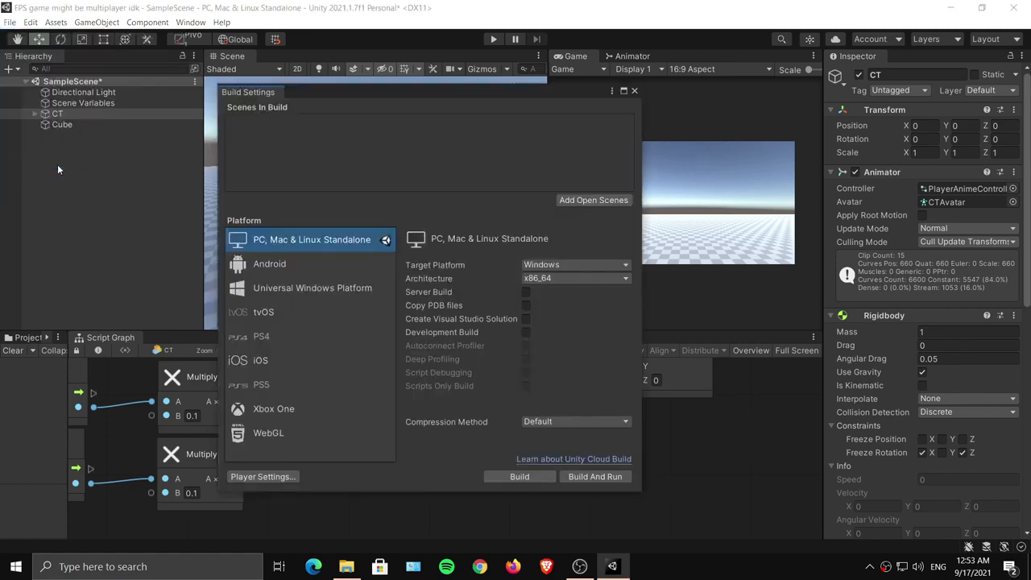
{"action": "left_click", "coordinate": [266, 477]}
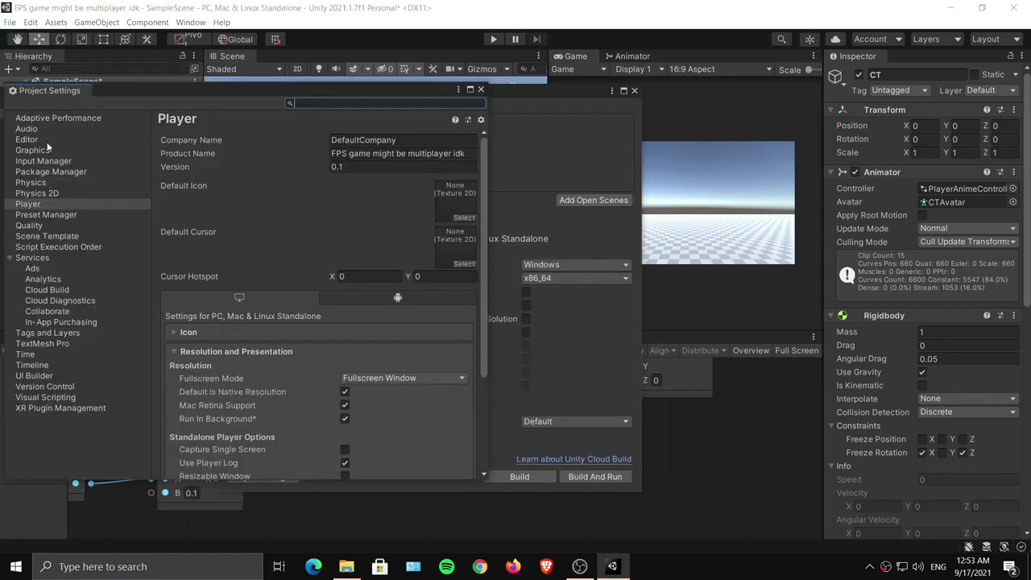
{"action": "left_click", "coordinate": [32, 183]}
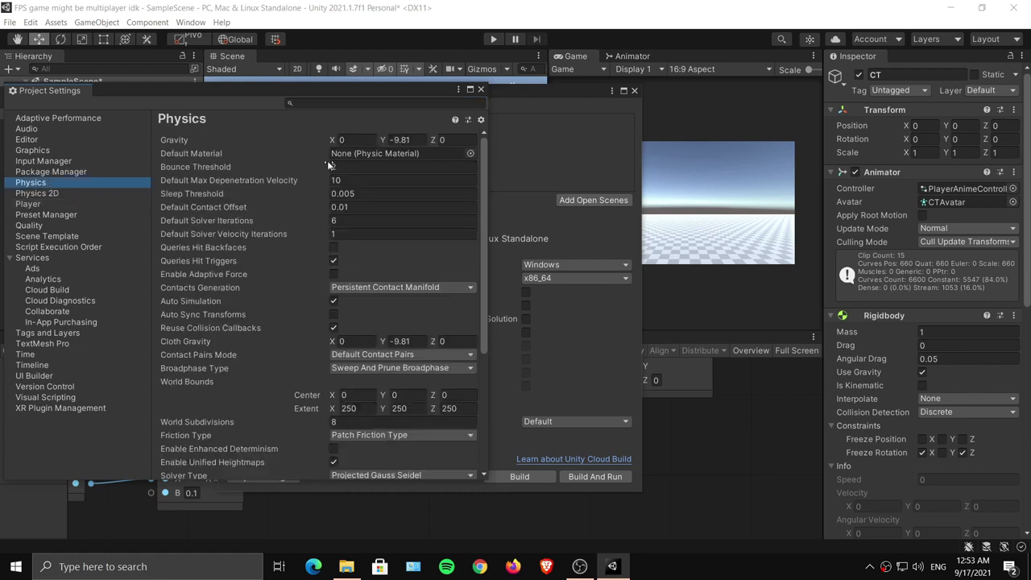
{"action": "left_click", "coordinate": [417, 138]}
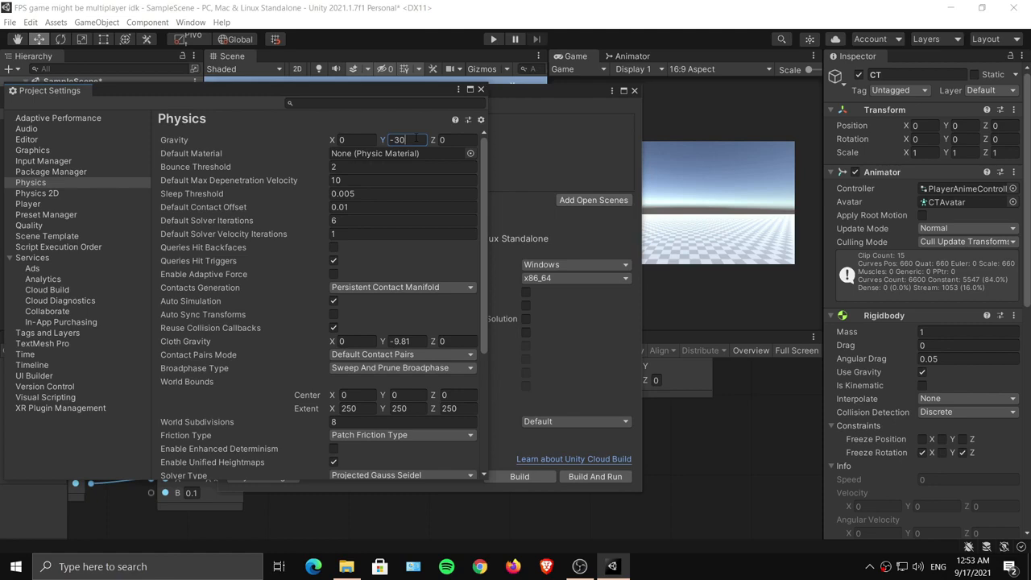
{"action": "left_click_drag", "start_coordinate": [482, 169], "coordinate": [483, 295]}
{"action": "left_click", "coordinate": [481, 90]}
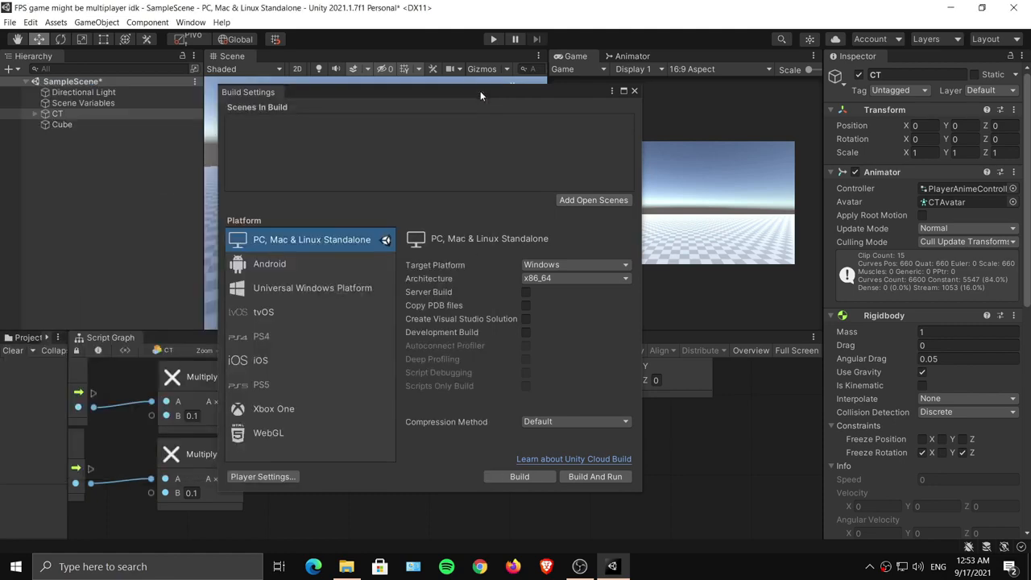
{"action": "left_click", "coordinate": [635, 91]}
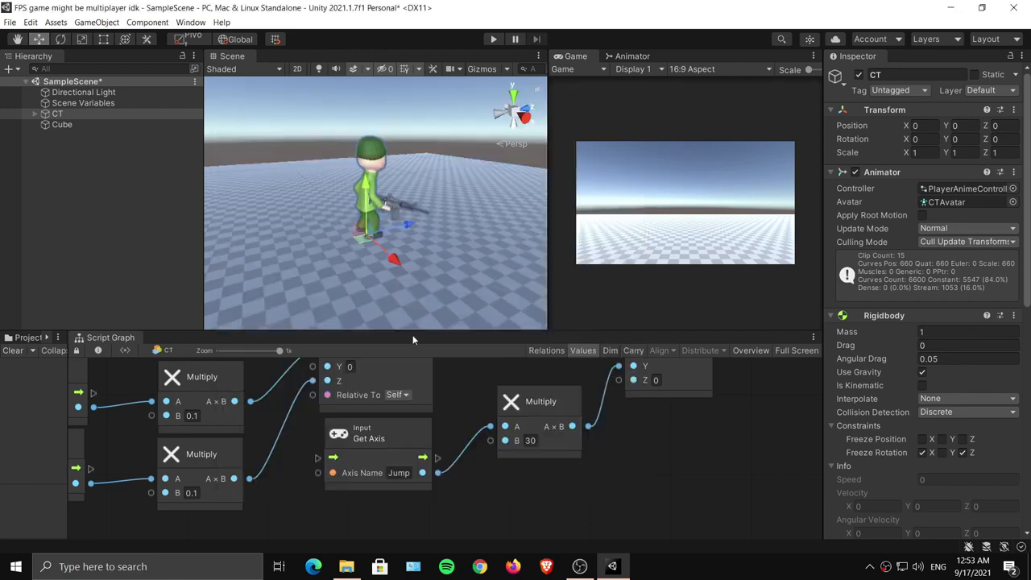
Set the jump Multiply's B factor to 50, play the scene to test the jump, and stop playing.
{"action": "middle_click_drag", "start_coordinate": [609, 419], "coordinate": [576, 440]}
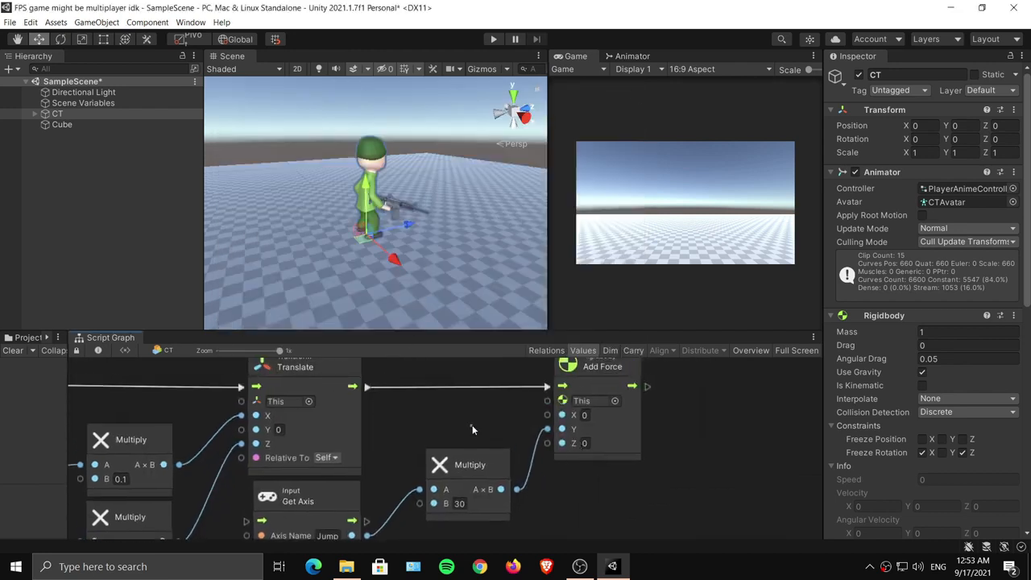
{"action": "middle_click_drag", "start_coordinate": [471, 429], "coordinate": [487, 407]}
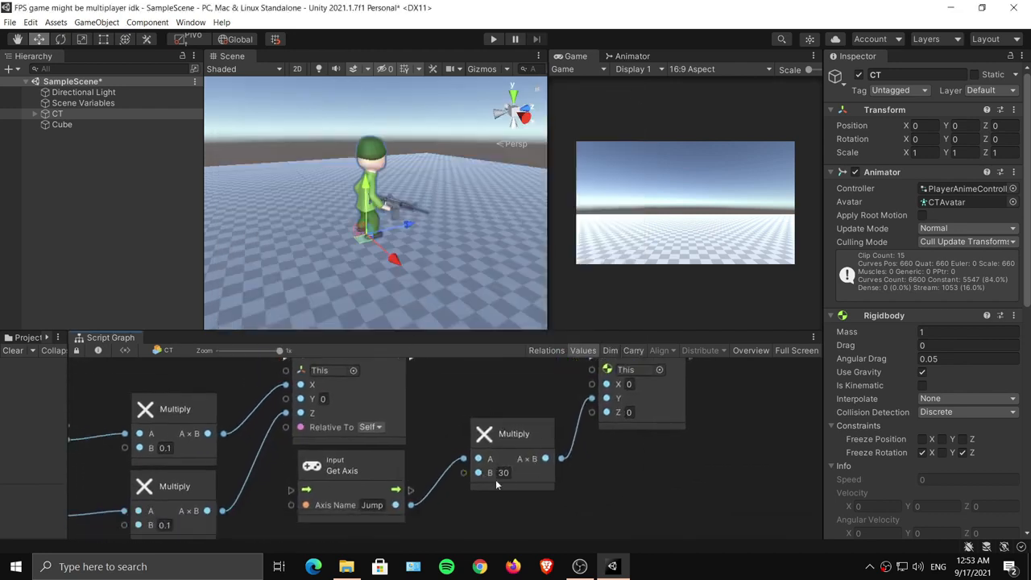
{"action": "type", "text": "50"}
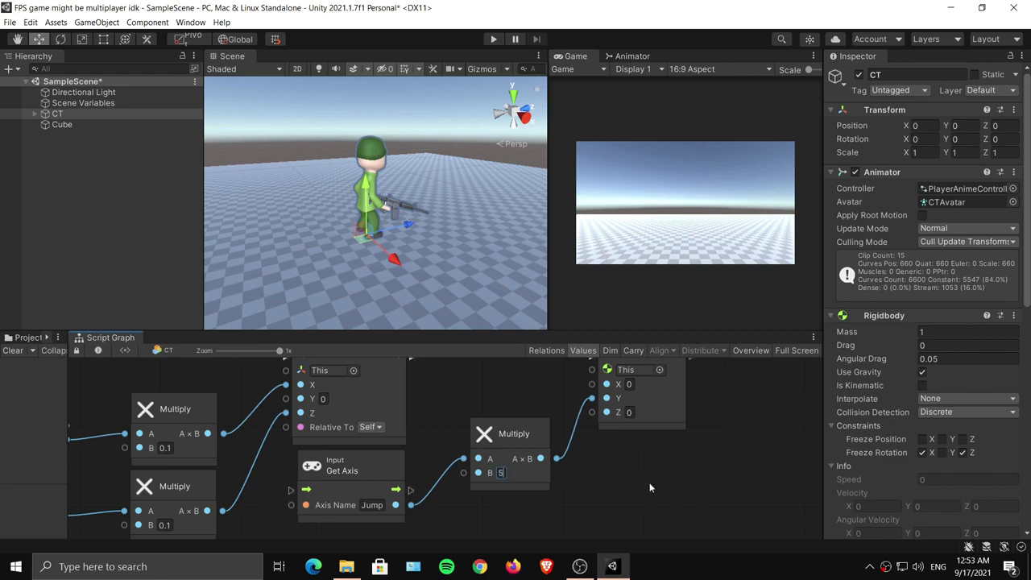
{"action": "key", "text": "Return"}
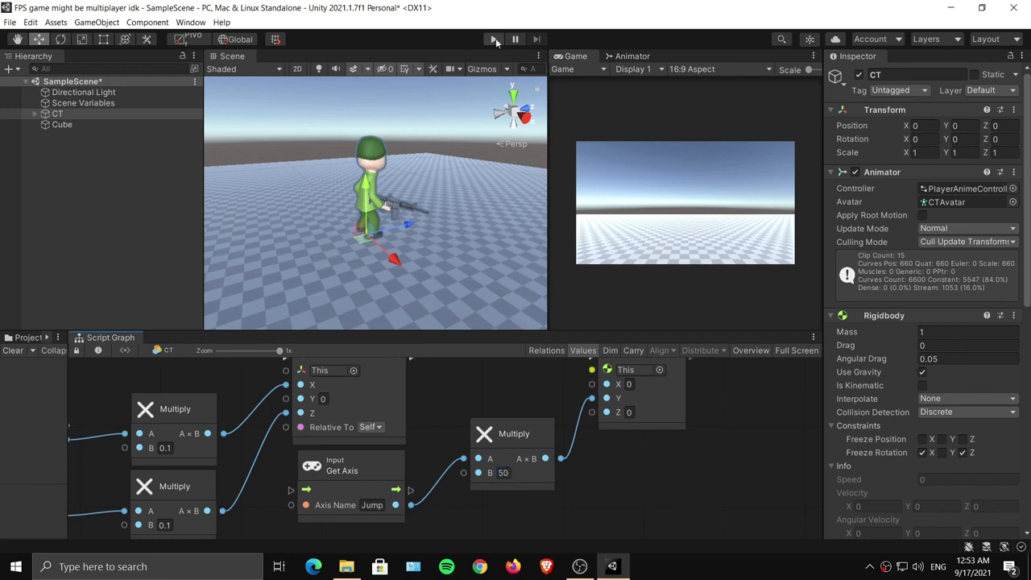
{"action": "left_click", "coordinate": [495, 38]}
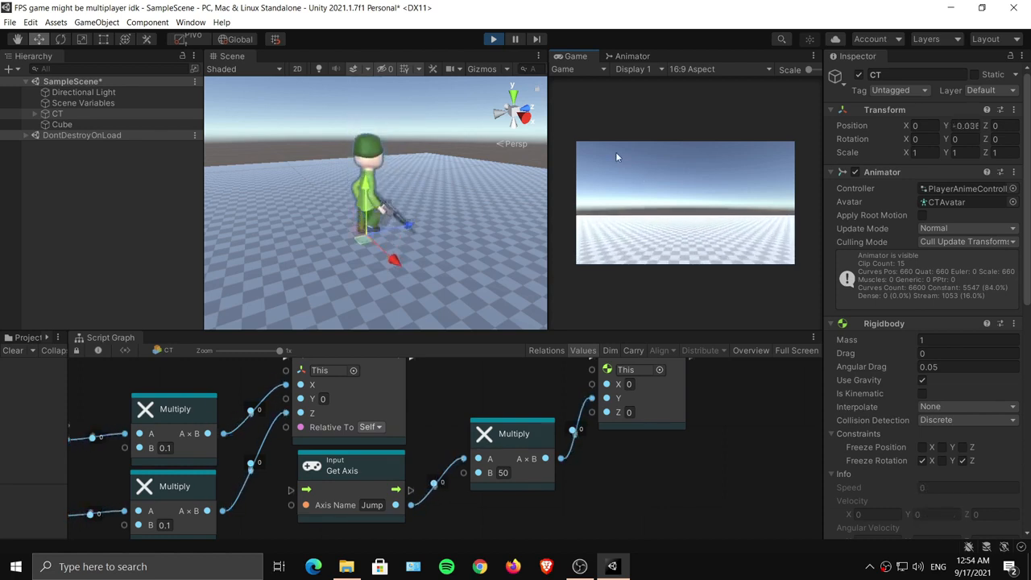
{"action": "left_click", "coordinate": [493, 39]}
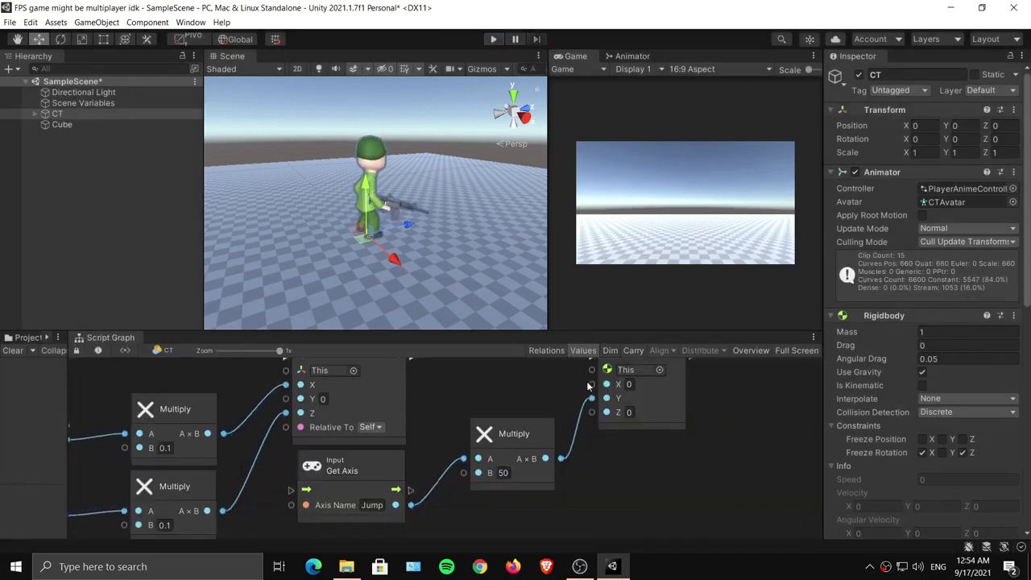
Enlarge the script graph, turn off the haspistol parameter in the Animator, and return to the game view.
{"action": "middle_click_drag", "start_coordinate": [598, 416], "coordinate": [552, 471]}
{"action": "left_click_drag", "start_coordinate": [618, 330], "coordinate": [620, 199]}
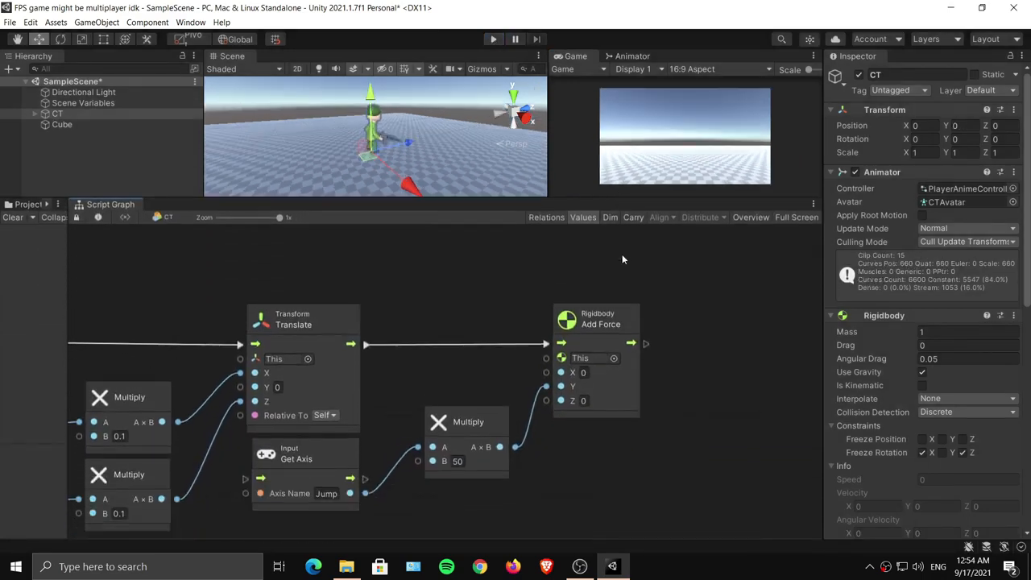
{"action": "left_click", "coordinate": [634, 56]}
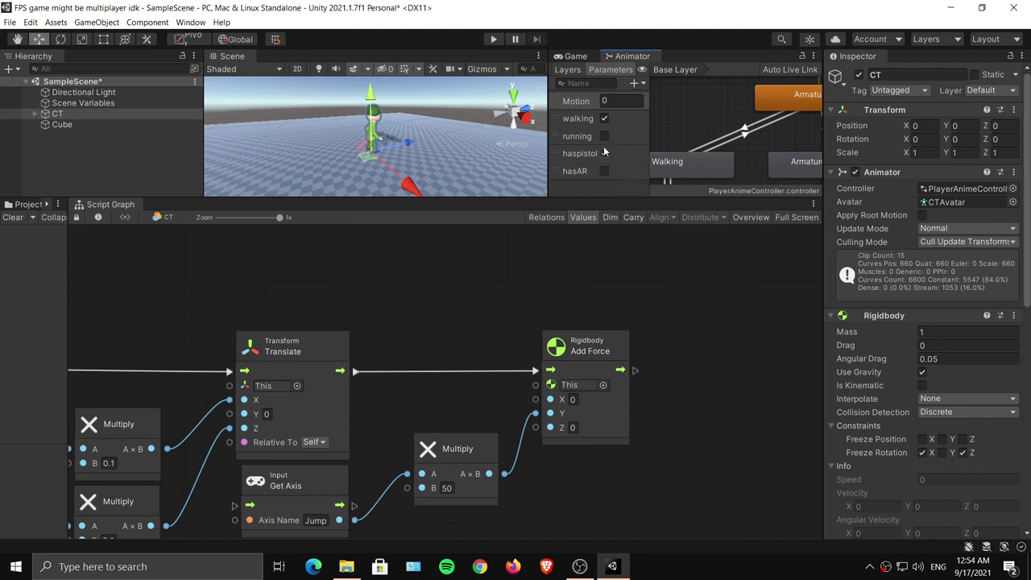
{"action": "left_click", "coordinate": [599, 116]}
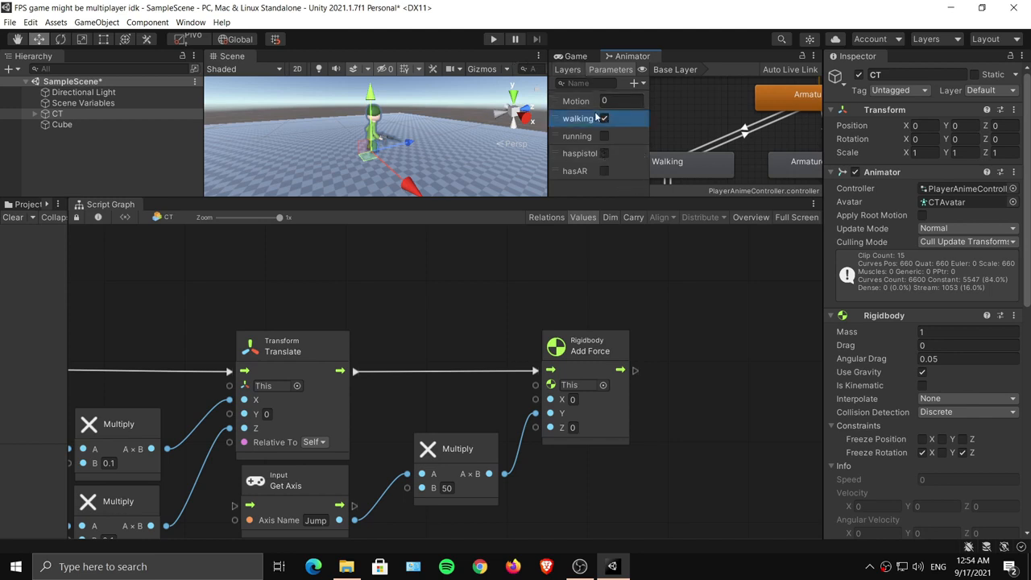
{"action": "left_click", "coordinate": [575, 57]}
Move the Jump Get Axis, its Multiply and the Add Force node together farther from Translate, with Add Force slightly farther still.
{"action": "middle_click_drag", "start_coordinate": [609, 462], "coordinate": [561, 411]}
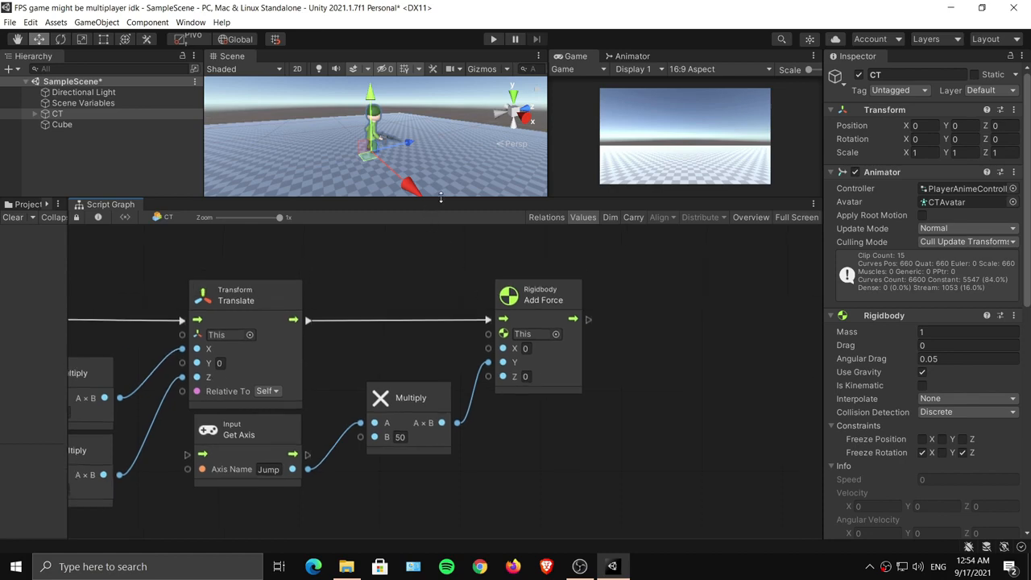
{"action": "left_click_drag", "start_coordinate": [441, 197], "coordinate": [443, 245]}
{"action": "middle_click_drag", "start_coordinate": [481, 362], "coordinate": [430, 384]}
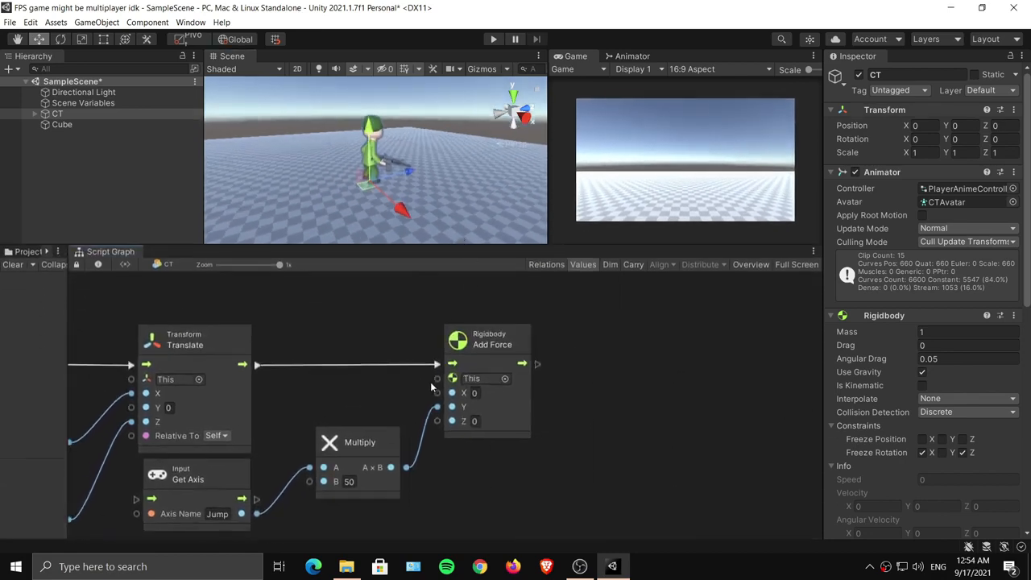
{"action": "left_click_drag", "start_coordinate": [595, 349], "coordinate": [352, 498]}
{"action": "left_click_drag", "start_coordinate": [211, 479], "coordinate": [320, 472]}
{"action": "left_click", "coordinate": [467, 395]}
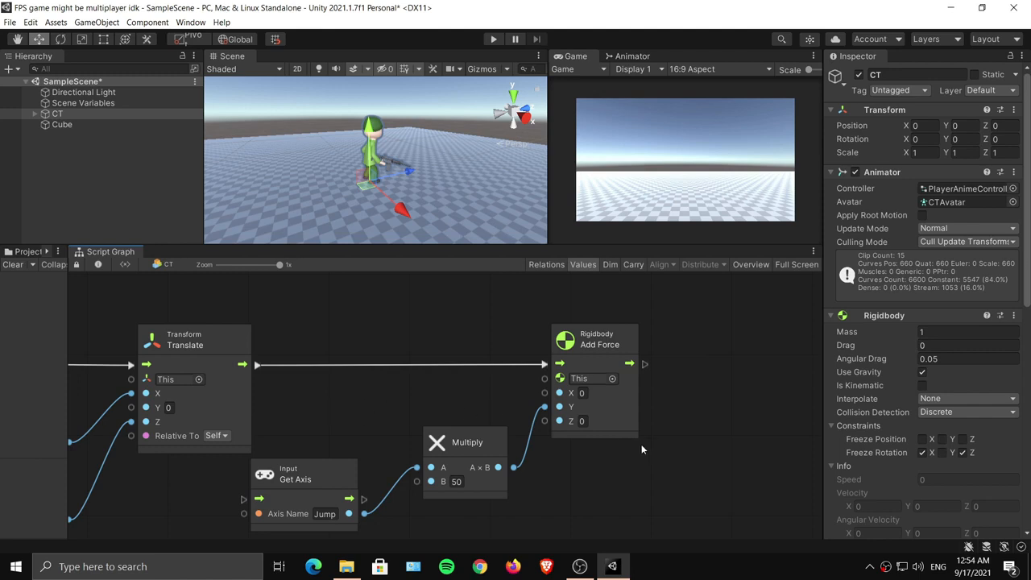
{"action": "middle_click_drag", "start_coordinate": [450, 422], "coordinate": [486, 405]}
{"action": "middle_click_drag", "start_coordinate": [711, 368], "coordinate": [630, 354]}
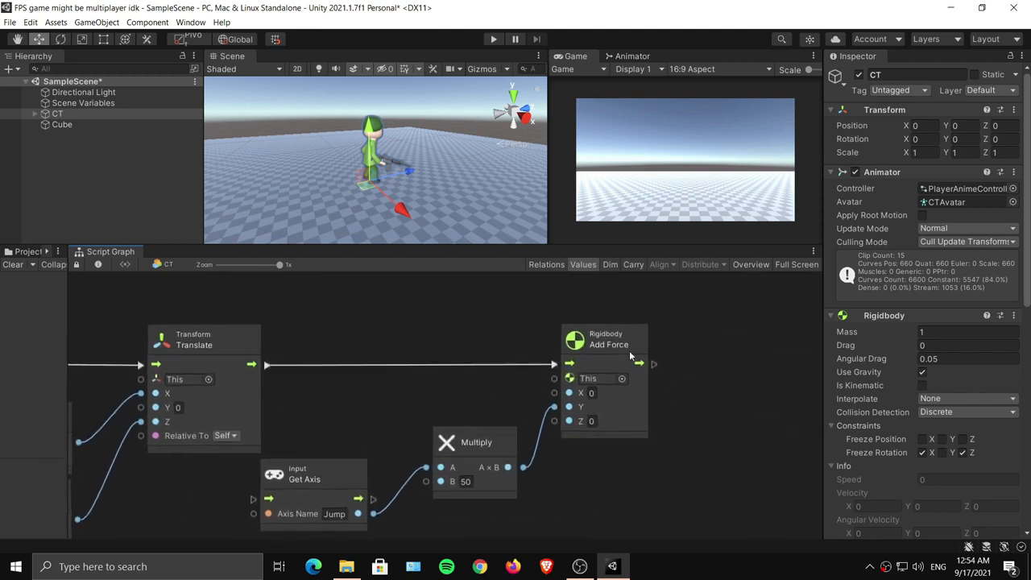
{"action": "left_click_drag", "start_coordinate": [609, 346], "coordinate": [628, 347]}
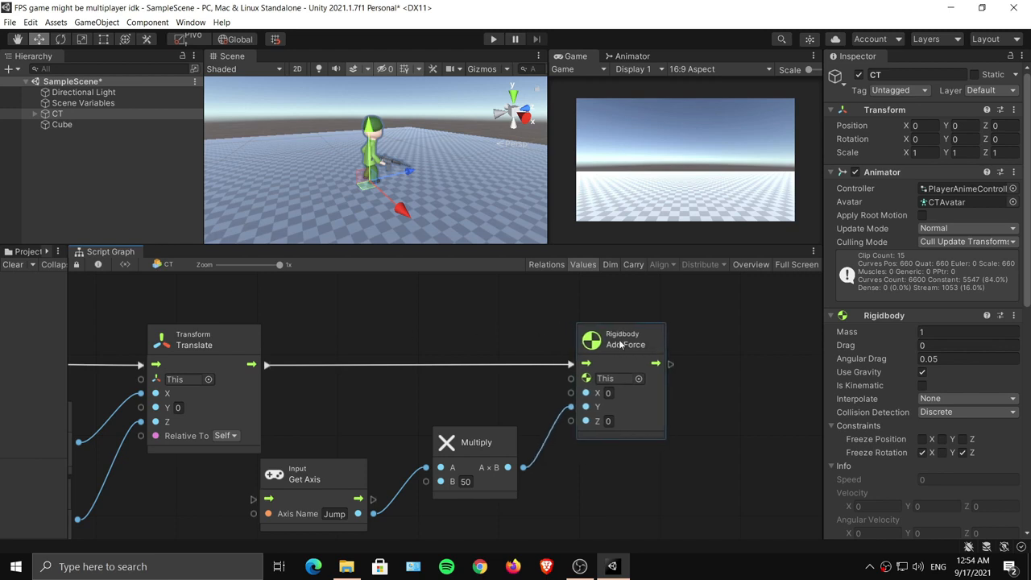
Add a Rigidbody Add Force (X, Y, Z, Mode) node beside the existing Add Force node.
{"action": "middle_click_drag", "start_coordinate": [672, 364], "coordinate": [432, 360]}
{"action": "right_click", "coordinate": [485, 338]}
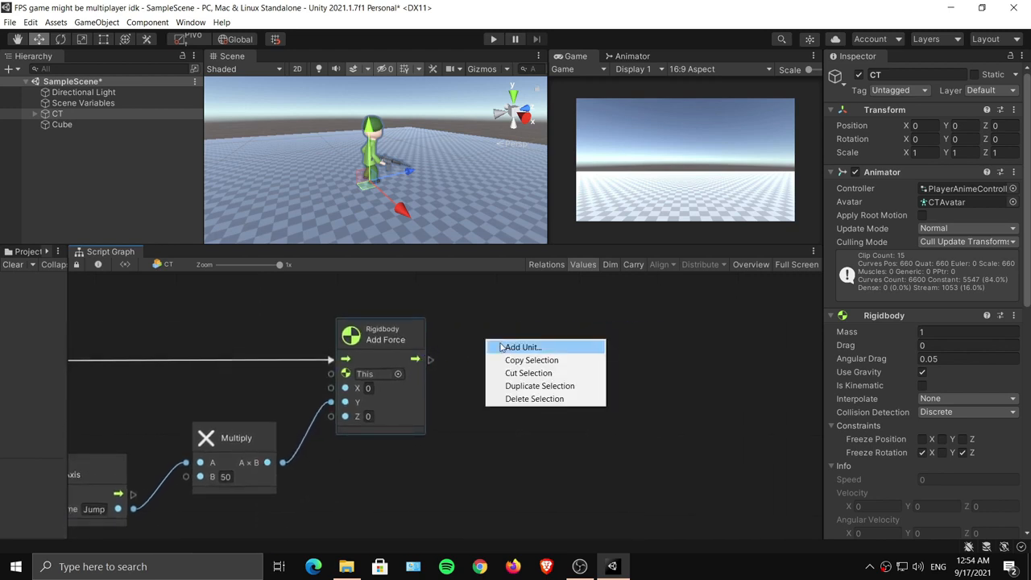
{"action": "left_click", "coordinate": [517, 349]}
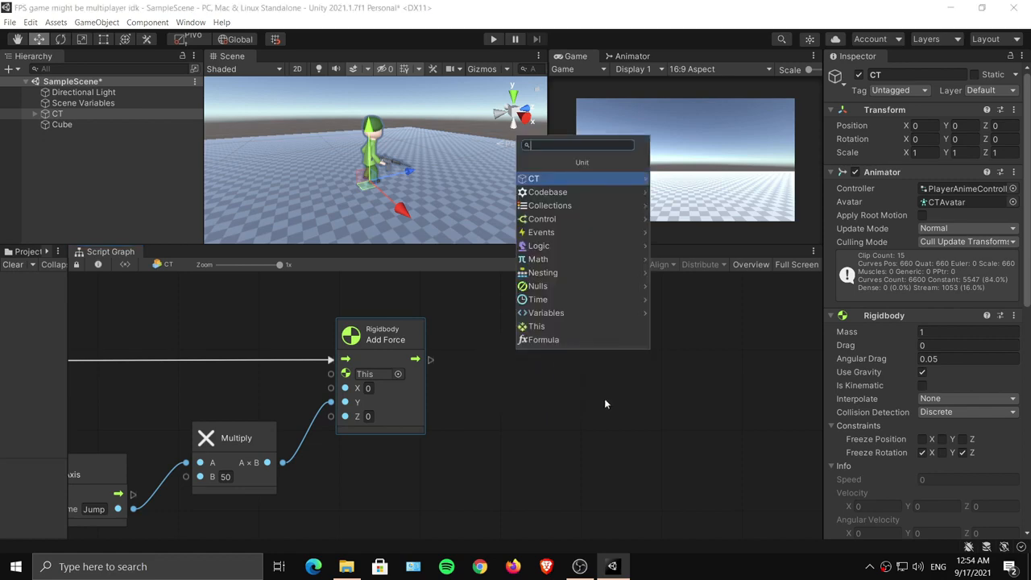
{"action": "type", "text": "add force"}
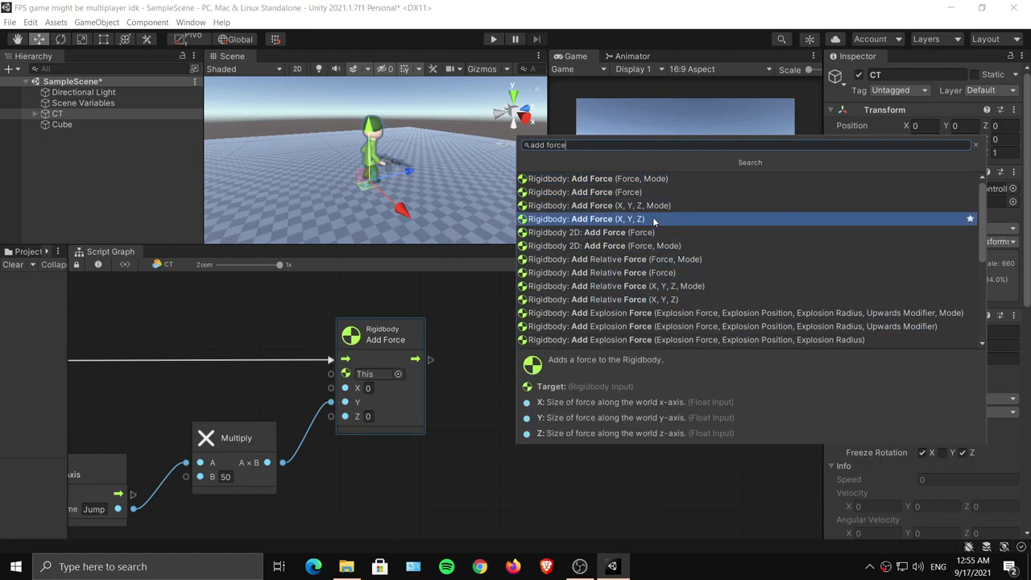
{"action": "left_click", "coordinate": [599, 206]}
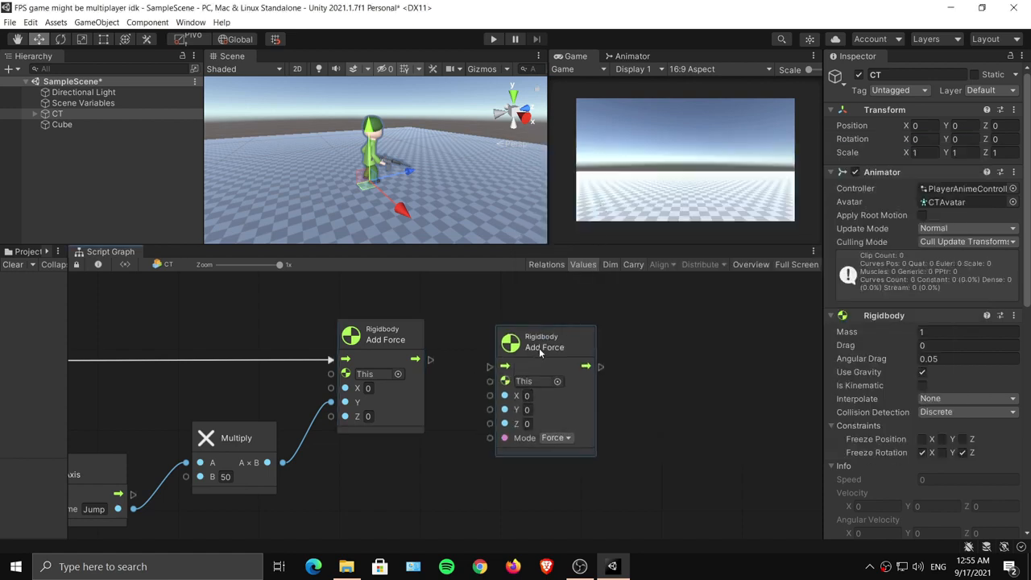
Delete the old Add Force node and move the new one with the Mode input into its place, keeping Mode at Force.
{"action": "middle_click_drag", "start_coordinate": [506, 346], "coordinate": [597, 351]}
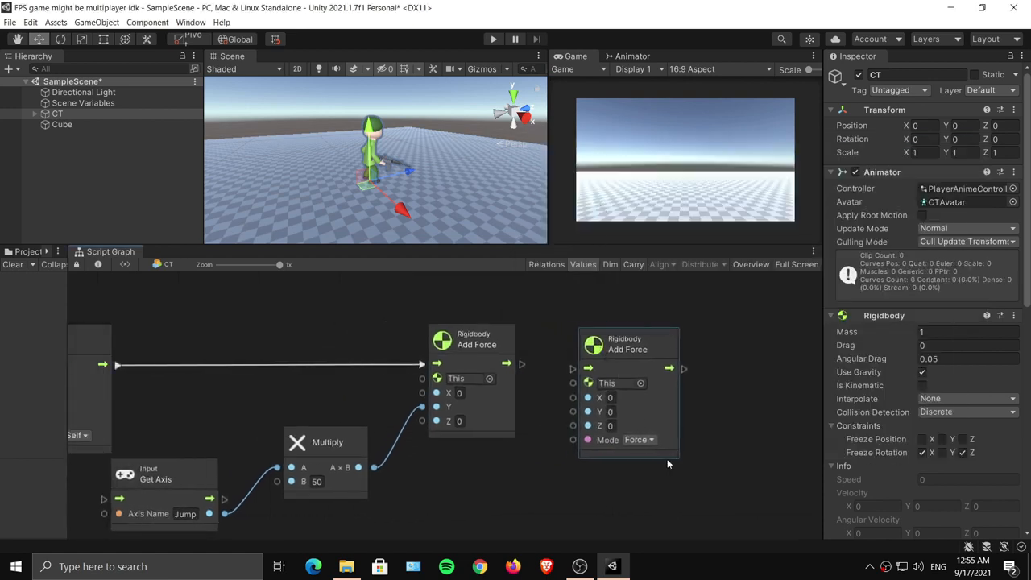
{"action": "left_click", "coordinate": [476, 349]}
{"action": "key", "text": "Delete"}
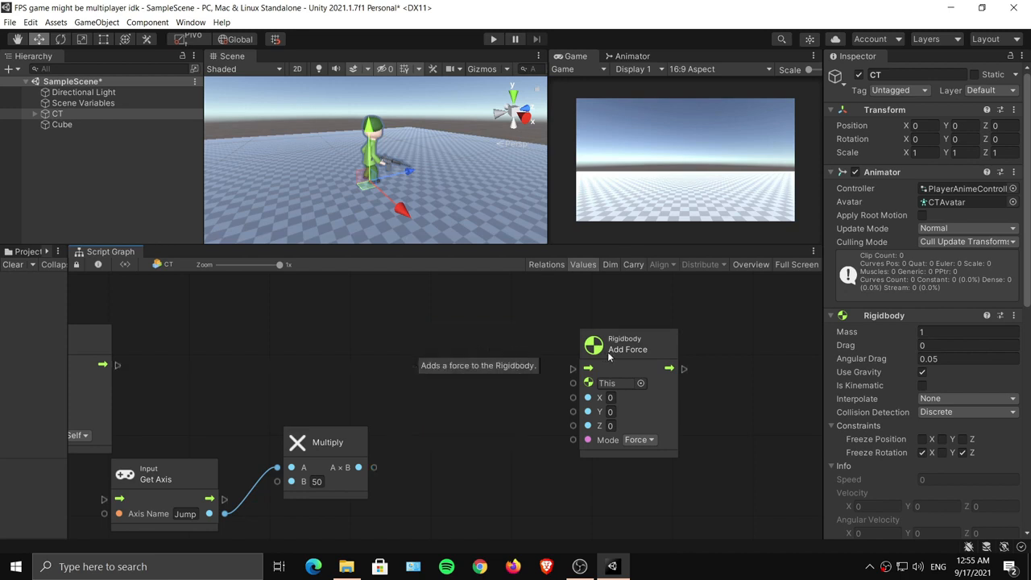
{"action": "left_click_drag", "start_coordinate": [609, 358], "coordinate": [463, 360]}
{"action": "left_click", "coordinate": [498, 442]}
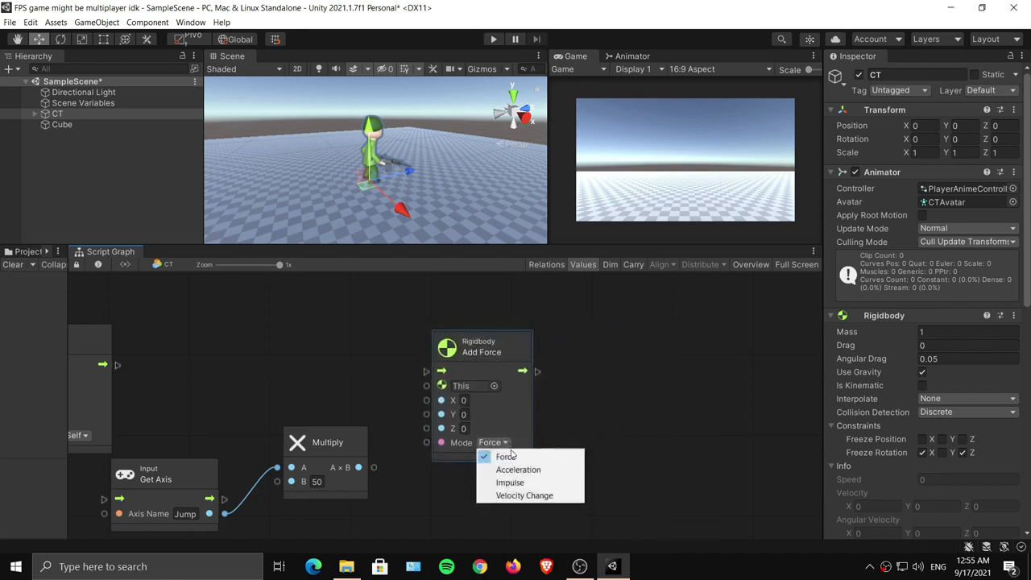
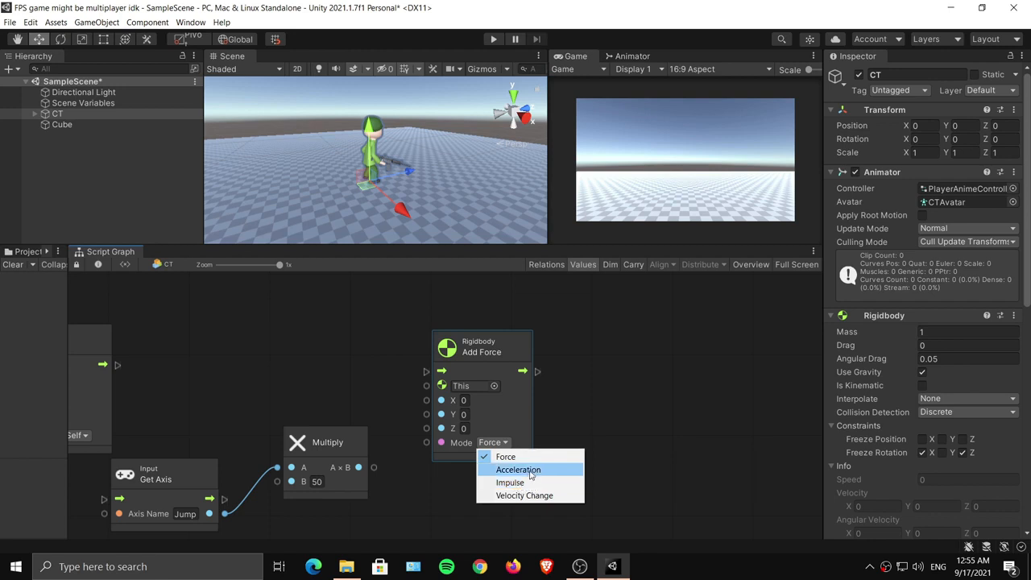
{"action": "left_click", "coordinate": [649, 366]}
Connect Translate's flow output to the new Add Force node and the jump Multiply's result to its Y input.
{"action": "middle_click_drag", "start_coordinate": [609, 372], "coordinate": [654, 372]}
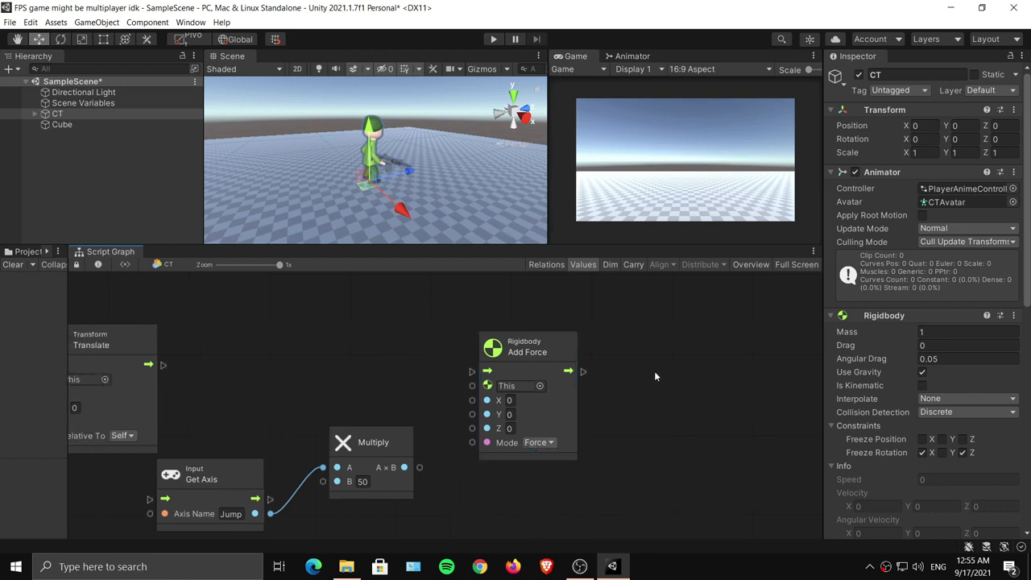
{"action": "left_click_drag", "start_coordinate": [162, 368], "coordinate": [472, 372]}
{"action": "mouse_move", "coordinate": [516, 363]}
{"action": "left_mouse_down"}
{"action": "mouse_move", "coordinate": [528, 342]}
{"action": "mouse_move", "coordinate": [524, 353]}
{"action": "left_mouse_up"}
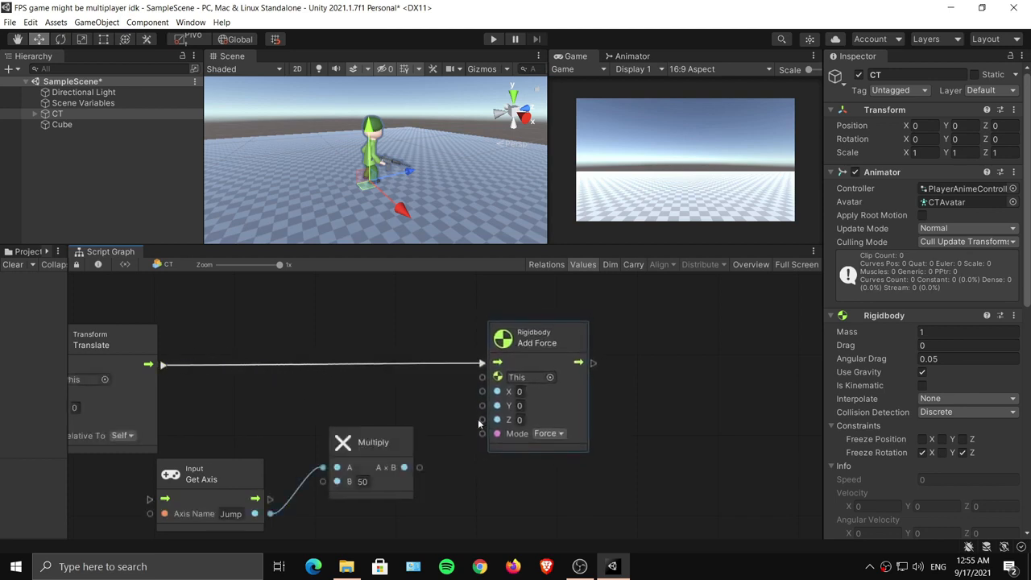
{"action": "left_click_drag", "start_coordinate": [420, 467], "coordinate": [483, 405]}
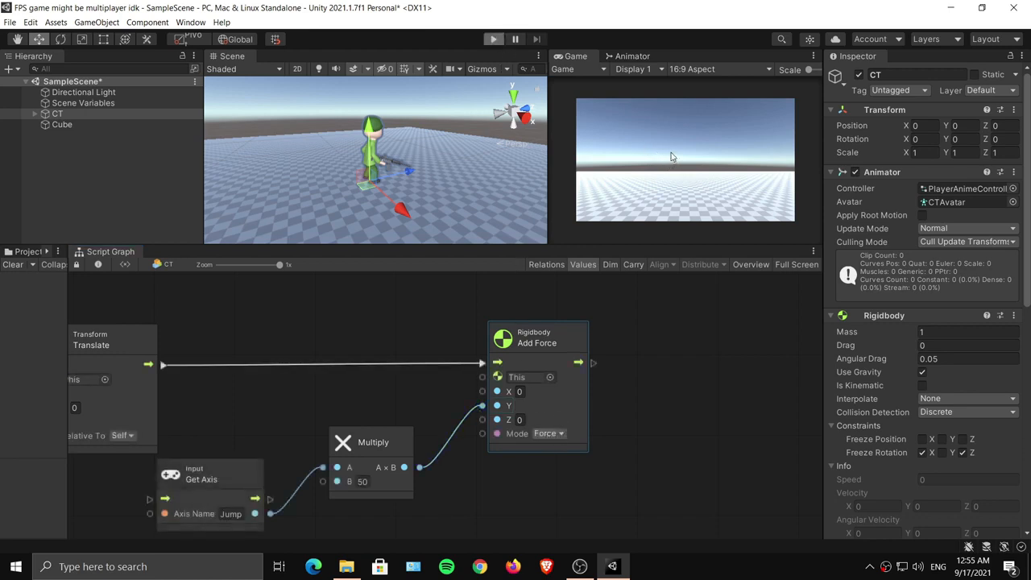
Play the scene and make the CT player jump repeatedly to test the new Add Force node.
{"action": "key", "text": "ctrl+p"}
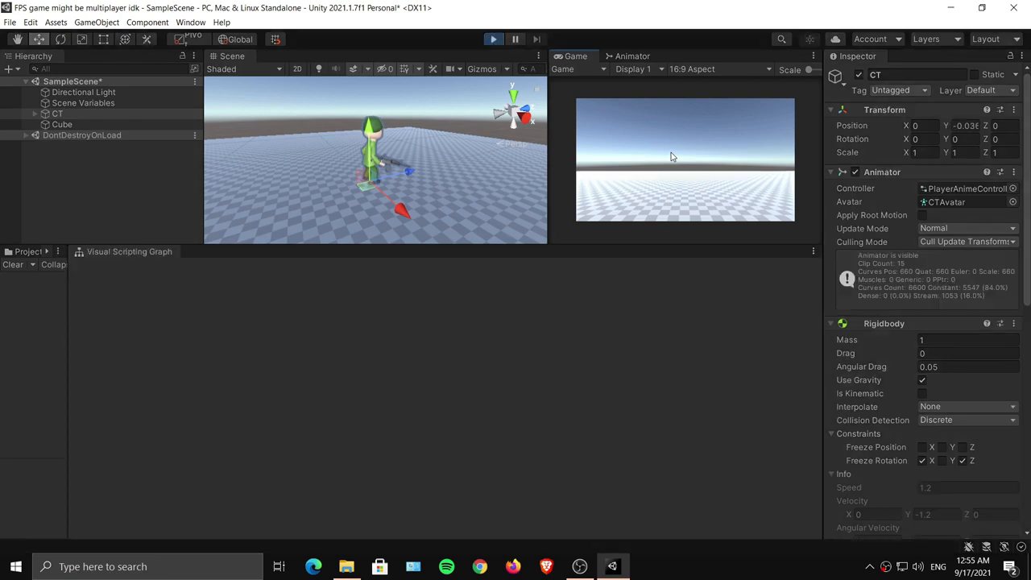
{"action": "key", "text": "space"}
{"action": "key", "text": "space"}
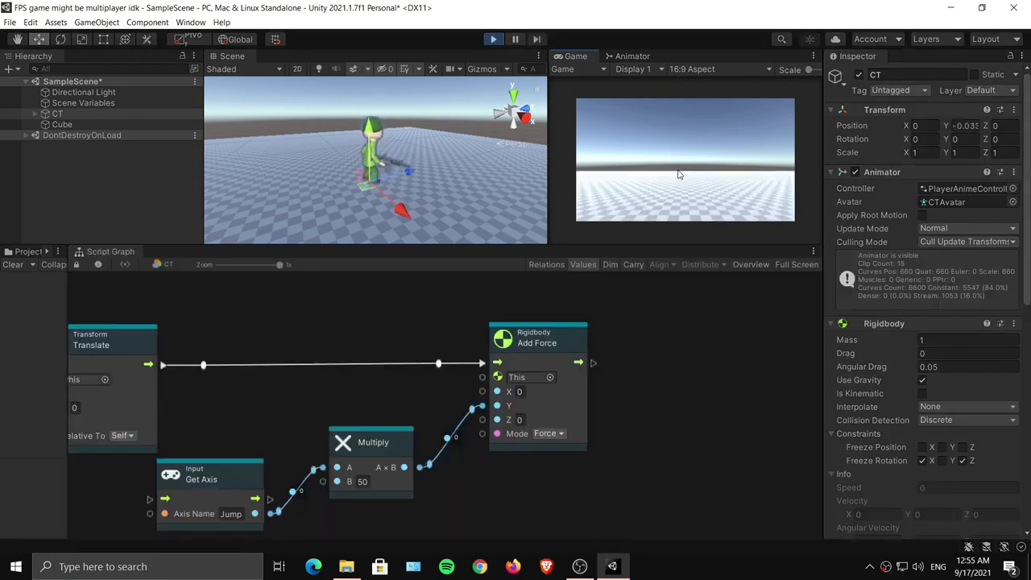
{"action": "key", "text": "space"}
{"action": "key", "text": "space"}
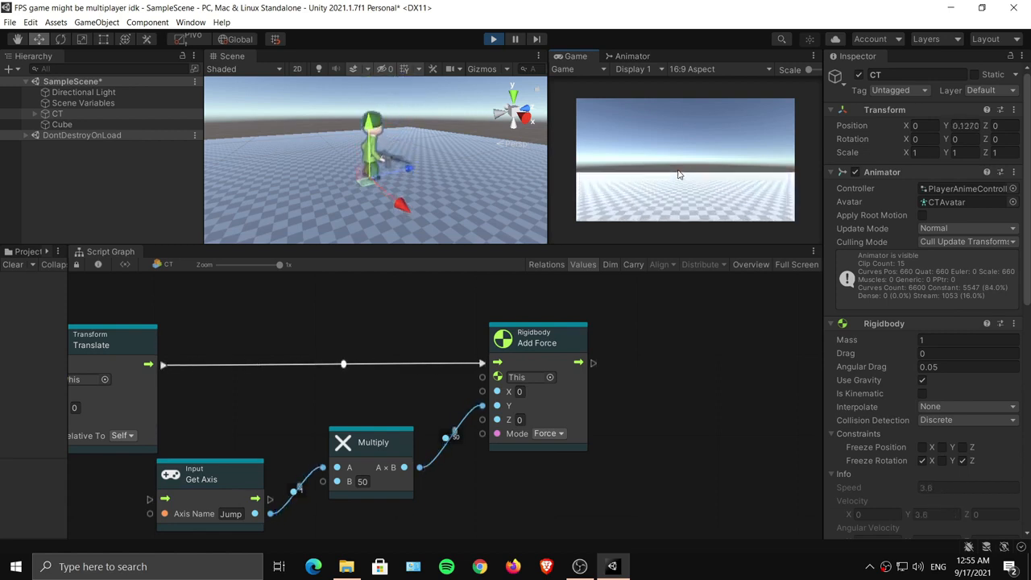
{"action": "key", "text": "space"}
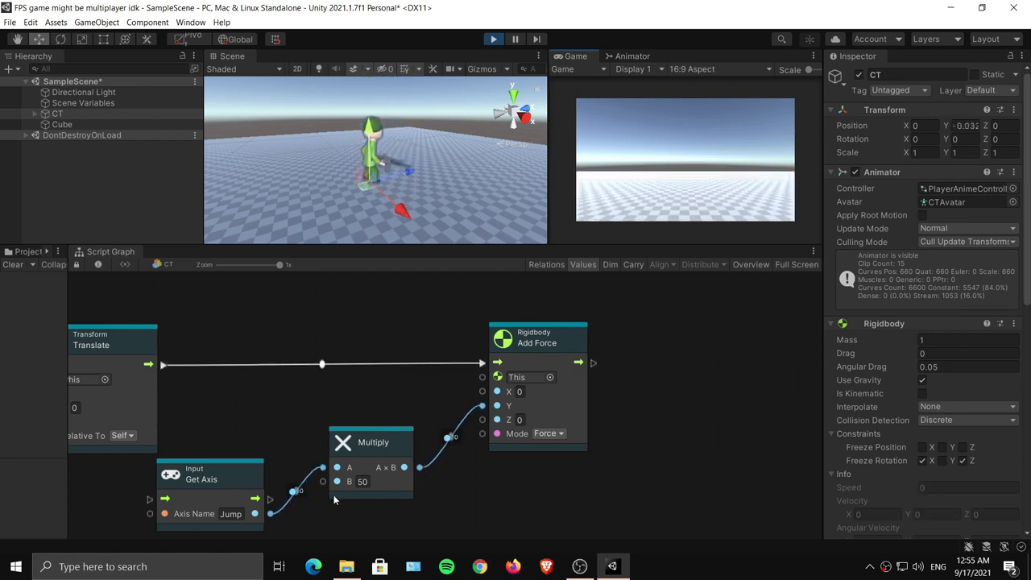
Set the jump Multiply's B factor to 80, test several jumps in the running scene, and stop playing.
{"action": "left_click", "coordinate": [363, 483]}
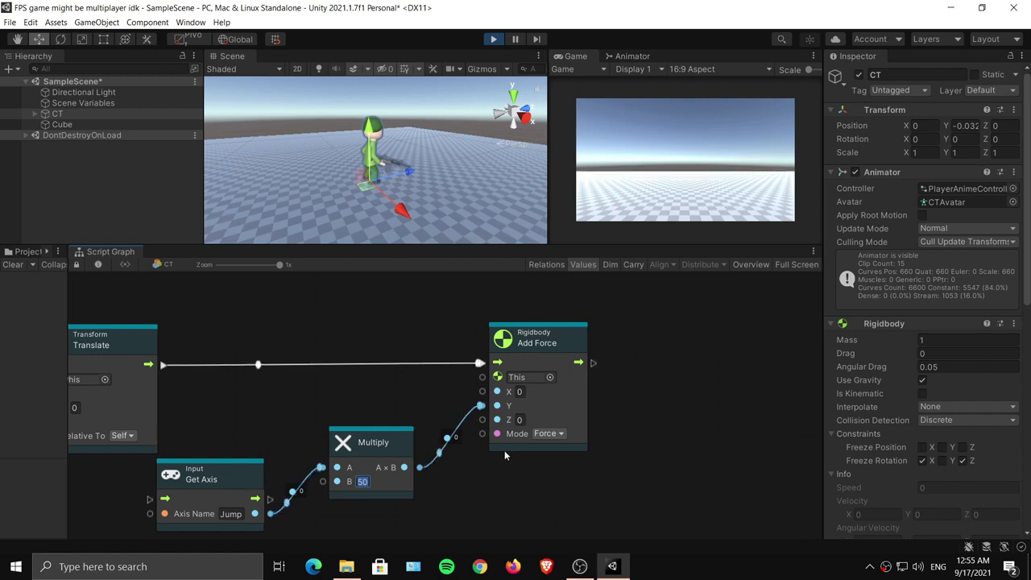
{"action": "type", "text": "80"}
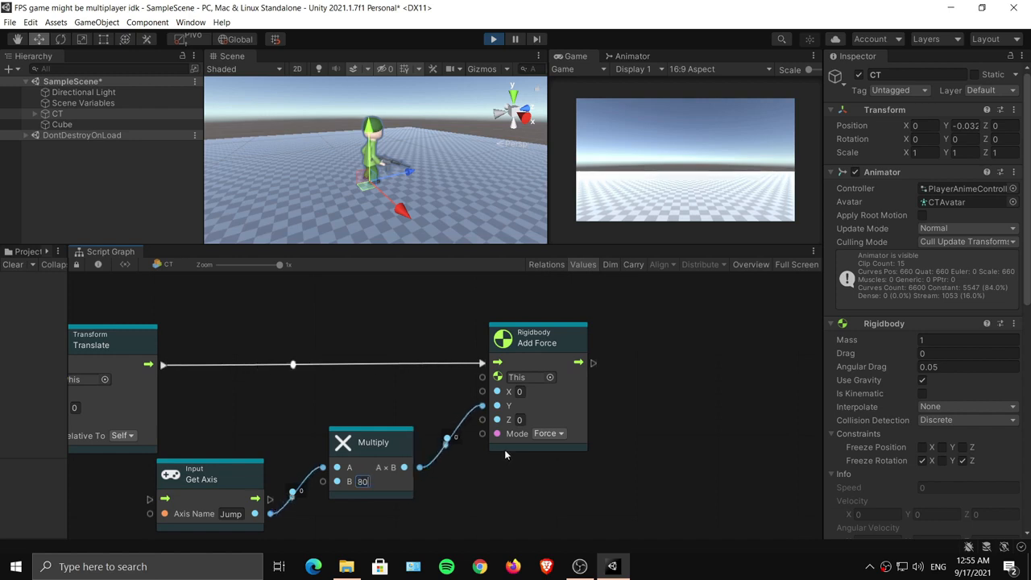
{"action": "left_click", "coordinate": [660, 161]}
{"action": "key", "text": "space"}
{"action": "key", "text": "space"}
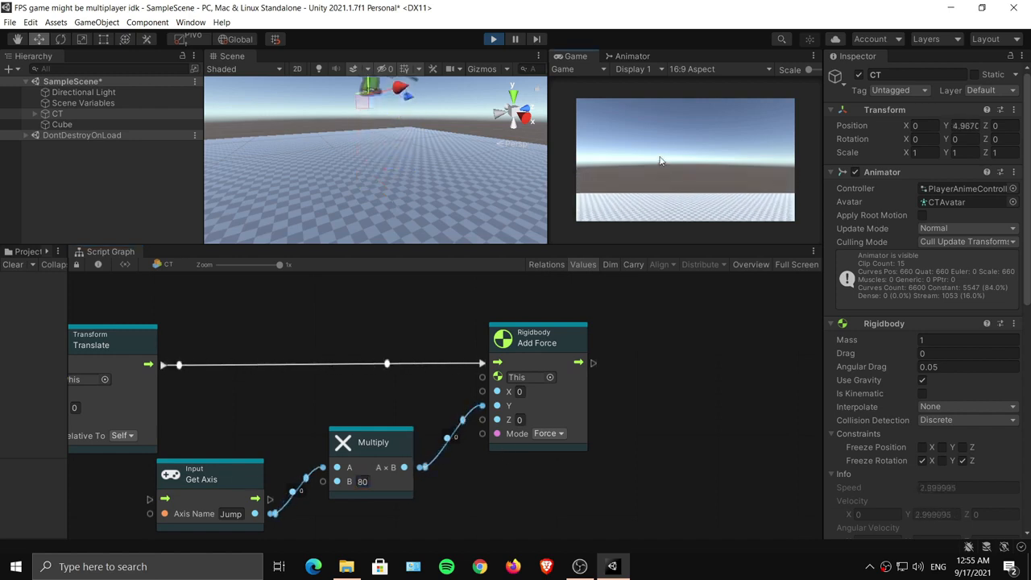
{"action": "key", "text": "space"}
{"action": "key", "text": "space"}
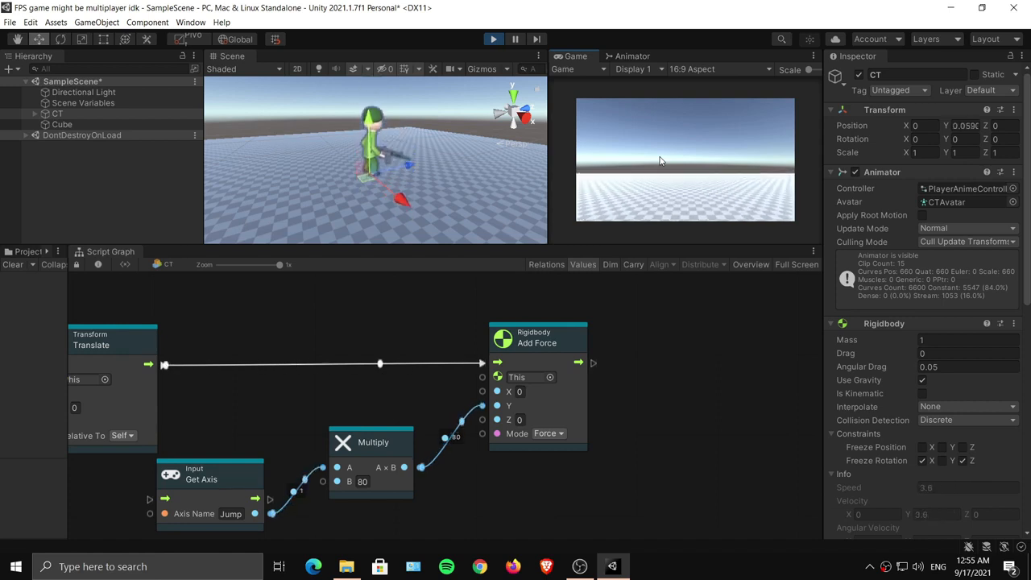
{"action": "key", "text": "space"}
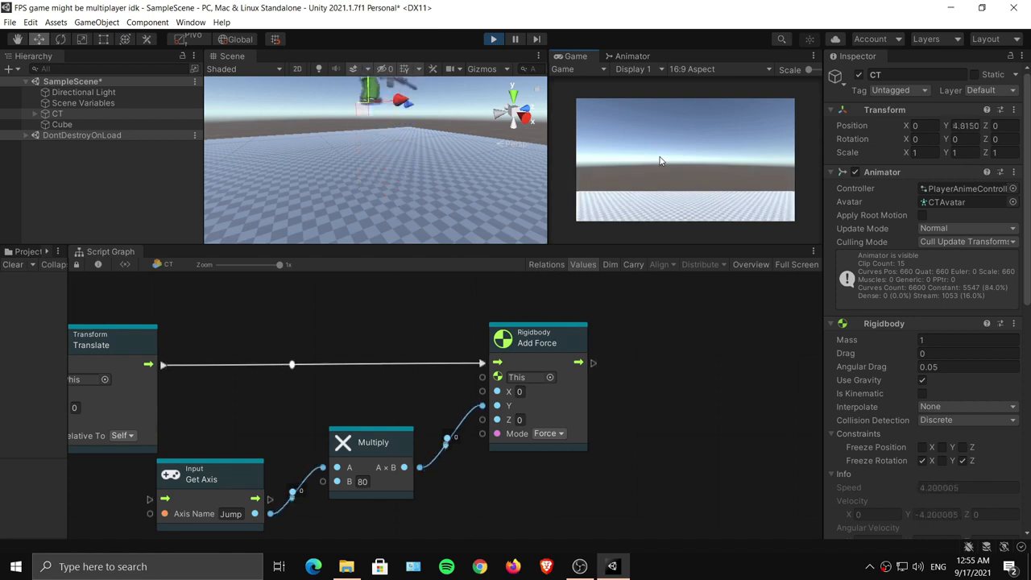
{"action": "key", "text": "space"}
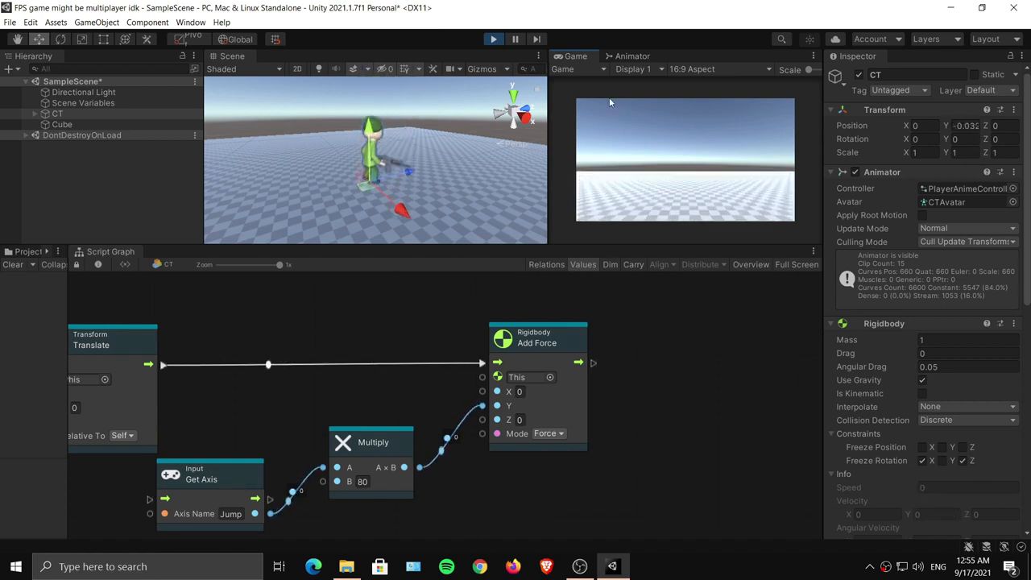
{"action": "left_click", "coordinate": [493, 40]}
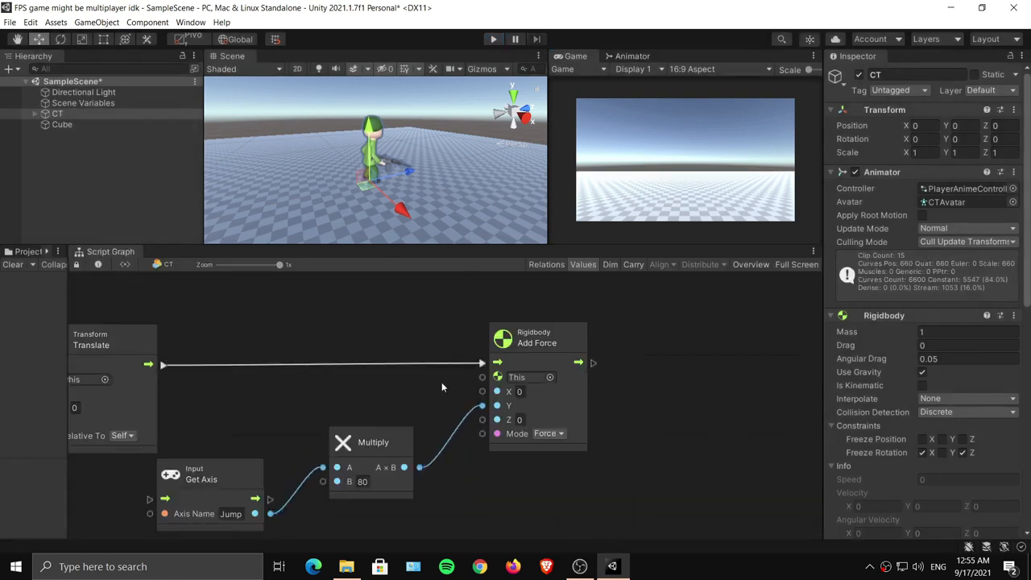
Insert an If node between Translate and Add Force, with Translate's flow entering it and its True output driving Add Force.
{"action": "key", "text": "Home"}
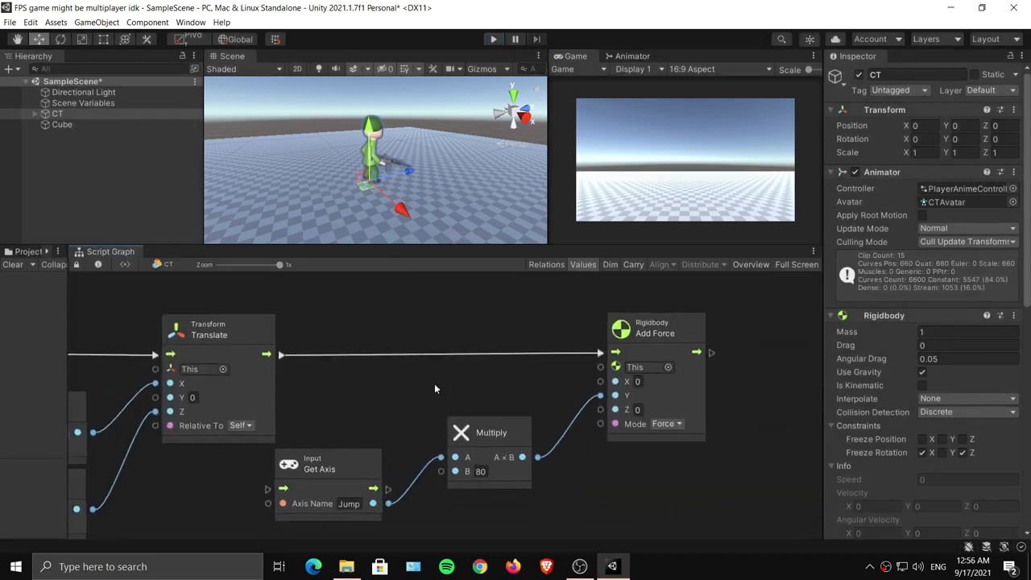
{"action": "right_click", "coordinate": [385, 315]}
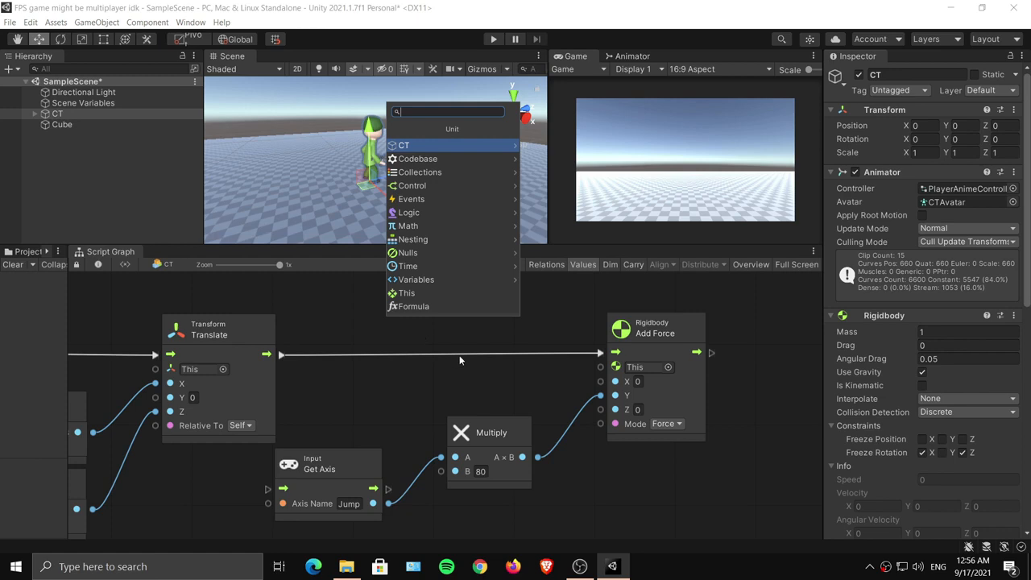
{"action": "type", "text": "if"}
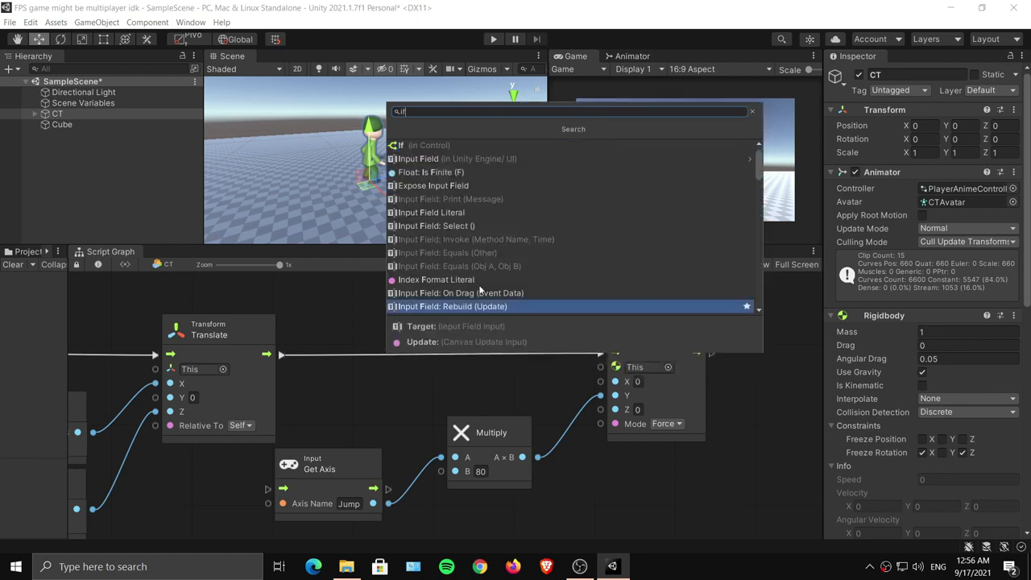
{"action": "left_click", "coordinate": [467, 148]}
{"action": "left_click_drag", "start_coordinate": [411, 346], "coordinate": [513, 347]}
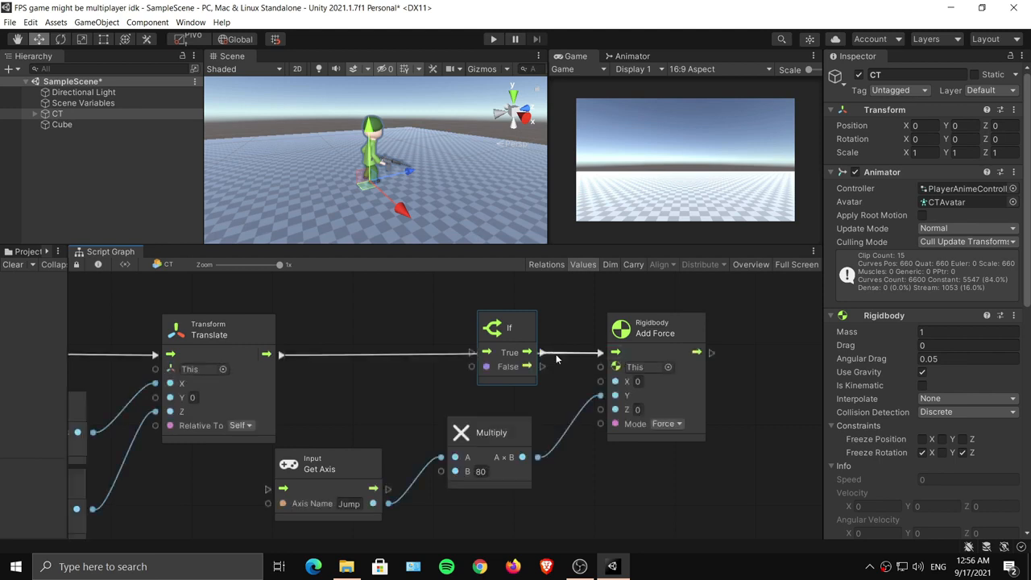
{"action": "left_click_drag", "start_coordinate": [283, 357], "coordinate": [475, 354]}
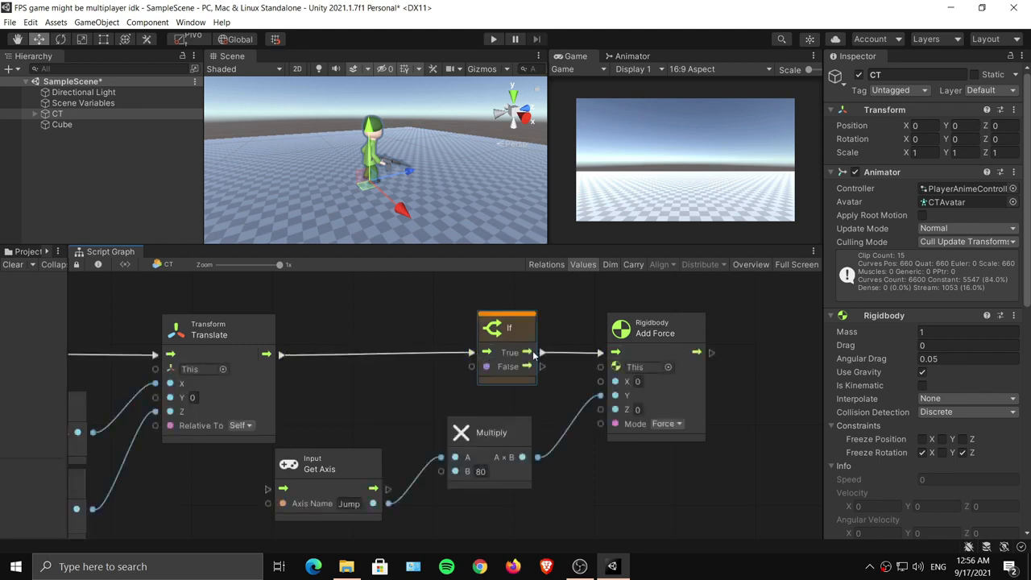
Insert an Input Get Key (Key) node into the flow between Translate and If.
{"action": "right_click", "coordinate": [340, 302]}
{"action": "left_click", "coordinate": [367, 309]}
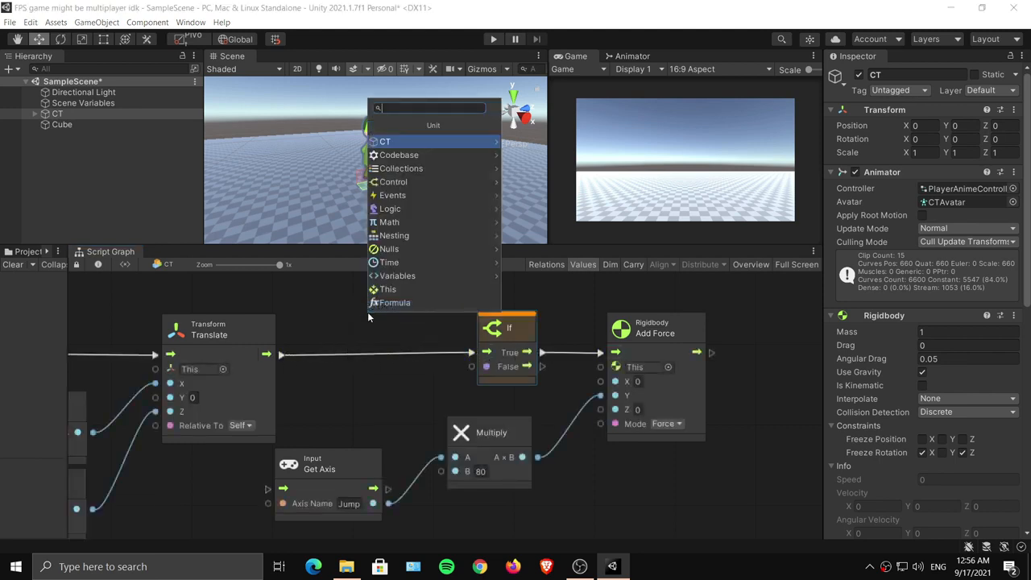
{"action": "type", "text": "input"}
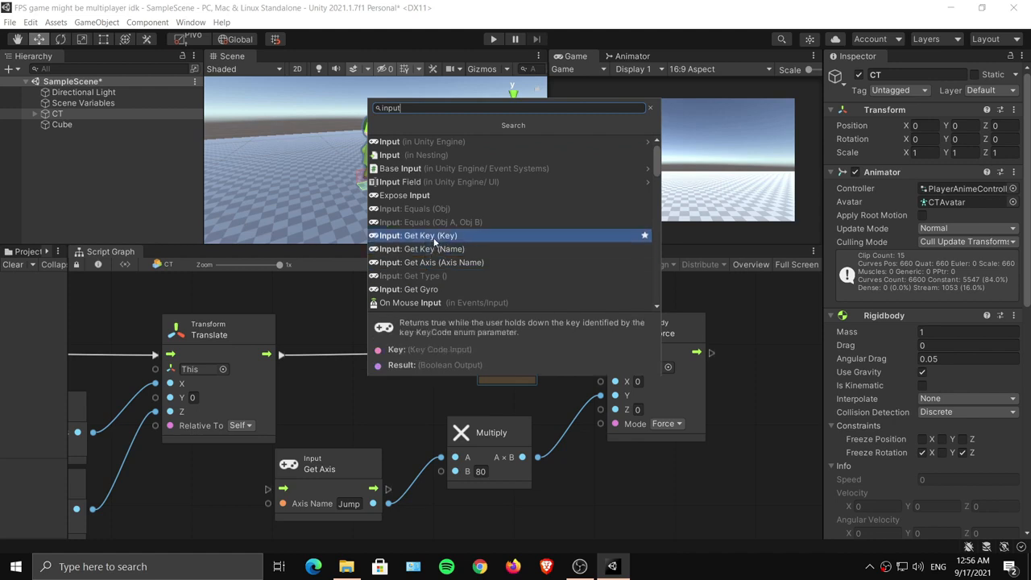
{"action": "left_click", "coordinate": [434, 240]}
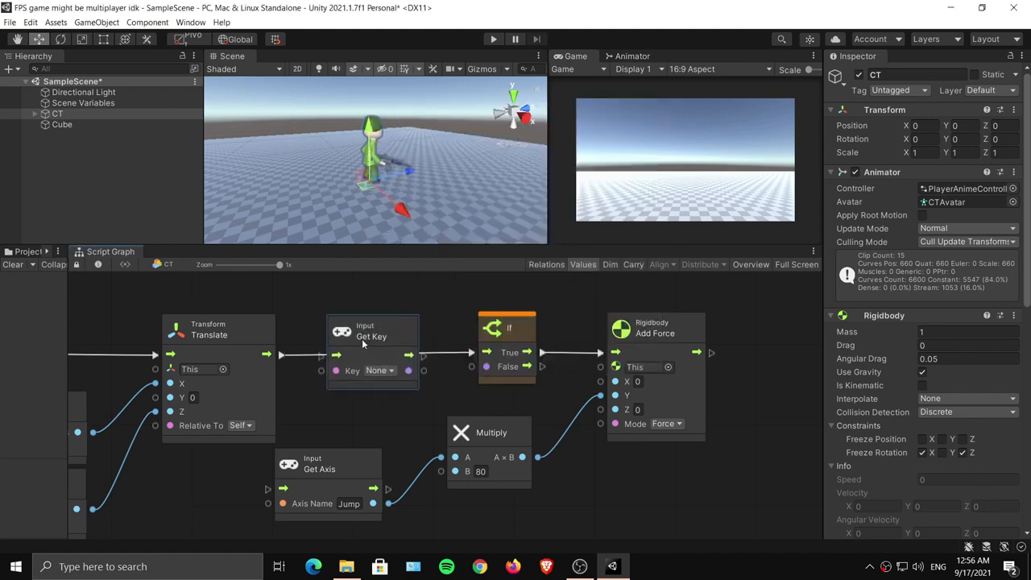
{"action": "left_click_drag", "start_coordinate": [278, 362], "coordinate": [336, 354]}
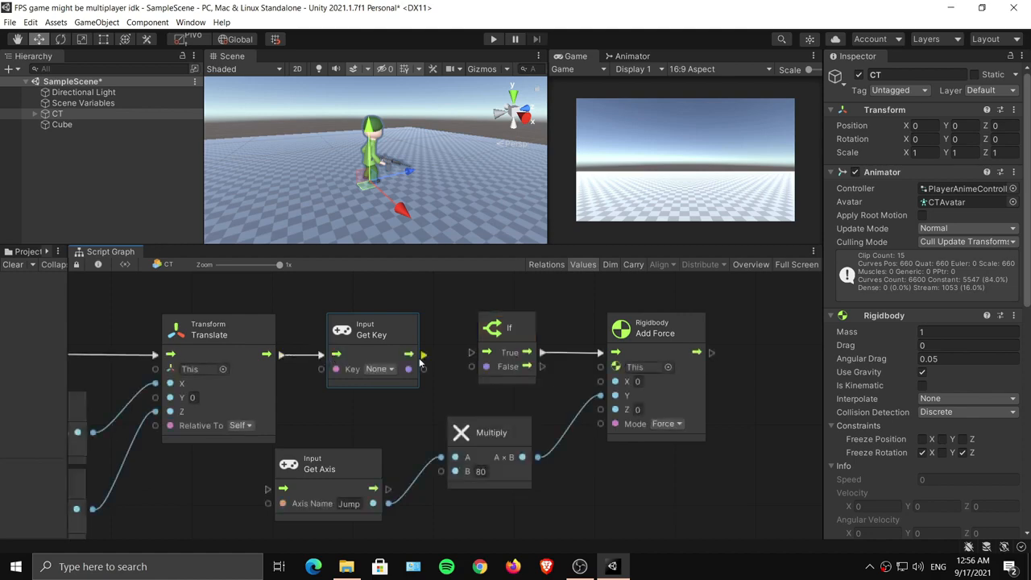
{"action": "left_click_drag", "start_coordinate": [409, 355], "coordinate": [471, 352]}
{"action": "left_click_drag", "start_coordinate": [374, 341], "coordinate": [371, 332]}
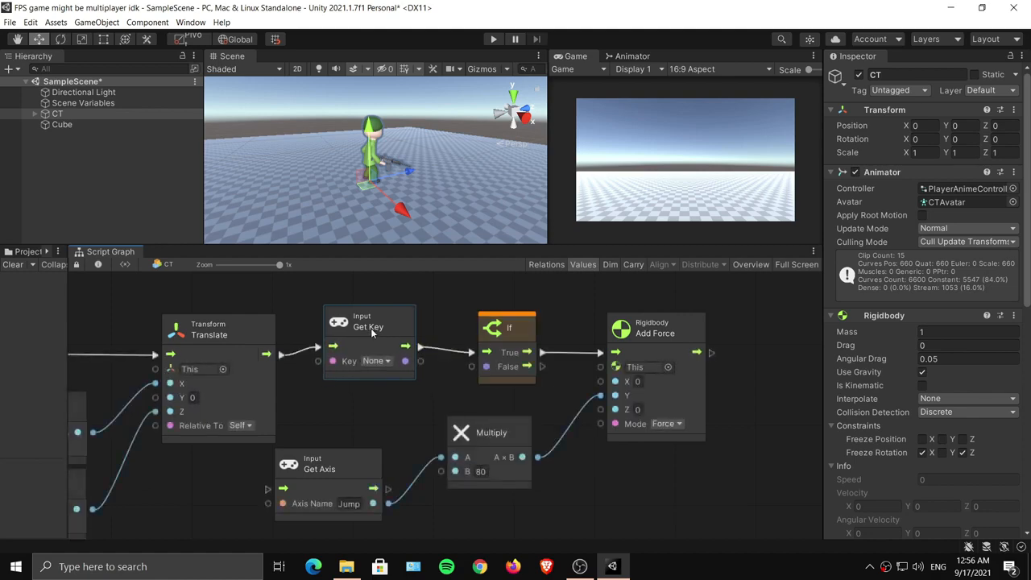
Set the Get Key node's key to Space and connect its result to the If node's condition.
{"action": "left_click", "coordinate": [386, 361]}
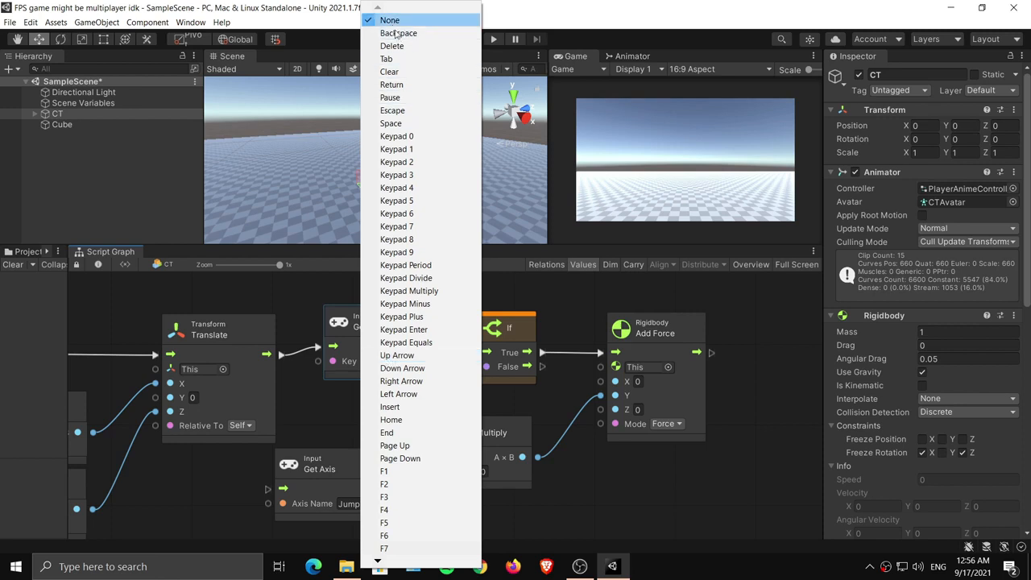
{"action": "left_click", "coordinate": [391, 123]}
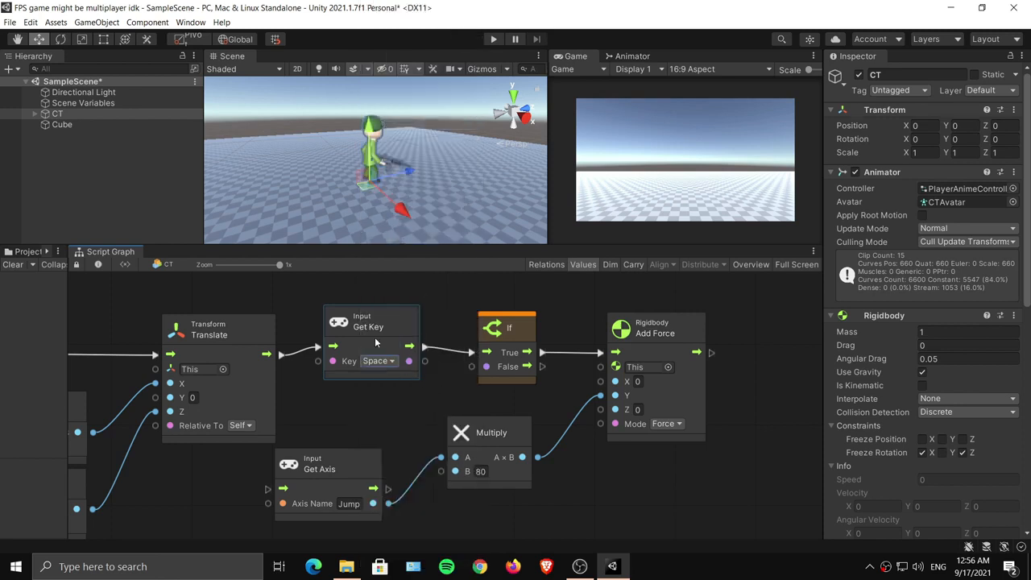
{"action": "left_click_drag", "start_coordinate": [475, 369], "coordinate": [479, 367]}
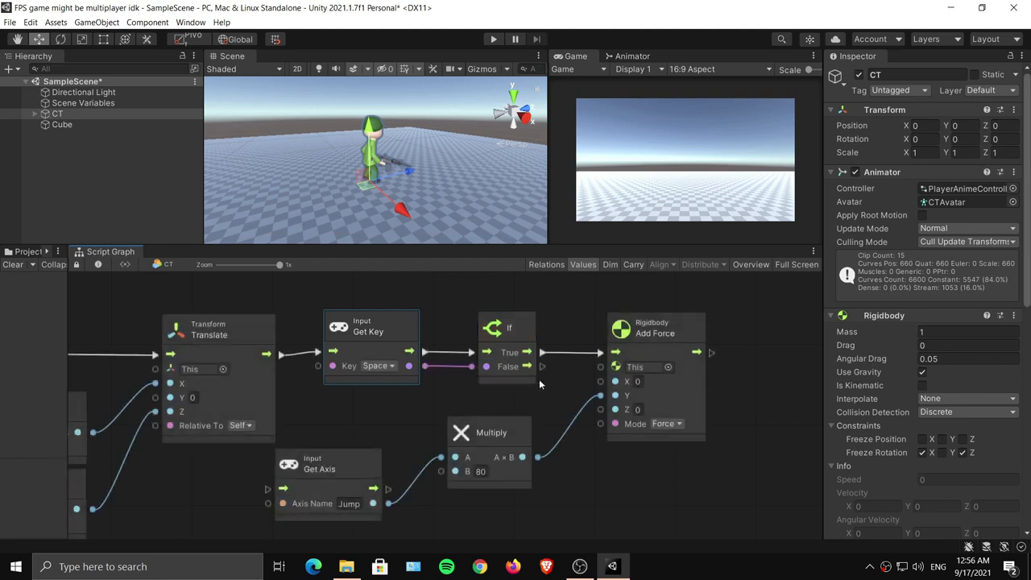
Line up the Get Key, If and Add Force nodes in a straight row with Translate.
{"action": "middle_click_drag", "start_coordinate": [538, 378], "coordinate": [408, 420]}
{"action": "mouse_move", "coordinate": [625, 350]}
{"action": "left_mouse_down"}
{"action": "mouse_move", "coordinate": [644, 329]}
{"action": "mouse_move", "coordinate": [635, 363]}
{"action": "mouse_move", "coordinate": [644, 352]}
{"action": "left_mouse_up"}
{"action": "left_click_drag", "start_coordinate": [461, 367], "coordinate": [461, 366]}
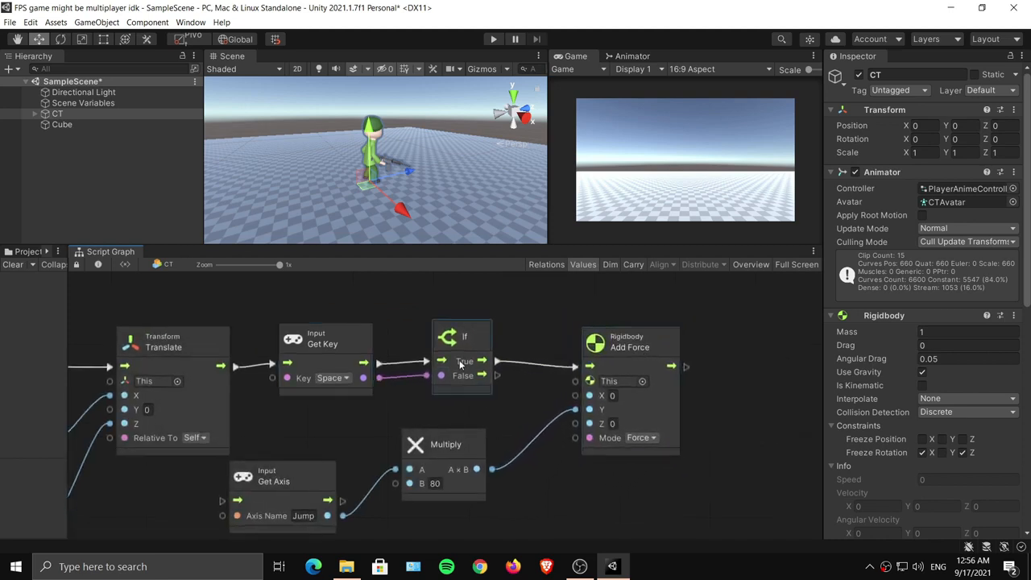
{"action": "left_click_drag", "start_coordinate": [301, 349], "coordinate": [305, 353]}
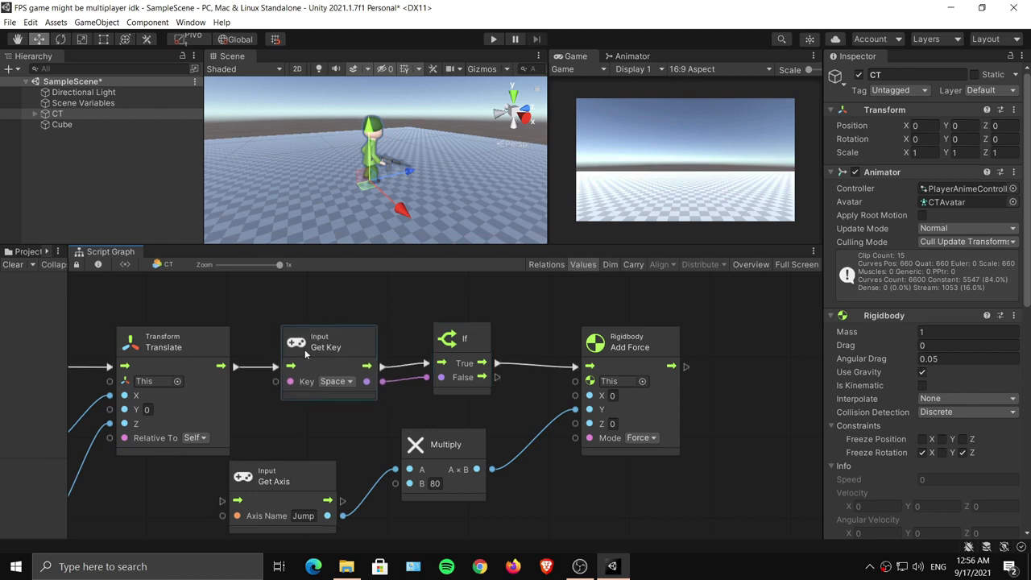
{"action": "left_click_drag", "start_coordinate": [472, 355], "coordinate": [476, 360]}
{"action": "left_click_drag", "start_coordinate": [327, 351], "coordinate": [330, 358]}
{"action": "middle_click_drag", "start_coordinate": [650, 350], "coordinate": [482, 345]}
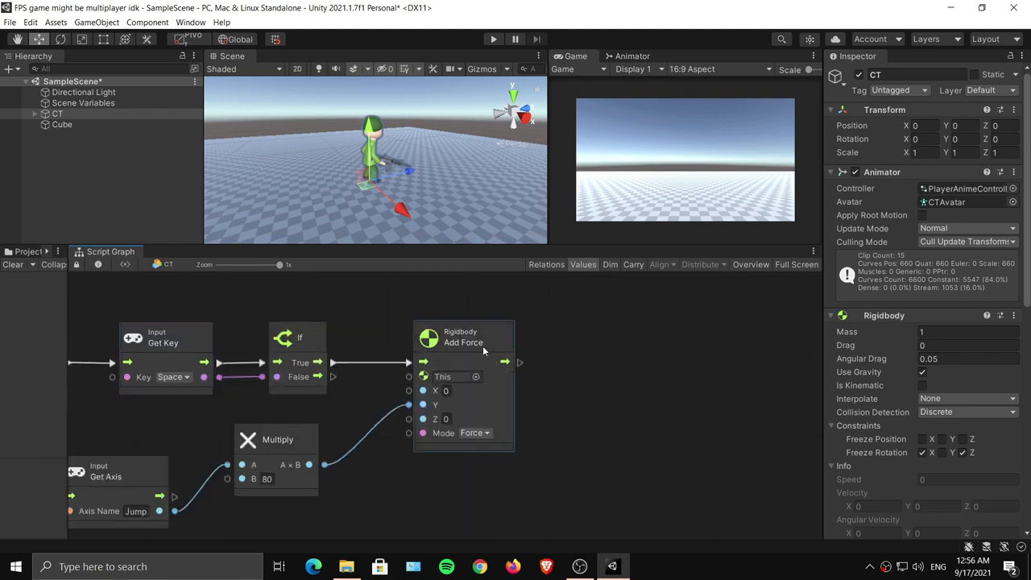
Move the Add Force node farther away from the If node to leave a wide gap between them.
{"action": "left_click_drag", "start_coordinate": [482, 345], "coordinate": [640, 345]}
{"action": "left_click", "coordinate": [310, 348]}
{"action": "middle_click_drag", "start_coordinate": [429, 379], "coordinate": [412, 378]}
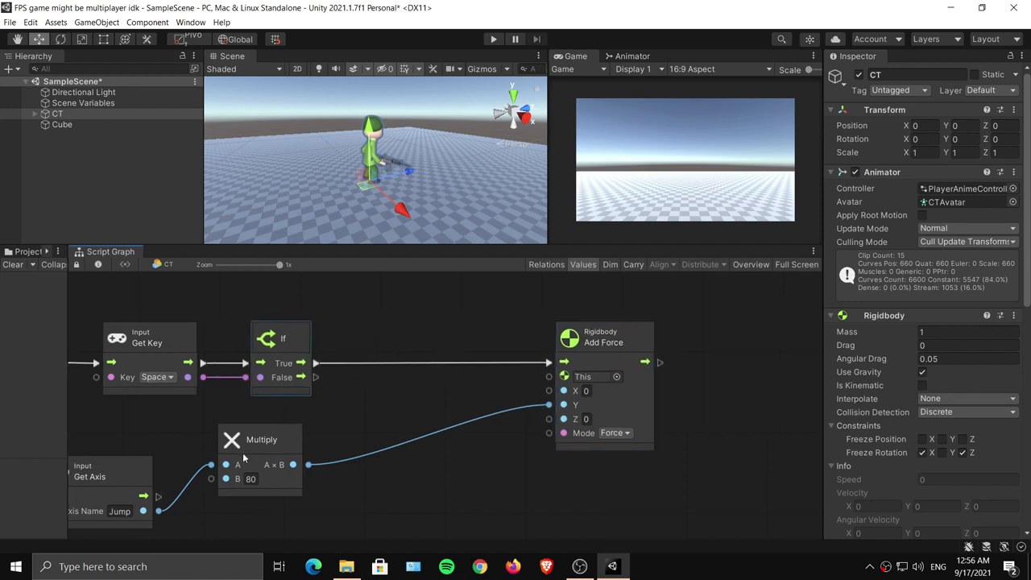
Move the Multiply node down so it lines up with the Jump Get Axis node.
{"action": "middle_click_drag", "start_coordinate": [244, 458], "coordinate": [276, 418]}
{"action": "left_click_drag", "start_coordinate": [275, 419], "coordinate": [293, 463]}
{"action": "mouse_move", "coordinate": [383, 396]}
{"action": "middle_mouse_down"}
{"action": "mouse_move", "coordinate": [482, 430]}
{"action": "mouse_move", "coordinate": [387, 395]}
{"action": "middle_mouse_up"}
{"action": "middle_click_drag", "start_coordinate": [498, 401], "coordinate": [477, 412]}
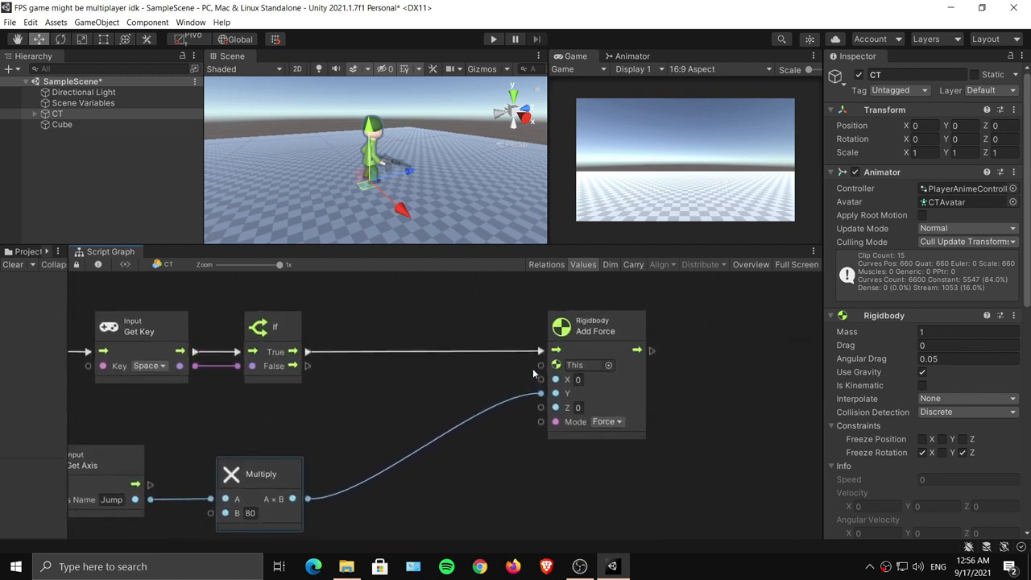
Add a Physics Overlap Sphere (Position, Radius) node between the If and Add Force nodes.
{"action": "middle_click_drag", "start_coordinate": [297, 326], "coordinate": [340, 356]}
{"action": "middle_click_drag", "start_coordinate": [422, 337], "coordinate": [375, 311]}
{"action": "right_click", "coordinate": [375, 309]}
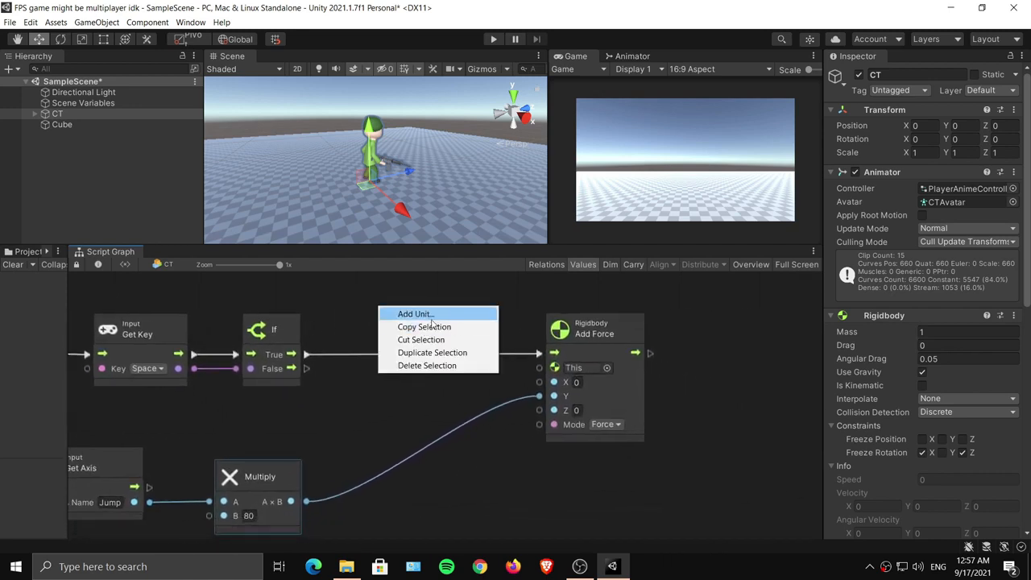
{"action": "left_click", "coordinate": [432, 316]}
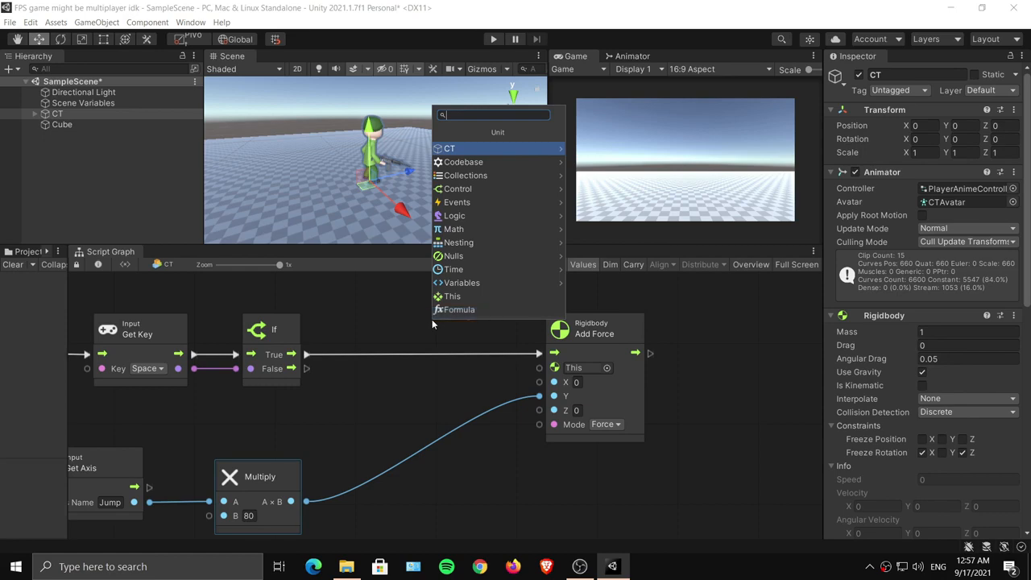
{"action": "type", "text": "over"}
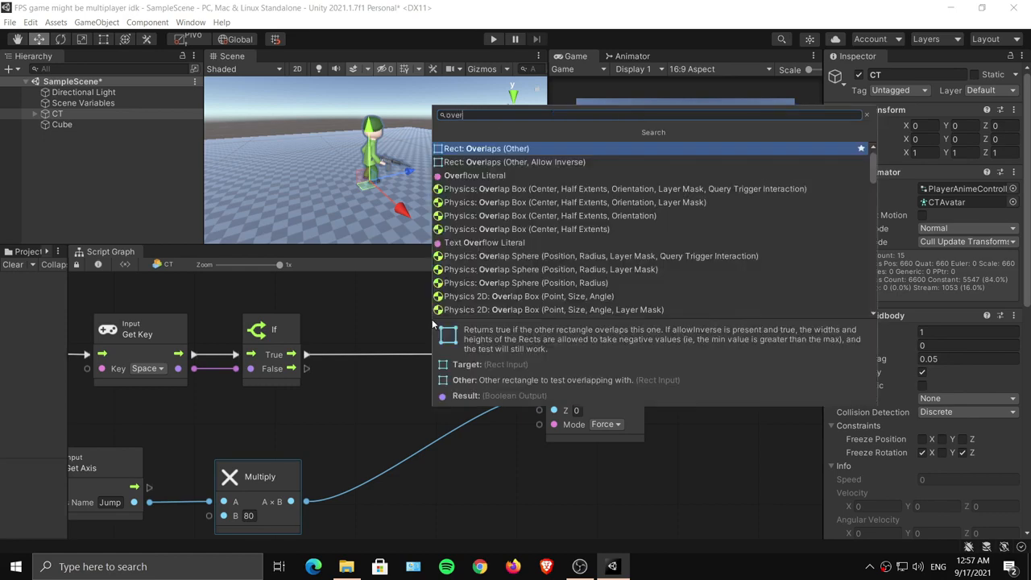
{"action": "type", "text": "lap"}
{"action": "key", "text": "Down"}
{"action": "key", "text": "Down"}
{"action": "key", "text": "Down"}
{"action": "key", "text": "Down"}
{"action": "key", "text": "Down"}
{"action": "key", "text": "Down"}
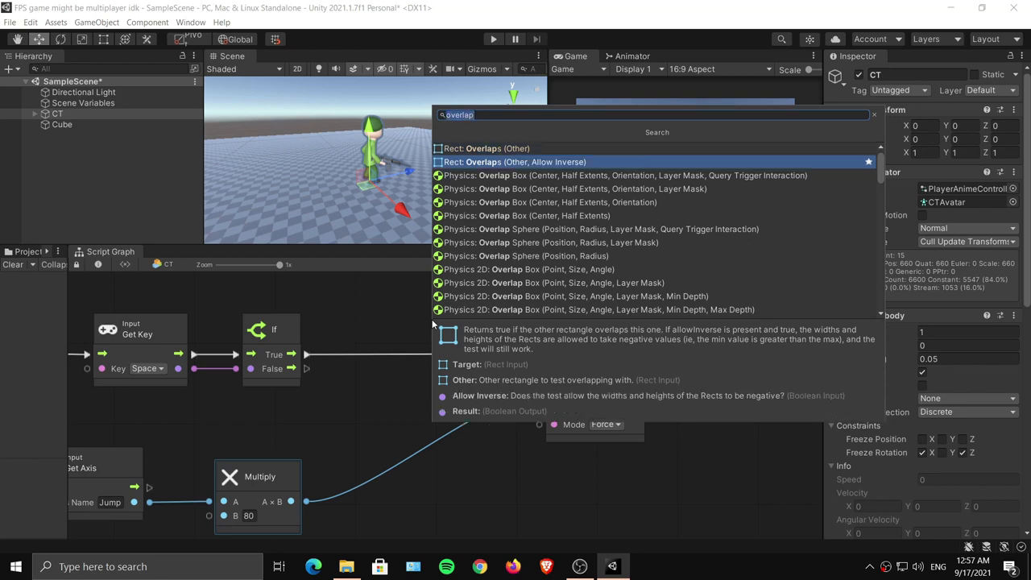
{"action": "key", "text": "Down"}
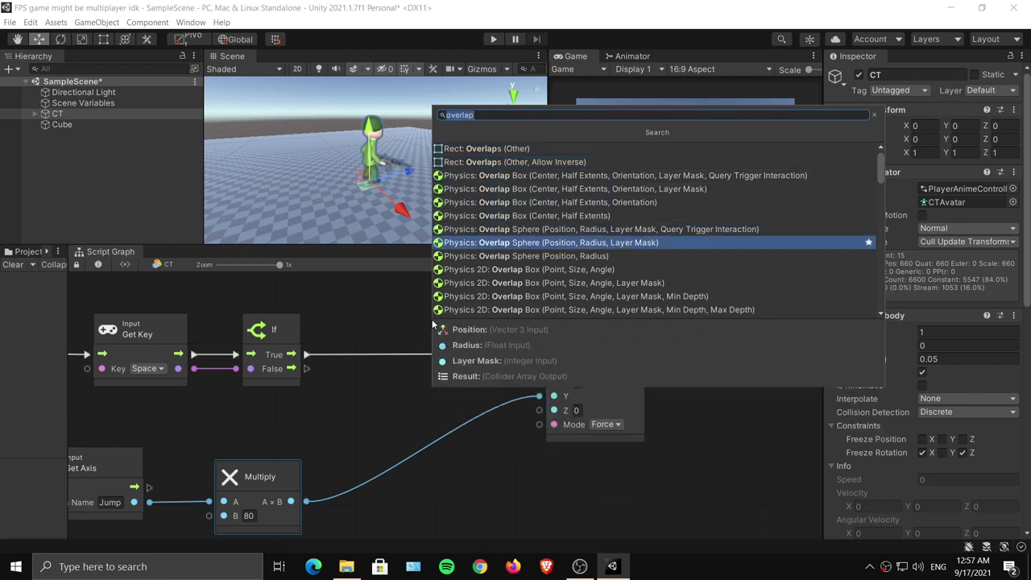
{"action": "key", "text": "Up"}
{"action": "key", "text": "Up"}
{"action": "key", "text": "Down"}
{"action": "key", "text": "Down"}
{"action": "key", "text": "Down"}
{"action": "key", "text": "Up"}
{"action": "key", "text": "Up"}
{"action": "key", "text": "Up"}
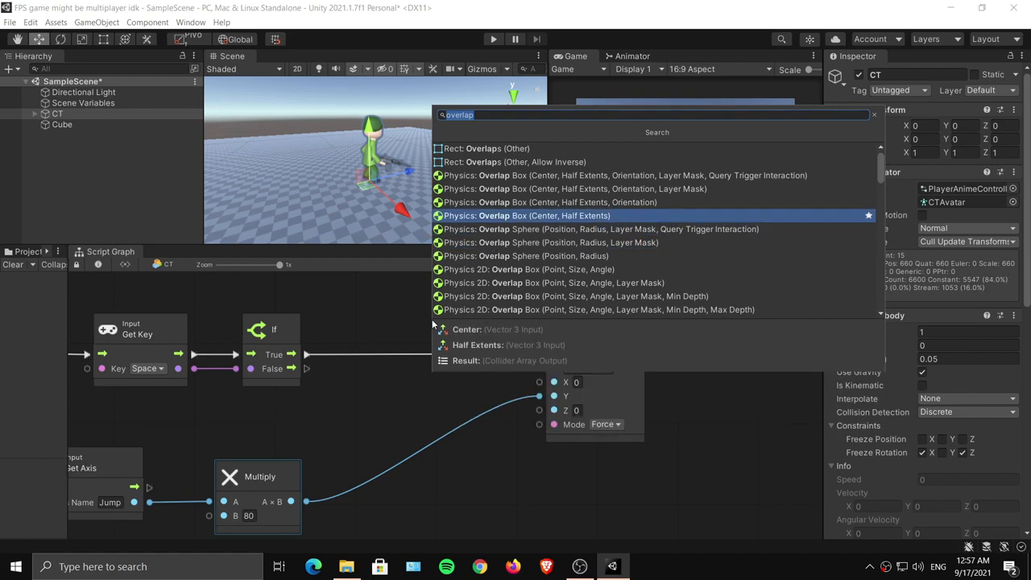
{"action": "key", "text": "Down"}
{"action": "key", "text": "Down"}
{"action": "key", "text": "Down"}
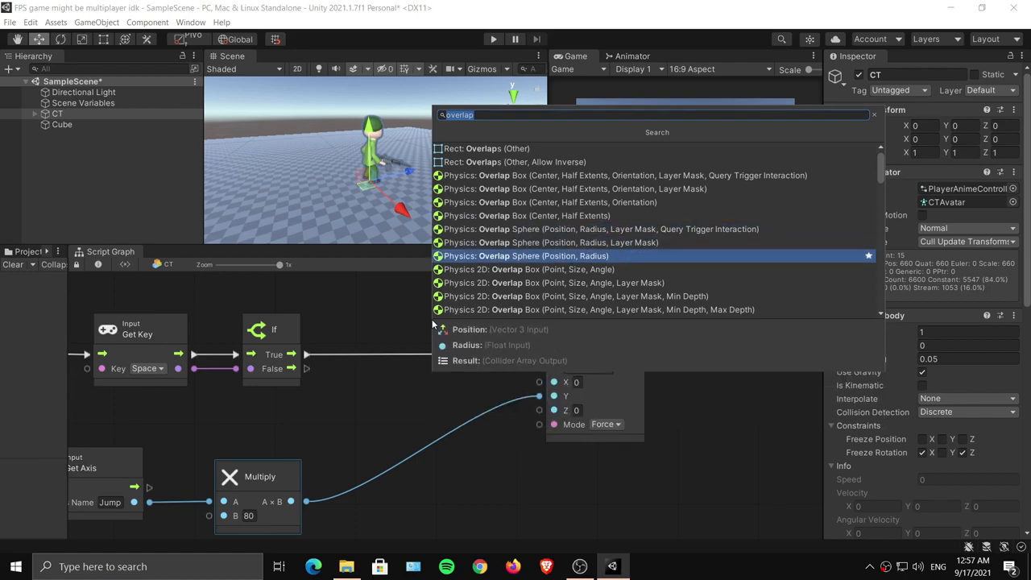
{"action": "key", "text": "Return"}
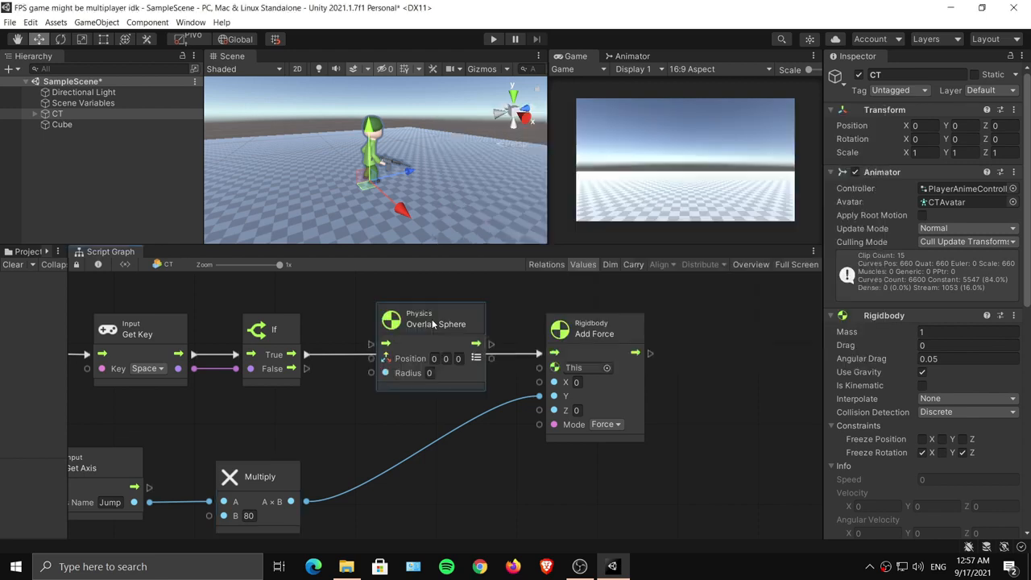
{"action": "left_click_drag", "start_coordinate": [412, 328], "coordinate": [405, 336]}
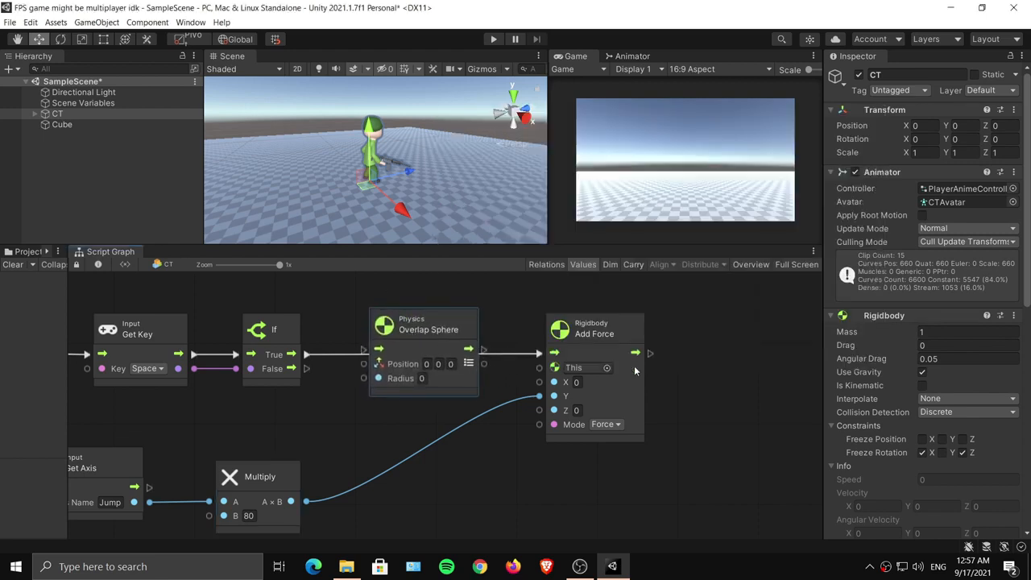
Shift the Add Force and If nodes farther along the row to open a wide gap after Get Key.
{"action": "left_click_drag", "start_coordinate": [593, 330], "coordinate": [699, 334]}
{"action": "middle_click_drag", "start_coordinate": [246, 378], "coordinate": [290, 389]}
{"action": "left_click_drag", "start_coordinate": [317, 355], "coordinate": [617, 353]}
{"action": "middle_click_drag", "start_coordinate": [609, 389], "coordinate": [533, 346]}
{"action": "left_click_drag", "start_coordinate": [677, 320], "coordinate": [687, 320]}
Move the Jump Get Axis and Multiply nodes along beneath the relocated If node.
{"action": "middle_click_drag", "start_coordinate": [423, 460], "coordinate": [479, 435]}
{"action": "left_click_drag", "start_coordinate": [122, 366], "coordinate": [282, 476]}
{"action": "left_click_drag", "start_coordinate": [299, 428], "coordinate": [649, 456]}
{"action": "middle_click_drag", "start_coordinate": [531, 380], "coordinate": [641, 447]}
Place the Overlap Sphere node below Get Key and space Add Force farther away from If.
{"action": "left_click_drag", "start_coordinate": [544, 341], "coordinate": [251, 428]}
{"action": "middle_click_drag", "start_coordinate": [624, 430], "coordinate": [433, 301]}
{"action": "middle_click_drag", "start_coordinate": [652, 325], "coordinate": [587, 425]}
{"action": "left_click_drag", "start_coordinate": [625, 372], "coordinate": [717, 365]}
{"action": "middle_click_drag", "start_coordinate": [351, 484], "coordinate": [499, 432]}
{"action": "middle_click_drag", "start_coordinate": [232, 384], "coordinate": [425, 400]}
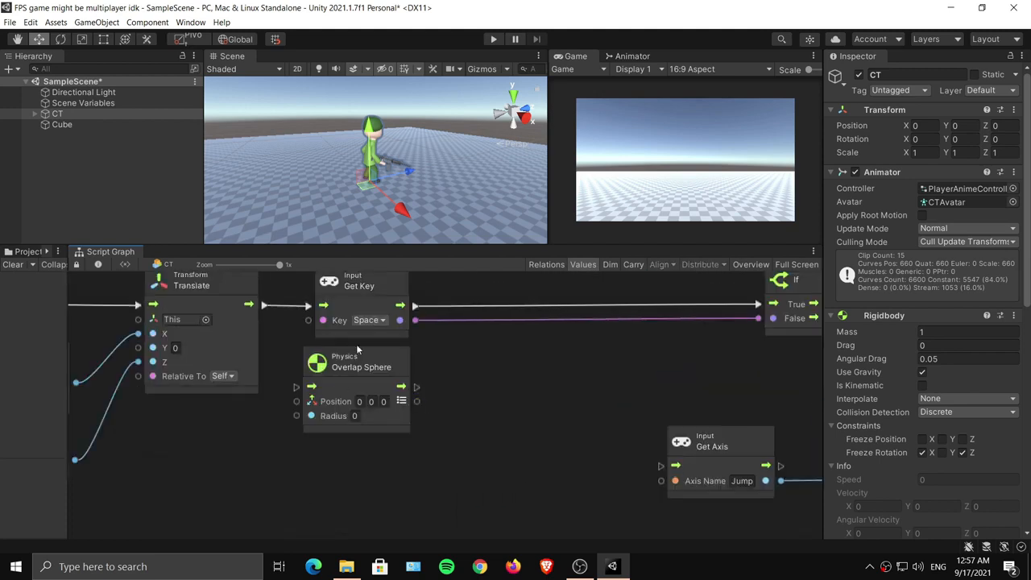
Expand the whole CT hierarchy and examine the player's pivot location around the feet in the scene.
{"action": "left_click", "coordinate": [35, 113], "text": "alt"}
{"action": "left_click_drag", "start_coordinate": [425, 203], "coordinate": [354, 193], "text": "alt"}
{"action": "scroll", "coordinate": [455, 176], "scroll_direction": "up", "scroll_amount": 6}
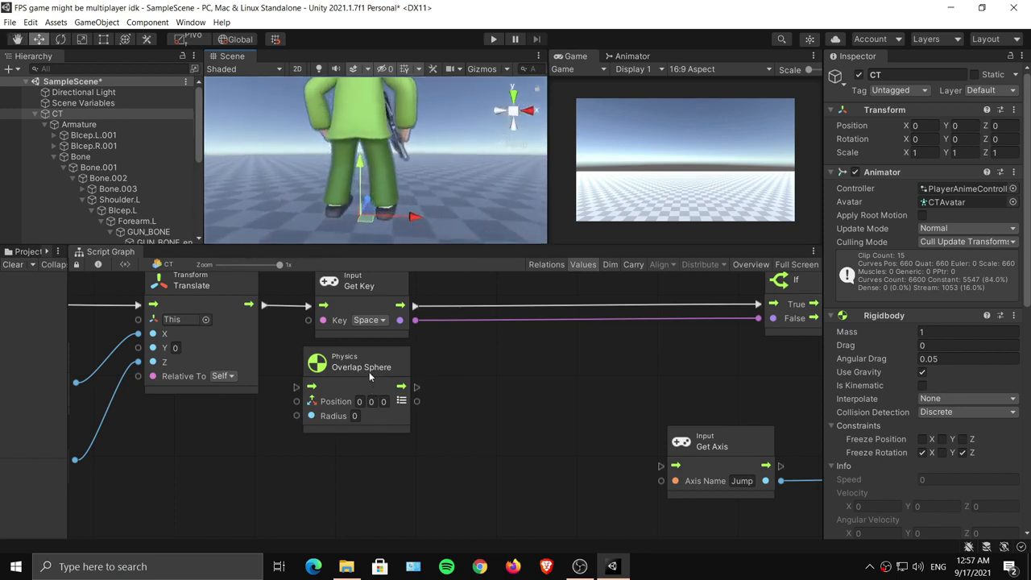
{"action": "left_click_drag", "start_coordinate": [369, 375], "coordinate": [380, 377]}
{"action": "left_click", "coordinate": [194, 40]}
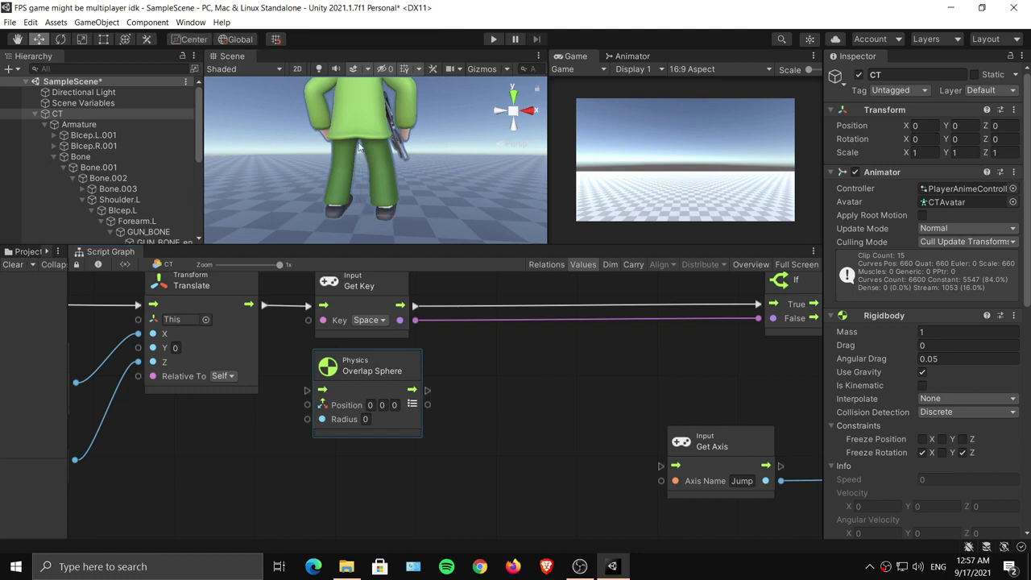
{"action": "middle_click_drag", "start_coordinate": [369, 123], "coordinate": [383, 151]}
{"action": "scroll", "coordinate": [383, 151], "scroll_direction": "down", "scroll_amount": 5}
{"action": "scroll", "coordinate": [385, 151], "scroll_direction": "up", "scroll_amount": 2}
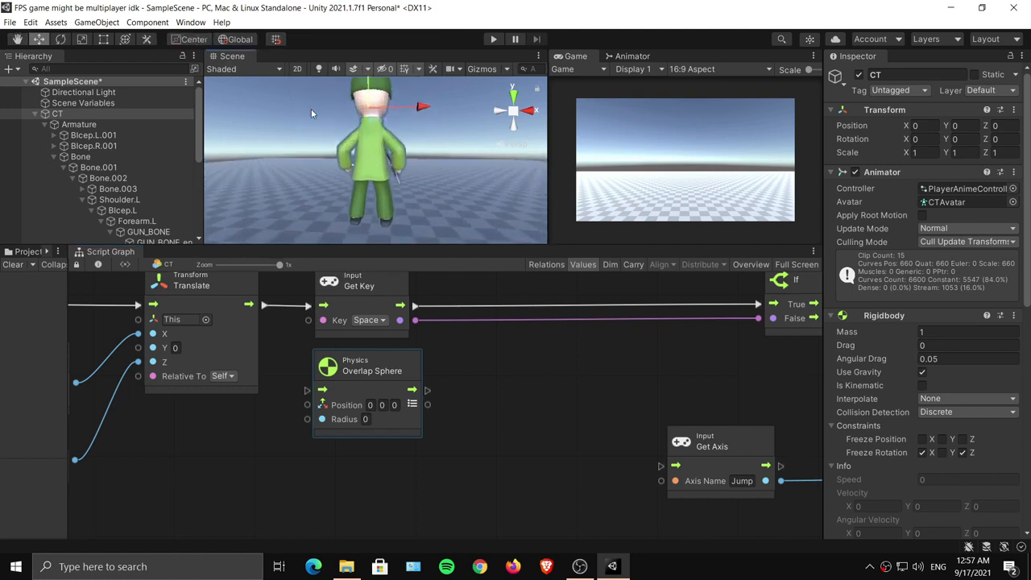
{"action": "left_click", "coordinate": [185, 40]}
{"action": "left_click_drag", "start_coordinate": [451, 185], "coordinate": [400, 147], "text": "alt"}
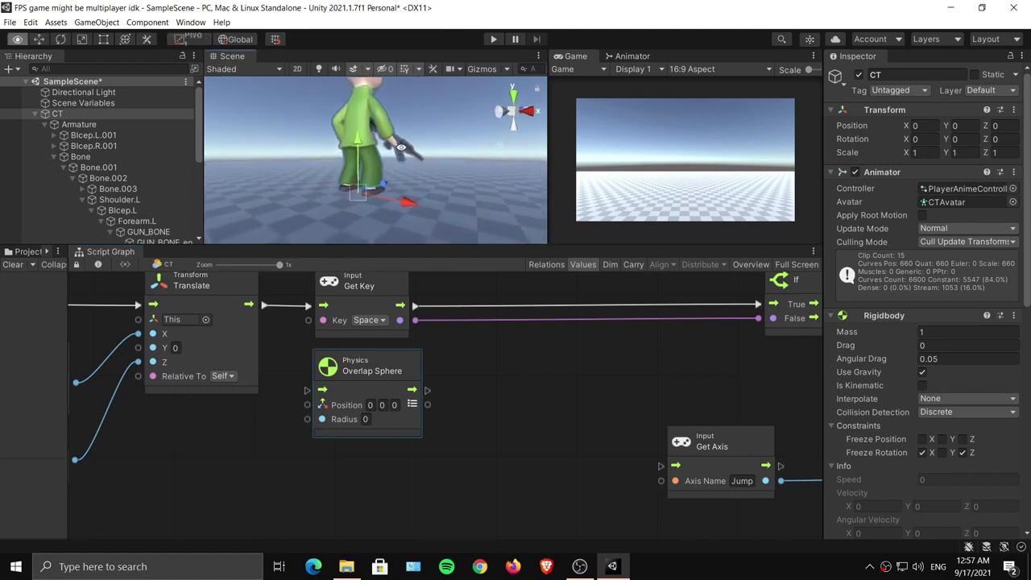
{"action": "scroll", "coordinate": [401, 148], "scroll_direction": "up", "scroll_amount": 10}
{"action": "left_click_drag", "start_coordinate": [330, 193], "coordinate": [418, 179], "text": "alt"}
Add a Transform Get Position node and connect its output to the Overlap Sphere's Position input.
{"action": "left_click_drag", "start_coordinate": [376, 374], "coordinate": [456, 386]}
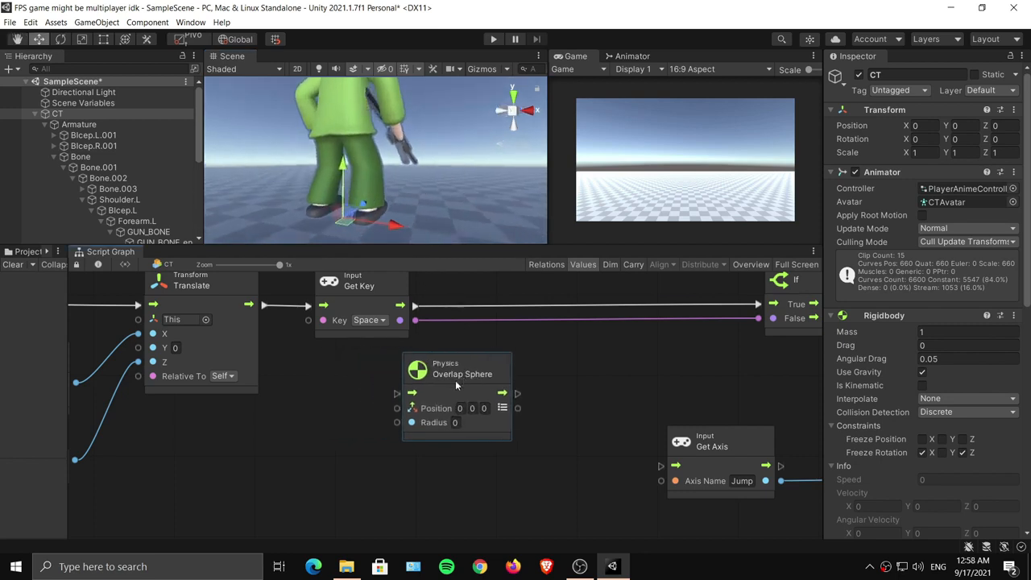
{"action": "right_click", "coordinate": [265, 448]}
{"action": "left_click", "coordinate": [304, 452]}
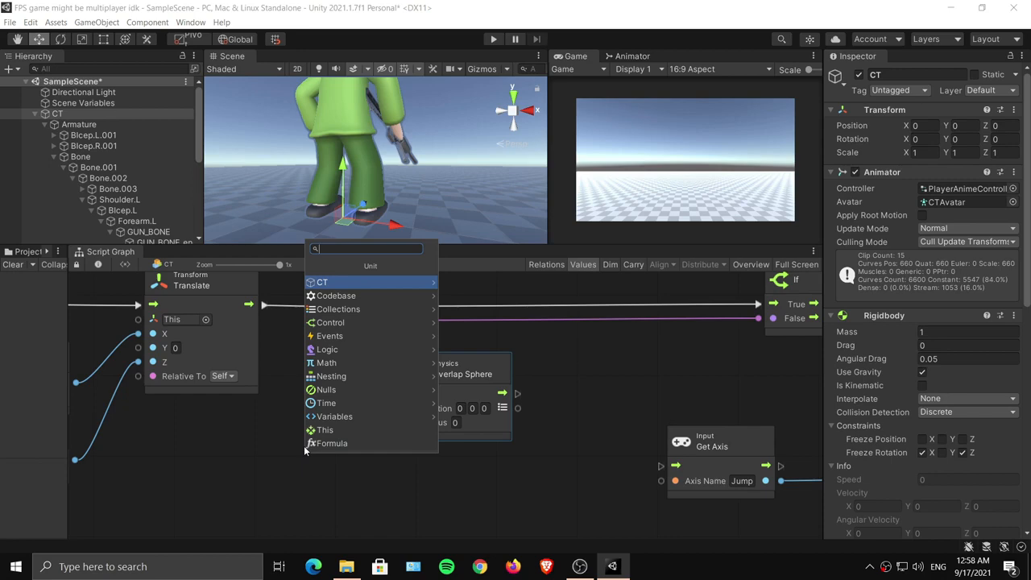
{"action": "type", "text": "getpo"}
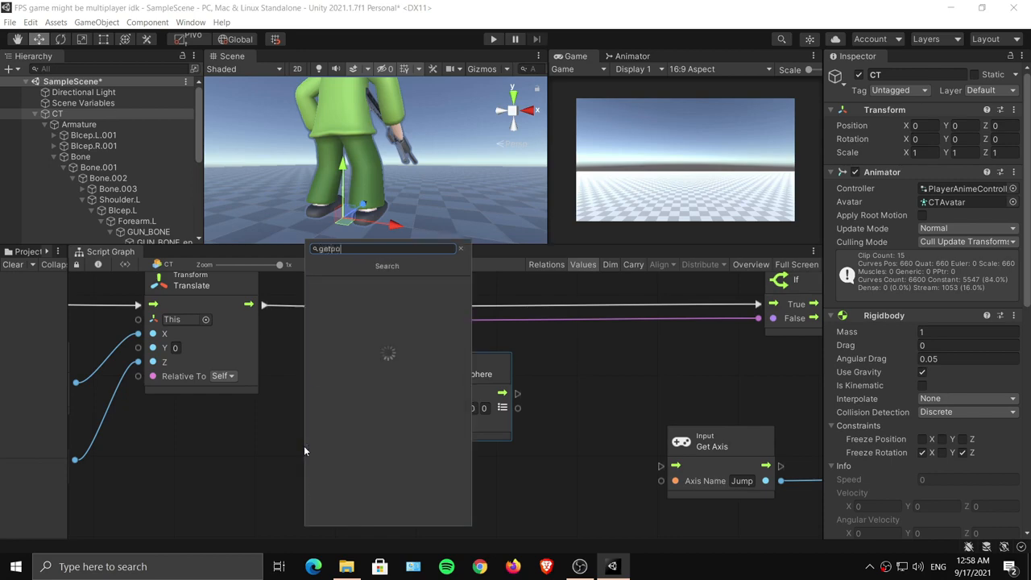
{"action": "type", "text": "siton"}
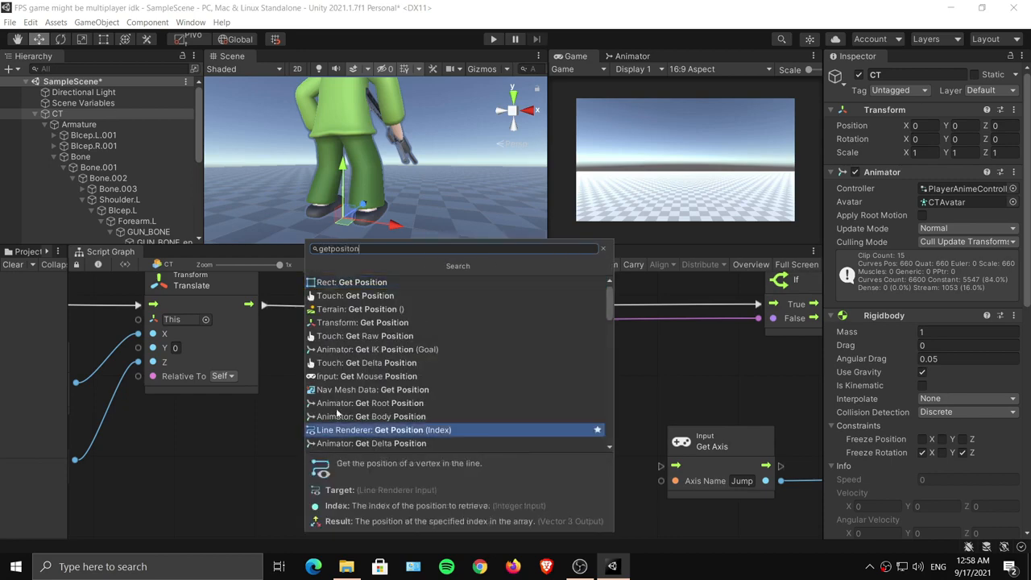
{"action": "left_click", "coordinate": [424, 322]}
{"action": "left_click_drag", "start_coordinate": [311, 467], "coordinate": [396, 408]}
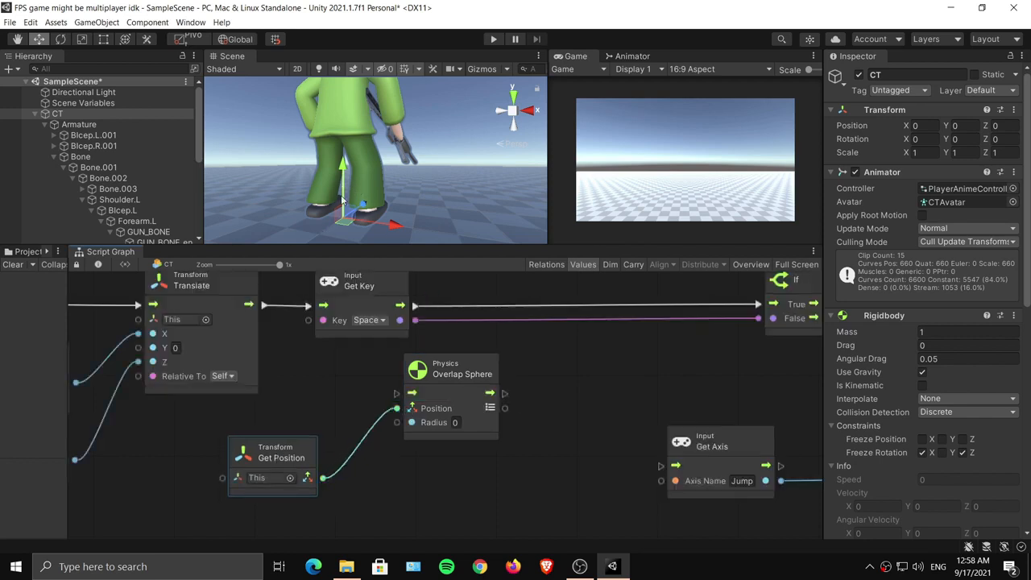
Create an empty child object named Groundcheck under CT and enlarge the Scene view.
{"action": "left_click_drag", "start_coordinate": [318, 226], "coordinate": [369, 208], "text": "alt"}
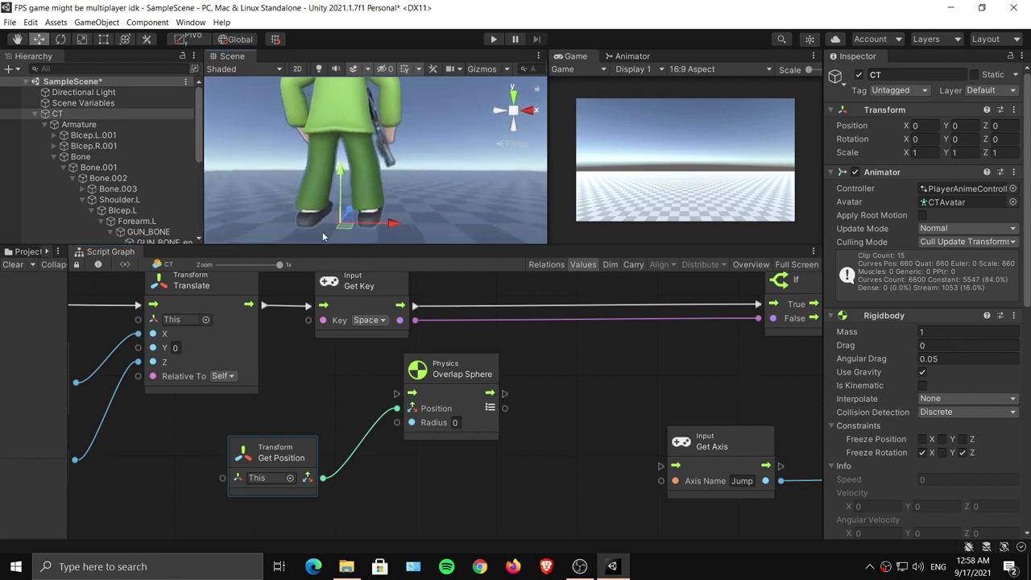
{"action": "left_click_drag", "start_coordinate": [350, 174], "coordinate": [310, 202], "text": "alt"}
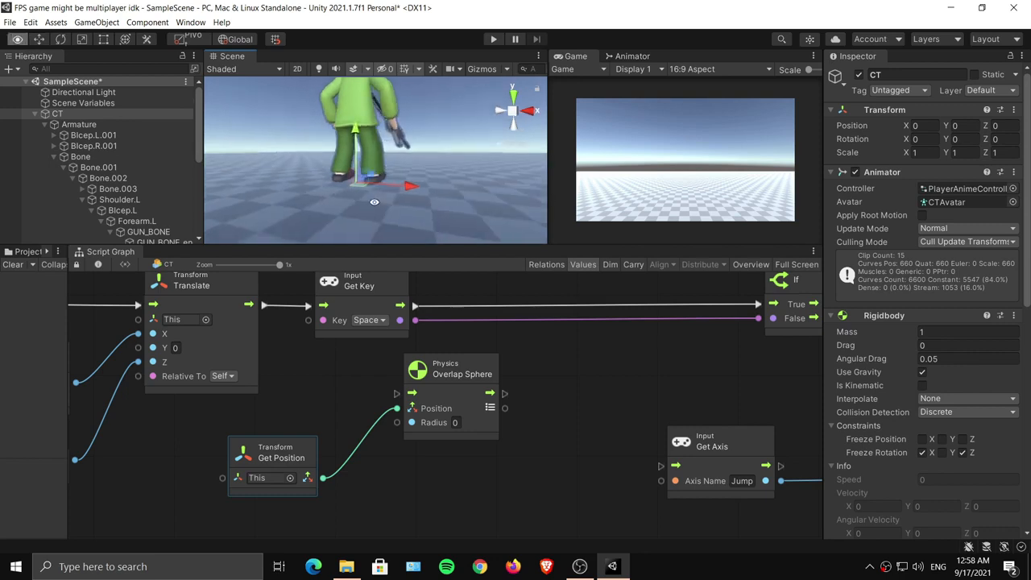
{"action": "right_click", "coordinate": [58, 115]}
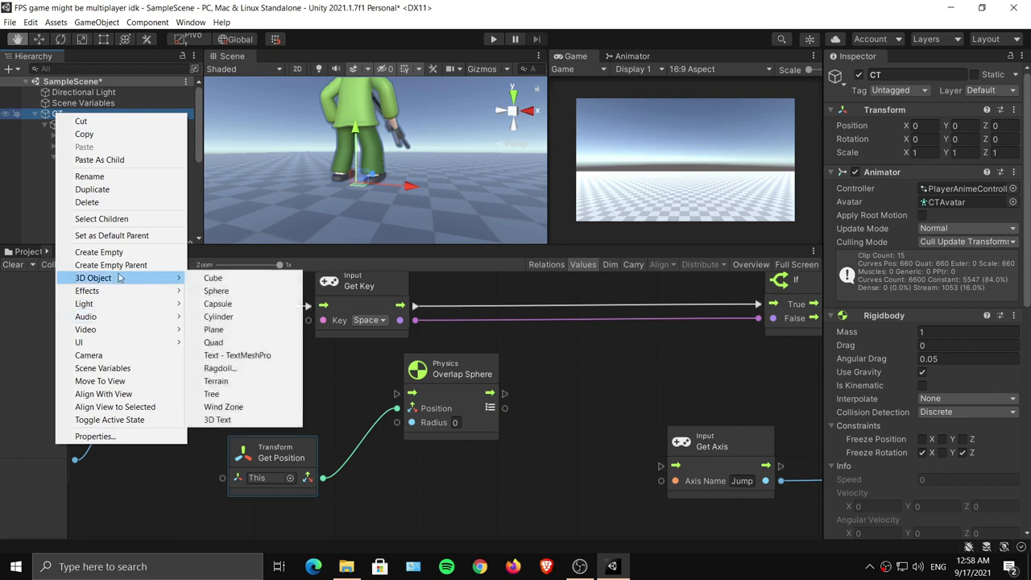
{"action": "left_click", "coordinate": [99, 252]}
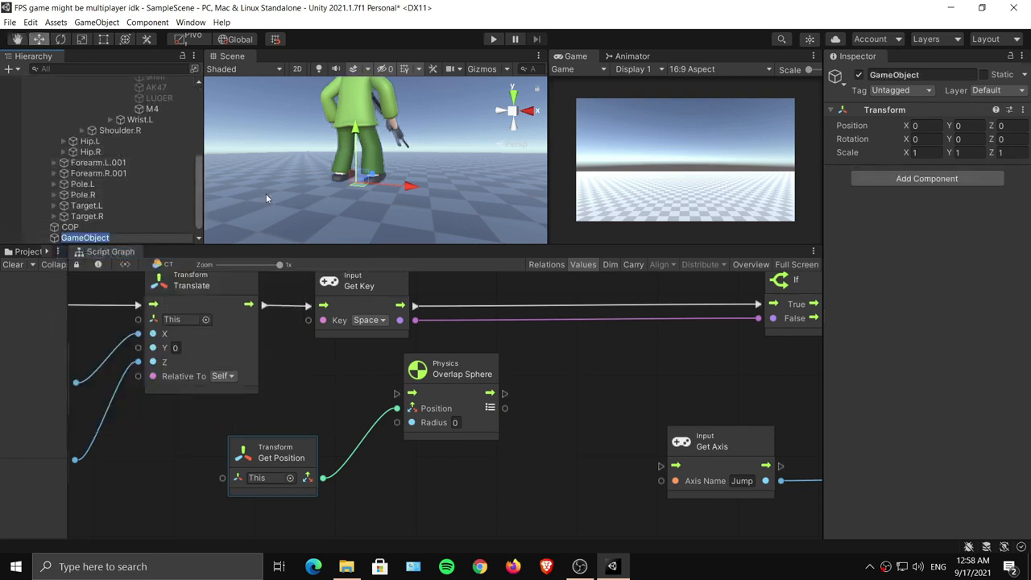
{"action": "type", "text": "Groundcheck"}
{"action": "key", "text": "Return"}
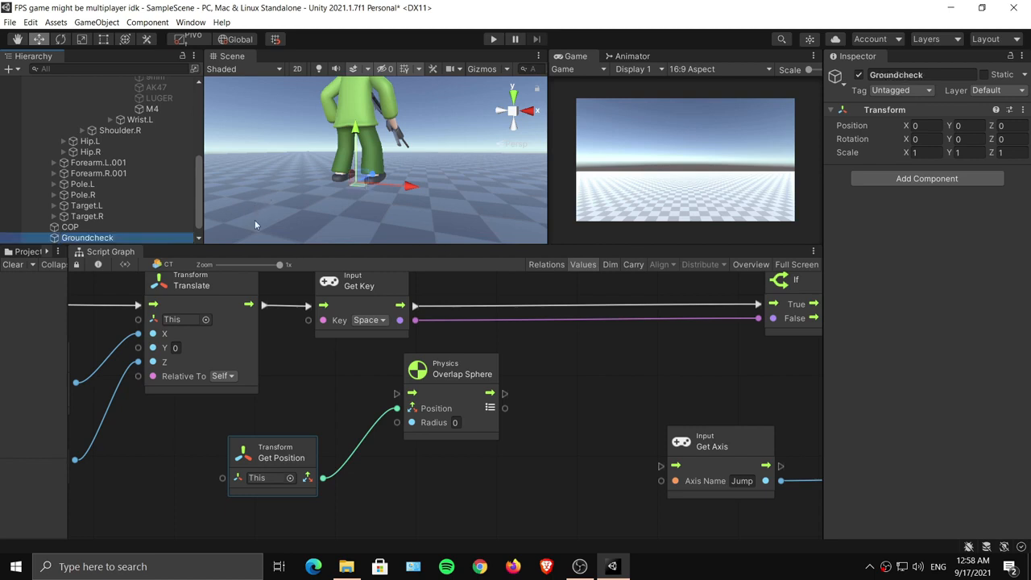
{"action": "left_click_drag", "start_coordinate": [300, 246], "coordinate": [306, 311]}
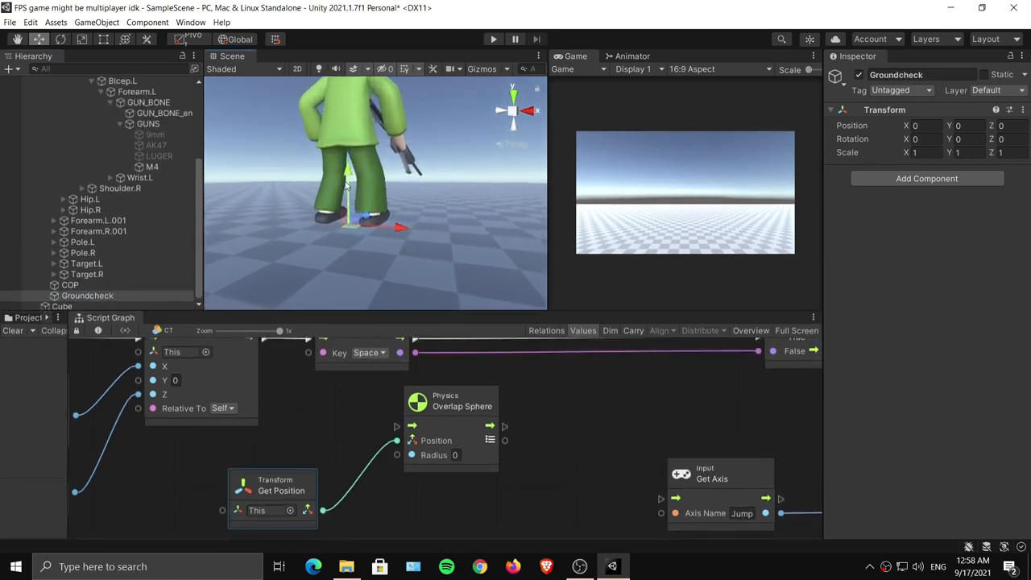
{"action": "left_click_drag", "start_coordinate": [345, 181], "coordinate": [362, 136]}
{"action": "key", "text": "ctrl+z"}
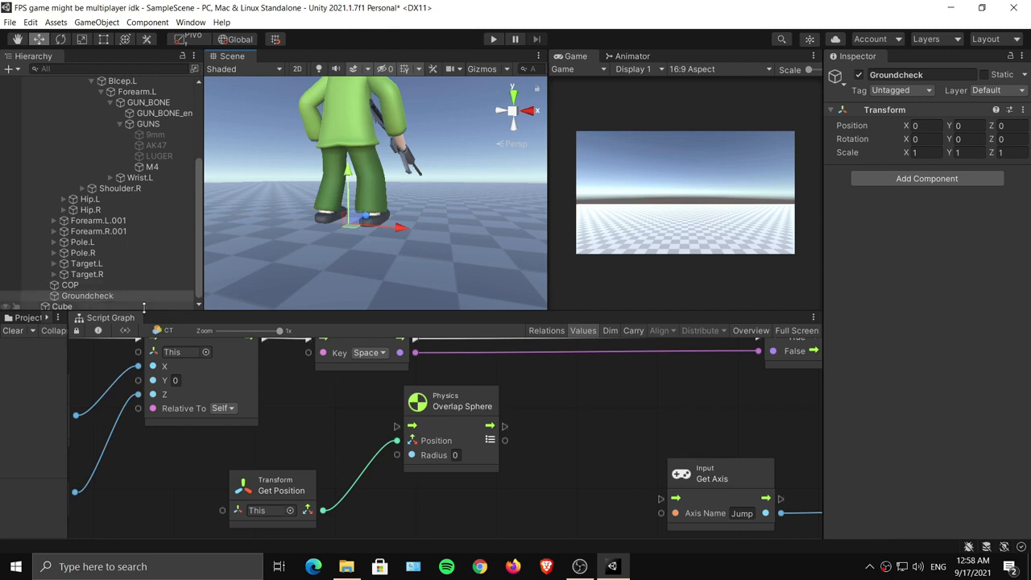
Try to pick a different target transform for the Get Position node.
{"action": "middle_click_drag", "start_coordinate": [350, 437], "coordinate": [384, 372]}
{"action": "left_click_drag", "start_coordinate": [325, 424], "coordinate": [355, 419]}
{"action": "left_click", "coordinate": [352, 442]}
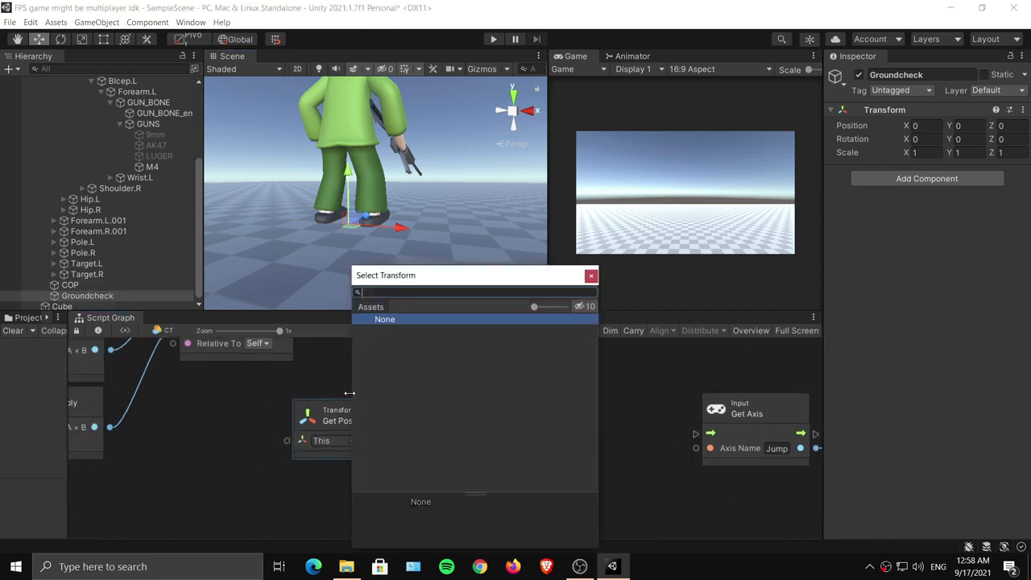
{"action": "left_click", "coordinate": [304, 432]}
{"action": "left_click_drag", "start_coordinate": [277, 441], "coordinate": [257, 446]}
{"action": "left_click", "coordinate": [246, 432]}
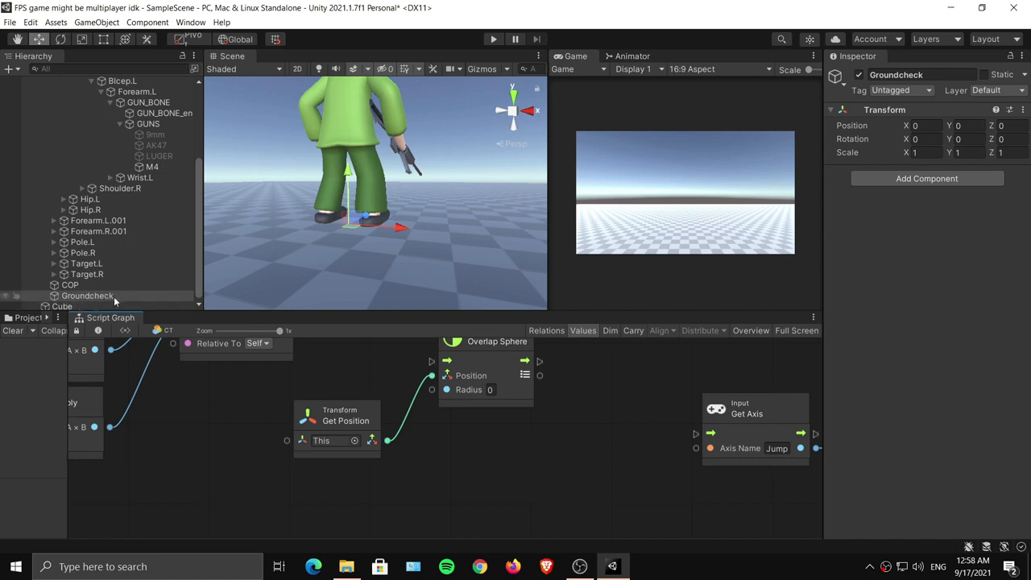
Move the Get Position and Overlap Sphere nodes slightly closer together.
{"action": "middle_click_drag", "start_coordinate": [452, 389], "coordinate": [419, 444]}
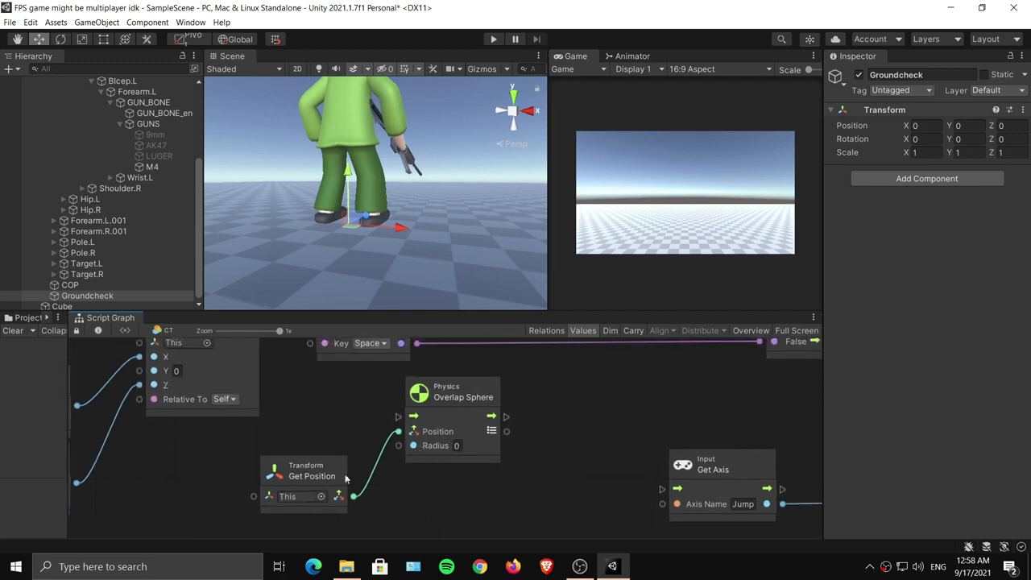
{"action": "mouse_move", "coordinate": [315, 465]}
{"action": "left_mouse_down"}
{"action": "mouse_move", "coordinate": [334, 440]}
{"action": "mouse_move", "coordinate": [318, 452]}
{"action": "left_mouse_up"}
{"action": "left_click_drag", "start_coordinate": [457, 397], "coordinate": [453, 400]}
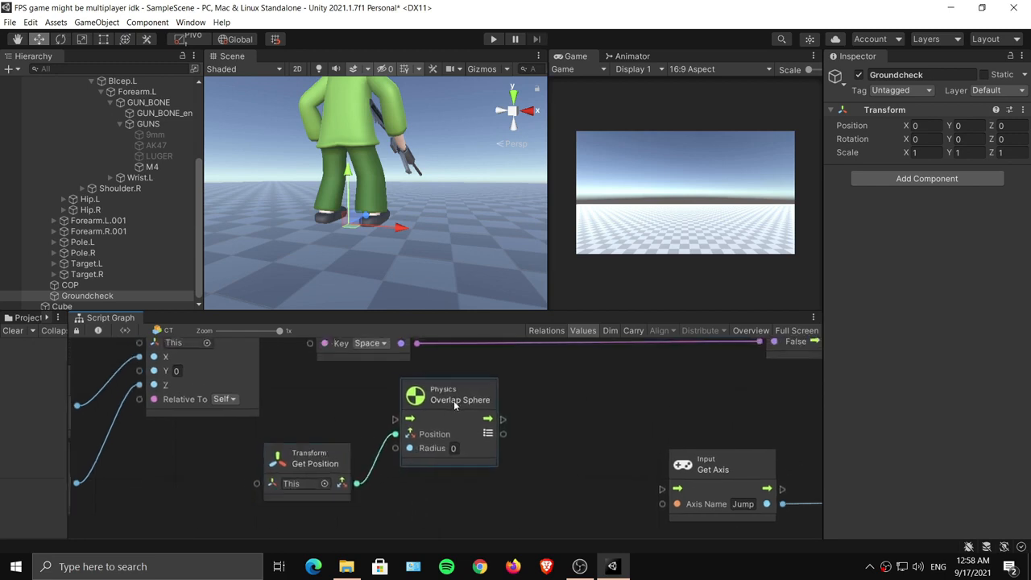
{"action": "key", "text": "ctrl+z"}
{"action": "key", "text": "ctrl+y"}
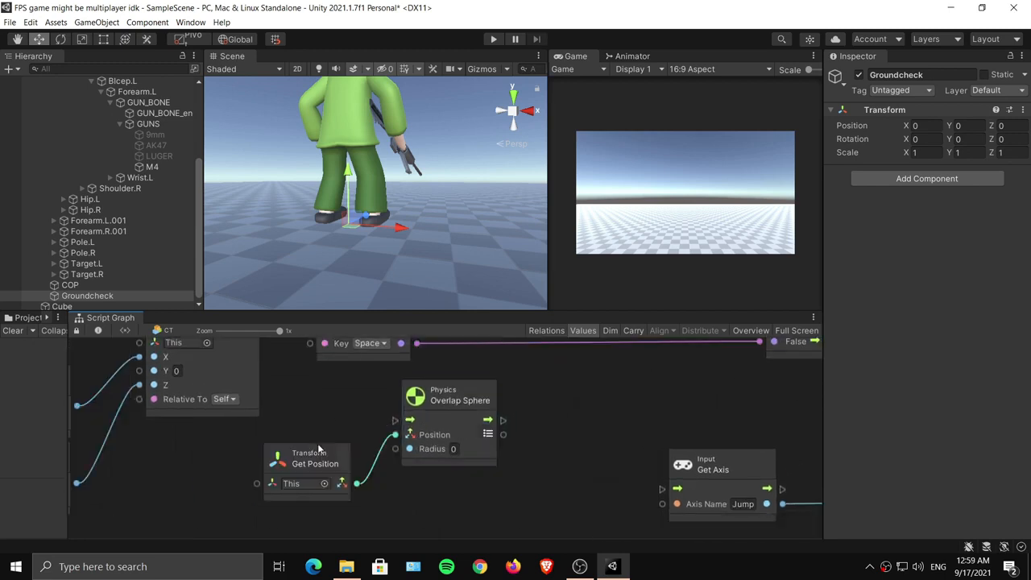
Maximize the script graph and set the Overlap Sphere's radius to 1.
{"action": "double_click", "coordinate": [625, 413]}
{"action": "middle_click_drag", "start_coordinate": [358, 400], "coordinate": [353, 355]}
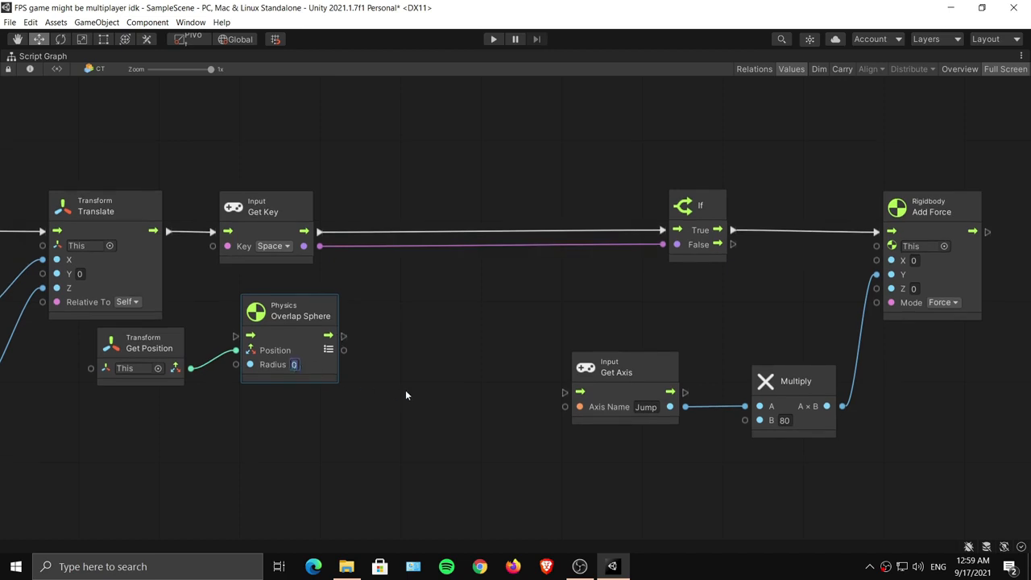
{"action": "type", "text": "1"}
{"action": "left_click", "coordinate": [405, 389]}
Add a Count Items node fed by the Overlap Sphere's result, and restore the normal editor layout.
{"action": "middle_click_drag", "start_coordinate": [417, 333], "coordinate": [411, 371]}
{"action": "left_click_drag", "start_coordinate": [338, 389], "coordinate": [407, 386]}
{"action": "left_click", "coordinate": [578, 369]}
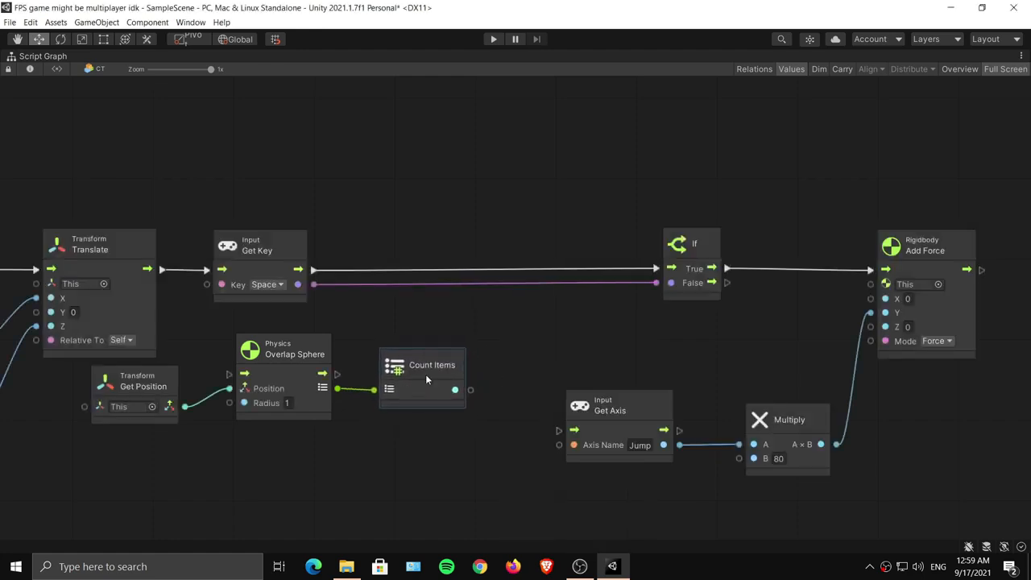
{"action": "key", "text": "shift+space"}
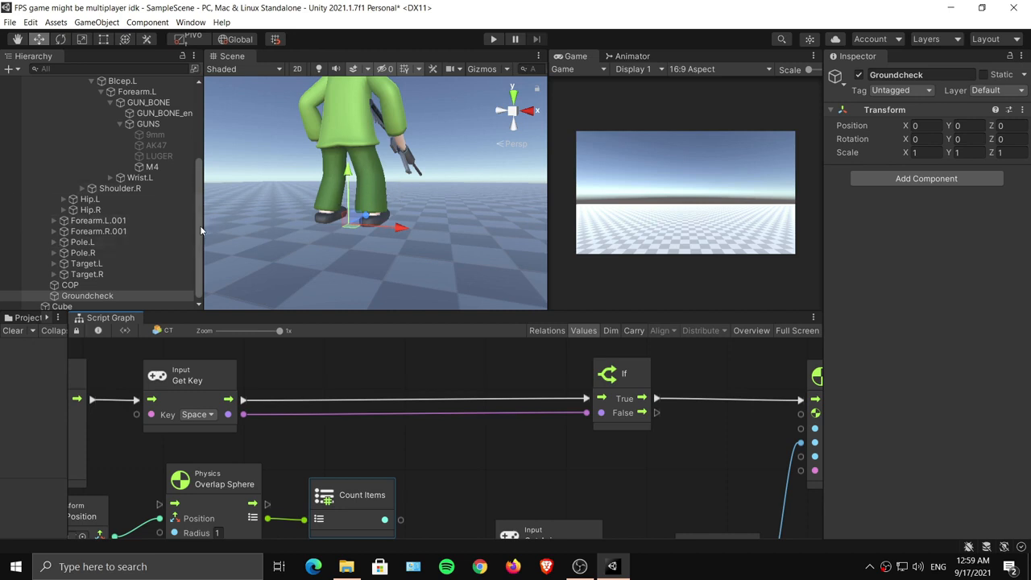
Select the CT object and examine its Capsule Collider settings and the collider's extent around the feet in the scene.
{"action": "scroll", "coordinate": [201, 231], "scroll_direction": "up", "scroll_amount": 5}
{"action": "left_click", "coordinate": [58, 114]}
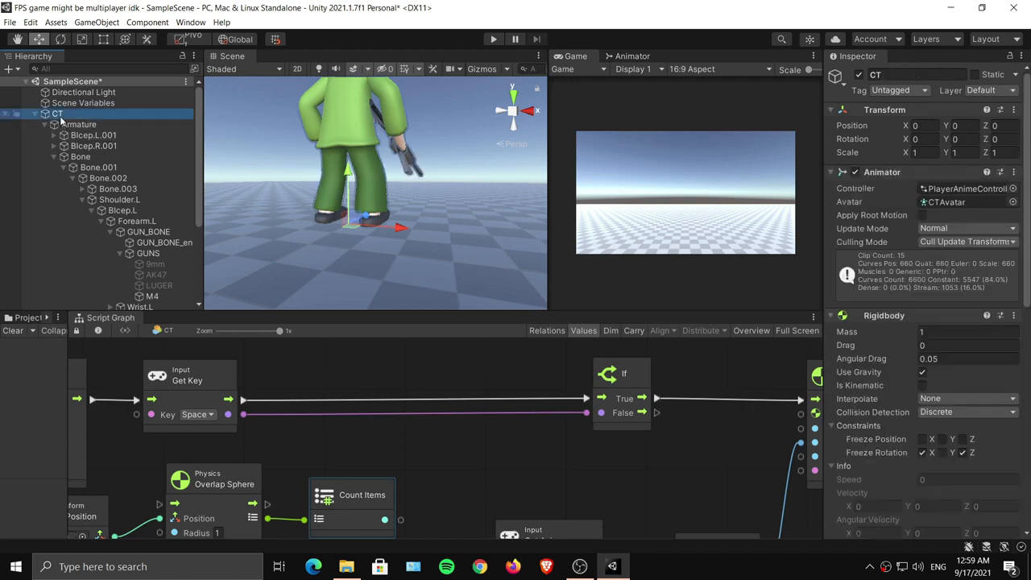
{"action": "scroll", "coordinate": [966, 241], "scroll_direction": "down", "scroll_amount": 8}
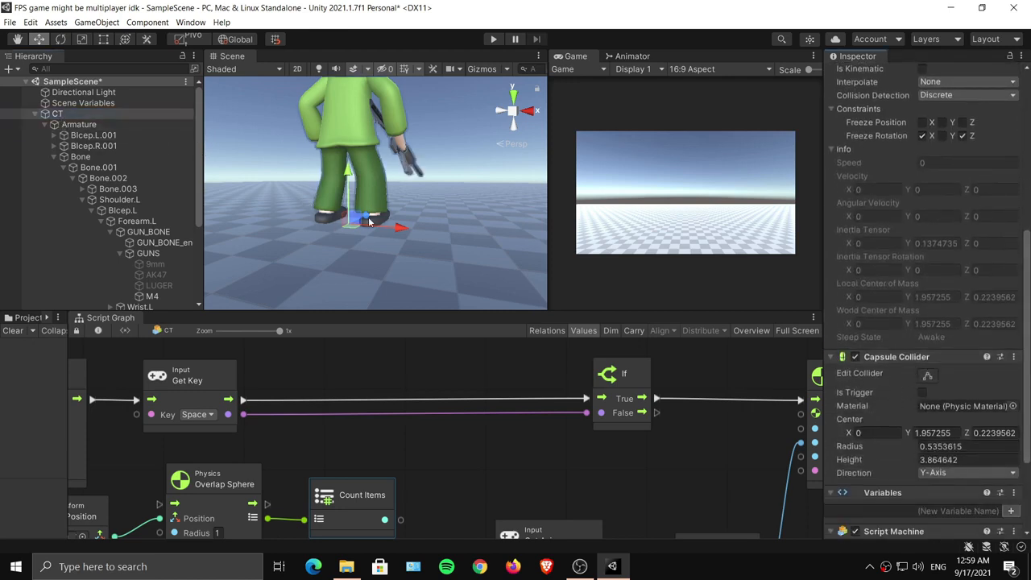
{"action": "left_click", "coordinate": [486, 70]}
{"action": "right_click_drag", "start_coordinate": [265, 195], "coordinate": [265, 196]}
{"action": "key", "text": "w"}
{"action": "key", "text": "w"}
{"action": "scroll", "coordinate": [265, 196], "scroll_direction": "down", "scroll_amount": 5}
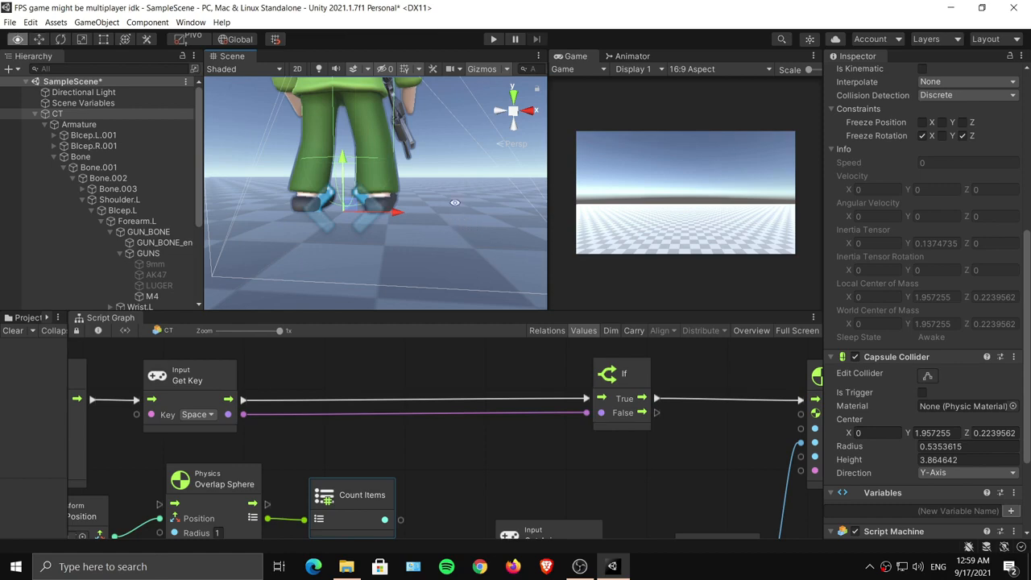
{"action": "left_click_drag", "start_coordinate": [465, 184], "coordinate": [405, 274], "text": "alt"}
{"action": "scroll", "coordinate": [407, 262], "scroll_direction": "down", "scroll_amount": 5}
{"action": "scroll", "coordinate": [471, 395], "scroll_direction": "down", "scroll_amount": 8}
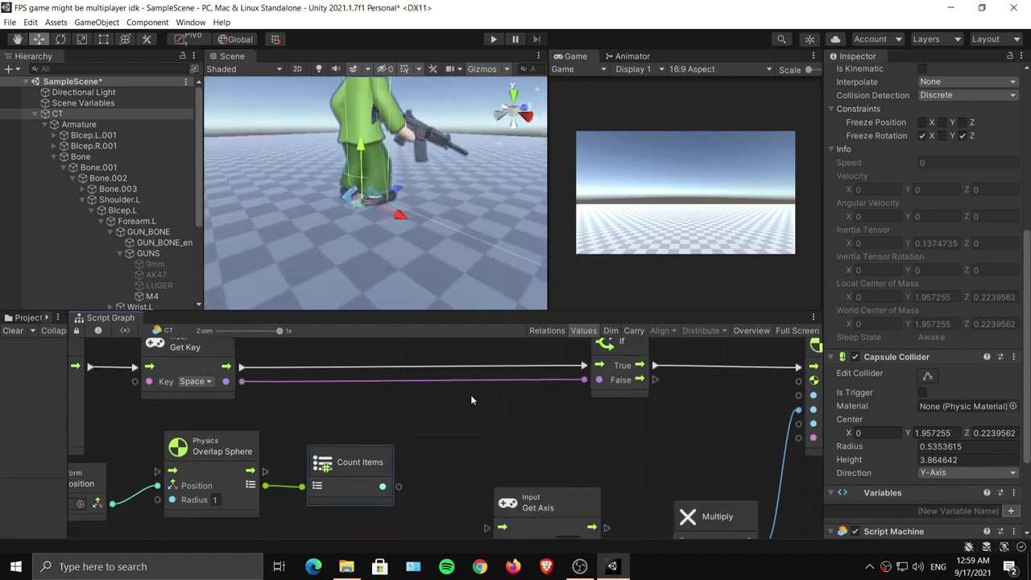
Maximize the script graph and add a Greater node whose A input comes from the Count Items result.
{"action": "middle_click_drag", "start_coordinate": [475, 393], "coordinate": [508, 421]}
{"action": "left_click_drag", "start_coordinate": [384, 431], "coordinate": [669, 432]}
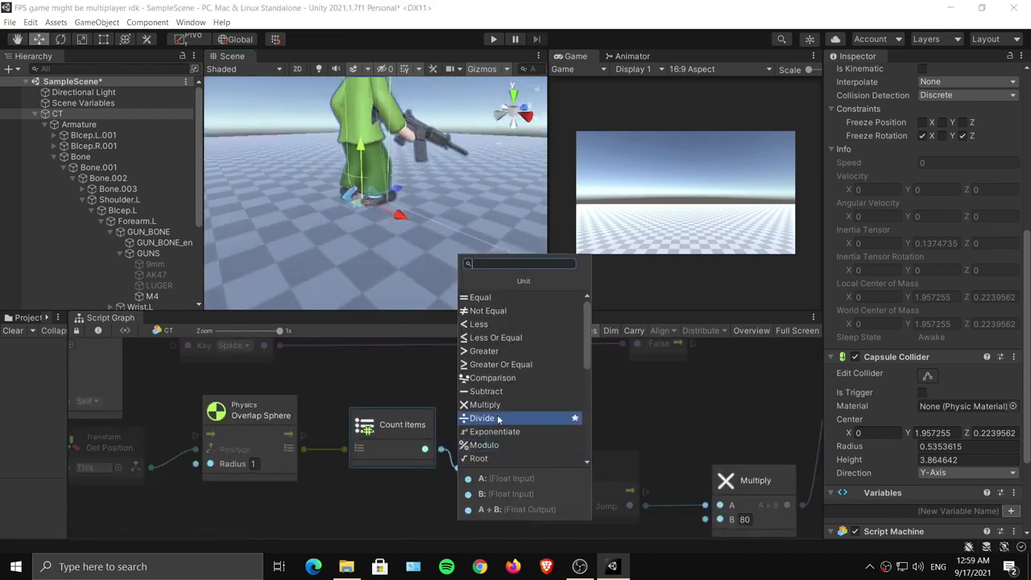
{"action": "left_click", "coordinate": [670, 432]}
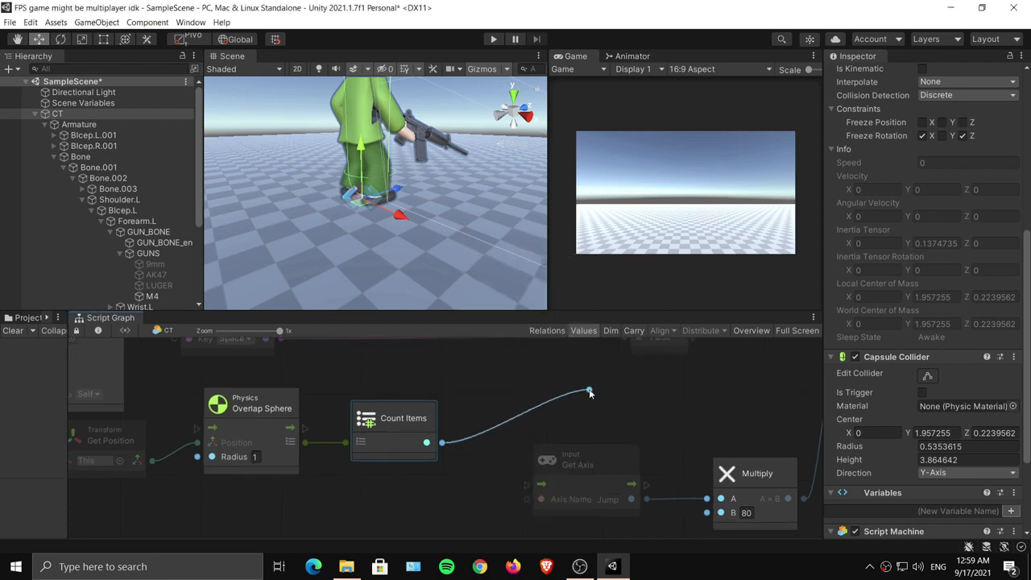
{"action": "middle_click_drag", "start_coordinate": [551, 406], "coordinate": [409, 343]}
{"action": "key", "text": "shift+space"}
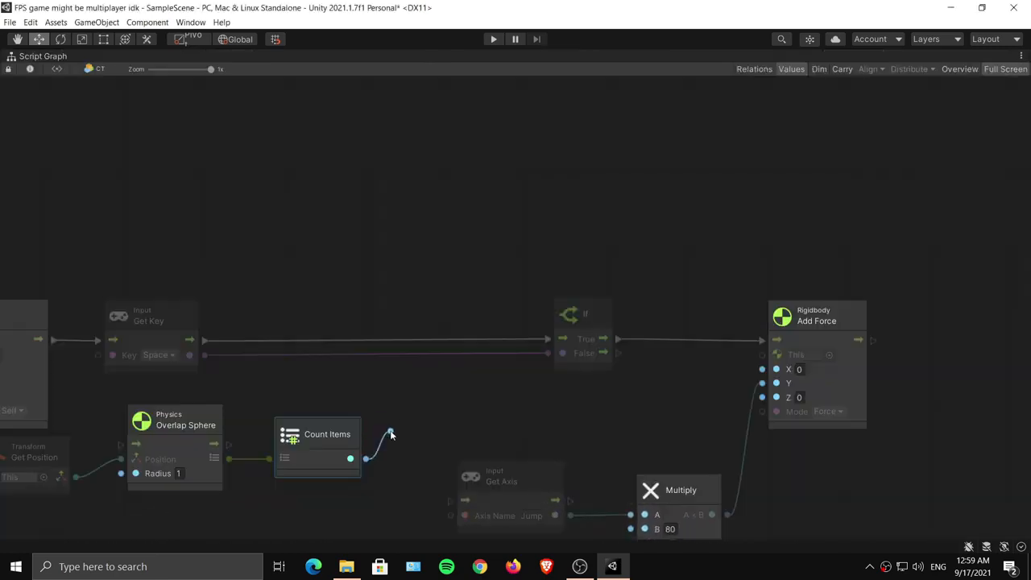
{"action": "middle_click_drag", "start_coordinate": [391, 431], "coordinate": [305, 246]}
{"action": "left_click", "coordinate": [310, 253]}
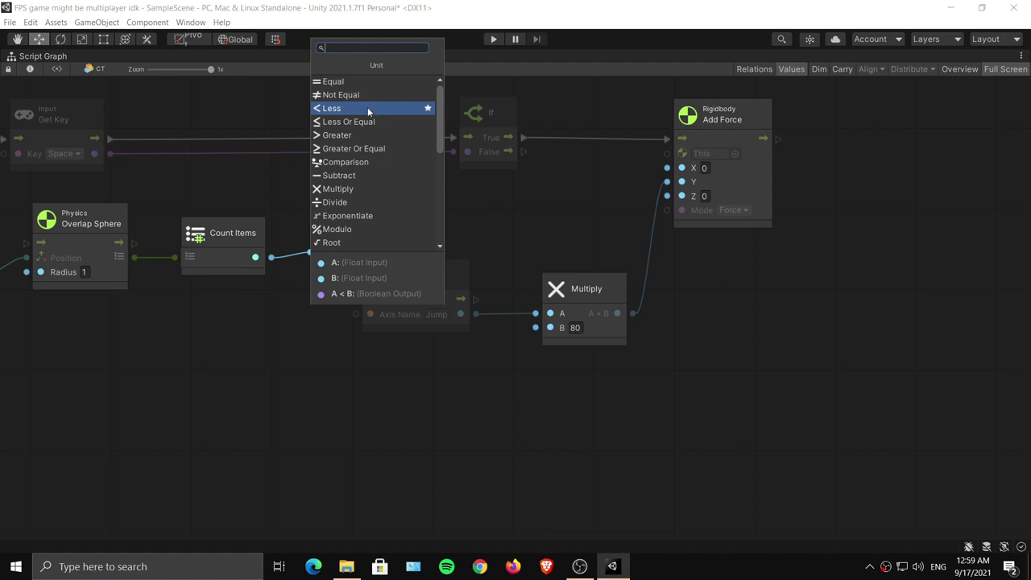
{"action": "left_click", "coordinate": [363, 134]}
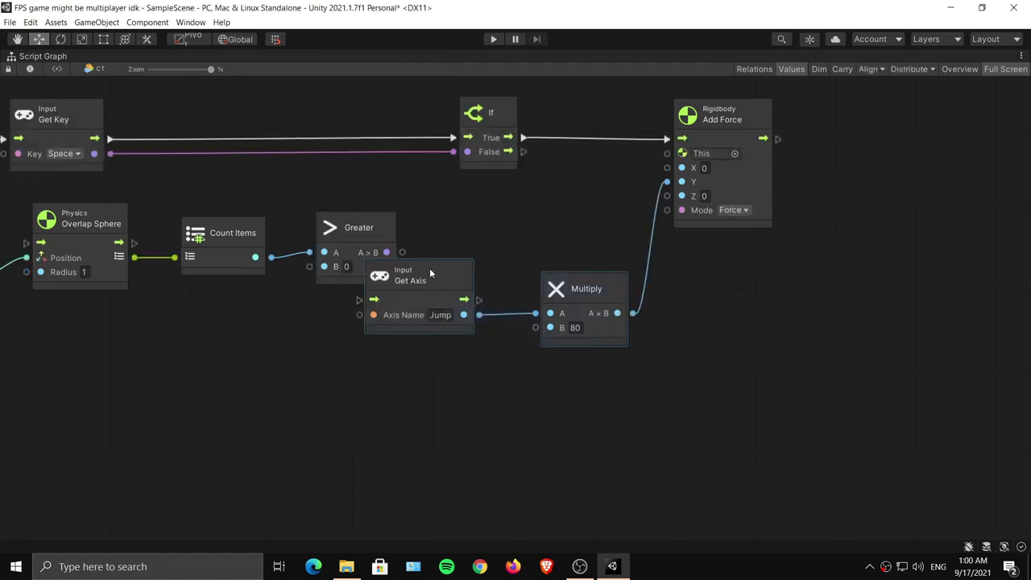
Move the Get Axis and Multiply nodes clear of the Greater node, and set Greater's B value to 1.
{"action": "left_click_drag", "start_coordinate": [429, 269], "coordinate": [505, 290]}
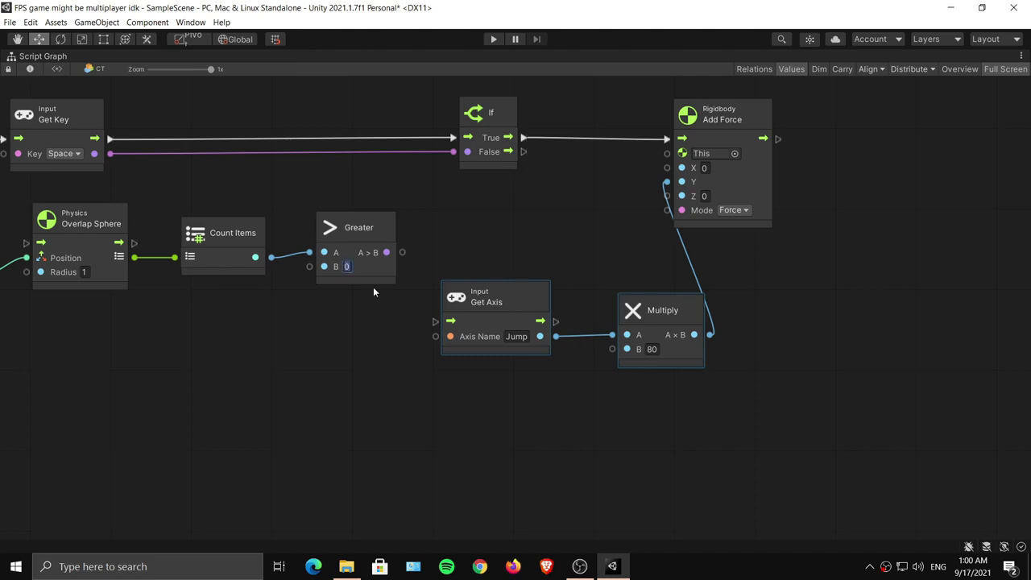
{"action": "type", "text": "1"}
{"action": "left_click", "coordinate": [393, 350]}
{"action": "middle_click_drag", "start_coordinate": [358, 256], "coordinate": [363, 338]}
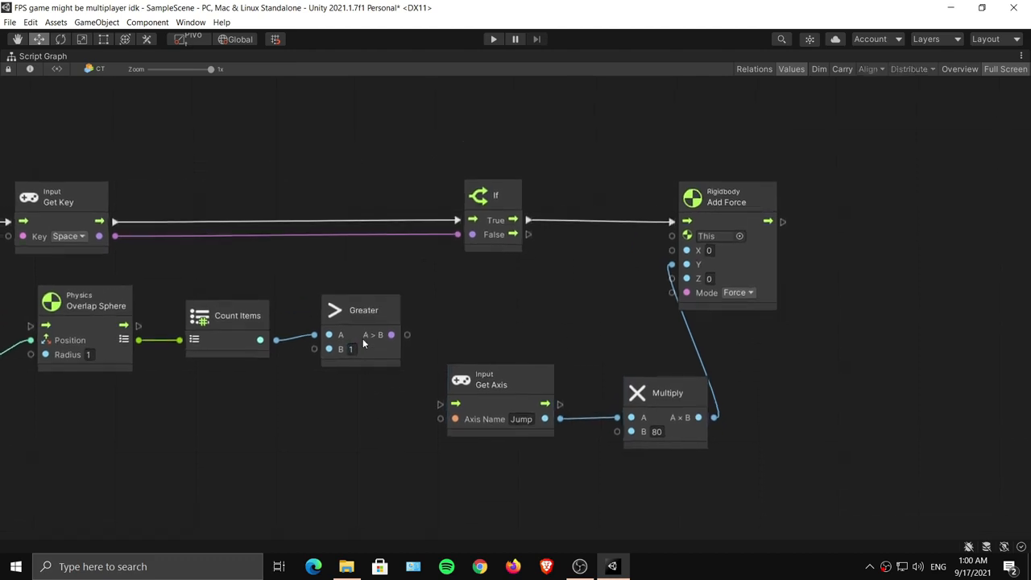
Nudge the Greater and Count Items nodes to line up with the Overlap Sphere row.
{"action": "left_click_drag", "start_coordinate": [370, 315], "coordinate": [370, 319]}
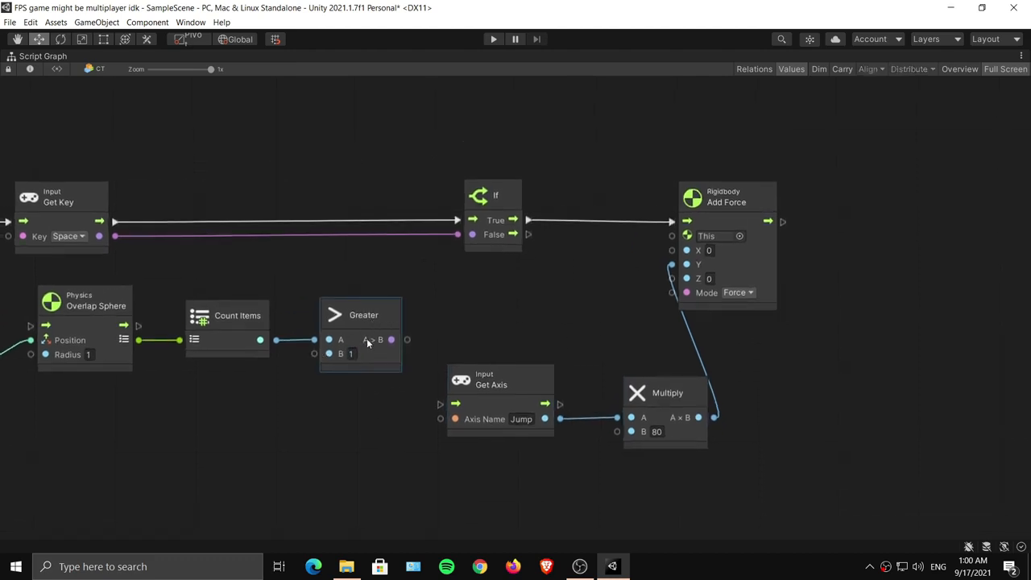
{"action": "middle_click_drag", "start_coordinate": [250, 299], "coordinate": [314, 295]}
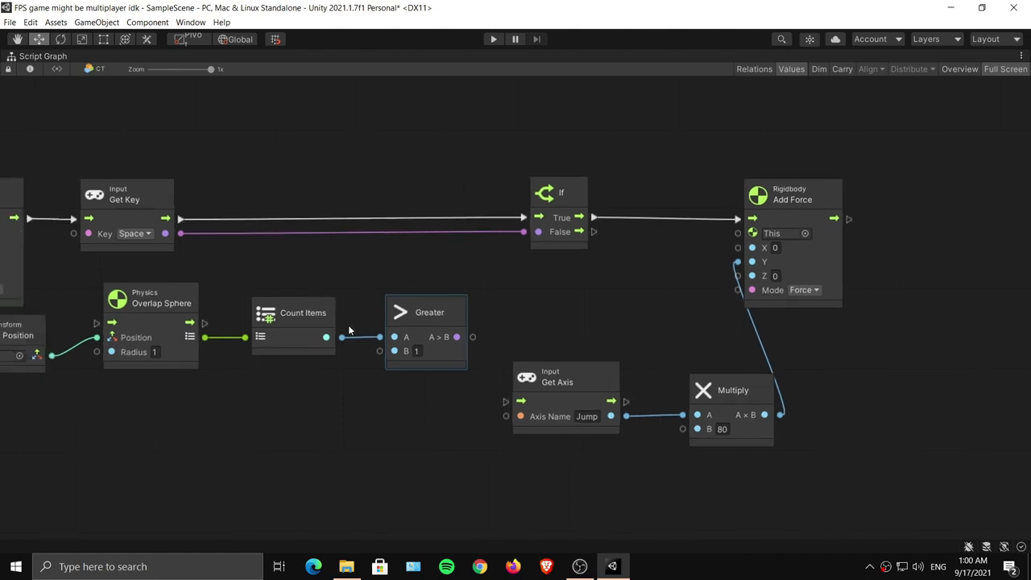
{"action": "left_click_drag", "start_coordinate": [299, 319], "coordinate": [297, 322]}
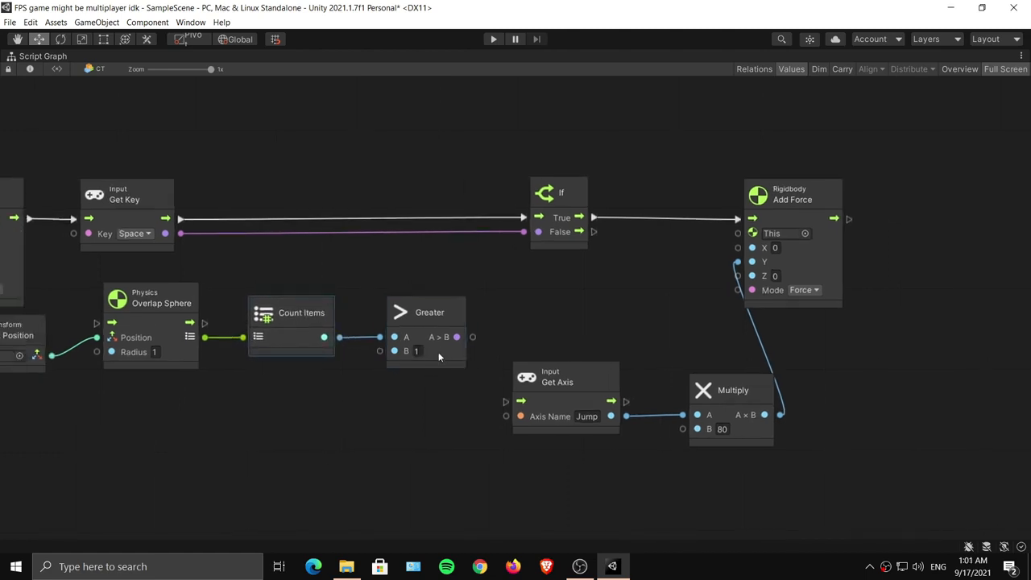
{"action": "middle_click_drag", "start_coordinate": [452, 322], "coordinate": [449, 332]}
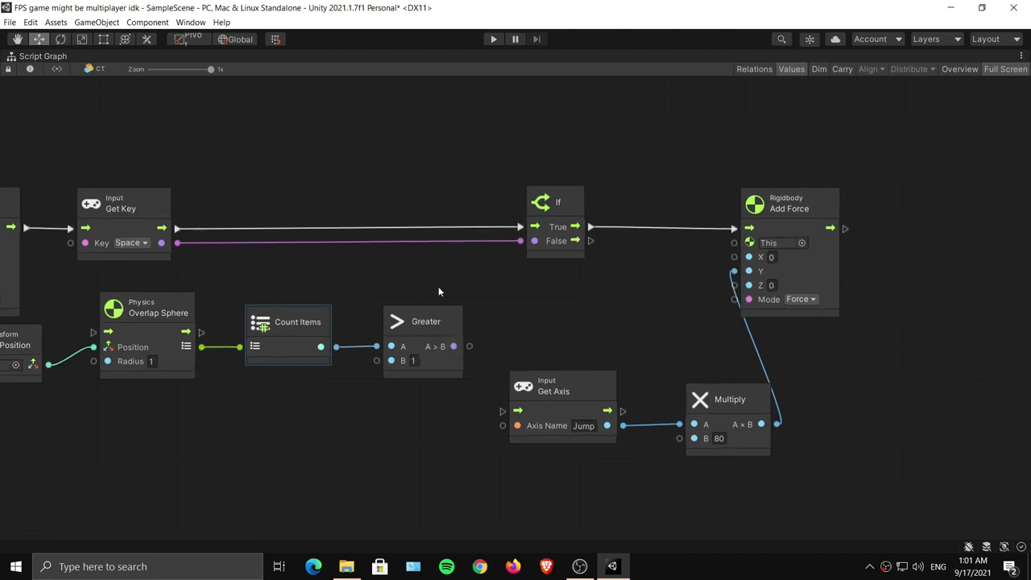
Add an And node combining the Get Key and Greater results, and connect its output to the If condition.
{"action": "middle_click_drag", "start_coordinate": [439, 289], "coordinate": [363, 364]}
{"action": "left_click_drag", "start_coordinate": [103, 301], "coordinate": [236, 336]}
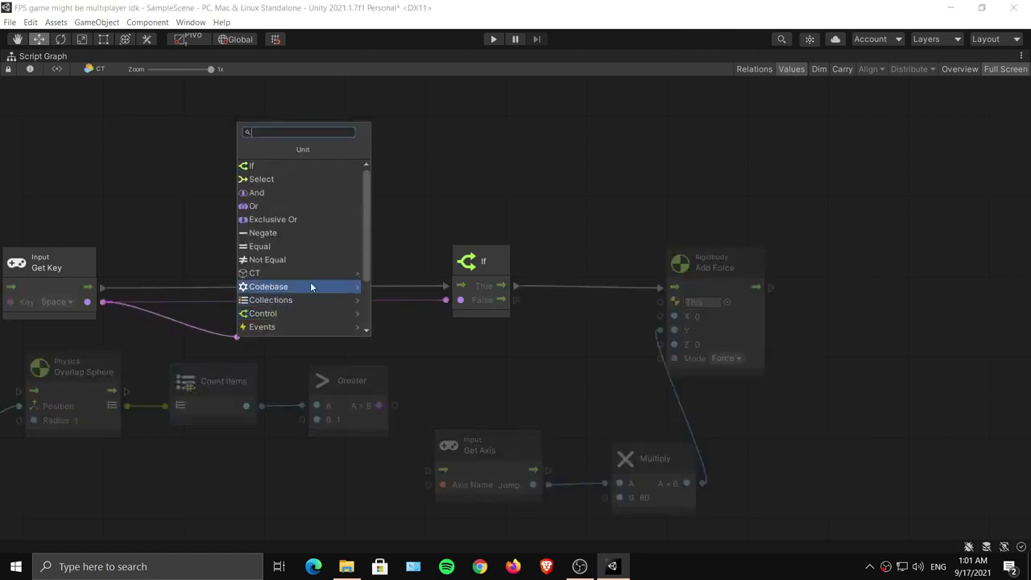
{"action": "left_click", "coordinate": [259, 191]}
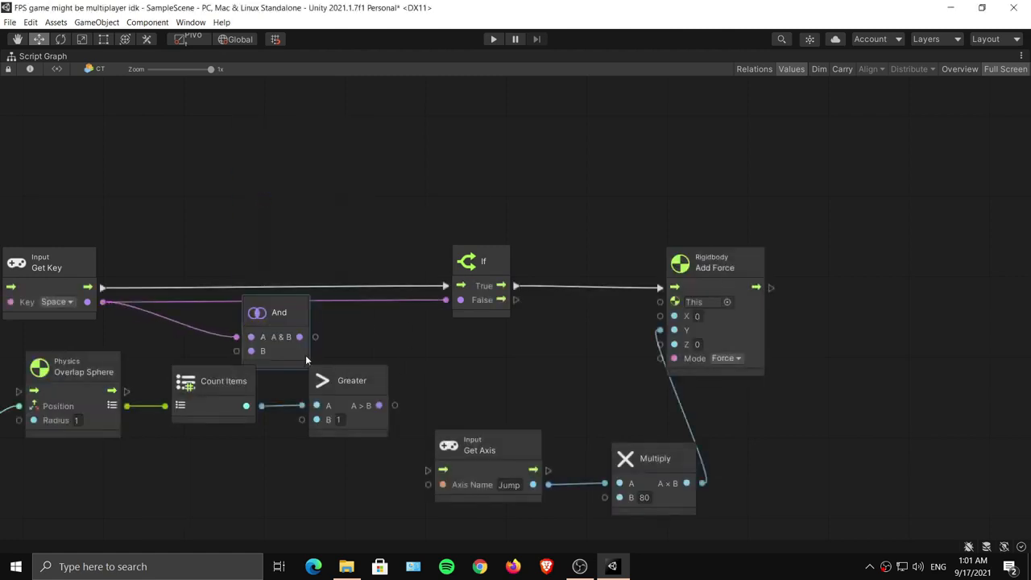
{"action": "left_click_drag", "start_coordinate": [275, 339], "coordinate": [401, 345]}
{"action": "left_click_drag", "start_coordinate": [395, 406], "coordinate": [377, 356]}
{"action": "left_click_drag", "start_coordinate": [441, 341], "coordinate": [445, 342]}
{"action": "left_click_drag", "start_coordinate": [454, 310], "coordinate": [537, 302]}
{"action": "left_click_drag", "start_coordinate": [389, 344], "coordinate": [416, 344]}
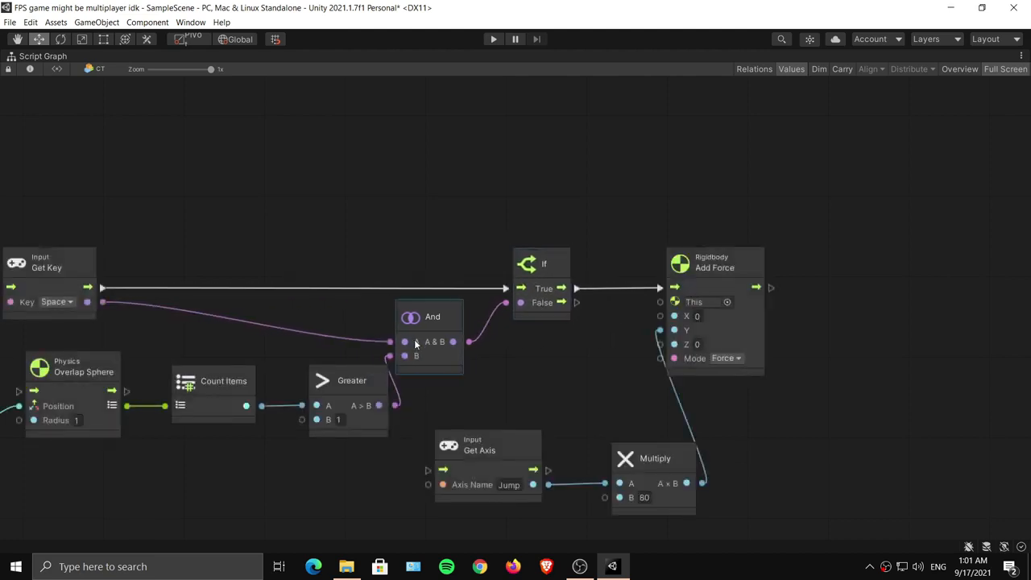
Space out the ground-check nodes and the Add Force node, and restore the normal editor layout.
{"action": "scroll", "coordinate": [417, 346], "scroll_direction": "left", "scroll_amount": 3}
{"action": "left_click_drag", "start_coordinate": [180, 343], "coordinate": [486, 450]}
{"action": "left_click_drag", "start_coordinate": [447, 380], "coordinate": [427, 383]}
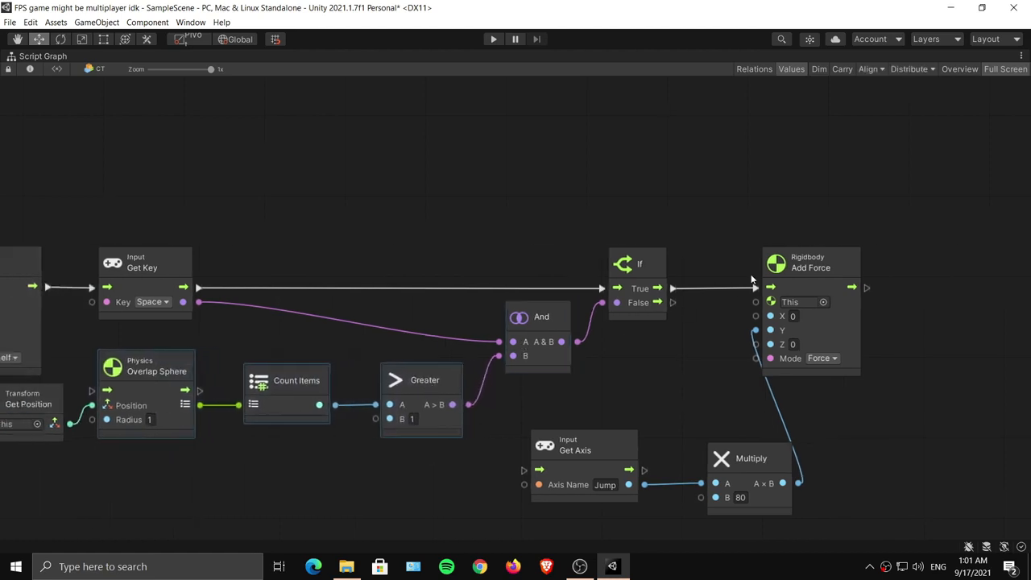
{"action": "left_click_drag", "start_coordinate": [781, 275], "coordinate": [905, 272]}
{"action": "double_click", "coordinate": [710, 355]}
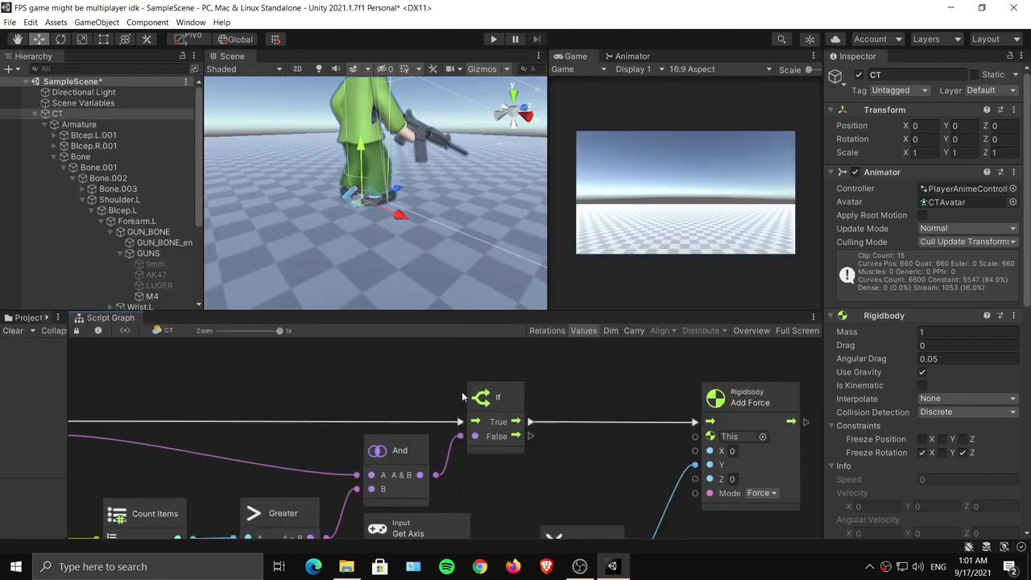
Run the scene and test jumping repeatedly with Space while watching the ground-check values in the script graph.
{"action": "middle_click_drag", "start_coordinate": [461, 391], "coordinate": [571, 348]}
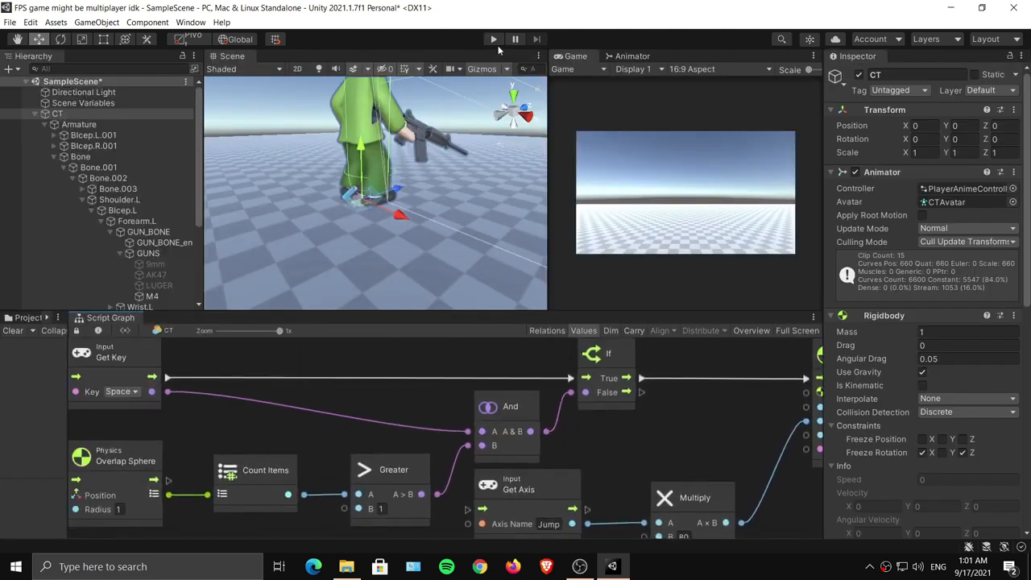
{"action": "left_click", "coordinate": [493, 40]}
{"action": "key", "text": "space"}
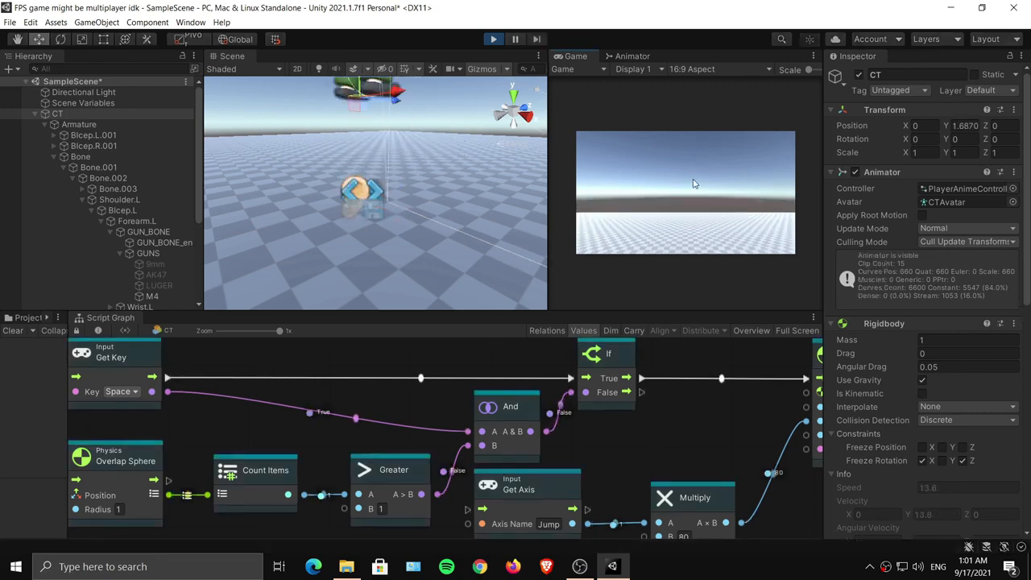
{"action": "key", "text": "space"}
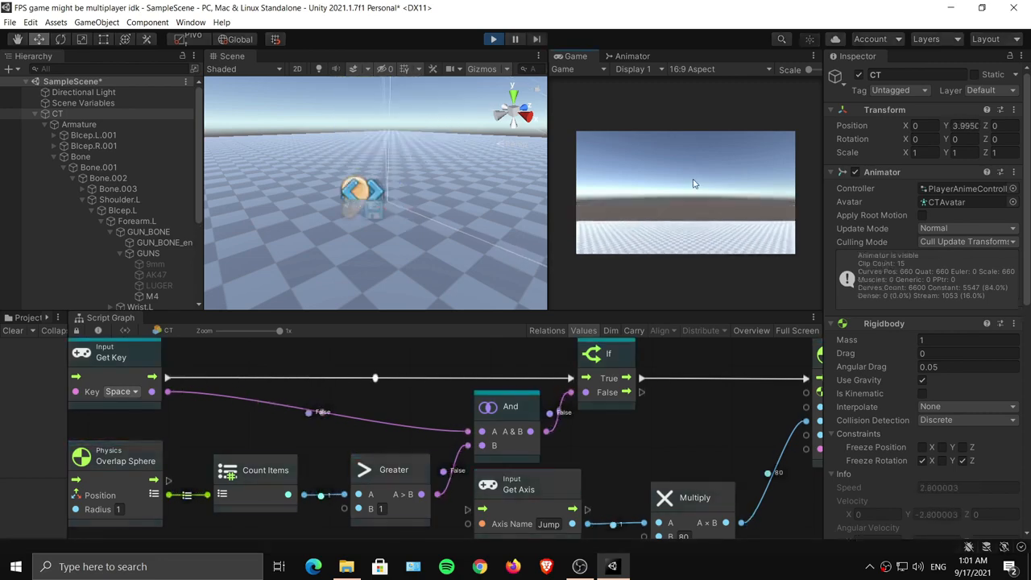
{"action": "key", "text": "space"}
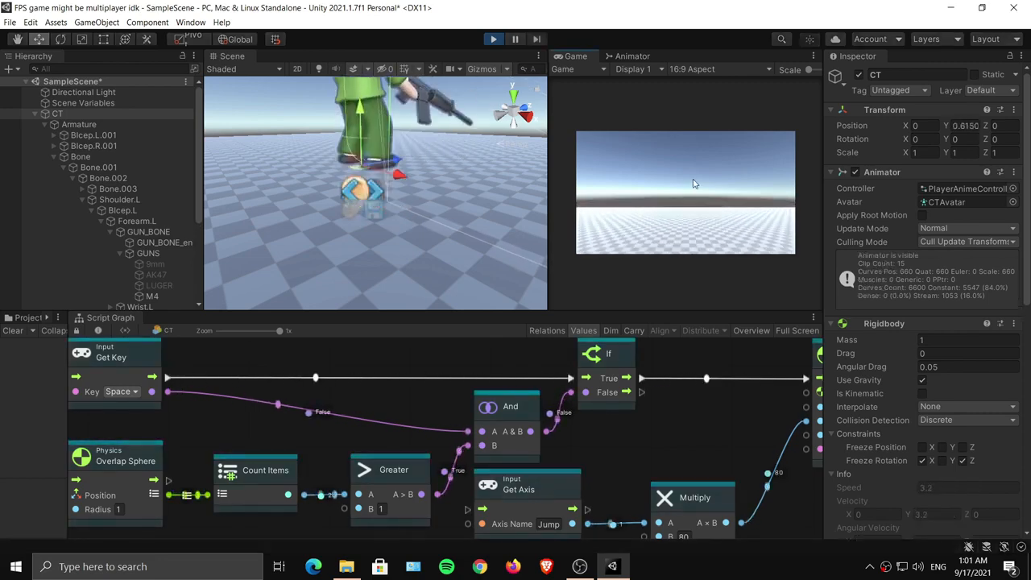
{"action": "key", "text": "space"}
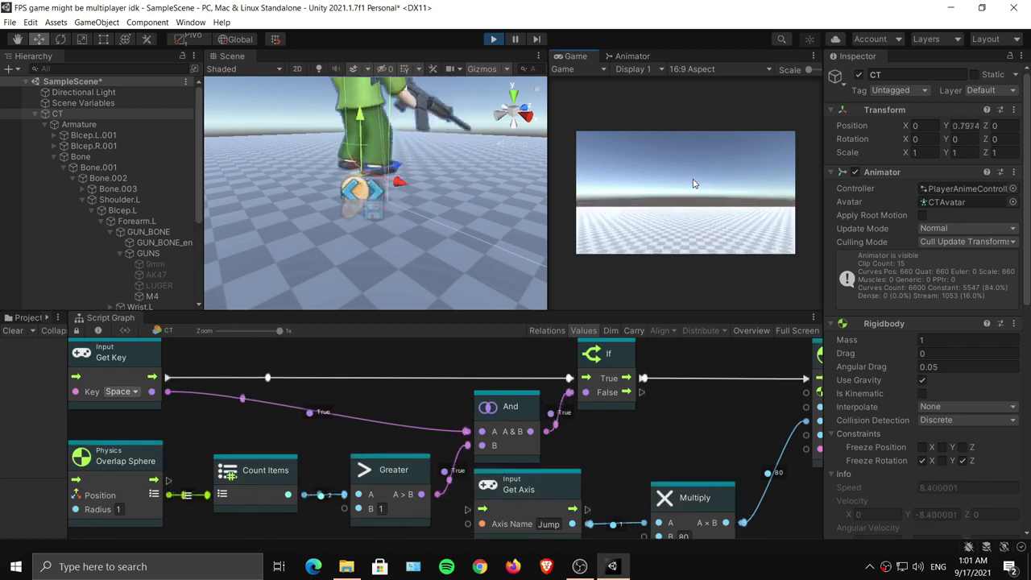
{"action": "key", "text": "space"}
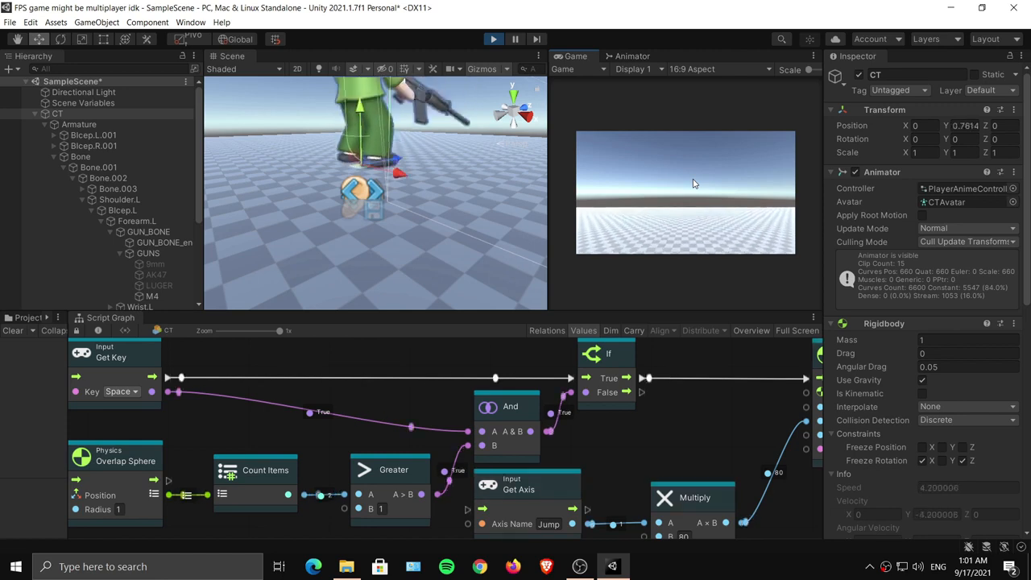
{"action": "key", "text": "space"}
{"action": "key", "text": "space"}
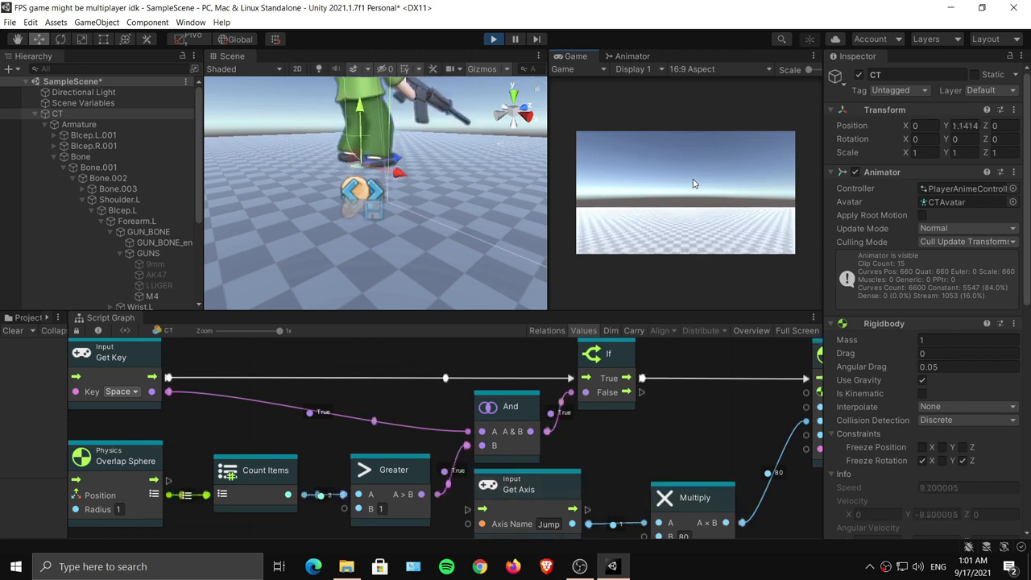
{"action": "key", "text": "space"}
{"action": "key", "text": "space"}
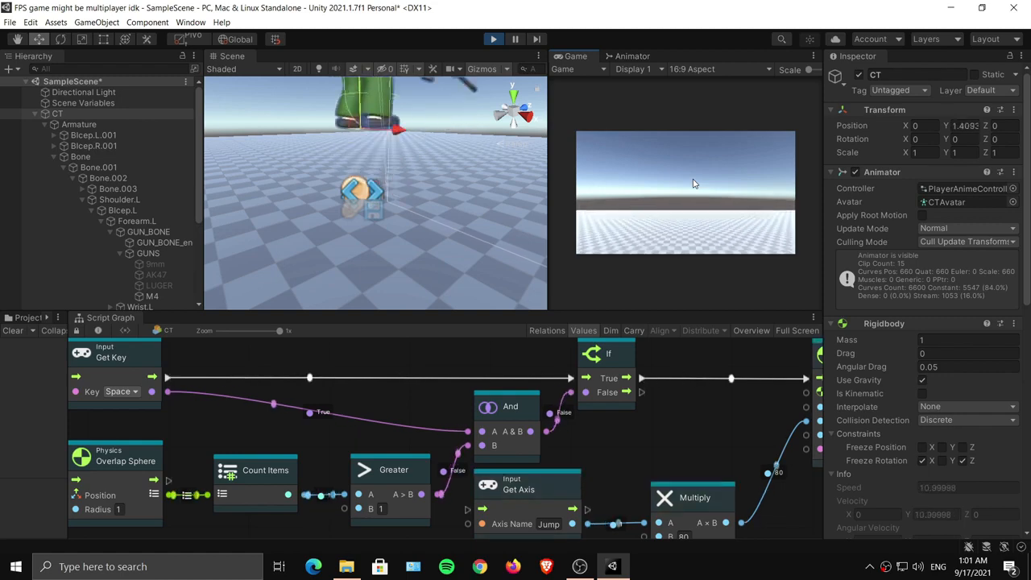
{"action": "key", "text": "space"}
{"action": "key", "text": "space"}
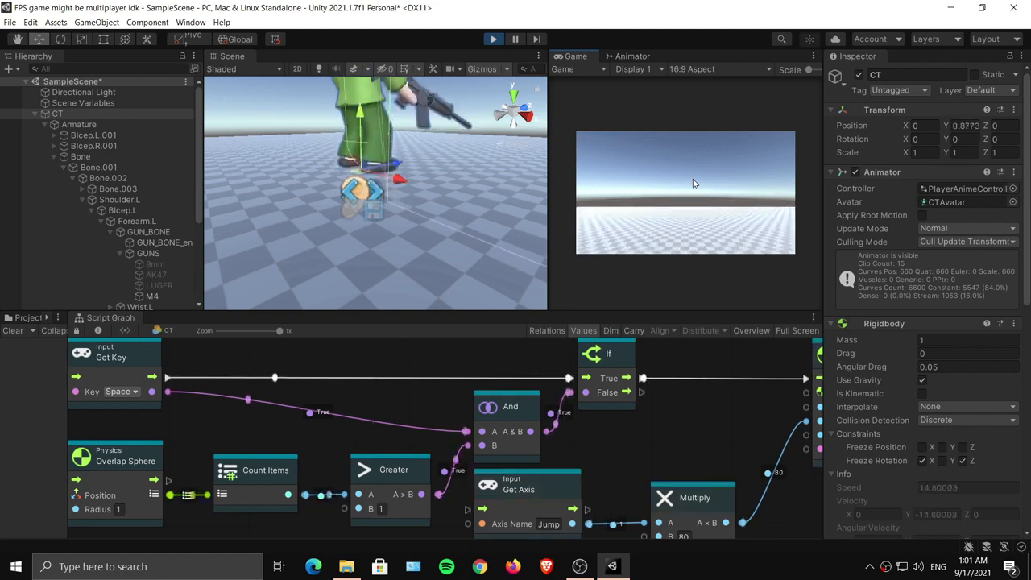
{"action": "key", "text": "space"}
{"action": "key", "text": "space"}
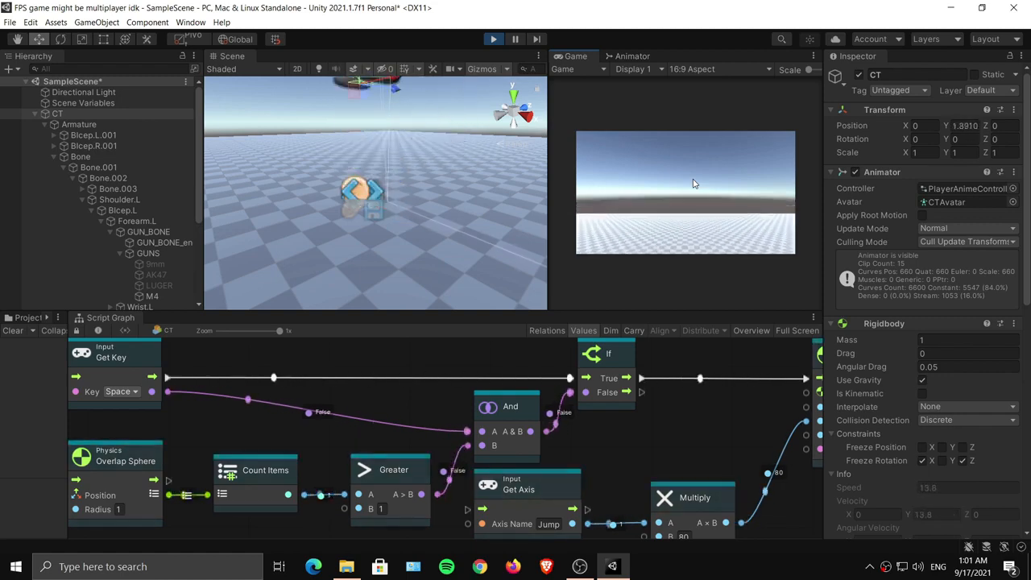
{"action": "key", "text": "space"}
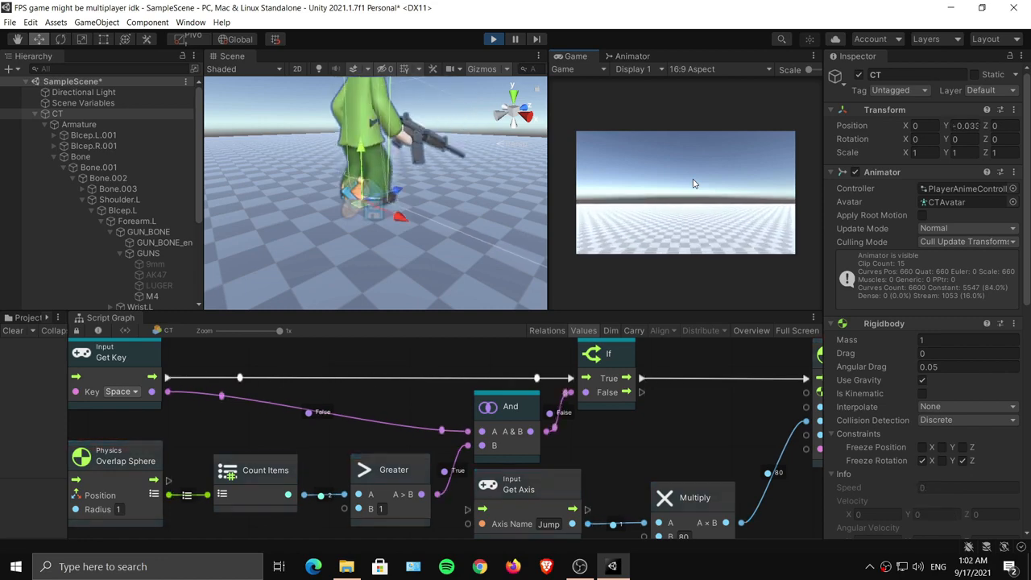
{"action": "key", "text": "space"}
{"action": "key", "text": "space"}
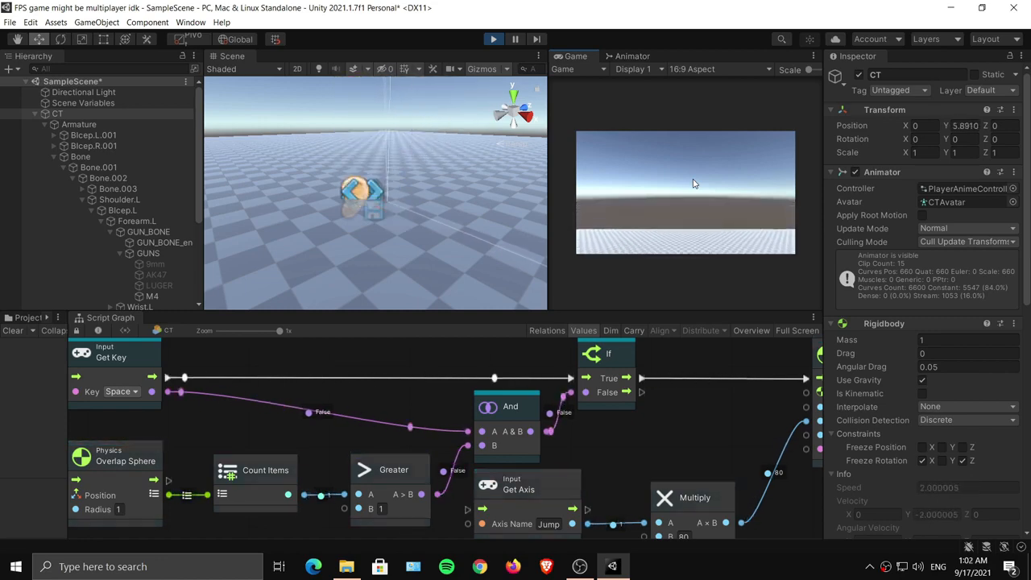
{"action": "key", "text": "space"}
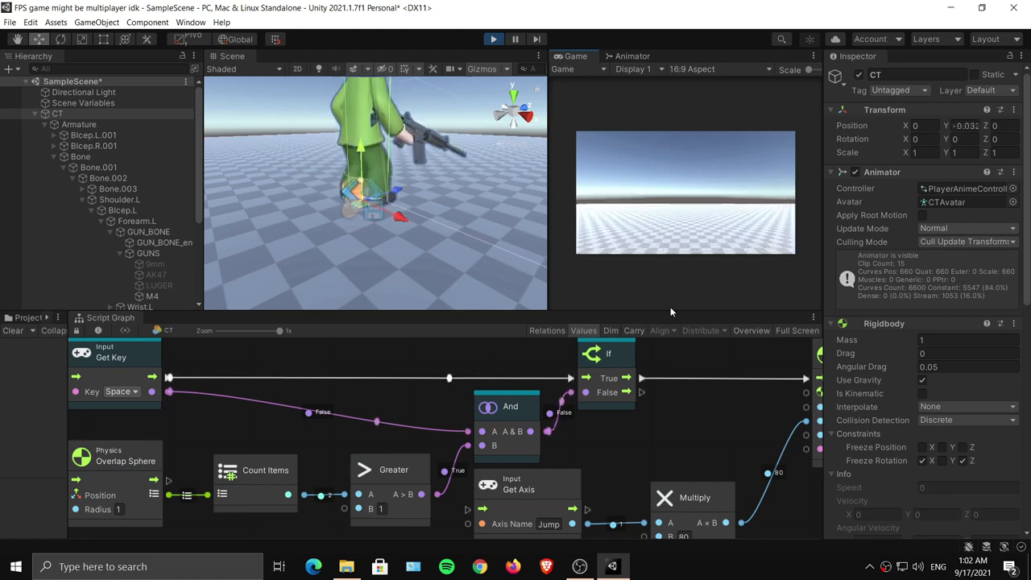
Enlarge the script graph area and review the jump logic between Add Force and Get Position during play.
{"action": "left_click_drag", "start_coordinate": [683, 313], "coordinate": [681, 202]}
{"action": "middle_click_drag", "start_coordinate": [676, 305], "coordinate": [435, 305]}
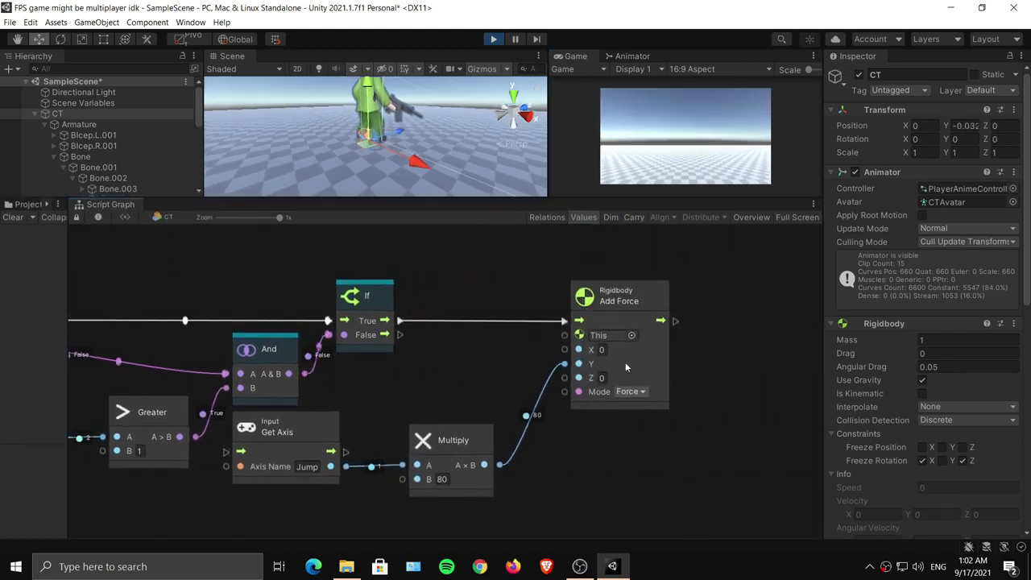
{"action": "middle_click_drag", "start_coordinate": [281, 409], "coordinate": [712, 401]}
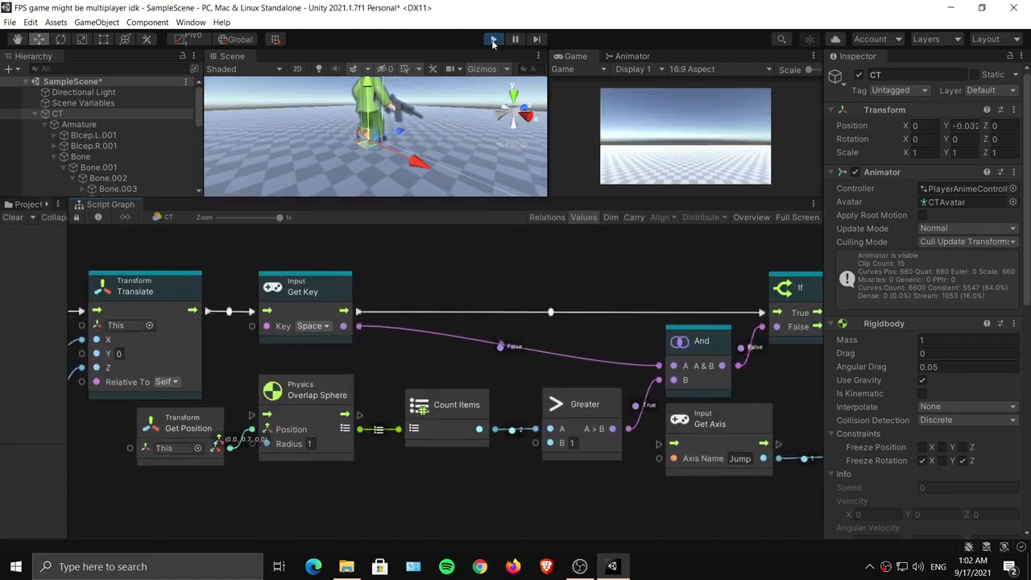
Add an Input Get Key Down (Key) node above the flow line in the script graph and set its key to Space.
{"action": "middle_click_drag", "start_coordinate": [331, 318], "coordinate": [300, 336]}
{"action": "right_click", "coordinate": [467, 306]}
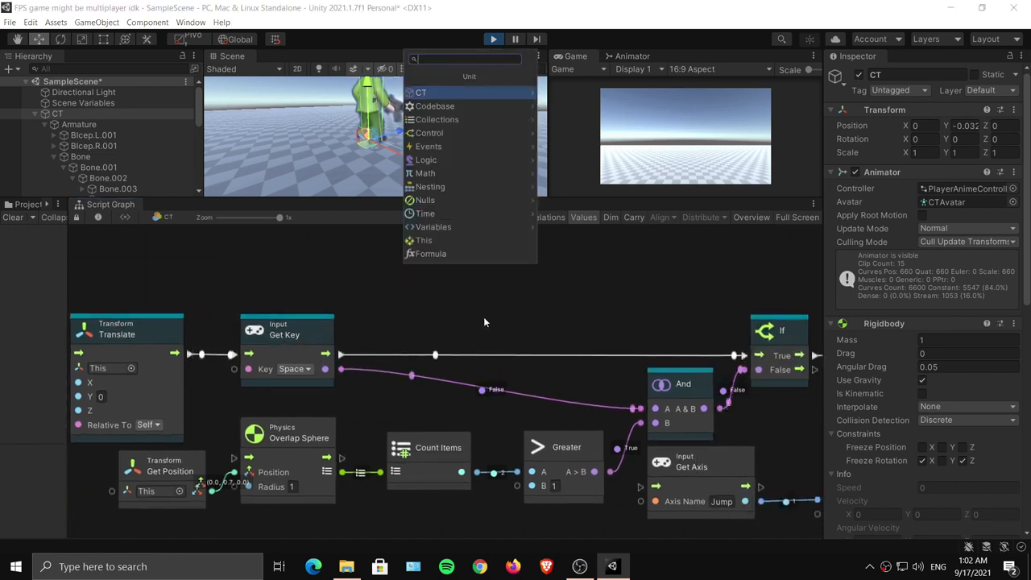
{"action": "type", "text": "get key"}
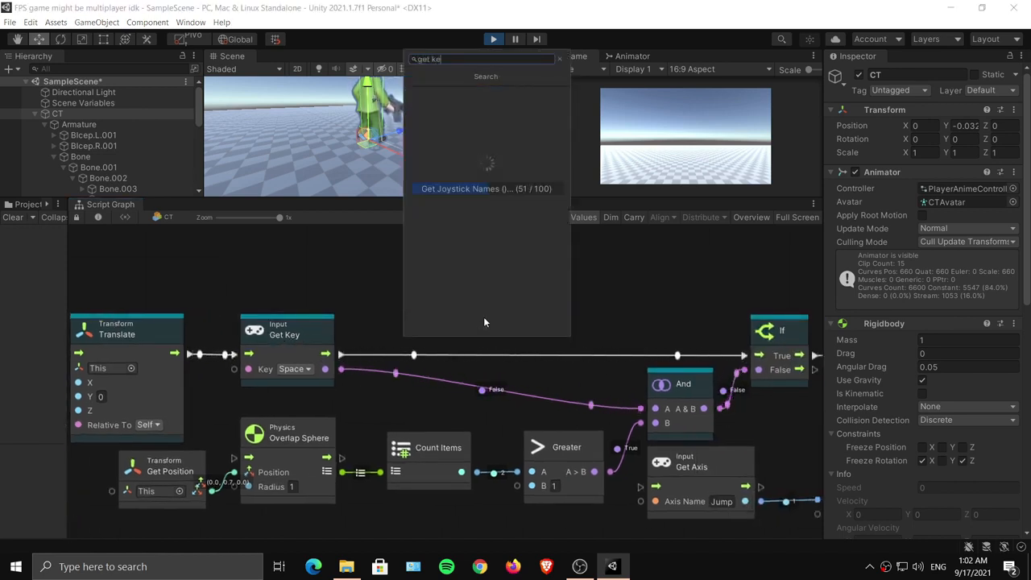
{"action": "key", "text": "Down"}
{"action": "key", "text": "Down"}
{"action": "key", "text": "Down"}
{"action": "key", "text": "Down"}
{"action": "key", "text": "Down"}
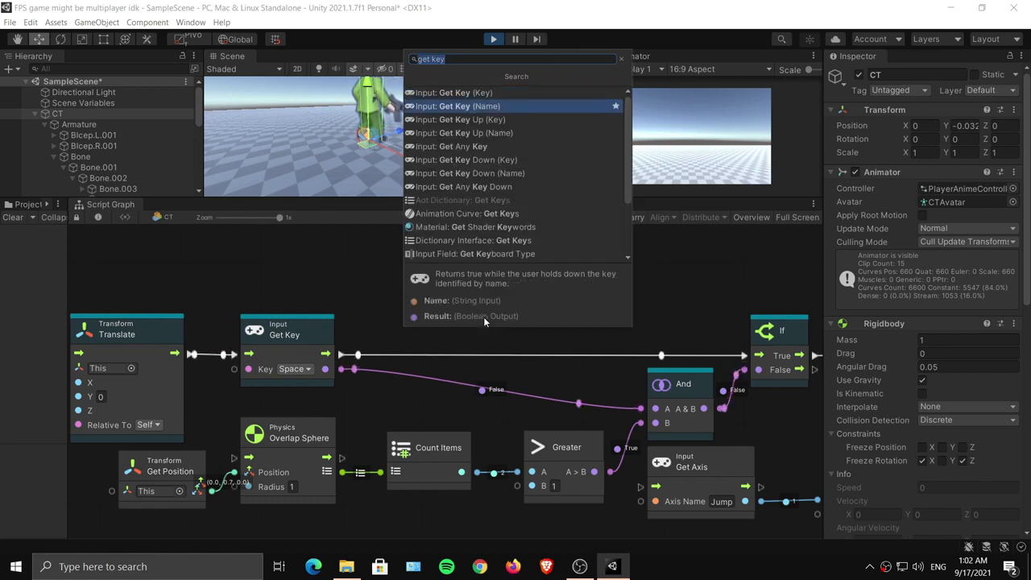
{"action": "key", "text": "Return"}
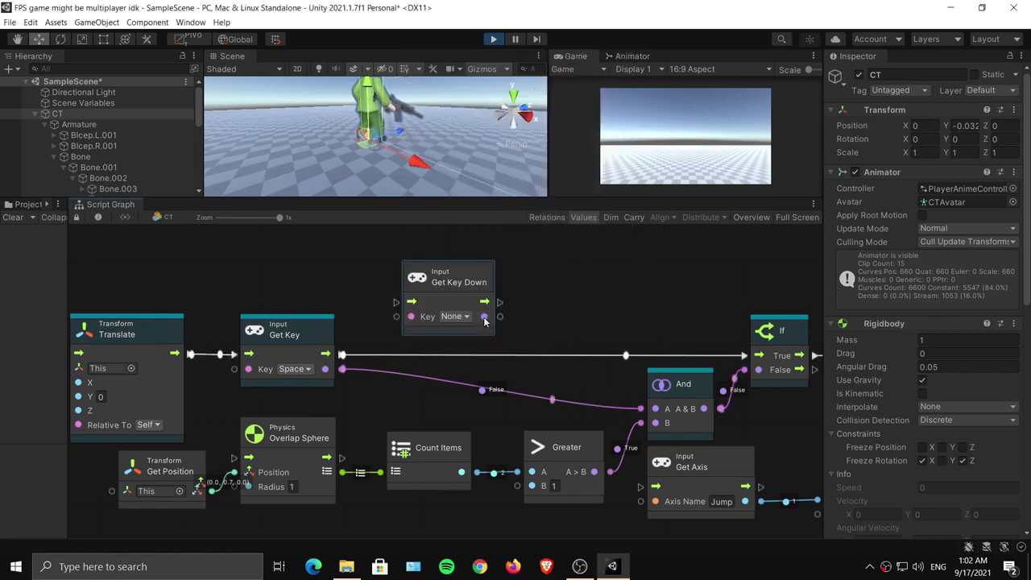
{"action": "left_click_drag", "start_coordinate": [459, 292], "coordinate": [455, 286]}
{"action": "left_click", "coordinate": [452, 310]}
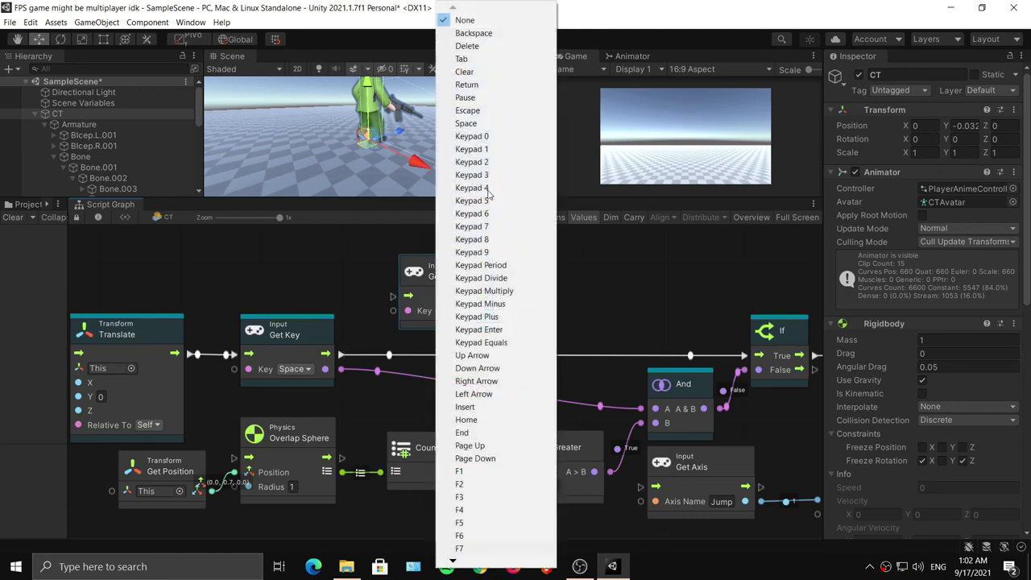
{"action": "left_click", "coordinate": [484, 126]}
Connect Translate's flow to Get Key Down, its result to the And node's A input, and its flow output to If.
{"action": "middle_click_drag", "start_coordinate": [478, 283], "coordinate": [473, 301]}
{"action": "left_click_drag", "start_coordinate": [182, 373], "coordinate": [388, 314]}
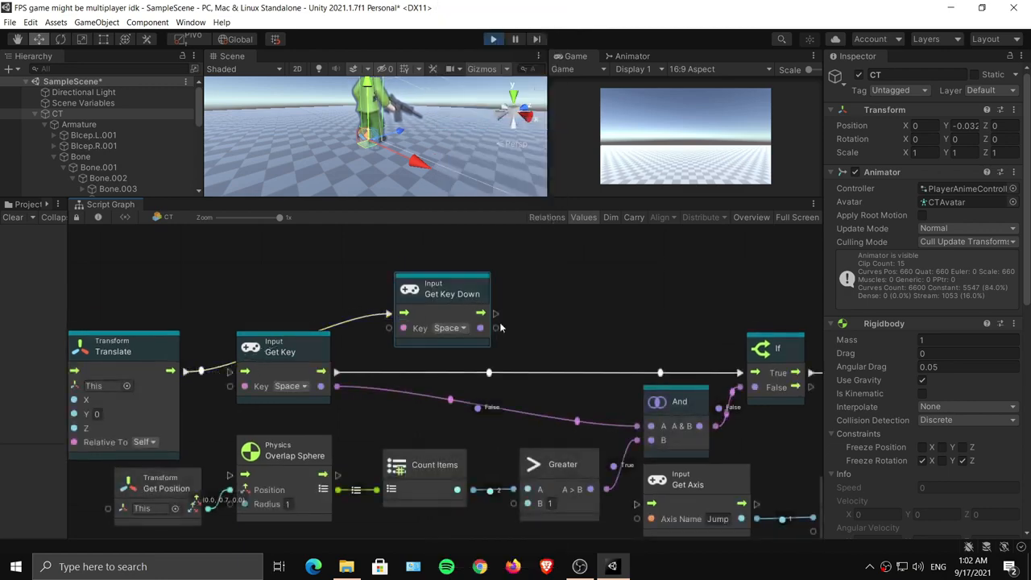
{"action": "middle_click_drag", "start_coordinate": [516, 330], "coordinate": [453, 338]}
{"action": "left_click_drag", "start_coordinate": [429, 339], "coordinate": [572, 435]}
{"action": "left_click_drag", "start_coordinate": [435, 322], "coordinate": [609, 359]}
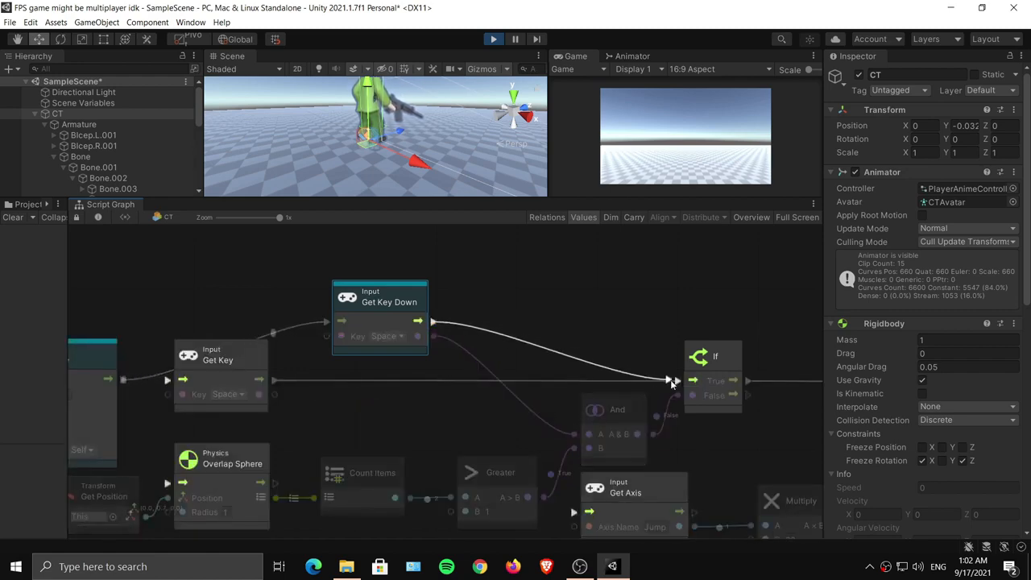
{"action": "left_click_drag", "start_coordinate": [671, 382], "coordinate": [673, 381]}
Delete the old Get Key node and move Get Key Down into its place beside Translate.
{"action": "middle_click_drag", "start_coordinate": [385, 366], "coordinate": [473, 351]}
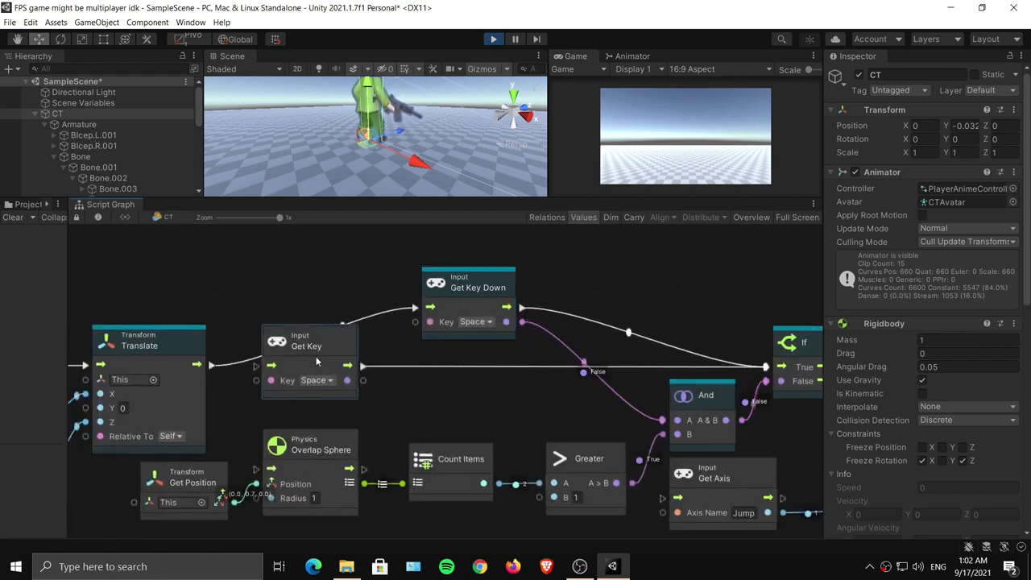
{"action": "key", "text": "Delete"}
{"action": "left_click_drag", "start_coordinate": [455, 292], "coordinate": [316, 352]}
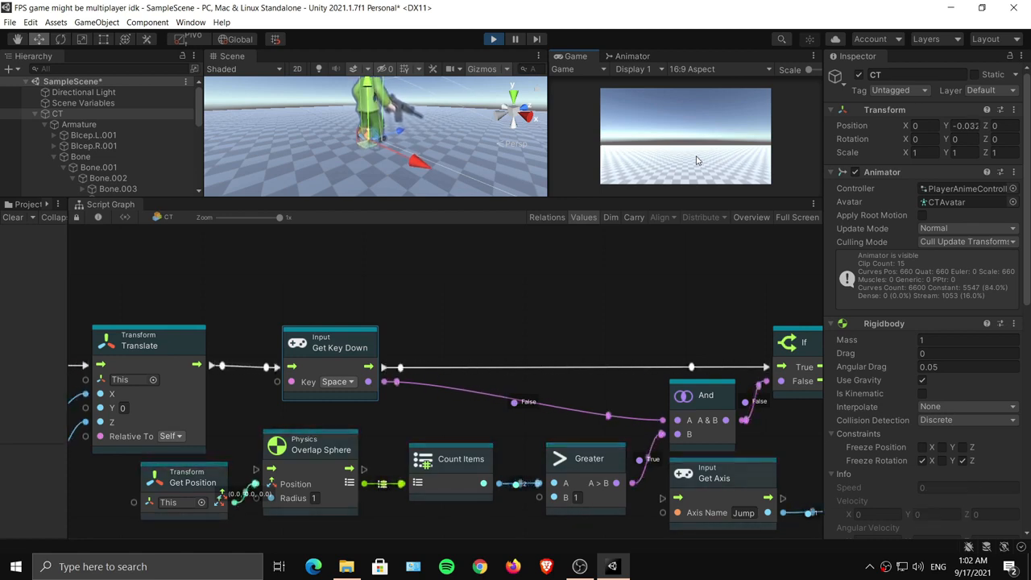
Set the B value of the Multiply node feeding Add Force to 100 and then to 500.
{"action": "middle_click_drag", "start_coordinate": [672, 327], "coordinate": [532, 327]}
{"action": "middle_click_drag", "start_coordinate": [712, 372], "coordinate": [408, 336]}
{"action": "middle_click_drag", "start_coordinate": [456, 387], "coordinate": [509, 343]}
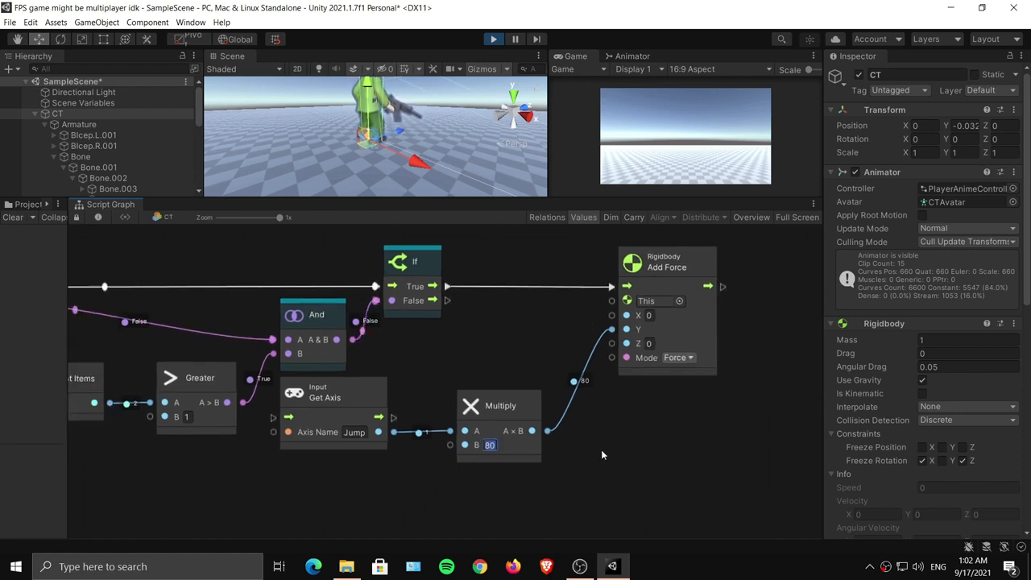
{"action": "type", "text": "100"}
{"action": "key", "text": "Return"}
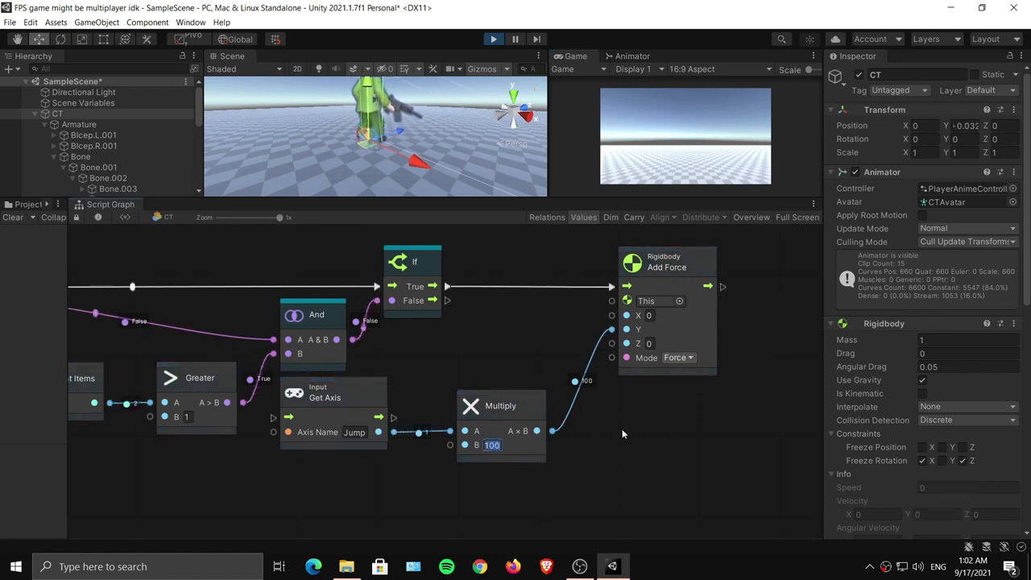
{"action": "type", "text": "500"}
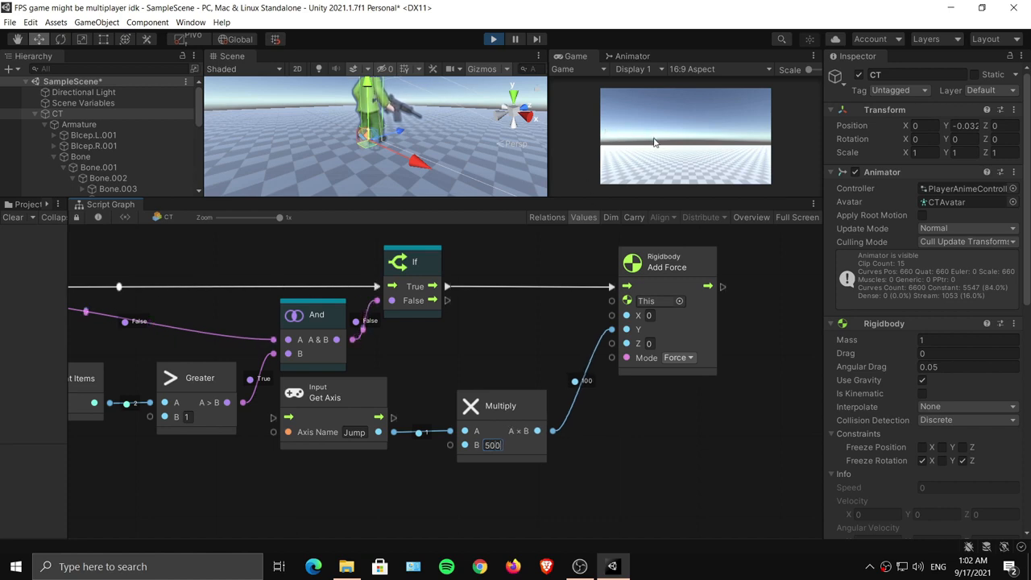
Test jumping repeatedly with Space in the running game using the stronger force.
{"action": "left_click", "coordinate": [654, 139]}
{"action": "key", "text": "space"}
{"action": "key", "text": "space"}
{"action": "key", "text": "space"}
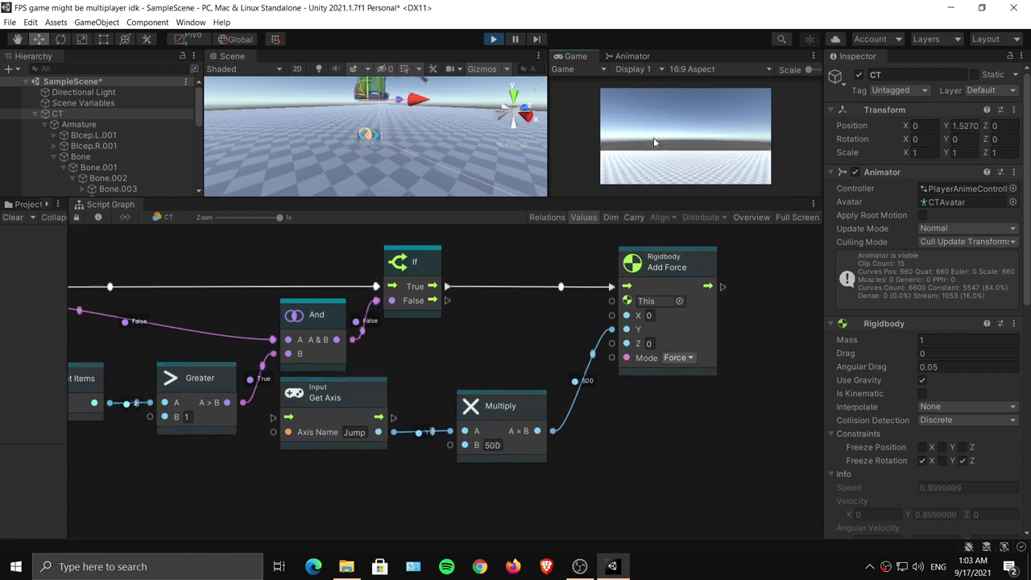
{"action": "key", "text": "space"}
{"action": "key", "text": "space"}
{"action": "key", "text": "space"}
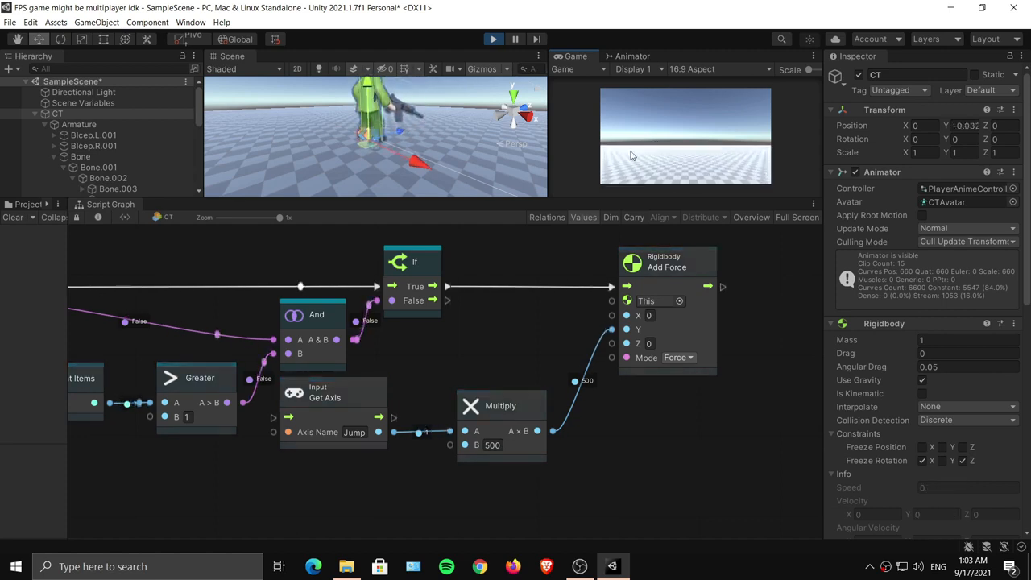
Set the Overlap Sphere node's radius to 0.3.
{"action": "middle_click_drag", "start_coordinate": [264, 386], "coordinate": [562, 374]}
{"action": "middle_click_drag", "start_coordinate": [459, 401], "coordinate": [356, 403]}
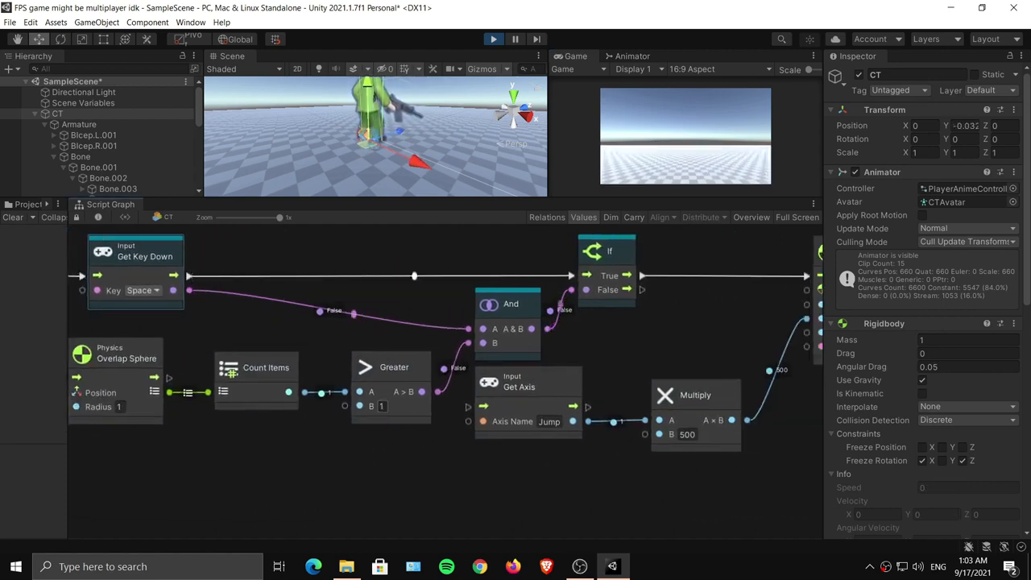
{"action": "middle_click_drag", "start_coordinate": [370, 320], "coordinate": [511, 311]}
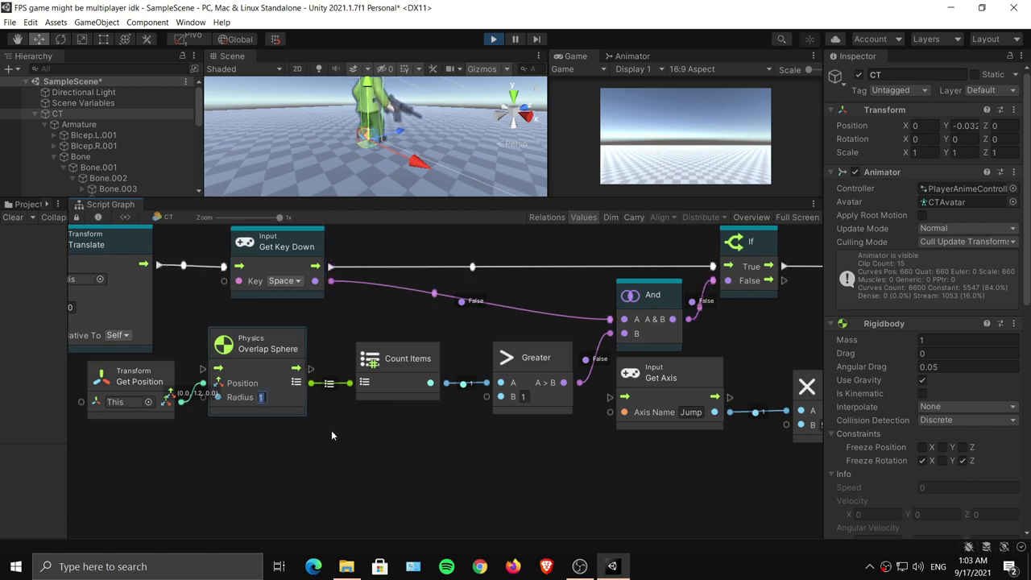
{"action": "type", "text": ".3"}
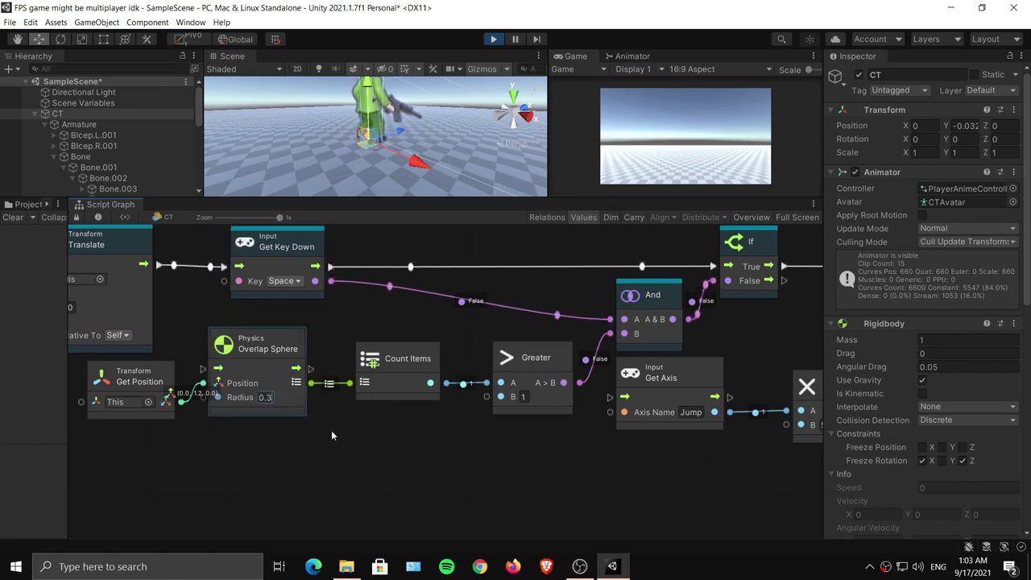
{"action": "left_click", "coordinate": [367, 456]}
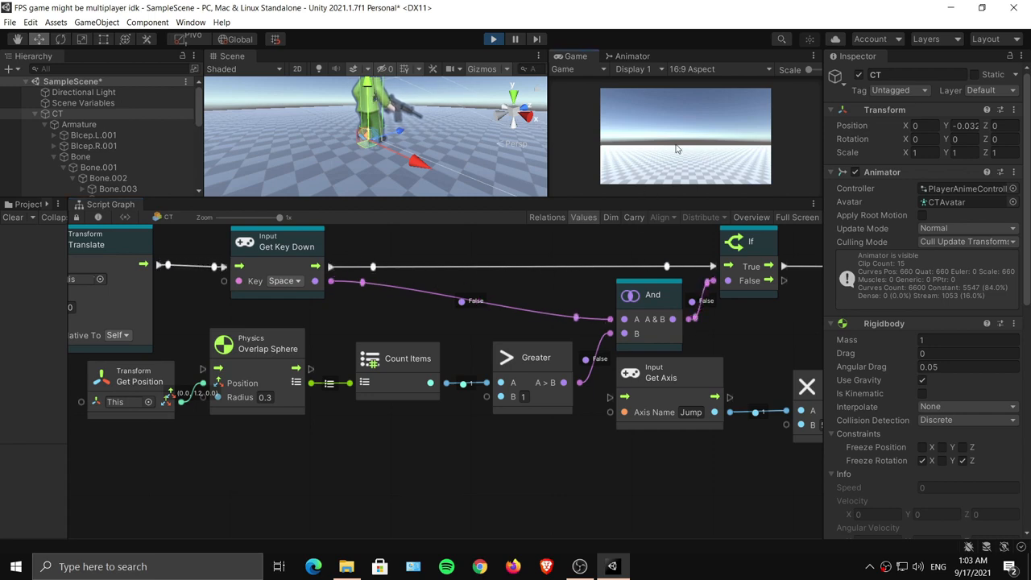
Test repeated Space jumps with the smaller ground-check radius, watching the character in an enlarged Scene view.
{"action": "key", "text": "space"}
{"action": "key", "text": "space"}
{"action": "key", "text": "space"}
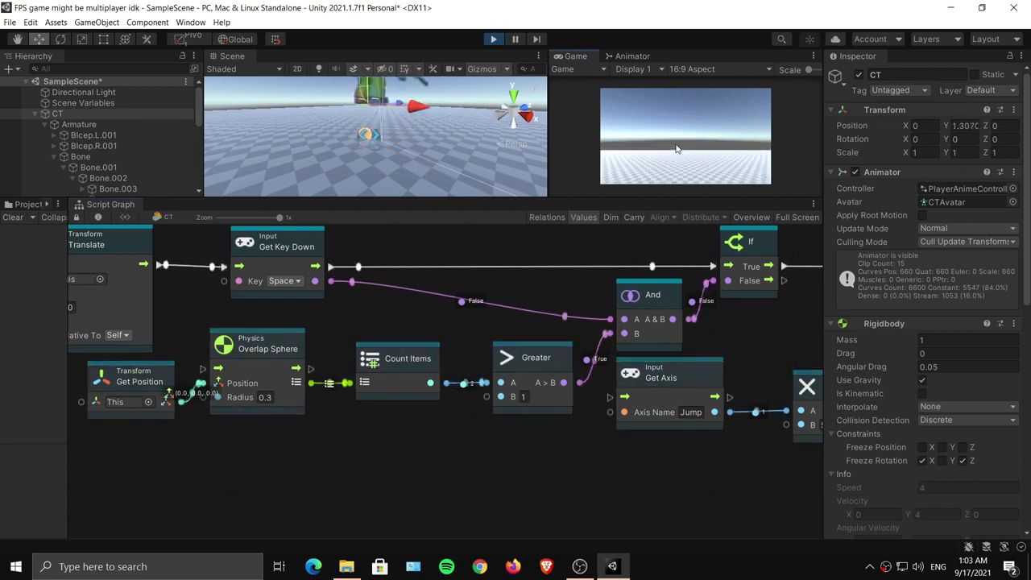
{"action": "key", "text": "space"}
{"action": "key", "text": "space"}
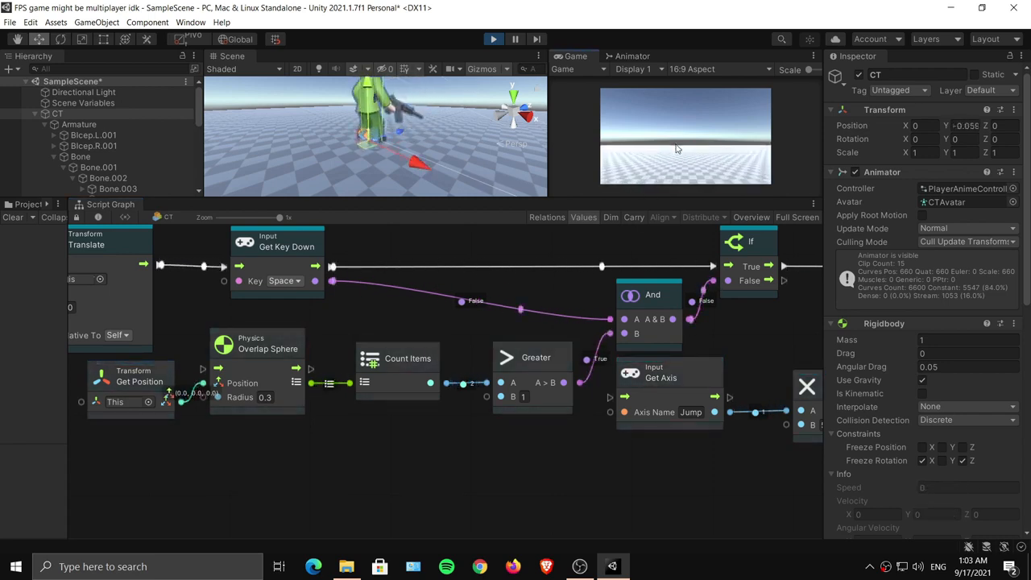
{"action": "left_click_drag", "start_coordinate": [479, 199], "coordinate": [463, 391]}
{"action": "right_click_drag", "start_coordinate": [453, 181], "coordinate": [439, 186], "text": "alt"}
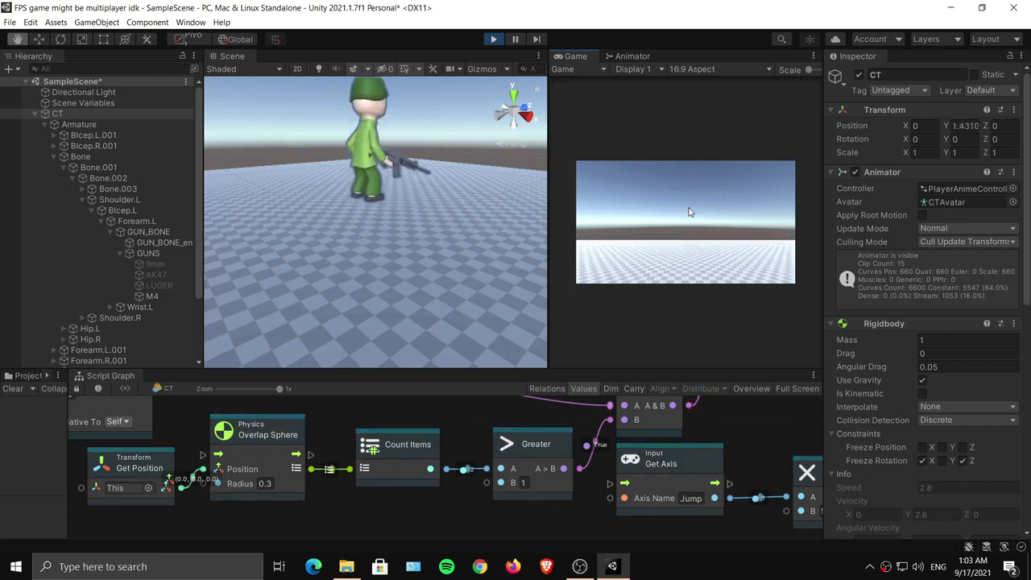
Set the jump force Multiply node's B value to 550 and test a jump with Space.
{"action": "middle_click_drag", "start_coordinate": [606, 461], "coordinate": [497, 465]}
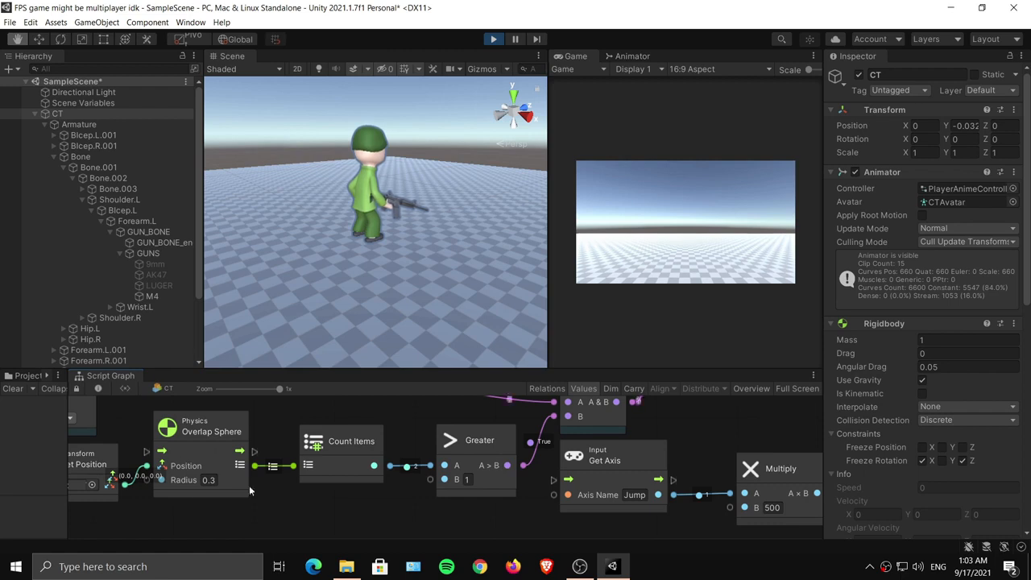
{"action": "middle_click_drag", "start_coordinate": [429, 456], "coordinate": [306, 484]}
{"action": "middle_click_drag", "start_coordinate": [532, 441], "coordinate": [472, 430]}
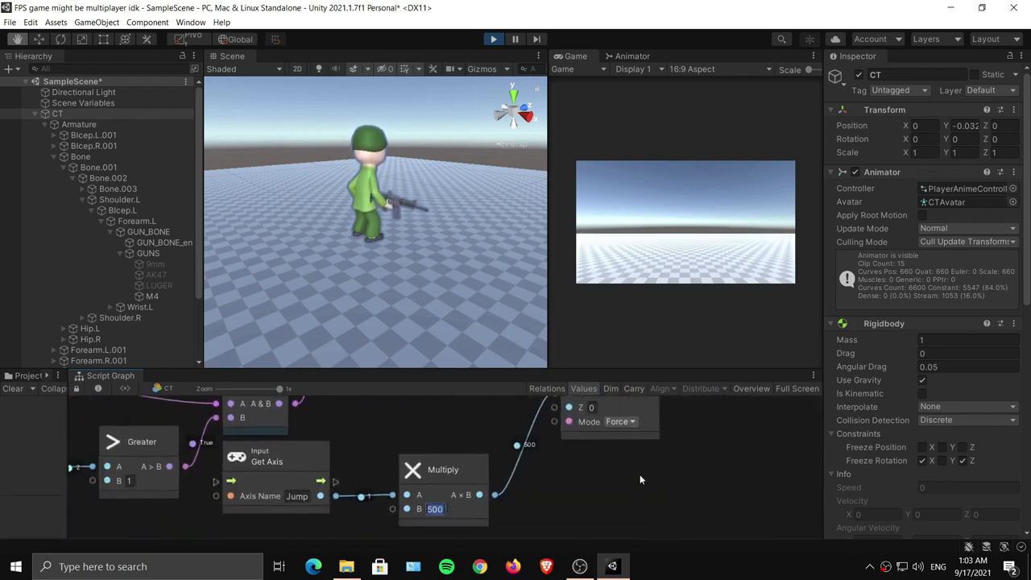
{"action": "type", "text": "550"}
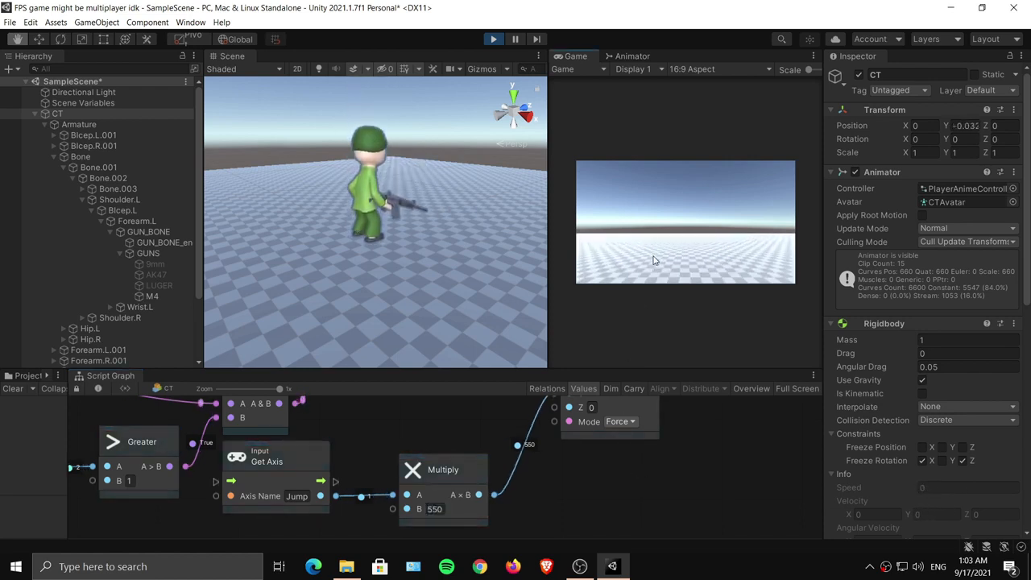
{"action": "key", "text": "space"}
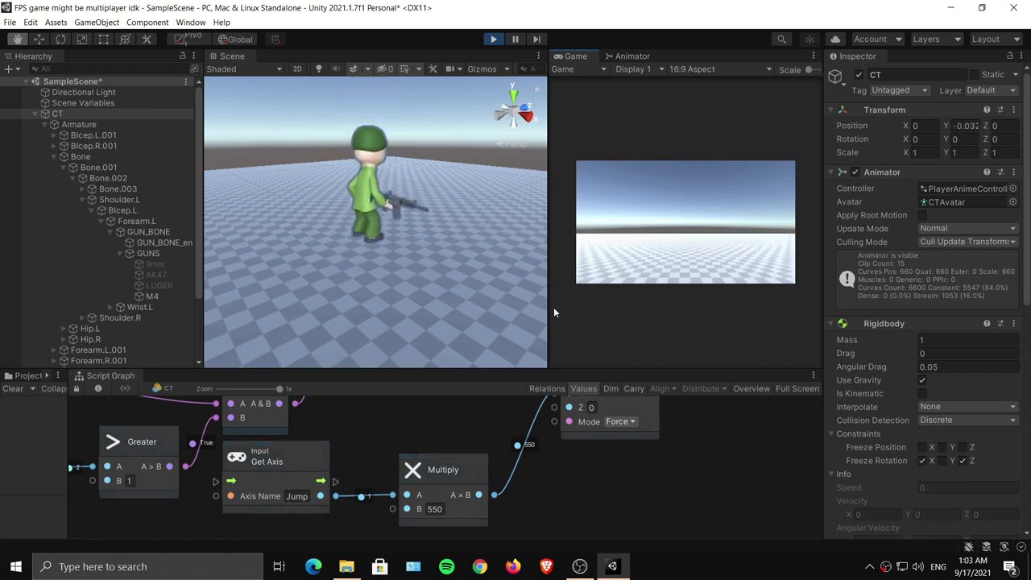
Enlarge the script graph area and align the Get Key Down node with the Translate node's flow line.
{"action": "left_click_drag", "start_coordinate": [422, 369], "coordinate": [422, 265]}
{"action": "middle_click_drag", "start_coordinate": [353, 314], "coordinate": [774, 379]}
{"action": "middle_click_drag", "start_coordinate": [270, 340], "coordinate": [326, 367]}
{"action": "left_click_drag", "start_coordinate": [326, 369], "coordinate": [352, 362]}
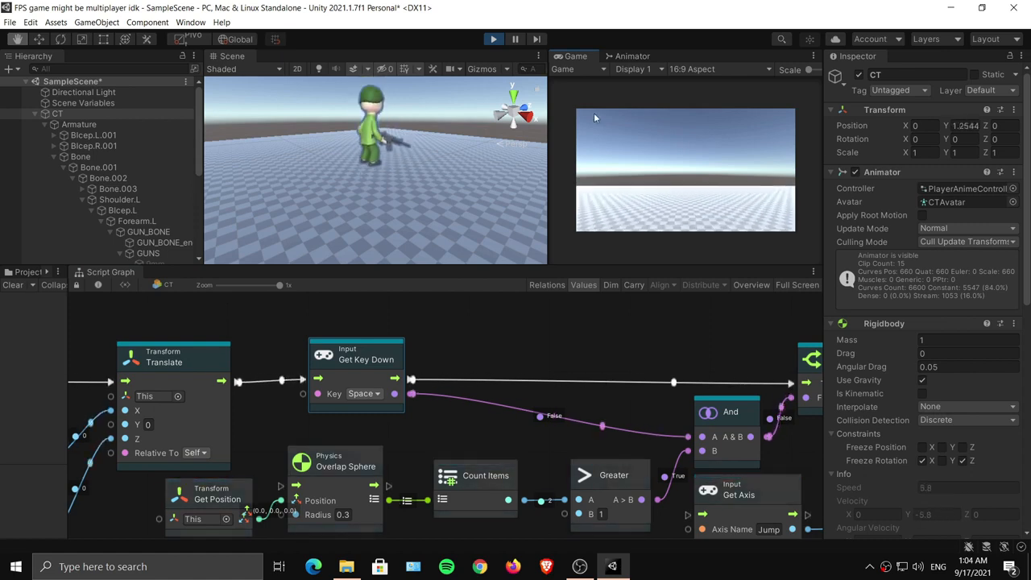
{"action": "middle_click_drag", "start_coordinate": [437, 380], "coordinate": [678, 376]}
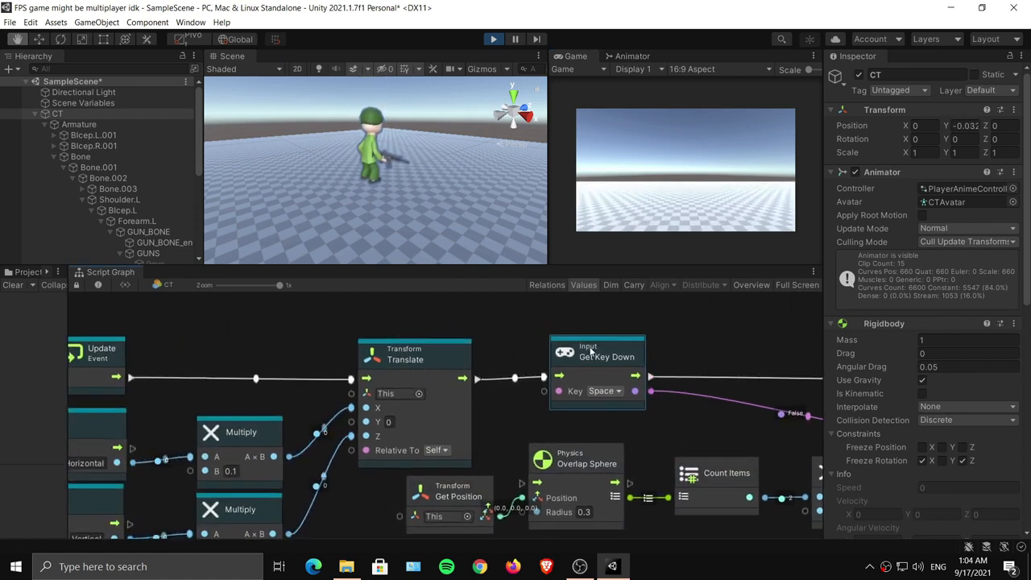
{"action": "left_click_drag", "start_coordinate": [592, 353], "coordinate": [595, 356]}
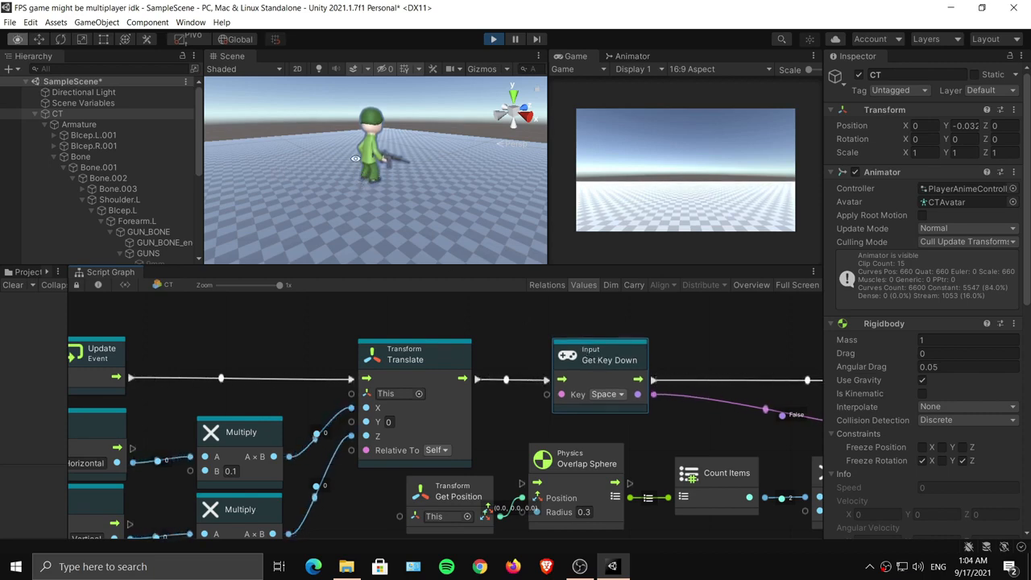
Watch the character jump from another angle in the Scene view, and stop play mode.
{"action": "left_click_drag", "start_coordinate": [355, 158], "coordinate": [492, 168], "text": "alt"}
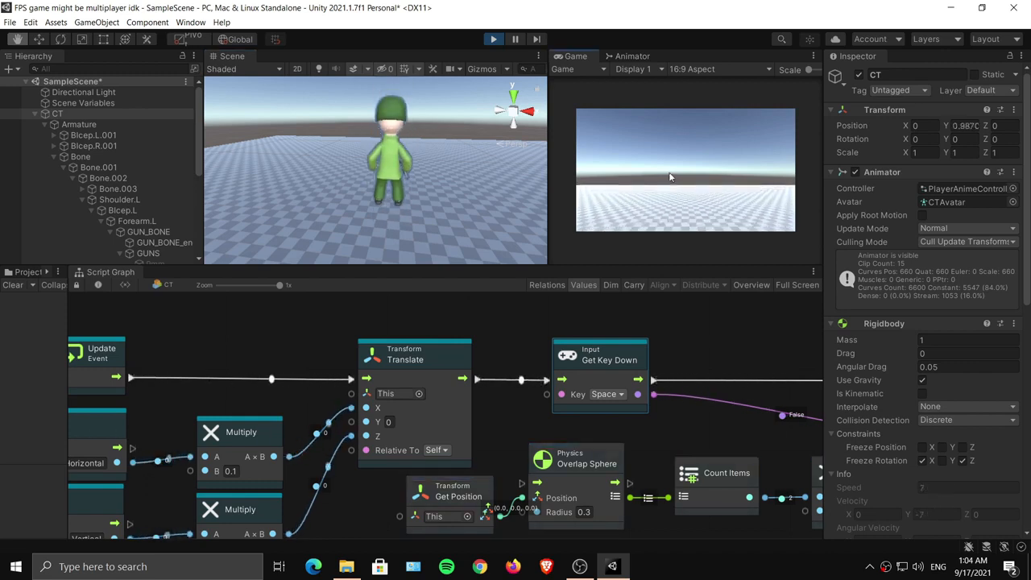
{"action": "left_click", "coordinate": [494, 39]}
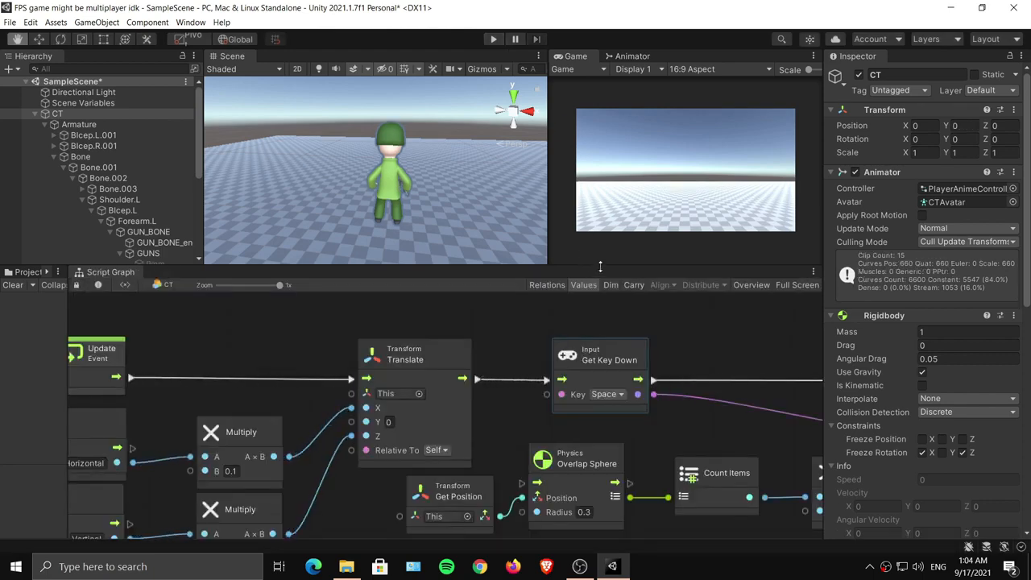
Enlarge the script graph area and review the whole movement and jump logic from the Update event to Add Force.
{"action": "left_click_drag", "start_coordinate": [600, 266], "coordinate": [600, 200]}
{"action": "middle_click_drag", "start_coordinate": [801, 338], "coordinate": [345, 333]}
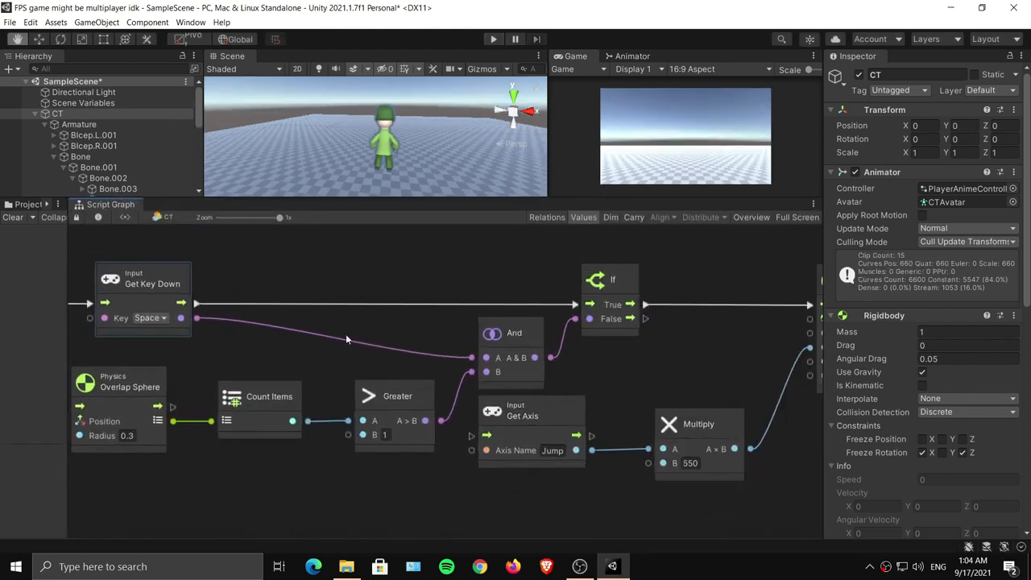
{"action": "middle_click_drag", "start_coordinate": [543, 310], "coordinate": [404, 320]}
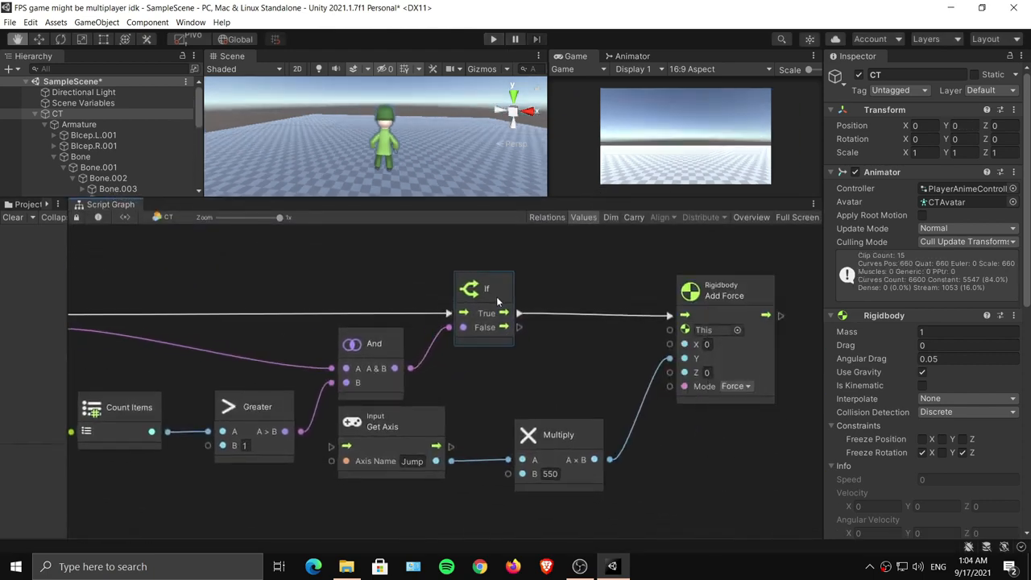
{"action": "middle_click_drag", "start_coordinate": [474, 342], "coordinate": [443, 281]}
{"action": "middle_click_drag", "start_coordinate": [288, 387], "coordinate": [724, 338]}
{"action": "middle_click_drag", "start_coordinate": [162, 313], "coordinate": [444, 400]}
{"action": "middle_click_drag", "start_coordinate": [751, 356], "coordinate": [361, 367]}
{"action": "middle_click_drag", "start_coordinate": [775, 336], "coordinate": [351, 343]}
{"action": "middle_click_drag", "start_coordinate": [668, 344], "coordinate": [405, 349]}
{"action": "mouse_move", "coordinate": [488, 348]}
{"action": "middle_mouse_down"}
{"action": "mouse_move", "coordinate": [401, 354]}
{"action": "mouse_move", "coordinate": [386, 346]}
{"action": "middle_mouse_up"}
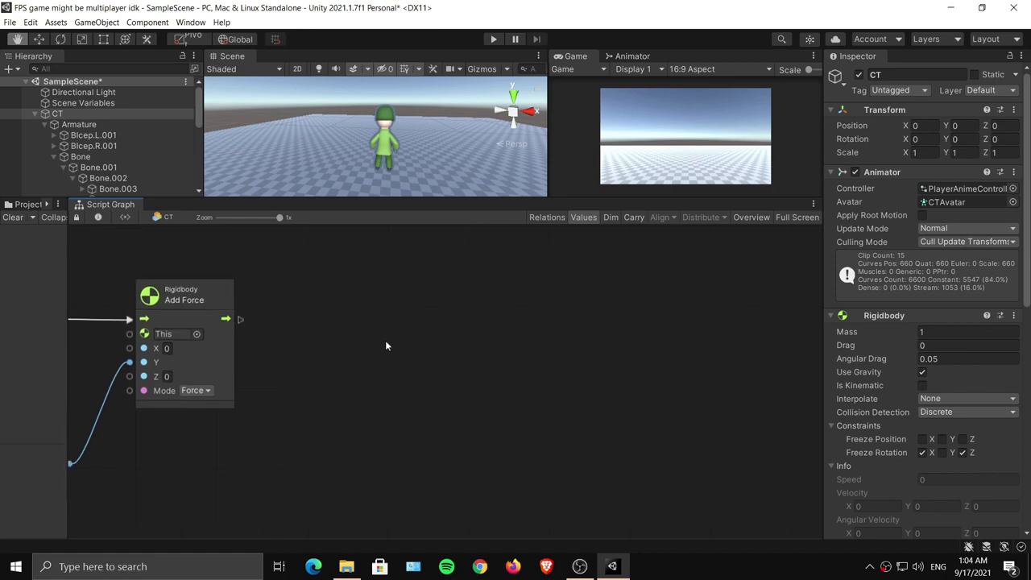
{"action": "middle_click_drag", "start_coordinate": [227, 340], "coordinate": [651, 293]}
{"action": "middle_click_drag", "start_coordinate": [322, 330], "coordinate": [608, 336]}
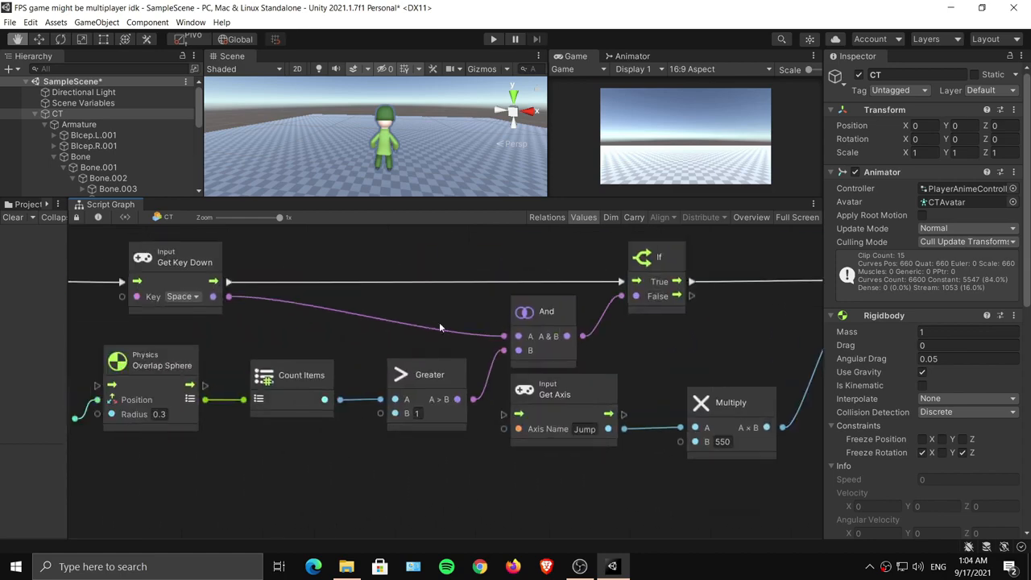
{"action": "middle_click_drag", "start_coordinate": [322, 302], "coordinate": [401, 340]}
{"action": "middle_click_drag", "start_coordinate": [262, 305], "coordinate": [526, 309]}
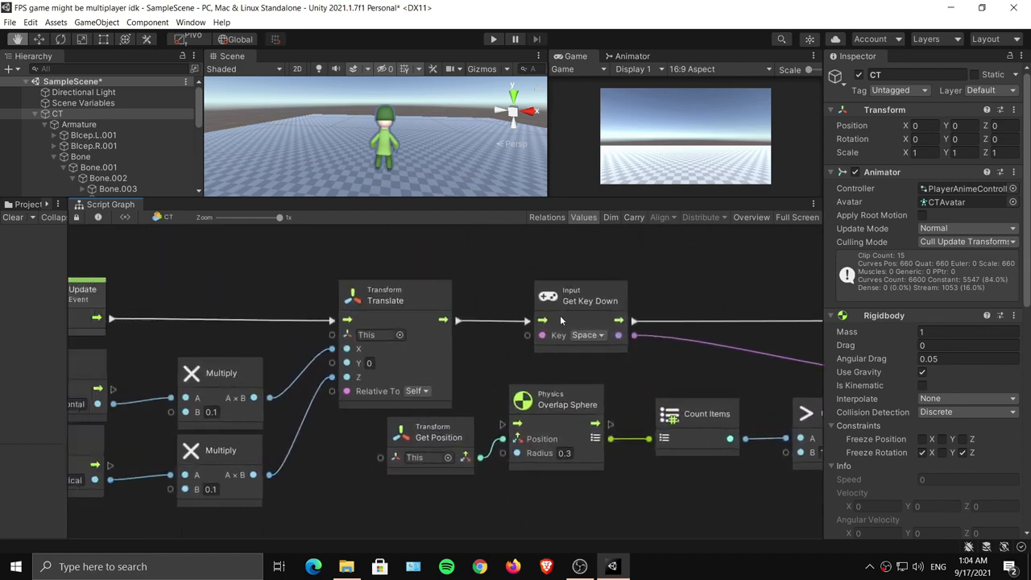
Duplicate the Update event node and place the copy in the empty area below the movement nodes.
{"action": "middle_click_drag", "start_coordinate": [287, 344], "coordinate": [443, 321]}
{"action": "middle_click_drag", "start_coordinate": [195, 290], "coordinate": [299, 271]}
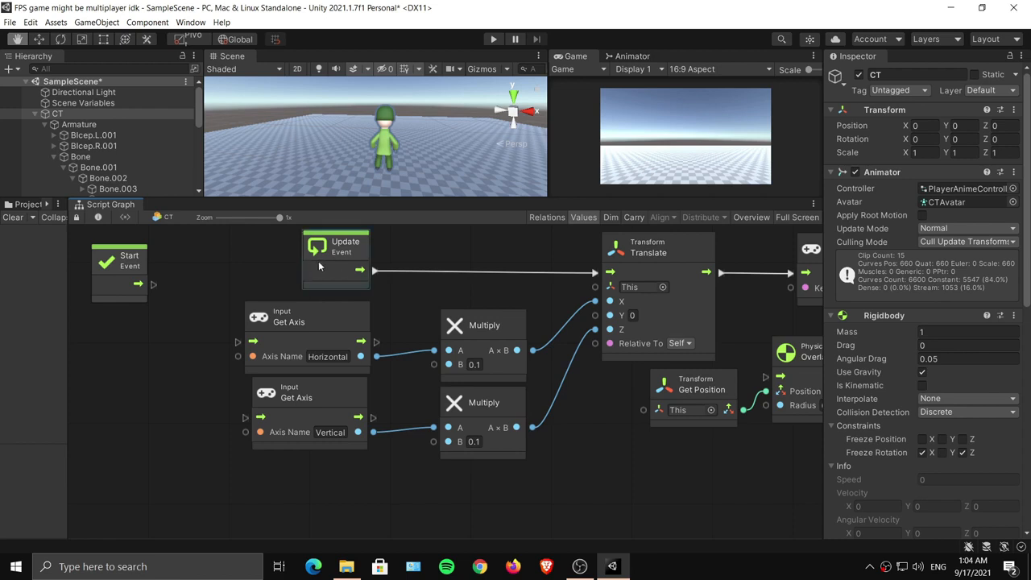
{"action": "key", "text": "ctrl+d"}
{"action": "left_click_drag", "start_coordinate": [347, 274], "coordinate": [325, 437]}
{"action": "middle_click_drag", "start_coordinate": [383, 408], "coordinate": [326, 285]}
{"action": "left_click_drag", "start_coordinate": [275, 333], "coordinate": [266, 436]}
{"action": "middle_click_drag", "start_coordinate": [325, 425], "coordinate": [240, 325]}
{"action": "left_click_drag", "start_coordinate": [162, 345], "coordinate": [149, 368]}
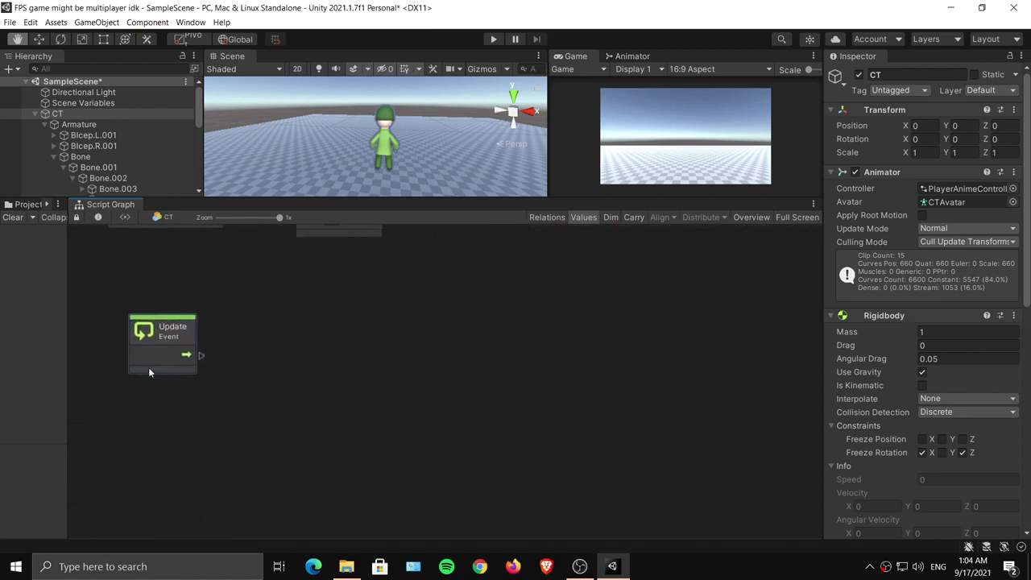
{"action": "middle_click_drag", "start_coordinate": [282, 328], "coordinate": [308, 334]}
{"action": "right_click", "coordinate": [335, 379]}
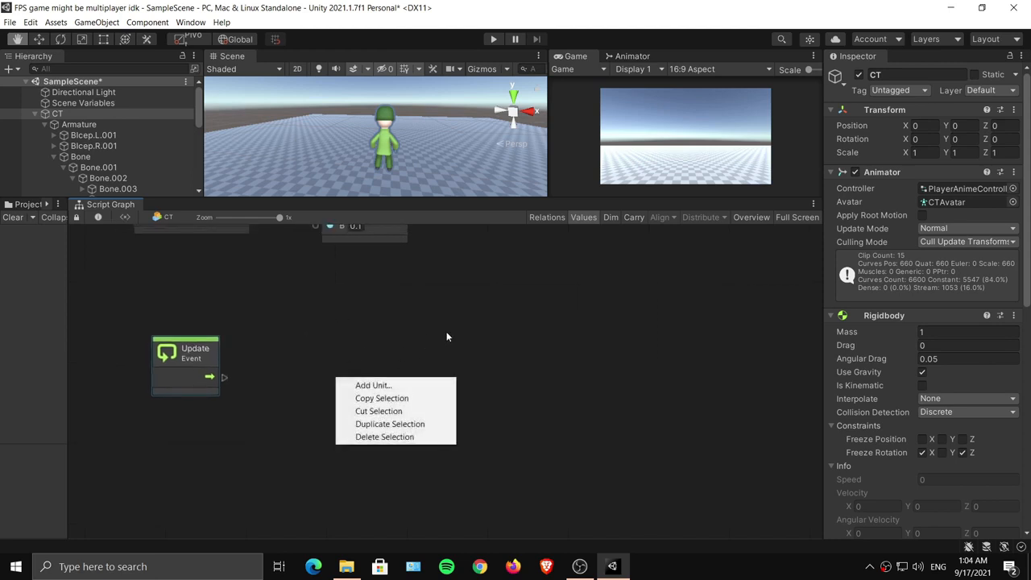
Duplicate the Vertical Get Axis node and place the copy beside the duplicated Update event.
{"action": "middle_click_drag", "start_coordinate": [372, 303], "coordinate": [460, 431]}
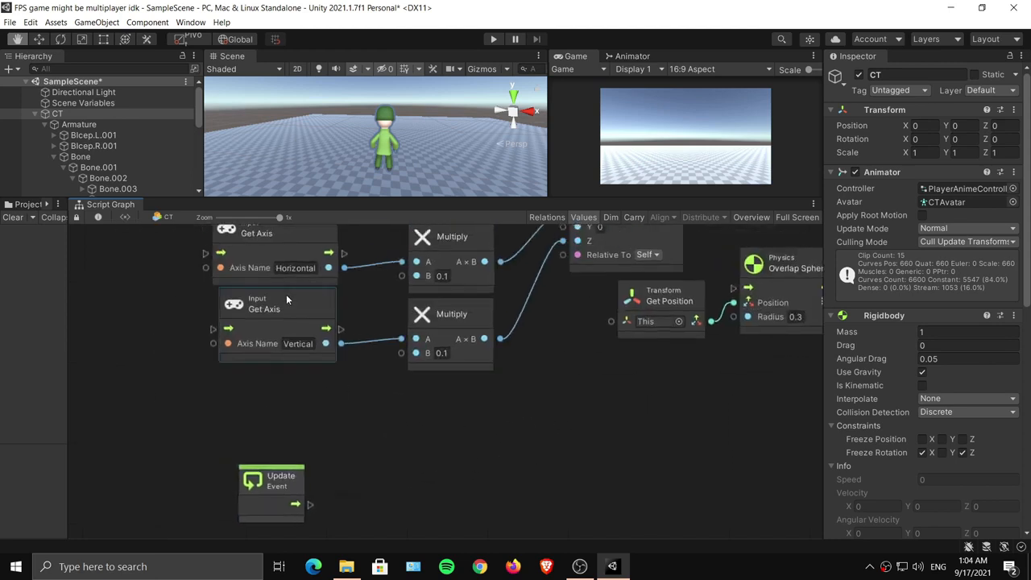
{"action": "key", "text": "ctrl+d"}
{"action": "left_click_drag", "start_coordinate": [286, 300], "coordinate": [347, 356]}
{"action": "middle_click_drag", "start_coordinate": [441, 425], "coordinate": [401, 331]}
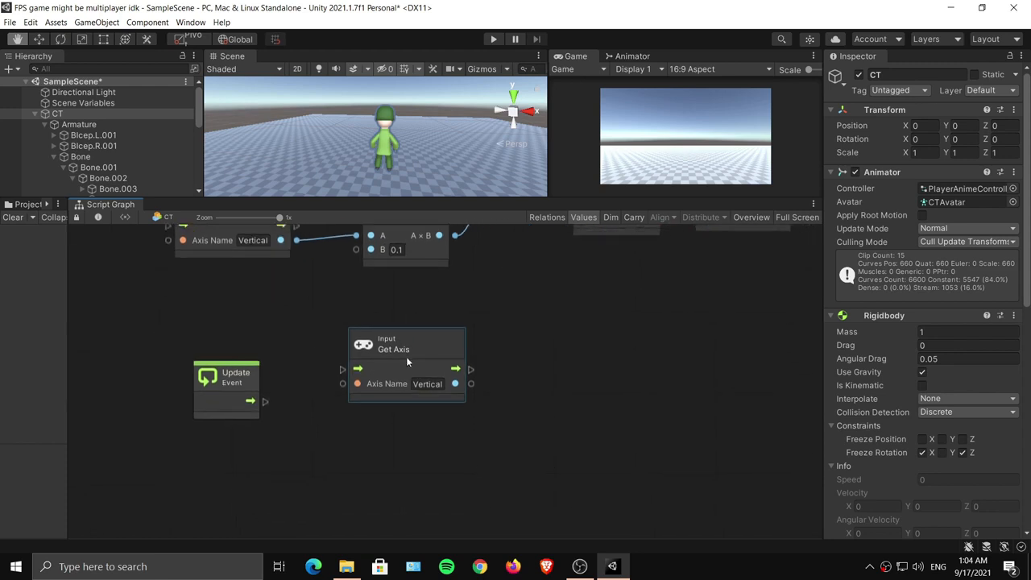
{"action": "left_click_drag", "start_coordinate": [406, 356], "coordinate": [356, 418]}
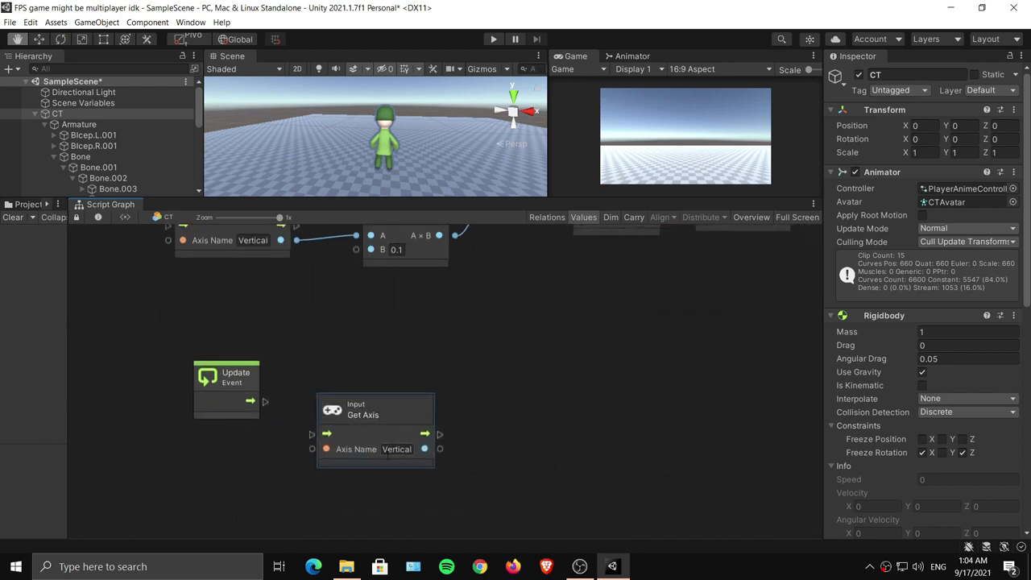
Narrow the Scene view to give the Game view more width, keeping the script graph area enlarged.
{"action": "left_click", "coordinate": [396, 448]}
{"action": "left_click_drag", "start_coordinate": [575, 200], "coordinate": [580, 451]}
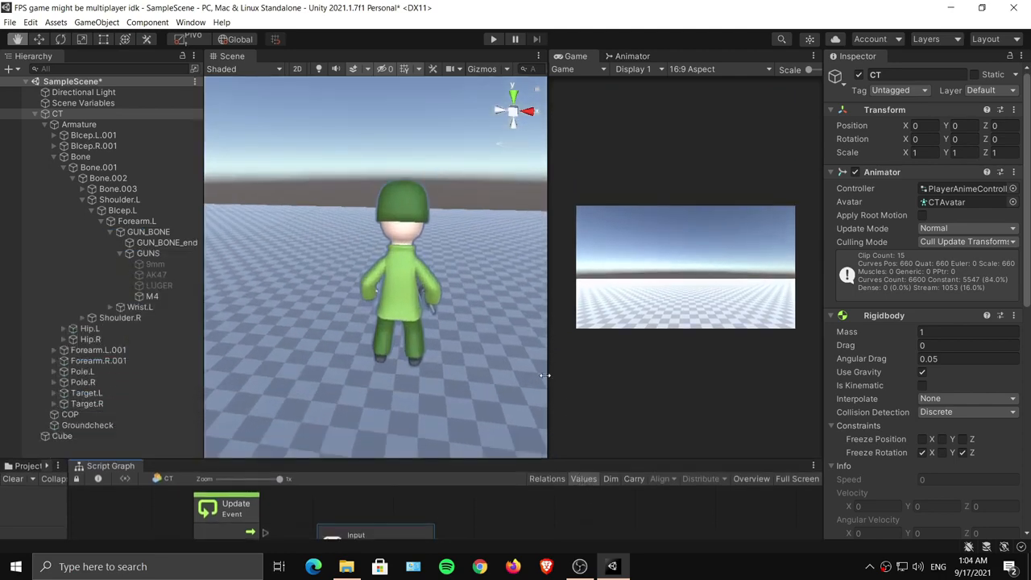
{"action": "left_click_drag", "start_coordinate": [545, 374], "coordinate": [318, 383]}
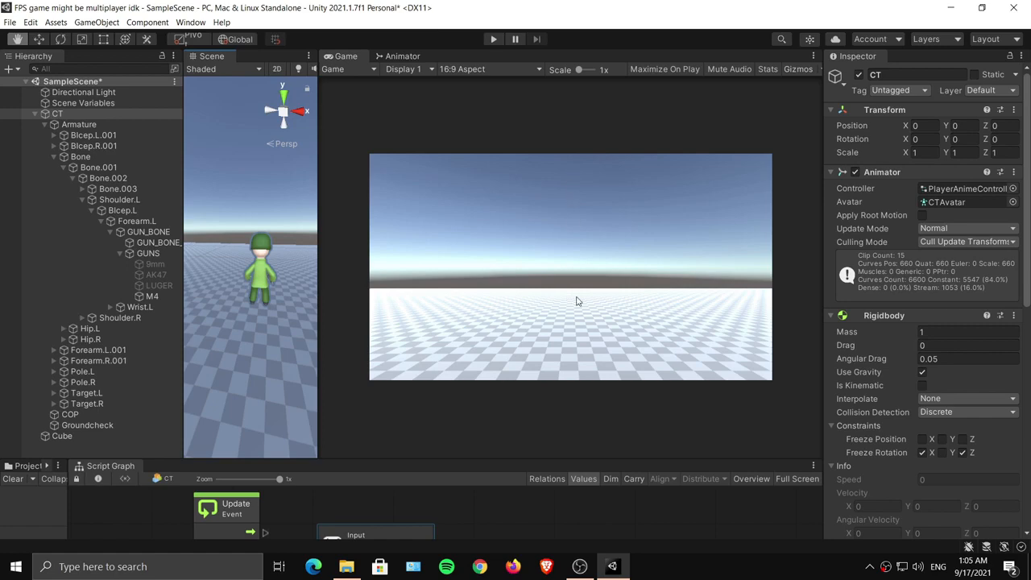
{"action": "left_click_drag", "start_coordinate": [549, 461], "coordinate": [550, 216]}
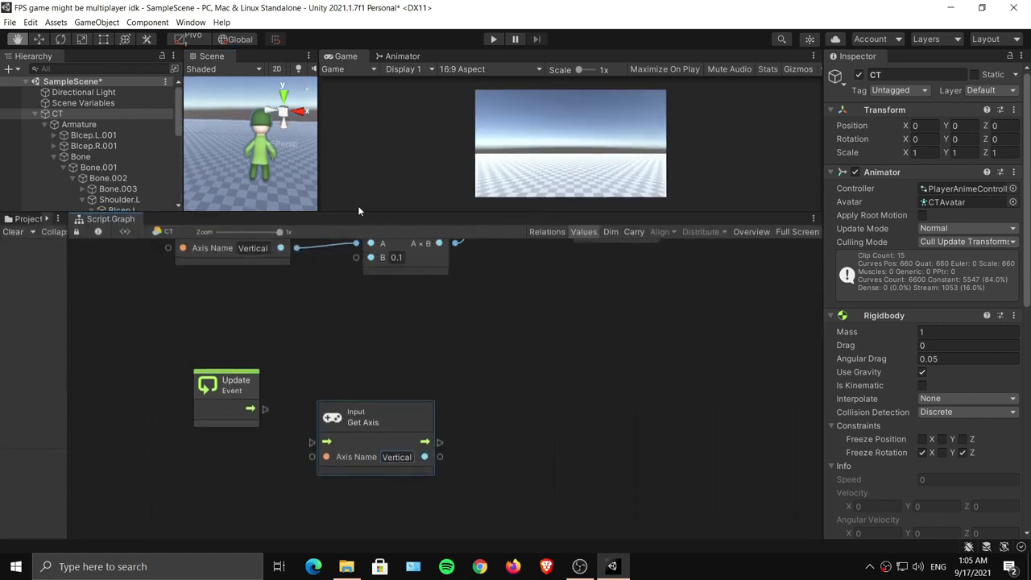
Set the copied Get Axis node's axis name to MouseX and shift the node slightly closer to the Update event.
{"action": "left_click", "coordinate": [420, 442]}
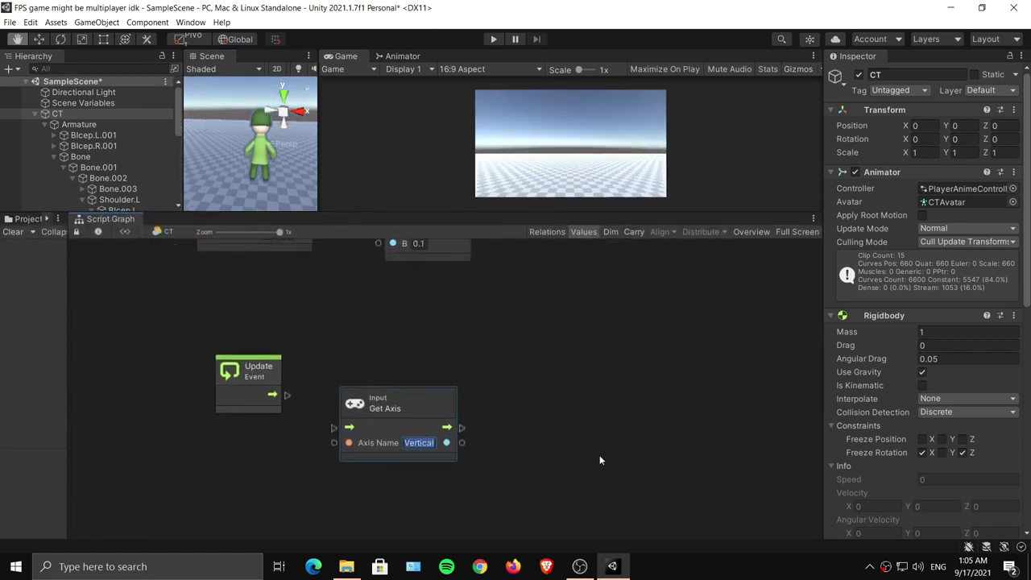
{"action": "type", "text": "Mouse"}
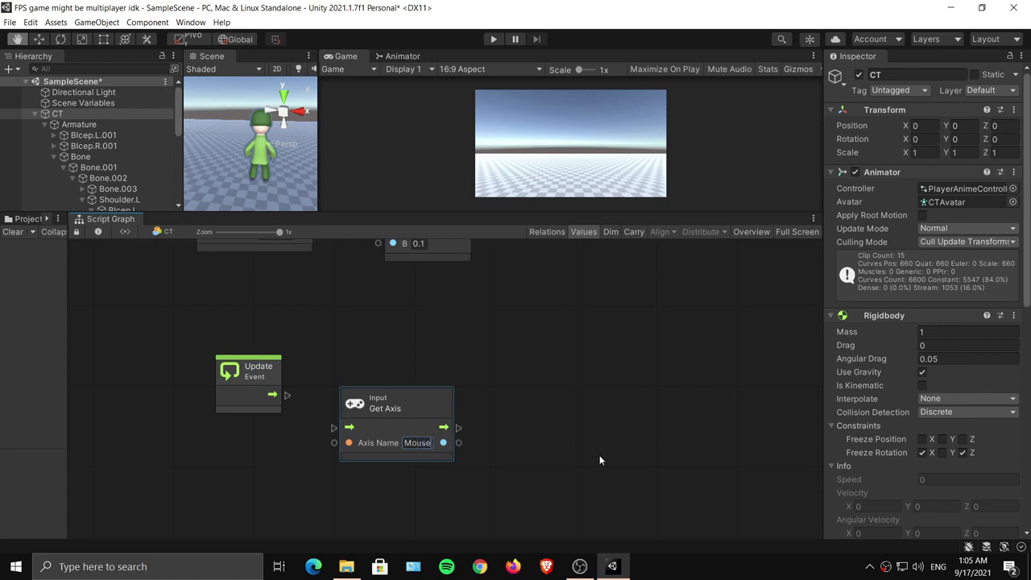
{"action": "type", "text": "X"}
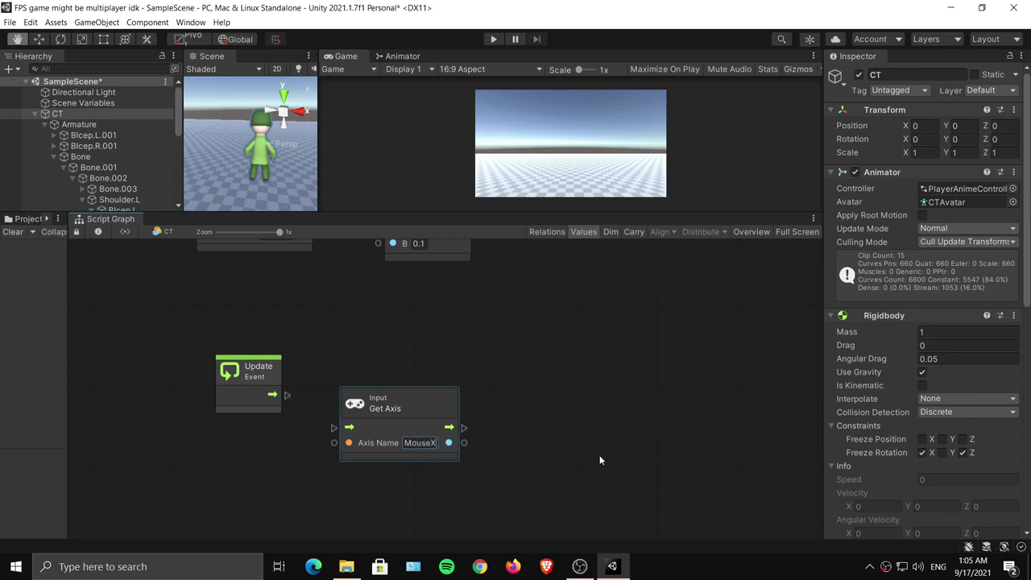
{"action": "left_click", "coordinate": [599, 455]}
{"action": "middle_click_drag", "start_coordinate": [576, 349], "coordinate": [532, 371]}
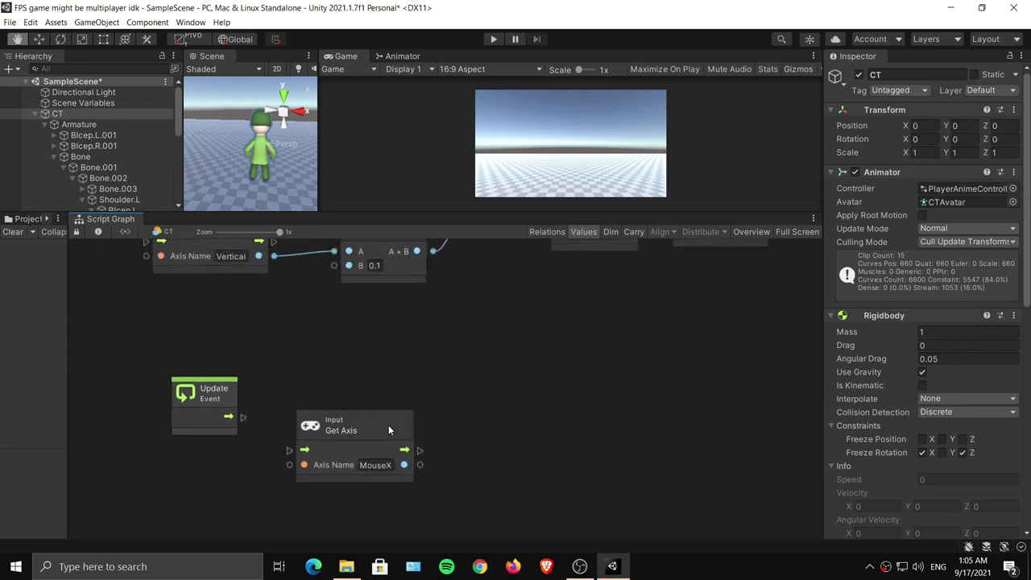
{"action": "left_click", "coordinate": [387, 428]}
{"action": "left_click_drag", "start_coordinate": [387, 427], "coordinate": [377, 429]}
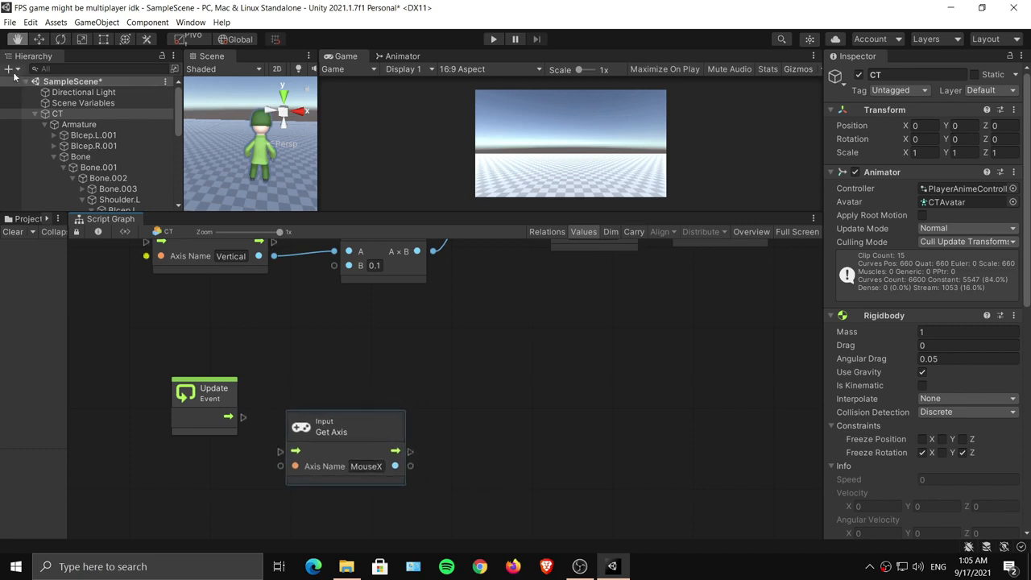
Check the exact mouse axis names in the project's Input Manager settings, and close the settings.
{"action": "left_click", "coordinate": [30, 23]}
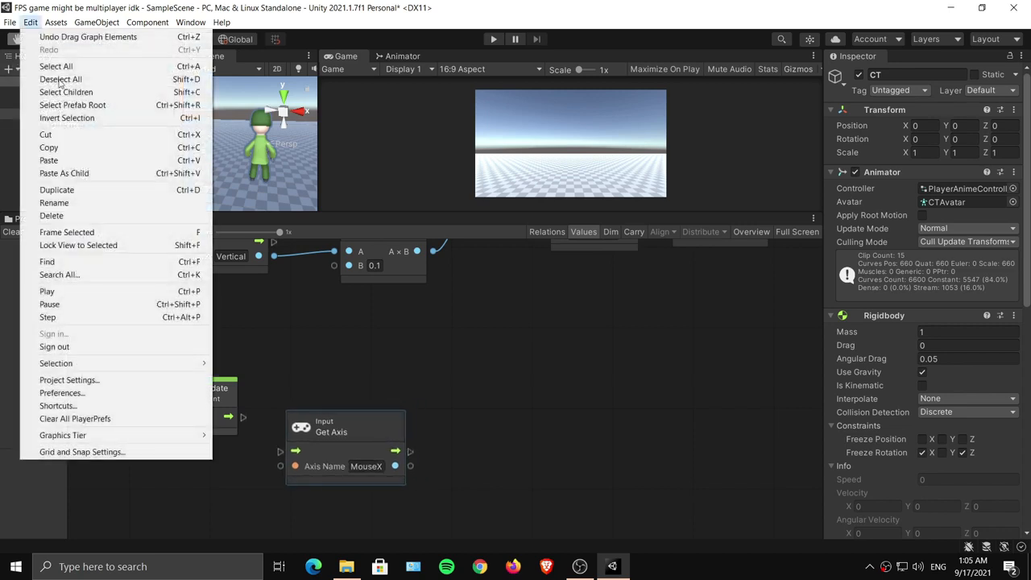
{"action": "left_click", "coordinate": [69, 379]}
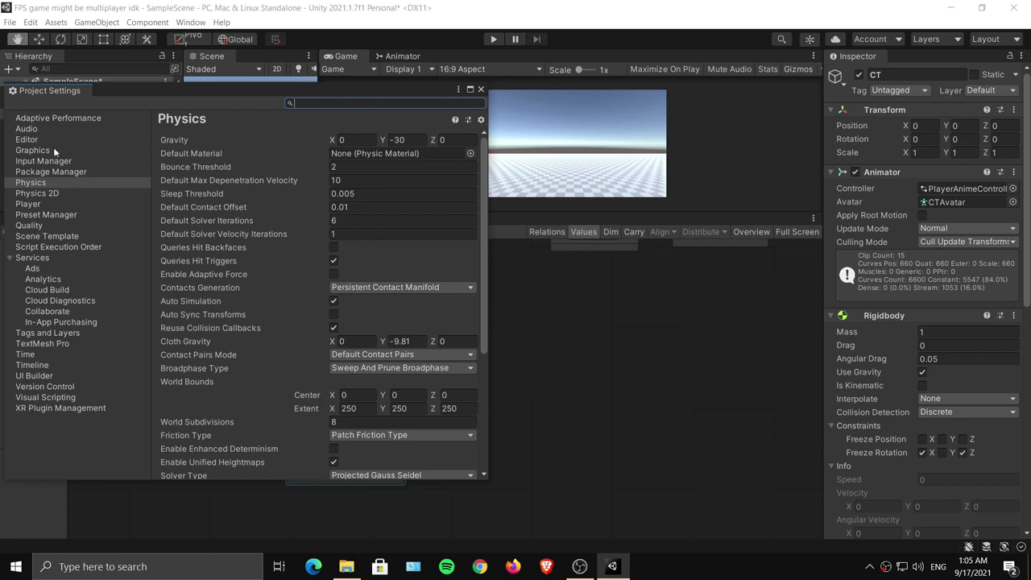
{"action": "left_click", "coordinate": [28, 139]}
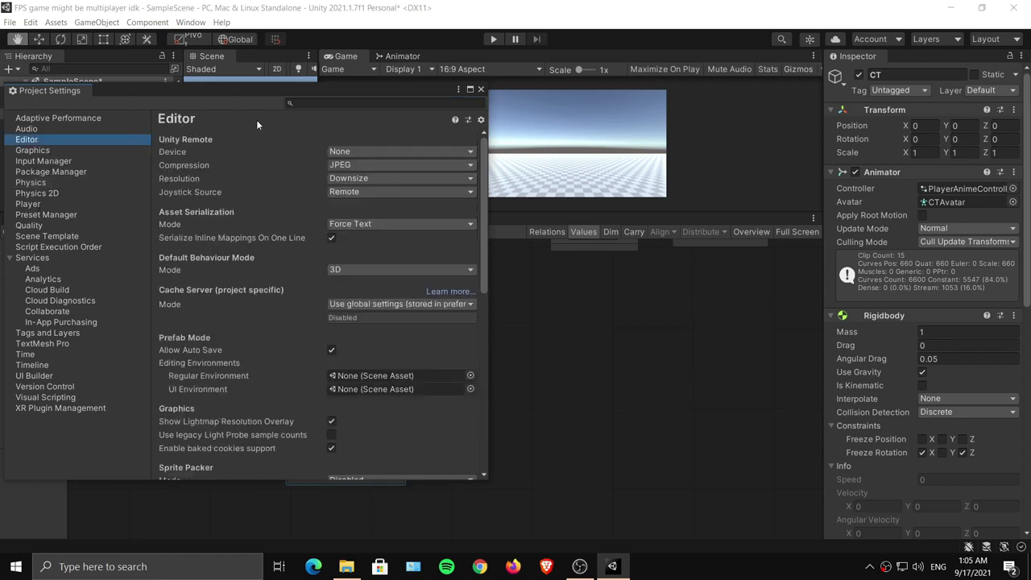
{"action": "left_click", "coordinate": [55, 162]}
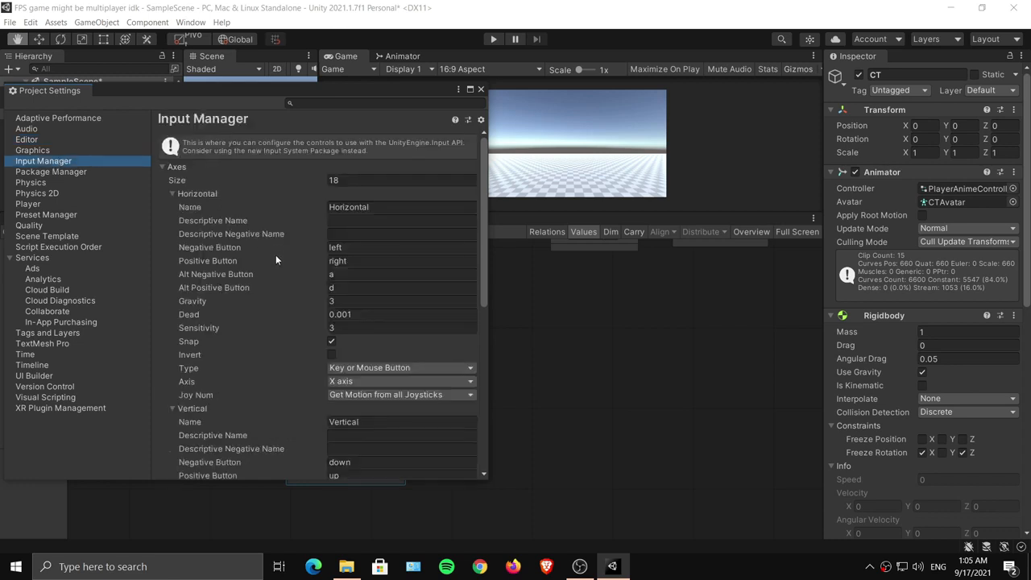
{"action": "left_click", "coordinate": [170, 193]}
{"action": "left_click", "coordinate": [171, 207]}
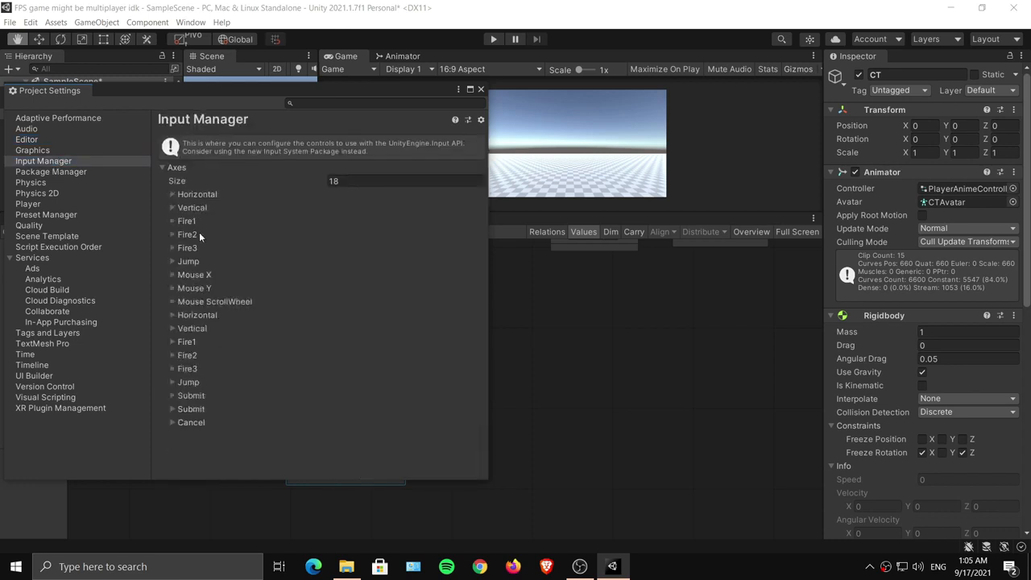
{"action": "left_click", "coordinate": [480, 88]}
Correct the copied Get Axis node's axis name to "Mouse X" and move the node beneath the duplicated Update event.
{"action": "left_click", "coordinate": [380, 468]}
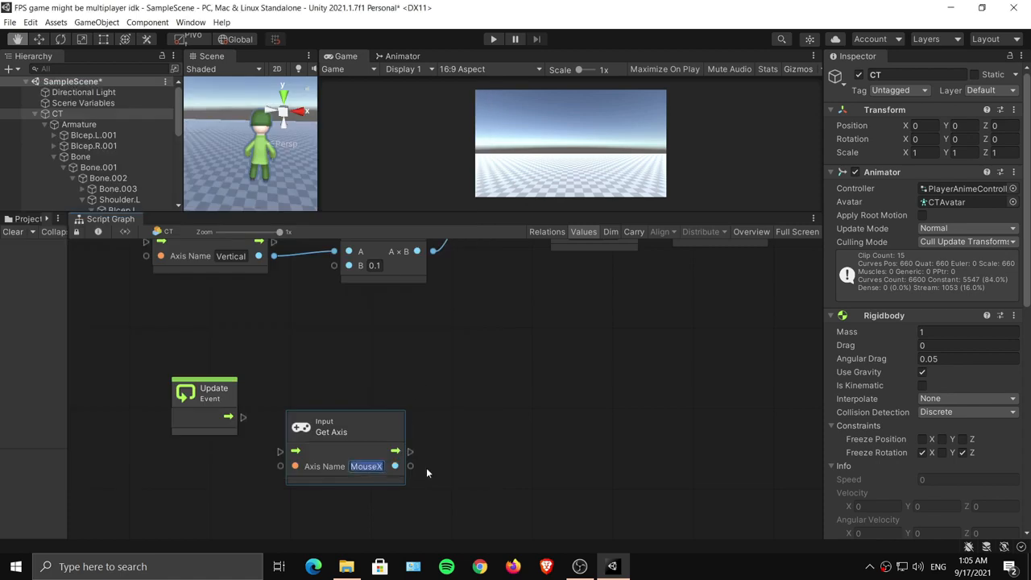
{"action": "key", "text": "Left"}
{"action": "key", "text": "Right"}
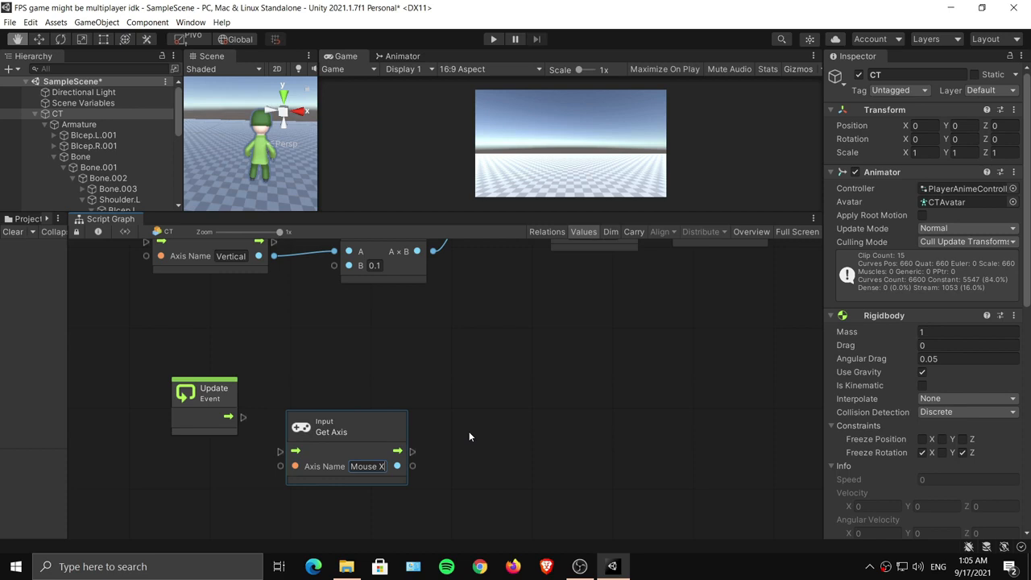
{"action": "left_click", "coordinate": [468, 430]}
{"action": "left_click_drag", "start_coordinate": [381, 439], "coordinate": [341, 470]}
{"action": "middle_click_drag", "start_coordinate": [414, 443], "coordinate": [304, 415]}
{"action": "left_click_drag", "start_coordinate": [185, 427], "coordinate": [171, 436]}
Widen the Hierarchy panel so its object names fit, and enlarge the script graph area again.
{"action": "middle_click_drag", "start_coordinate": [300, 350], "coordinate": [364, 451]}
{"action": "middle_click_drag", "start_coordinate": [490, 322], "coordinate": [479, 352]}
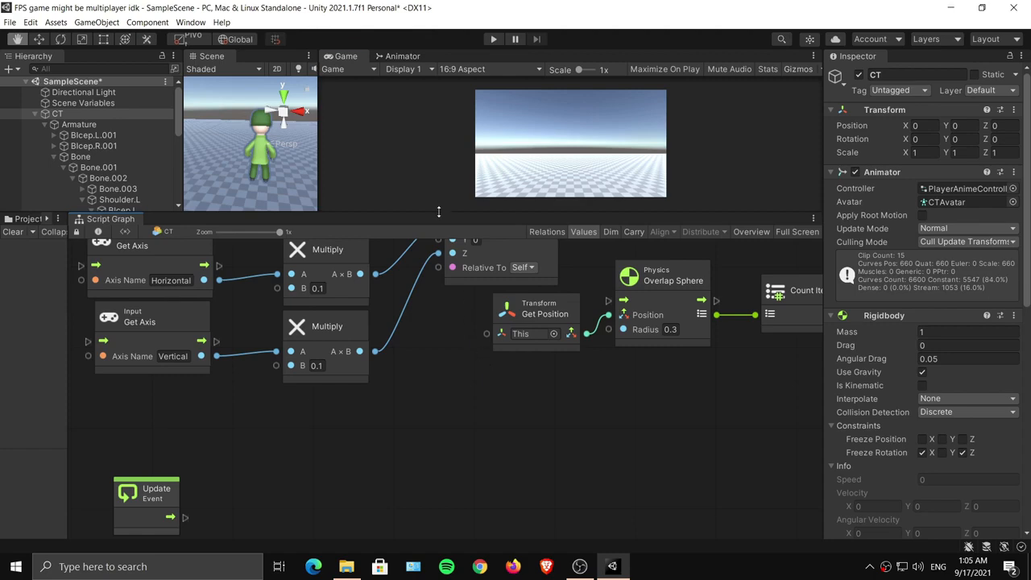
{"action": "left_click_drag", "start_coordinate": [438, 211], "coordinate": [449, 420]}
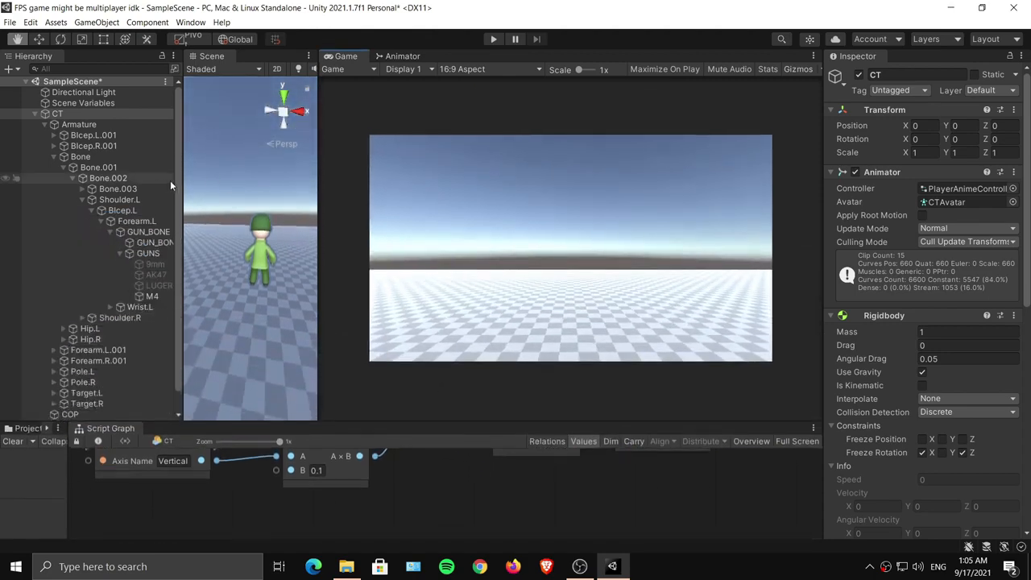
{"action": "left_click_drag", "start_coordinate": [181, 182], "coordinate": [221, 183]}
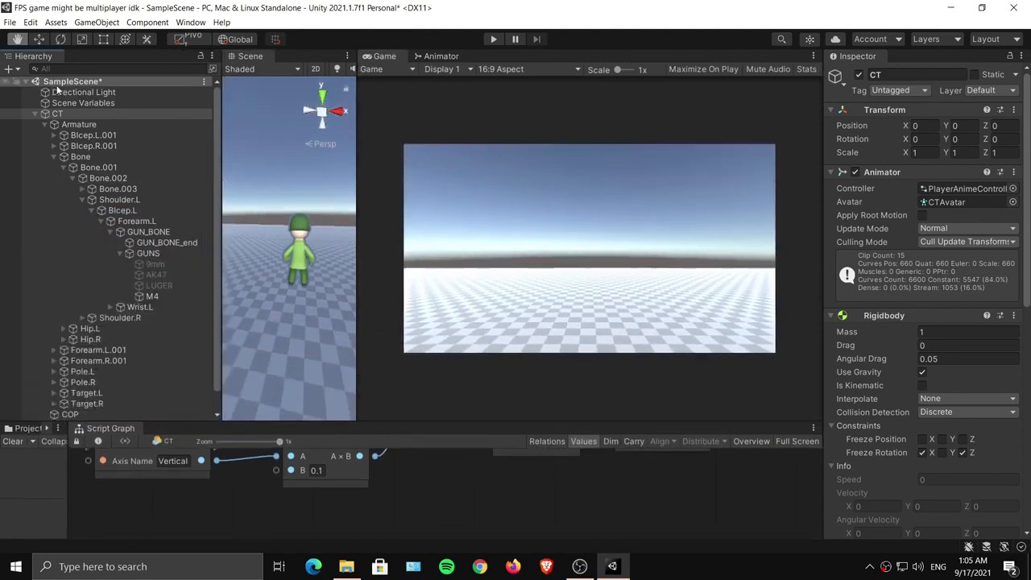
{"action": "left_click_drag", "start_coordinate": [540, 420], "coordinate": [537, 200]}
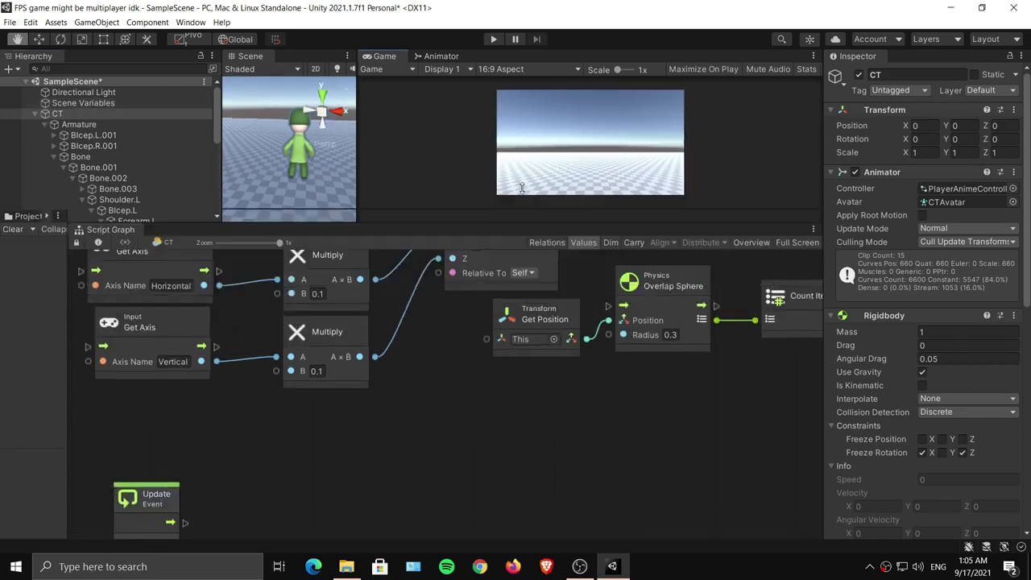
Add a Transform Rotate (Axis, Angle, Relative To) node and place it well to the right of the duplicated Update event.
{"action": "scroll", "coordinate": [452, 387], "scroll_direction": "down", "scroll_amount": 5}
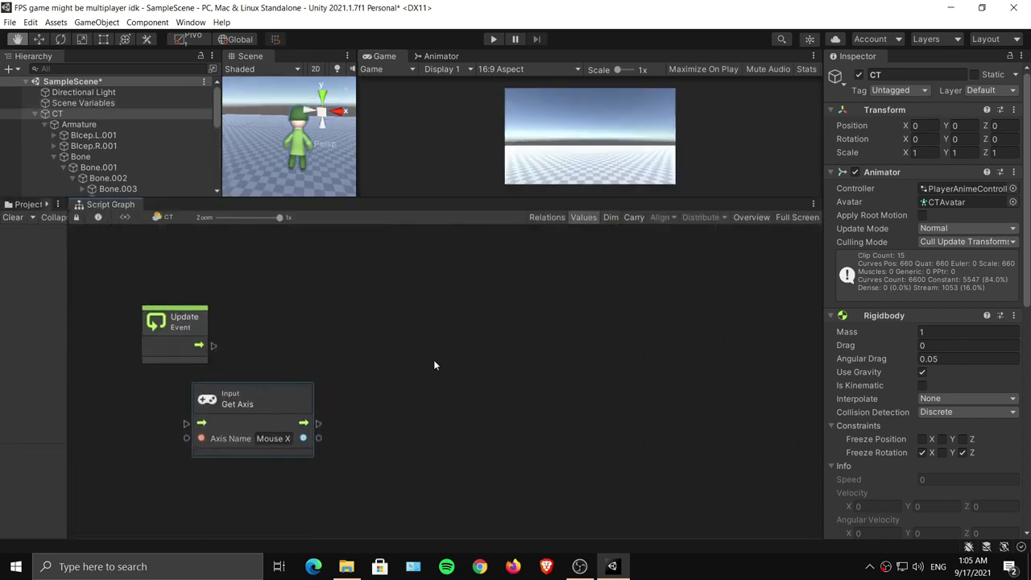
{"action": "middle_click_drag", "start_coordinate": [426, 359], "coordinate": [368, 390]}
{"action": "right_click", "coordinate": [364, 365]}
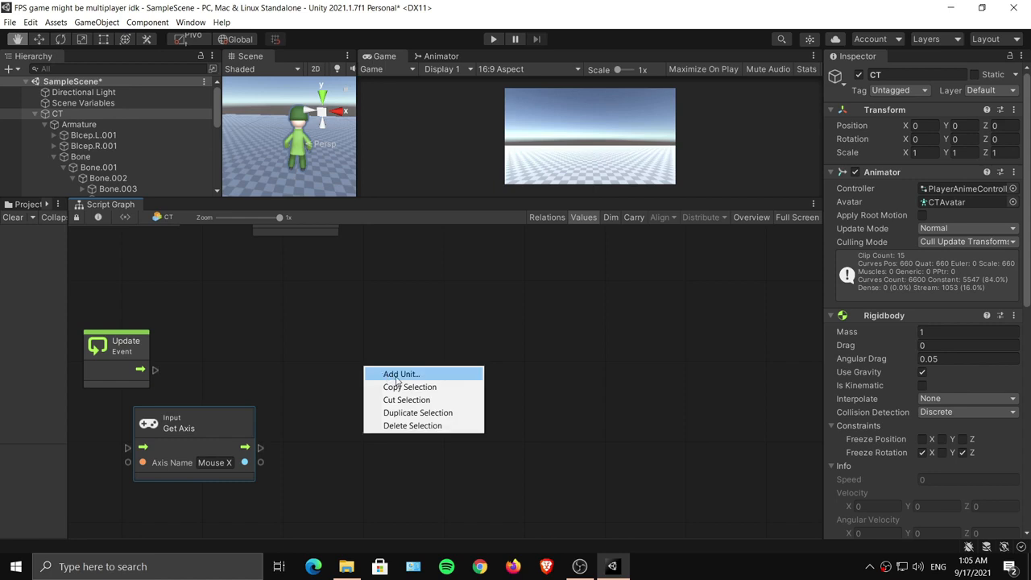
{"action": "left_click", "coordinate": [395, 370]}
{"action": "type", "text": "rot"}
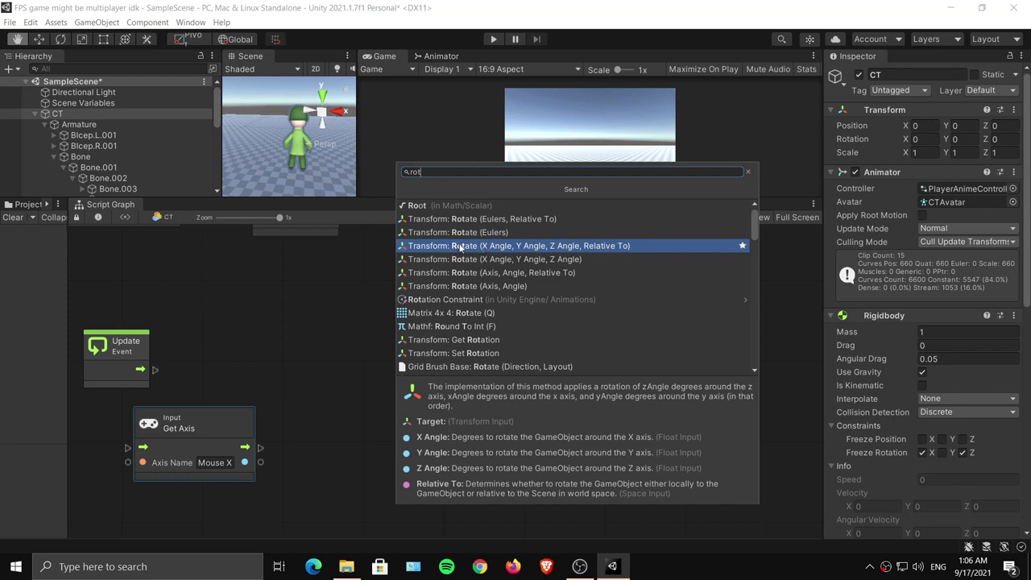
{"action": "left_click", "coordinate": [491, 273]}
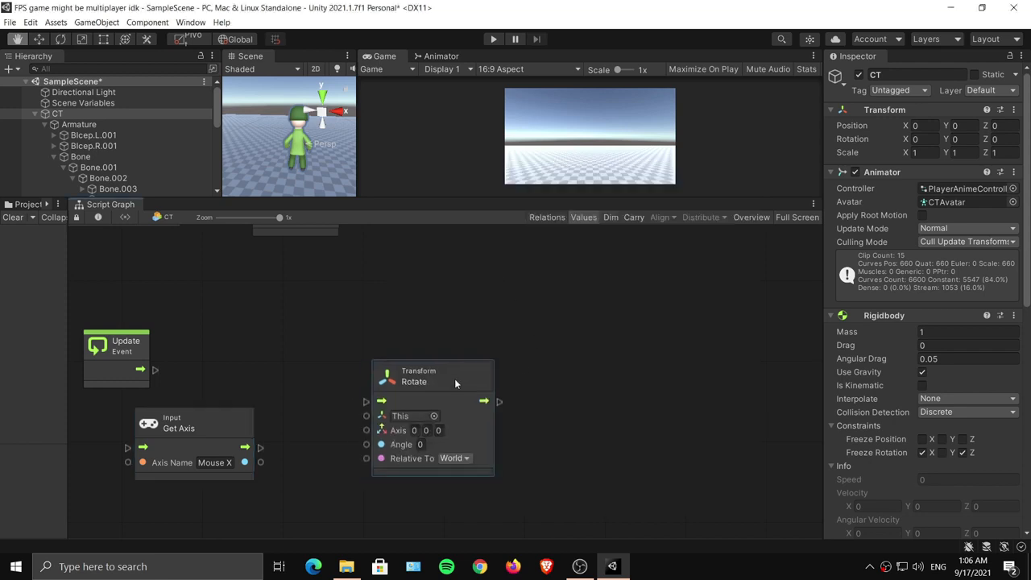
{"action": "left_click_drag", "start_coordinate": [454, 379], "coordinate": [532, 365]}
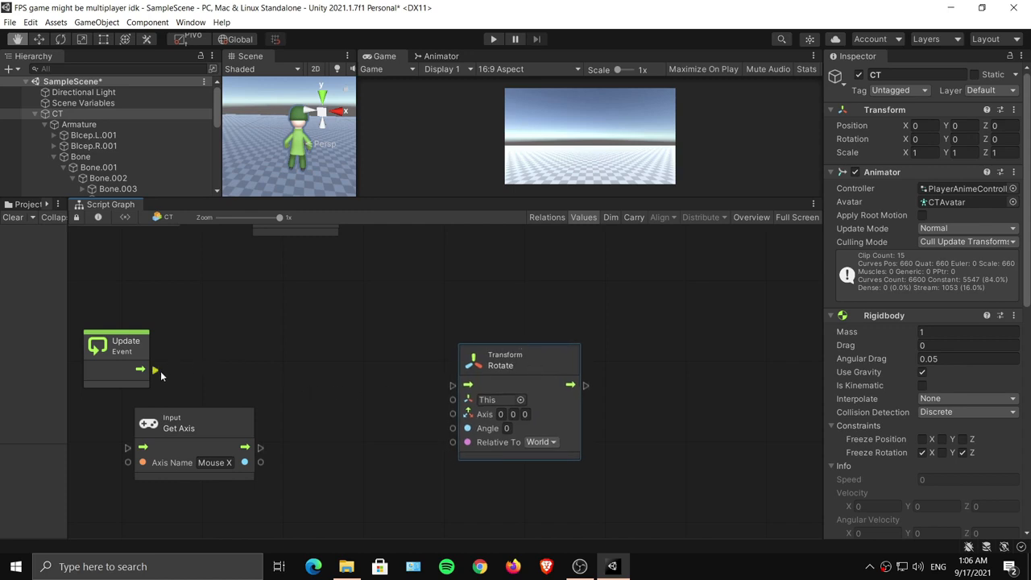
Connect the duplicated Update event's flow to the Rotate node and feed the Mouse X axis value into its Angle input.
{"action": "left_click_drag", "start_coordinate": [160, 371], "coordinate": [466, 386]}
{"action": "mouse_move", "coordinate": [485, 369]}
{"action": "left_mouse_down"}
{"action": "mouse_move", "coordinate": [529, 369]}
{"action": "mouse_move", "coordinate": [503, 369]}
{"action": "left_mouse_up"}
{"action": "left_click_drag", "start_coordinate": [121, 357], "coordinate": [195, 349]}
{"action": "scroll", "coordinate": [322, 407], "scroll_direction": "down", "scroll_amount": 1}
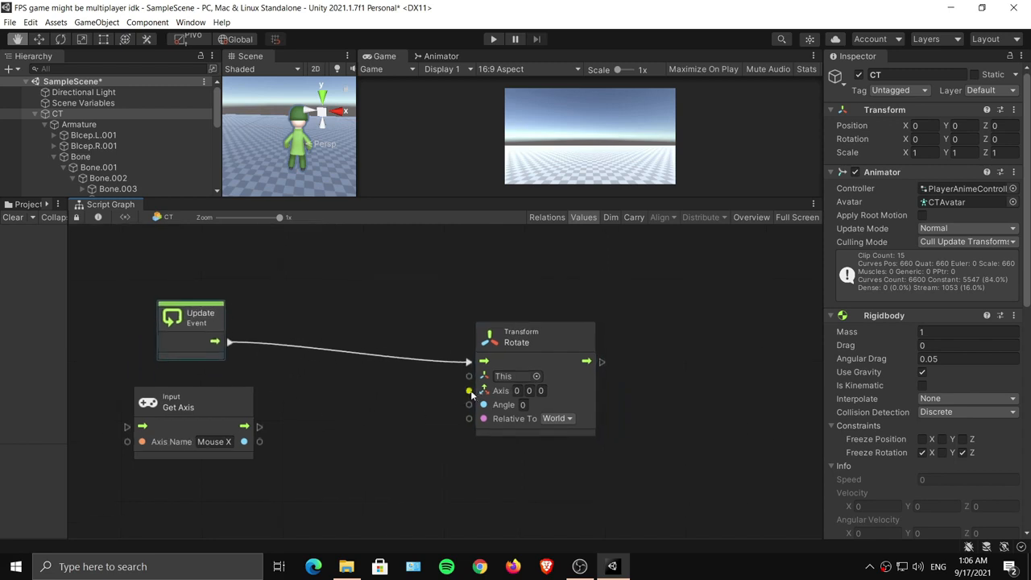
{"action": "left_click_drag", "start_coordinate": [260, 441], "coordinate": [483, 405]}
{"action": "left_click_drag", "start_coordinate": [214, 401], "coordinate": [196, 396]}
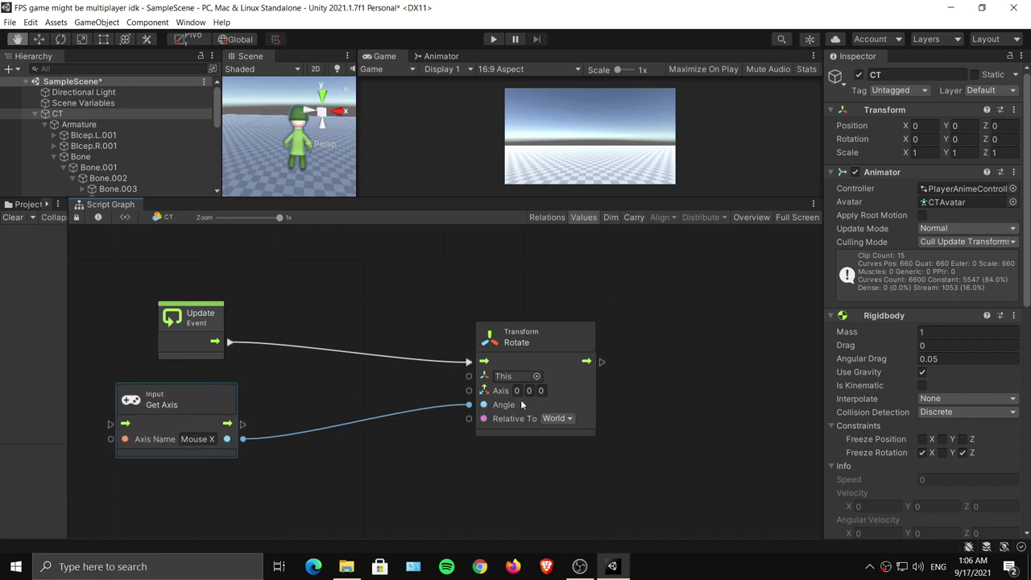
Set the Rotate node's Axis to 0, 1, 0 and its Relative To option to Self.
{"action": "type", "text": "1"}
{"action": "left_click", "coordinate": [620, 400]}
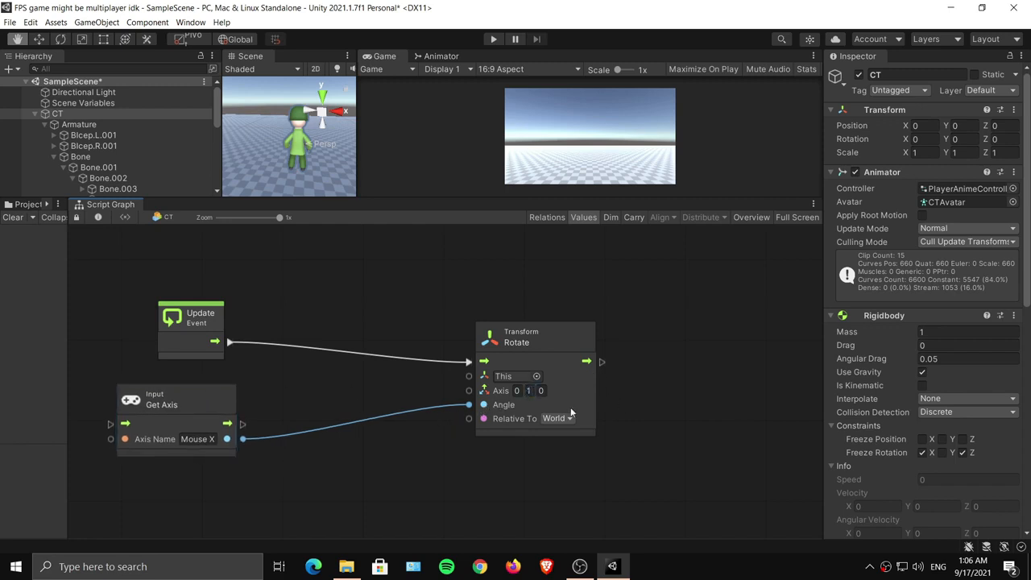
{"action": "left_click", "coordinate": [568, 418]}
{"action": "left_click", "coordinate": [569, 447]}
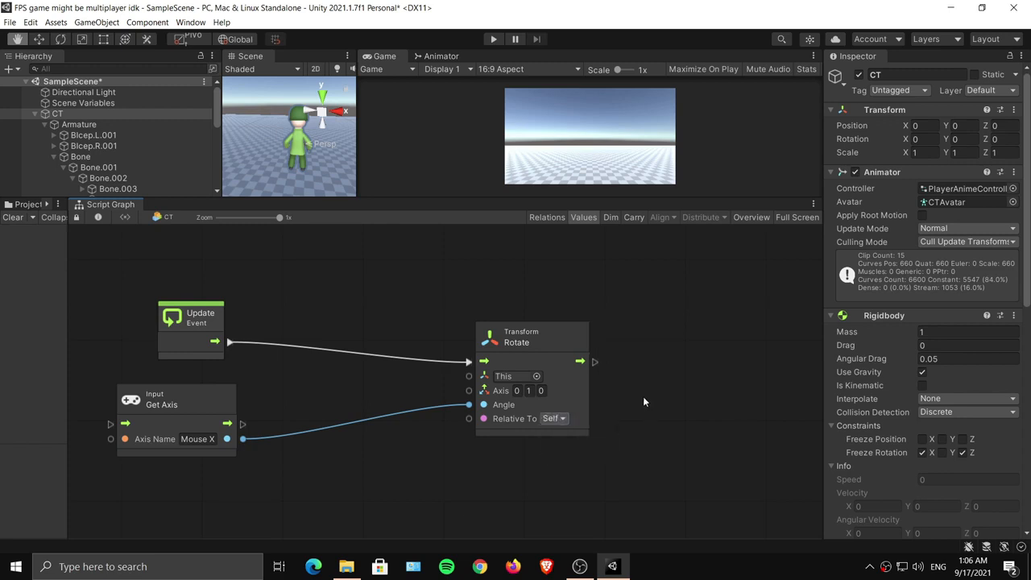
Align the Rotate node with the Update event's flow line and move the Mouse X Get Axis node directly under the event.
{"action": "left_click", "coordinate": [554, 343]}
{"action": "left_click_drag", "start_coordinate": [554, 340], "coordinate": [579, 320]}
{"action": "left_click_drag", "start_coordinate": [221, 403], "coordinate": [206, 382]}
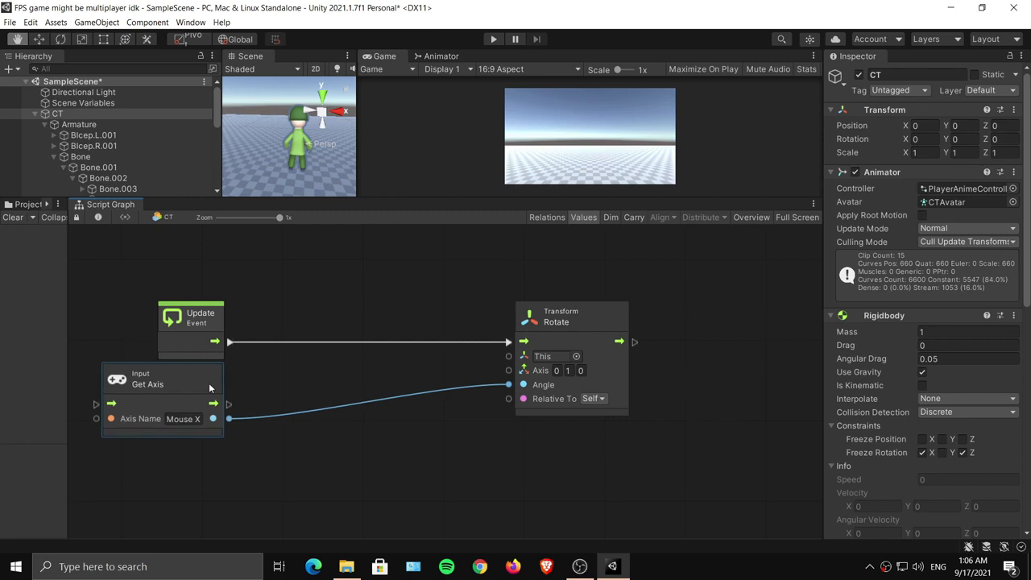
Insert a Multiply node between the Mouse X Get Axis value and the Rotate node's Angle input, positioned midway between them.
{"action": "middle_click_drag", "start_coordinate": [266, 417], "coordinate": [300, 365]}
{"action": "left_click_drag", "start_coordinate": [262, 367], "coordinate": [332, 408]}
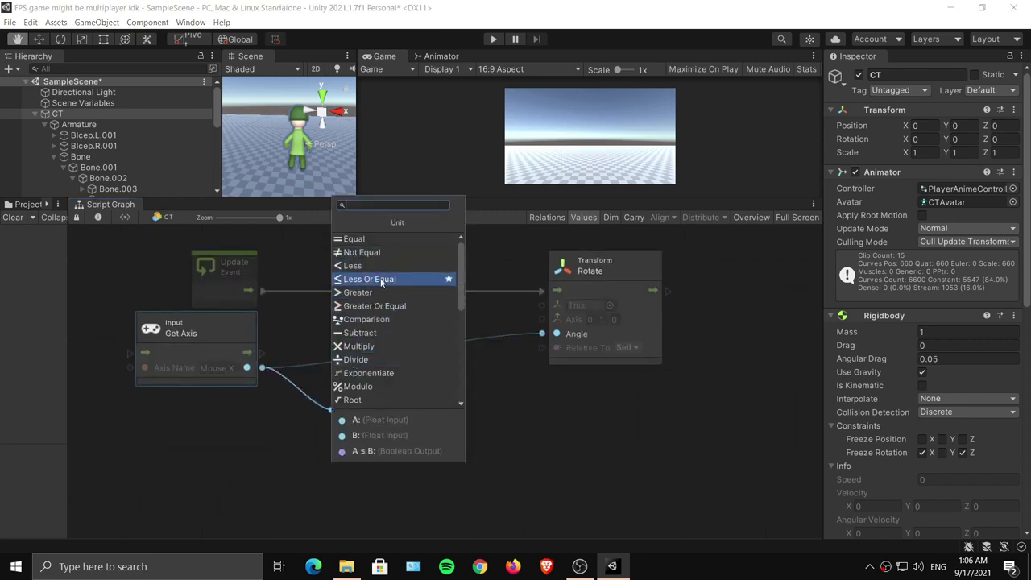
{"action": "left_click", "coordinate": [373, 347]}
{"action": "left_click_drag", "start_coordinate": [423, 410], "coordinate": [551, 334]}
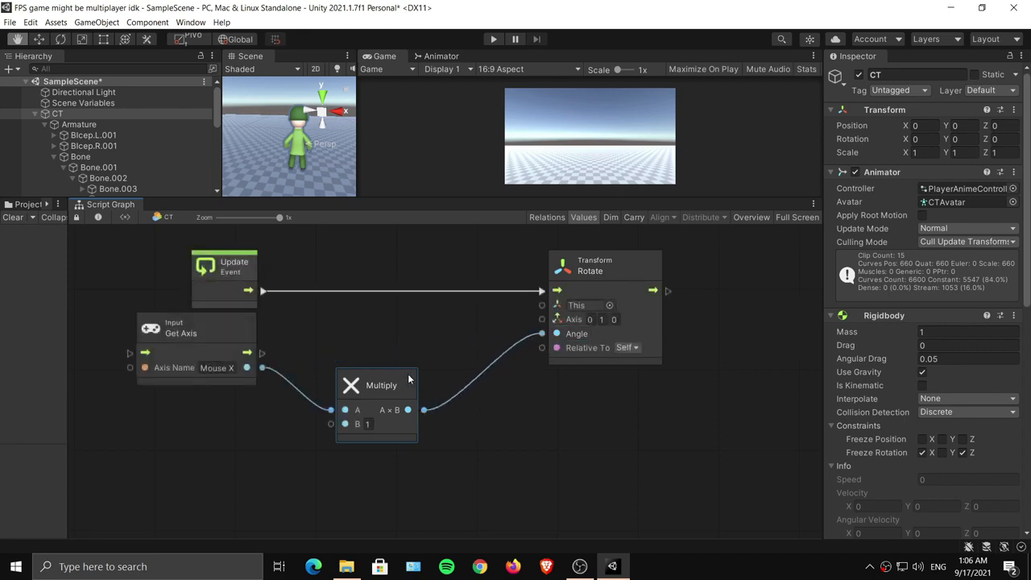
{"action": "left_click_drag", "start_coordinate": [379, 385], "coordinate": [398, 369]}
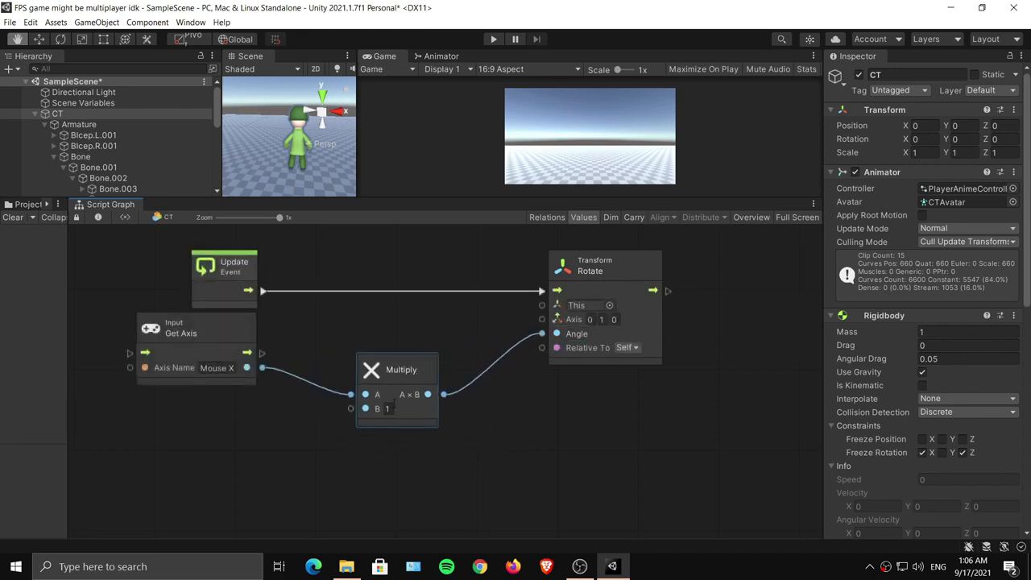
Set the Multiply node's B value to 5 and shift the node slightly closer to the Get Axis node.
{"action": "type", "text": "5"}
{"action": "left_click", "coordinate": [519, 415]}
{"action": "left_click_drag", "start_coordinate": [416, 371], "coordinate": [393, 365]}
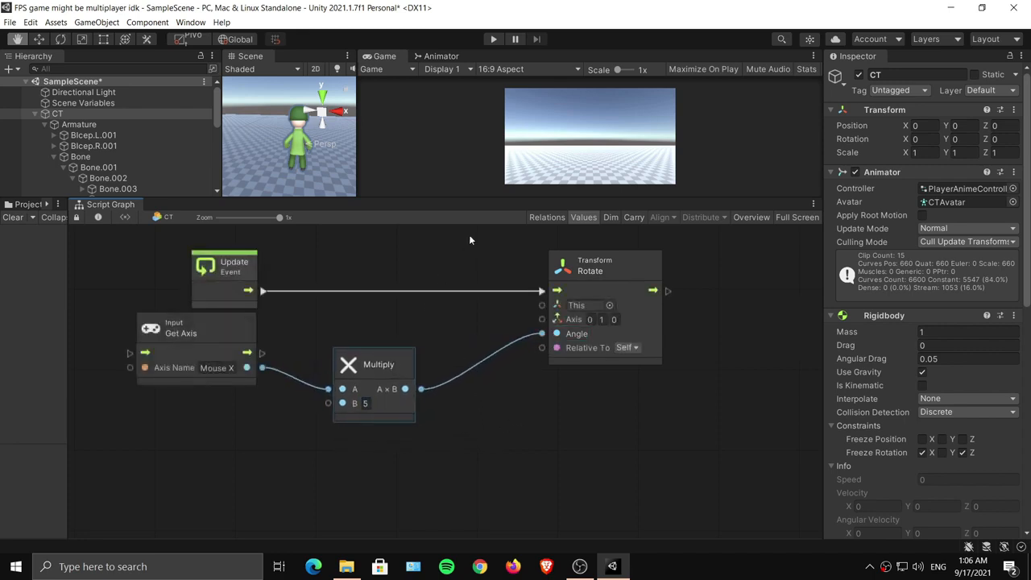
Enlarge the Scene and Game views, play-test the character's horizontal mouse rotation, and stop the game.
{"action": "left_click_drag", "start_coordinate": [484, 198], "coordinate": [492, 295]}
{"action": "left_click", "coordinate": [493, 39]}
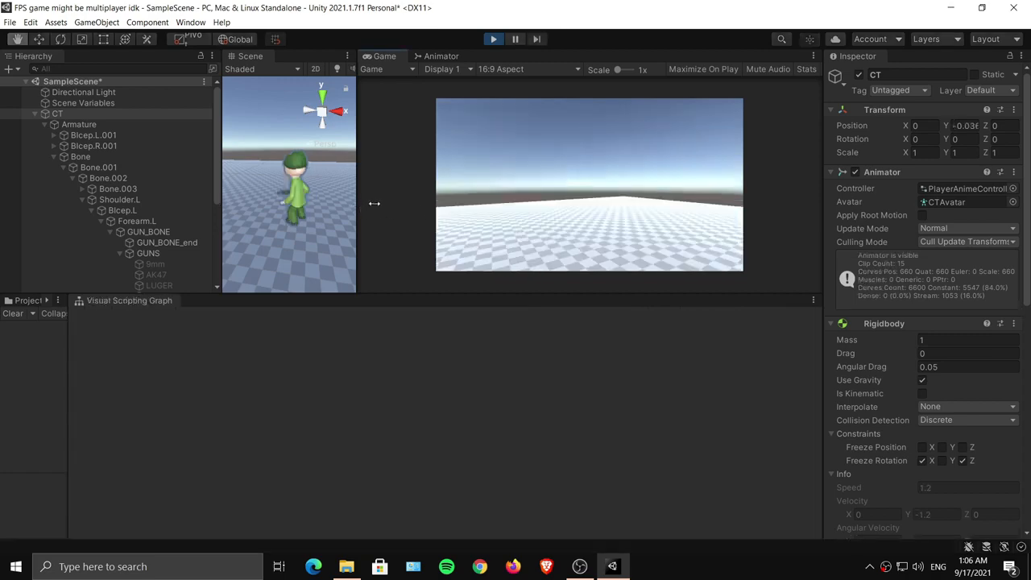
{"action": "left_click_drag", "start_coordinate": [375, 203], "coordinate": [416, 203]}
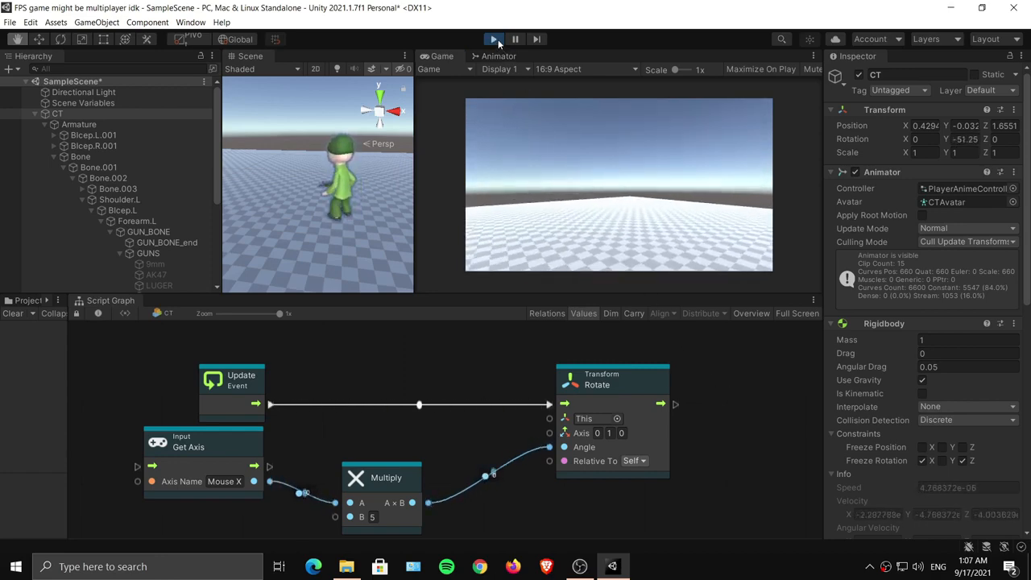
{"action": "left_click", "coordinate": [494, 39]}
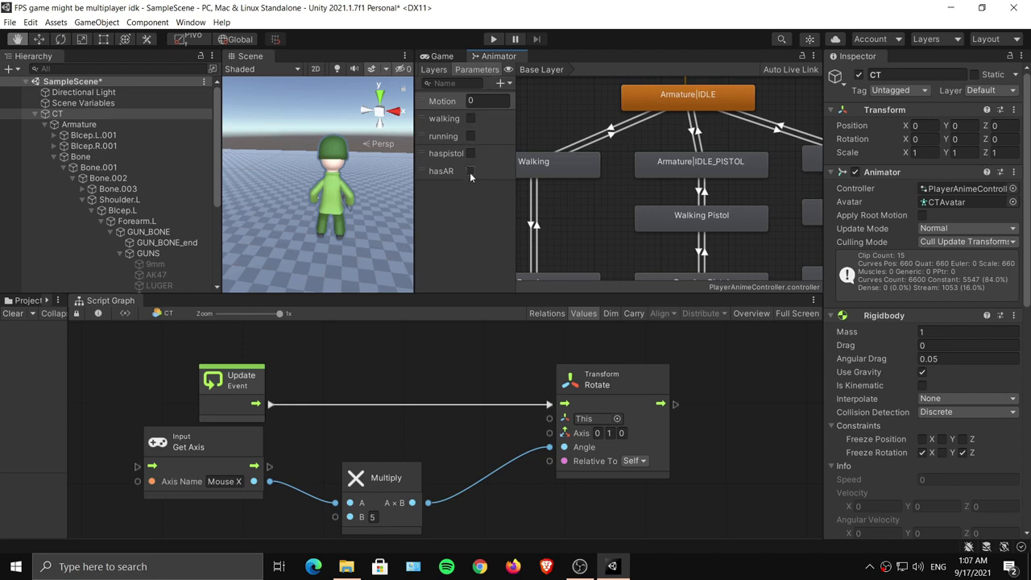
Enable the hasAR and walking parameters in the Animator, then return to the Game view.
{"action": "left_click", "coordinate": [471, 172]}
{"action": "left_click", "coordinate": [470, 119]}
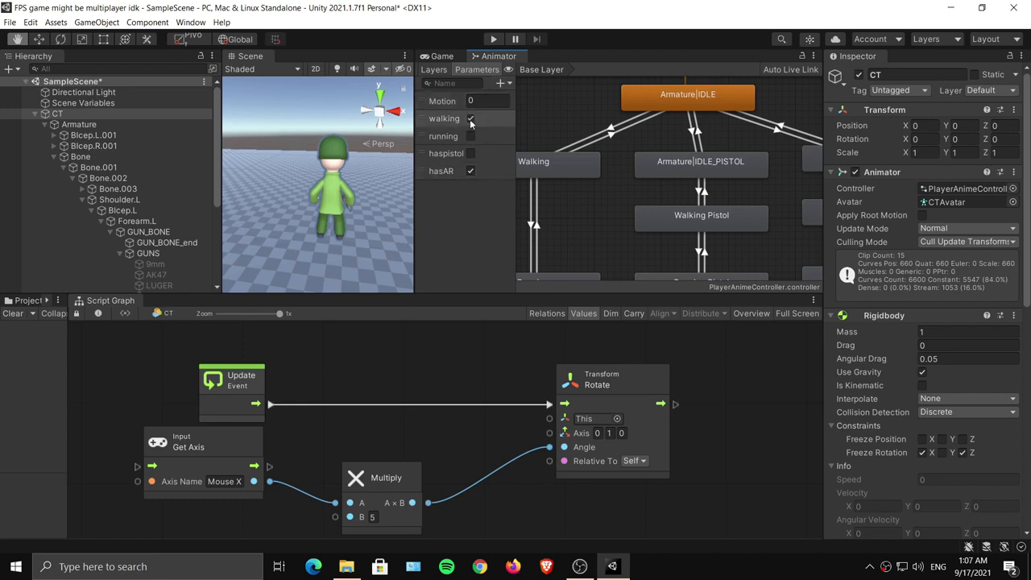
{"action": "left_click", "coordinate": [445, 57]}
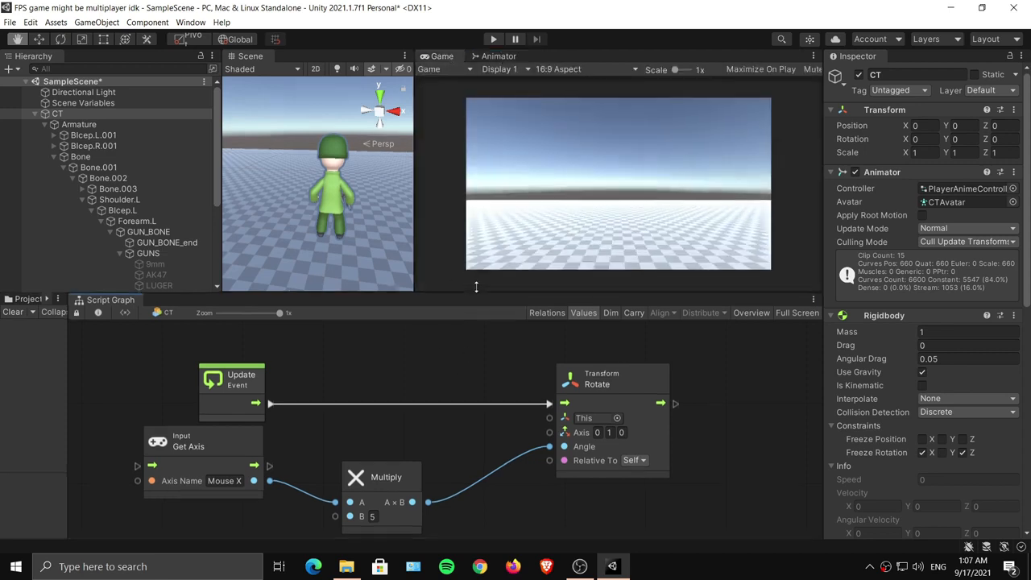
Give the script graph more height and move the Rotate node closer to the Multiply node.
{"action": "left_click_drag", "start_coordinate": [466, 305], "coordinate": [467, 239]}
{"action": "left_click_drag", "start_coordinate": [578, 358], "coordinate": [542, 359]}
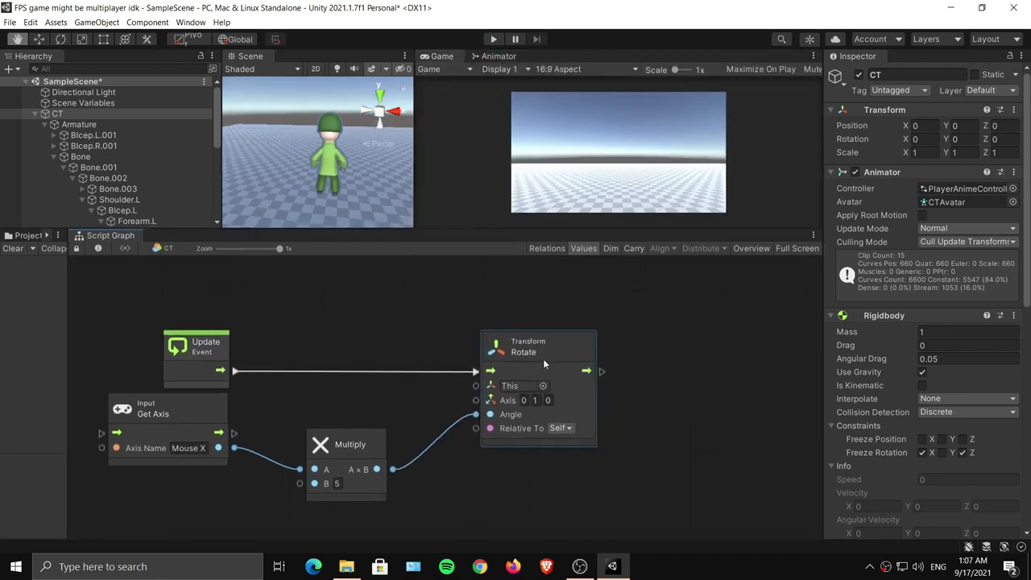
Collapse the GUNS group, expand Bone.003 down to the Head bone, and select MainCamera to examine its components.
{"action": "scroll", "coordinate": [214, 166], "scroll_direction": "down", "scroll_amount": 5}
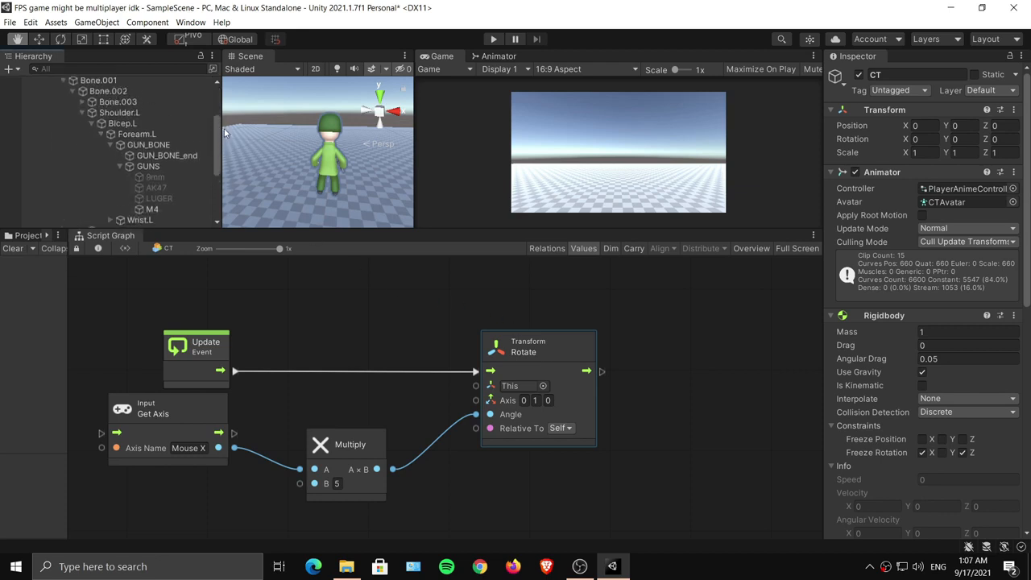
{"action": "scroll", "coordinate": [216, 145], "scroll_direction": "down", "scroll_amount": 4}
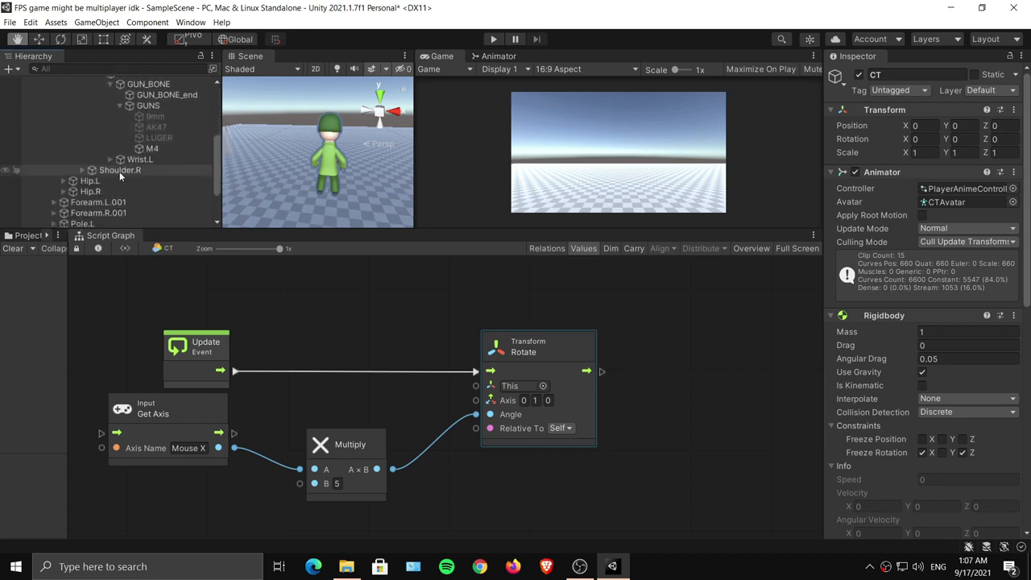
{"action": "scroll", "coordinate": [218, 145], "scroll_direction": "up", "scroll_amount": 4}
{"action": "scroll", "coordinate": [220, 147], "scroll_direction": "up", "scroll_amount": 1}
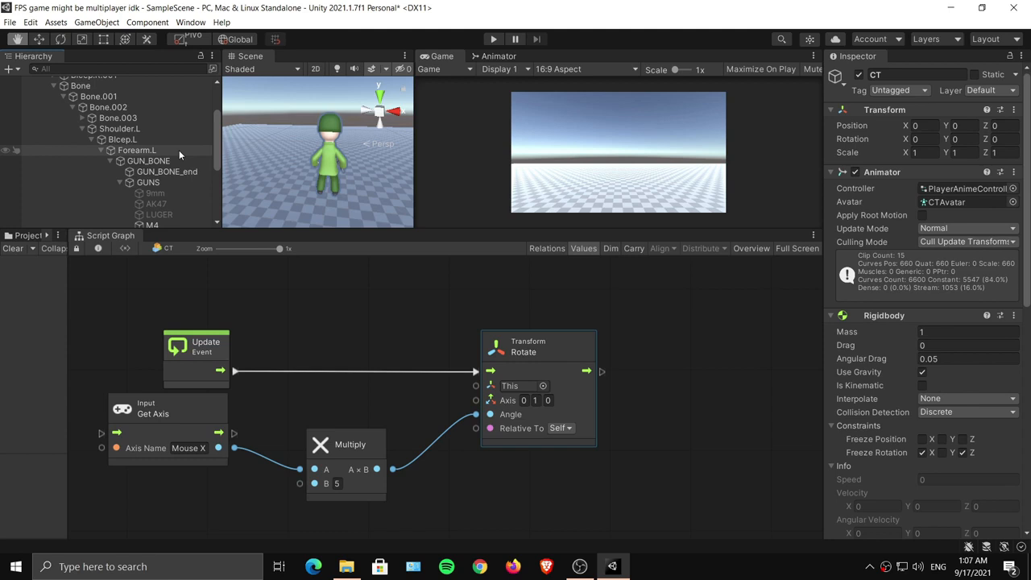
{"action": "left_click", "coordinate": [119, 183]}
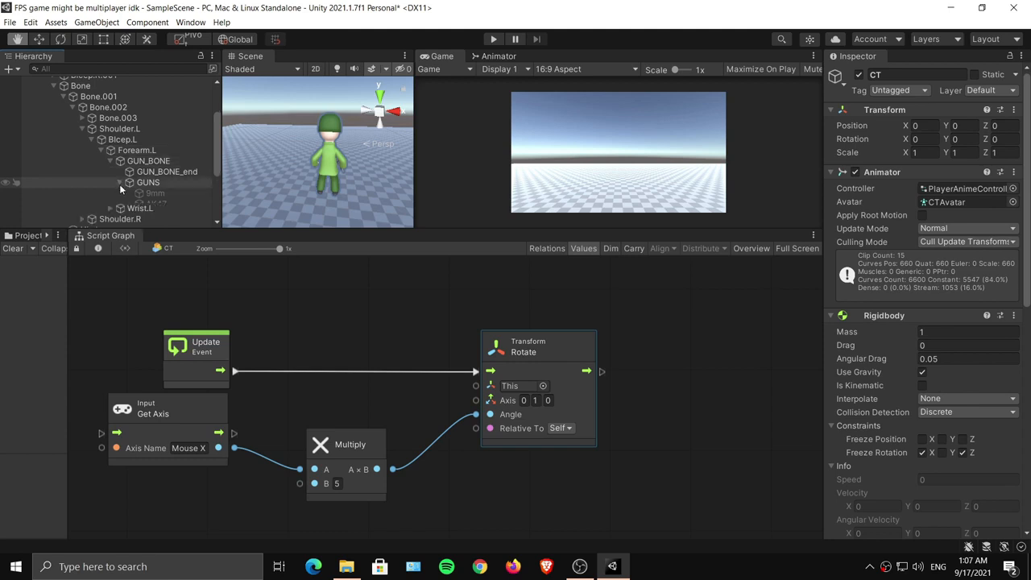
{"action": "left_click", "coordinate": [82, 117]}
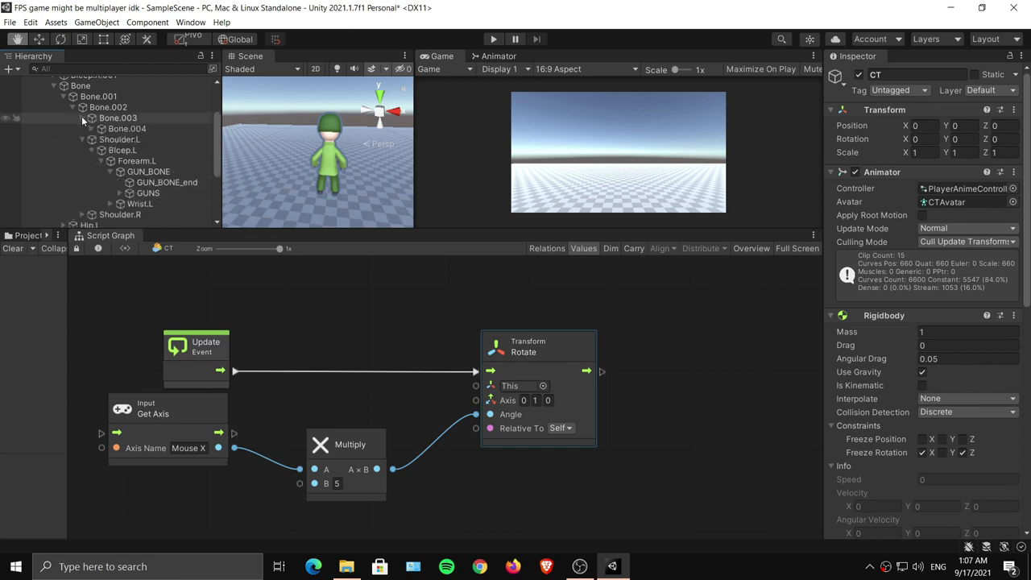
{"action": "left_click", "coordinate": [94, 129]}
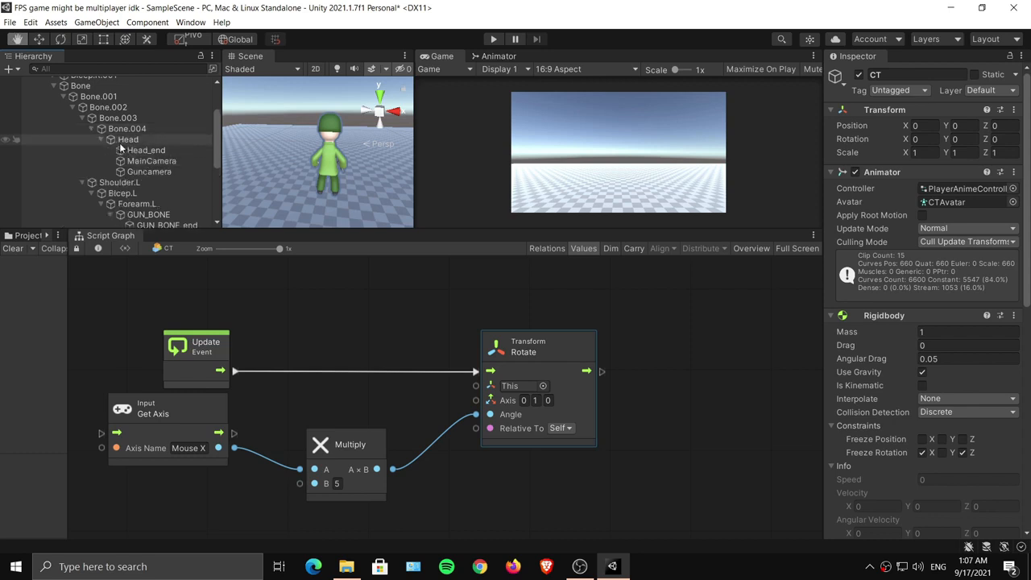
{"action": "left_click", "coordinate": [150, 161]}
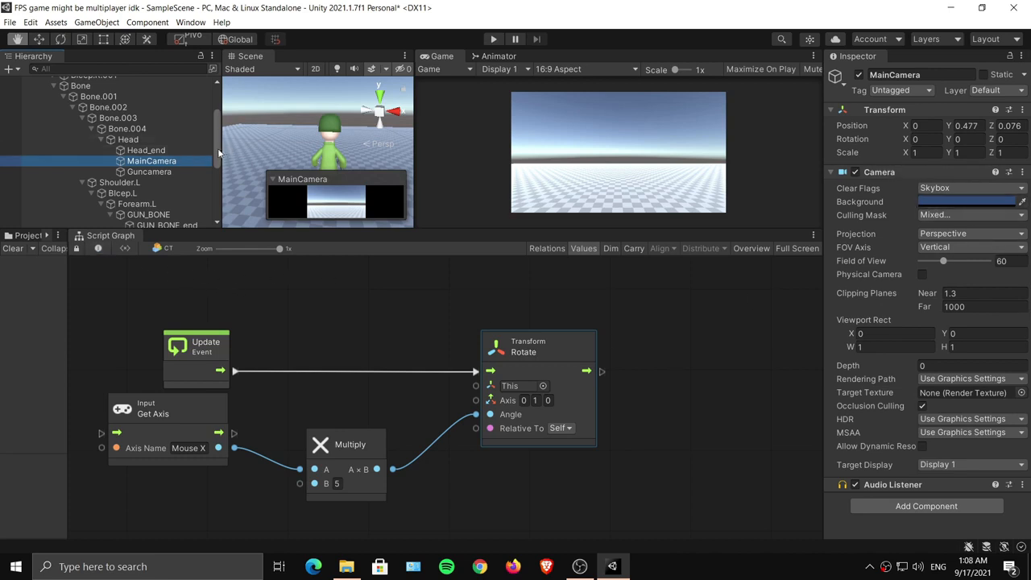
Select the CT object, bring its Variables and Script Machine components into view, and show the Graph Inspector for the Rotate node.
{"action": "mouse_move", "coordinate": [218, 153]}
{"action": "left_mouse_down"}
{"action": "mouse_move", "coordinate": [218, 117]}
{"action": "mouse_move", "coordinate": [216, 134]}
{"action": "left_mouse_up"}
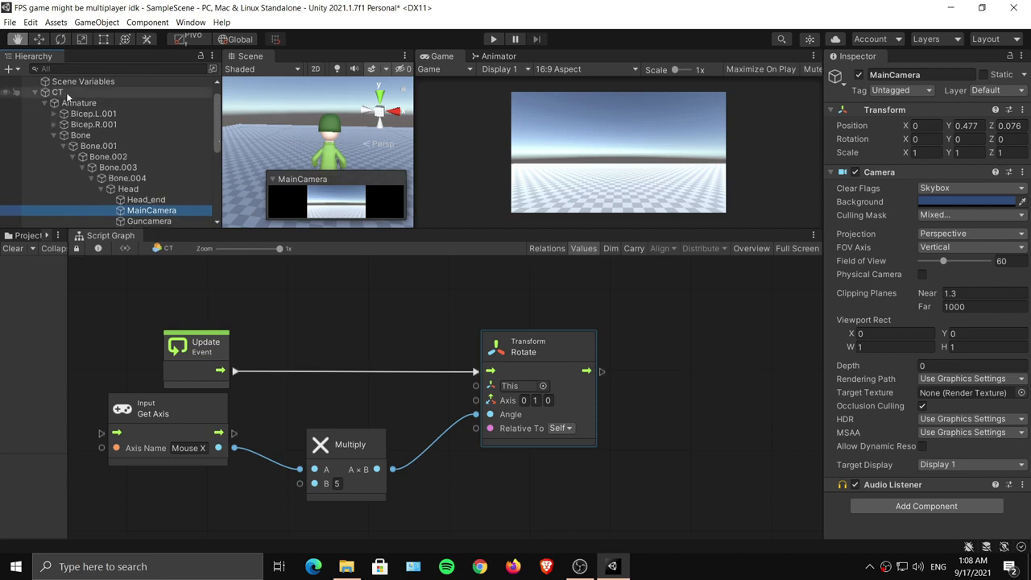
{"action": "left_click", "coordinate": [67, 95]}
{"action": "scroll", "coordinate": [926, 306], "scroll_direction": "down", "scroll_amount": 10}
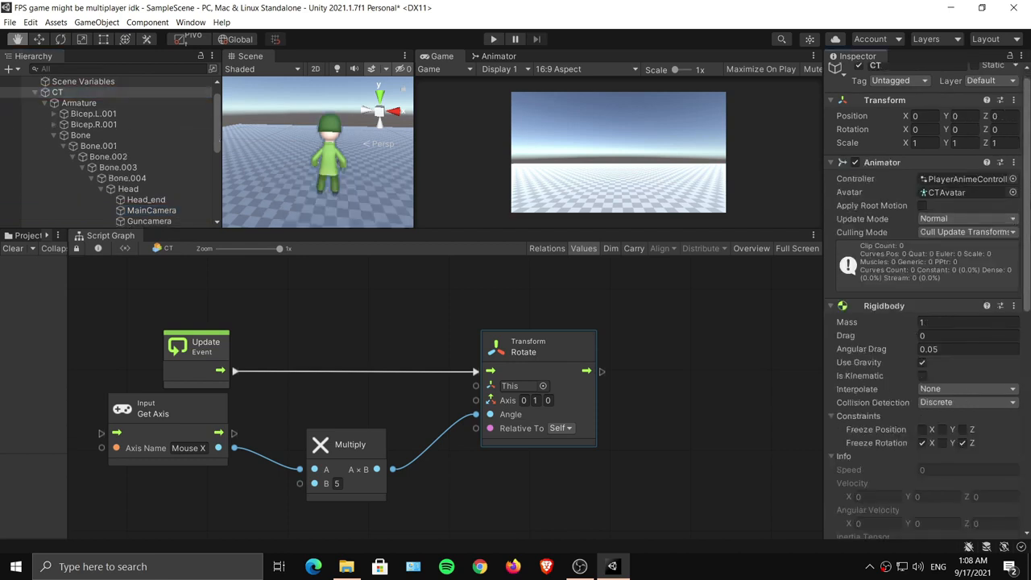
{"action": "scroll", "coordinate": [926, 306], "scroll_direction": "down", "scroll_amount": 4}
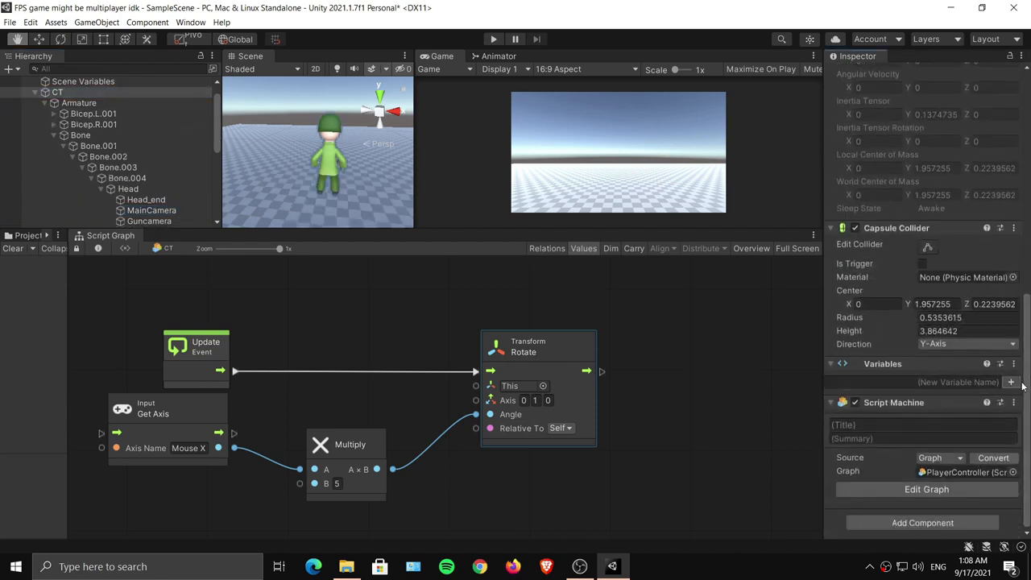
{"action": "left_click", "coordinate": [98, 249]}
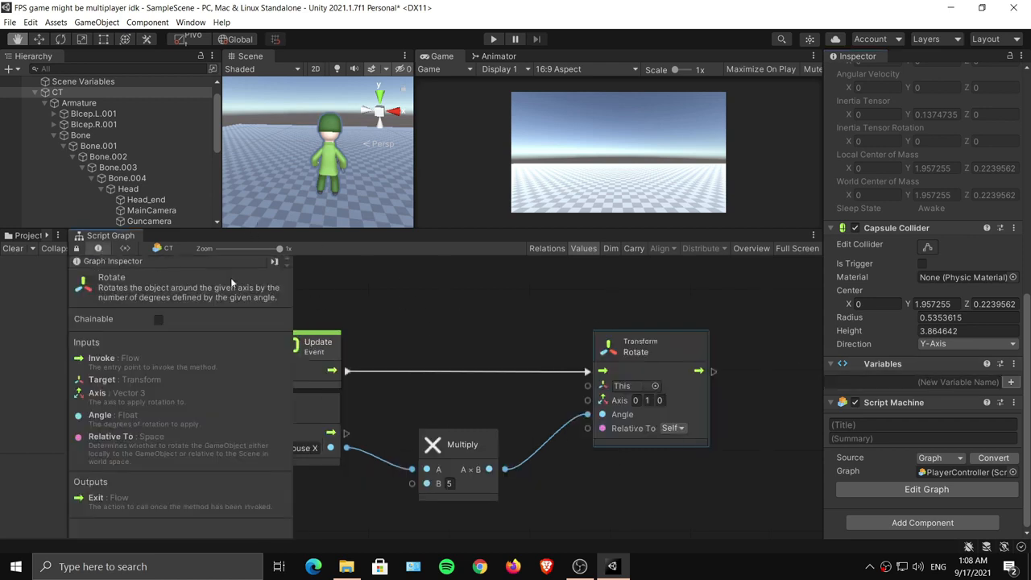
Add a new object variable named MainCamera to the CT script graph's blackboard.
{"action": "left_click", "coordinate": [125, 248]}
{"action": "left_click", "coordinate": [99, 249]}
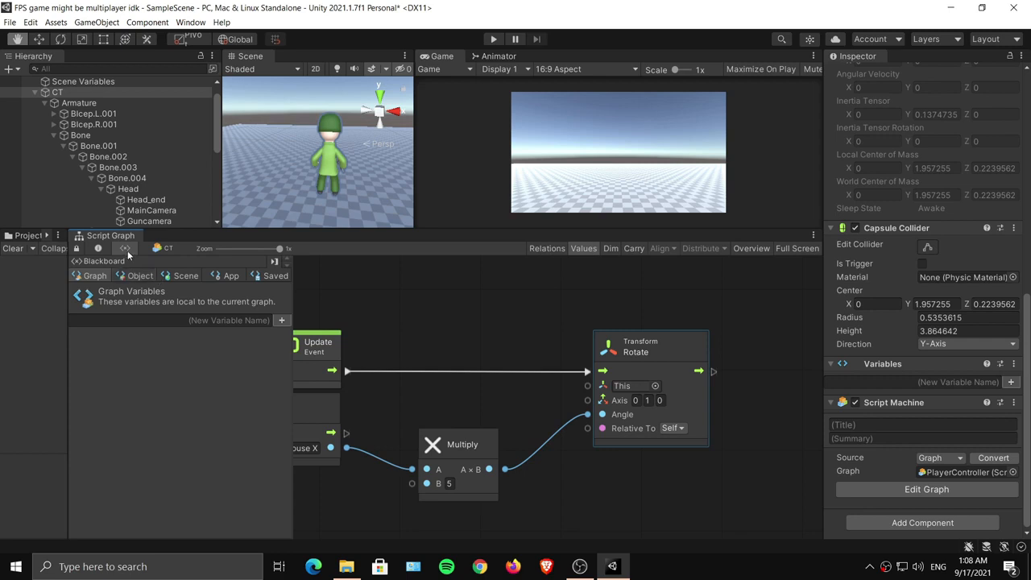
{"action": "left_click", "coordinate": [140, 277]}
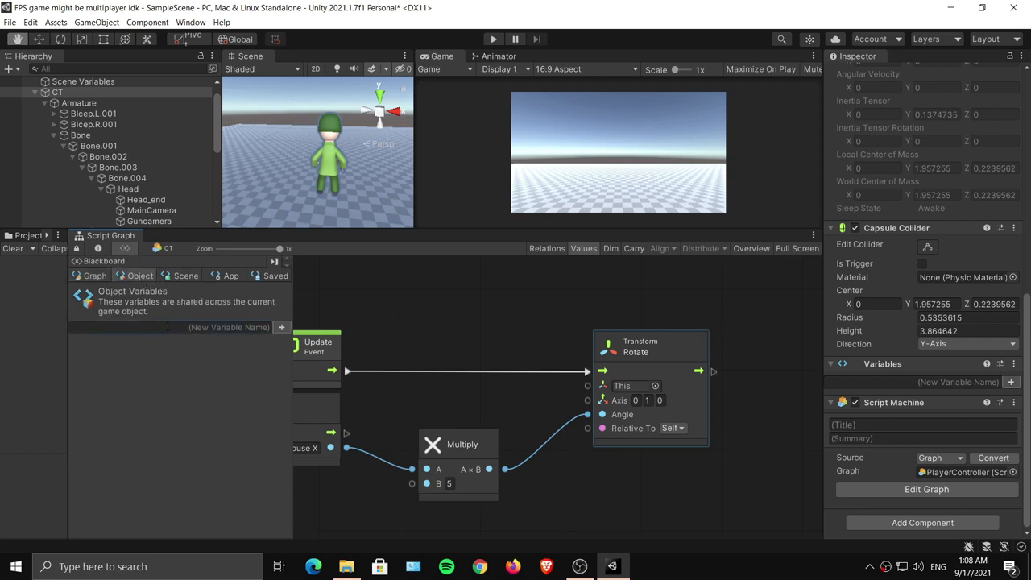
{"action": "left_click", "coordinate": [167, 327]}
{"action": "type", "text": "MainCamera"}
{"action": "left_click", "coordinate": [281, 327]}
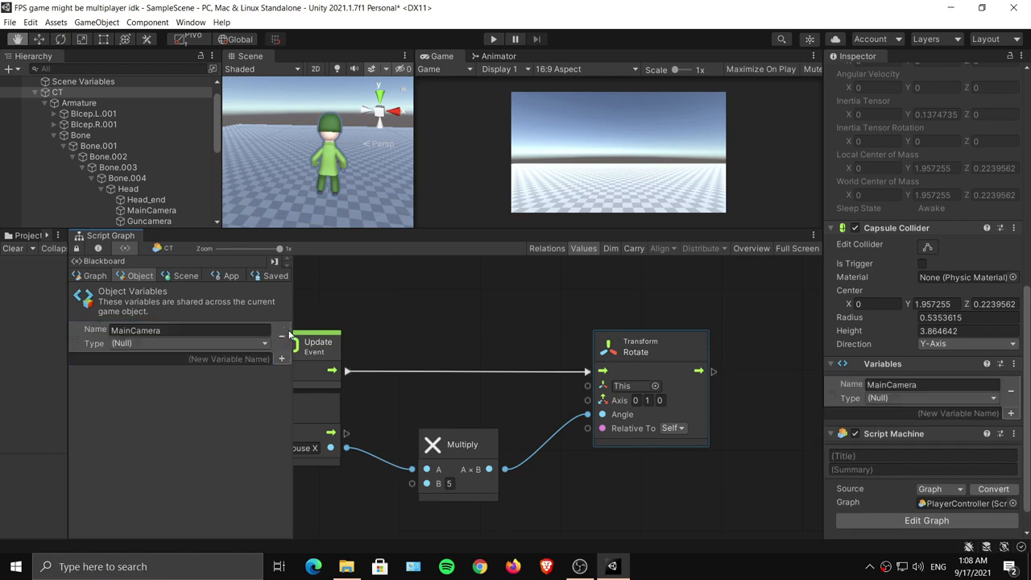
Set the MainCamera variable's type to Game Object and assign the MainCamera object as its value.
{"action": "left_click", "coordinate": [245, 341]}
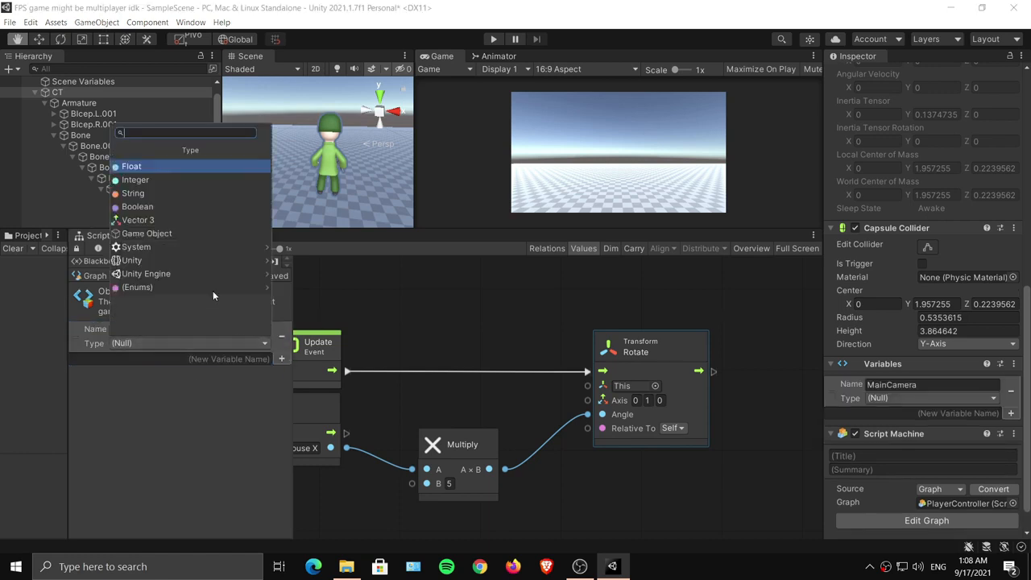
{"action": "left_click", "coordinate": [152, 233]}
{"action": "left_click", "coordinate": [264, 357]}
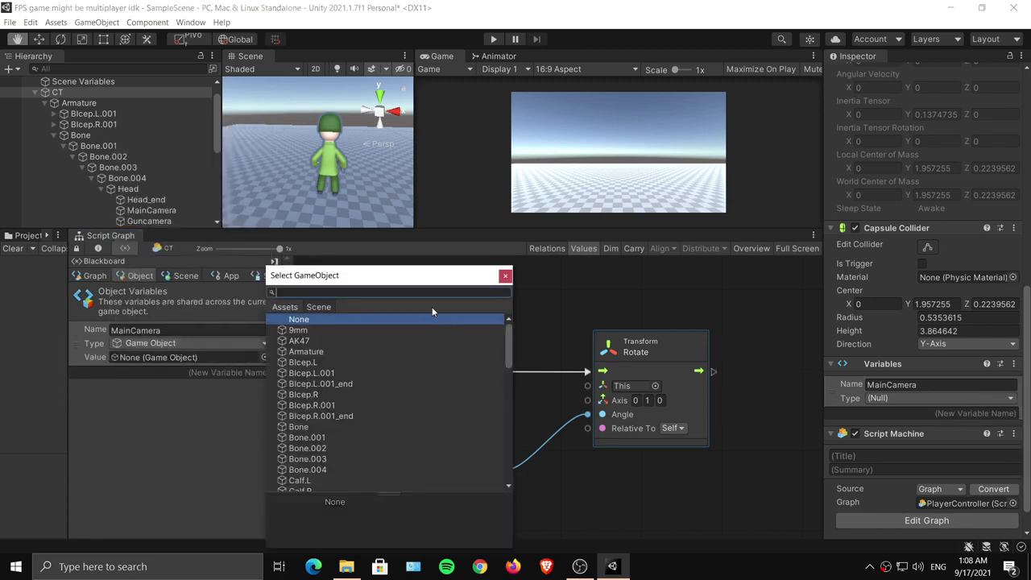
{"action": "type", "text": "Main"}
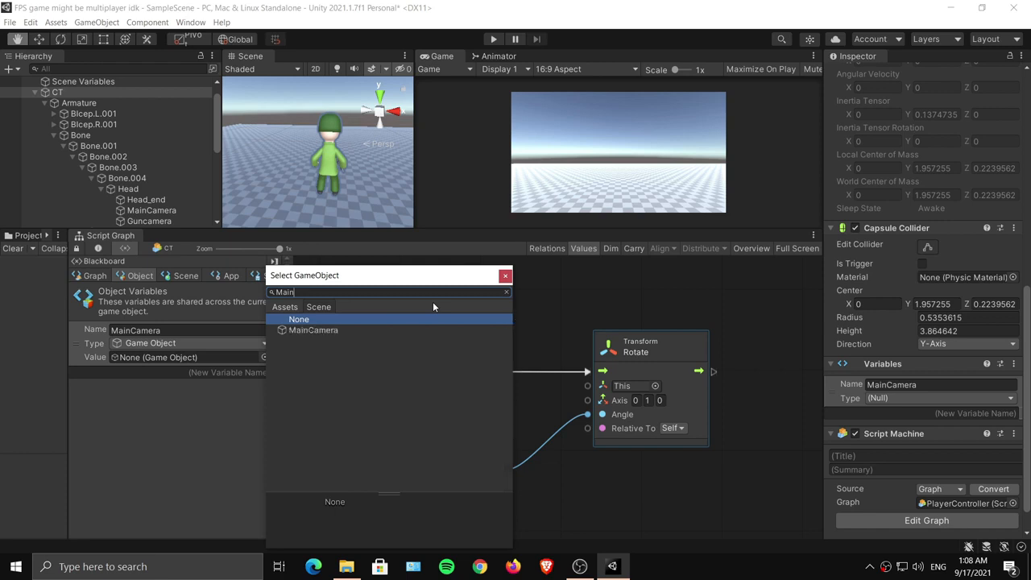
{"action": "double_click", "coordinate": [383, 329]}
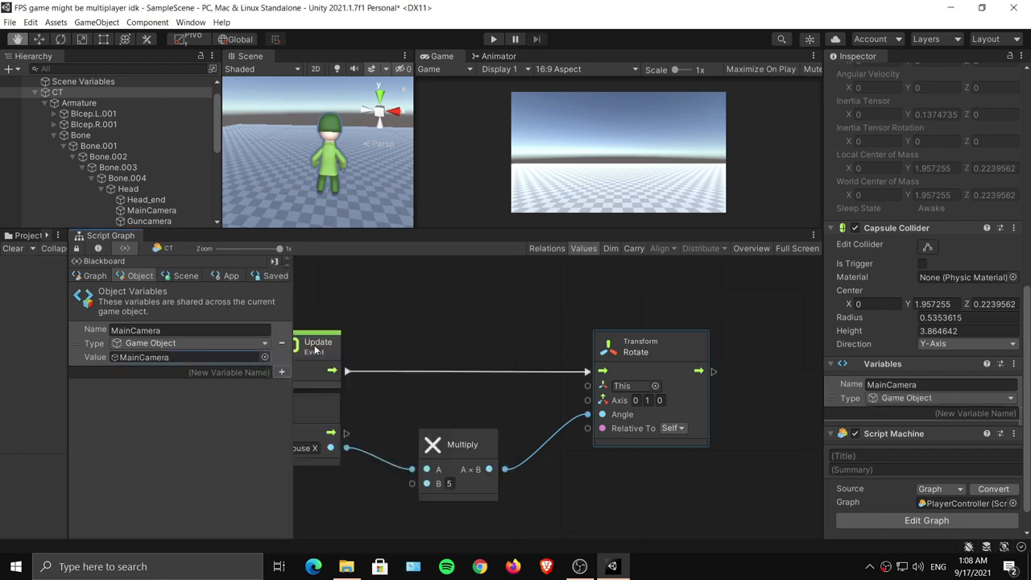
Place a Get Variable node for the MainCamera object variable in the graph, below the Rotate node.
{"action": "left_click_drag", "start_coordinate": [72, 342], "coordinate": [488, 370]}
{"action": "middle_click_drag", "start_coordinate": [488, 369], "coordinate": [603, 281]}
{"action": "left_click_drag", "start_coordinate": [636, 277], "coordinate": [464, 454]}
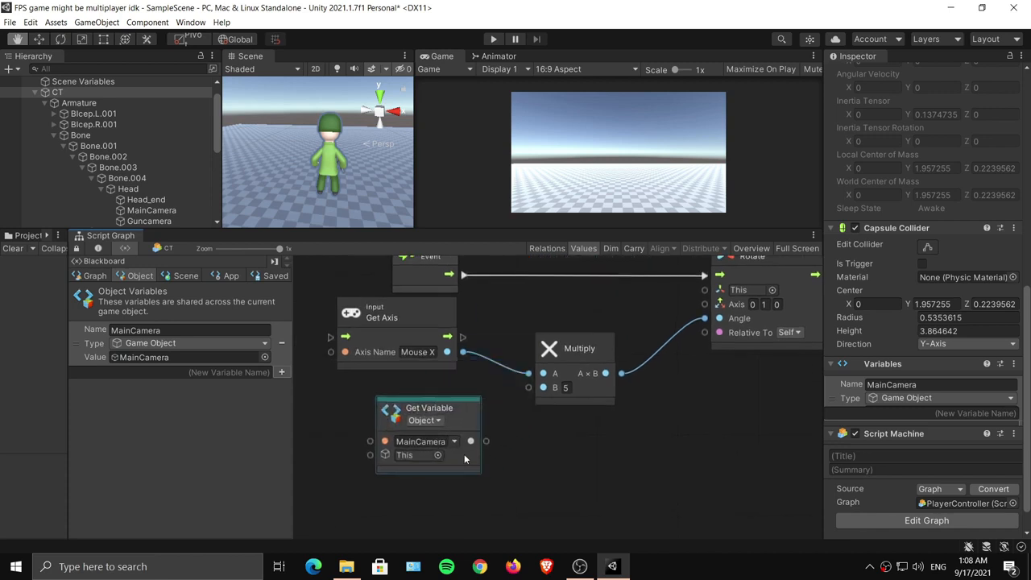
{"action": "middle_click_drag", "start_coordinate": [573, 416], "coordinate": [522, 367]}
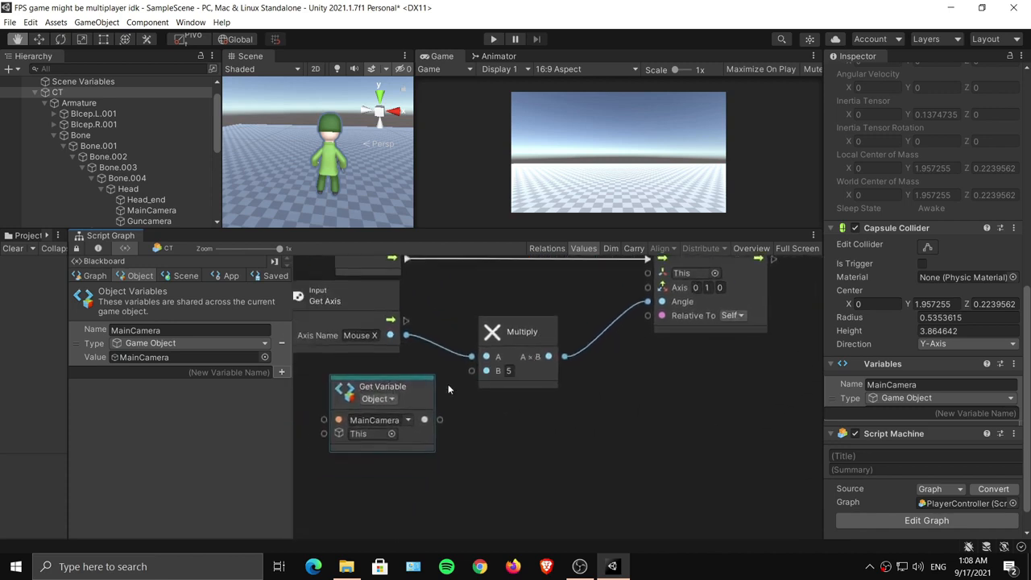
{"action": "left_click_drag", "start_coordinate": [416, 383], "coordinate": [405, 415]}
{"action": "middle_click_drag", "start_coordinate": [478, 377], "coordinate": [445, 404]}
{"action": "left_click_drag", "start_coordinate": [391, 438], "coordinate": [625, 426]}
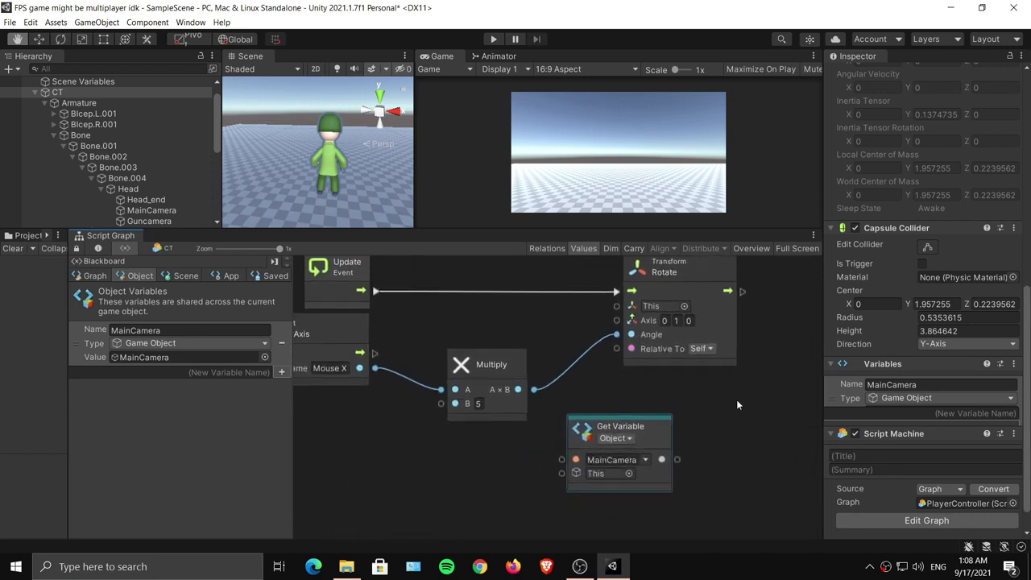
Duplicate the Transform Rotate node, place the copy after the original and connect the original's flow output to it.
{"action": "middle_click_drag", "start_coordinate": [773, 369], "coordinate": [600, 430]}
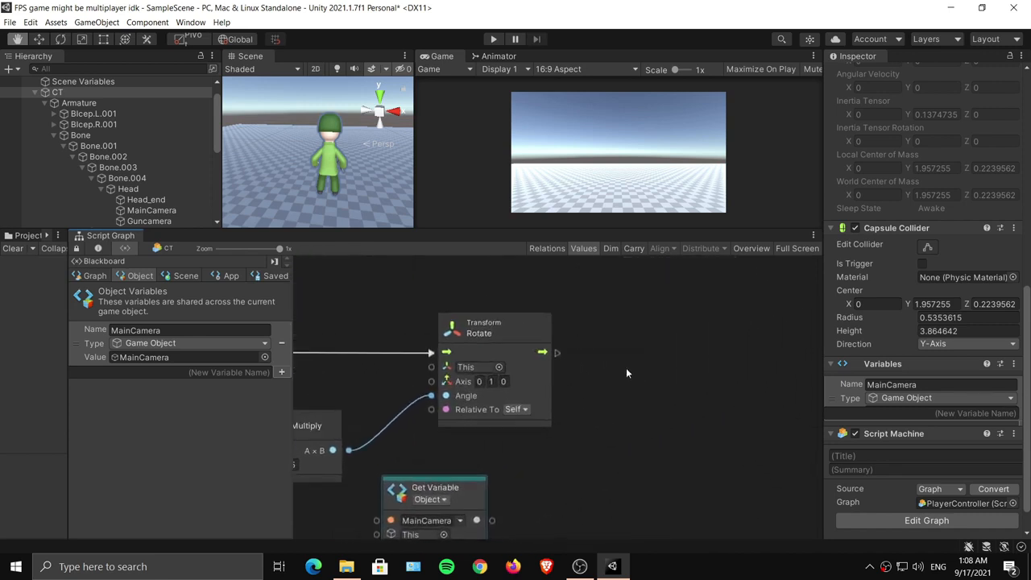
{"action": "middle_click_drag", "start_coordinate": [626, 367], "coordinate": [575, 376]}
{"action": "left_click", "coordinate": [454, 336]}
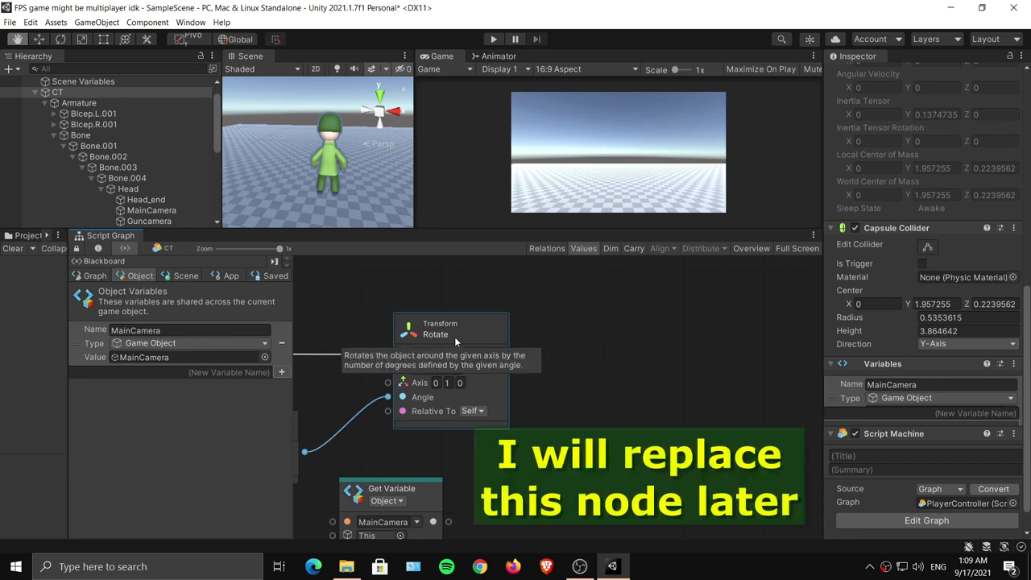
{"action": "key", "text": "ctrl+d"}
{"action": "left_click_drag", "start_coordinate": [527, 346], "coordinate": [715, 338]}
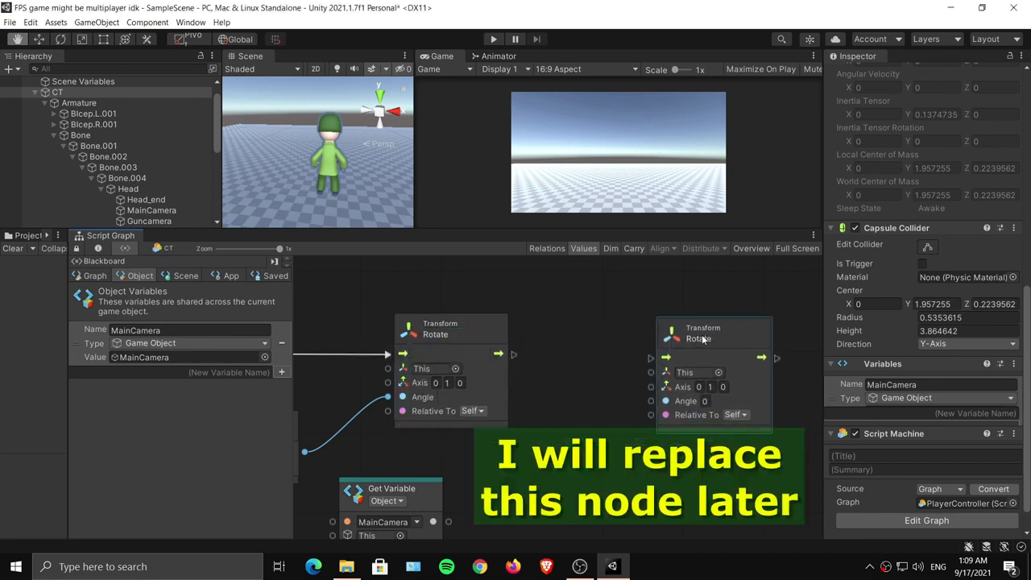
{"action": "middle_click_drag", "start_coordinate": [706, 340], "coordinate": [677, 341]}
{"action": "left_click_drag", "start_coordinate": [485, 354], "coordinate": [743, 342]}
Position the Get Variable node beneath the first Rotate node and connect its MainCamera output to the second Rotate node's target.
{"action": "middle_click_drag", "start_coordinate": [598, 385], "coordinate": [576, 355]}
{"action": "left_click_drag", "start_coordinate": [387, 454], "coordinate": [448, 412]}
{"action": "left_click_drag", "start_coordinate": [744, 292], "coordinate": [724, 300]}
{"action": "left_click", "coordinate": [715, 343]}
{"action": "left_click", "coordinate": [492, 451]}
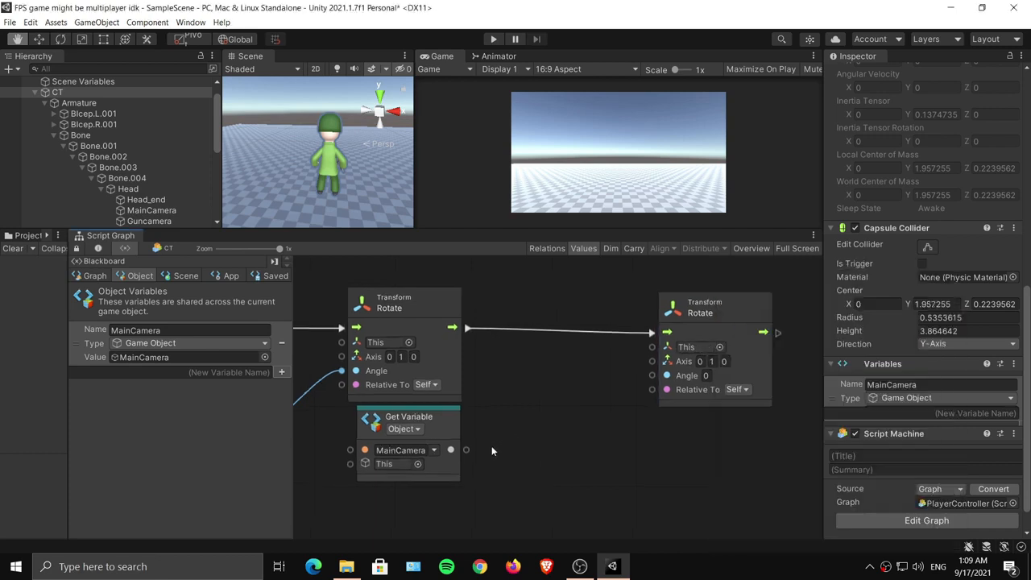
{"action": "left_click_drag", "start_coordinate": [471, 453], "coordinate": [582, 390]}
{"action": "left_click_drag", "start_coordinate": [654, 351], "coordinate": [662, 355]}
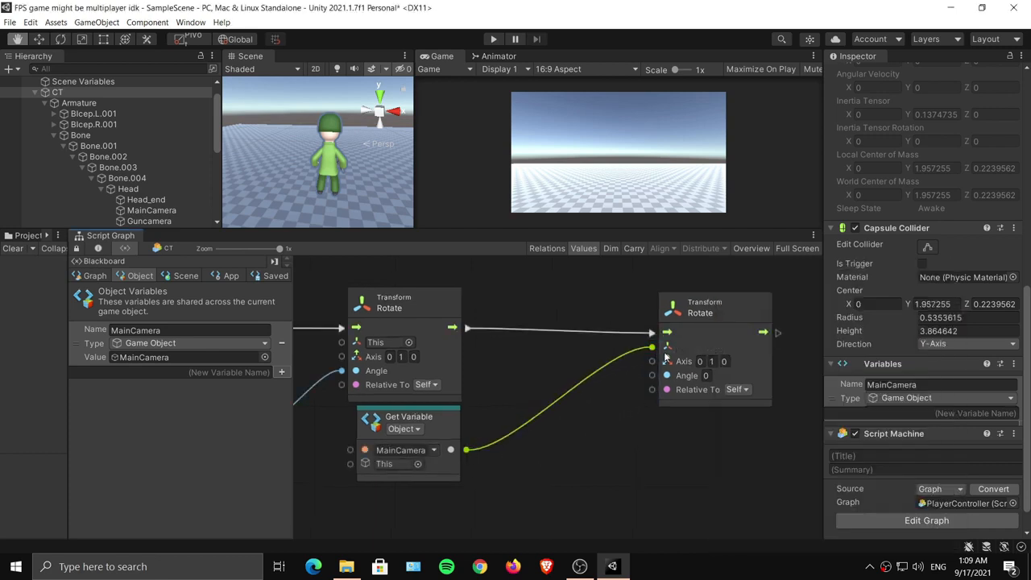
Set the second Rotate node's axis to 1, 0, 0.
{"action": "middle_click_drag", "start_coordinate": [665, 357], "coordinate": [599, 403]}
{"action": "left_click_drag", "start_coordinate": [643, 365], "coordinate": [649, 358]}
{"action": "left_click", "coordinate": [567, 451]}
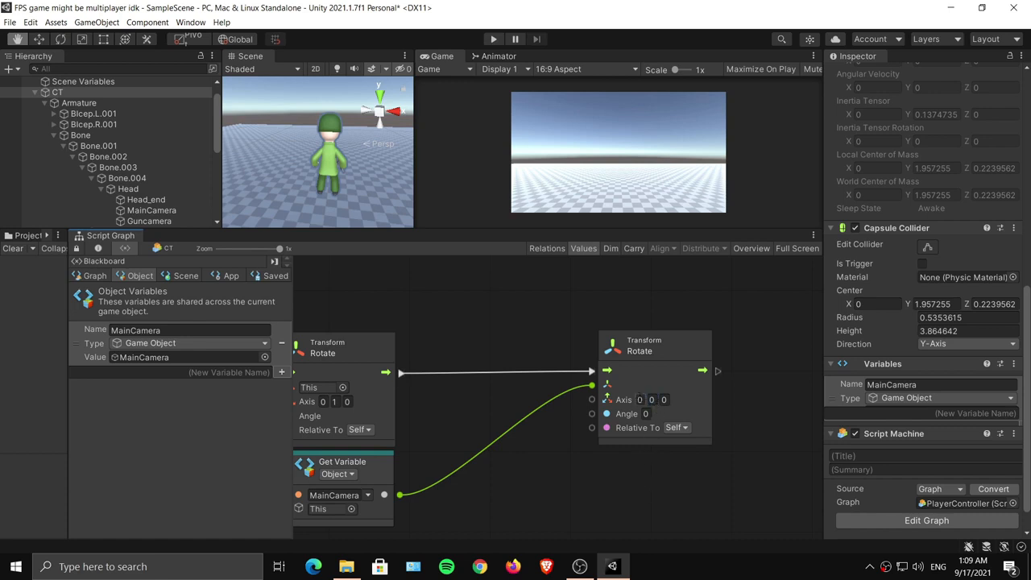
{"action": "type", "text": "1"}
Test the MainCamera object's up-and-down tilt by changing its X rotation, ending at 24.66.
{"action": "scroll", "coordinate": [211, 135], "scroll_direction": "down", "scroll_amount": 3}
{"action": "left_click", "coordinate": [213, 142]}
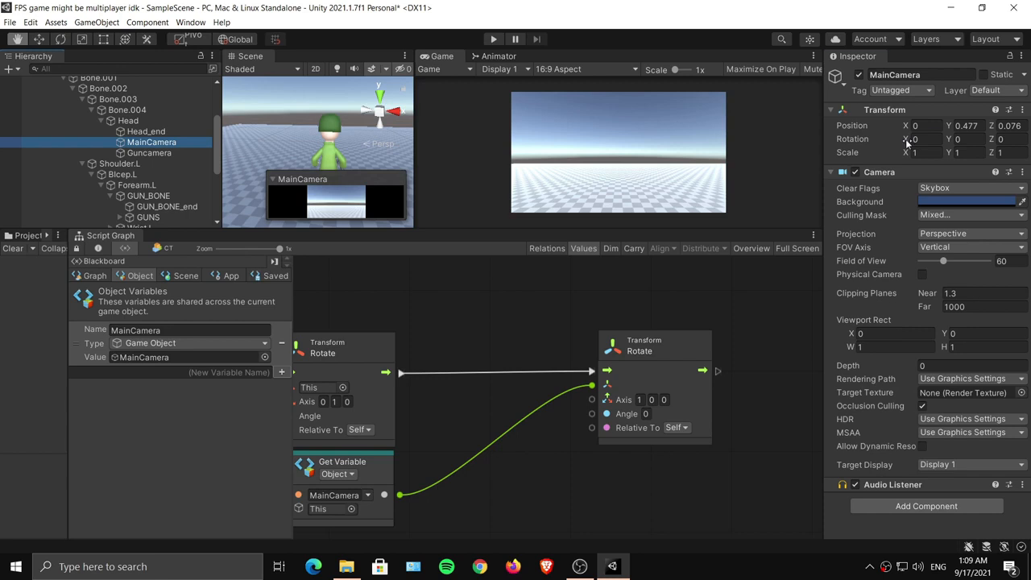
{"action": "left_click_drag", "start_coordinate": [908, 143], "coordinate": [494, 206]}
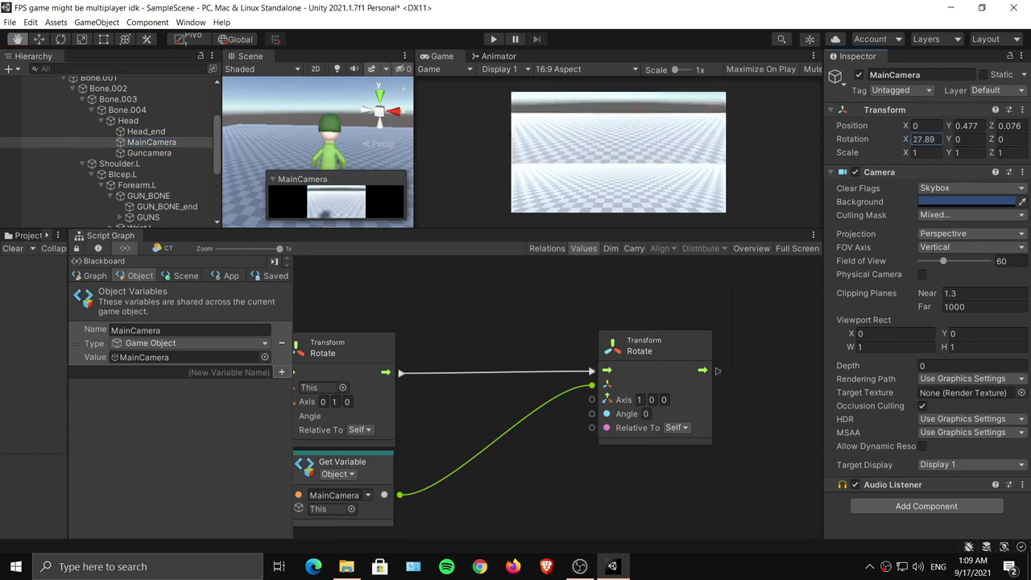
{"action": "left_click_drag", "start_coordinate": [908, 142], "coordinate": [740, 158]}
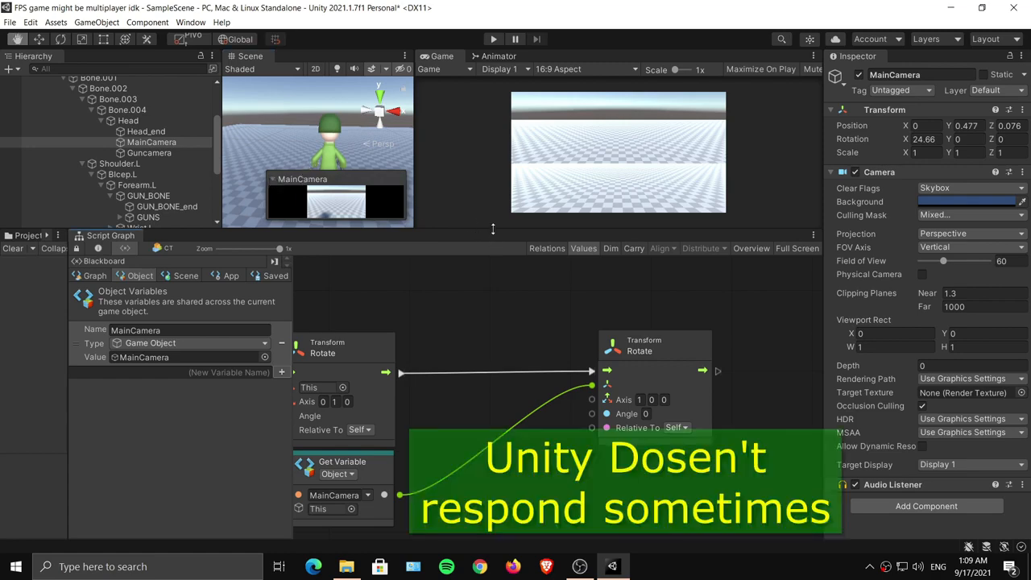
Enlarge the Scene view, collapse the camera preview and change MainCamera's X rotation to 29.6.
{"action": "left_click_drag", "start_coordinate": [487, 232], "coordinate": [428, 361]}
{"action": "left_click_drag", "start_coordinate": [418, 280], "coordinate": [586, 277]}
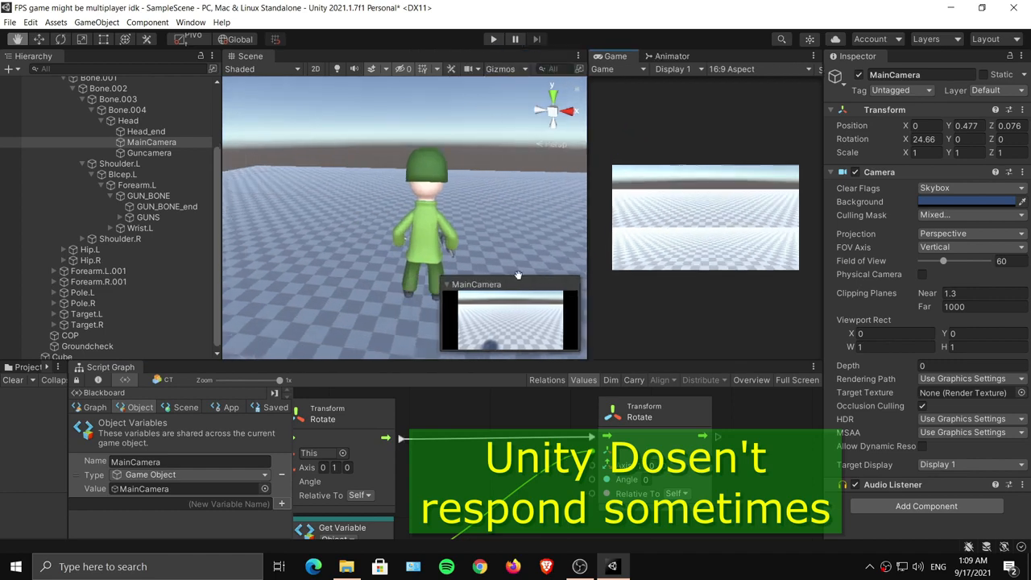
{"action": "left_click", "coordinate": [448, 285]}
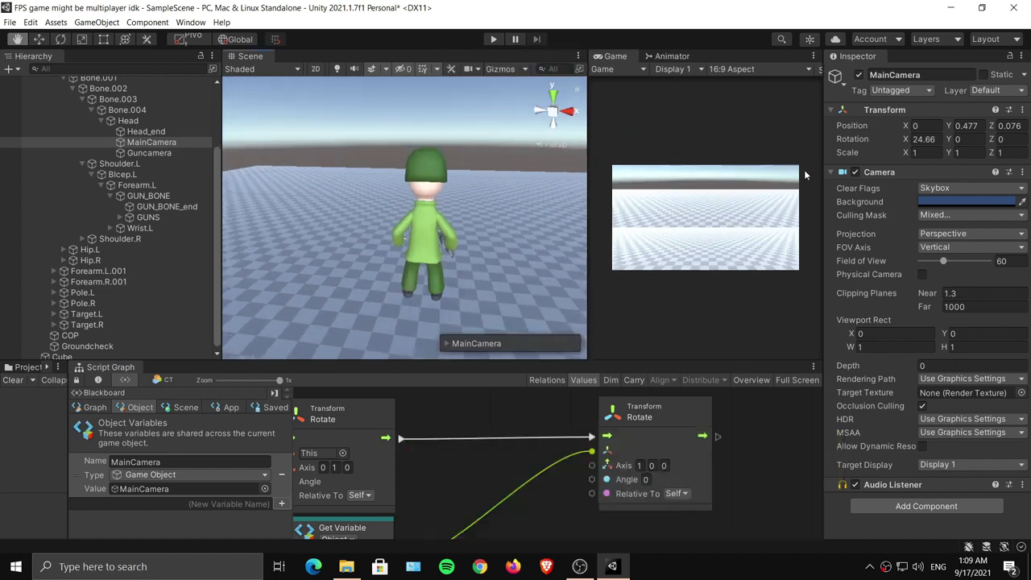
{"action": "left_click_drag", "start_coordinate": [908, 141], "coordinate": [472, 191]}
Remove the Default layer from Guncamera's culling mask so that only GunMask is rendered.
{"action": "left_click", "coordinate": [177, 153]}
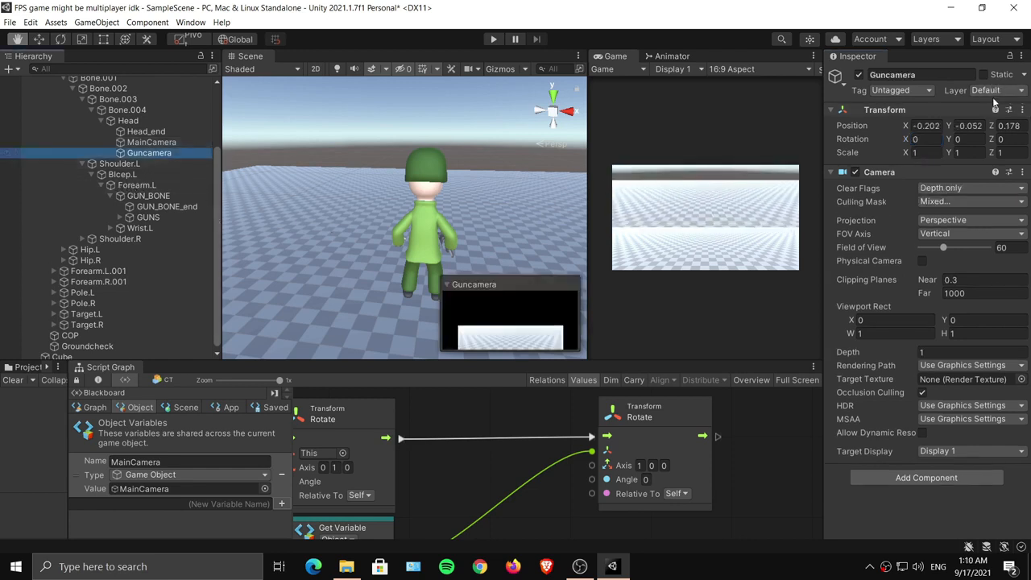
{"action": "left_click", "coordinate": [958, 199]}
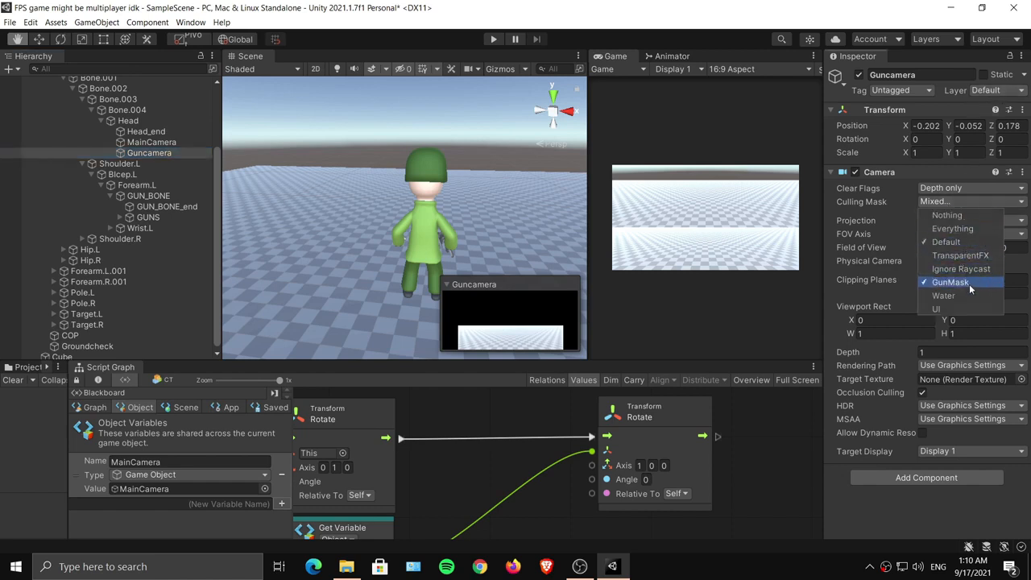
{"action": "left_click", "coordinate": [966, 242]}
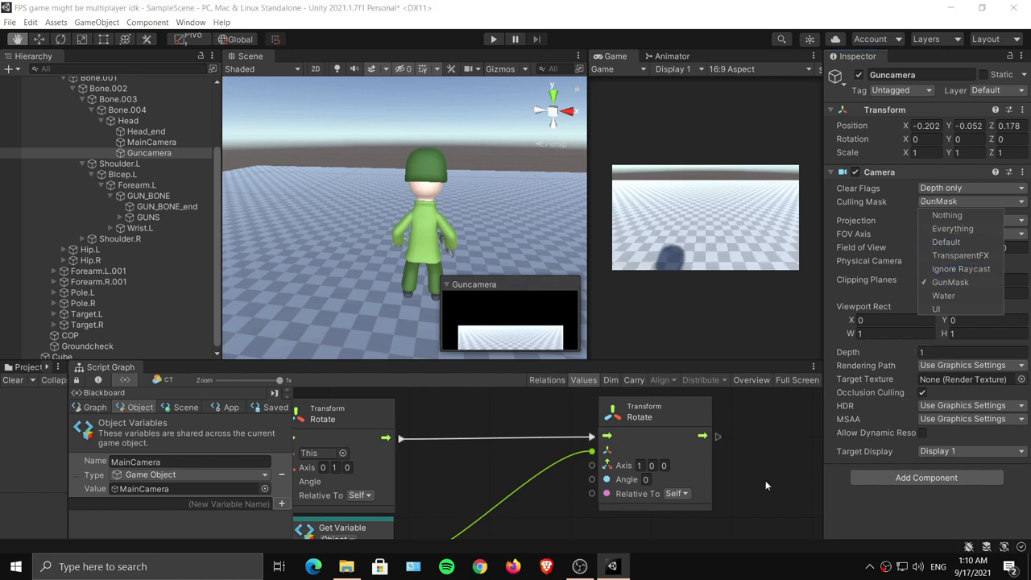
{"action": "left_click", "coordinate": [781, 466]}
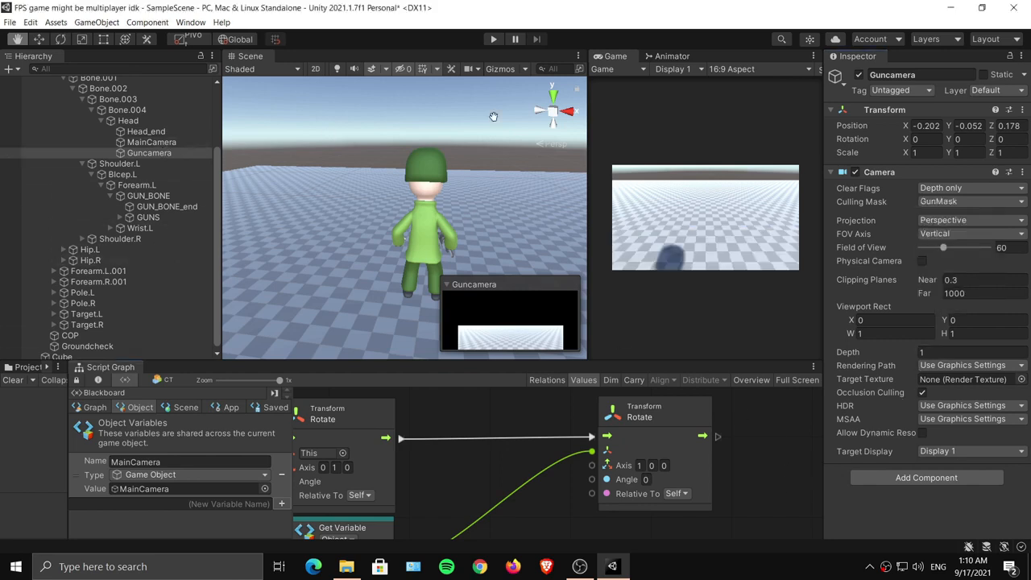
Change the MainCamera object's X rotation to 11.3.
{"action": "left_click", "coordinate": [151, 142]}
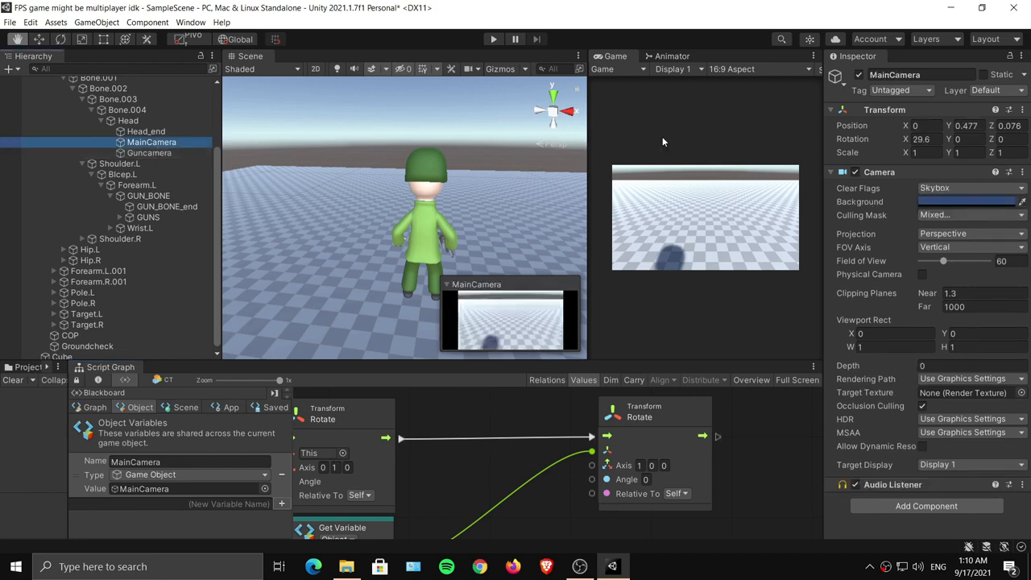
{"action": "left_click_drag", "start_coordinate": [906, 140], "coordinate": [411, 56]}
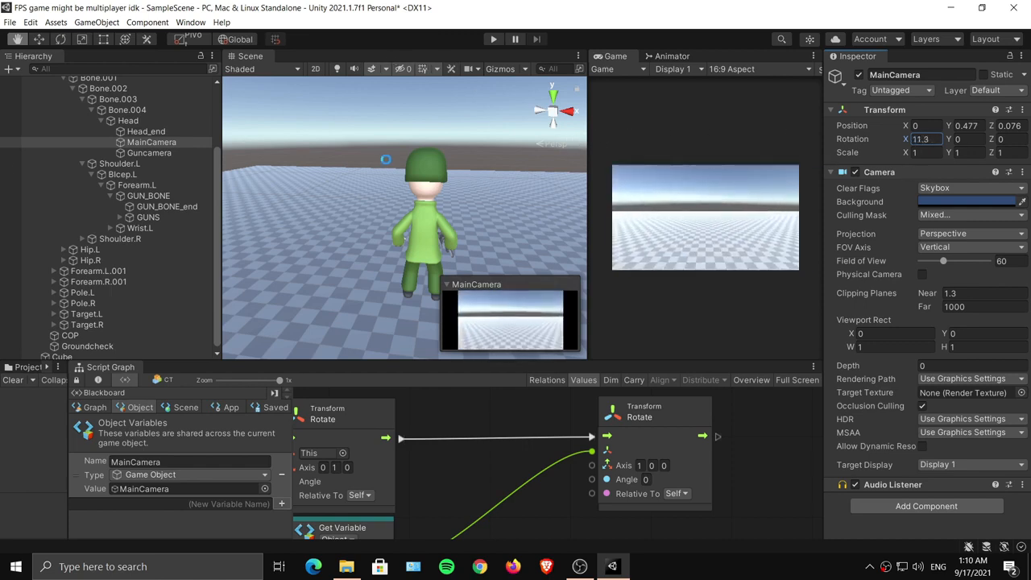
Duplicate the Get Axis and Multiply nodes below the originals and connect the new axis value to the new Multiply's A input.
{"action": "left_click_drag", "start_coordinate": [587, 360], "coordinate": [588, 198]}
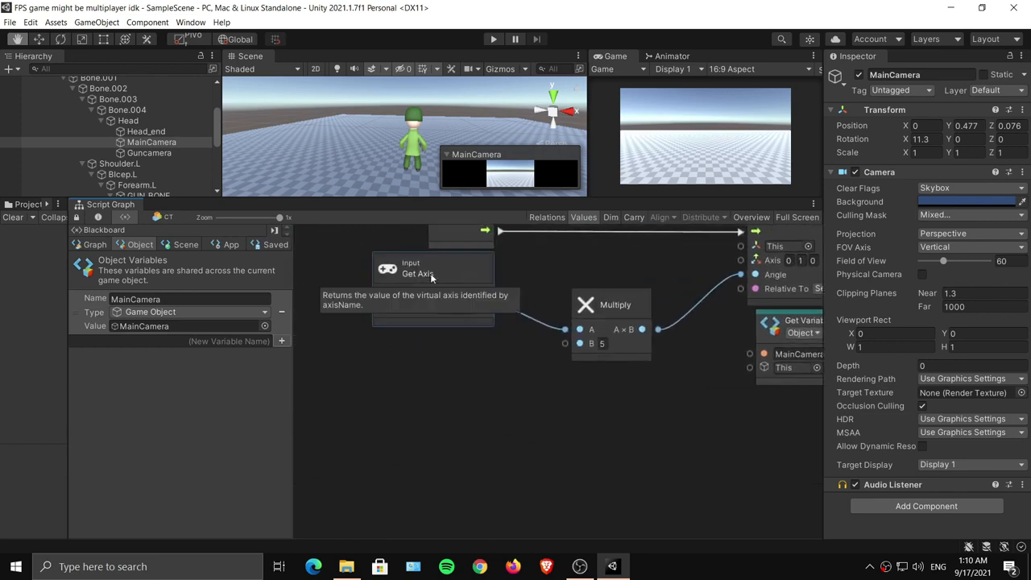
{"action": "left_click_drag", "start_coordinate": [432, 276], "coordinate": [611, 416]}
{"action": "middle_click_drag", "start_coordinate": [635, 338], "coordinate": [506, 331]}
{"action": "left_click", "coordinate": [497, 313]}
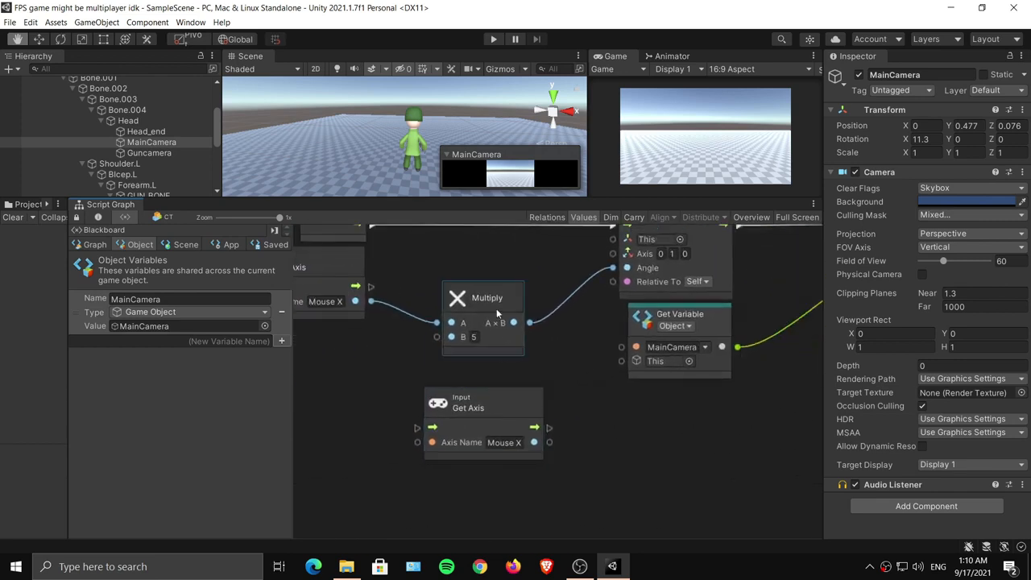
{"action": "key", "text": "ctrl+d"}
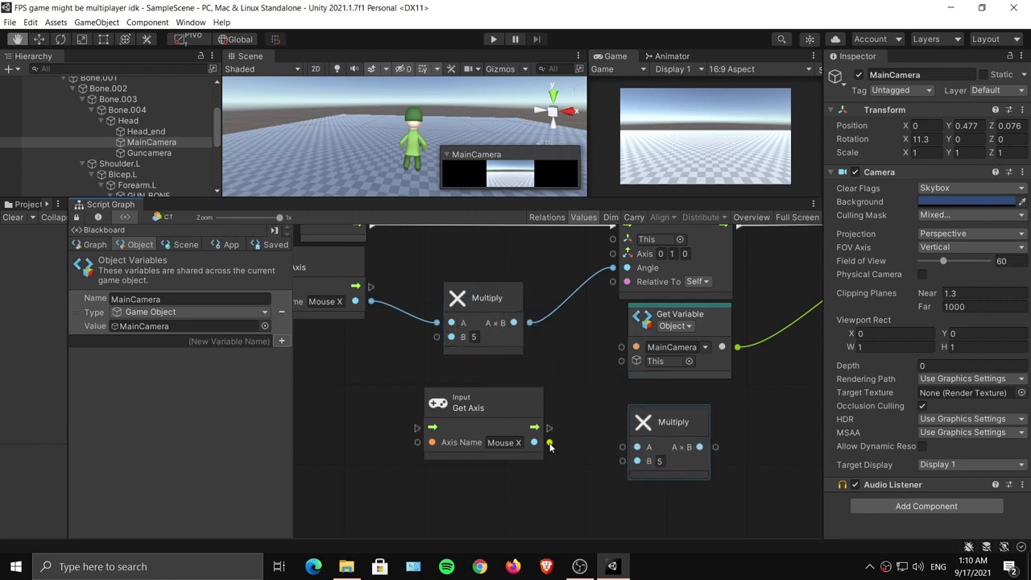
{"action": "left_click_drag", "start_coordinate": [549, 442], "coordinate": [634, 447]}
Set the duplicated Get Axis node's axis name to Mouse Y and connect the new Multiply result to the second Rotate node's Angle.
{"action": "middle_click_drag", "start_coordinate": [538, 452], "coordinate": [376, 488]}
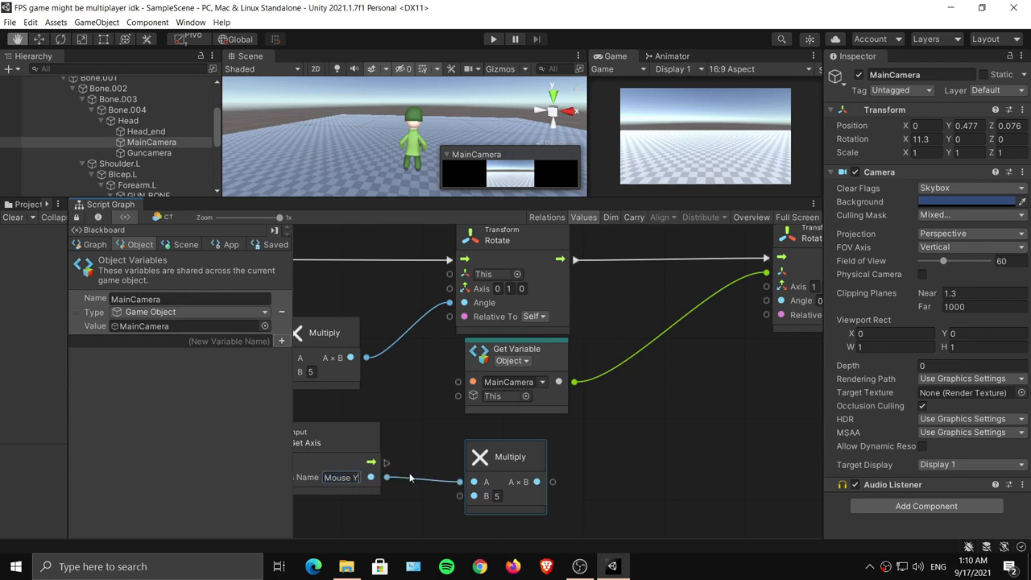
{"action": "left_click", "coordinate": [335, 448]}
{"action": "left_click_drag", "start_coordinate": [516, 461], "coordinate": [698, 459]}
{"action": "middle_click_drag", "start_coordinate": [746, 448], "coordinate": [668, 472]}
{"action": "left_click_drag", "start_coordinate": [657, 503], "coordinate": [701, 324]}
{"action": "left_click_drag", "start_coordinate": [624, 497], "coordinate": [612, 455]}
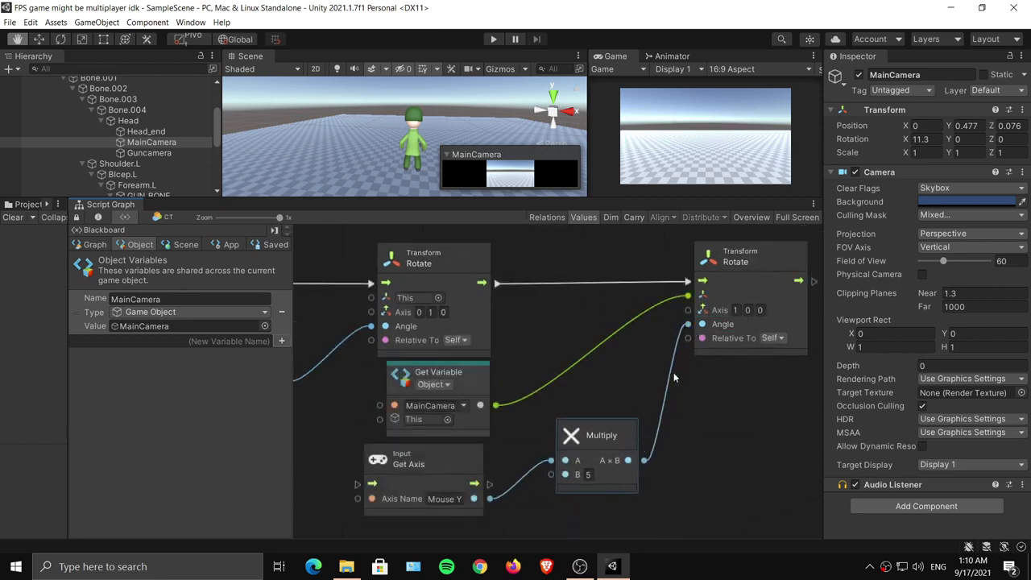
Shift the second Rotate node slightly so it lines up with the first Rotate node.
{"action": "middle_click_drag", "start_coordinate": [727, 338], "coordinate": [551, 389]}
{"action": "left_click_drag", "start_coordinate": [571, 310], "coordinate": [588, 315]}
{"action": "middle_click_drag", "start_coordinate": [555, 294], "coordinate": [662, 276]}
{"action": "left_click_drag", "start_coordinate": [687, 291], "coordinate": [707, 289]}
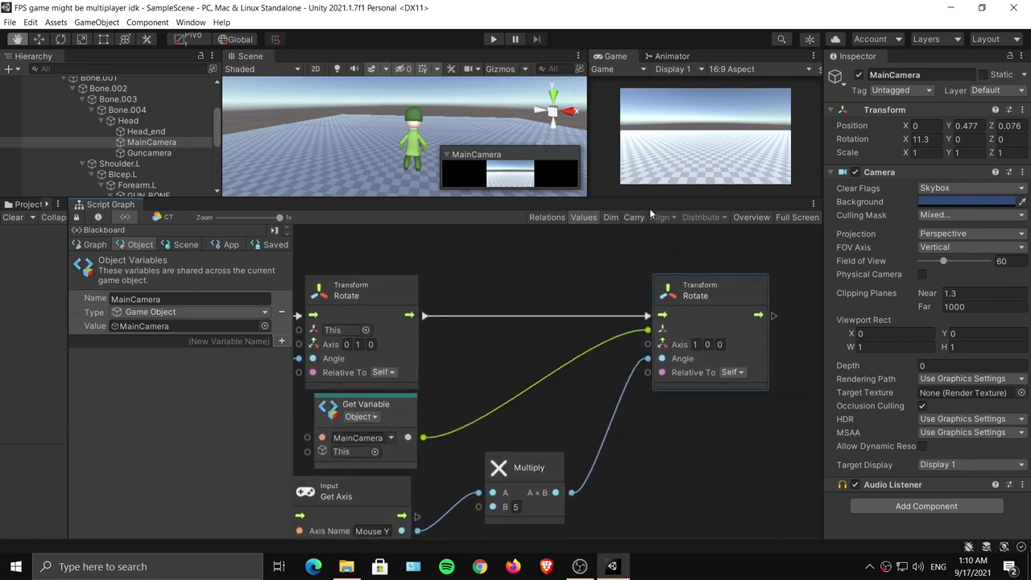
Shrink the script graph area, collapse the MainCamera preview and widen the Game view.
{"action": "left_click_drag", "start_coordinate": [654, 195], "coordinate": [654, 458]}
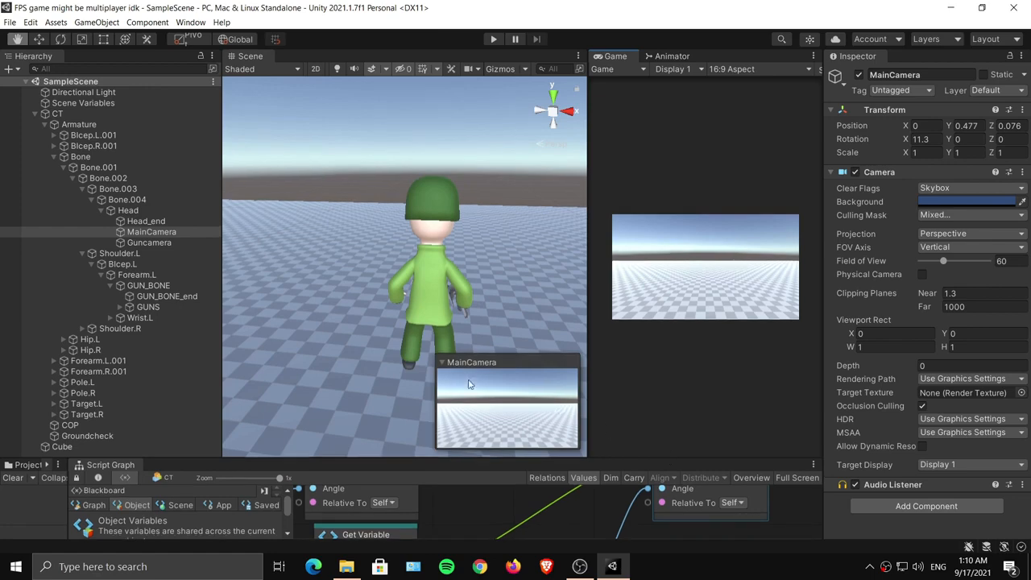
{"action": "left_click", "coordinate": [456, 363]}
{"action": "left_click_drag", "start_coordinate": [587, 328], "coordinate": [478, 326]}
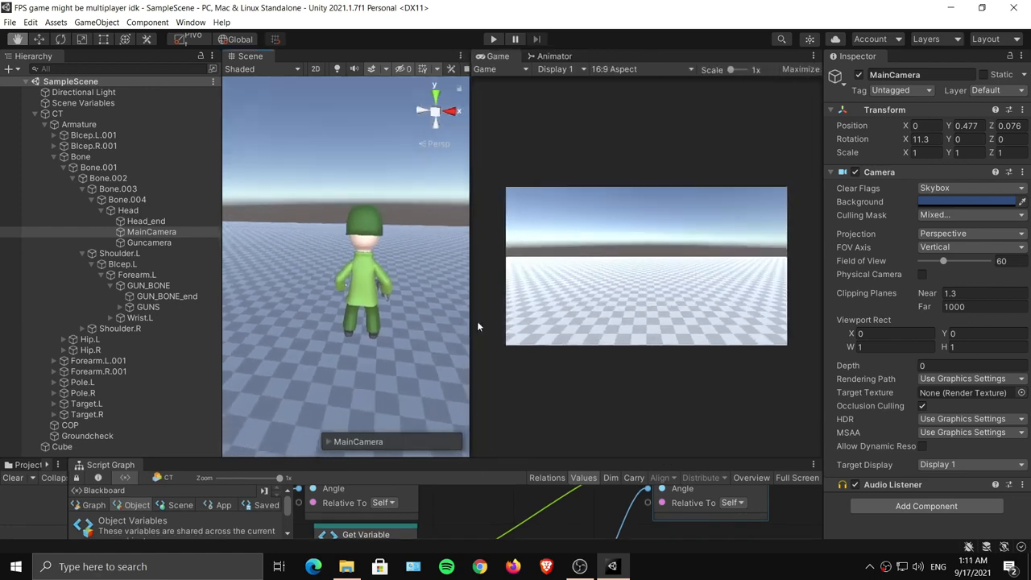
Play the scene in a wider Game view and test looking around with the mouse while walking forward and back.
{"action": "left_click", "coordinate": [494, 39]}
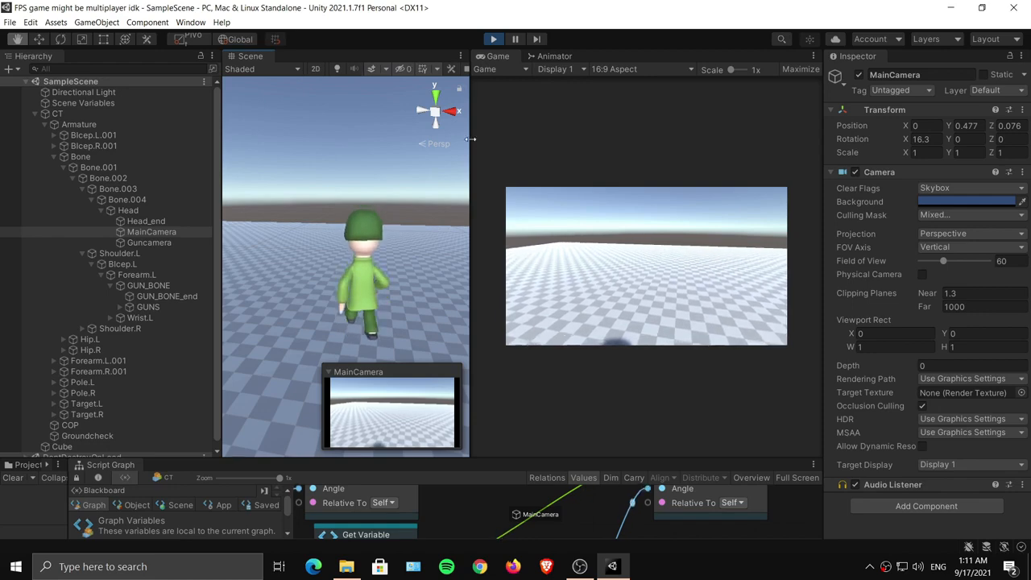
{"action": "left_click_drag", "start_coordinate": [470, 129], "coordinate": [424, 201]}
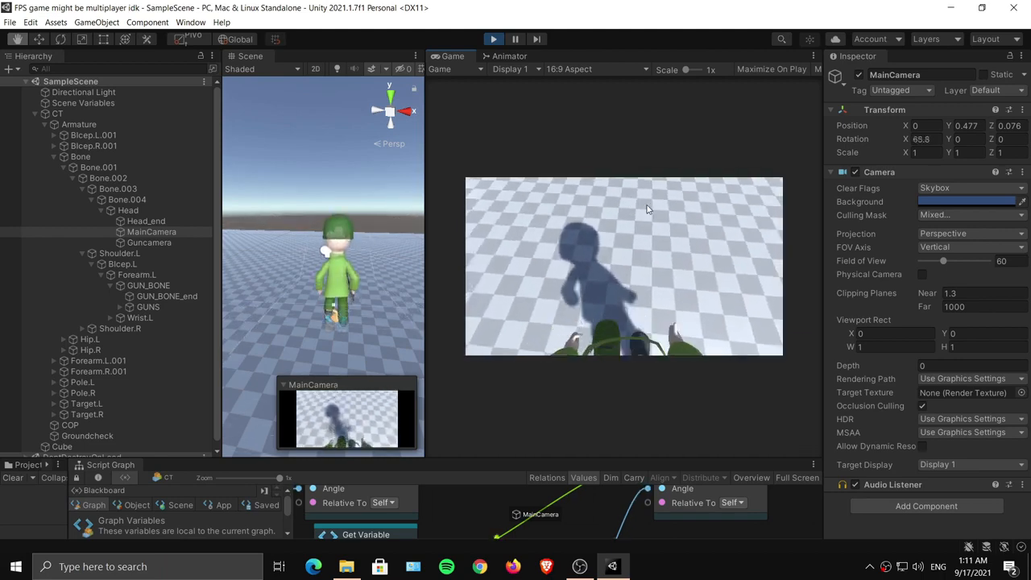
{"action": "key", "text": "w"}
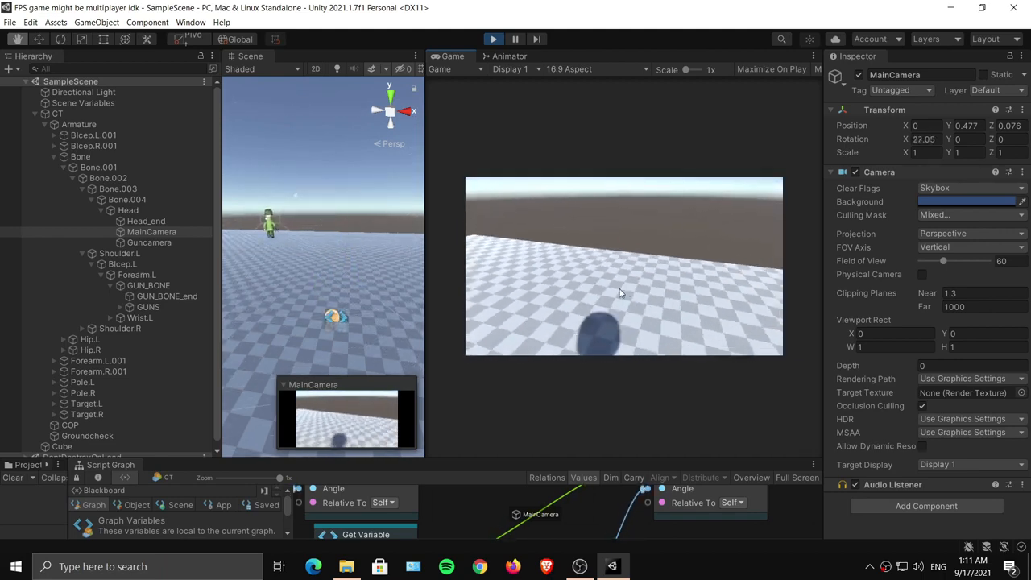
{"action": "key", "text": "s"}
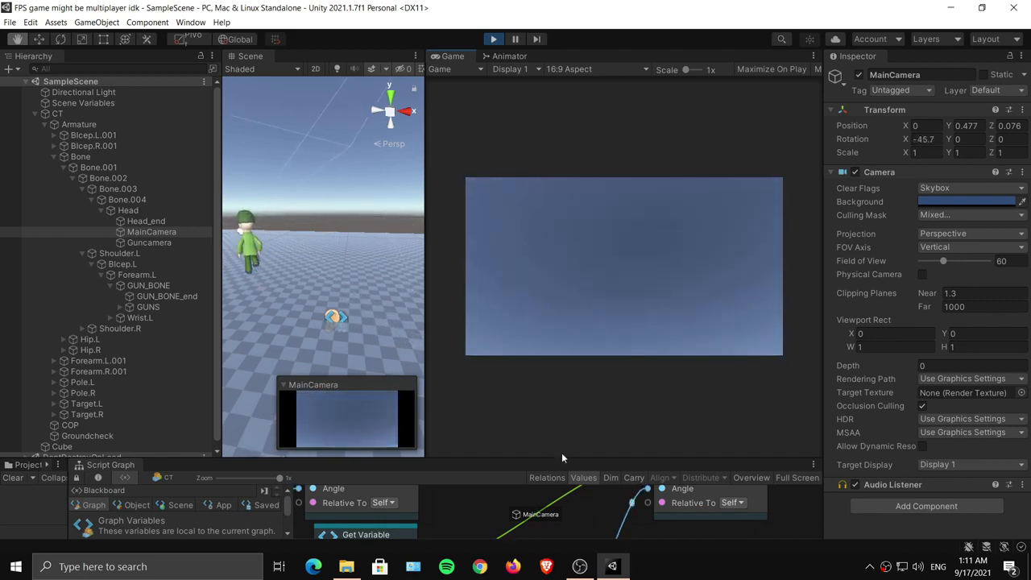
Set the B value of the Mouse Y Multiply node to -5 and test the vertical look in an enlarged Game view.
{"action": "left_click_drag", "start_coordinate": [564, 456], "coordinate": [563, 219]}
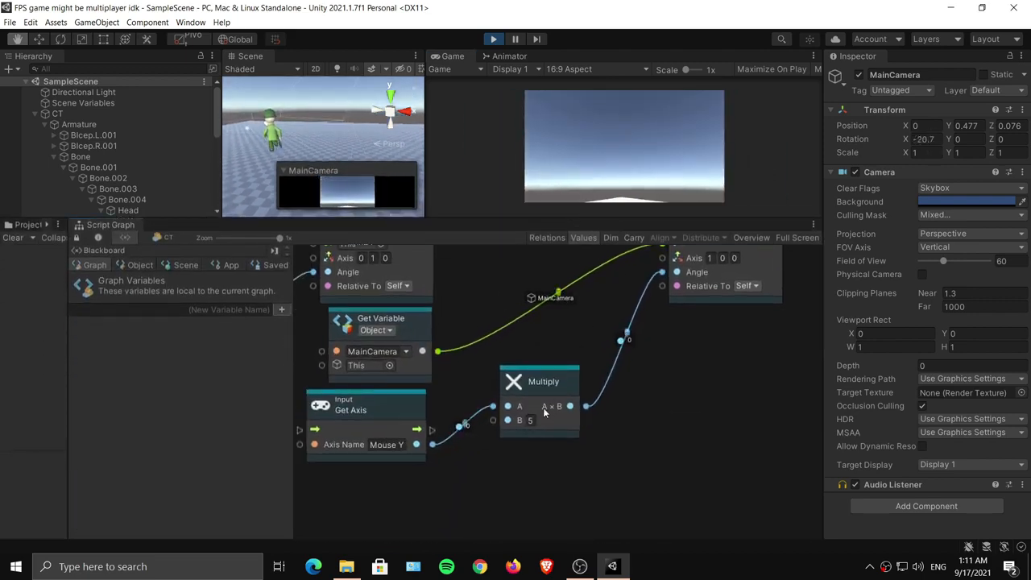
{"action": "left_click", "coordinate": [533, 420]}
{"action": "type", "text": "-5"}
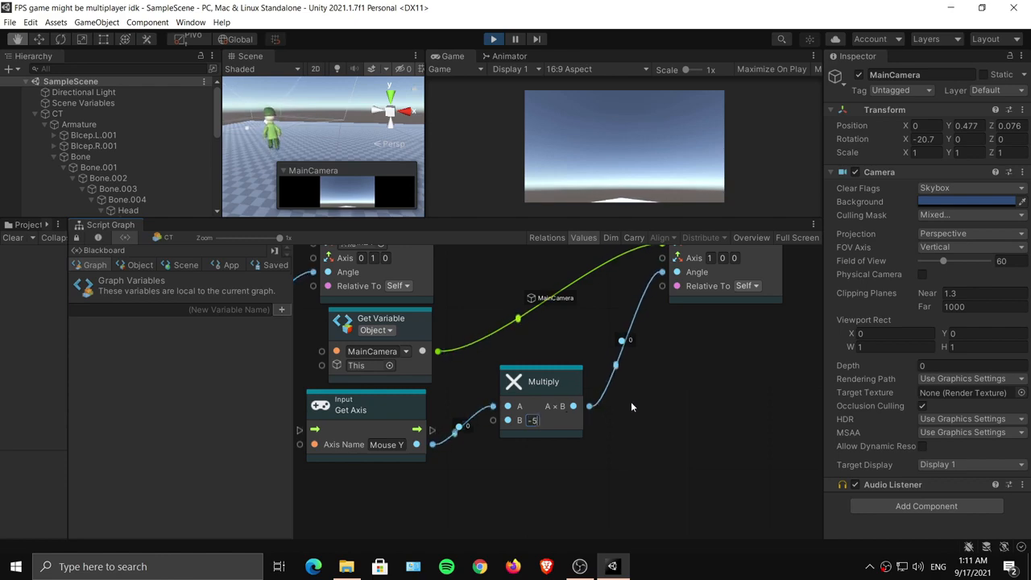
{"action": "left_click", "coordinate": [680, 165]}
{"action": "left_click_drag", "start_coordinate": [653, 216], "coordinate": [653, 447]}
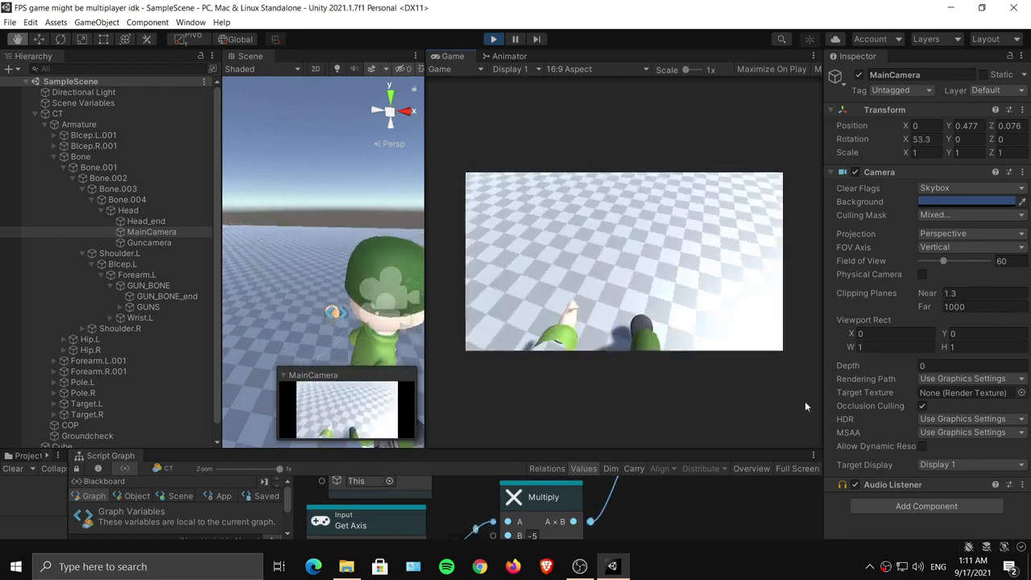
Turn off the walking parameter and enable hasAR in the animator parameters.
{"action": "left_click", "coordinate": [507, 56]}
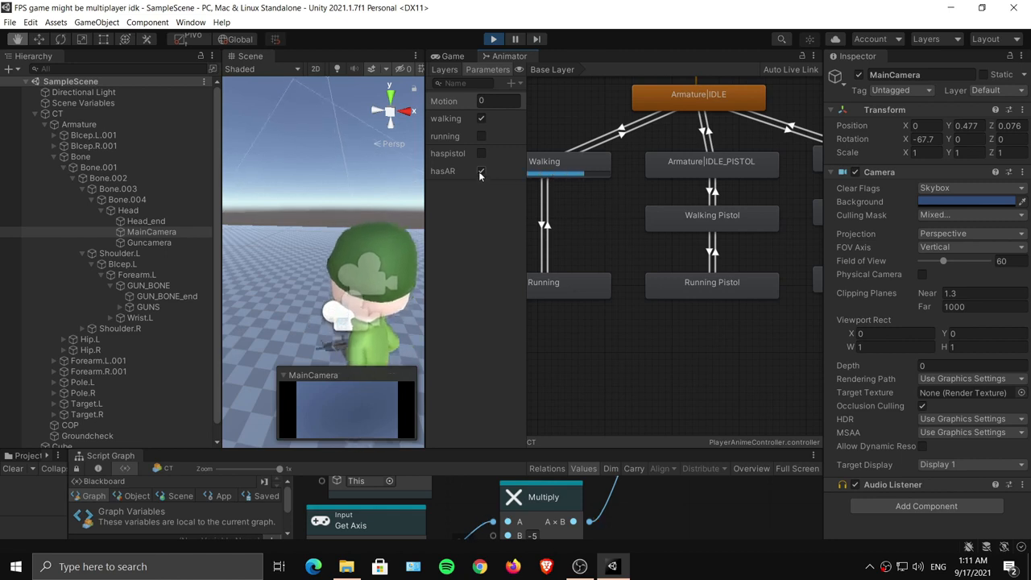
{"action": "left_click", "coordinate": [480, 171]}
{"action": "left_click", "coordinate": [482, 120]}
{"action": "left_click", "coordinate": [481, 171]}
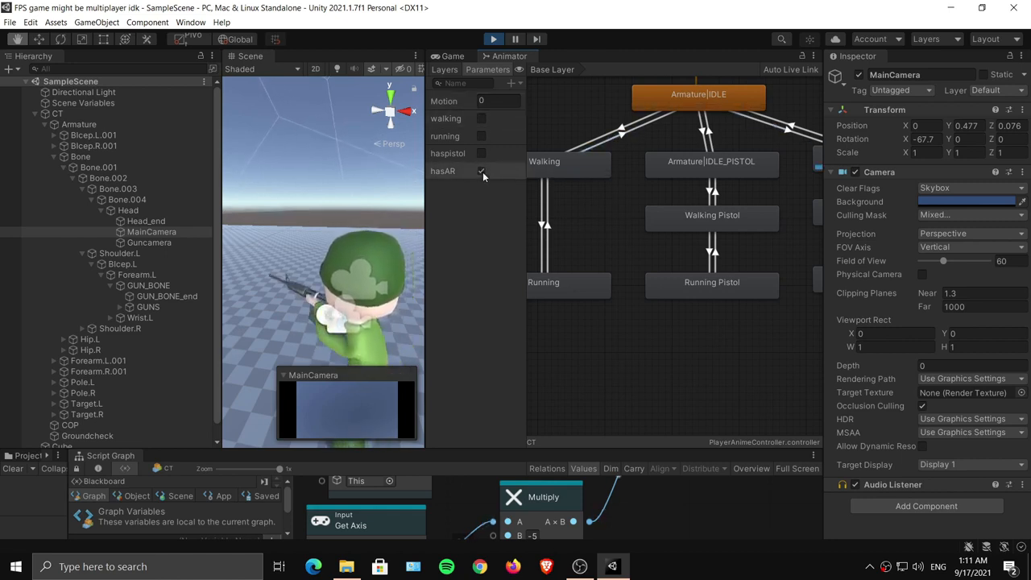
Test walking and looking around with the rifle in the Game view, stop playing and return to the Animator.
{"action": "left_click", "coordinate": [447, 58]}
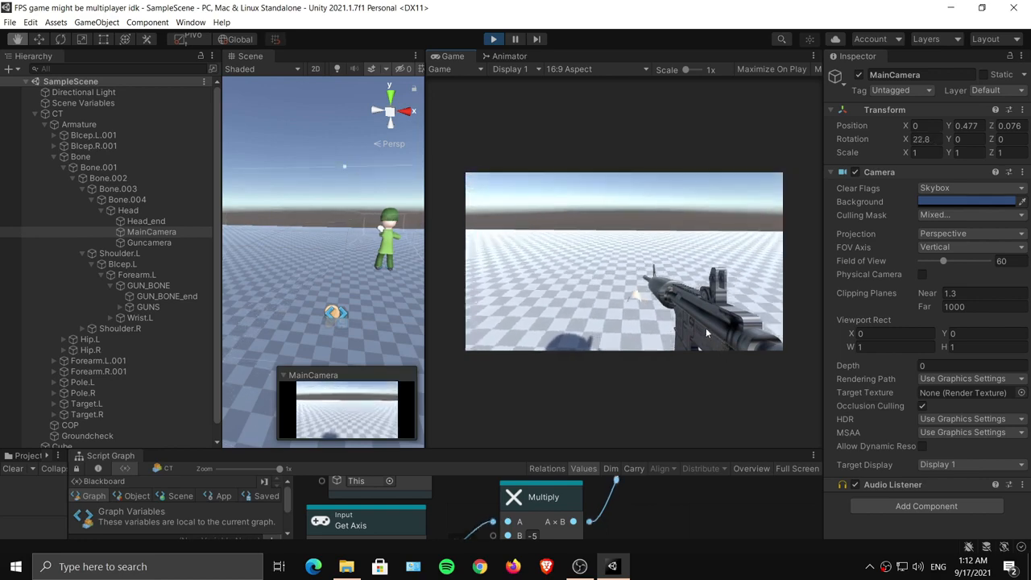
{"action": "key", "text": "w"}
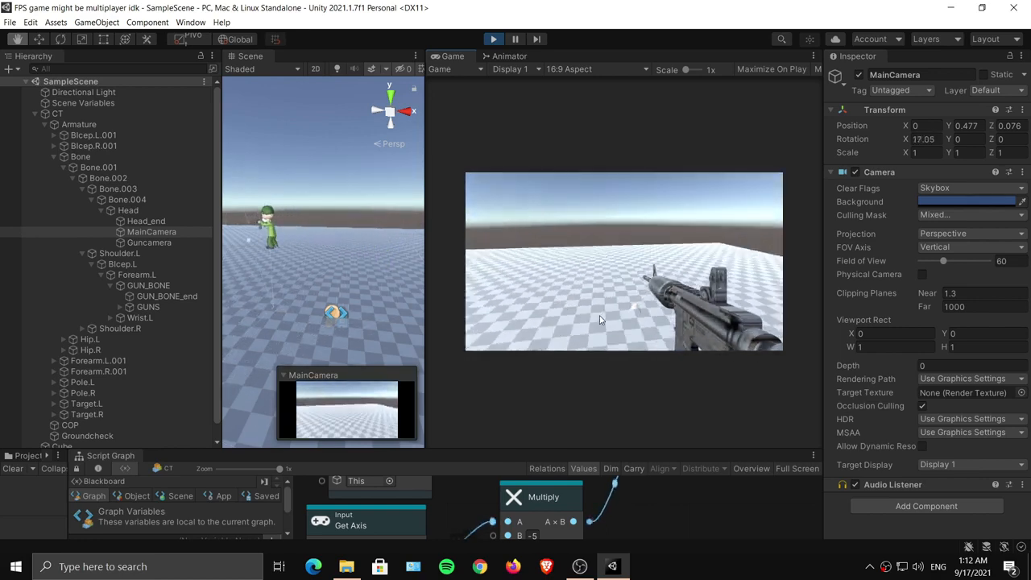
{"action": "key", "text": "ctrl+p"}
{"action": "left_click", "coordinate": [504, 56]}
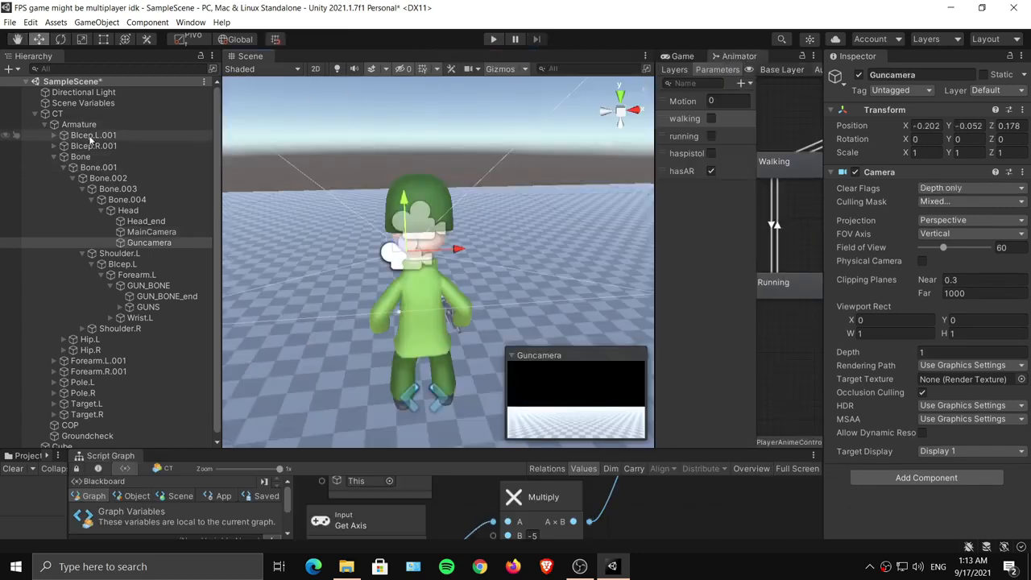
Add a new layer named Player as User Layer 6, starting from the COP mesh's layer options.
{"action": "left_click_drag", "start_coordinate": [219, 223], "coordinate": [218, 230]}
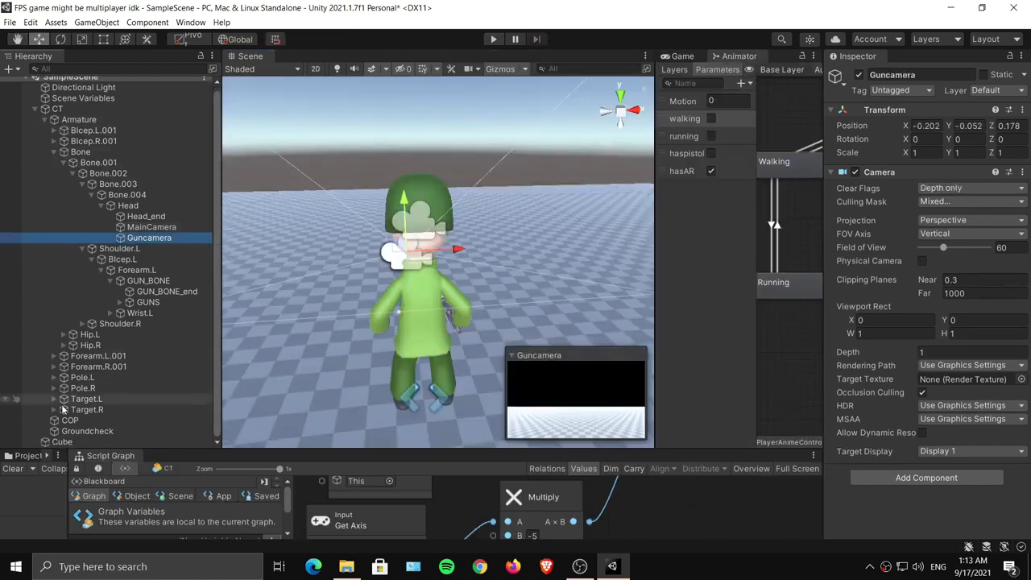
{"action": "left_click", "coordinate": [70, 420]}
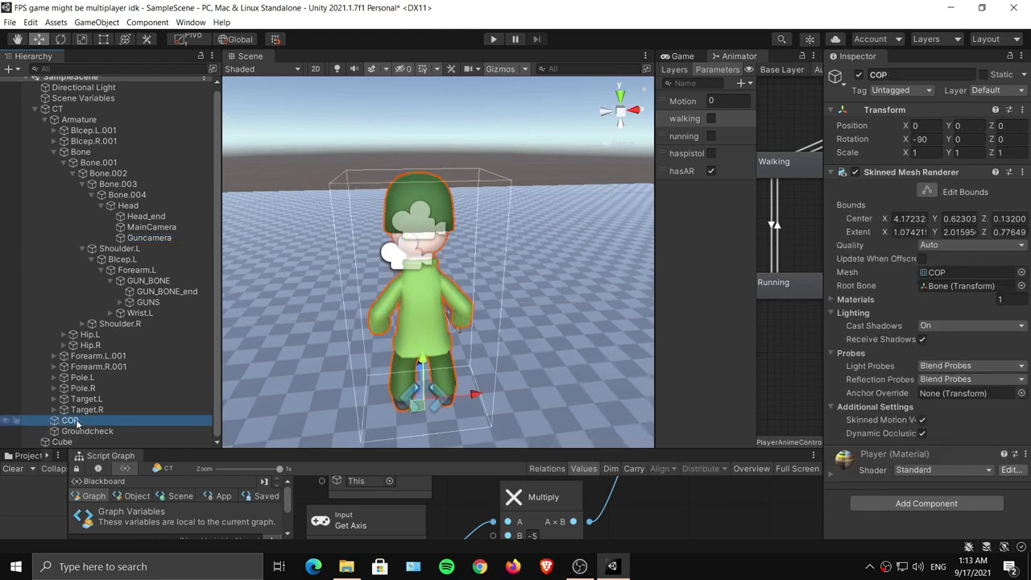
{"action": "left_click", "coordinate": [1017, 91]}
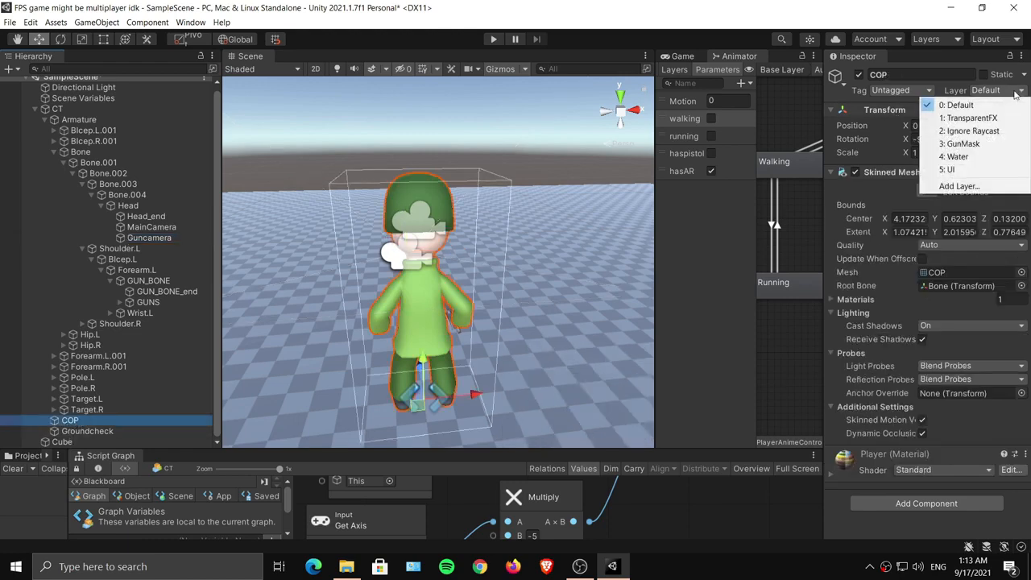
{"action": "left_click", "coordinate": [978, 186]}
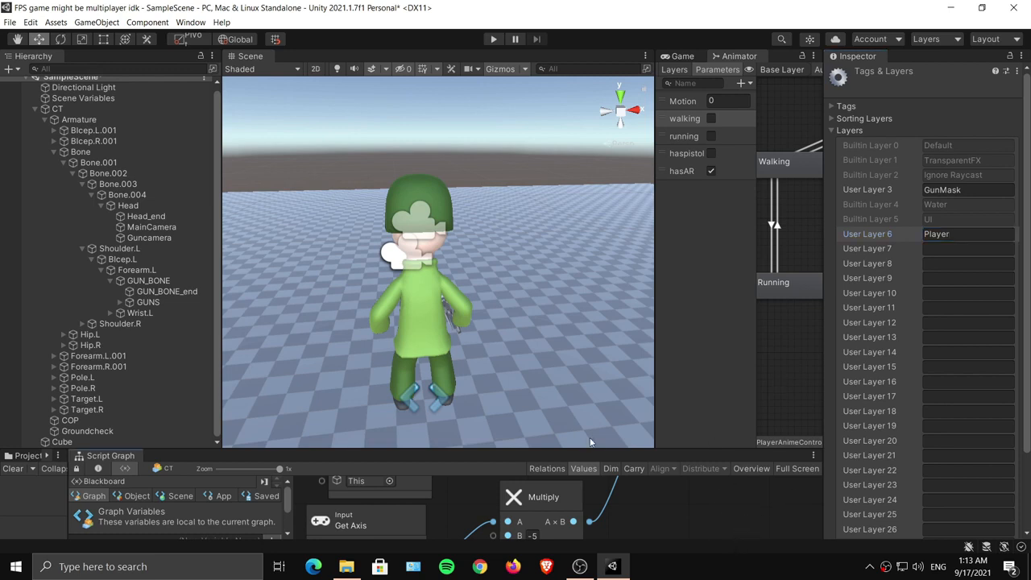
Assign the COP object to the Player layer.
{"action": "left_click", "coordinate": [126, 420]}
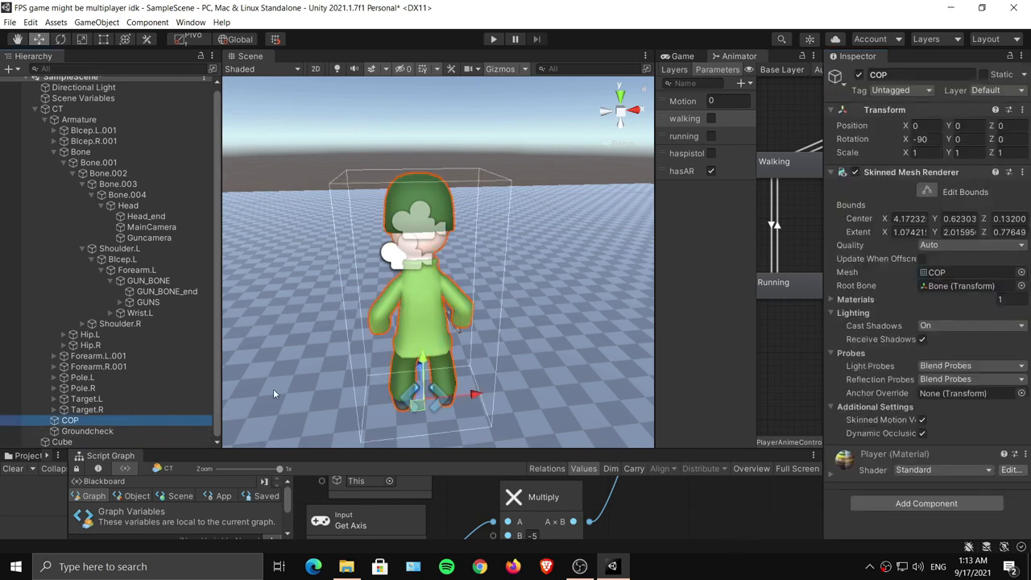
{"action": "left_click", "coordinate": [996, 95]}
{"action": "left_click", "coordinate": [977, 184]}
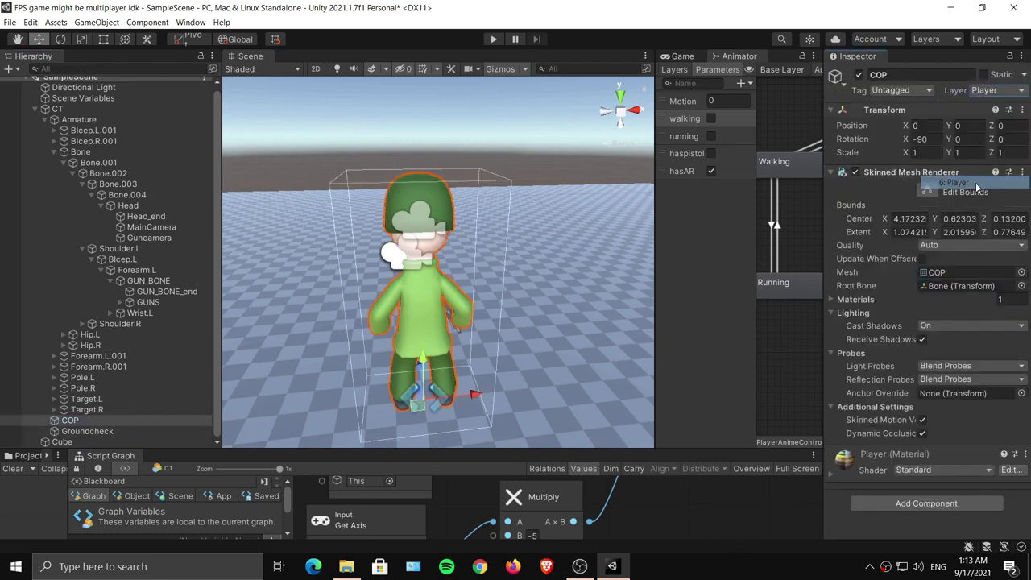
Set the Guncamera's culling mask to only GunMask and Player, deselecting Default.
{"action": "left_click", "coordinate": [167, 239]}
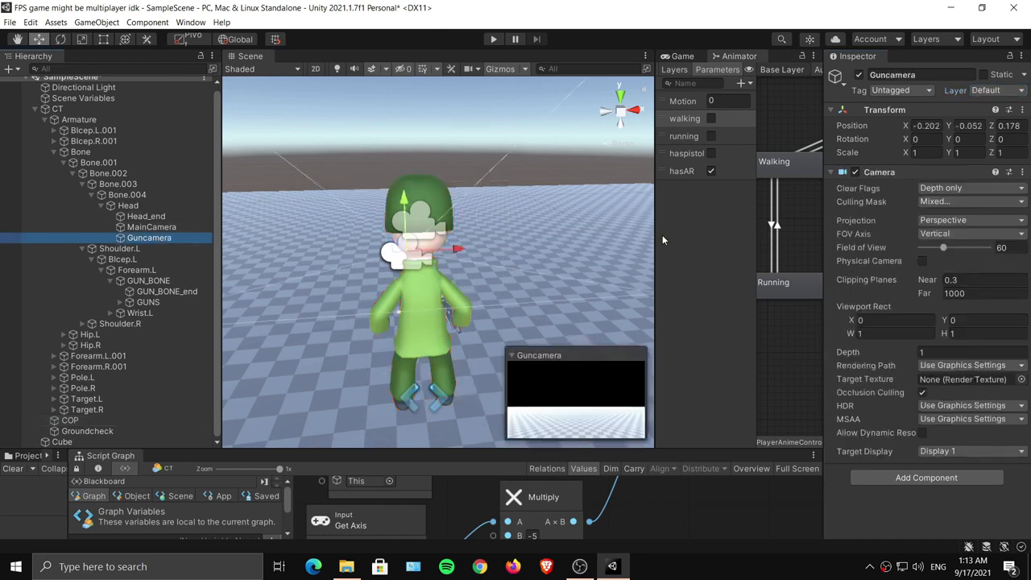
{"action": "left_click", "coordinate": [955, 202]}
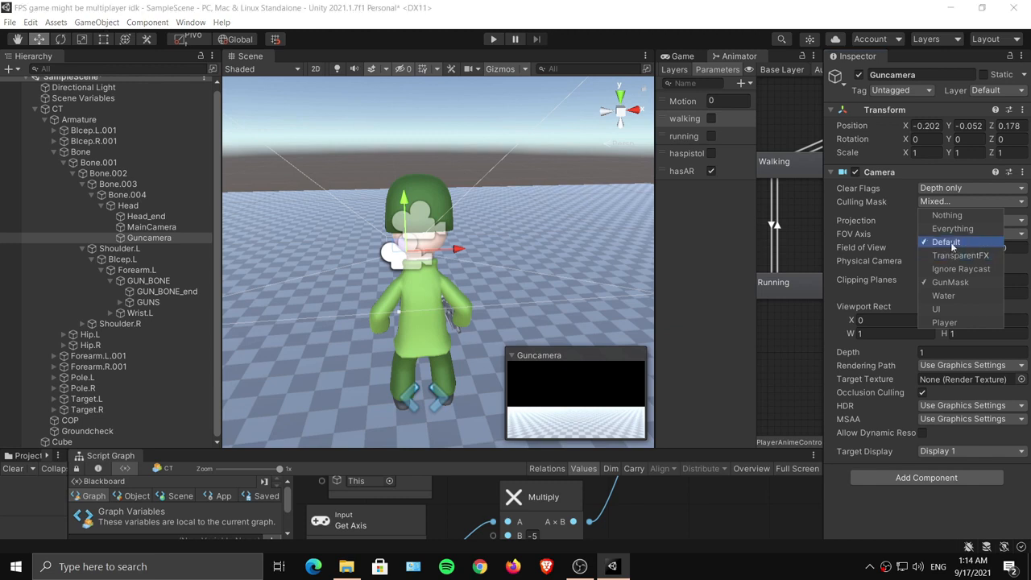
{"action": "left_click", "coordinate": [952, 323]}
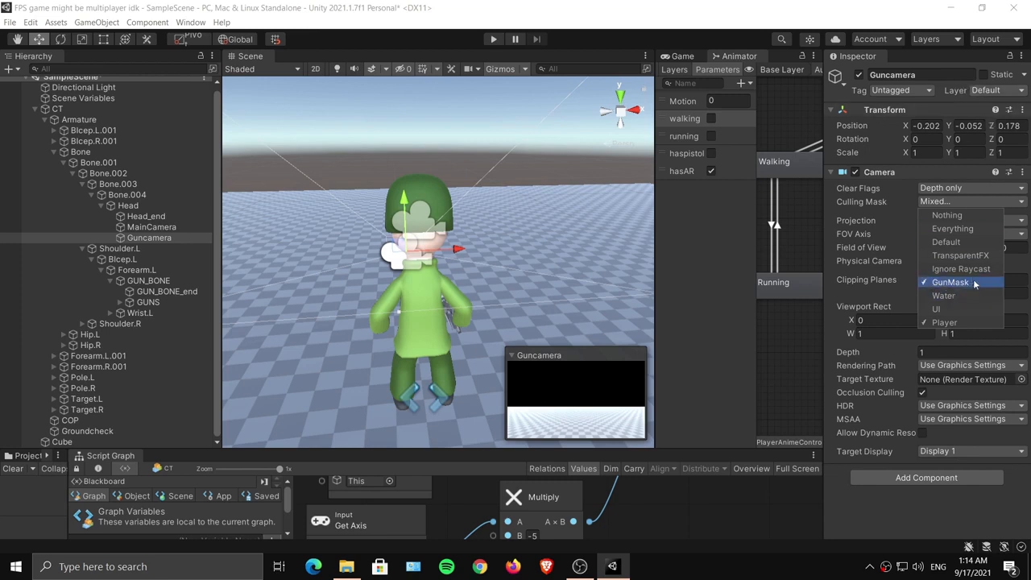
{"action": "left_click", "coordinate": [725, 500]}
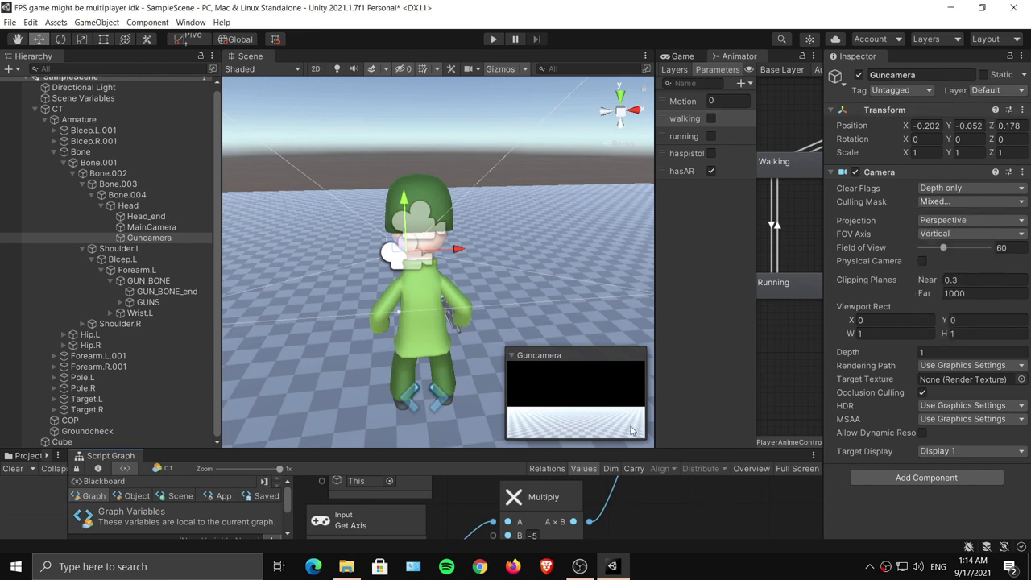
Play the scene with MainCamera selected and check the arms and rifle in a widened Game view.
{"action": "left_click", "coordinate": [151, 226]}
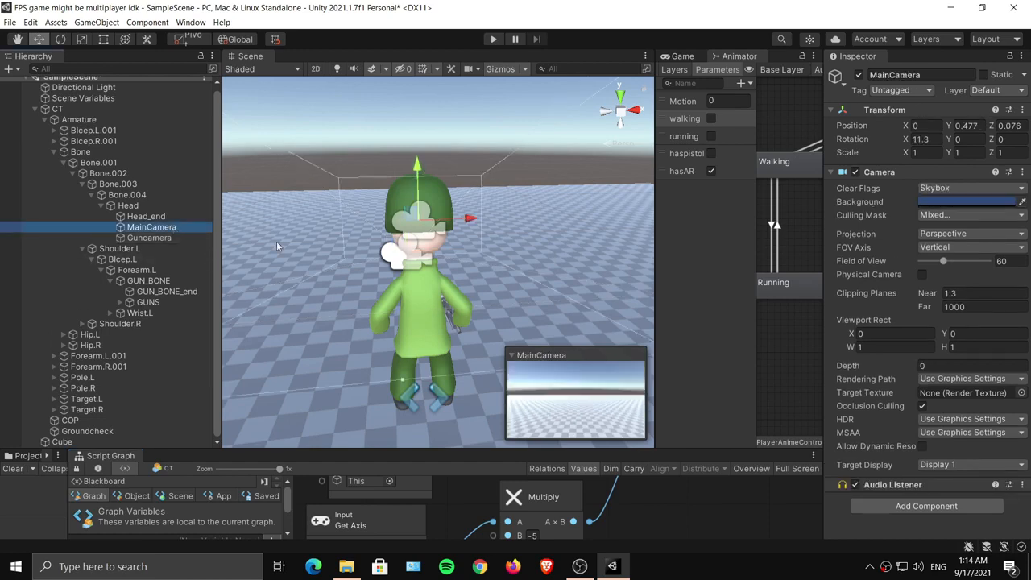
{"action": "left_click", "coordinate": [492, 40]}
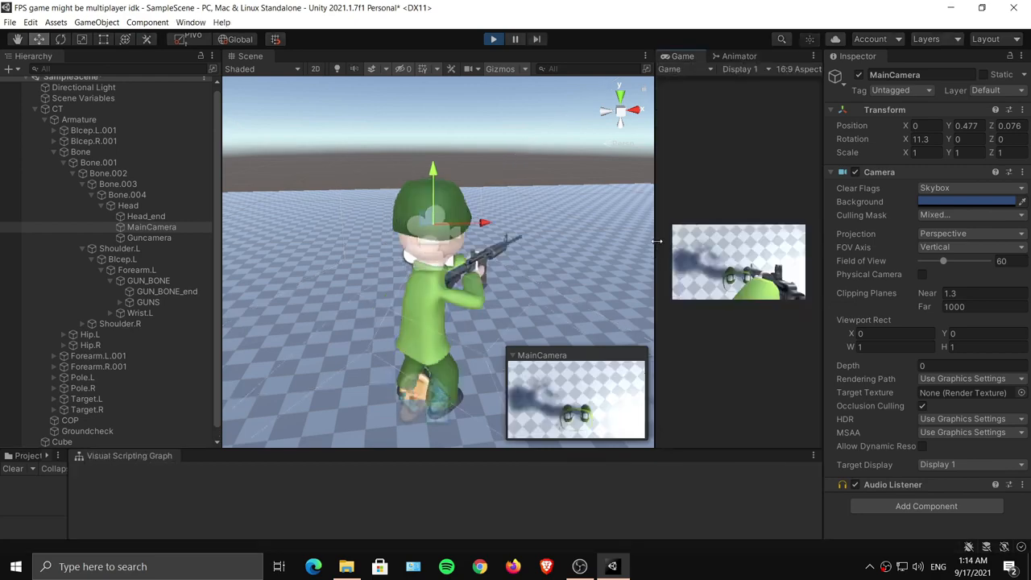
{"action": "left_click_drag", "start_coordinate": [658, 241], "coordinate": [420, 240]}
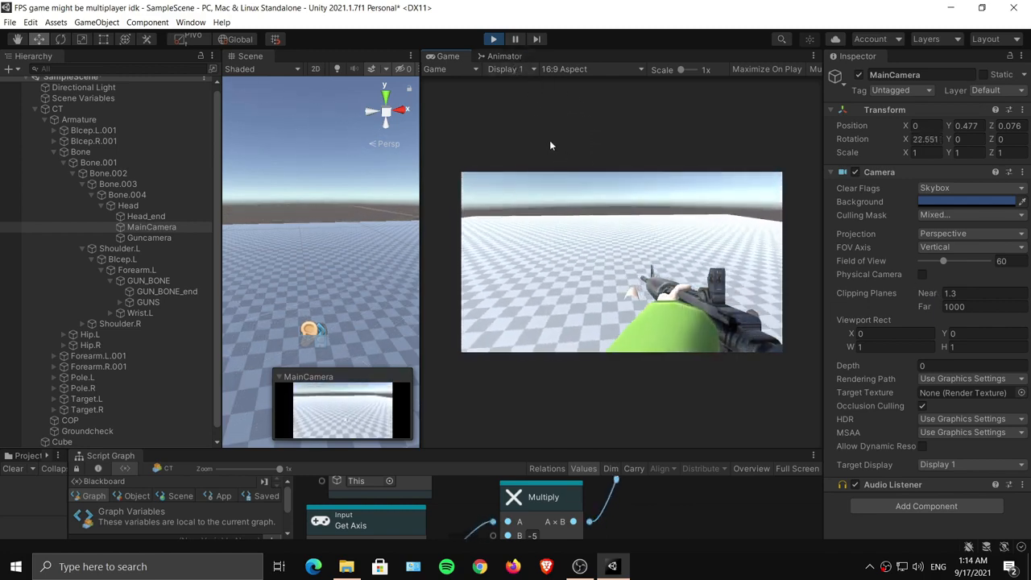
Try a near clipping plane of 1.54 on MainCamera during play, then exit play mode.
{"action": "left_click", "coordinate": [358, 174]}
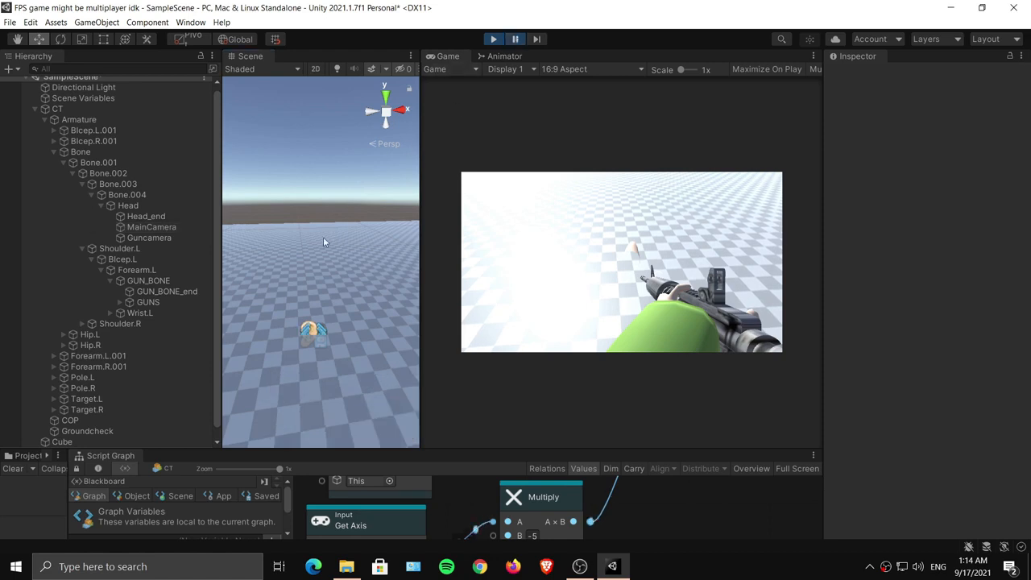
{"action": "left_click", "coordinate": [141, 227]}
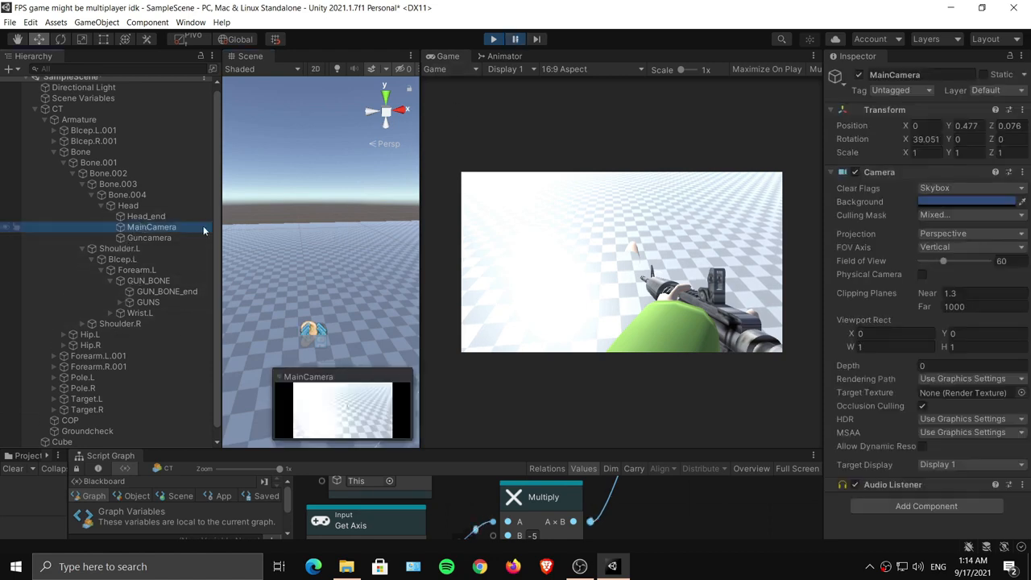
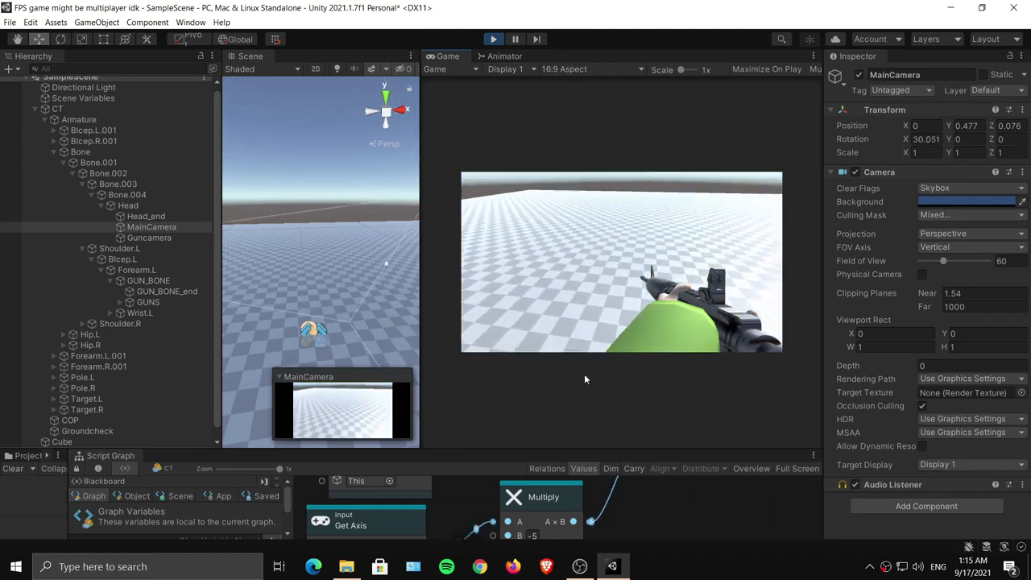
{"action": "left_click", "coordinate": [494, 39]}
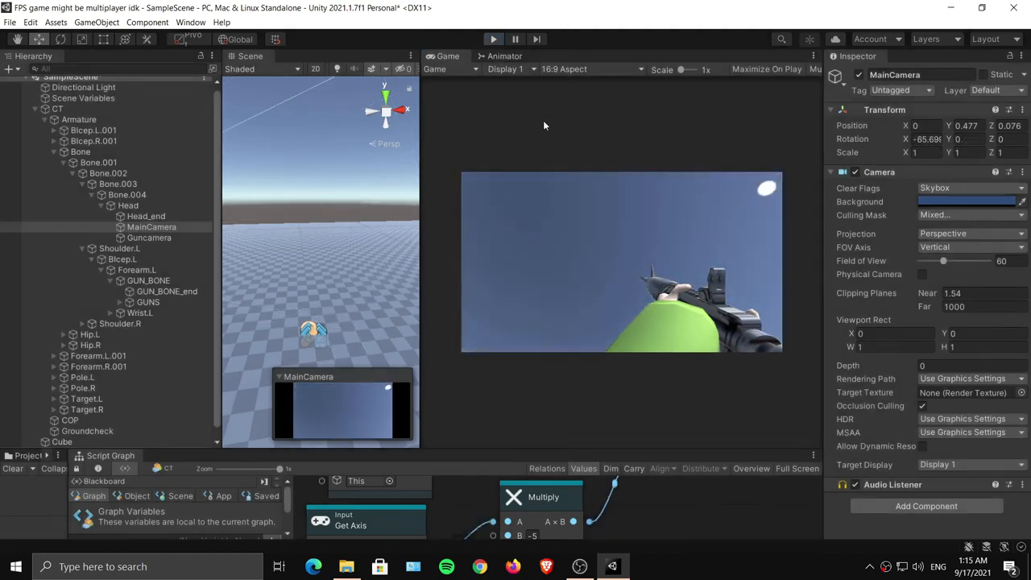
Enlarge the script graph, adjust the second Rotate node slightly and line up the lower Multiply node with the Mouse Y Get Axis output.
{"action": "left_click_drag", "start_coordinate": [583, 449], "coordinate": [583, 198]}
{"action": "middle_click_drag", "start_coordinate": [622, 329], "coordinate": [473, 418]}
{"action": "left_click_drag", "start_coordinate": [541, 313], "coordinate": [555, 310]}
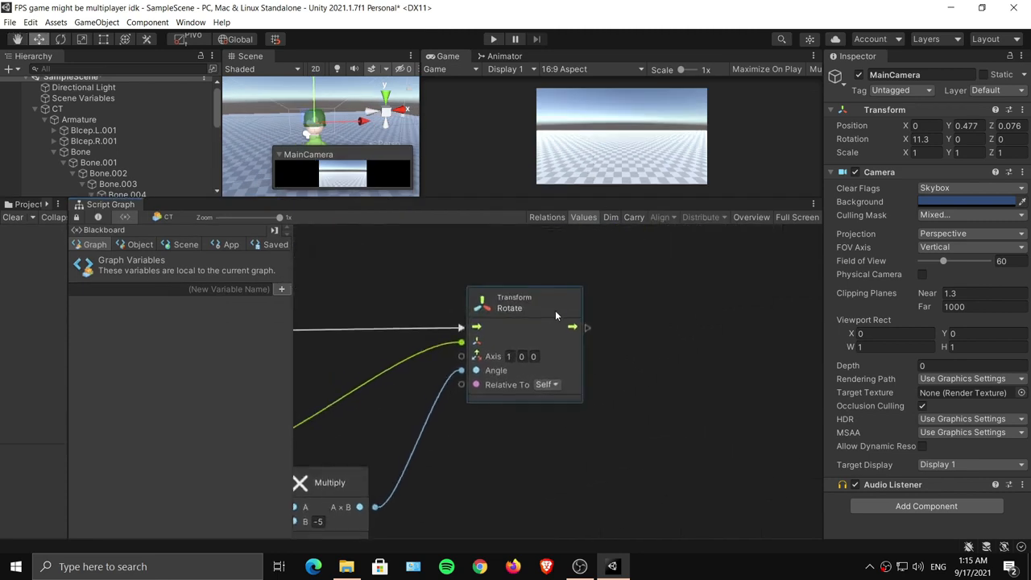
{"action": "middle_click_drag", "start_coordinate": [501, 338], "coordinate": [658, 334]}
{"action": "left_click_drag", "start_coordinate": [677, 311], "coordinate": [677, 317]}
{"action": "middle_click_drag", "start_coordinate": [661, 359], "coordinate": [705, 274]}
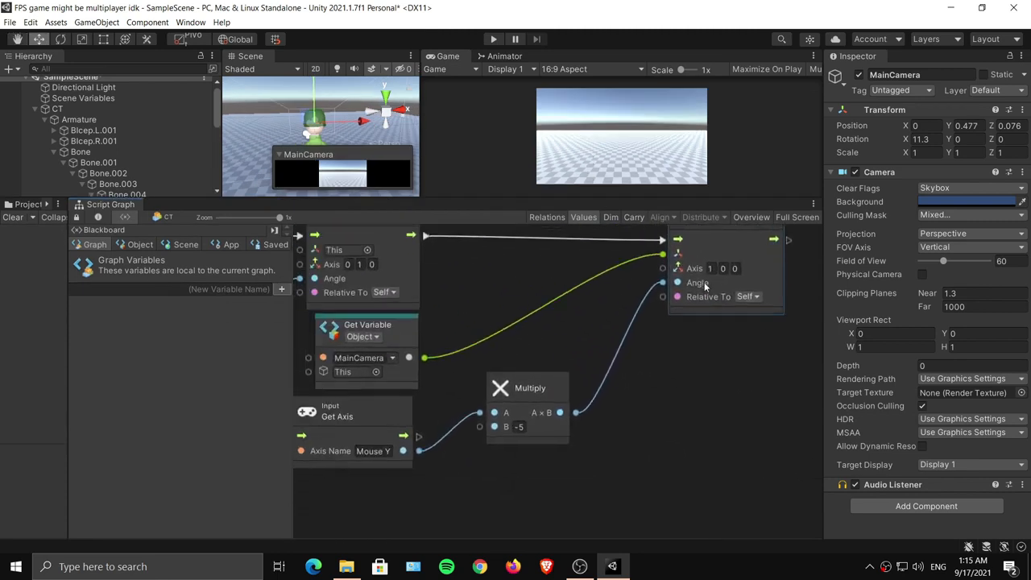
{"action": "middle_click_drag", "start_coordinate": [547, 396], "coordinate": [603, 380]}
{"action": "left_click_drag", "start_coordinate": [603, 380], "coordinate": [616, 418]}
{"action": "middle_click_drag", "start_coordinate": [635, 393], "coordinate": [515, 318]}
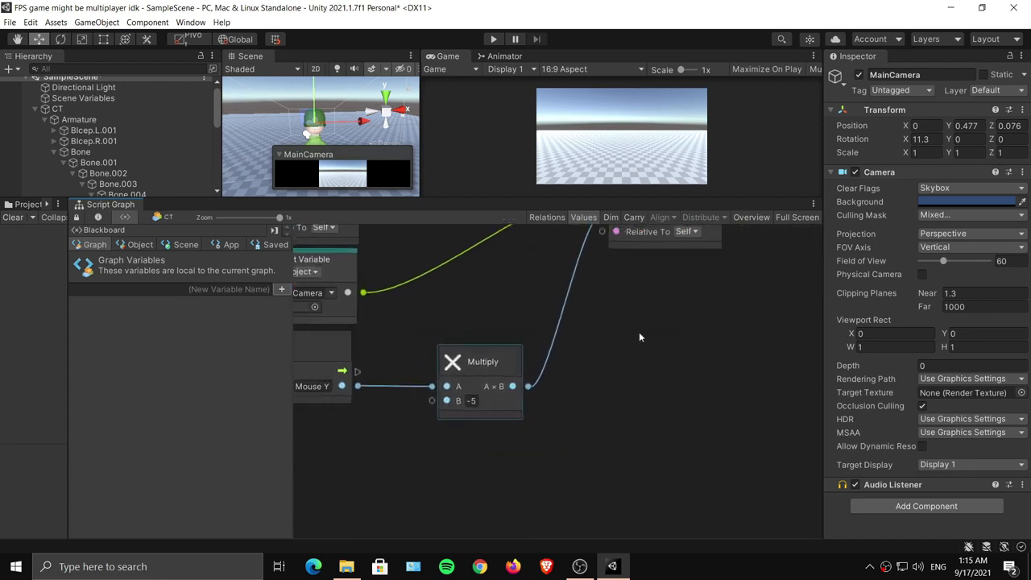
Add a Mathf Clamp (Value, Min, Max) node beside the lower Multiply node.
{"action": "right_click", "coordinate": [639, 332]}
{"action": "left_click", "coordinate": [674, 341]}
{"action": "type", "text": "c"}
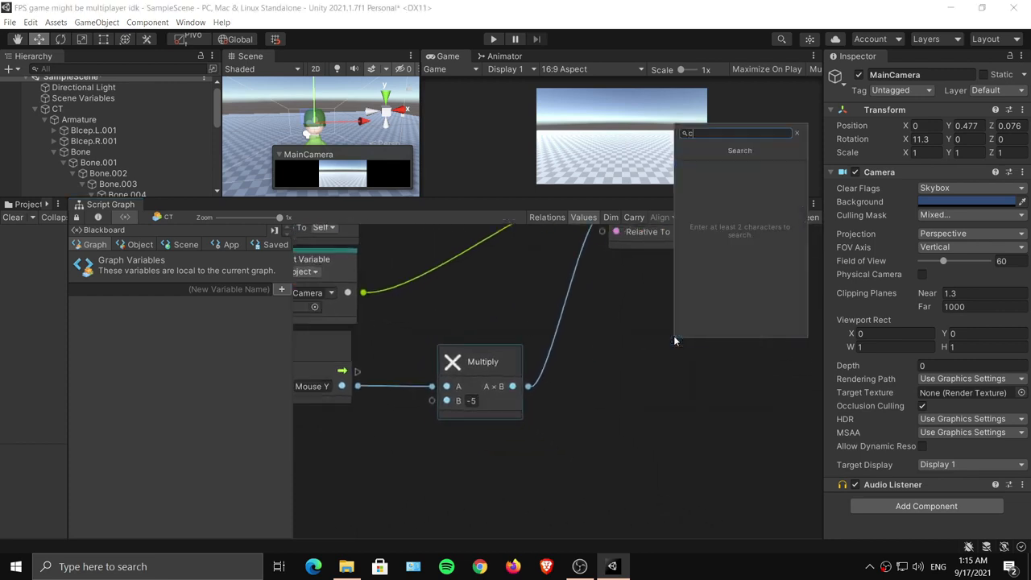
{"action": "type", "text": "lamp"}
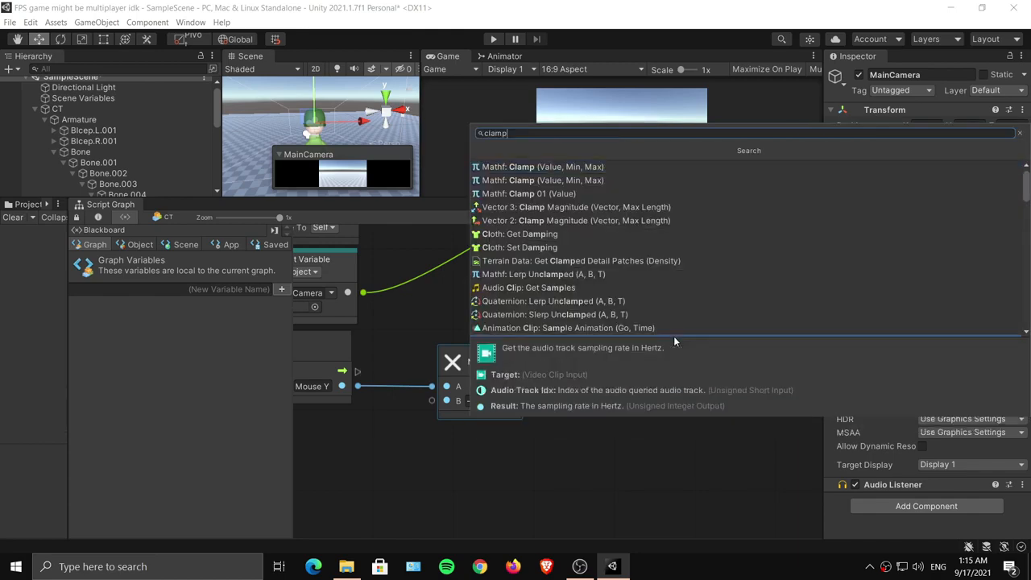
{"action": "left_click", "coordinate": [566, 169]}
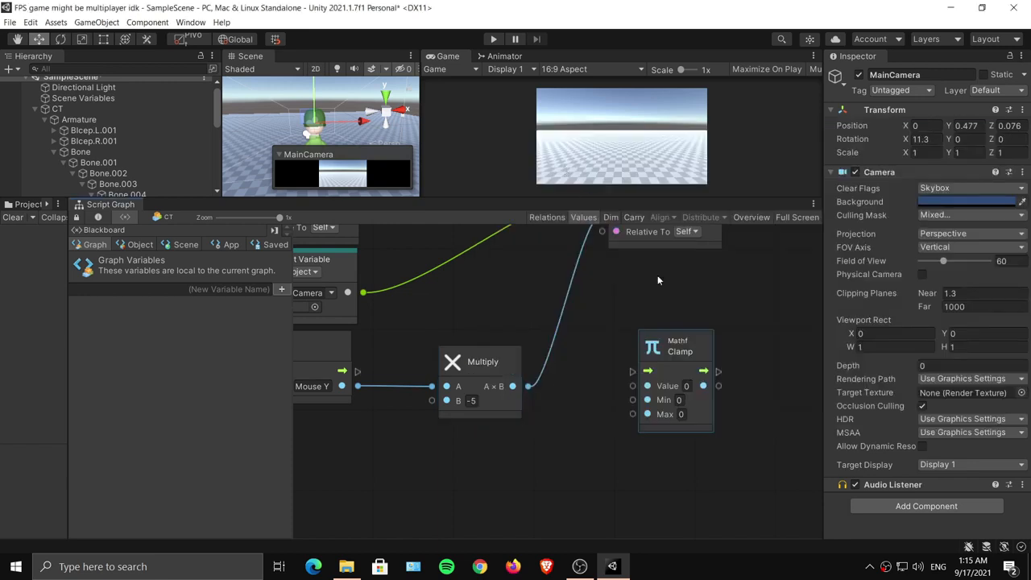
Reposition the Clamp node and the lower Multiply node so they sit spaced apart below the second Rotate node.
{"action": "middle_click_drag", "start_coordinate": [673, 340], "coordinate": [643, 390]}
{"action": "left_click_drag", "start_coordinate": [643, 398], "coordinate": [596, 377]}
{"action": "middle_click_drag", "start_coordinate": [543, 411], "coordinate": [643, 437]}
{"action": "left_click_drag", "start_coordinate": [539, 456], "coordinate": [516, 456]}
{"action": "middle_click_drag", "start_coordinate": [609, 447], "coordinate": [588, 438]}
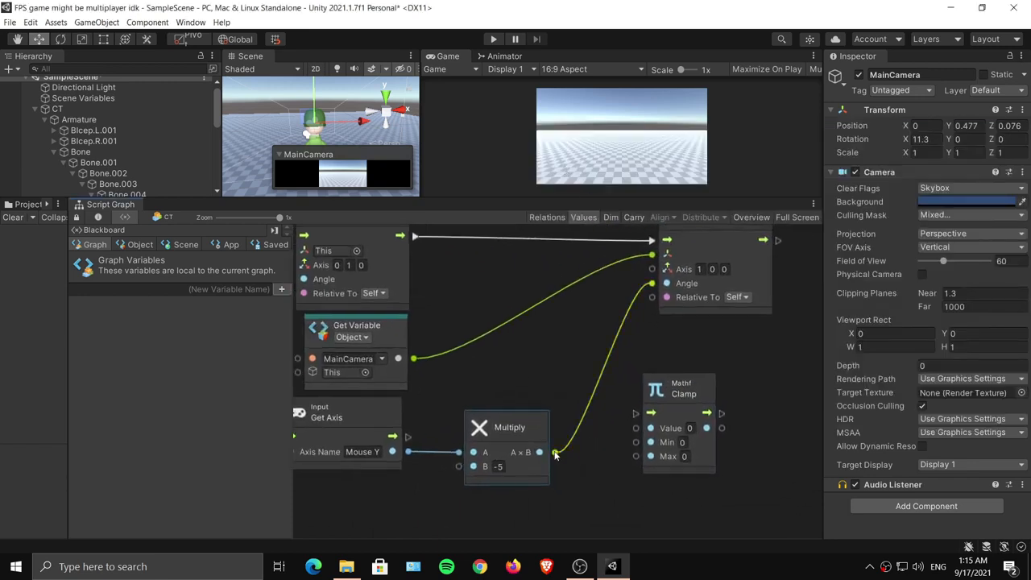
{"action": "middle_click_drag", "start_coordinate": [716, 372], "coordinate": [685, 364]}
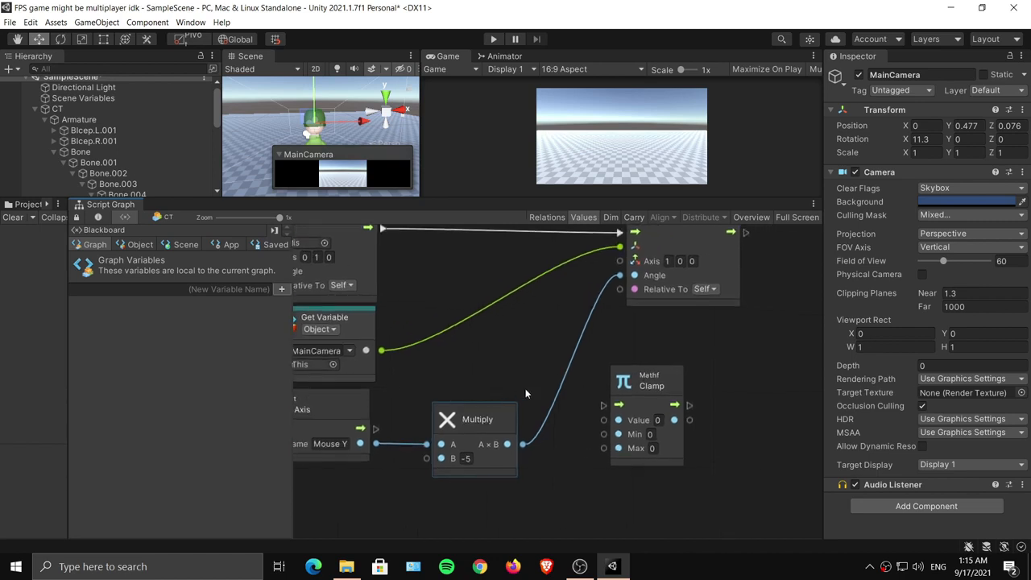
Create a Float object variable CameraClamp and add its Set Variable node beside the Clamp node.
{"action": "left_click", "coordinate": [140, 244]}
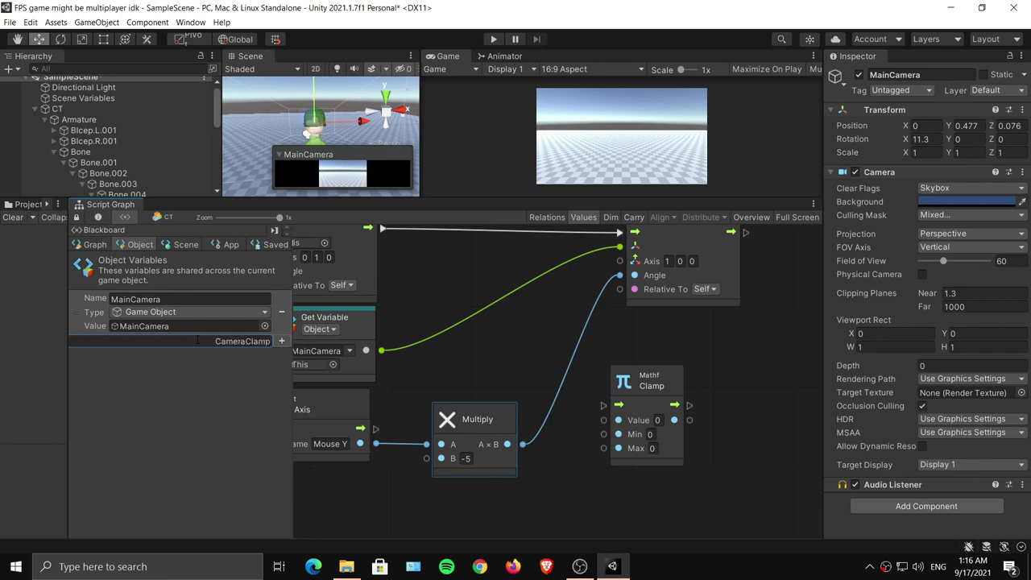
{"action": "key", "text": "Return"}
{"action": "left_click", "coordinate": [190, 356]}
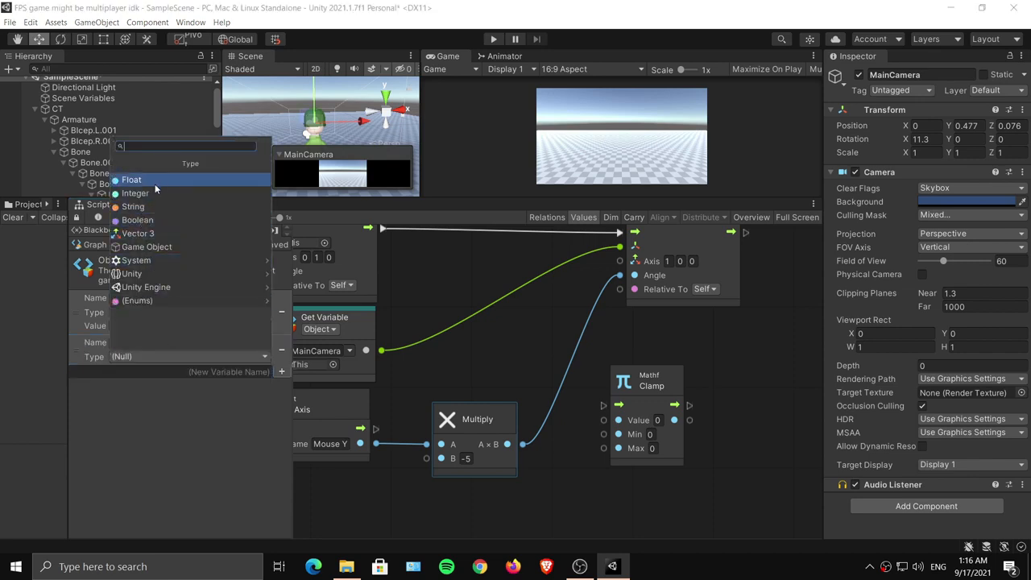
{"action": "left_click", "coordinate": [154, 183]}
{"action": "left_click_drag", "start_coordinate": [77, 359], "coordinate": [737, 402], "text": "alt"}
{"action": "middle_click_drag", "start_coordinate": [430, 313], "coordinate": [529, 375]}
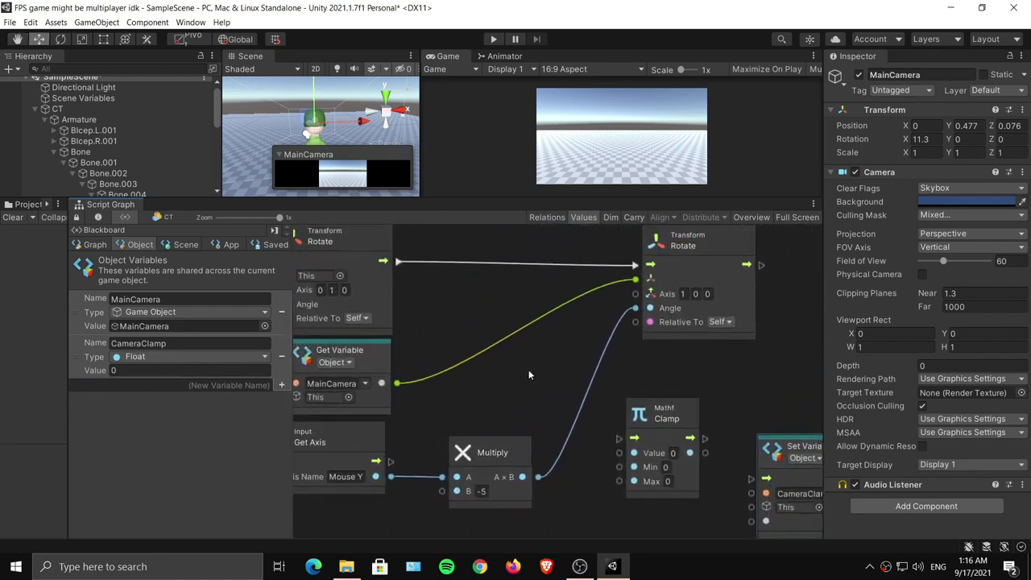
Disconnect Multiply from the second Rotate's Angle and feed Angle from a new CameraClamp Get Variable node instead.
{"action": "right_click", "coordinate": [636, 308]}
{"action": "middle_click_drag", "start_coordinate": [604, 374], "coordinate": [490, 318]}
{"action": "middle_click_drag", "start_coordinate": [365, 298], "coordinate": [418, 342]}
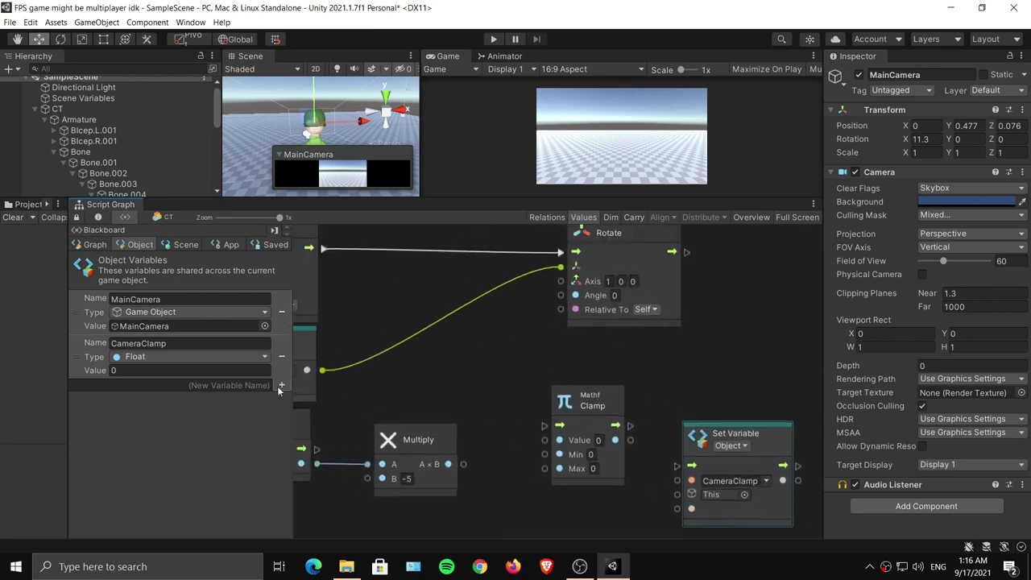
{"action": "left_click_drag", "start_coordinate": [75, 362], "coordinate": [436, 348]}
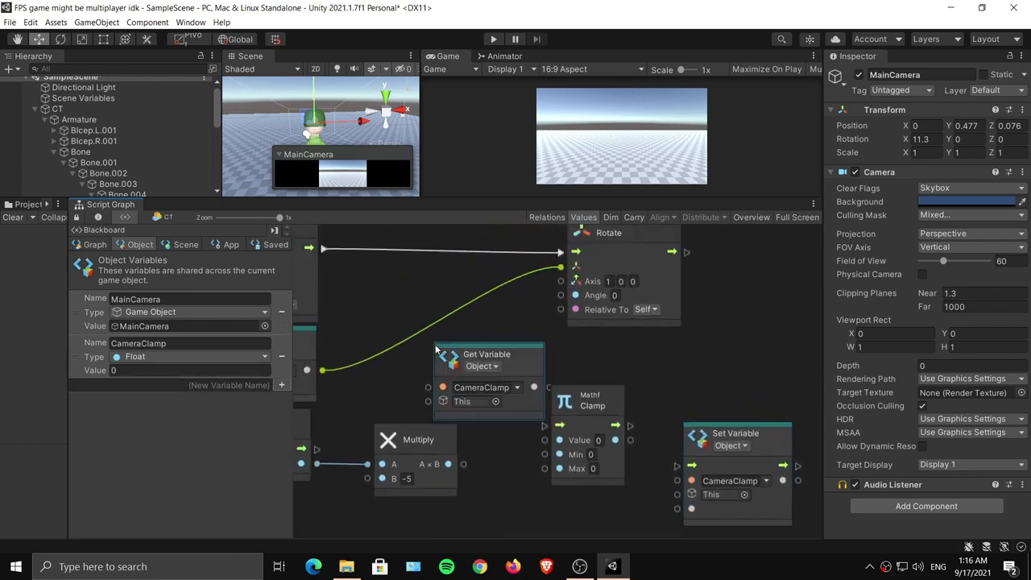
{"action": "left_click_drag", "start_coordinate": [605, 400], "coordinate": [604, 487]}
{"action": "left_click_drag", "start_coordinate": [534, 386], "coordinate": [562, 296]}
{"action": "middle_click_drag", "start_coordinate": [576, 306], "coordinate": [550, 422]}
{"action": "left_click_drag", "start_coordinate": [584, 353], "coordinate": [611, 351]}
{"action": "middle_click_drag", "start_coordinate": [479, 505], "coordinate": [621, 267]}
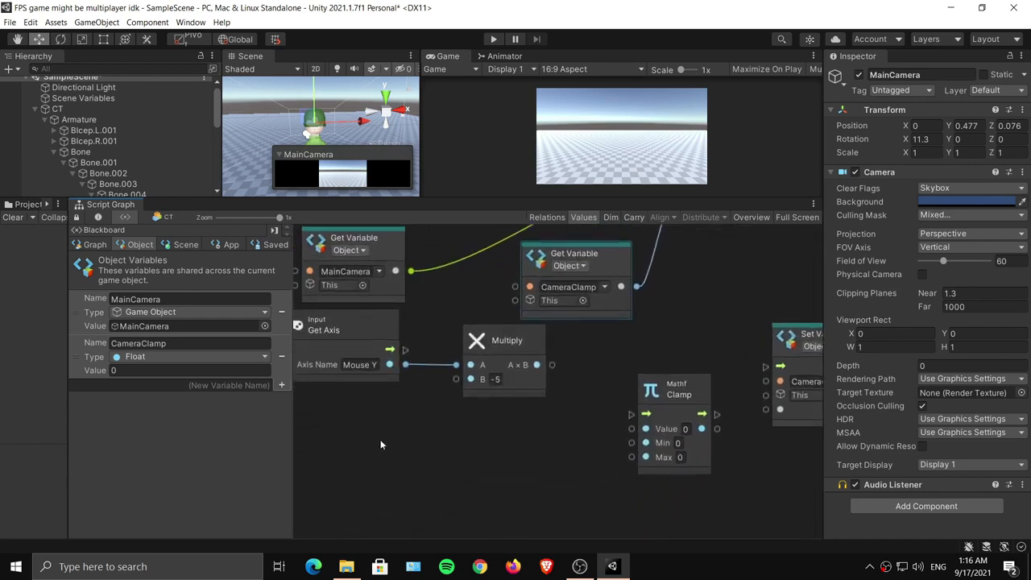
Move the Mouse Y Get Axis, Multiply, Clamp and Set Variable nodes together past the second Rotate node.
{"action": "left_click_drag", "start_coordinate": [351, 424], "coordinate": [802, 354]}
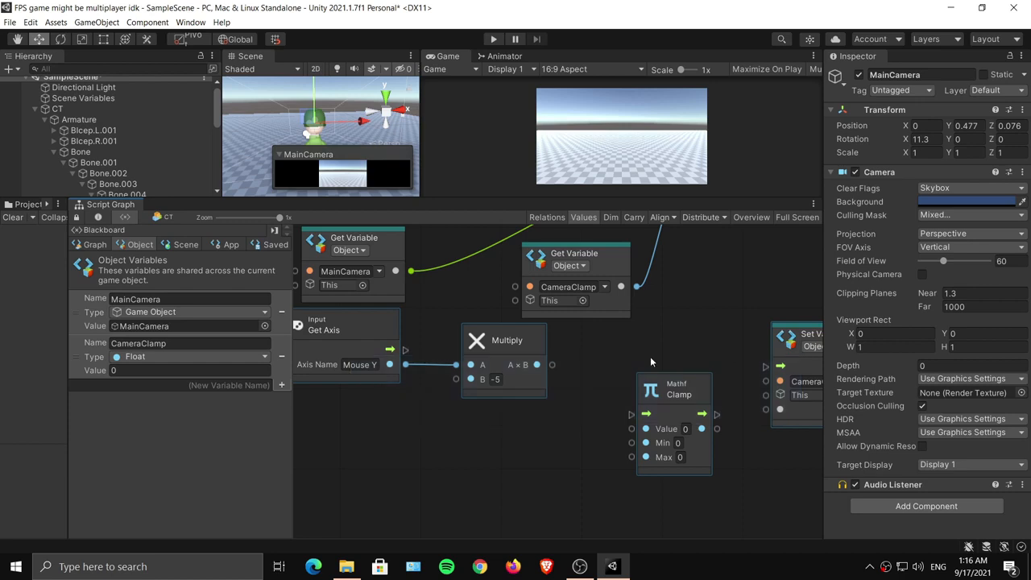
{"action": "left_click_drag", "start_coordinate": [323, 331], "coordinate": [686, 314]}
{"action": "middle_click_drag", "start_coordinate": [674, 309], "coordinate": [402, 462]}
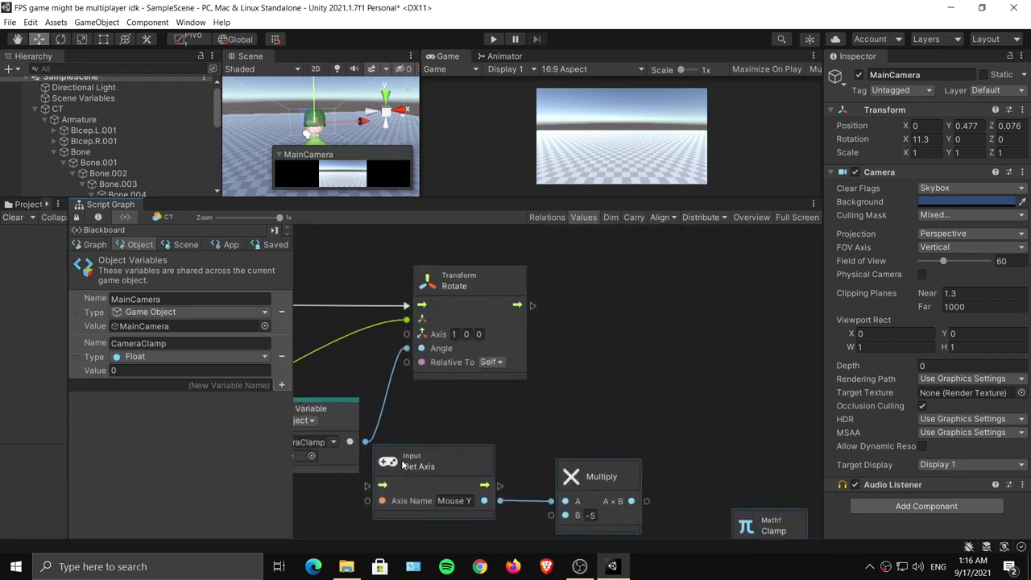
{"action": "left_click_drag", "start_coordinate": [425, 460], "coordinate": [607, 404]}
{"action": "middle_click_drag", "start_coordinate": [639, 369], "coordinate": [442, 375]}
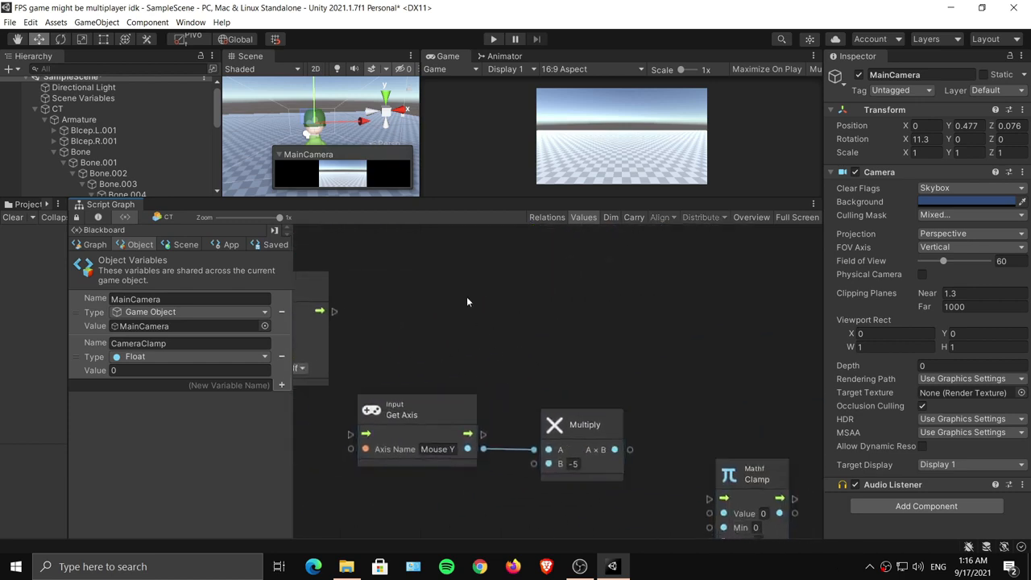
Maximize the script graph, hide the blackboard and lower the Mouse Y Get Axis and Multiply nodes.
{"action": "key", "text": "shift+space"}
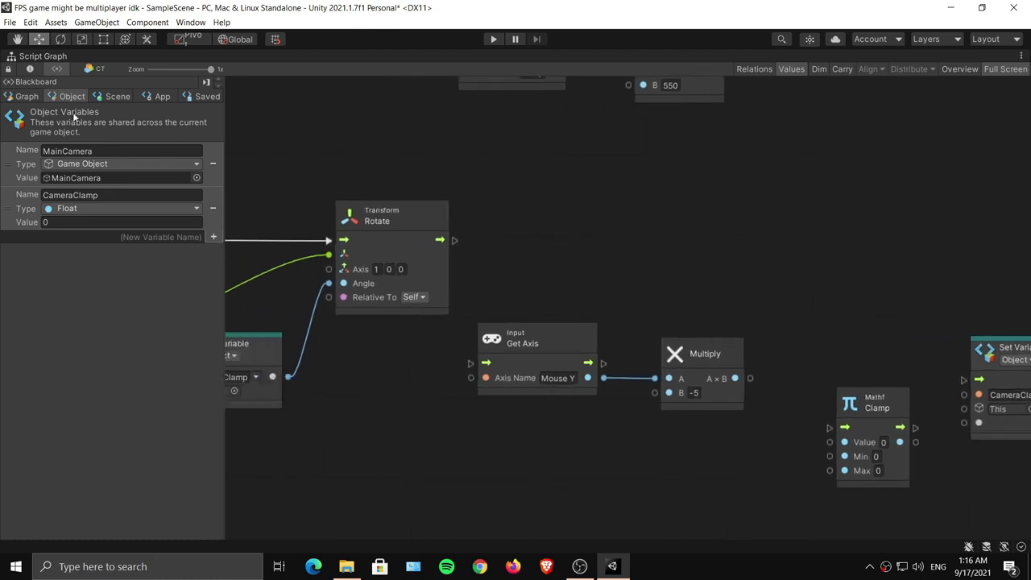
{"action": "left_click", "coordinate": [55, 69]}
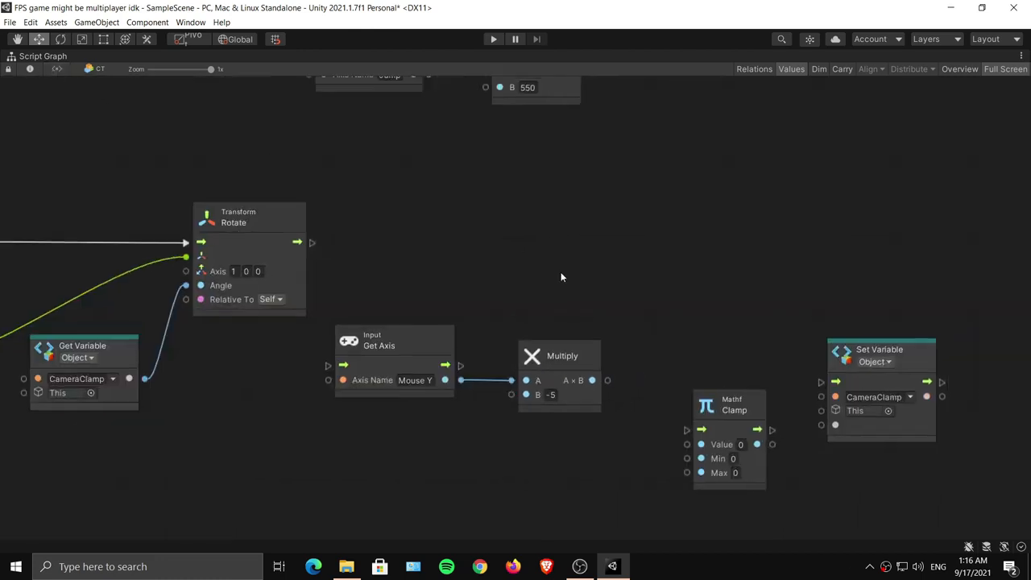
{"action": "left_click_drag", "start_coordinate": [653, 342], "coordinate": [520, 406]}
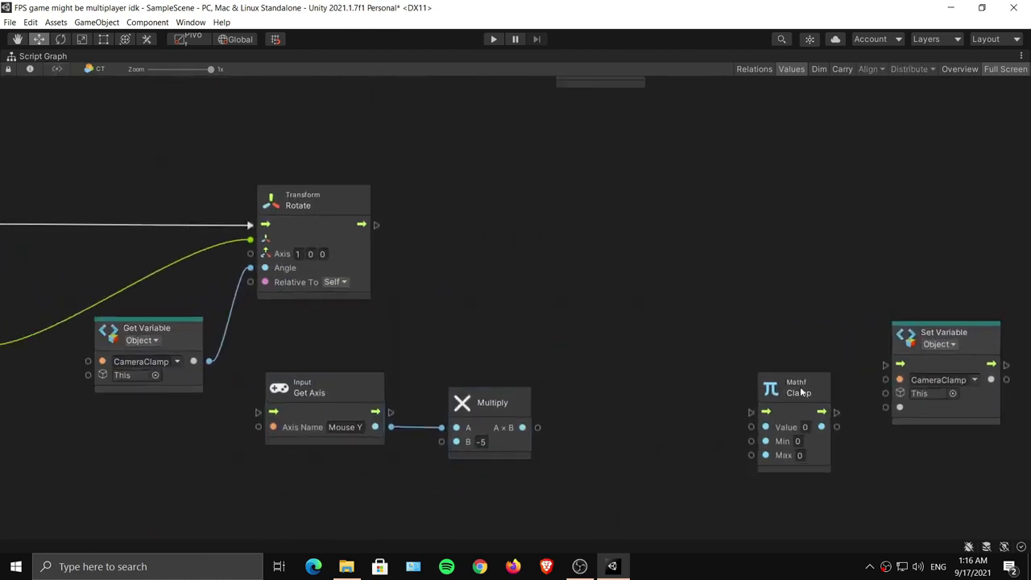
Connect the second Rotate's flow output to the CameraClamp Set Variable node and feed its value from Multiply.
{"action": "left_click_drag", "start_coordinate": [951, 337], "coordinate": [809, 195]}
{"action": "left_click_drag", "start_coordinate": [375, 224], "coordinate": [745, 225]}
{"action": "left_click_drag", "start_coordinate": [797, 246], "coordinate": [832, 279]}
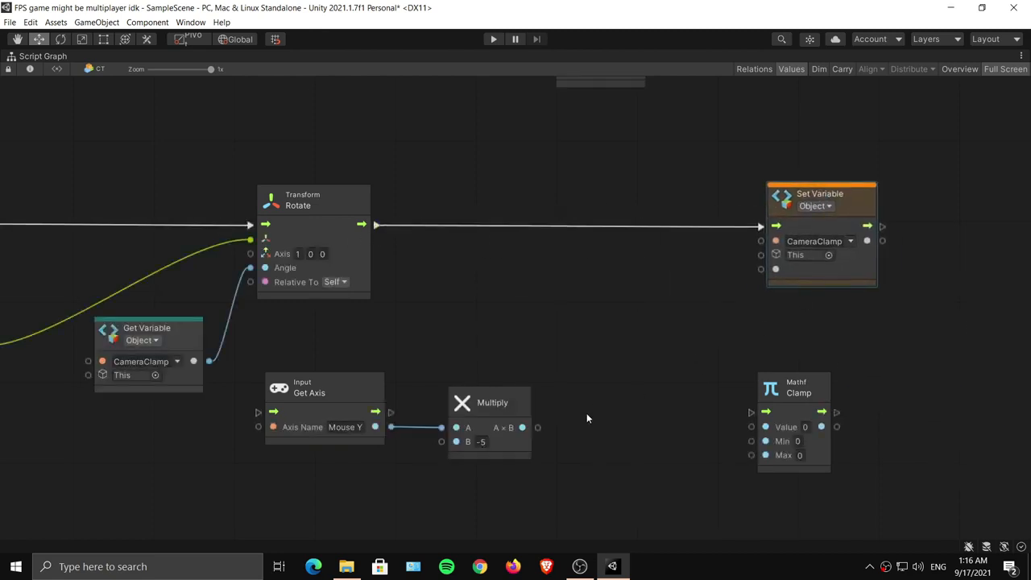
{"action": "left_click_drag", "start_coordinate": [537, 431], "coordinate": [760, 269]}
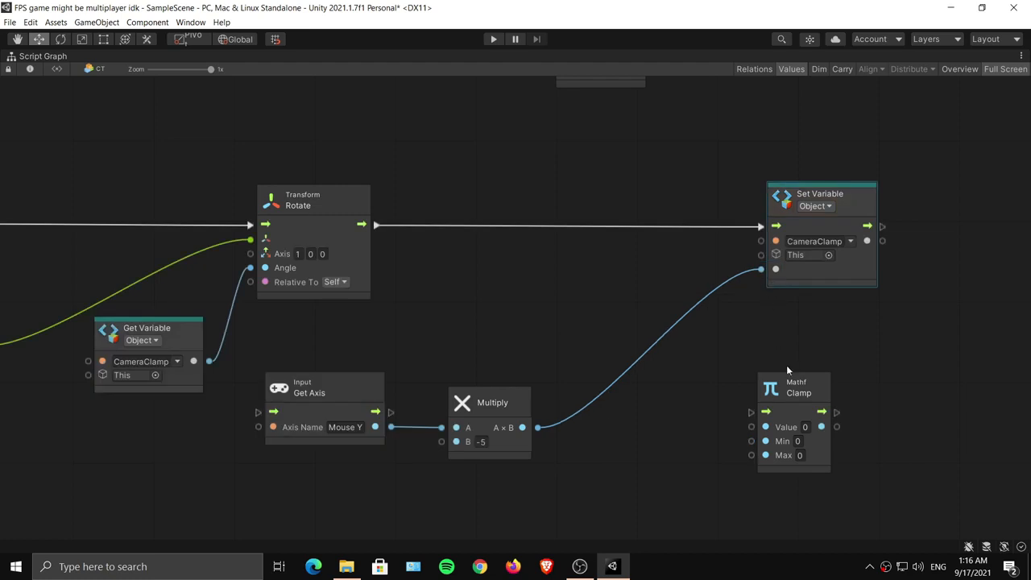
Route the Multiply result through the Clamp node's Value into Set Variable, then move the Get Axis and Multiply nodes up.
{"action": "left_click_drag", "start_coordinate": [786, 384], "coordinate": [679, 309]}
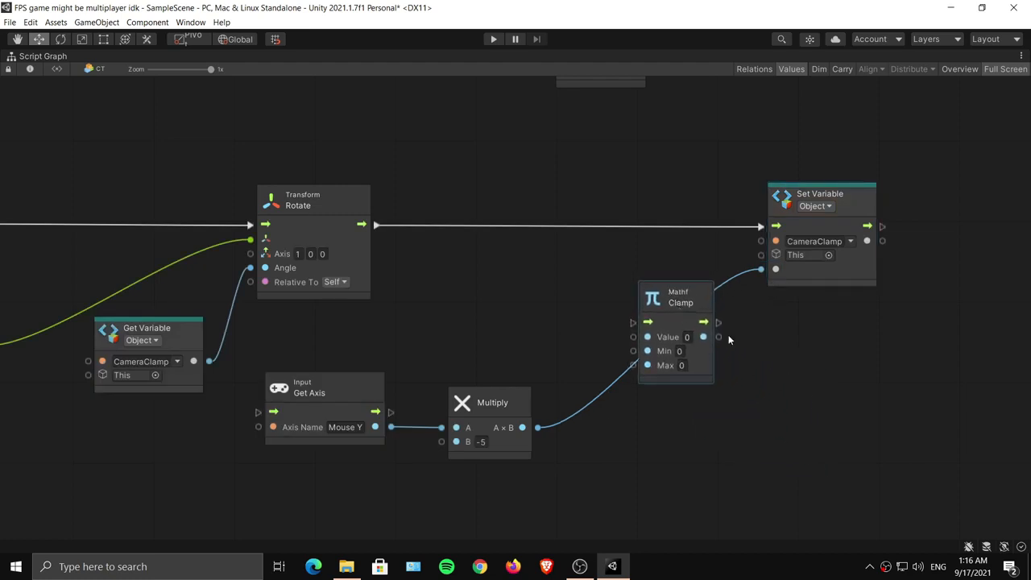
{"action": "left_click_drag", "start_coordinate": [718, 336], "coordinate": [760, 269]}
{"action": "left_click_drag", "start_coordinate": [537, 427], "coordinate": [591, 377]}
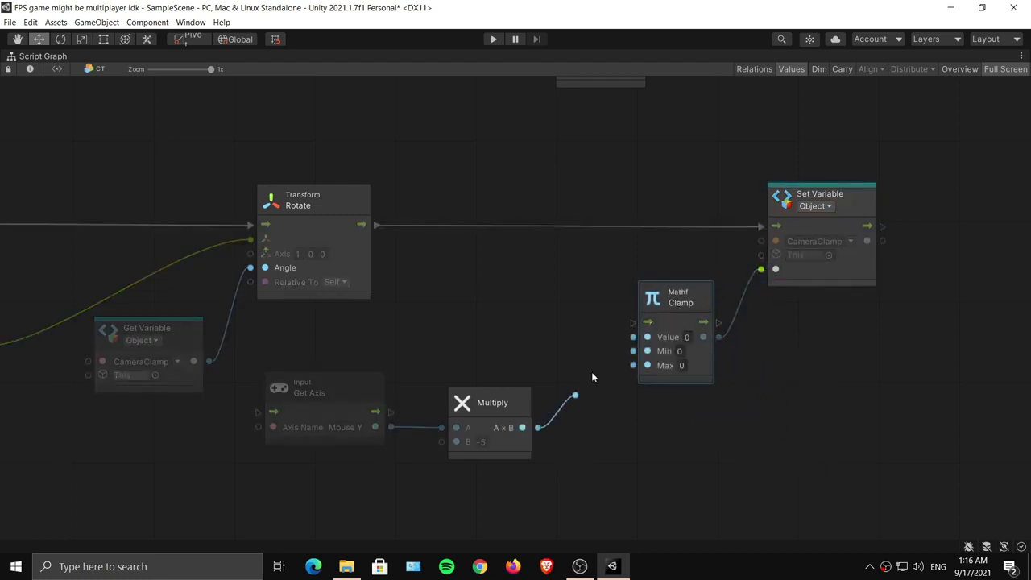
{"action": "left_click_drag", "start_coordinate": [622, 341], "coordinate": [633, 336]}
{"action": "left_click_drag", "start_coordinate": [344, 346], "coordinate": [491, 462]}
{"action": "left_click_drag", "start_coordinate": [502, 408], "coordinate": [517, 340]}
{"action": "middle_click_drag", "start_coordinate": [613, 385], "coordinate": [564, 419]}
Set the Clamp node's Min to -90 and Max to 60, and tidy the Clamp and Set Variable positions.
{"action": "left_click", "coordinate": [521, 422]}
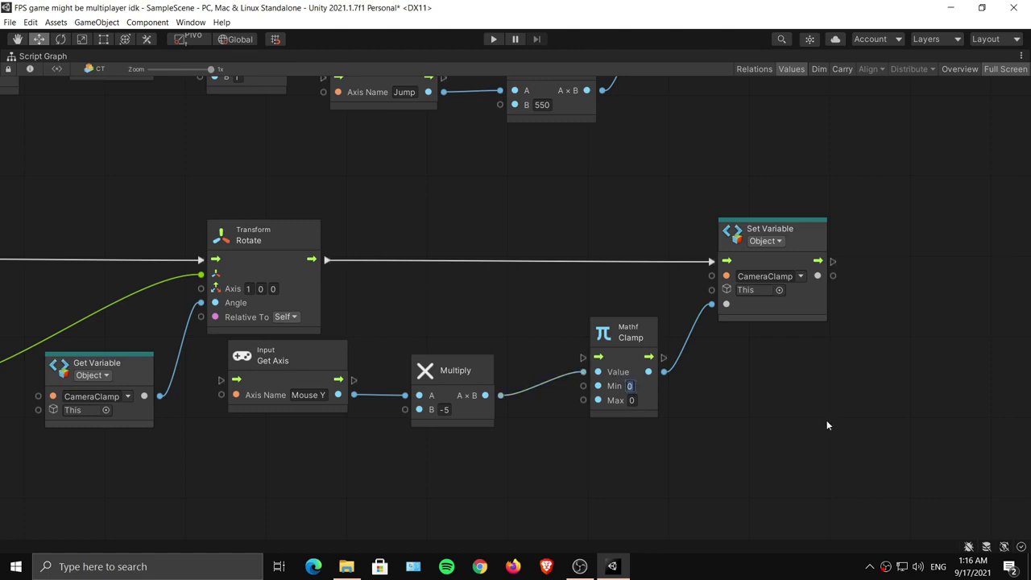
{"action": "type", "text": "-90"}
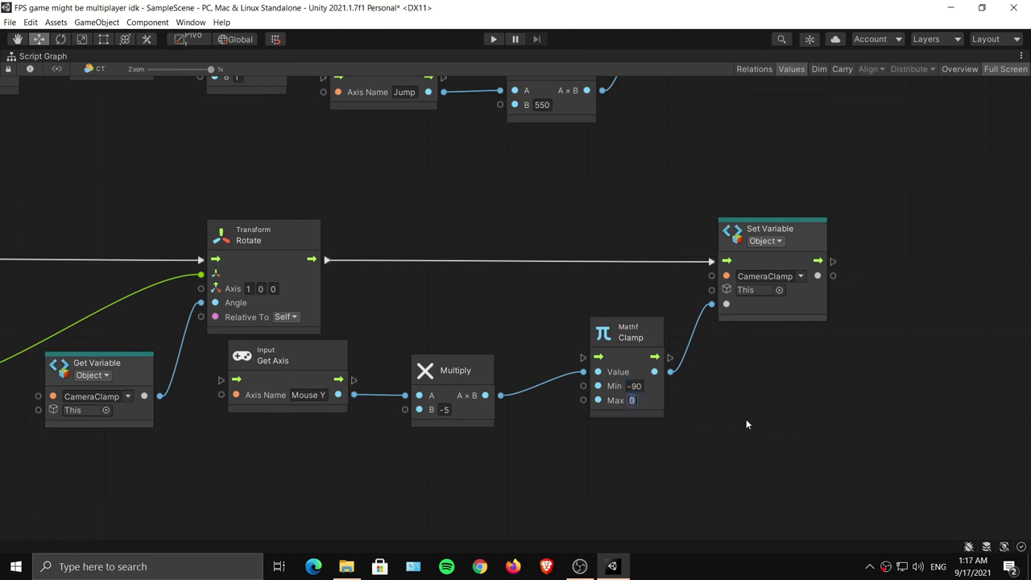
{"action": "type", "text": "60"}
{"action": "key", "text": "Return"}
{"action": "left_click_drag", "start_coordinate": [640, 343], "coordinate": [606, 347]}
{"action": "mouse_move", "coordinate": [782, 306]}
{"action": "left_mouse_down"}
{"action": "mouse_move", "coordinate": [775, 314]}
{"action": "mouse_move", "coordinate": [781, 303]}
{"action": "mouse_move", "coordinate": [773, 306]}
{"action": "left_mouse_up"}
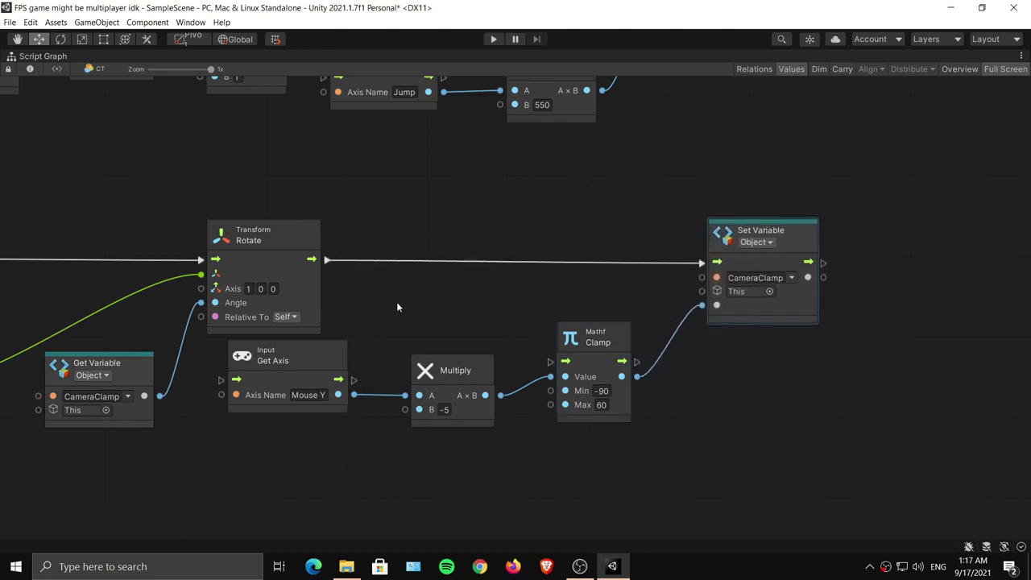
{"action": "middle_click_drag", "start_coordinate": [397, 306], "coordinate": [605, 260]}
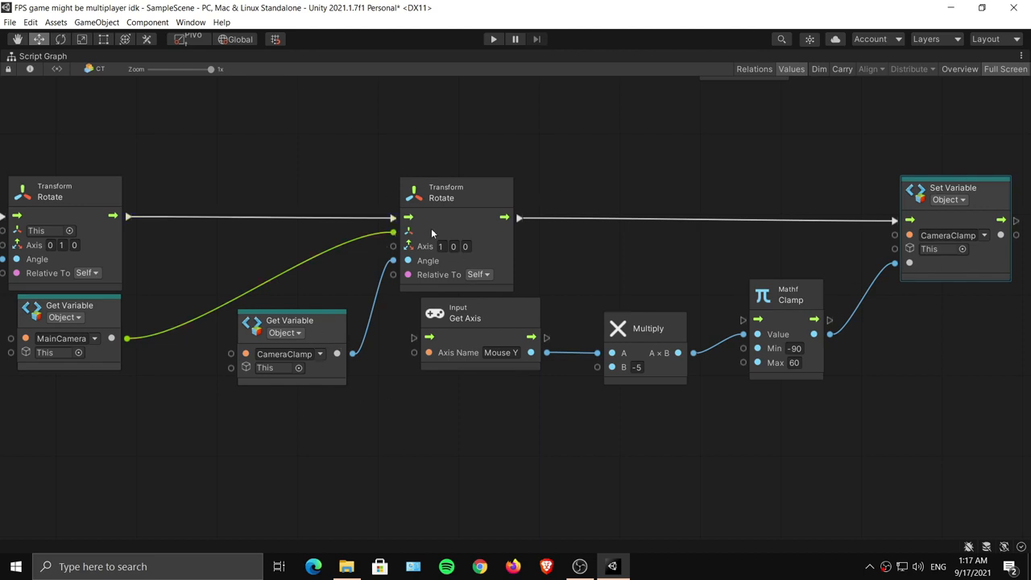
{"action": "key", "text": "shift+space"}
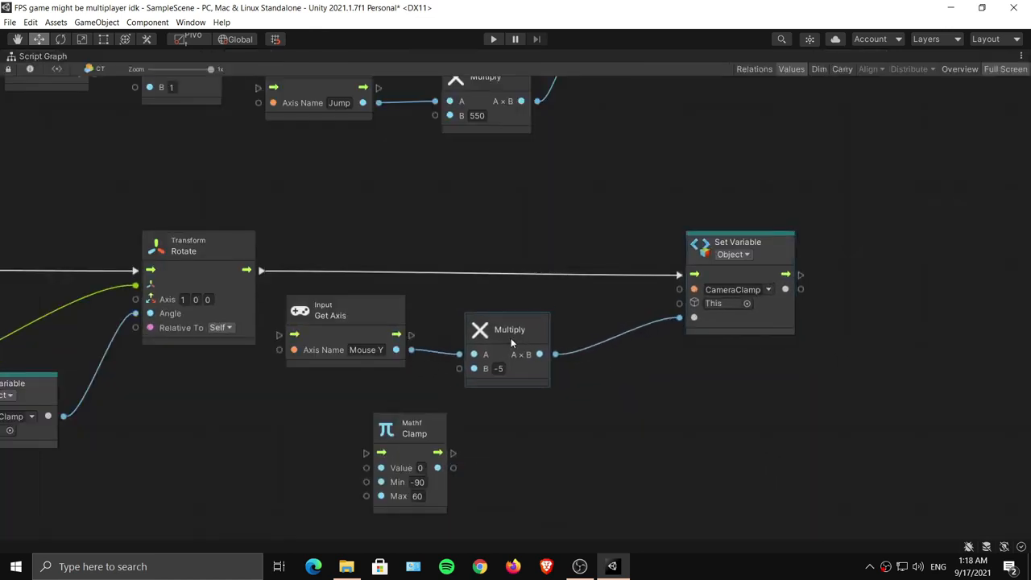
Align Multiply and Set Variable, then duplicate the CameraClamp Get Variable node and place the copy below Multiply.
{"action": "left_click_drag", "start_coordinate": [510, 339], "coordinate": [506, 335]}
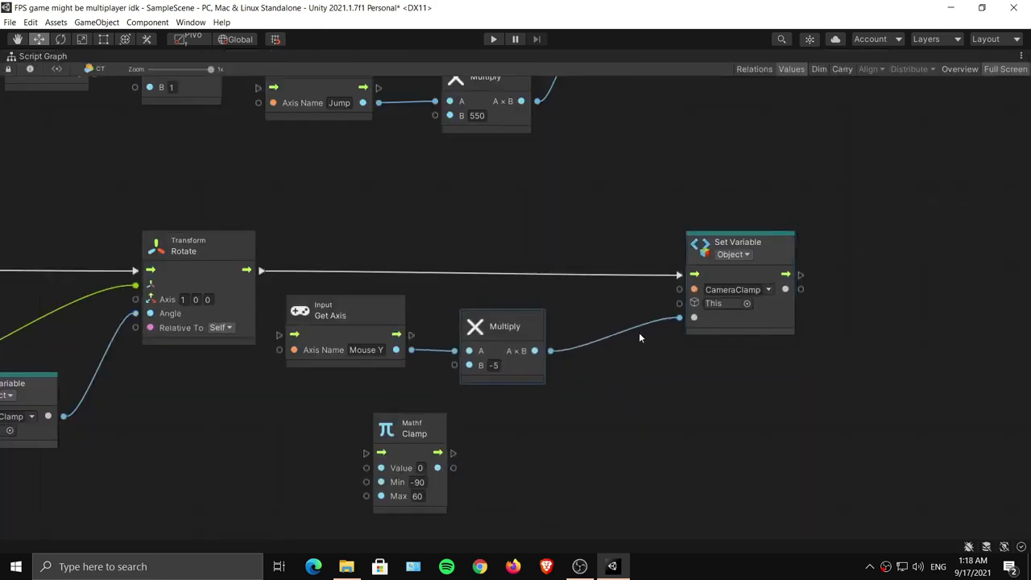
{"action": "left_click_drag", "start_coordinate": [739, 324], "coordinate": [750, 322]}
{"action": "middle_click_drag", "start_coordinate": [266, 367], "coordinate": [348, 344]}
{"action": "left_click", "coordinate": [120, 370]}
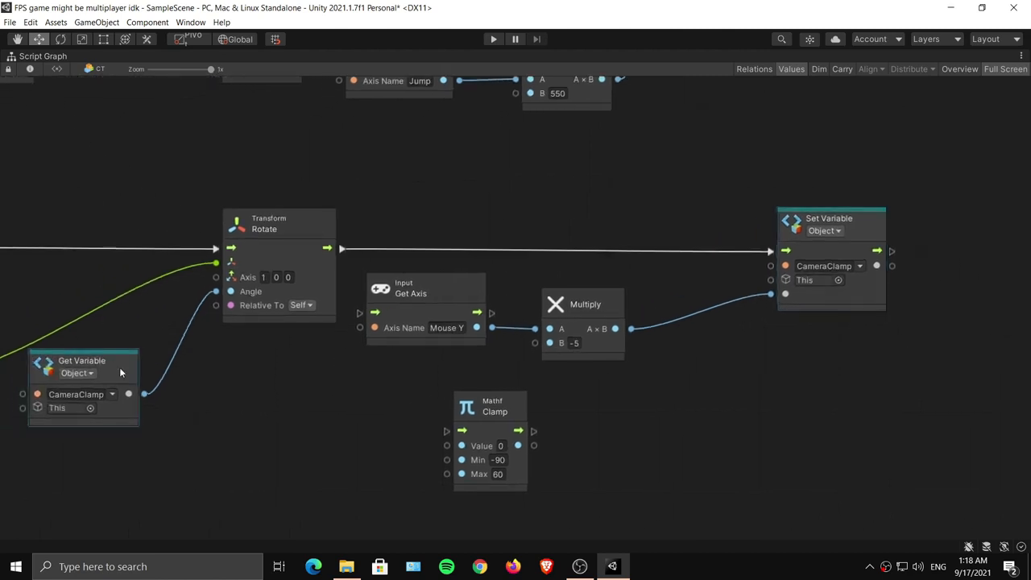
{"action": "key", "text": "ctrl+d"}
{"action": "left_click_drag", "start_coordinate": [127, 375], "coordinate": [712, 396]}
{"action": "middle_click_drag", "start_coordinate": [711, 396], "coordinate": [527, 414]}
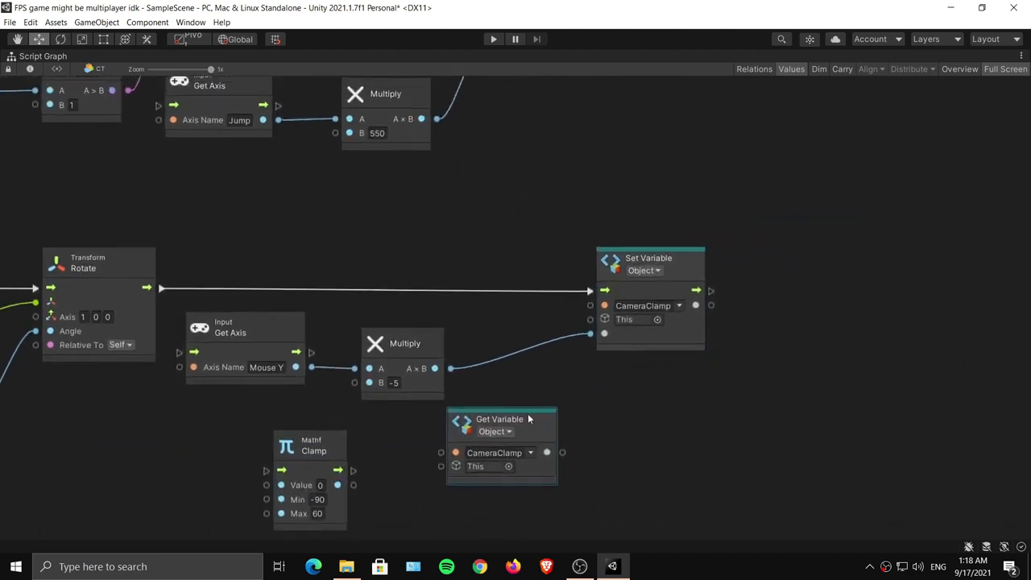
{"action": "left_click_drag", "start_coordinate": [527, 413], "coordinate": [456, 415]}
Insert an Add node that sums the Multiply result (A) and the duplicated CameraClamp variable (B).
{"action": "left_click_drag", "start_coordinate": [435, 368], "coordinate": [557, 410]}
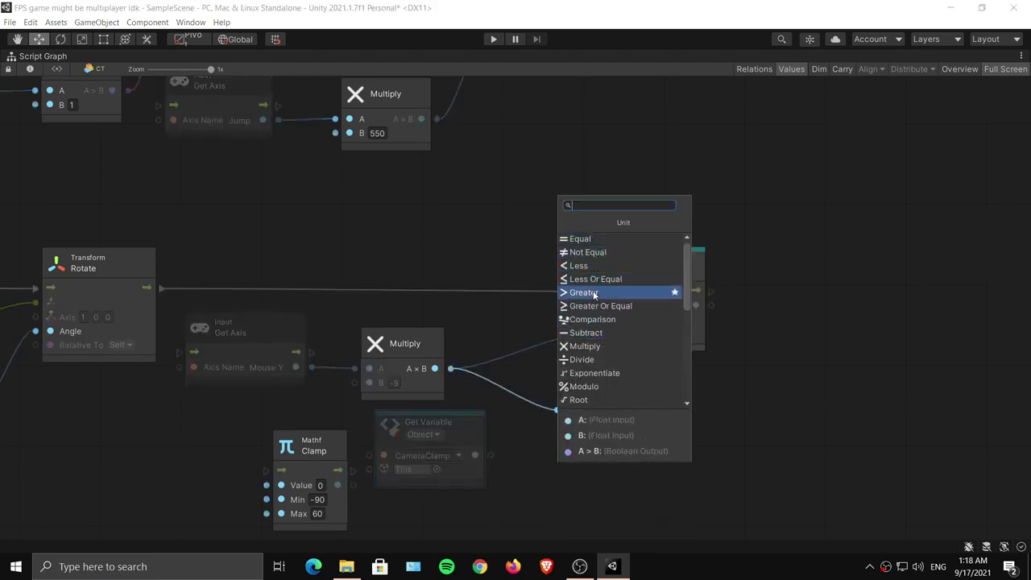
{"action": "scroll", "coordinate": [594, 294], "scroll_direction": "down", "scroll_amount": 3}
{"action": "left_click", "coordinate": [584, 347]}
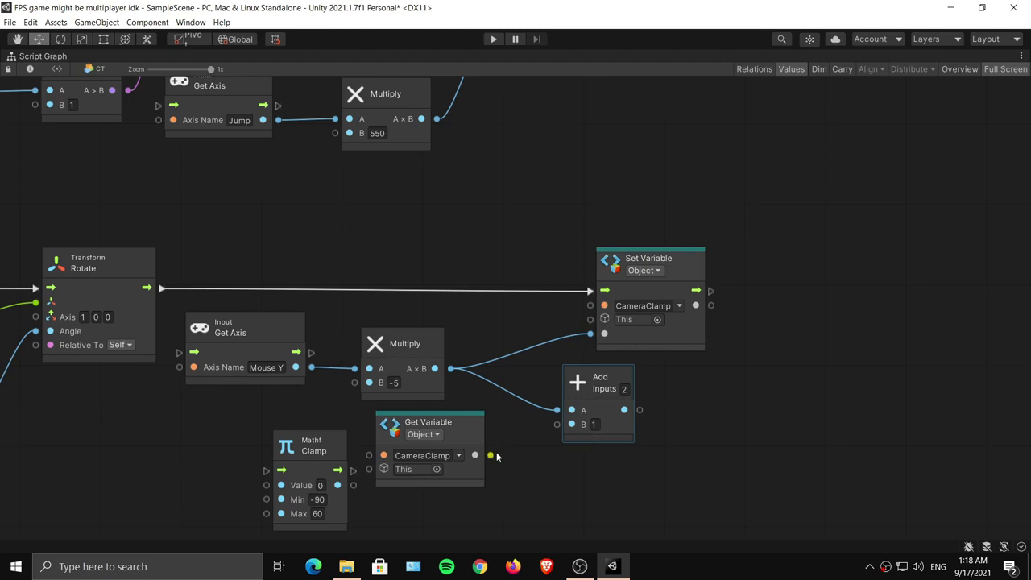
{"action": "left_click_drag", "start_coordinate": [492, 455], "coordinate": [552, 394]}
{"action": "middle_click_drag", "start_coordinate": [545, 395], "coordinate": [597, 389]}
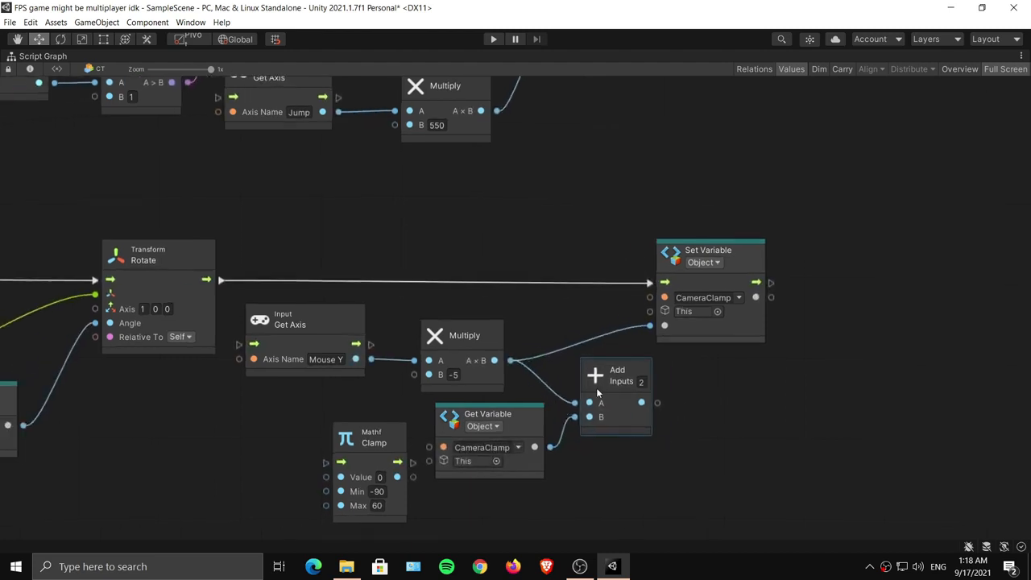
Make room around the Add, Get Variable, Clamp and Set Variable nodes and connect the Add result to Set Variable.
{"action": "left_click_drag", "start_coordinate": [401, 441], "coordinate": [789, 443]}
{"action": "left_click_drag", "start_coordinate": [519, 413], "coordinate": [482, 408]}
{"action": "left_click_drag", "start_coordinate": [606, 383], "coordinate": [584, 383]}
{"action": "middle_click_drag", "start_coordinate": [723, 380], "coordinate": [663, 397]}
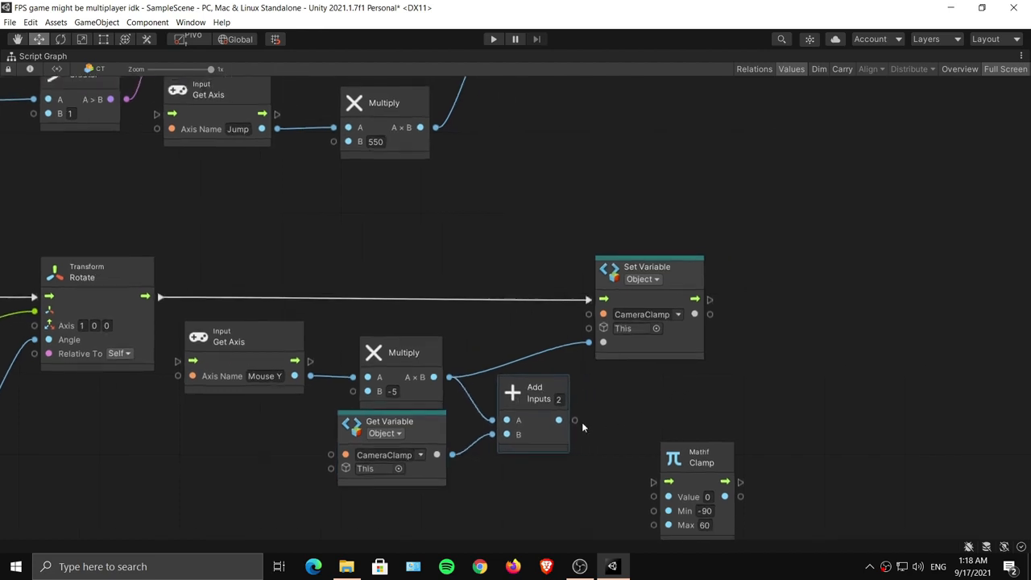
{"action": "left_click_drag", "start_coordinate": [659, 286], "coordinate": [713, 284]}
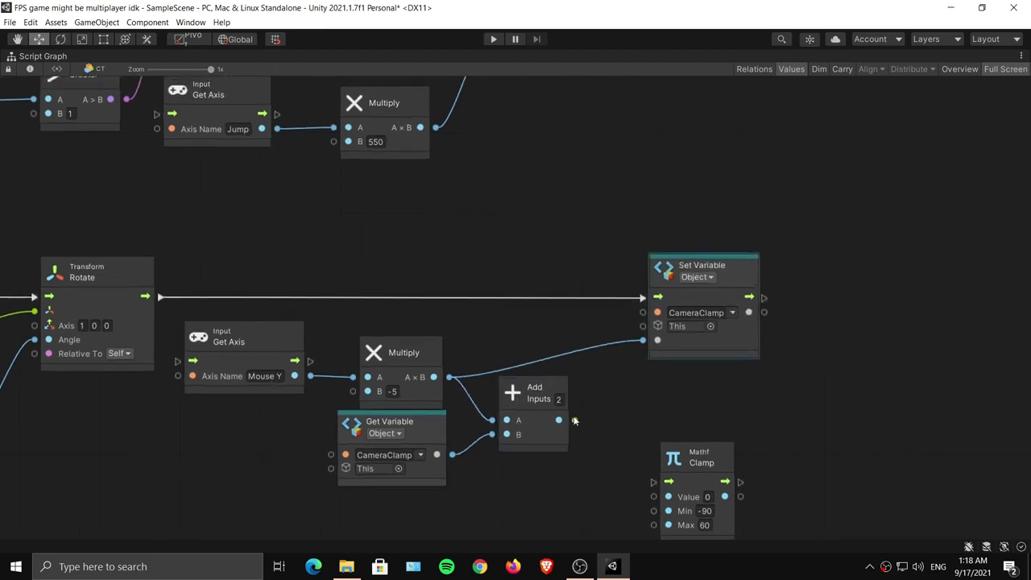
{"action": "left_click_drag", "start_coordinate": [575, 419], "coordinate": [646, 342]}
{"action": "left_click_drag", "start_coordinate": [542, 420], "coordinate": [532, 401]}
Route the Add result through the Clamp node into the CameraClamp Set Variable node and restore the normal editor layout.
{"action": "middle_click_drag", "start_coordinate": [724, 462], "coordinate": [639, 414]}
{"action": "left_click_drag", "start_coordinate": [639, 417], "coordinate": [587, 370]}
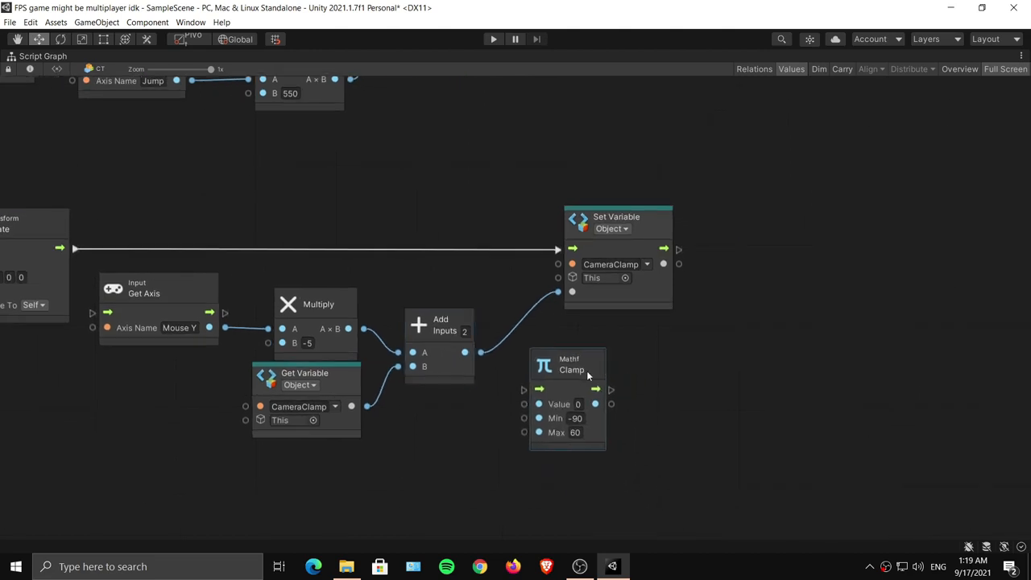
{"action": "middle_click_drag", "start_coordinate": [586, 370], "coordinate": [656, 427]}
{"action": "left_click_drag", "start_coordinate": [566, 393], "coordinate": [624, 442]}
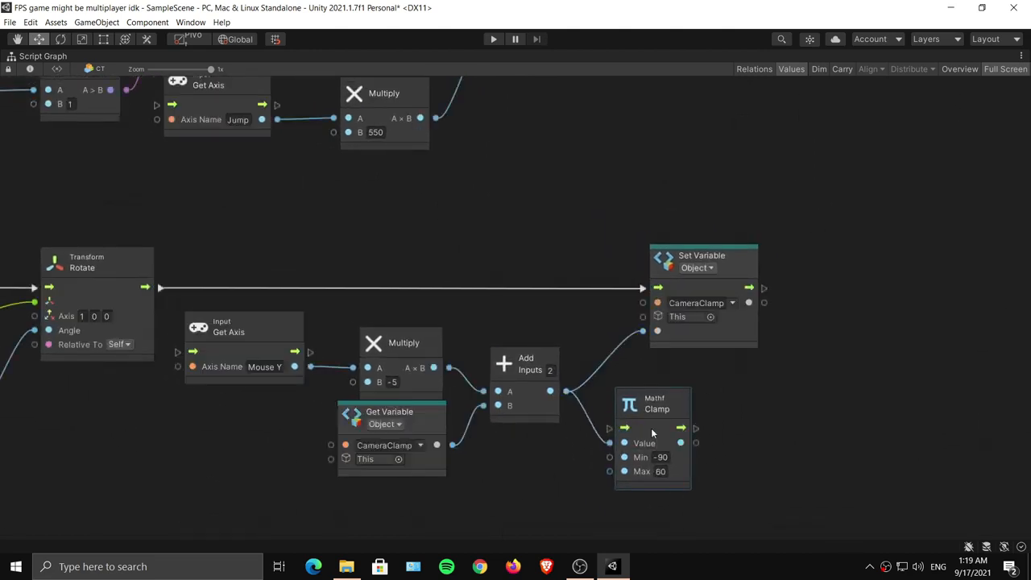
{"action": "left_click_drag", "start_coordinate": [694, 444], "coordinate": [754, 333]}
{"action": "left_click_drag", "start_coordinate": [667, 417], "coordinate": [650, 364]}
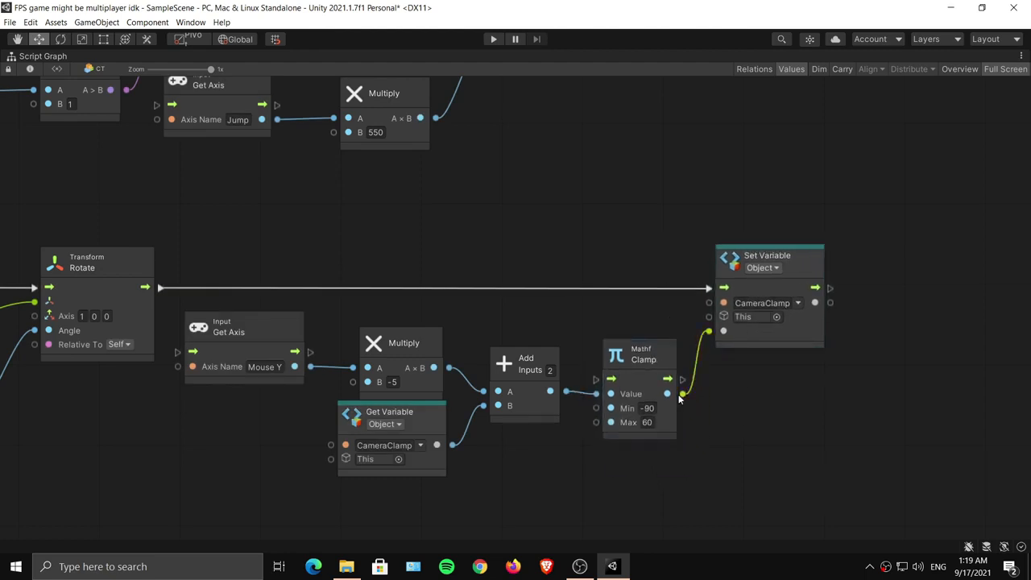
{"action": "middle_click_drag", "start_coordinate": [668, 395], "coordinate": [748, 388]}
{"action": "key", "text": "shift+space"}
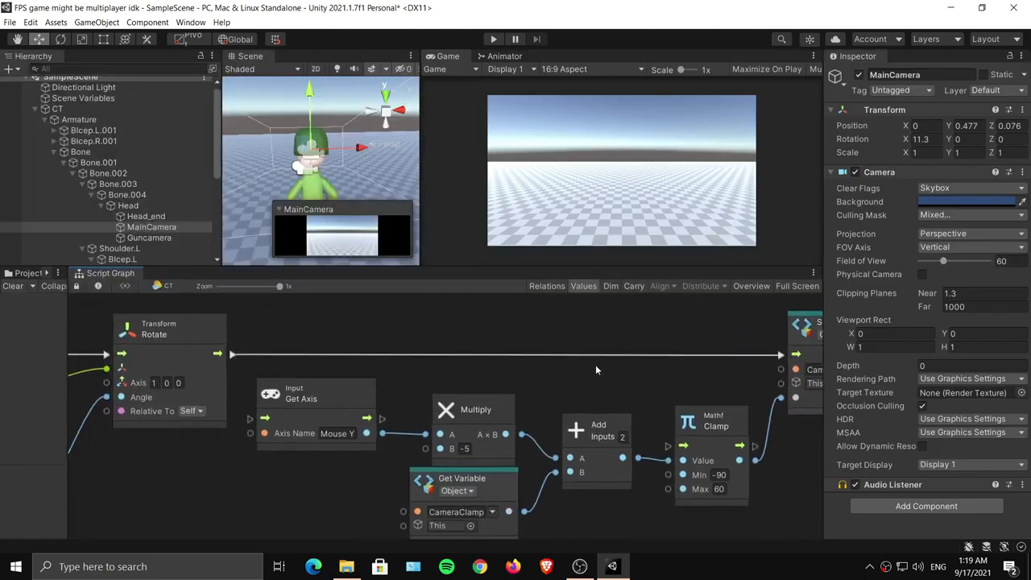
Play-test the clamped vertical mouse look in the Game view, then stop Play mode.
{"action": "left_click_drag", "start_coordinate": [279, 286], "coordinate": [260, 287]}
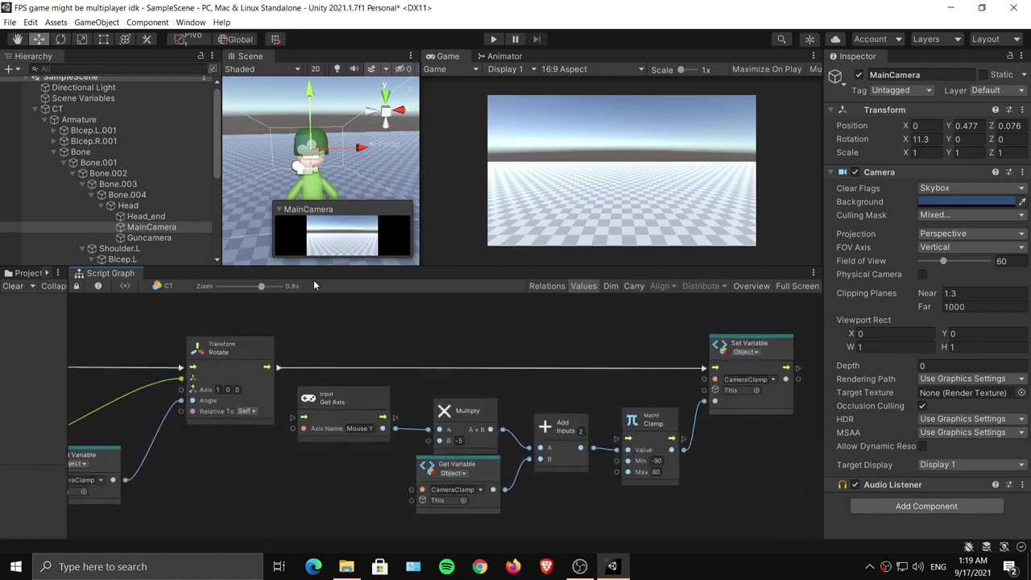
{"action": "left_click", "coordinate": [494, 39]}
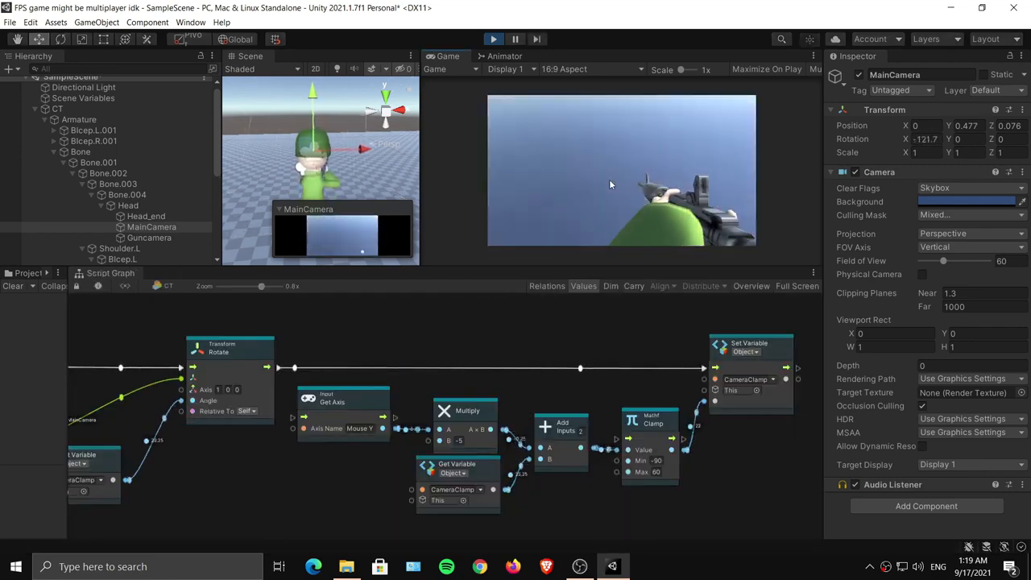
{"action": "left_click", "coordinate": [494, 40]}
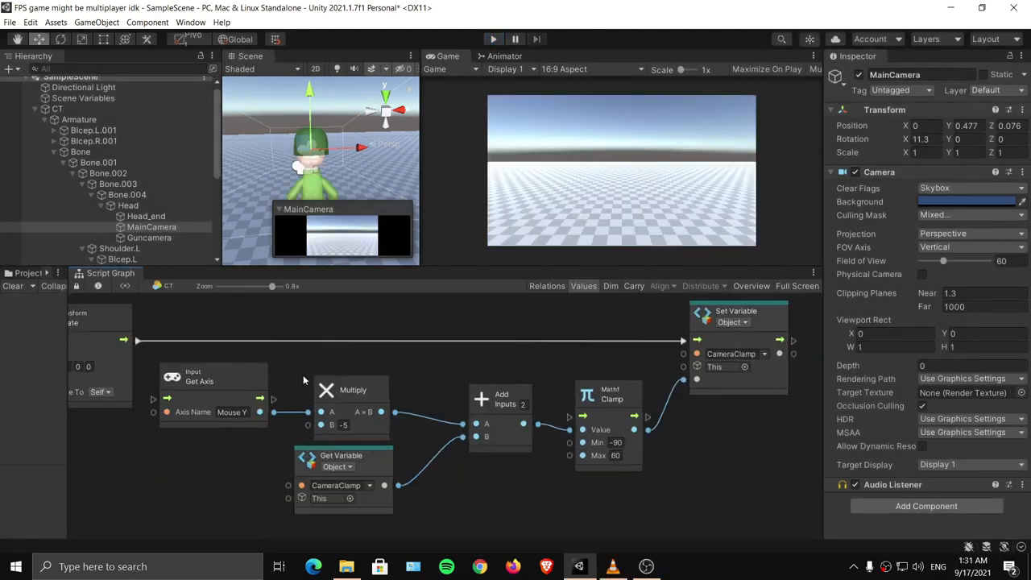
Examine the maximized camera rotation graph, from the CameraClamp input of Rotate through Get Axis, Multiply, Add and Clamp to Set Variable.
{"action": "middle_click_drag", "start_coordinate": [303, 374], "coordinate": [590, 360]}
{"action": "mouse_move", "coordinate": [365, 348]}
{"action": "middle_mouse_down"}
{"action": "mouse_move", "coordinate": [483, 378]}
{"action": "mouse_move", "coordinate": [352, 340]}
{"action": "middle_mouse_up"}
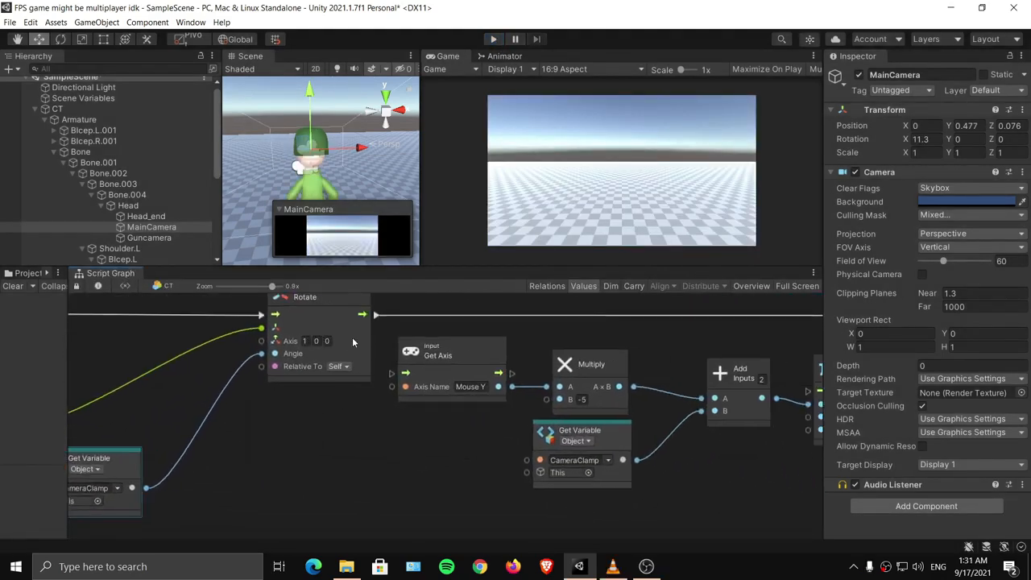
{"action": "mouse_move", "coordinate": [274, 293]}
{"action": "left_mouse_down"}
{"action": "mouse_move", "coordinate": [243, 291]}
{"action": "mouse_move", "coordinate": [265, 286]}
{"action": "left_mouse_up"}
{"action": "key", "text": "shift+space"}
{"action": "middle_click_drag", "start_coordinate": [341, 328], "coordinate": [380, 382]}
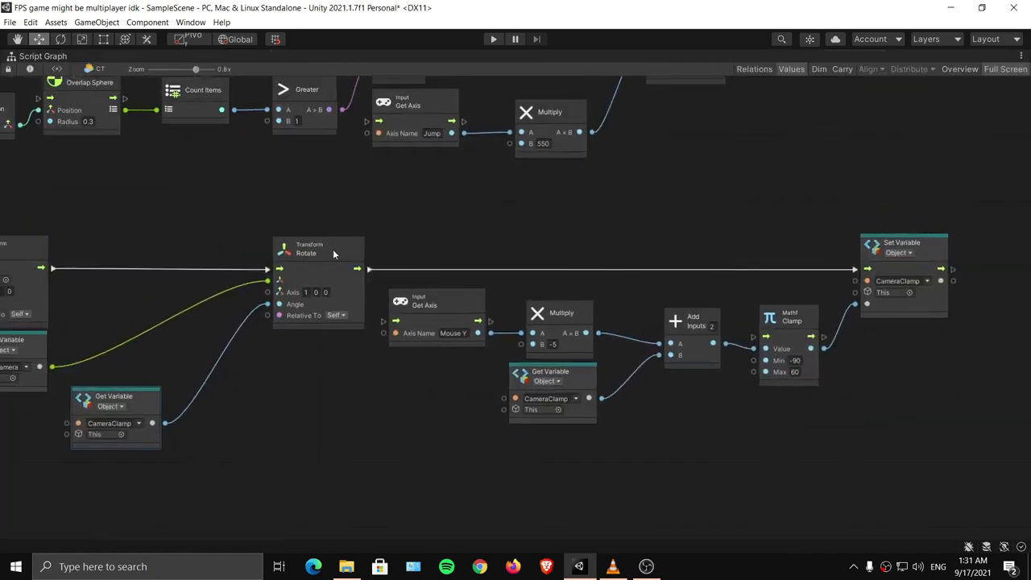
{"action": "left_click_drag", "start_coordinate": [195, 69], "coordinate": [214, 71]}
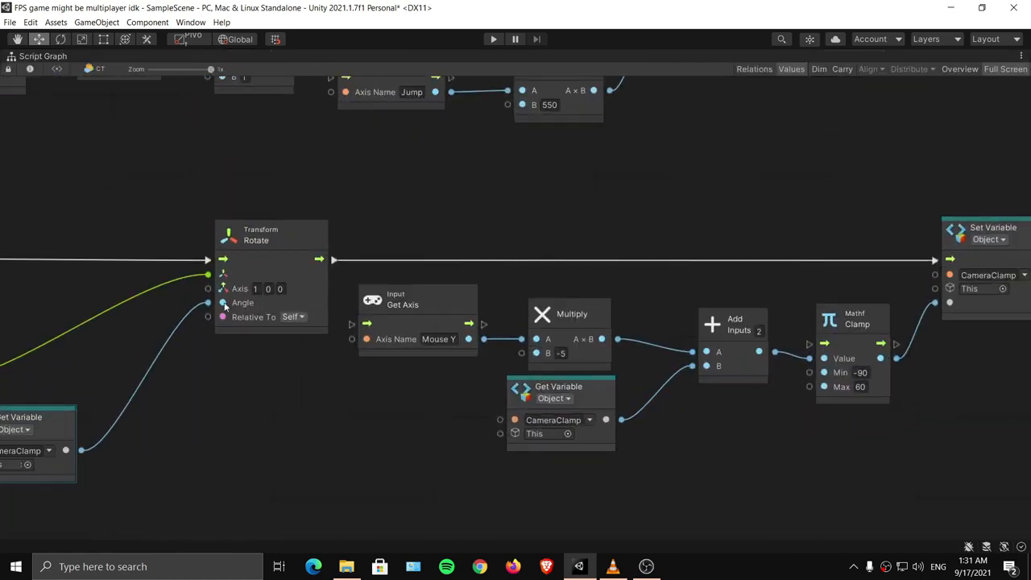
{"action": "middle_click_drag", "start_coordinate": [204, 304], "coordinate": [428, 295]}
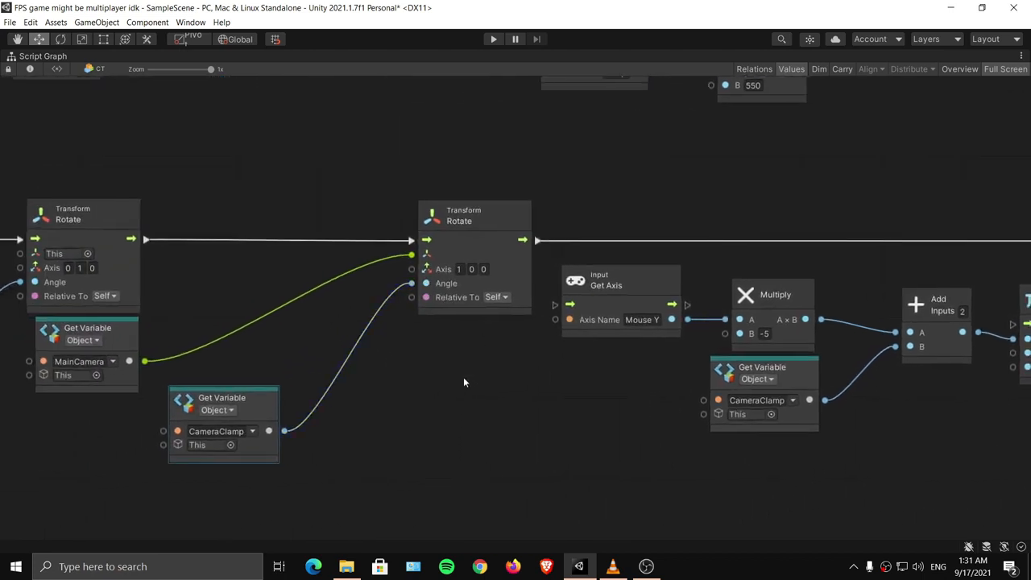
{"action": "middle_click_drag", "start_coordinate": [656, 367], "coordinate": [299, 371]}
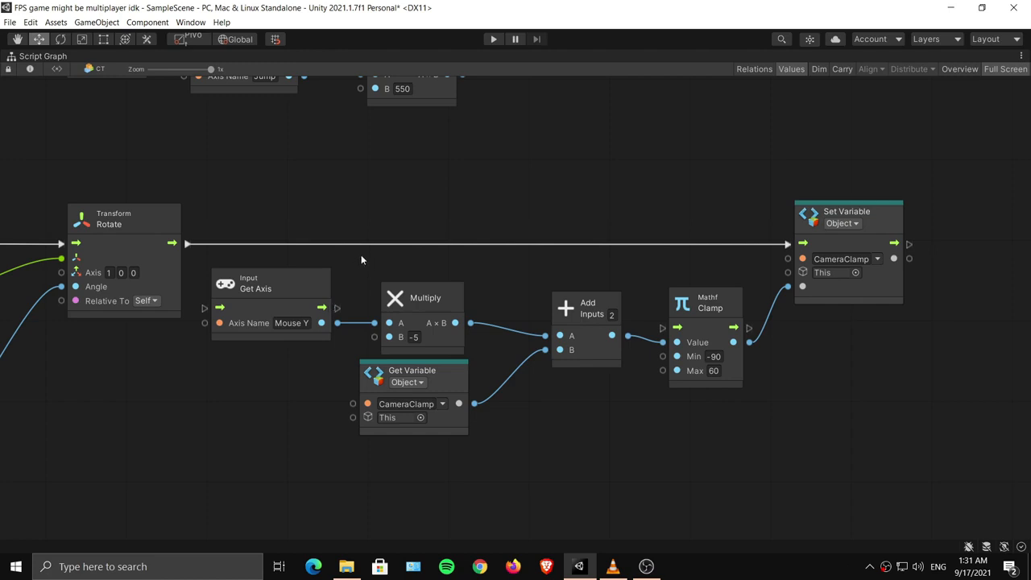
{"action": "middle_click_drag", "start_coordinate": [352, 198], "coordinate": [579, 184]}
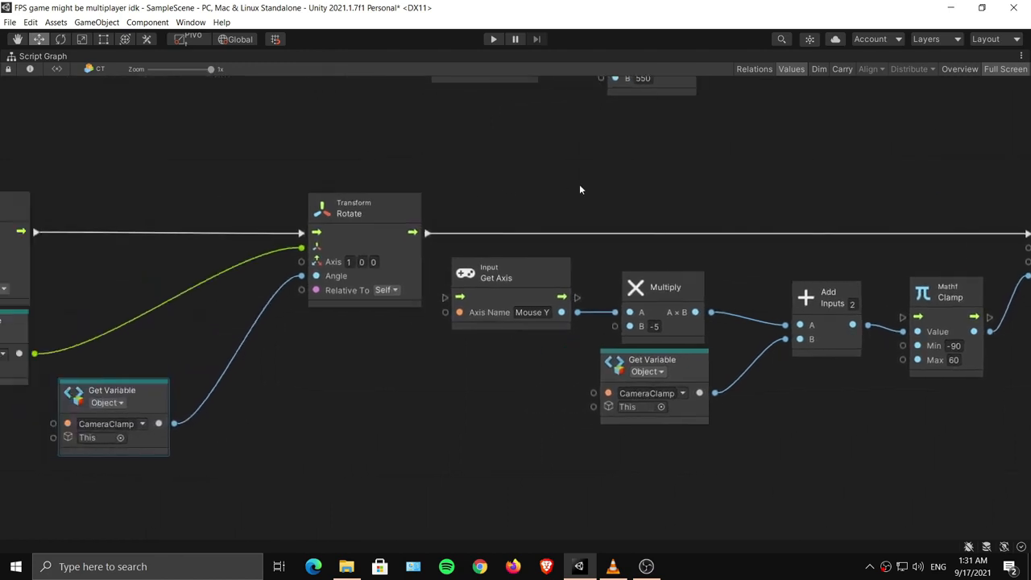
{"action": "middle_click_drag", "start_coordinate": [299, 230], "coordinate": [402, 228]}
{"action": "middle_click_drag", "start_coordinate": [578, 219], "coordinate": [320, 245]}
{"action": "middle_click_drag", "start_coordinate": [764, 290], "coordinate": [608, 294]}
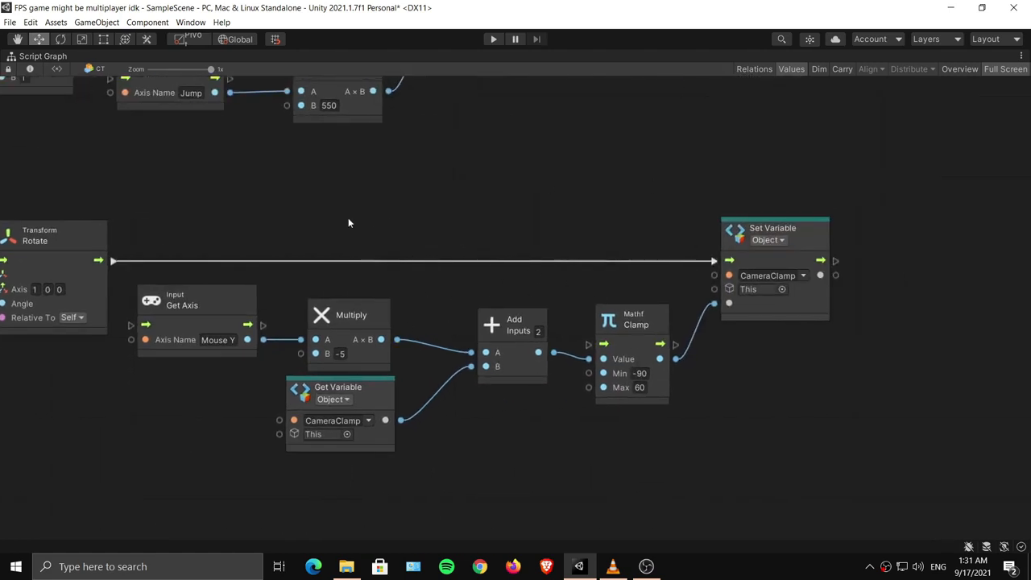
{"action": "middle_click_drag", "start_coordinate": [275, 256], "coordinate": [482, 251]}
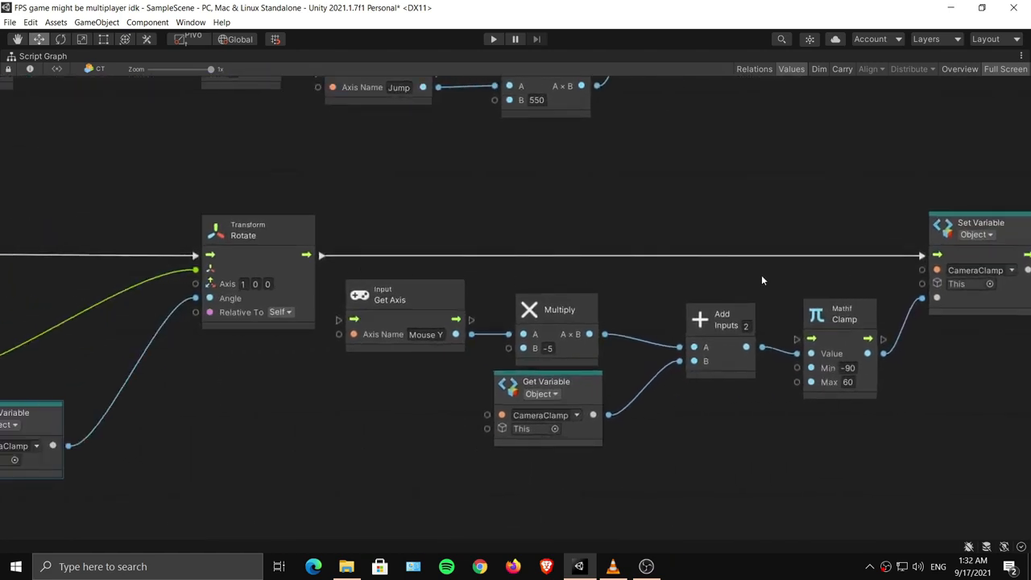
{"action": "middle_click_drag", "start_coordinate": [368, 237], "coordinate": [471, 239]}
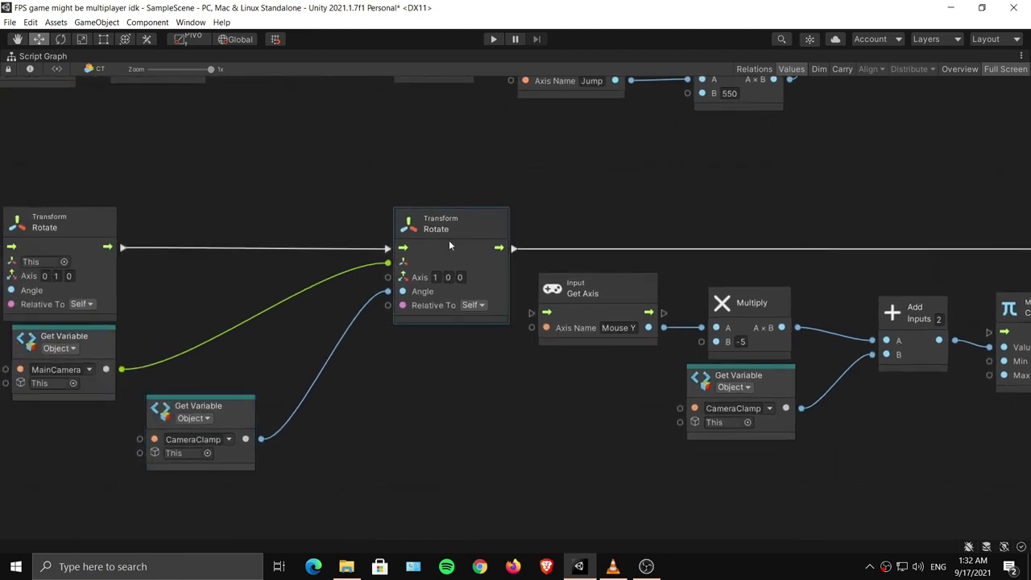
Replace the Transform Rotate node with axis 1, 0, 0 by a Transform Set Rotation node in the same spot.
{"action": "left_click", "coordinate": [449, 240]}
{"action": "key", "text": "Delete"}
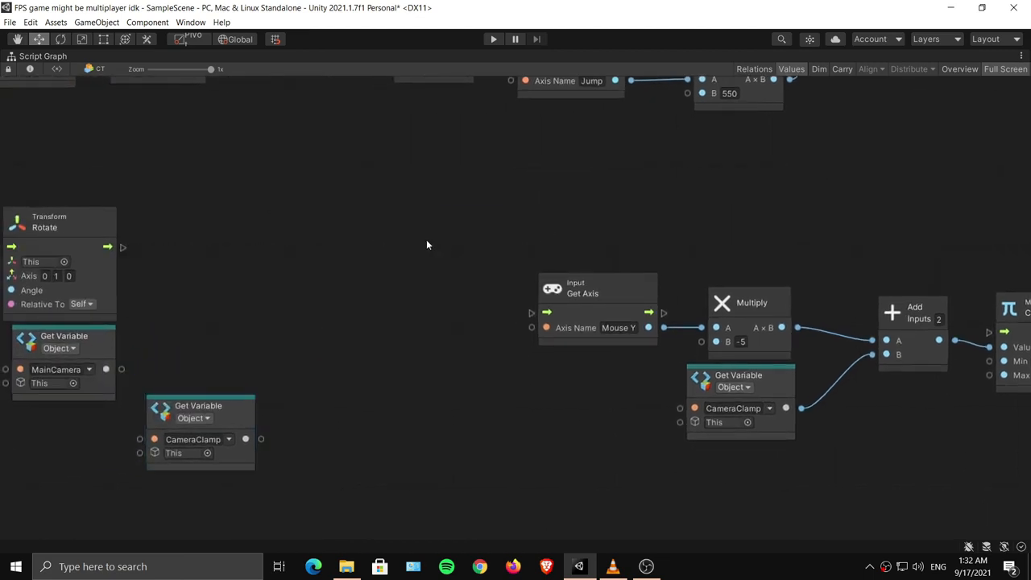
{"action": "right_click", "coordinate": [390, 233]}
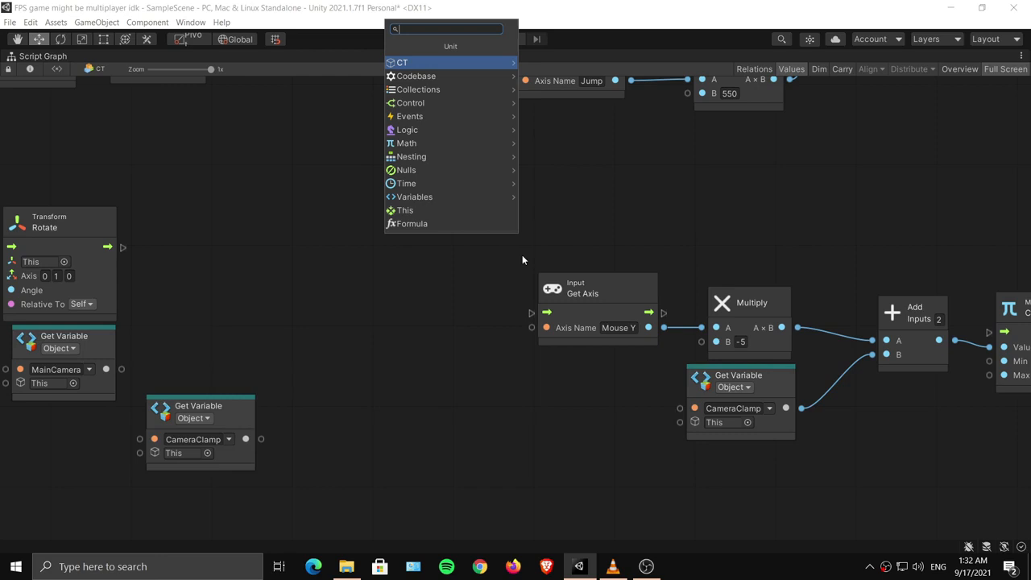
{"action": "type", "text": "set"}
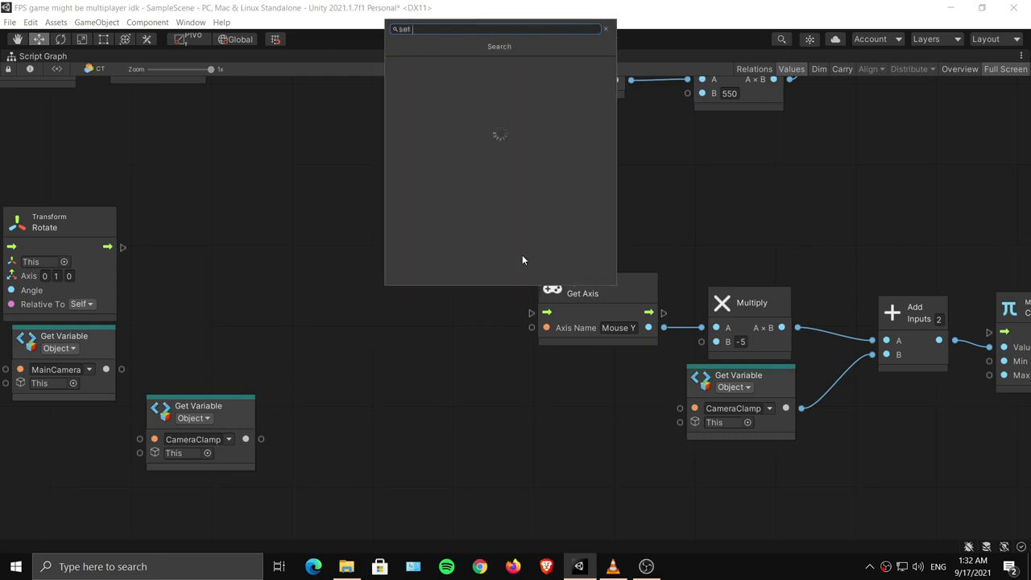
{"action": "type", "text": " rota"}
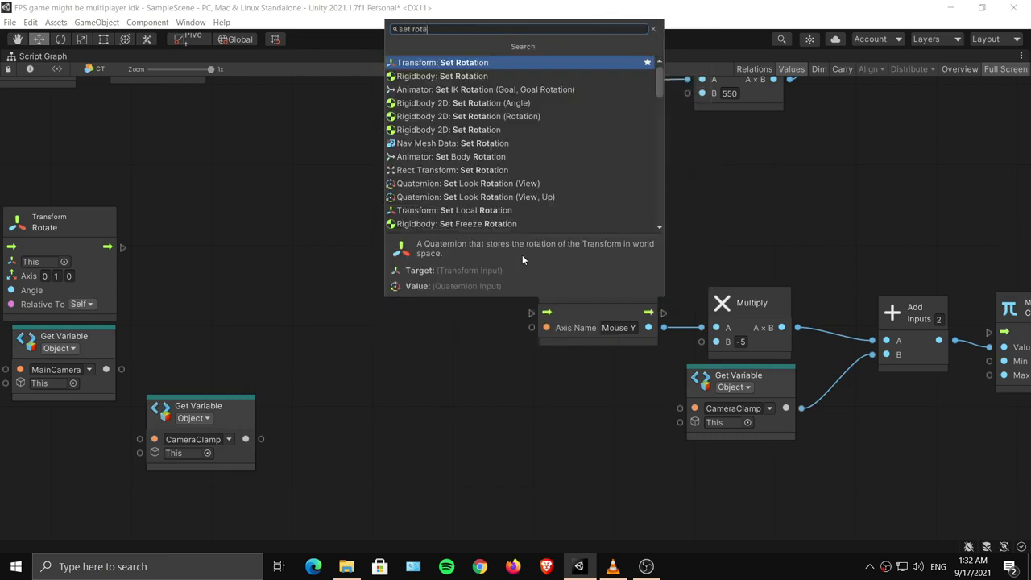
{"action": "left_click", "coordinate": [472, 70]}
{"action": "left_click_drag", "start_coordinate": [438, 247], "coordinate": [404, 218]}
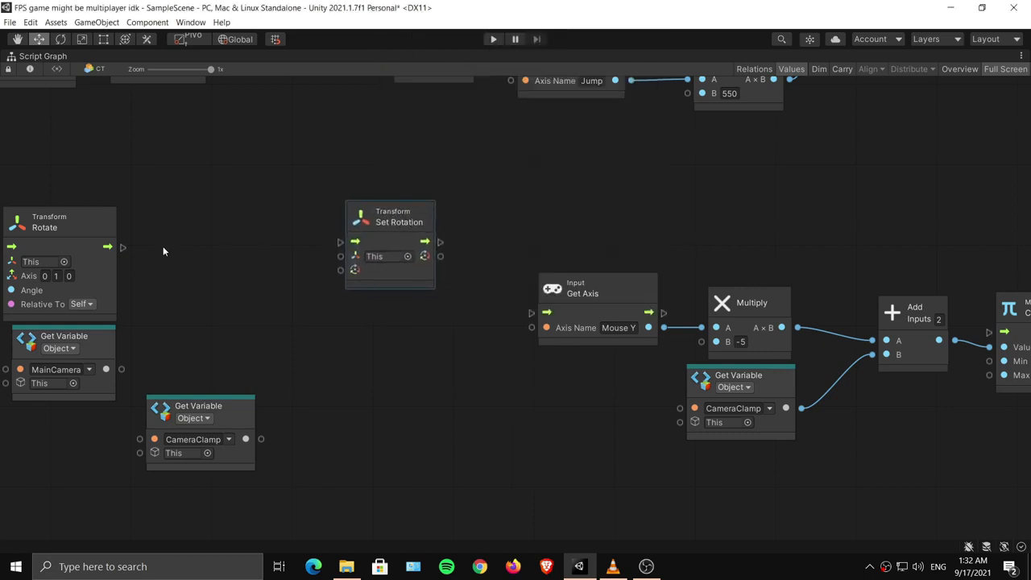
Connect the control flow from the remaining Rotate node through Set Rotation into the Mouse Y Get Axis node.
{"action": "left_click_drag", "start_coordinate": [122, 248], "coordinate": [341, 243]}
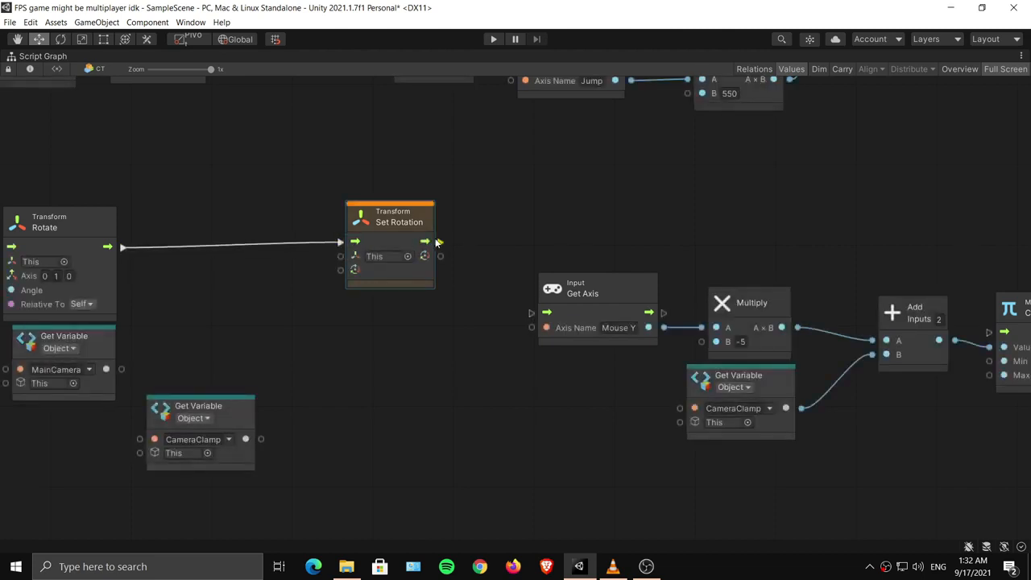
{"action": "left_click_drag", "start_coordinate": [437, 242], "coordinate": [532, 313]}
{"action": "middle_click_drag", "start_coordinate": [174, 366], "coordinate": [341, 364]}
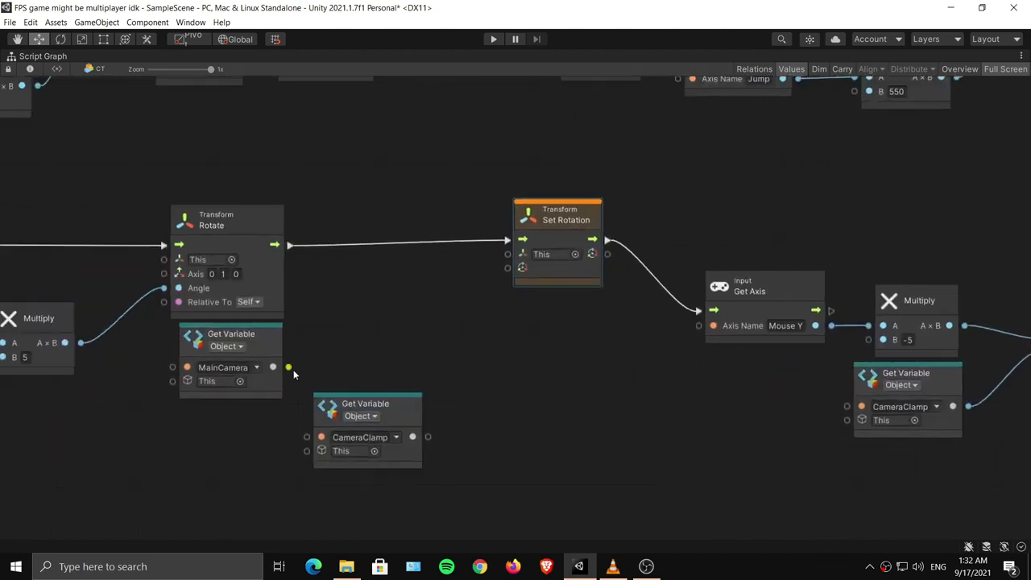
{"action": "left_click_drag", "start_coordinate": [578, 223], "coordinate": [583, 227]}
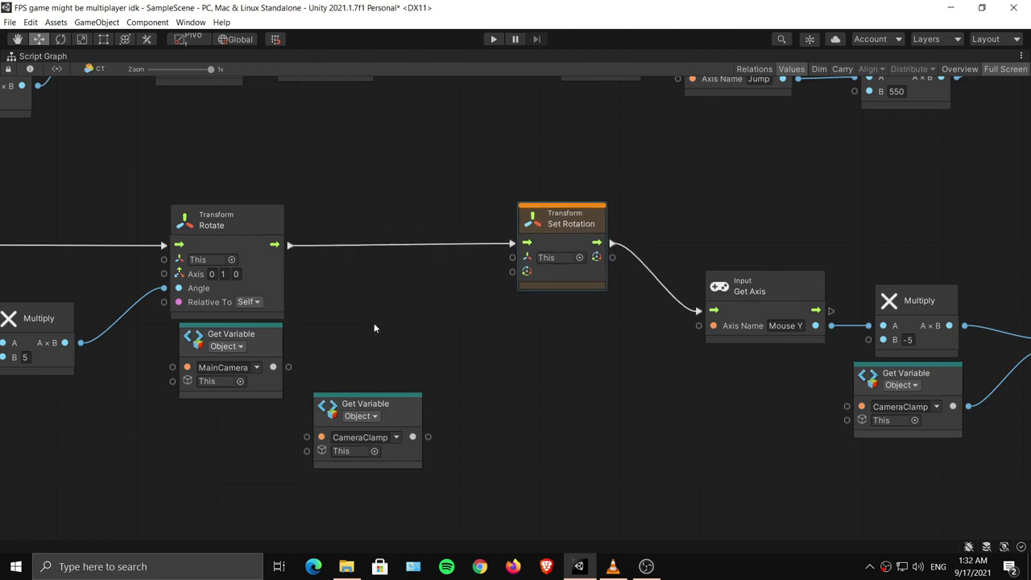
Feed the MainCamera variable into Set Rotation's target and move the loose CameraClamp Get Variable node closer below MainCamera.
{"action": "left_click_drag", "start_coordinate": [281, 369], "coordinate": [519, 259]}
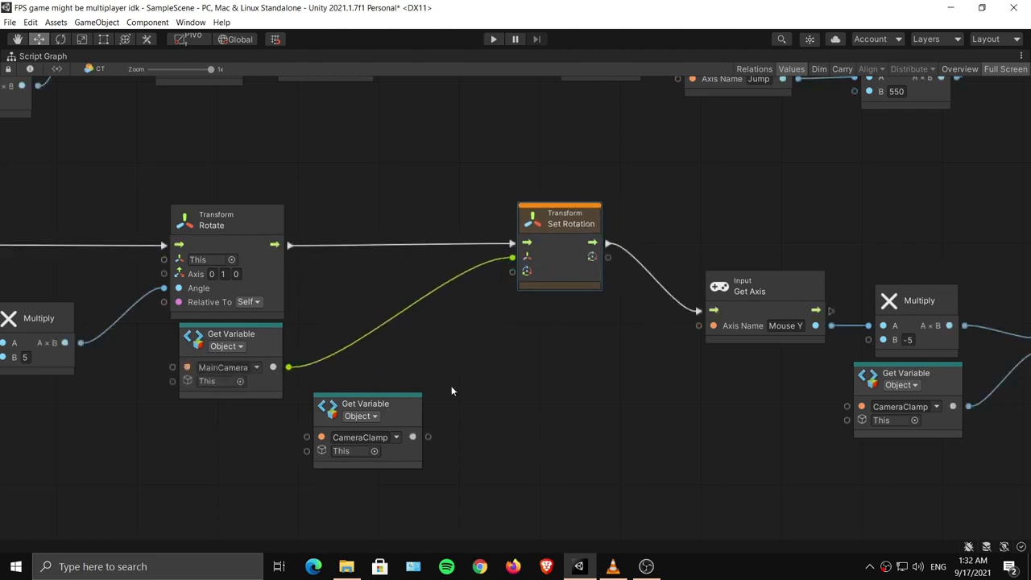
{"action": "left_click_drag", "start_coordinate": [456, 392], "coordinate": [357, 419]}
{"action": "left_click_drag", "start_coordinate": [598, 247], "coordinate": [624, 243]}
{"action": "middle_click_drag", "start_coordinate": [675, 268], "coordinate": [590, 263]}
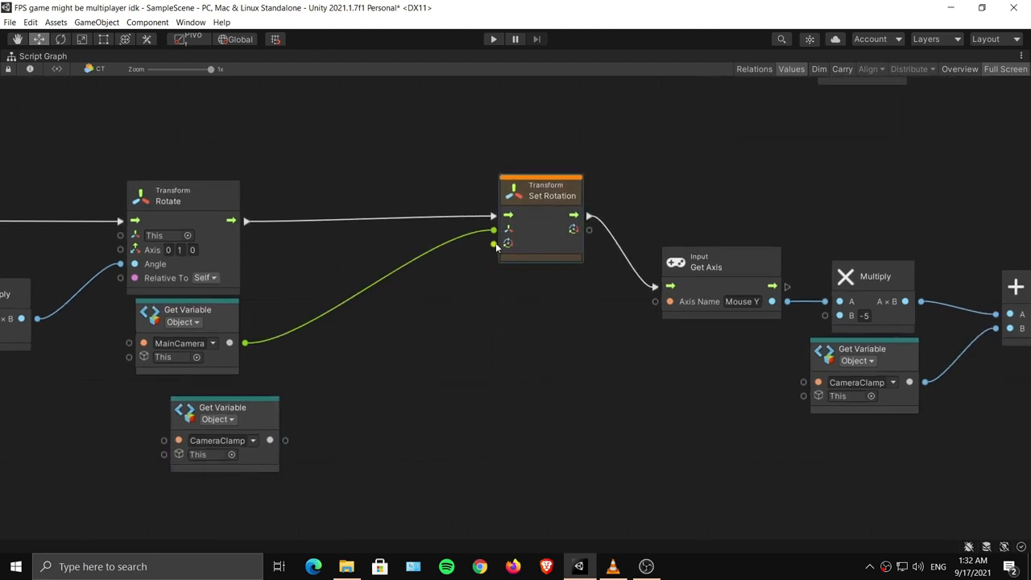
Add a Quaternion Euler (X, Y, Z) node feeding Set Rotation's rotation value and place it below and before Set Rotation.
{"action": "left_click_drag", "start_coordinate": [494, 243], "coordinate": [477, 291]}
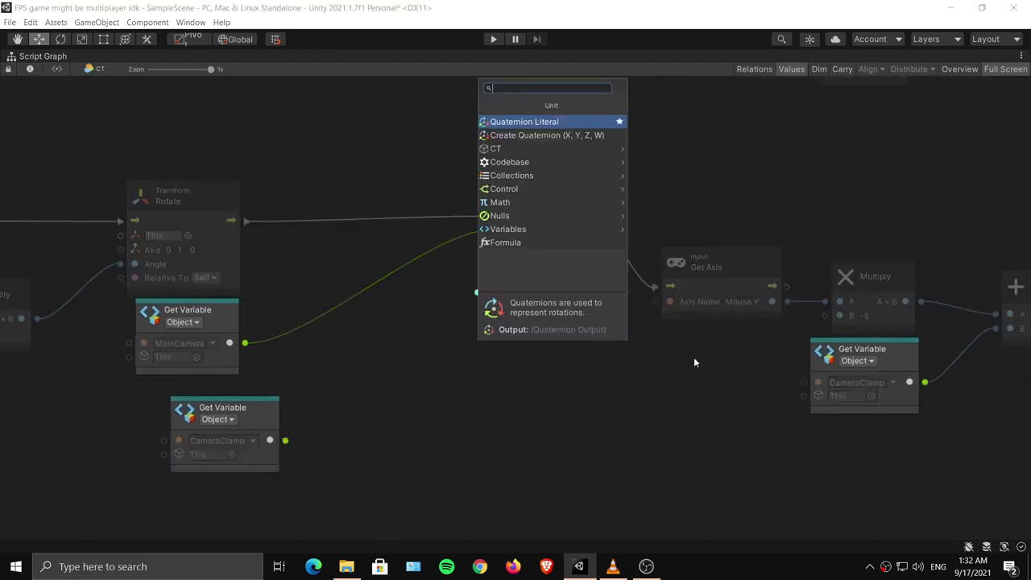
{"action": "type", "text": "eu"}
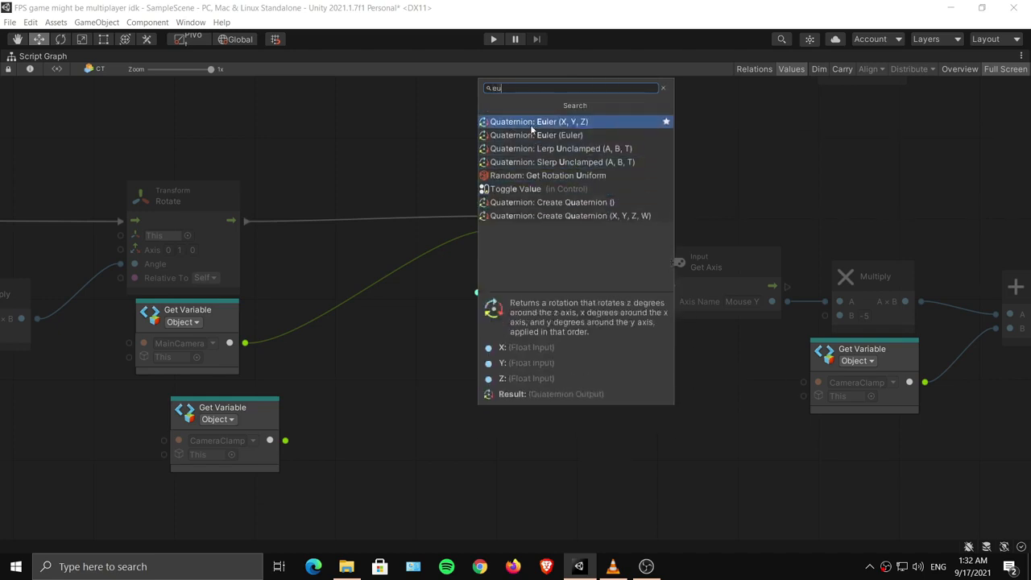
{"action": "left_click", "coordinate": [541, 123]}
{"action": "left_click_drag", "start_coordinate": [446, 258], "coordinate": [459, 314]}
{"action": "middle_click_drag", "start_coordinate": [521, 303], "coordinate": [501, 333]}
{"action": "left_click_drag", "start_coordinate": [521, 256], "coordinate": [537, 257]}
{"action": "middle_click_drag", "start_coordinate": [691, 307], "coordinate": [585, 261]}
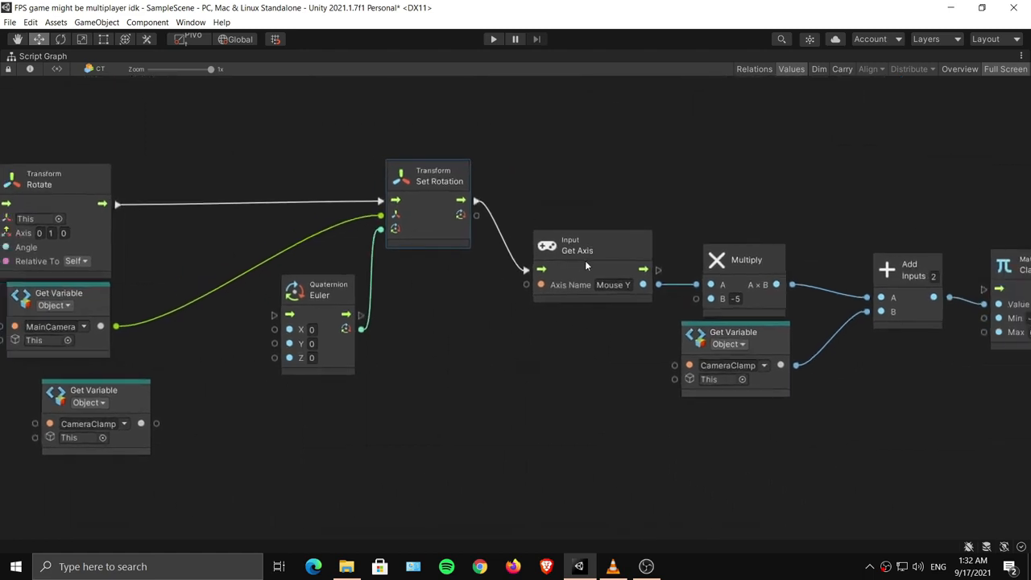
Place the CameraClamp Get Variable node directly under MainCamera and connect it to the Euler node's X input.
{"action": "middle_click_drag", "start_coordinate": [195, 392], "coordinate": [375, 397]}
{"action": "left_click_drag", "start_coordinate": [315, 408], "coordinate": [451, 334]}
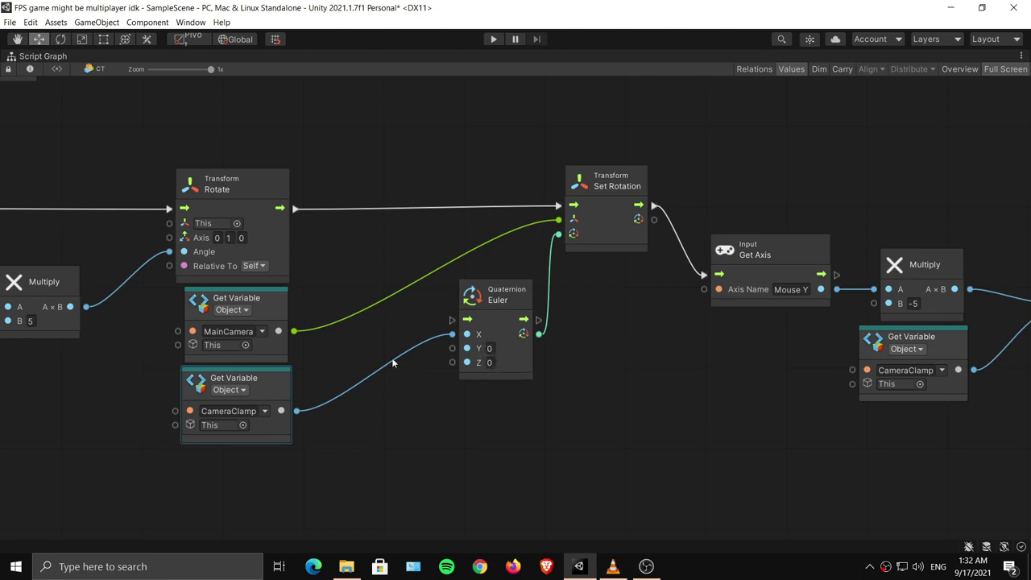
{"action": "middle_click_drag", "start_coordinate": [362, 347], "coordinate": [338, 341]}
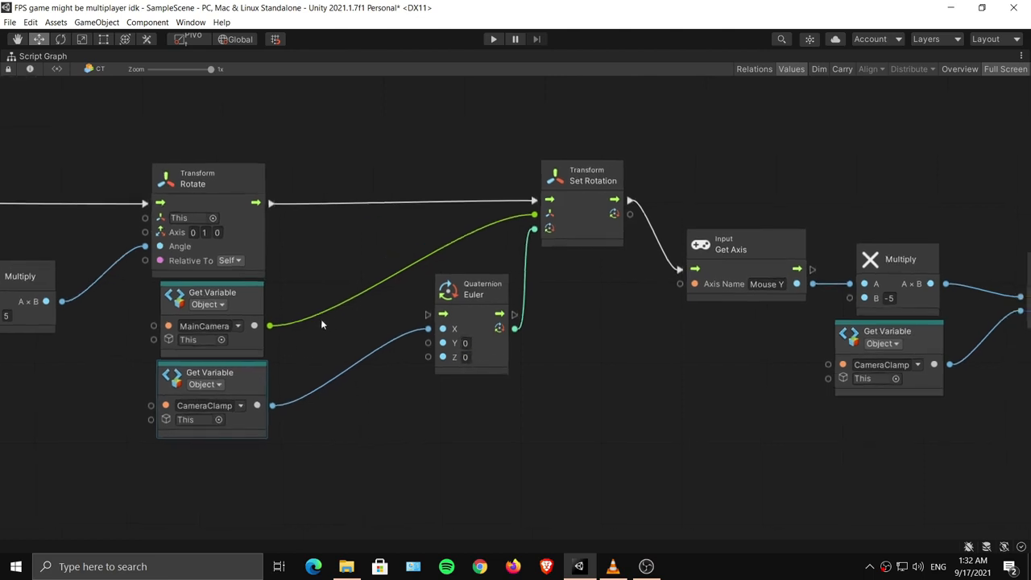
{"action": "left_click_drag", "start_coordinate": [270, 326], "coordinate": [342, 396]}
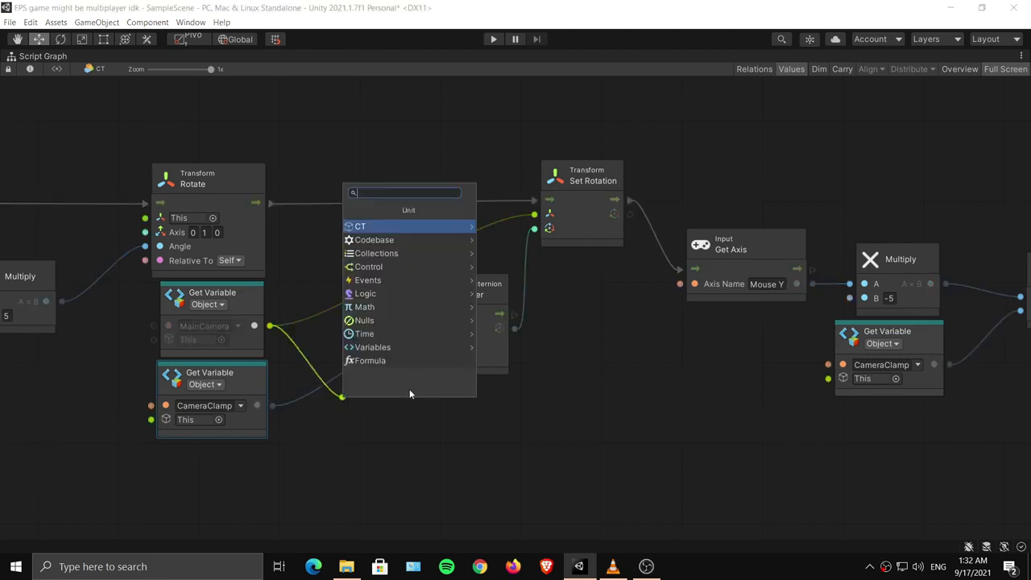
{"action": "left_click", "coordinate": [345, 416]}
{"action": "right_click", "coordinate": [349, 412]}
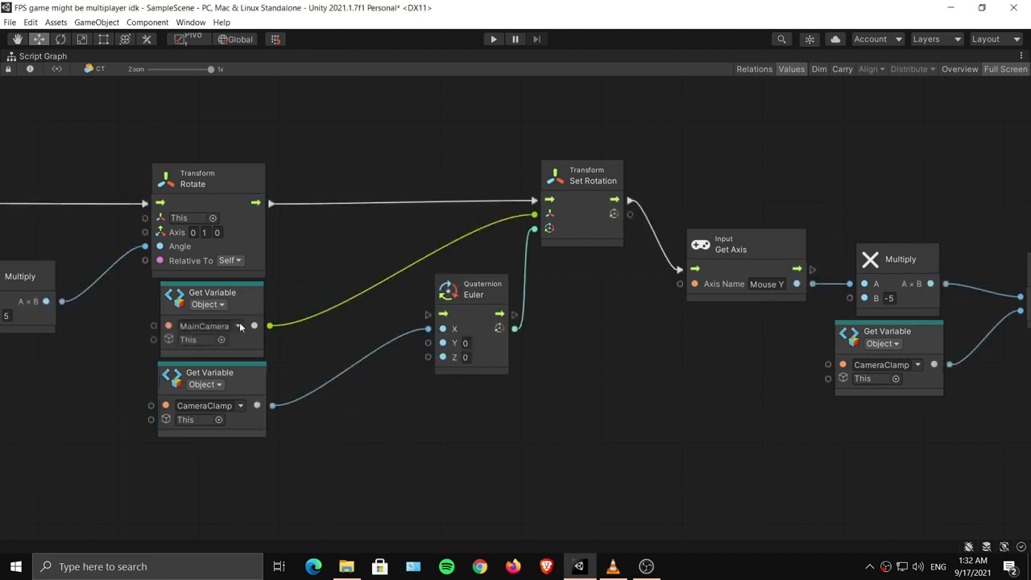
Add a Transform Get Rotation node that takes the MainCamera variable as its target.
{"action": "middle_click_drag", "start_coordinate": [257, 319], "coordinate": [213, 275]}
{"action": "left_click_drag", "start_coordinate": [206, 277], "coordinate": [281, 332]}
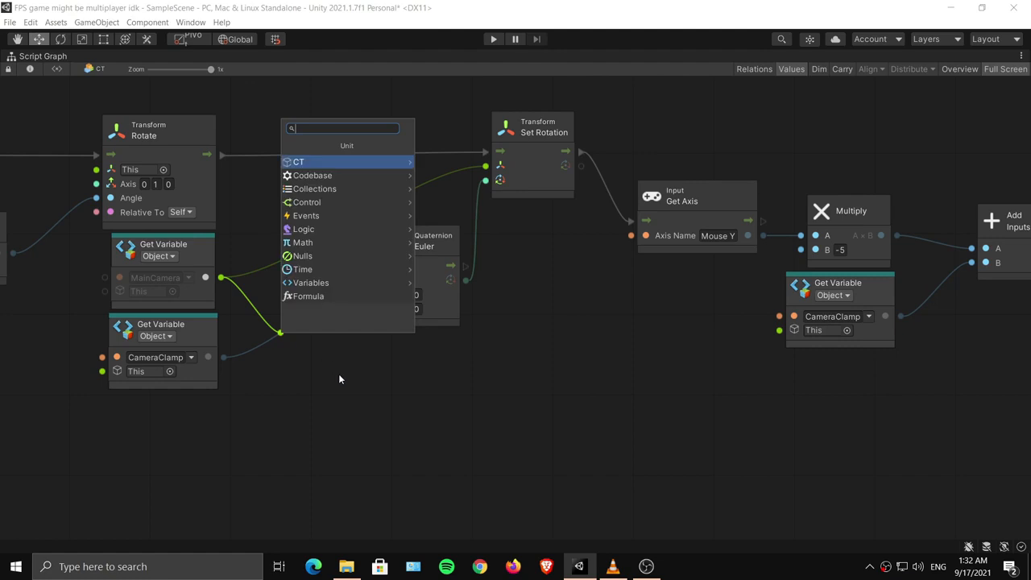
{"action": "type", "text": "get"}
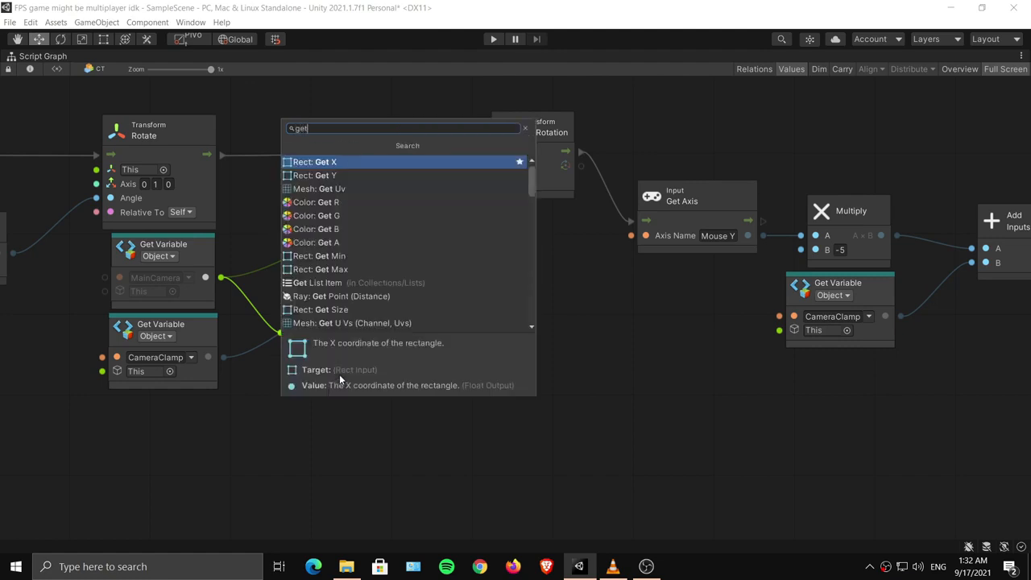
{"action": "type", "text": " rotation"}
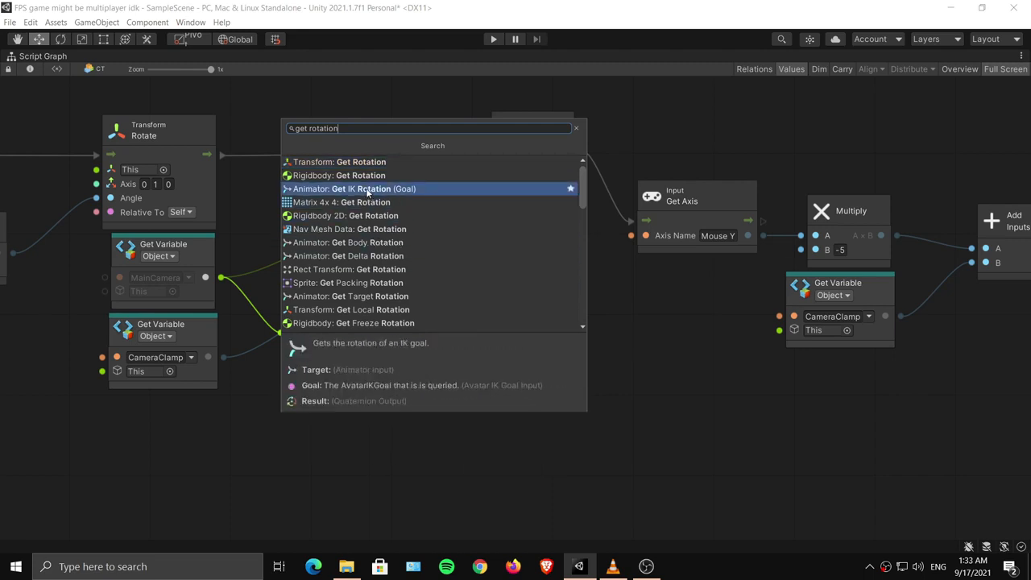
{"action": "left_click", "coordinate": [354, 162]}
Add a Quaternion Get Euler Angles node fed by Get Rotation's output and place it beside Get Rotation.
{"action": "left_click_drag", "start_coordinate": [355, 306], "coordinate": [410, 432]}
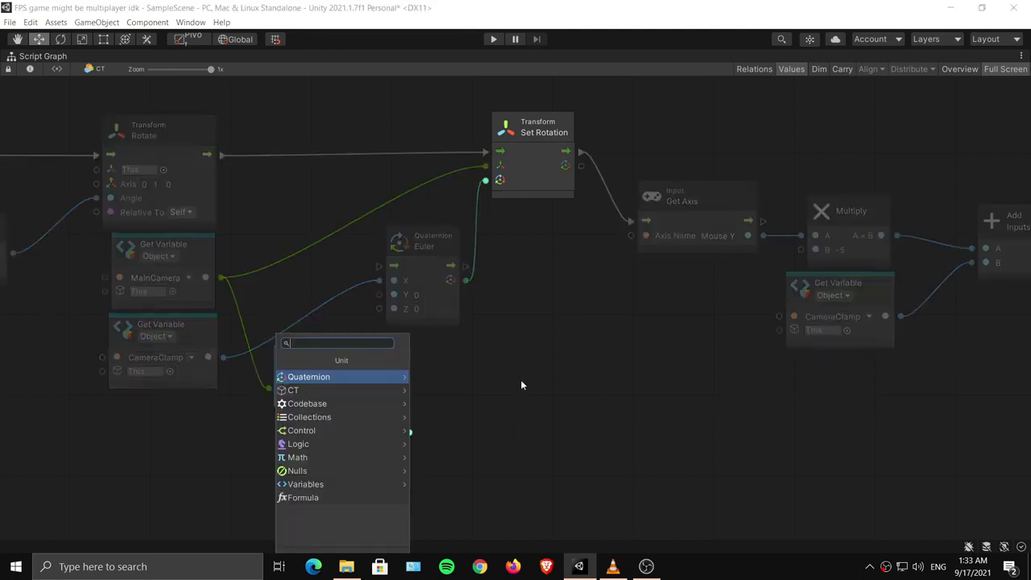
{"action": "left_click", "coordinate": [520, 385]}
{"action": "left_click", "coordinate": [529, 254]}
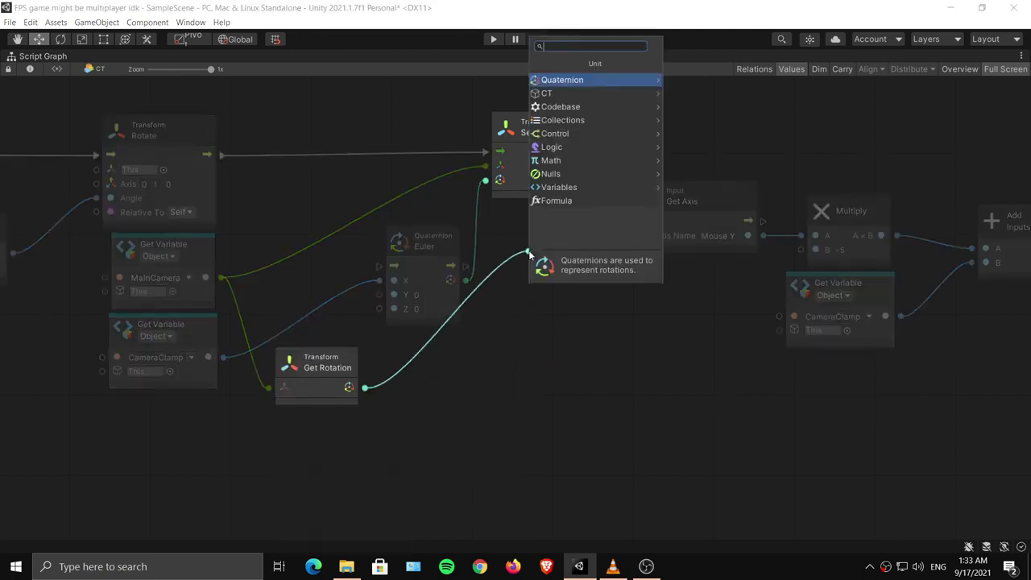
{"action": "type", "text": "eu"}
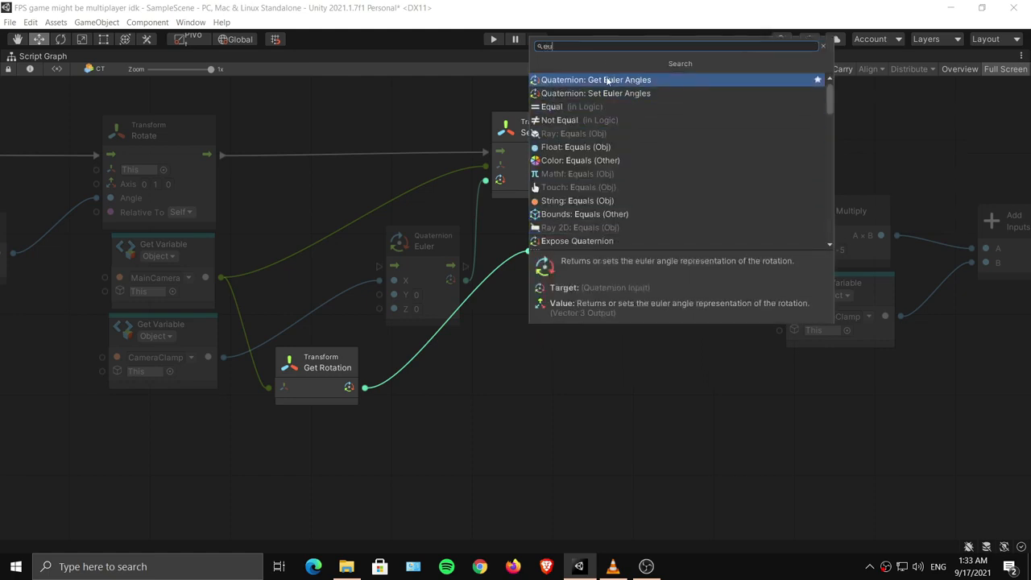
{"action": "left_click", "coordinate": [597, 83]}
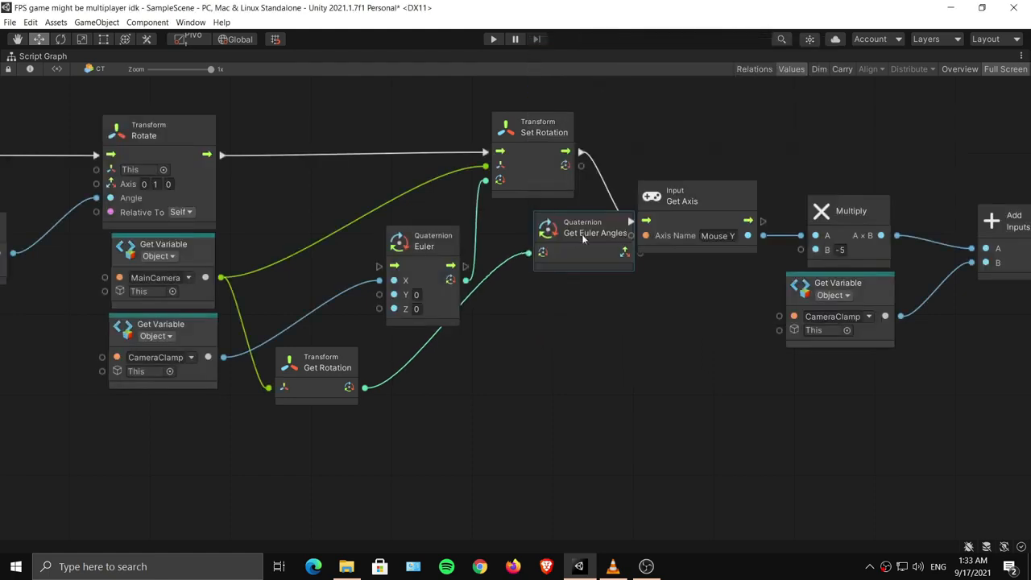
{"action": "left_click_drag", "start_coordinate": [581, 234], "coordinate": [569, 309]}
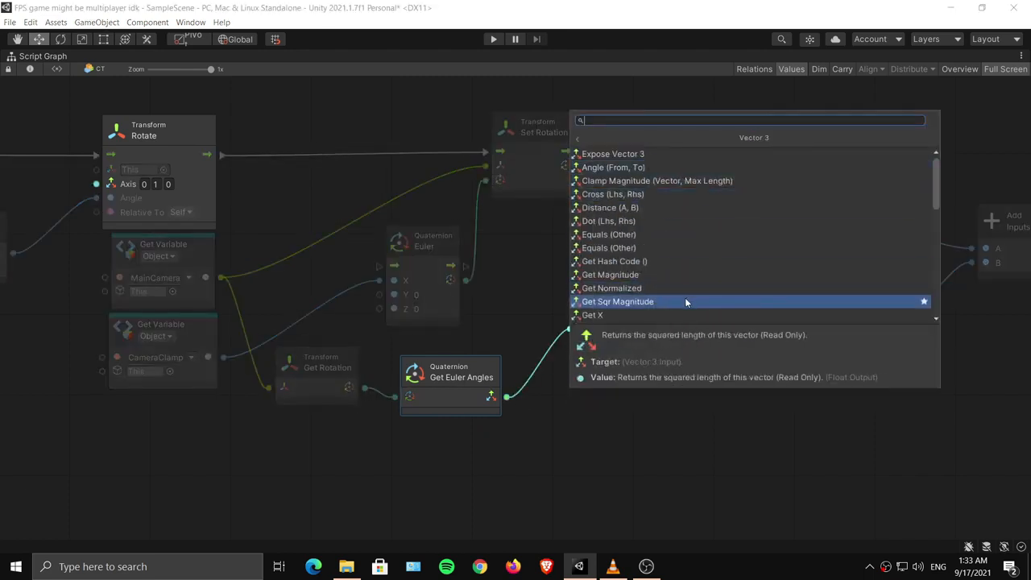
Discard a mistaken Vector 3 Get X node and add a Get Y node fed by Get Euler Angles instead.
{"action": "left_click", "coordinate": [659, 314]}
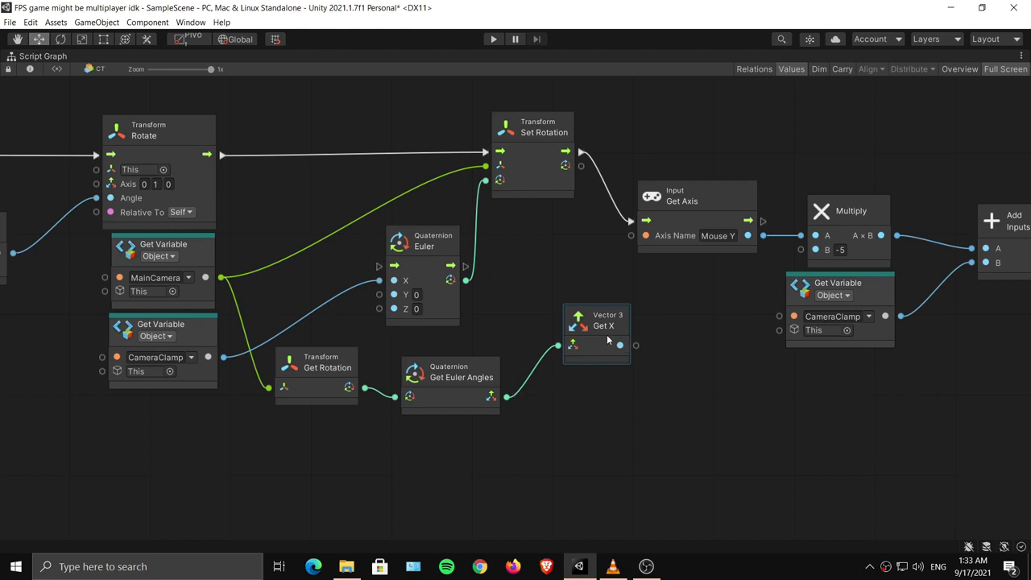
{"action": "key", "text": "Delete"}
{"action": "left_click_drag", "start_coordinate": [507, 396], "coordinate": [563, 291]}
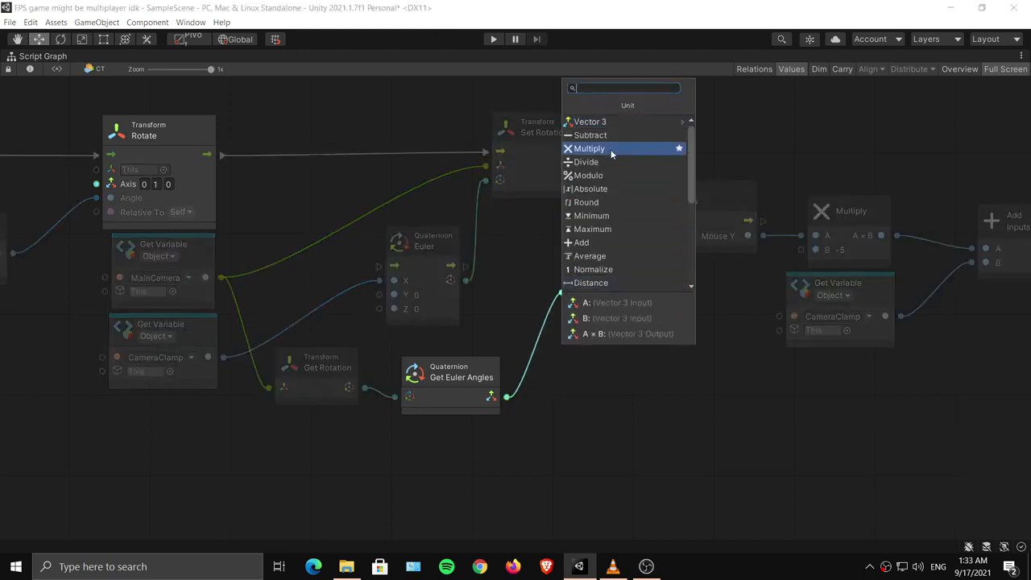
{"action": "left_click", "coordinate": [610, 121]}
{"action": "scroll", "coordinate": [924, 162], "scroll_direction": "down", "scroll_amount": 3}
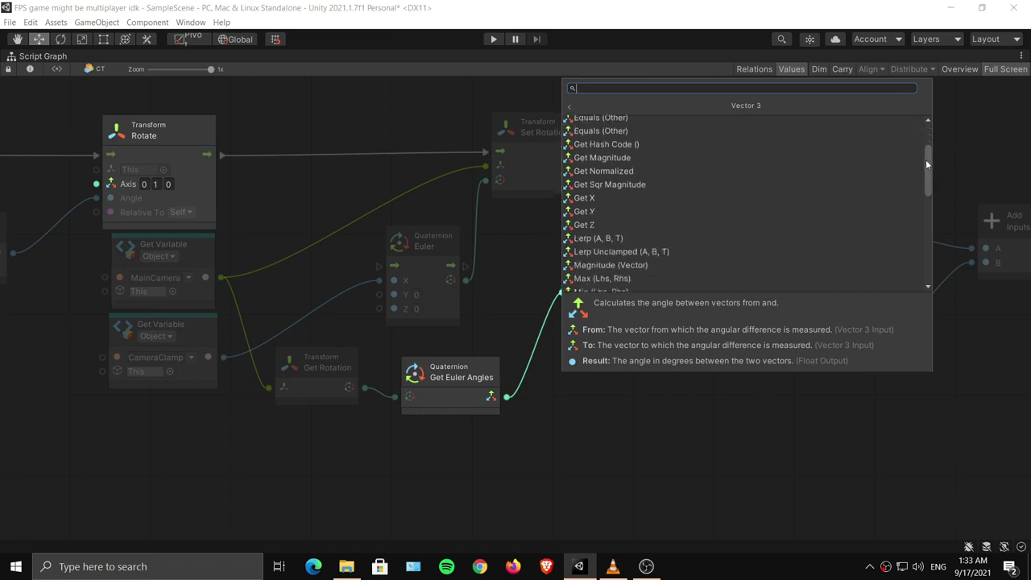
{"action": "left_click", "coordinate": [685, 205]}
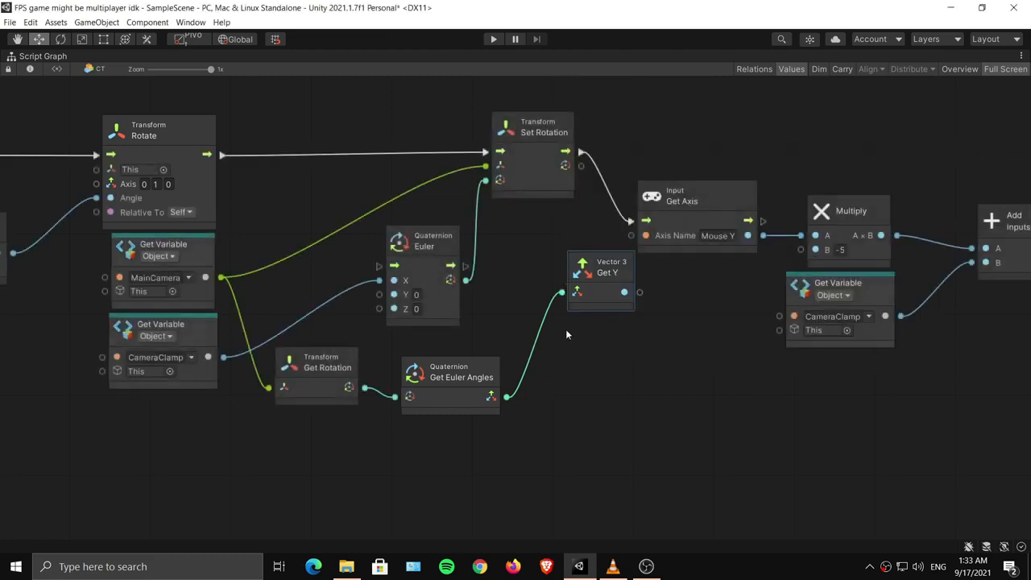
Add a Vector 3 Get Z node fed by Get Euler Angles, and connect Get Y and Get Z to the Euler node's Y and Z inputs.
{"action": "left_click_drag", "start_coordinate": [507, 396], "coordinate": [568, 359]}
{"action": "left_click", "coordinate": [658, 189]}
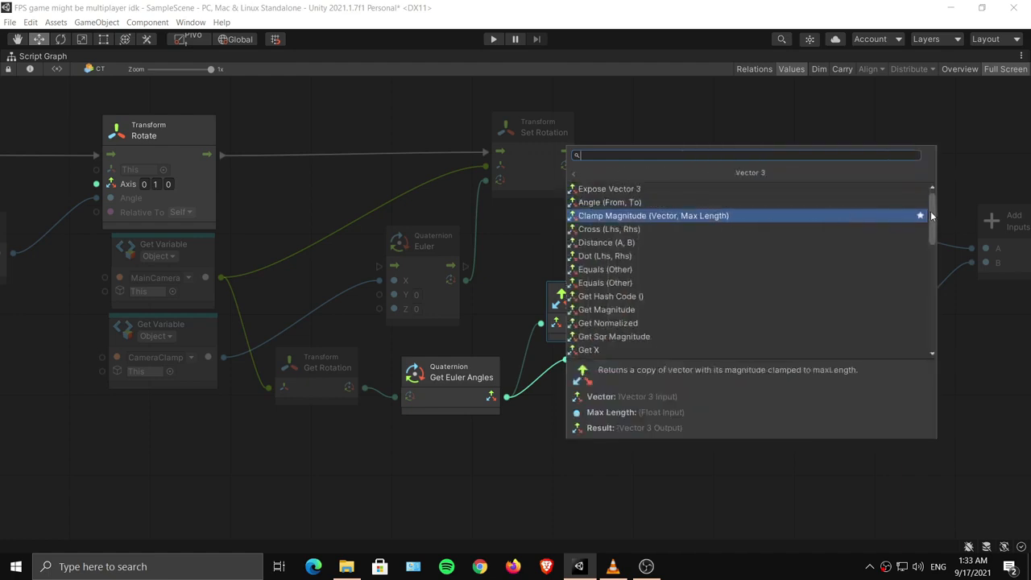
{"action": "left_click_drag", "start_coordinate": [931, 216], "coordinate": [922, 239]}
{"action": "left_click", "coordinate": [709, 241]}
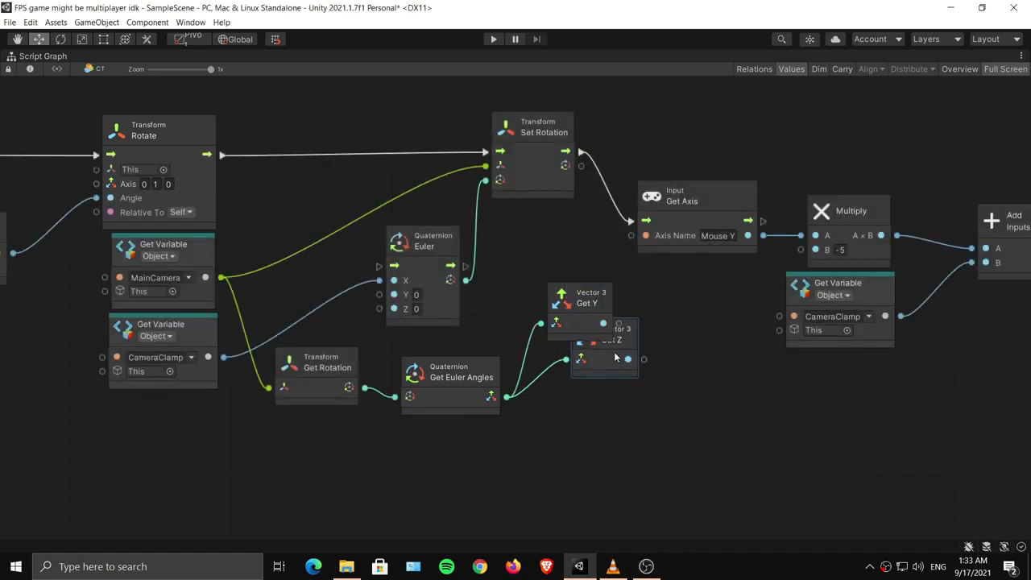
{"action": "left_click_drag", "start_coordinate": [614, 356], "coordinate": [604, 400]}
{"action": "left_click_drag", "start_coordinate": [618, 324], "coordinate": [380, 294]}
{"action": "left_click_drag", "start_coordinate": [618, 399], "coordinate": [379, 309]}
Shift Euler, Set Rotation and the Mouse Y node chain away from Rotate, and place the CameraClamp Get Variable node before Euler.
{"action": "middle_click_drag", "start_coordinate": [462, 335], "coordinate": [667, 341]}
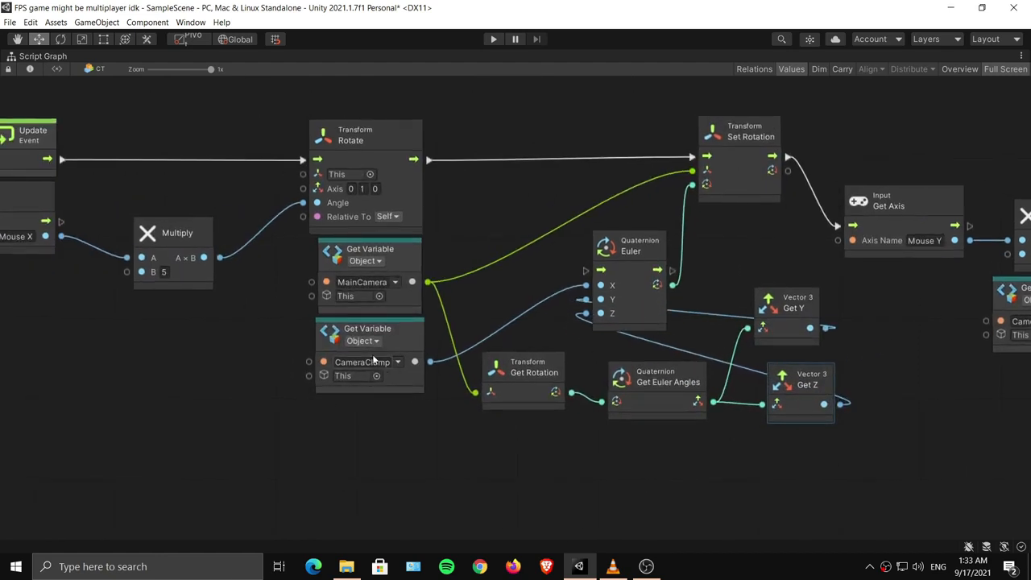
{"action": "left_click_drag", "start_coordinate": [394, 341], "coordinate": [559, 299]}
{"action": "middle_click_drag", "start_coordinate": [644, 306], "coordinate": [405, 318]}
{"action": "middle_click_drag", "start_coordinate": [536, 230], "coordinate": [458, 288]}
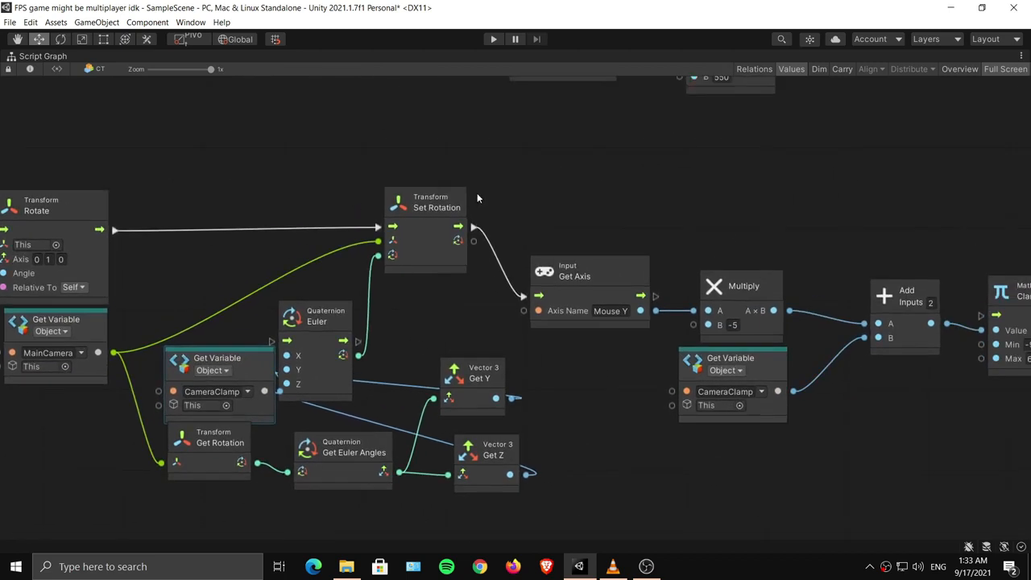
{"action": "middle_click_drag", "start_coordinate": [456, 192], "coordinate": [390, 193]}
{"action": "left_click_drag", "start_coordinate": [238, 167], "coordinate": [982, 360]}
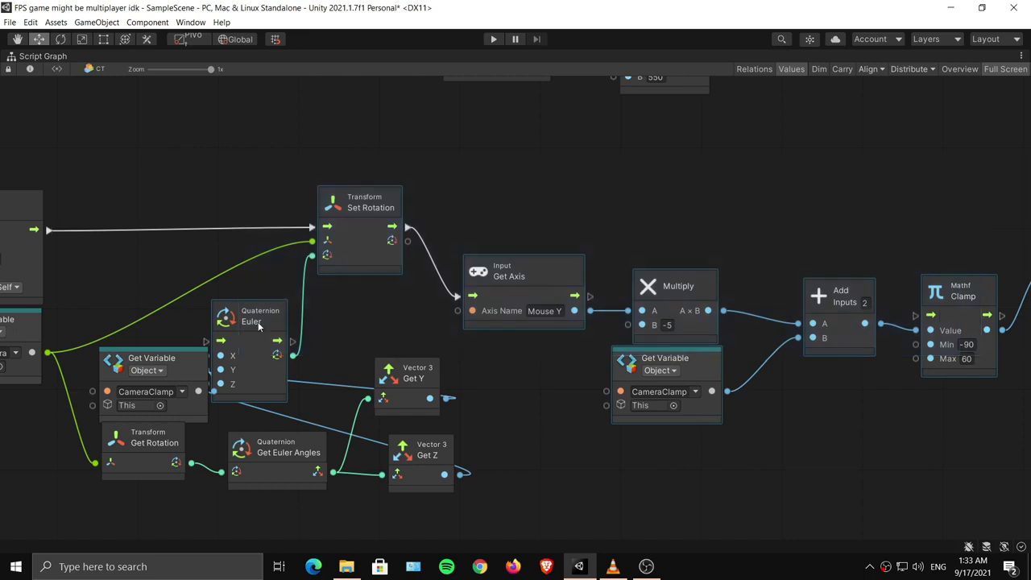
{"action": "left_click_drag", "start_coordinate": [257, 321], "coordinate": [514, 291]}
{"action": "middle_click_drag", "start_coordinate": [192, 358], "coordinate": [245, 366]}
{"action": "left_click_drag", "start_coordinate": [243, 369], "coordinate": [314, 339]}
Tidy Get Rotation, Get Euler Angles, Get Y and Get Z into a compact group below CameraClamp.
{"action": "middle_click_drag", "start_coordinate": [143, 464], "coordinate": [204, 454]}
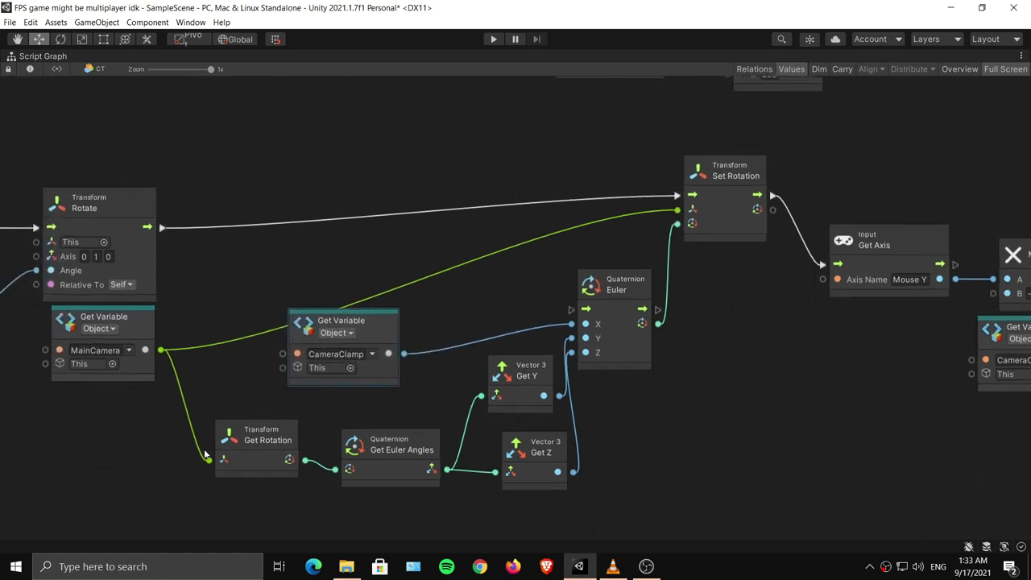
{"action": "left_click_drag", "start_coordinate": [250, 448], "coordinate": [207, 454]}
{"action": "left_click_drag", "start_coordinate": [383, 459], "coordinate": [335, 456]}
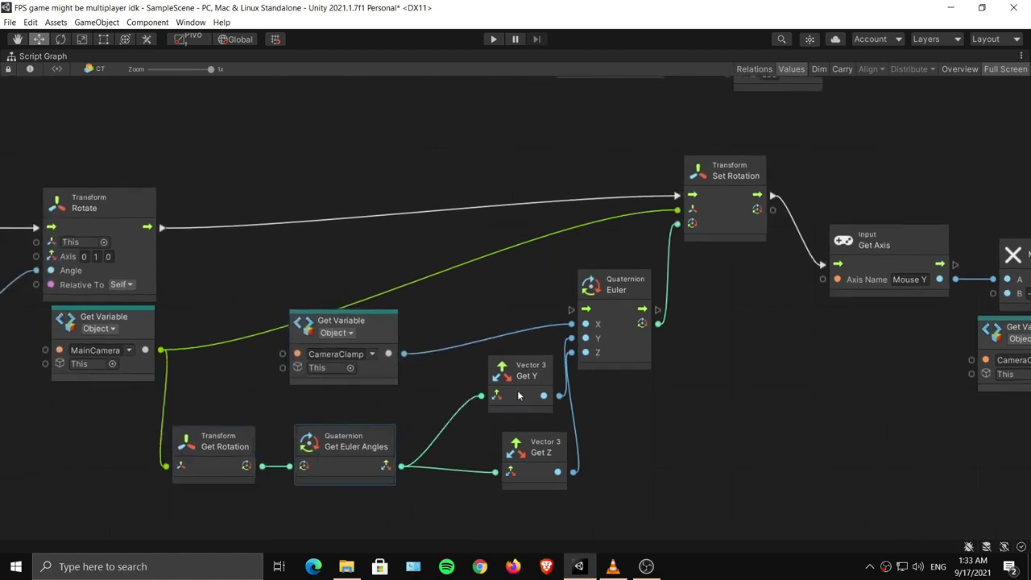
{"action": "left_click_drag", "start_coordinate": [518, 395], "coordinate": [472, 400]}
{"action": "left_click_drag", "start_coordinate": [537, 473], "coordinate": [467, 464]}
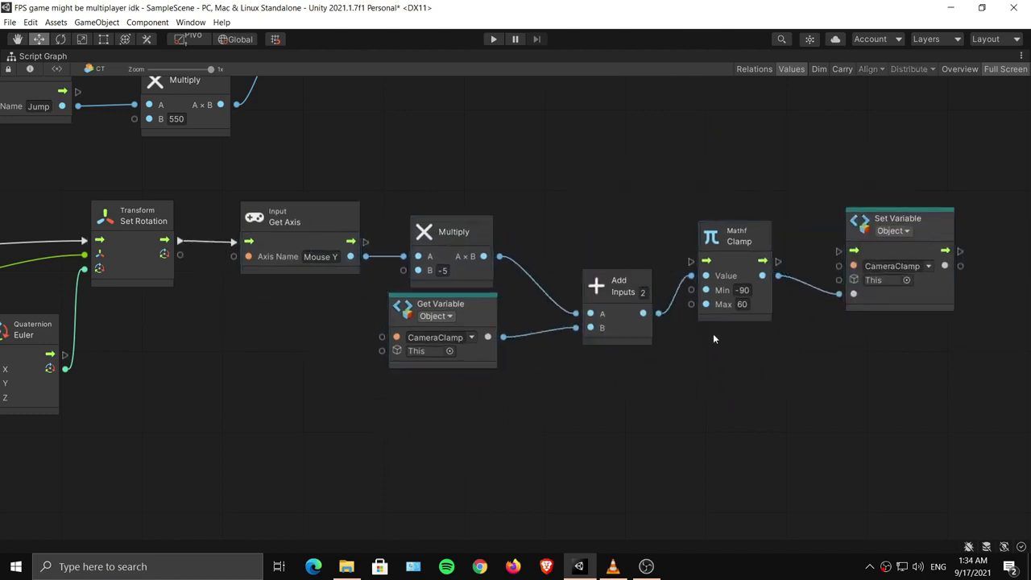
Connect the flow output of the Mouse Y Get Axis node to the CameraClamp Set Variable node's flow input.
{"action": "middle_click_drag", "start_coordinate": [698, 294], "coordinate": [603, 324]}
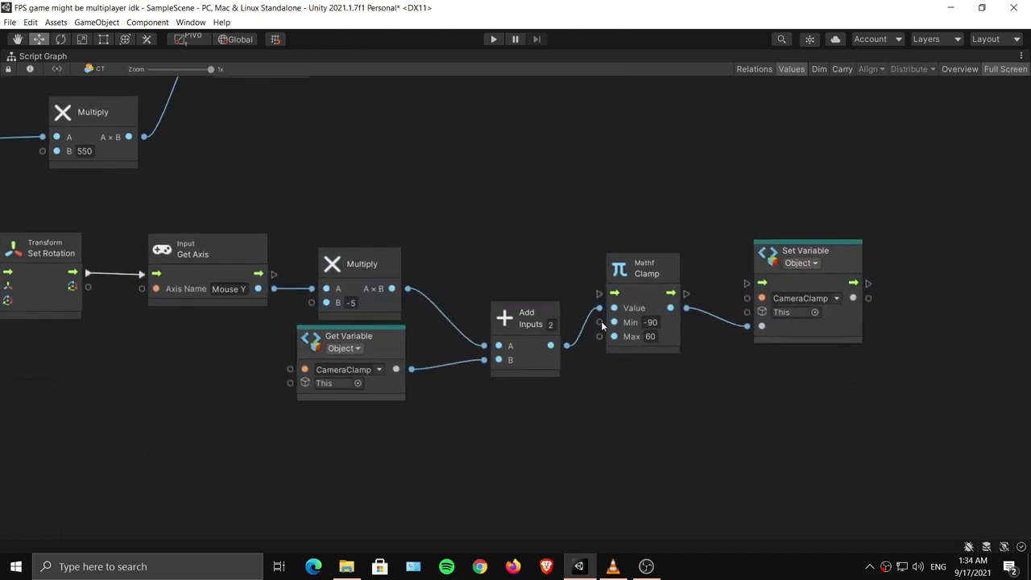
{"action": "middle_click_drag", "start_coordinate": [263, 287], "coordinate": [802, 311]}
{"action": "middle_click_drag", "start_coordinate": [660, 306], "coordinate": [840, 293]}
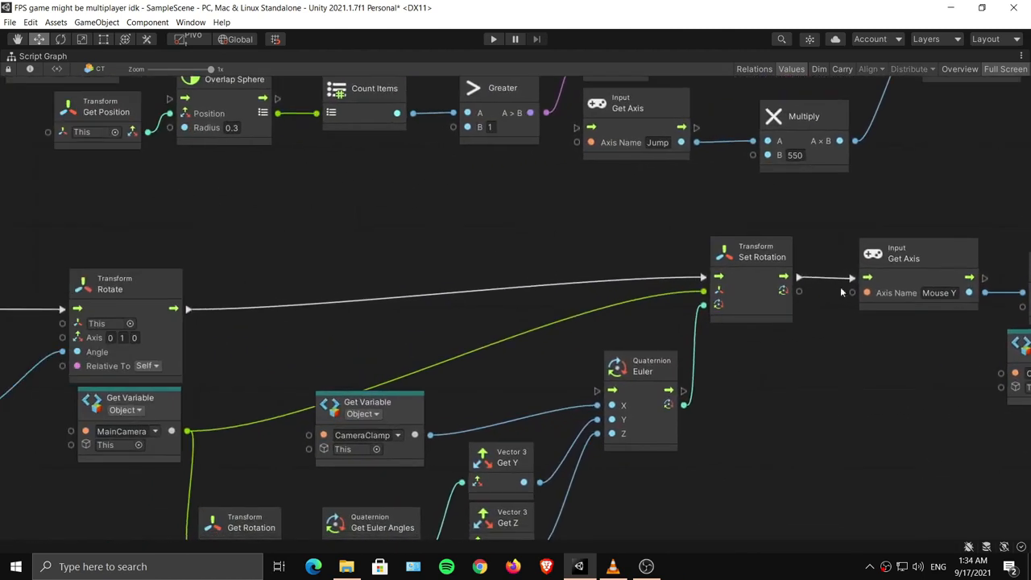
{"action": "middle_click_drag", "start_coordinate": [273, 307], "coordinate": [465, 281]}
{"action": "middle_click_drag", "start_coordinate": [870, 311], "coordinate": [302, 300]}
{"action": "middle_click_drag", "start_coordinate": [858, 272], "coordinate": [348, 298]}
{"action": "left_click_drag", "start_coordinate": [210, 298], "coordinate": [753, 309]}
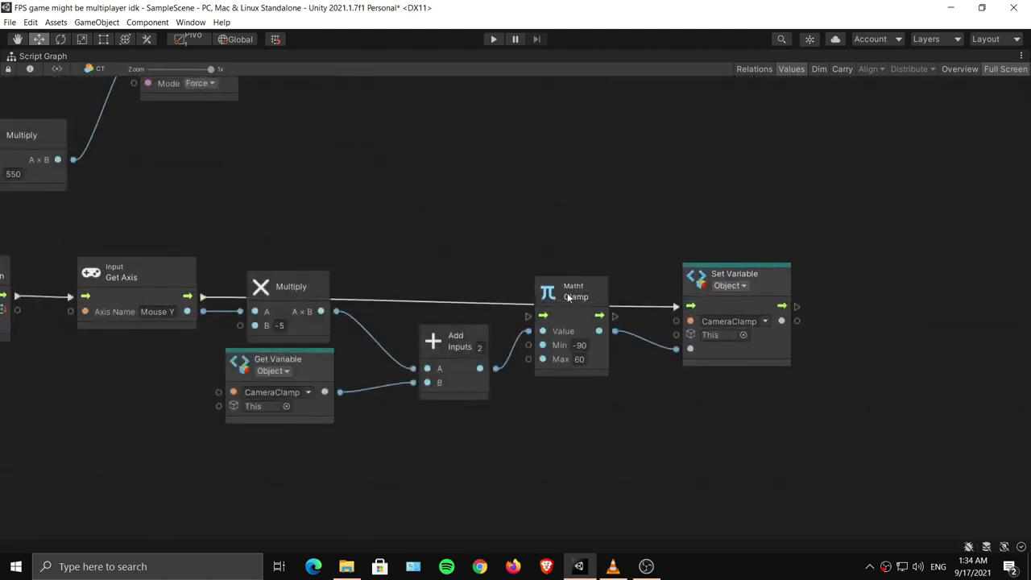
Move the Multiply, CameraClamp Get Variable, Add and Clamp nodes below the flow line and tighten their spacing before Set Variable.
{"action": "left_click_drag", "start_coordinate": [283, 231], "coordinate": [609, 494]}
{"action": "left_click_drag", "start_coordinate": [583, 294], "coordinate": [577, 348]}
{"action": "left_click_drag", "start_coordinate": [767, 353], "coordinate": [725, 346]}
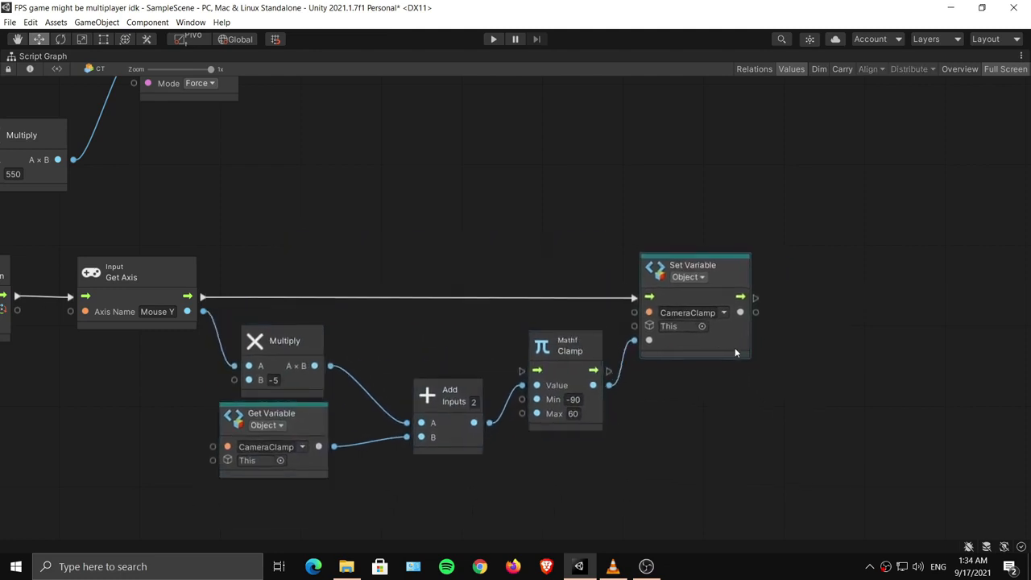
{"action": "middle_click_drag", "start_coordinate": [390, 344], "coordinate": [484, 325]}
{"action": "left_click_drag", "start_coordinate": [546, 372], "coordinate": [496, 354]}
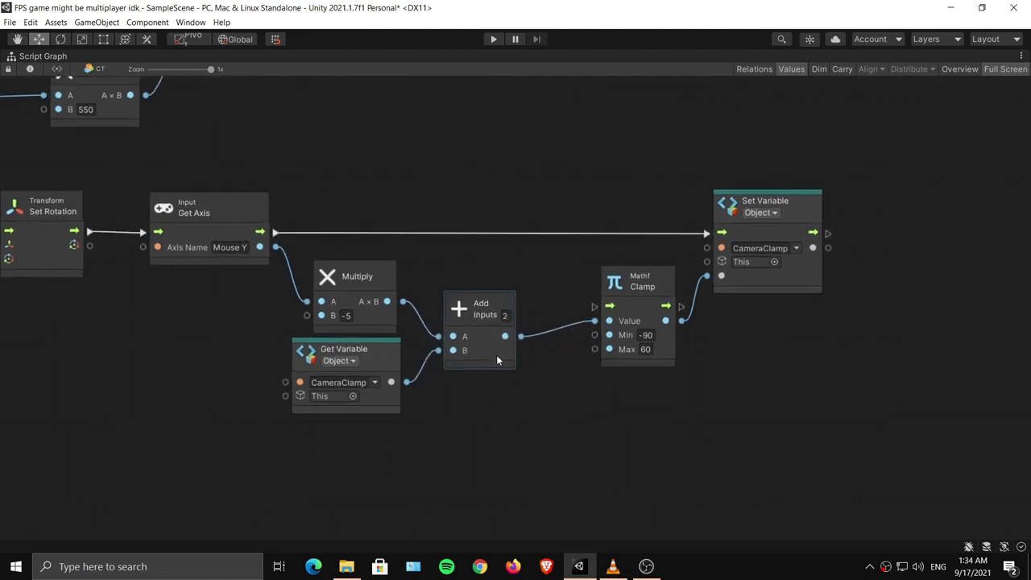
{"action": "left_click_drag", "start_coordinate": [656, 298], "coordinate": [635, 306]}
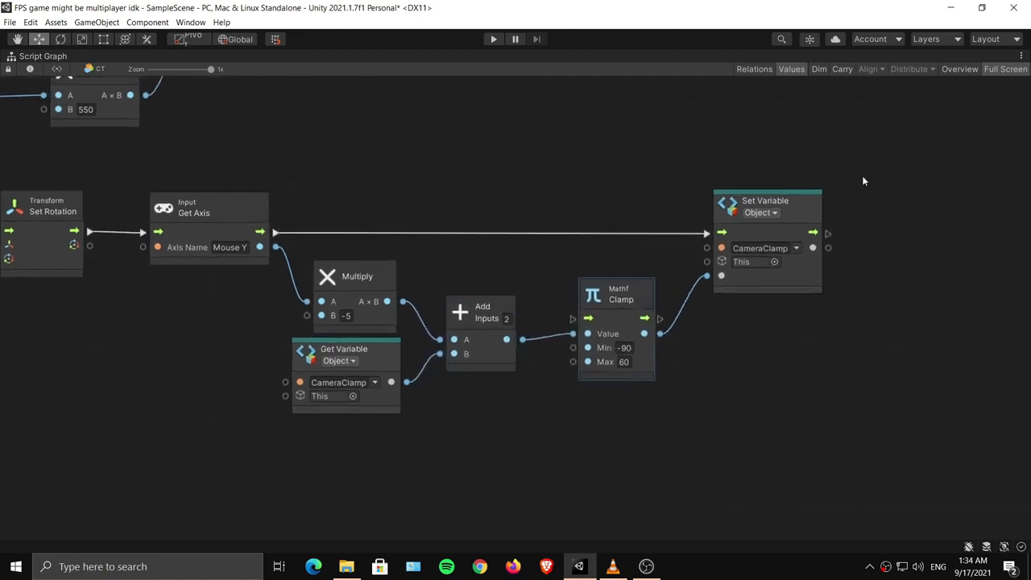
Move the CameraClamp Get Variable node closer to the Euler node, just above Get Y, and nudge Euler into place.
{"action": "middle_click_drag", "start_coordinate": [23, 330], "coordinate": [592, 307]}
{"action": "middle_click_drag", "start_coordinate": [267, 360], "coordinate": [453, 360]}
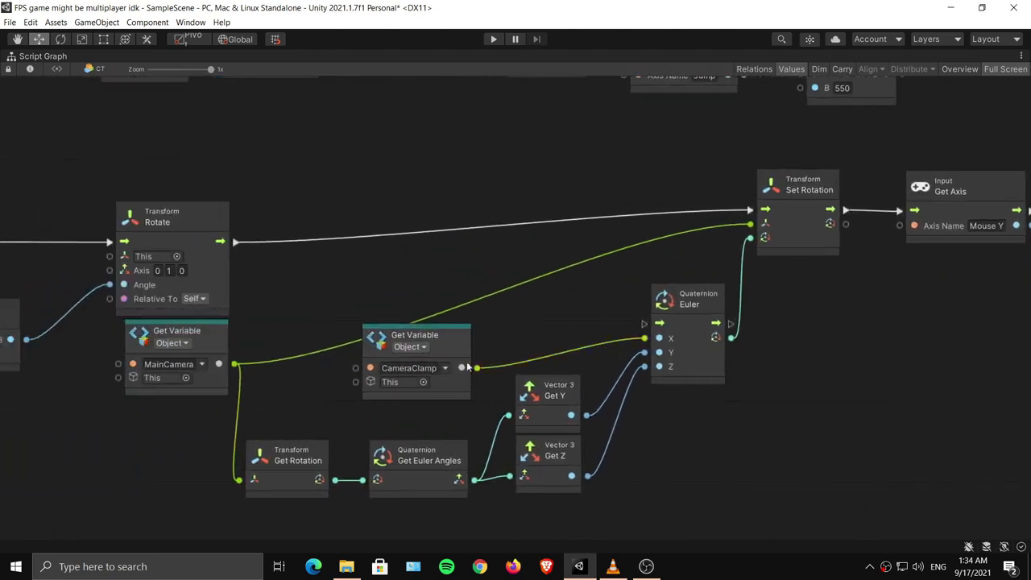
{"action": "left_click_drag", "start_coordinate": [453, 359], "coordinate": [569, 318]}
{"action": "mouse_move", "coordinate": [692, 312]}
{"action": "left_mouse_down"}
{"action": "mouse_move", "coordinate": [681, 307]}
{"action": "mouse_move", "coordinate": [688, 312]}
{"action": "left_mouse_up"}
{"action": "middle_click_drag", "start_coordinate": [773, 239], "coordinate": [807, 240]}
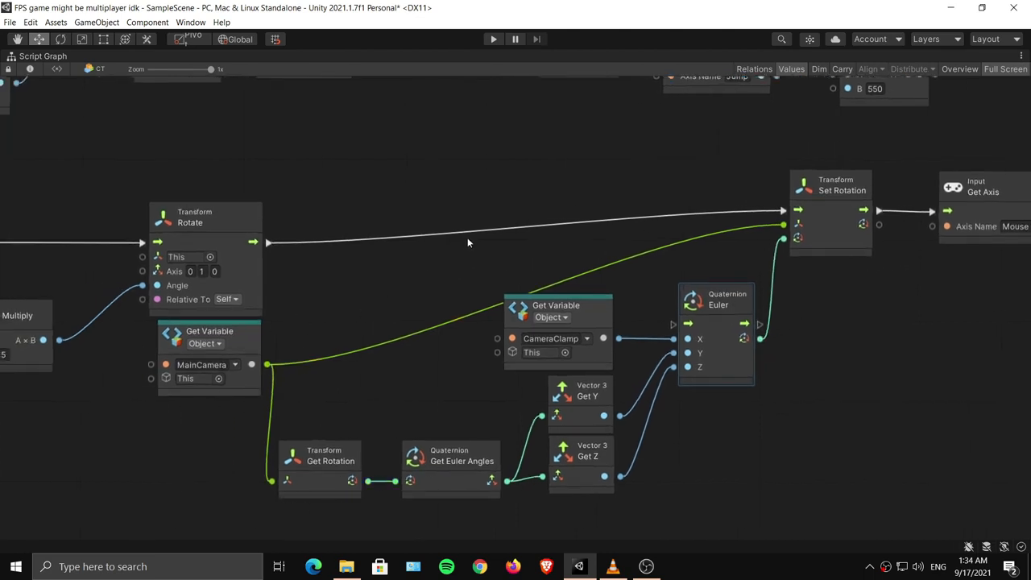
Leave the full-screen graph view and run the game to test the vertical and horizontal mouse look.
{"action": "key", "text": "shift+space"}
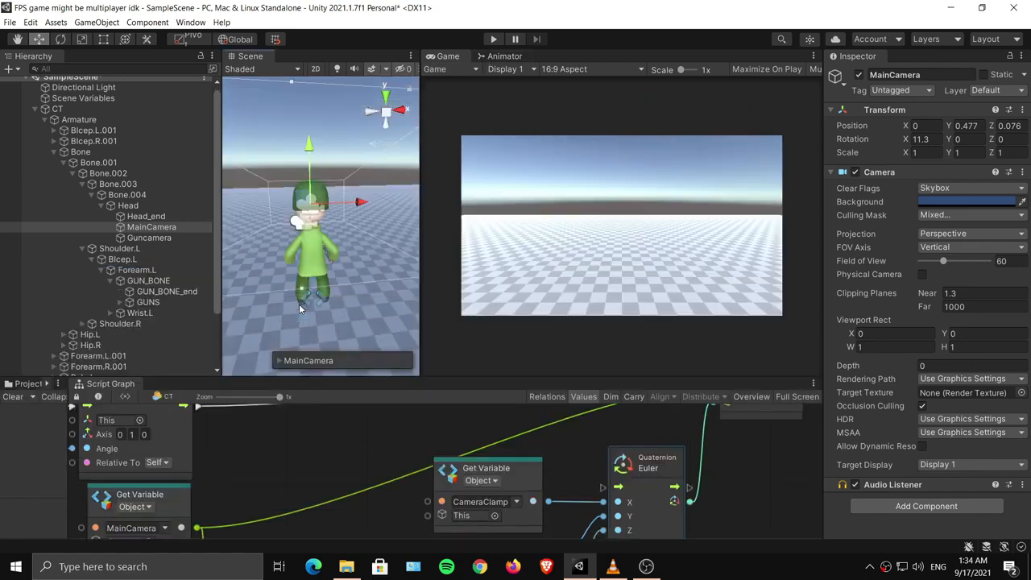
{"action": "left_click", "coordinate": [493, 39]}
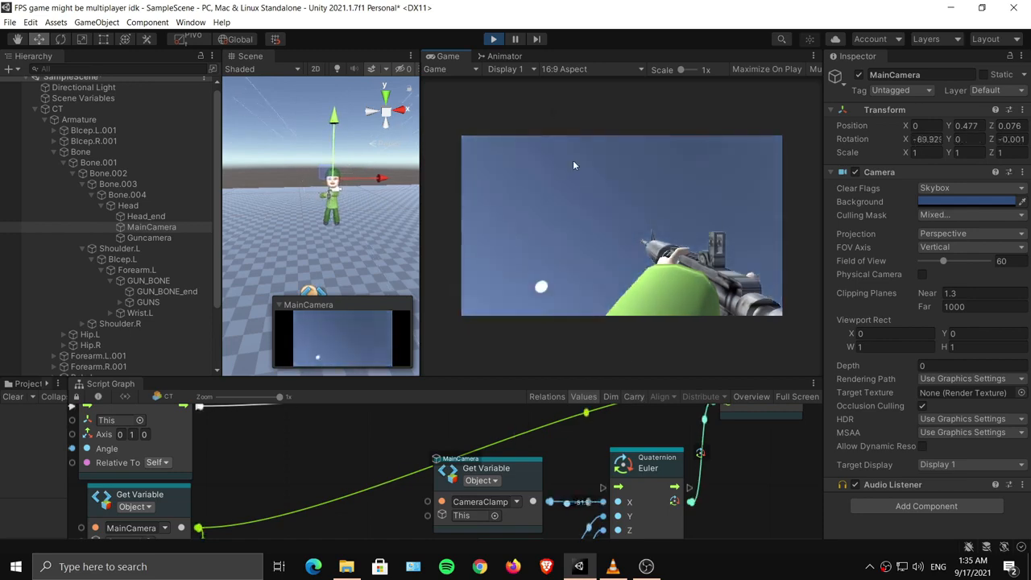
{"action": "left_click", "coordinate": [346, 266]}
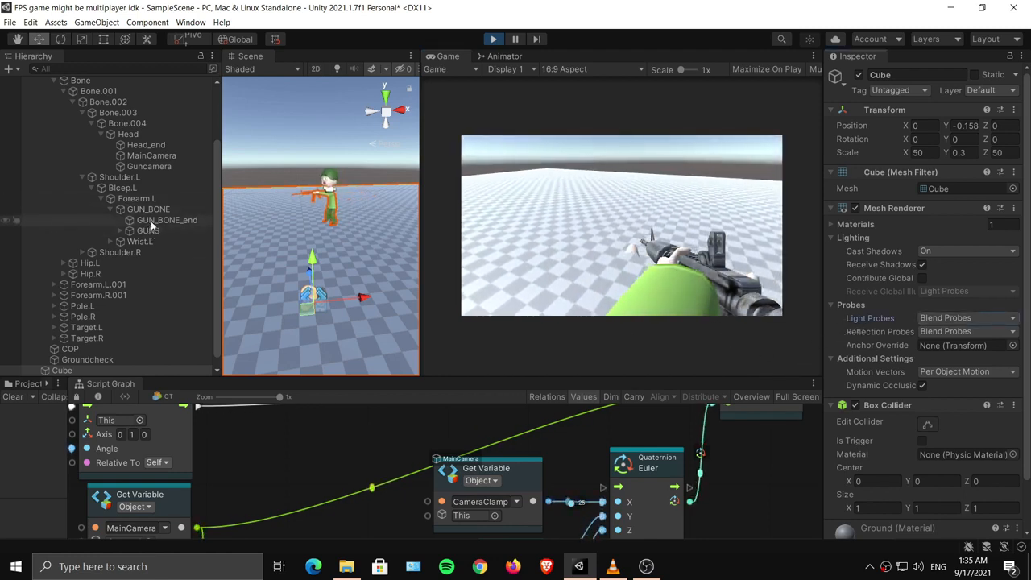
Try a near clipping plane of 1.45 on MainCamera in the running game, then stop it and set 1.45 permanently.
{"action": "left_click", "coordinate": [146, 157]}
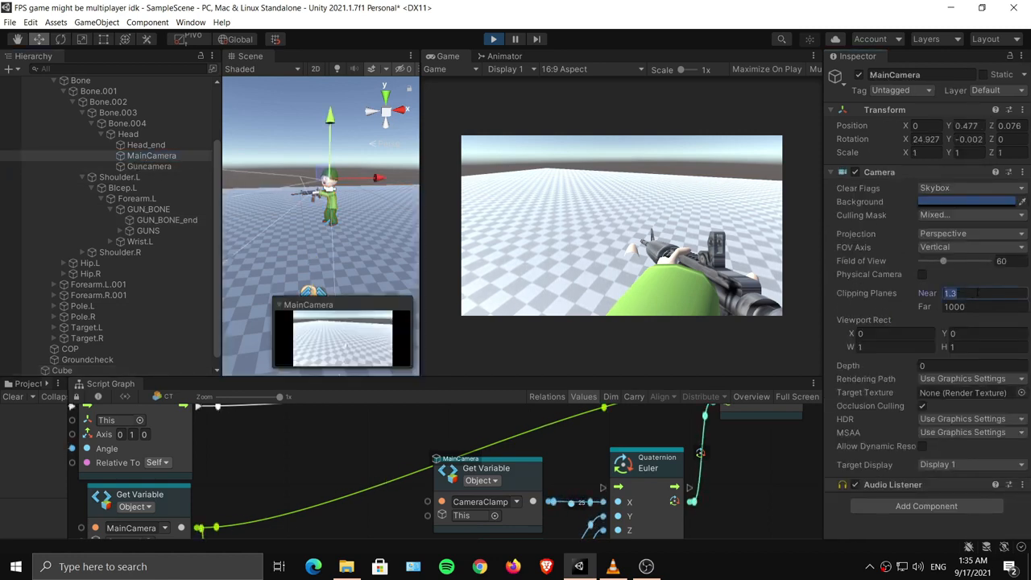
{"action": "type", "text": "1.45"}
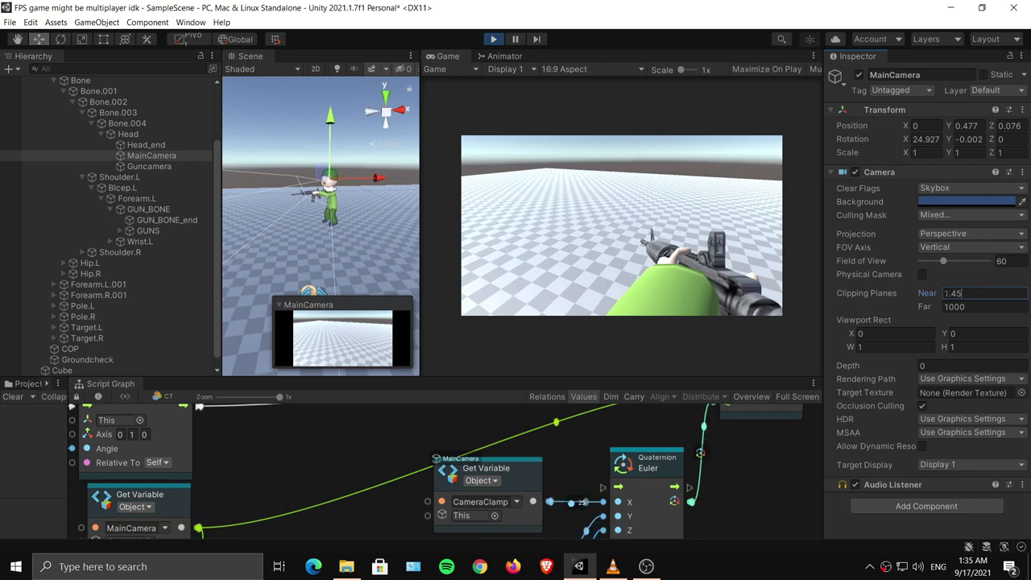
{"action": "left_click", "coordinate": [492, 38]}
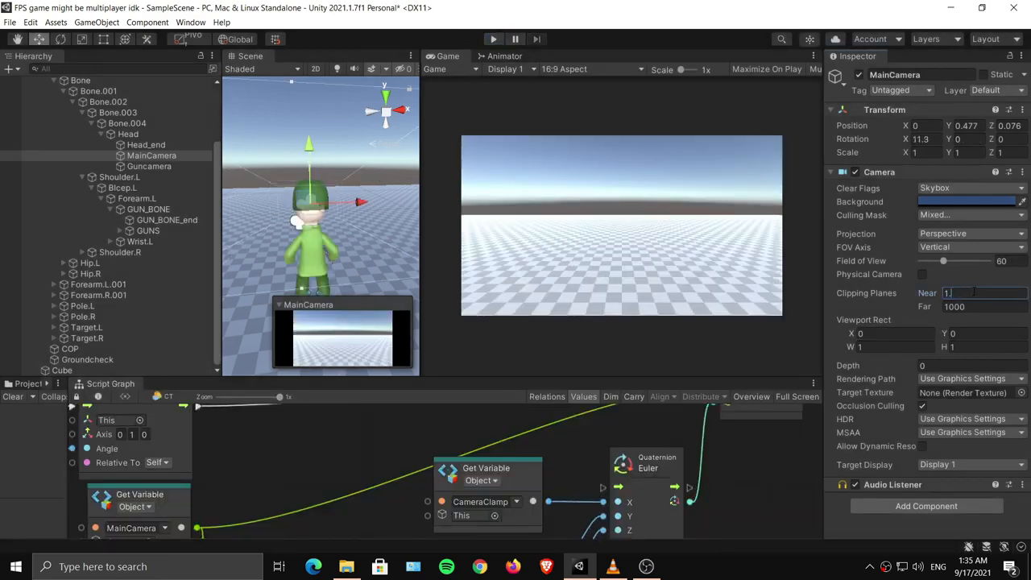
{"action": "left_click", "coordinate": [362, 448]}
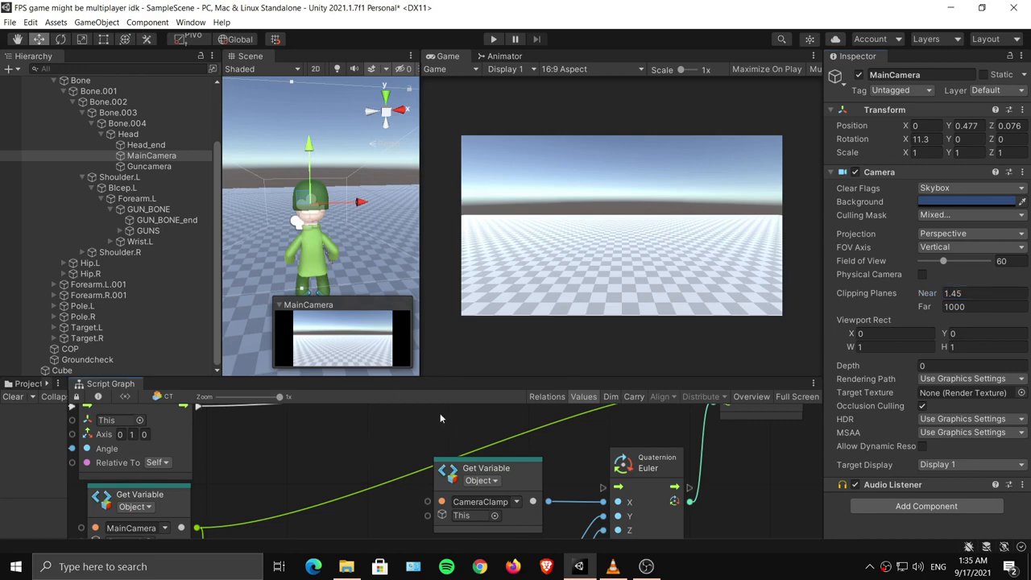
Enlarge the Script Graph panel and review the camera nodes around Set Rotation and the Mouse Y Get Axis.
{"action": "left_click_drag", "start_coordinate": [499, 380], "coordinate": [500, 203]}
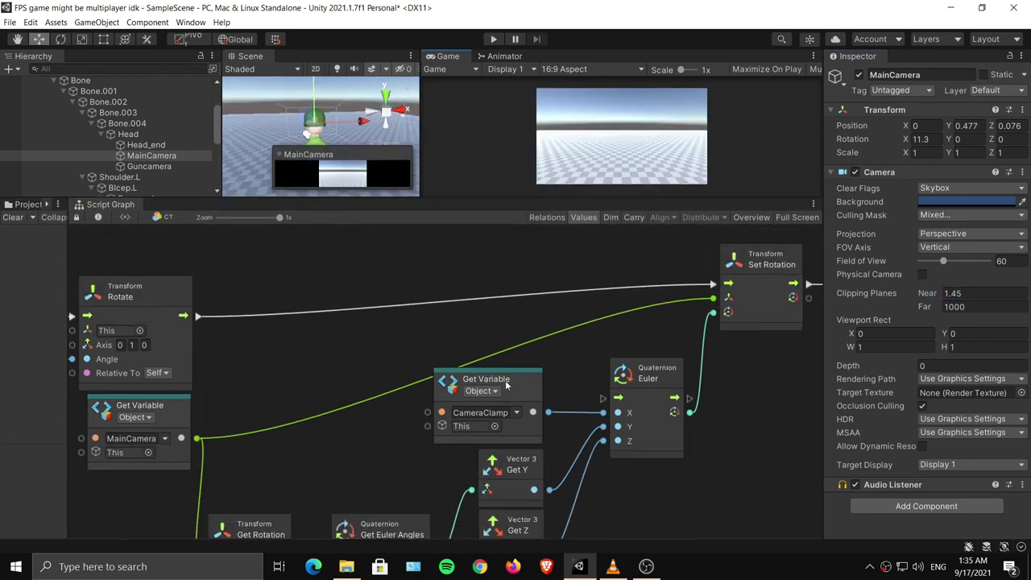
{"action": "middle_click_drag", "start_coordinate": [604, 361], "coordinate": [295, 361]}
{"action": "middle_click_drag", "start_coordinate": [484, 338], "coordinate": [232, 353]}
{"action": "middle_click_drag", "start_coordinate": [310, 337], "coordinate": [474, 351]}
{"action": "left_click_drag", "start_coordinate": [388, 199], "coordinate": [384, 430]}
{"action": "left_click", "coordinate": [294, 357]}
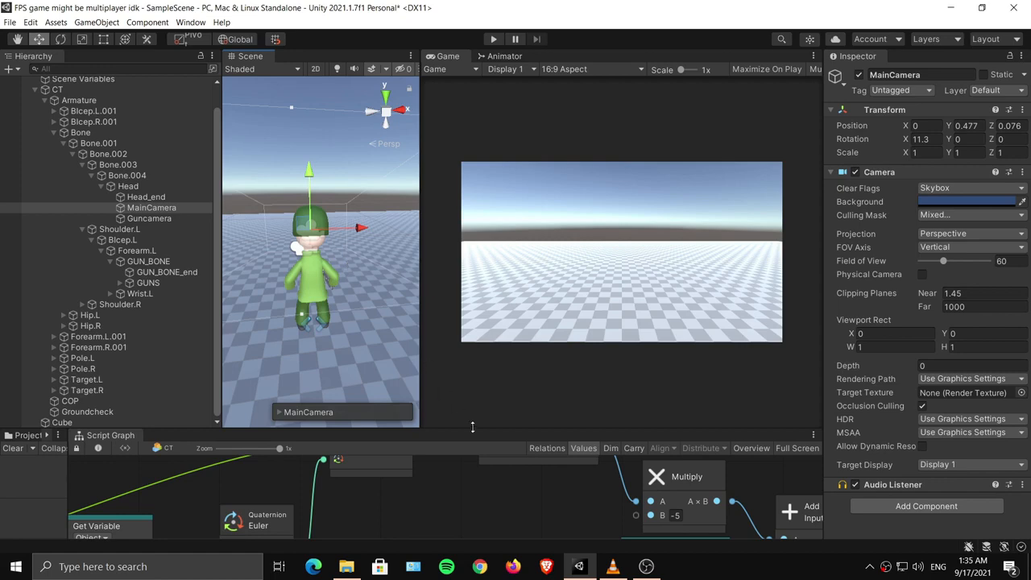
{"action": "left_click_drag", "start_coordinate": [483, 427], "coordinate": [477, 225]}
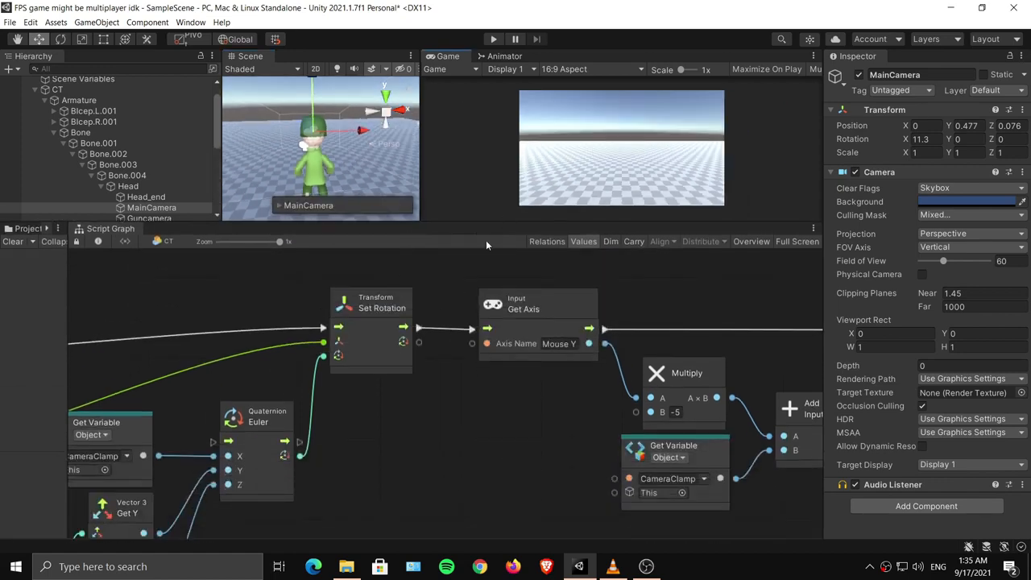
{"action": "middle_click_drag", "start_coordinate": [357, 356], "coordinate": [425, 345]}
{"action": "middle_click_drag", "start_coordinate": [262, 396], "coordinate": [320, 380]}
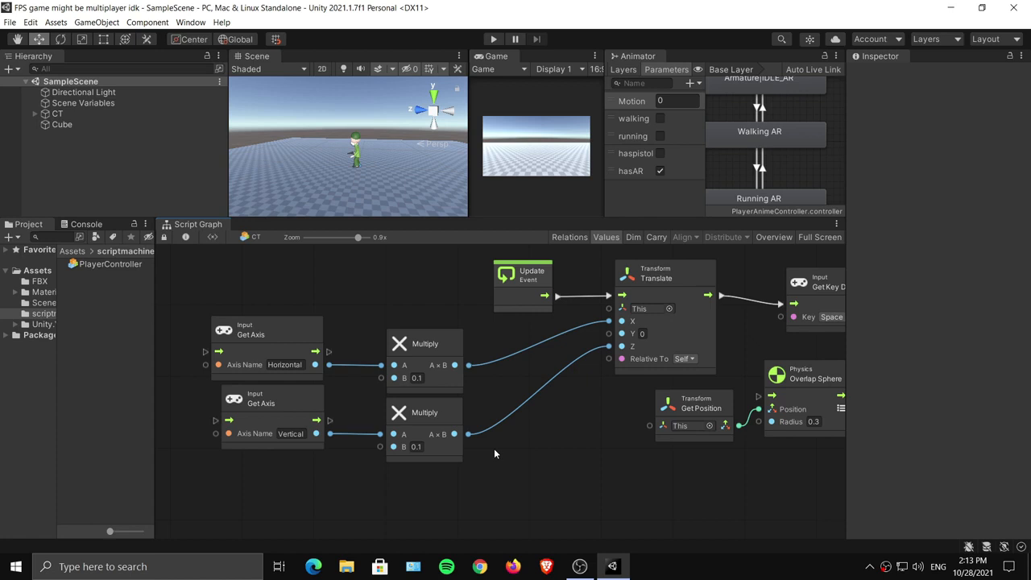
Move the Horizontal and Vertical Get Axis nodes with their Multiply nodes as a group farther away from Translate.
{"action": "middle_click_drag", "start_coordinate": [519, 429], "coordinate": [425, 325]}
{"action": "left_click_drag", "start_coordinate": [205, 301], "coordinate": [485, 447]}
{"action": "left_click_drag", "start_coordinate": [469, 376], "coordinate": [398, 367]}
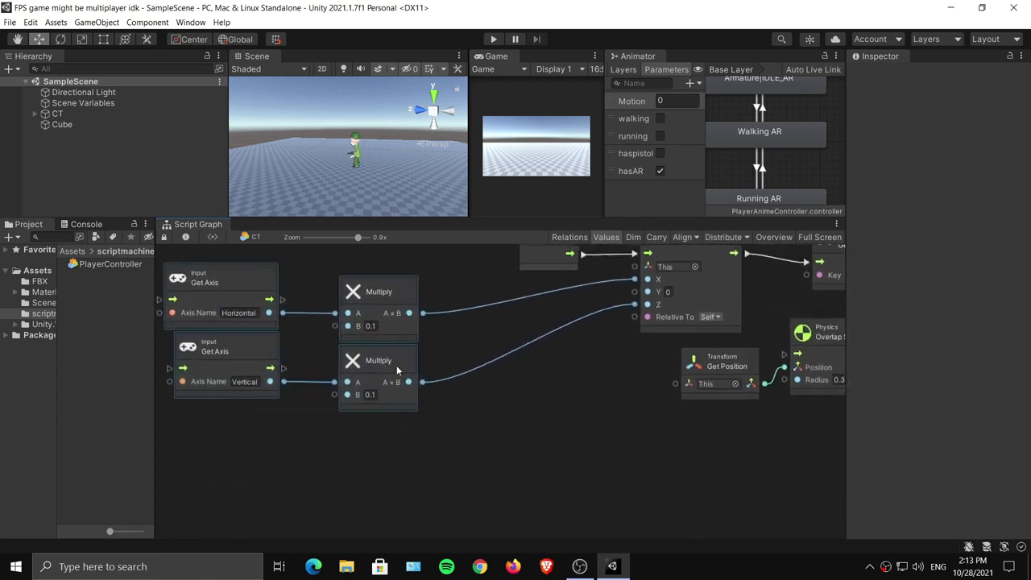
{"action": "left_click", "coordinate": [536, 392]}
{"action": "middle_click_drag", "start_coordinate": [541, 358], "coordinate": [544, 368]}
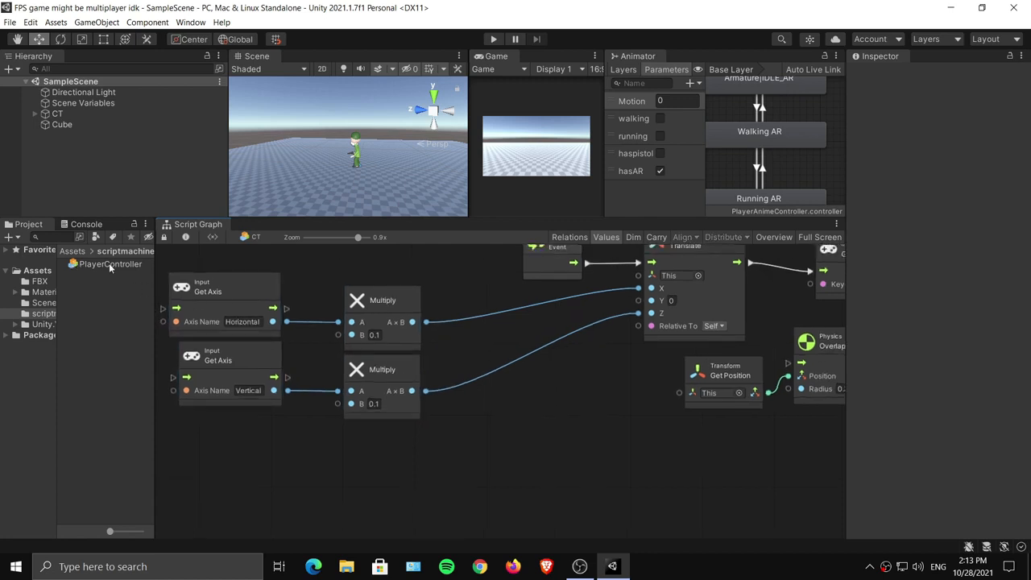
Add an Input Get Key node below the Vertical Get Axis node and set its key to Left Shift.
{"action": "middle_click_drag", "start_coordinate": [485, 393], "coordinate": [483, 339]}
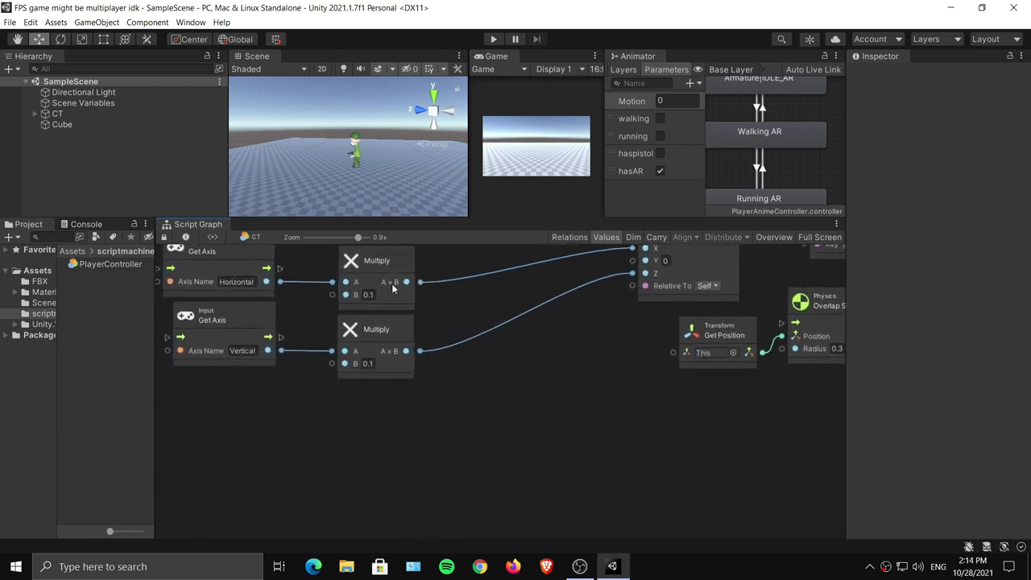
{"action": "middle_click_drag", "start_coordinate": [400, 352], "coordinate": [399, 355]}
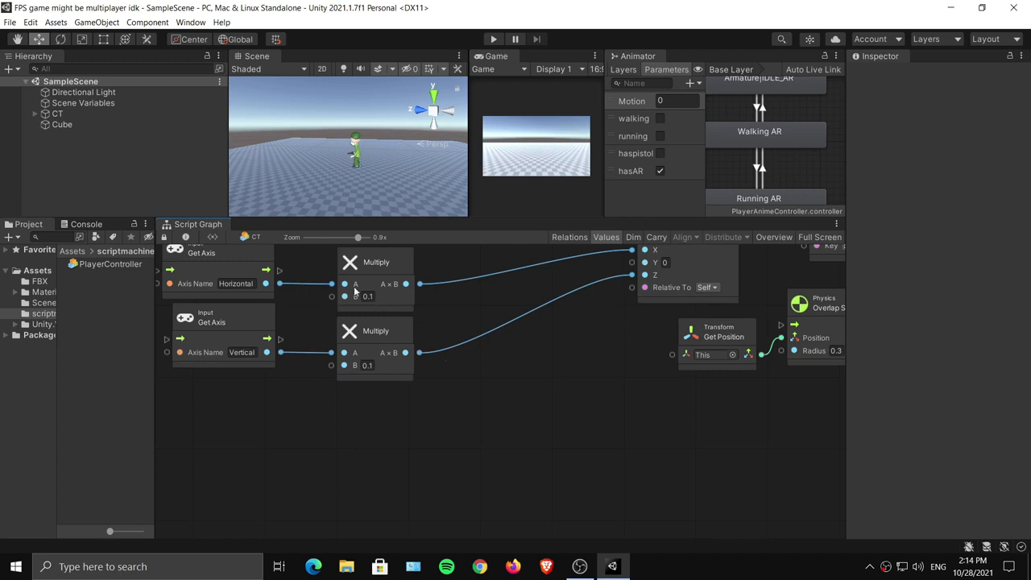
{"action": "right_click", "coordinate": [347, 398]}
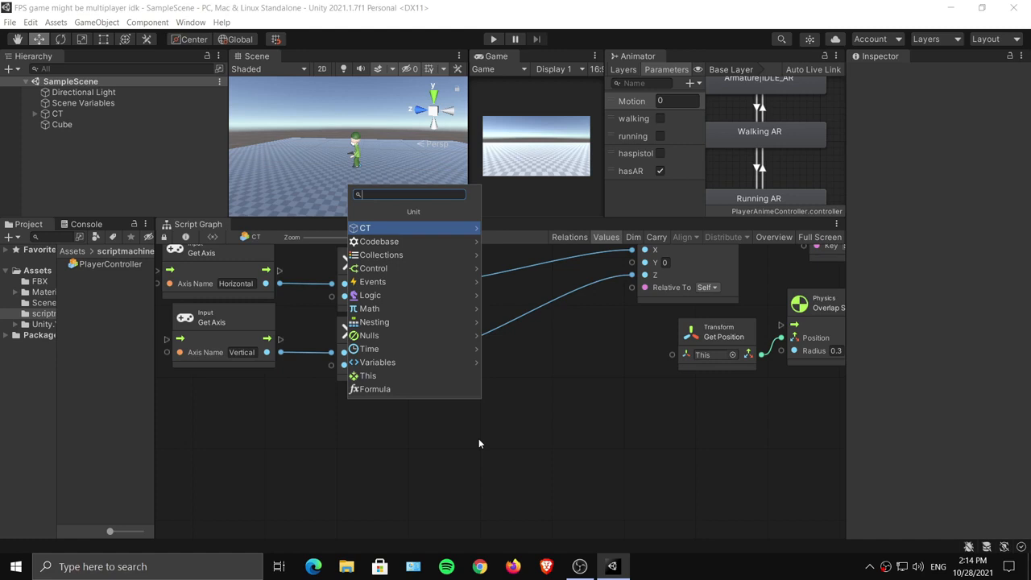
{"action": "type", "text": "get key"}
{"action": "left_click", "coordinate": [451, 230]}
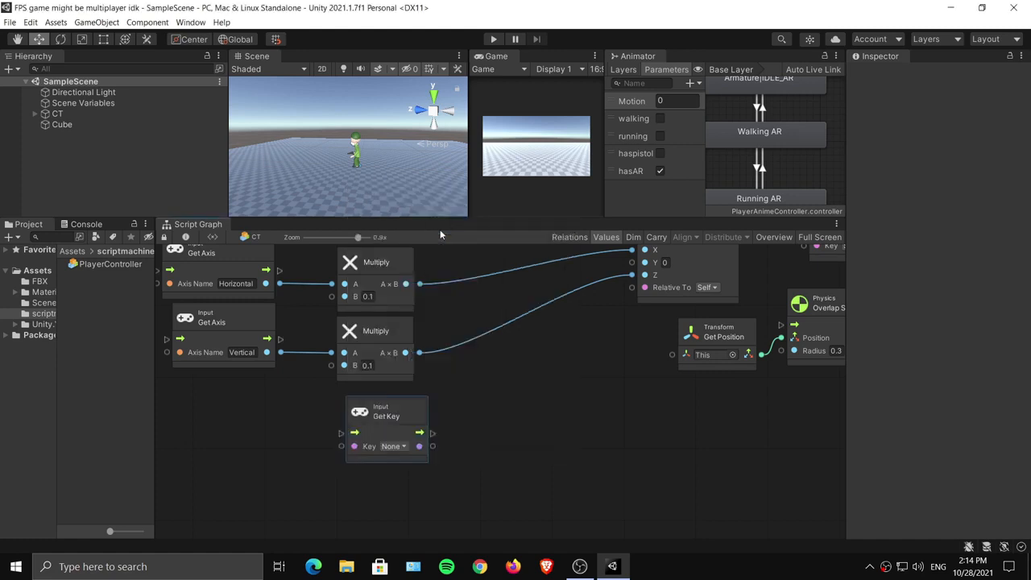
{"action": "left_click_drag", "start_coordinate": [423, 418], "coordinate": [288, 420]}
{"action": "left_click", "coordinate": [259, 447]}
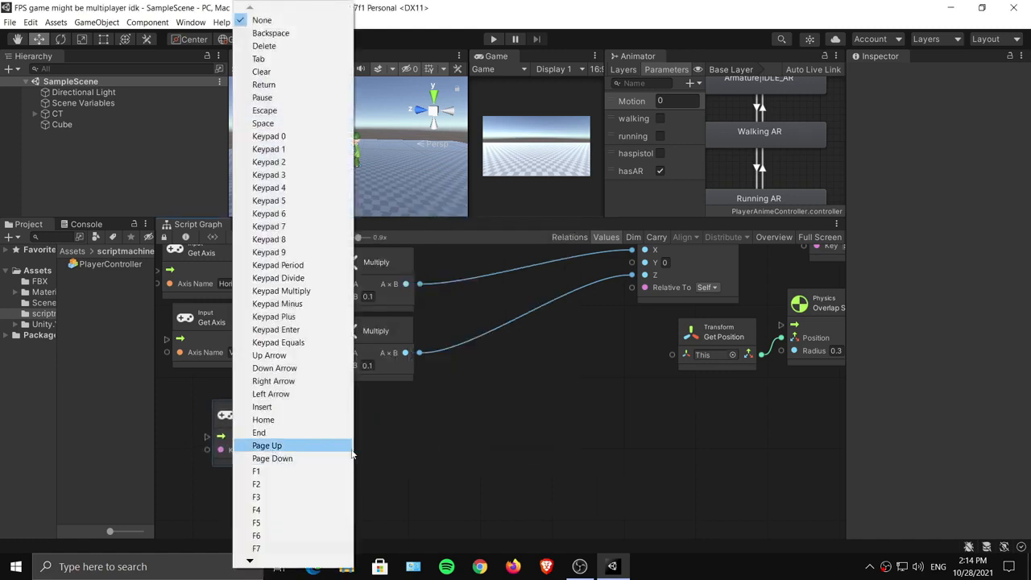
{"action": "key", "text": "Down"}
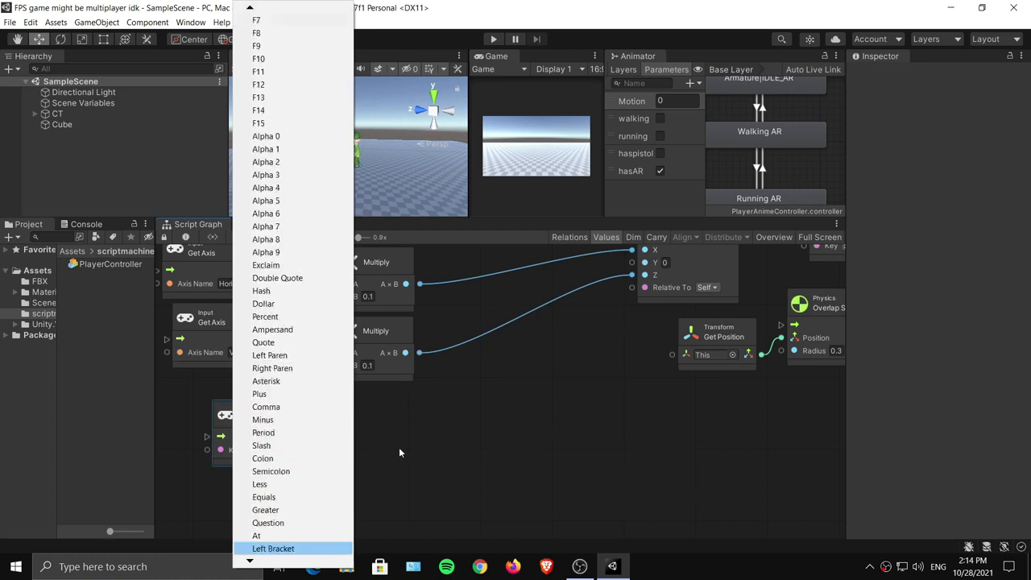
{"action": "key", "text": "Down"}
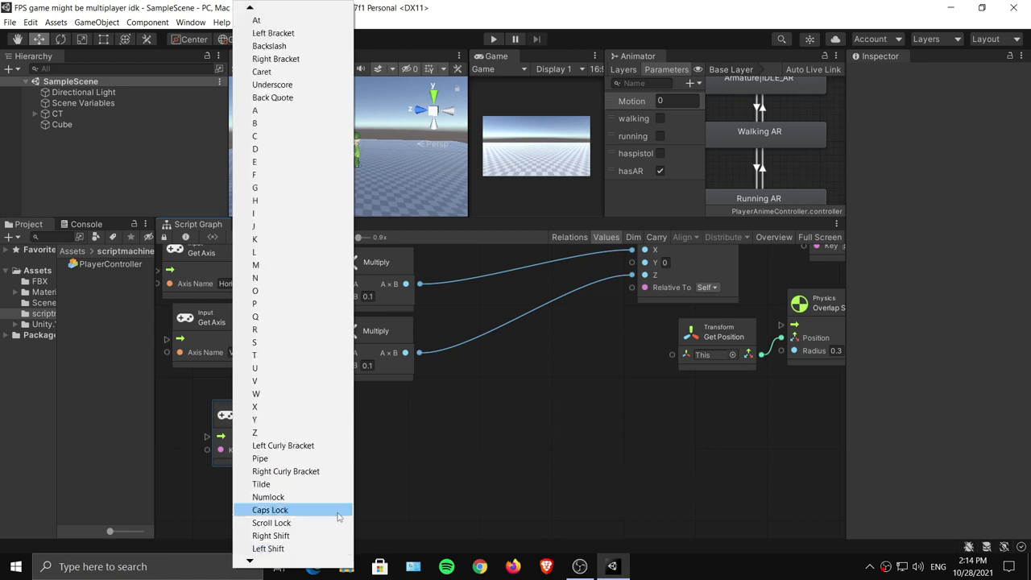
{"action": "left_click", "coordinate": [305, 548]}
Add a Select unit beside Get Key and connect the Left Shift key result to its condition input.
{"action": "right_click", "coordinate": [391, 429]}
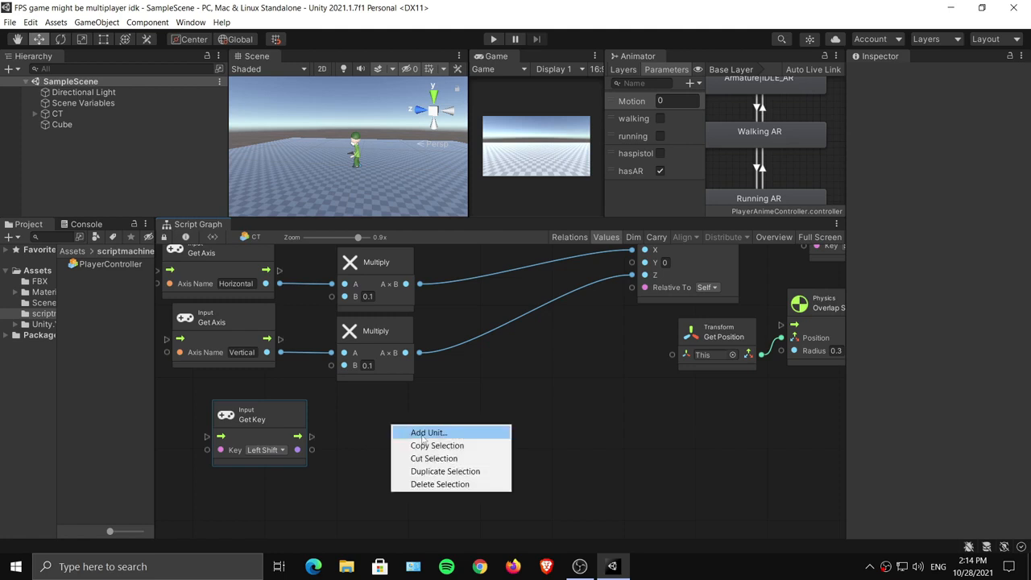
{"action": "left_click", "coordinate": [417, 430]}
{"action": "type", "text": "sele"}
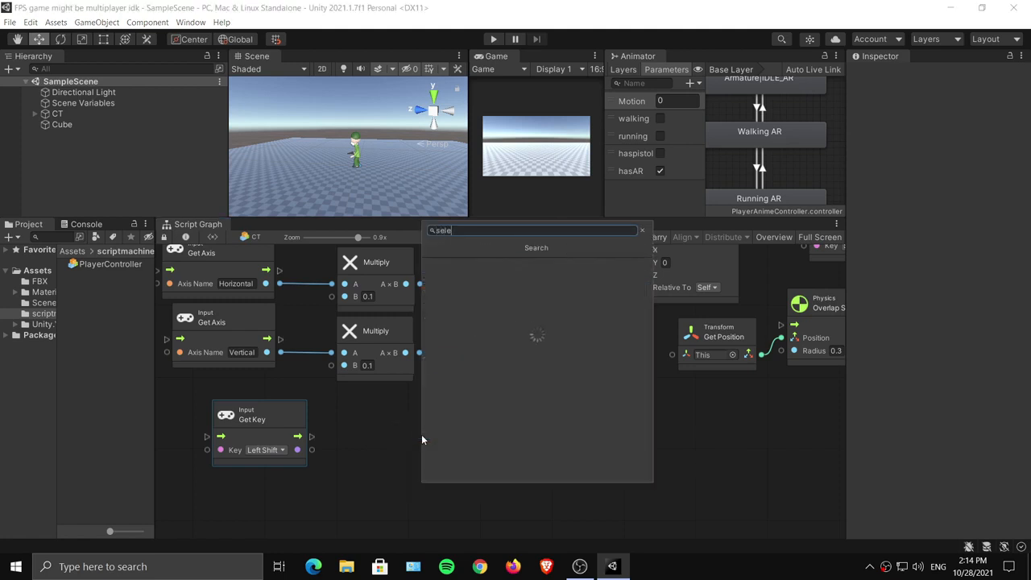
{"action": "key", "text": "Return"}
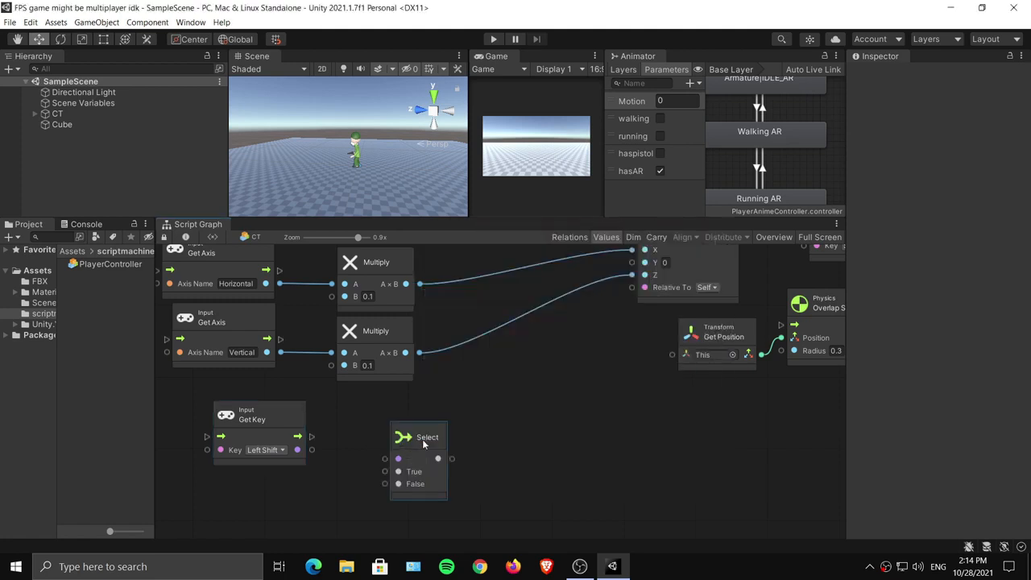
{"action": "left_click_drag", "start_coordinate": [313, 450], "coordinate": [396, 459]}
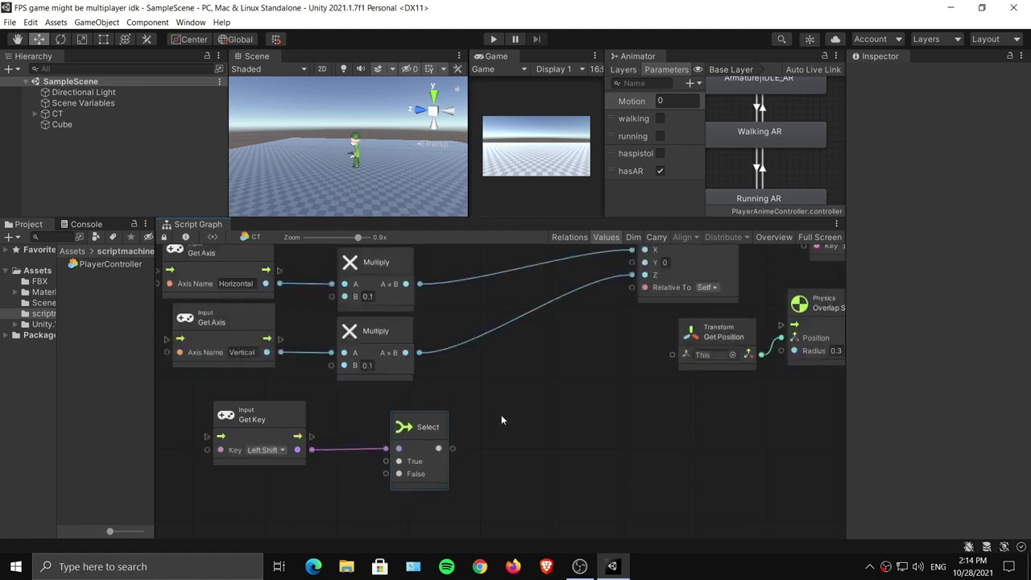
Reposition the Update event node higher and a little farther ahead of the Translate node.
{"action": "middle_click_drag", "start_coordinate": [449, 435], "coordinate": [465, 487]}
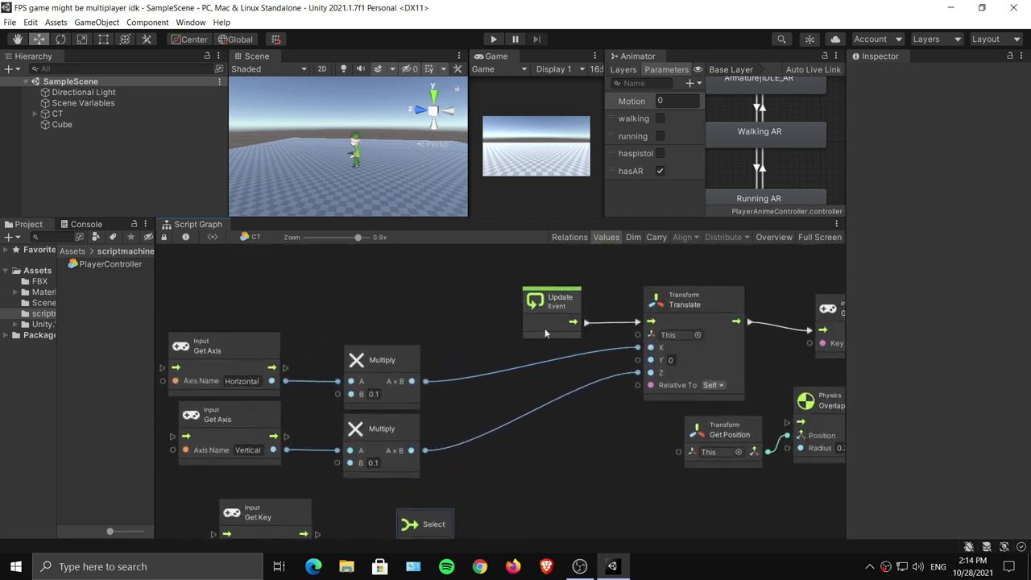
{"action": "left_click_drag", "start_coordinate": [545, 332], "coordinate": [217, 316]}
{"action": "middle_click_drag", "start_coordinate": [359, 382], "coordinate": [333, 417]}
{"action": "left_click_drag", "start_coordinate": [242, 321], "coordinate": [486, 313]}
Add a Float node with value 0.5 and connect it to the Select unit's True input.
{"action": "scroll", "coordinate": [450, 346], "scroll_direction": "down", "scroll_amount": 5}
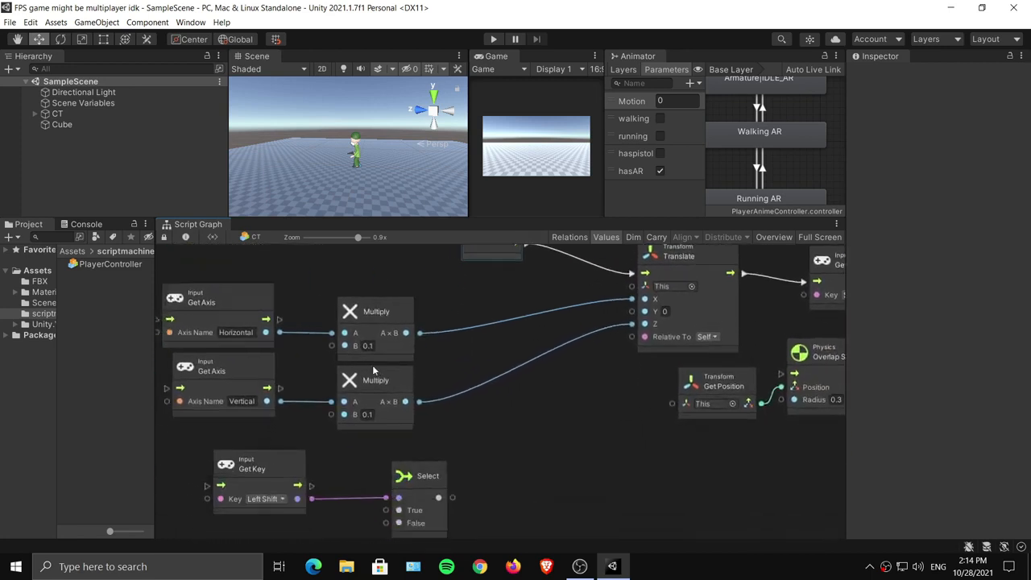
{"action": "scroll", "coordinate": [362, 402], "scroll_direction": "down", "scroll_amount": 5}
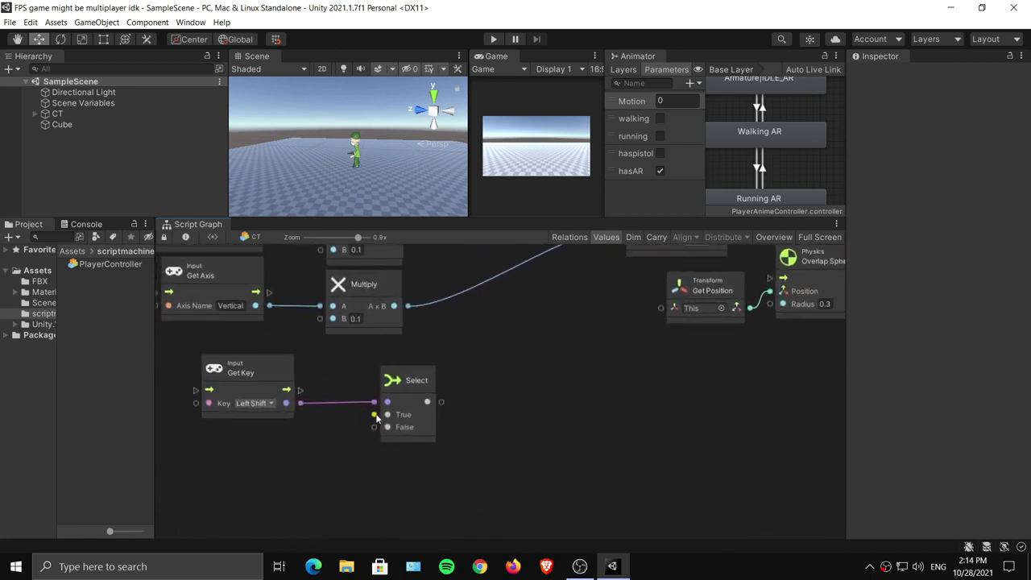
{"action": "left_click_drag", "start_coordinate": [376, 417], "coordinate": [293, 472]}
{"action": "left_click", "coordinate": [375, 271]}
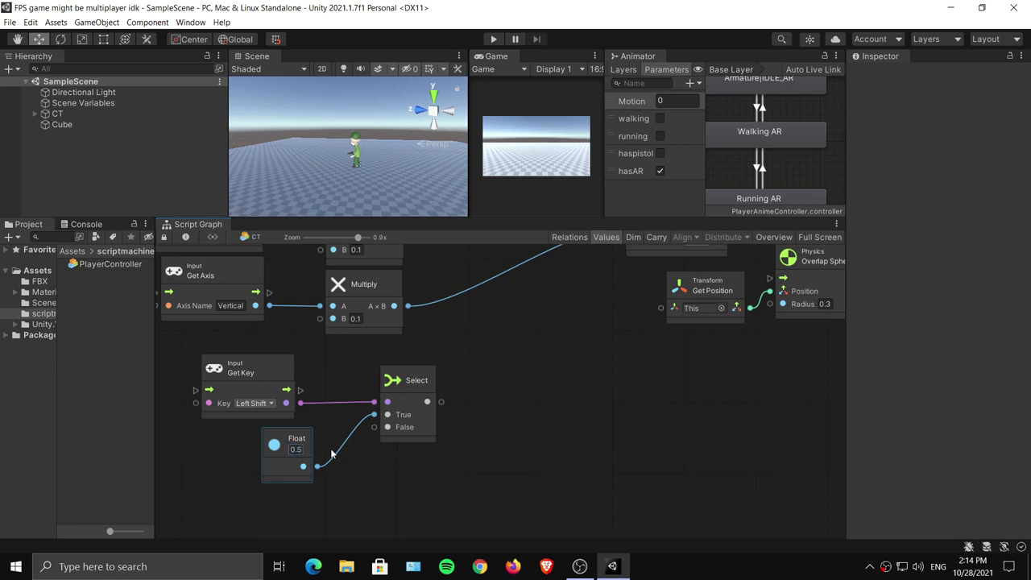
{"action": "left_click", "coordinate": [364, 474]}
{"action": "middle_click_drag", "start_coordinate": [364, 474], "coordinate": [395, 417]}
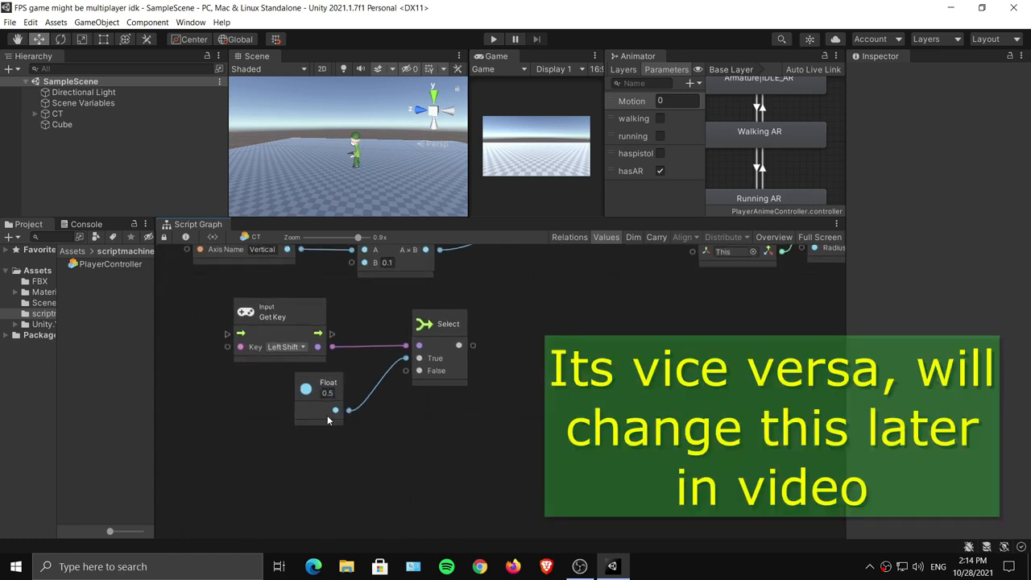
Duplicate the Float node, set the lower one to 1 and connect it to Select's False input.
{"action": "left_click_drag", "start_coordinate": [315, 413], "coordinate": [304, 467]}
{"action": "key", "text": "ctrl+d"}
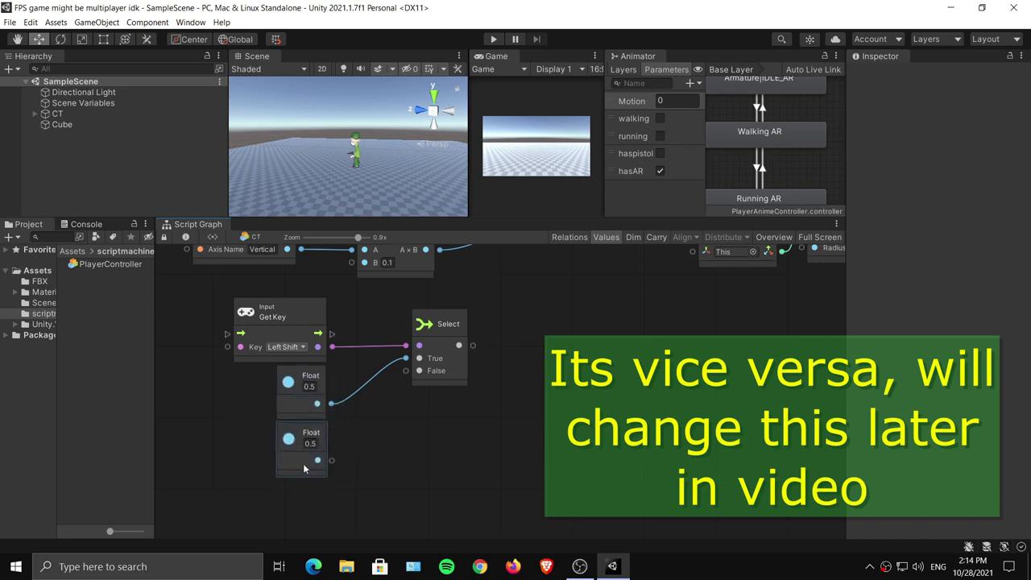
{"action": "type", "text": "1"}
{"action": "left_click", "coordinate": [370, 465]}
{"action": "left_click_drag", "start_coordinate": [331, 459], "coordinate": [410, 370]}
Duplicate the horizontal Multiply node, place the copy before Translate and connect the original's product to its A input.
{"action": "middle_click_drag", "start_coordinate": [463, 363], "coordinate": [364, 482]}
{"action": "middle_click_drag", "start_coordinate": [419, 433], "coordinate": [402, 451]}
{"action": "left_click", "coordinate": [311, 312]}
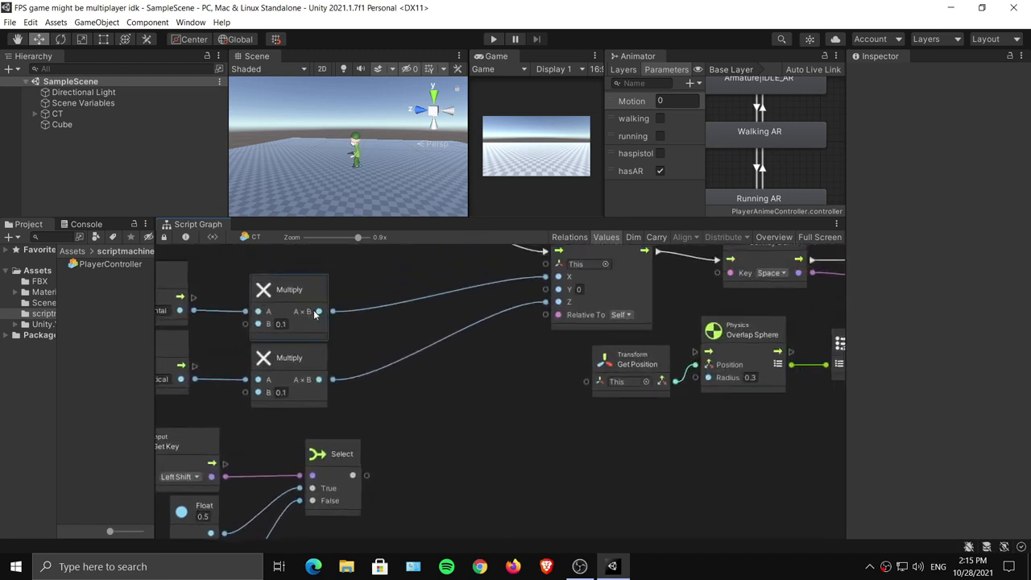
{"action": "key", "text": "ctrl+d"}
{"action": "left_click_drag", "start_coordinate": [314, 315], "coordinate": [429, 295]}
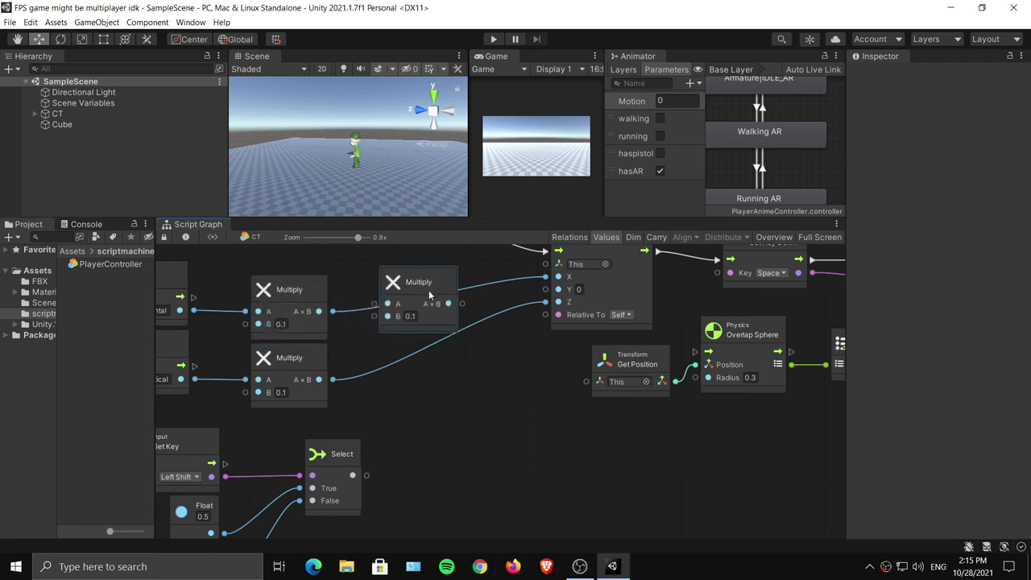
{"action": "left_click_drag", "start_coordinate": [333, 313], "coordinate": [380, 305]}
{"action": "left_click_drag", "start_coordinate": [400, 295], "coordinate": [423, 295]}
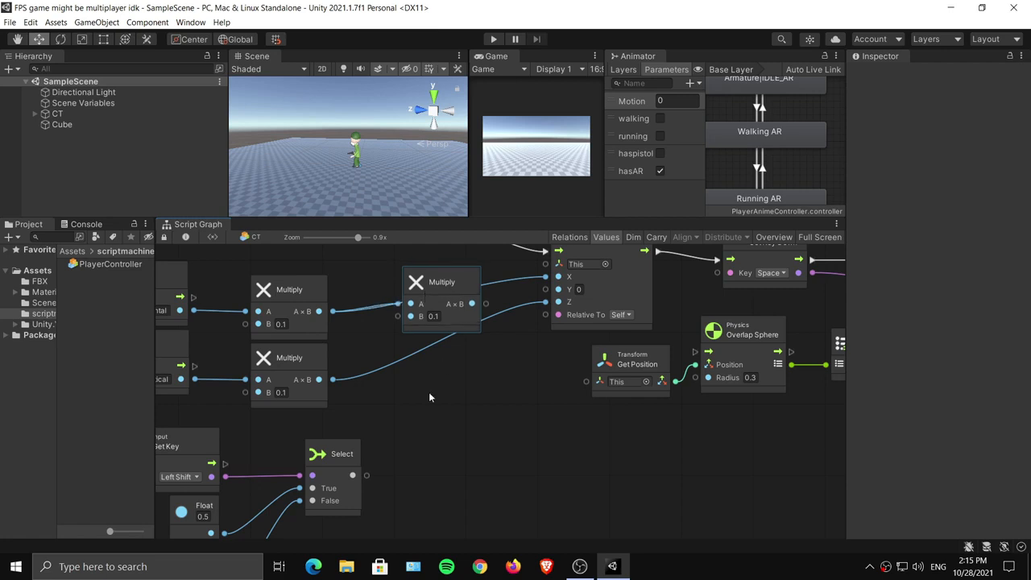
Connect Select's output to the new Multiply's B input and that Multiply's product to Translate's X.
{"action": "left_click_drag", "start_coordinate": [366, 478], "coordinate": [410, 316]}
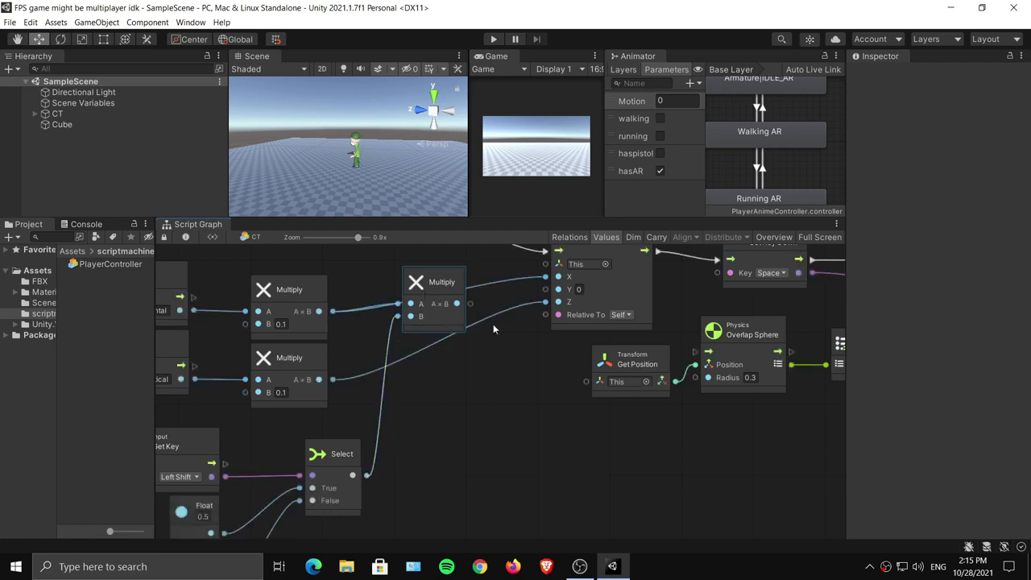
{"action": "middle_click_drag", "start_coordinate": [466, 351], "coordinate": [451, 387]}
{"action": "left_click_drag", "start_coordinate": [456, 343], "coordinate": [529, 312]}
Duplicate the second-stage Multiply for the vertical axis, feeding it the vertical product and Select's output and sending its result to Translate's Z.
{"action": "left_click_drag", "start_coordinate": [411, 350], "coordinate": [459, 385]}
{"action": "key", "text": "ctrl+d"}
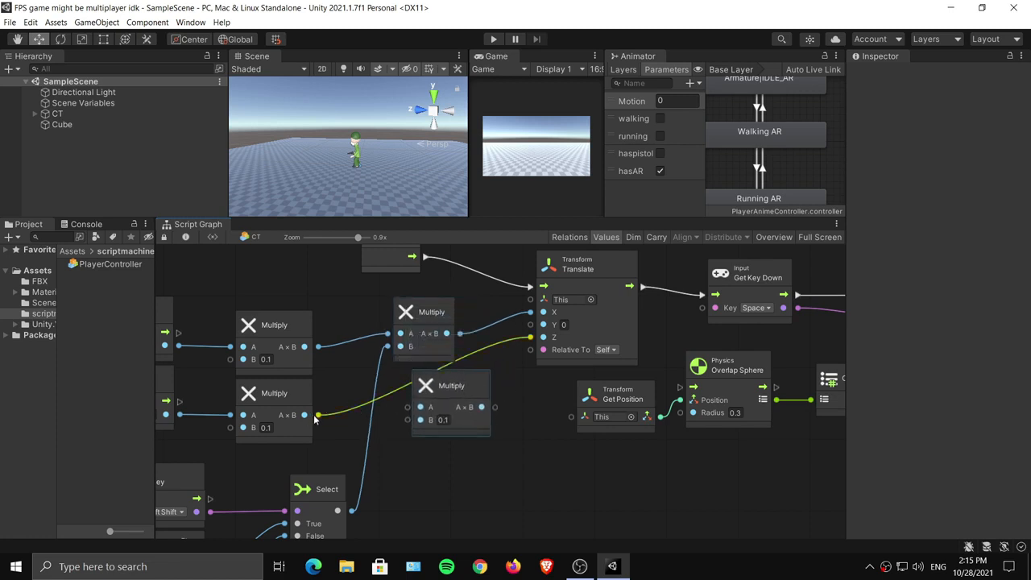
{"action": "left_click_drag", "start_coordinate": [317, 416], "coordinate": [409, 407]}
{"action": "left_click_drag", "start_coordinate": [352, 509], "coordinate": [415, 419]}
{"action": "left_click_drag", "start_coordinate": [480, 407], "coordinate": [529, 338]}
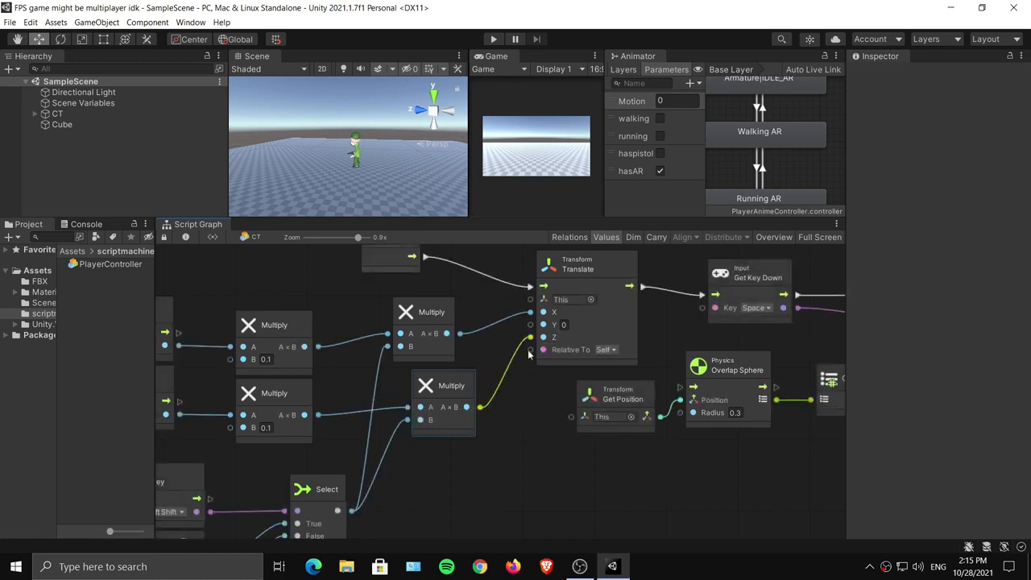
Nudge the Select unit into place beside the Left Shift Get Key node.
{"action": "middle_click_drag", "start_coordinate": [471, 379], "coordinate": [634, 304]}
{"action": "left_click_drag", "start_coordinate": [480, 422], "coordinate": [472, 422]}
{"action": "middle_click_drag", "start_coordinate": [543, 377], "coordinate": [504, 414]}
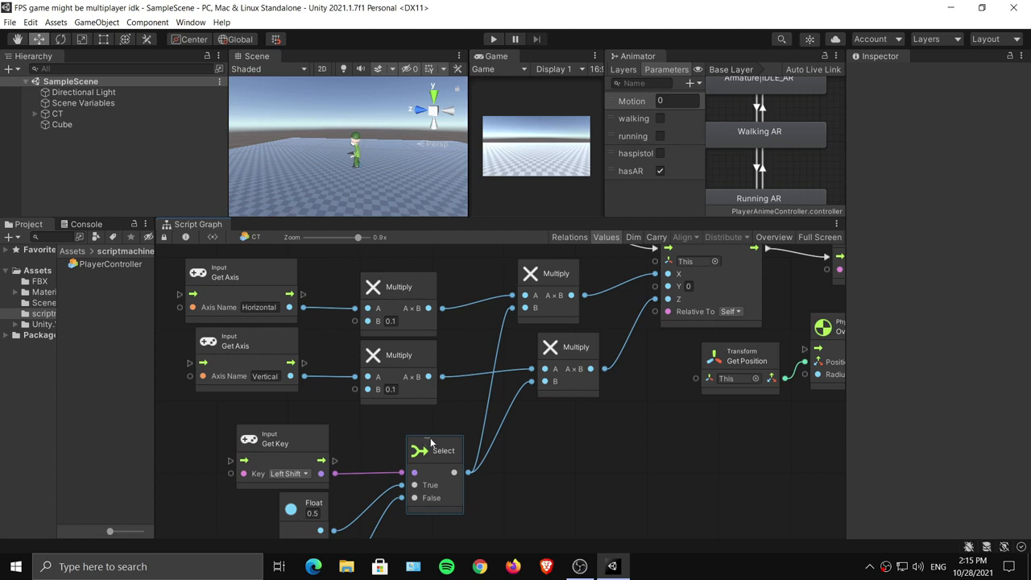
{"action": "left_click_drag", "start_coordinate": [433, 454], "coordinate": [433, 454]}
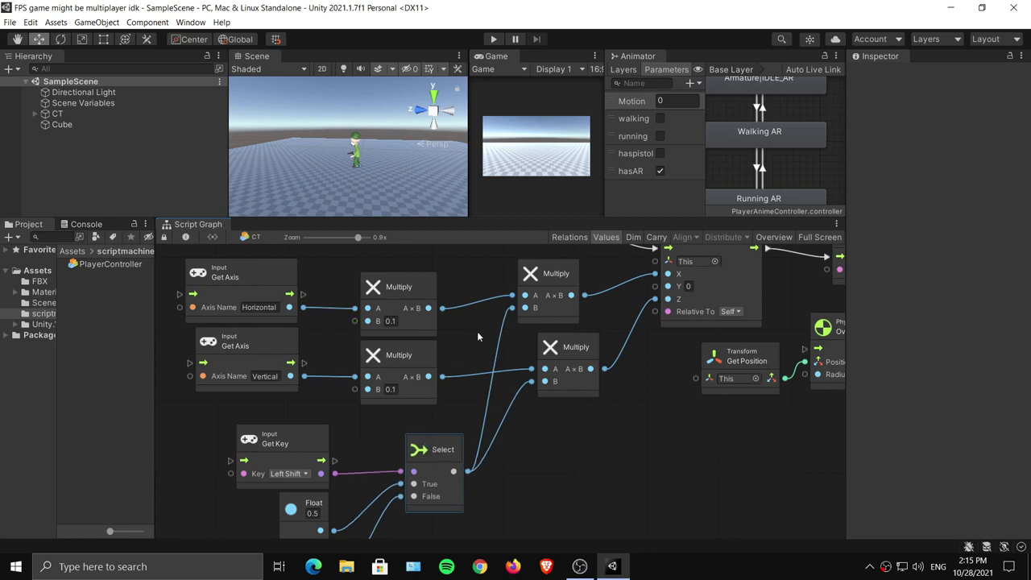
{"action": "middle_click_drag", "start_coordinate": [708, 355], "coordinate": [399, 445]}
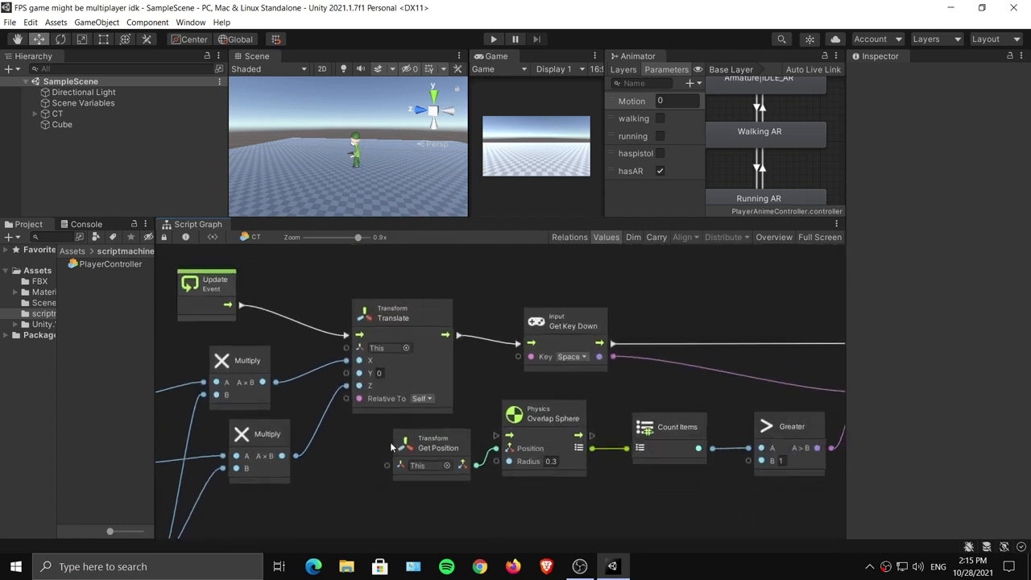
{"action": "middle_click_drag", "start_coordinate": [550, 372], "coordinate": [356, 390]}
{"action": "middle_click_drag", "start_coordinate": [505, 390], "coordinate": [611, 327]}
{"action": "middle_click_drag", "start_coordinate": [302, 393], "coordinate": [369, 409]}
{"action": "middle_click_drag", "start_coordinate": [248, 348], "coordinate": [477, 313]}
{"action": "mouse_move", "coordinate": [406, 218]}
{"action": "left_mouse_down"}
{"action": "mouse_move", "coordinate": [405, 230]}
{"action": "mouse_move", "coordinate": [405, 217]}
{"action": "left_mouse_up"}
{"action": "right_click", "coordinate": [95, 314]}
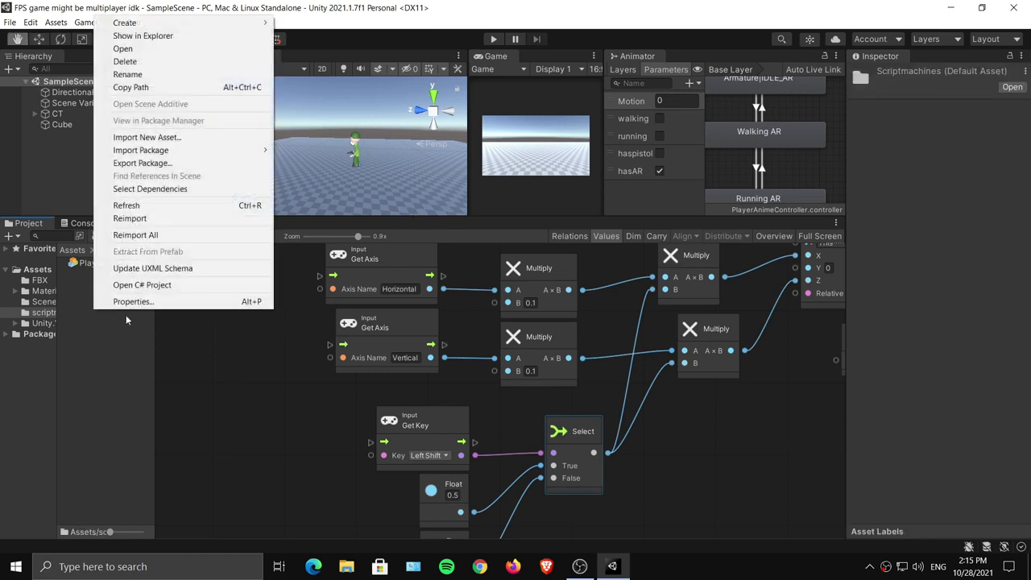
{"action": "left_click", "coordinate": [125, 315]}
Add a second Script Machine component to the CT object.
{"action": "left_click", "coordinate": [55, 114]}
{"action": "key", "text": "w"}
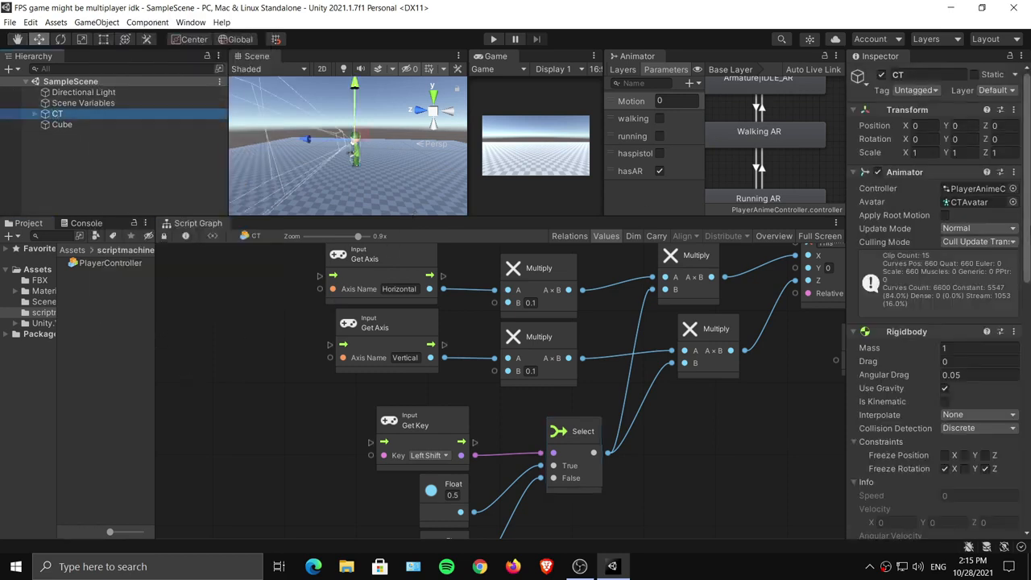
{"action": "scroll", "coordinate": [934, 323], "scroll_direction": "down", "scroll_amount": 10}
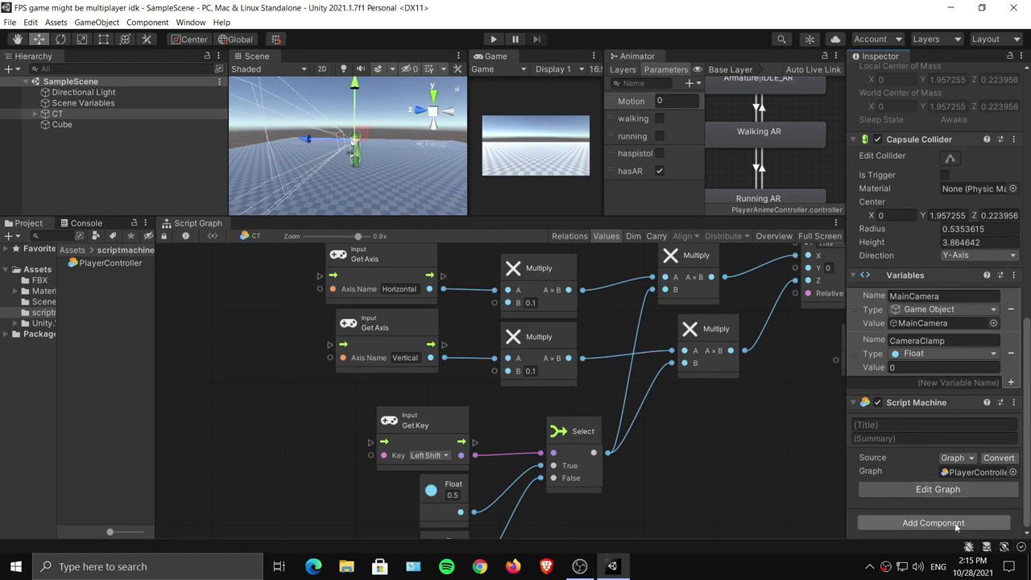
{"action": "left_click", "coordinate": [954, 522]}
{"action": "type", "text": "script"}
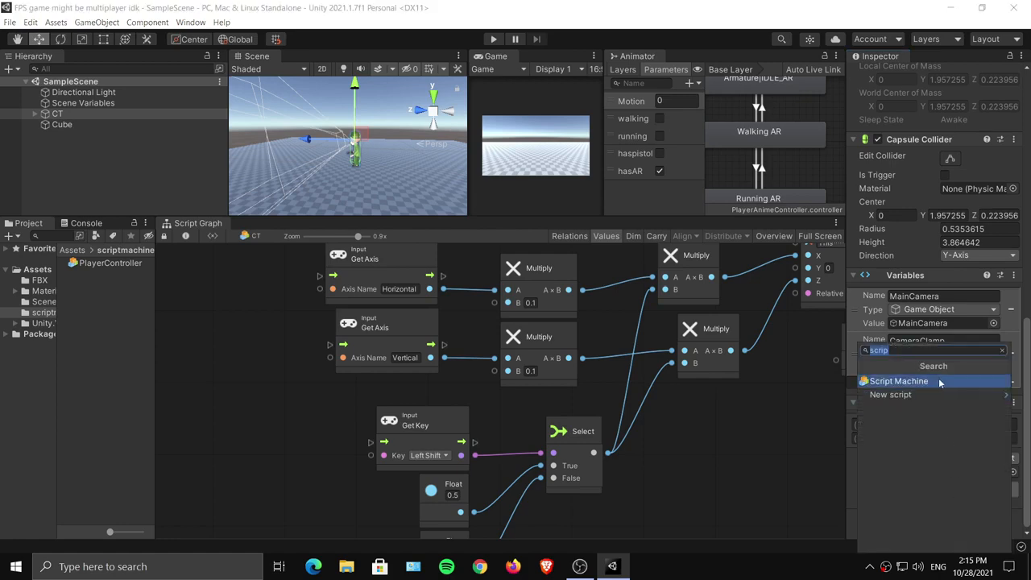
{"action": "left_click", "coordinate": [938, 378]}
{"action": "scroll", "coordinate": [934, 402], "scroll_direction": "down", "scroll_amount": 2}
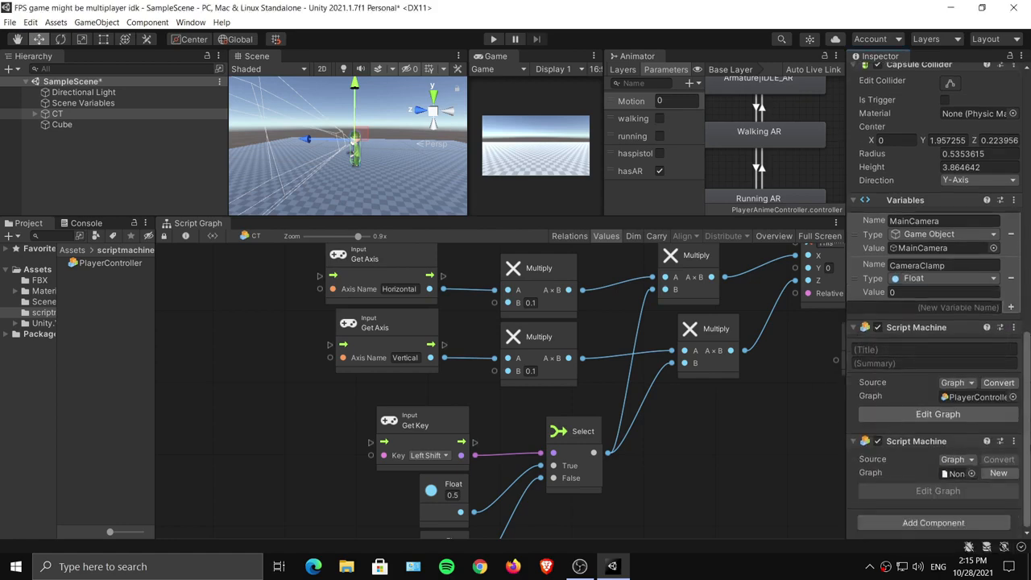
Create a graph asset named AnimtionController in the scriptmachines folder for CT's second Script Machine.
{"action": "left_click", "coordinate": [997, 473]}
{"action": "double_click", "coordinate": [438, 247]}
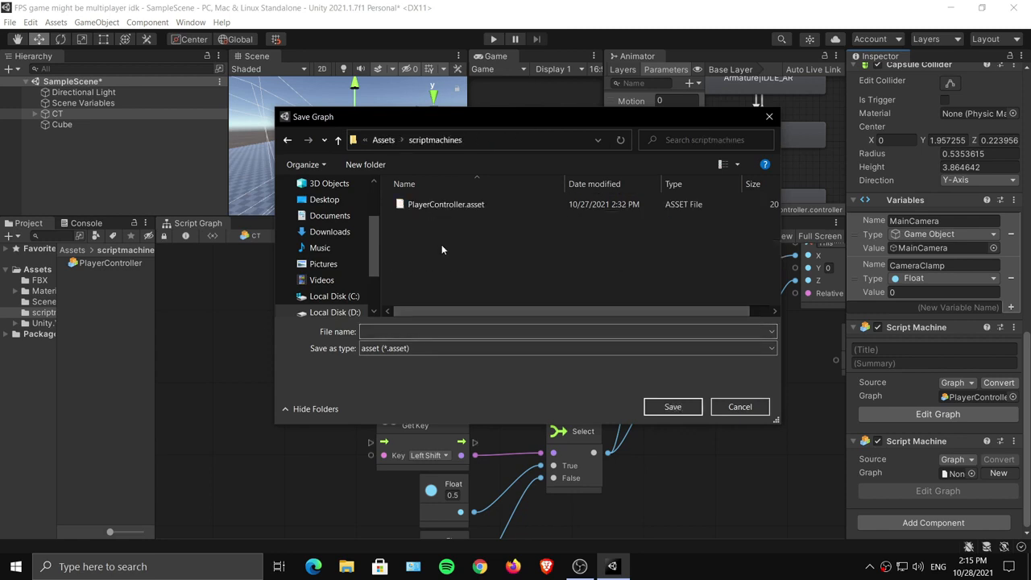
{"action": "left_click", "coordinate": [418, 331]}
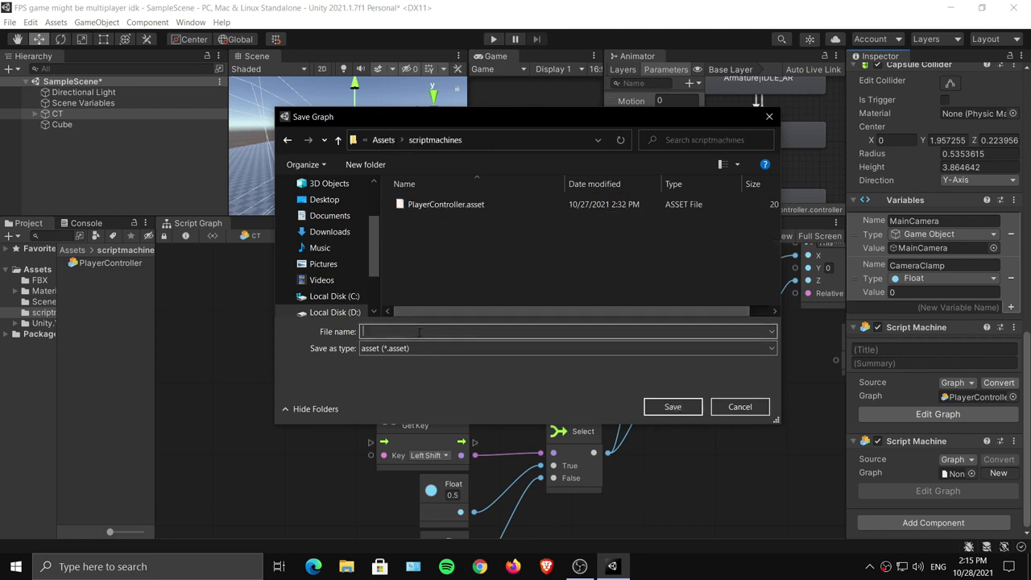
{"action": "type", "text": "AnimtionController"}
{"action": "key", "text": "Return"}
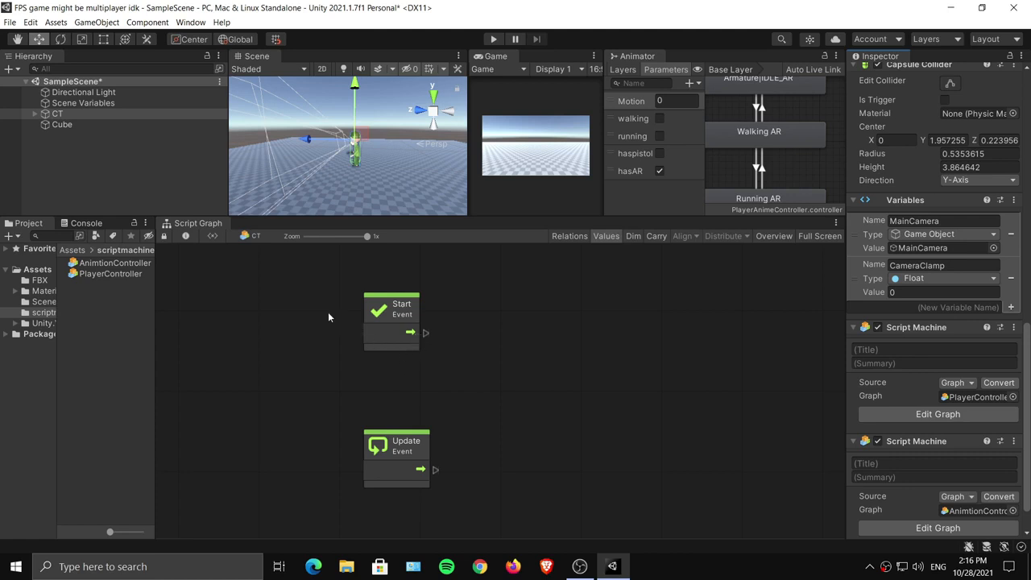
Move the Start and Update events farther apart in the new graph, leaving free space around Update.
{"action": "left_click_drag", "start_coordinate": [328, 312], "coordinate": [441, 483]}
{"action": "left_click_drag", "start_coordinate": [390, 332], "coordinate": [329, 289]}
{"action": "left_click_drag", "start_coordinate": [392, 471], "coordinate": [331, 491]}
{"action": "middle_click_drag", "start_coordinate": [417, 384], "coordinate": [412, 329]}
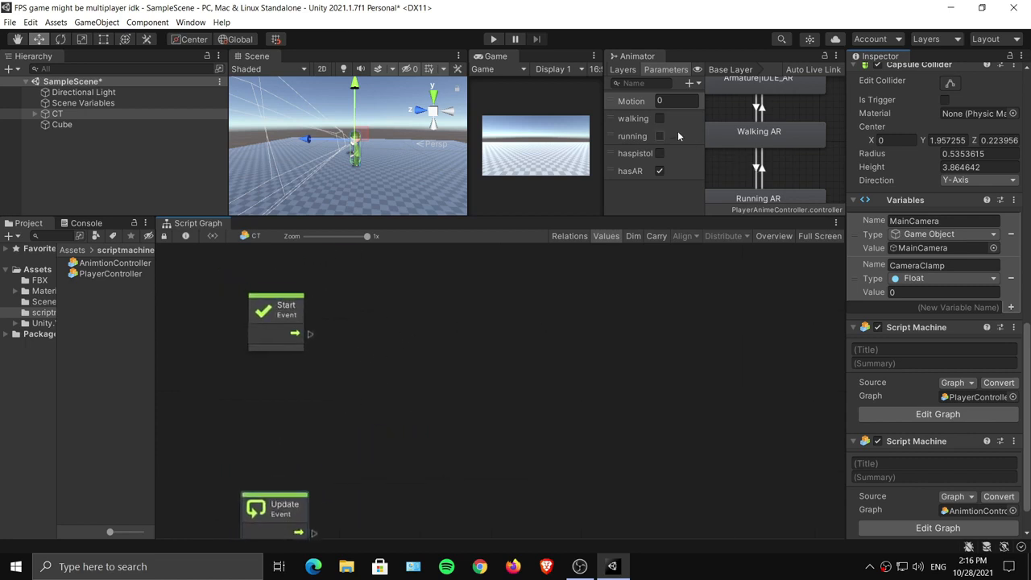
{"action": "scroll", "coordinate": [451, 382], "scroll_direction": "down", "scroll_amount": 3}
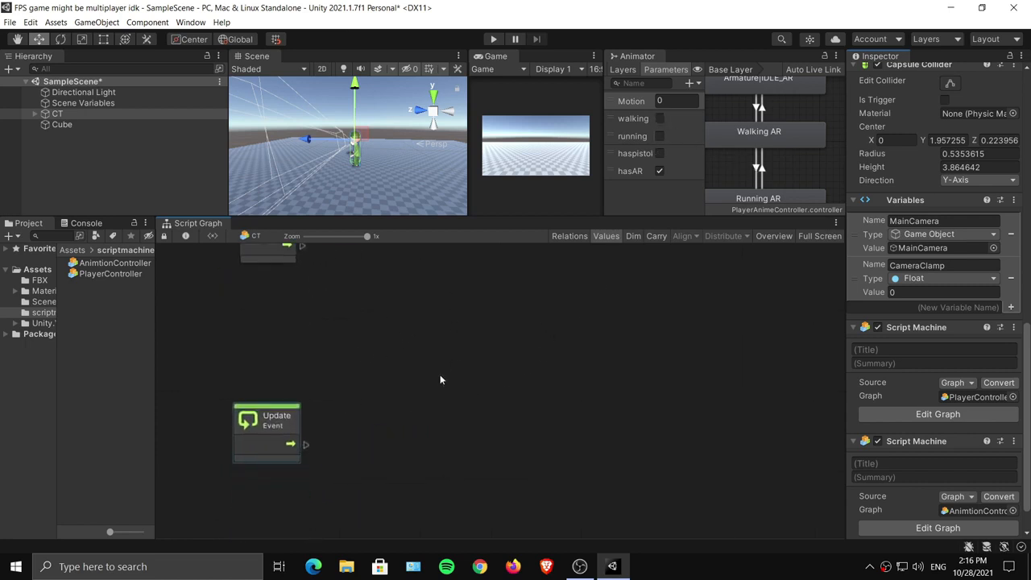
{"action": "middle_click_drag", "start_coordinate": [440, 378], "coordinate": [418, 316]}
{"action": "left_click_drag", "start_coordinate": [260, 367], "coordinate": [272, 354]}
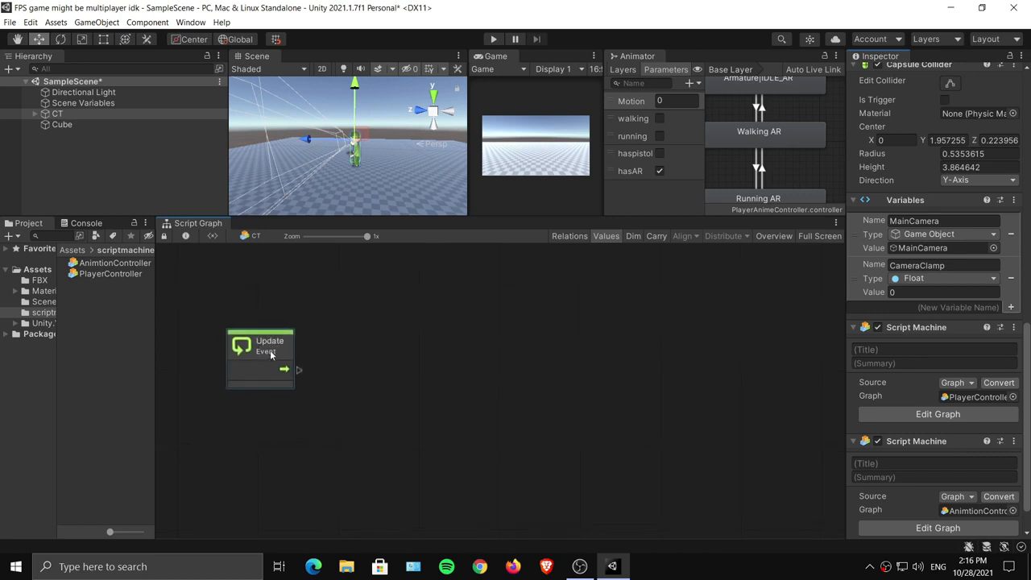
Enlarge the Animator view and toggle its running and walking parameters on and off.
{"action": "left_click_drag", "start_coordinate": [445, 216], "coordinate": [484, 289]}
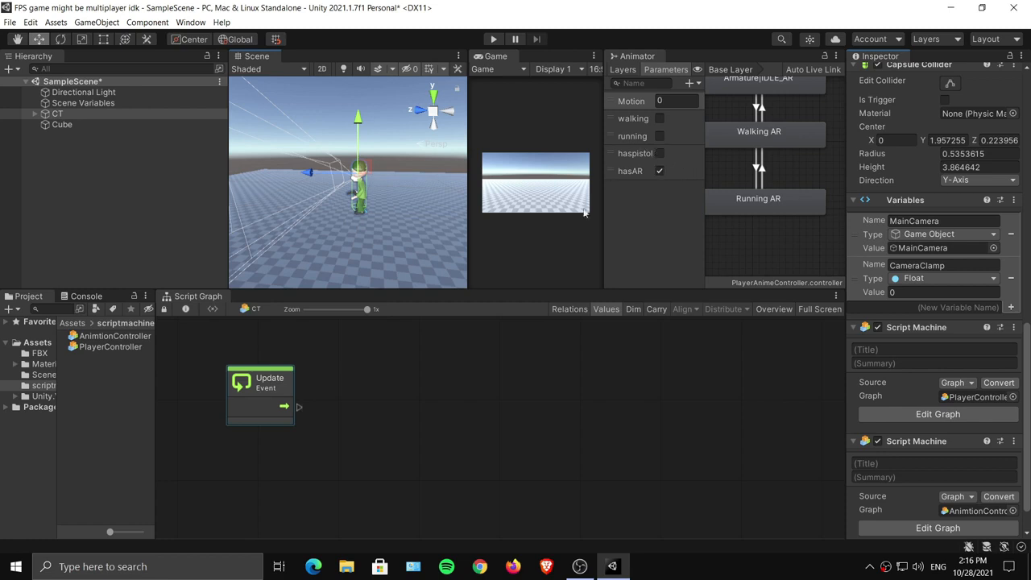
{"action": "left_click", "coordinate": [659, 136]}
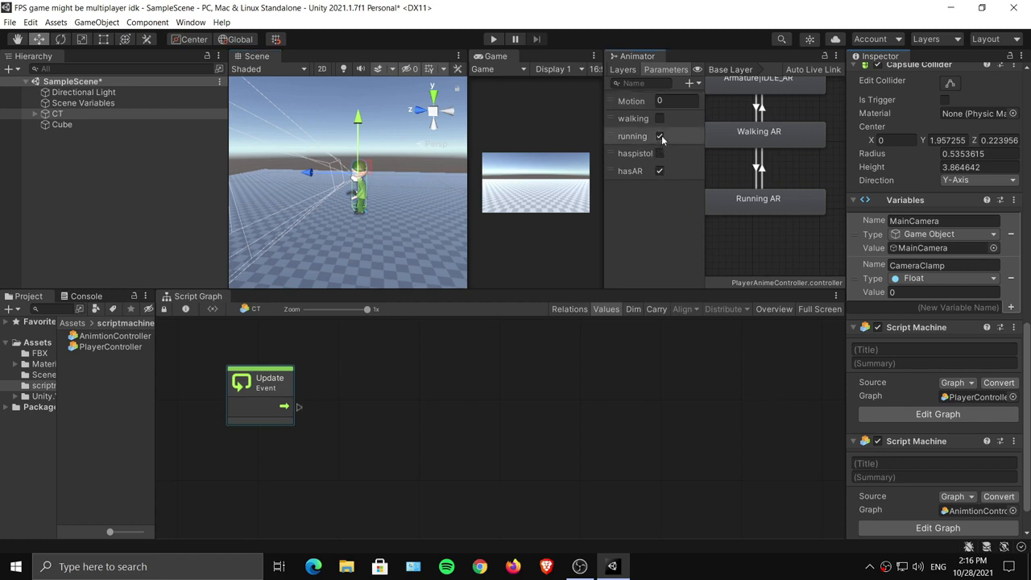
{"action": "left_click", "coordinate": [659, 119]}
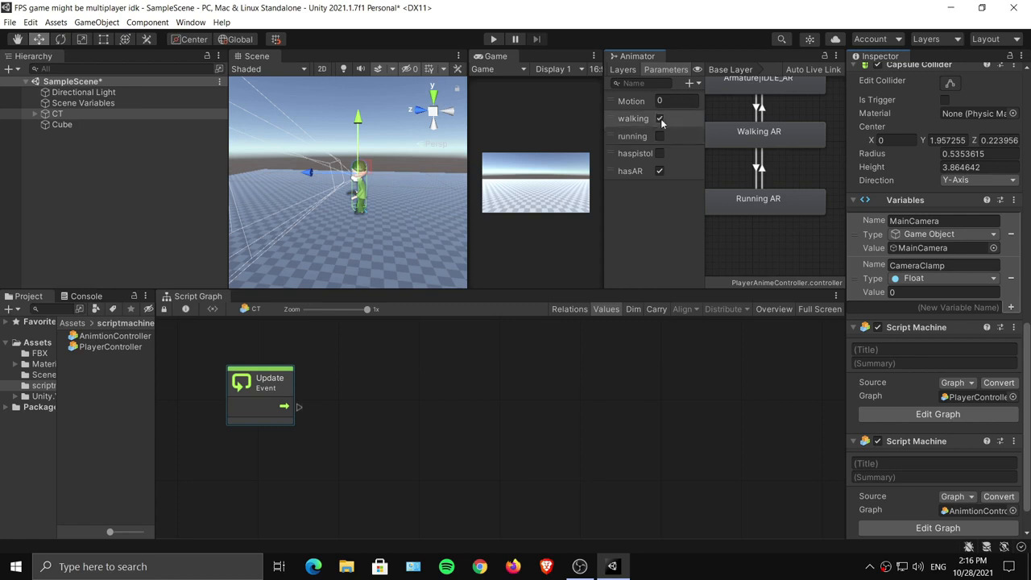
Add an Input Get Key (Key) unit below the Update event.
{"action": "middle_click_drag", "start_coordinate": [354, 416], "coordinate": [350, 380]}
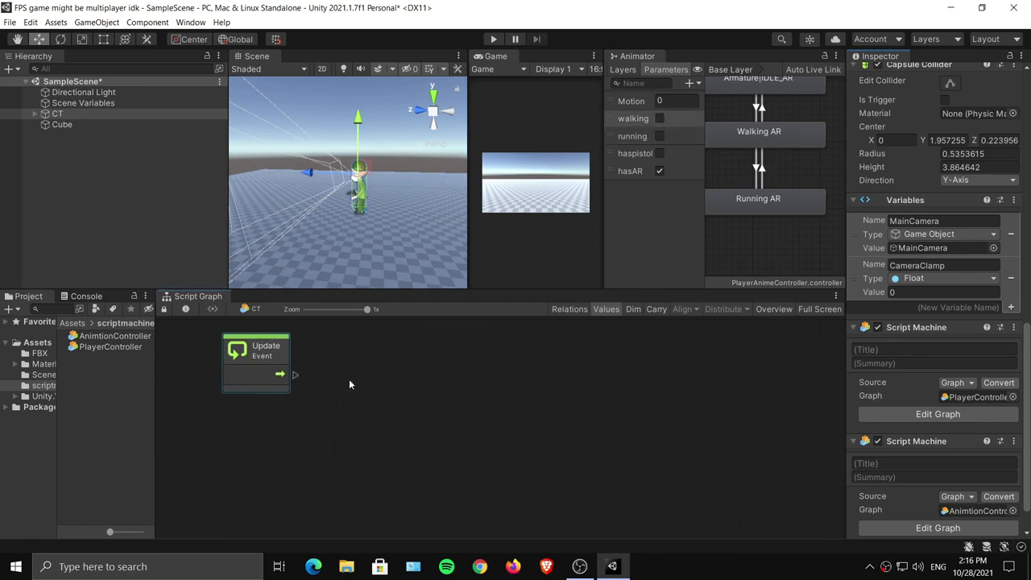
{"action": "right_click", "coordinate": [346, 391]}
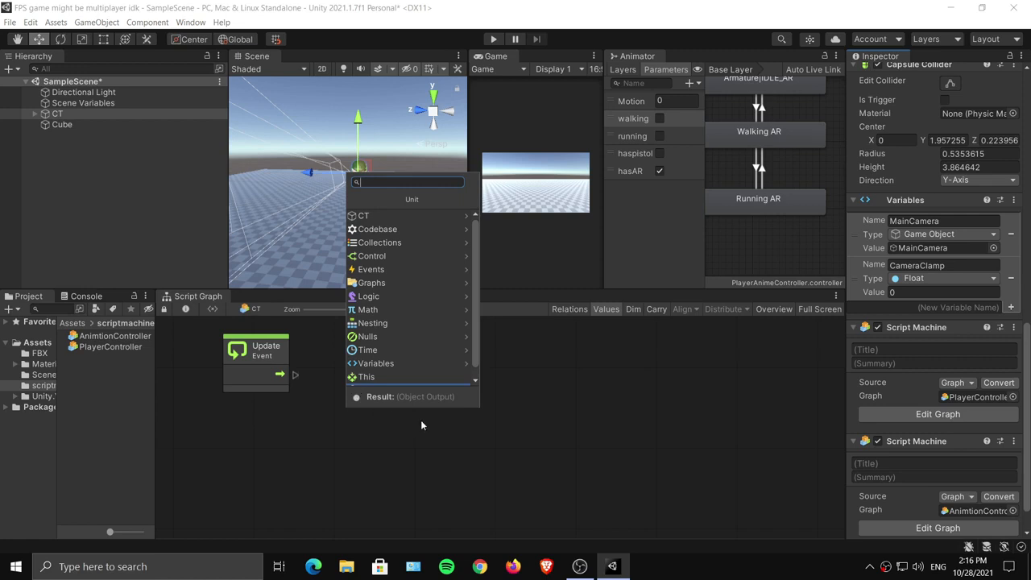
{"action": "type", "text": "get"}
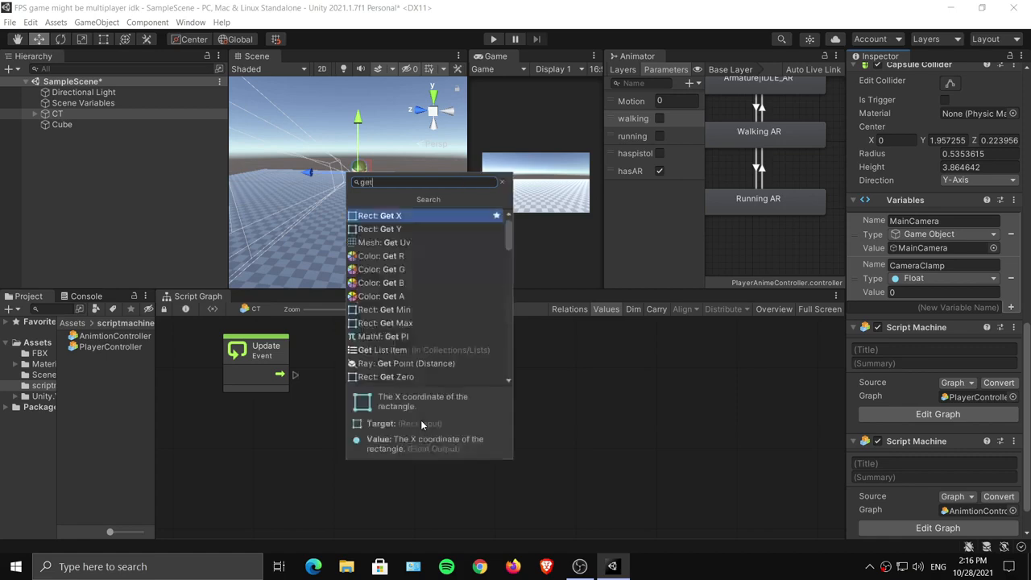
{"action": "type", "text": " key"}
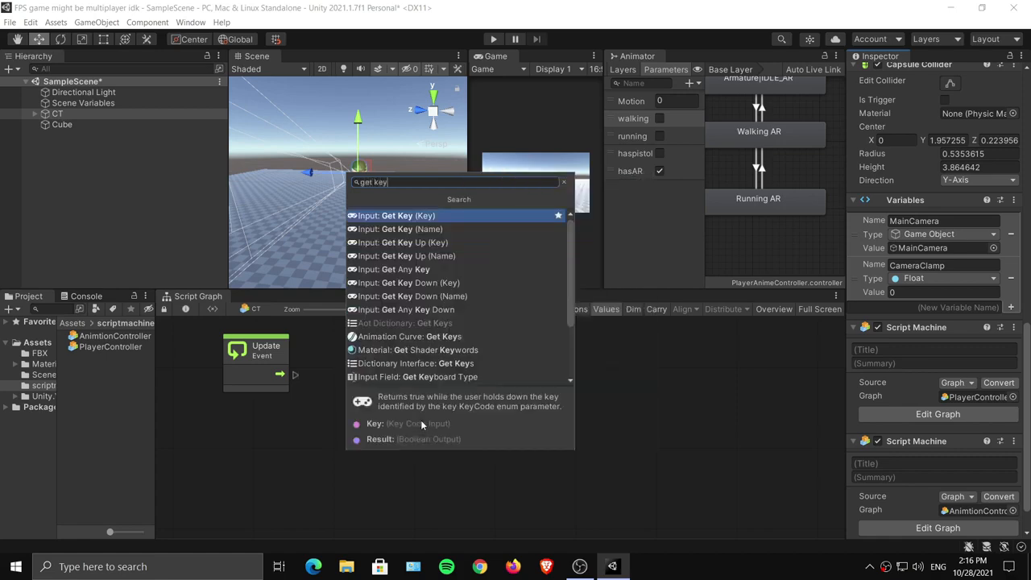
{"action": "left_click", "coordinate": [444, 220]}
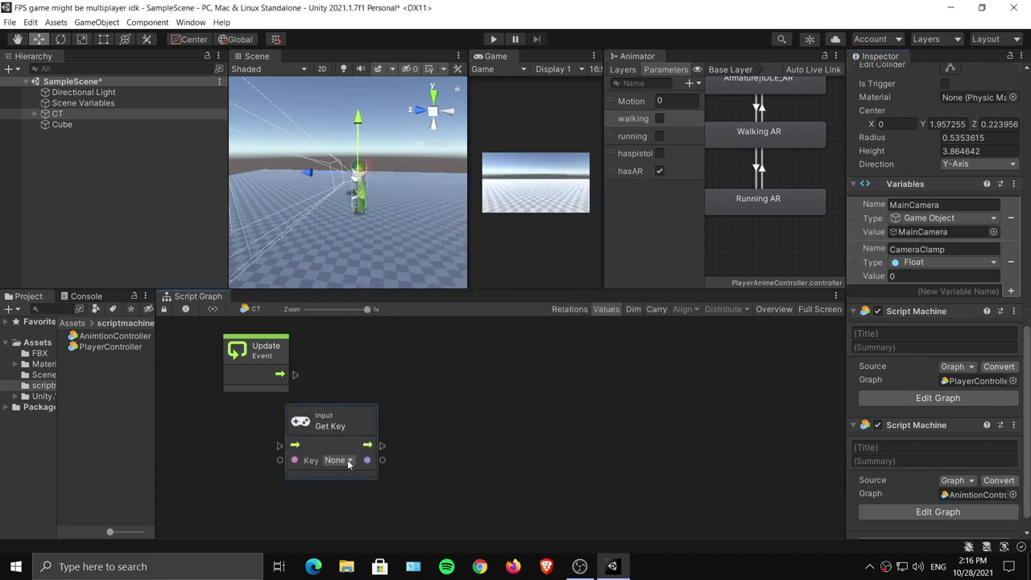
Set the Get Key unit's key to Left Shift and position the unit directly beneath Update.
{"action": "left_click", "coordinate": [349, 460]}
{"action": "left_click", "coordinate": [445, 457]}
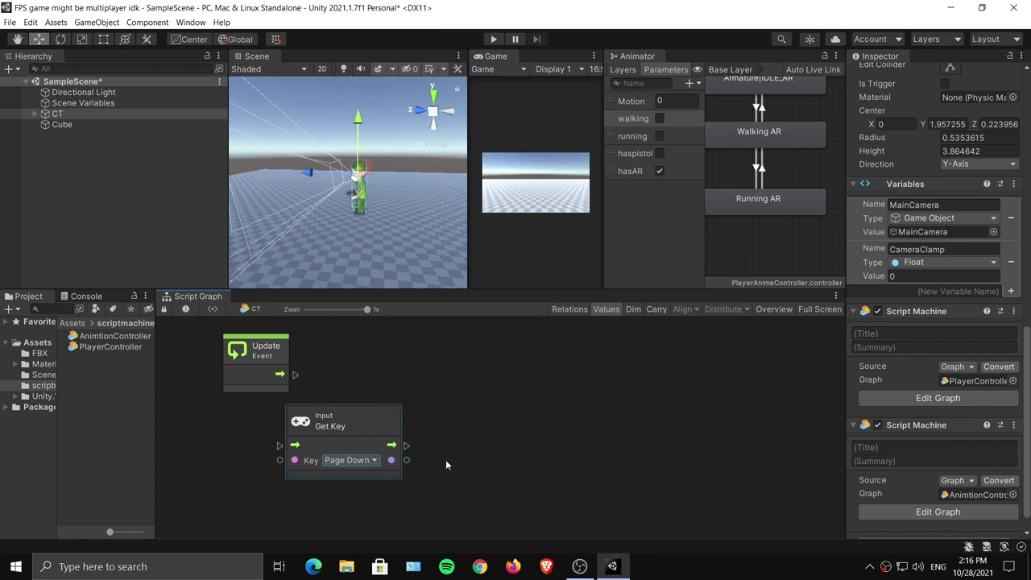
{"action": "left_click", "coordinate": [367, 458]}
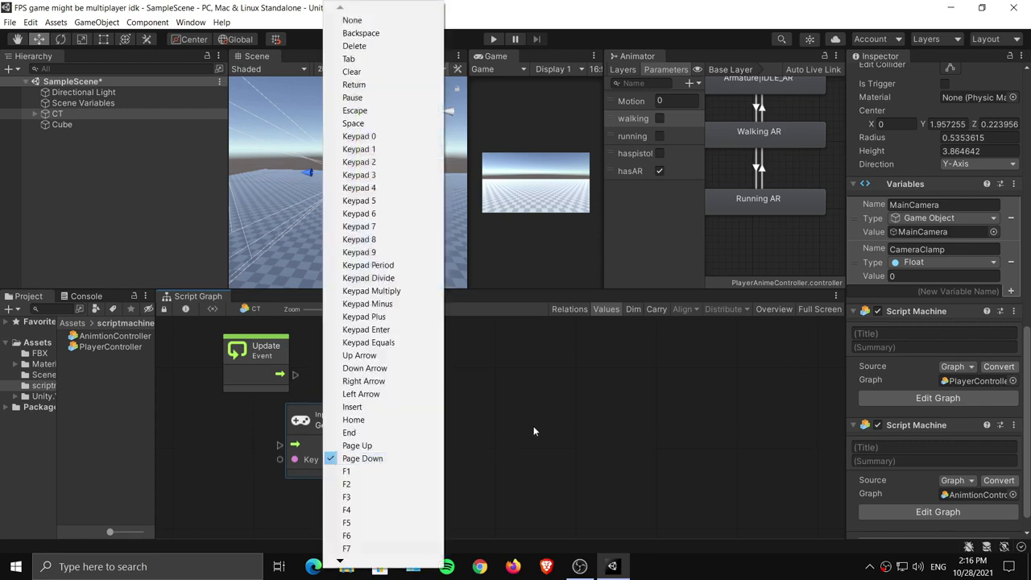
{"action": "key", "text": "l"}
{"action": "key", "text": "l"}
{"action": "key", "text": "l"}
{"action": "key", "text": "l"}
{"action": "key", "text": "l"}
{"action": "key", "text": "l"}
{"action": "key", "text": "l"}
{"action": "key", "text": "l"}
{"action": "key", "text": "l"}
{"action": "key", "text": "l"}
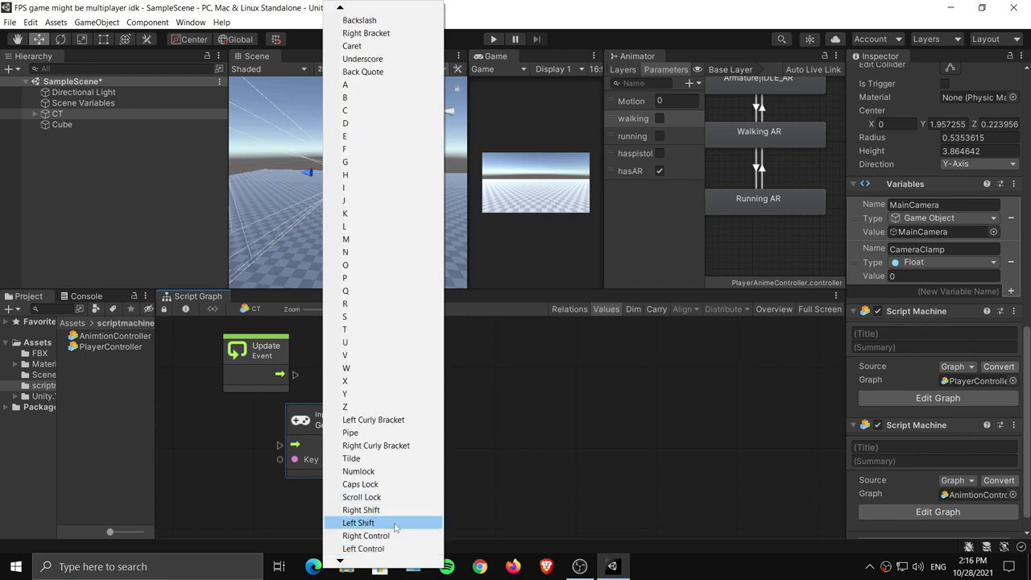
{"action": "left_click", "coordinate": [431, 522]}
{"action": "left_click_drag", "start_coordinate": [354, 420], "coordinate": [259, 424]}
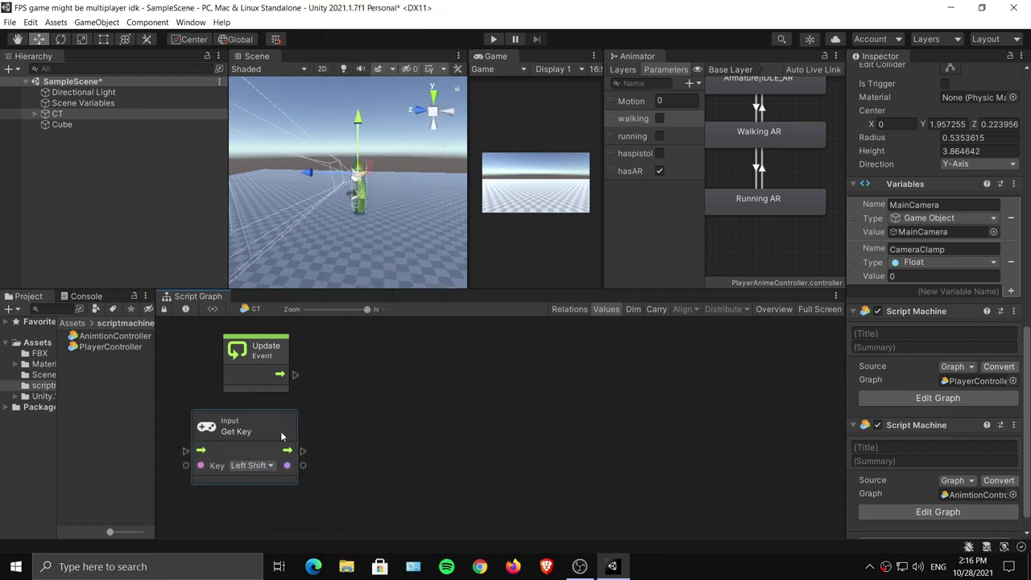
Add an Animator Set Bool (Name, Value) unit beside the Get Key unit.
{"action": "right_click", "coordinate": [371, 425]}
{"action": "left_click", "coordinate": [400, 436]}
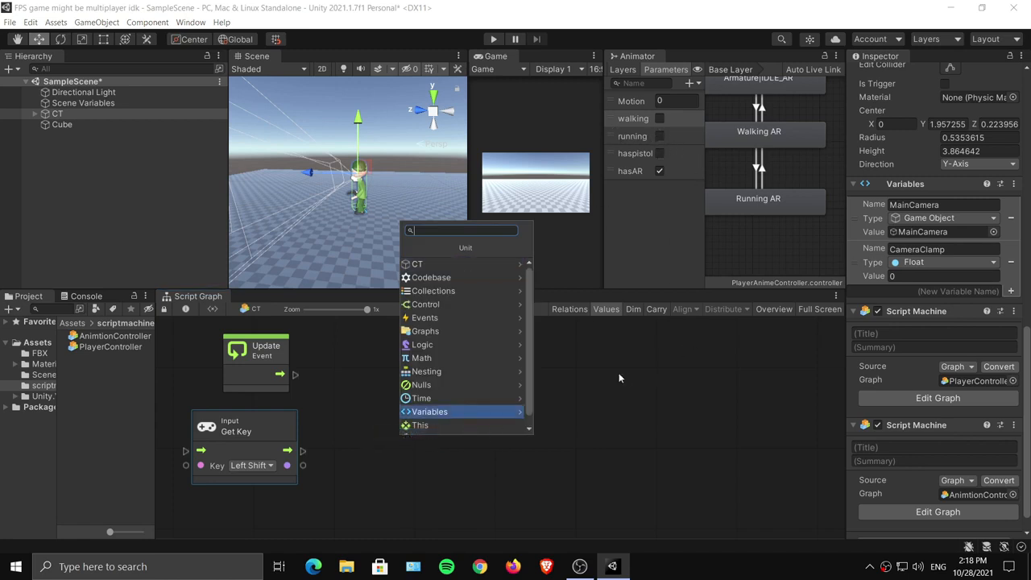
{"action": "type", "text": "anim"}
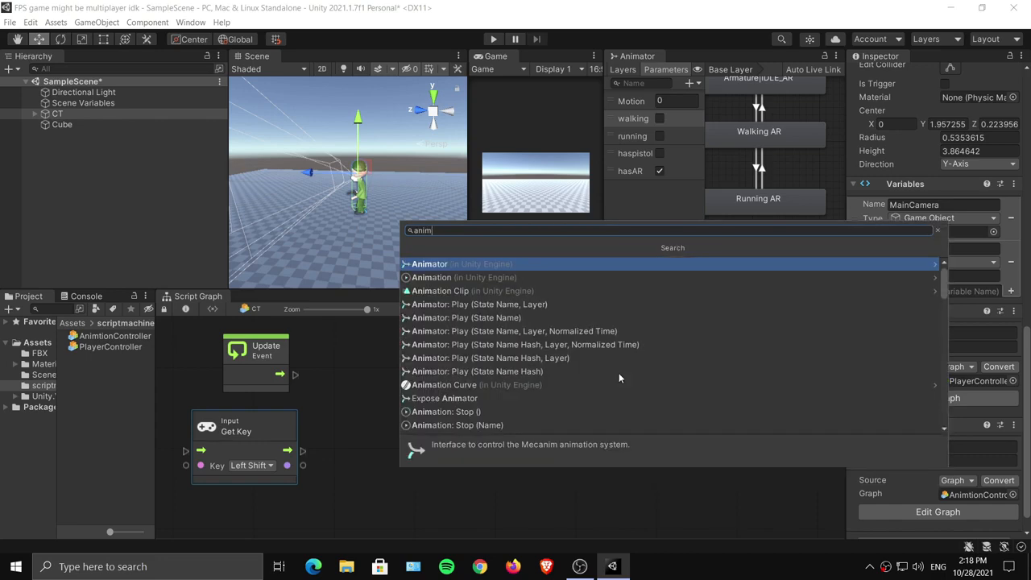
{"action": "type", "text": " bool"}
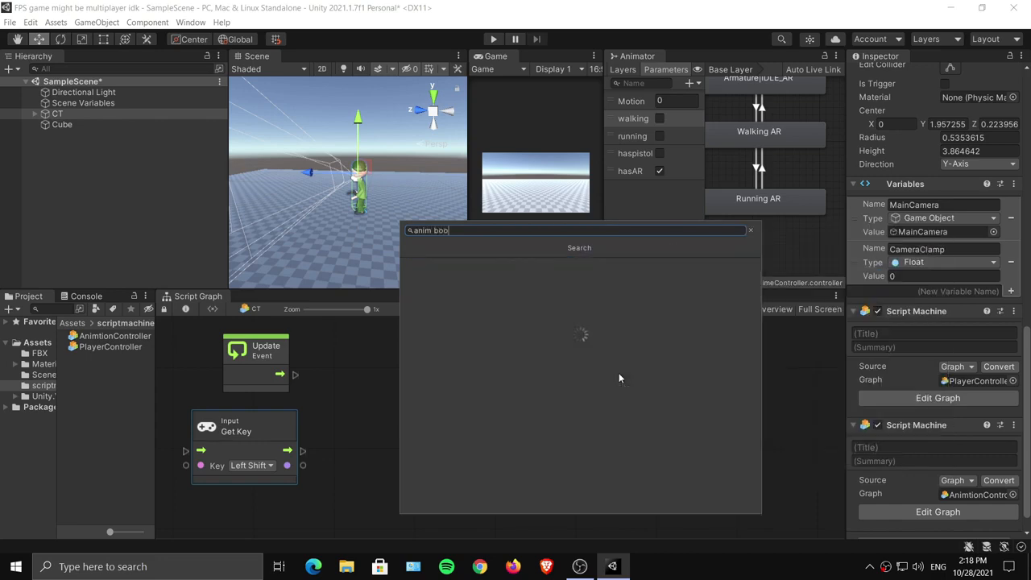
{"action": "key", "text": "Down"}
{"action": "key", "text": "Down"}
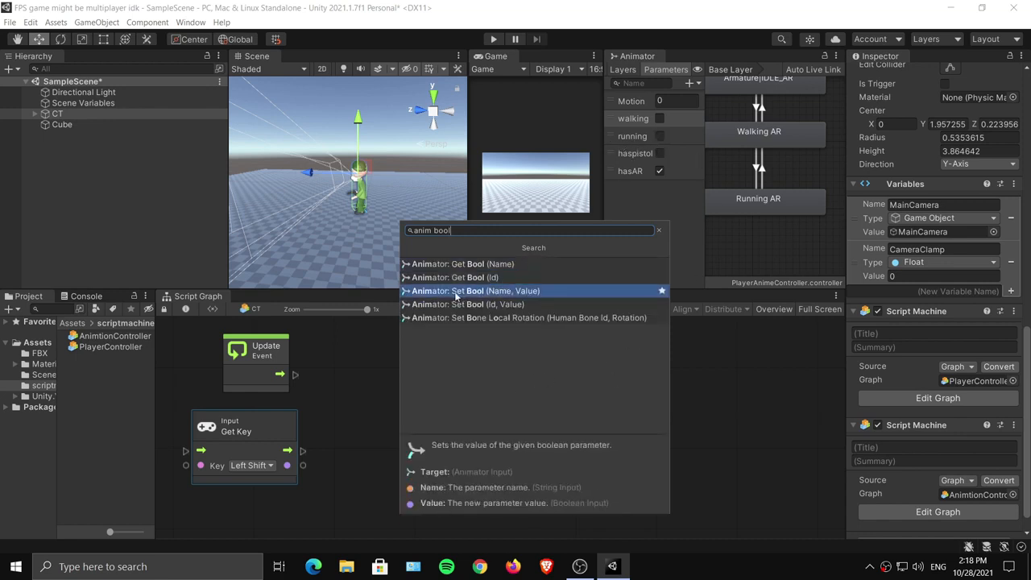
{"action": "left_click", "coordinate": [512, 293]}
{"action": "left_click_drag", "start_coordinate": [433, 437], "coordinate": [463, 410]}
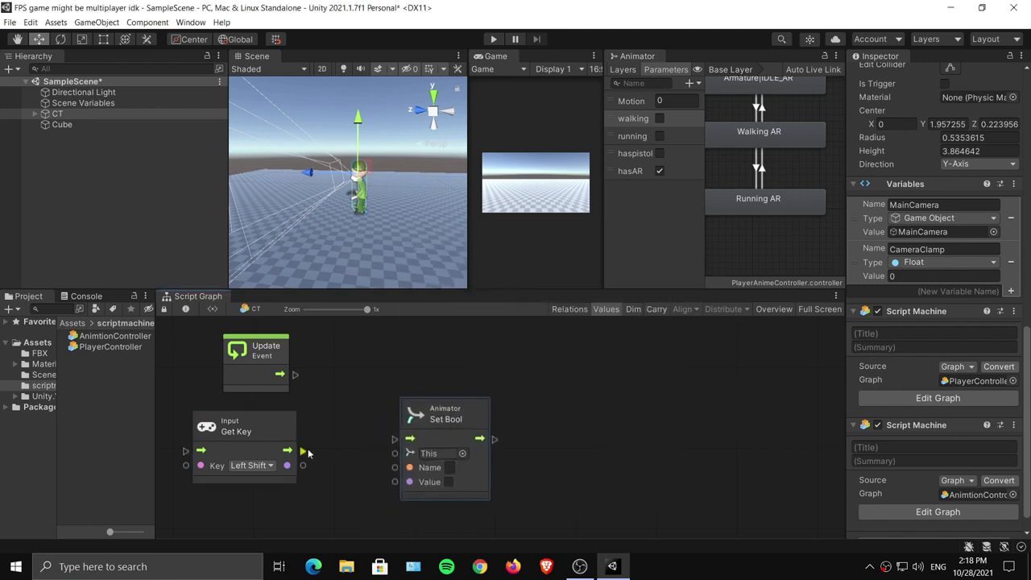
Trigger Set Bool from Update, feed its Value from Get Key's result, and set its Name to running.
{"action": "left_click_drag", "start_coordinate": [294, 375], "coordinate": [433, 413]}
{"action": "left_click_drag", "start_coordinate": [303, 464], "coordinate": [419, 461]}
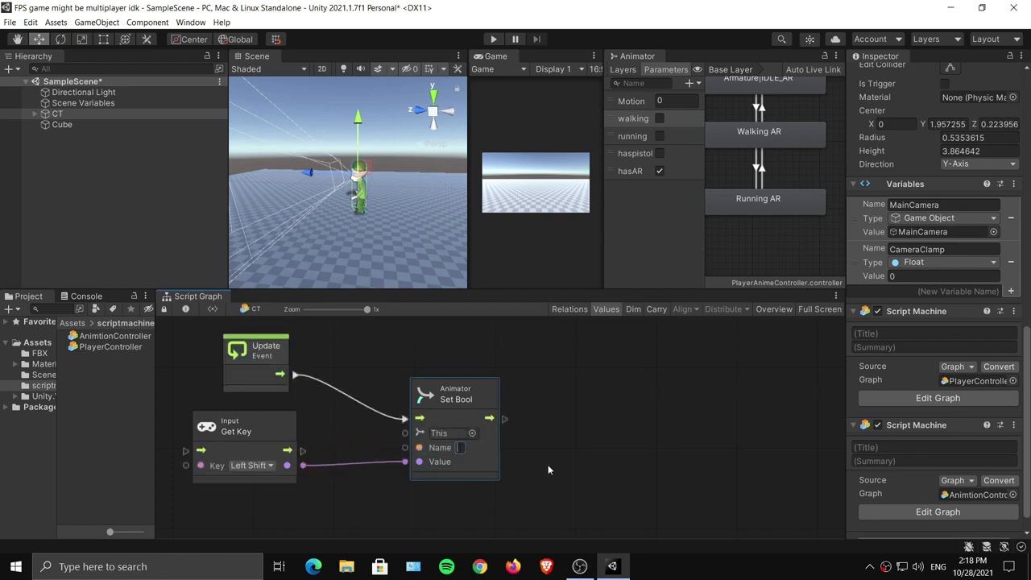
{"action": "type", "text": "running"}
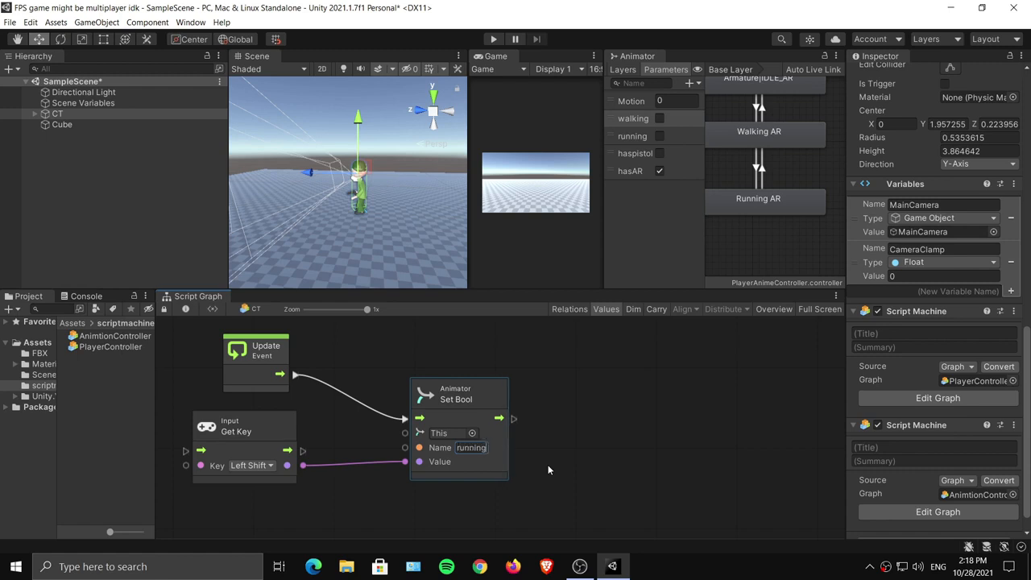
{"action": "left_click", "coordinate": [568, 461]}
Tidy the placement of the Get Key and Set Bool units around the Update event.
{"action": "left_click_drag", "start_coordinate": [504, 416], "coordinate": [501, 406]}
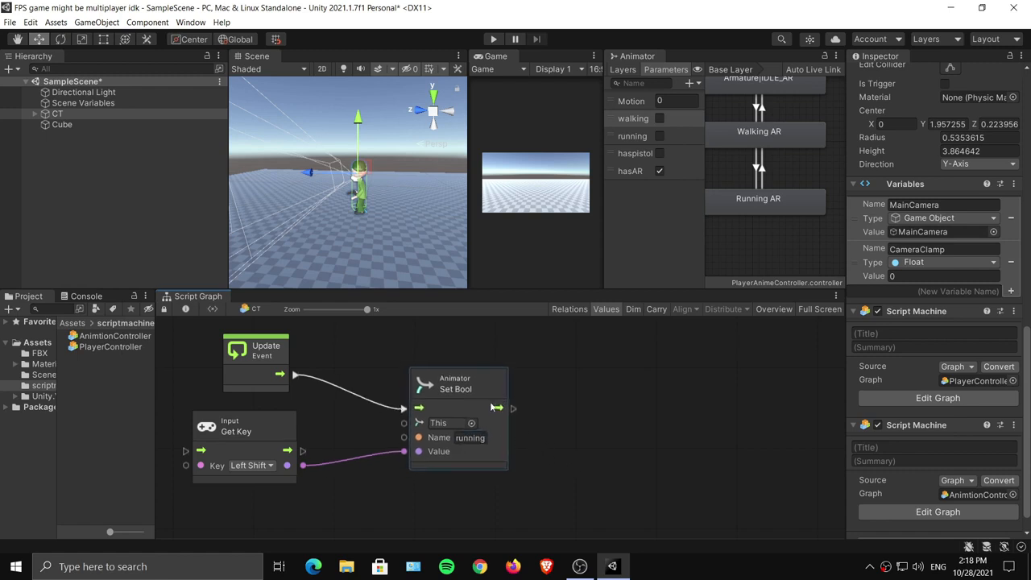
{"action": "left_click_drag", "start_coordinate": [262, 435], "coordinate": [253, 422]}
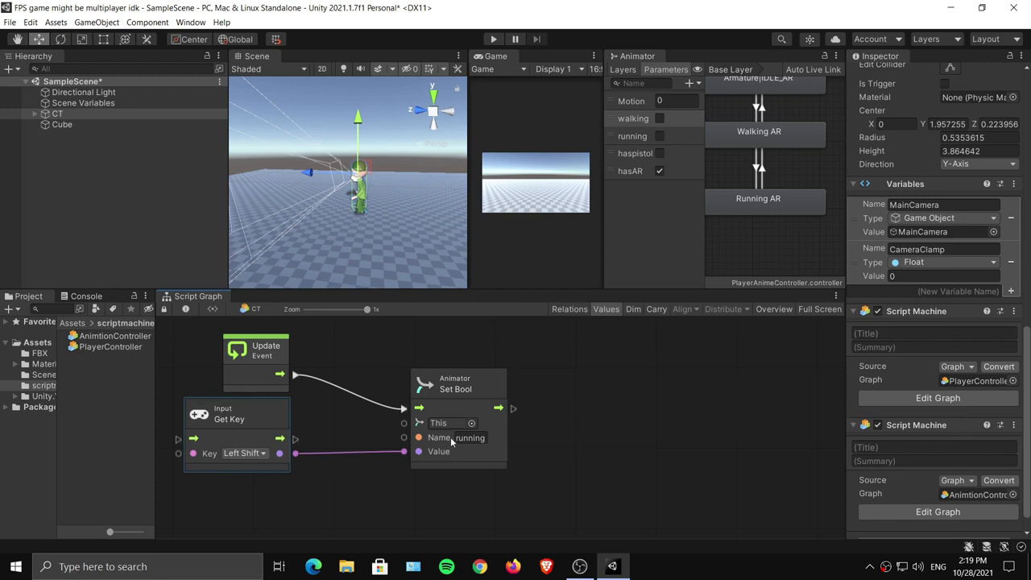
{"action": "left_click", "coordinate": [659, 137]}
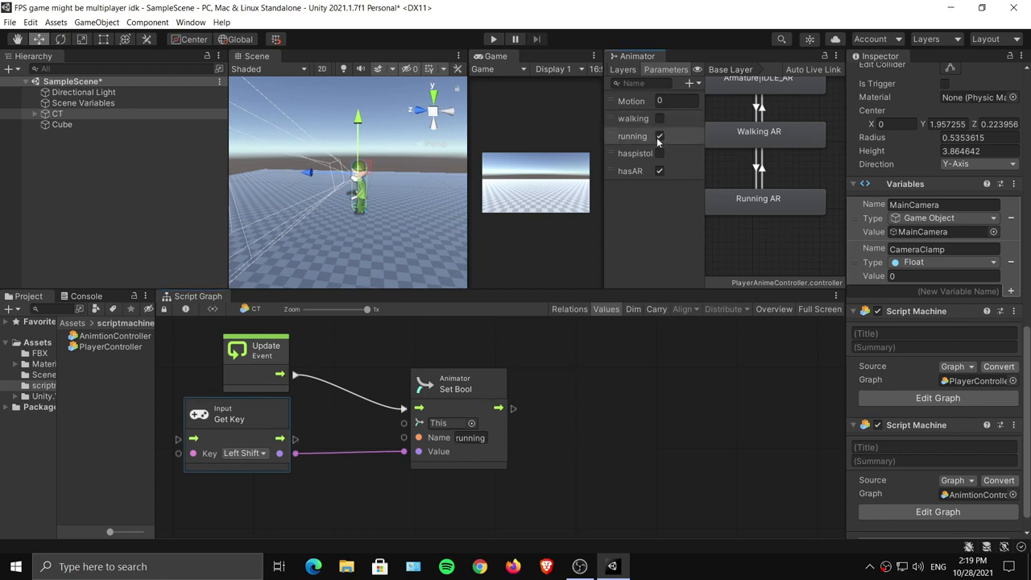
{"action": "middle_click_drag", "start_coordinate": [572, 400], "coordinate": [566, 407]}
{"action": "left_click_drag", "start_coordinate": [439, 402], "coordinate": [445, 408]}
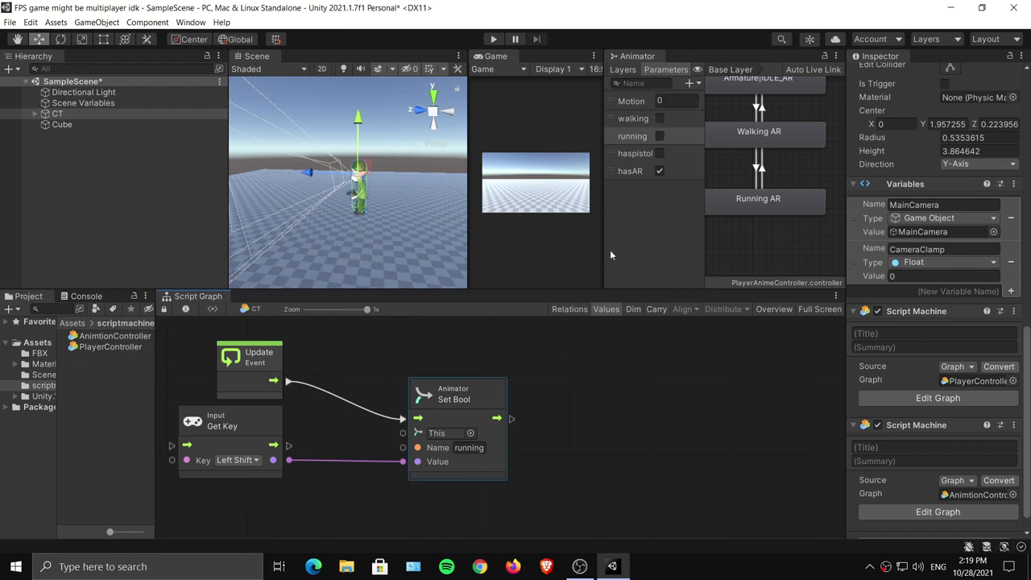
{"action": "middle_click_drag", "start_coordinate": [541, 446], "coordinate": [571, 434]}
{"action": "left_click_drag", "start_coordinate": [288, 400], "coordinate": [290, 398]}
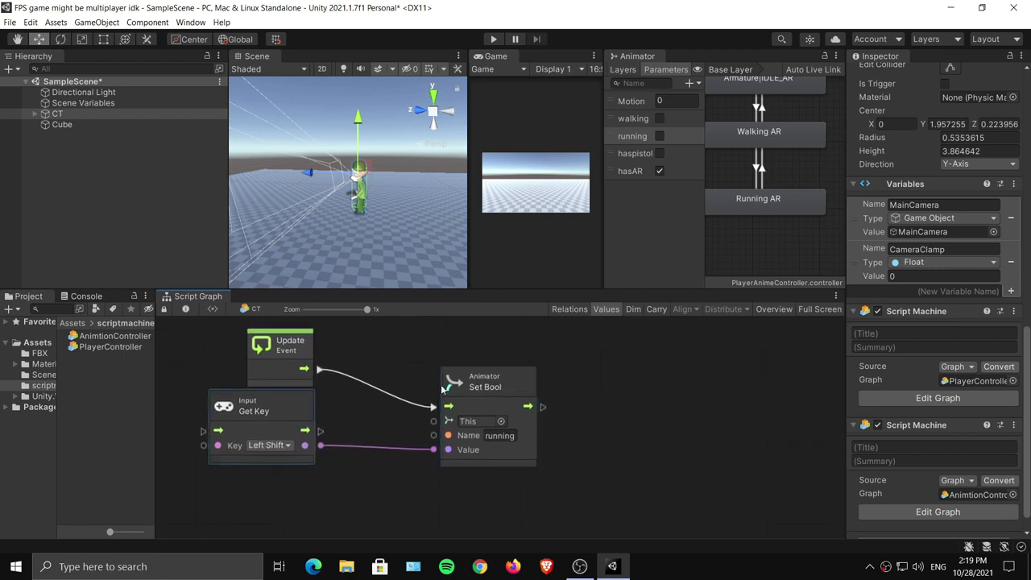
{"action": "left_click_drag", "start_coordinate": [448, 382], "coordinate": [444, 375]}
Enlarge the Script Graph area and add an Input Get Axis (Axis Name) unit below Get Key.
{"action": "middle_click_drag", "start_coordinate": [599, 400], "coordinate": [614, 365]}
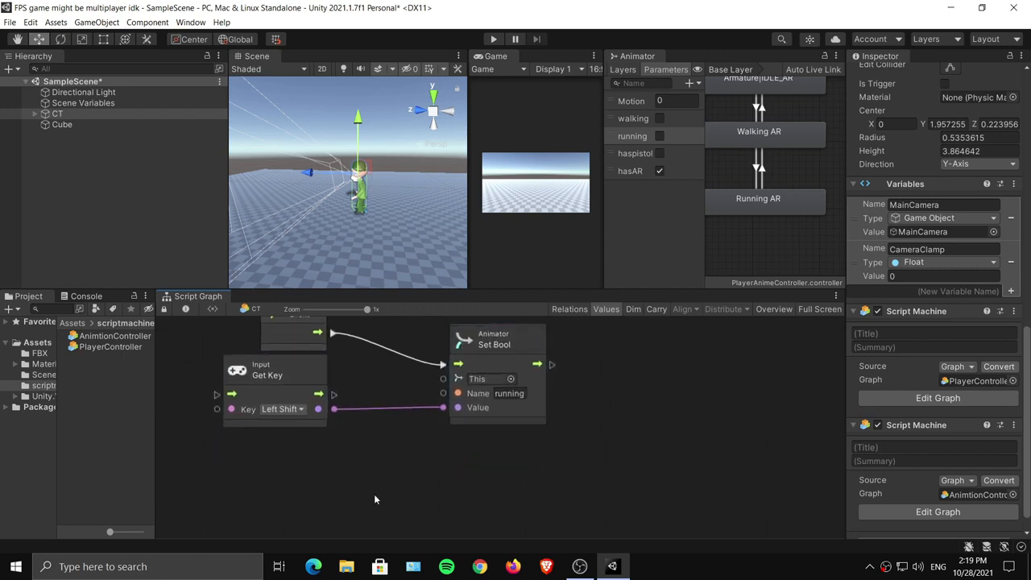
{"action": "middle_click_drag", "start_coordinate": [351, 486], "coordinate": [376, 398]}
{"action": "left_click_drag", "start_coordinate": [408, 289], "coordinate": [410, 211]}
{"action": "middle_click_drag", "start_coordinate": [413, 322], "coordinate": [449, 385]}
{"action": "right_click", "coordinate": [294, 401]}
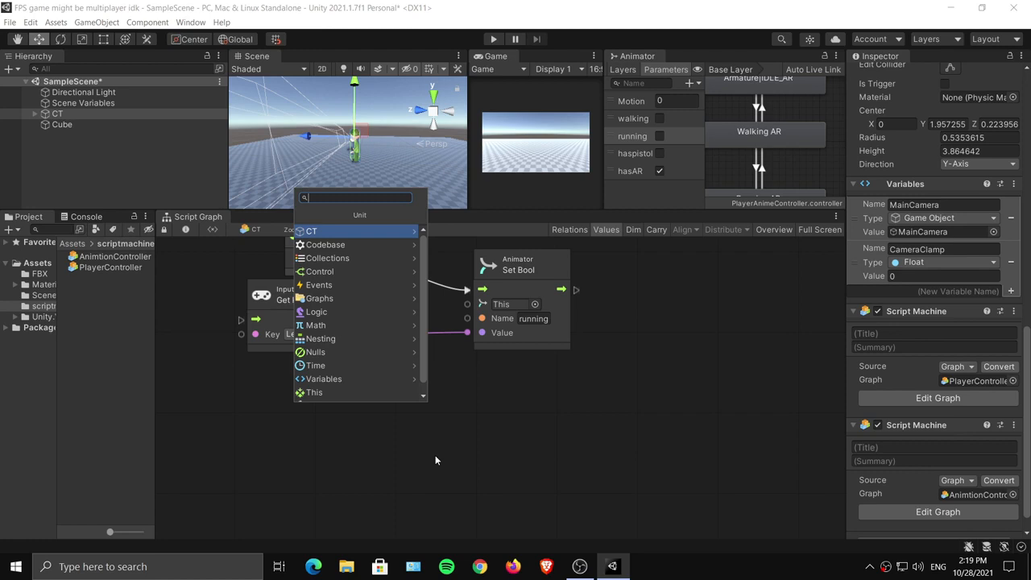
{"action": "type", "text": "get axi"}
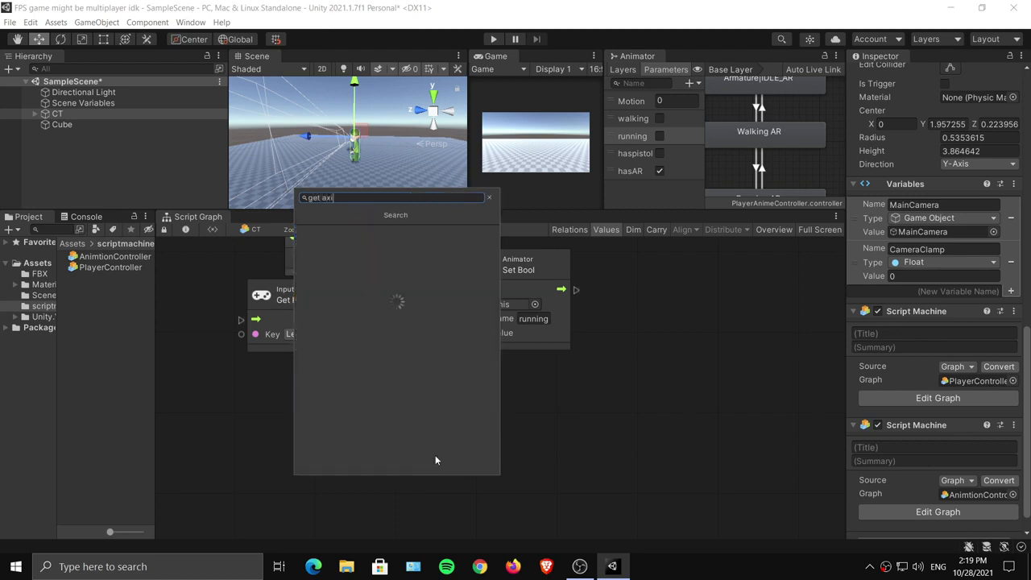
{"action": "type", "text": "s"}
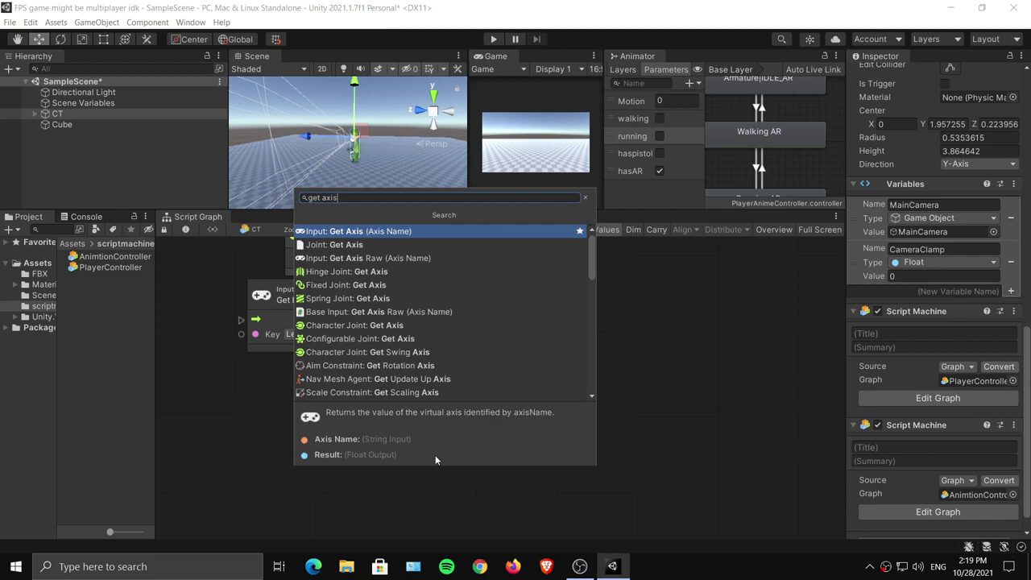
{"action": "left_click", "coordinate": [362, 232]}
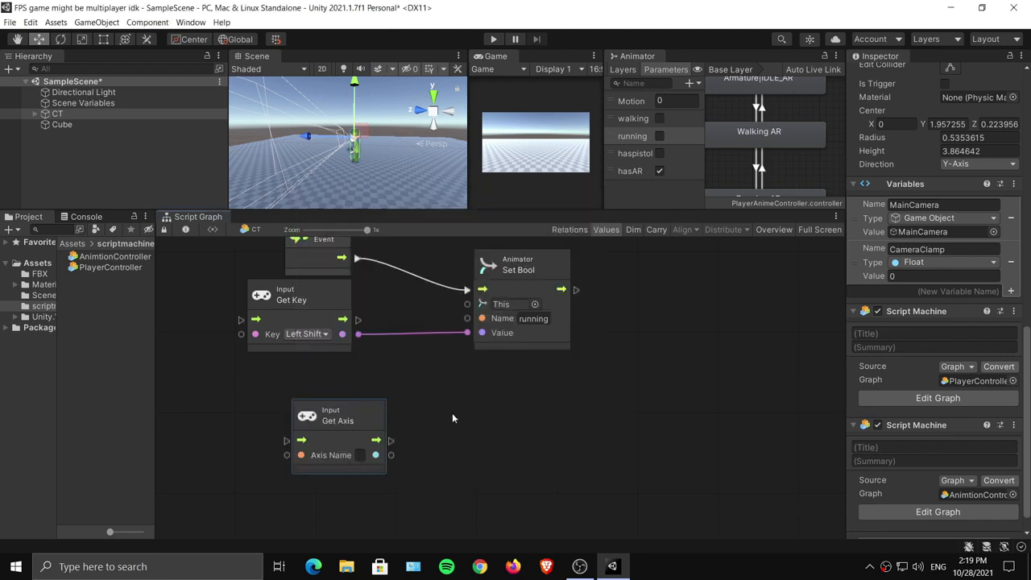
Set the Get Axis unit's Axis Name to Horizontal, then duplicate it below with Axis Name Vertical.
{"action": "left_click", "coordinate": [360, 456]}
{"action": "type", "text": "Horizontal"}
{"action": "left_click_drag", "start_coordinate": [363, 422], "coordinate": [300, 467]}
{"action": "key", "text": "ctrl+d"}
{"action": "left_click", "coordinate": [316, 504]}
{"action": "type", "text": "Vertical"}
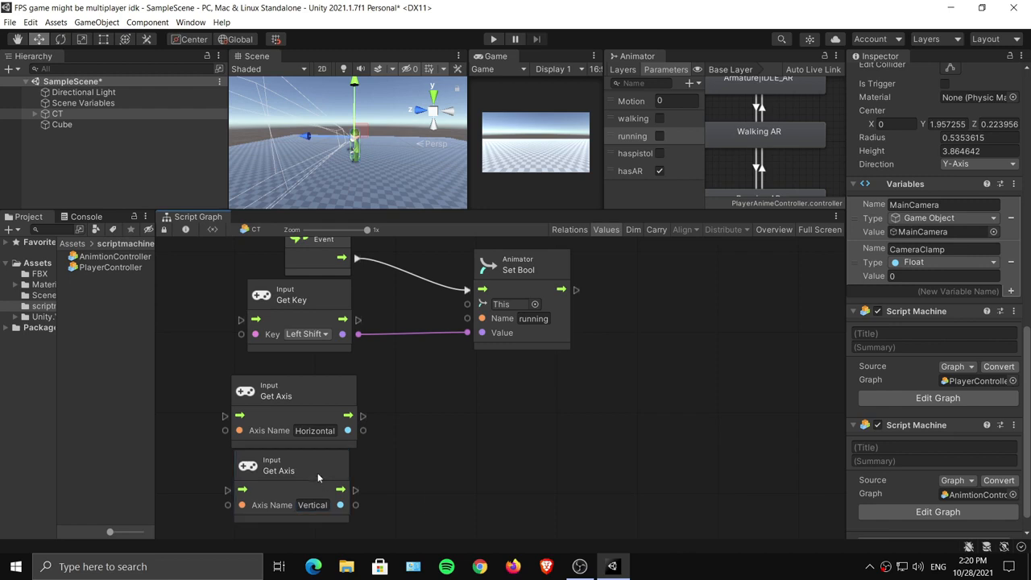
{"action": "left_click_drag", "start_coordinate": [318, 474], "coordinate": [322, 477]}
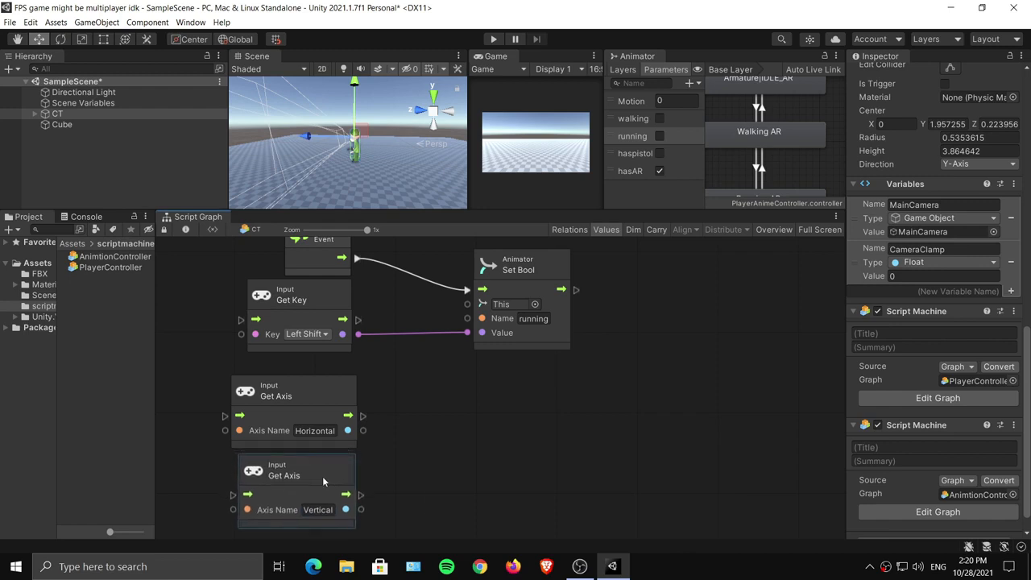
Rearrange the two Get Axis units so Vertical sits directly above Horizontal, below the Get Key unit.
{"action": "middle_click_drag", "start_coordinate": [355, 403], "coordinate": [337, 319]}
{"action": "left_click_drag", "start_coordinate": [305, 316], "coordinate": [301, 473]}
{"action": "left_click", "coordinate": [299, 433], "text": "ctrl"}
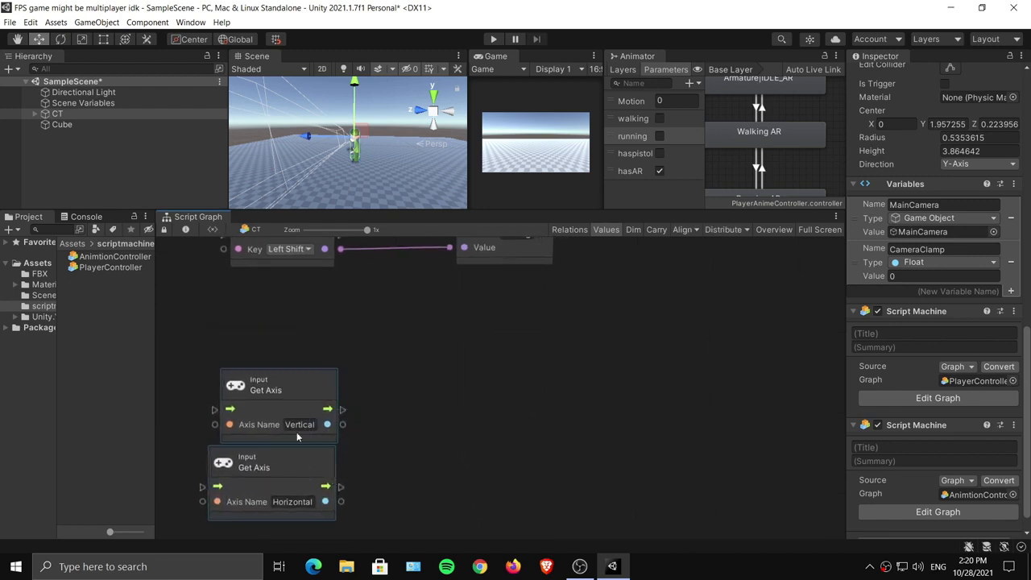
{"action": "left_click_drag", "start_coordinate": [277, 399], "coordinate": [271, 346]}
{"action": "left_click", "coordinate": [347, 368]}
{"action": "left_click_drag", "start_coordinate": [309, 407], "coordinate": [311, 408]}
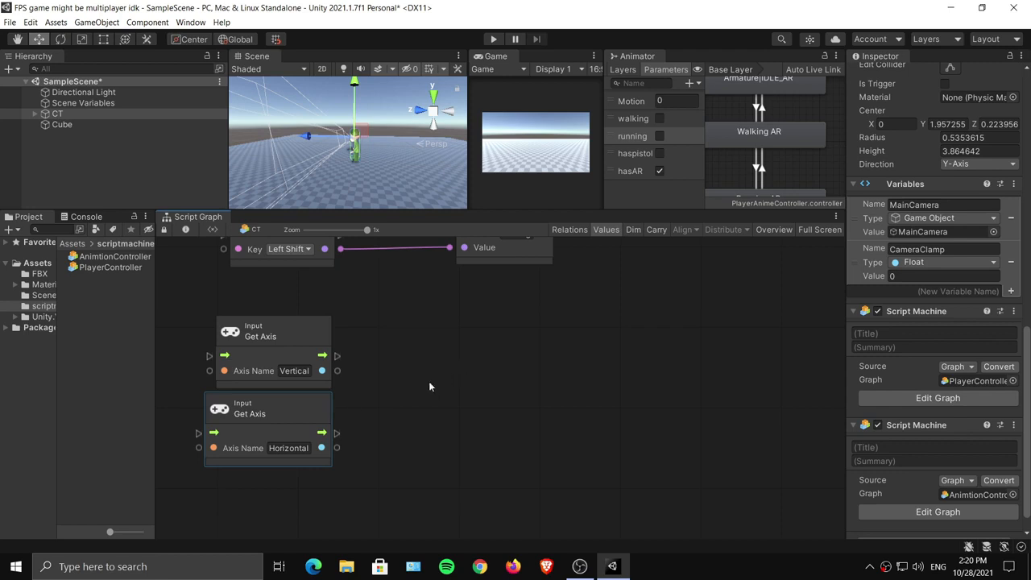
Duplicate the running Set Bool unit, set the copy's Name to walking, and trigger it from the running Set Bool.
{"action": "middle_click_drag", "start_coordinate": [428, 386], "coordinate": [362, 436]}
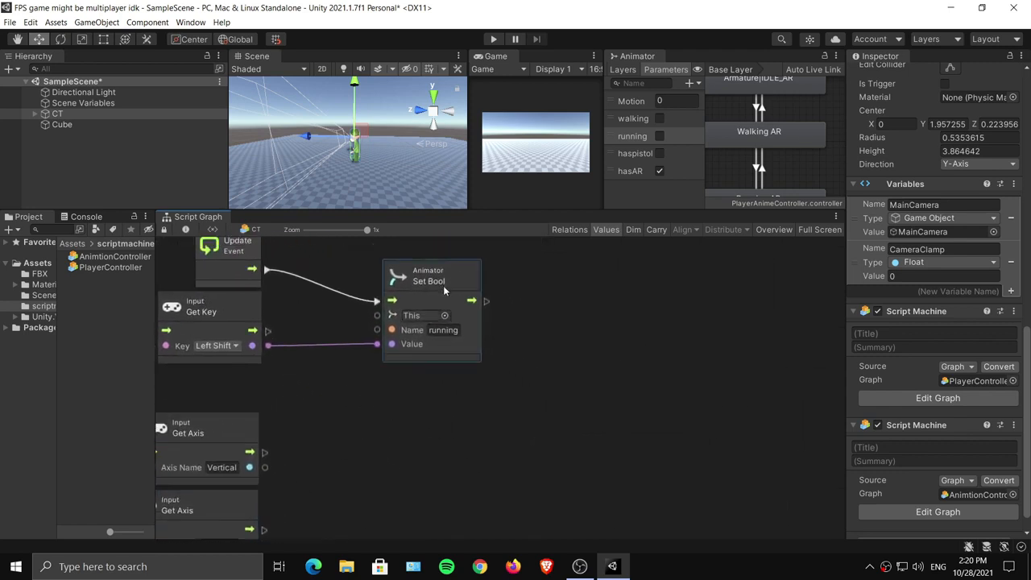
{"action": "key", "text": "ctrl+d"}
{"action": "left_click_drag", "start_coordinate": [443, 285], "coordinate": [613, 315]}
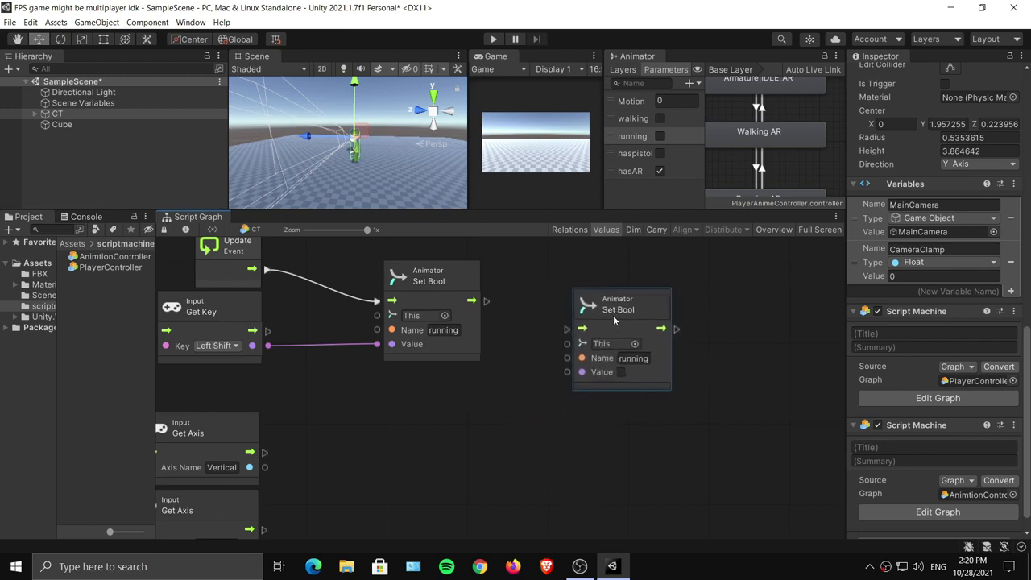
{"action": "double_click", "coordinate": [633, 359]}
{"action": "type", "text": "walking"}
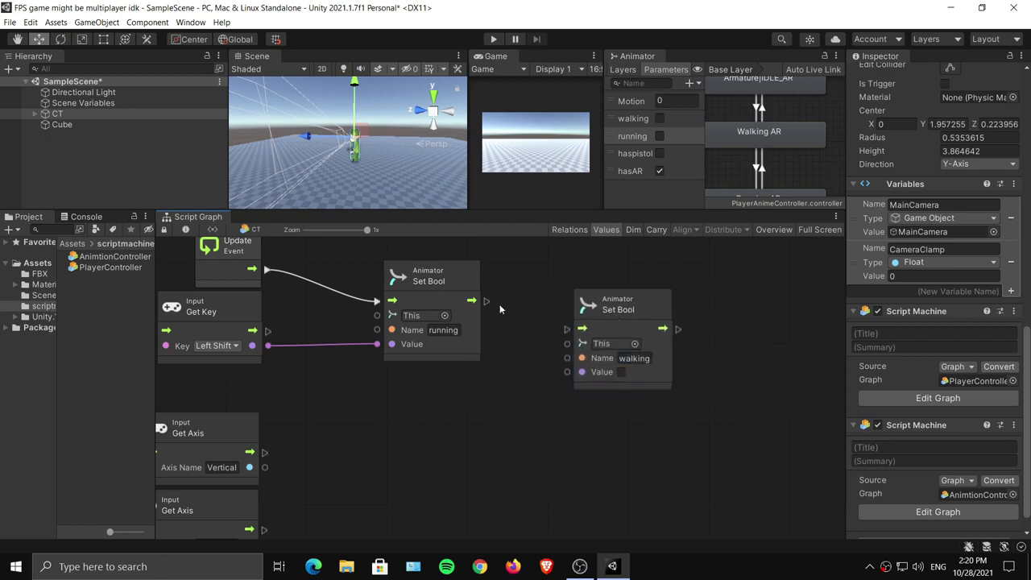
{"action": "left_click_drag", "start_coordinate": [485, 300], "coordinate": [652, 296]}
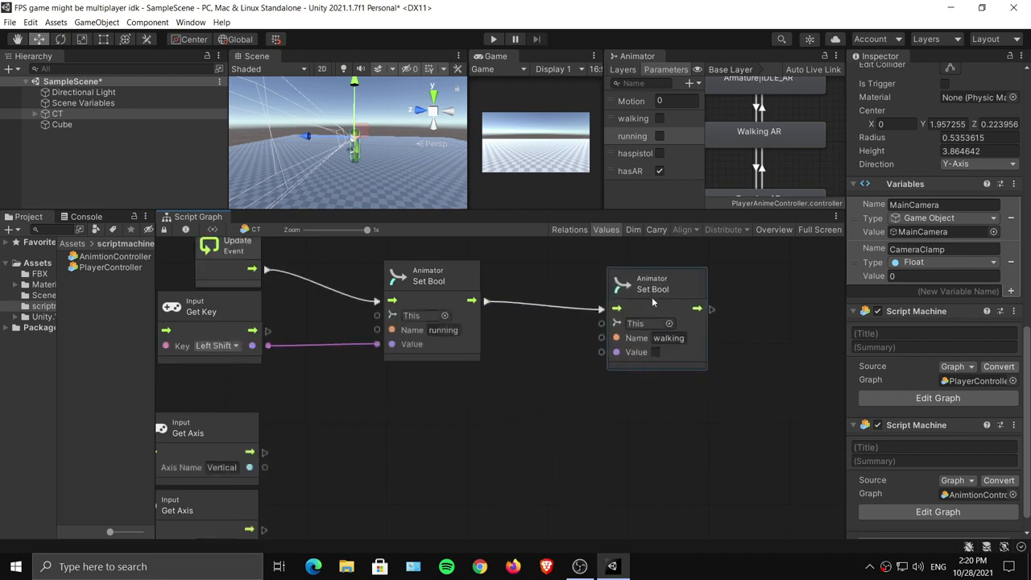
Compare the Vertical and Horizontal axis results with a shared Float of 0 using two stacked Not Equal units.
{"action": "middle_click_drag", "start_coordinate": [356, 446], "coordinate": [402, 373]}
{"action": "left_click_drag", "start_coordinate": [298, 383], "coordinate": [372, 434]}
{"action": "left_click", "coordinate": [448, 250]}
{"action": "left_click", "coordinate": [295, 383]}
{"action": "left_click_drag", "start_coordinate": [489, 372], "coordinate": [465, 452]}
{"action": "key", "text": "ctrl+d"}
{"action": "left_click_drag", "start_coordinate": [297, 460], "coordinate": [437, 468]}
{"action": "left_click_drag", "start_coordinate": [381, 434], "coordinate": [438, 482]}
{"action": "left_click_drag", "start_coordinate": [475, 455], "coordinate": [471, 445]}
{"action": "middle_click_drag", "start_coordinate": [533, 398], "coordinate": [444, 423]}
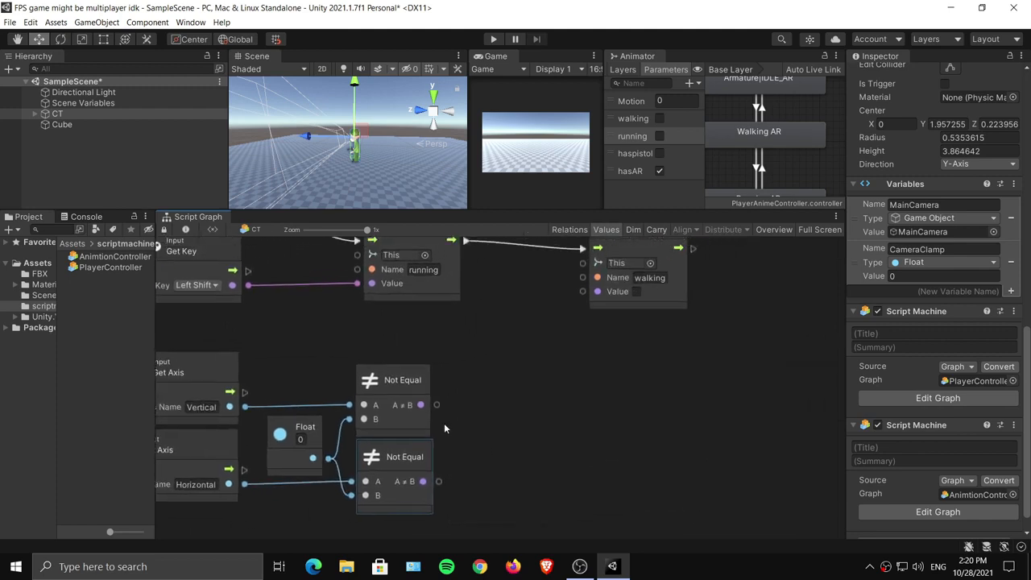
{"action": "left_click_drag", "start_coordinate": [422, 456], "coordinate": [419, 423]}
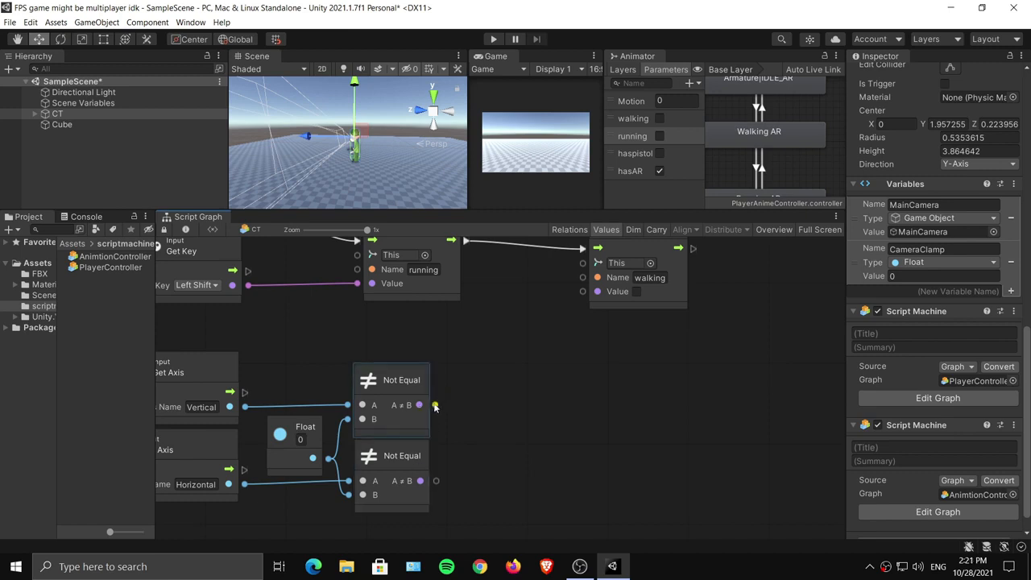
Add an Or unit that combines the results of both Not Equal units.
{"action": "left_click_drag", "start_coordinate": [433, 407], "coordinate": [455, 385]}
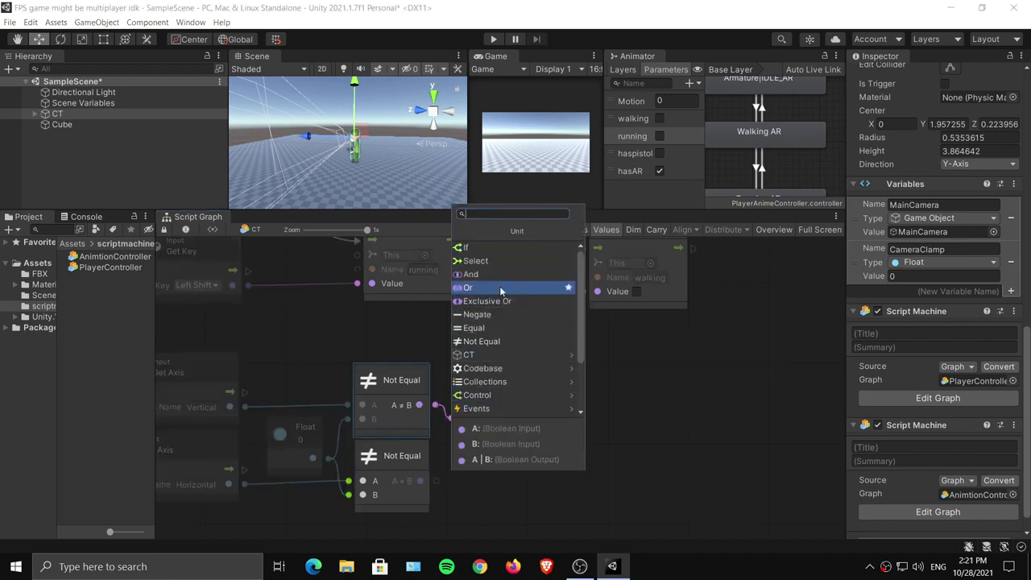
{"action": "left_click", "coordinate": [483, 292]}
{"action": "left_click_drag", "start_coordinate": [436, 480], "coordinate": [452, 433]}
{"action": "left_click_drag", "start_coordinate": [492, 415], "coordinate": [502, 426]}
Feed the Or result into the walking Set Bool's Value and align that unit with the running Set Bool.
{"action": "middle_click_drag", "start_coordinate": [599, 373], "coordinate": [551, 439]}
{"action": "left_click_drag", "start_coordinate": [486, 494], "coordinate": [534, 357]}
{"action": "left_click_drag", "start_coordinate": [603, 305], "coordinate": [602, 292]}
{"action": "middle_click_drag", "start_coordinate": [416, 429], "coordinate": [551, 347]}
{"action": "middle_click_drag", "start_coordinate": [587, 411], "coordinate": [478, 481]}
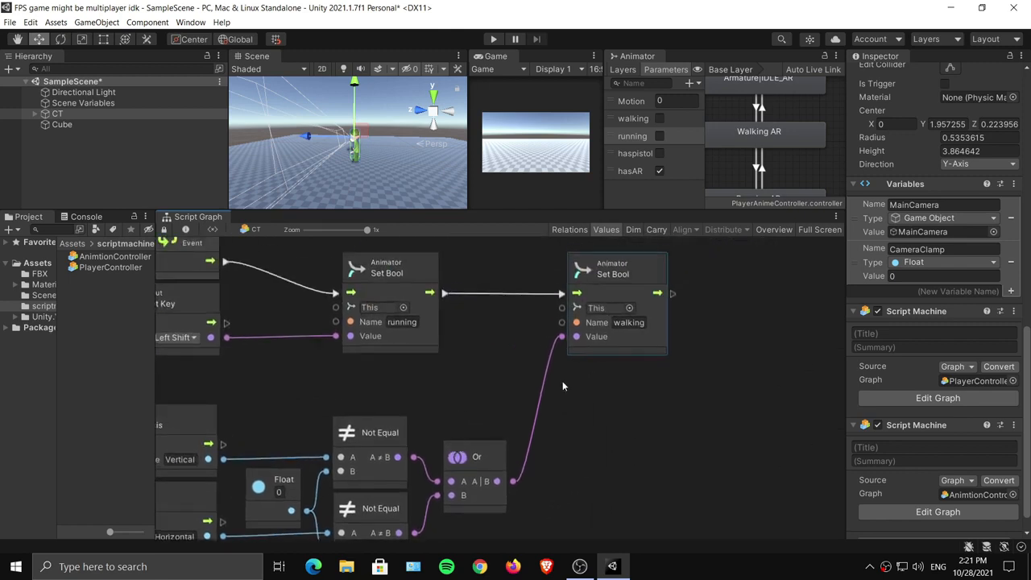
{"action": "left_click_drag", "start_coordinate": [623, 277], "coordinate": [614, 274]}
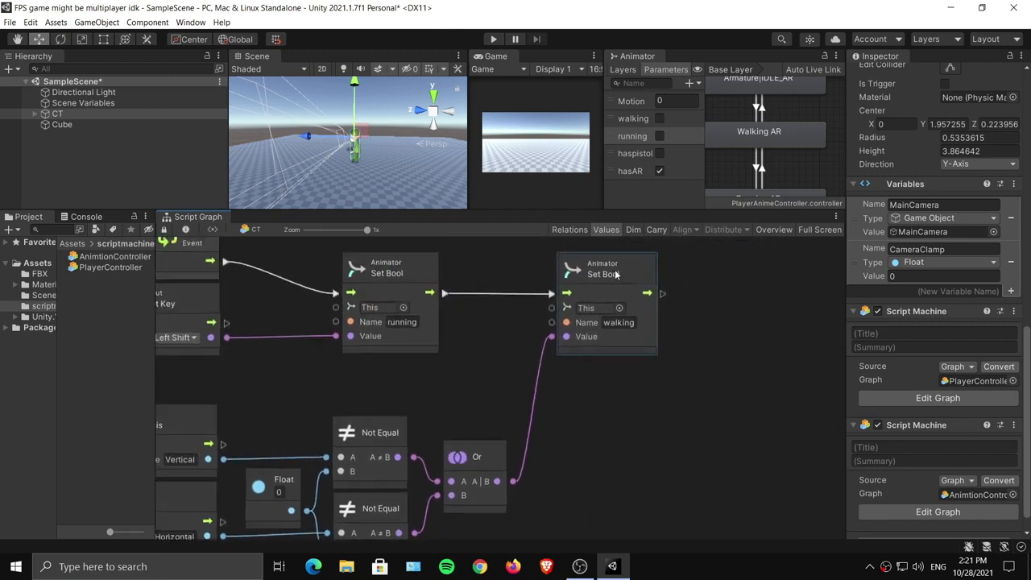
{"action": "left_click", "coordinate": [616, 414]}
{"action": "middle_click_drag", "start_coordinate": [672, 380], "coordinate": [617, 399]}
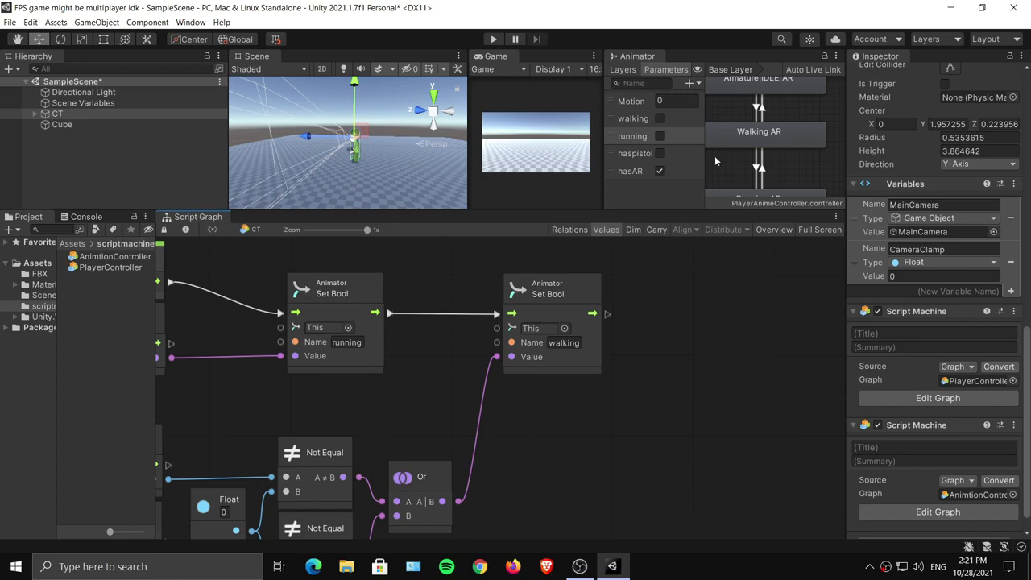
{"action": "middle_click_drag", "start_coordinate": [475, 308], "coordinate": [649, 300]}
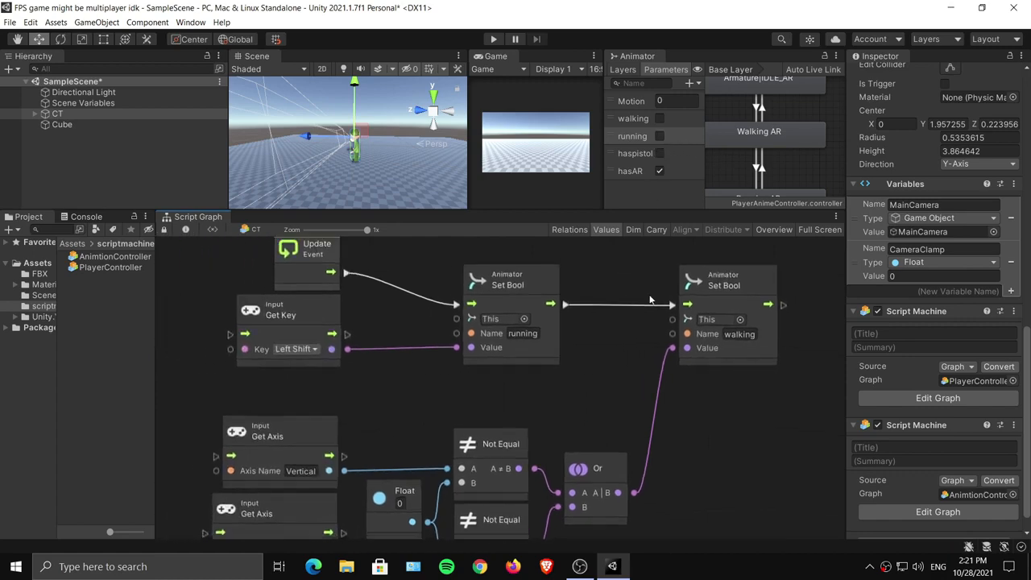
Enlarge the Scene and Game views for testing and select the CT object.
{"action": "left_click_drag", "start_coordinate": [538, 209], "coordinate": [539, 357]}
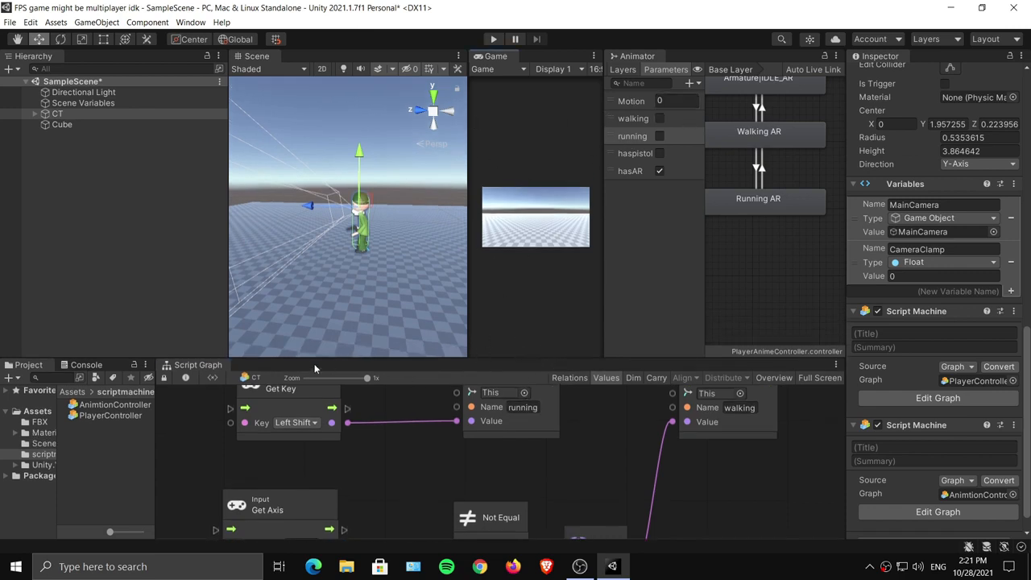
{"action": "left_click_drag", "start_coordinate": [229, 320], "coordinate": [134, 314]}
{"action": "left_click_drag", "start_coordinate": [604, 306], "coordinate": [660, 307]}
{"action": "left_click", "coordinate": [58, 114]}
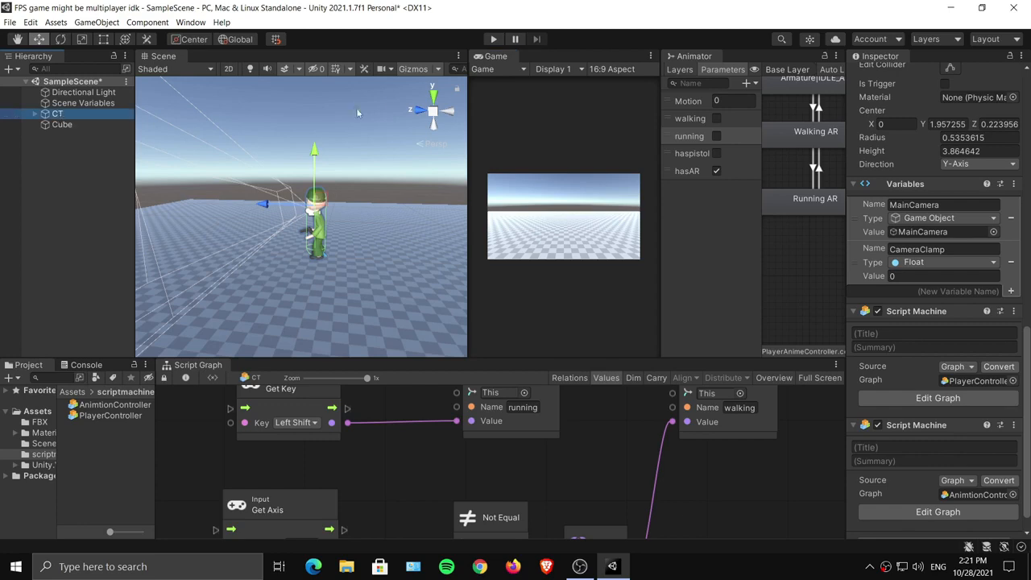
Run the game and switch CT's Animator parameters from hasAR to haspistol.
{"action": "left_click", "coordinate": [493, 40]}
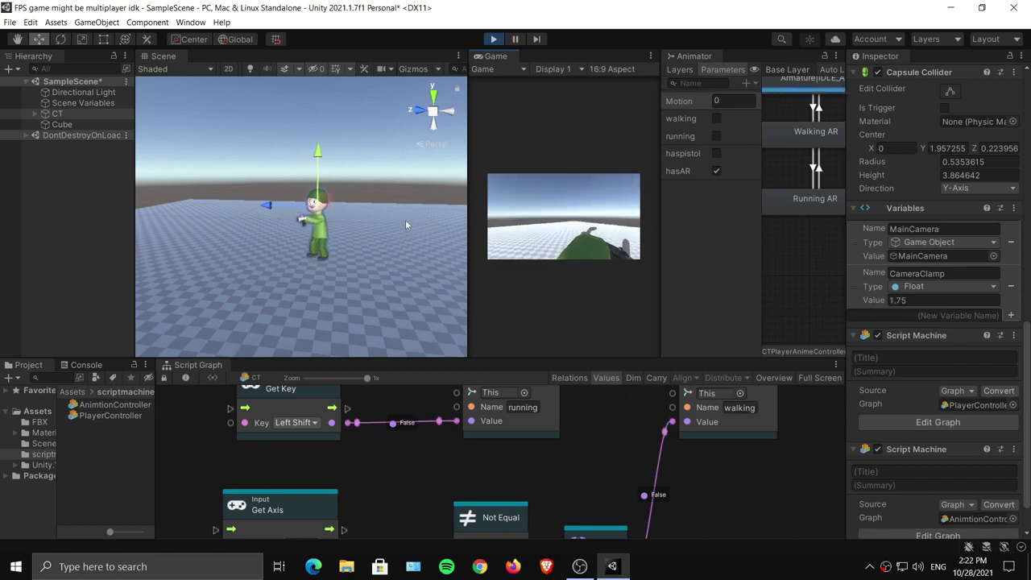
{"action": "left_click", "coordinate": [716, 171]}
{"action": "left_click", "coordinate": [716, 153]}
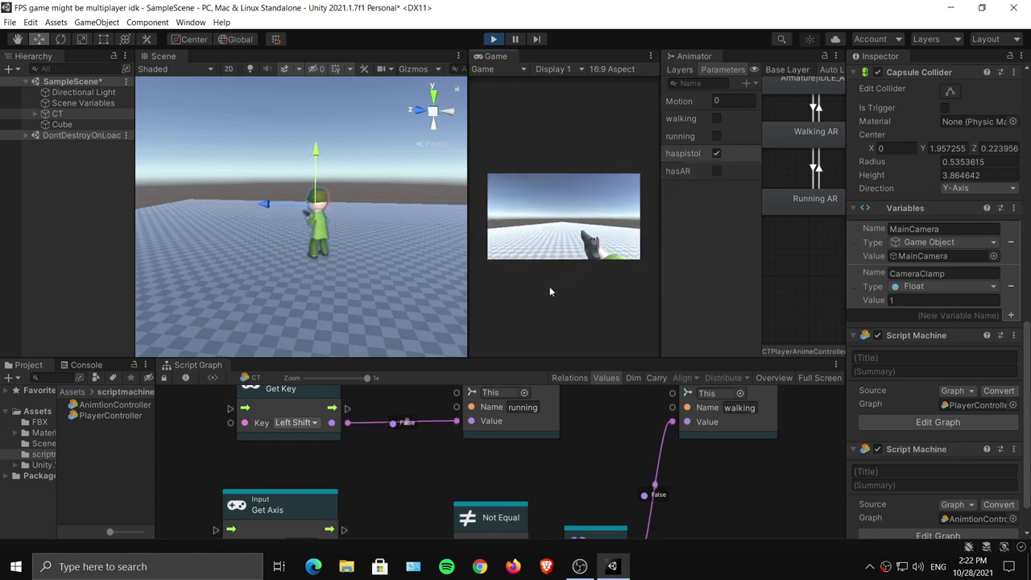
Test the pistol animations by walking in several directions and moving forward with Left Shift held, then stop the game.
{"action": "key", "text": "w"}
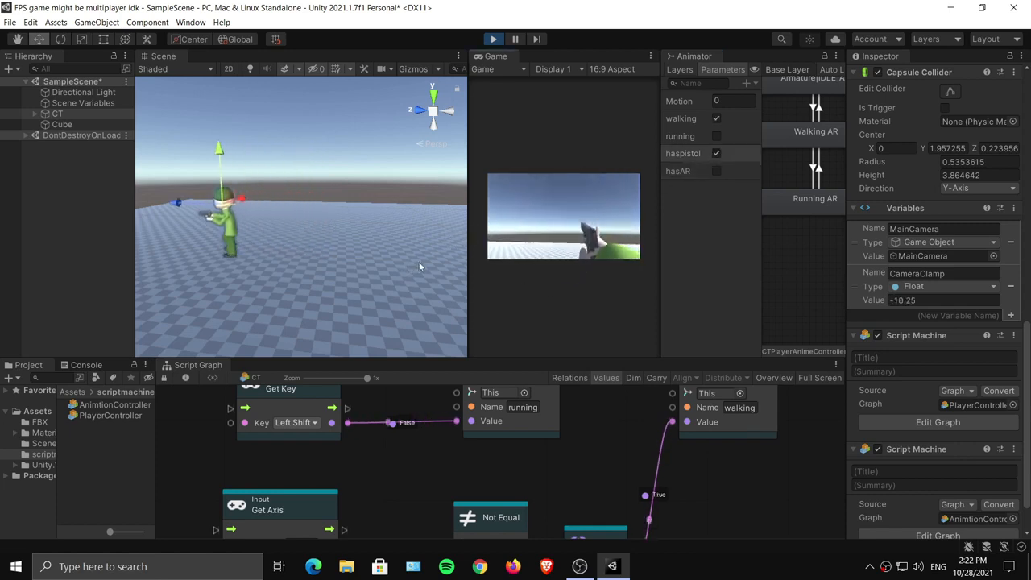
{"action": "key", "text": "s"}
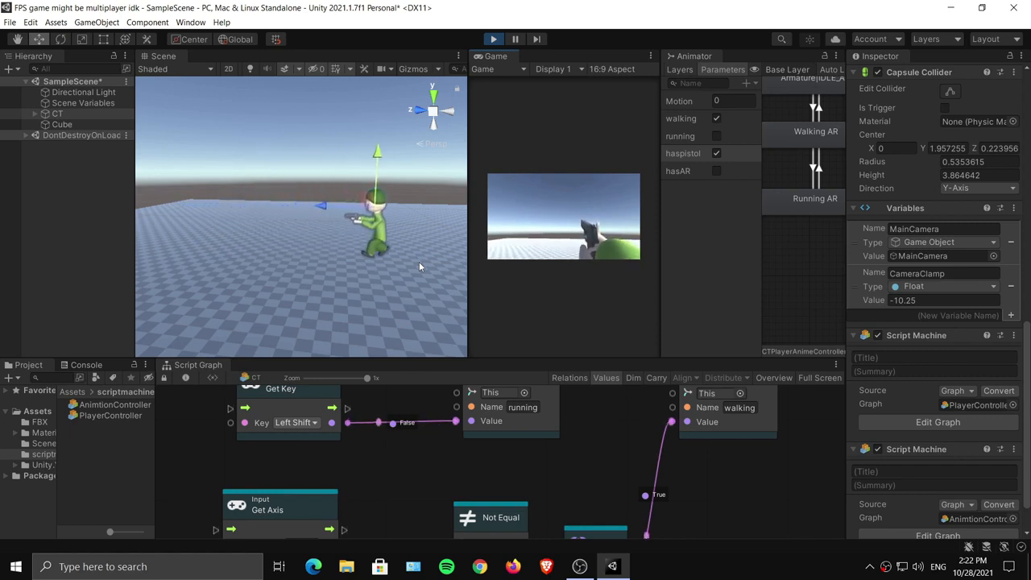
{"action": "key", "text": "a"}
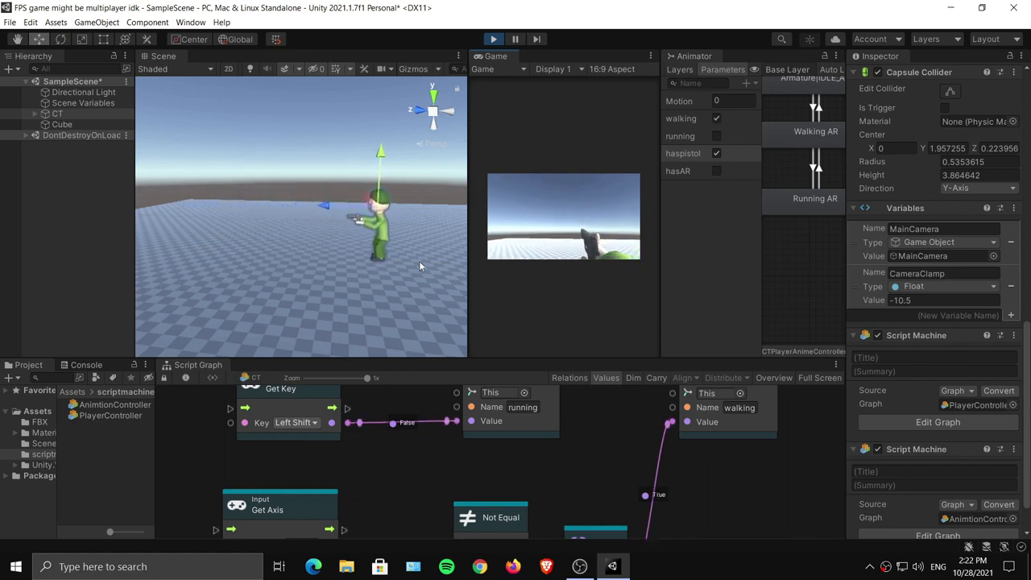
{"action": "key", "text": "a"}
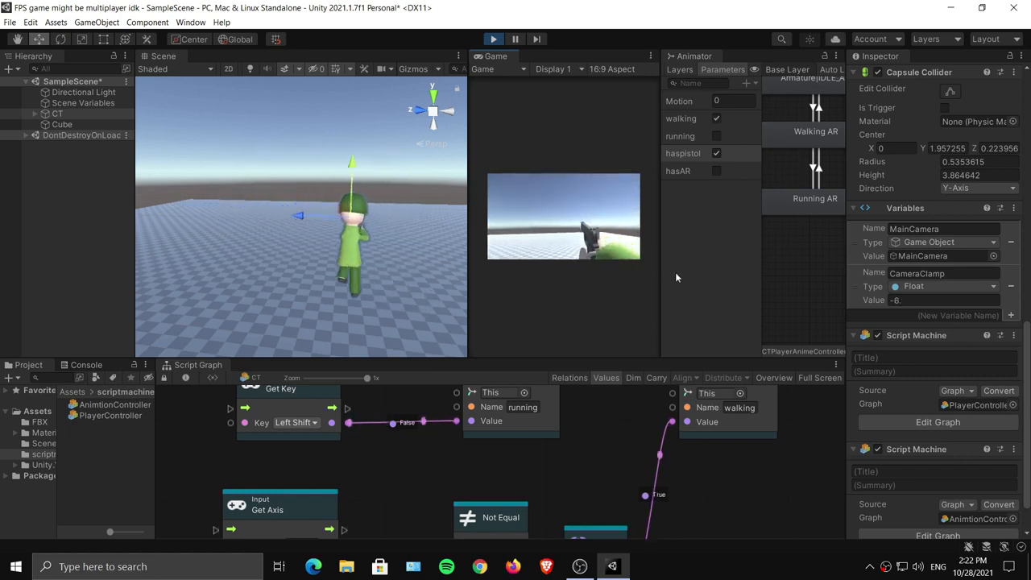
{"action": "key", "text": "d"}
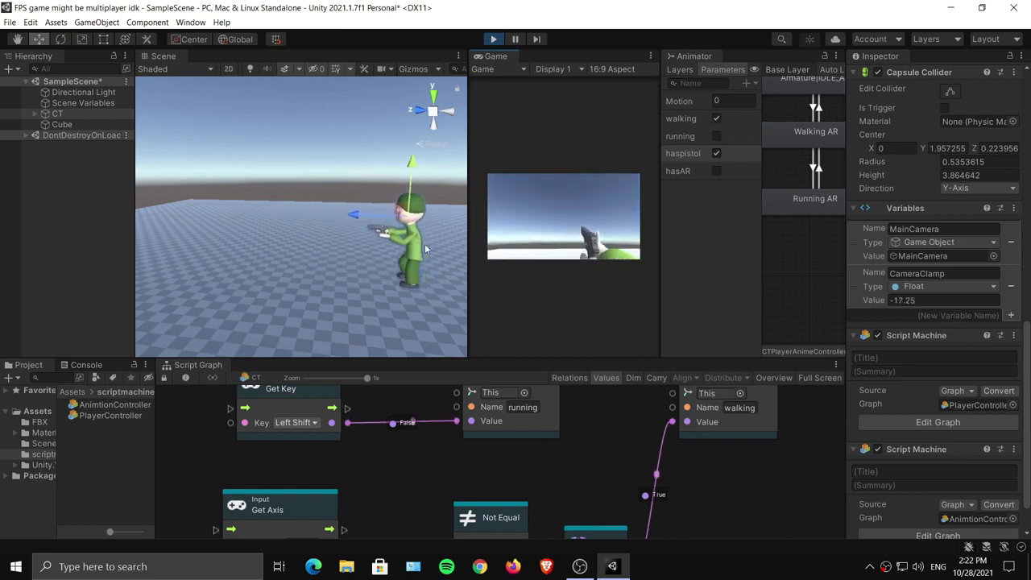
{"action": "key", "text": "shift+w"}
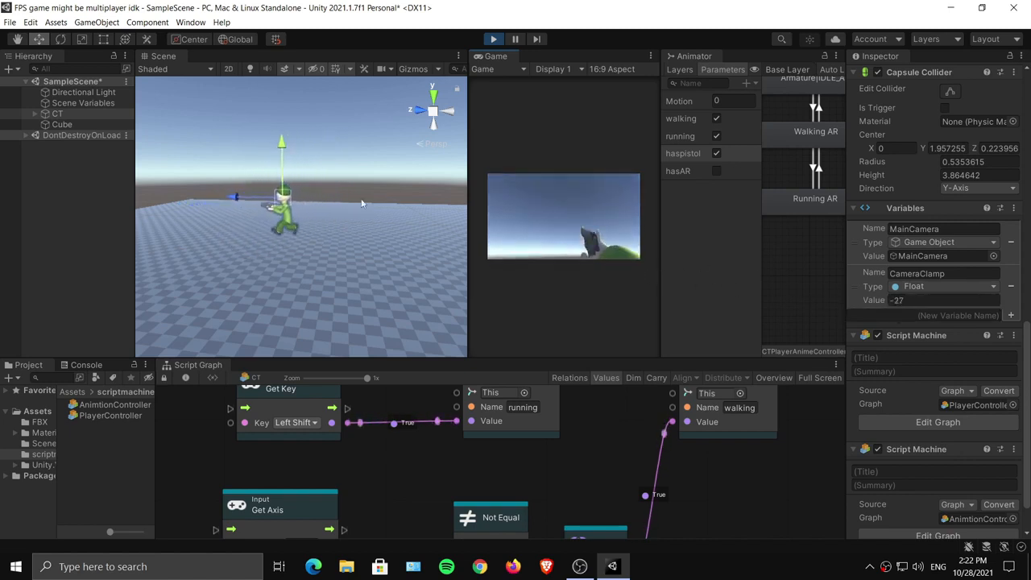
{"action": "left_click", "coordinate": [494, 41]}
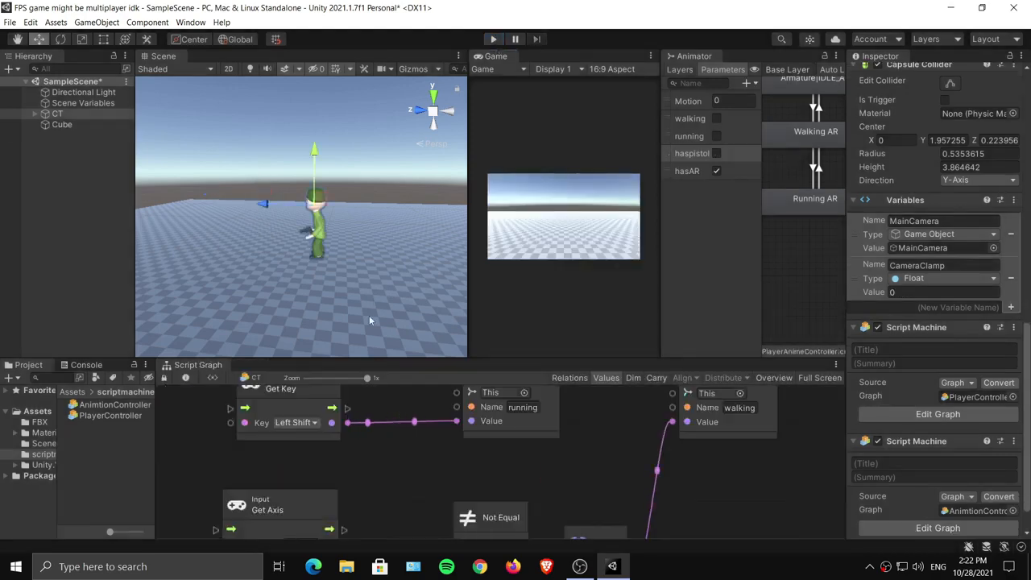
In the PlayerController graph, set the Left Shift Select unit's True Float to 1 and False Float to 0.5.
{"action": "left_click_drag", "start_coordinate": [390, 358], "coordinate": [383, 177]}
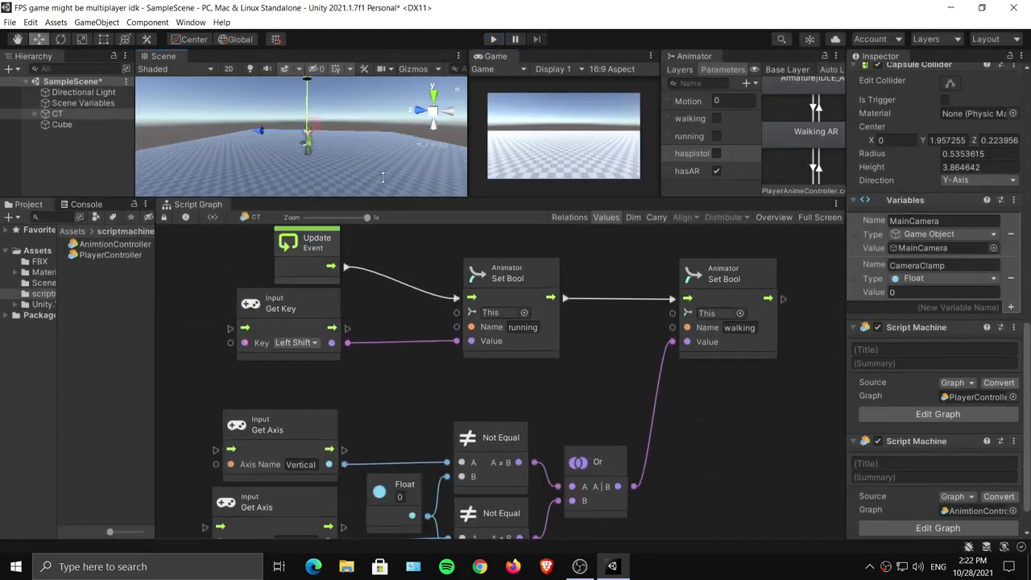
{"action": "left_click", "coordinate": [129, 245]}
{"action": "left_click", "coordinate": [132, 255]}
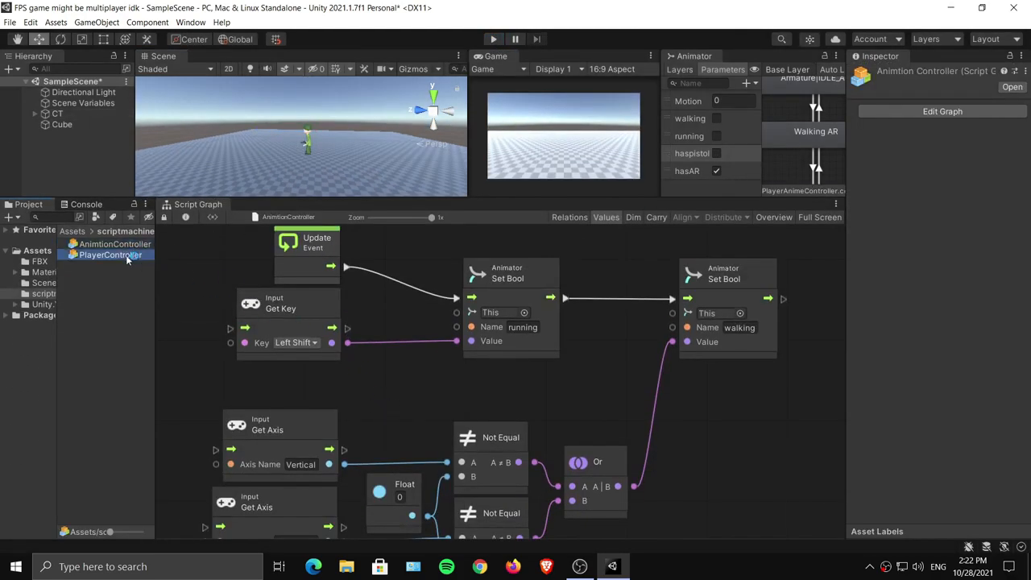
{"action": "middle_click_drag", "start_coordinate": [426, 497], "coordinate": [372, 386]}
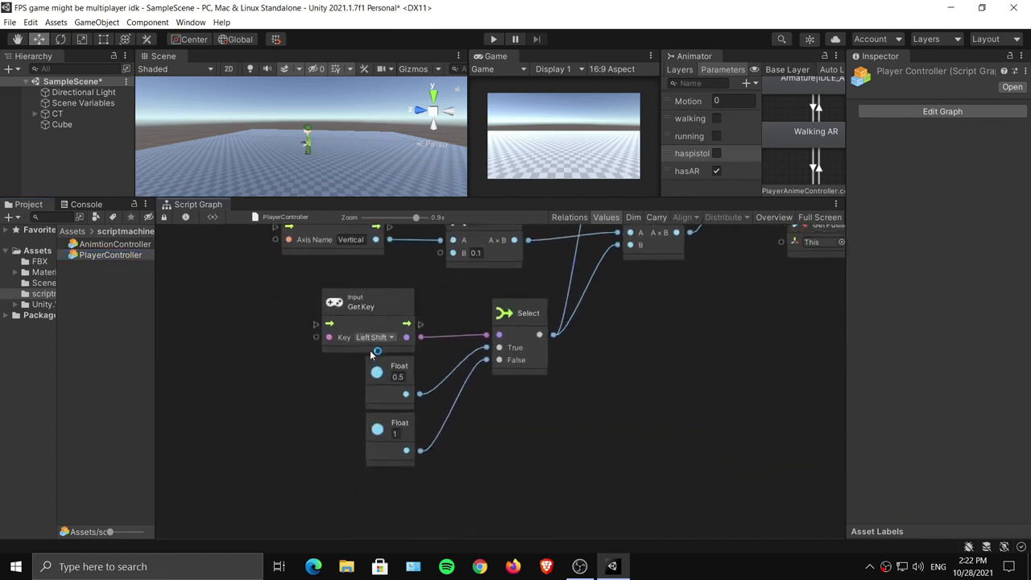
{"action": "left_click_drag", "start_coordinate": [419, 218], "coordinate": [440, 222]}
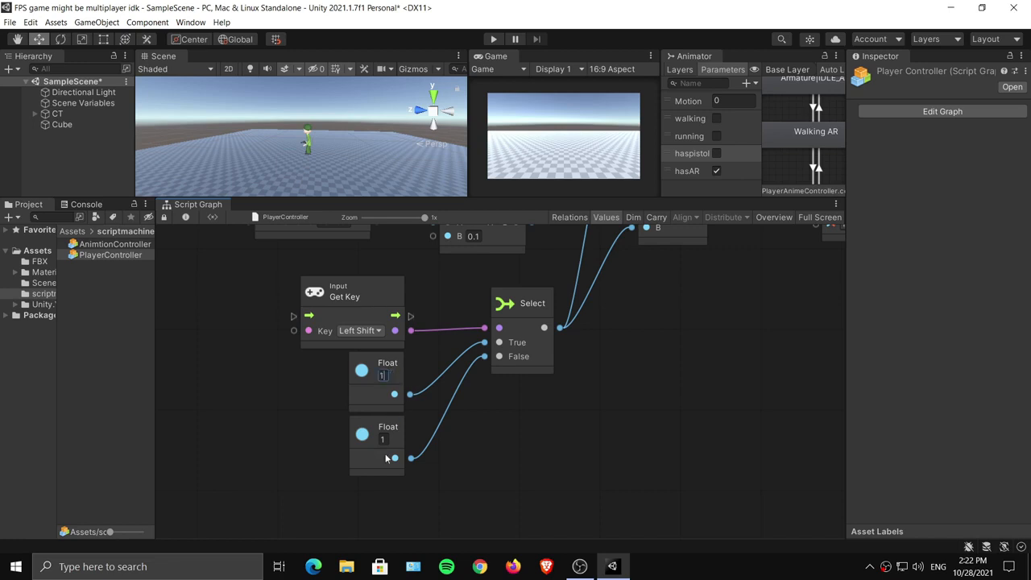
{"action": "type", "text": "1"}
{"action": "type", "text": "0.5"}
{"action": "left_click", "coordinate": [508, 505]}
Enlarge the Scene and Game views, open the AnimtionController graph from CT's second Script Machine, and run the game.
{"action": "left_click_drag", "start_coordinate": [487, 197], "coordinate": [487, 310]}
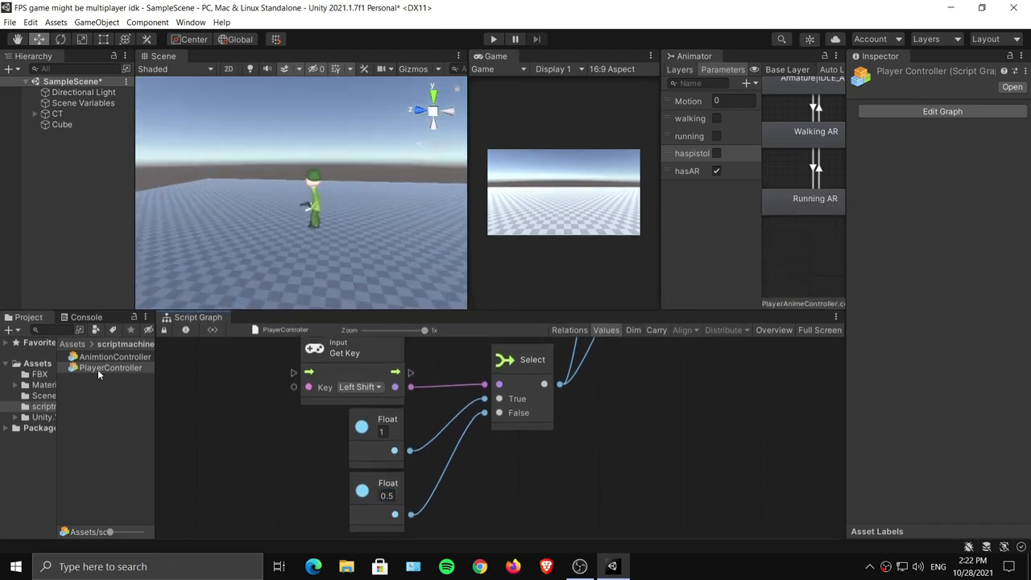
{"action": "left_click", "coordinate": [113, 358]}
{"action": "left_click", "coordinate": [81, 113]}
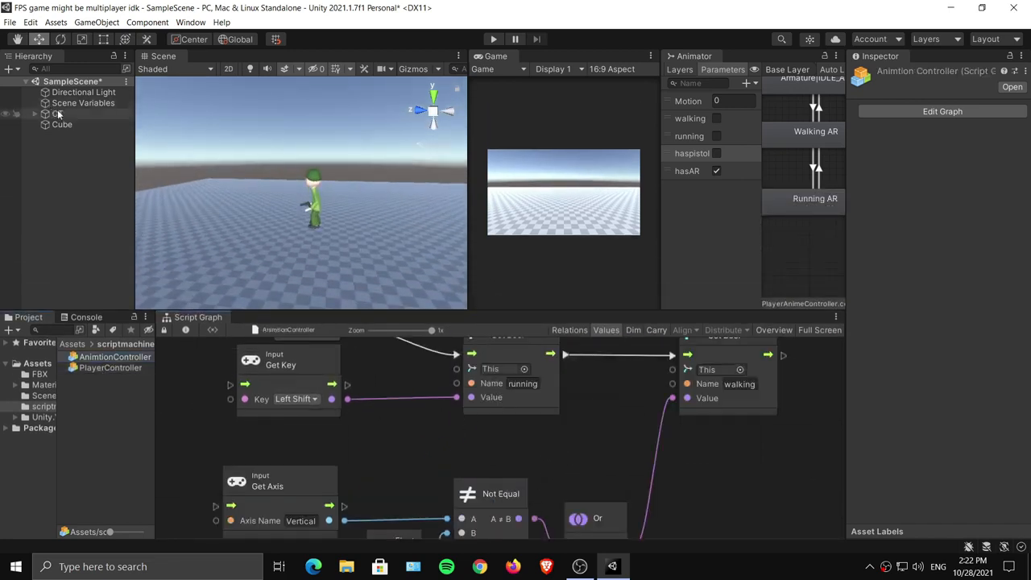
{"action": "scroll", "coordinate": [934, 362], "scroll_direction": "down", "scroll_amount": 15}
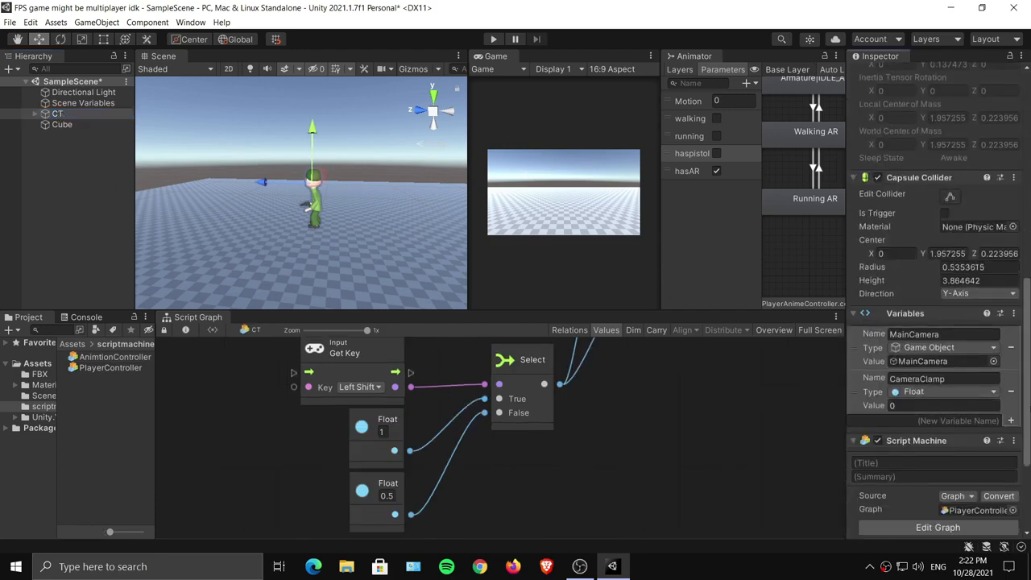
{"action": "left_click", "coordinate": [938, 489]}
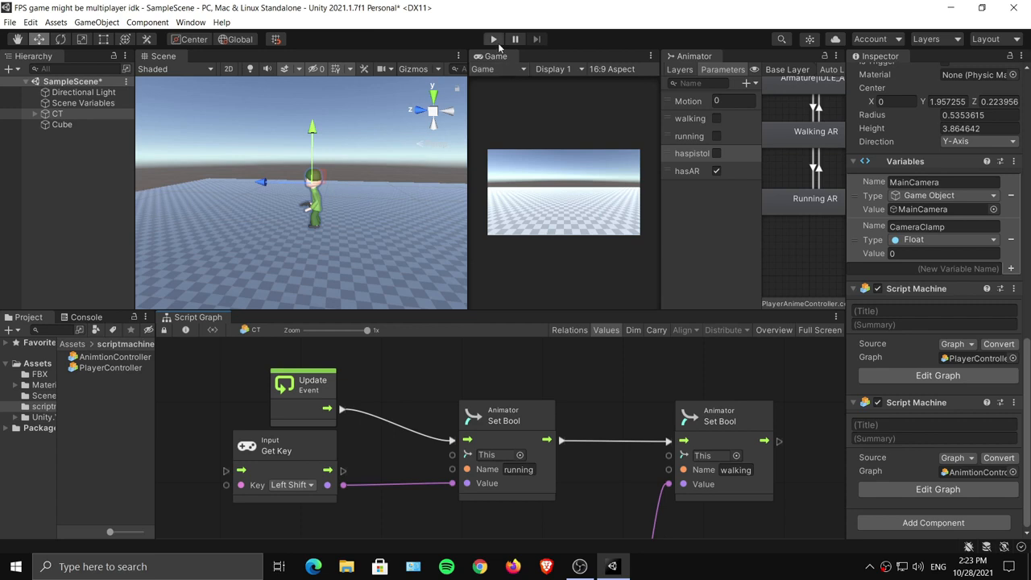
{"action": "left_click", "coordinate": [494, 40]}
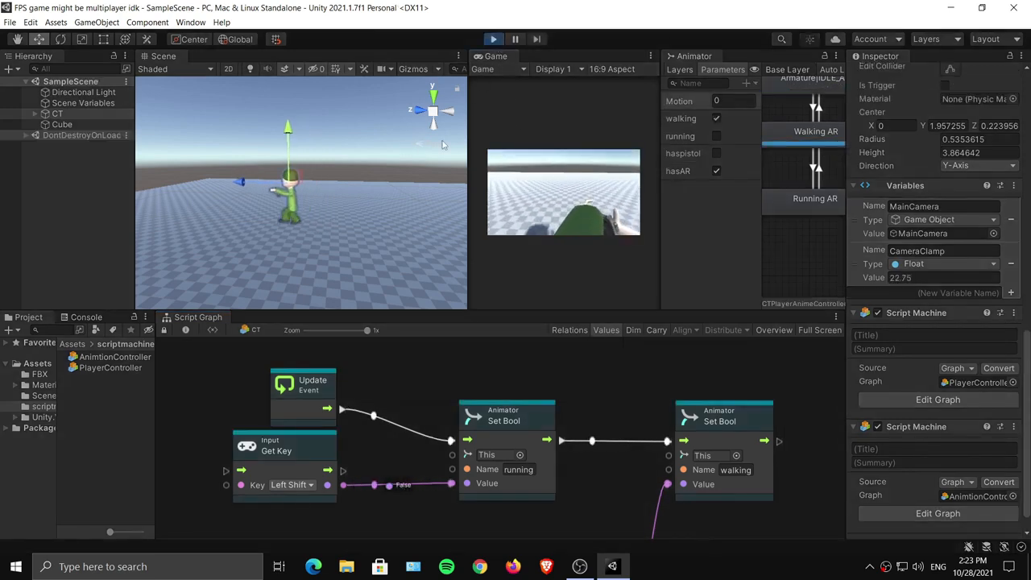
Test the AR animations by walking forward with and without Left Shift held, then stop the game.
{"action": "key", "text": "shift+w"}
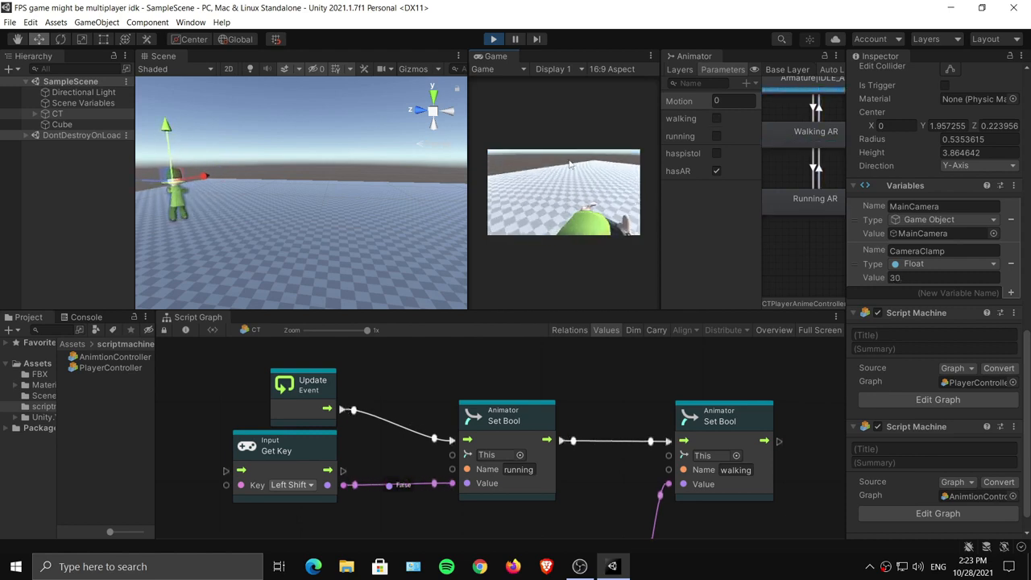
{"action": "key", "text": "w"}
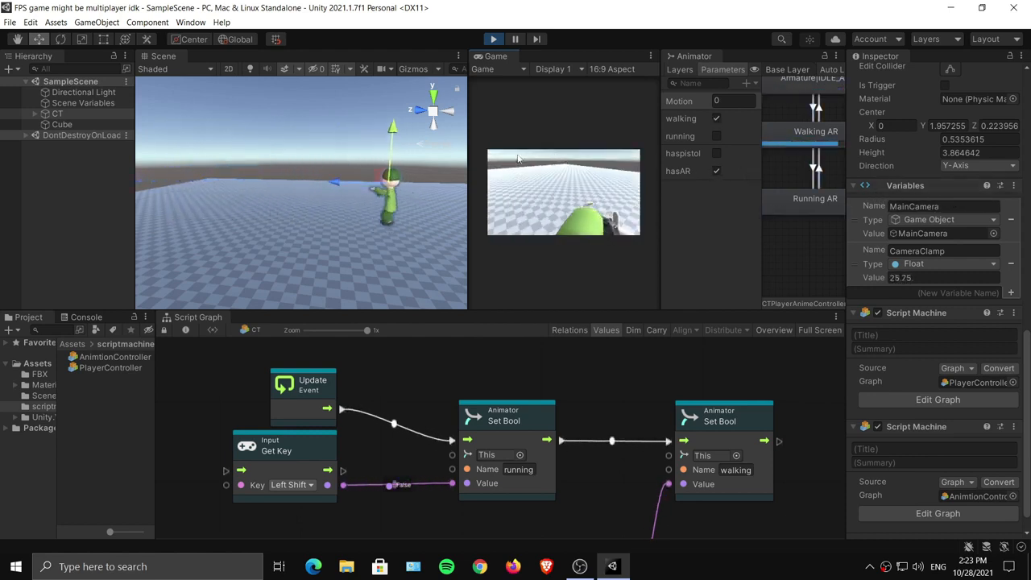
{"action": "key", "text": "shift"}
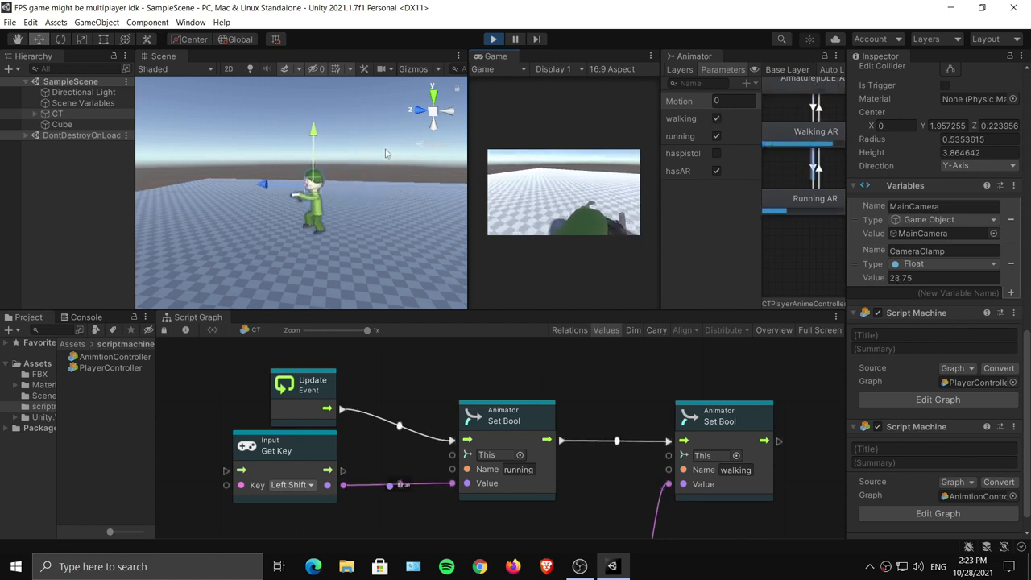
{"action": "key", "text": "w"}
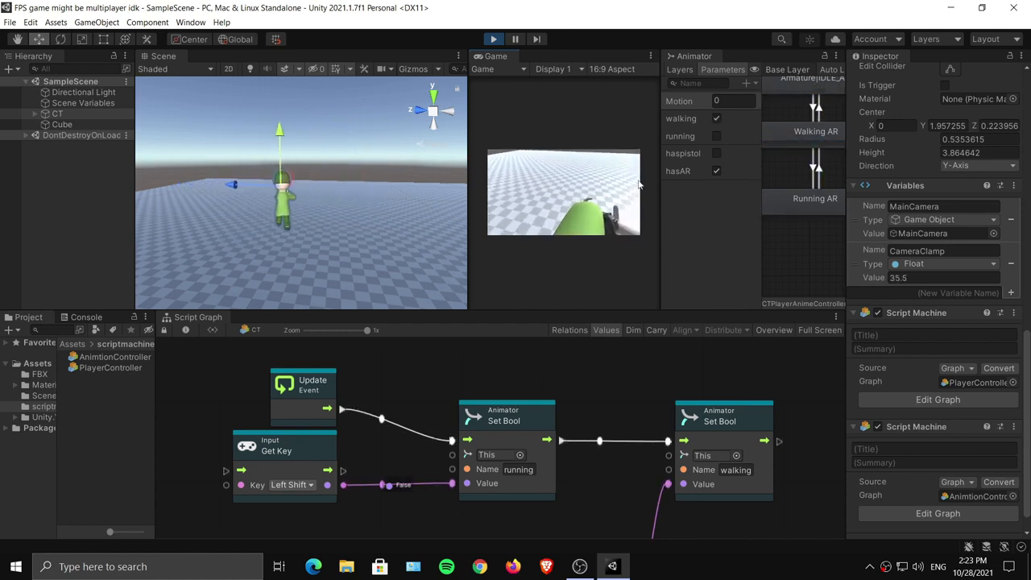
{"action": "key", "text": "shift"}
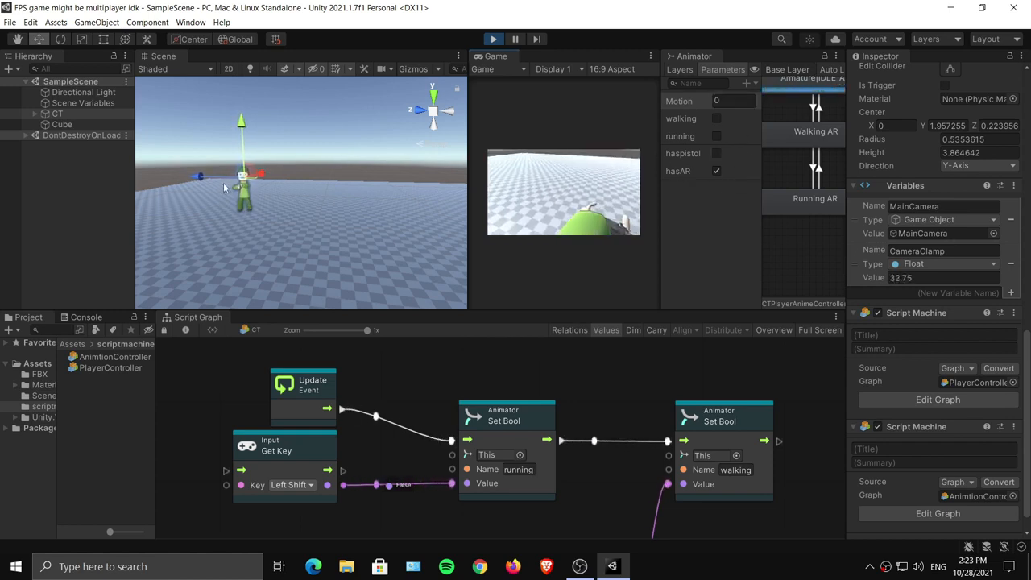
{"action": "key", "text": "w"}
{"action": "key", "text": "shift"}
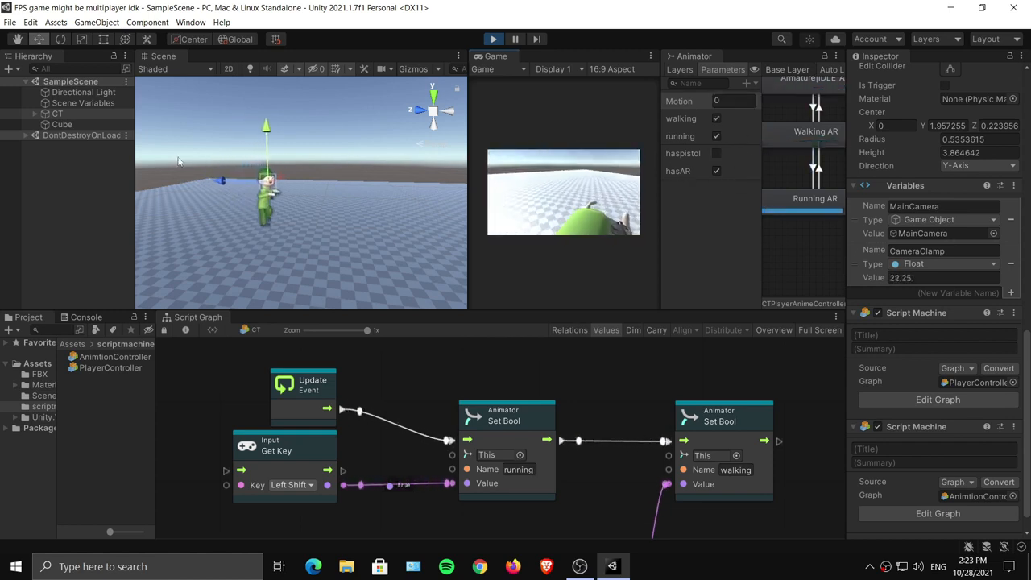
{"action": "left_click", "coordinate": [492, 40]}
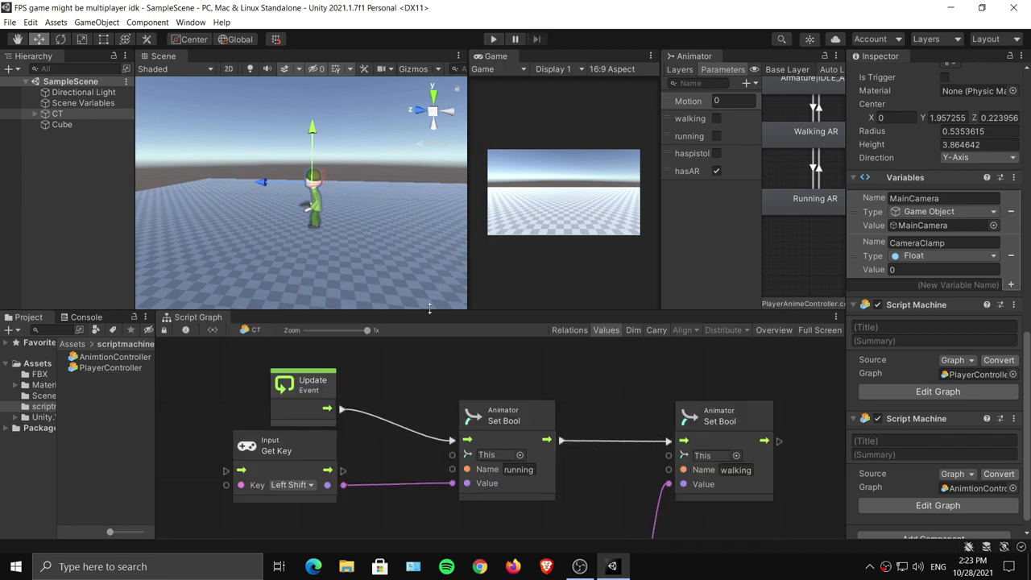
Enlarge the Script Graph view and nudge the Vertical and Horizontal Get Axis units slightly away from the Float unit.
{"action": "left_click_drag", "start_coordinate": [430, 309], "coordinate": [422, 190]}
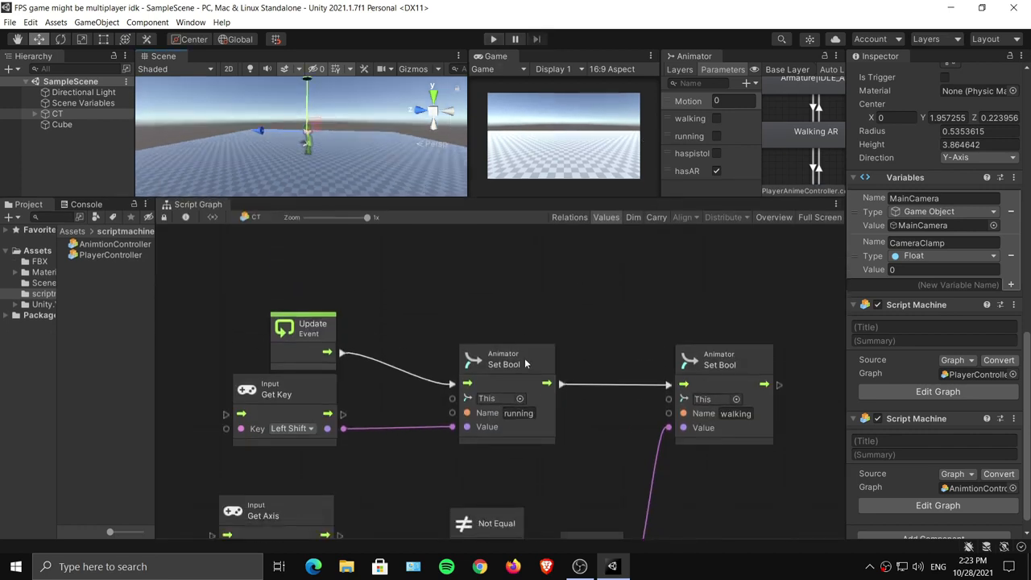
{"action": "scroll", "coordinate": [548, 367], "scroll_direction": "down", "scroll_amount": 5}
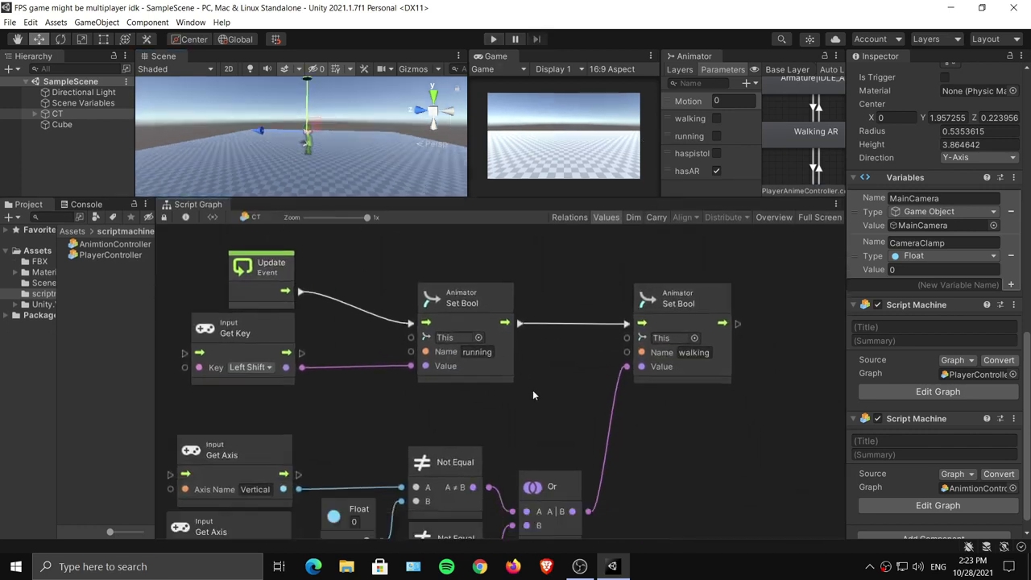
{"action": "scroll", "coordinate": [594, 397], "scroll_direction": "down", "scroll_amount": 4}
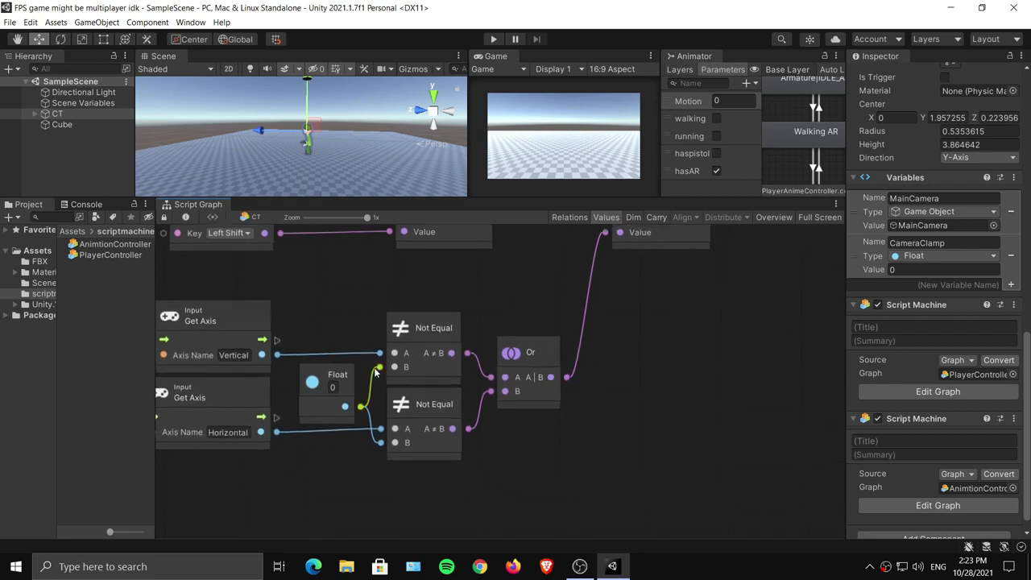
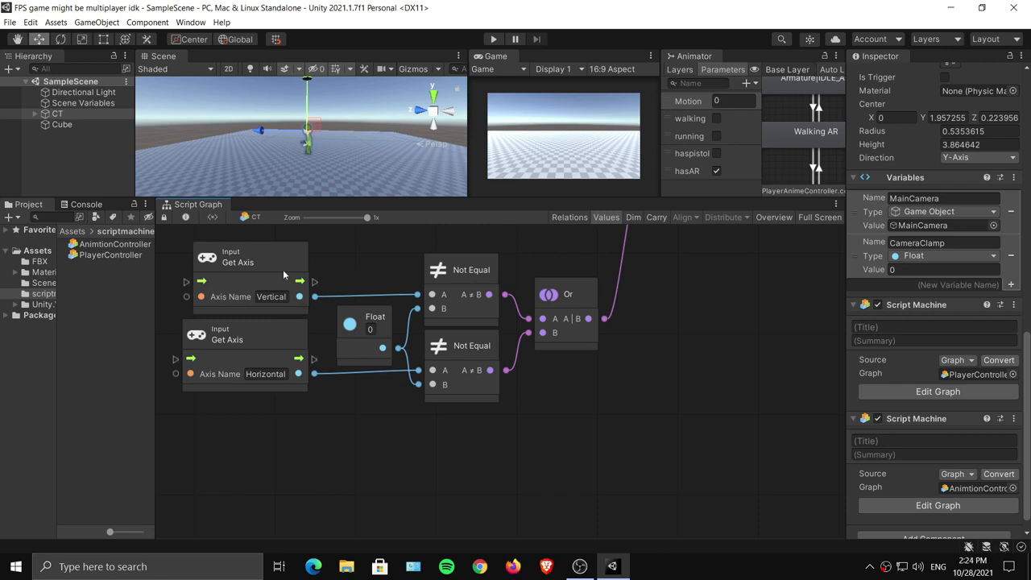
{"action": "left_click_drag", "start_coordinate": [282, 267], "coordinate": [278, 267]}
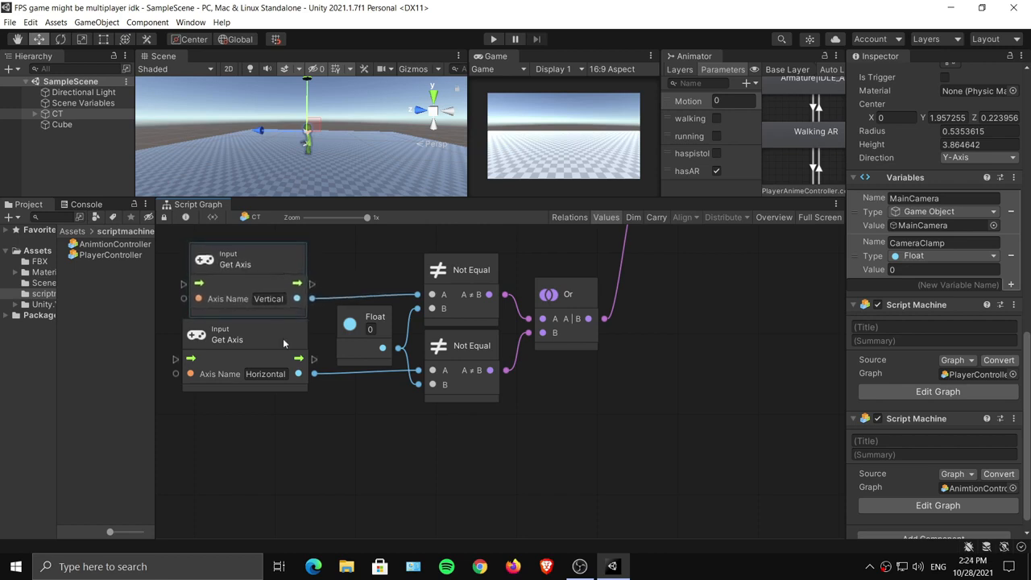
{"action": "left_click_drag", "start_coordinate": [285, 338], "coordinate": [281, 338]}
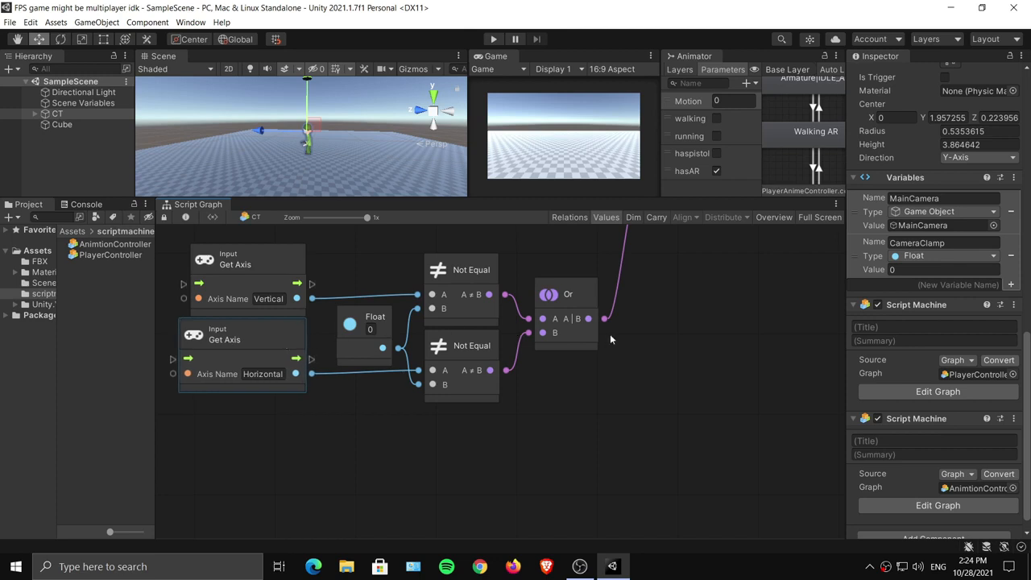
Add an If unit beside the Or unit, duplicate it, and stack the two If units with space around them.
{"action": "middle_click_drag", "start_coordinate": [610, 338], "coordinate": [561, 372]}
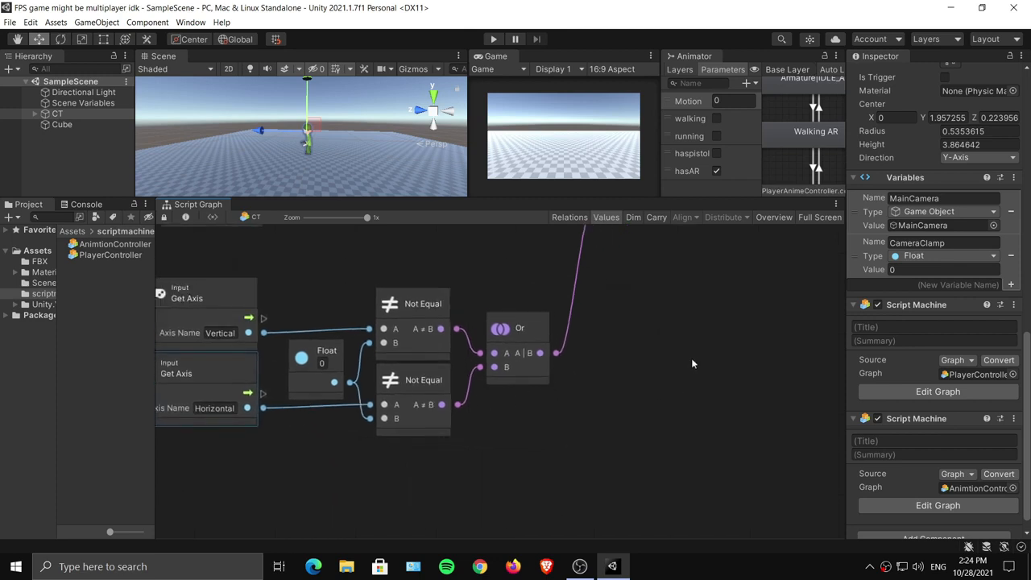
{"action": "middle_click_drag", "start_coordinate": [648, 286], "coordinate": [607, 303]}
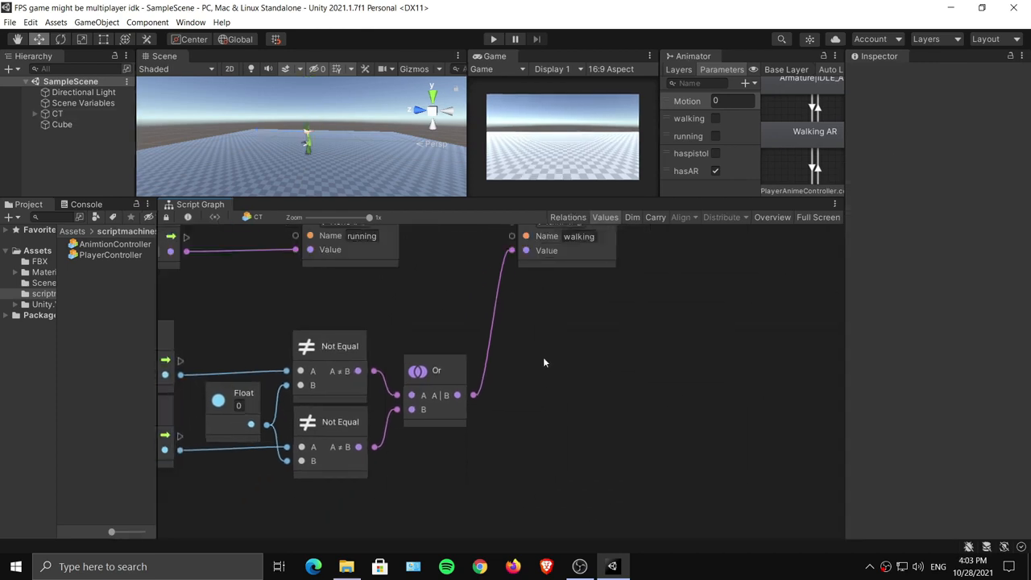
{"action": "right_click", "coordinate": [544, 363]}
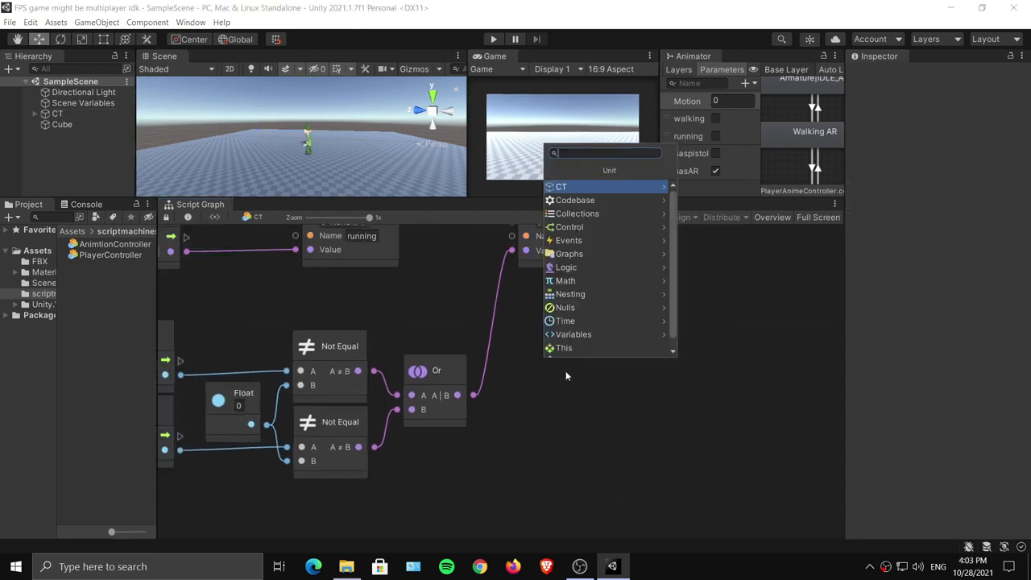
{"action": "type", "text": "if"}
{"action": "key", "text": "Return"}
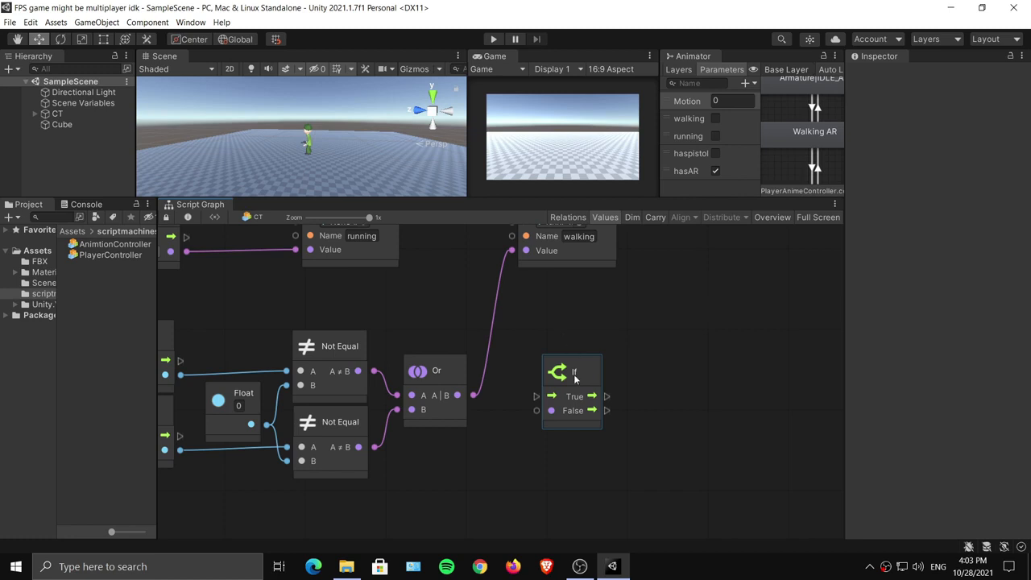
{"action": "key", "text": "ctrl+d"}
{"action": "left_click_drag", "start_coordinate": [574, 376], "coordinate": [568, 452]}
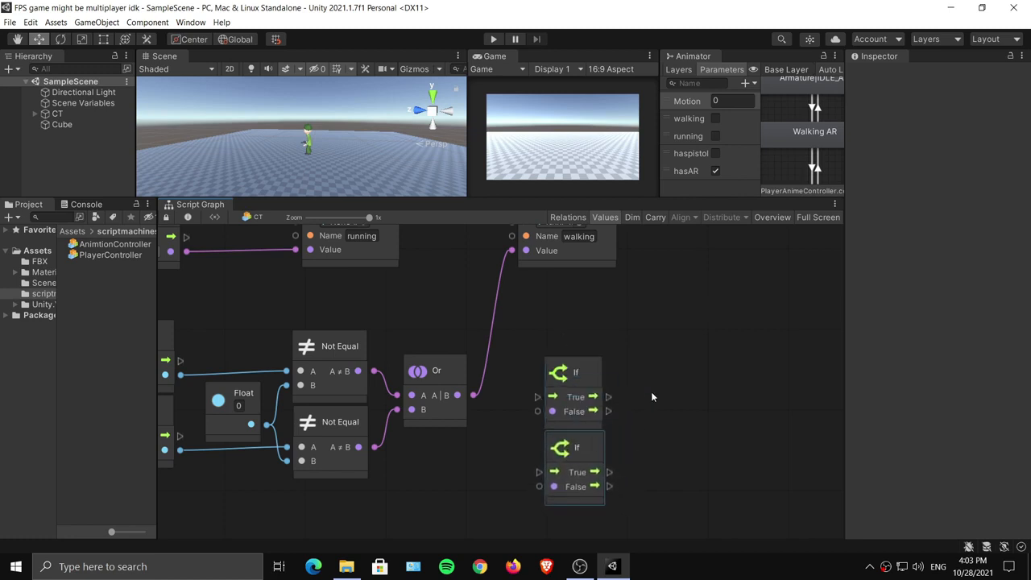
{"action": "left_click_drag", "start_coordinate": [634, 382], "coordinate": [612, 392]}
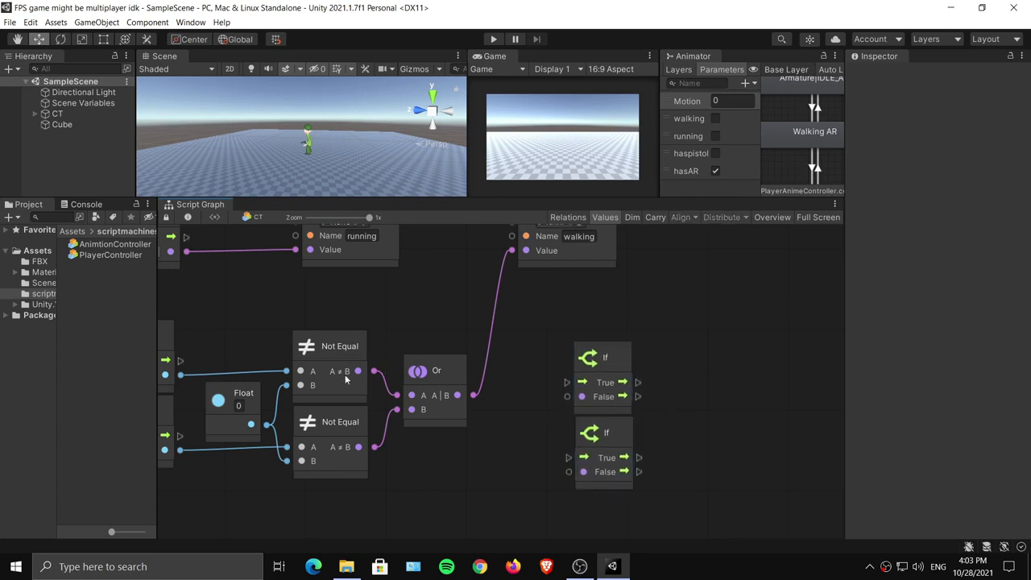
Connect each Not Equal result to the condition of its own If unit, and link the upper If's False output to the lower If's input.
{"action": "left_click_drag", "start_coordinate": [374, 370], "coordinate": [568, 397]}
{"action": "left_click_drag", "start_coordinate": [373, 447], "coordinate": [401, 451]}
{"action": "left_click_drag", "start_coordinate": [583, 473], "coordinate": [583, 472]}
{"action": "middle_click_drag", "start_coordinate": [635, 379], "coordinate": [557, 370]}
{"action": "middle_click_drag", "start_coordinate": [438, 356], "coordinate": [439, 380]}
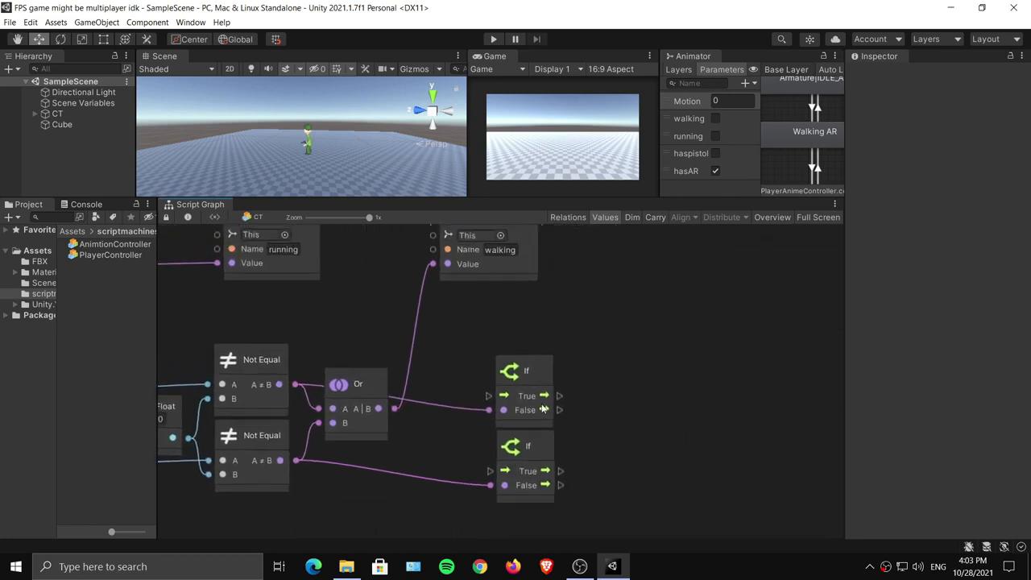
{"action": "left_click_drag", "start_coordinate": [560, 410], "coordinate": [570, 441]}
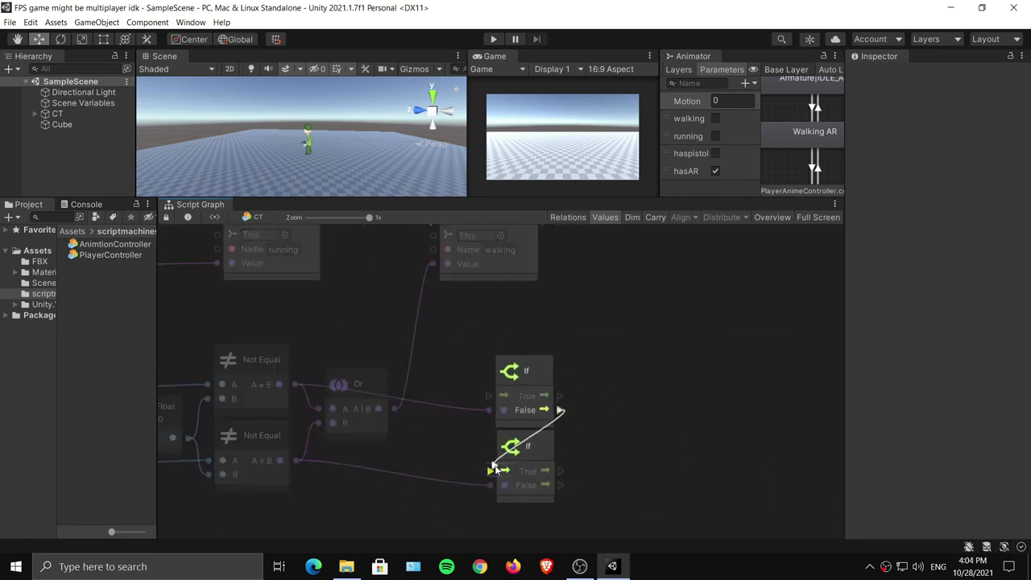
{"action": "left_click_drag", "start_coordinate": [494, 465], "coordinate": [492, 470]}
Connect the walking Set Bool's flow output to the upper If unit's input, and move both If units farther from the Or unit.
{"action": "middle_click_drag", "start_coordinate": [597, 382], "coordinate": [468, 437]}
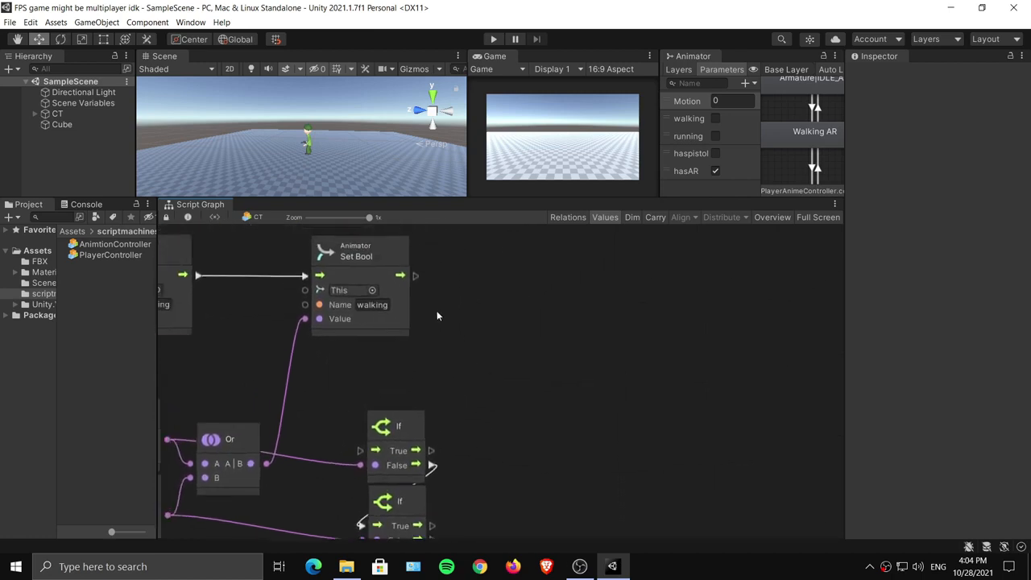
{"action": "left_click_drag", "start_coordinate": [416, 276], "coordinate": [445, 369]}
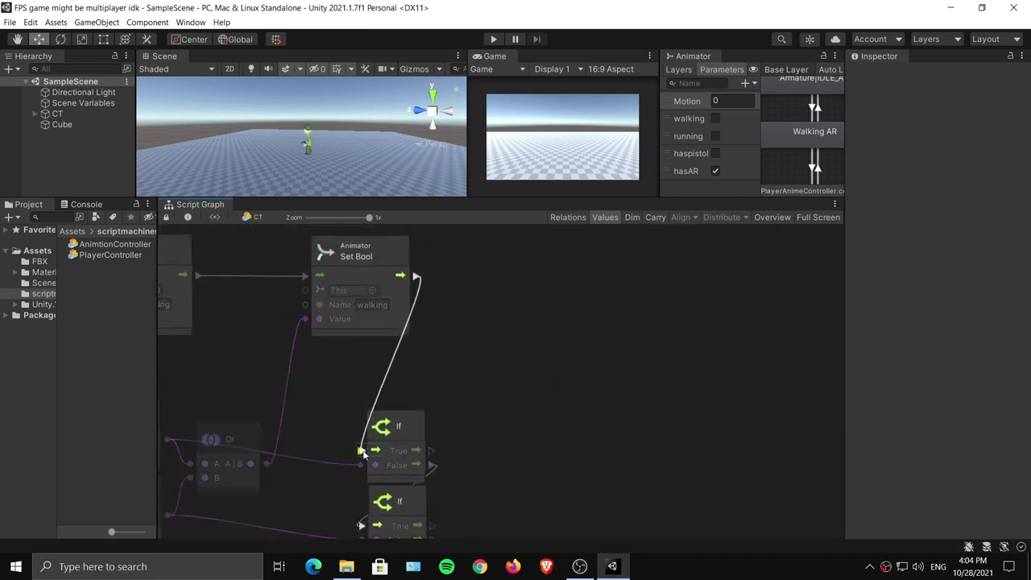
{"action": "left_click_drag", "start_coordinate": [362, 454], "coordinate": [359, 451]}
{"action": "middle_click_drag", "start_coordinate": [462, 435], "coordinate": [456, 366]}
{"action": "left_click_drag", "start_coordinate": [390, 398], "coordinate": [466, 371]}
{"action": "left_click", "coordinate": [594, 332]}
{"action": "middle_click_drag", "start_coordinate": [594, 332], "coordinate": [484, 358]}
{"action": "right_click", "coordinate": [474, 349]}
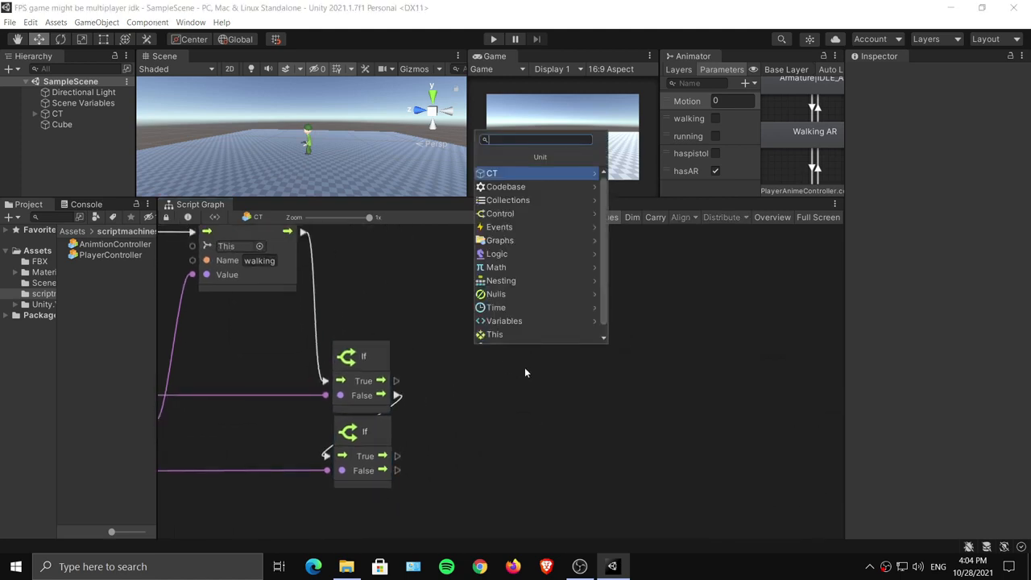
{"action": "left_click", "coordinate": [573, 387]}
{"action": "right_click", "coordinate": [459, 326]}
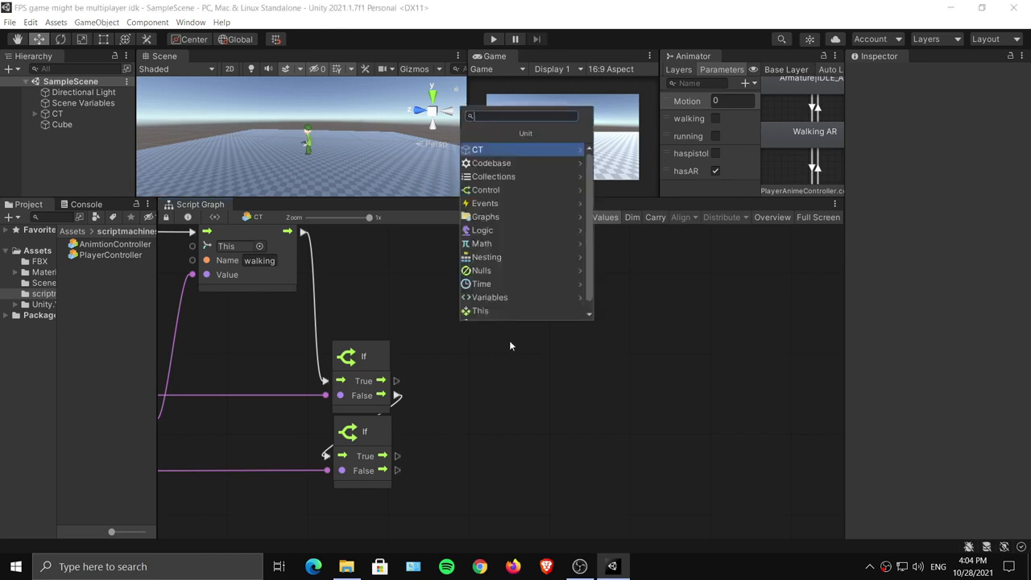
{"action": "type", "text": "anim"}
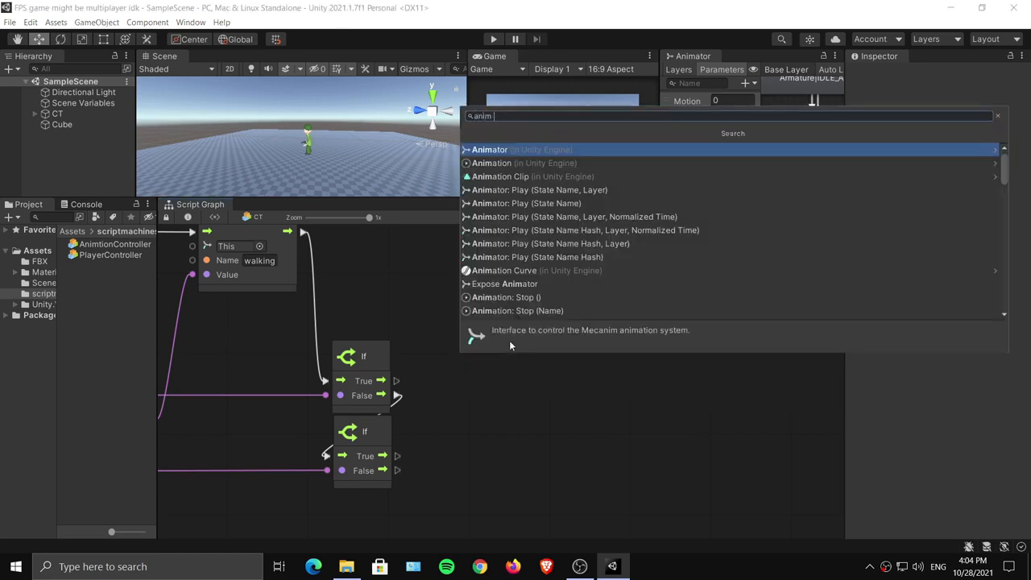
{"action": "type", "text": " bool"}
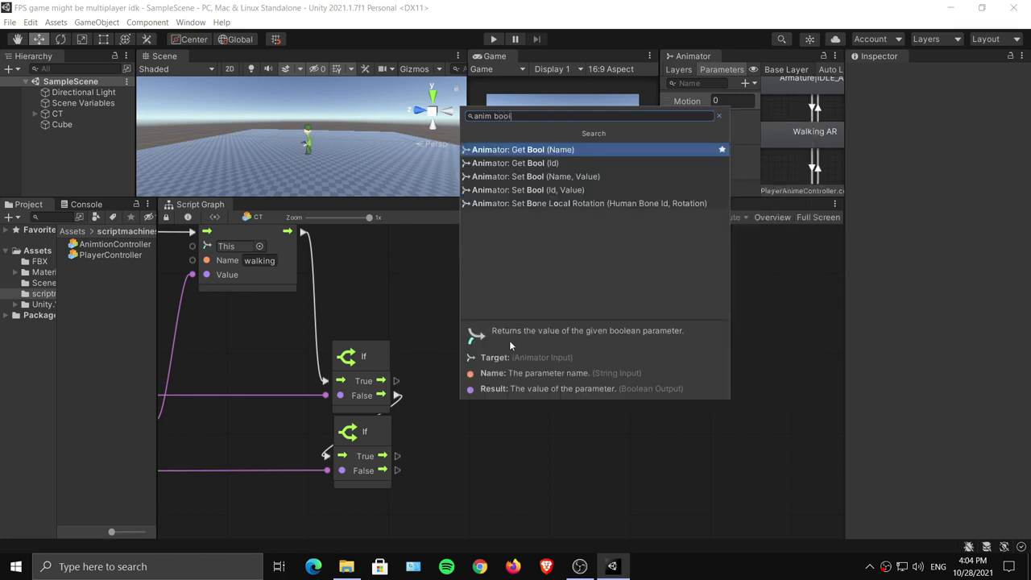
{"action": "left_click", "coordinate": [562, 180]}
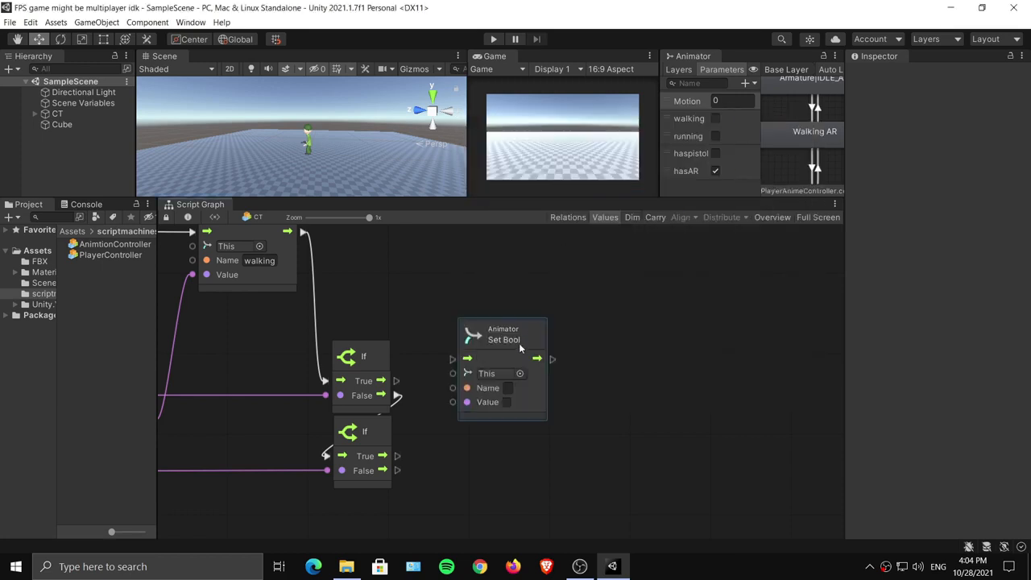
{"action": "left_click_drag", "start_coordinate": [521, 347], "coordinate": [587, 336]}
{"action": "middle_click_drag", "start_coordinate": [330, 289], "coordinate": [348, 342]}
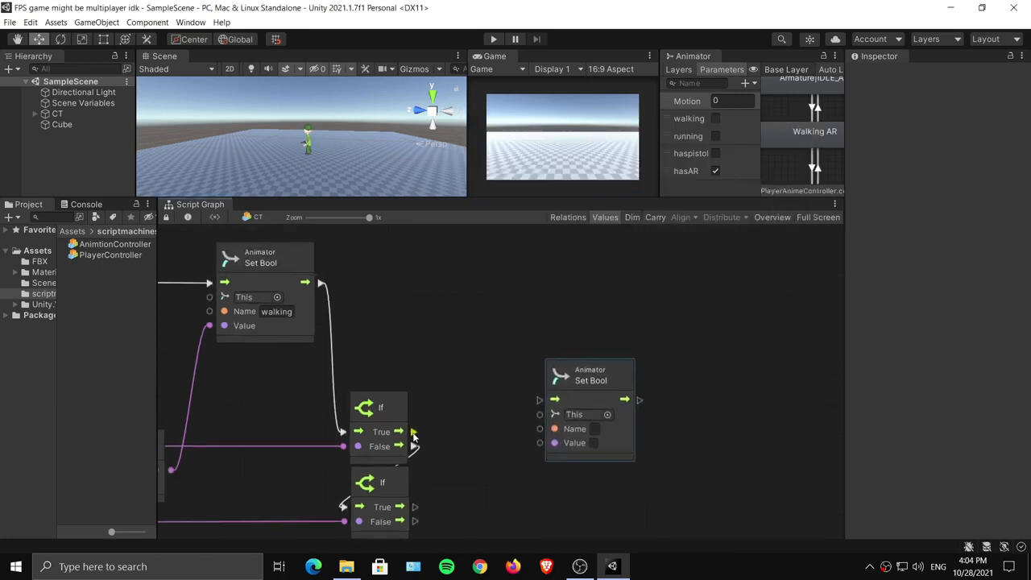
{"action": "left_click_drag", "start_coordinate": [412, 436], "coordinate": [535, 400]}
{"action": "right_click", "coordinate": [481, 415]}
{"action": "left_click", "coordinate": [582, 376]}
{"action": "left_click_drag", "start_coordinate": [582, 376], "coordinate": [695, 333]}
{"action": "middle_click_drag", "start_coordinate": [402, 479], "coordinate": [412, 416]}
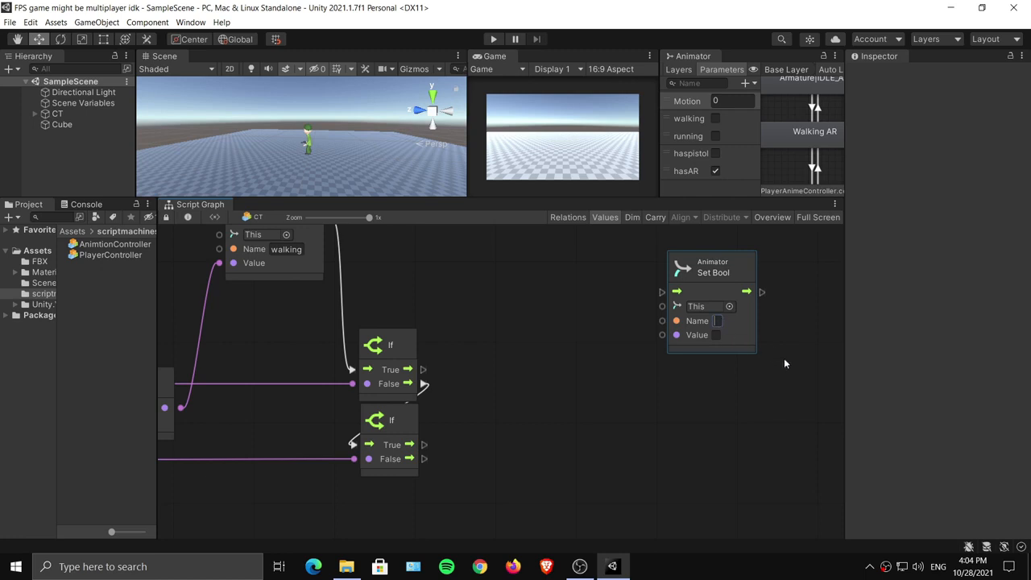
{"action": "left_click_drag", "start_coordinate": [710, 274], "coordinate": [694, 305]}
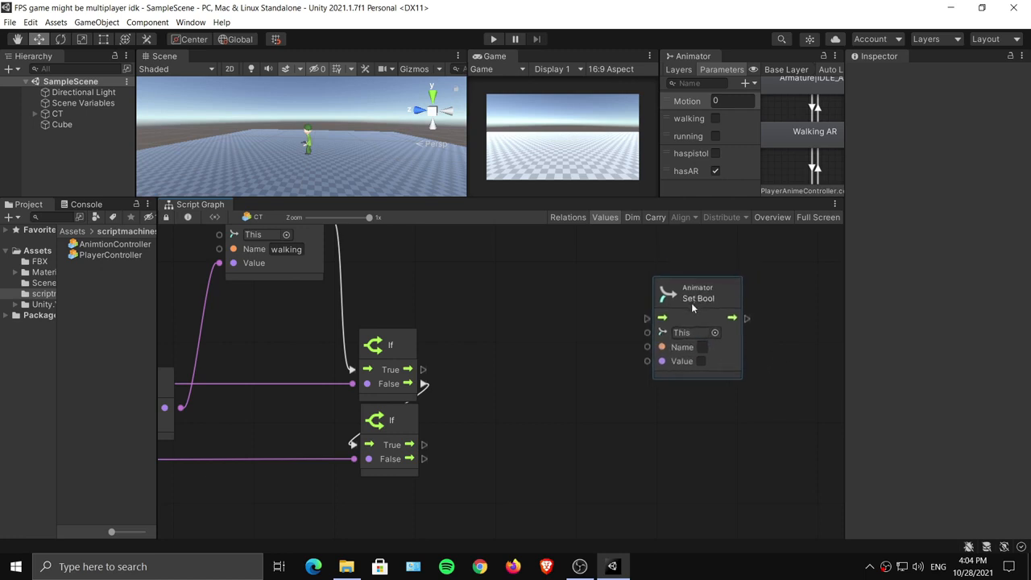
{"action": "key", "text": "Delete"}
Add an Animator Set Float (Name, Value) unit in the empty space beyond the If units.
{"action": "right_click", "coordinate": [574, 289]}
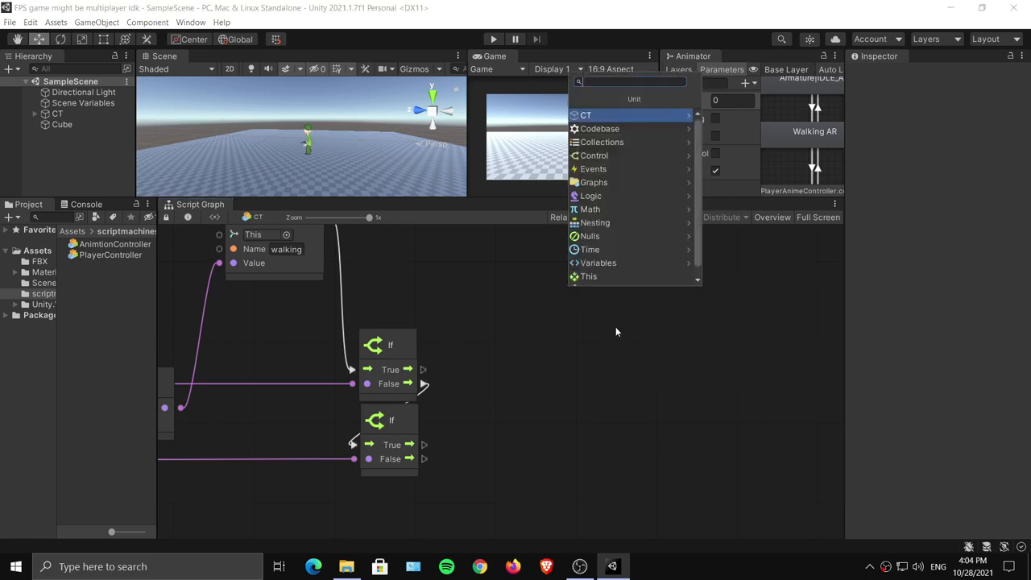
{"action": "type", "text": "anim"}
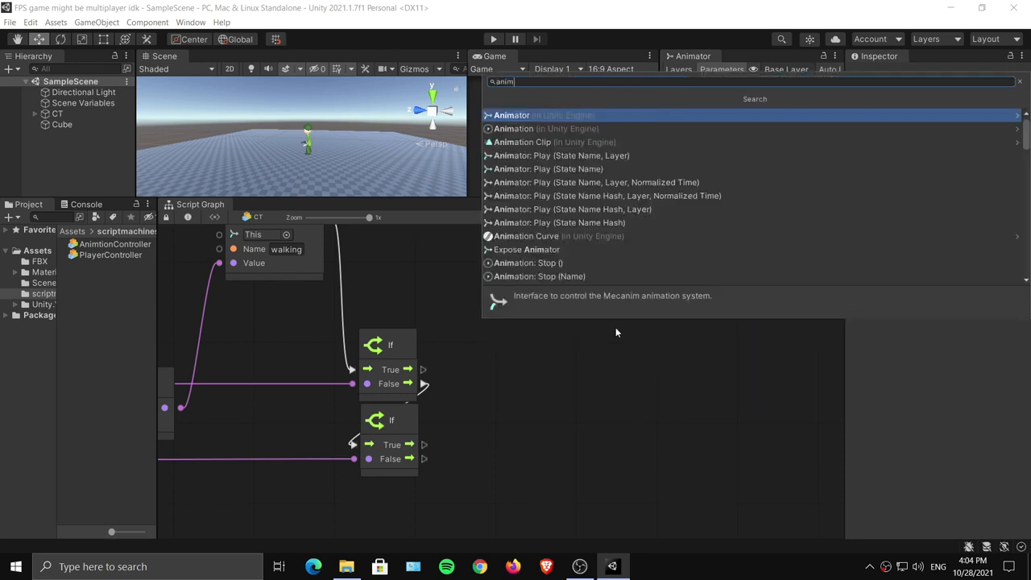
{"action": "type", "text": "t"}
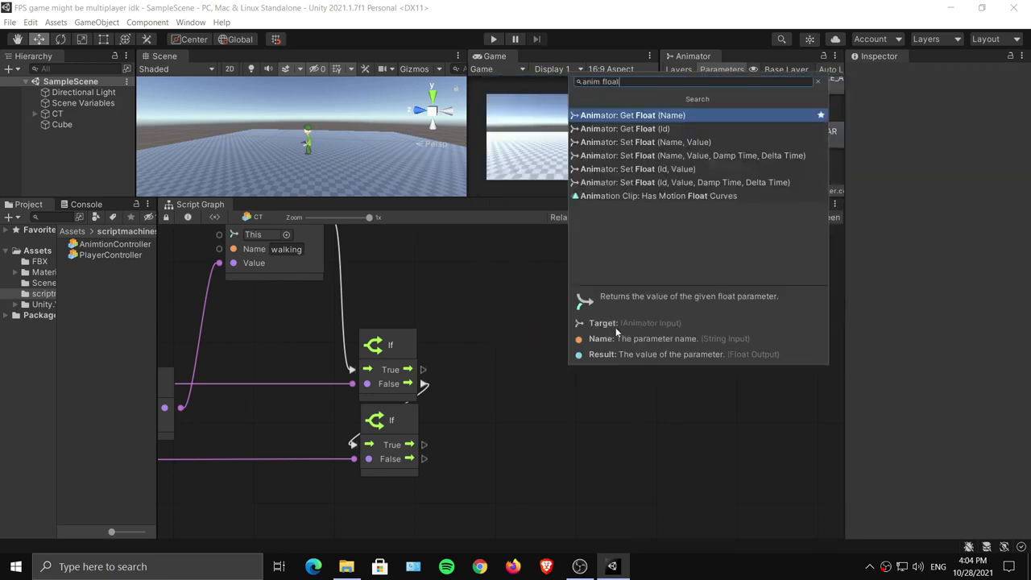
{"action": "left_click", "coordinate": [659, 150]}
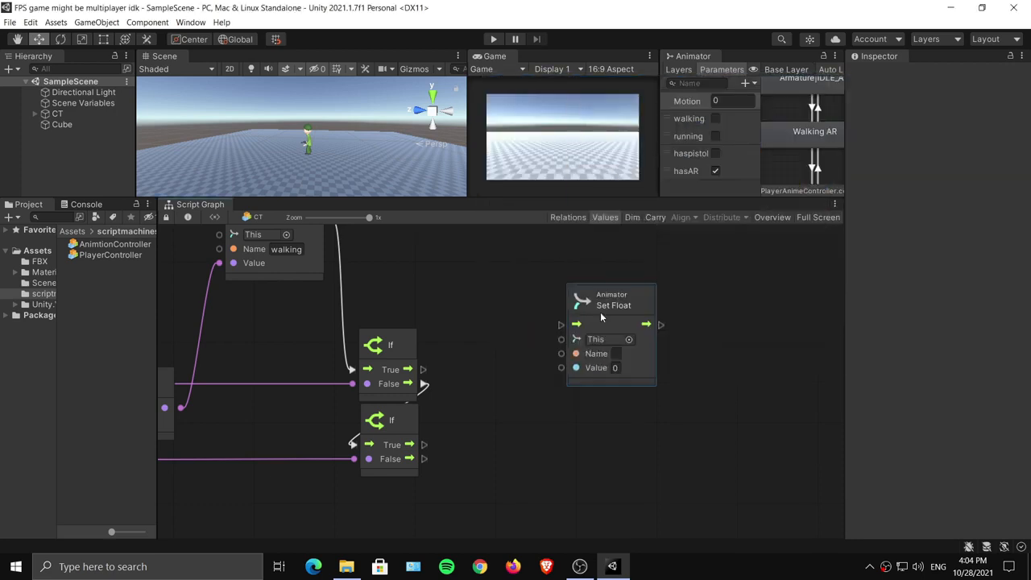
Set the Set Float unit's parameter name to Motion and move the unit farther away from the two If units.
{"action": "left_click_drag", "start_coordinate": [600, 312], "coordinate": [560, 328]}
{"action": "scroll", "coordinate": [548, 330], "scroll_direction": "up", "scroll_amount": 1}
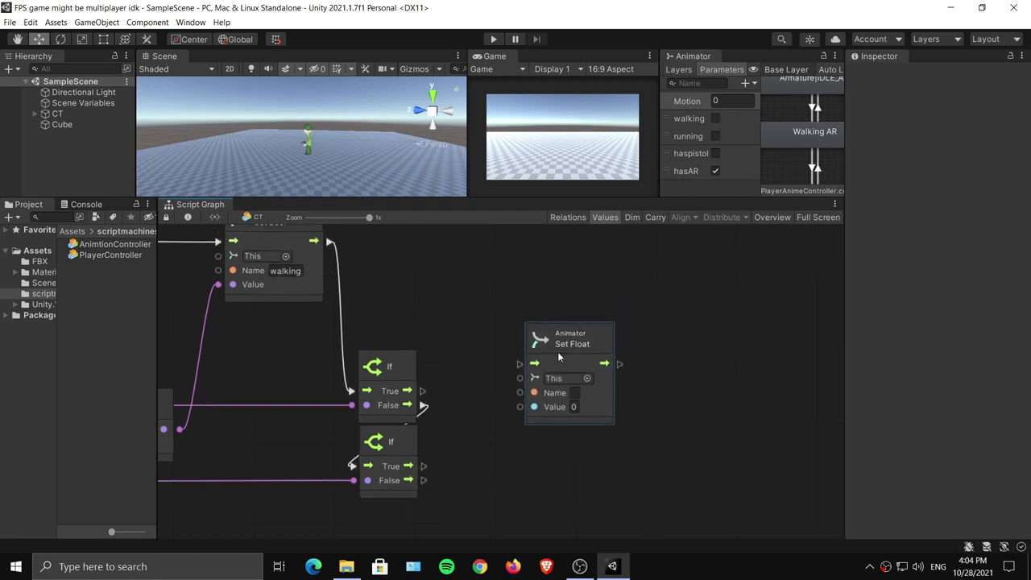
{"action": "type", "text": "Motion"}
{"action": "left_click", "coordinate": [654, 402]}
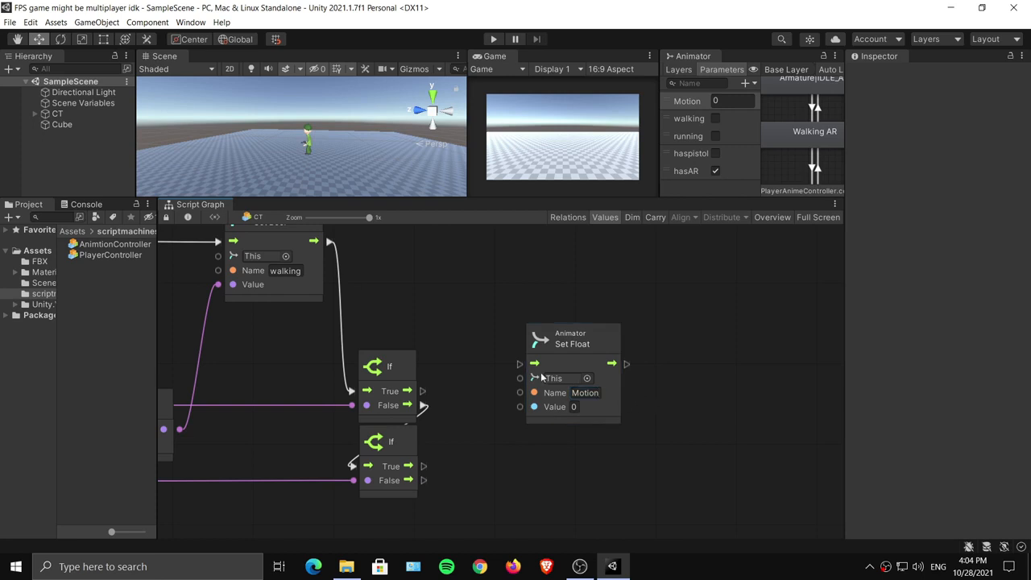
{"action": "left_click_drag", "start_coordinate": [548, 351], "coordinate": [612, 343]}
{"action": "middle_click_drag", "start_coordinate": [344, 412], "coordinate": [650, 394]}
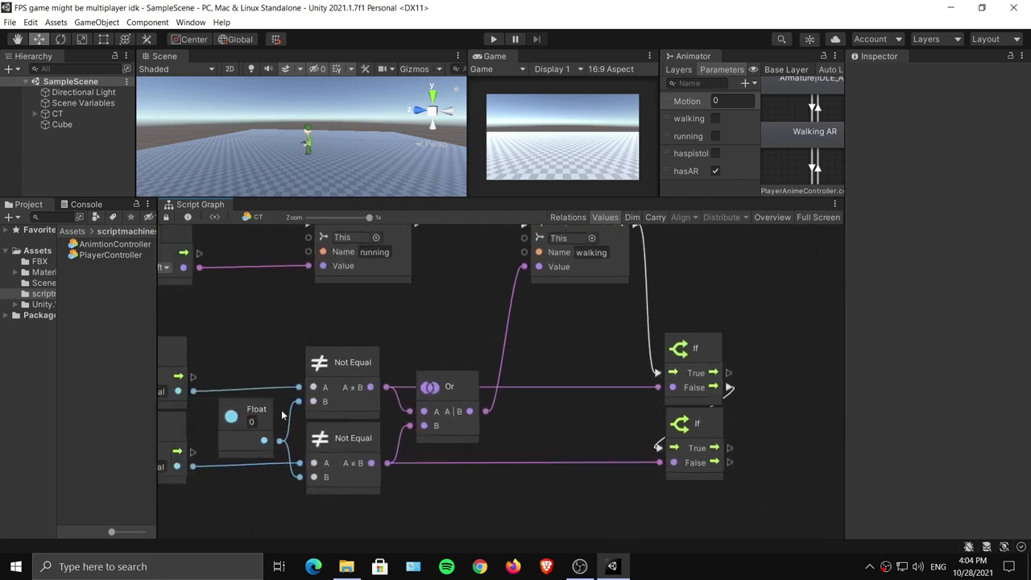
{"action": "middle_click_drag", "start_coordinate": [587, 375], "coordinate": [397, 382]}
{"action": "middle_click_drag", "start_coordinate": [690, 330], "coordinate": [533, 332]}
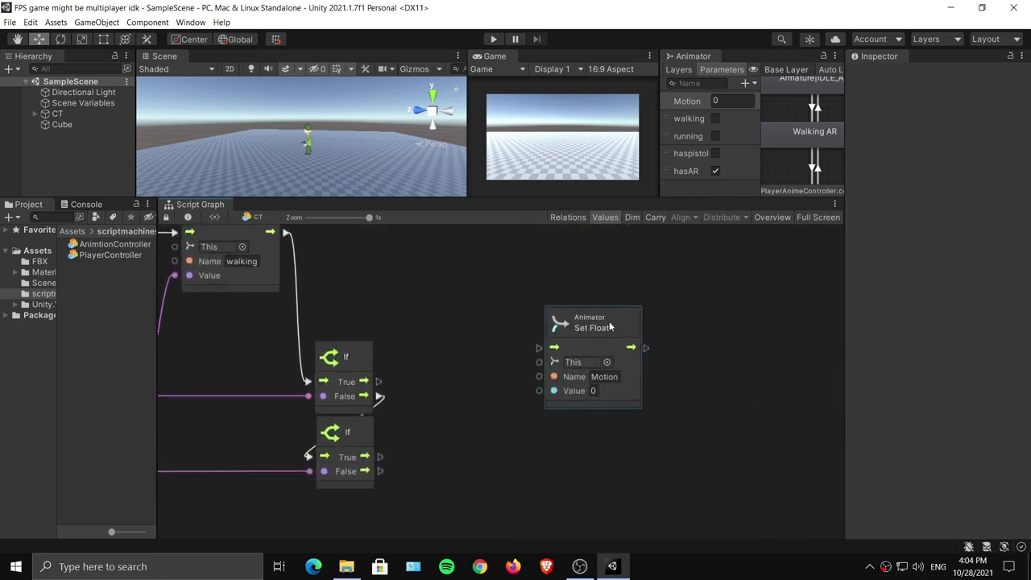
{"action": "left_click_drag", "start_coordinate": [613, 323], "coordinate": [659, 324]}
Add a Select On Flow unit between the If units and the Motion Set Float unit.
{"action": "right_click", "coordinate": [473, 356]}
{"action": "left_click", "coordinate": [477, 352]}
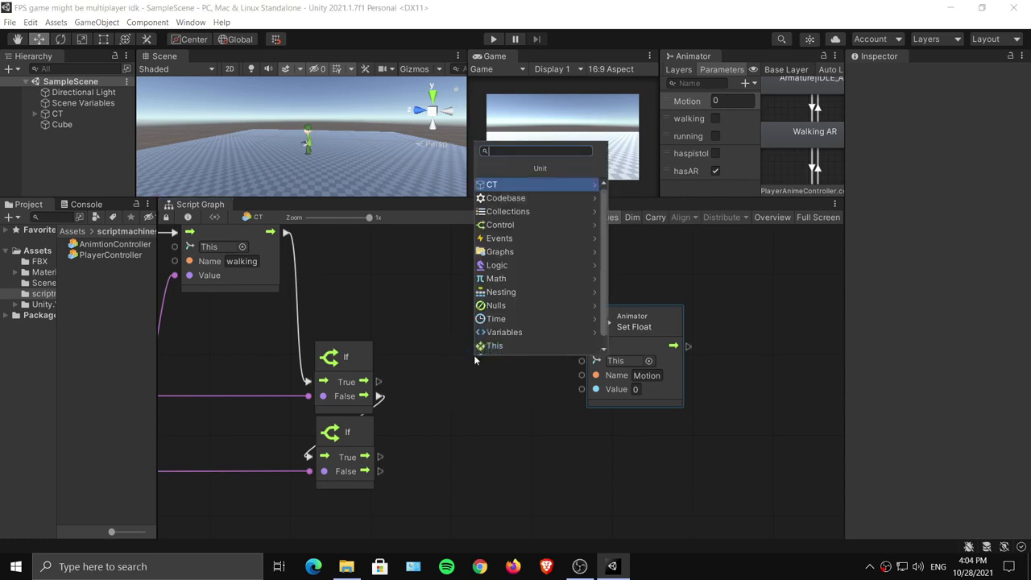
{"action": "type", "text": "sele"}
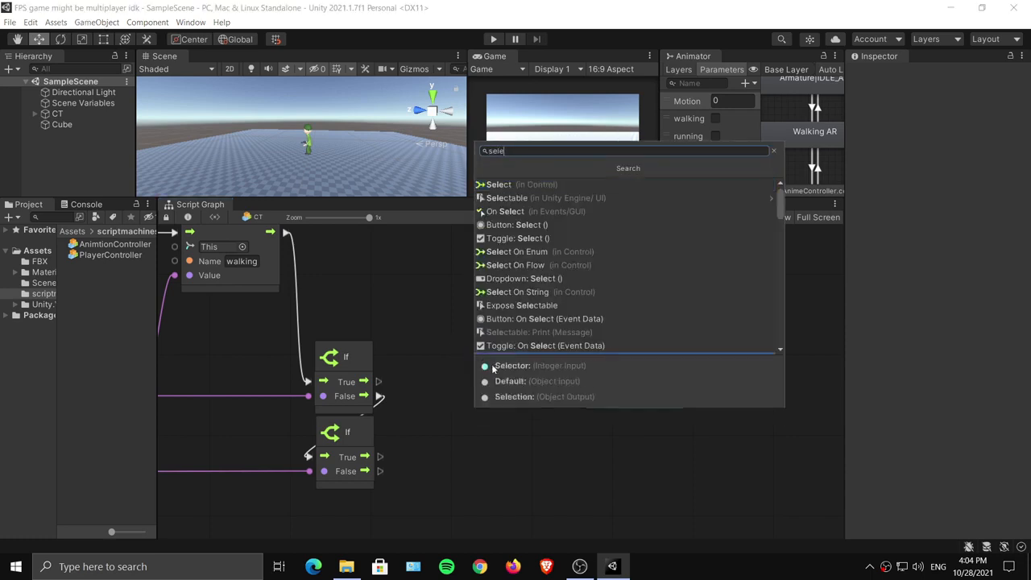
{"action": "left_click", "coordinate": [529, 265]}
{"action": "left_click_drag", "start_coordinate": [479, 373], "coordinate": [476, 358]}
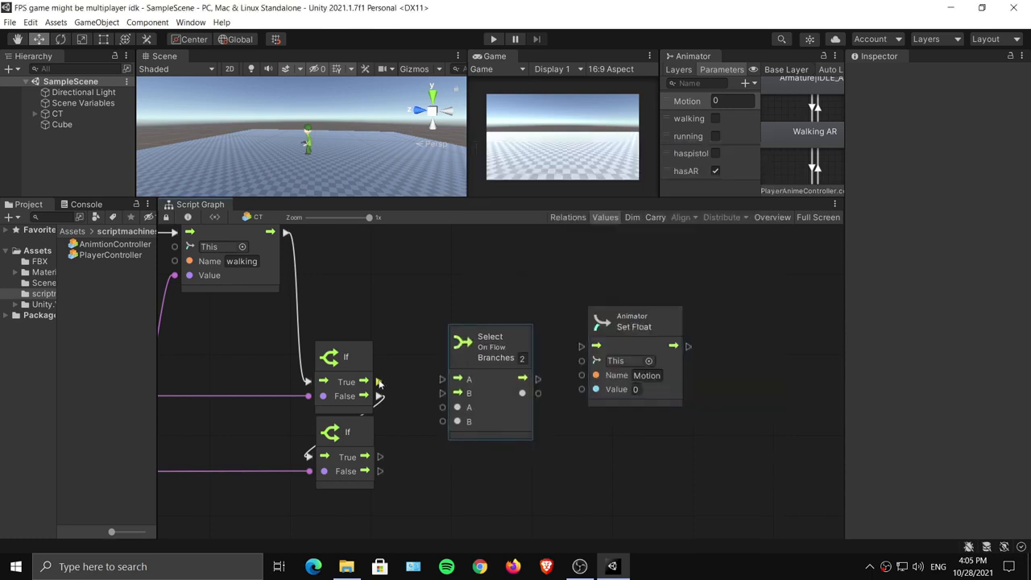
Connect the upper If's True output to Select On Flow's flow input A and the lower If's True output to flow input B.
{"action": "left_click_drag", "start_coordinate": [378, 381], "coordinate": [459, 379]}
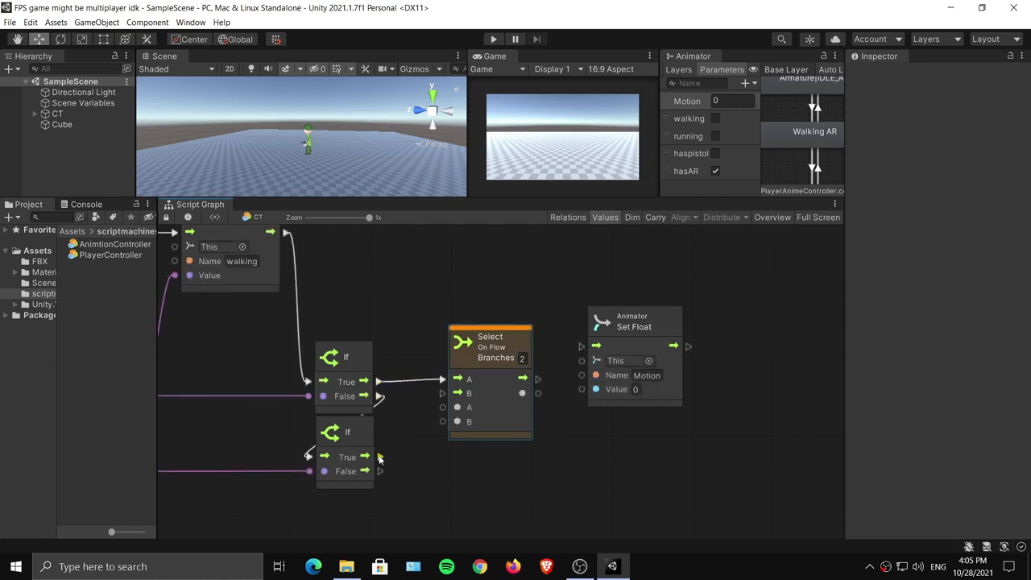
{"action": "left_click_drag", "start_coordinate": [379, 457], "coordinate": [442, 393]}
{"action": "left_click_drag", "start_coordinate": [503, 401], "coordinate": [524, 406]}
Connect the Vertical Get Axis result to Select On Flow's value input A and the Horizontal result to value input B.
{"action": "middle_click_drag", "start_coordinate": [358, 398], "coordinate": [632, 355]}
{"action": "key", "text": "shift+space"}
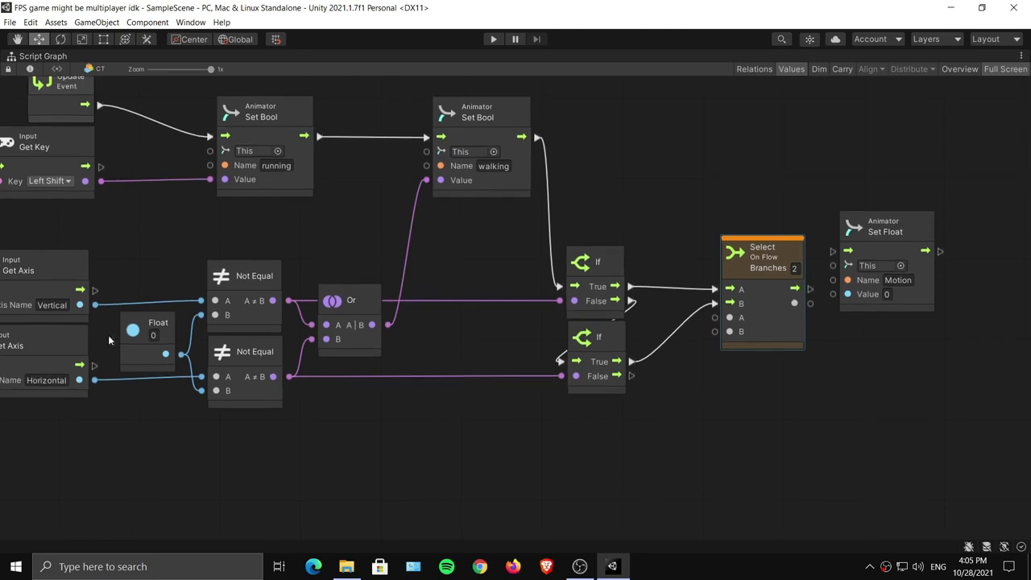
{"action": "left_click_drag", "start_coordinate": [95, 305], "coordinate": [714, 318]}
{"action": "left_click_drag", "start_coordinate": [94, 379], "coordinate": [730, 331]}
{"action": "middle_click_drag", "start_coordinate": [742, 343], "coordinate": [381, 453]}
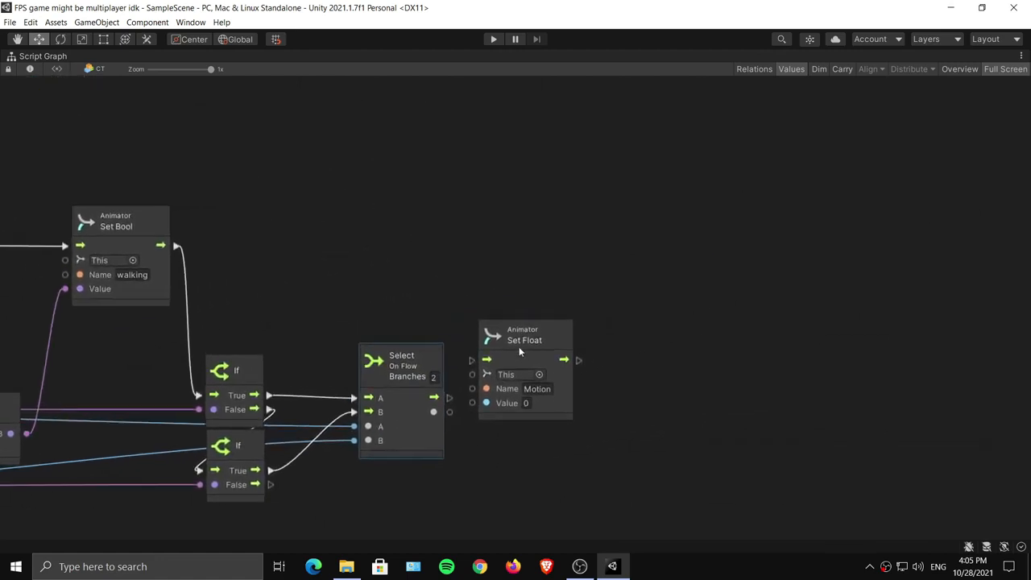
Connect Select On Flow's flow output and selected value to the Motion Set Float's flow and Value inputs, adjusting the unit's position.
{"action": "left_click_drag", "start_coordinate": [515, 332], "coordinate": [575, 355]}
{"action": "left_click_drag", "start_coordinate": [450, 398], "coordinate": [548, 428]}
{"action": "left_click_drag", "start_coordinate": [583, 366], "coordinate": [561, 373]}
{"action": "key", "text": "shift+space"}
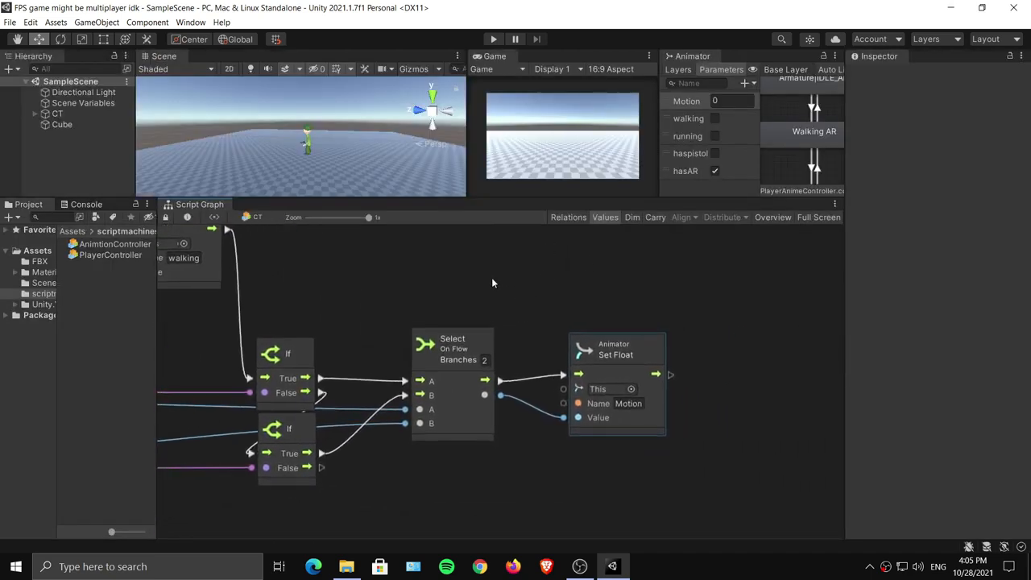
Run the scene, enlarge the Scene and Game views, select CT, and give the running game focus.
{"action": "left_click", "coordinate": [496, 39]}
{"action": "left_click_drag", "start_coordinate": [499, 199], "coordinate": [499, 278]}
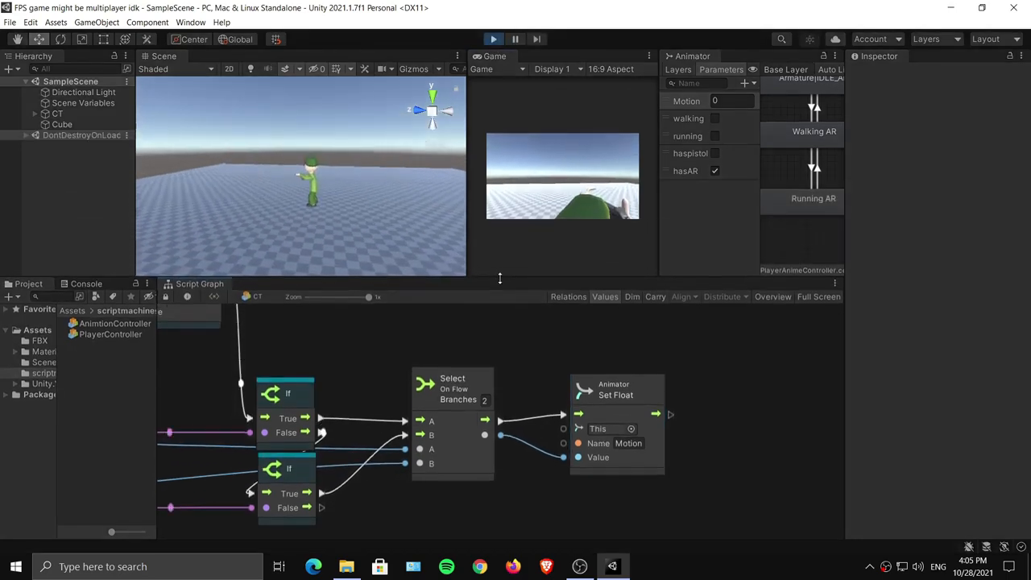
{"action": "left_click", "coordinate": [71, 114]}
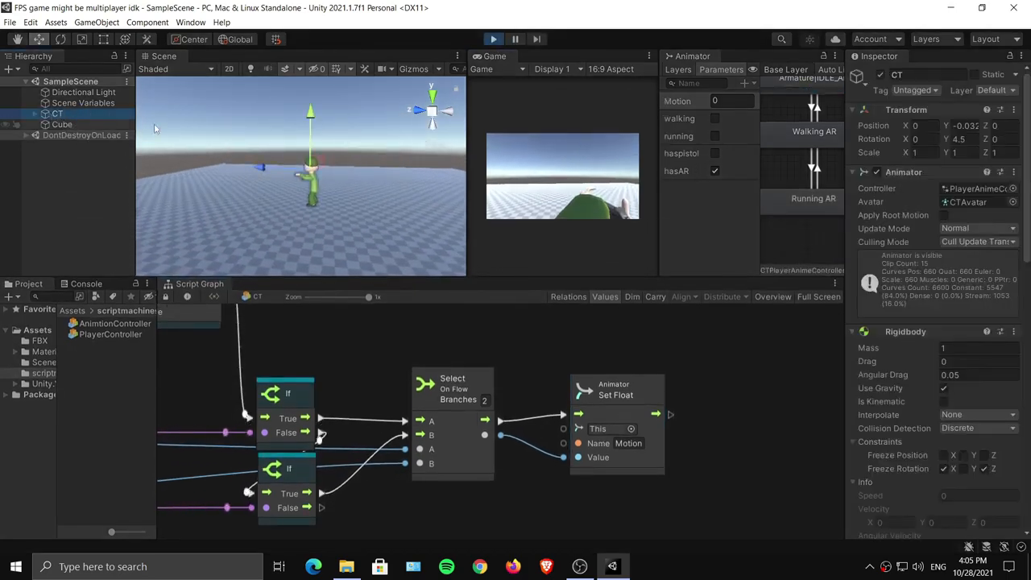
{"action": "left_click", "coordinate": [565, 185]}
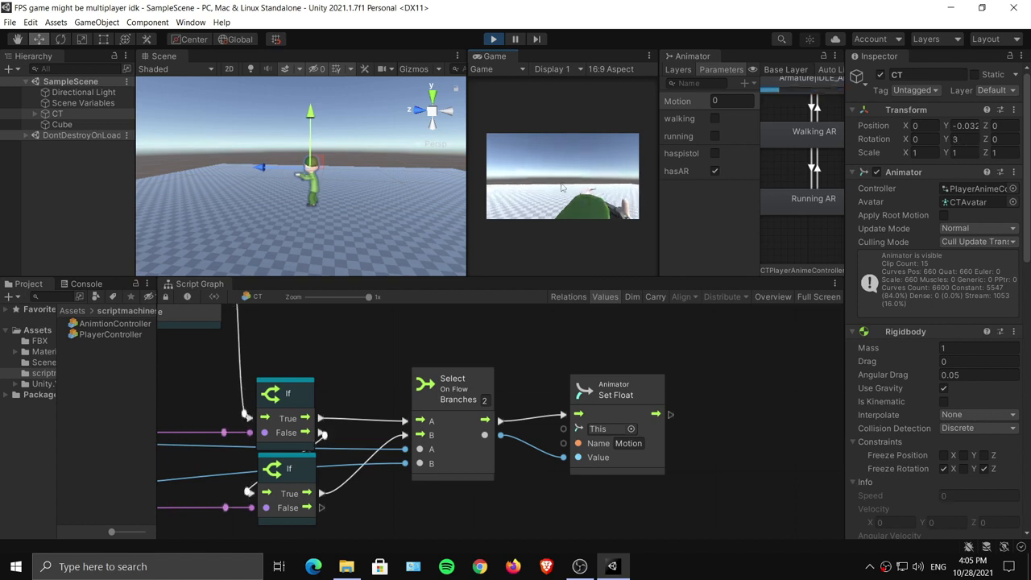
Move CT forward, backward and sideways in the running game to check the walking and Motion parameters, and stop Play mode.
{"action": "key", "text": "w"}
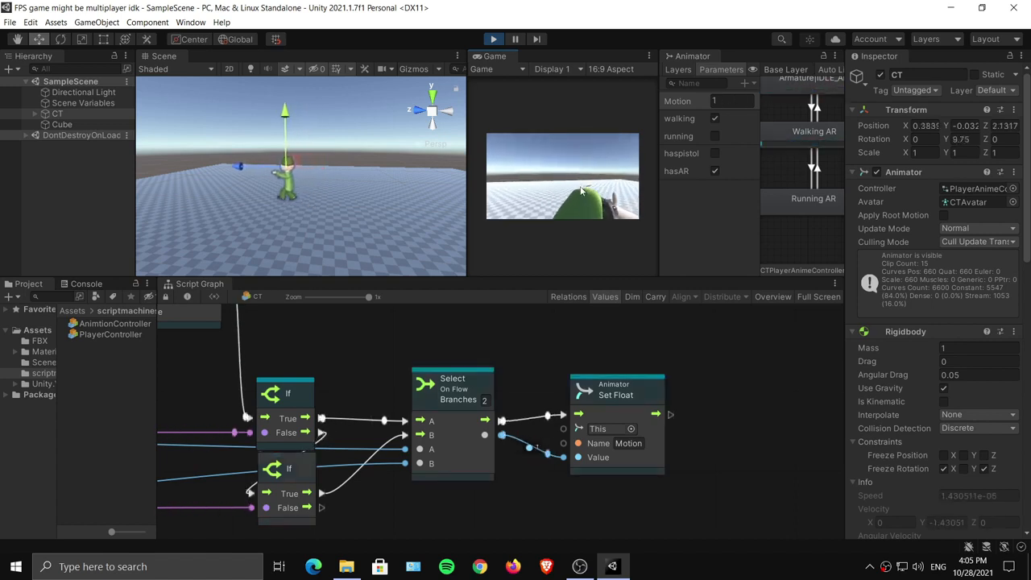
{"action": "key", "text": "s"}
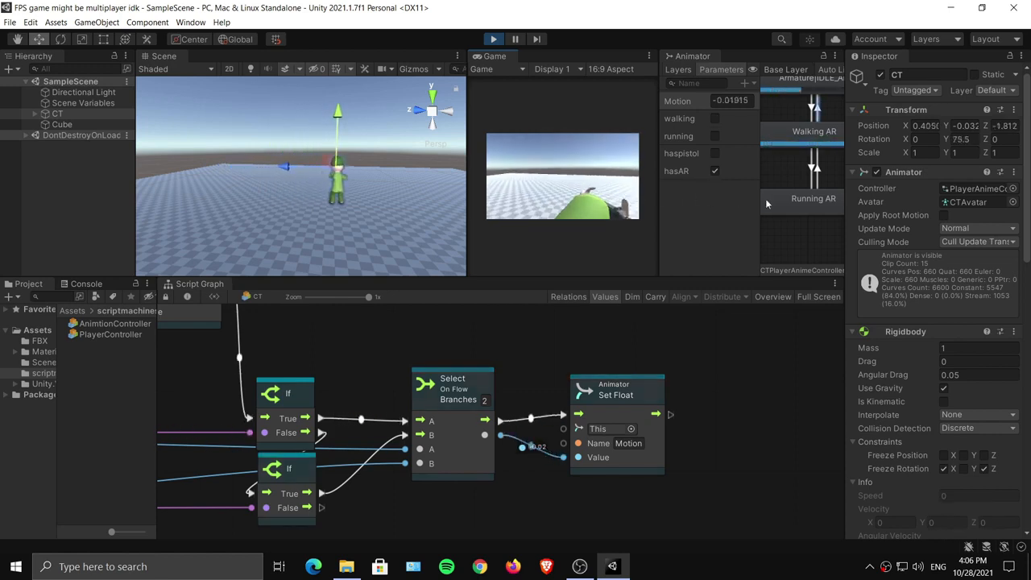
{"action": "key", "text": "w"}
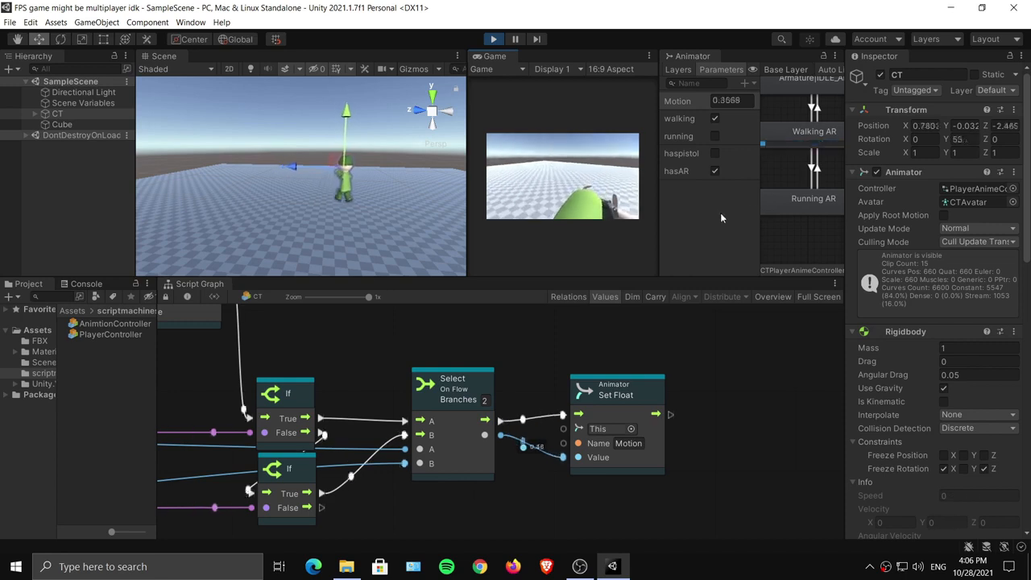
{"action": "key", "text": "w"}
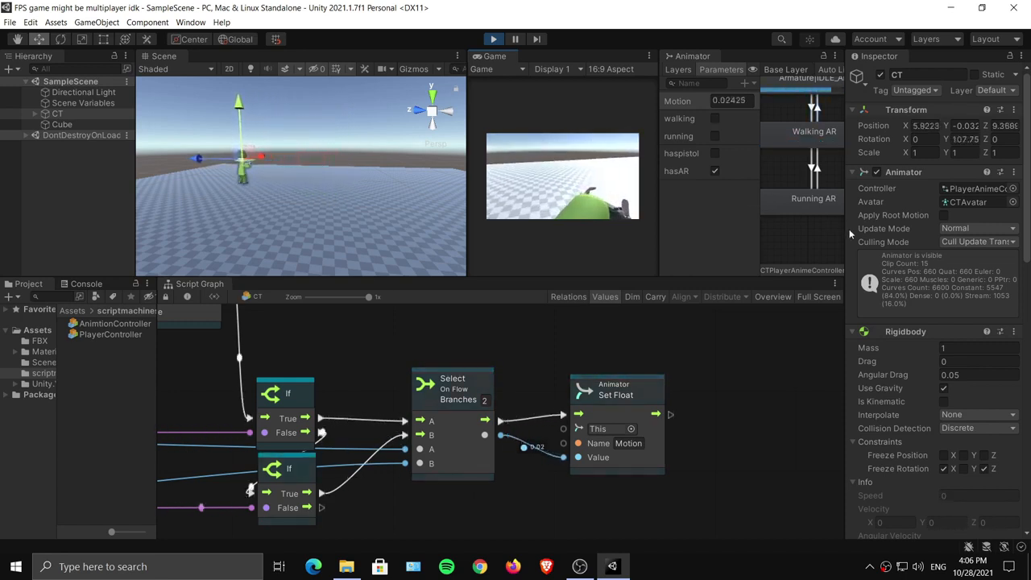
{"action": "key", "text": "w"}
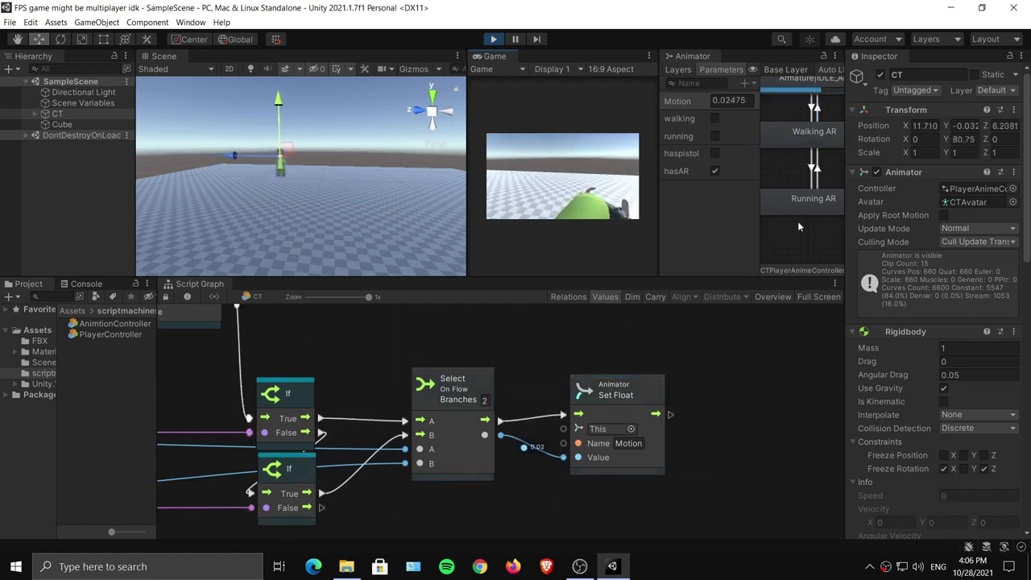
{"action": "key", "text": "s"}
{"action": "key", "text": "a"}
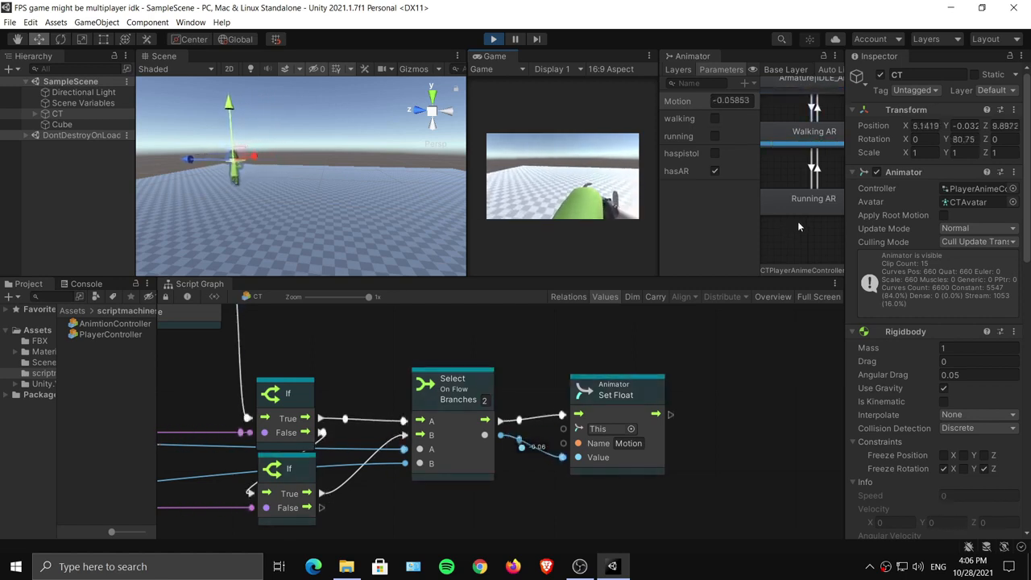
{"action": "key", "text": "s"}
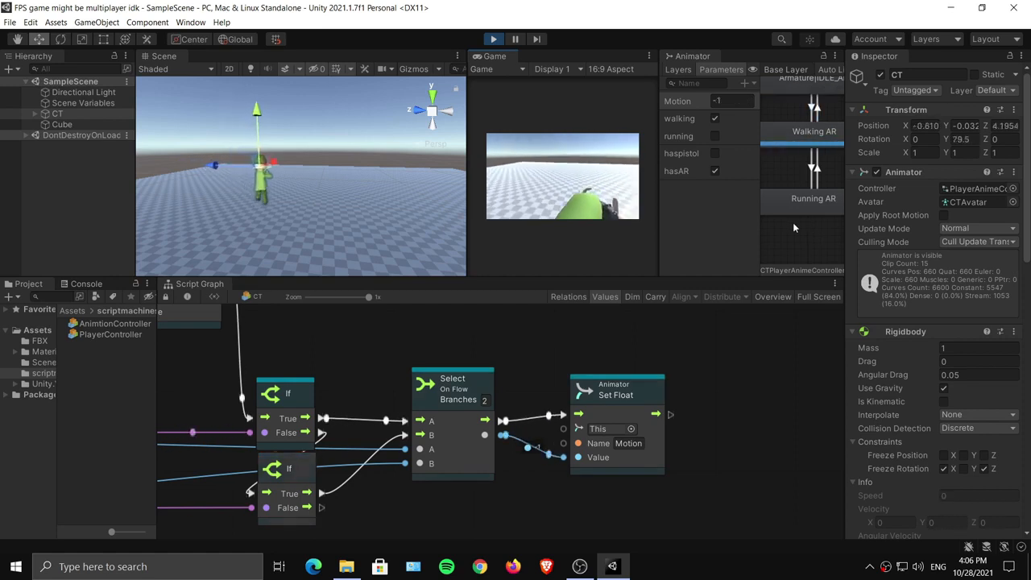
{"action": "key", "text": "w"}
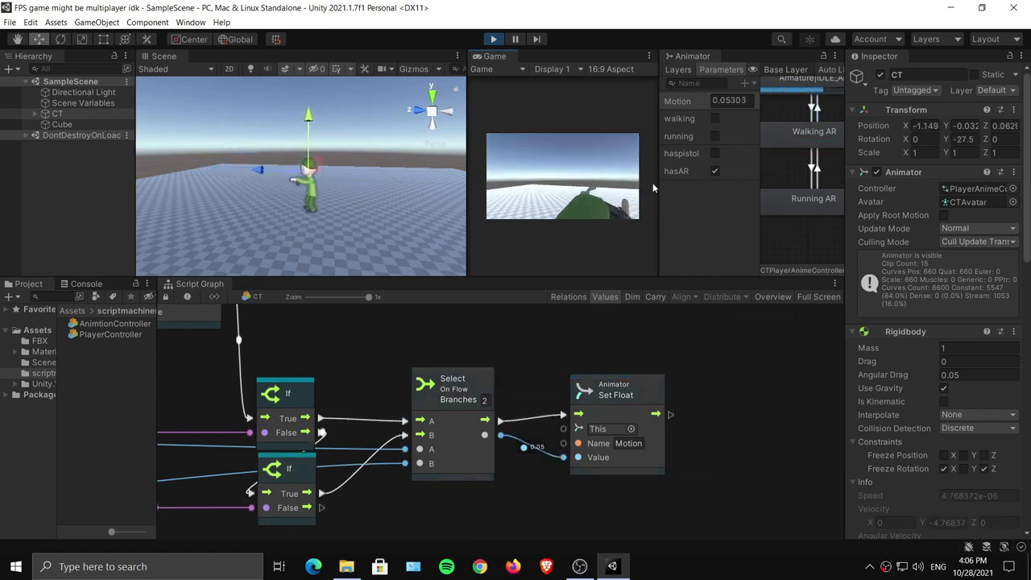
{"action": "key", "text": "ctrl+p"}
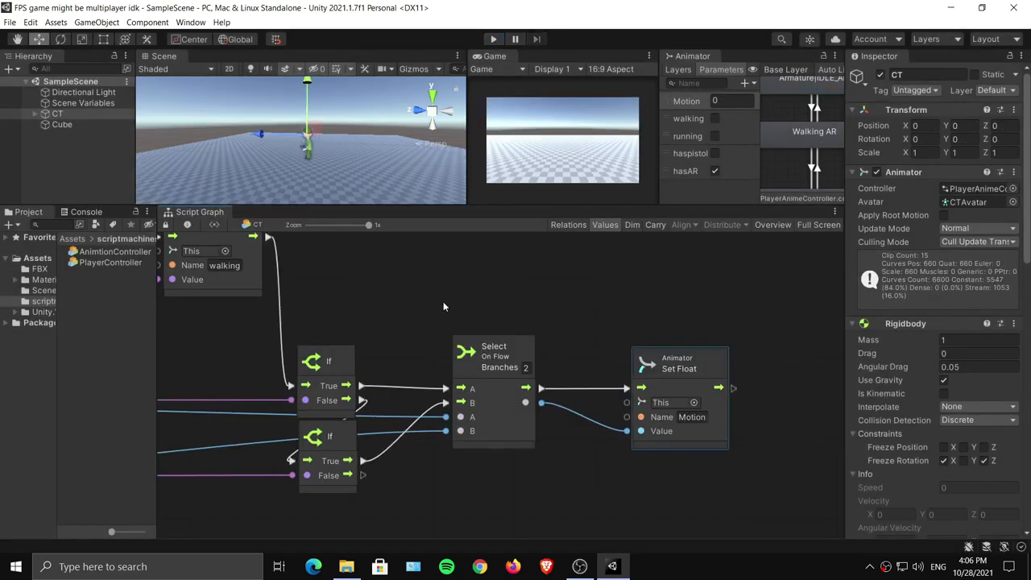
Move the Start event within the empty space above the Update event.
{"action": "middle_click_drag", "start_coordinate": [337, 274], "coordinate": [526, 350]}
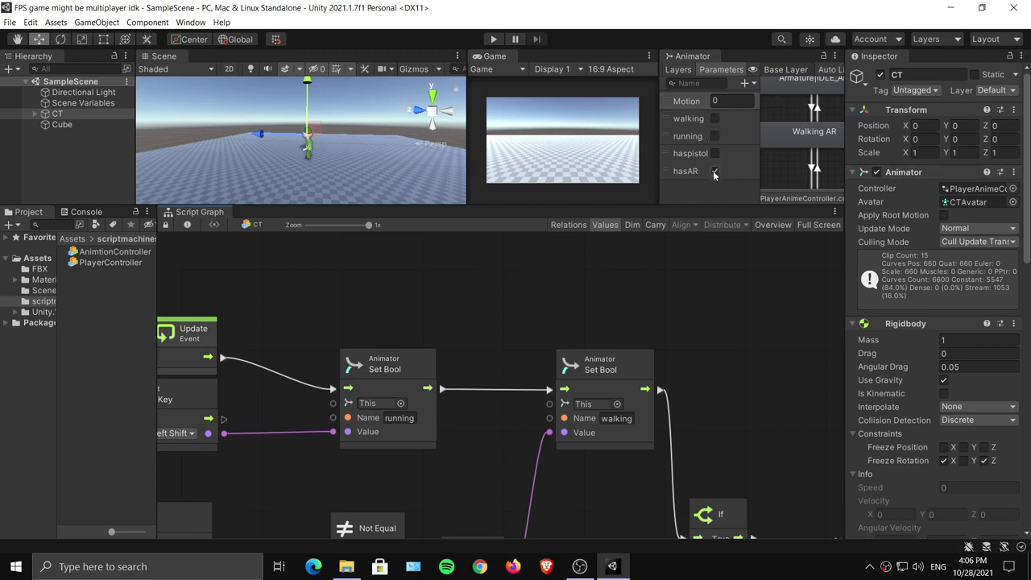
{"action": "middle_click_drag", "start_coordinate": [283, 327], "coordinate": [408, 401]}
{"action": "middle_click_drag", "start_coordinate": [416, 284], "coordinate": [400, 374]}
{"action": "left_click_drag", "start_coordinate": [283, 322], "coordinate": [346, 330]}
{"action": "left_click", "coordinate": [388, 358]}
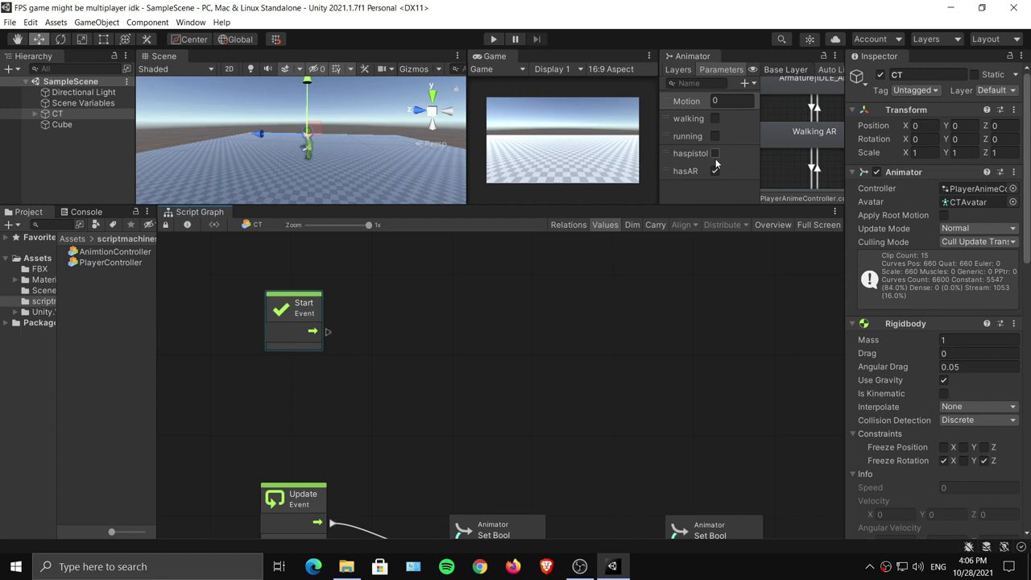
Duplicate the walking Set Bool unit and place the copy beside the Start event.
{"action": "right_click", "coordinate": [397, 311]}
{"action": "left_click", "coordinate": [658, 422]}
{"action": "middle_click_drag", "start_coordinate": [657, 423], "coordinate": [604, 285]}
{"action": "key", "text": "ctrl+d"}
{"action": "left_click_drag", "start_coordinate": [650, 415], "coordinate": [438, 278]}
{"action": "middle_click_drag", "start_coordinate": [471, 291], "coordinate": [575, 423]}
{"action": "left_click_drag", "start_coordinate": [530, 382], "coordinate": [515, 314]}
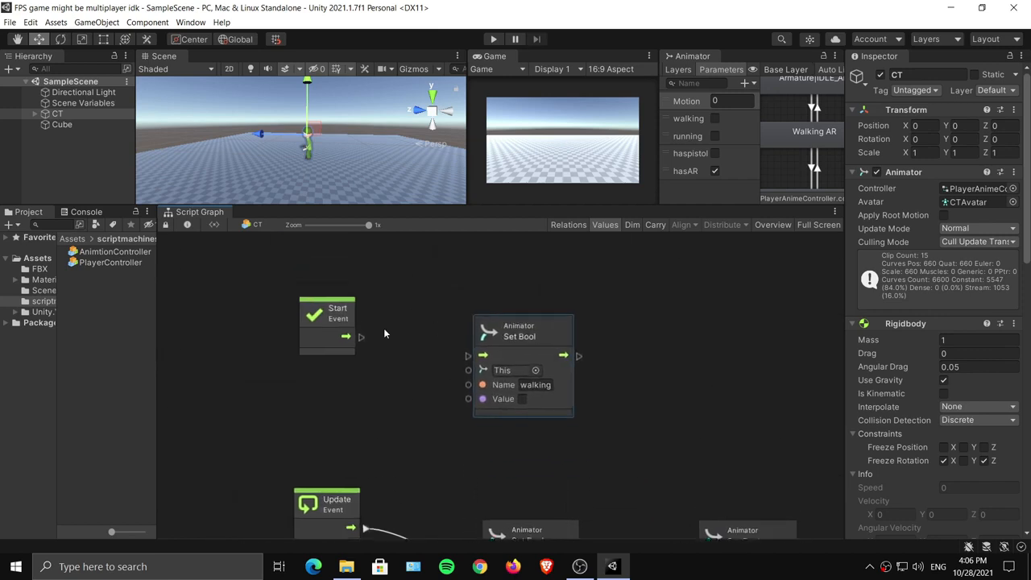
Connect the Start event's flow to the copied Set Bool and set its parameter name to haspistol with Value off.
{"action": "left_click_drag", "start_coordinate": [362, 337], "coordinate": [495, 359]}
{"action": "mouse_move", "coordinate": [501, 348]}
{"action": "left_mouse_down"}
{"action": "mouse_move", "coordinate": [509, 326]}
{"action": "mouse_move", "coordinate": [501, 336]}
{"action": "left_mouse_up"}
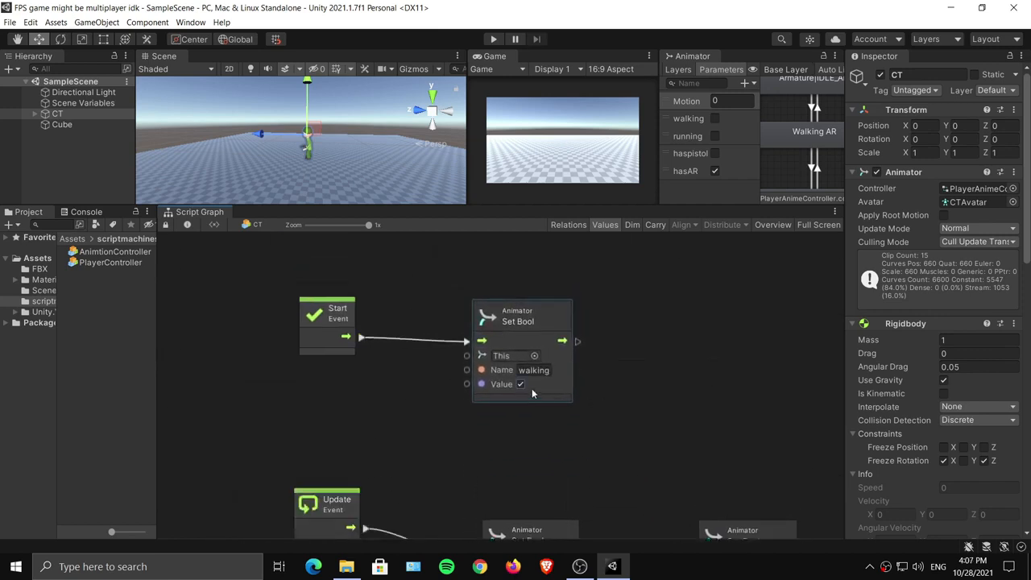
{"action": "left_click", "coordinate": [551, 370]}
{"action": "type", "text": "haspistol"}
{"action": "left_click", "coordinate": [590, 341]}
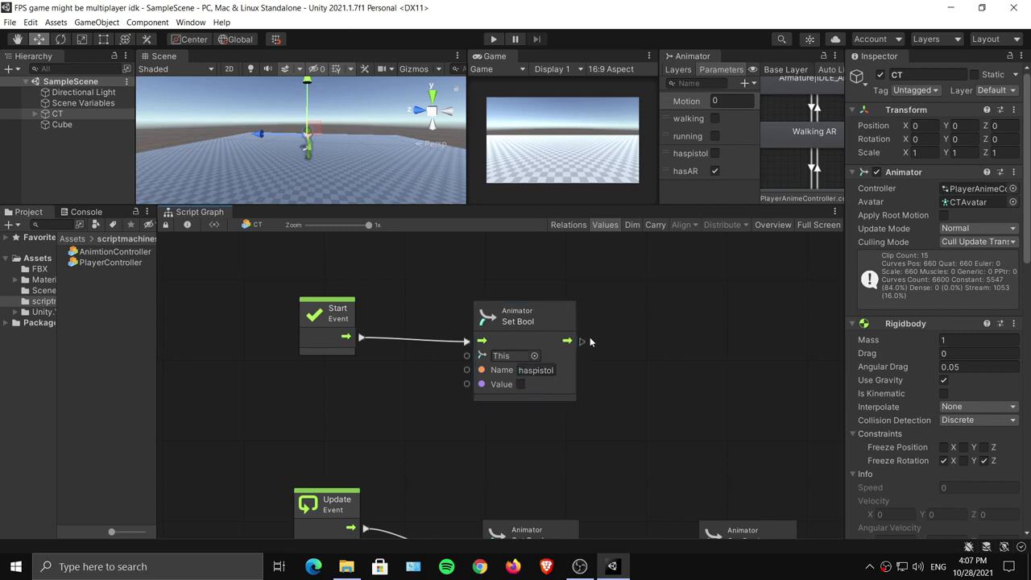
Duplicate the haspistol Set Bool unit, place the copy beyond it, and set the copy's parameter name to hasAR.
{"action": "key", "text": "ctrl+d"}
{"action": "left_click_drag", "start_coordinate": [551, 329], "coordinate": [706, 325]}
{"action": "middle_click_drag", "start_coordinate": [671, 328], "coordinate": [544, 331]}
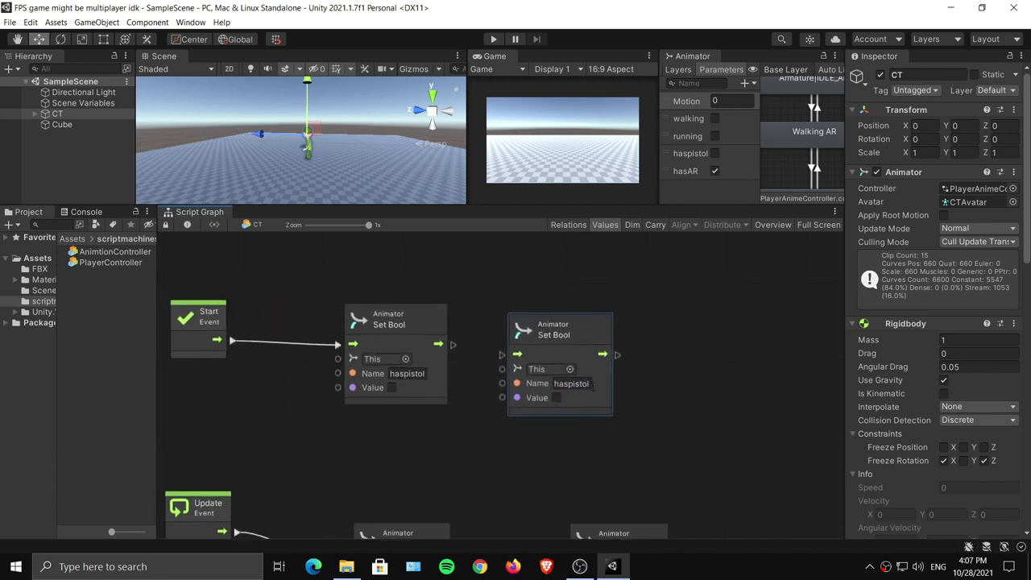
{"action": "type", "text": "hasAR"}
Connect the haspistol Set Bool's flow output to the hasAR Set Bool, align both units, and leave both Values off.
{"action": "left_click_drag", "start_coordinate": [452, 344], "coordinate": [573, 320]}
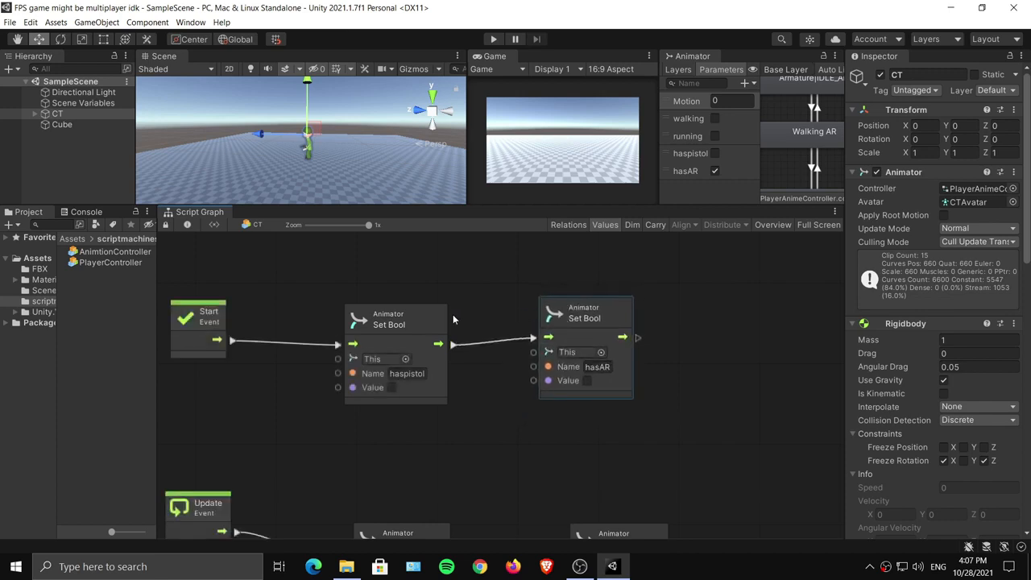
{"action": "left_click_drag", "start_coordinate": [396, 320], "coordinate": [400, 308]}
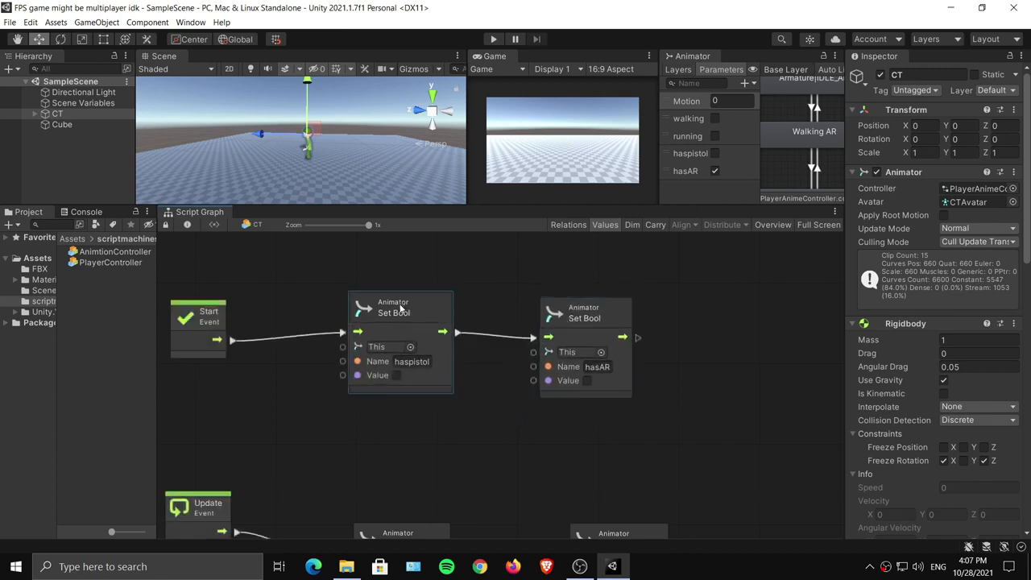
{"action": "left_click", "coordinate": [586, 380]}
{"action": "left_click", "coordinate": [396, 375]}
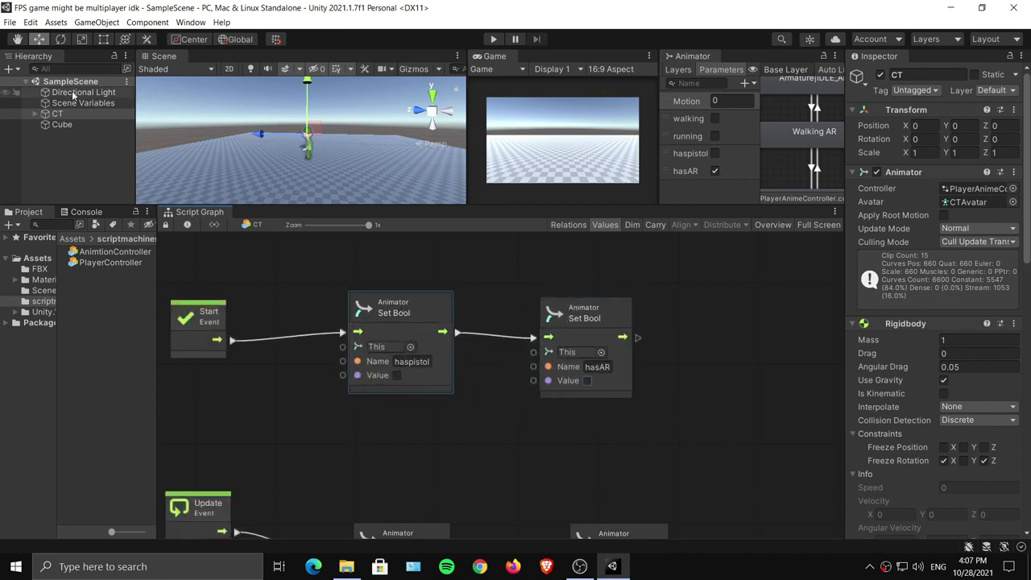
Expand CT and its Armature in the Hierarchy, frame CT in the Scene view, and widen the Hierarchy to read the bone names.
{"action": "left_click", "coordinate": [35, 114]}
{"action": "key", "text": "f"}
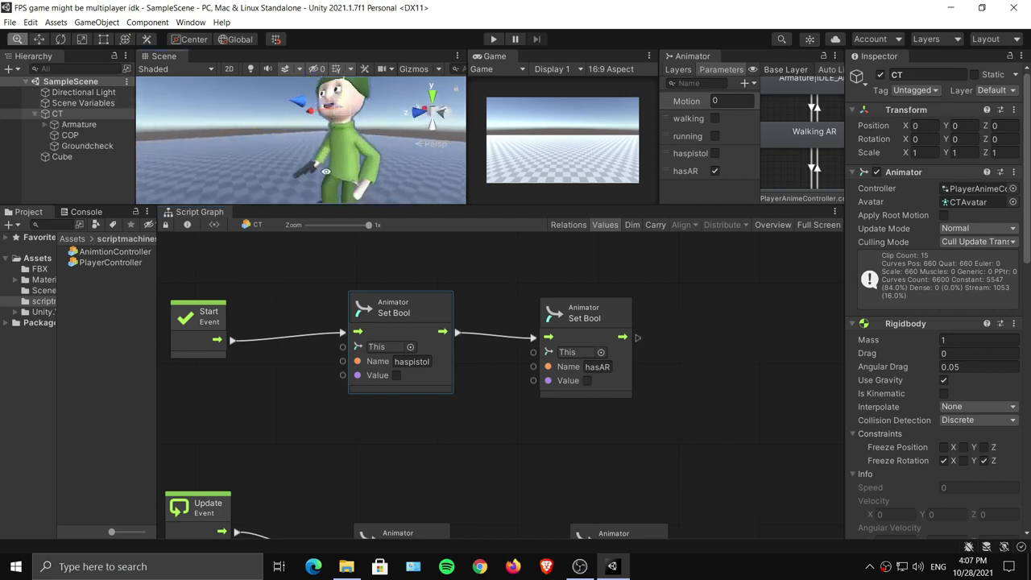
{"action": "left_click", "coordinate": [46, 124]}
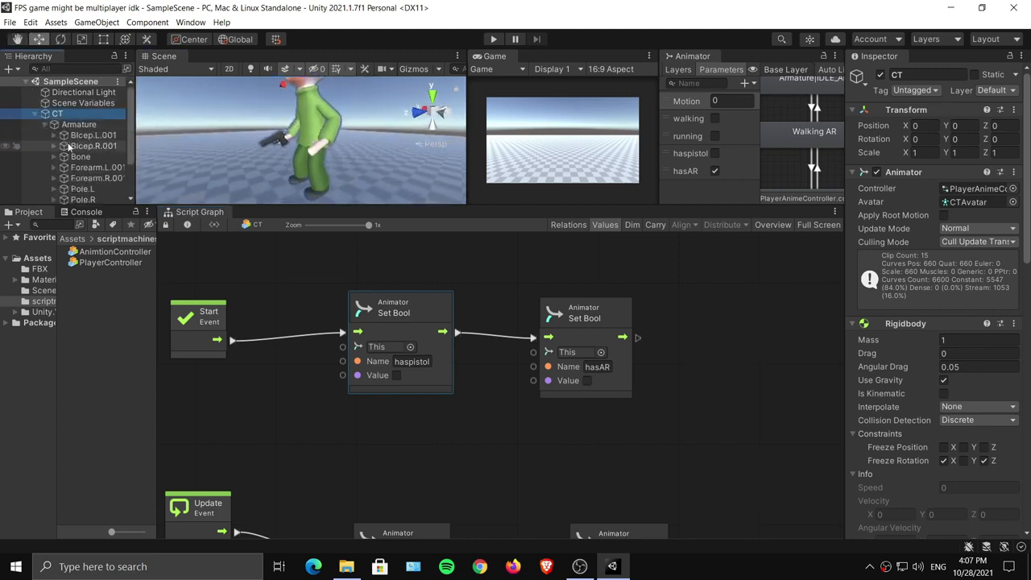
{"action": "left_click_drag", "start_coordinate": [134, 145], "coordinate": [204, 145]}
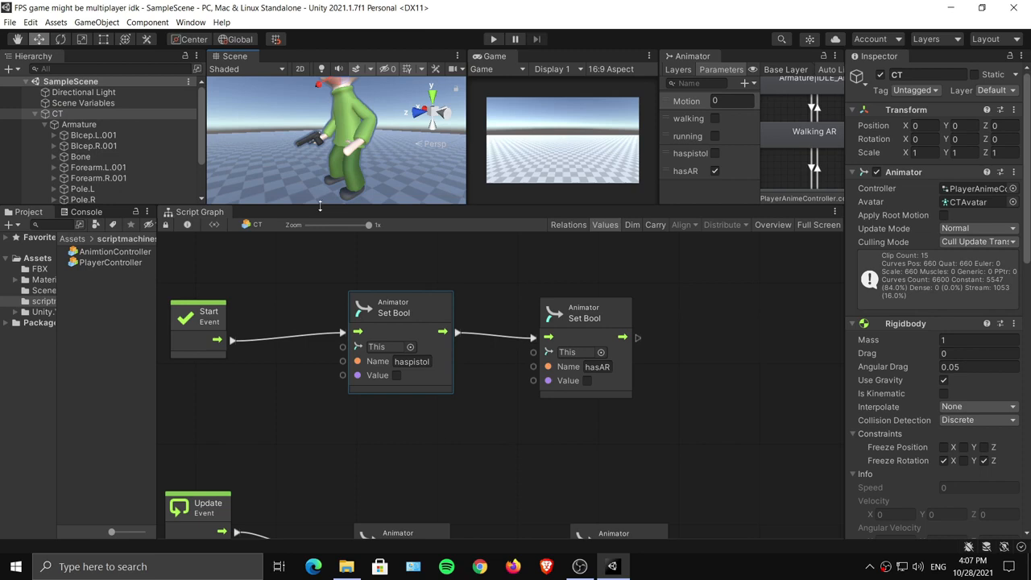
Enlarge the Scene and Hierarchy area and expand the Armature's bone chain from Bone through Shoulder.L and Bicep.L to Forearm.L.
{"action": "left_click_drag", "start_coordinate": [320, 207], "coordinate": [320, 303]}
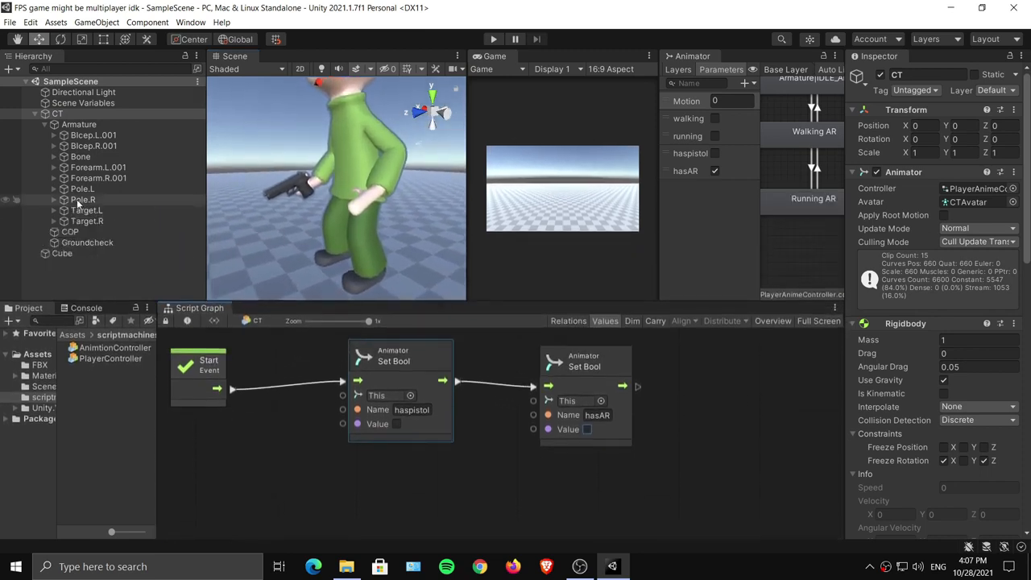
{"action": "left_click", "coordinate": [54, 156]}
{"action": "left_click", "coordinate": [72, 168]}
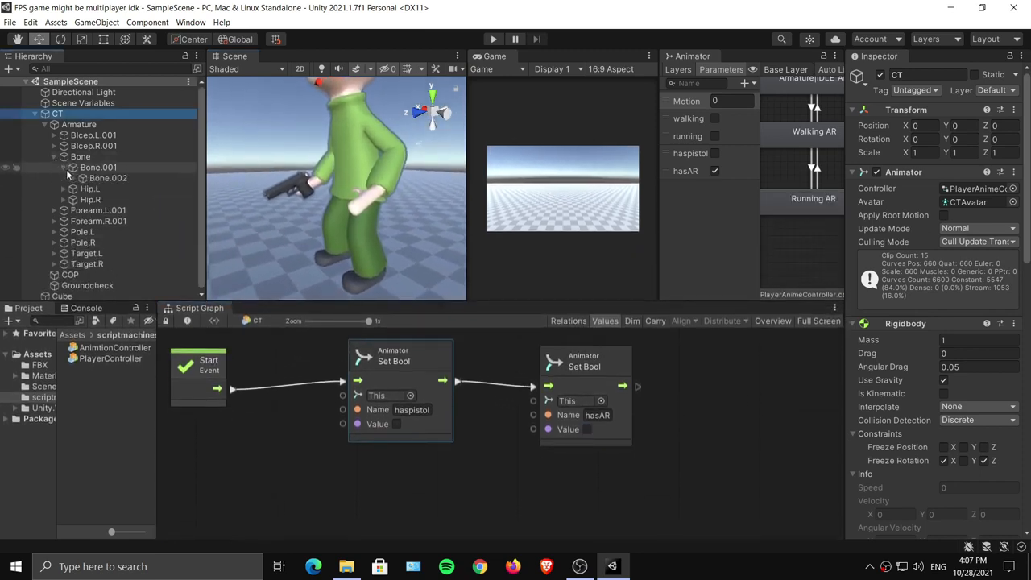
{"action": "left_click", "coordinate": [74, 178]}
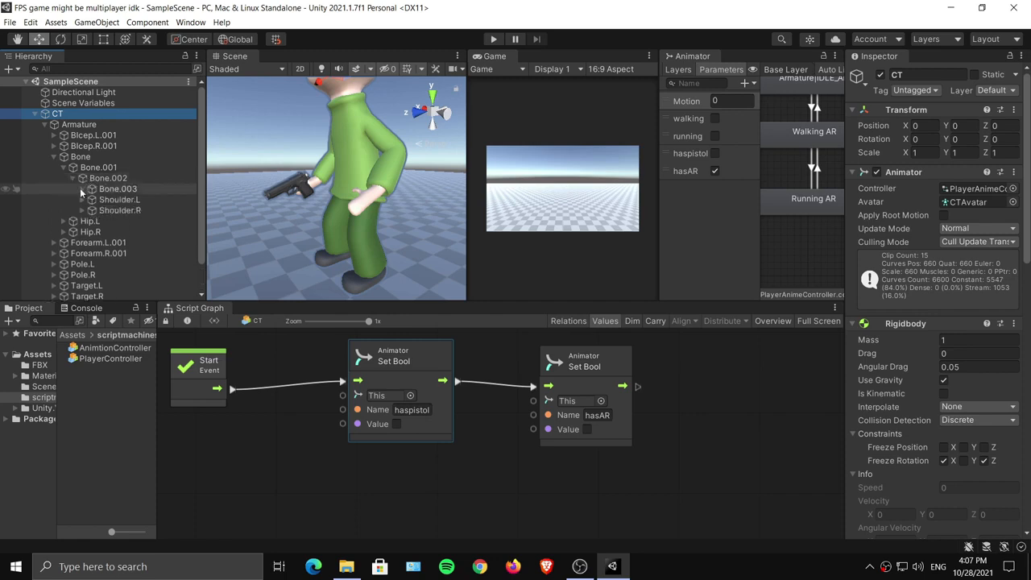
{"action": "left_click", "coordinate": [83, 189]}
{"action": "left_click", "coordinate": [85, 211]}
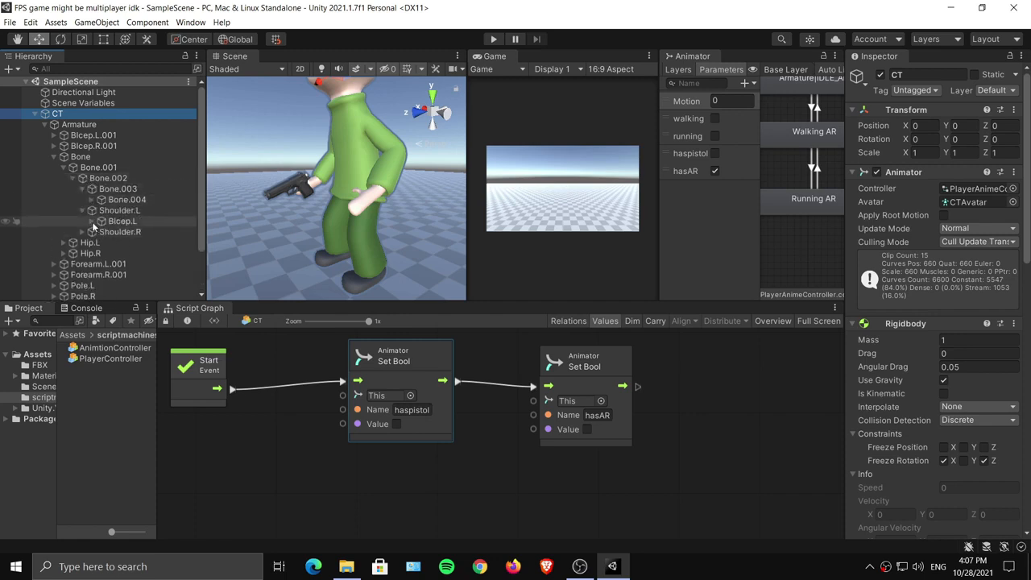
{"action": "left_click", "coordinate": [102, 232]}
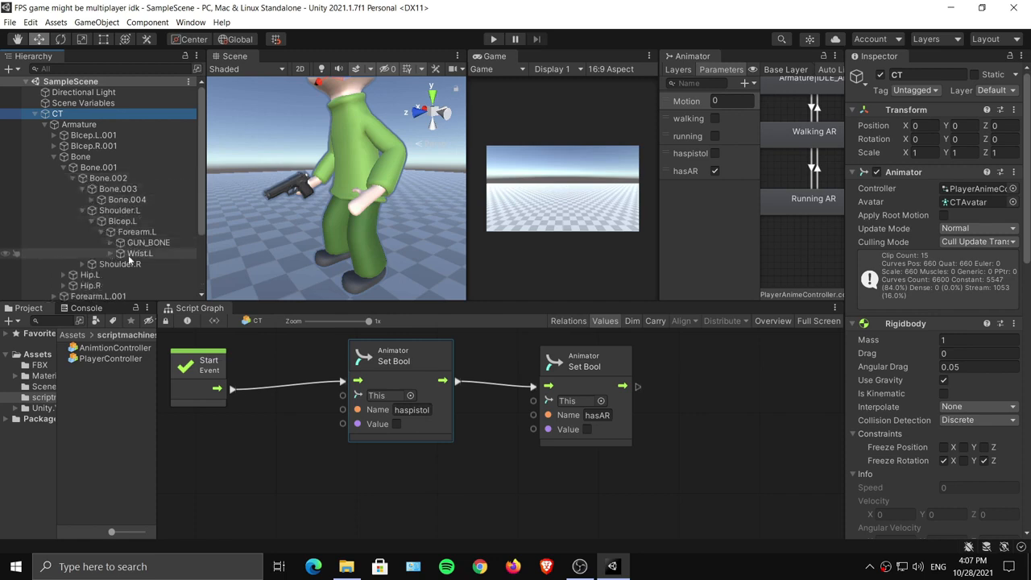
Expand GUN_BONE and its GUNS child, widening the Hierarchy to read the weapon object names.
{"action": "left_click", "coordinate": [113, 243]}
{"action": "left_click", "coordinate": [110, 242]}
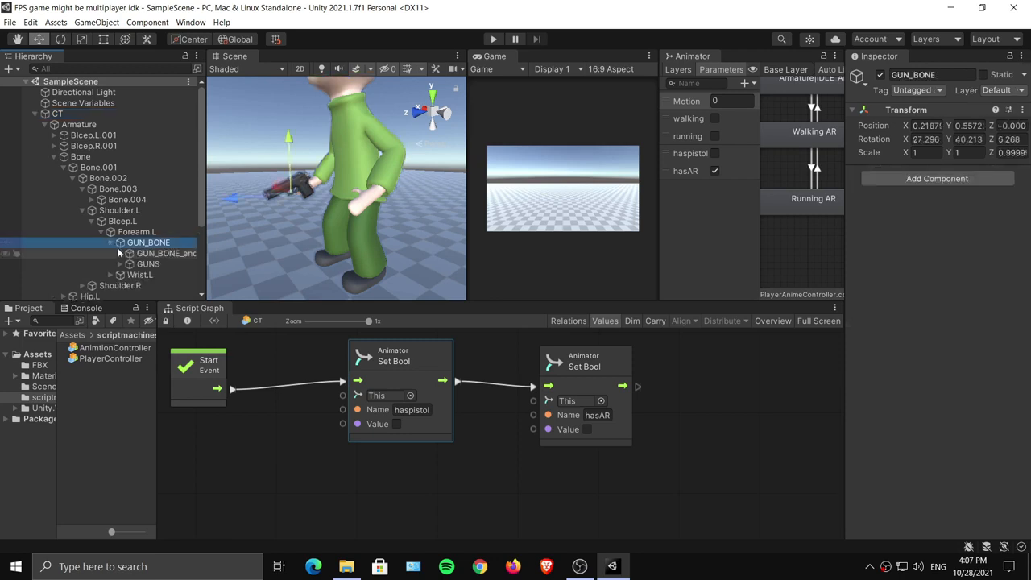
{"action": "left_click_drag", "start_coordinate": [210, 252], "coordinate": [274, 253]}
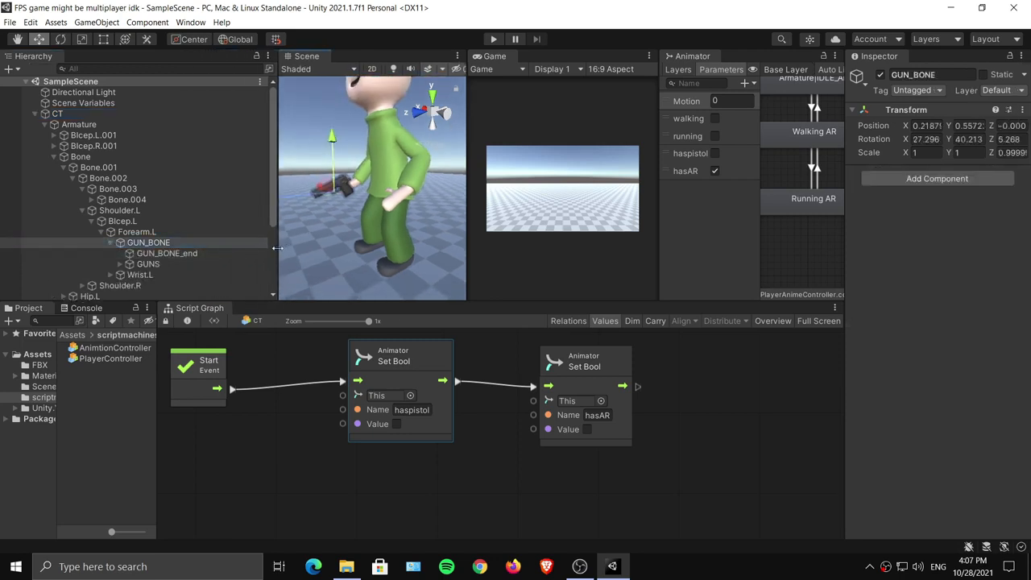
{"action": "left_click", "coordinate": [129, 269]}
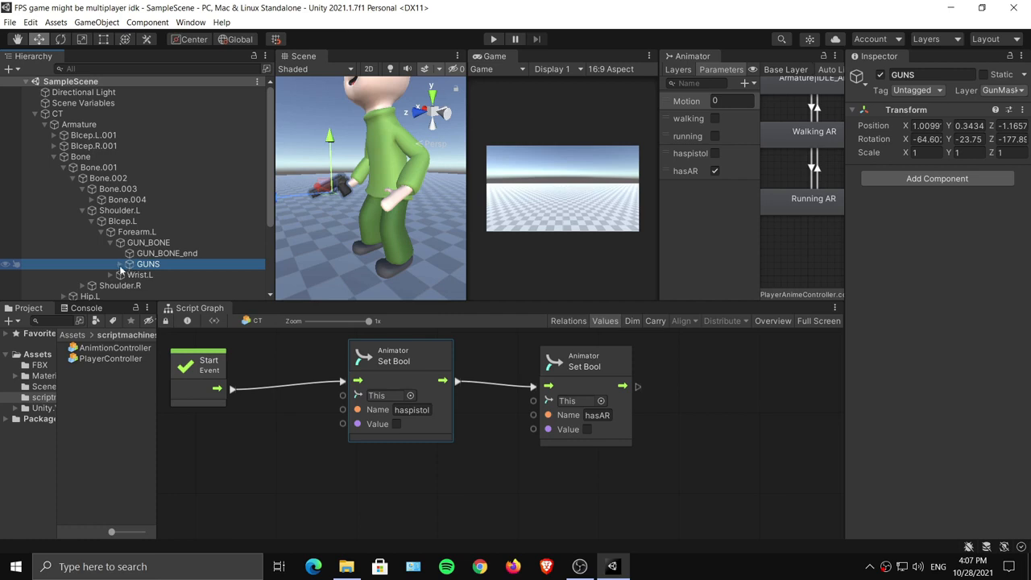
{"action": "left_click", "coordinate": [119, 264]}
{"action": "scroll", "coordinate": [250, 237], "scroll_direction": "down", "scroll_amount": 3}
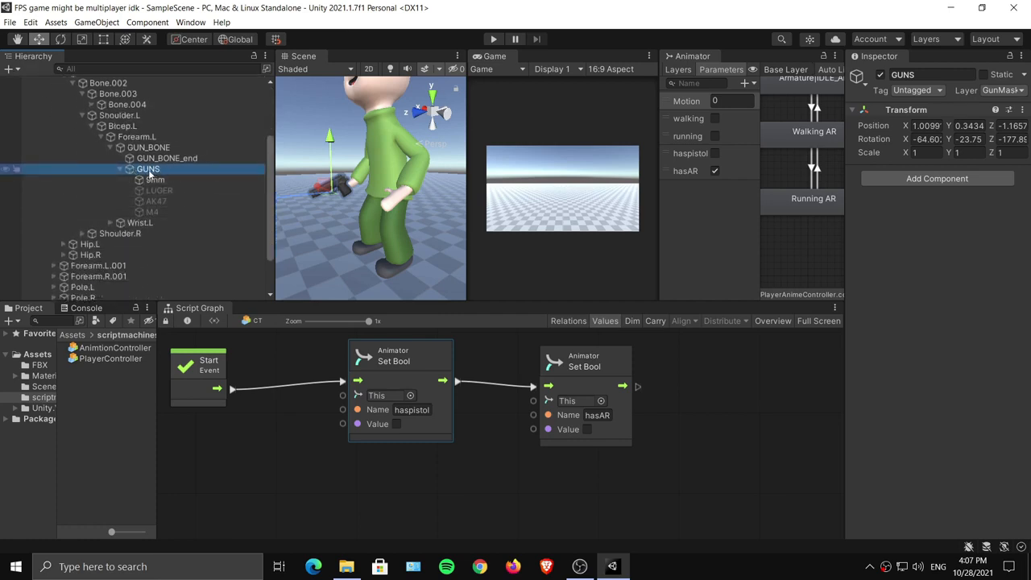
Deactivate and reactivate the GUNS object, keeping it selected.
{"action": "left_click", "coordinate": [879, 79]}
{"action": "left_click", "coordinate": [879, 75]}
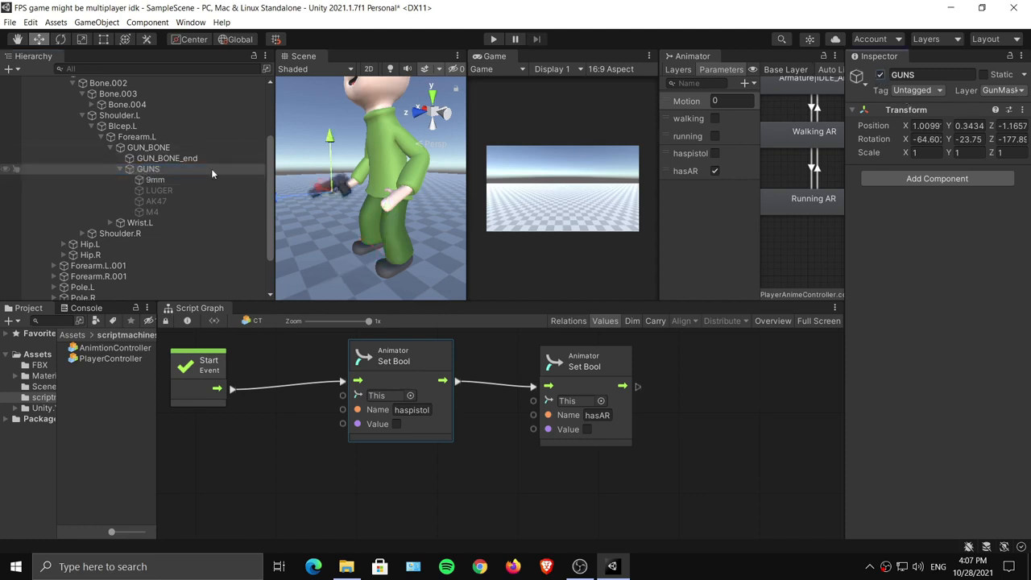
{"action": "left_click", "coordinate": [158, 171]}
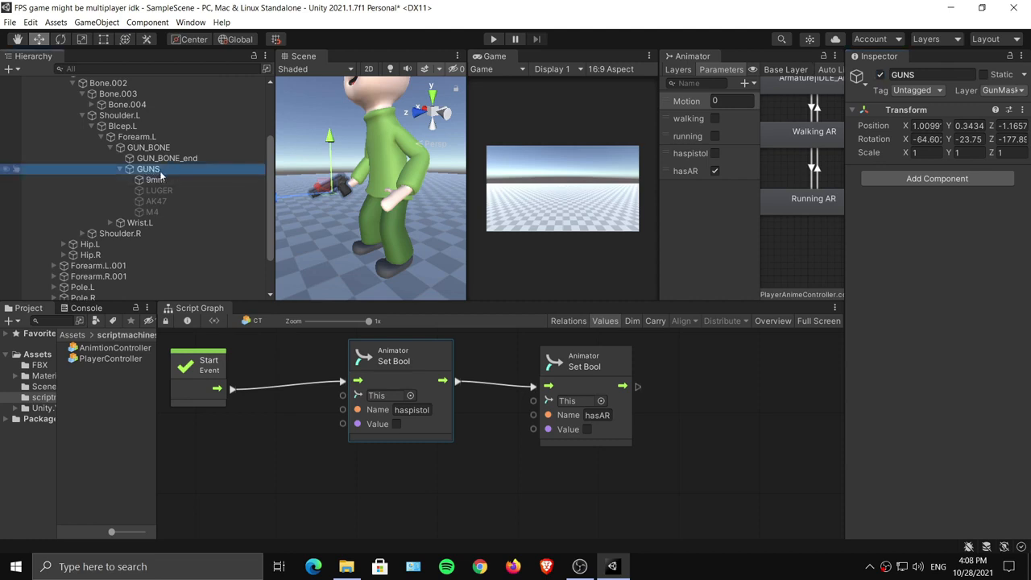
Examine the 9mm, LUGER, AK47 and M4 objects under GUNS one by one.
{"action": "left_click", "coordinate": [158, 190]}
{"action": "left_click", "coordinate": [157, 212]}
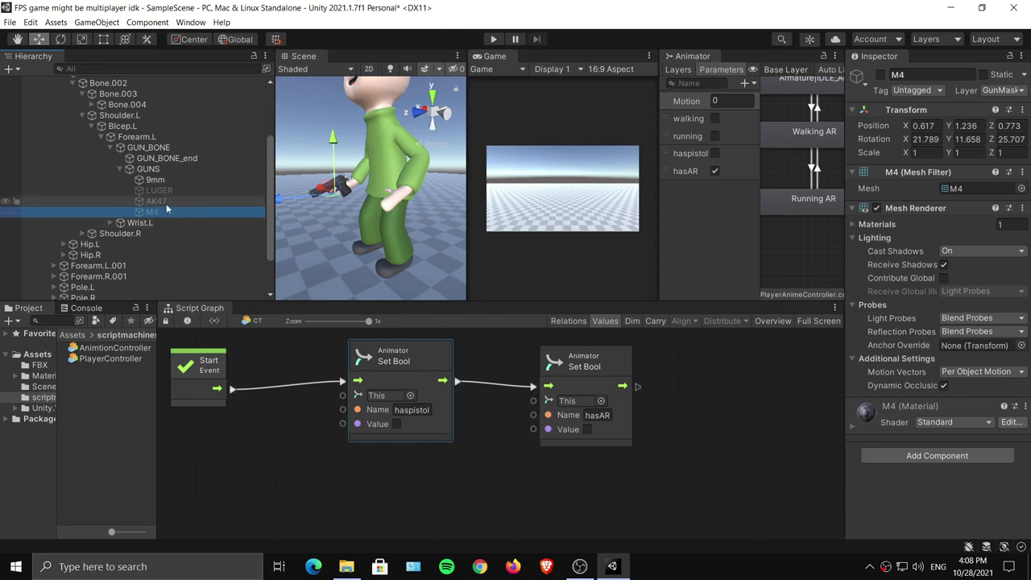
{"action": "left_click", "coordinate": [167, 202]}
{"action": "left_click", "coordinate": [169, 189]}
{"action": "left_click", "coordinate": [168, 180]}
{"action": "left_click", "coordinate": [166, 189]}
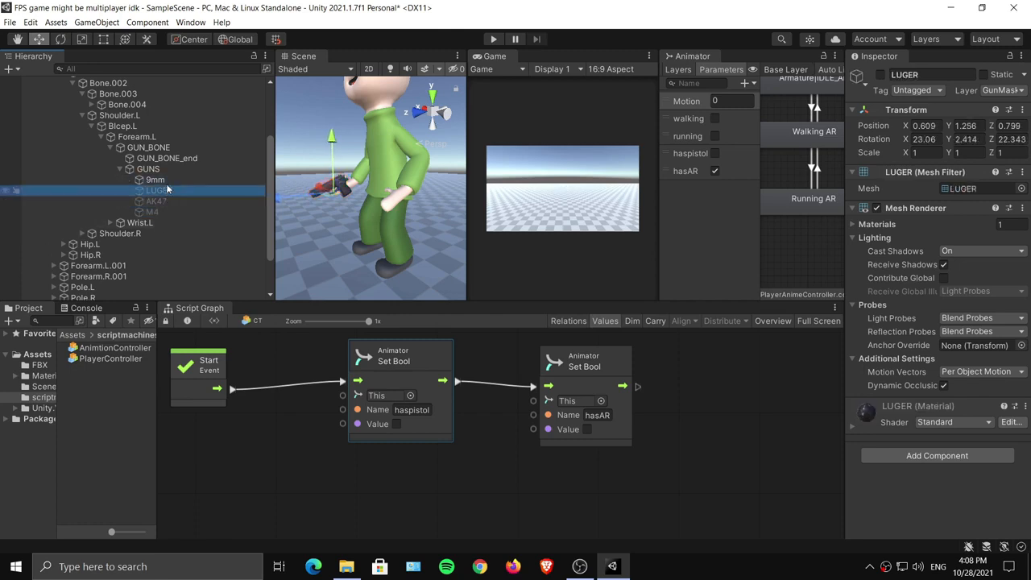
{"action": "left_click", "coordinate": [168, 177]}
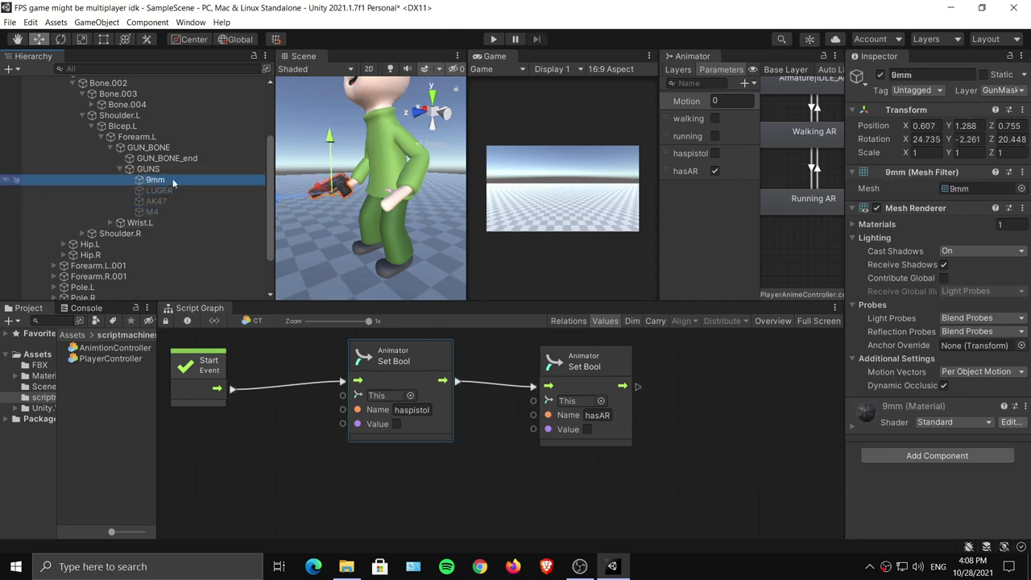
Review the 9mm and LUGER objects under GUNS as the pistols that the haspistol Set Bool unit stands for.
{"action": "middle_click_drag", "start_coordinate": [428, 435], "coordinate": [510, 409]}
{"action": "left_click_drag", "start_coordinate": [443, 342], "coordinate": [432, 417]}
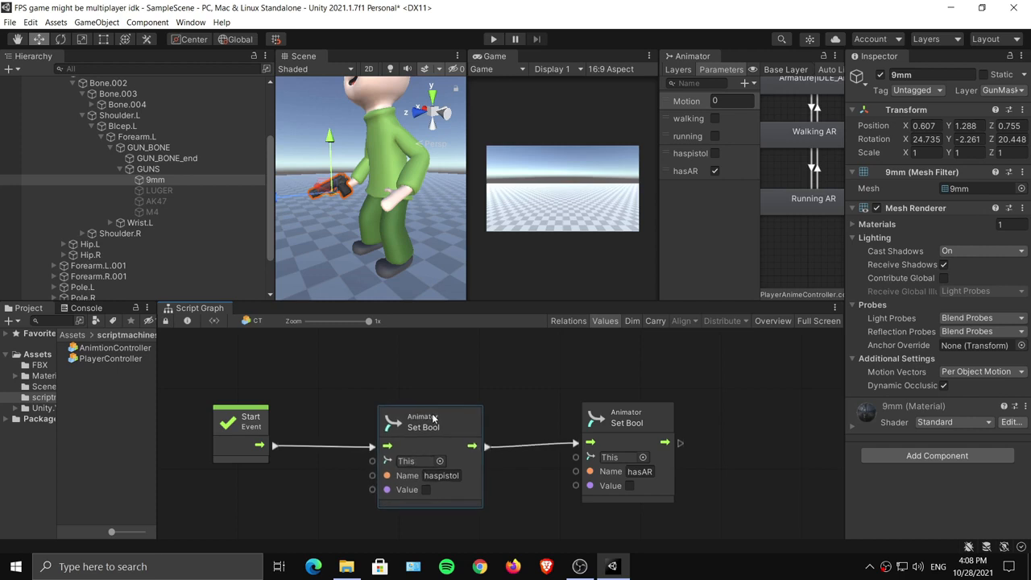
{"action": "left_click", "coordinate": [169, 188]}
{"action": "left_click", "coordinate": [169, 181], "text": "ctrl"}
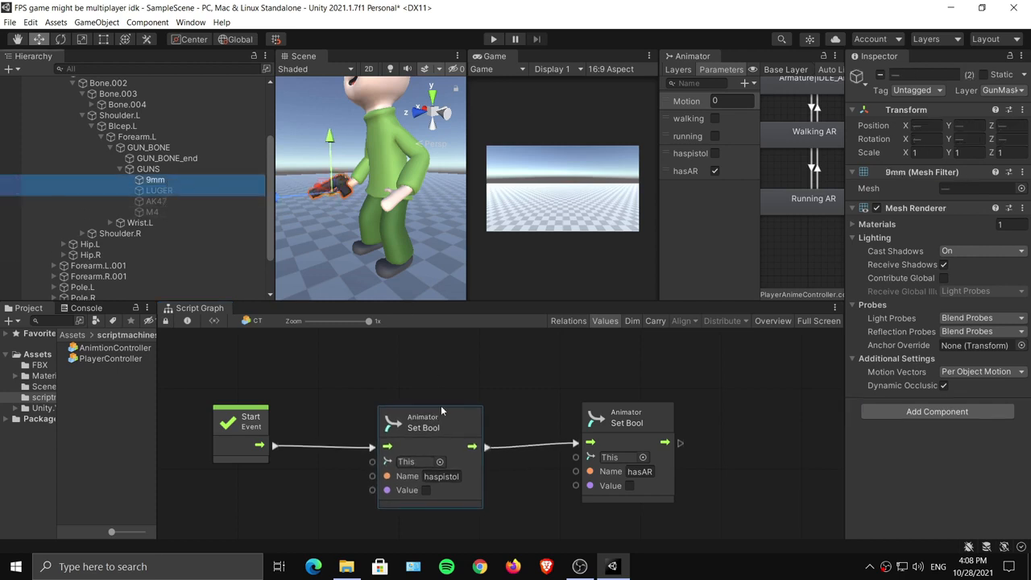
{"action": "scroll", "coordinate": [441, 405], "scroll_direction": "down", "scroll_amount": 2}
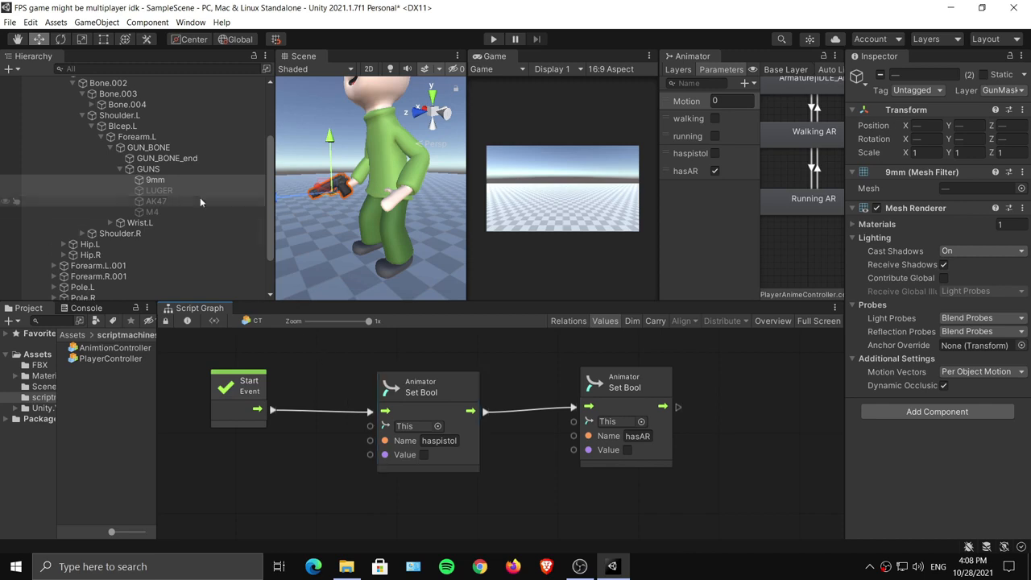
{"action": "left_click", "coordinate": [177, 183]}
{"action": "left_click", "coordinate": [176, 190]}
{"action": "left_click", "coordinate": [174, 181]}
{"action": "left_click", "coordinate": [174, 190]}
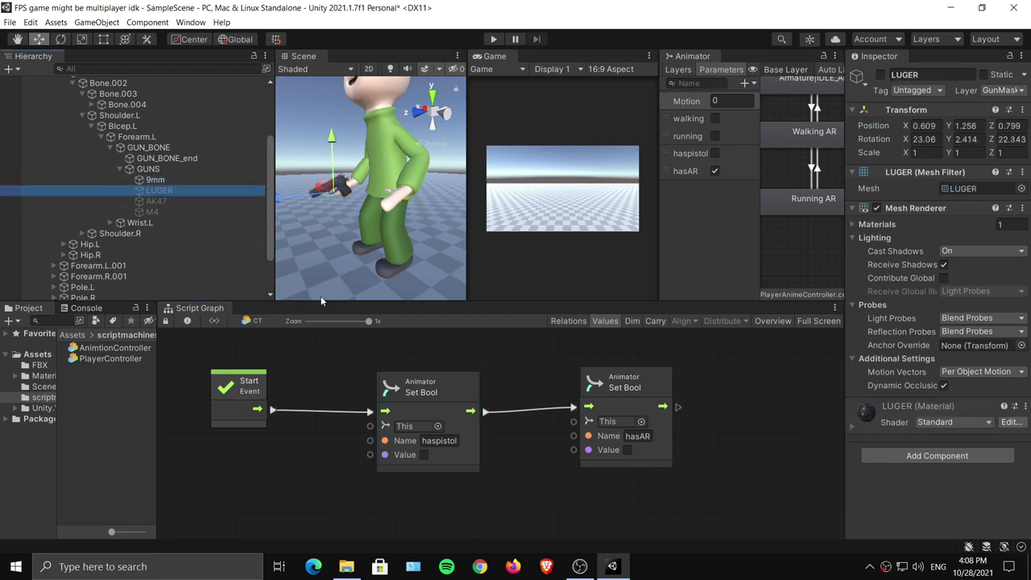
Space the haspistol and hasAR Set Bool units farther apart and select both AK47 and M4 under GUNS.
{"action": "mouse_move", "coordinate": [460, 384]}
{"action": "left_mouse_down"}
{"action": "mouse_move", "coordinate": [417, 380]}
{"action": "mouse_move", "coordinate": [455, 387]}
{"action": "left_mouse_up"}
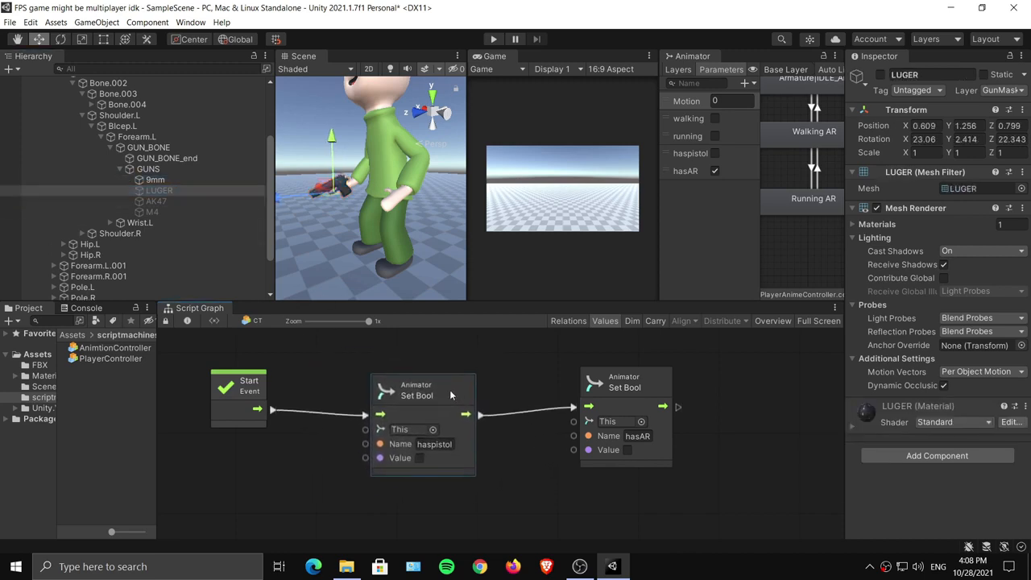
{"action": "left_click_drag", "start_coordinate": [644, 388], "coordinate": [686, 394]}
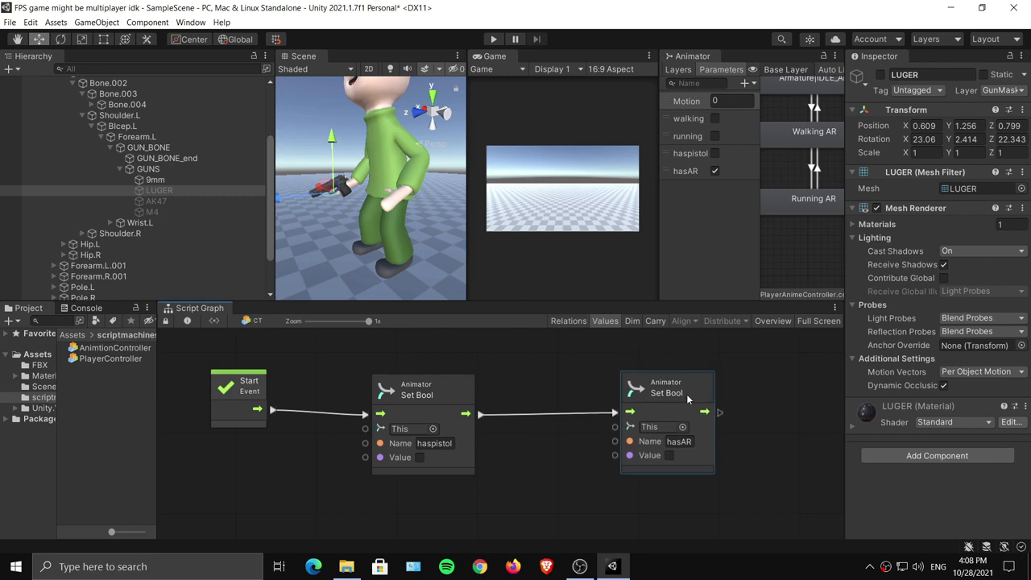
{"action": "left_click", "coordinate": [163, 202]}
{"action": "left_click", "coordinate": [168, 212], "text": "ctrl"}
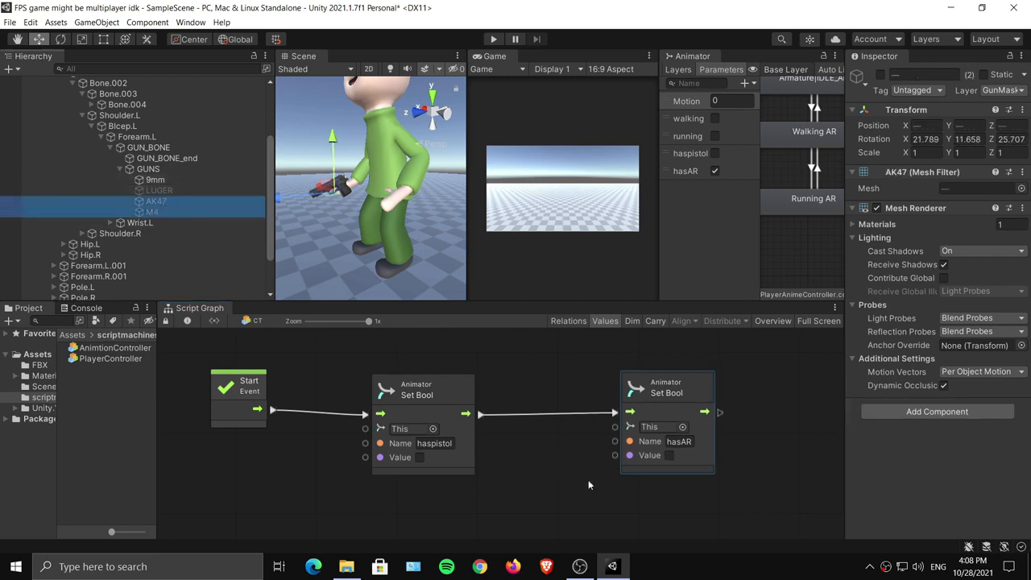
Rearrange the Start event and the haspistol and hasAR Set Bool units into an evenly spaced row.
{"action": "middle_click_drag", "start_coordinate": [587, 482], "coordinate": [559, 459]}
{"action": "left_click_drag", "start_coordinate": [626, 373], "coordinate": [606, 380]}
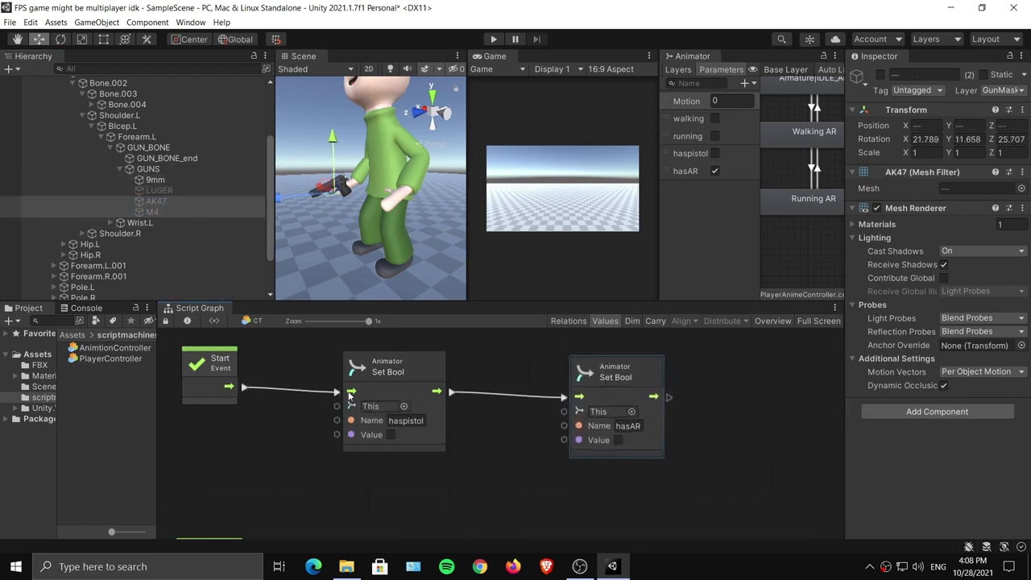
{"action": "left_click_drag", "start_coordinate": [217, 371], "coordinate": [209, 375]}
{"action": "left_click_drag", "start_coordinate": [445, 373], "coordinate": [466, 376]}
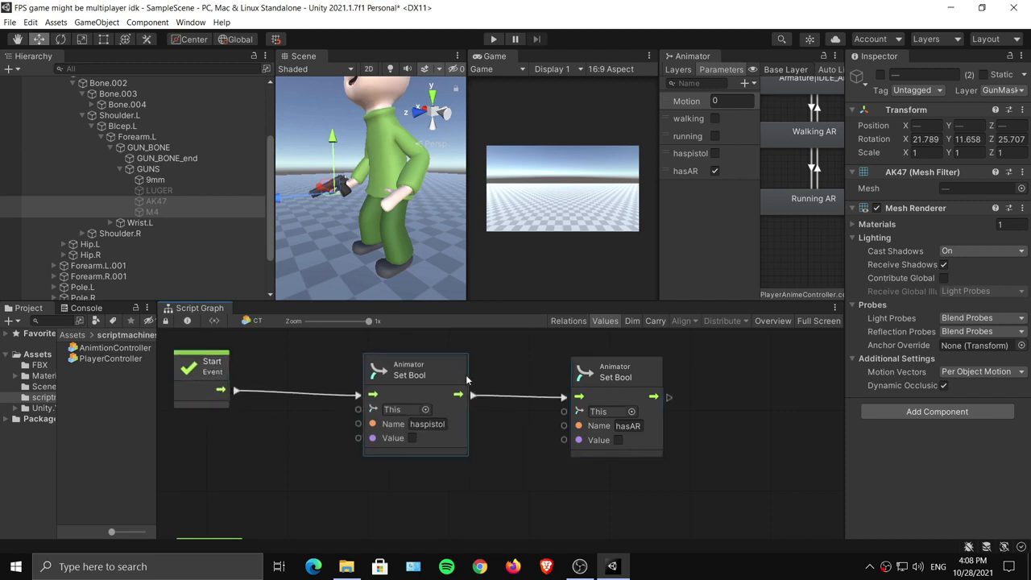
{"action": "left_click_drag", "start_coordinate": [577, 378], "coordinate": [582, 371]}
{"action": "left_click_drag", "start_coordinate": [210, 375], "coordinate": [226, 379]}
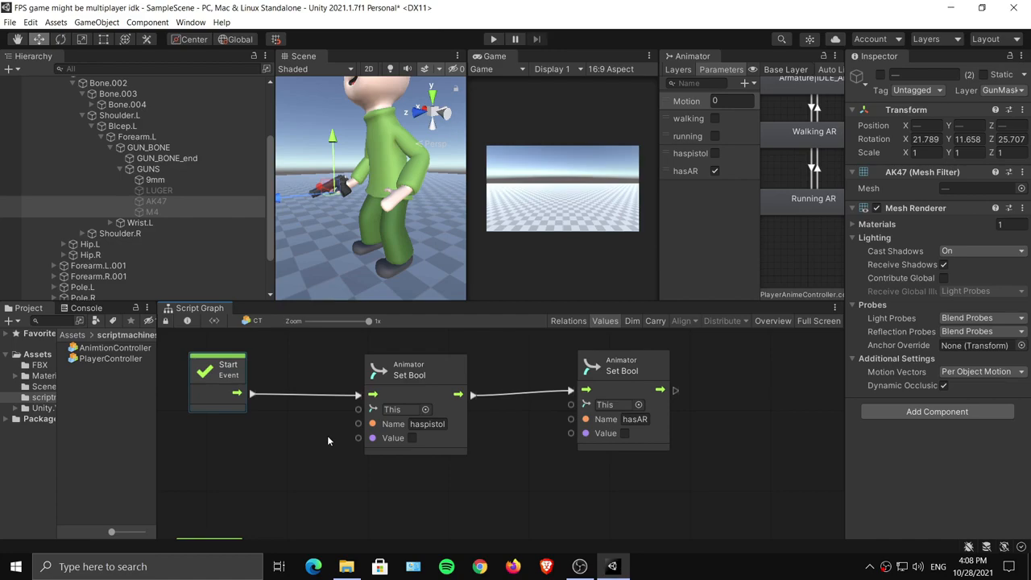